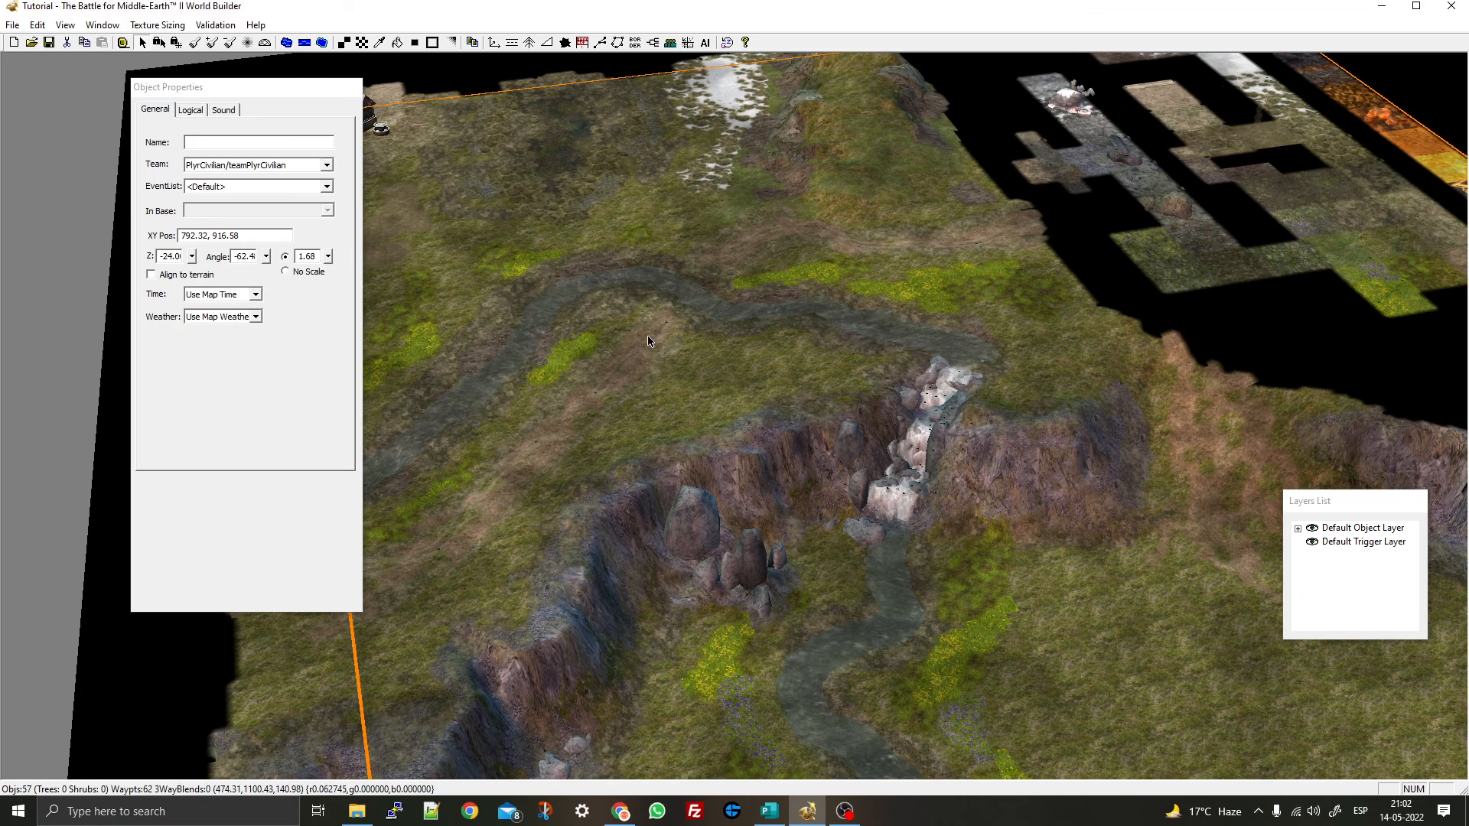
Activate the Grove tool and move its options window aside to clear the view of the terrain
{"action": "middle_click_drag", "start_coordinate": [746, 369], "coordinate": [645, 310]}
{"action": "right_click_drag", "start_coordinate": [645, 305], "coordinate": [451, 191]}
{"action": "scroll", "coordinate": [672, 296], "scroll_direction": "up", "scroll_amount": 5}
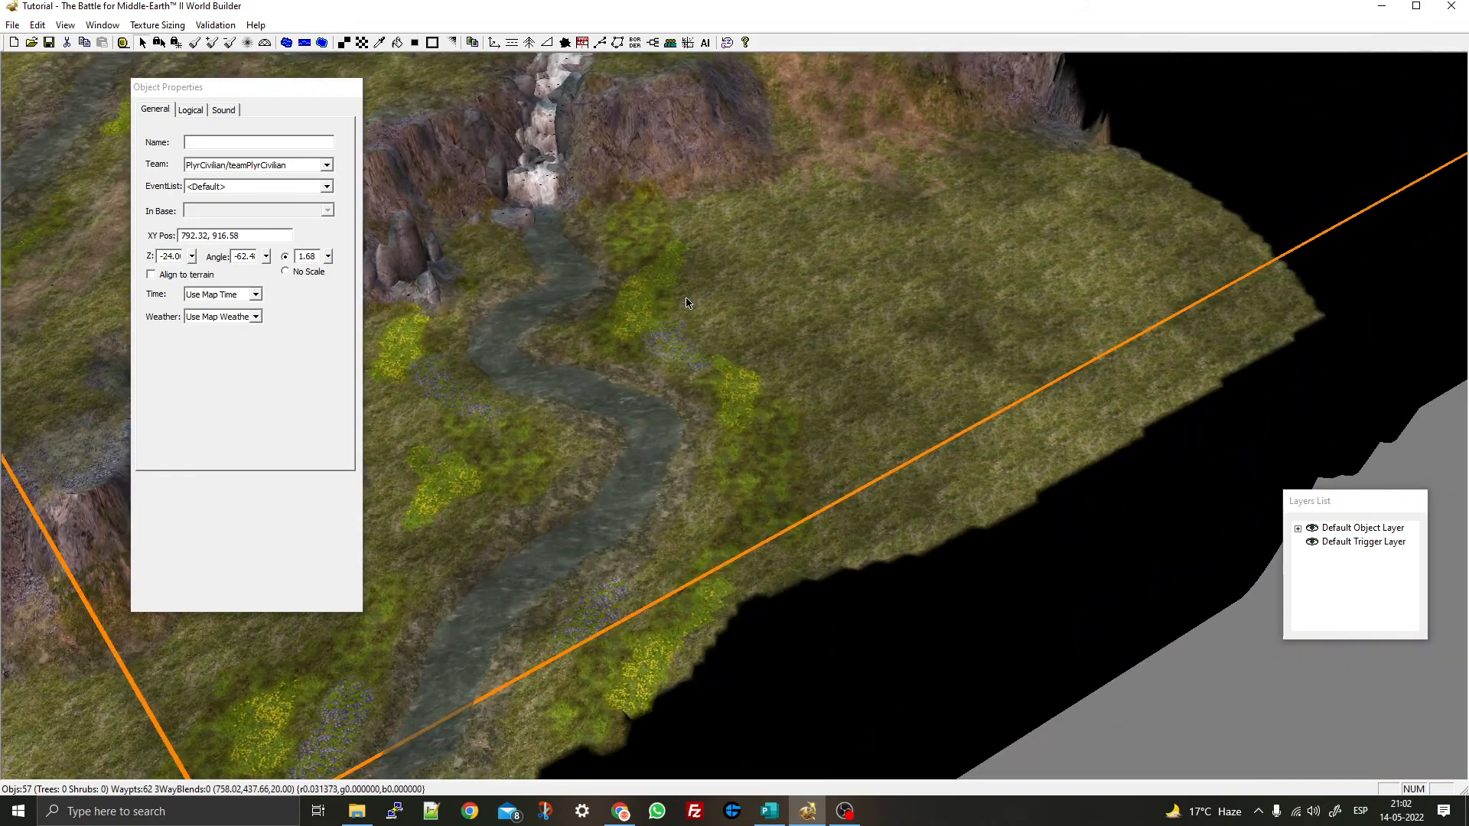
{"action": "right_click_drag", "start_coordinate": [491, 301], "coordinate": [786, 324]}
{"action": "scroll", "coordinate": [787, 324], "scroll_direction": "down", "scroll_amount": 2}
{"action": "middle_click_drag", "start_coordinate": [787, 324], "coordinate": [809, 321]}
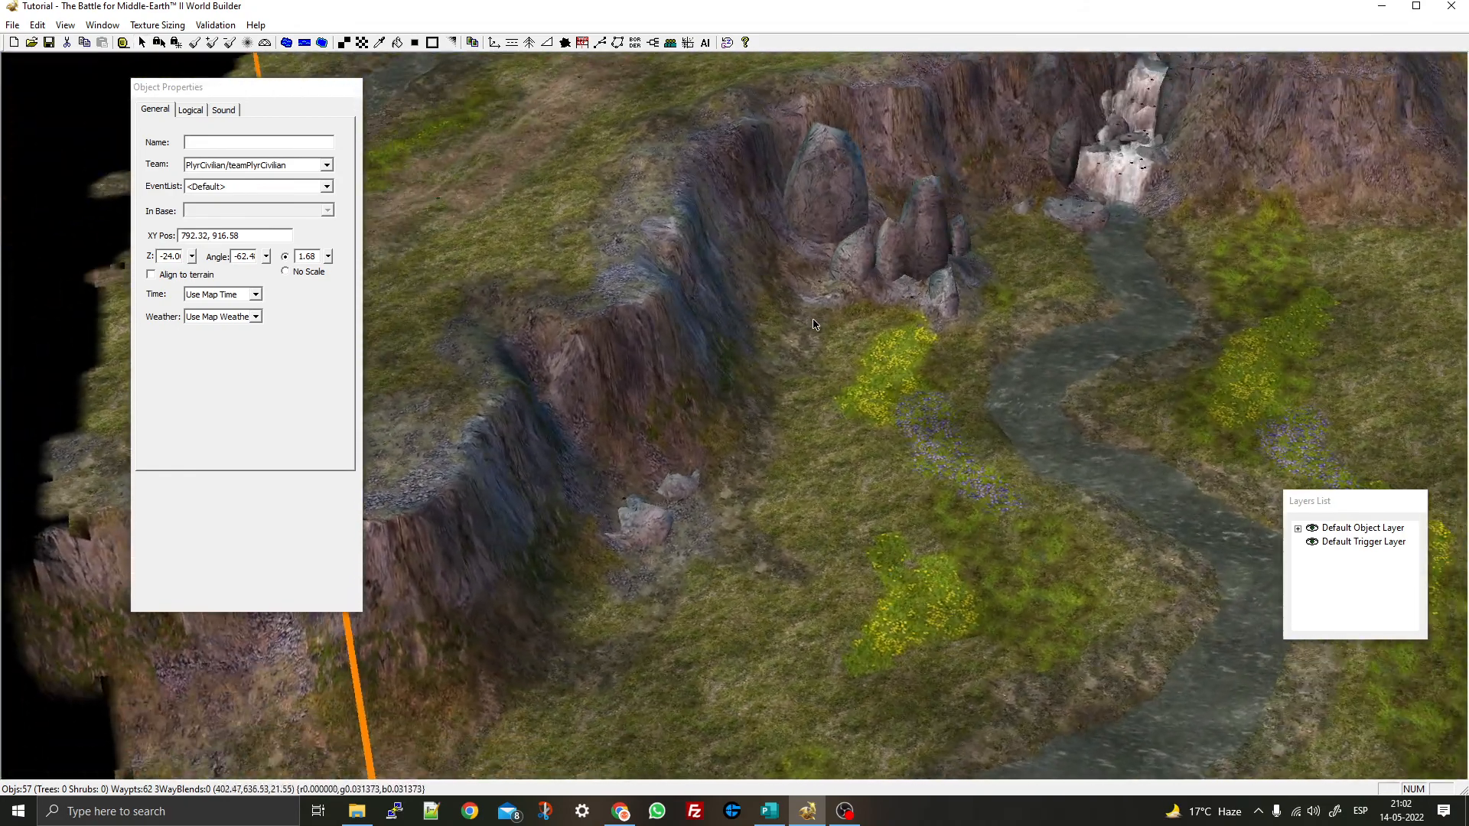
{"action": "left_click", "coordinate": [529, 42]}
{"action": "right_click_drag", "start_coordinate": [890, 246], "coordinate": [321, 142]}
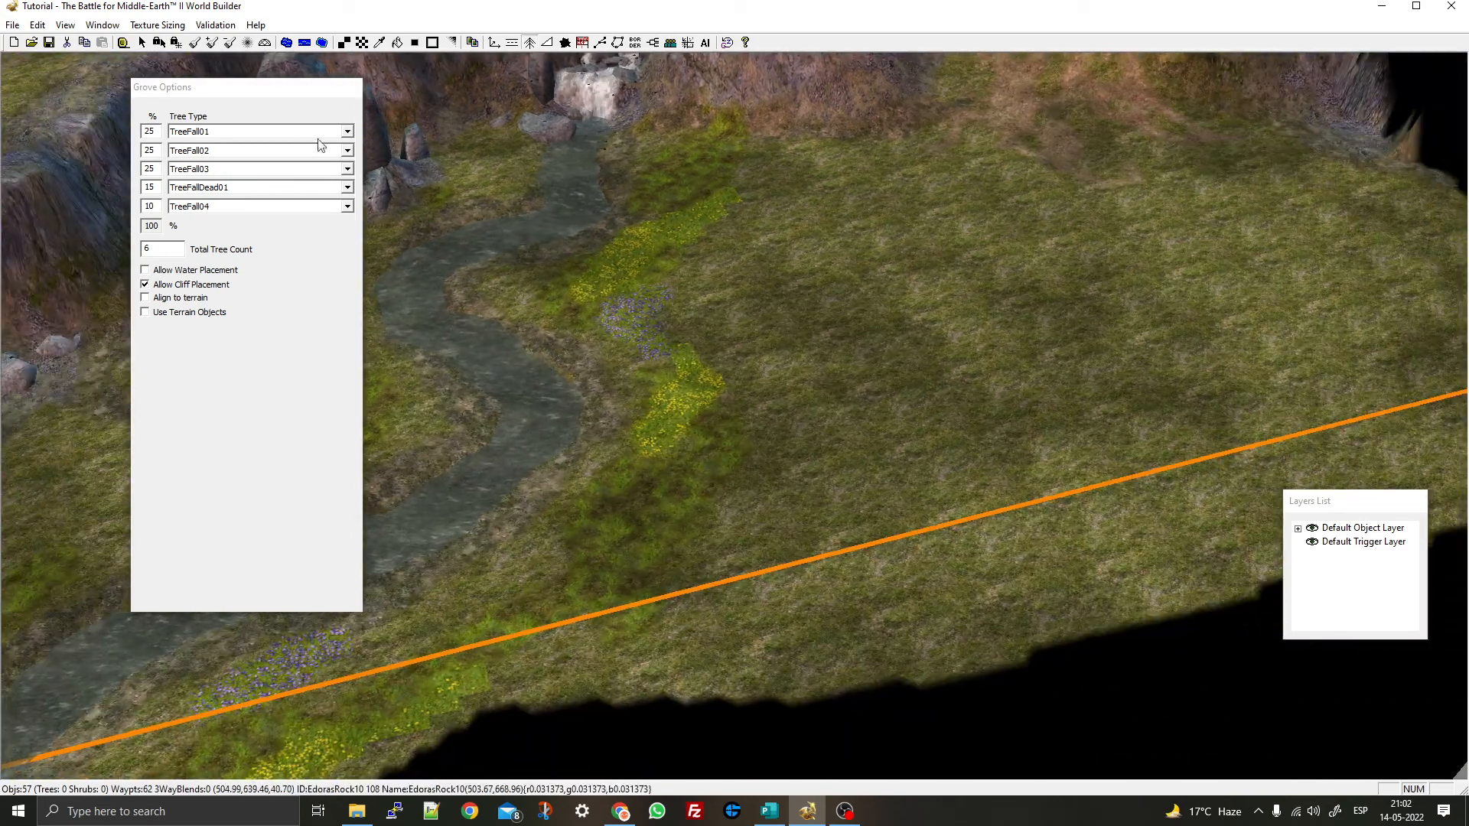
{"action": "left_click", "coordinate": [197, 135]}
{"action": "left_click_drag", "start_coordinate": [200, 87], "coordinate": [417, 94]}
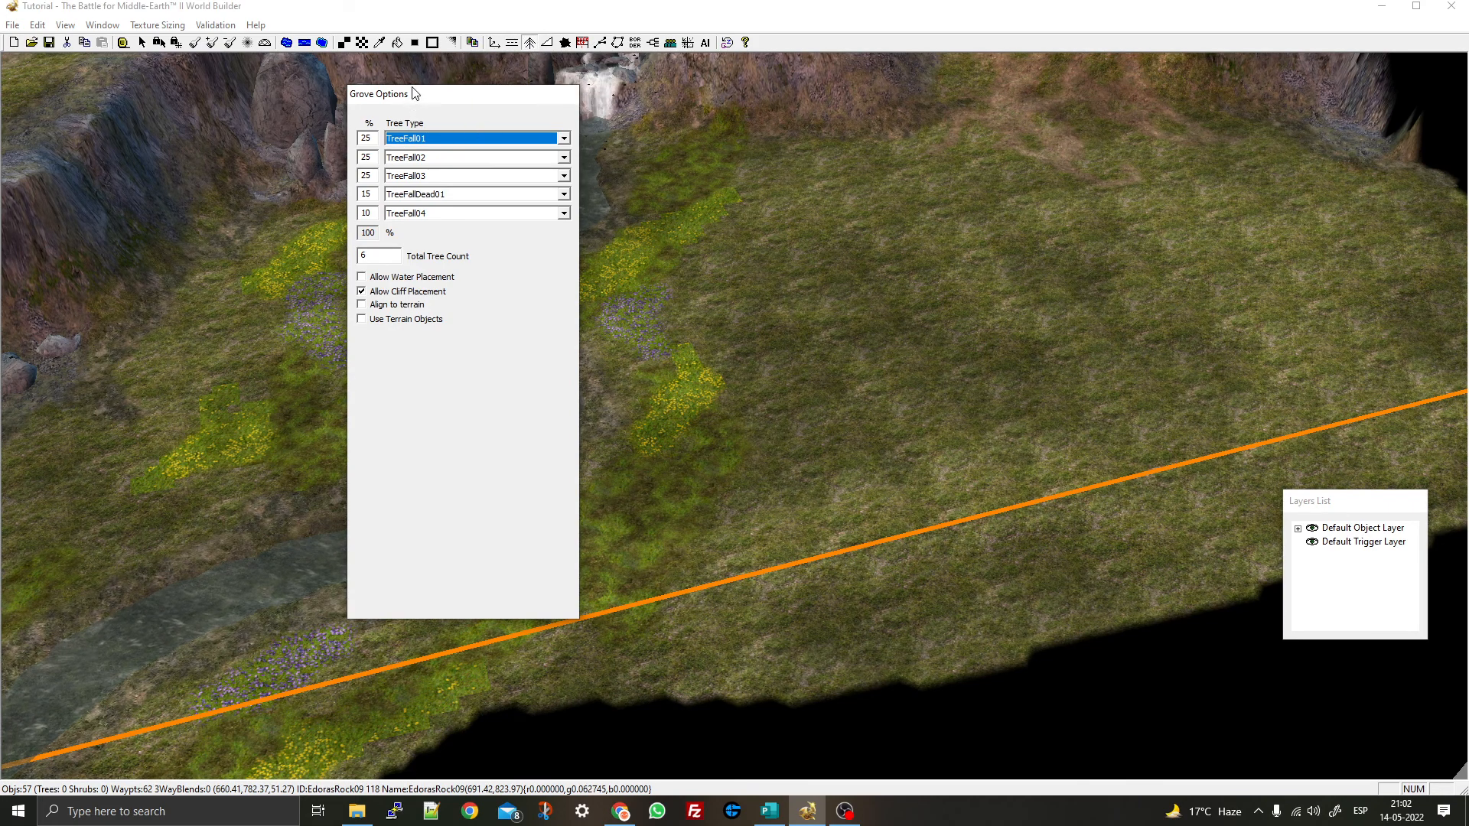
{"action": "left_click_drag", "start_coordinate": [408, 97], "coordinate": [101, 87]}
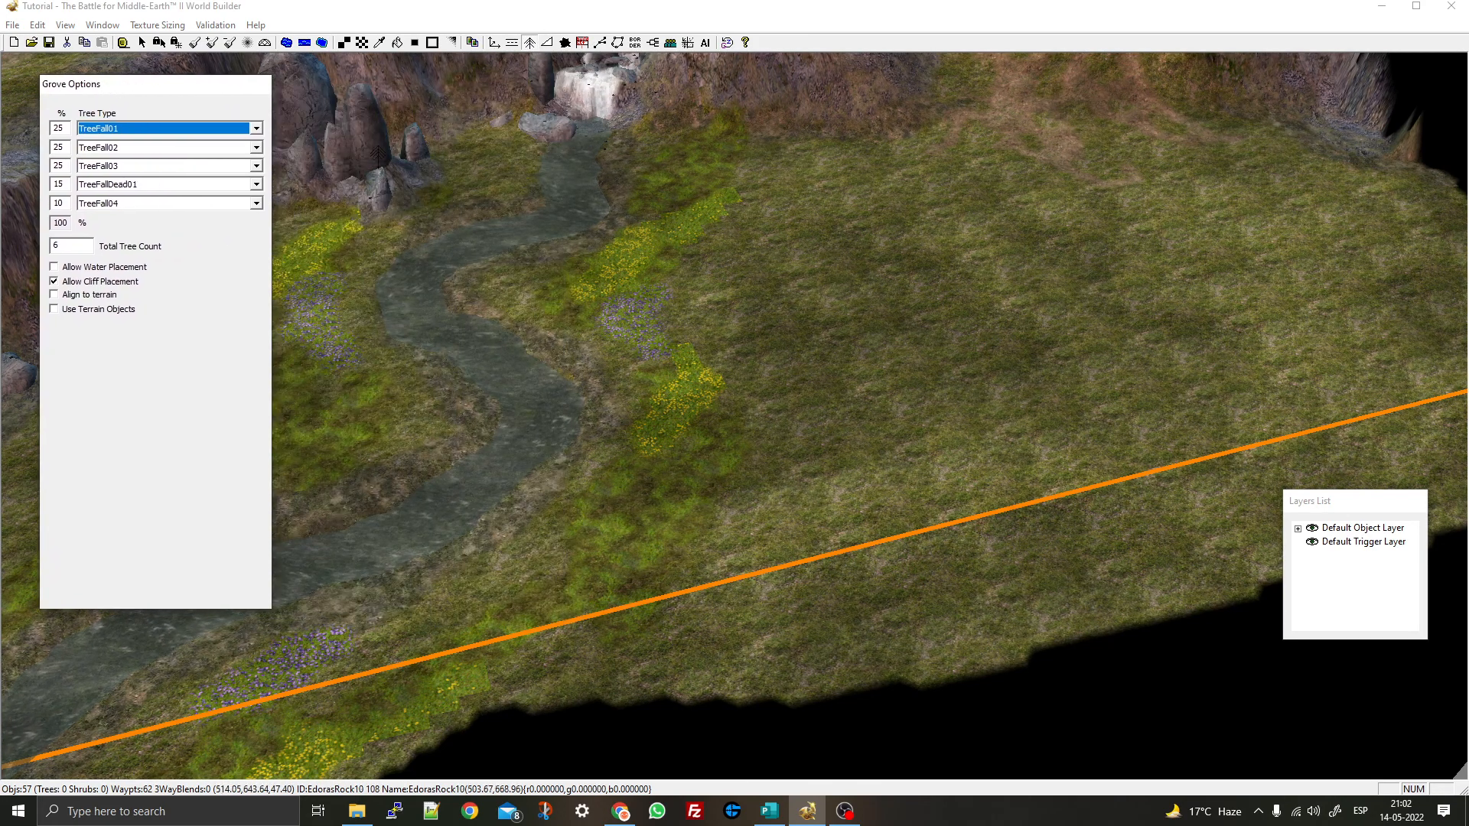
Set the grove's first three tree types to TreeFall02, TreeFall03 and TreeFall05
{"action": "right_click_drag", "start_coordinate": [363, 221], "coordinate": [803, 382]}
{"action": "right_click_drag", "start_coordinate": [632, 92], "coordinate": [633, 296]}
{"action": "middle_click_drag", "start_coordinate": [633, 296], "coordinate": [535, 298]}
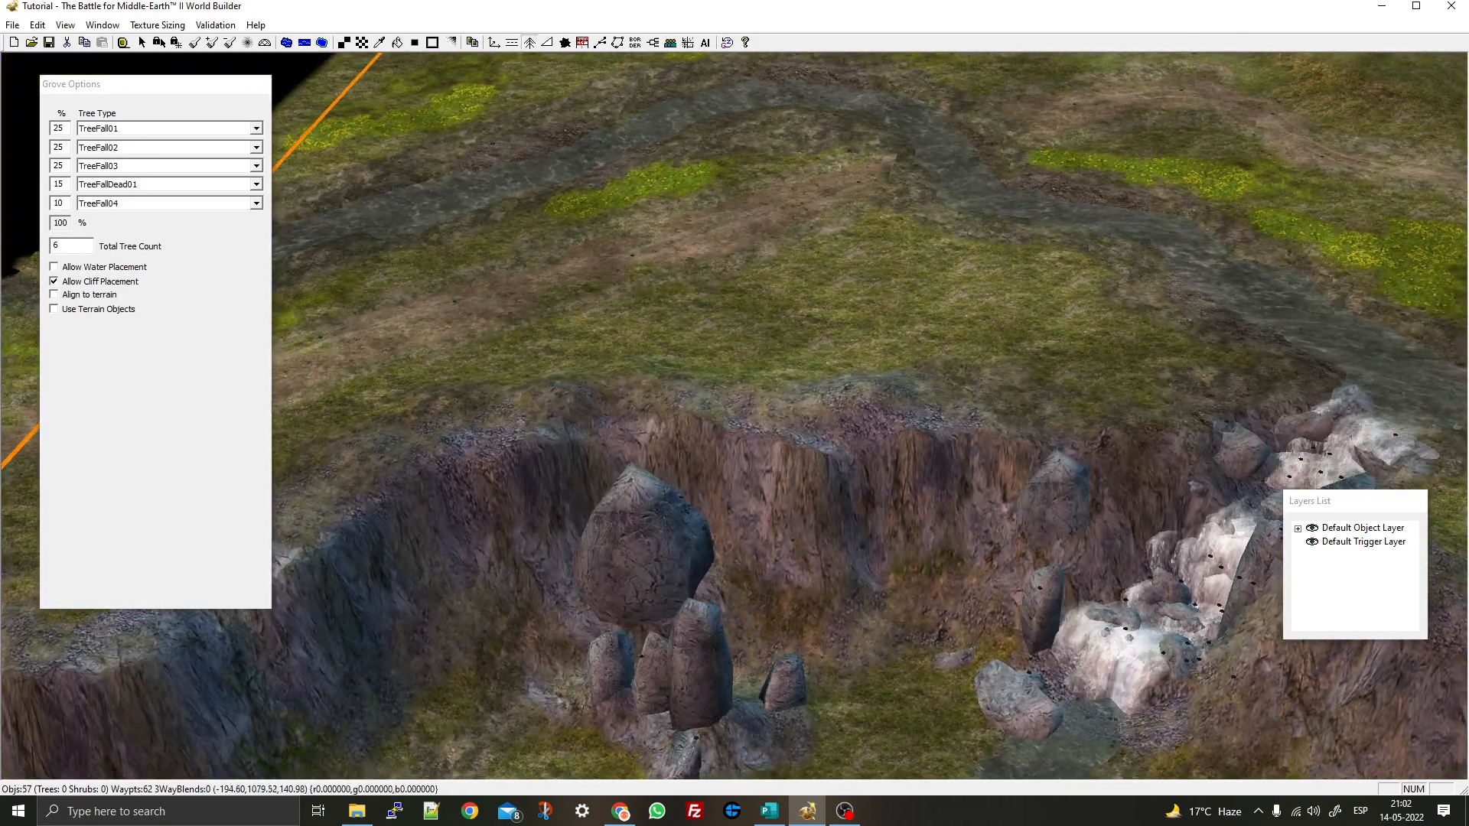
{"action": "left_click", "coordinate": [169, 130]}
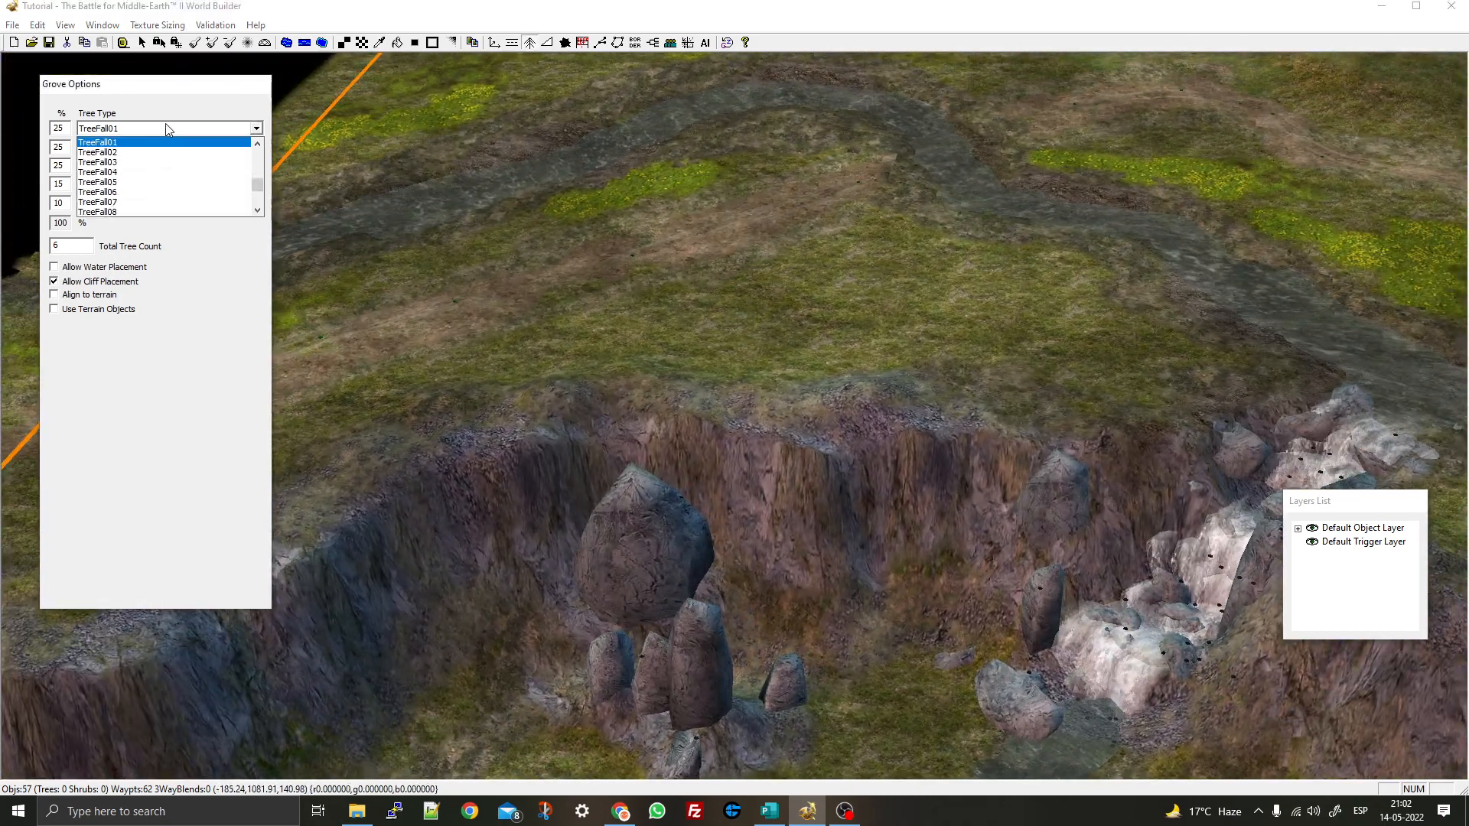
{"action": "left_click", "coordinate": [116, 153]}
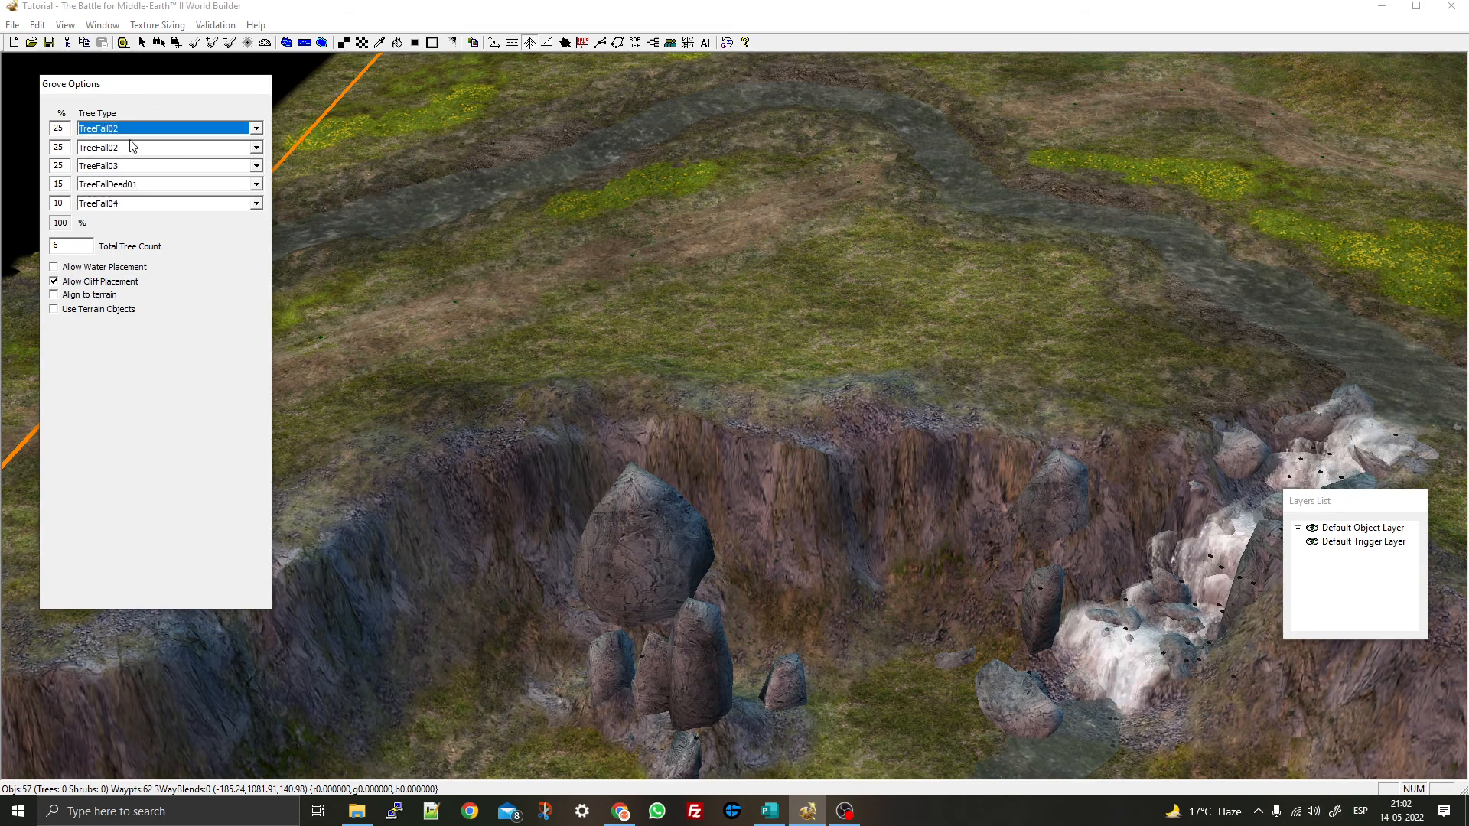
{"action": "left_click", "coordinate": [128, 147]}
{"action": "left_click", "coordinate": [113, 171]}
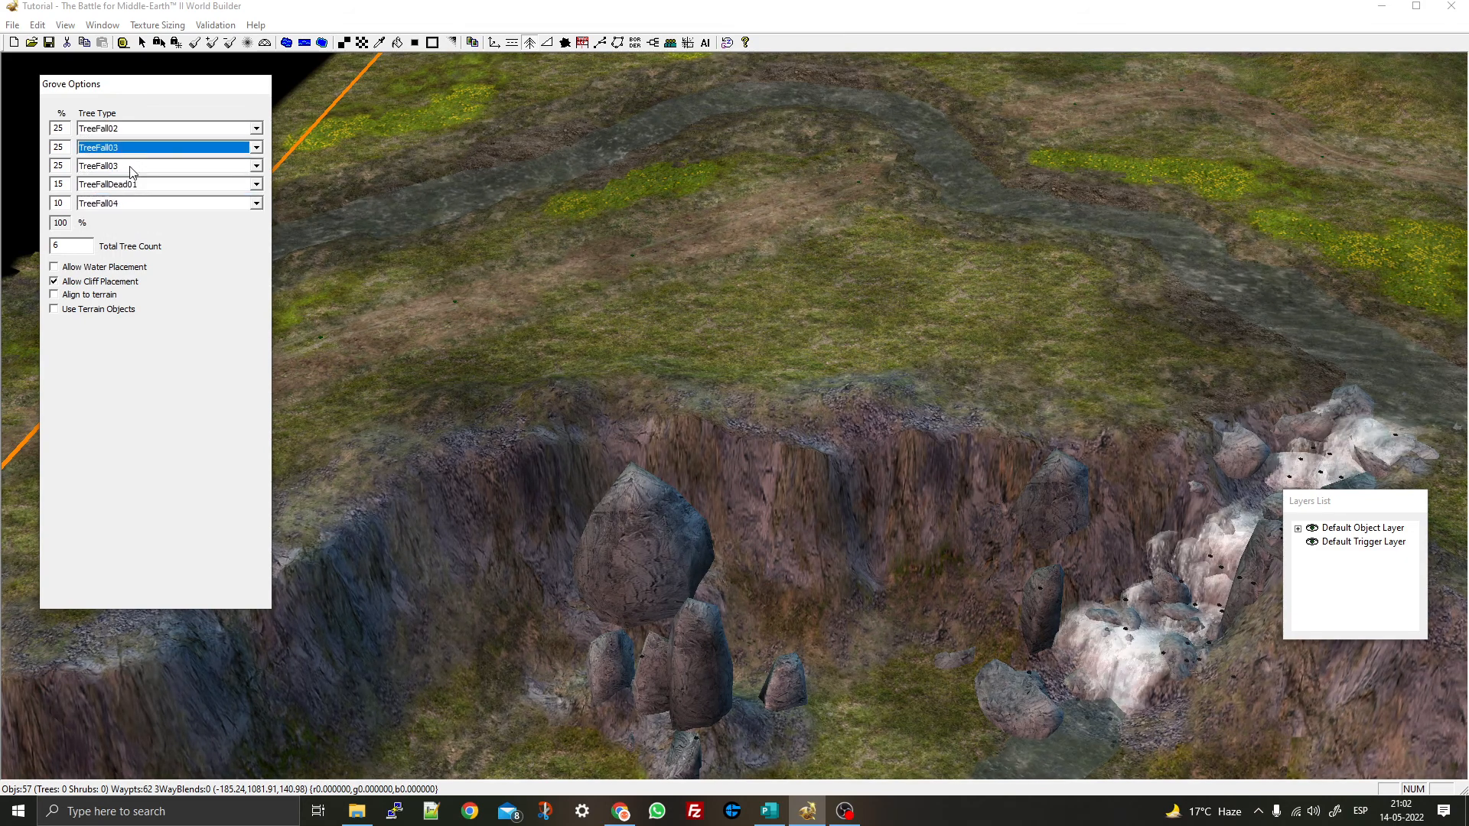
{"action": "left_click", "coordinate": [122, 166]}
{"action": "left_click", "coordinate": [126, 204]}
Set the grove's fourth tree type to TreeFall08 and the fifth to TreeFallDead01
{"action": "left_click", "coordinate": [134, 186]}
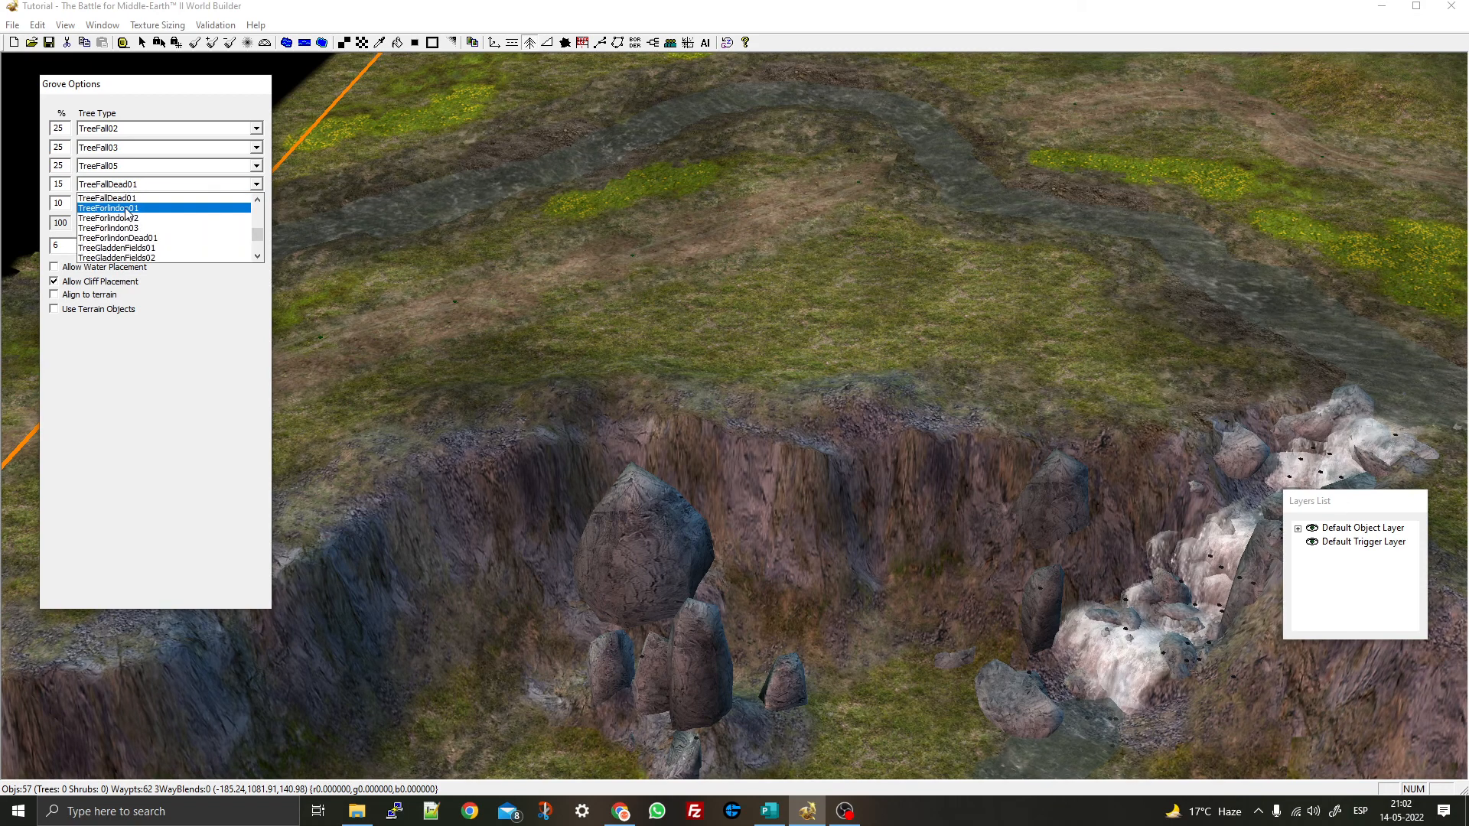
{"action": "scroll", "coordinate": [123, 229], "scroll_direction": "up", "scroll_amount": 3}
{"action": "left_click", "coordinate": [113, 237]}
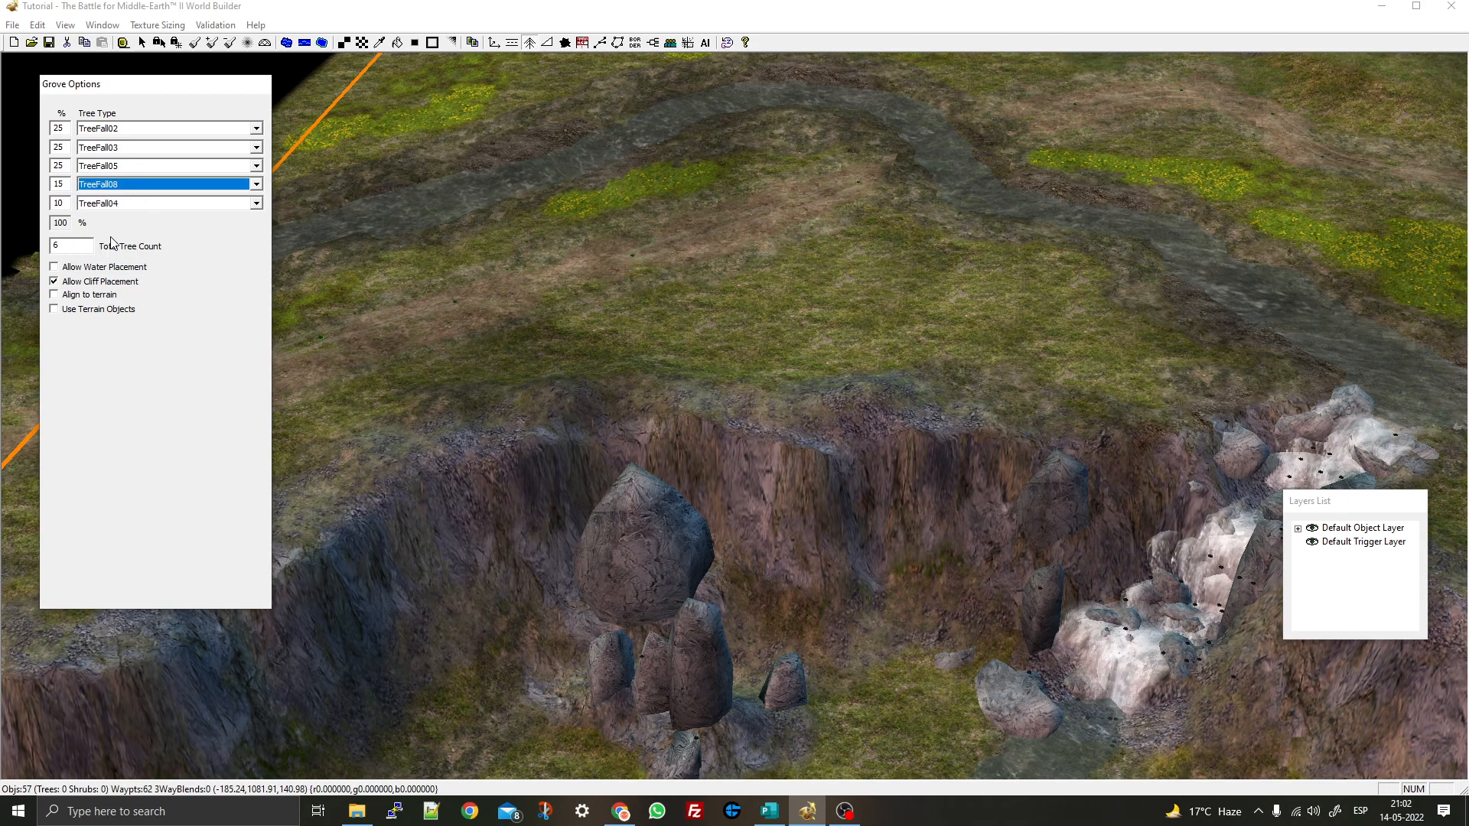
{"action": "left_click", "coordinate": [115, 202]}
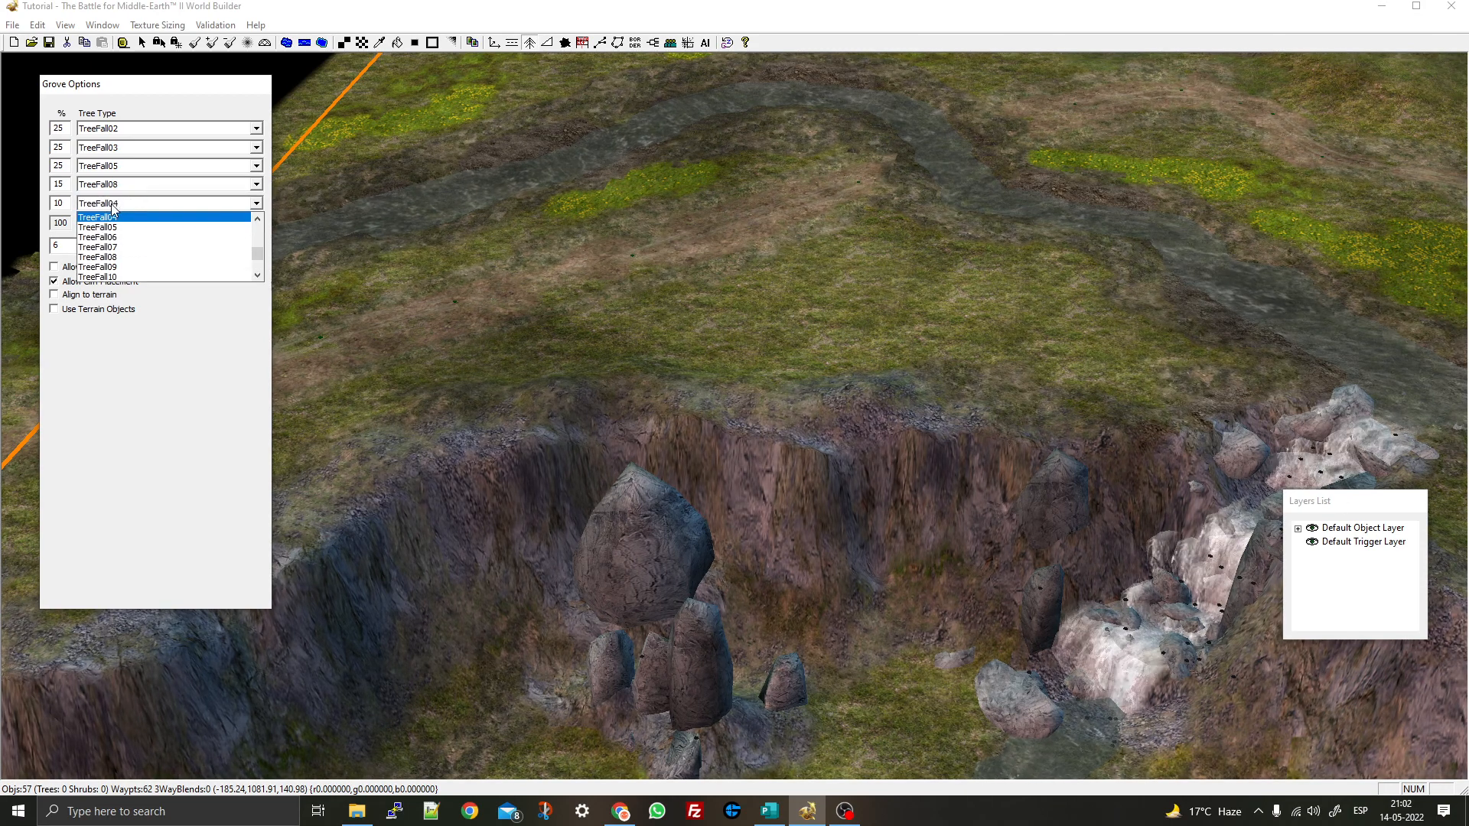
{"action": "left_click", "coordinate": [107, 257]}
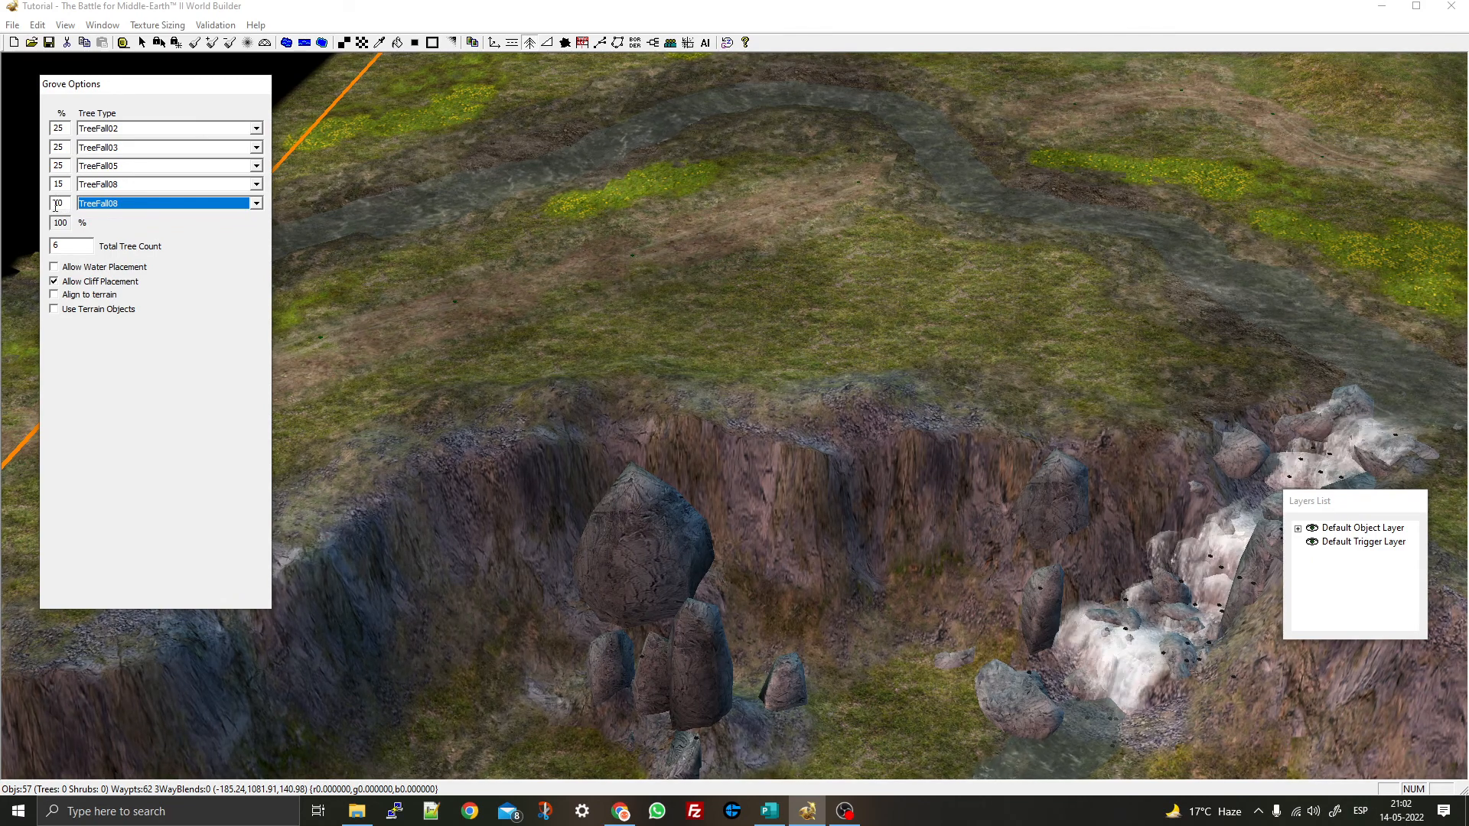
{"action": "left_click", "coordinate": [88, 204]}
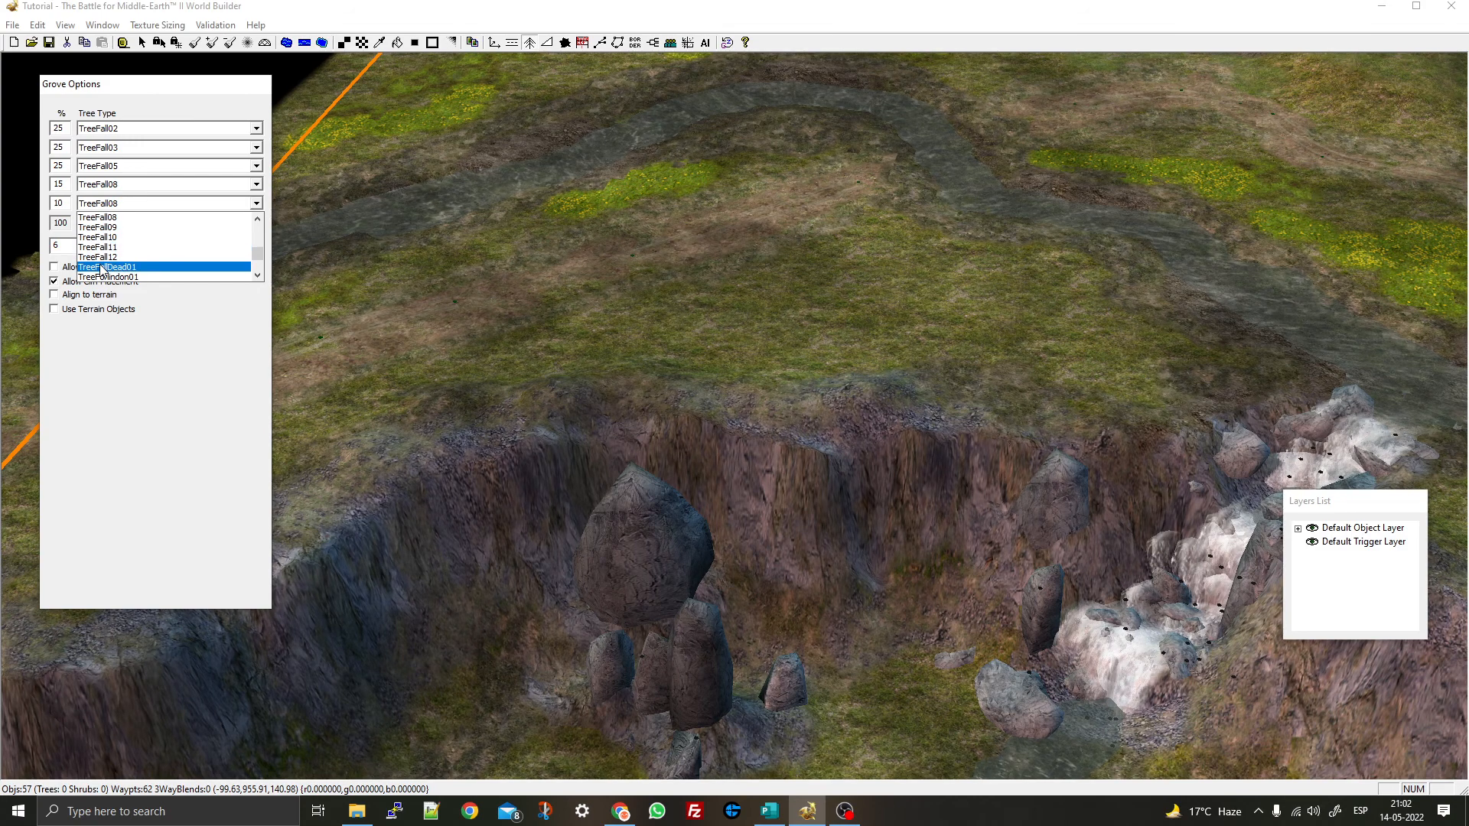
{"action": "left_click", "coordinate": [128, 268]}
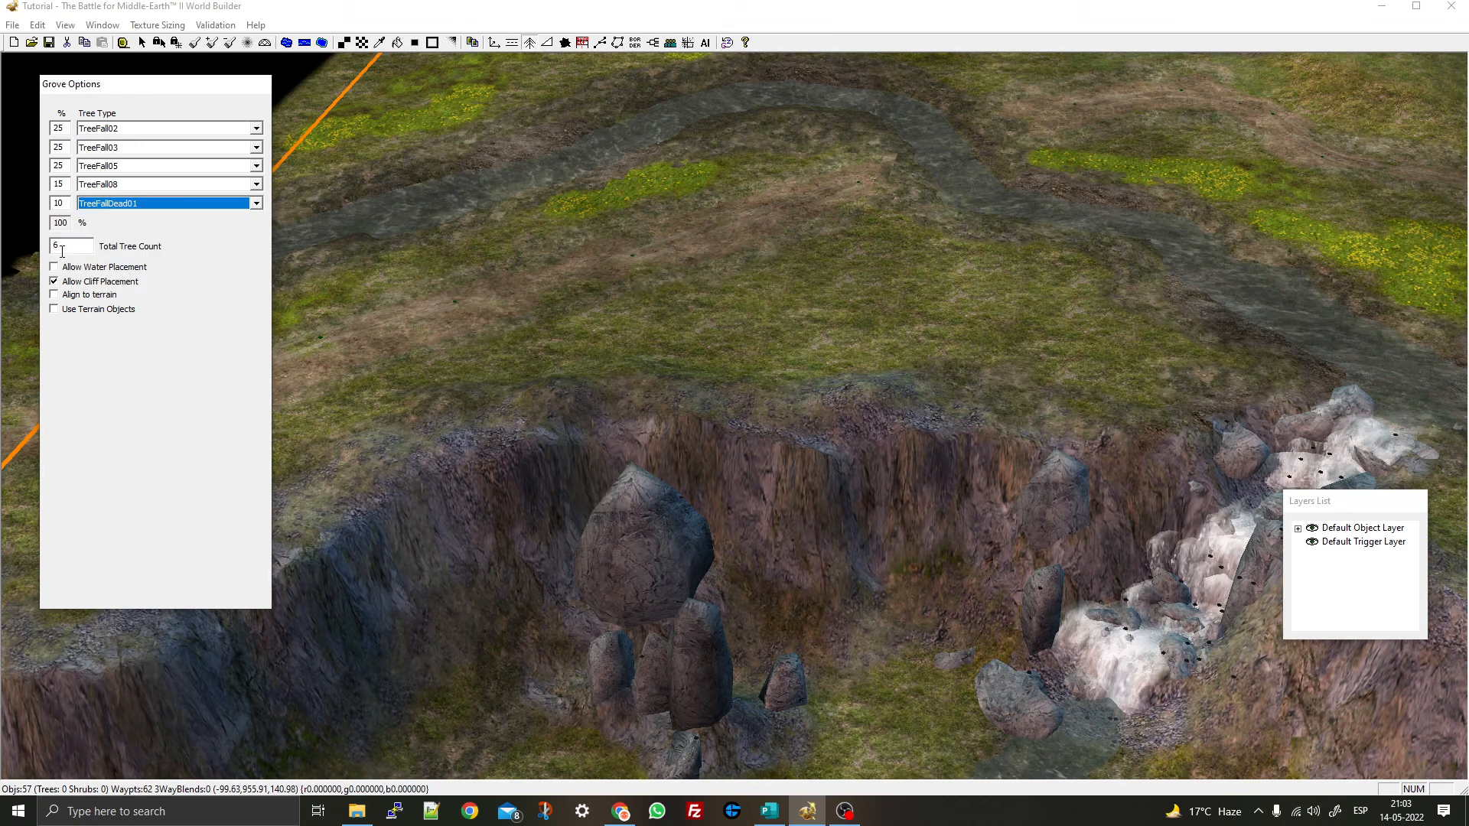
Scatter a grove with a total tree count of 6 across the grassy plateau above the cliff
{"action": "left_click_drag", "start_coordinate": [62, 250], "coordinate": [53, 249]}
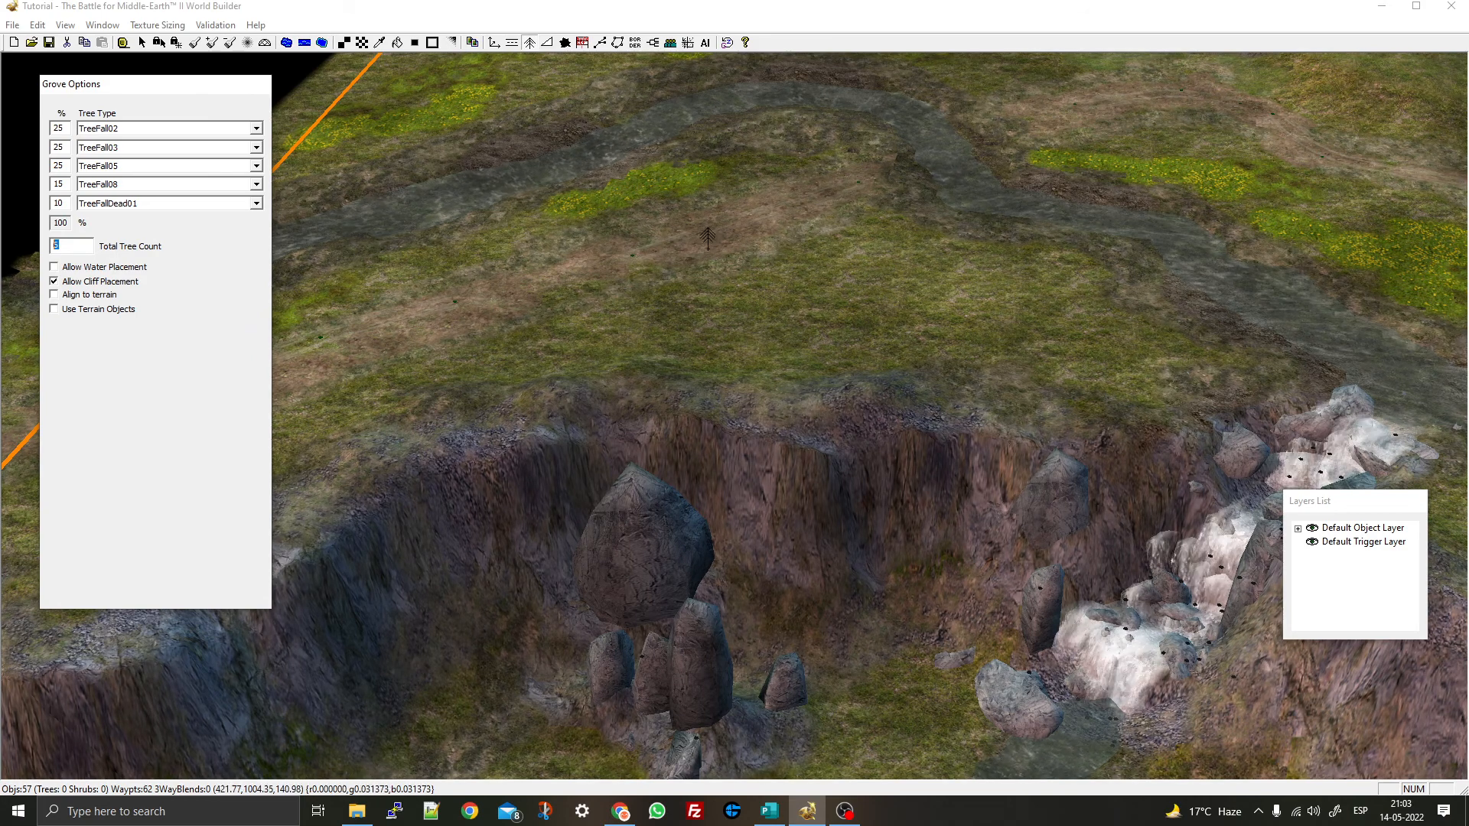
{"action": "left_click_drag", "start_coordinate": [620, 227], "coordinate": [1042, 371]}
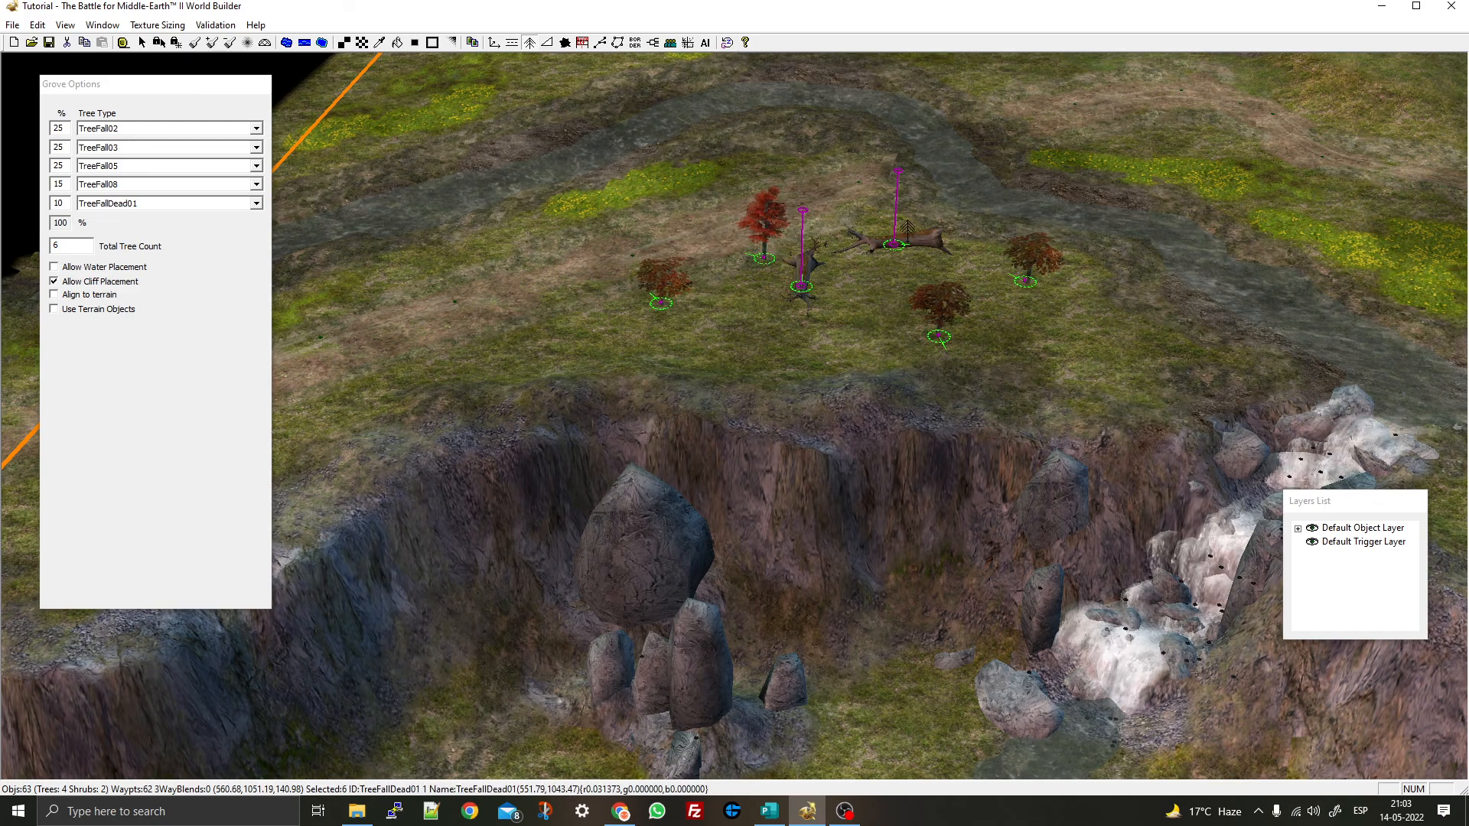
Place single trees from the grove mix near the standing boulders below the cliff and around the yellow flower patch
{"action": "right_click_drag", "start_coordinate": [912, 231], "coordinate": [815, 58]}
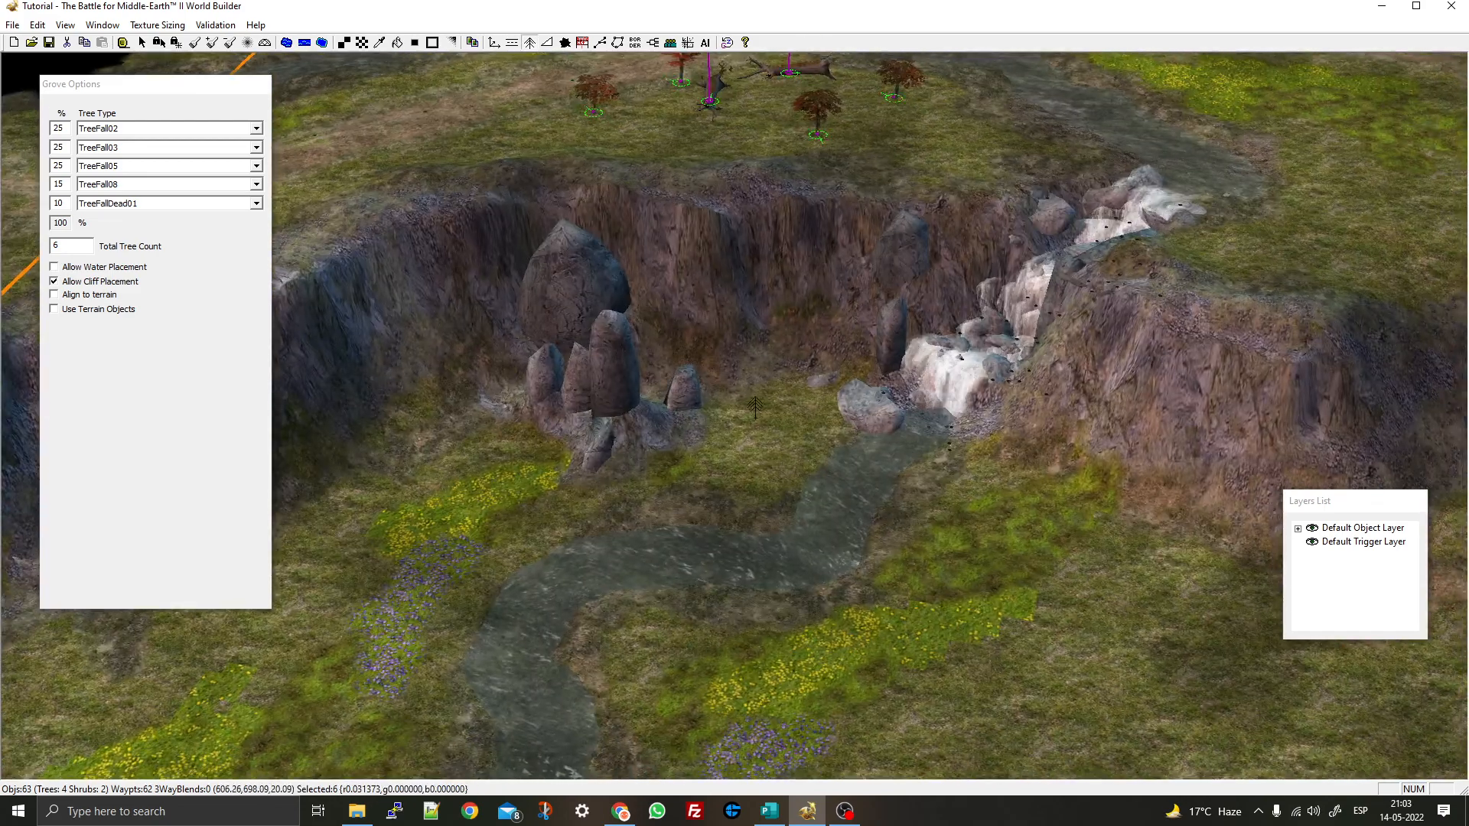
{"action": "left_click", "coordinate": [786, 396]}
{"action": "left_click", "coordinate": [751, 409]}
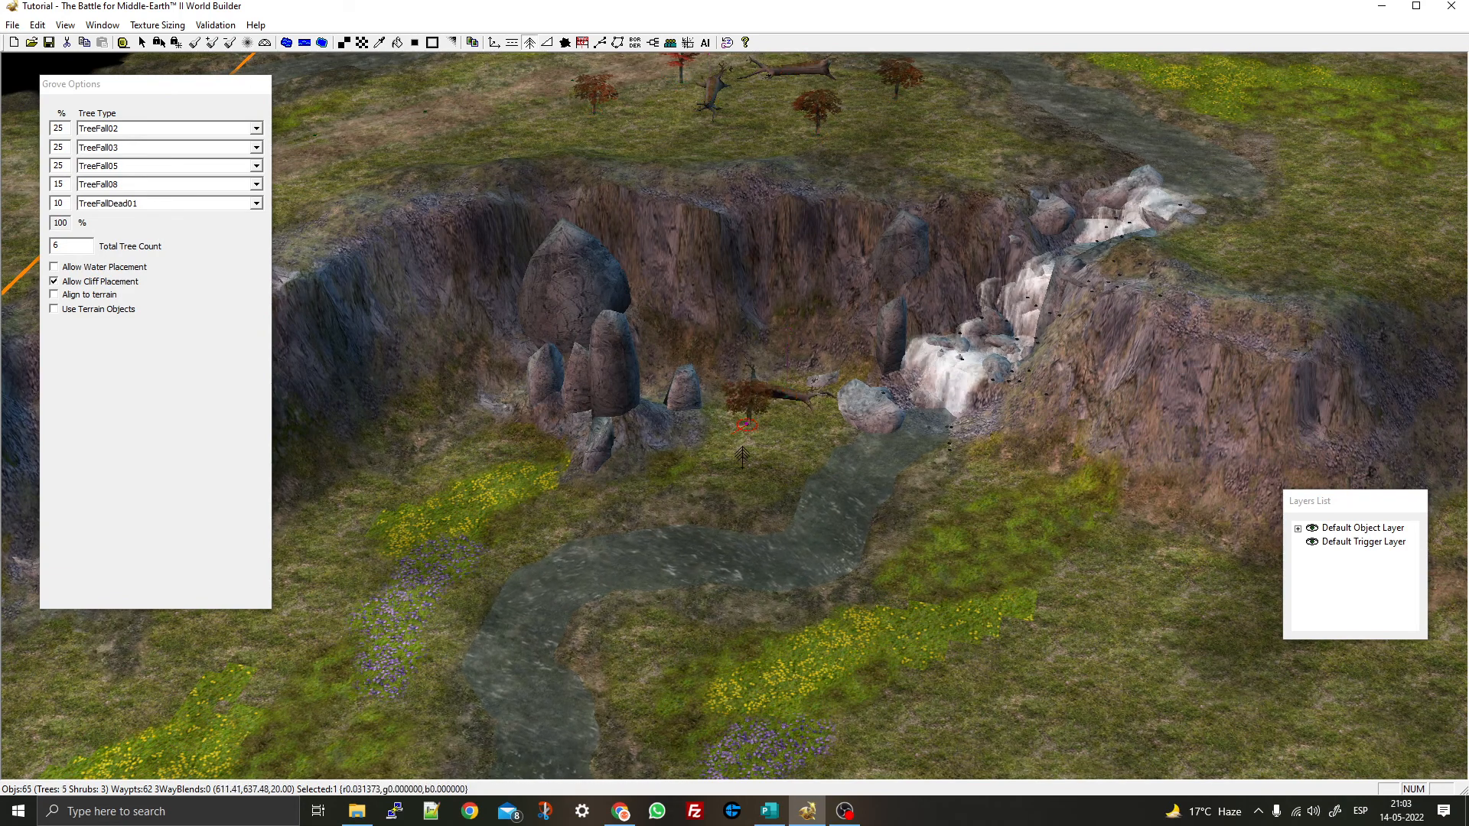
{"action": "left_click", "coordinate": [756, 403]}
{"action": "left_click", "coordinate": [756, 403]}
{"action": "left_click", "coordinate": [703, 451]}
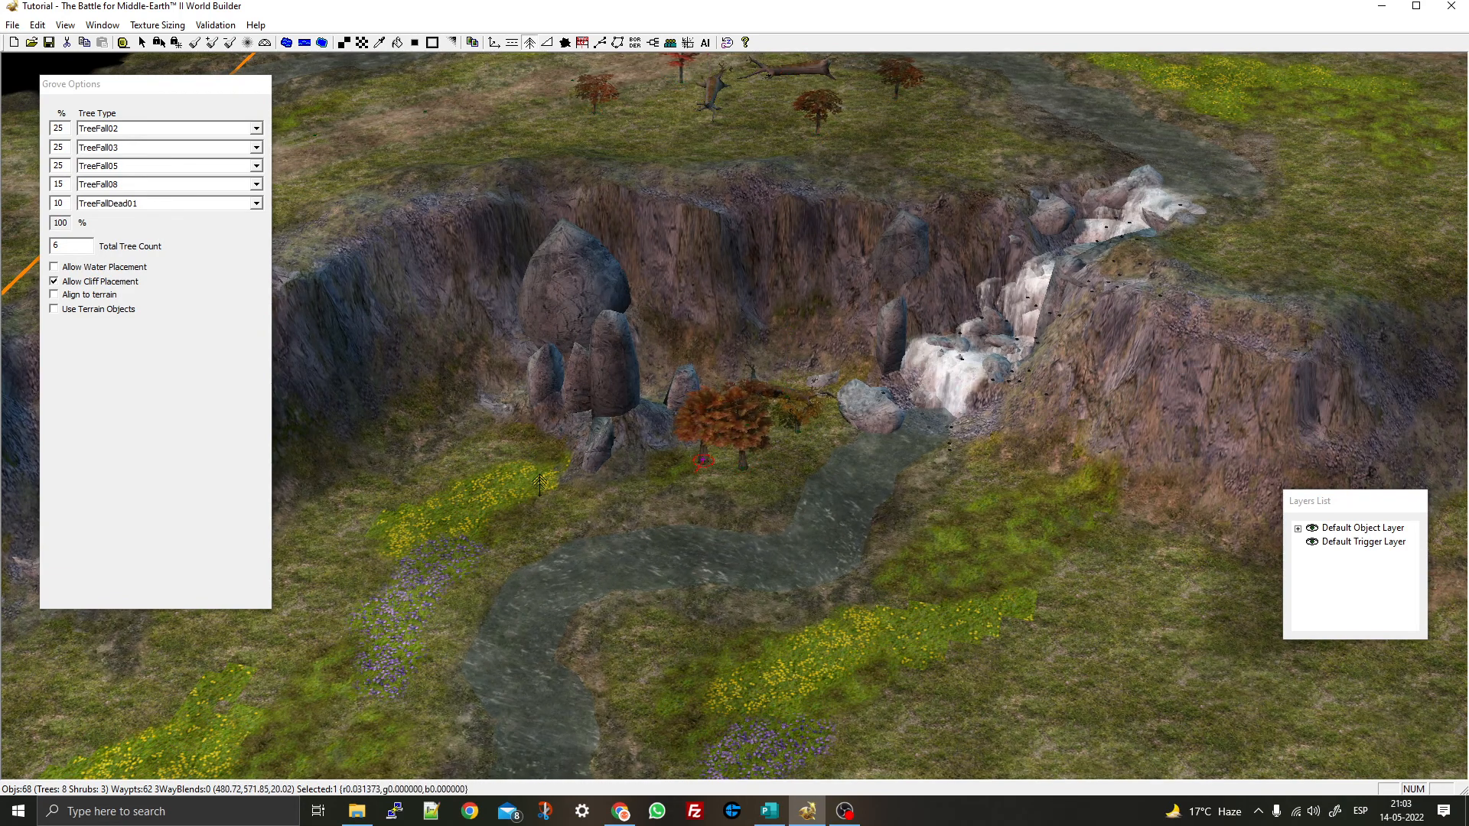
{"action": "left_click", "coordinate": [538, 488]}
{"action": "left_click", "coordinate": [425, 474]}
{"action": "left_click", "coordinate": [362, 527]}
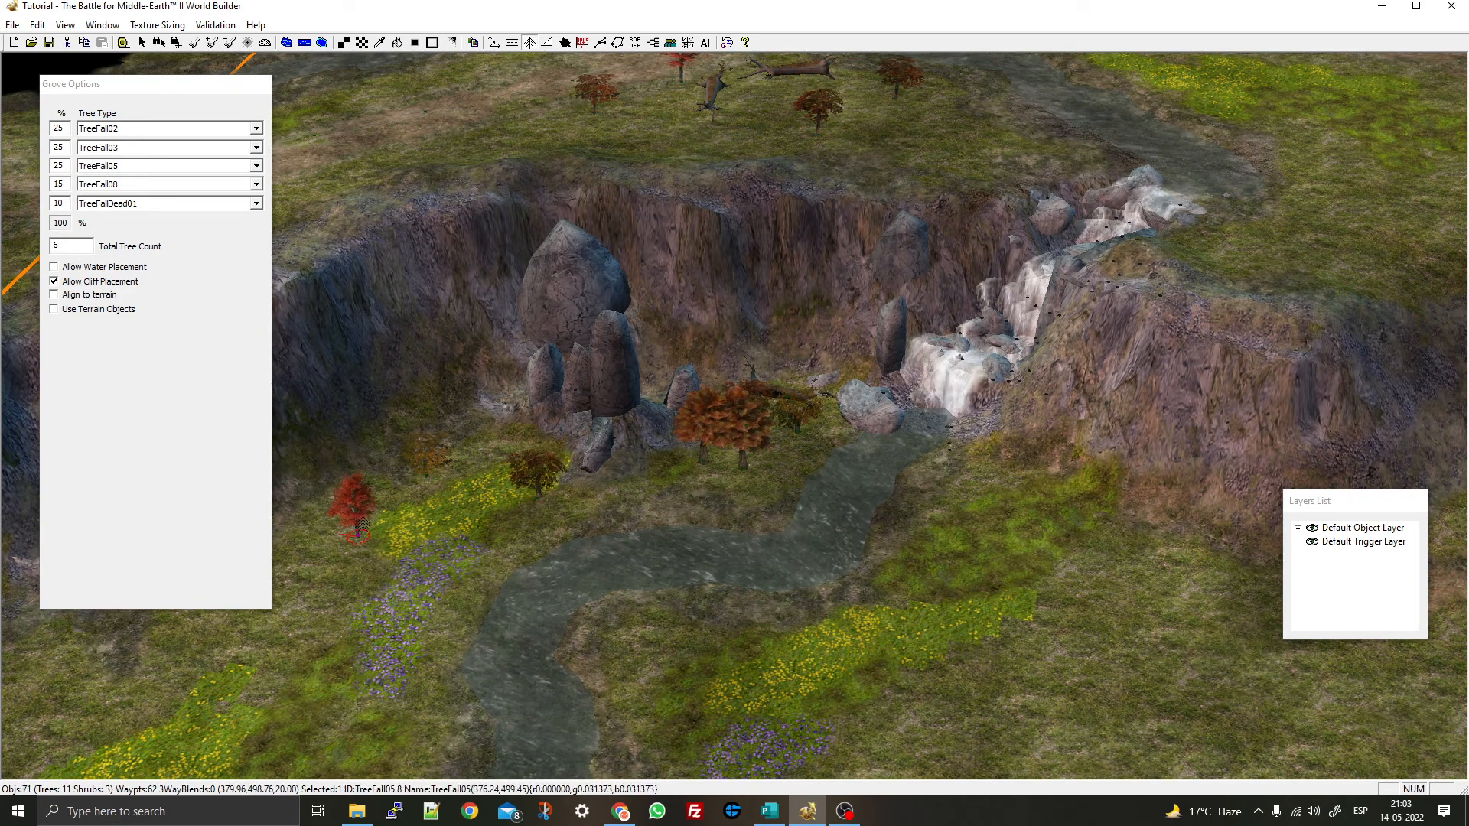
{"action": "left_click", "coordinate": [430, 566]}
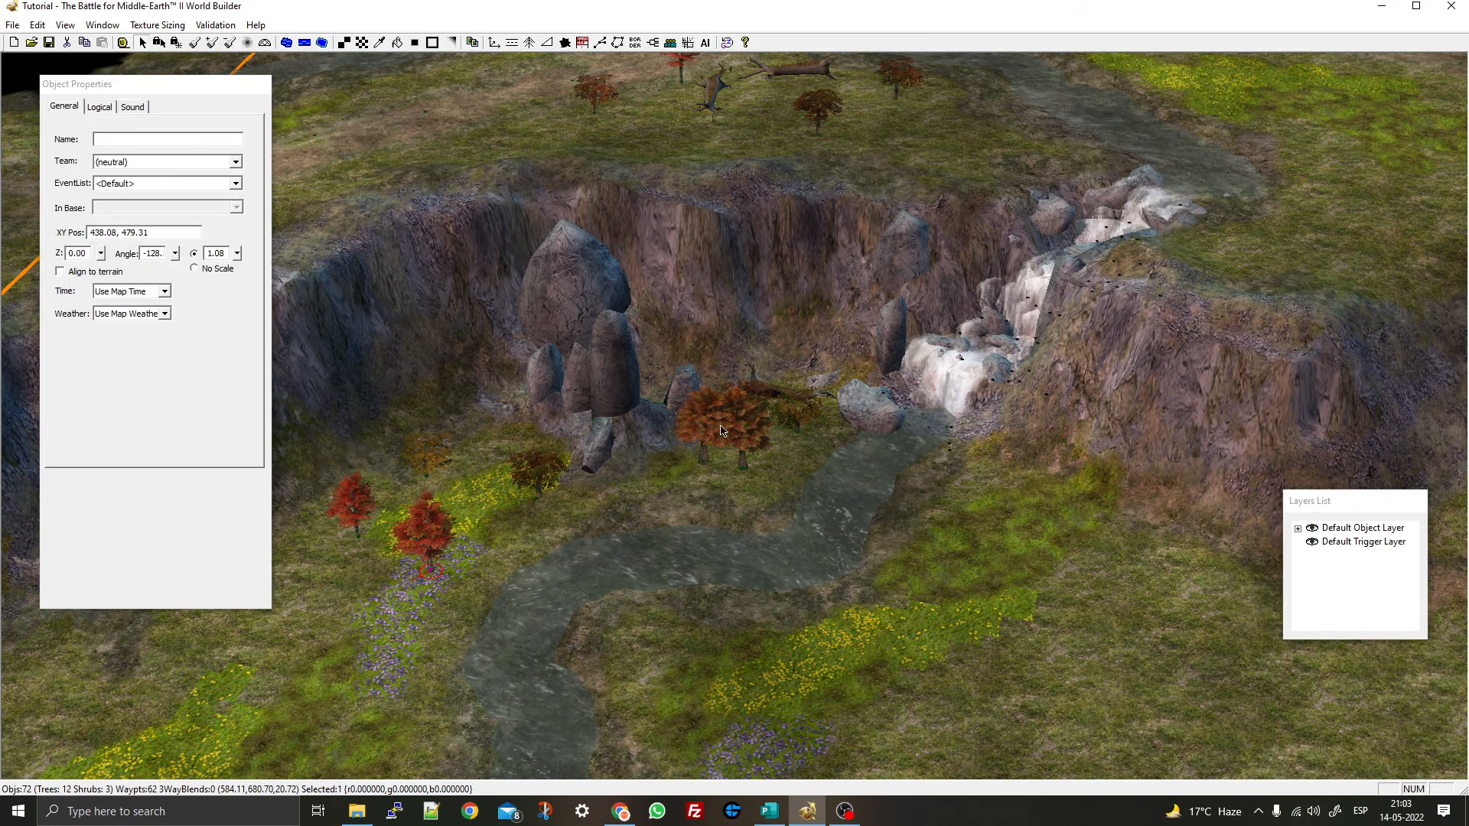
Undo all the single trees and the first grove on the plateau
{"action": "key", "text": "ctrl+z"}
{"action": "key", "text": "ctrl+z"}
{"action": "key", "text": "ctrl+z"}
{"action": "key", "text": "ctrl+z"}
{"action": "key", "text": "ctrl+z"}
{"action": "key", "text": "ctrl+z"}
{"action": "key", "text": "ctrl+z"}
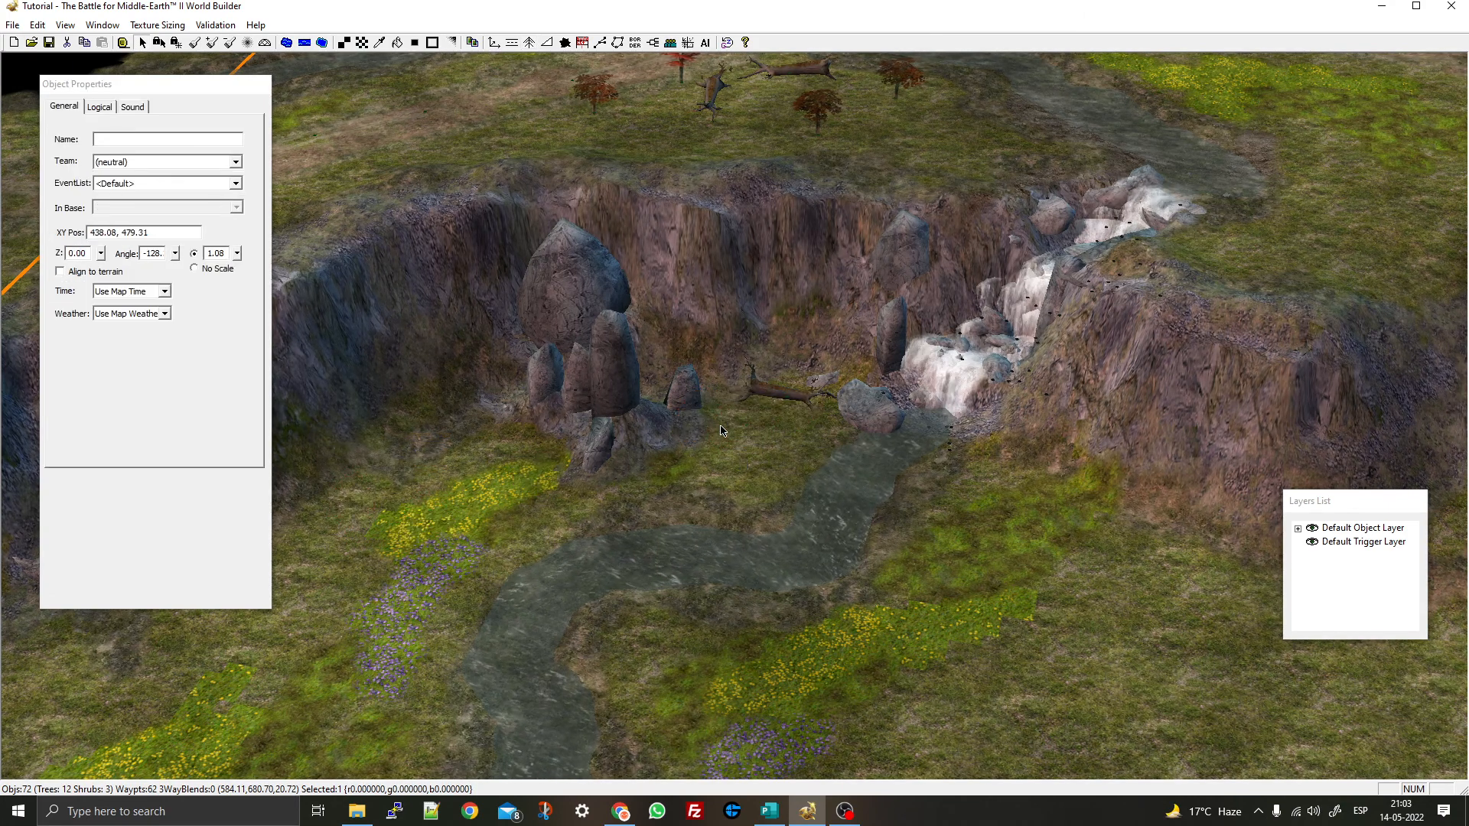
{"action": "key", "text": "ctrl+z"}
{"action": "key", "text": "ctrl+z"}
Scatter six-tree groves on the upper plateau, one on each side of the waterfall
{"action": "left_click", "coordinate": [530, 43]}
{"action": "right_click_drag", "start_coordinate": [684, 332], "coordinate": [687, 599]}
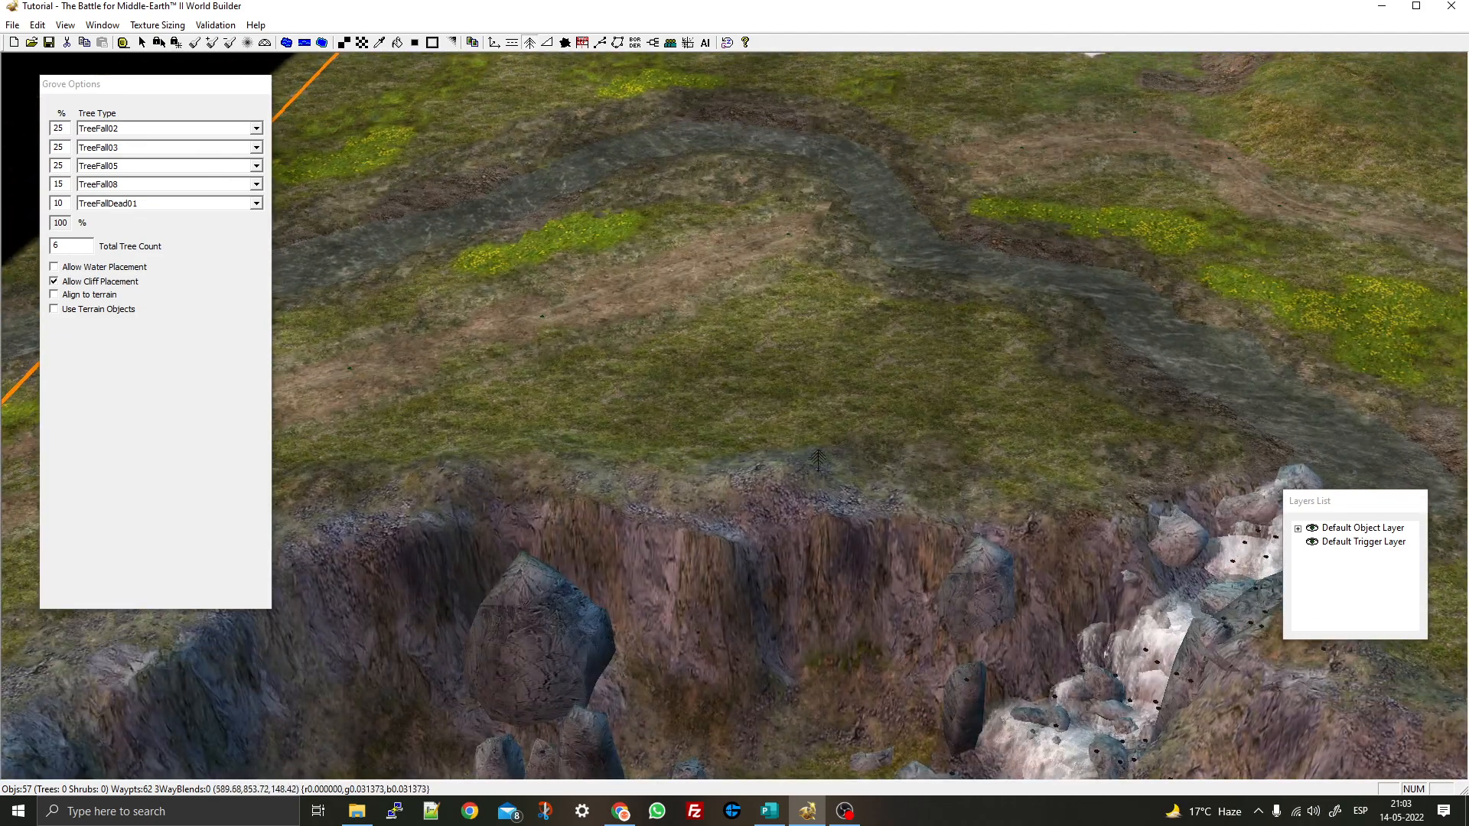
{"action": "right_click_drag", "start_coordinate": [811, 535], "coordinate": [707, 528]}
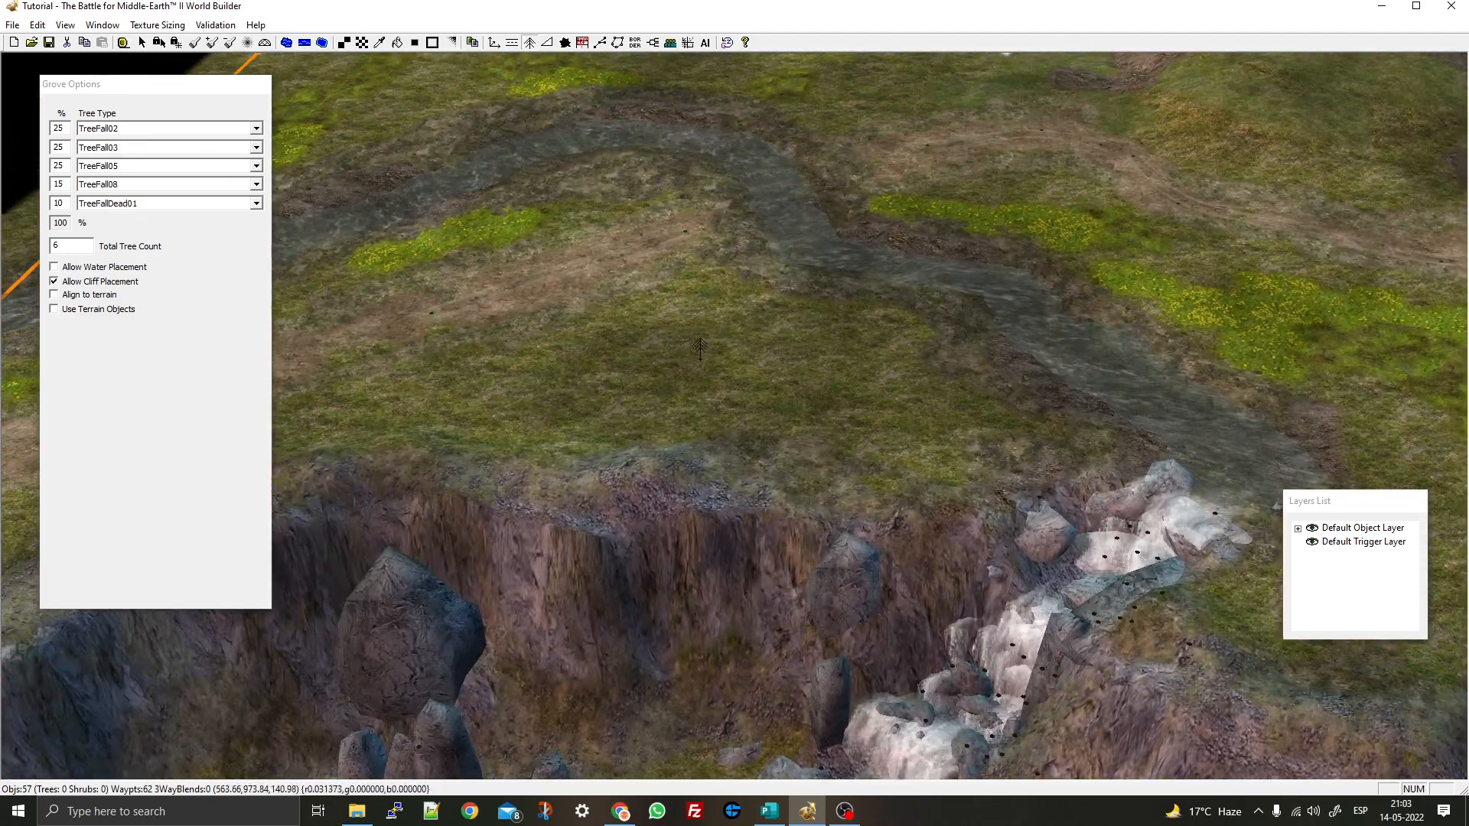
{"action": "scroll", "coordinate": [700, 348], "scroll_direction": "down", "scroll_amount": 1}
{"action": "scroll", "coordinate": [700, 348], "scroll_direction": "down", "scroll_amount": 1}
{"action": "right_click_drag", "start_coordinate": [707, 245], "coordinate": [797, 373]}
{"action": "middle_click_drag", "start_coordinate": [797, 374], "coordinate": [759, 264]}
{"action": "left_click_drag", "start_coordinate": [795, 360], "coordinate": [795, 361]}
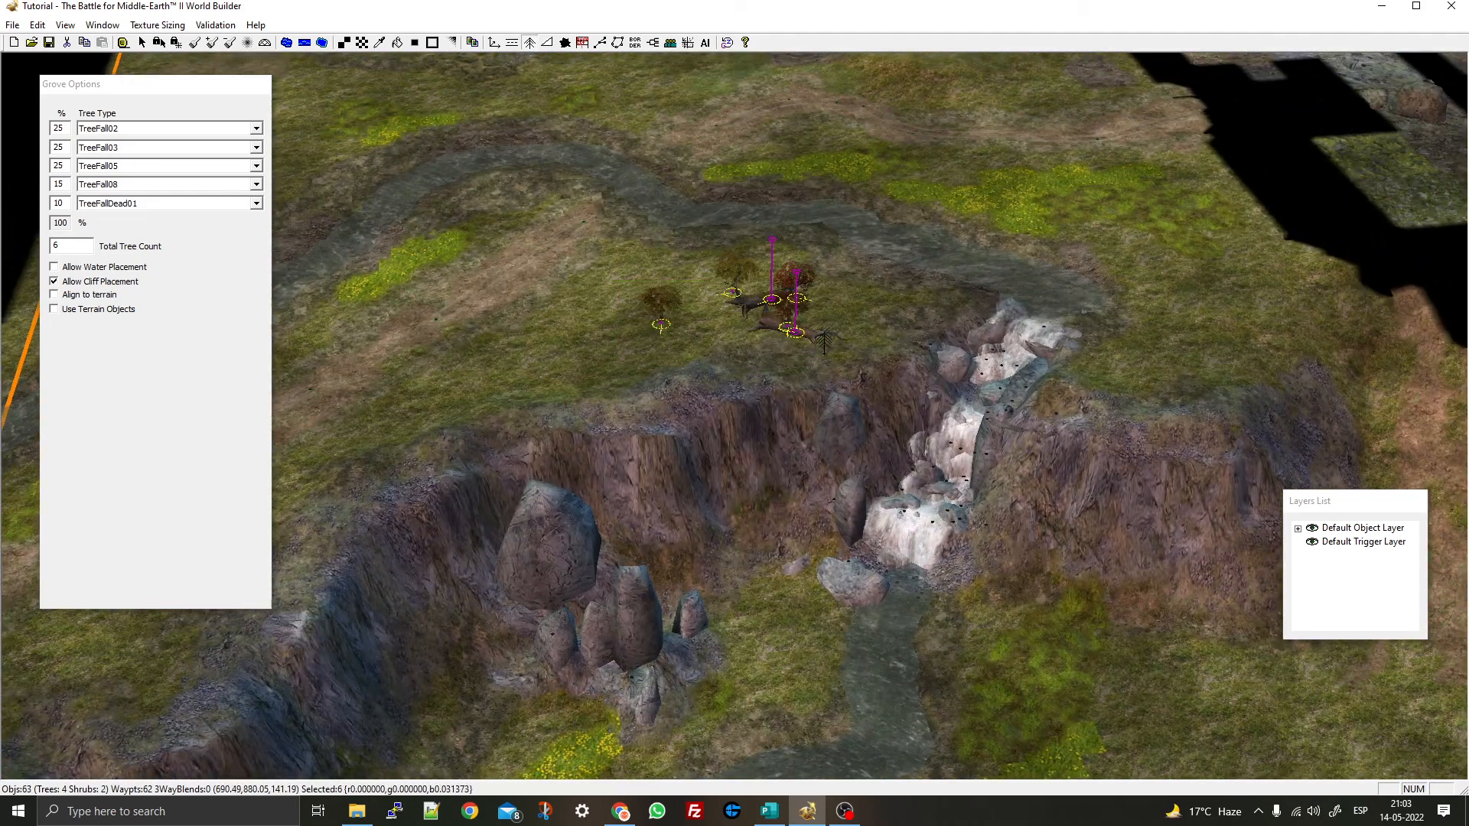
{"action": "left_click_drag", "start_coordinate": [1144, 288], "coordinate": [1245, 385]}
Scatter two six-tree groves on the open lower grassland across the river from the boulders
{"action": "right_click_drag", "start_coordinate": [1153, 449], "coordinate": [899, 134]}
{"action": "left_click_drag", "start_coordinate": [886, 285], "coordinate": [936, 384]}
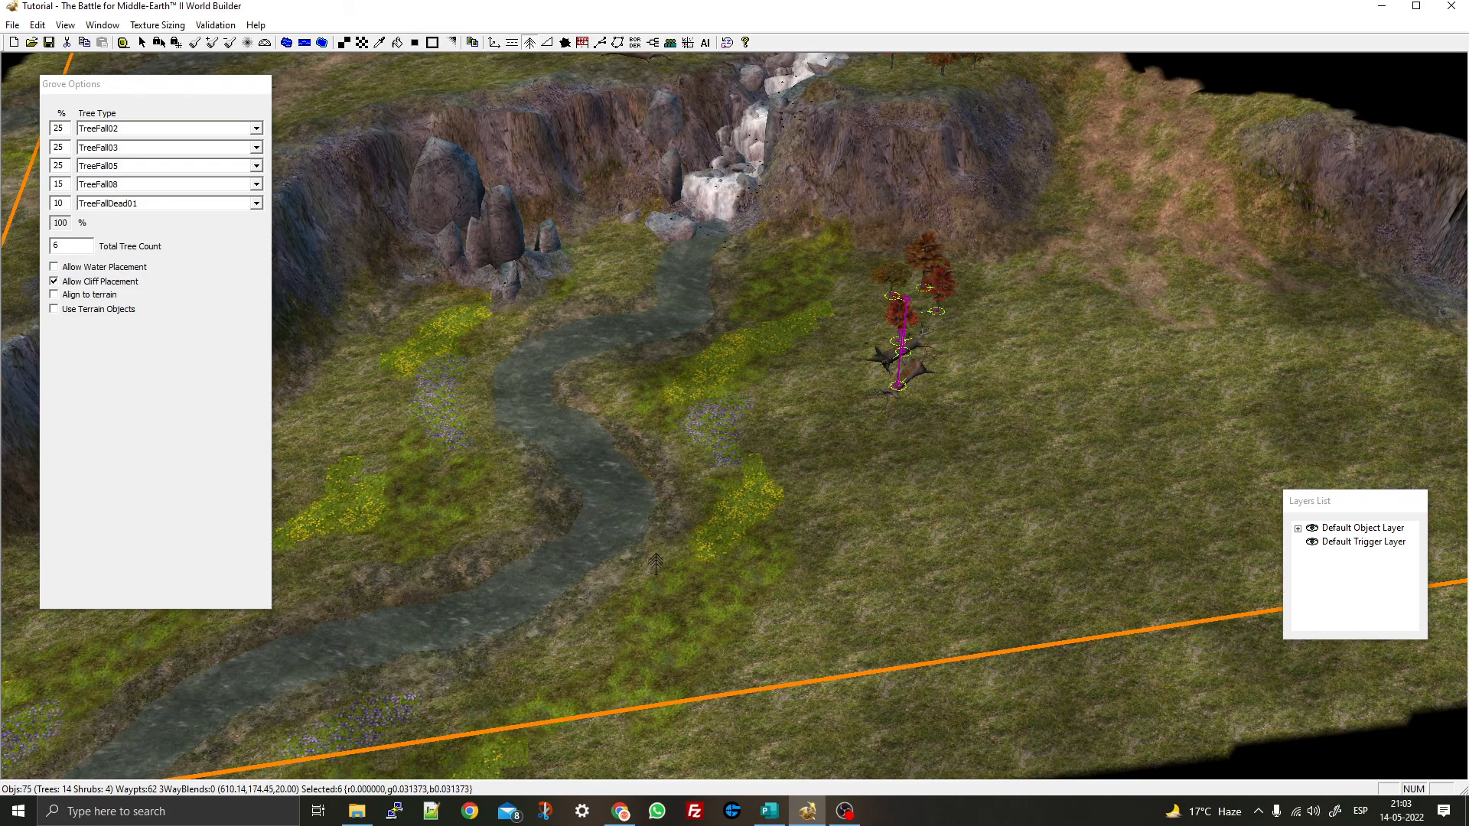
{"action": "left_click_drag", "start_coordinate": [650, 556], "coordinate": [874, 670]}
Scatter six-tree groves on the boulder side of the lower river, one by the flower patch and one at the map border corner
{"action": "scroll", "coordinate": [815, 415], "scroll_direction": "down", "scroll_amount": 3}
{"action": "scroll", "coordinate": [815, 415], "scroll_direction": "down", "scroll_amount": 3}
{"action": "middle_click_drag", "start_coordinate": [815, 415], "coordinate": [442, 448]}
{"action": "left_click_drag", "start_coordinate": [457, 457], "coordinate": [541, 514]}
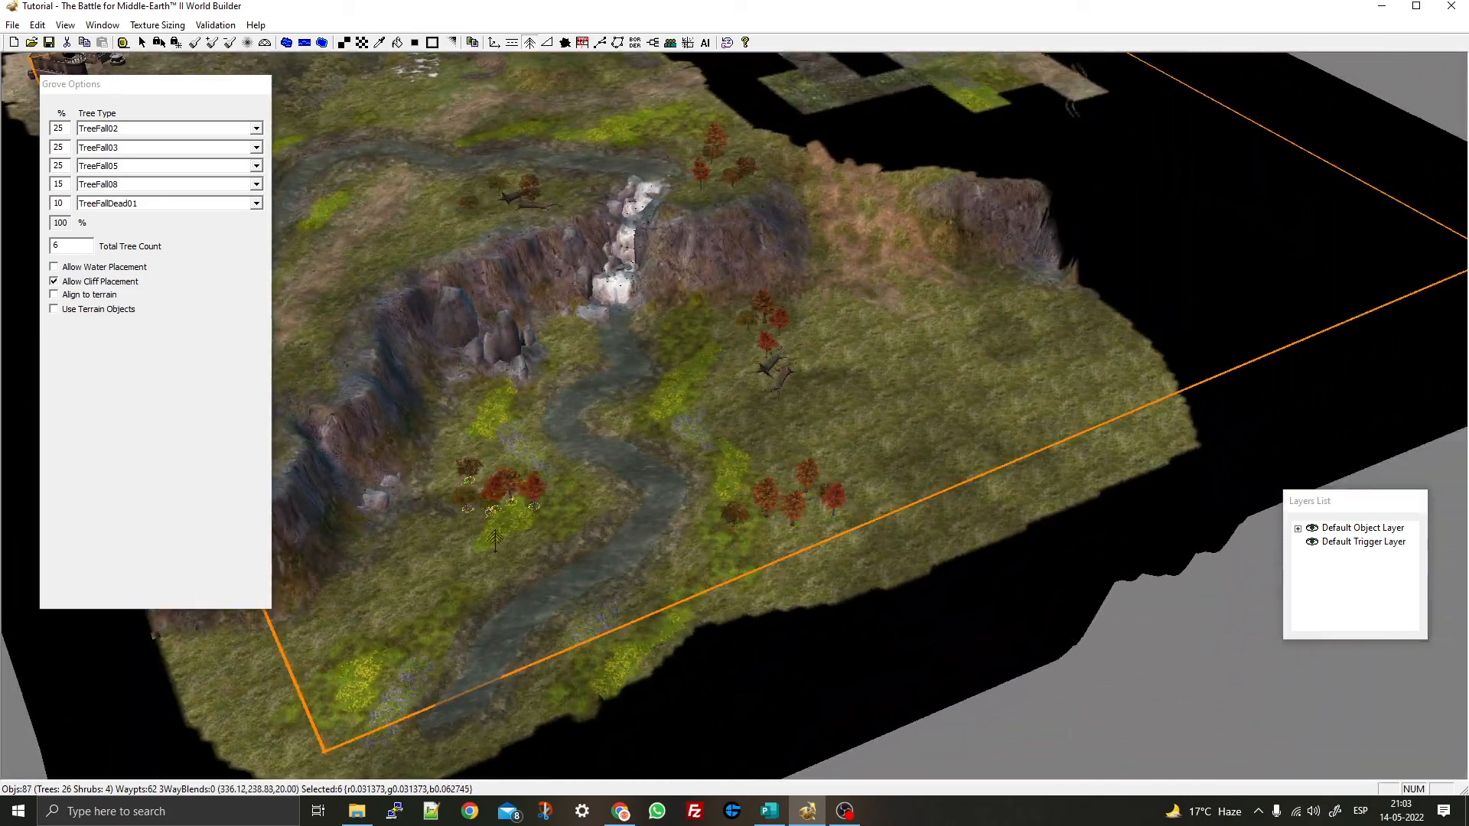
{"action": "left_click_drag", "start_coordinate": [357, 696], "coordinate": [360, 696]}
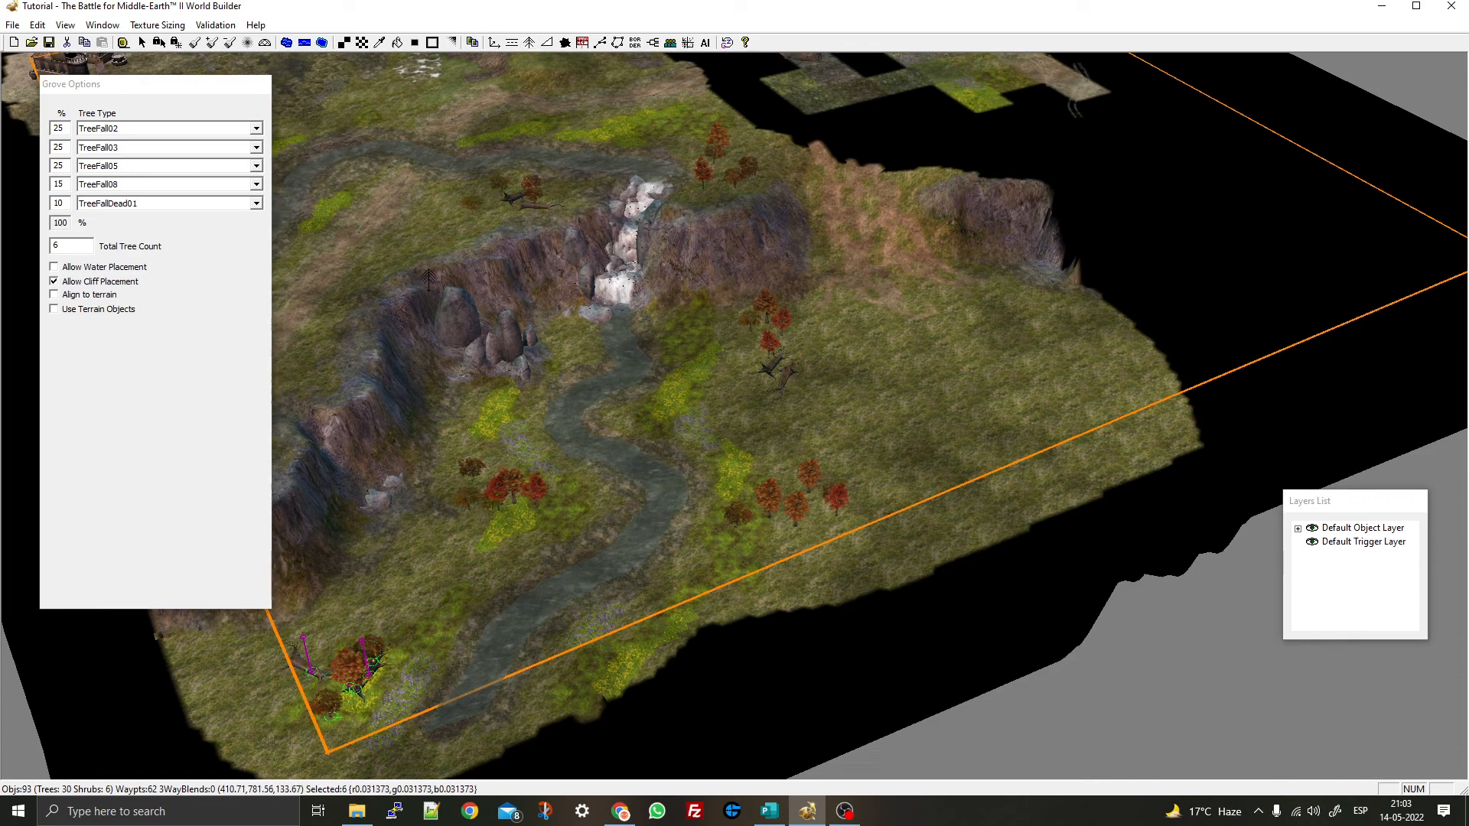
Scatter two more six-tree groves along the upper plateau, above the boulders and near the map border
{"action": "right_click_drag", "start_coordinate": [337, 230], "coordinate": [569, 468]}
{"action": "left_click_drag", "start_coordinate": [661, 501], "coordinate": [737, 527]}
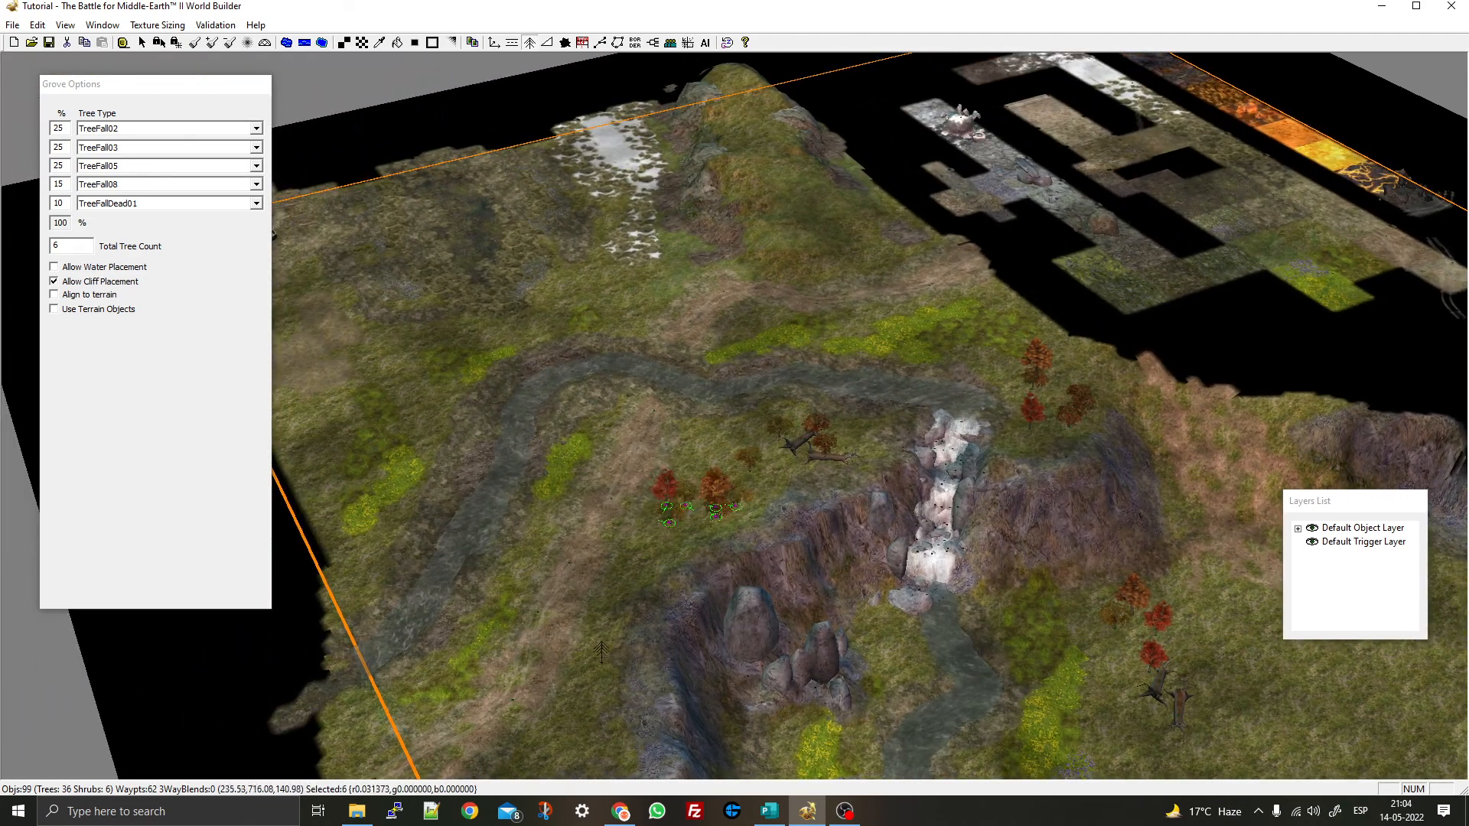
{"action": "right_click_drag", "start_coordinate": [563, 673], "coordinate": [586, 444]}
{"action": "left_click_drag", "start_coordinate": [596, 504], "coordinate": [626, 533]}
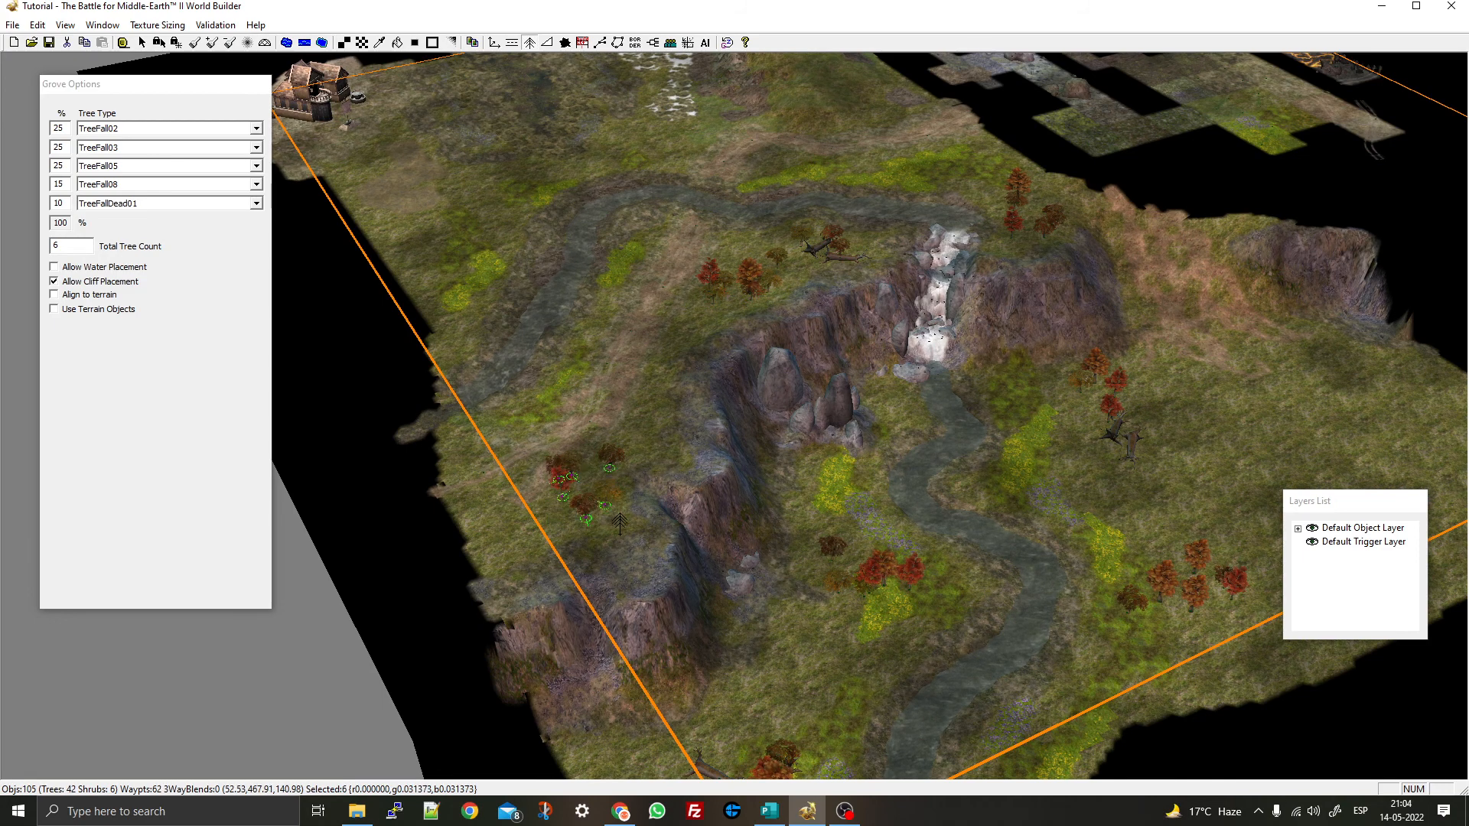
Review the tree distribution across the map and undo all the placed groves
{"action": "right_click_drag", "start_coordinate": [489, 231], "coordinate": [579, 360]}
{"action": "scroll", "coordinate": [654, 404], "scroll_direction": "down", "scroll_amount": 2}
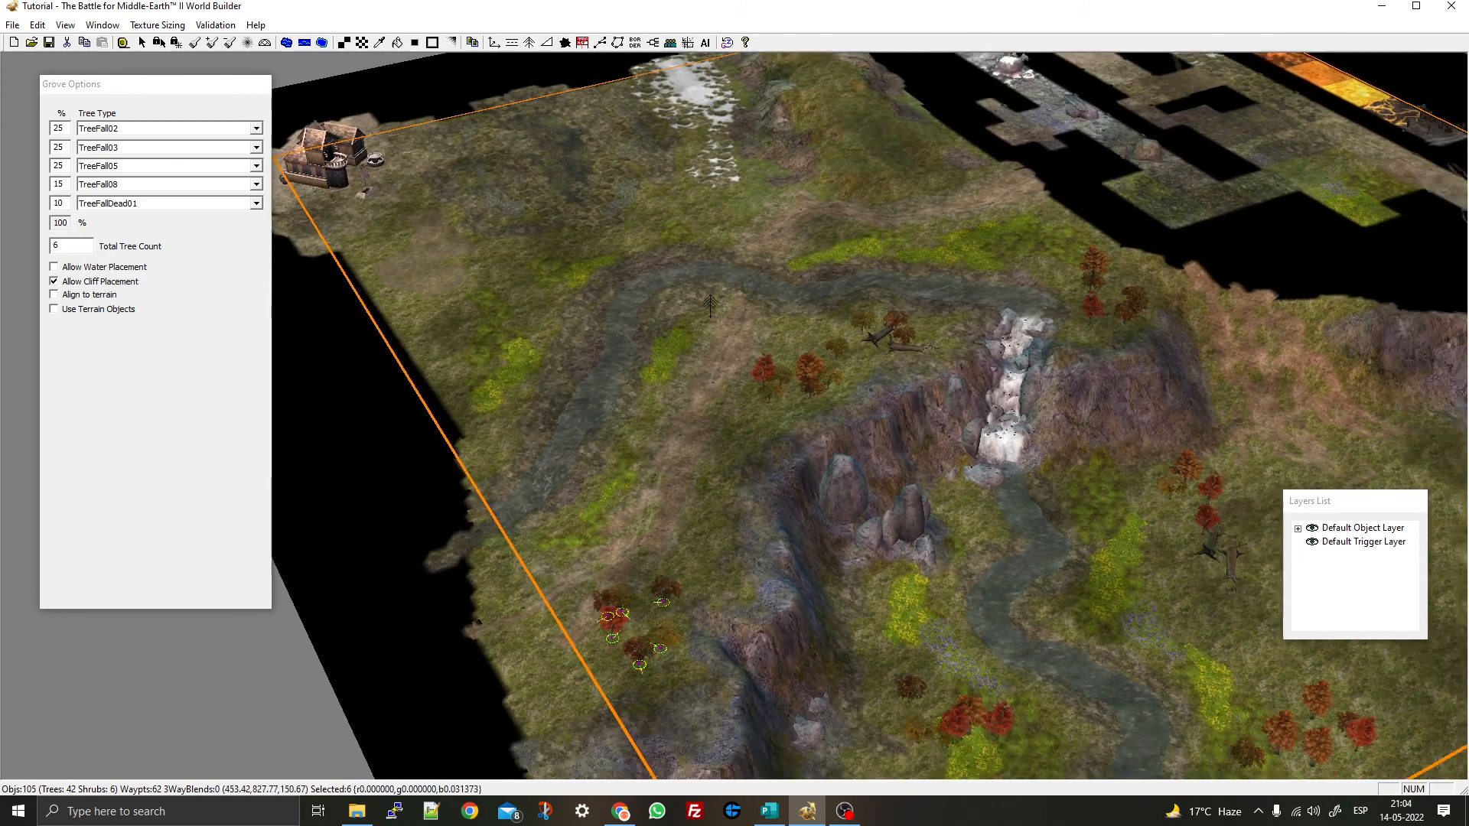
{"action": "right_click_drag", "start_coordinate": [827, 436], "coordinate": [651, 317]}
{"action": "middle_click_drag", "start_coordinate": [652, 317], "coordinate": [693, 319]}
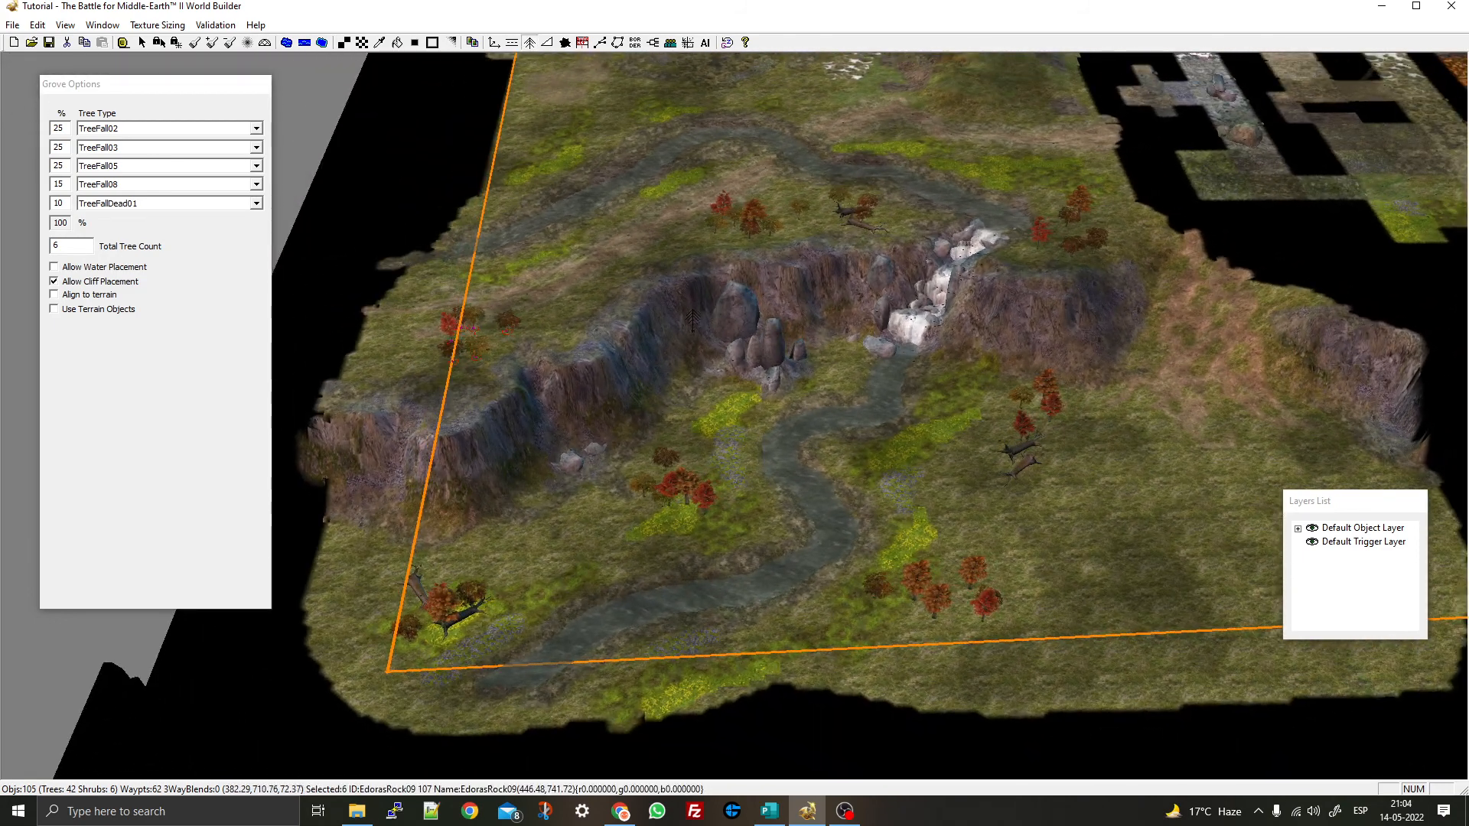
{"action": "key", "text": "ctrl+z"}
{"action": "key", "text": "ctrl+z"}
{"action": "key", "text": "ctrl+z"}
{"action": "key", "text": "ctrl+z"}
{"action": "key", "text": "ctrl+z"}
{"action": "key", "text": "ctrl+z"}
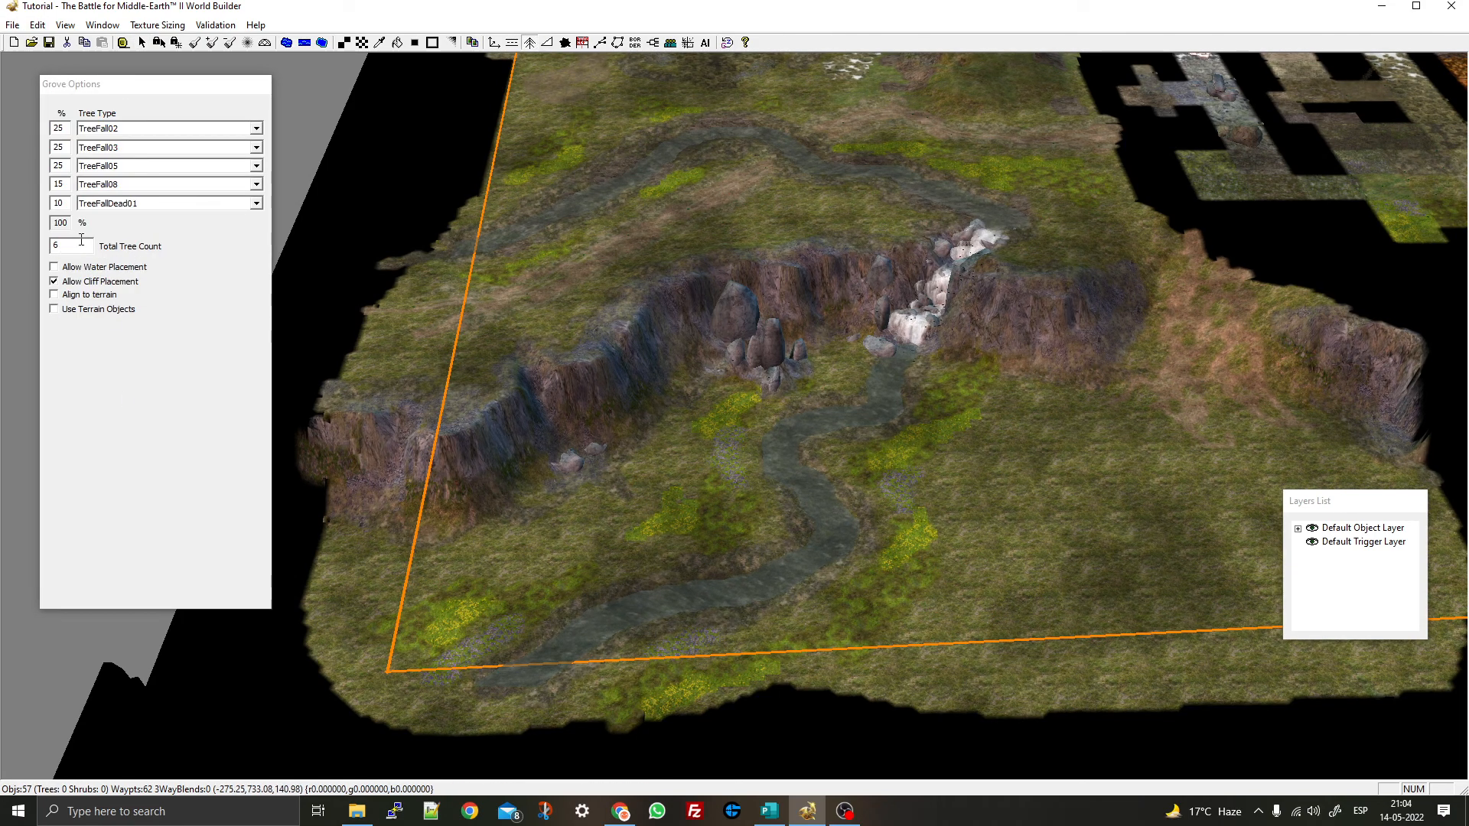
Set the total tree count to 50 and scatter one grove over the whole area from the upper plateau to the lower grassland
{"action": "double_click", "coordinate": [81, 241]}
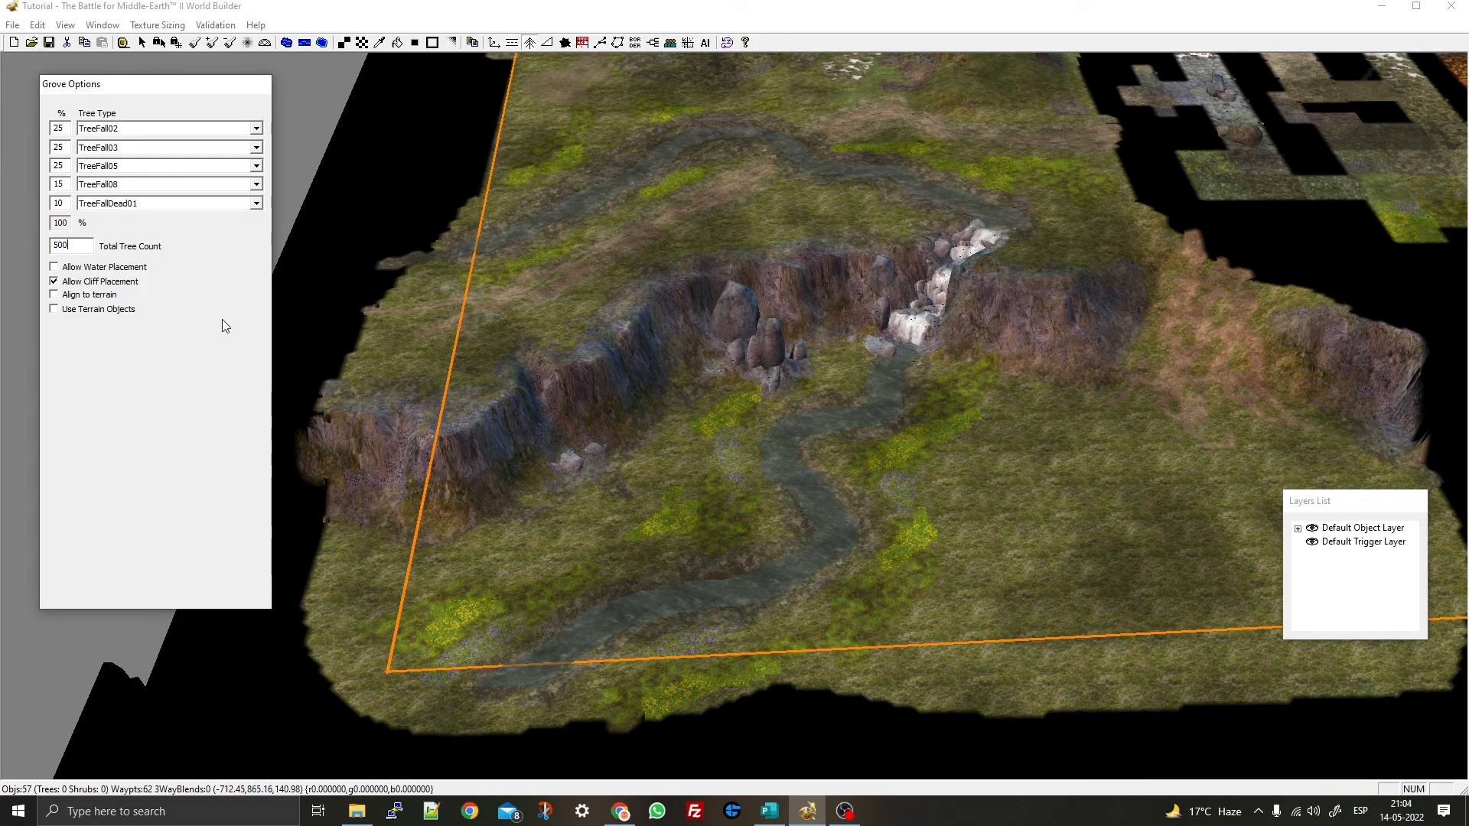
{"action": "key", "text": "BackSpace"}
{"action": "left_click_drag", "start_coordinate": [470, 84], "coordinate": [1365, 620]}
{"action": "mouse_move", "coordinate": [930, 511]}
{"action": "middle_mouse_down"}
{"action": "mouse_move", "coordinate": [866, 505]}
{"action": "mouse_move", "coordinate": [919, 502]}
{"action": "middle_mouse_up"}
{"action": "scroll", "coordinate": [919, 502], "scroll_direction": "down", "scroll_amount": 3}
{"action": "scroll", "coordinate": [917, 503], "scroll_direction": "down", "scroll_amount": 1}
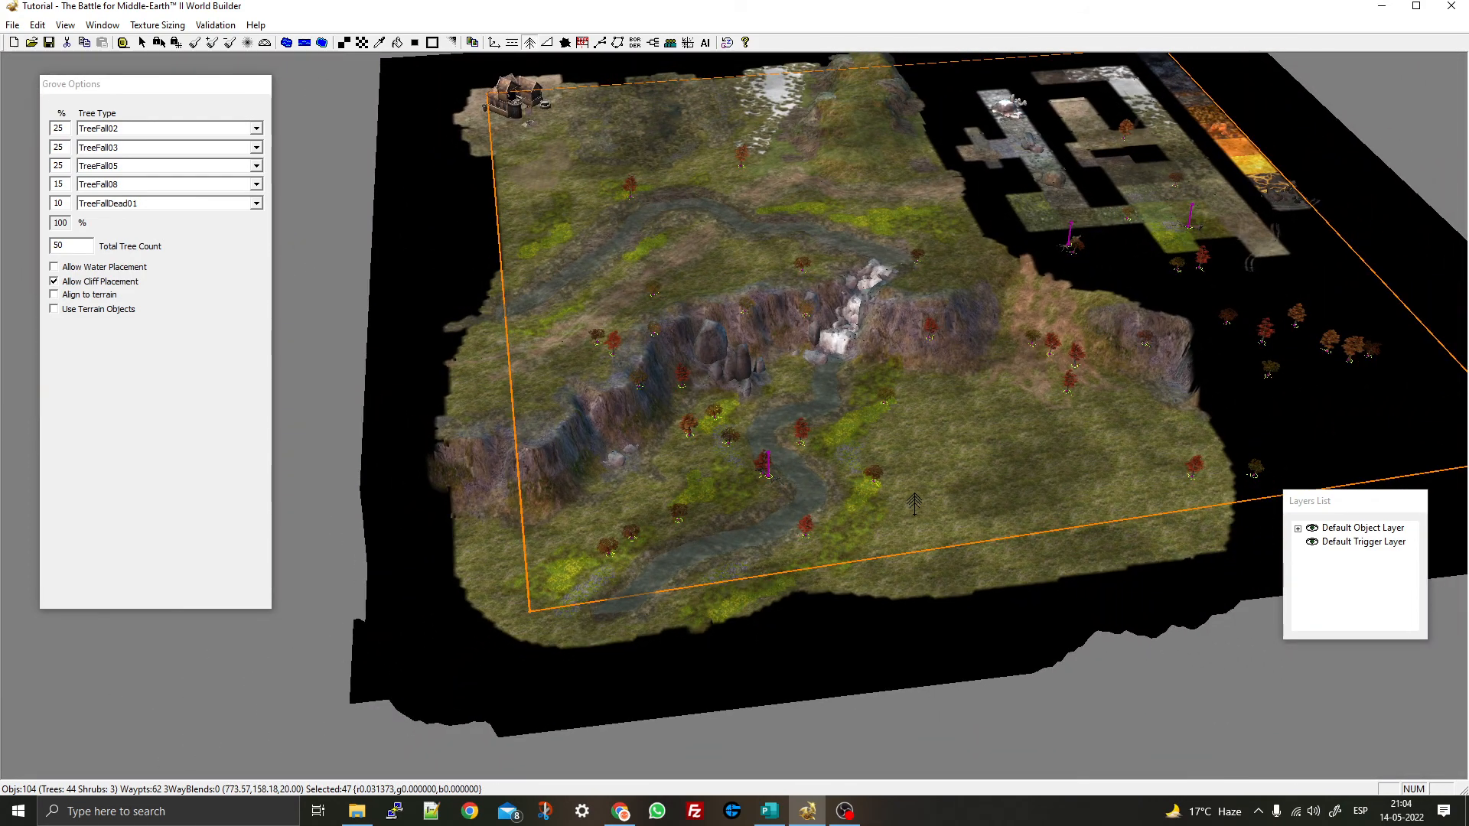
Inspect the spread of the 50-tree grove around the river, waterfall and dirt slope, and delete its trees
{"action": "scroll", "coordinate": [909, 505], "scroll_direction": "up", "scroll_amount": 6}
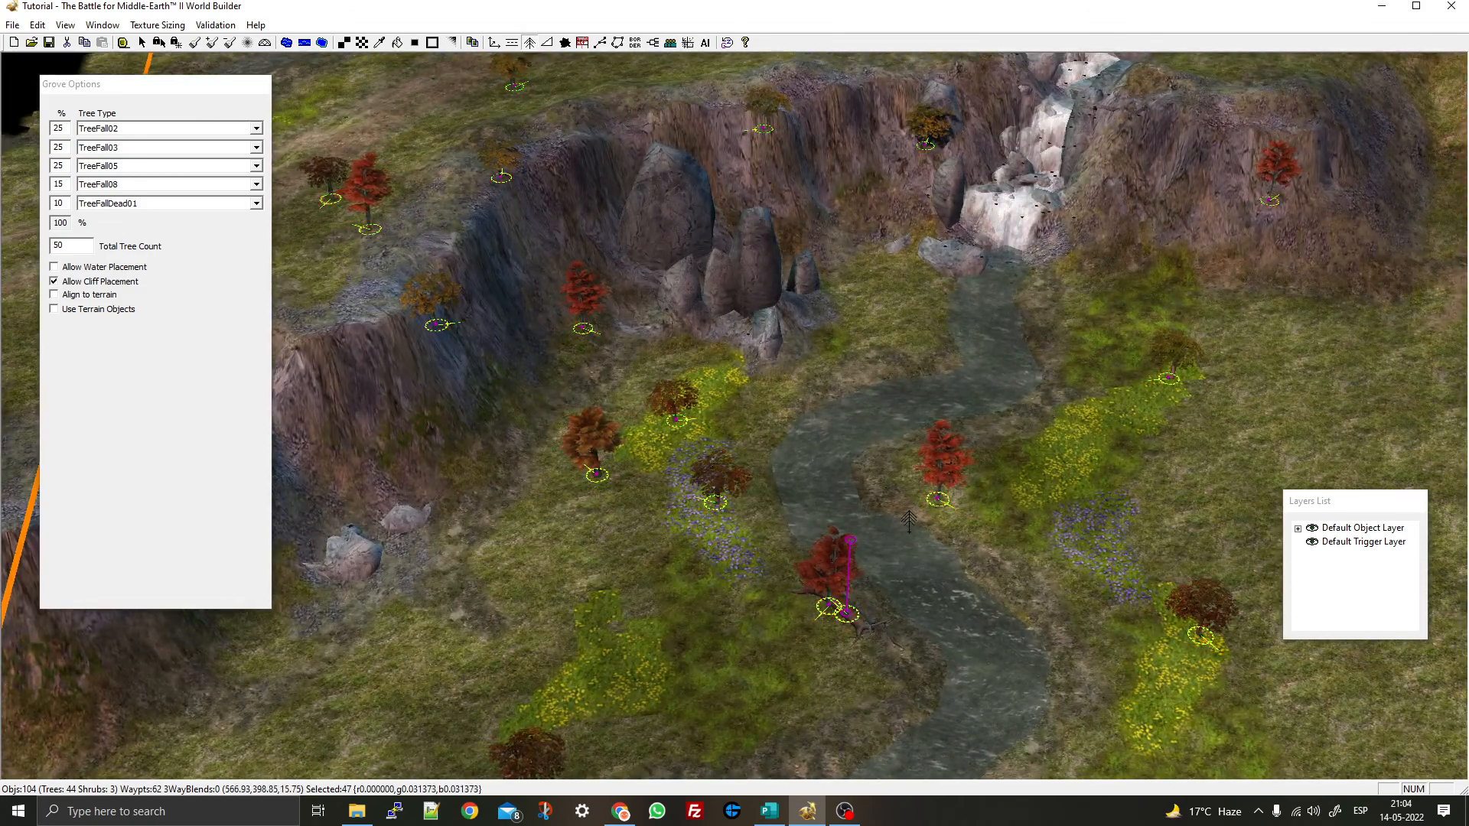
{"action": "right_click_drag", "start_coordinate": [909, 522], "coordinate": [1051, 314]}
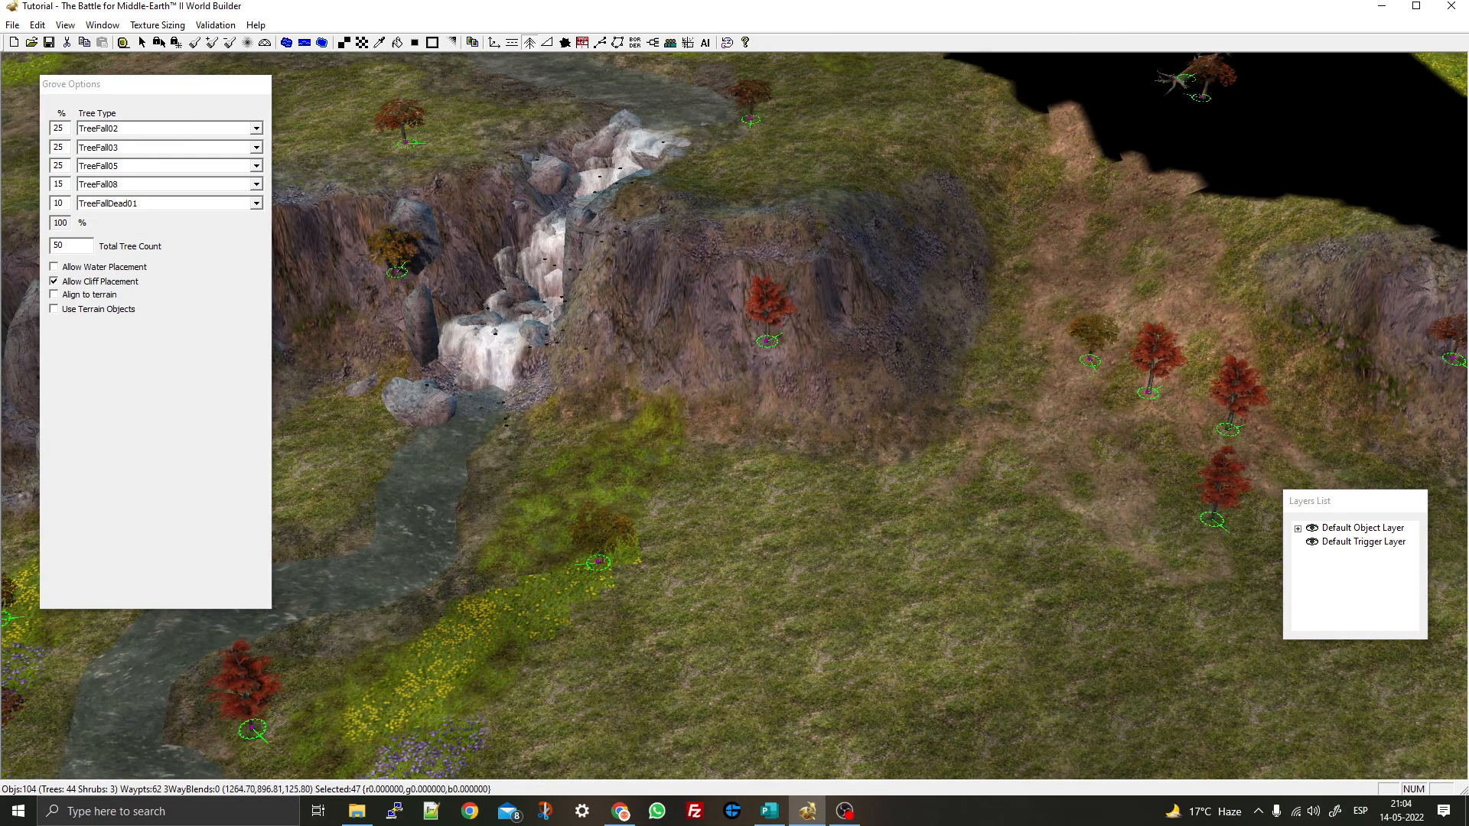
{"action": "right_click_drag", "start_coordinate": [1104, 217], "coordinate": [1175, 169]}
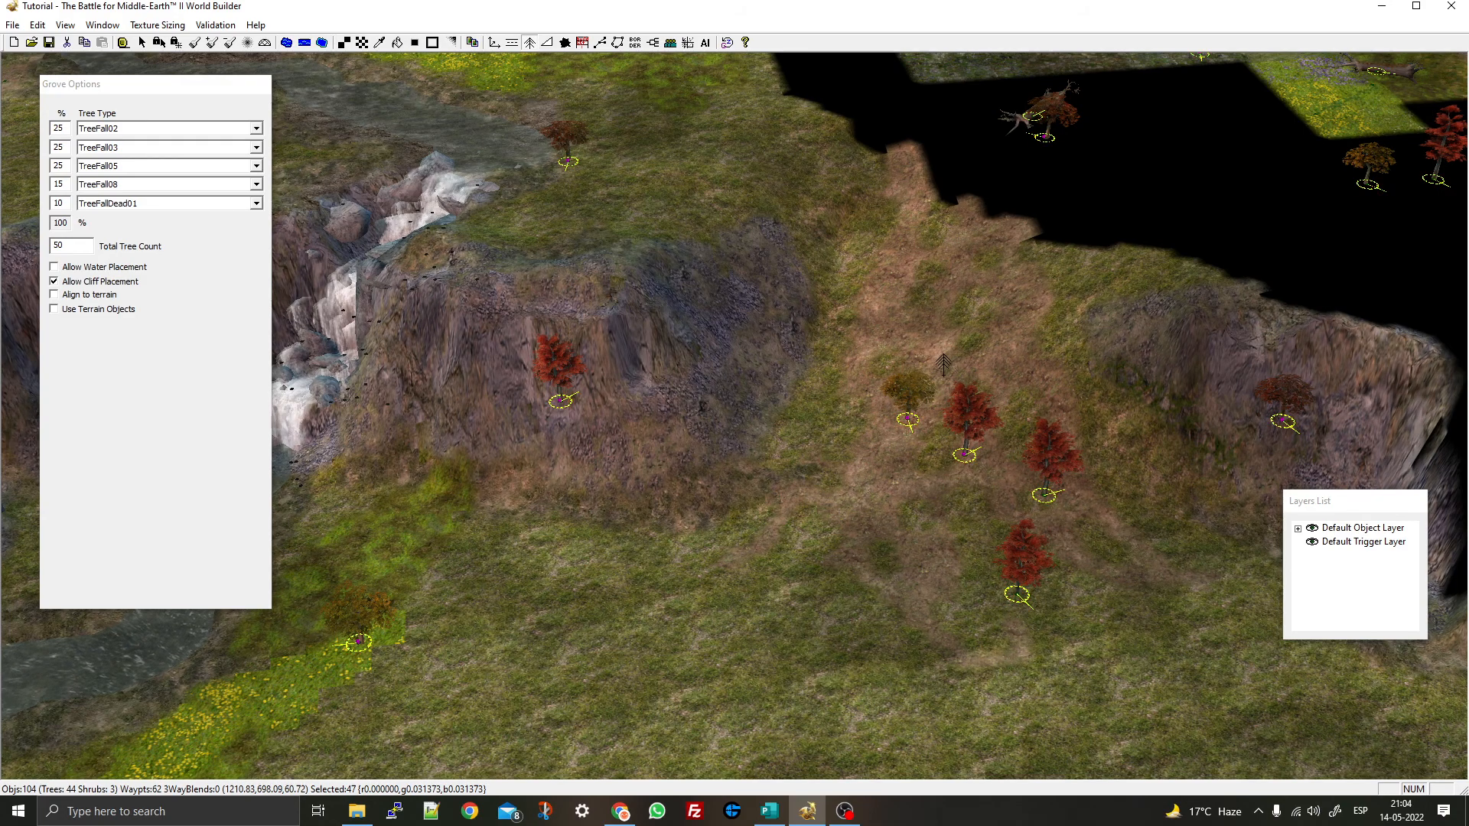
{"action": "right_click_drag", "start_coordinate": [829, 505], "coordinate": [707, 564]}
{"action": "scroll", "coordinate": [882, 473], "scroll_direction": "down", "scroll_amount": 3}
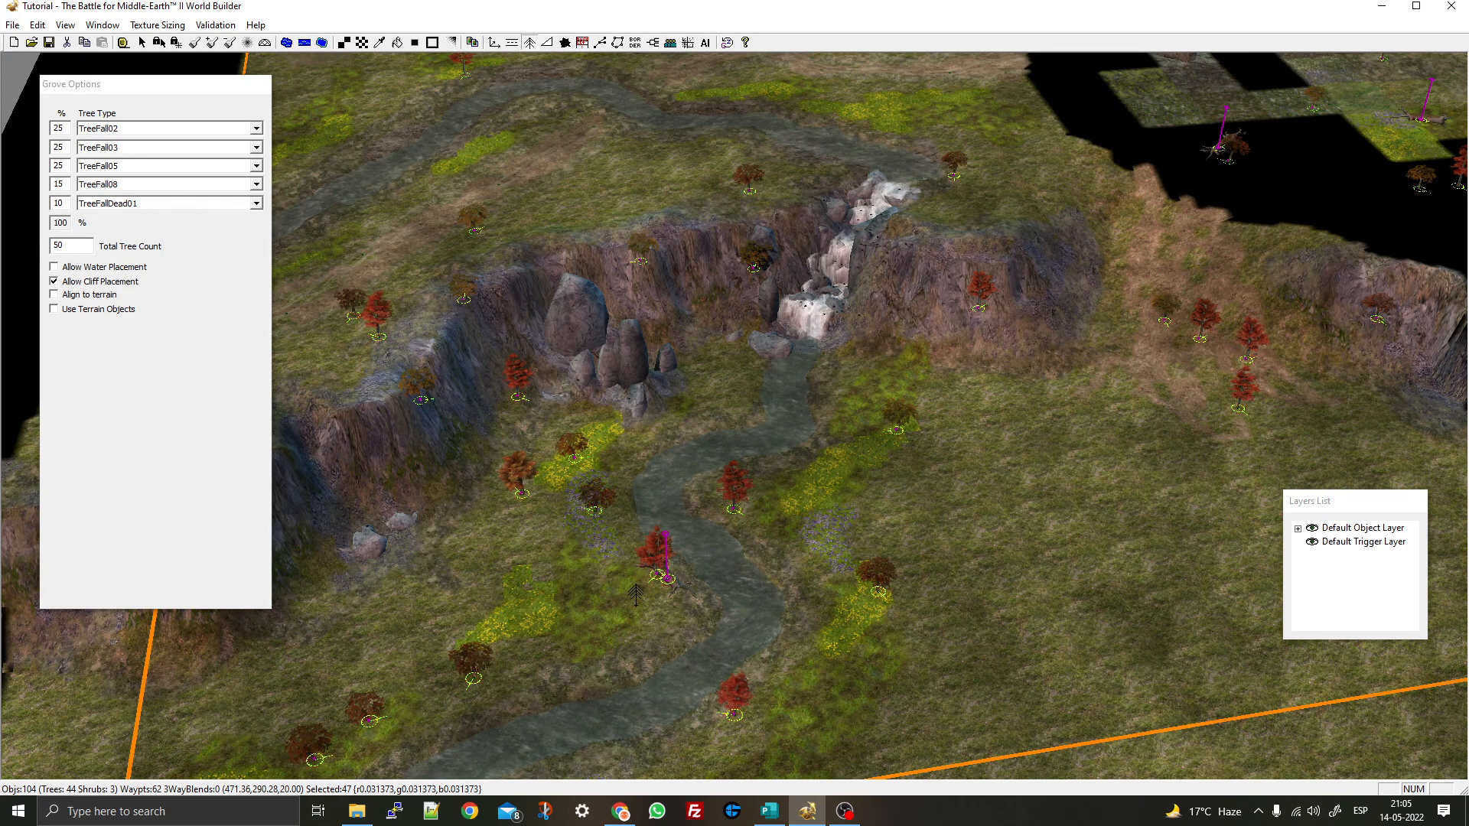
{"action": "key", "text": "Delete"}
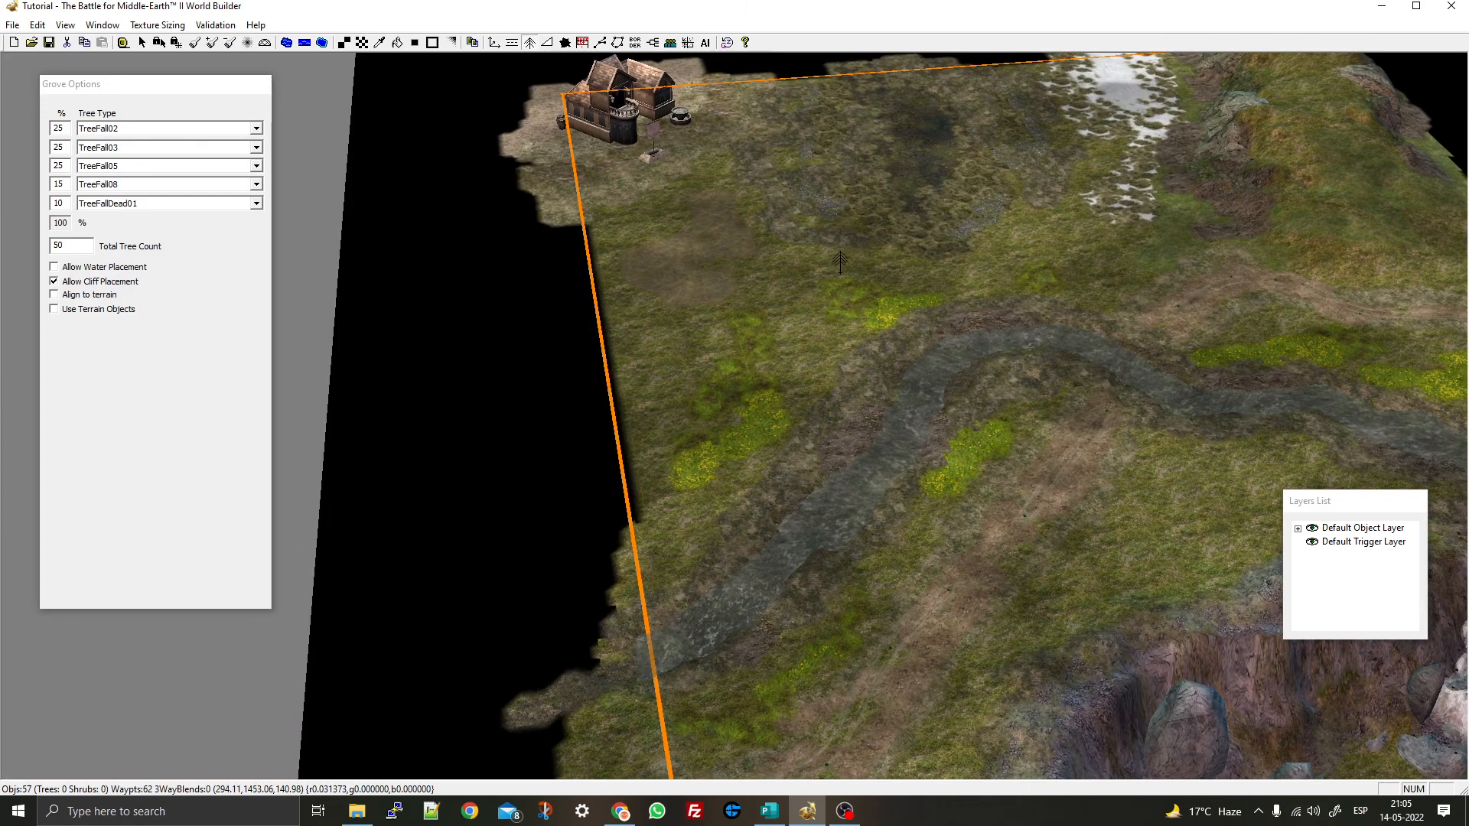
Examine the bare terrain from the snowy upper plateau past the waterfall and cliffs to the lower river
{"action": "right_click_drag", "start_coordinate": [1030, 273], "coordinate": [696, 498]}
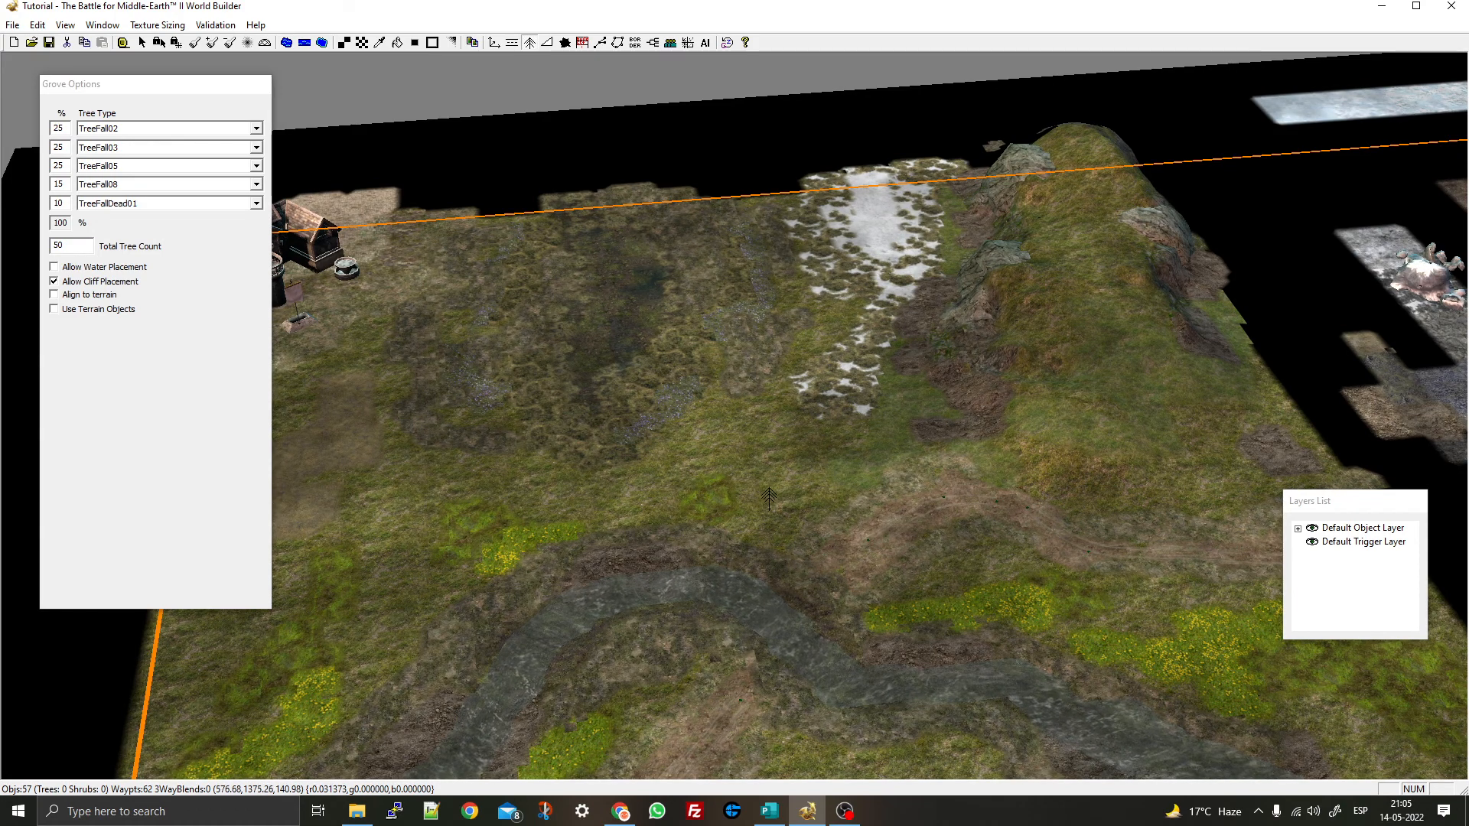
{"action": "right_click_drag", "start_coordinate": [773, 584], "coordinate": [768, 329]}
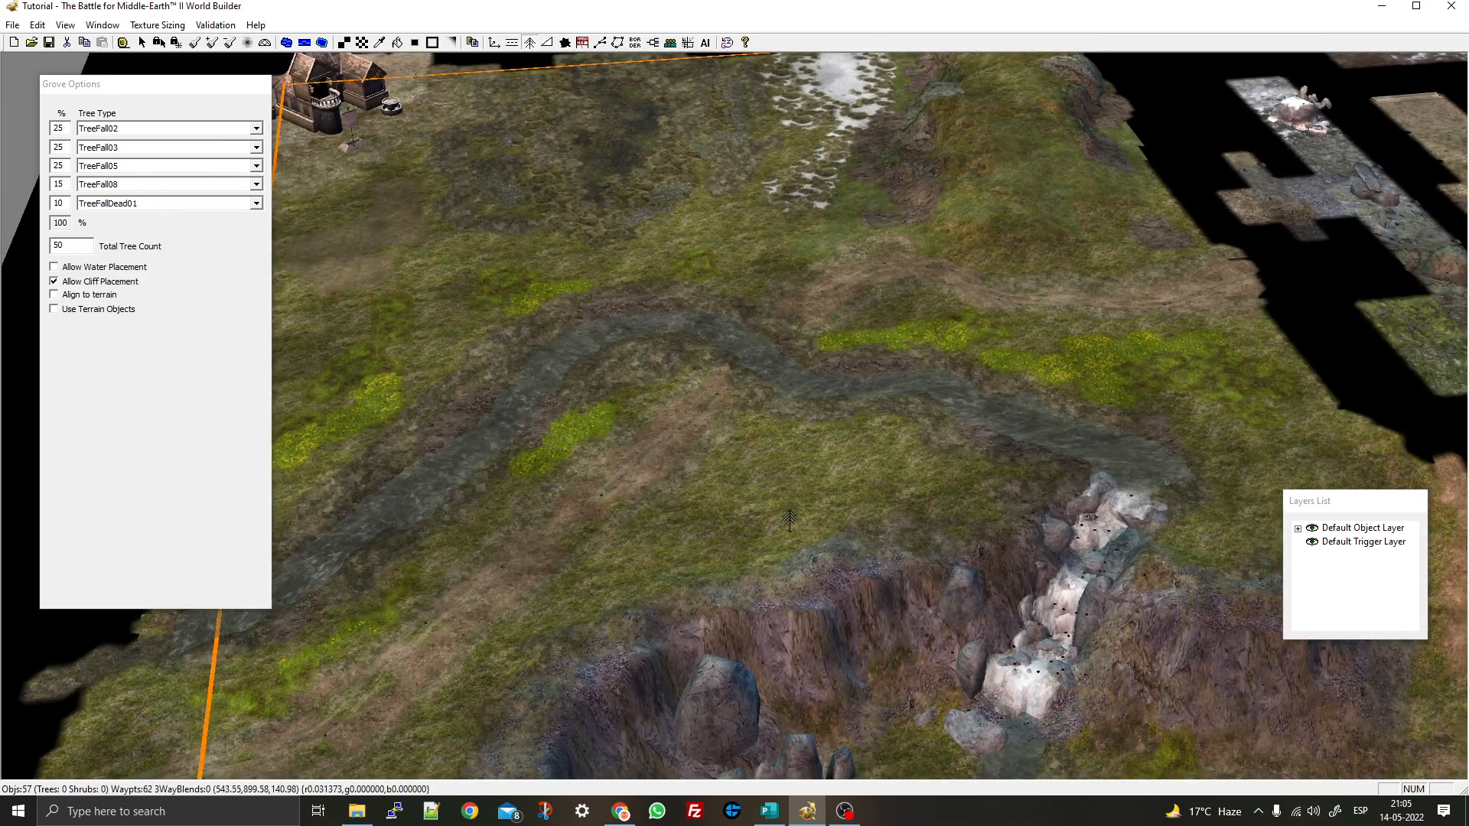
{"action": "right_click_drag", "start_coordinate": [938, 464], "coordinate": [1072, 308]}
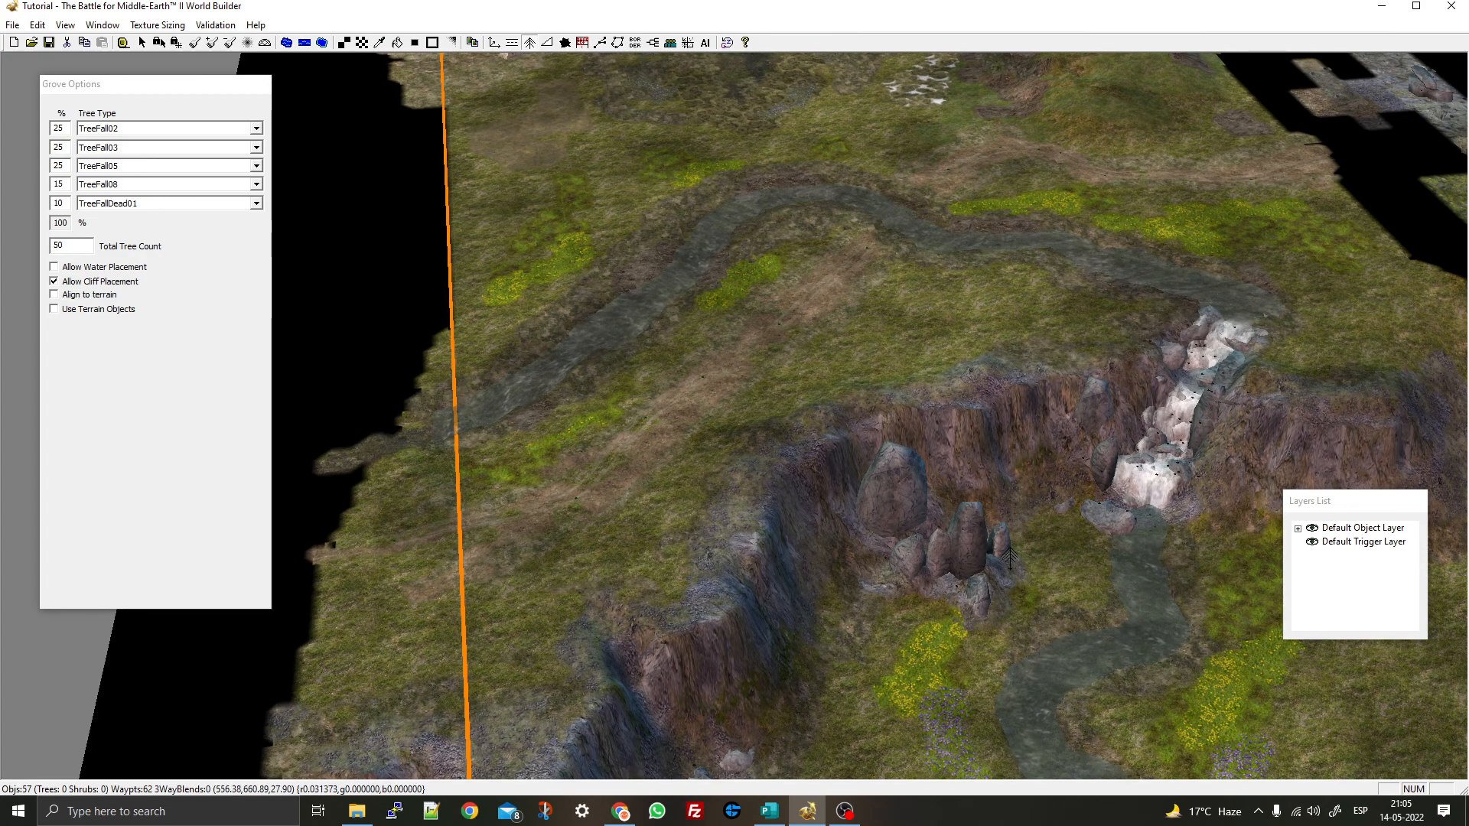
{"action": "right_click_drag", "start_coordinate": [1040, 545], "coordinate": [700, 294]}
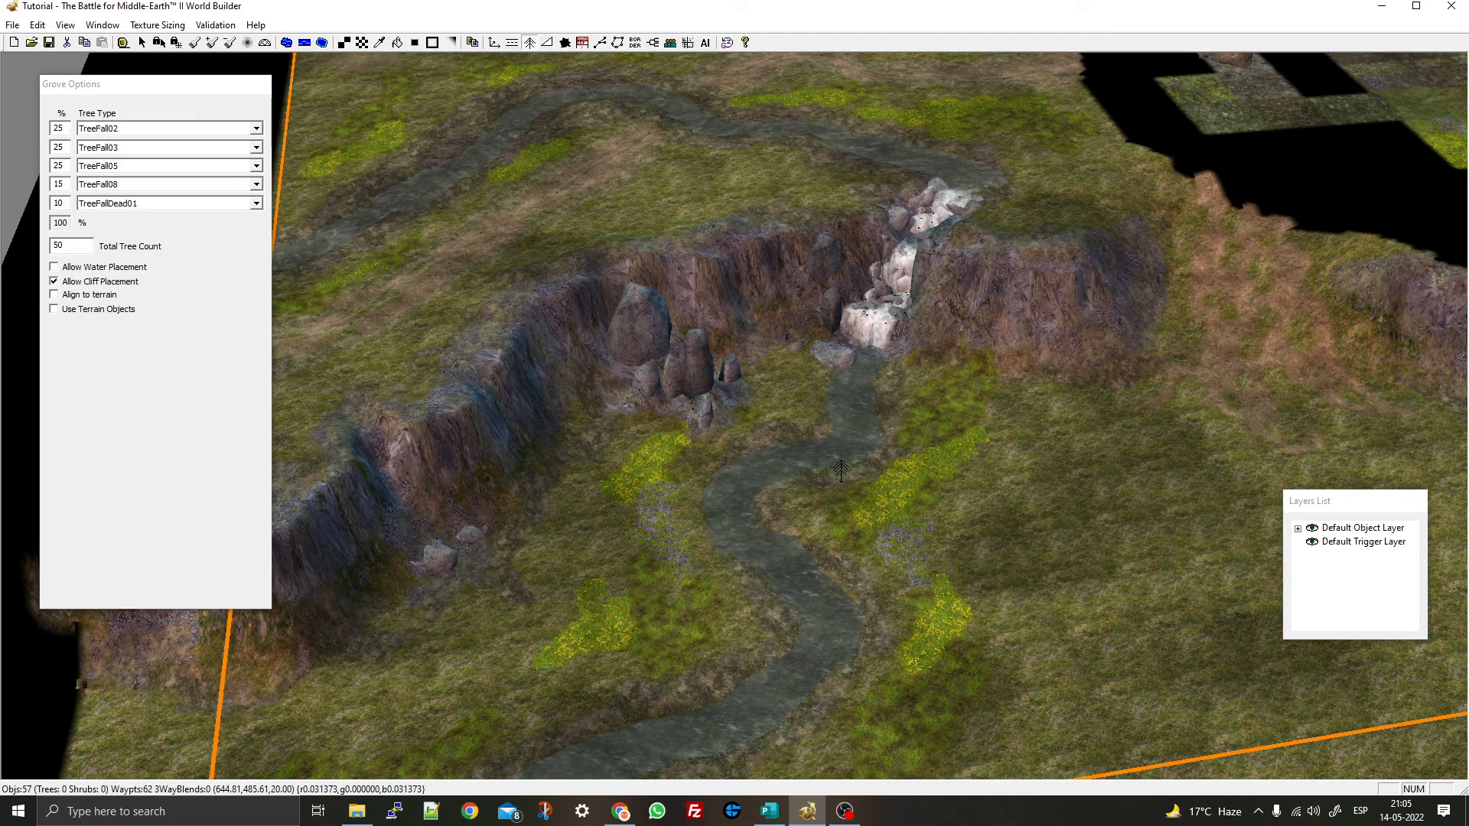
{"action": "scroll", "coordinate": [841, 470], "scroll_direction": "up", "scroll_amount": 5}
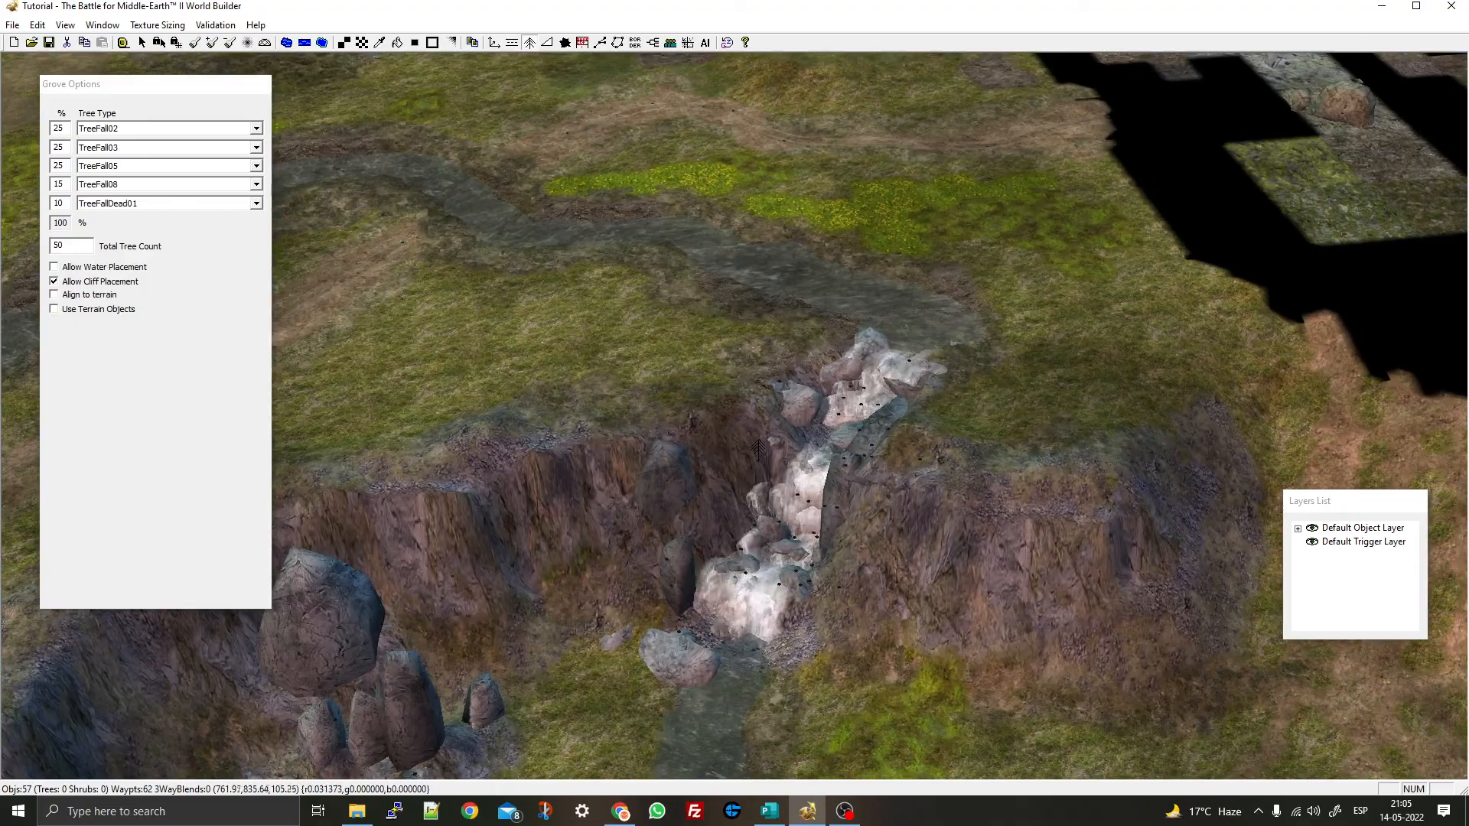
{"action": "middle_click_drag", "start_coordinate": [758, 450], "coordinate": [1003, 482]}
{"action": "right_click_drag", "start_coordinate": [1002, 482], "coordinate": [892, 318]}
{"action": "scroll", "coordinate": [888, 318], "scroll_direction": "down", "scroll_amount": 5}
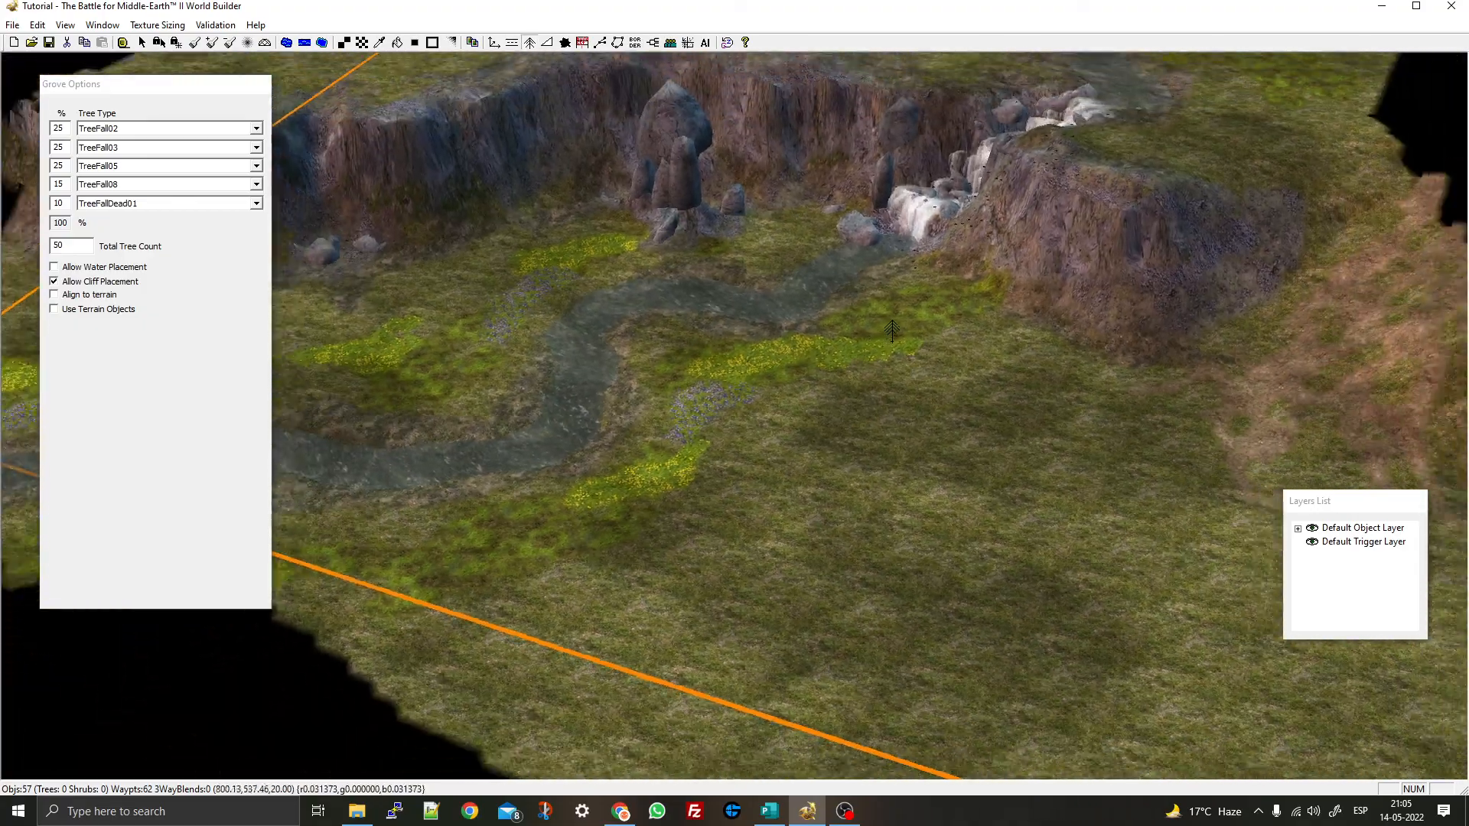
{"action": "right_click_drag", "start_coordinate": [659, 351], "coordinate": [903, 490]}
{"action": "right_click_drag", "start_coordinate": [1040, 232], "coordinate": [623, 516]}
{"action": "middle_click_drag", "start_coordinate": [838, 272], "coordinate": [489, 375]}
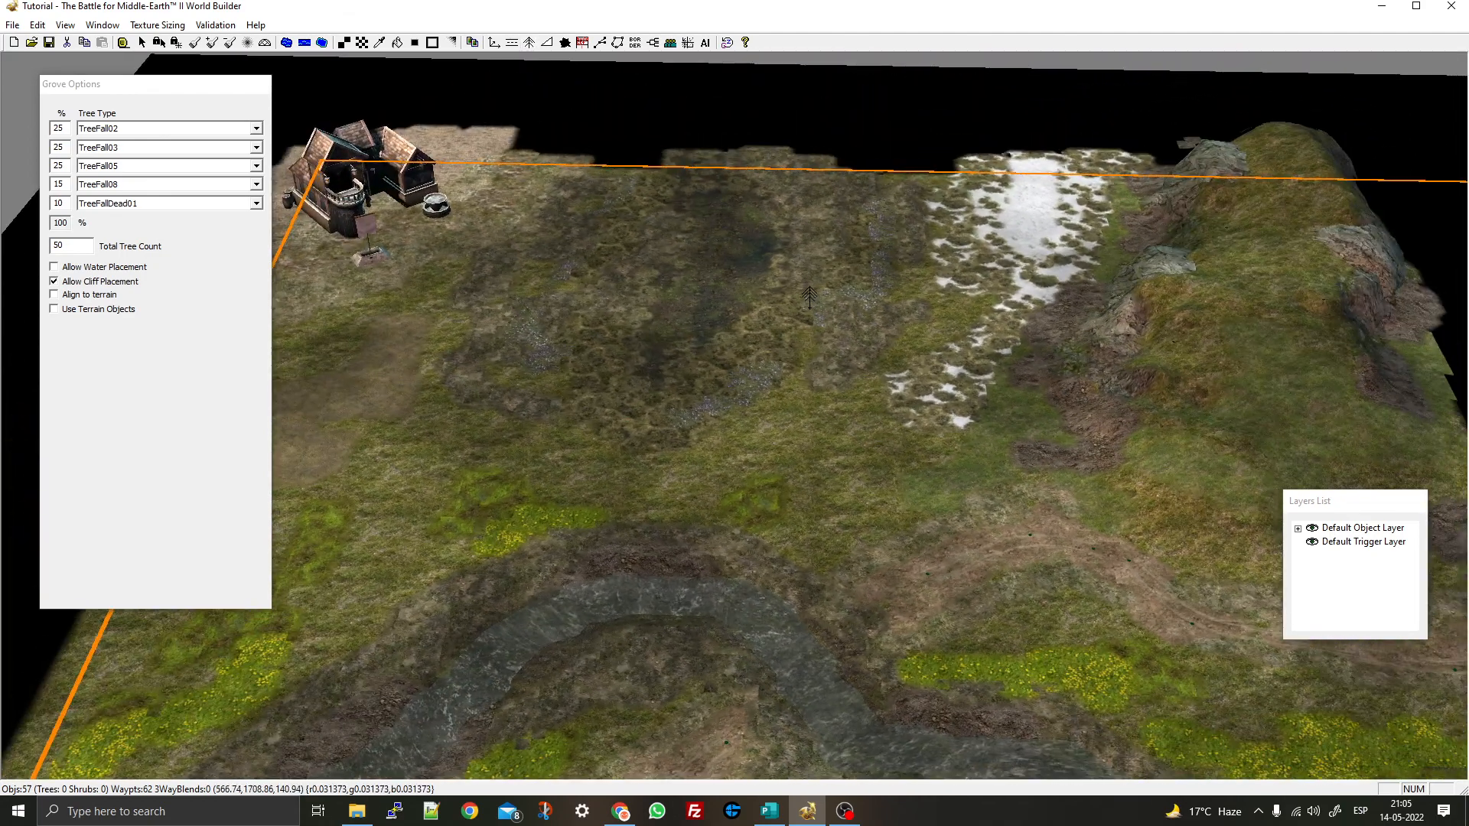
Try a dense 50-tree grove in a small area beside the buildings at the map corner, and undo it
{"action": "right_click_drag", "start_coordinate": [467, 383], "coordinate": [697, 318]}
{"action": "left_click_drag", "start_coordinate": [573, 286], "coordinate": [628, 341]}
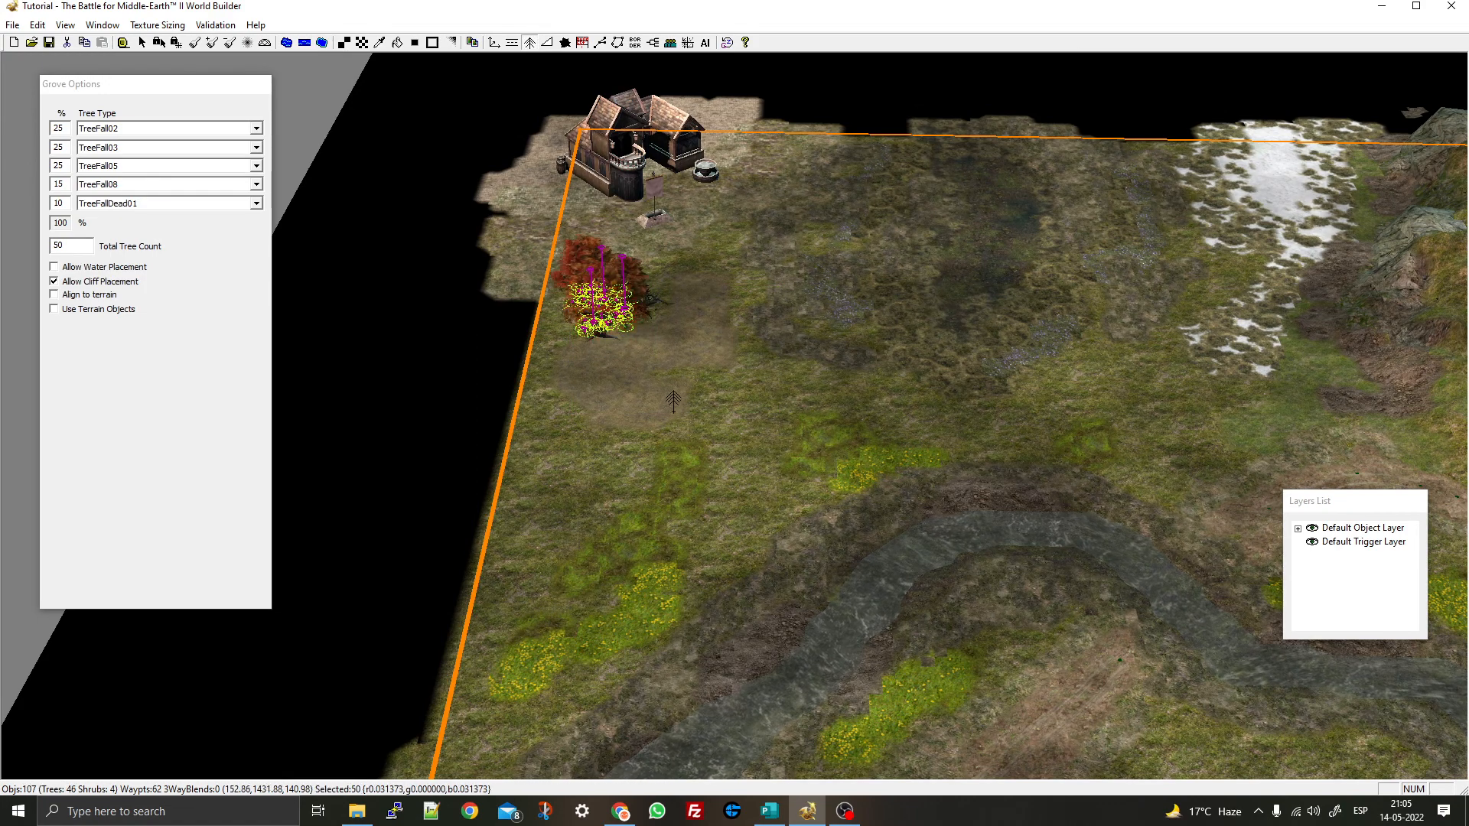
{"action": "key", "text": "ctrl+z"}
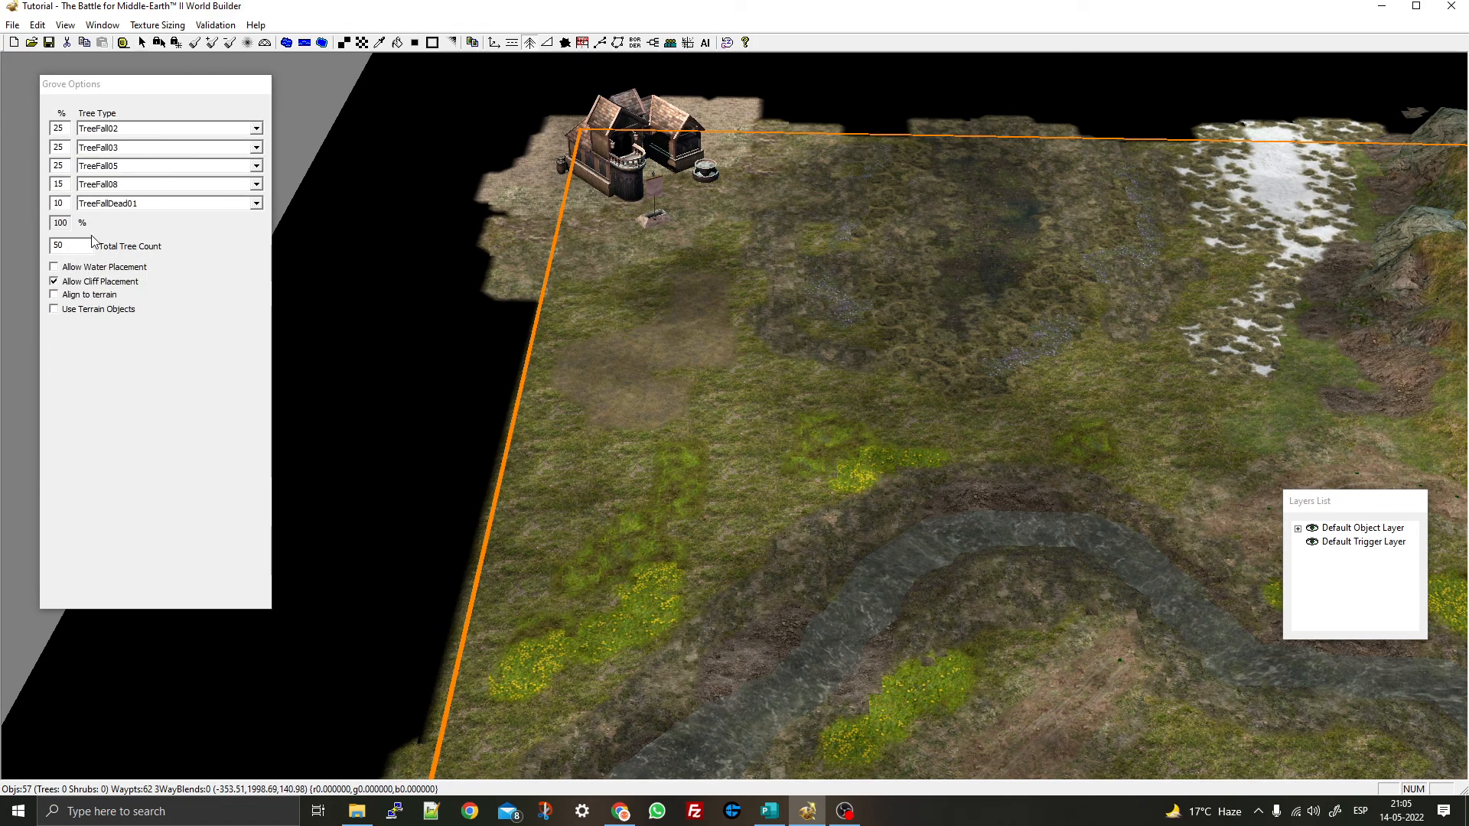
Set the total tree count to 1 and place single trees near the corner buildings and by the snow patch
{"action": "left_click", "coordinate": [73, 250]}
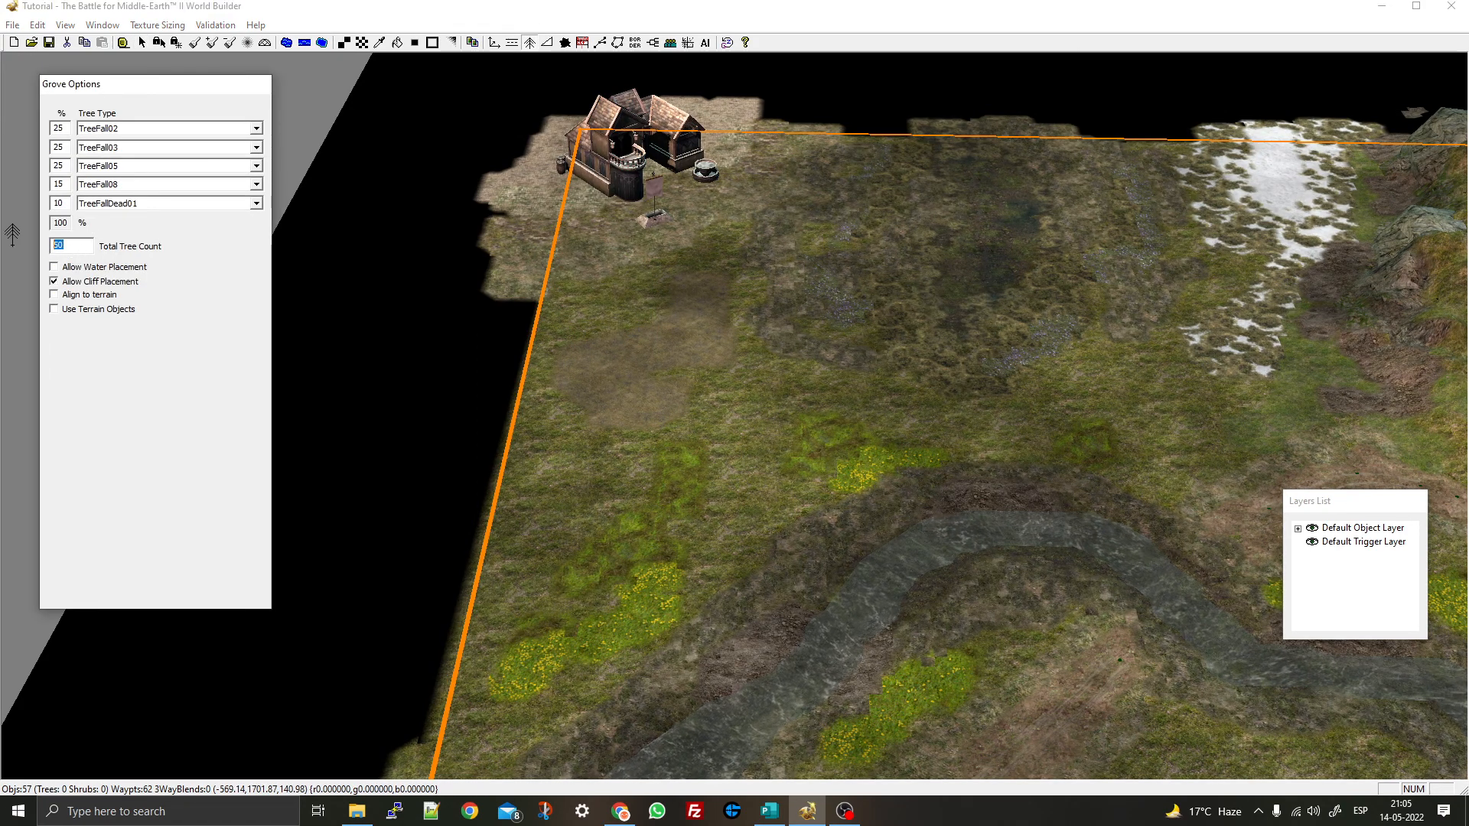
{"action": "type", "text": "1"}
{"action": "left_click", "coordinate": [637, 296]}
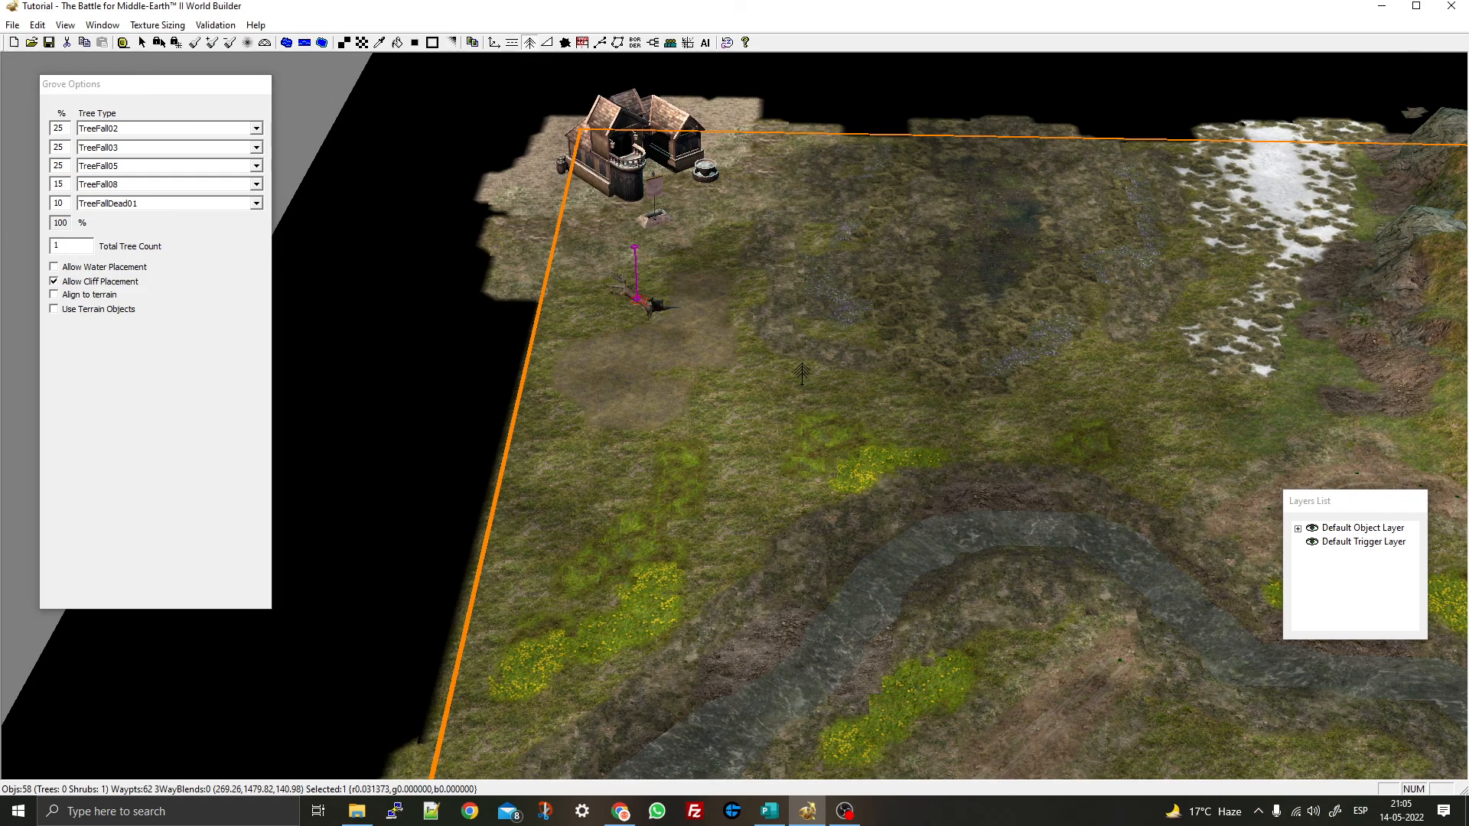
{"action": "middle_click_drag", "start_coordinate": [697, 324], "coordinate": [649, 348]}
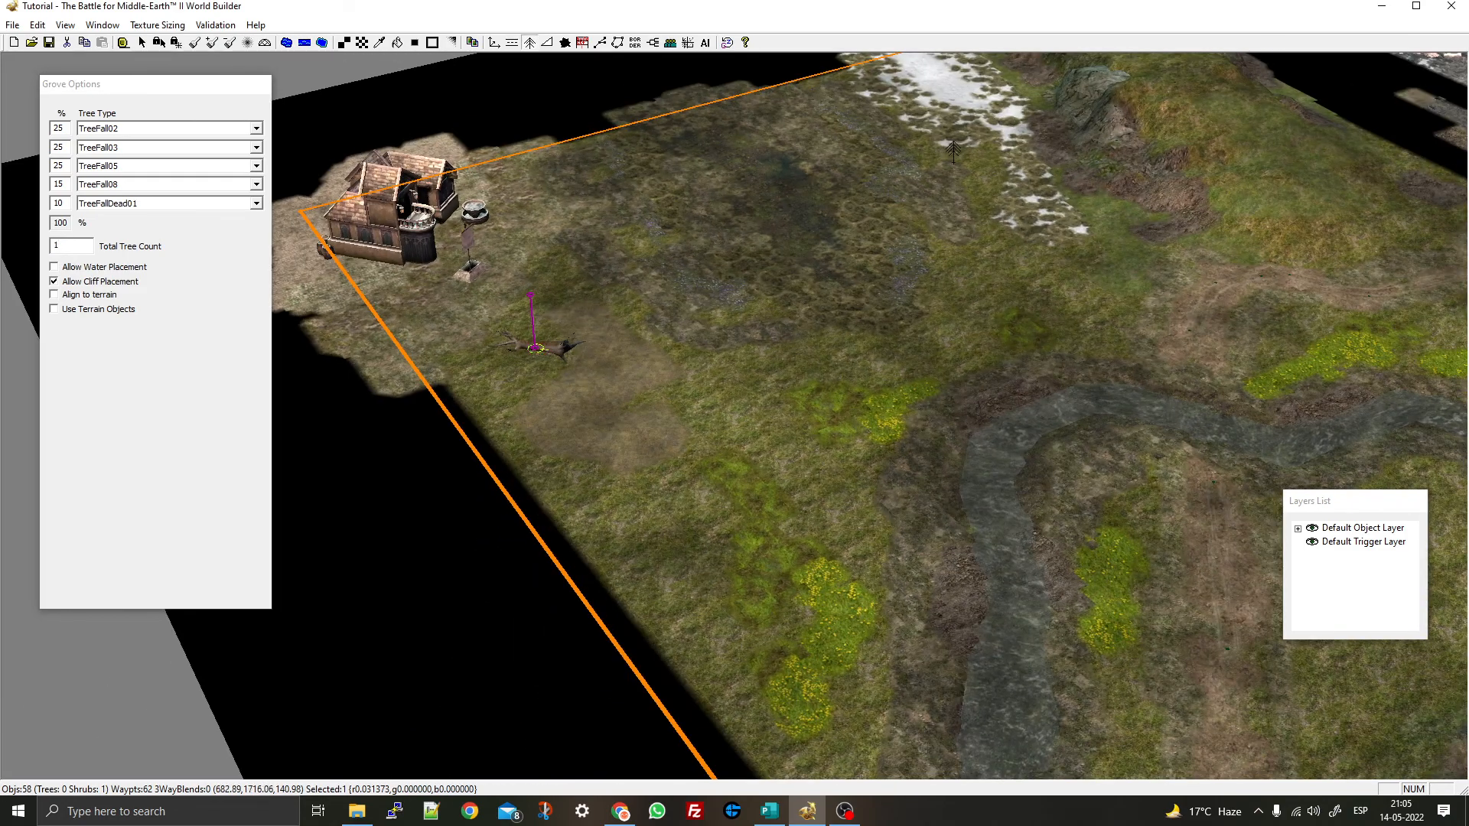
{"action": "left_click", "coordinate": [921, 90]}
Place single trees on the plateau on both sides of the waterfall and on the grassland along the lower river
{"action": "right_click_drag", "start_coordinate": [1194, 367], "coordinate": [871, 297]}
{"action": "left_click", "coordinate": [805, 311]}
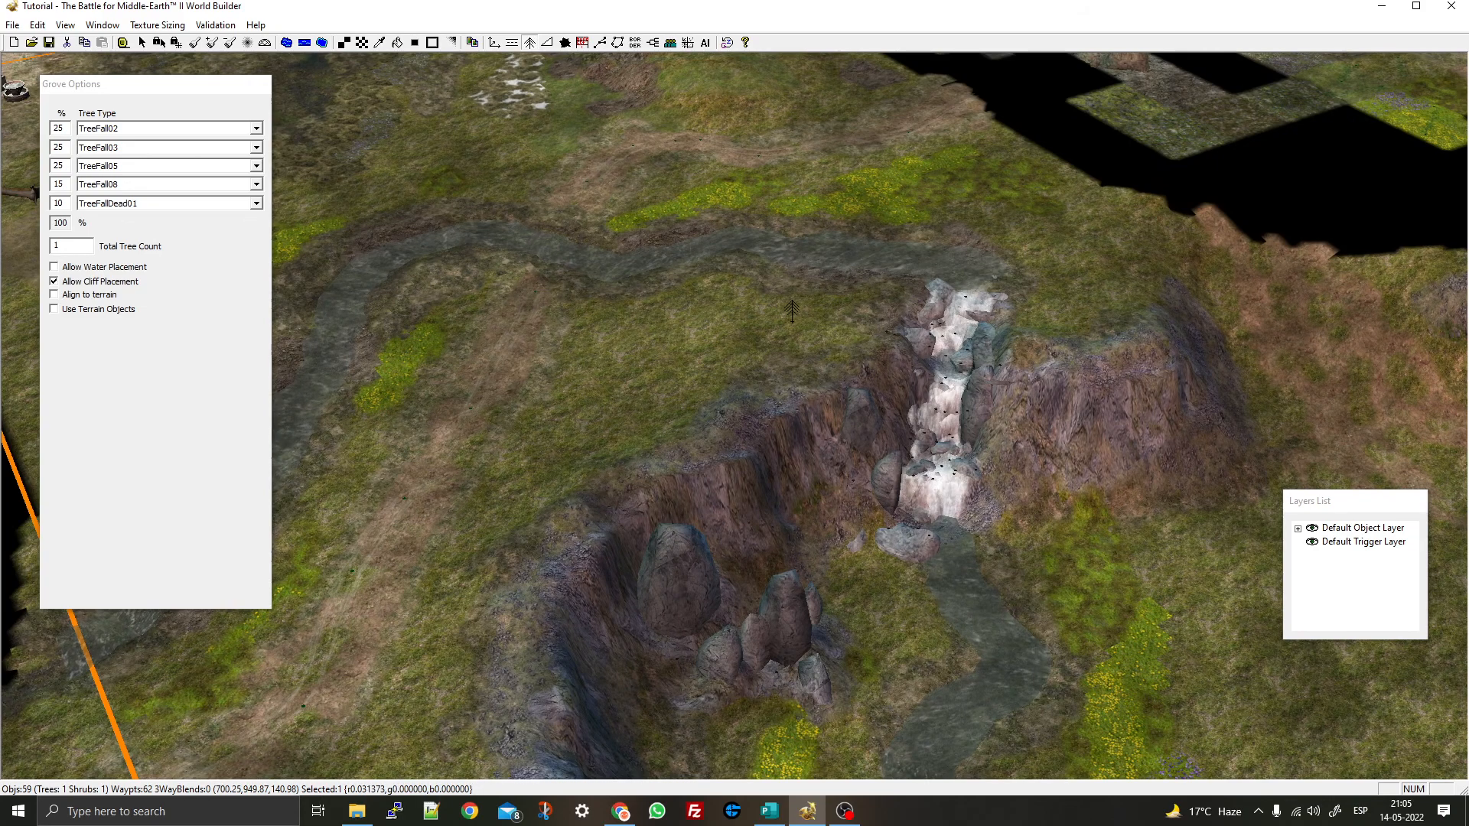
{"action": "left_click", "coordinate": [1108, 269]}
{"action": "right_click_drag", "start_coordinate": [1105, 269], "coordinate": [767, 7]}
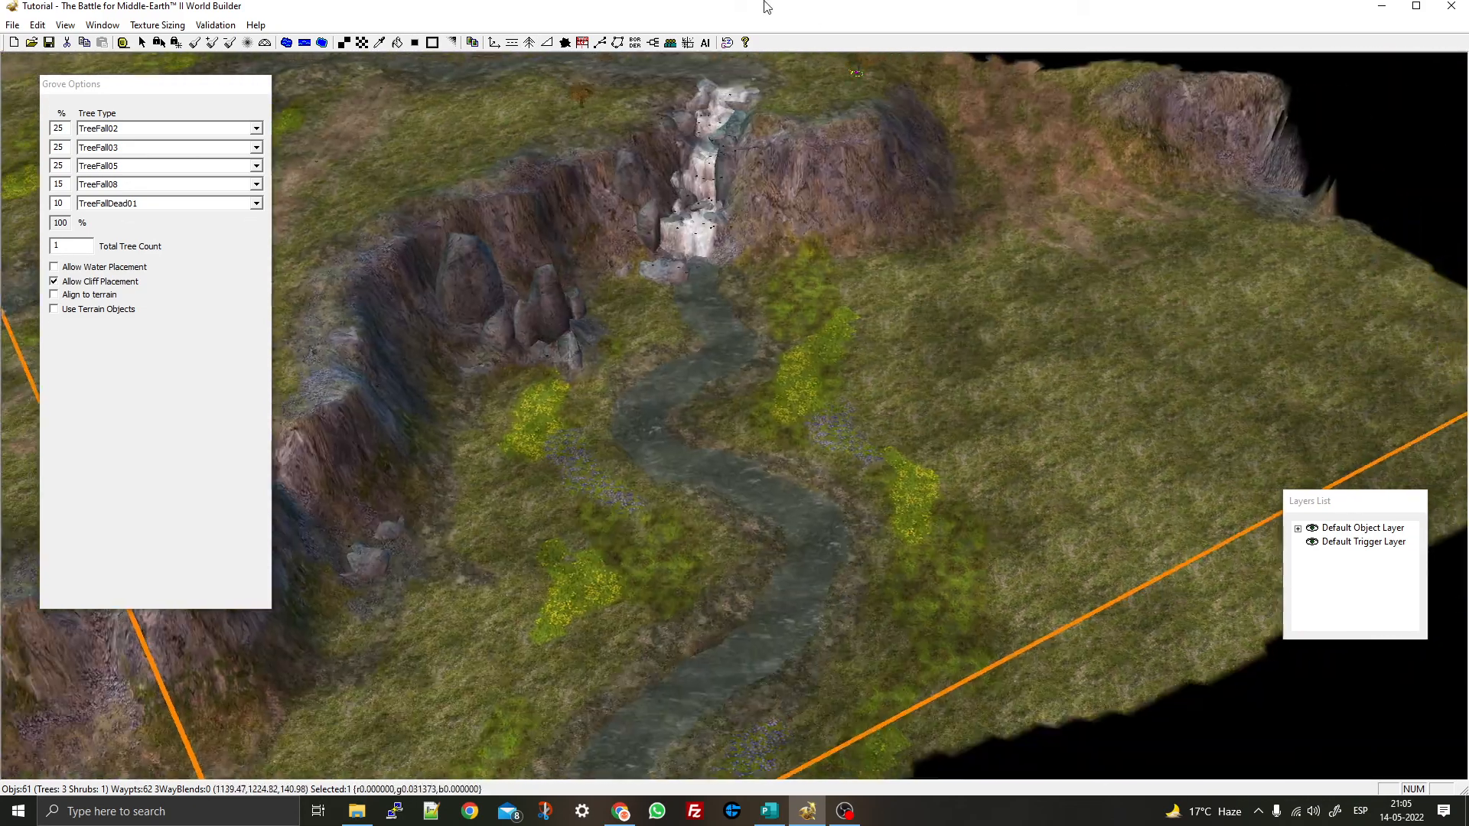
{"action": "left_click", "coordinate": [932, 388]}
{"action": "left_click", "coordinate": [498, 506]}
Place one more single tree on the upper grassland between the corner buildings and the river bend
{"action": "middle_click_drag", "start_coordinate": [498, 507], "coordinate": [1210, 505]}
{"action": "right_click_drag", "start_coordinate": [1210, 505], "coordinate": [618, 585]}
{"action": "right_click_drag", "start_coordinate": [803, 382], "coordinate": [1316, 528]}
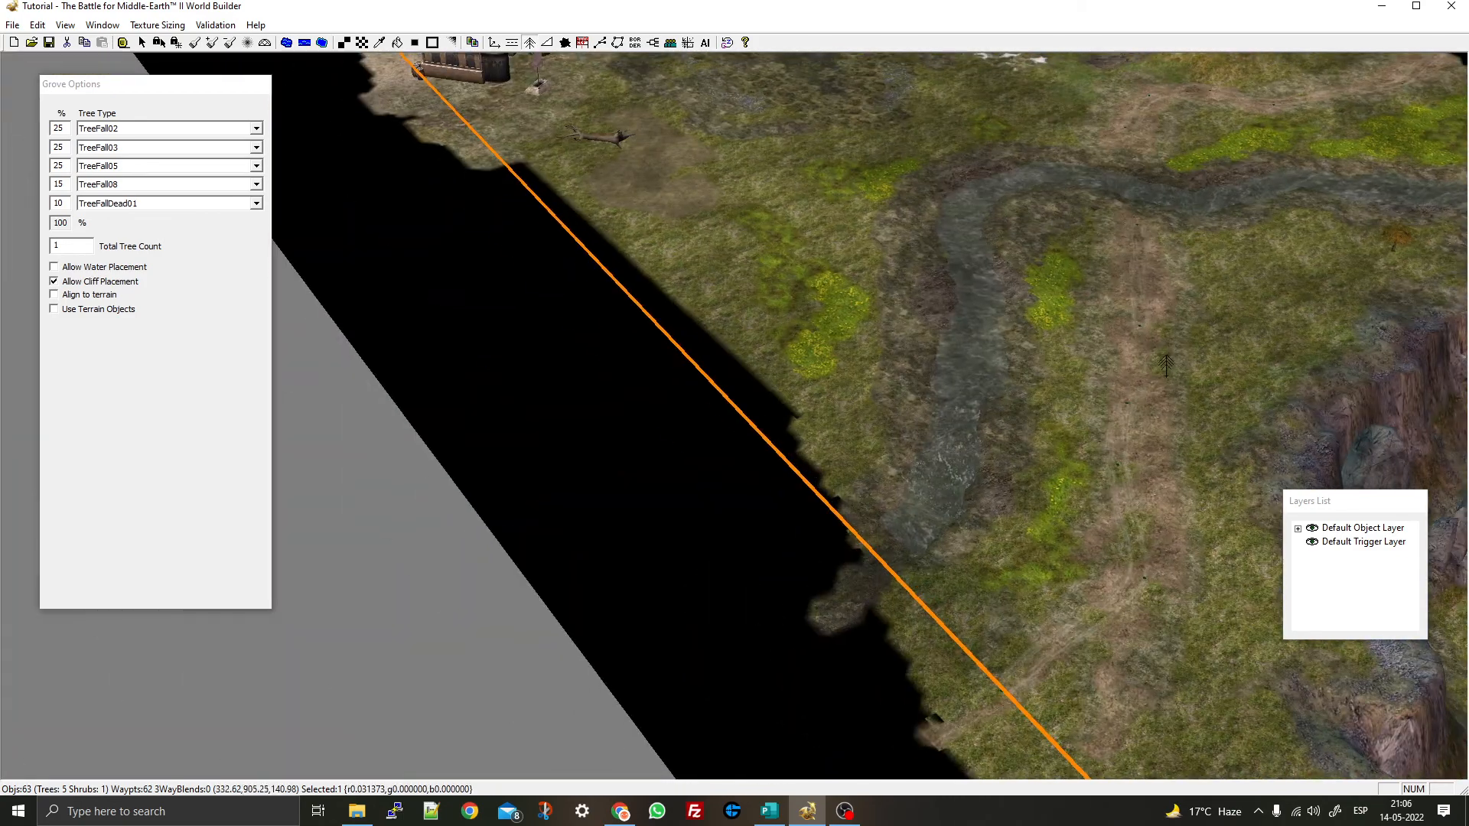
{"action": "right_click_drag", "start_coordinate": [1167, 365], "coordinate": [1124, 650]}
{"action": "left_click", "coordinate": [786, 324]}
Undo all the single-tree placements and redo the removal of the 50-tree grove
{"action": "key", "text": "ctrl+z"}
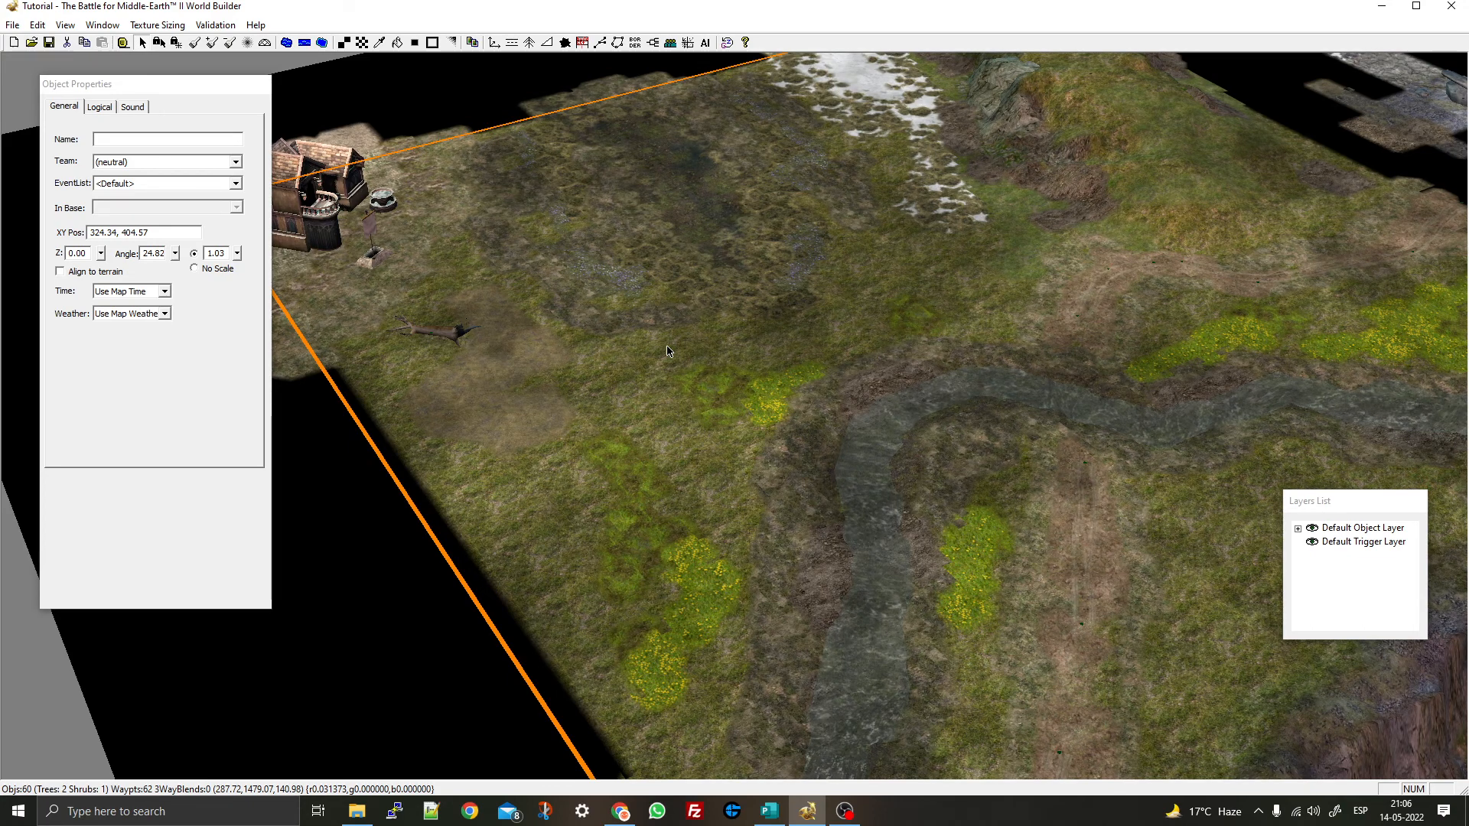
{"action": "key", "text": "ctrl+z"}
{"action": "key", "text": "ctrl+z"}
{"action": "key", "text": "ctrl+z"}
{"action": "key", "text": "ctrl+z"}
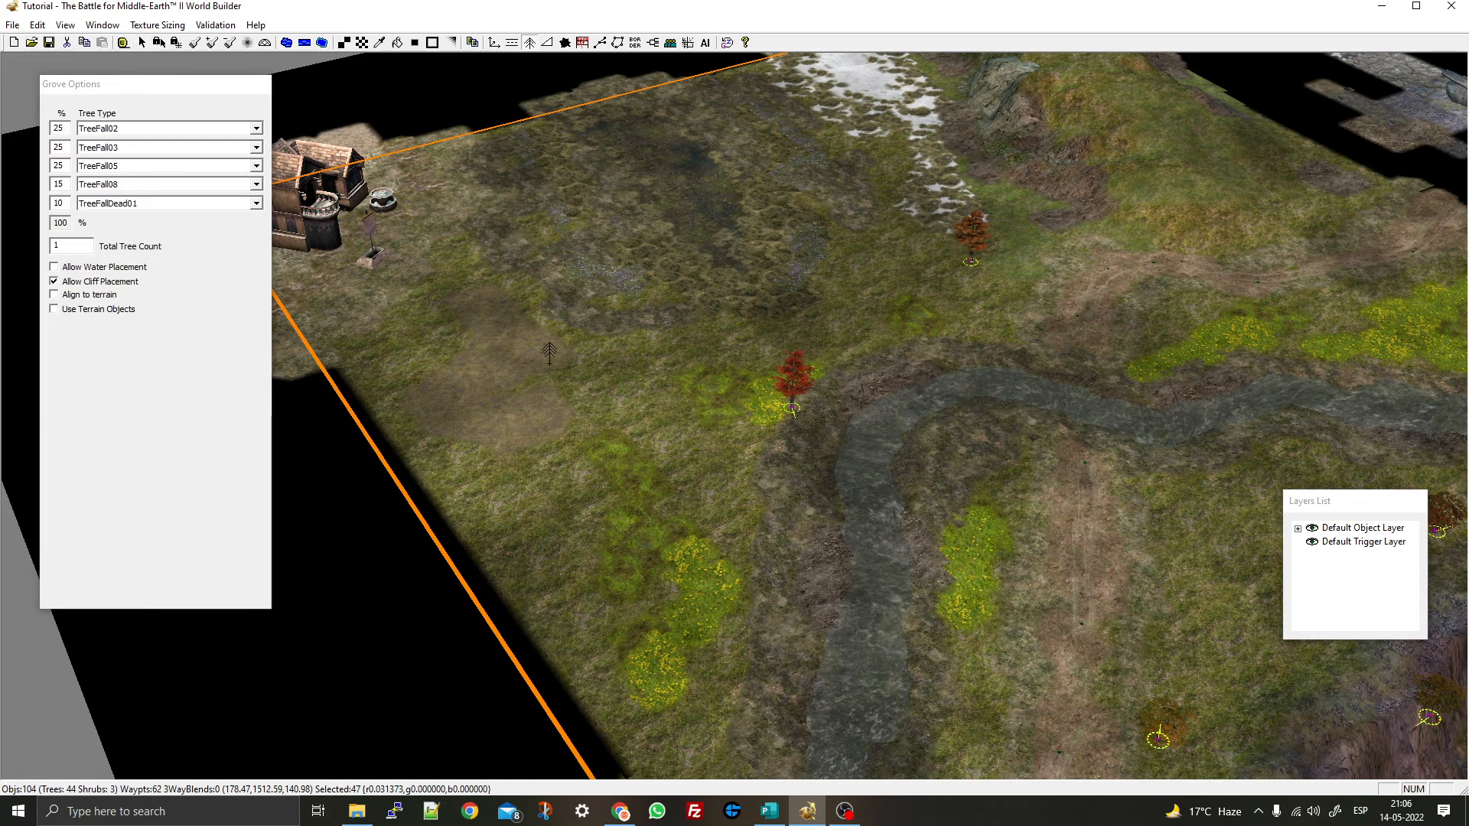
{"action": "key", "text": "ctrl"}
{"action": "key", "text": "ctrl+y"}
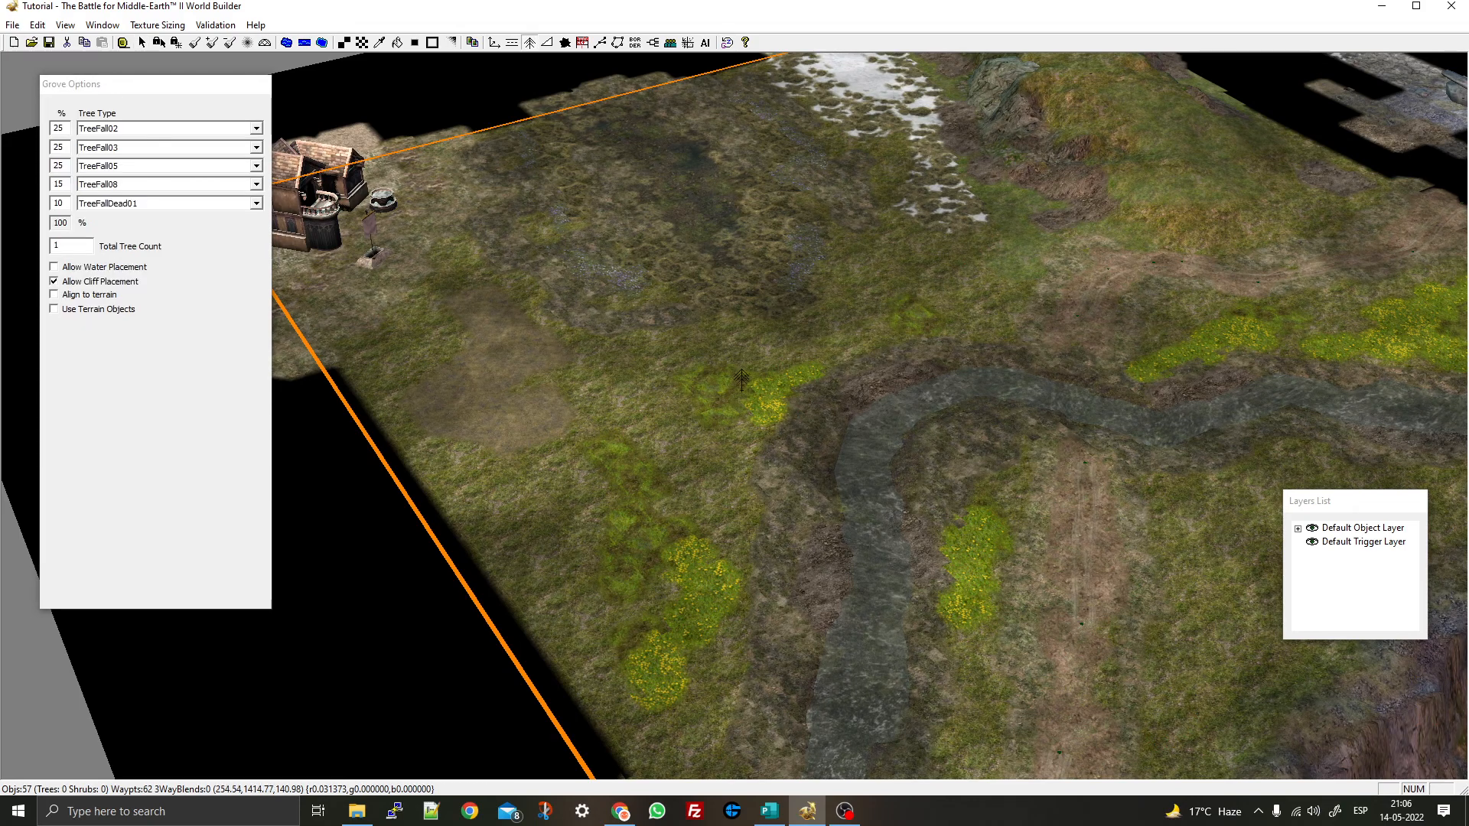
Place a single tree beside the lower river, and scatter a grove with a total tree count of 5 around the neighbouring flower patches
{"action": "right_click_drag", "start_coordinate": [765, 394], "coordinate": [888, 275]}
{"action": "left_click_drag", "start_coordinate": [732, 421], "coordinate": [952, 594]}
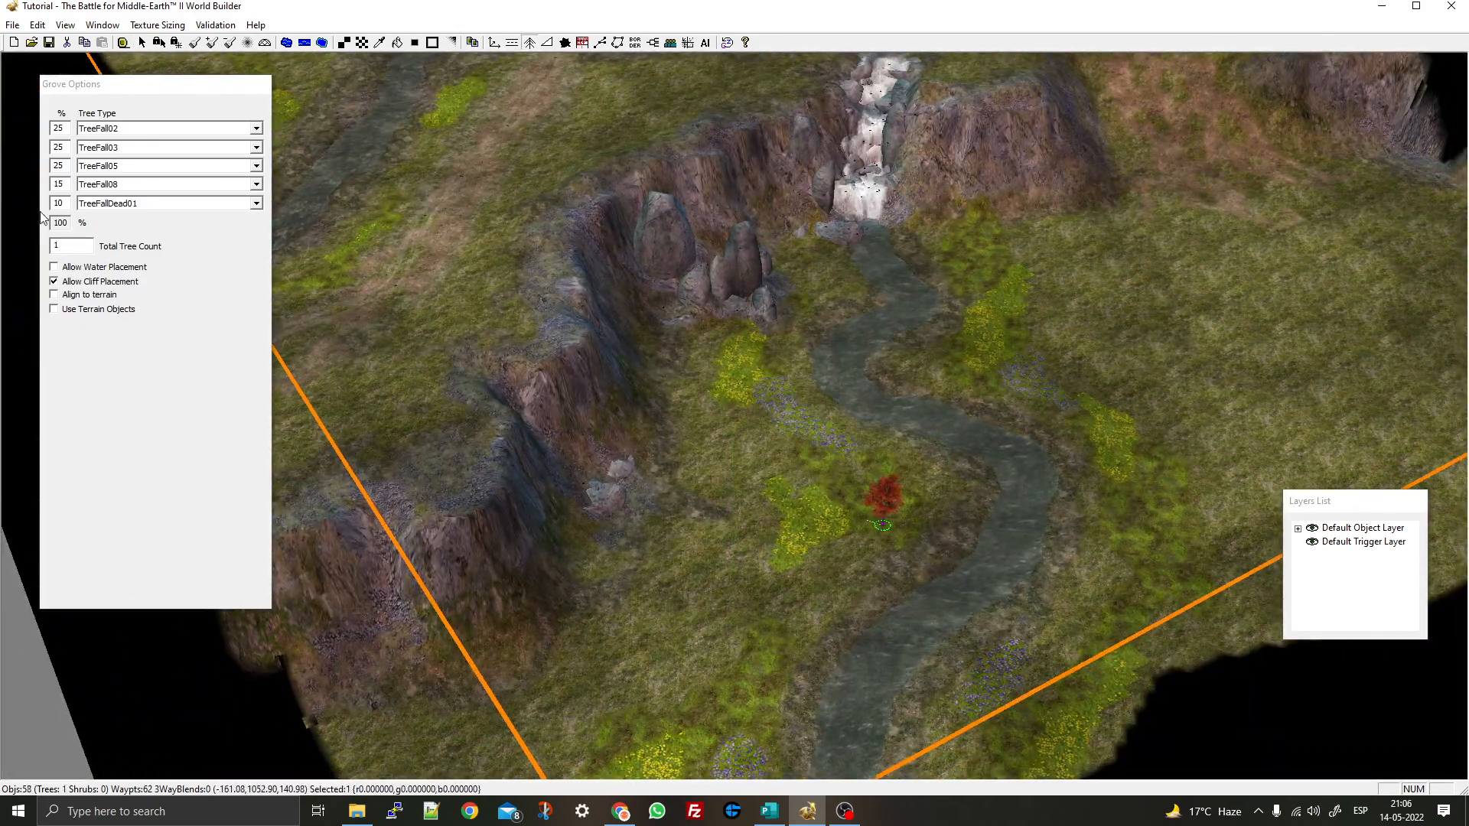
{"action": "left_click_drag", "start_coordinate": [81, 242], "coordinate": [56, 250]}
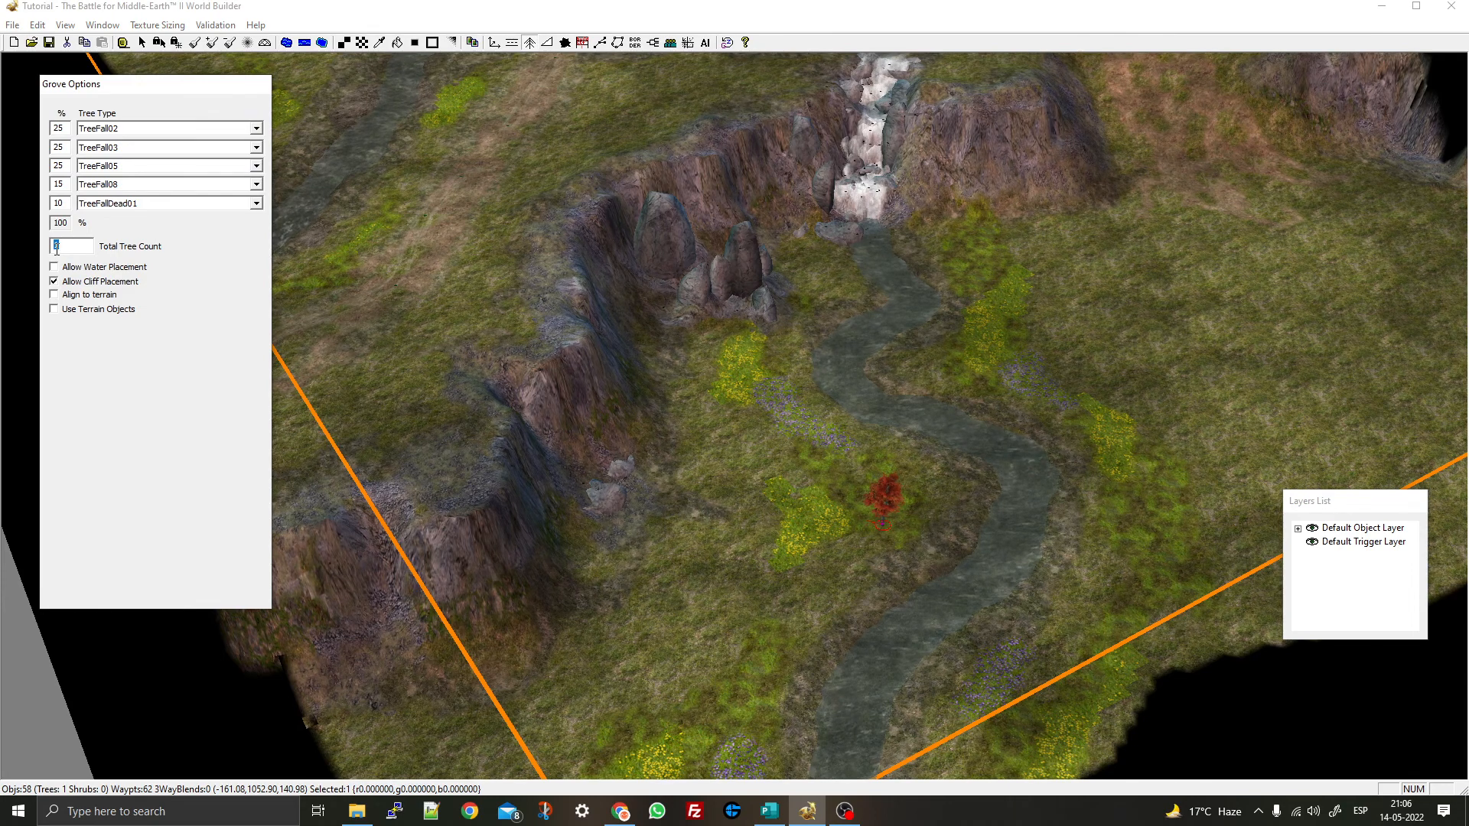
{"action": "type", "text": "5"}
{"action": "left_click_drag", "start_coordinate": [730, 431], "coordinate": [855, 535]}
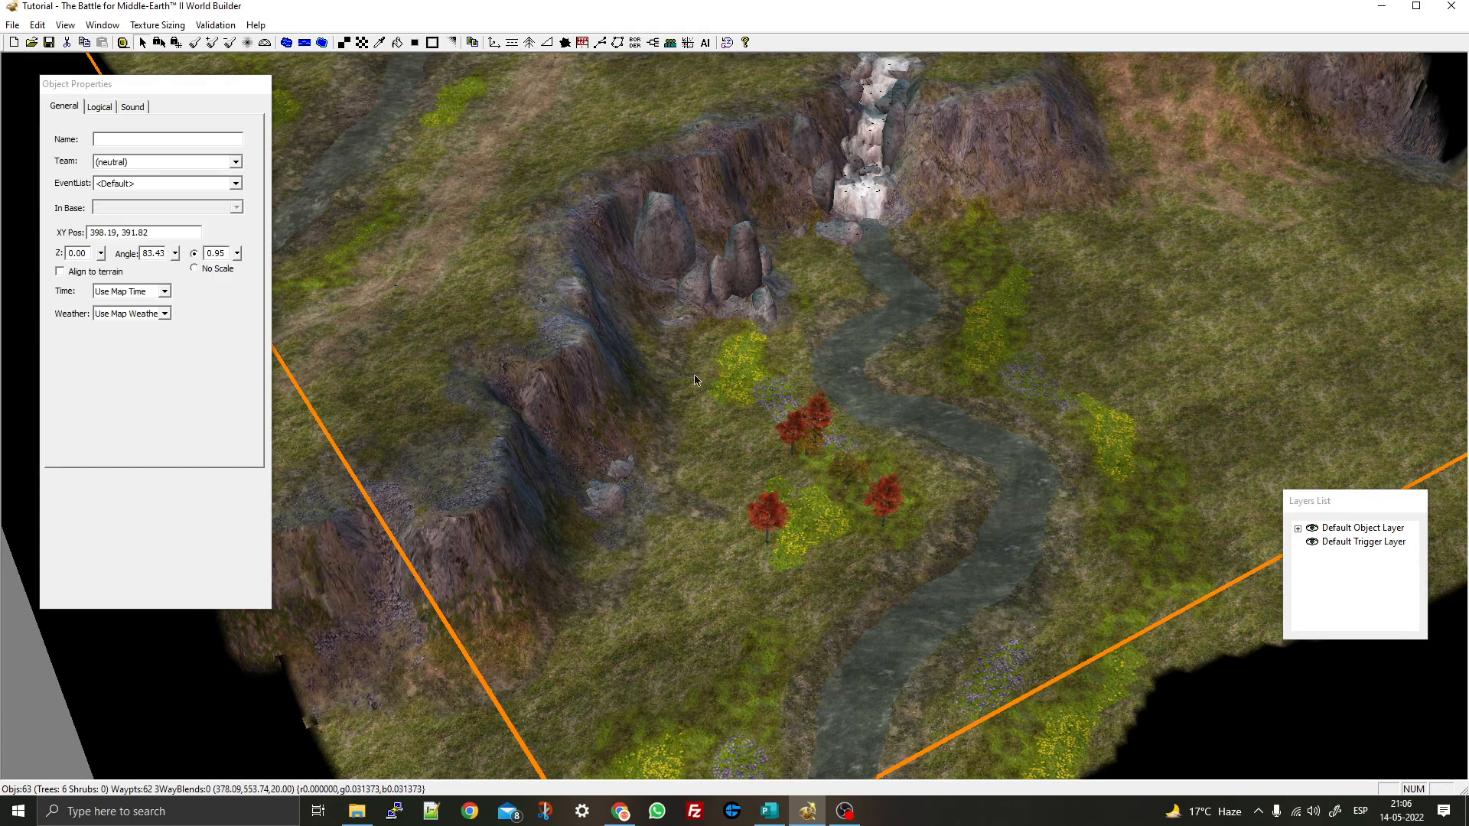
Select all the trees around the flower patches beside the lower river and delete them
{"action": "left_click_drag", "start_coordinate": [697, 366], "coordinate": [1026, 702], "text": "ctrl"}
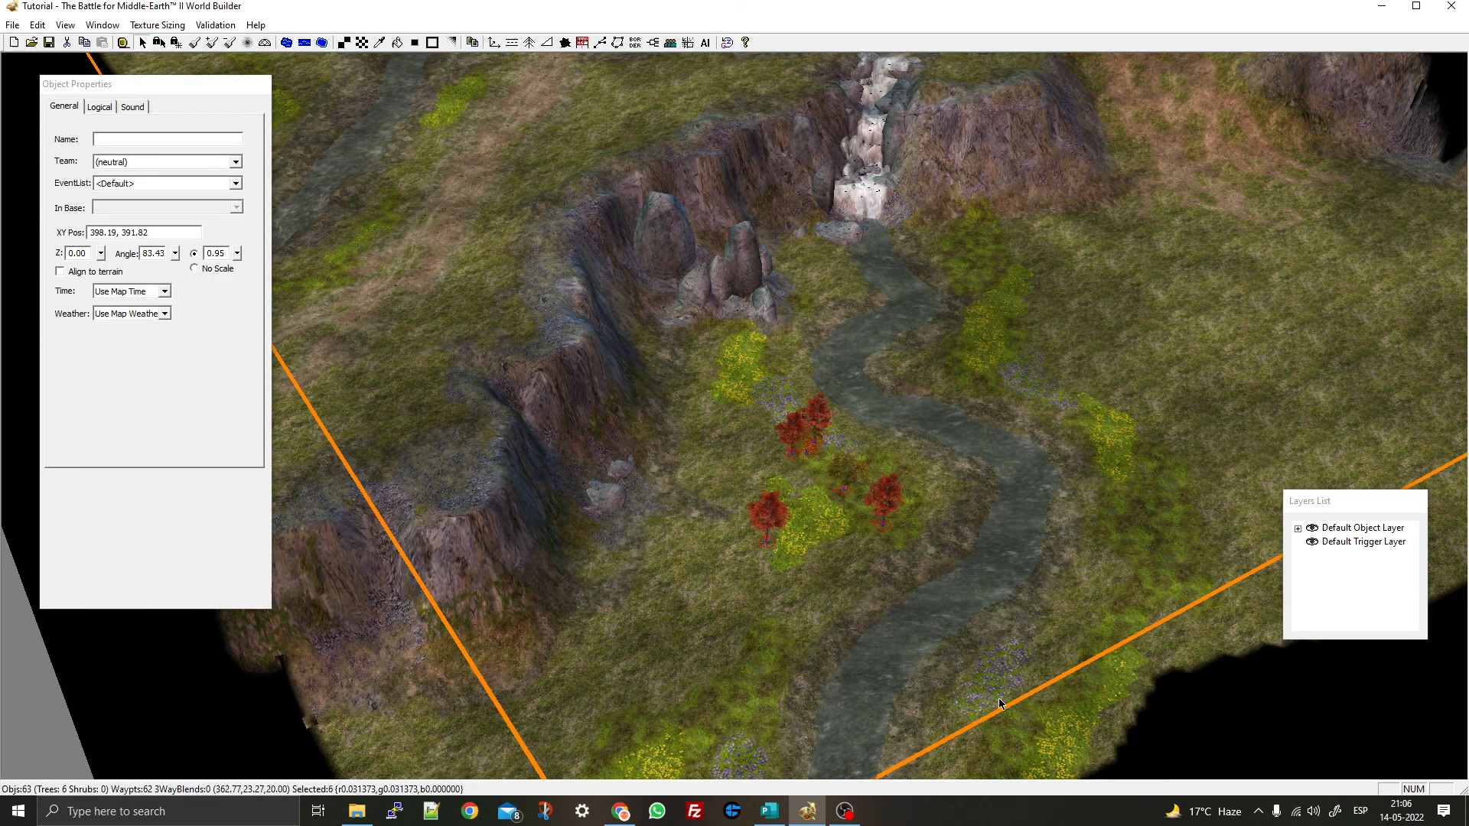
{"action": "key", "text": "Delete"}
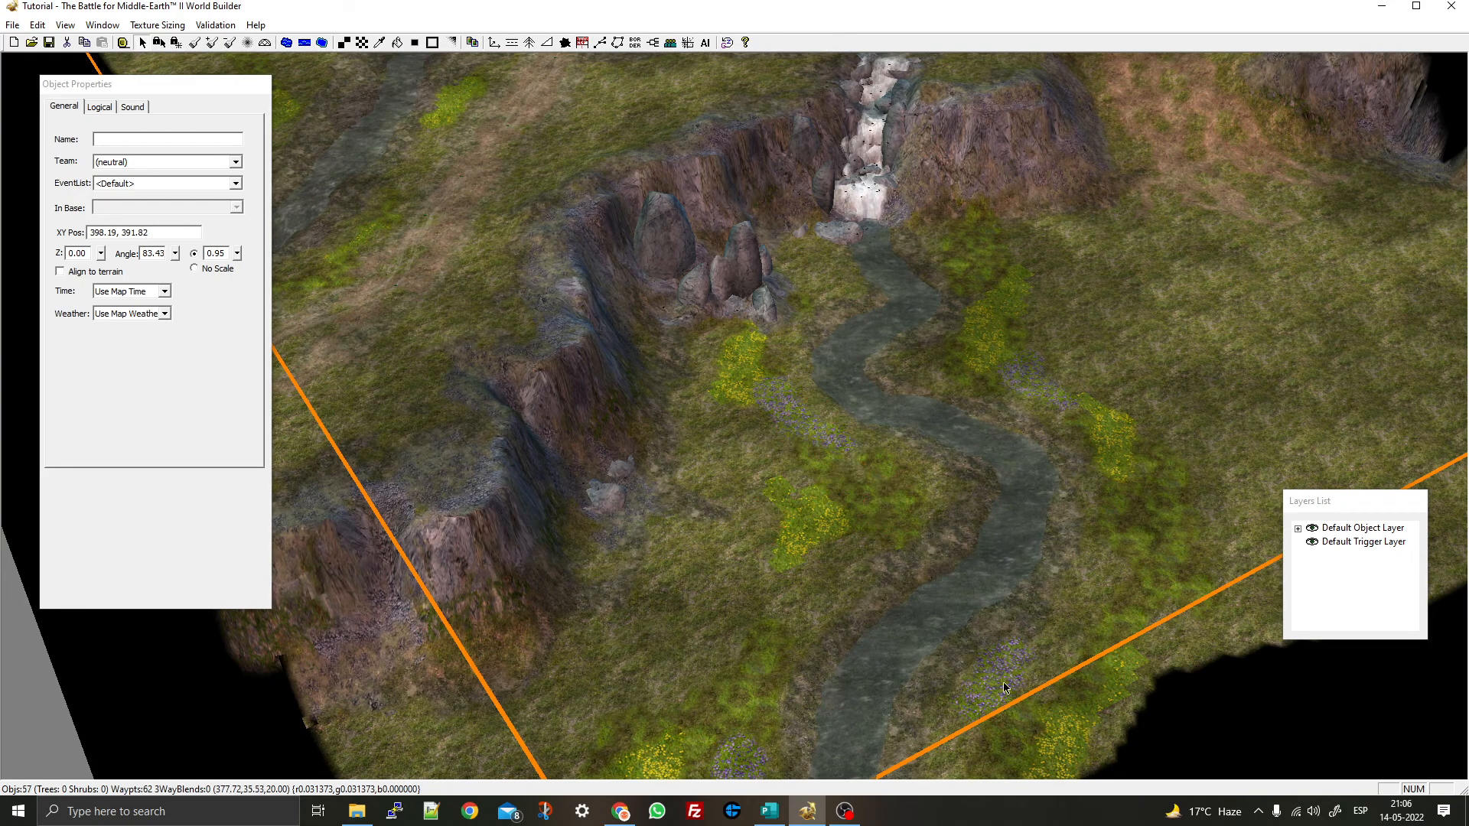
Look through the Grove tool's first tree type choices, from the CINE pines to the ElvenWood trees and grasses
{"action": "right_click_drag", "start_coordinate": [1232, 257], "coordinate": [655, 500]}
{"action": "middle_click_drag", "start_coordinate": [655, 502], "coordinate": [697, 402]}
{"action": "right_click_drag", "start_coordinate": [696, 402], "coordinate": [1147, 430]}
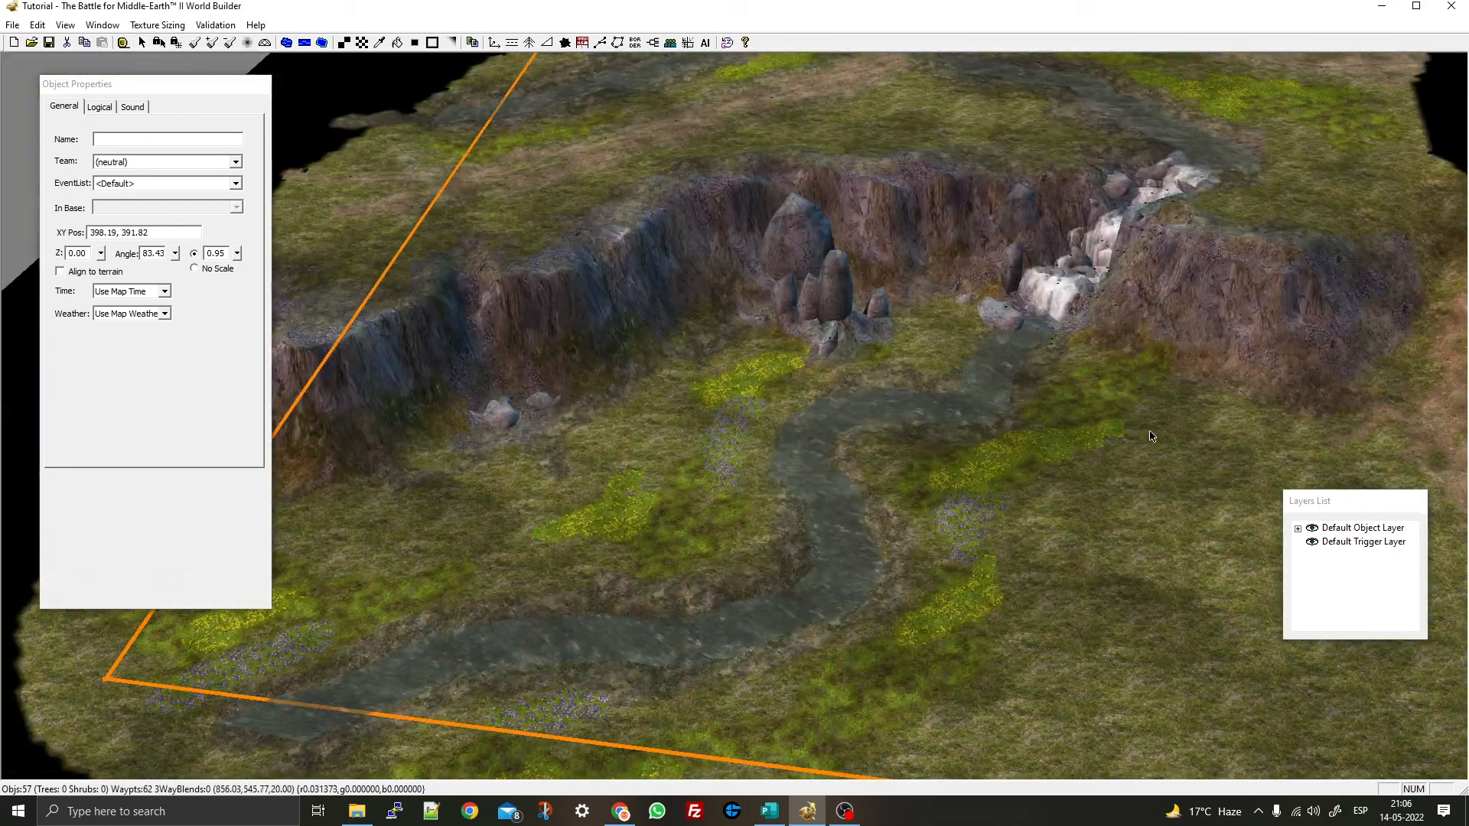
{"action": "scroll", "coordinate": [566, 235], "scroll_direction": "up", "scroll_amount": 5}
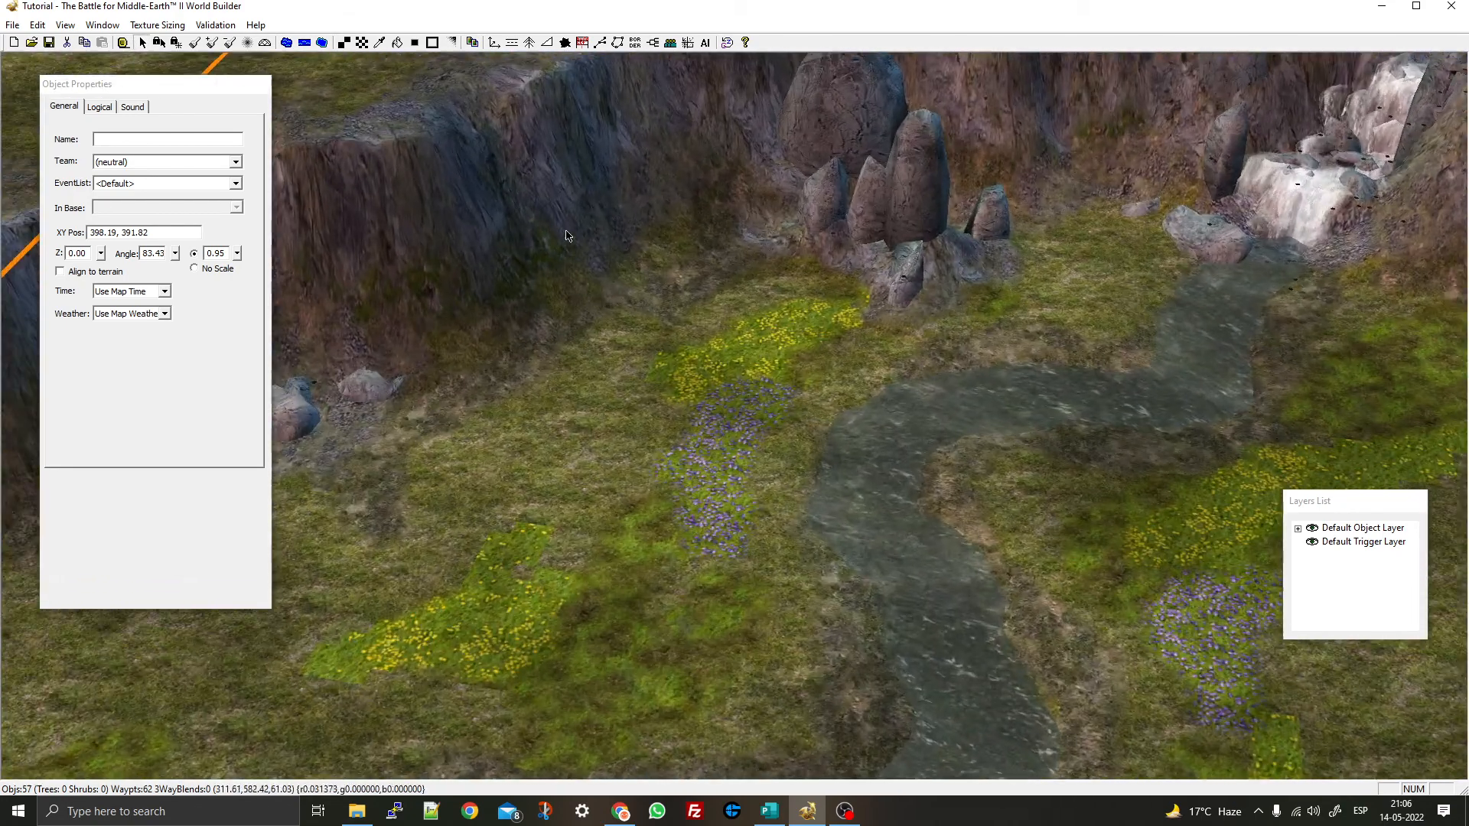
{"action": "left_click", "coordinate": [530, 42]}
{"action": "left_click", "coordinate": [156, 129]}
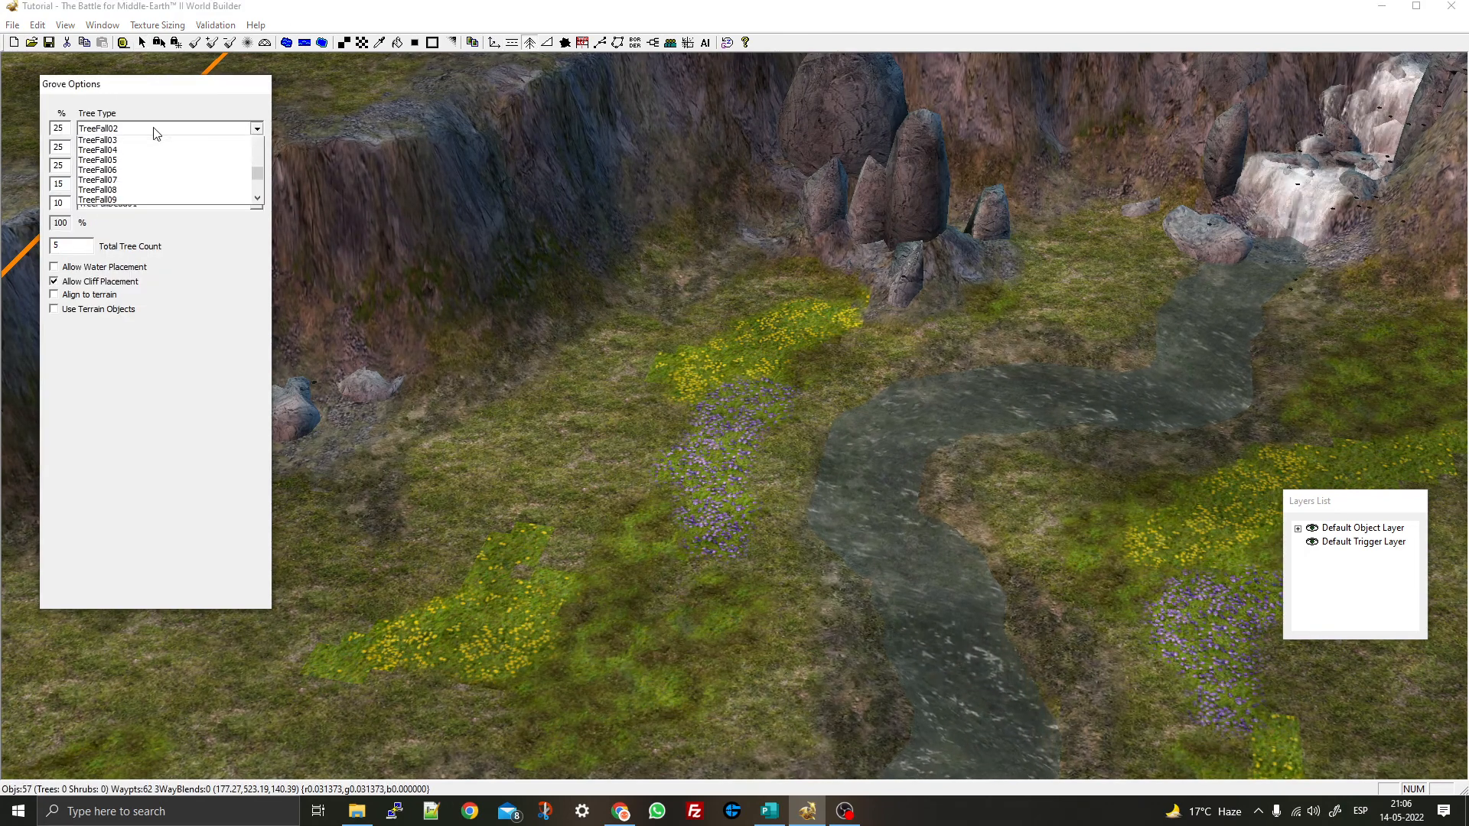
{"action": "left_click_drag", "start_coordinate": [260, 191], "coordinate": [258, 136]}
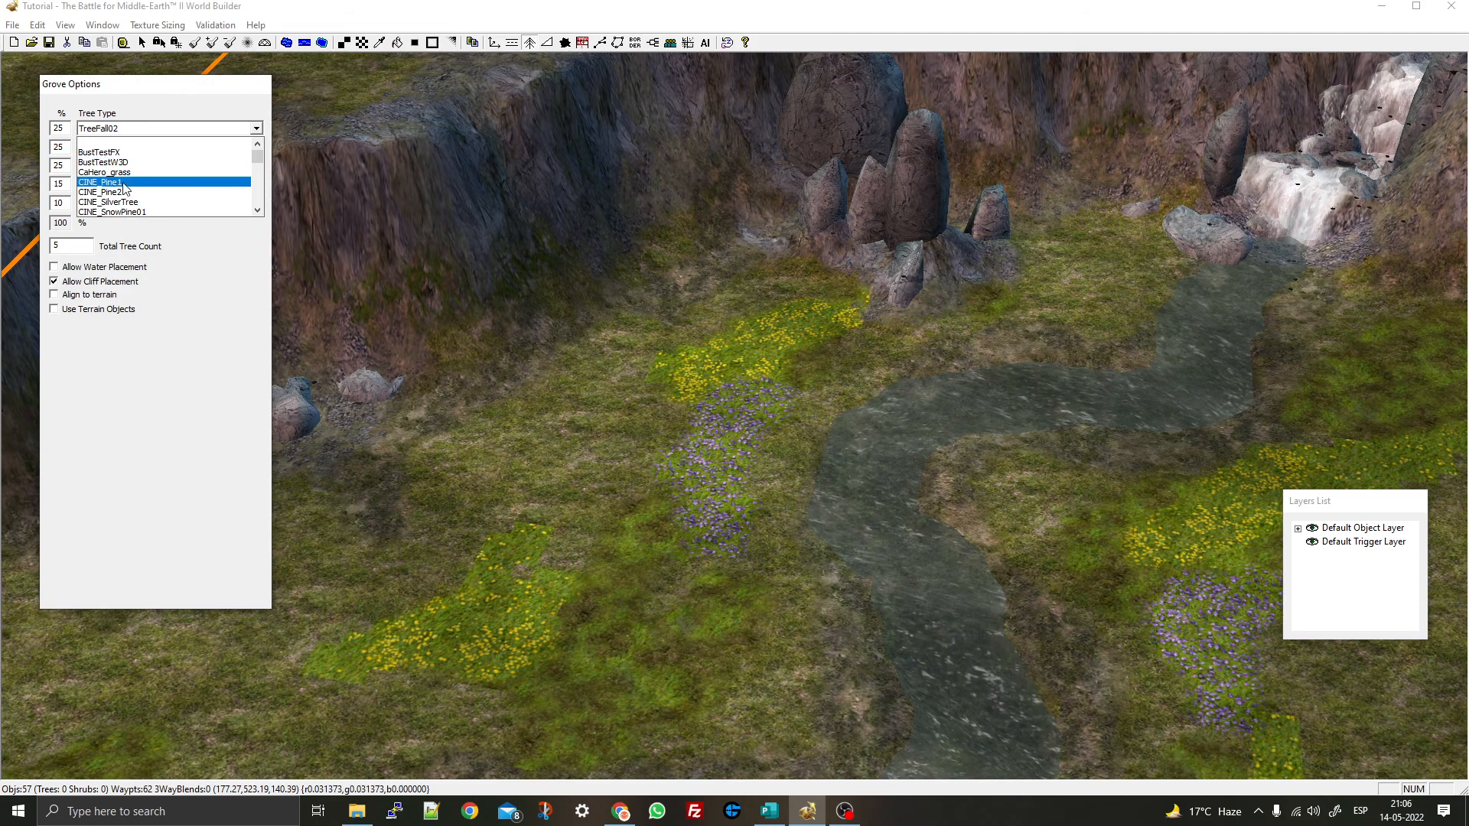
{"action": "scroll", "coordinate": [117, 186], "scroll_direction": "down", "scroll_amount": 2}
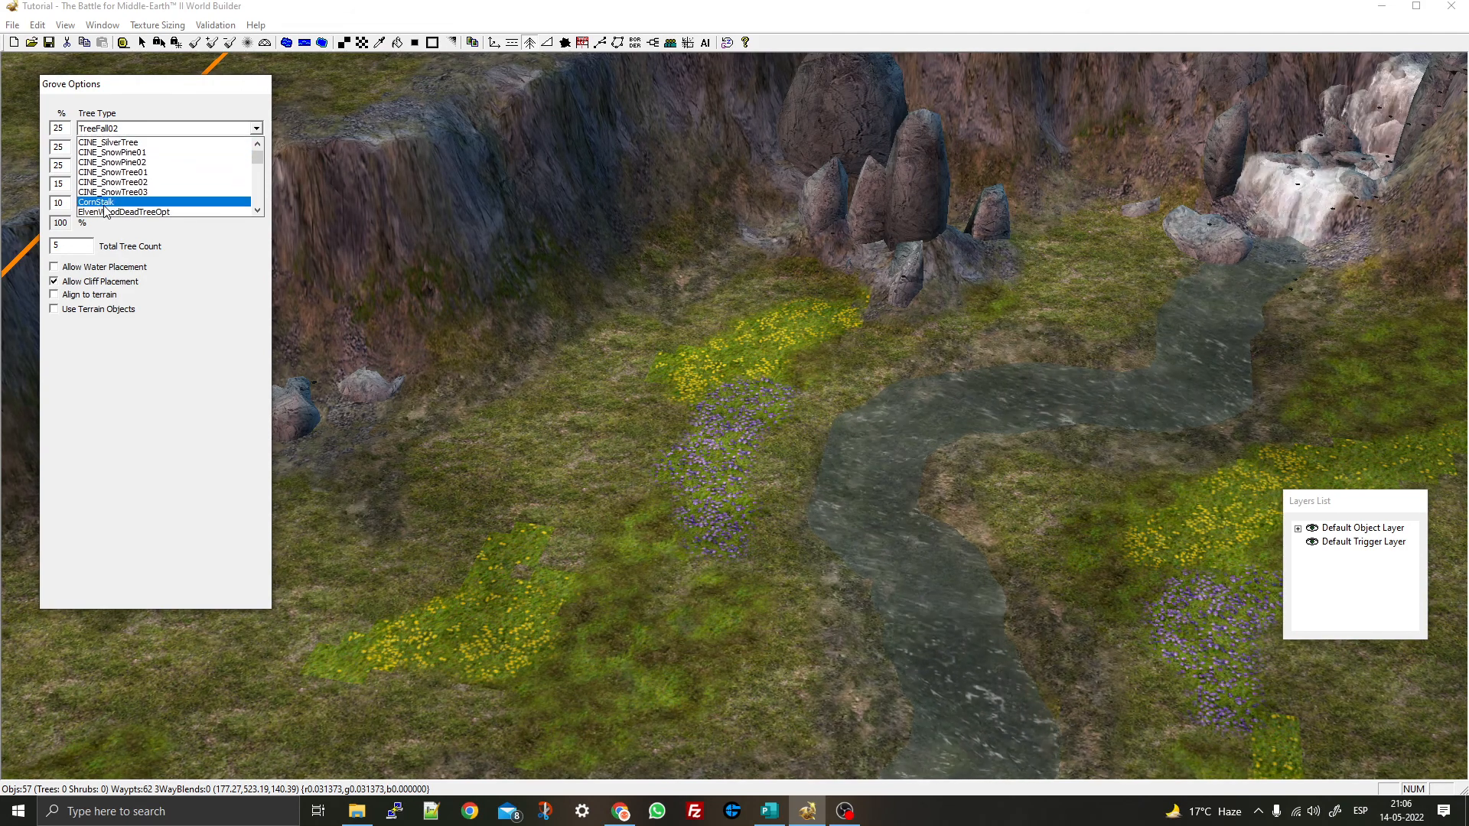
{"action": "scroll", "coordinate": [119, 197], "scroll_direction": "down", "scroll_amount": 1}
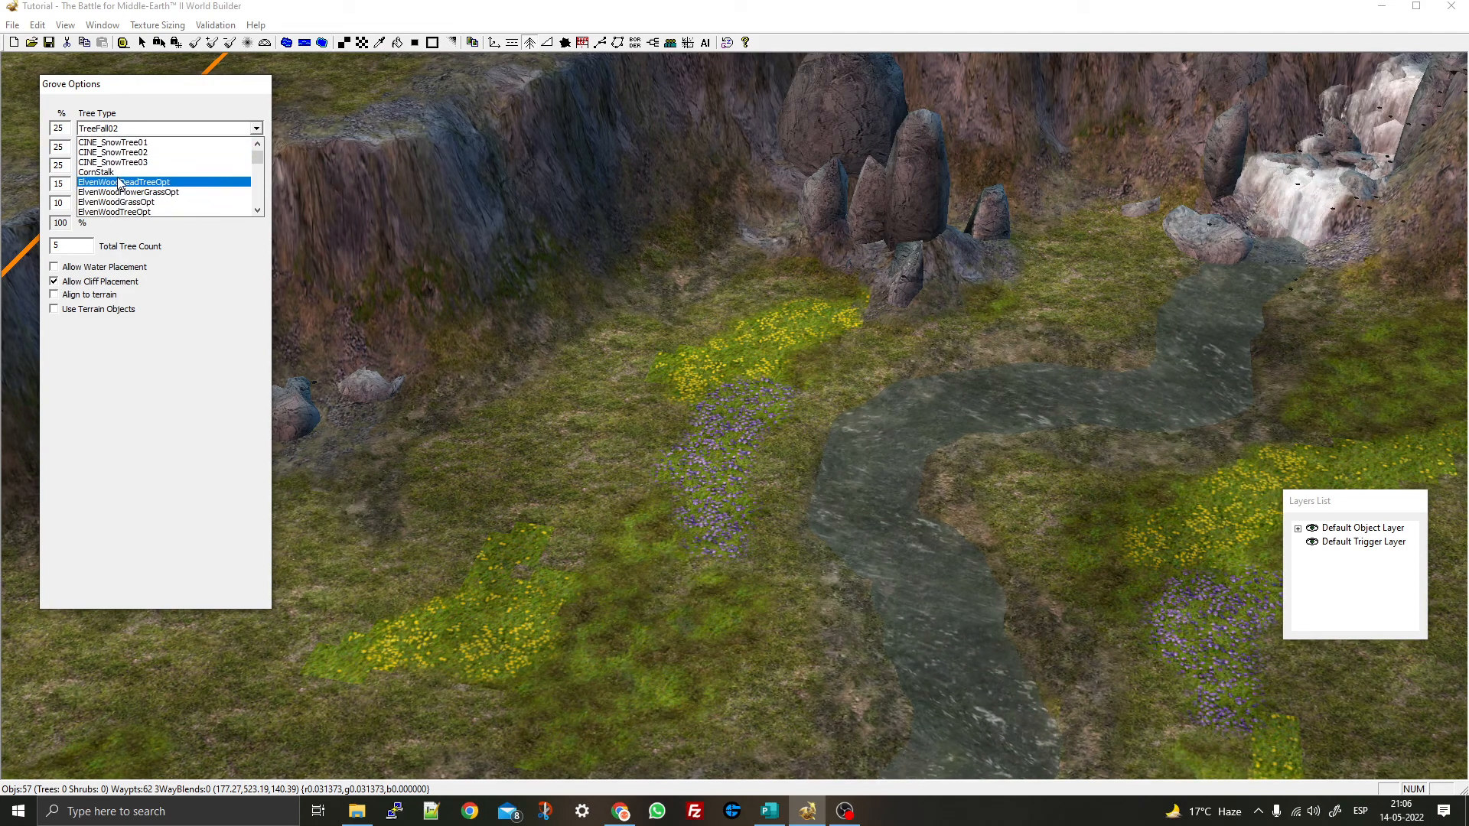
{"action": "left_click", "coordinate": [487, 43]}
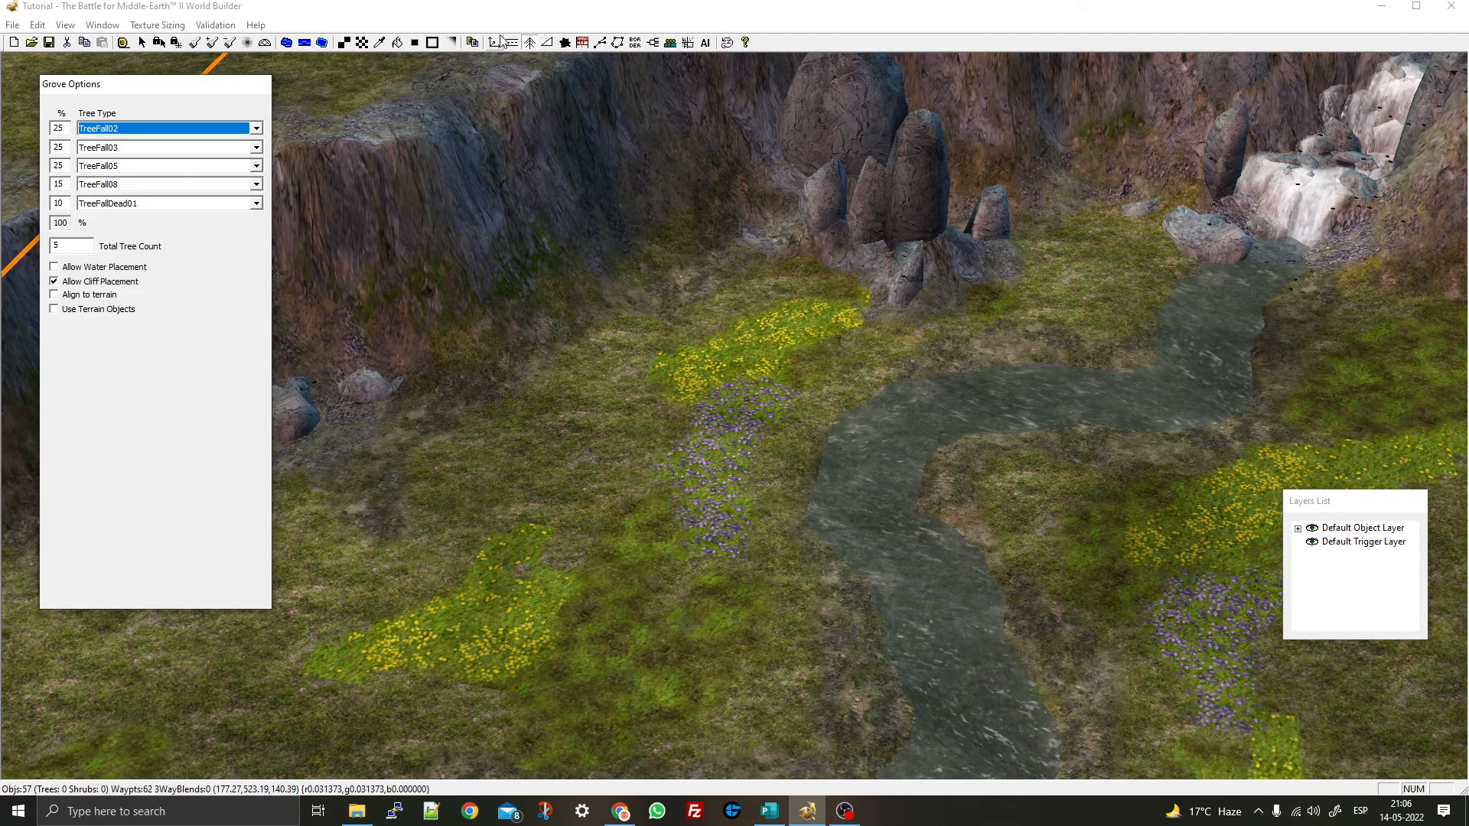
Browse the placeable objects from TreeEvergreen03b back through the shrubs to the PTStump stumps and rainforest shrubs, previewing each on the terrain
{"action": "left_click", "coordinate": [487, 43]}
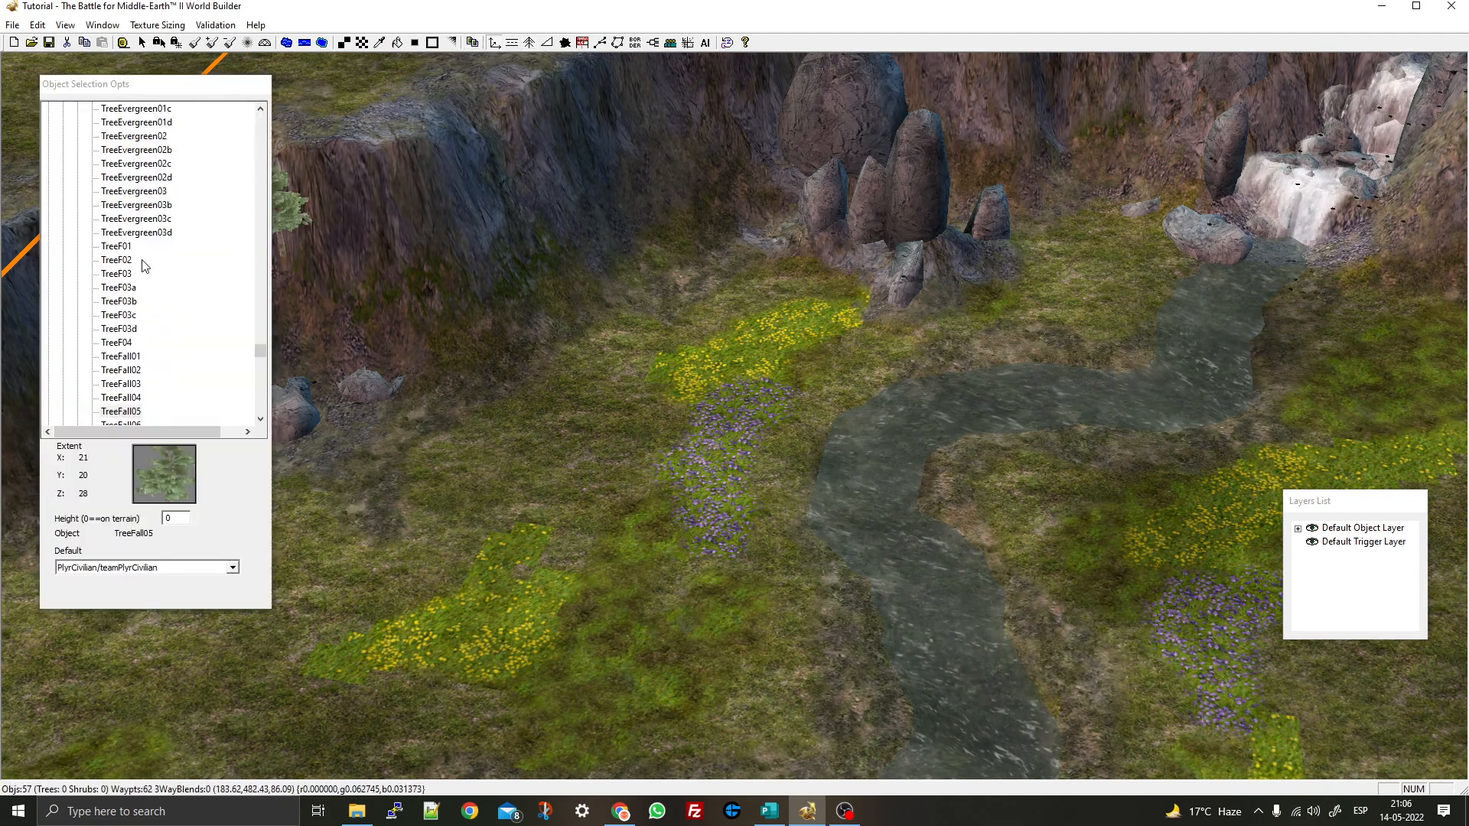
{"action": "left_click", "coordinate": [137, 205]}
{"action": "key", "text": "Up"}
{"action": "key", "text": "Up"}
{"action": "key", "text": "Up"}
{"action": "key", "text": "Up"}
{"action": "key", "text": "Up"}
{"action": "key", "text": "Up"}
{"action": "key", "text": "Up"}
{"action": "key", "text": "Up"}
{"action": "key", "text": "Up"}
{"action": "key", "text": "Up"}
{"action": "key", "text": "Up"}
{"action": "key", "text": "Up"}
{"action": "key", "text": "Up"}
{"action": "key", "text": "Up"}
{"action": "key", "text": "Up"}
{"action": "key", "text": "Up"}
{"action": "key", "text": "Up"}
{"action": "key", "text": "Up"}
{"action": "key", "text": "Up"}
{"action": "key", "text": "Up"}
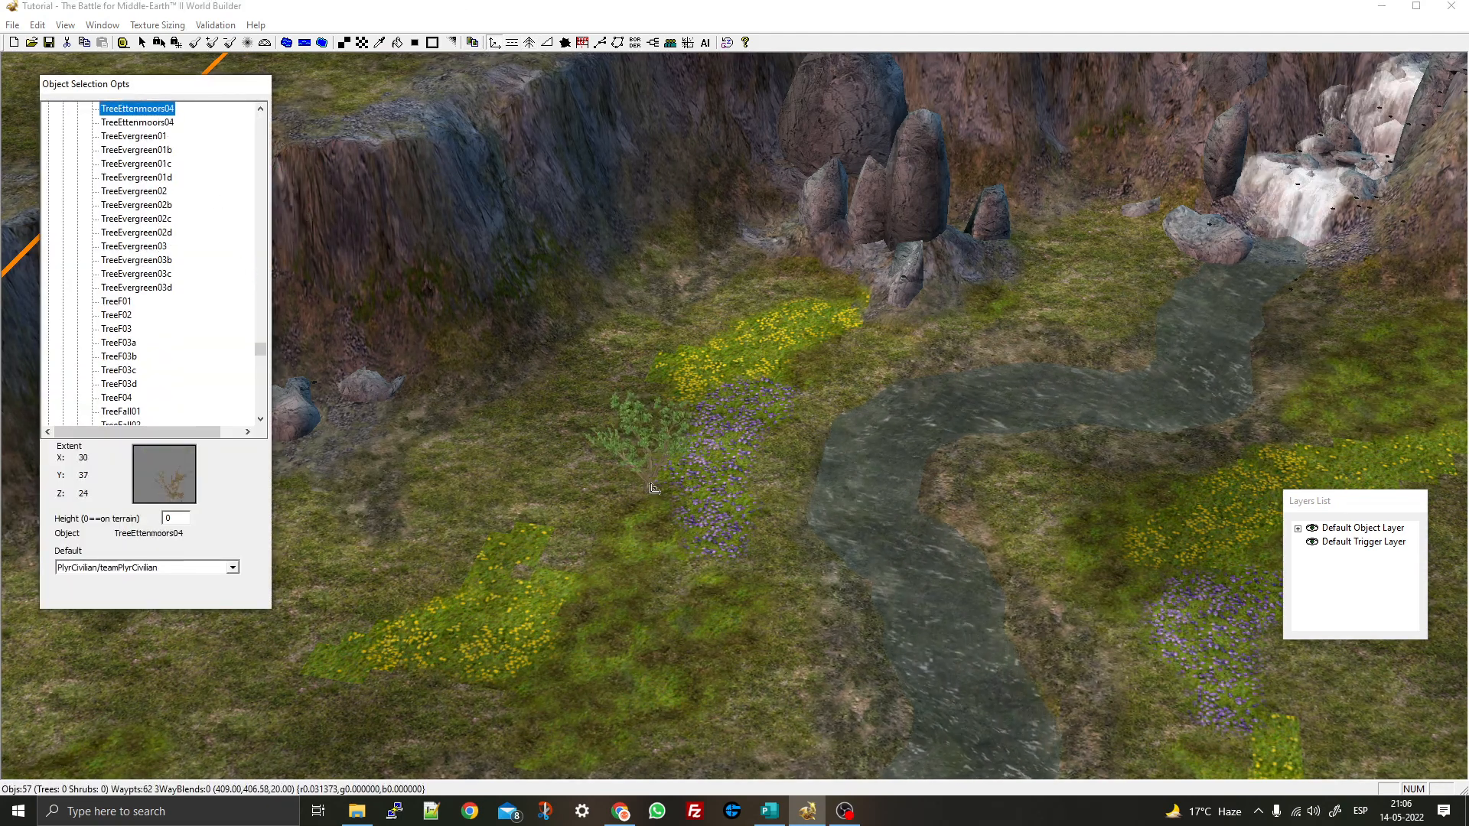
{"action": "key", "text": "Up"}
{"action": "key", "text": "Up"}
{"action": "key", "text": "Up"}
{"action": "key", "text": "Up"}
{"action": "key", "text": "Up"}
{"action": "key", "text": "Up"}
{"action": "key", "text": "Up"}
{"action": "key", "text": "Up"}
{"action": "key", "text": "Up"}
{"action": "key", "text": "Up"}
{"action": "key", "text": "Up"}
{"action": "key", "text": "Up"}
{"action": "key", "text": "Up"}
{"action": "key", "text": "Up"}
{"action": "key", "text": "Up"}
{"action": "key", "text": "Up"}
{"action": "key", "text": "Up"}
{"action": "key", "text": "Up"}
{"action": "key", "text": "Up"}
{"action": "key", "text": "Up"}
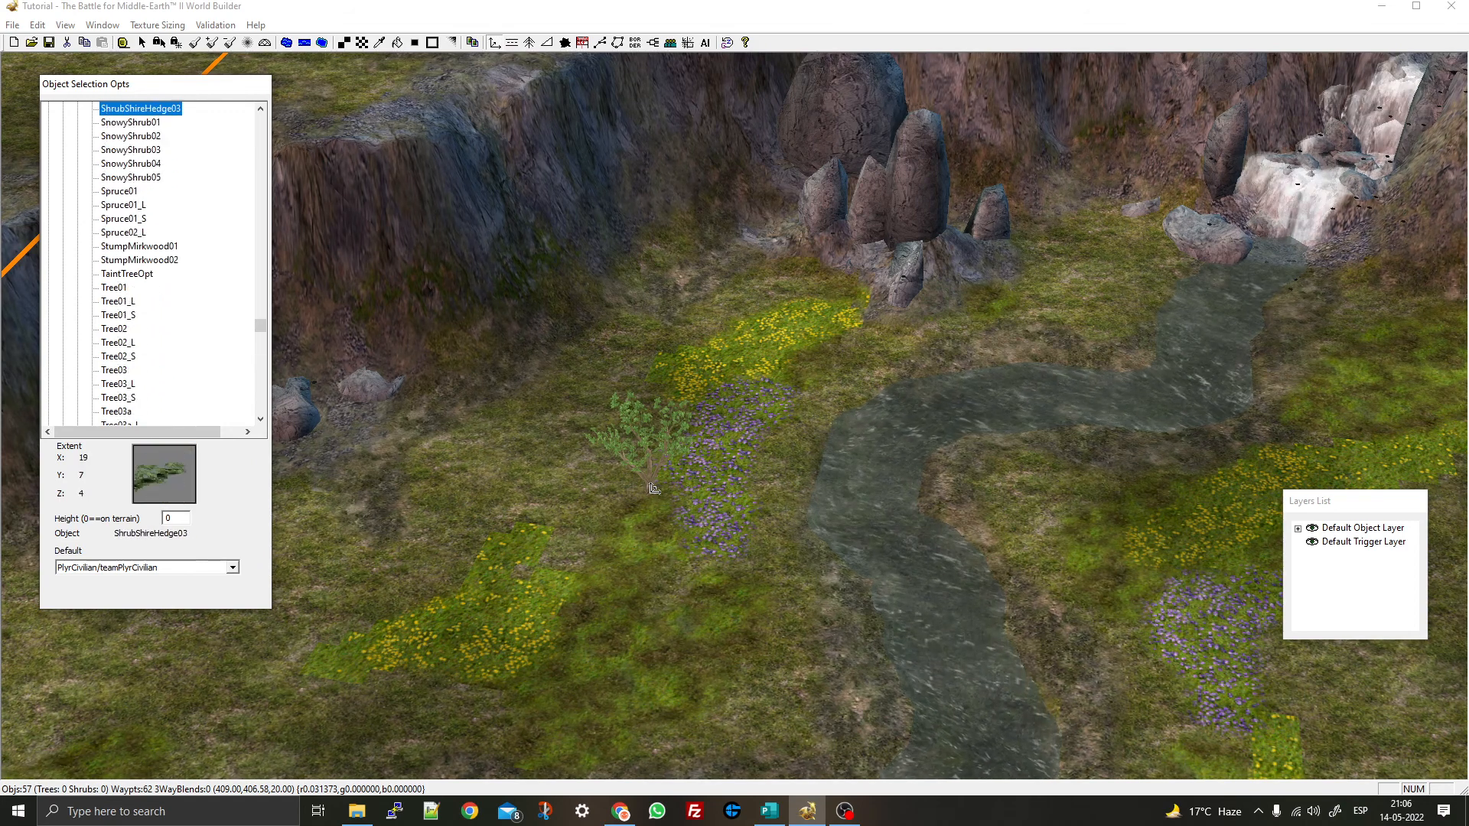
{"action": "key", "text": "Down"}
{"action": "key", "text": "Down"}
{"action": "key", "text": "Down"}
{"action": "key", "text": "Down"}
{"action": "key", "text": "Down"}
{"action": "key", "text": "Down"}
{"action": "key", "text": "Down"}
{"action": "key", "text": "Down"}
{"action": "key", "text": "Down"}
{"action": "key", "text": "Down"}
{"action": "key", "text": "Down"}
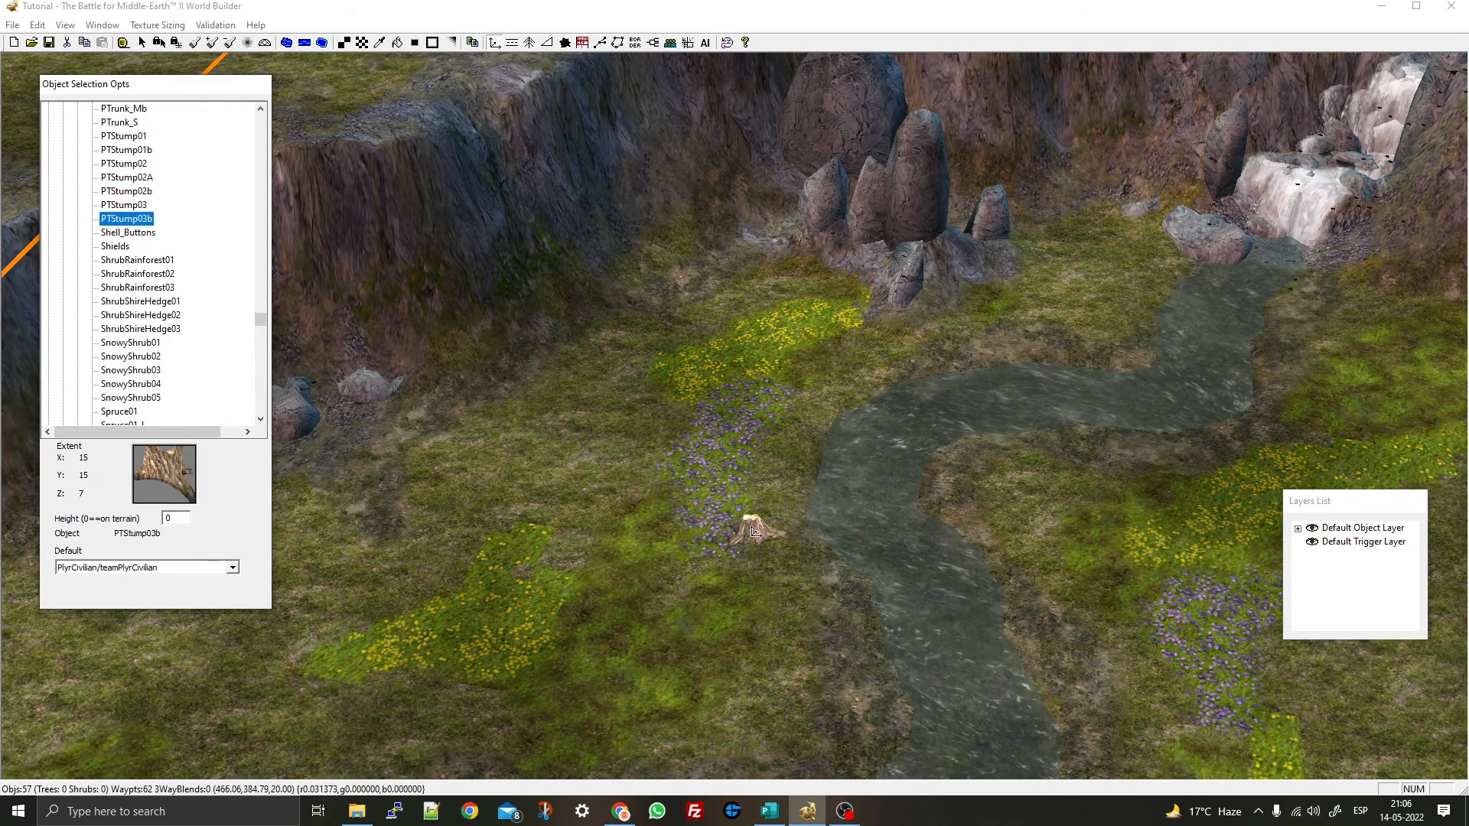
{"action": "key", "text": "Up"}
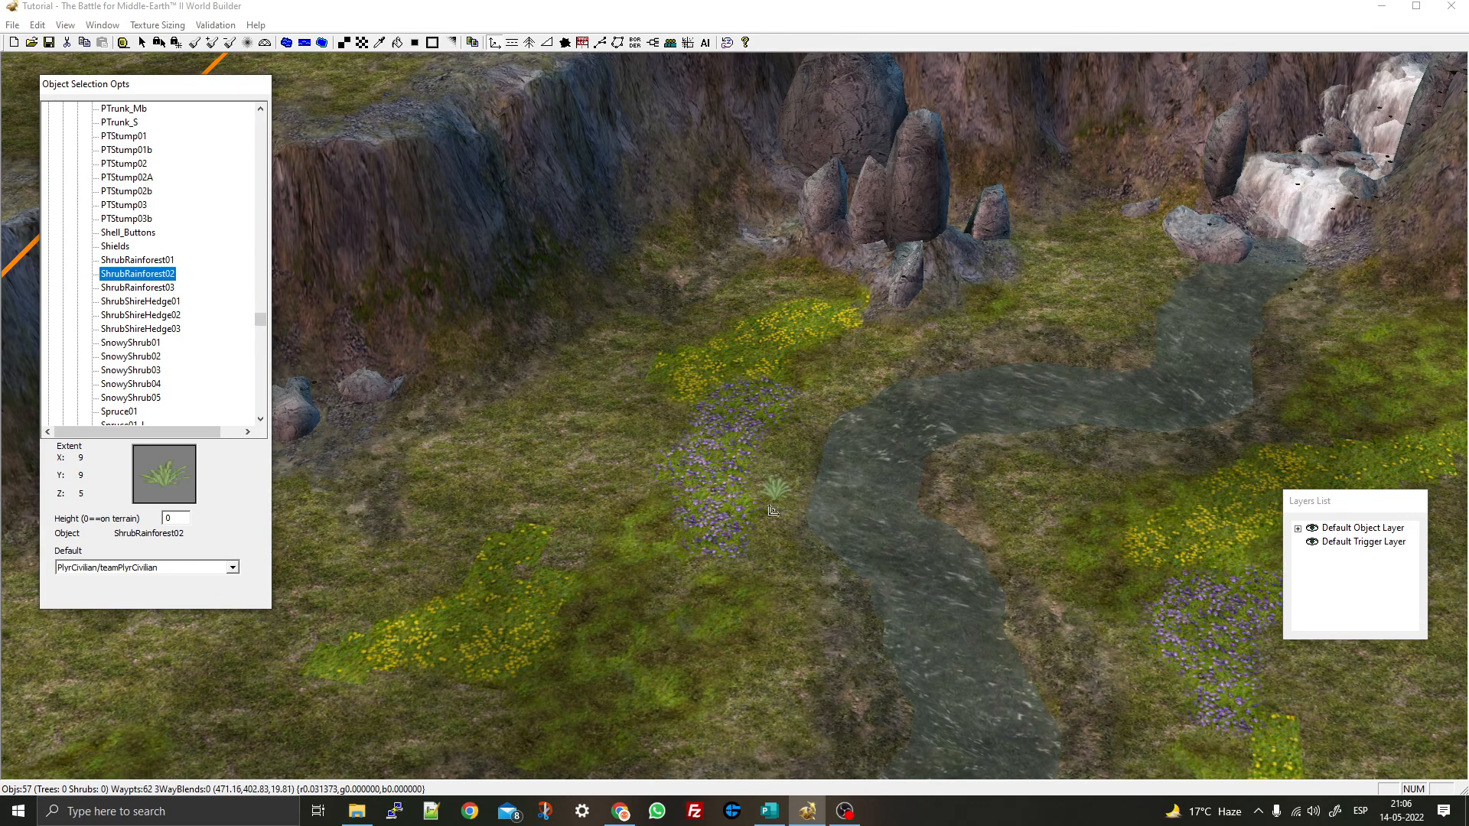
{"action": "key", "text": "Up"}
Look back through the grasses, field bushes and OptBush objects, and choose OldForestShrub09 for placement
{"action": "scroll", "coordinate": [152, 260], "scroll_direction": "up", "scroll_amount": 12}
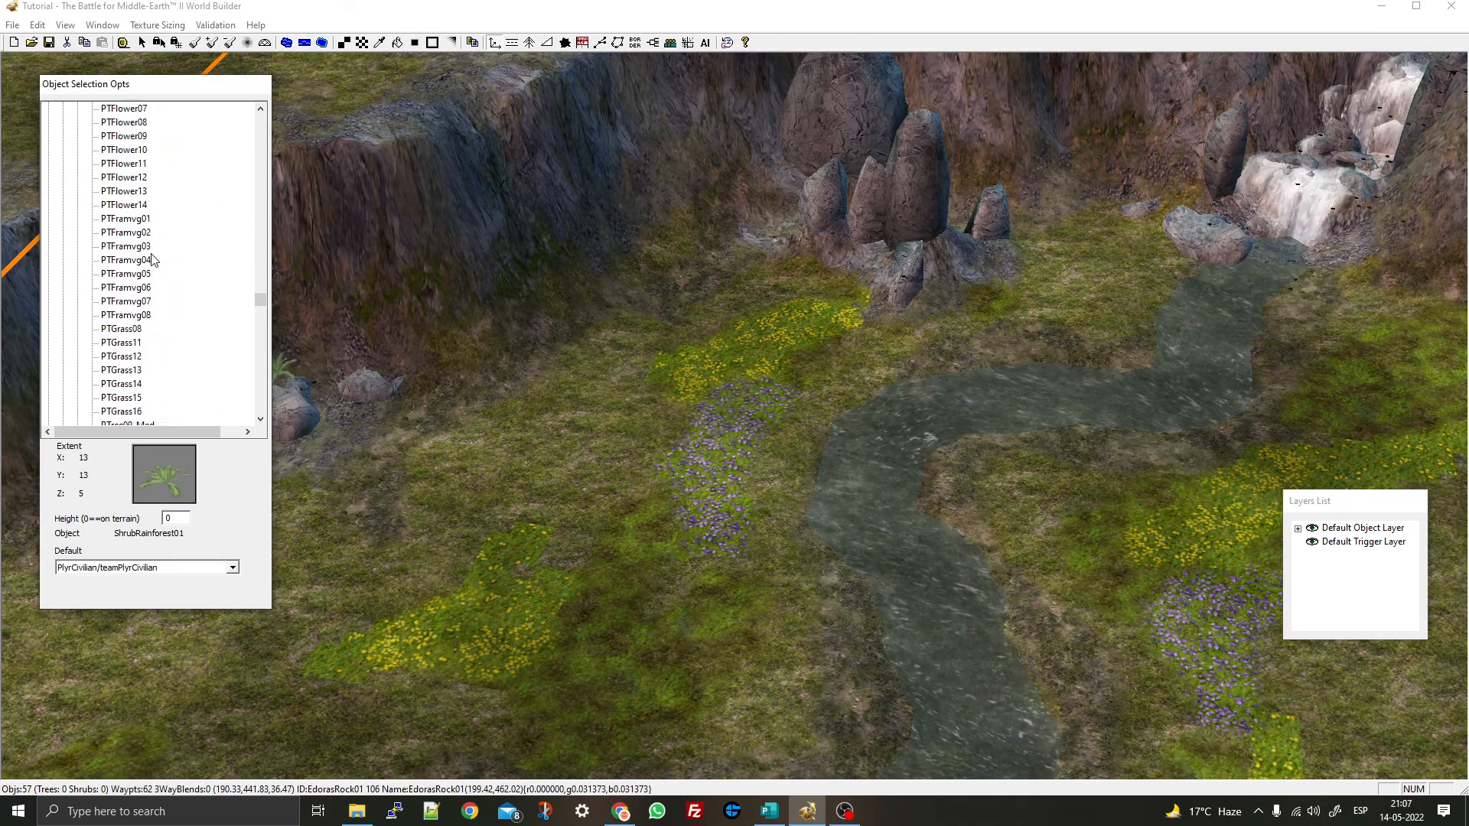
{"action": "scroll", "coordinate": [153, 260], "scroll_direction": "up", "scroll_amount": 6}
{"action": "left_click", "coordinate": [124, 329]}
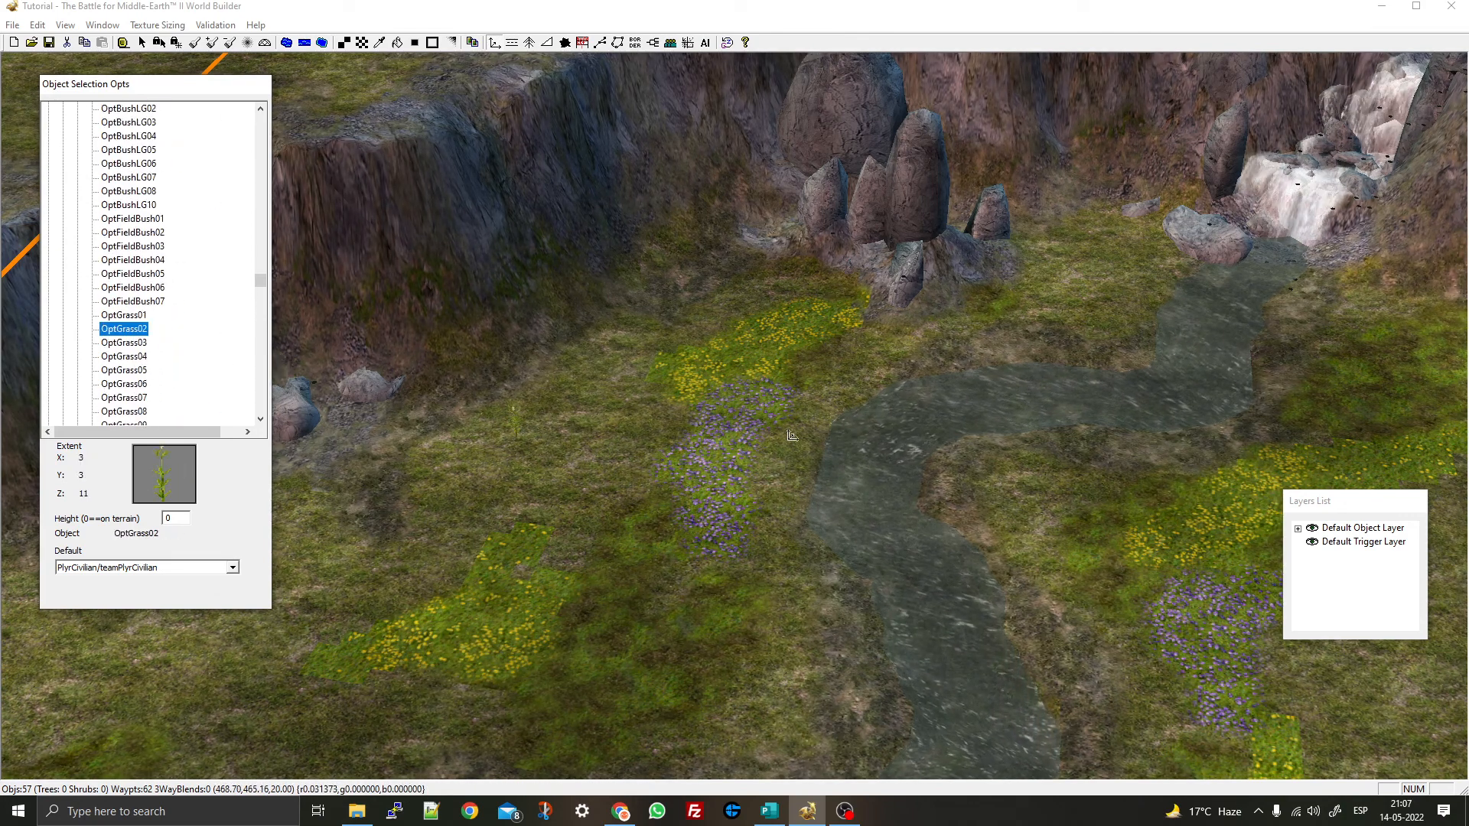
{"action": "key", "text": "Up"}
{"action": "key", "text": "Up"}
{"action": "key", "text": "Up"}
{"action": "key", "text": "Up"}
{"action": "key", "text": "Up"}
{"action": "key", "text": "Up"}
{"action": "key", "text": "Up"}
{"action": "key", "text": "Up"}
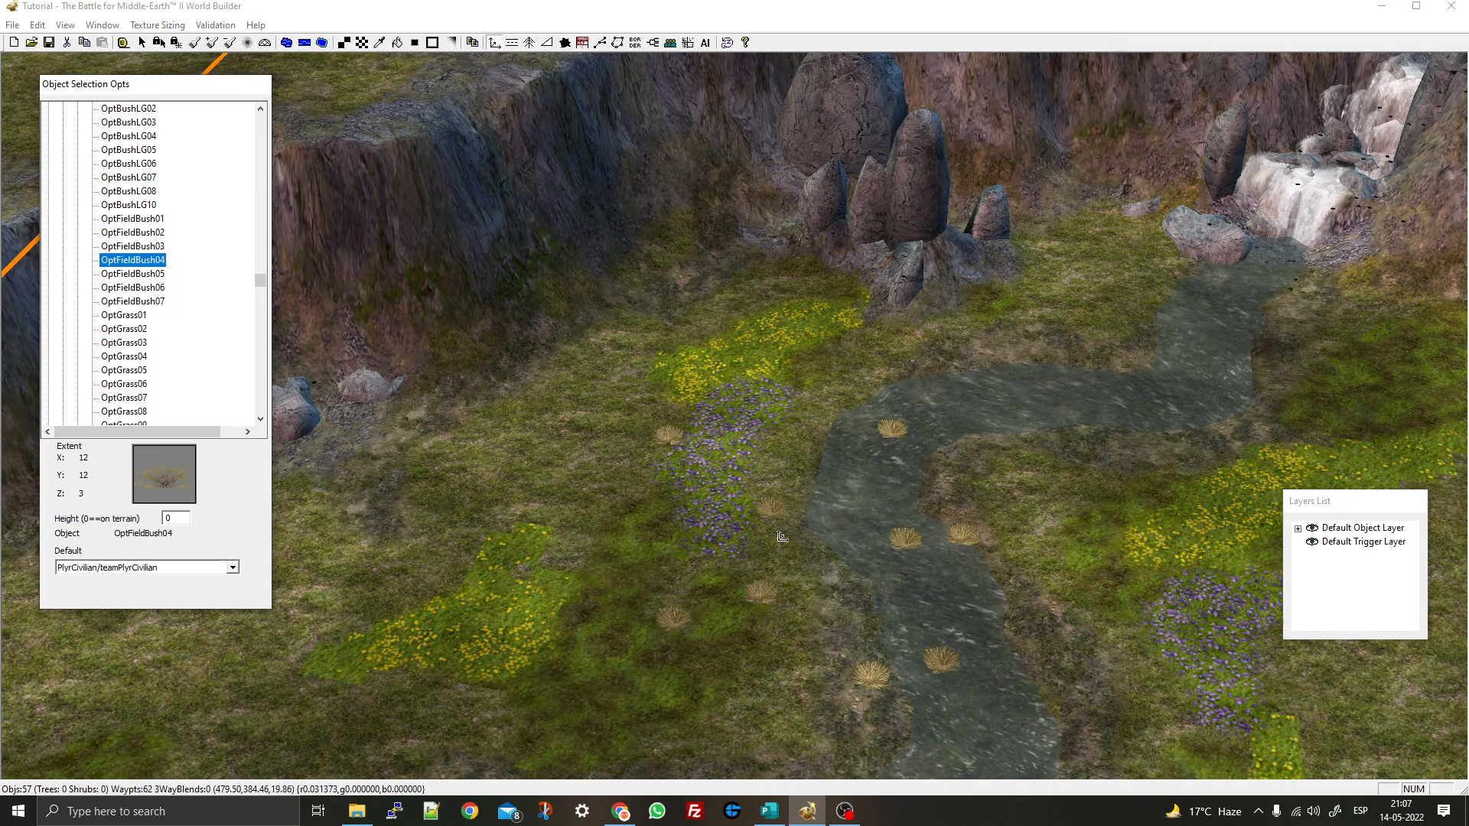
{"action": "key", "text": "Up"}
{"action": "key", "text": "Up"}
{"action": "key", "text": "Up"}
{"action": "key", "text": "Up"}
{"action": "key", "text": "Up"}
{"action": "key", "text": "Up"}
{"action": "key", "text": "Up"}
{"action": "key", "text": "Up"}
{"action": "key", "text": "Up"}
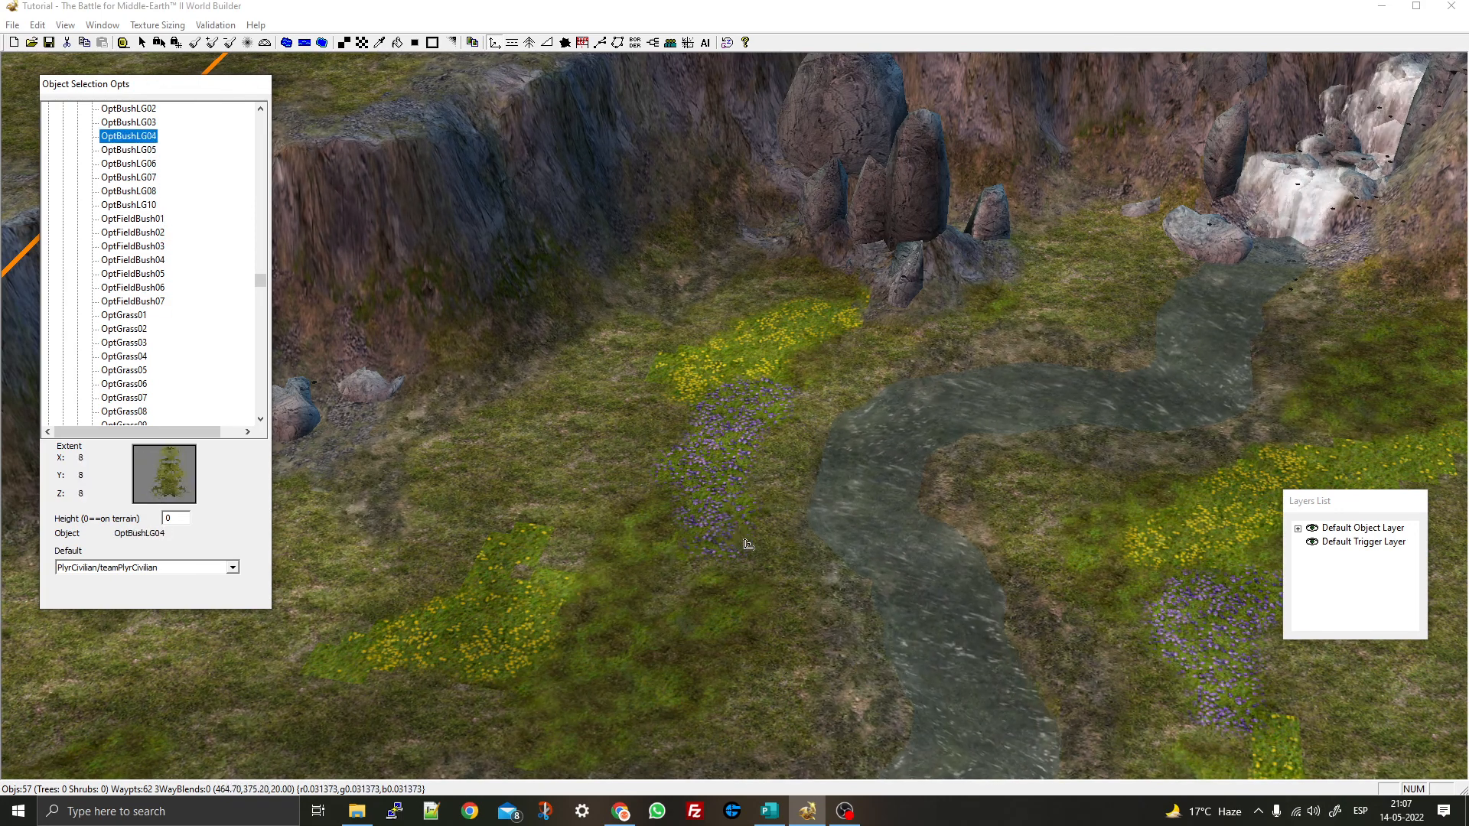
{"action": "key", "text": "Up"}
{"action": "key", "text": "Up"}
{"action": "key", "text": "Up"}
{"action": "key", "text": "Up"}
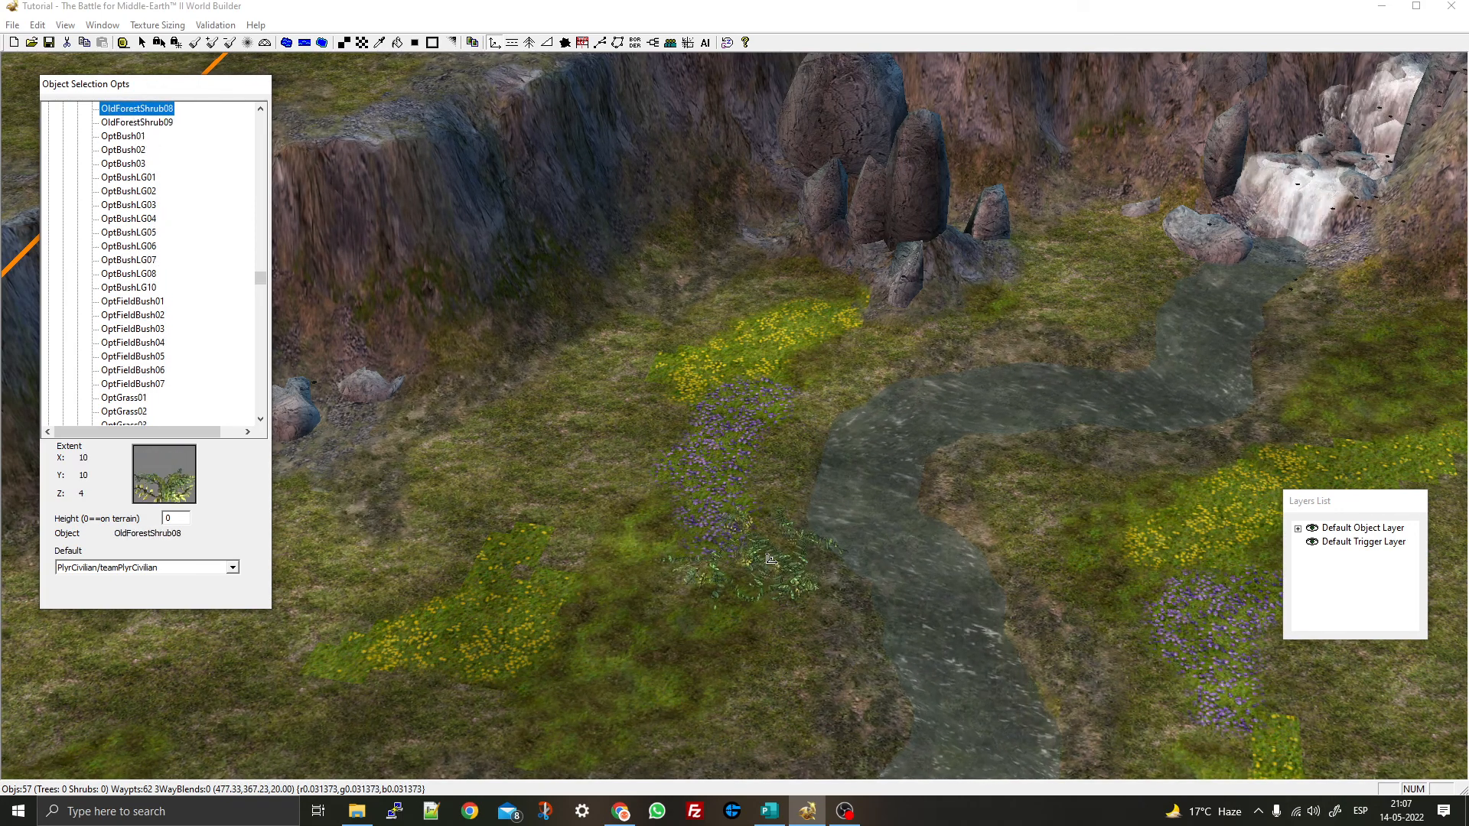
{"action": "key", "text": "Up"}
{"action": "key", "text": "Down"}
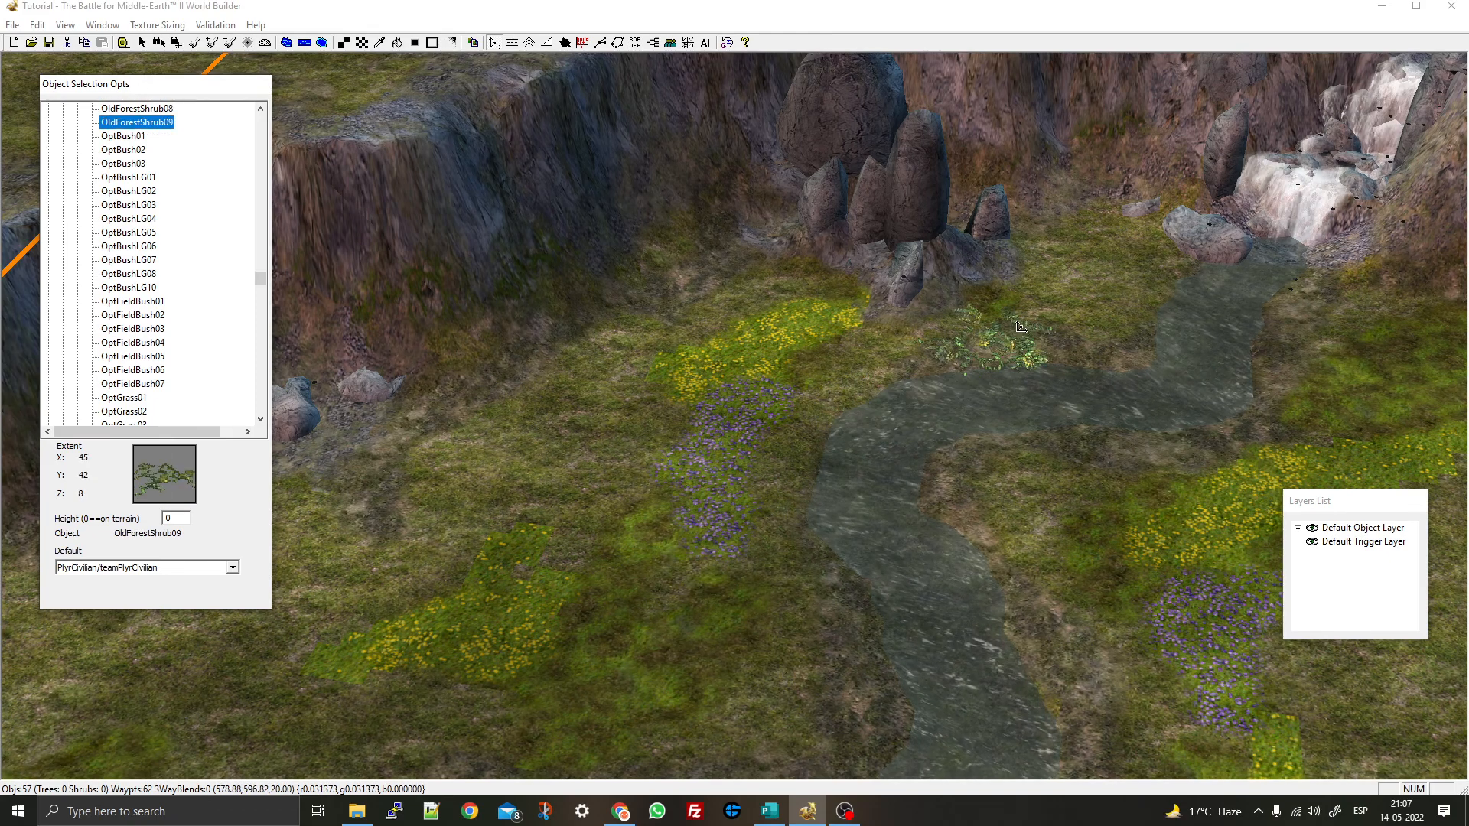
Place an OldForestShrub09 on the river bank at the foot of the waterfall and shift it closer to the water
{"action": "right_click_drag", "start_coordinate": [1021, 327], "coordinate": [875, 492]}
{"action": "scroll", "coordinate": [877, 494], "scroll_direction": "up", "scroll_amount": 3}
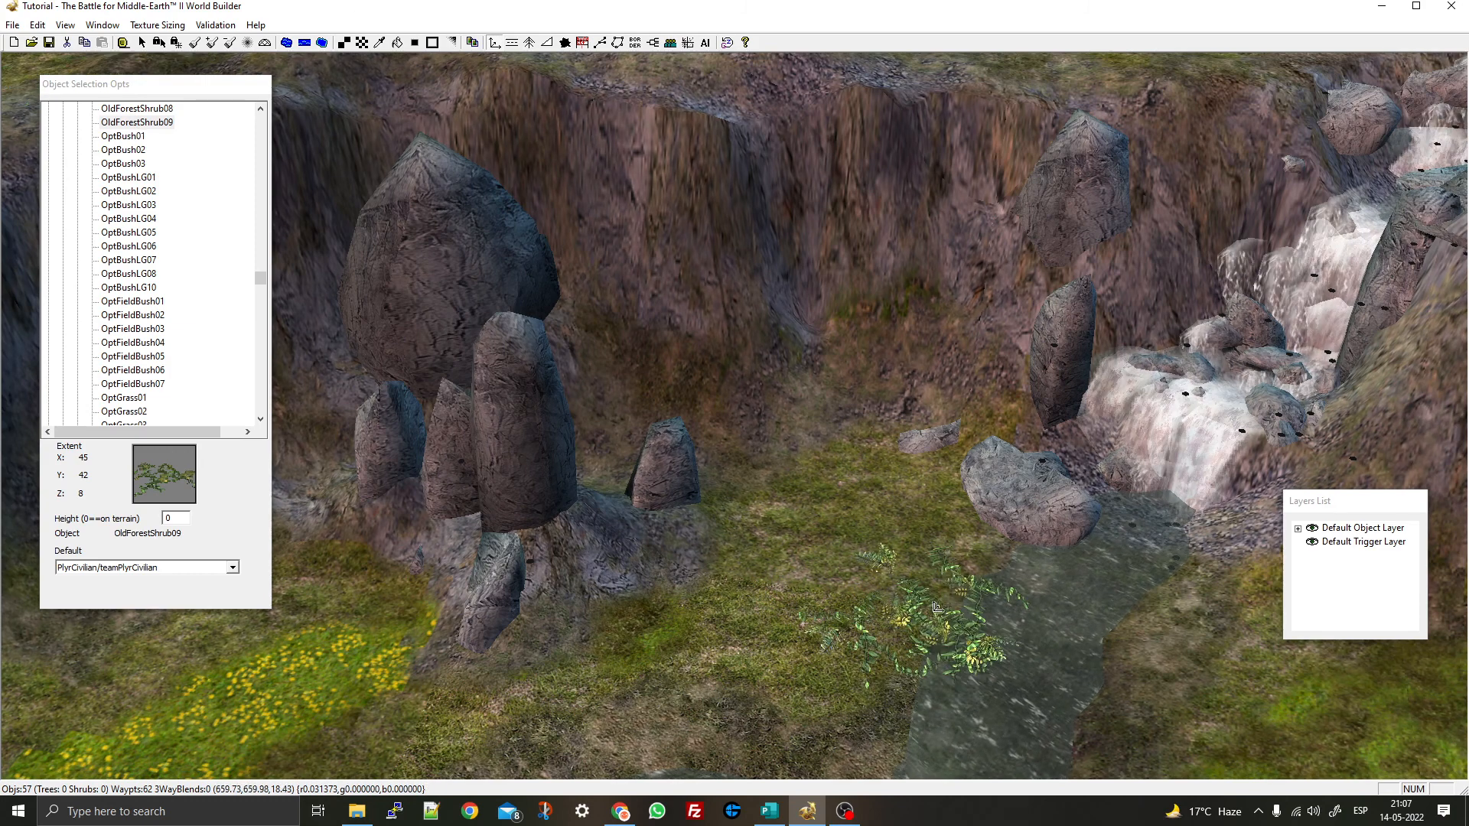
{"action": "right_click_drag", "start_coordinate": [1075, 631], "coordinate": [927, 450]}
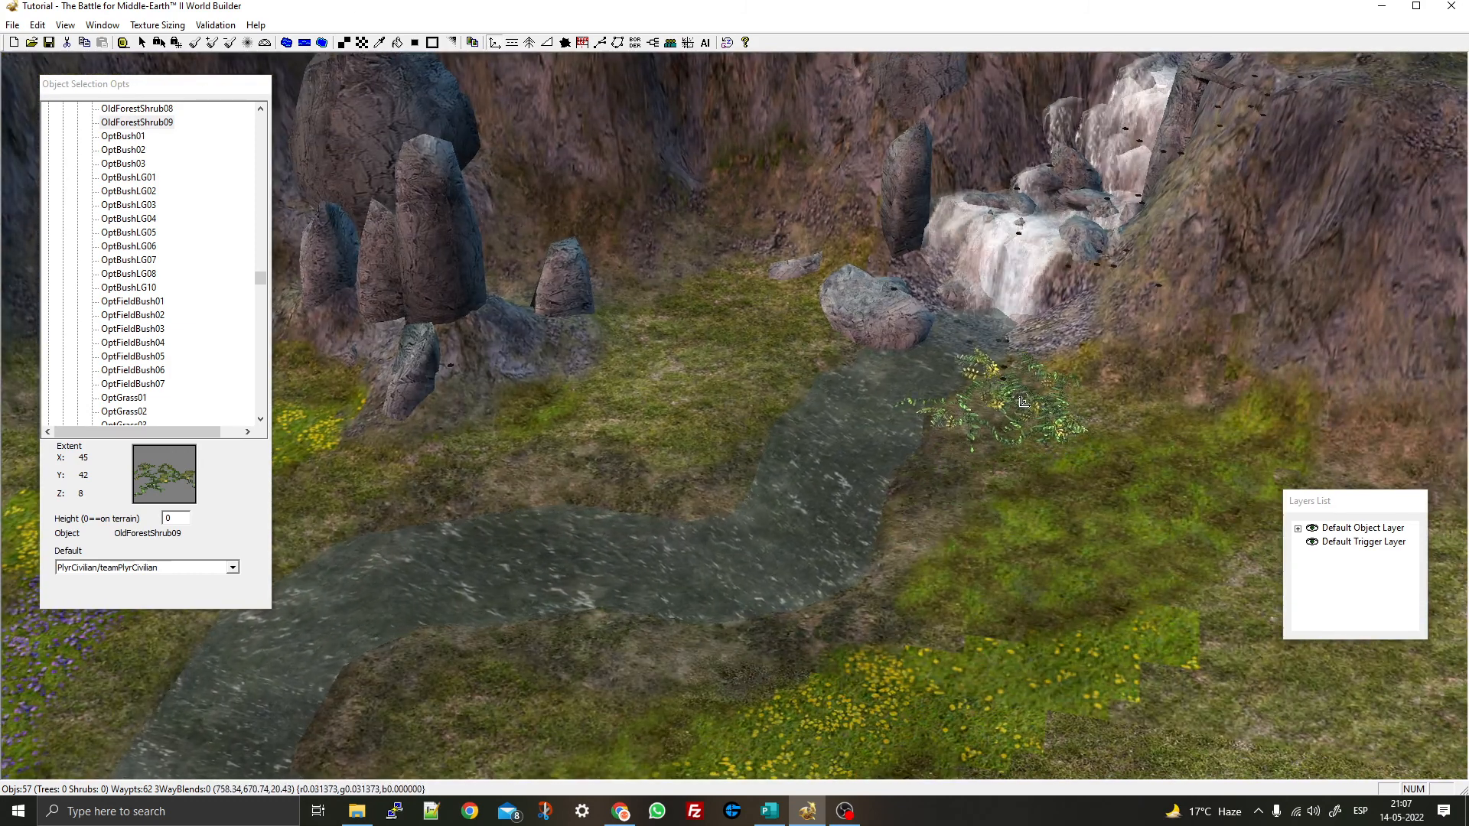
{"action": "left_click_drag", "start_coordinate": [1005, 486], "coordinate": [1107, 421]}
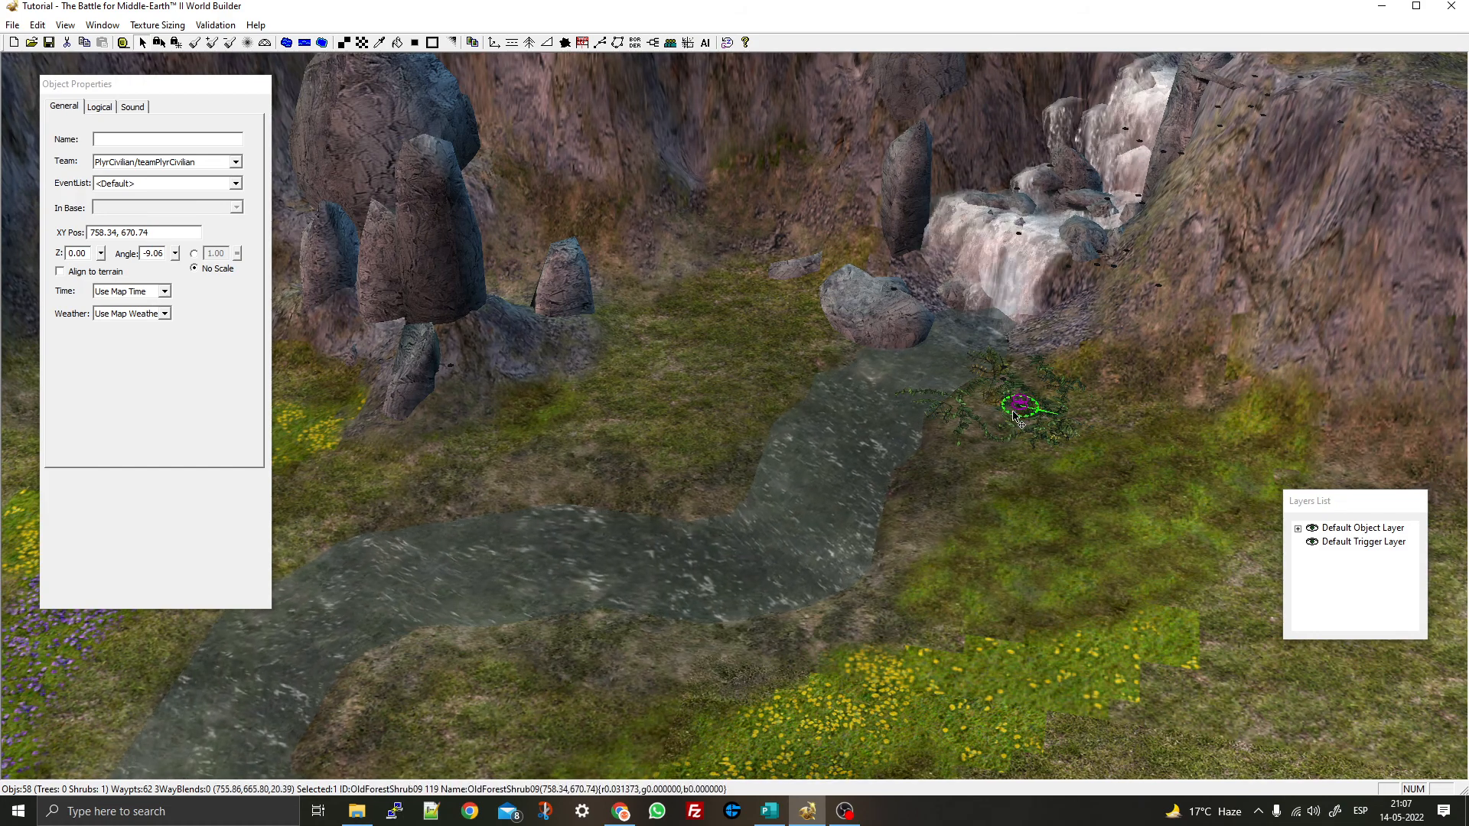
{"action": "left_click_drag", "start_coordinate": [1020, 406], "coordinate": [989, 413]}
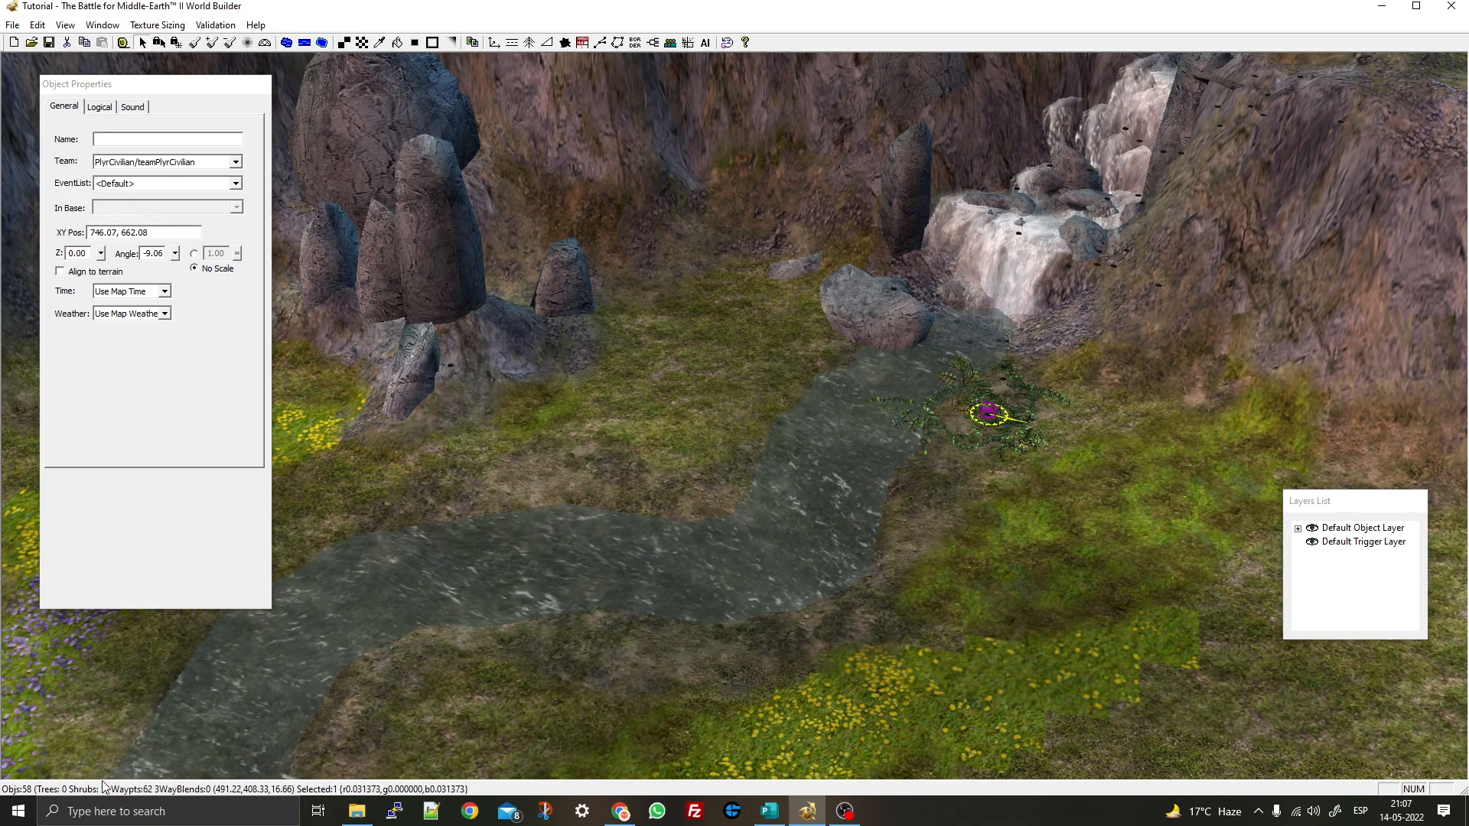
Inspect the new shrub from other angles and survey the map from the lower river to the snowy hill
{"action": "scroll", "coordinate": [626, 351], "scroll_direction": "down", "scroll_amount": 5}
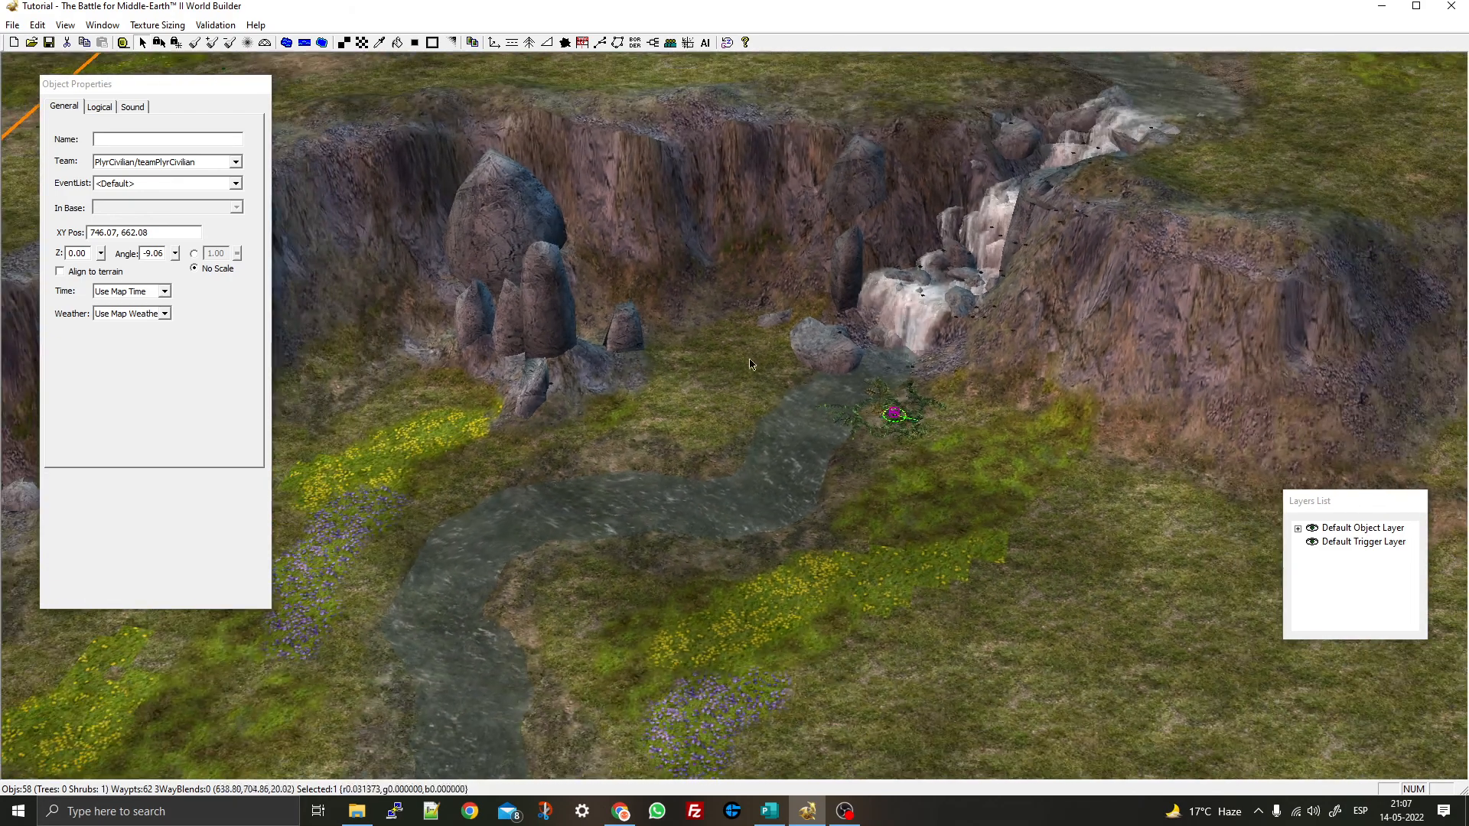
{"action": "middle_click_drag", "start_coordinate": [800, 422], "coordinate": [700, 421]}
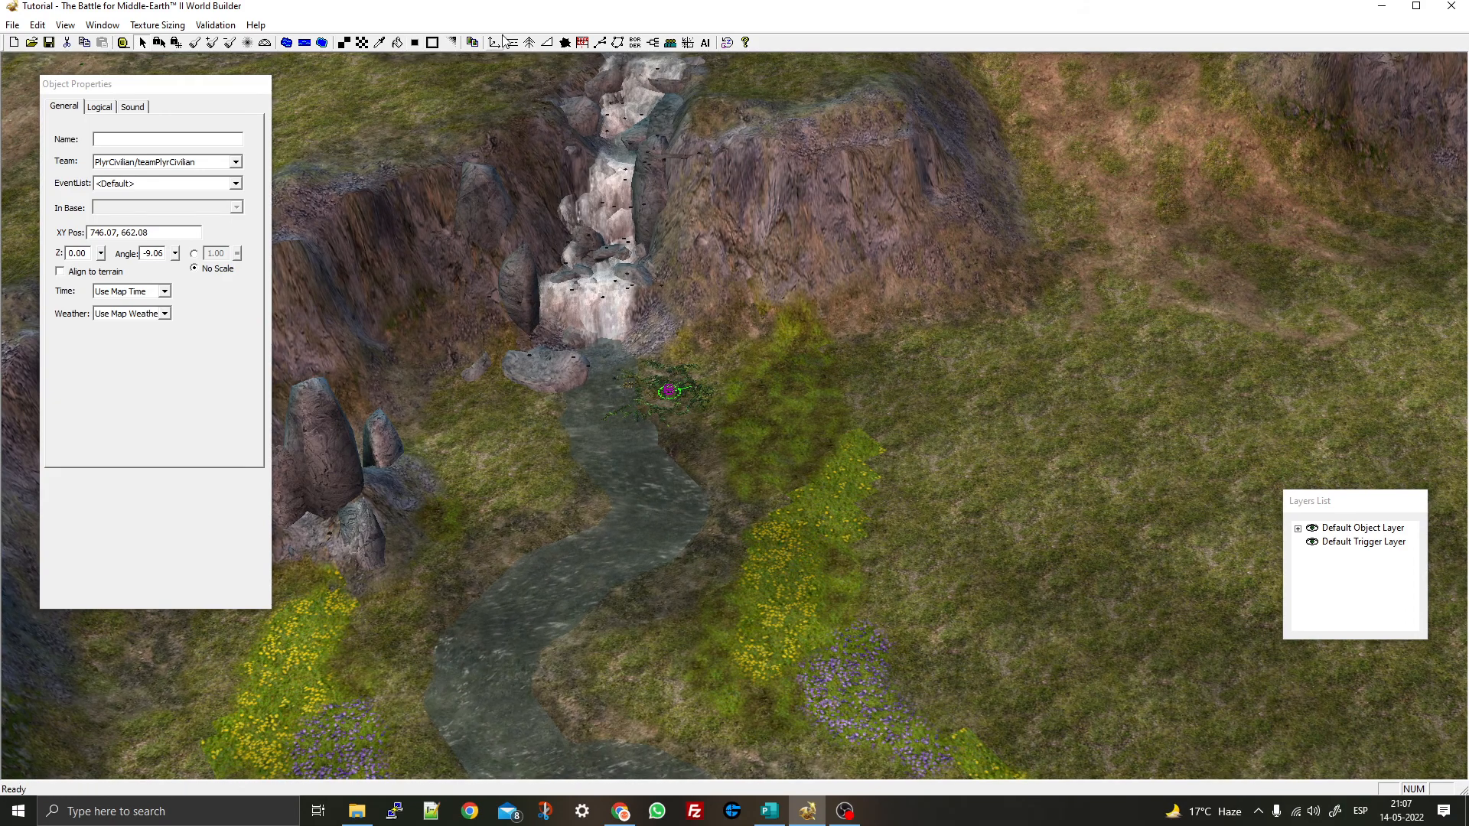
{"action": "scroll", "coordinate": [594, 249], "scroll_direction": "down", "scroll_amount": 2}
{"action": "scroll", "coordinate": [593, 249], "scroll_direction": "down", "scroll_amount": 4}
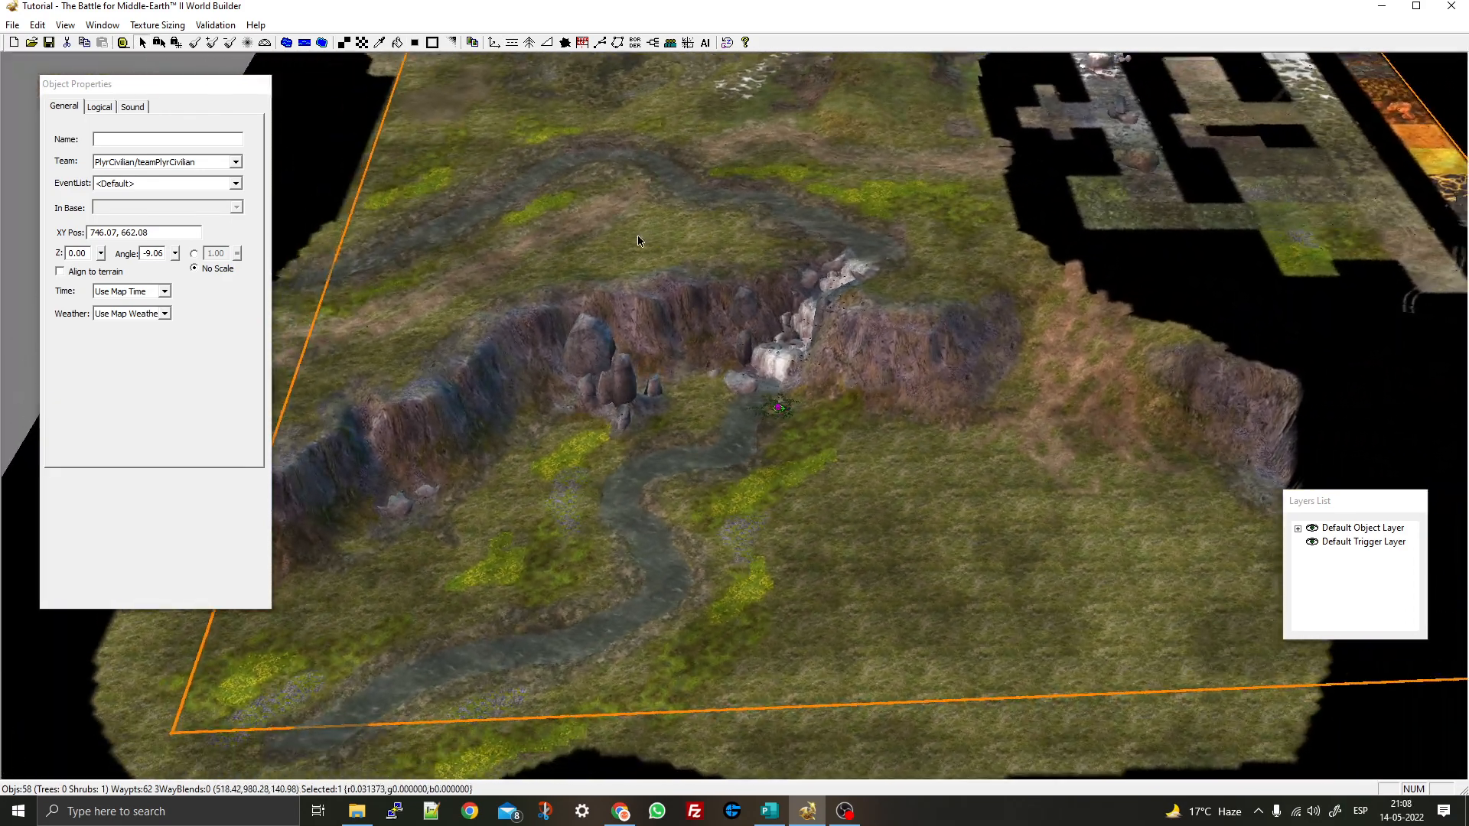
{"action": "right_click_drag", "start_coordinate": [689, 138], "coordinate": [700, 379]}
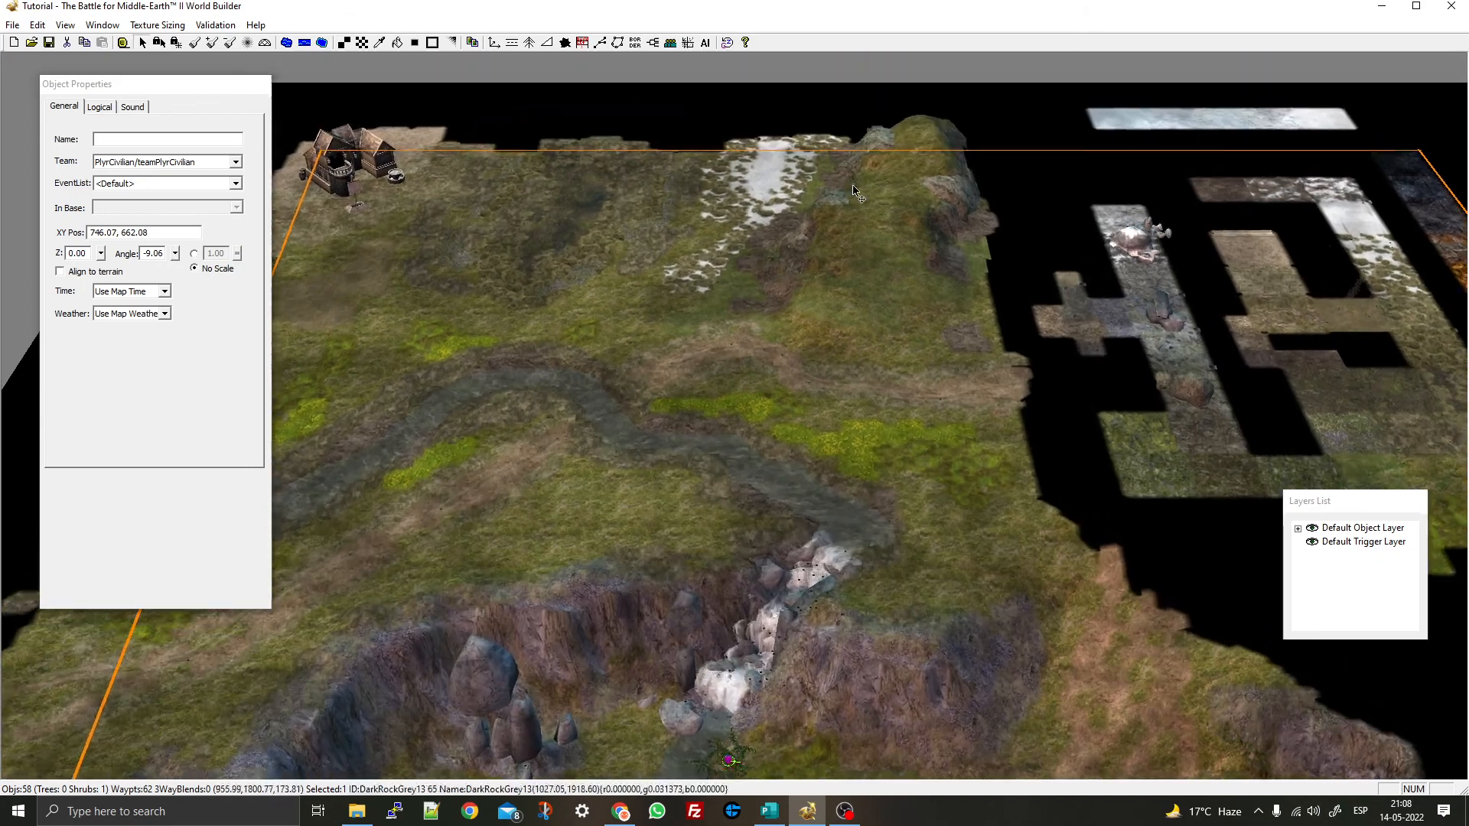
{"action": "right_click_drag", "start_coordinate": [922, 294], "coordinate": [934, 112]}
{"action": "scroll", "coordinate": [841, 309], "scroll_direction": "down", "scroll_amount": 2}
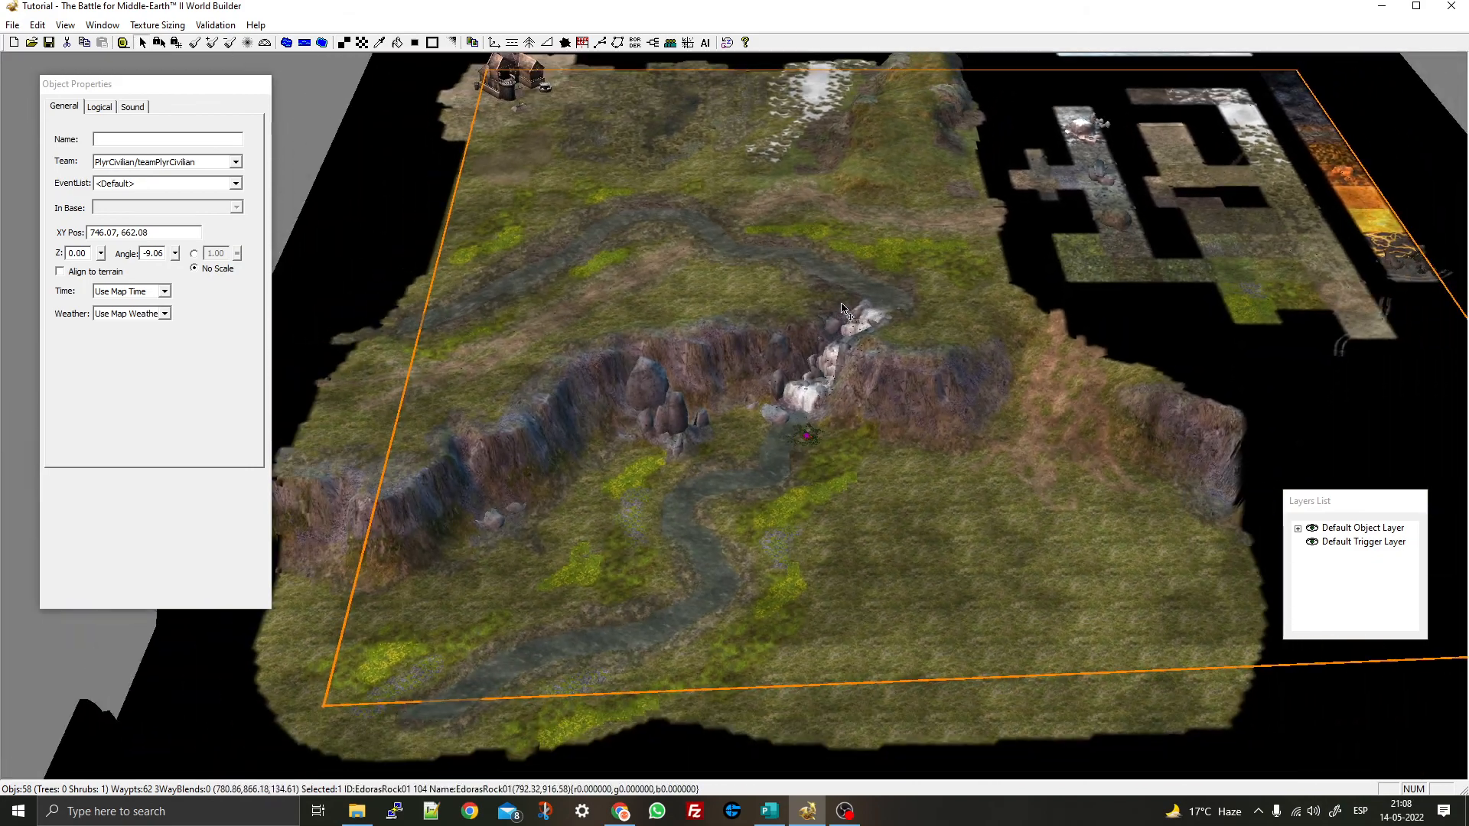
Move the shrub beside the waterfall closer to the cliff, to about 755.13, 678.32
{"action": "scroll", "coordinate": [817, 417], "scroll_direction": "up", "scroll_amount": 5}
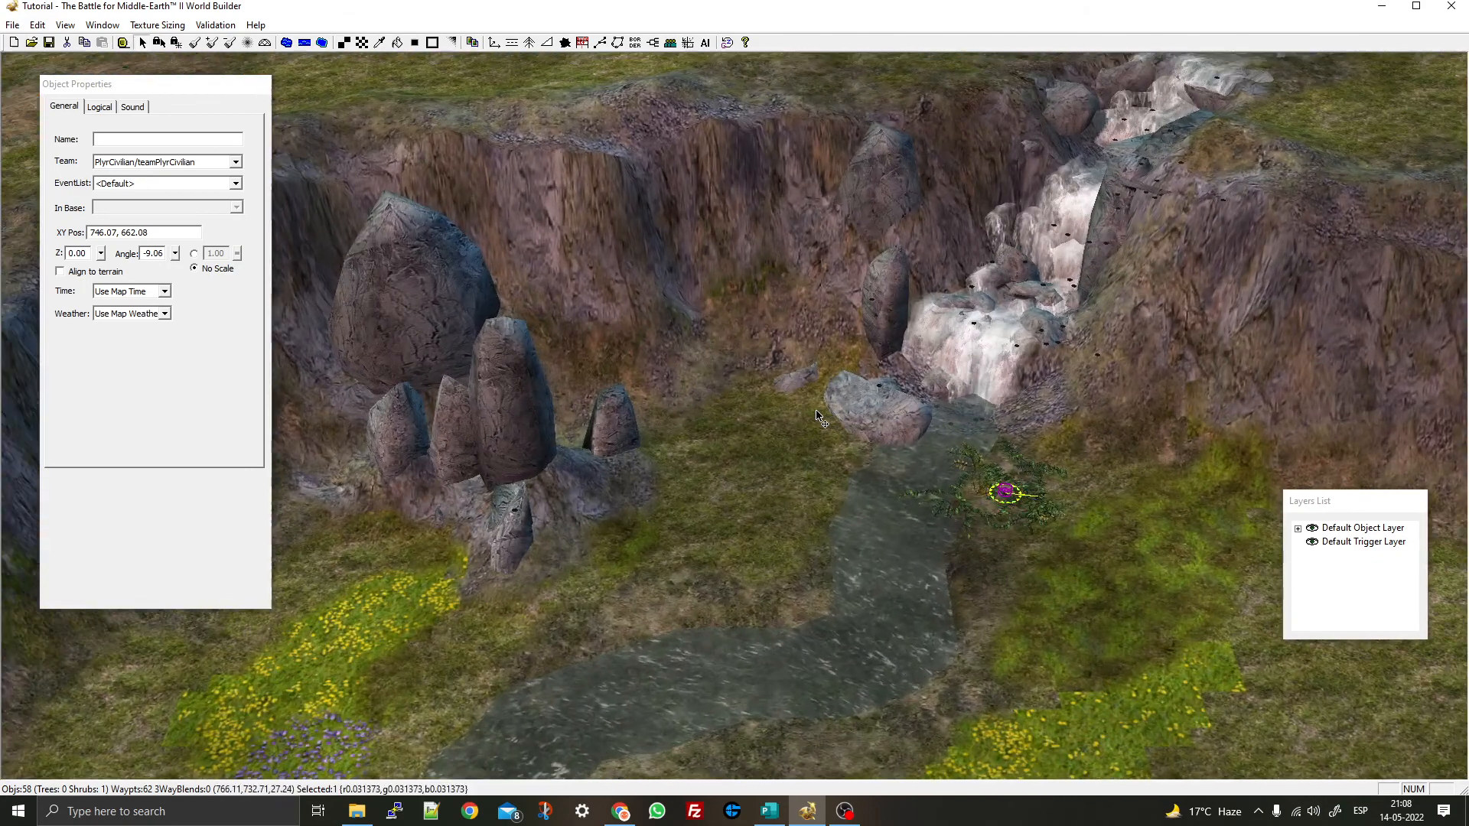
{"action": "scroll", "coordinate": [818, 417], "scroll_direction": "up", "scroll_amount": 2}
{"action": "right_click_drag", "start_coordinate": [1154, 520], "coordinate": [839, 525]}
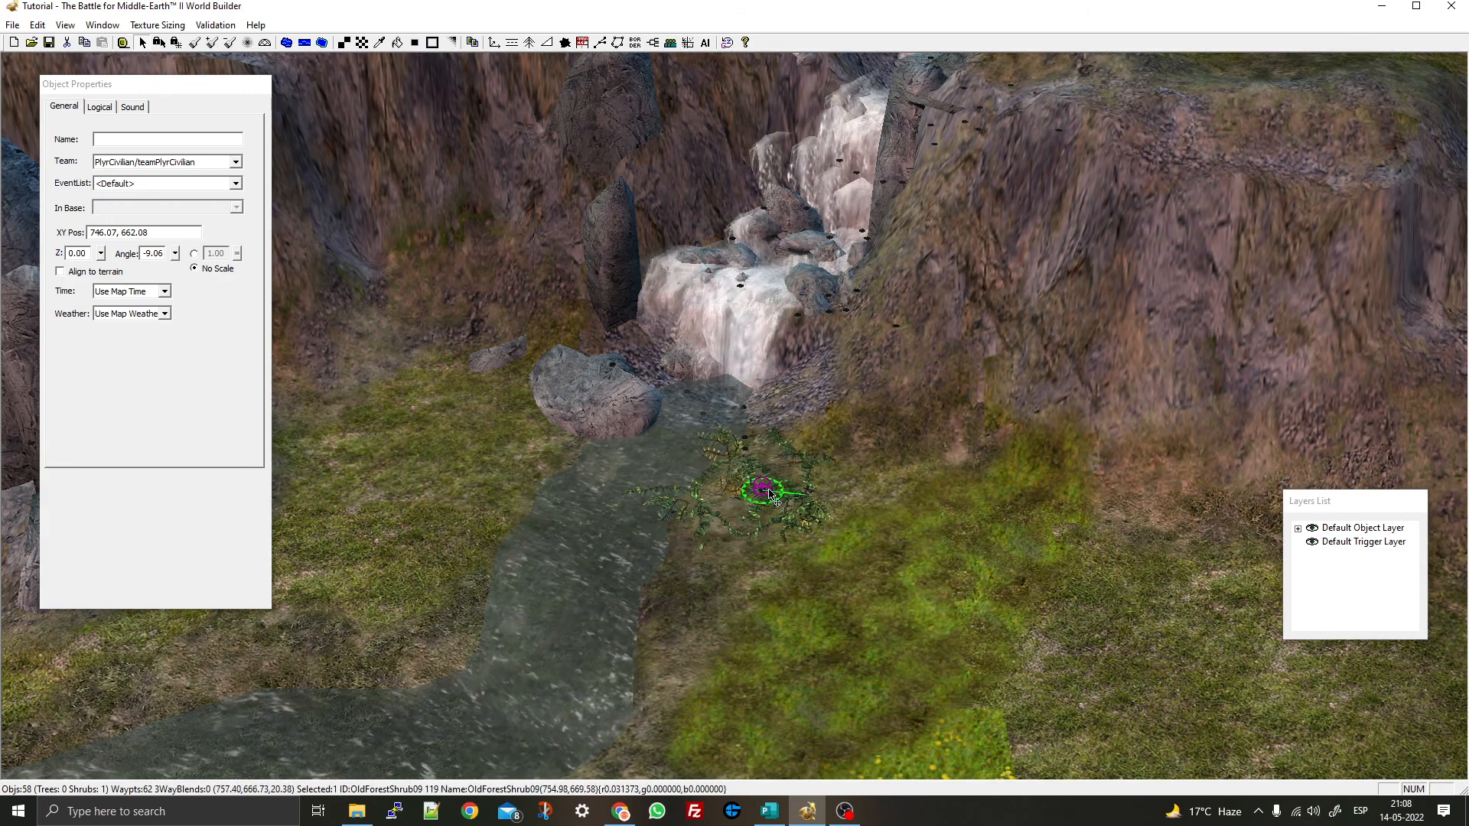
{"action": "left_click", "coordinate": [770, 483]}
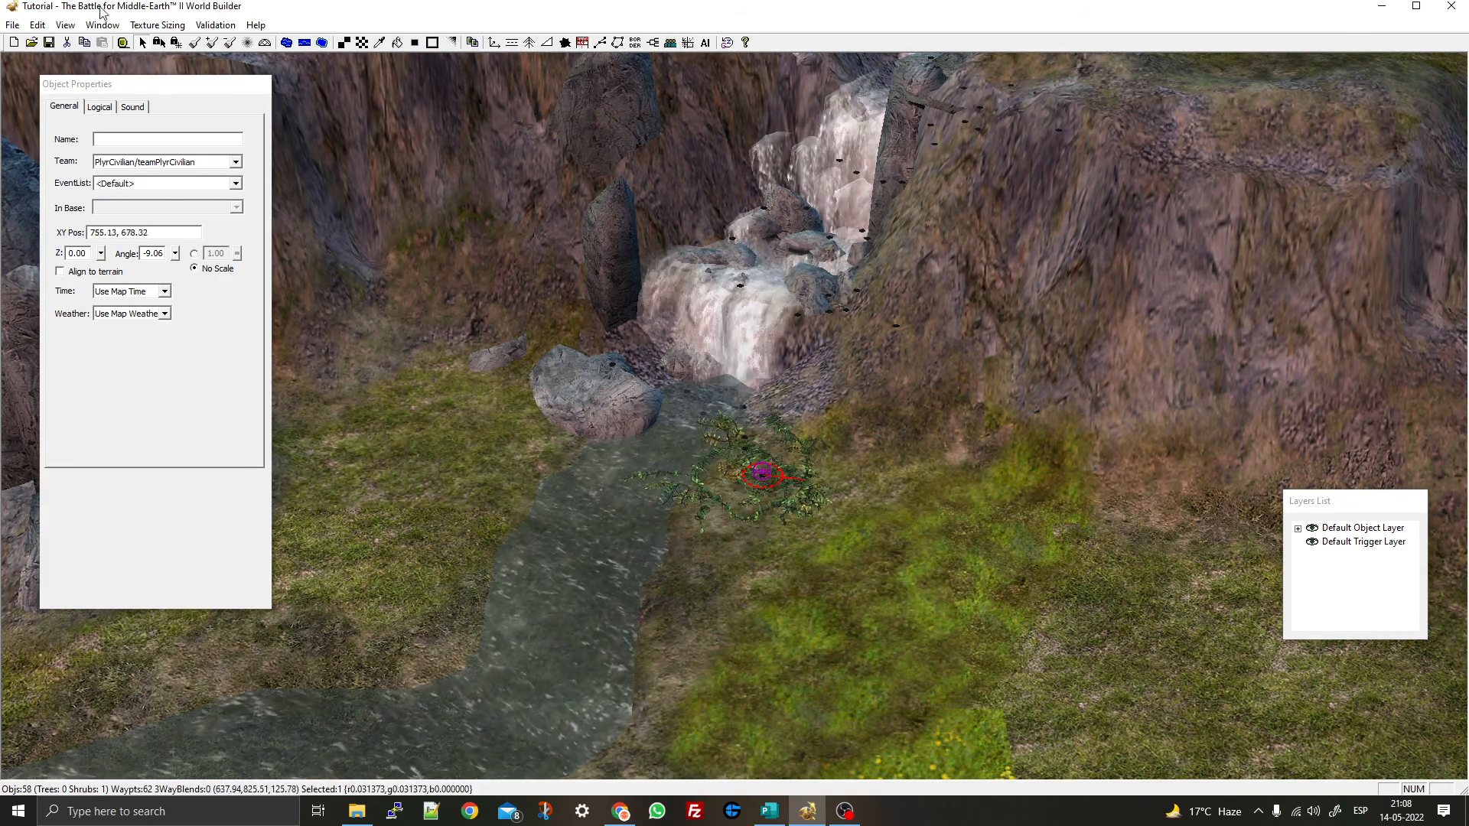
Try to place an OldForestShrub08 where the waterfall meets the river
{"action": "left_click", "coordinate": [494, 42]}
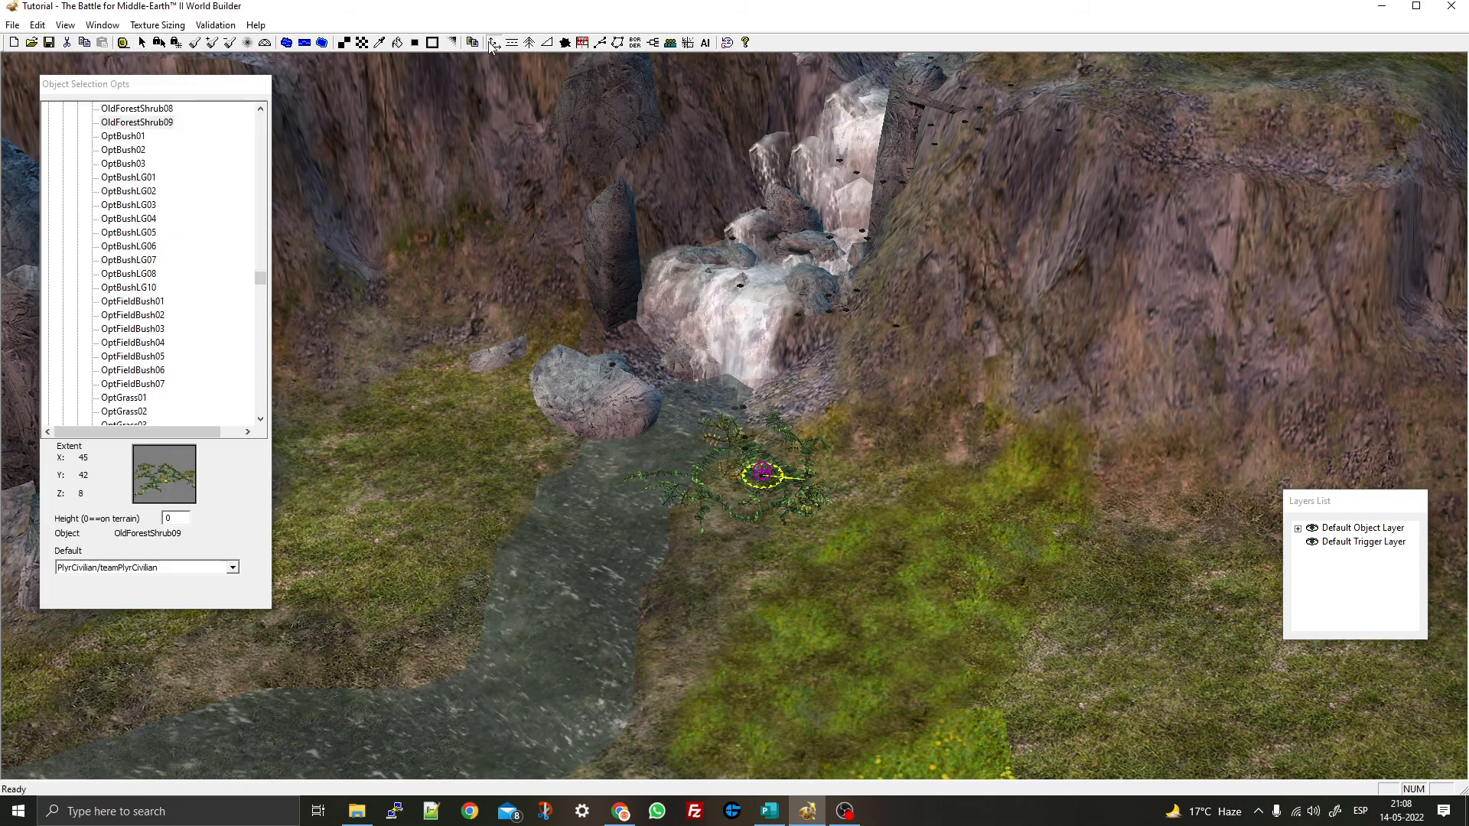
{"action": "left_click", "coordinate": [139, 123]}
{"action": "left_click", "coordinate": [140, 110]}
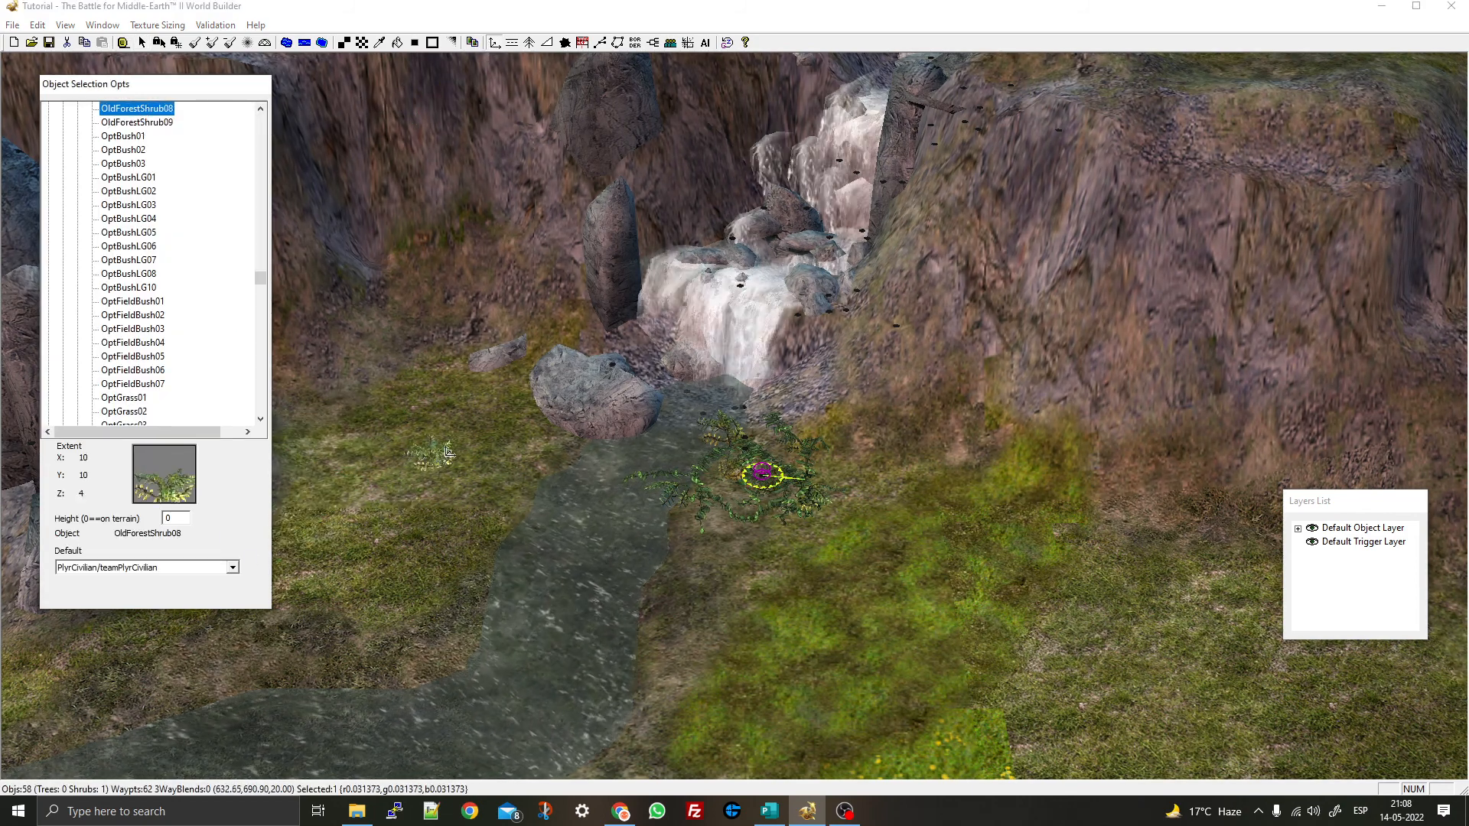
{"action": "right_click", "coordinate": [691, 395]}
{"action": "left_click", "coordinate": [691, 396]}
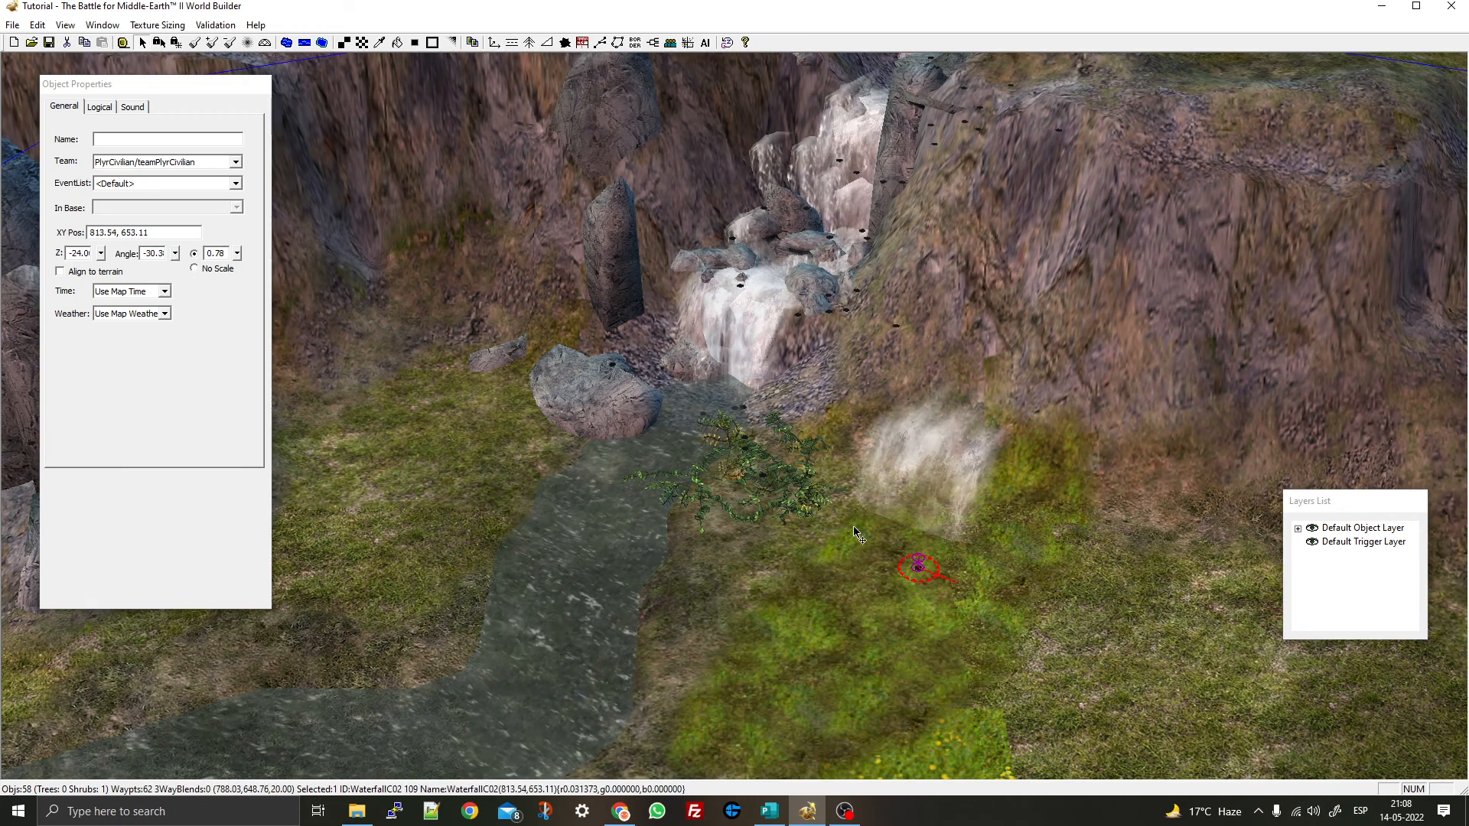
Reposition the OldForestShrub09 on the bank below the waterfall to about 764.79, 670.05
{"action": "mouse_move", "coordinate": [774, 480]}
{"action": "left_mouse_down"}
{"action": "mouse_move", "coordinate": [823, 513]}
{"action": "mouse_move", "coordinate": [770, 483]}
{"action": "left_mouse_up"}
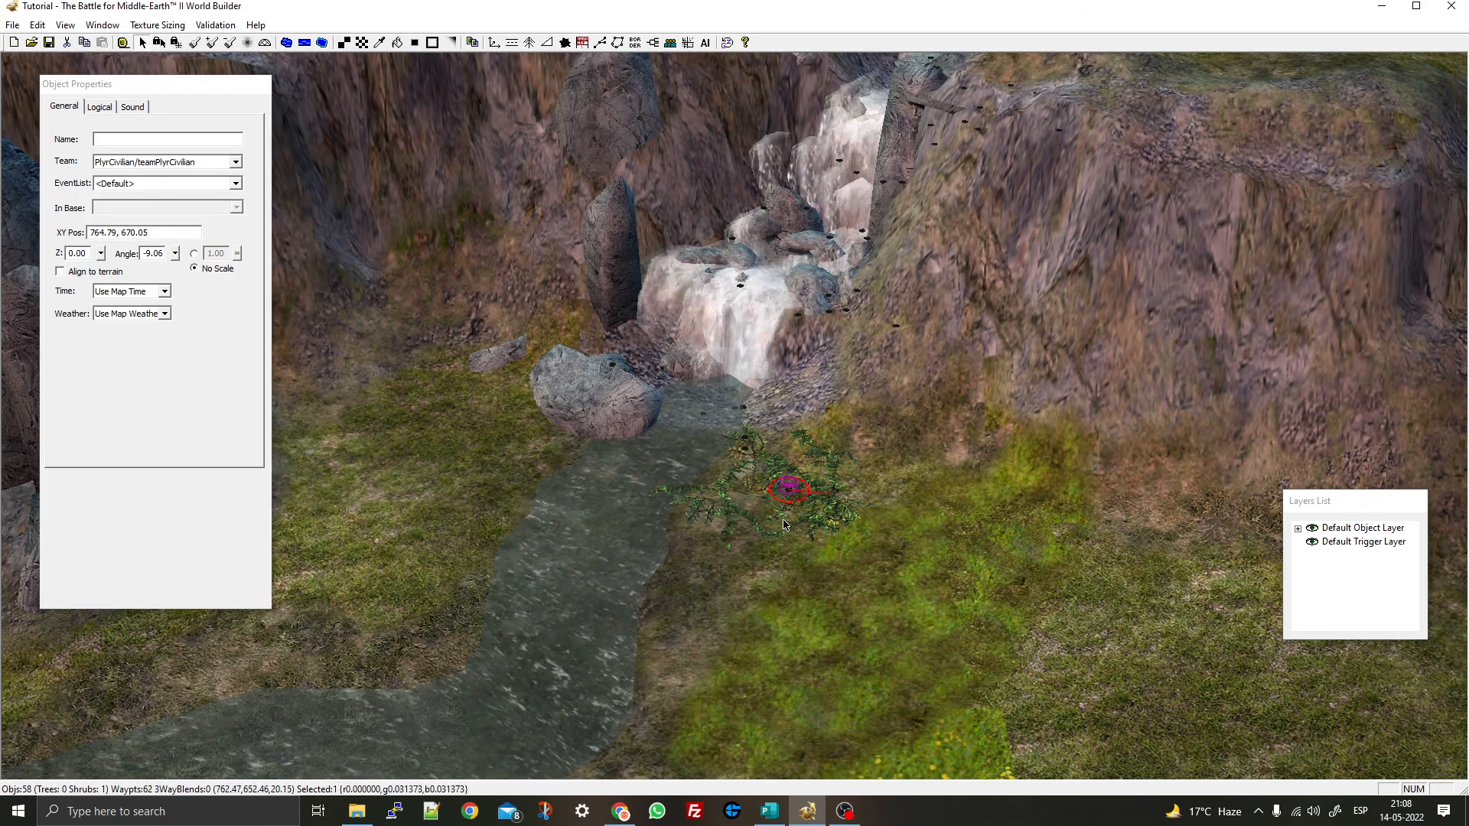
{"action": "scroll", "coordinate": [818, 498], "scroll_direction": "up", "scroll_amount": 5}
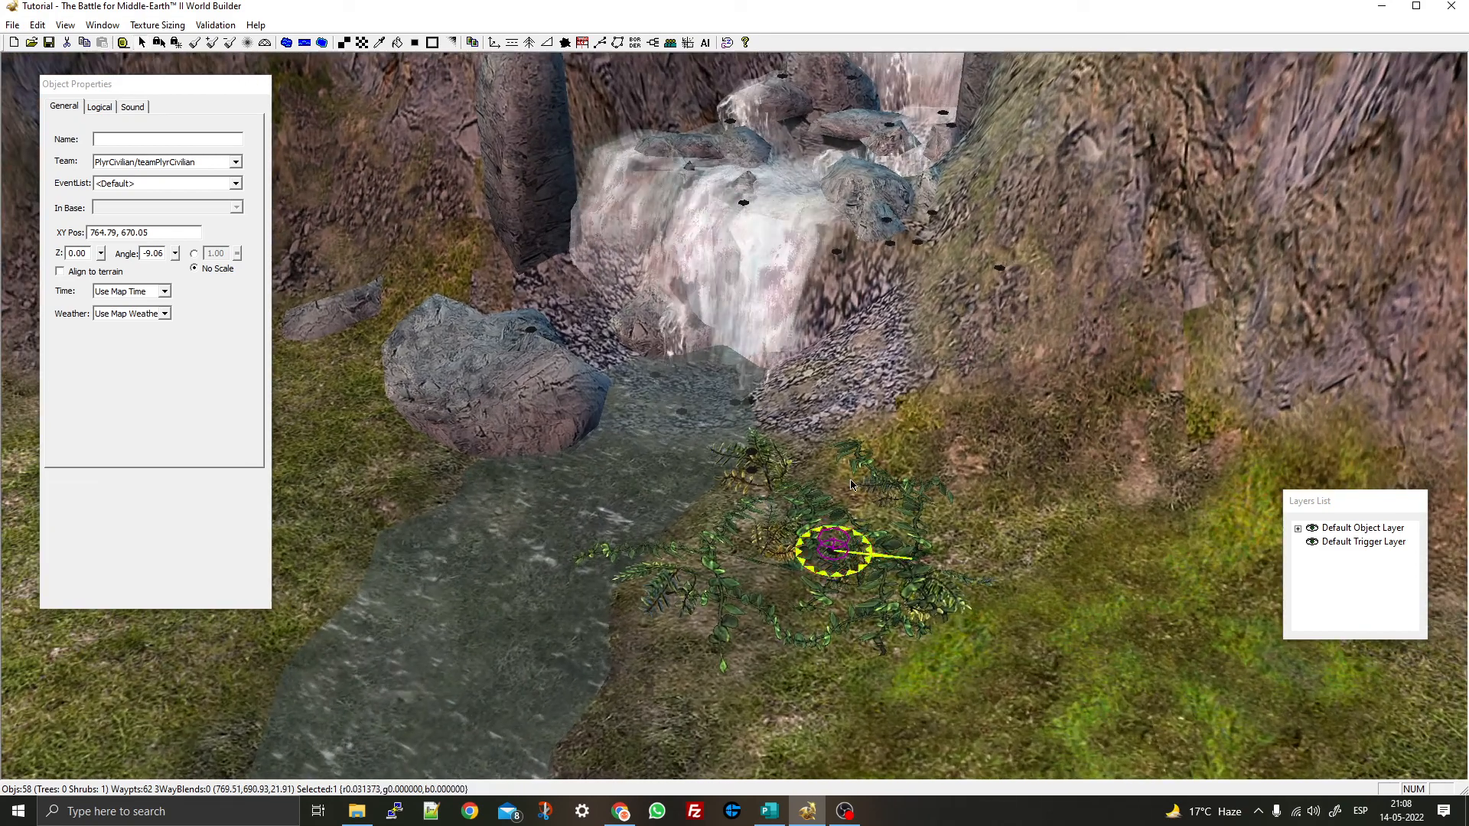
Place one OldForestShrub01 among the rocks at the top of the waterfall and another on the boulder at its foot, at 703.06, 741.47
{"action": "middle_click_drag", "start_coordinate": [845, 491], "coordinate": [804, 538]}
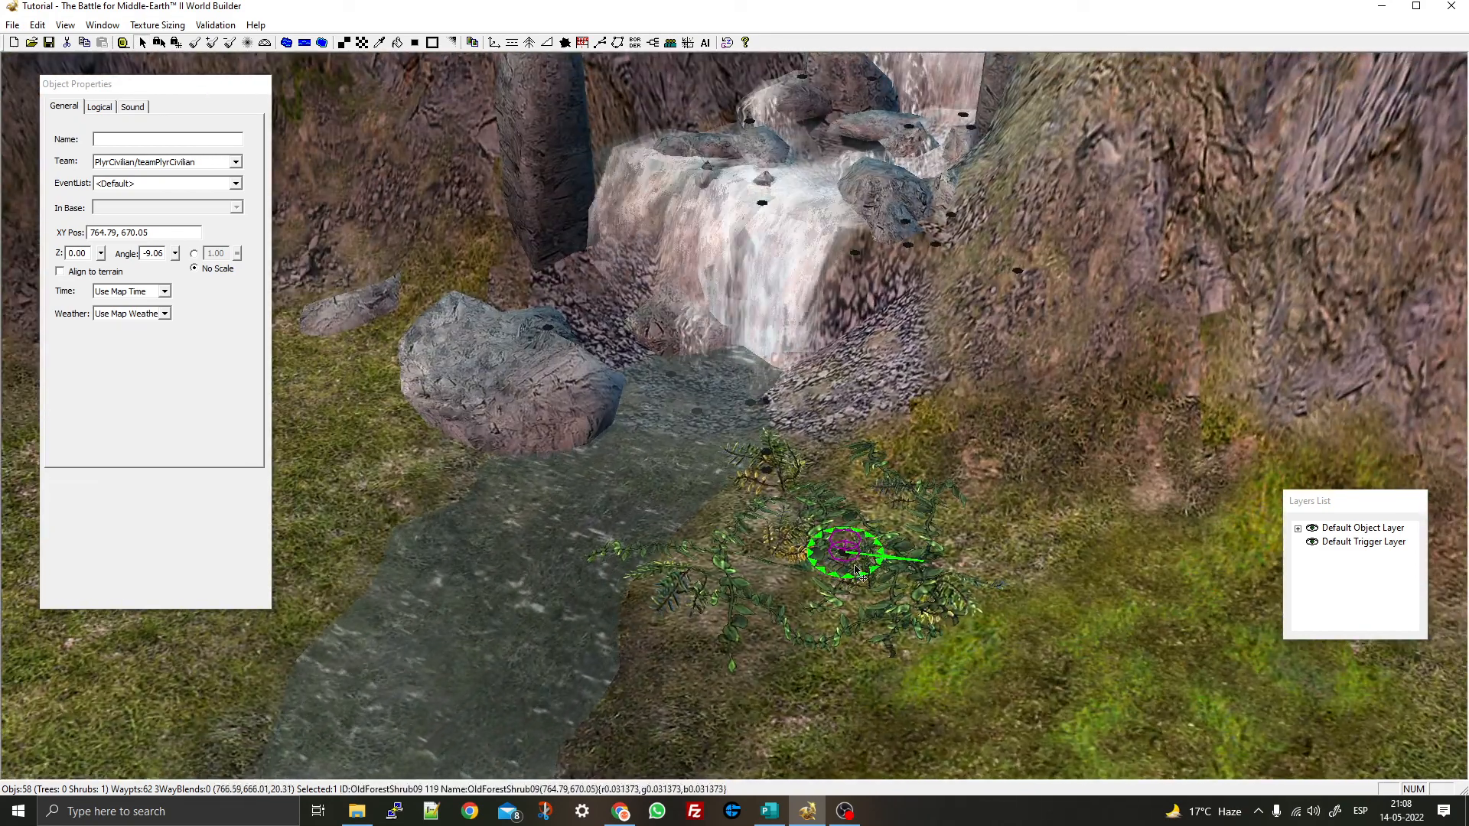
{"action": "middle_click_drag", "start_coordinate": [834, 555], "coordinate": [843, 495]}
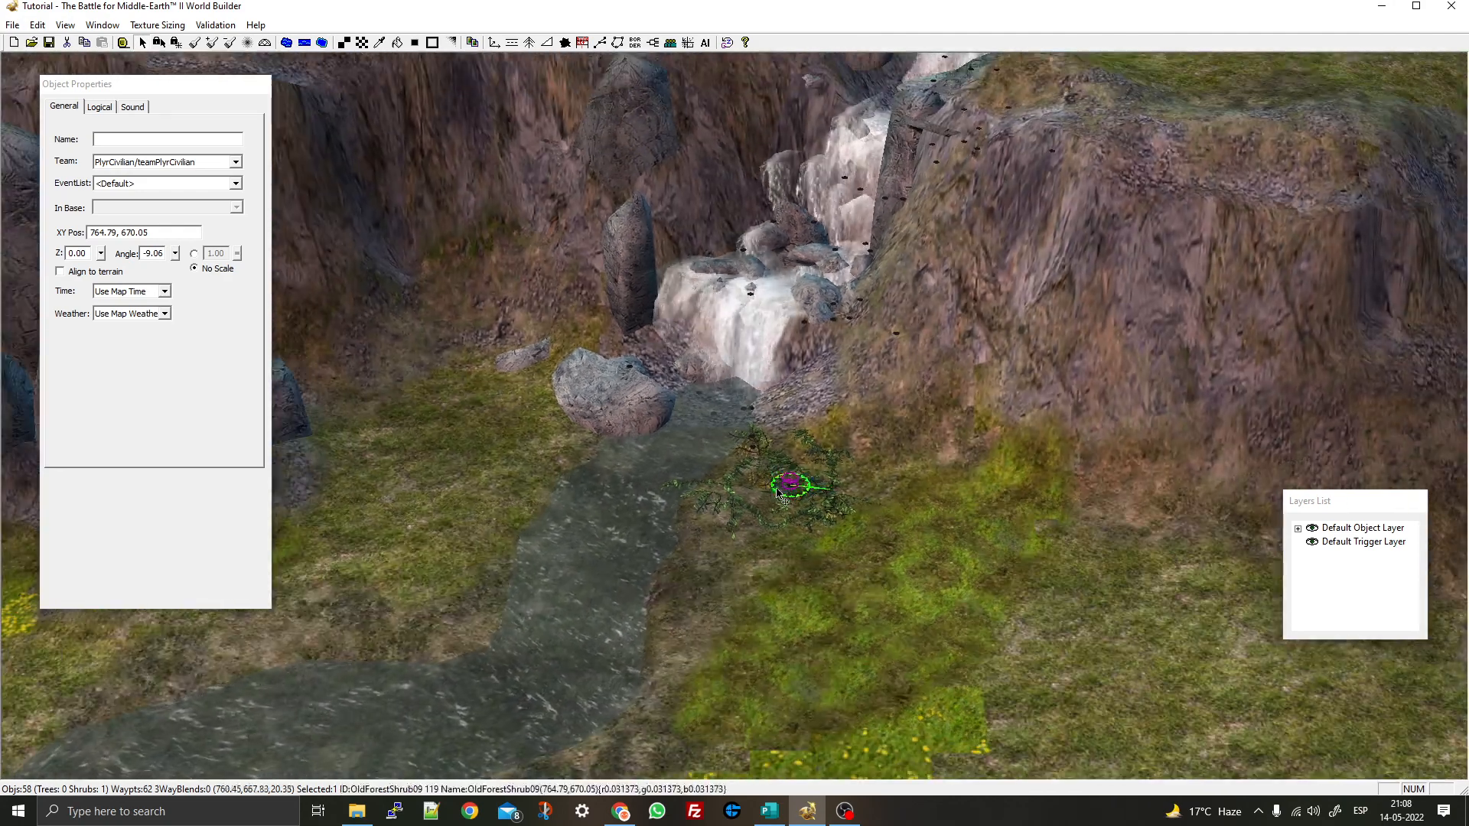
{"action": "left_click", "coordinate": [495, 42]}
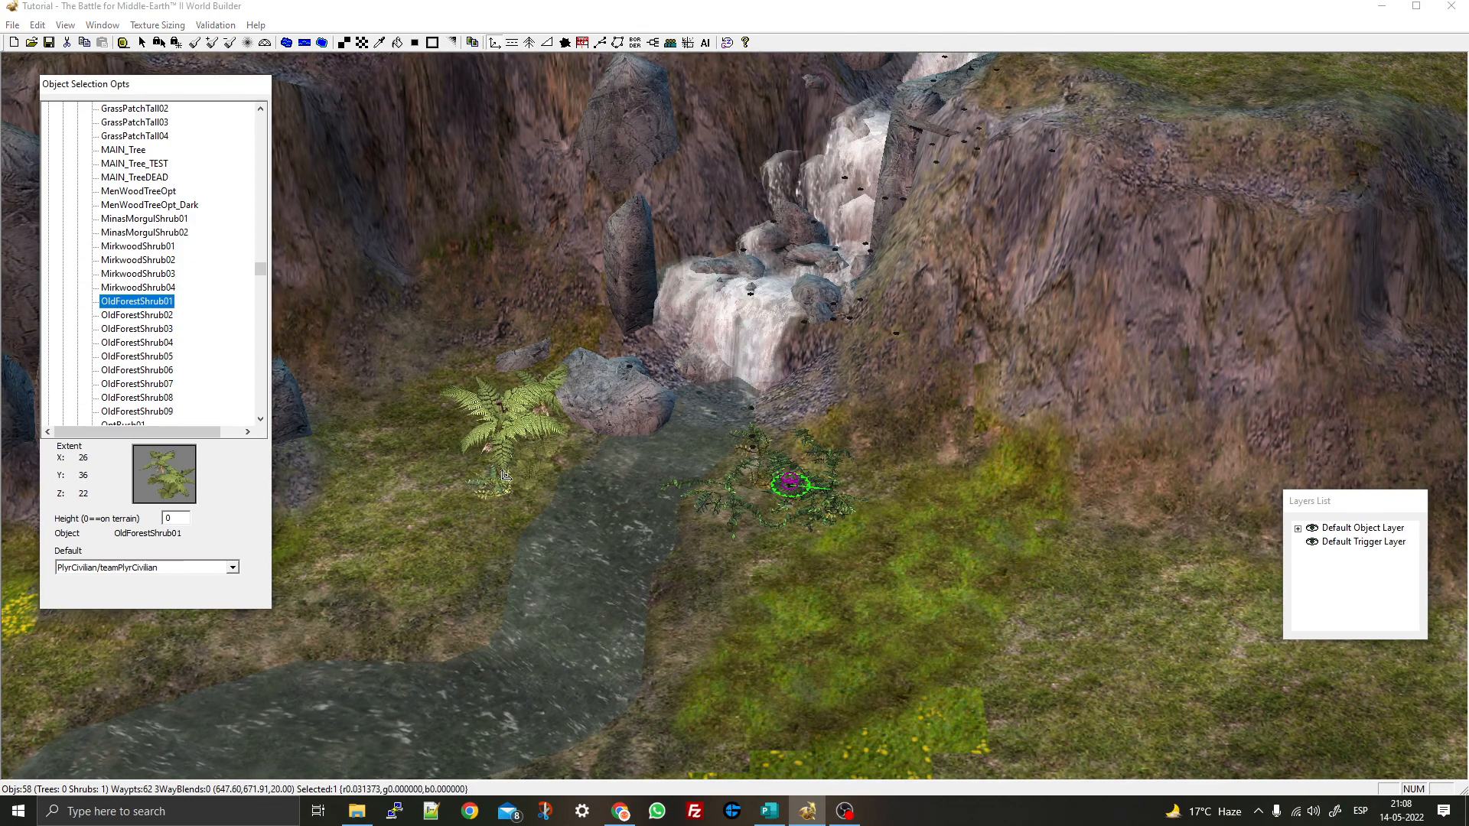
{"action": "left_click", "coordinate": [666, 391]}
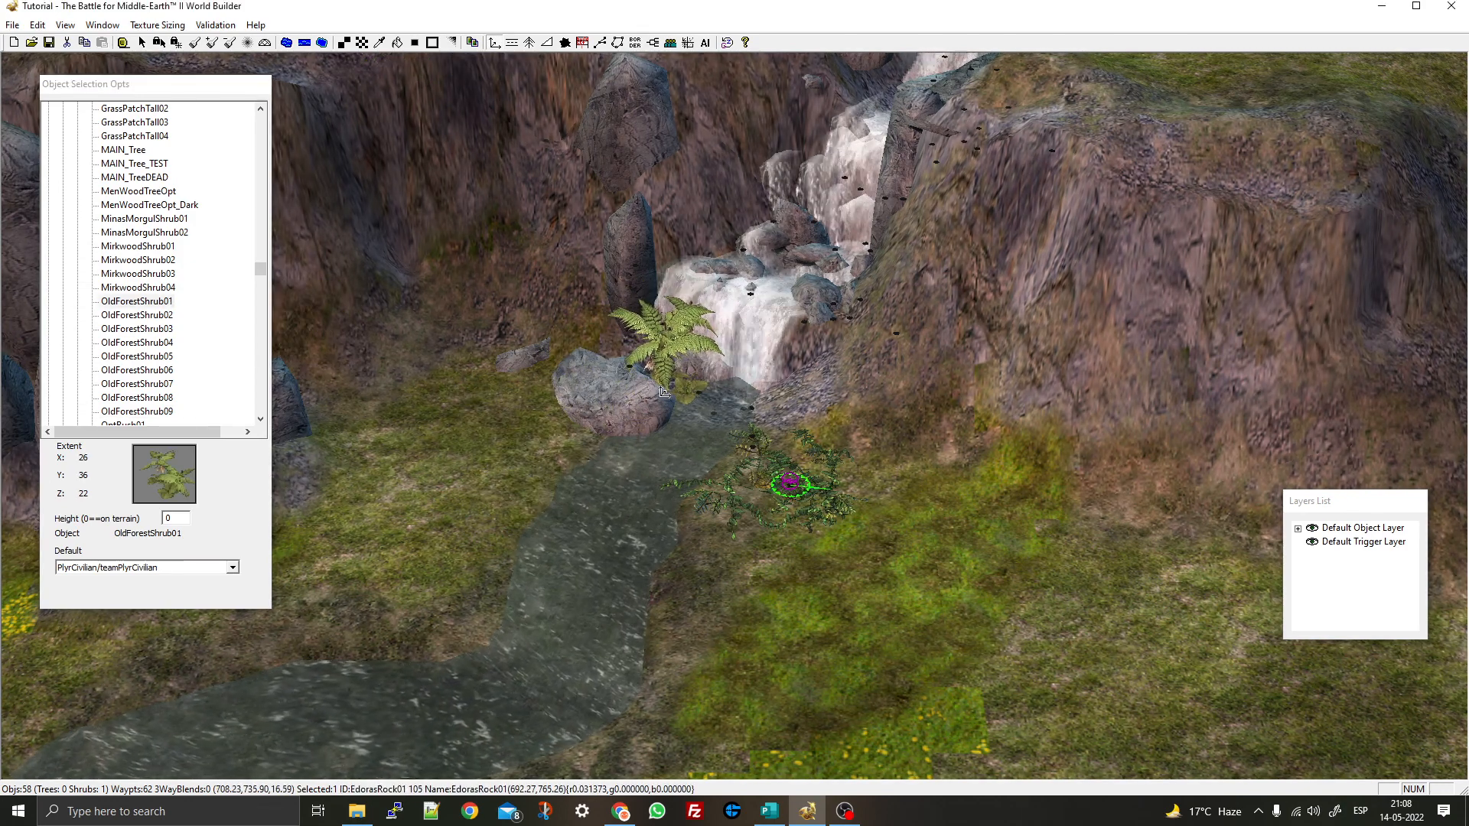
{"action": "right_click_drag", "start_coordinate": [574, 438], "coordinate": [807, 321]}
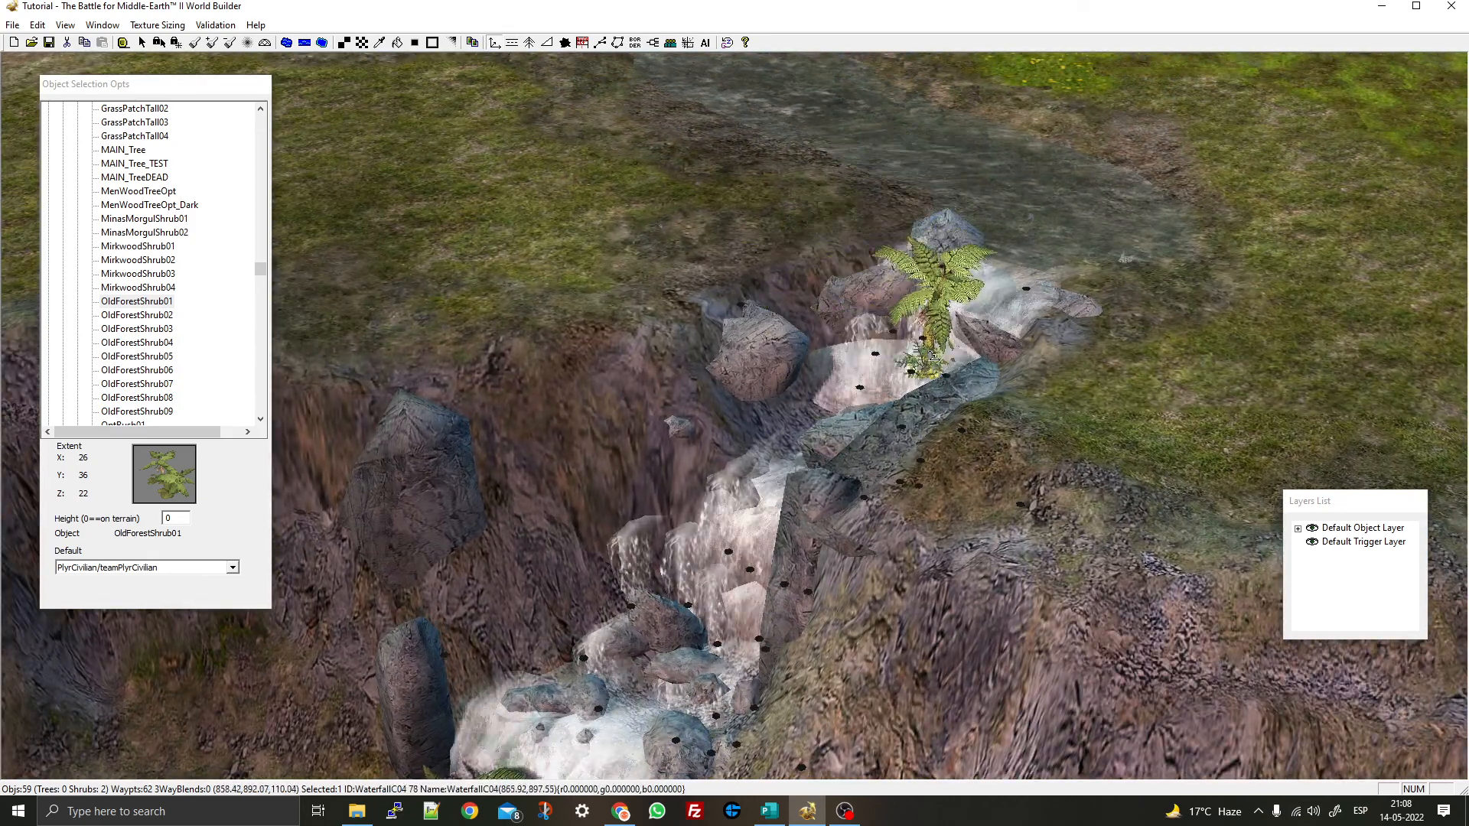
{"action": "mouse_move", "coordinate": [932, 345]}
{"action": "middle_mouse_down"}
{"action": "mouse_move", "coordinate": [685, 413]}
{"action": "mouse_move", "coordinate": [765, 406]}
{"action": "mouse_move", "coordinate": [843, 370]}
{"action": "mouse_move", "coordinate": [818, 398]}
{"action": "middle_mouse_up"}
{"action": "left_click", "coordinate": [683, 440]}
{"action": "key", "text": "Escape"}
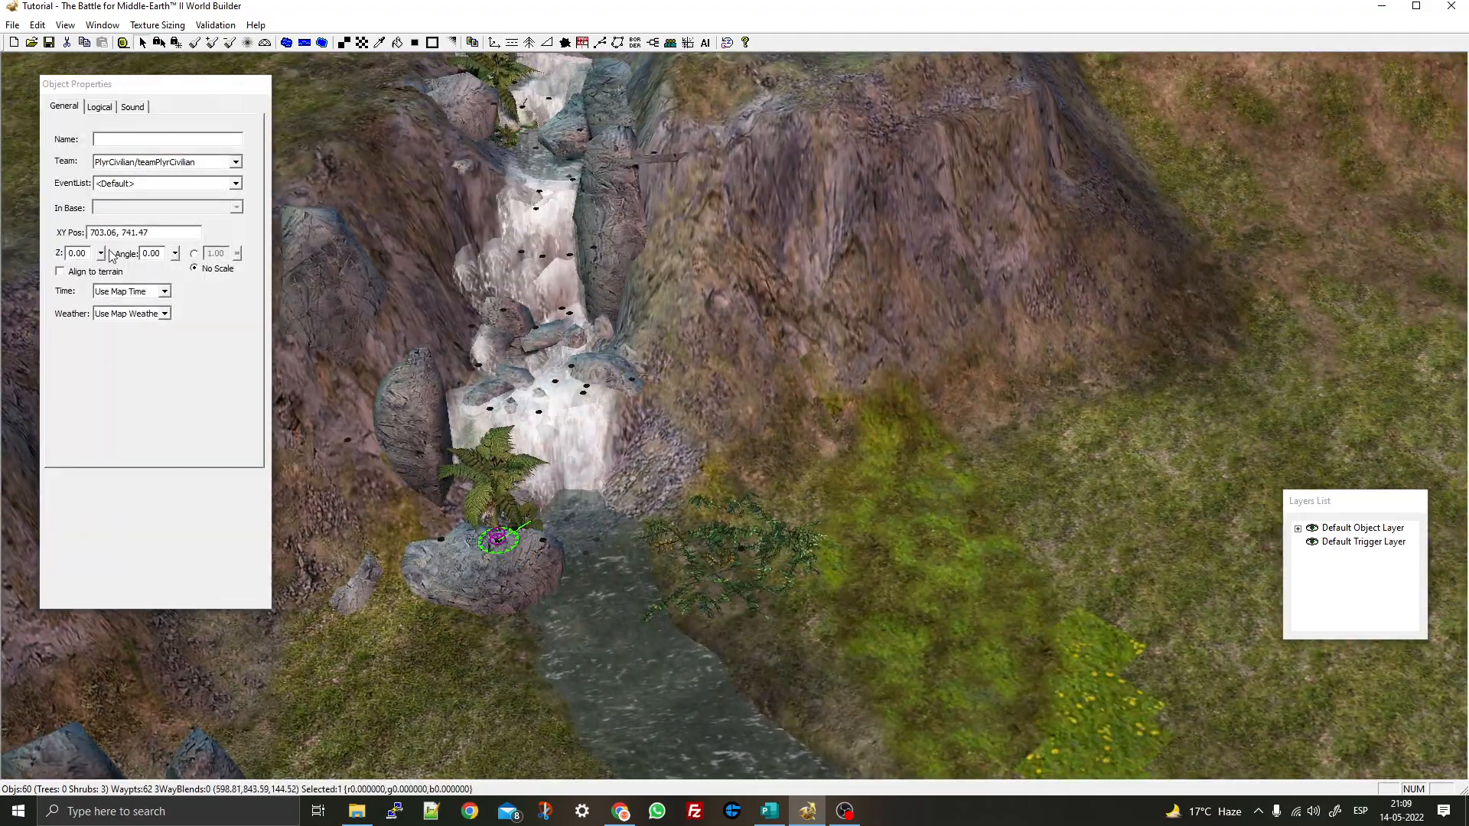
Scale the fern on the lower boulder to 1.32, lower it to about Z -34, and paste a copy beside the waterfall's lower ledge
{"action": "left_click", "coordinate": [194, 253]}
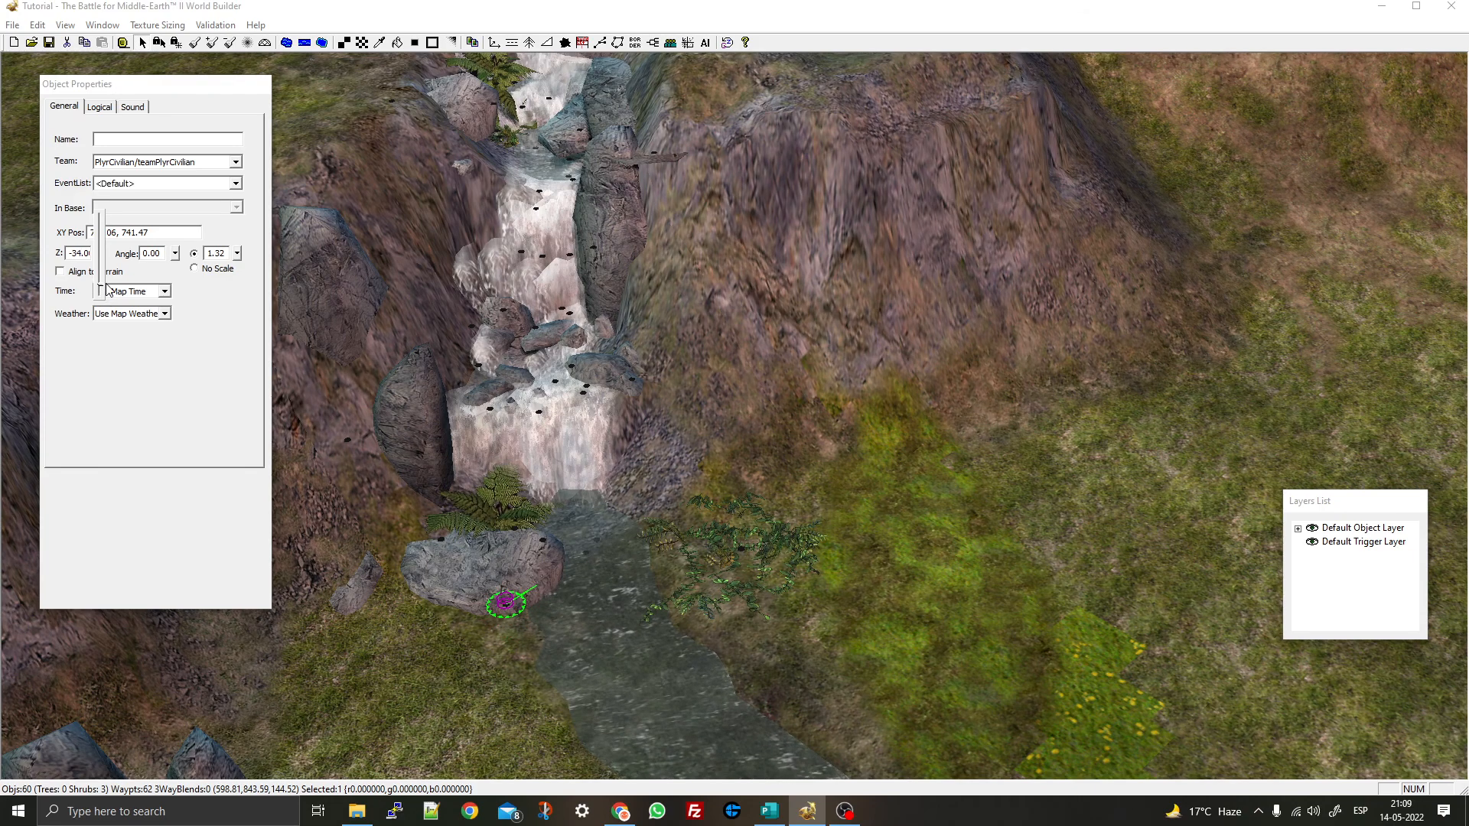
{"action": "right_click_drag", "start_coordinate": [645, 468], "coordinate": [713, 546]}
{"action": "key", "text": "ctrl+v"}
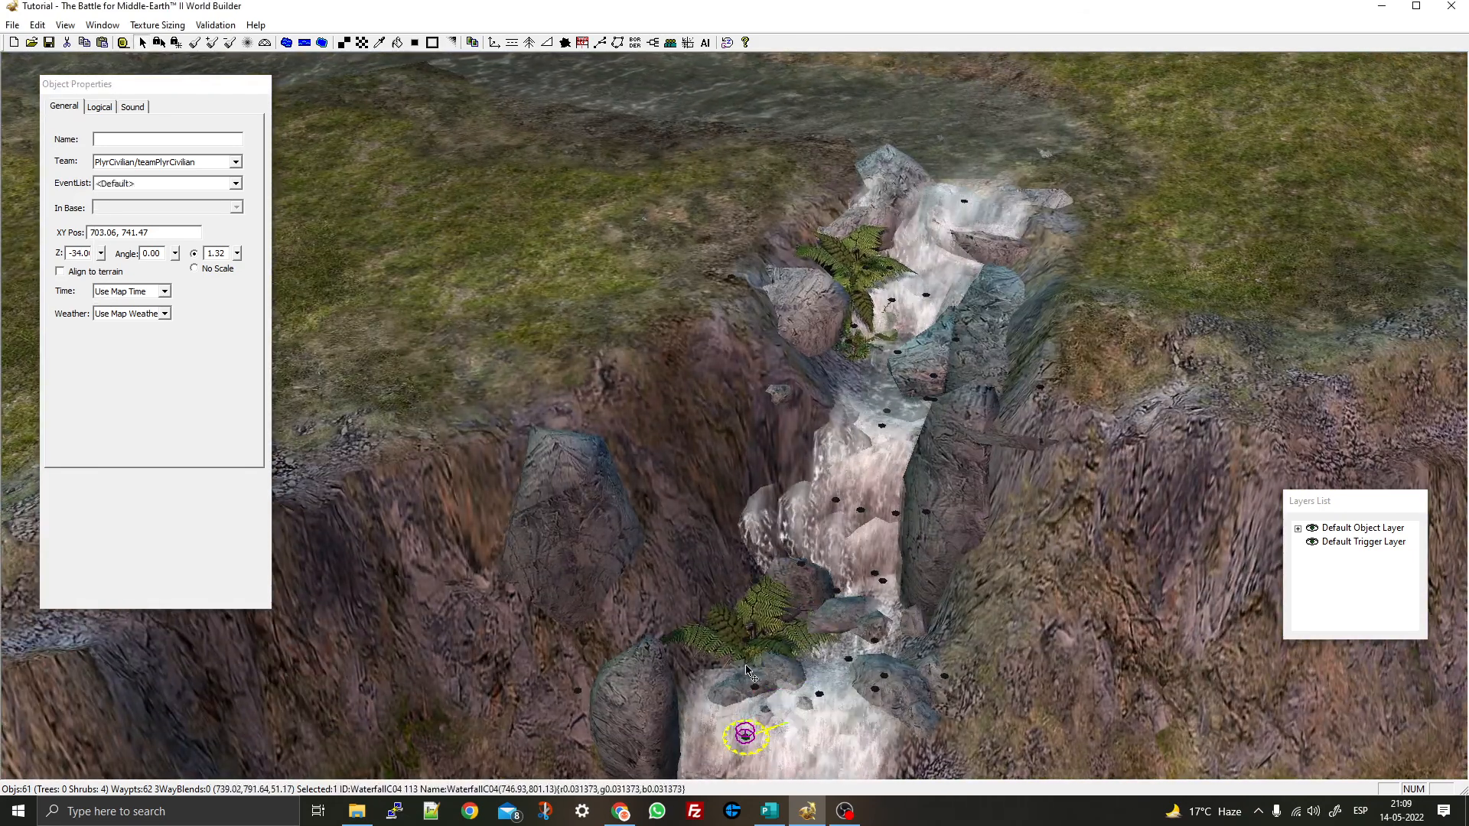
{"action": "left_click", "coordinate": [735, 677]}
{"action": "right_click_drag", "start_coordinate": [849, 677], "coordinate": [785, 381]}
Paste copies of the OldForestShrub09 along both banks of the lower river, from below the waterfall down to the map border
{"action": "key", "text": "ctrl+v"}
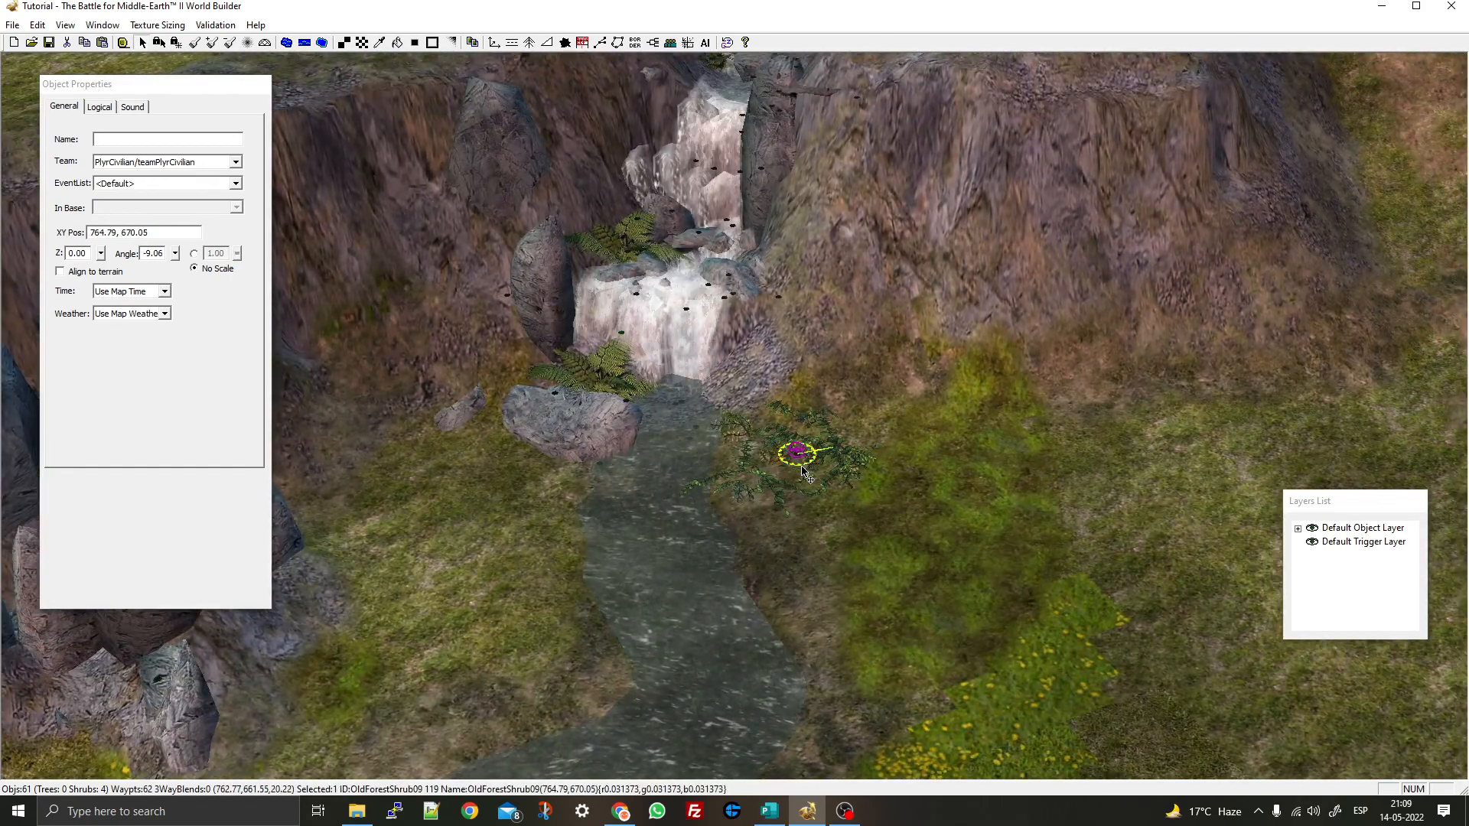
{"action": "left_click_drag", "start_coordinate": [781, 495], "coordinate": [779, 516]}
{"action": "right_click_drag", "start_coordinate": [779, 515], "coordinate": [832, 314]}
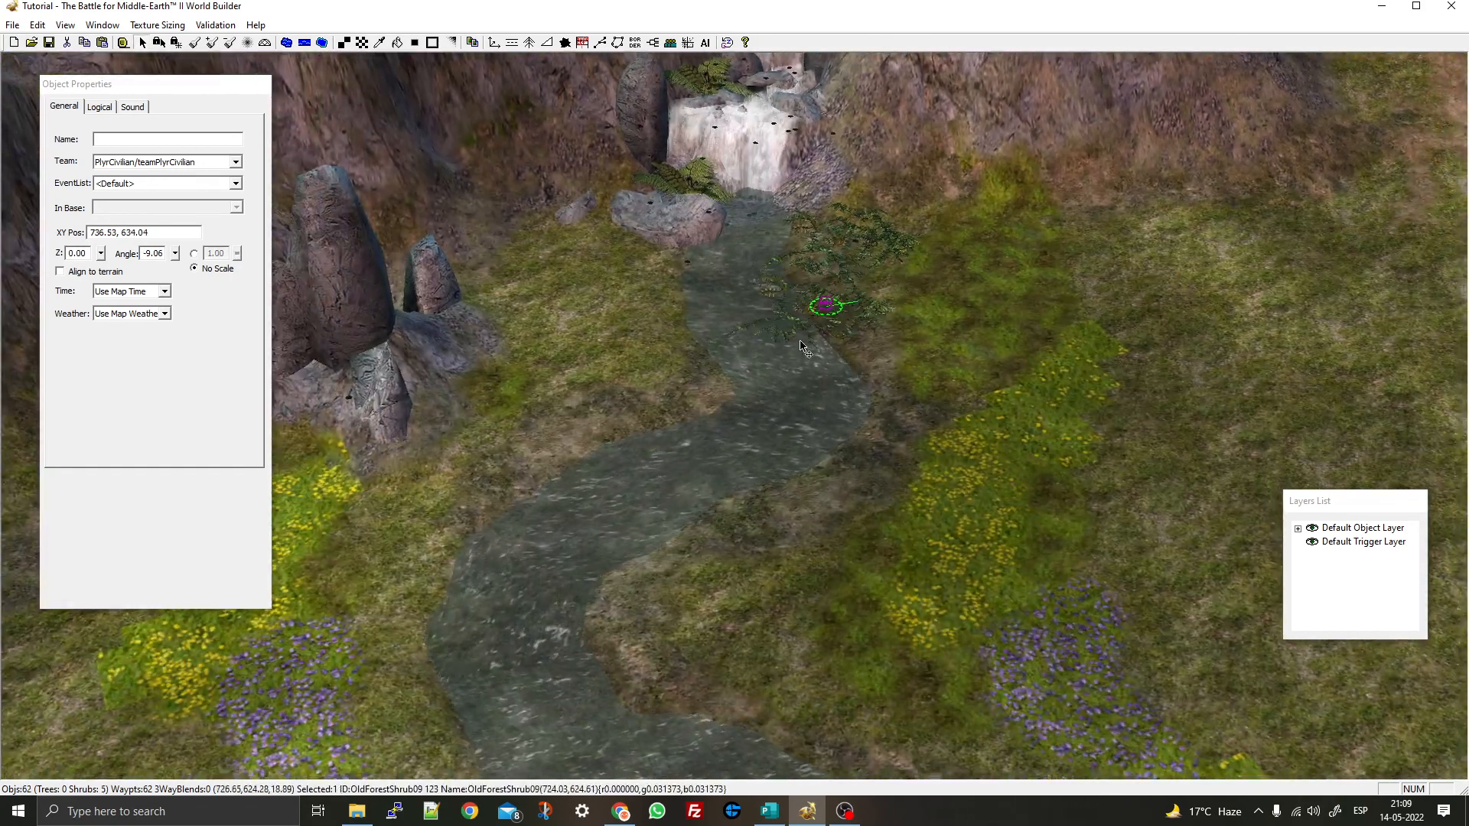
{"action": "left_click_drag", "start_coordinate": [800, 346], "coordinate": [656, 440]}
{"action": "right_click_drag", "start_coordinate": [656, 440], "coordinate": [870, 180]}
{"action": "key", "text": "ctrl+v"}
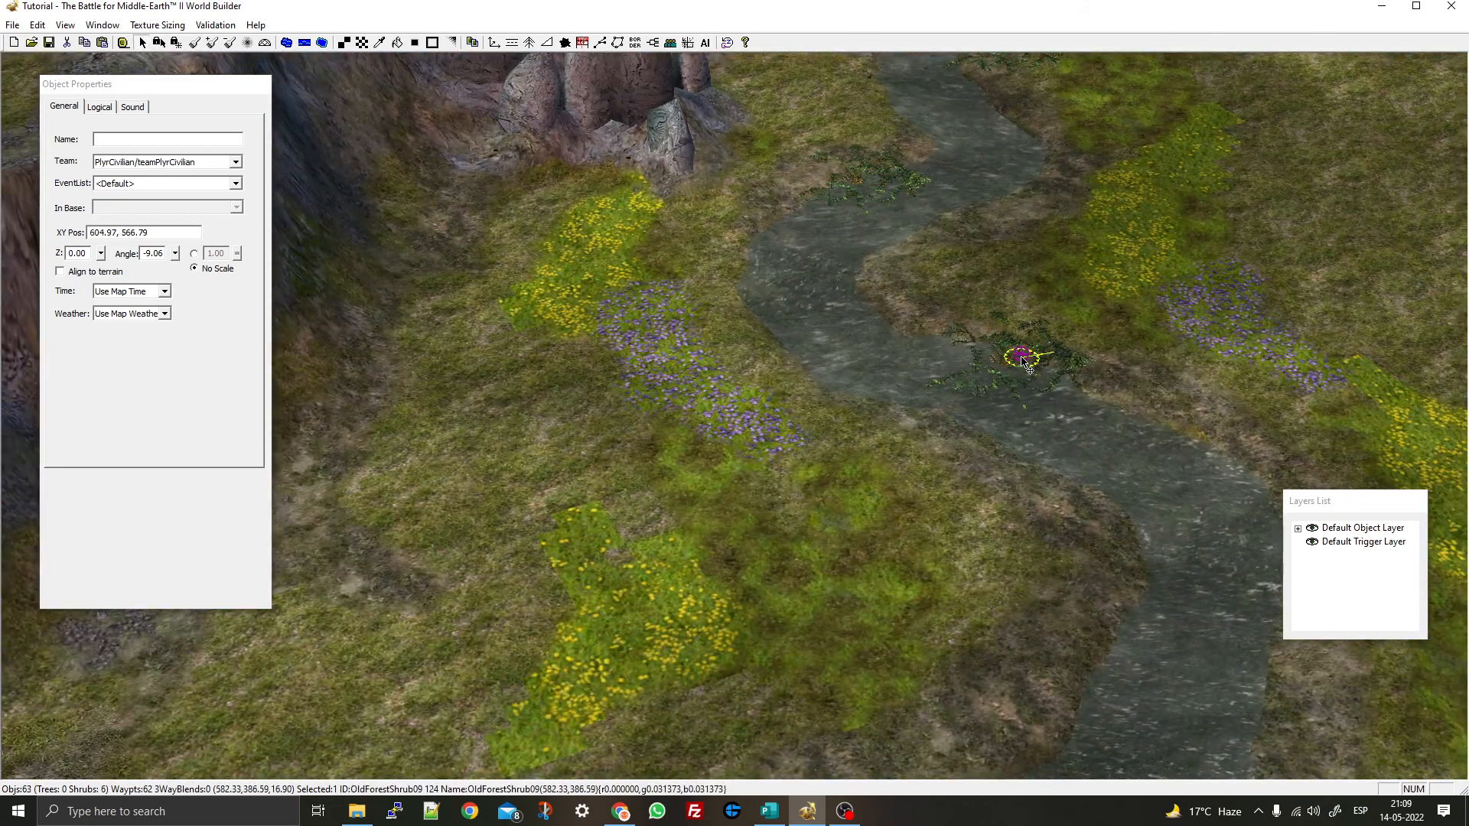
{"action": "right_click_drag", "start_coordinate": [1022, 360], "coordinate": [821, 114]}
{"action": "right_click_drag", "start_coordinate": [477, 516], "coordinate": [901, 260]}
{"action": "key", "text": "ctrl+v"}
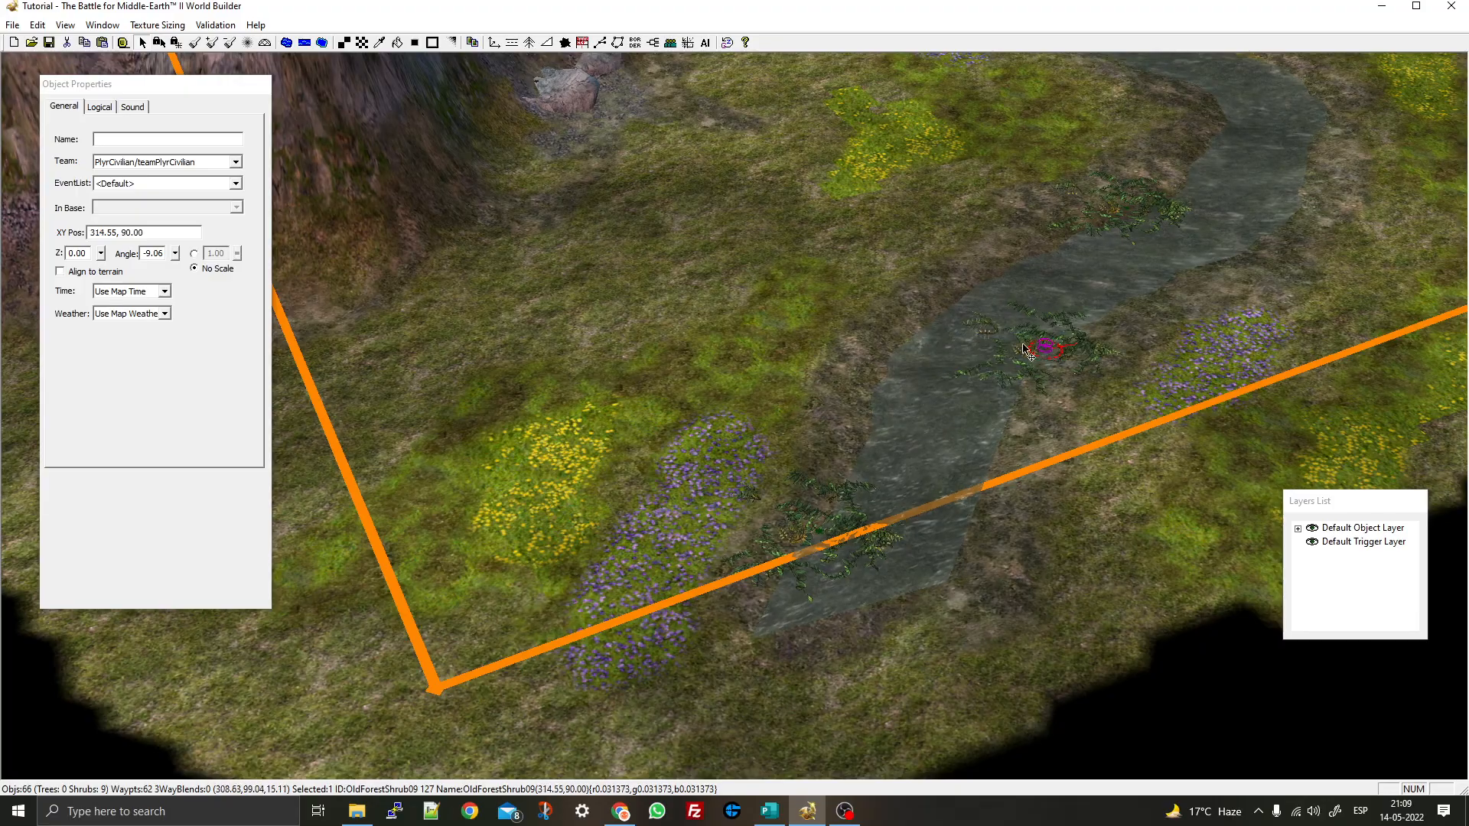
Paste four more OldForestShrub09 copies along the banks of the upper river above the waterfall
{"action": "scroll", "coordinate": [1025, 350], "scroll_direction": "down", "scroll_amount": 2}
{"action": "right_click_drag", "start_coordinate": [820, 205], "coordinate": [869, 436]}
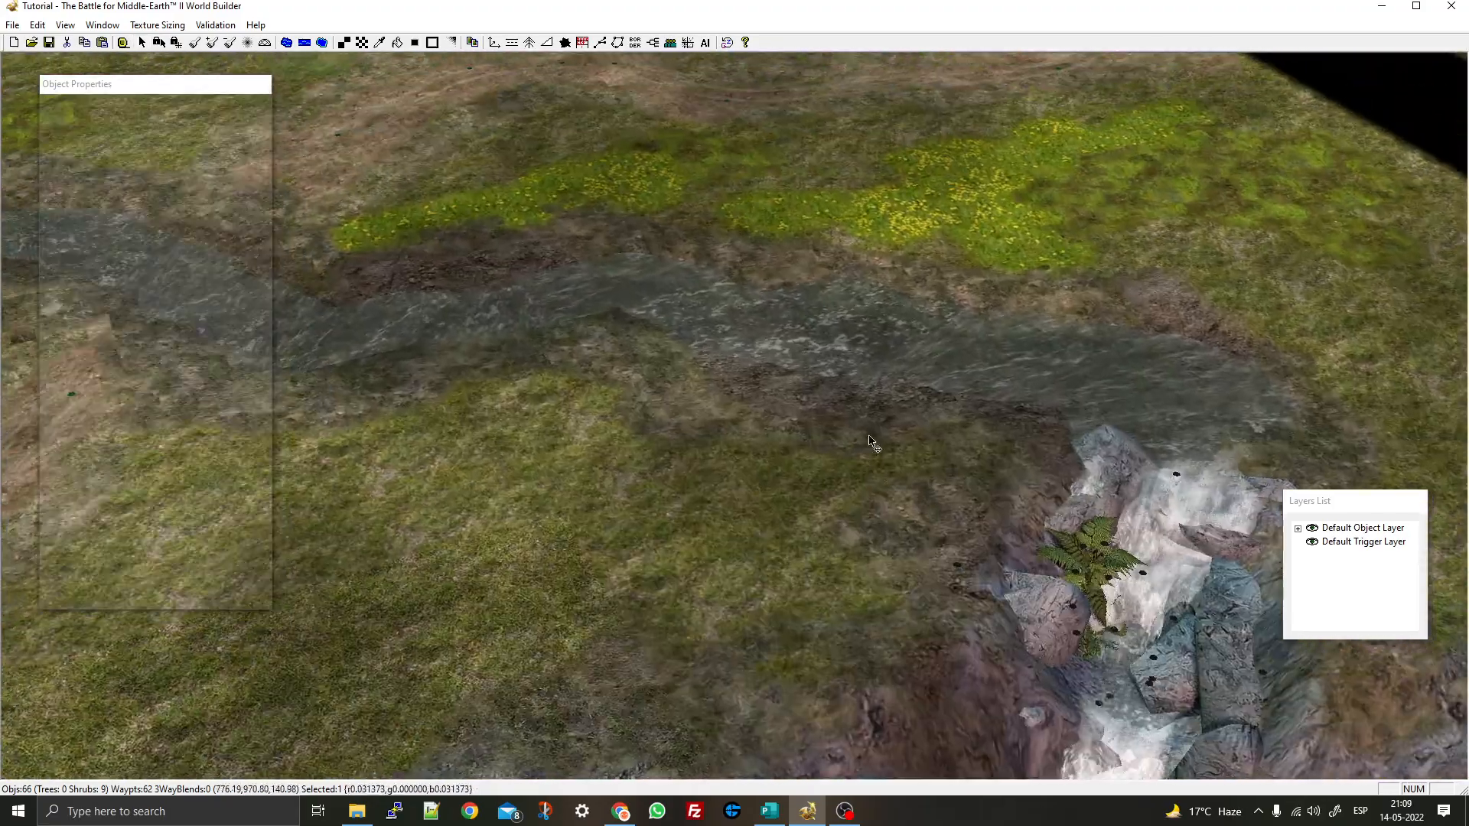
{"action": "key", "text": "ctrl+v"}
{"action": "left_click_drag", "start_coordinate": [1066, 342], "coordinate": [1125, 319]}
{"action": "key", "text": "ctrl+v"}
{"action": "right_click_drag", "start_coordinate": [623, 257], "coordinate": [941, 268]}
{"action": "key", "text": "ctrl+v"}
{"action": "left_click_drag", "start_coordinate": [803, 258], "coordinate": [689, 312]}
{"action": "right_click_drag", "start_coordinate": [543, 543], "coordinate": [626, 344]}
{"action": "key", "text": "ctrl+v"}
{"action": "scroll", "coordinate": [728, 368], "scroll_direction": "down", "scroll_amount": 3}
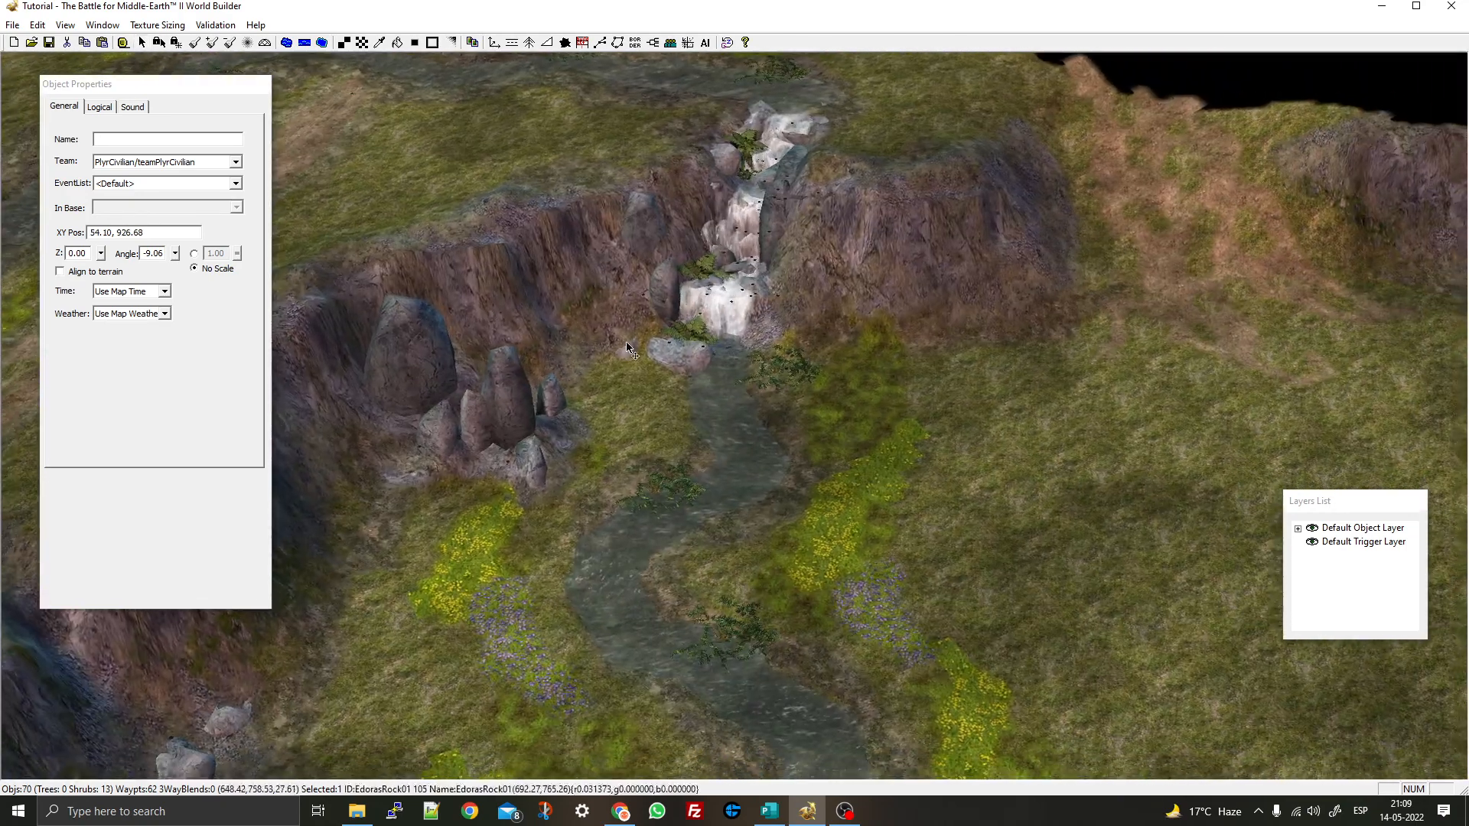
Browse the plant models after OldForestShrub09, previewing the OptBush and OptGrass types on the terrain
{"action": "left_click", "coordinate": [499, 46]}
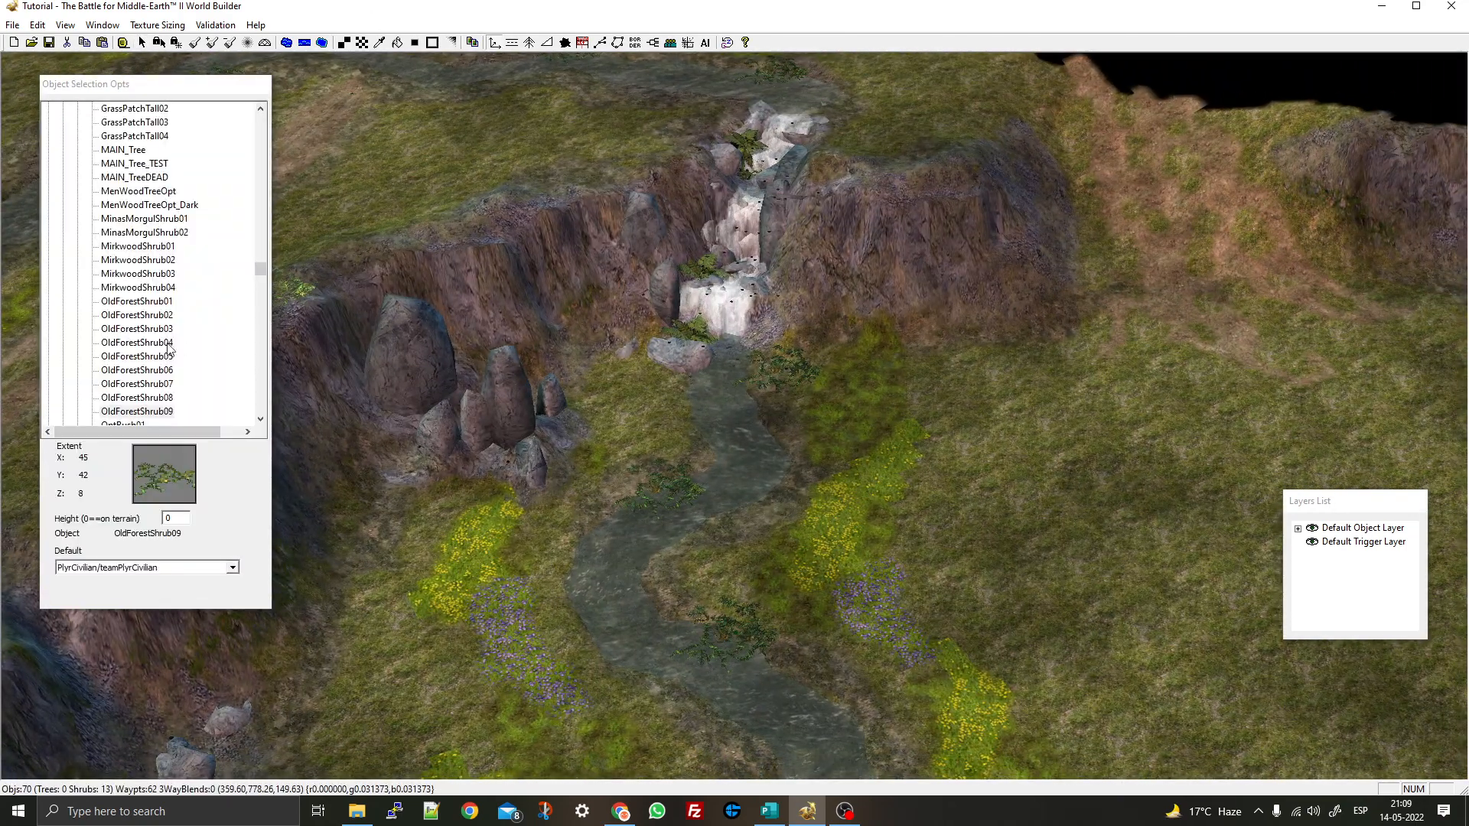
{"action": "key", "text": "Down"}
{"action": "key", "text": "Down"}
{"action": "key", "text": "Down"}
{"action": "key", "text": "Down"}
{"action": "key", "text": "Down"}
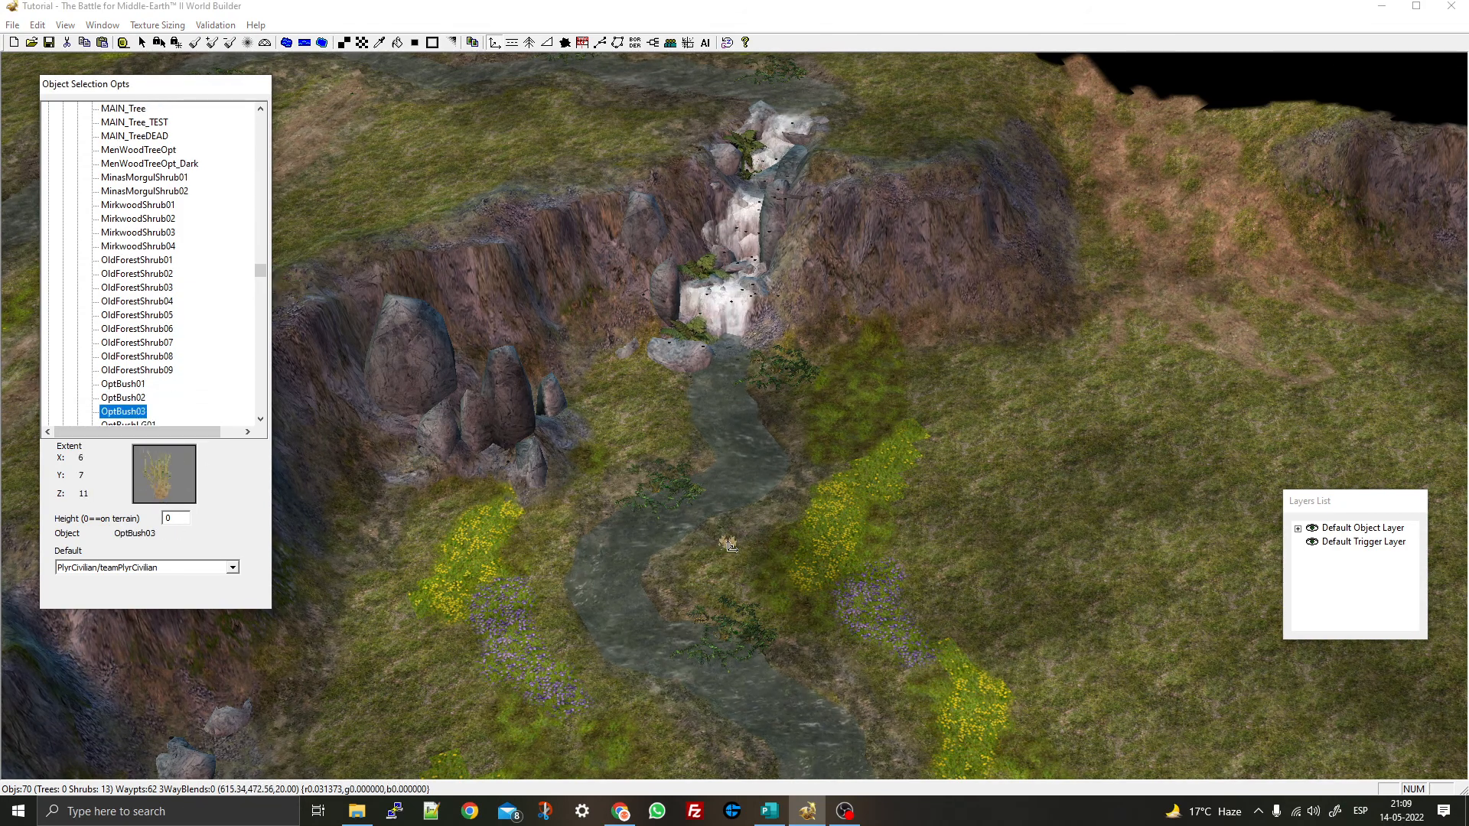
{"action": "key", "text": "Down"}
{"action": "key", "text": "Down"}
{"action": "key", "text": "Down"}
{"action": "key", "text": "Down"}
{"action": "key", "text": "Down"}
{"action": "key", "text": "Down"}
{"action": "key", "text": "Down"}
{"action": "key", "text": "Down"}
{"action": "key", "text": "Down"}
{"action": "key", "text": "Down"}
{"action": "key", "text": "Down"}
{"action": "key", "text": "Down"}
{"action": "key", "text": "Down"}
{"action": "key", "text": "Down"}
{"action": "key", "text": "Down"}
{"action": "key", "text": "Down"}
{"action": "key", "text": "Down"}
{"action": "key", "text": "Down"}
{"action": "key", "text": "Down"}
{"action": "key", "text": "Down"}
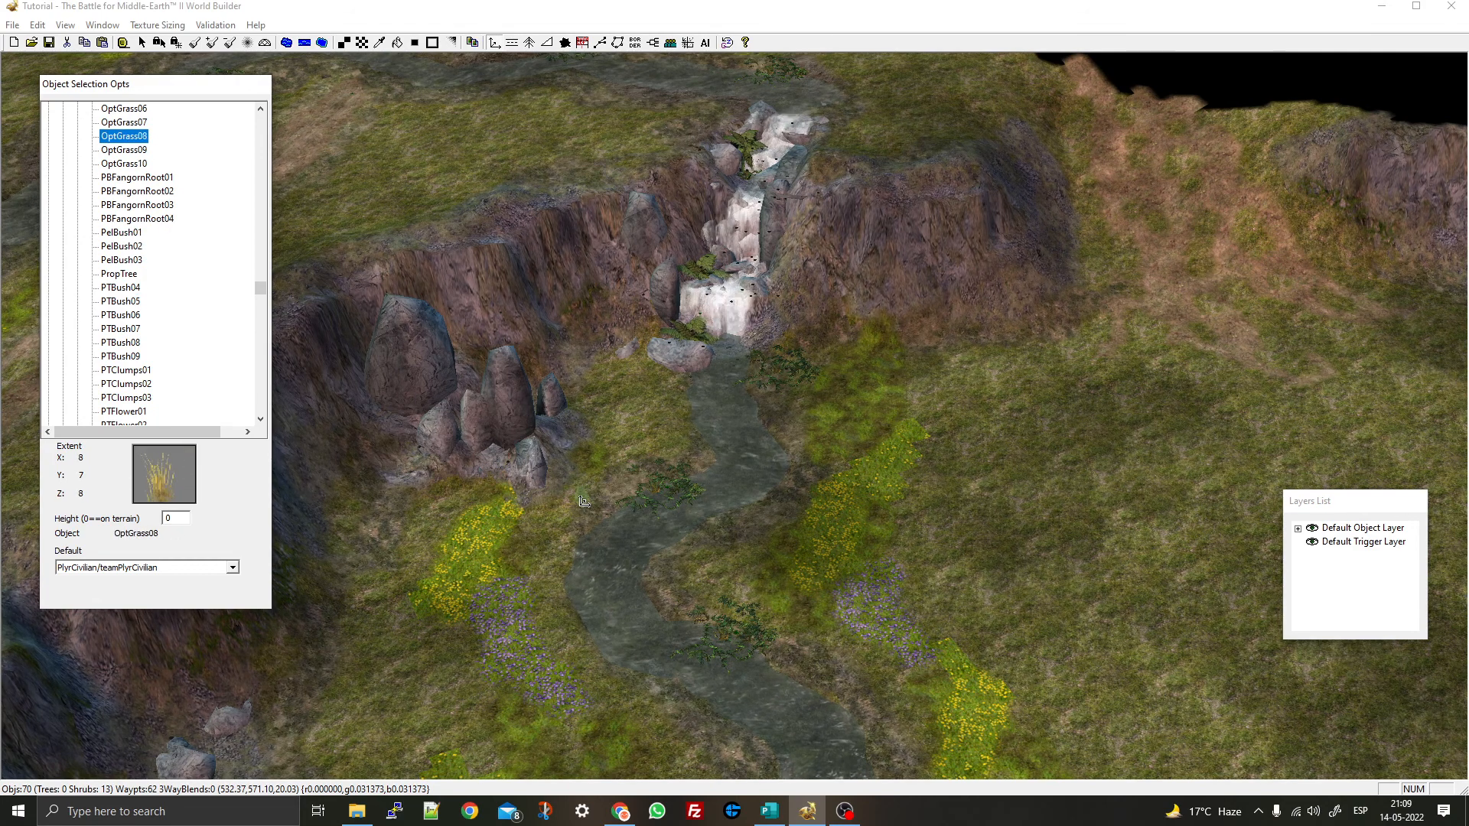
{"action": "key", "text": "Down"}
Place a cluster of OptGrass03 reeds on the riverbank beside the boulder below the waterfall
{"action": "scroll", "coordinate": [584, 502], "scroll_direction": "up", "scroll_amount": 5}
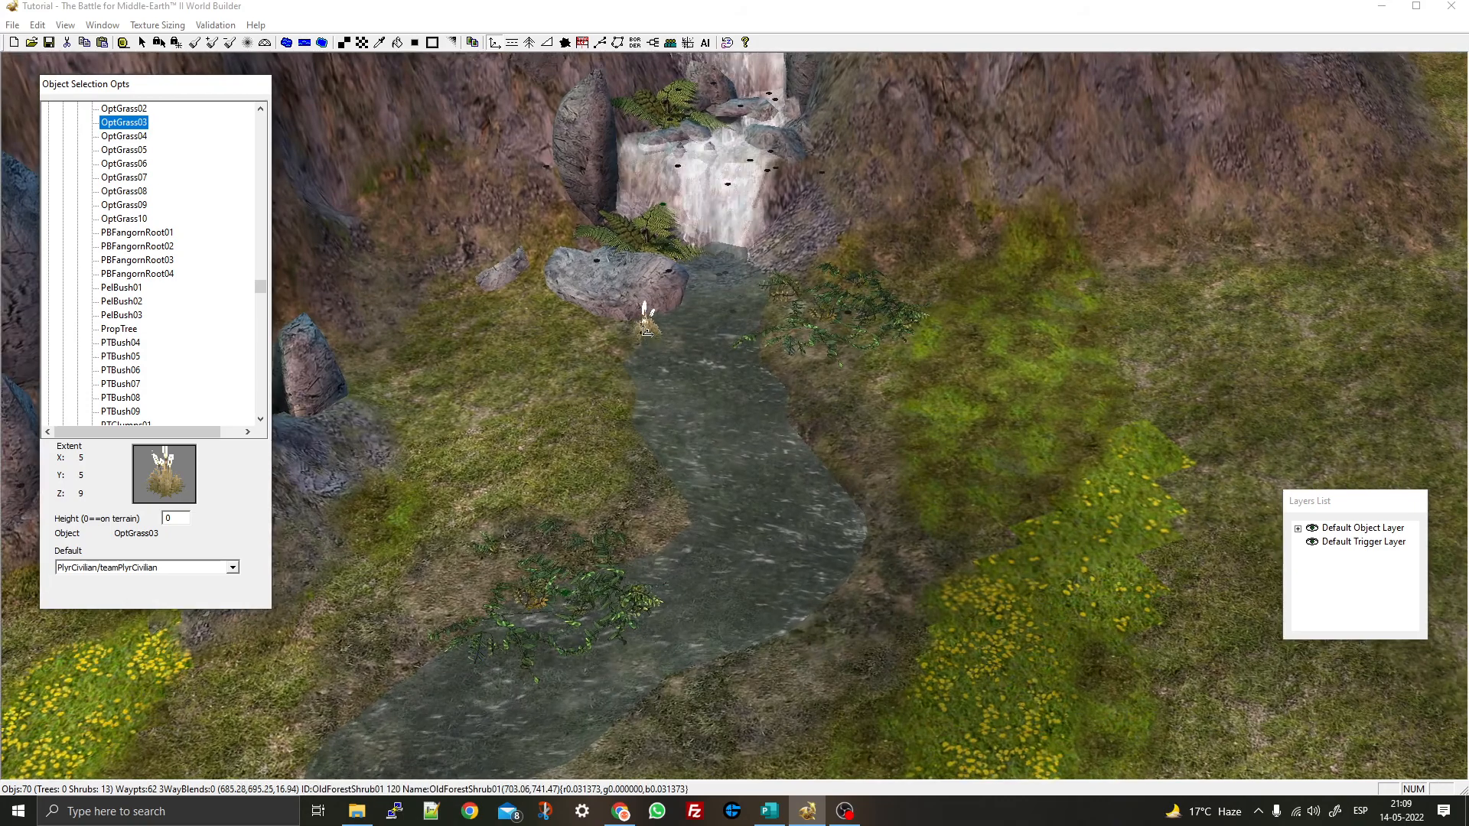
{"action": "left_click", "coordinate": [644, 329]}
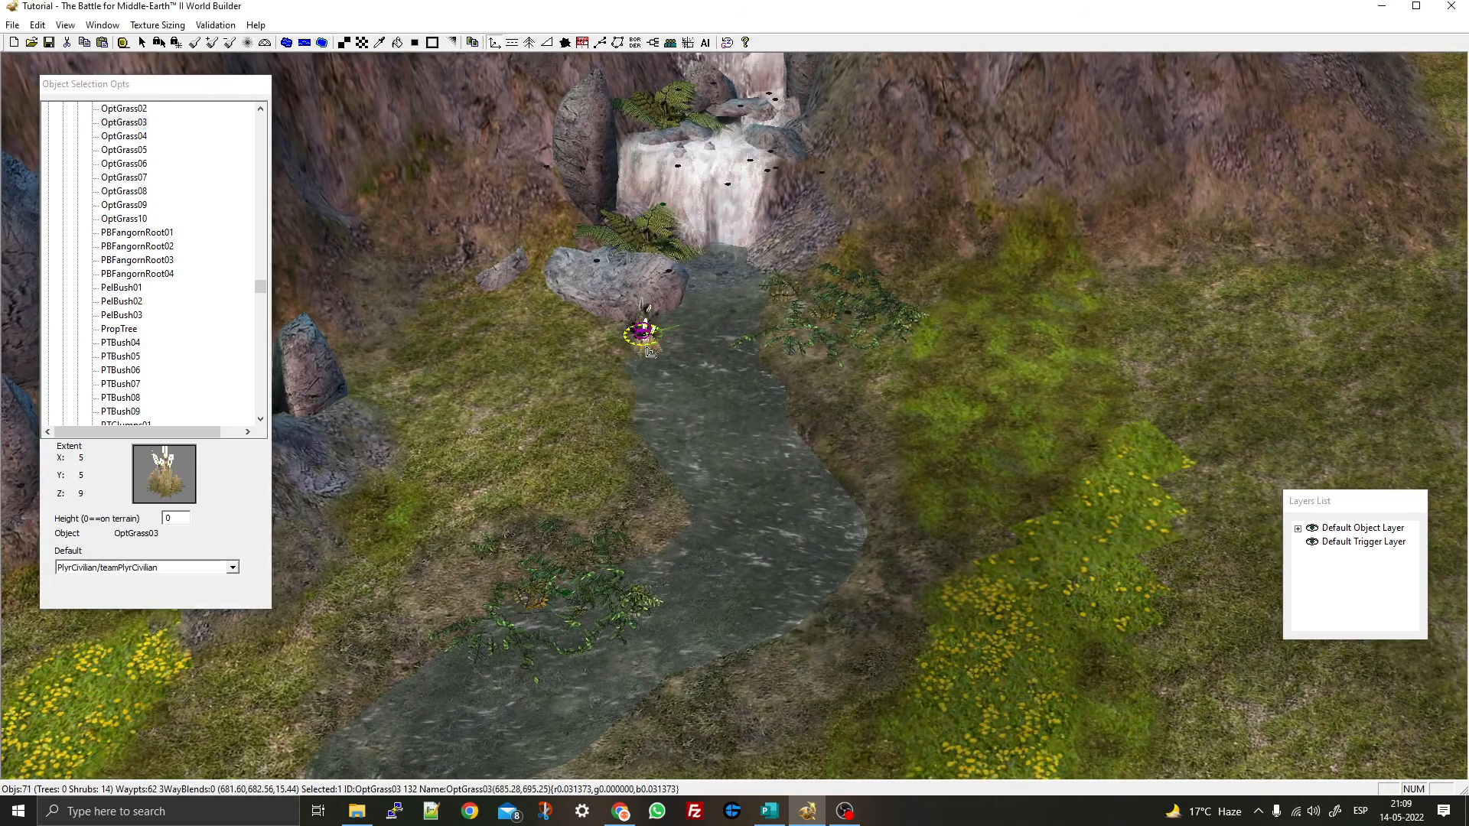
{"action": "left_click", "coordinate": [648, 344]}
{"action": "left_click", "coordinate": [614, 359]}
{"action": "left_click", "coordinate": [622, 348]}
{"action": "right_click_drag", "start_coordinate": [623, 349], "coordinate": [674, 487]}
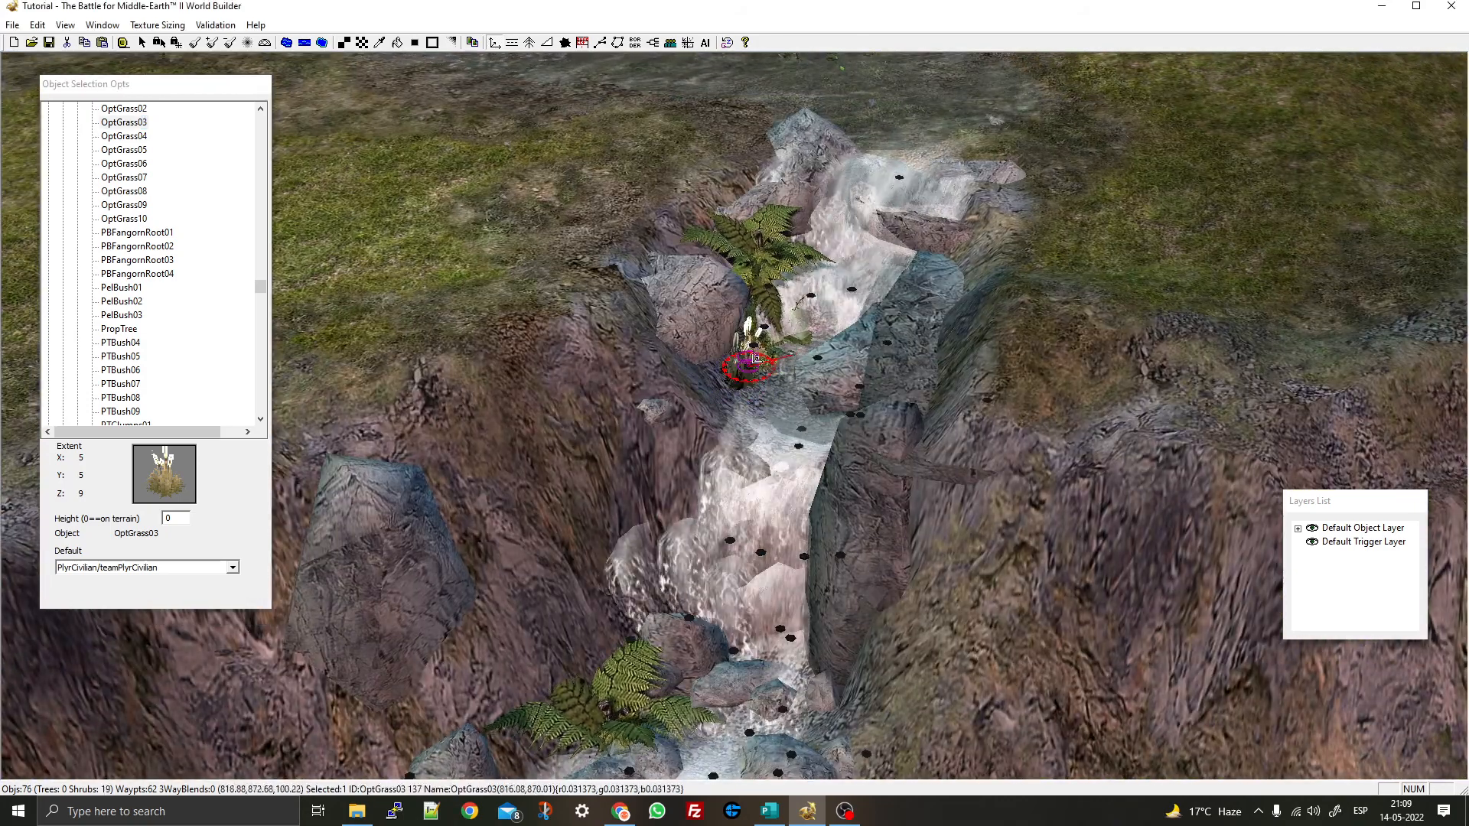
Place four OptGrass03 reeds at the river's edge above the top of the waterfall
{"action": "right_click_drag", "start_coordinate": [756, 358], "coordinate": [792, 371]}
{"action": "left_click", "coordinate": [577, 501]}
{"action": "left_click", "coordinate": [628, 488]}
{"action": "left_click", "coordinate": [565, 466]}
{"action": "left_click", "coordinate": [610, 454]}
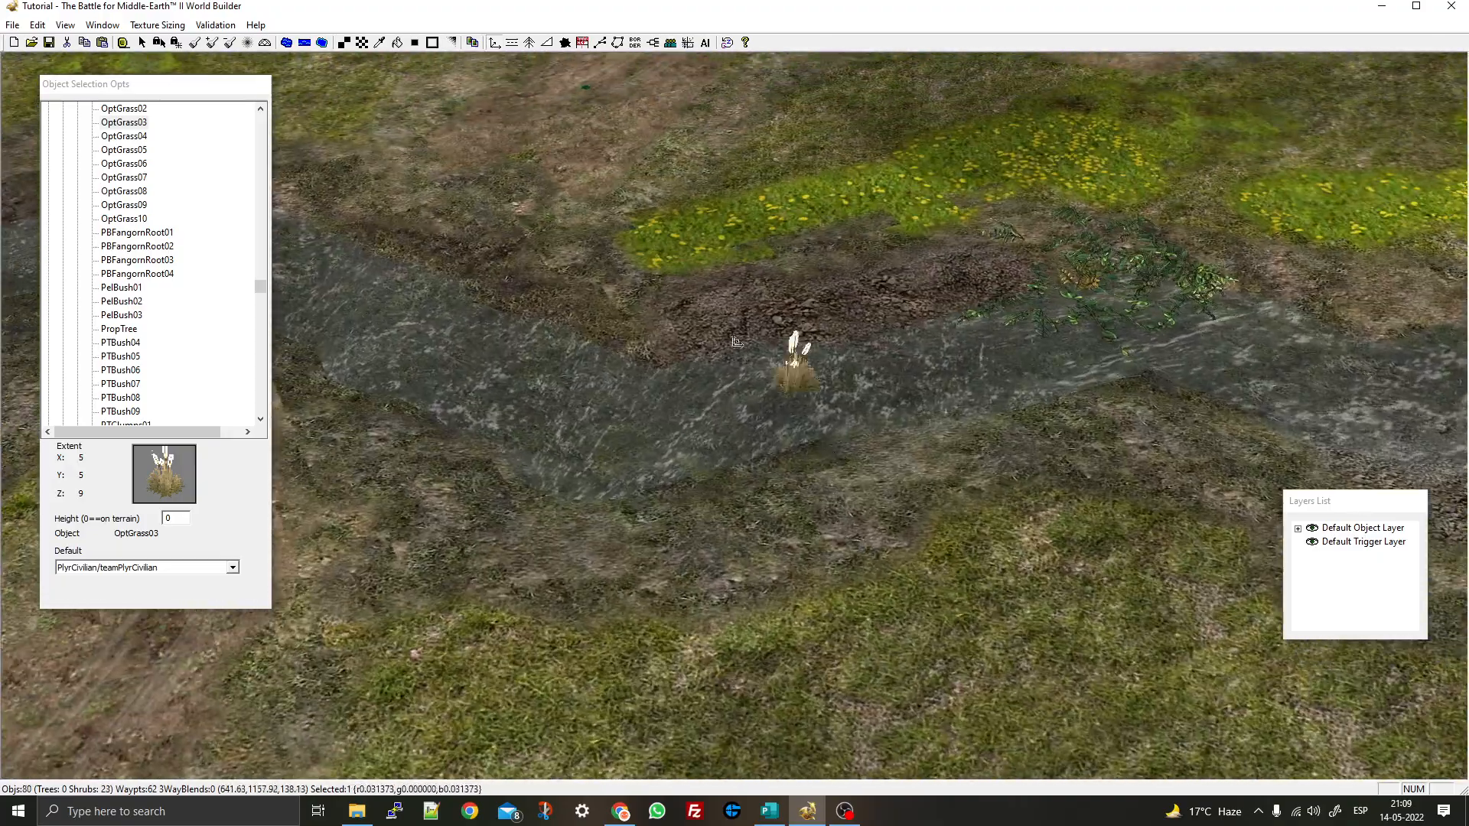
Place two clusters of three OptGrass03 reeds on the far bank of the upper river's bends
{"action": "left_click", "coordinate": [695, 359]}
{"action": "left_click", "coordinate": [642, 361]}
{"action": "left_click", "coordinate": [716, 363]}
{"action": "right_click_drag", "start_coordinate": [683, 376], "coordinate": [1352, 408]}
{"action": "left_click", "coordinate": [687, 232]}
{"action": "left_click", "coordinate": [672, 236]}
{"action": "left_click", "coordinate": [719, 228]}
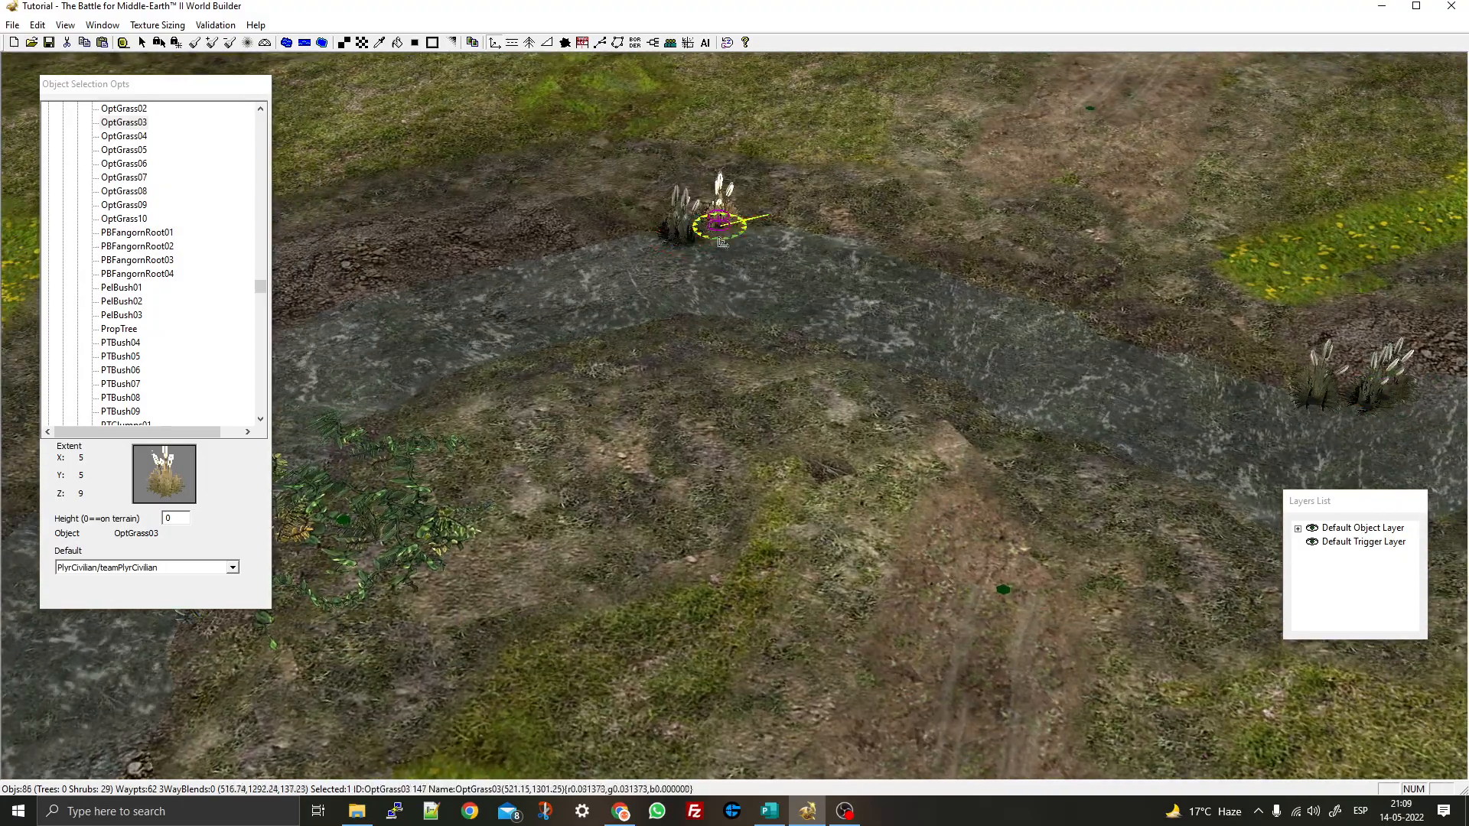
Place a small OptGrass03 cluster on the upper riverbank beside the patch of yellow flowers
{"action": "right_click_drag", "start_coordinate": [765, 297], "coordinate": [862, 246]}
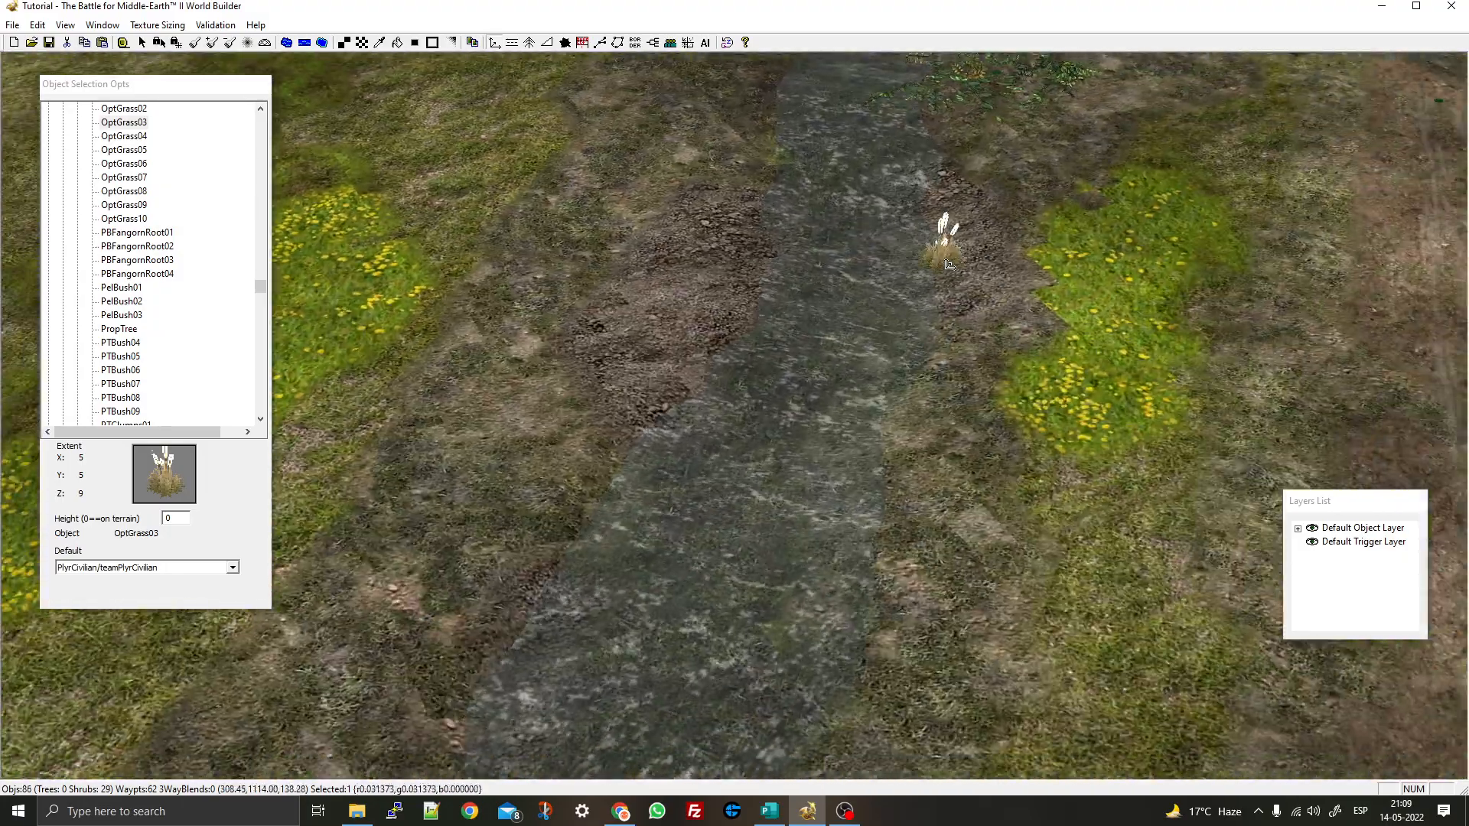
{"action": "left_click", "coordinate": [935, 313]}
{"action": "left_click", "coordinate": [943, 329]}
Place an OptGrass03 cluster by the shrub near the map border and a single clump on the bare bank farther upstream
{"action": "right_click_drag", "start_coordinate": [949, 299], "coordinate": [1025, 73]}
{"action": "left_click", "coordinate": [652, 266]}
{"action": "left_click", "coordinate": [665, 300]}
{"action": "left_click", "coordinate": [640, 324]}
{"action": "left_click", "coordinate": [669, 296]}
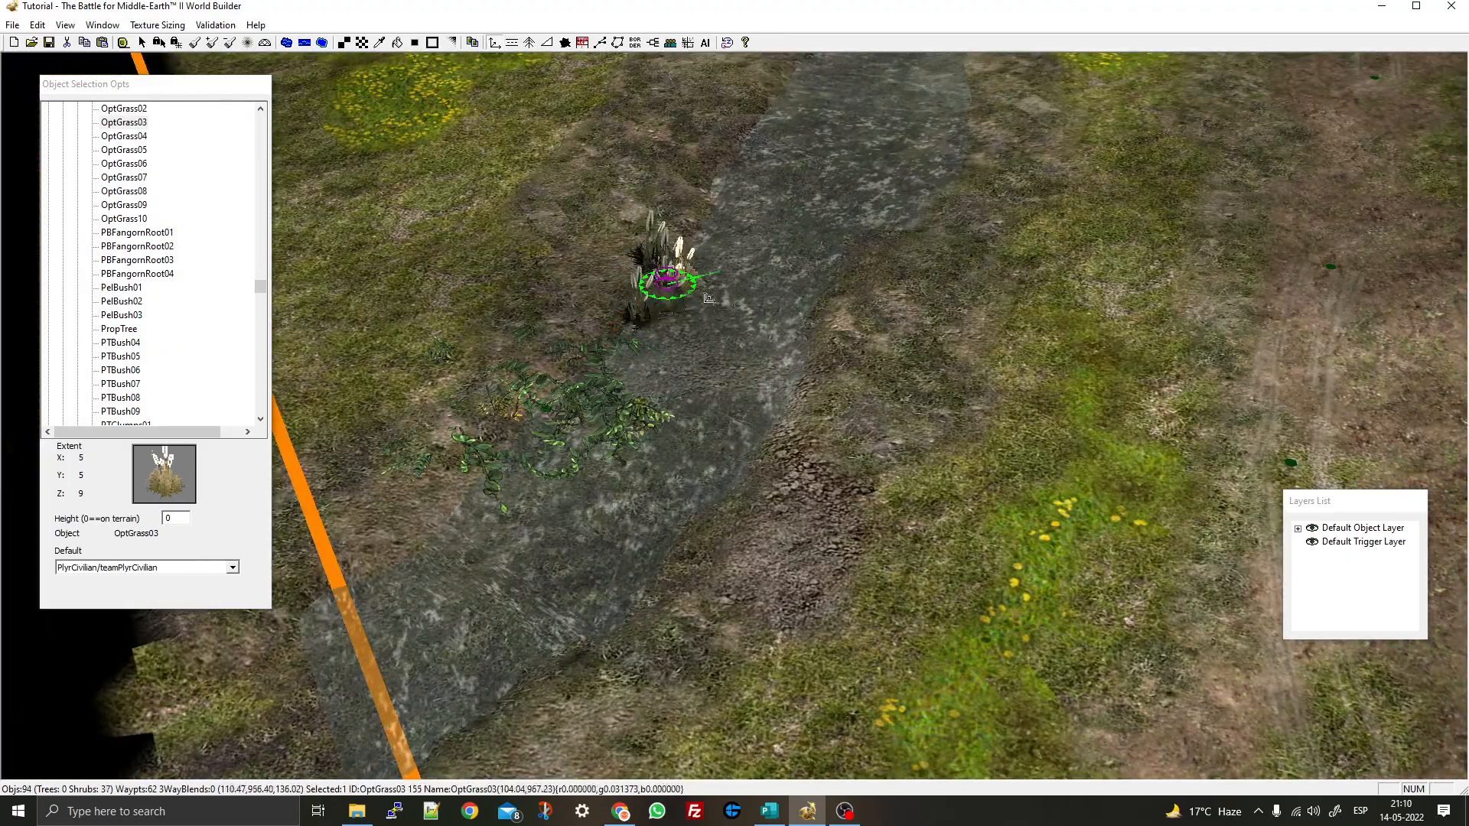
{"action": "left_click", "coordinate": [681, 281]}
{"action": "right_click_drag", "start_coordinate": [730, 176], "coordinate": [667, 344]}
{"action": "left_click", "coordinate": [621, 433]}
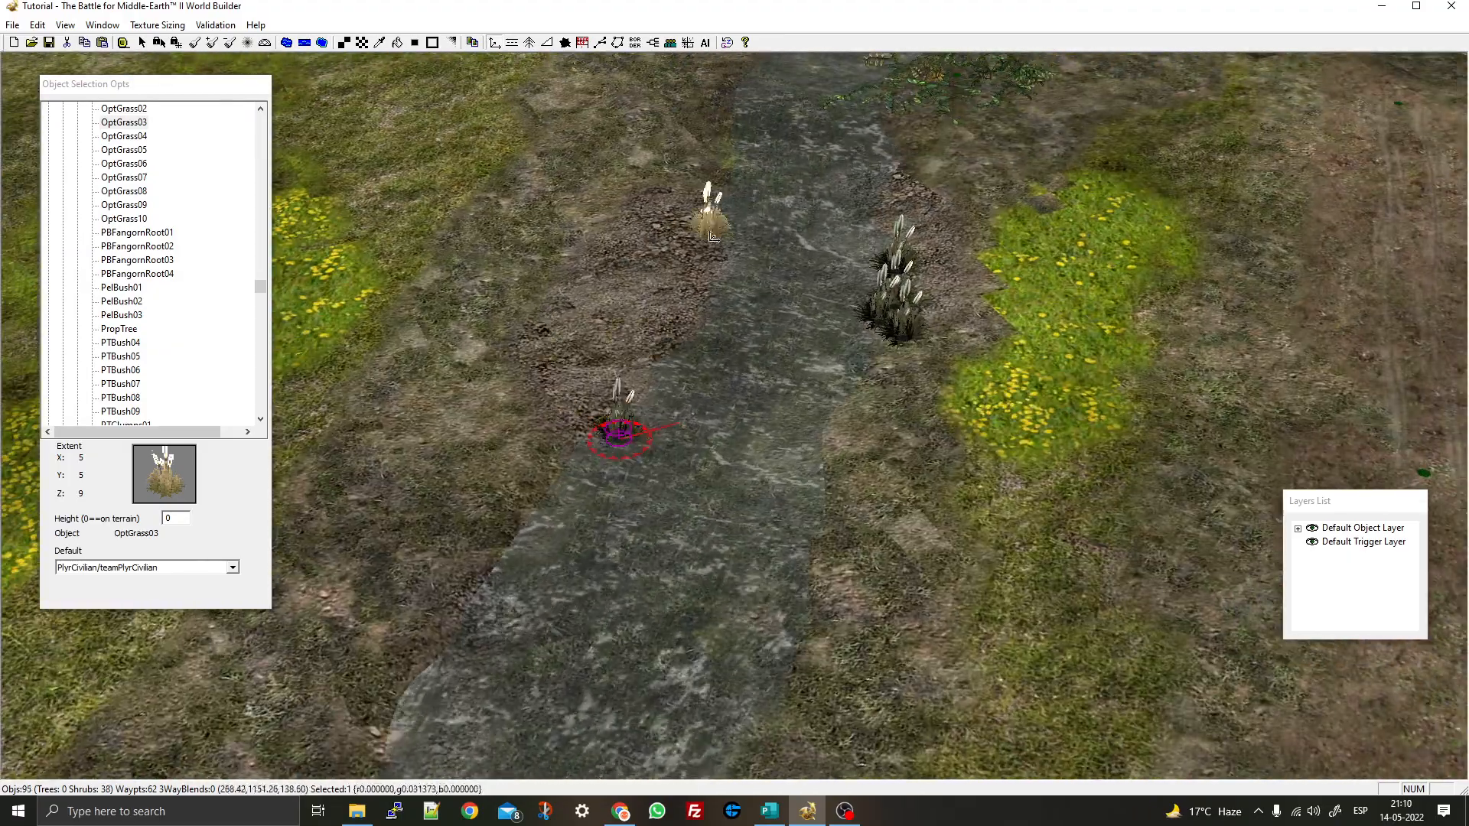
Preview OptGrass01 and OptGrass04 while surveying the waterfall, the upper river and the snowy ground
{"action": "scroll", "coordinate": [623, 435], "scroll_direction": "down", "scroll_amount": 5}
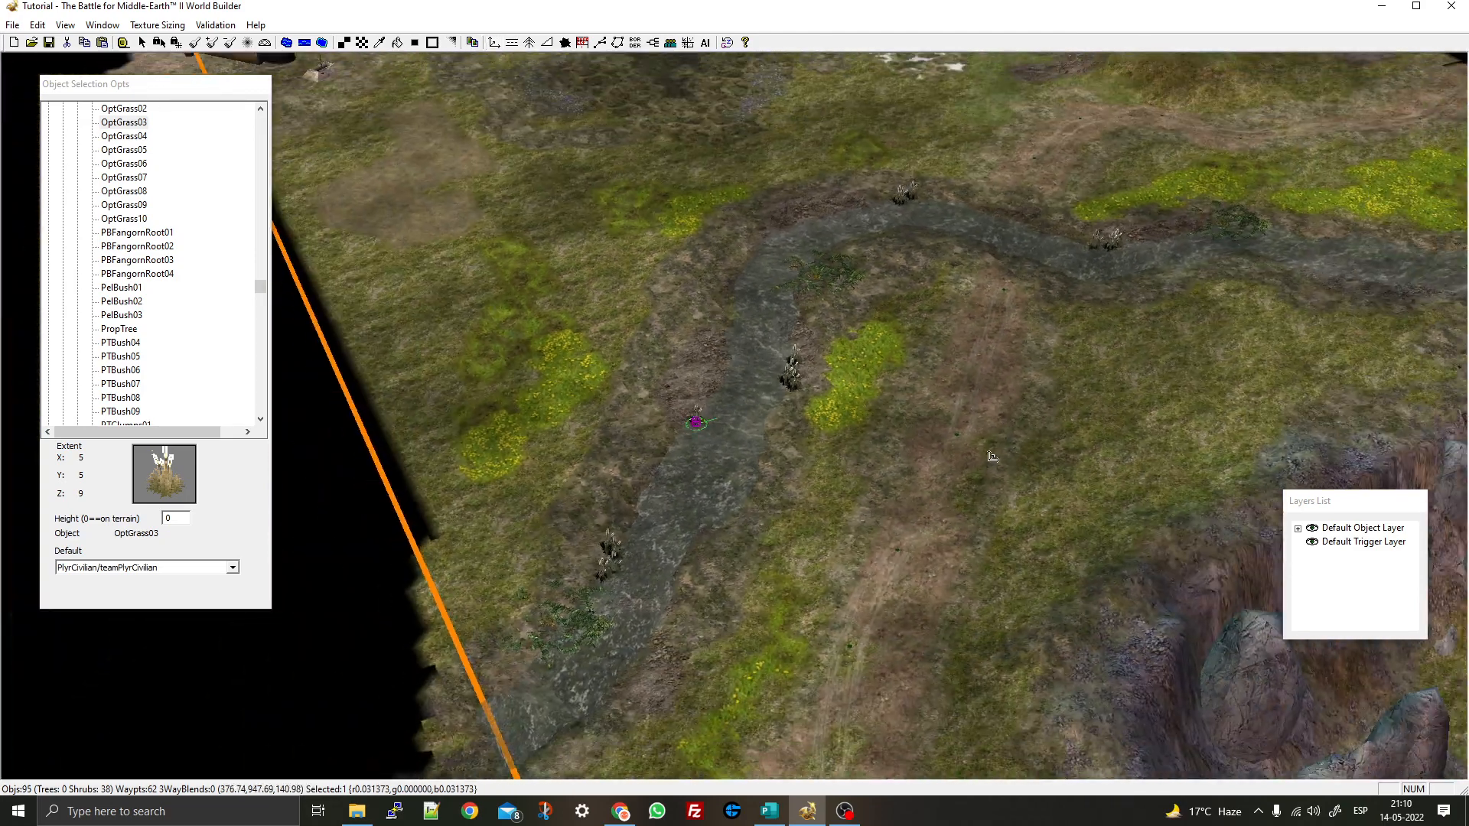
{"action": "right_click_drag", "start_coordinate": [992, 457], "coordinate": [615, 264]}
{"action": "scroll", "coordinate": [566, 199], "scroll_direction": "up", "scroll_amount": 4}
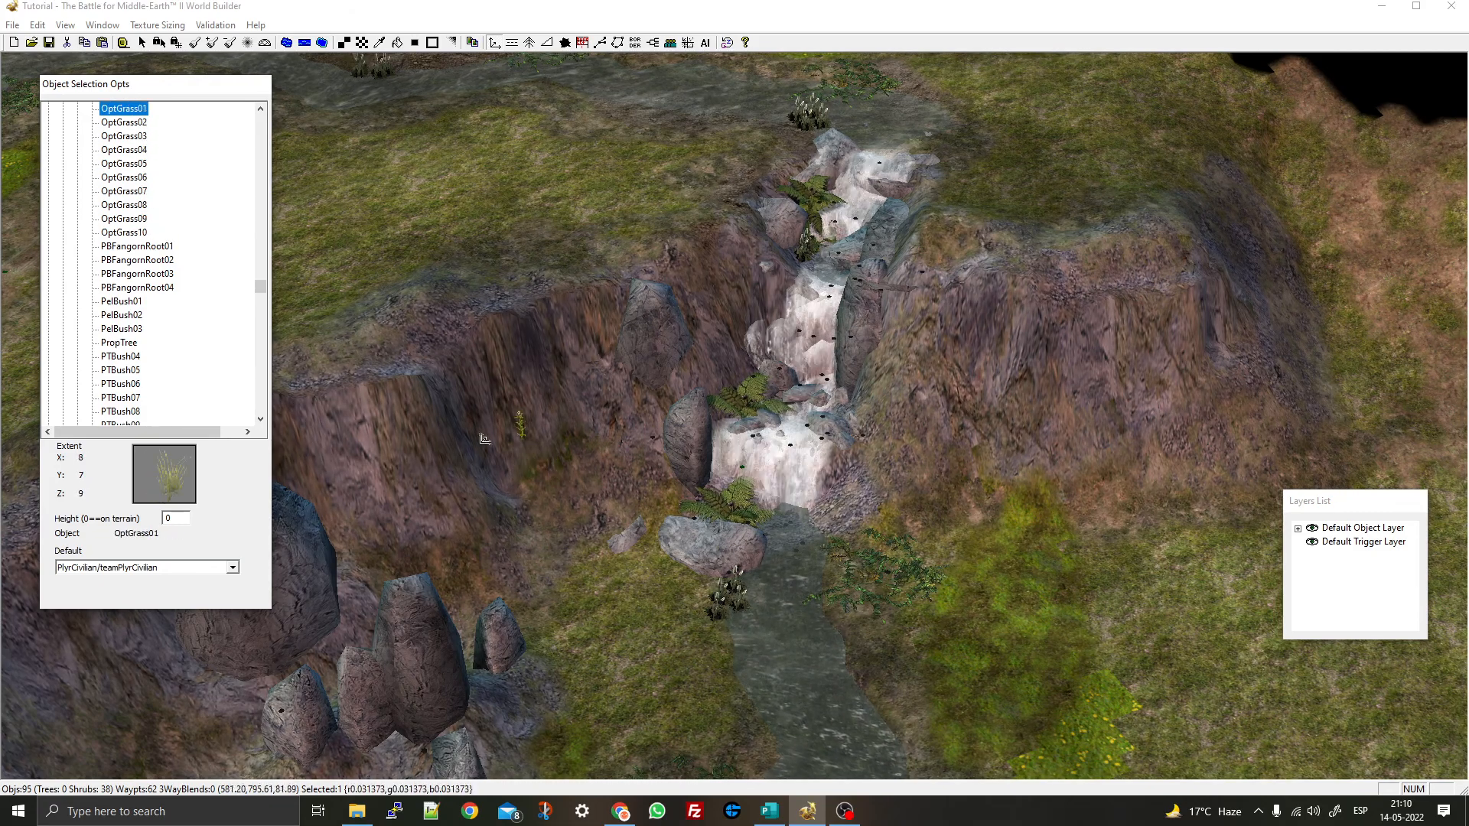
{"action": "right_click_drag", "start_coordinate": [436, 374], "coordinate": [619, 662]}
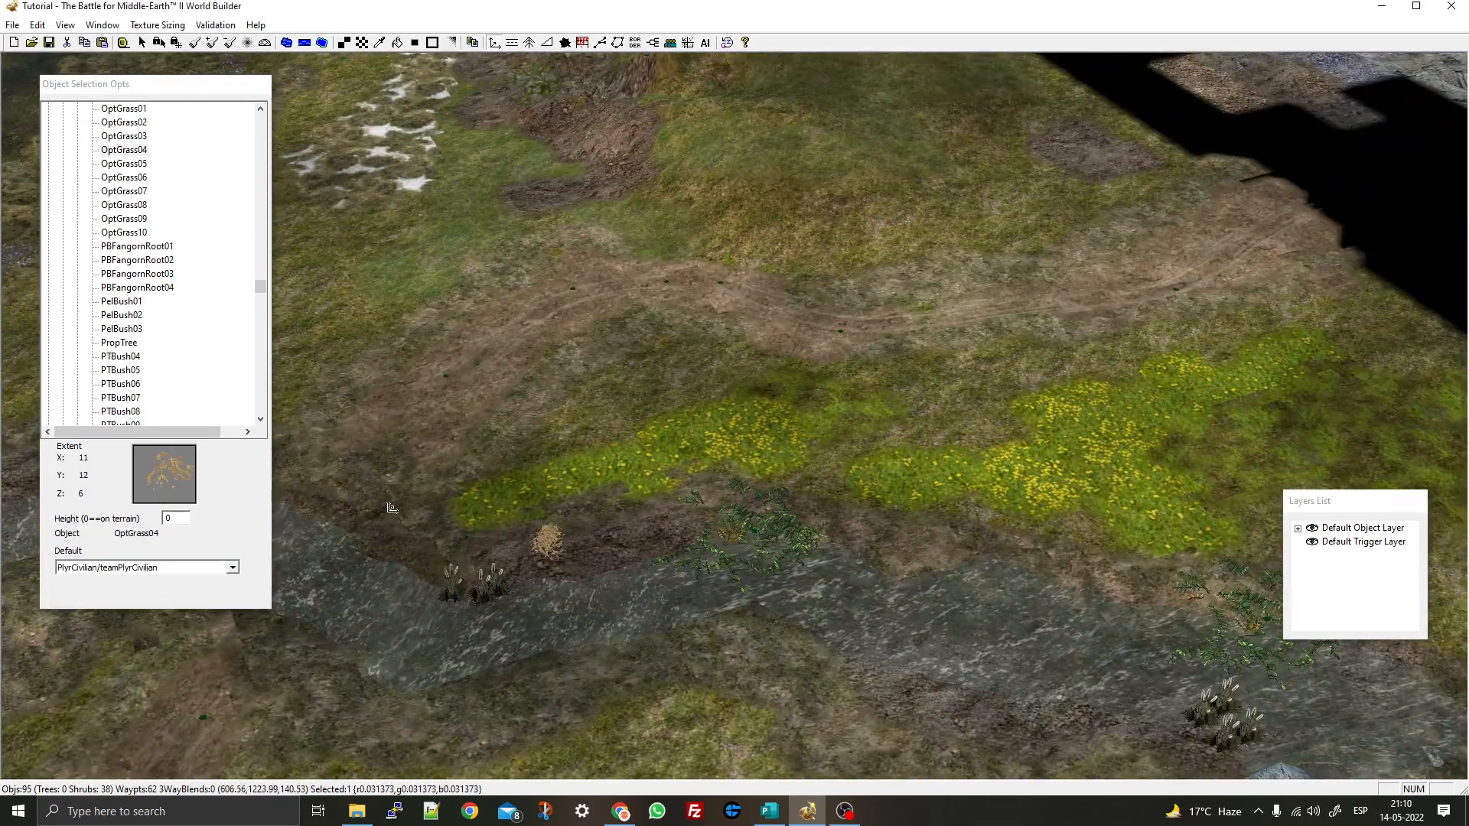
{"action": "right_click_drag", "start_coordinate": [442, 517], "coordinate": [688, 707]}
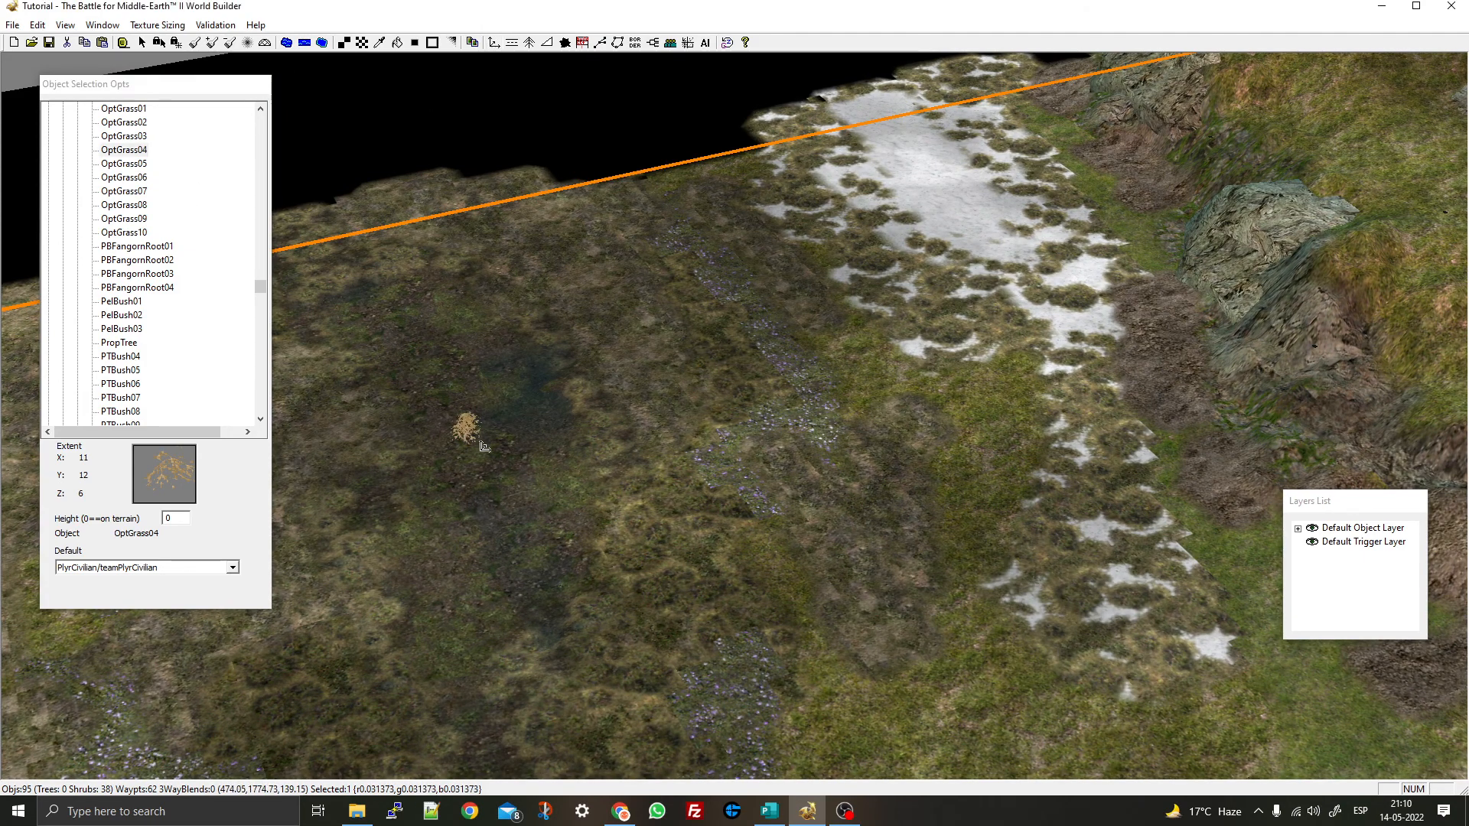
{"action": "right_click_drag", "start_coordinate": [484, 447], "coordinate": [657, 252]}
{"action": "right_click_drag", "start_coordinate": [910, 298], "coordinate": [823, 381]}
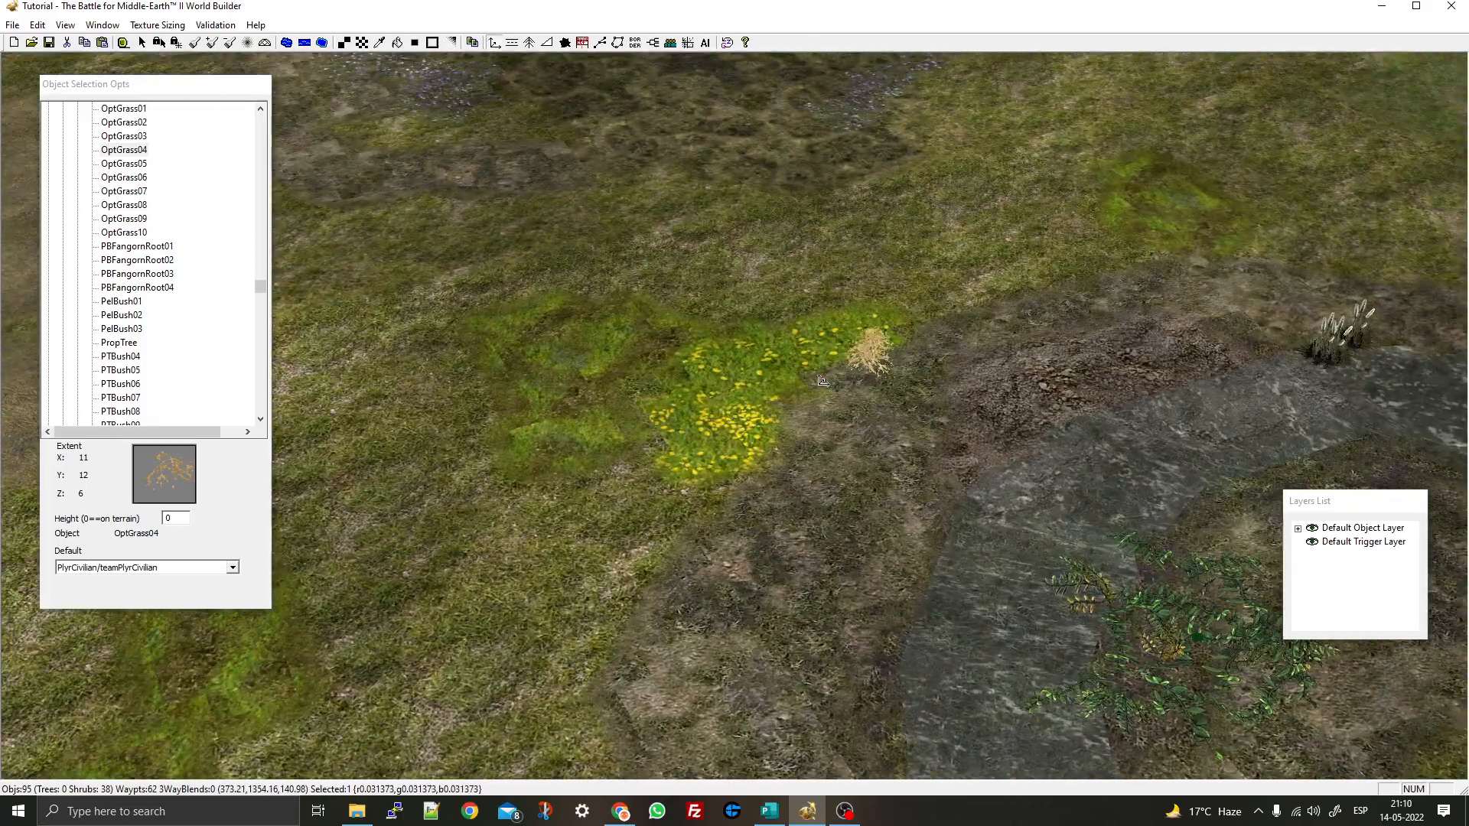
Examine the reeds and shrubs along the upper river bends from several angles
{"action": "scroll", "coordinate": [824, 378], "scroll_direction": "up", "scroll_amount": 1}
{"action": "right_click_drag", "start_coordinate": [1064, 313], "coordinate": [734, 184]}
{"action": "scroll", "coordinate": [703, 368], "scroll_direction": "down", "scroll_amount": 2}
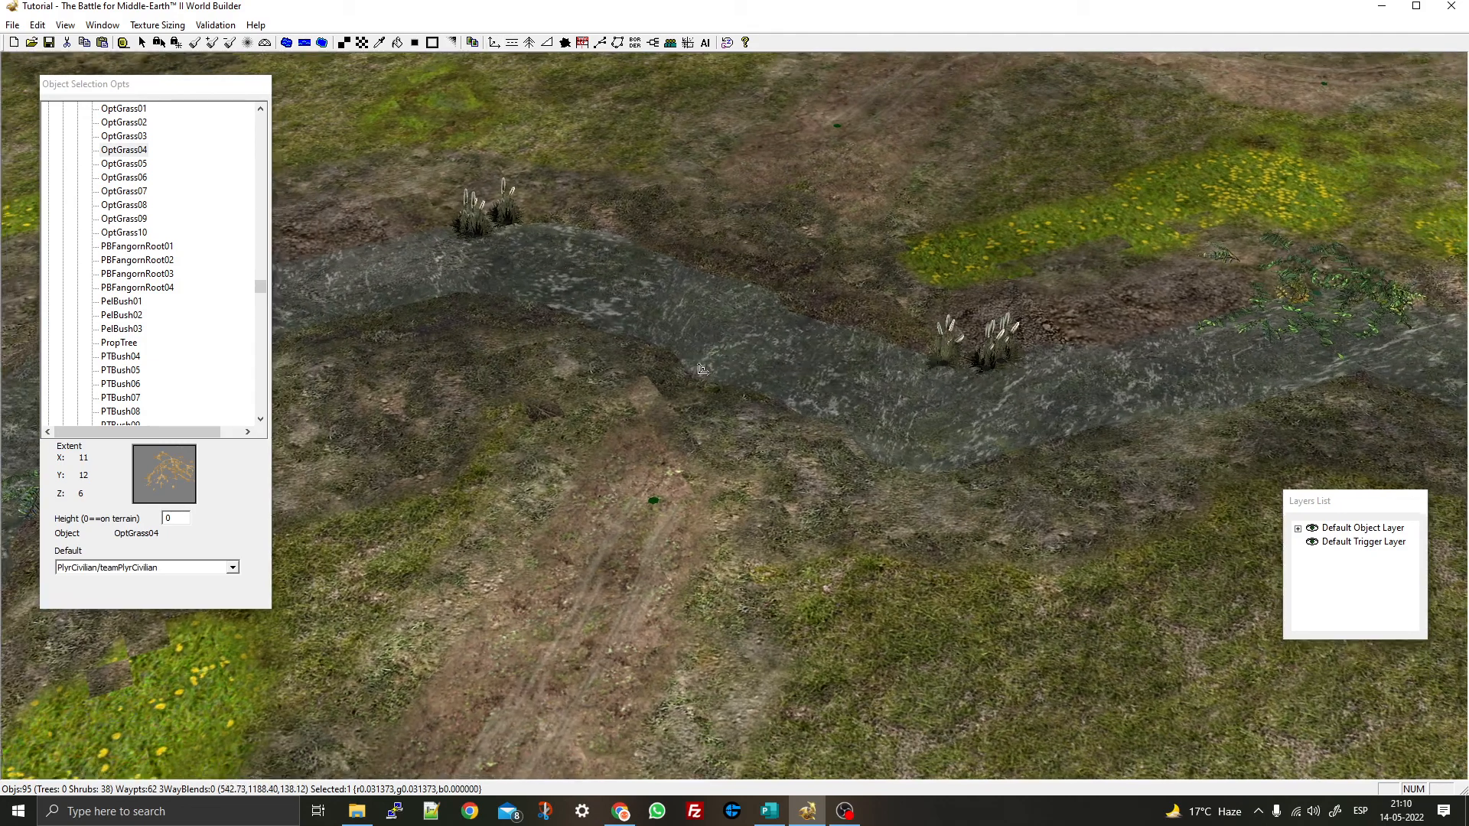
{"action": "middle_click_drag", "start_coordinate": [702, 369], "coordinate": [742, 358]}
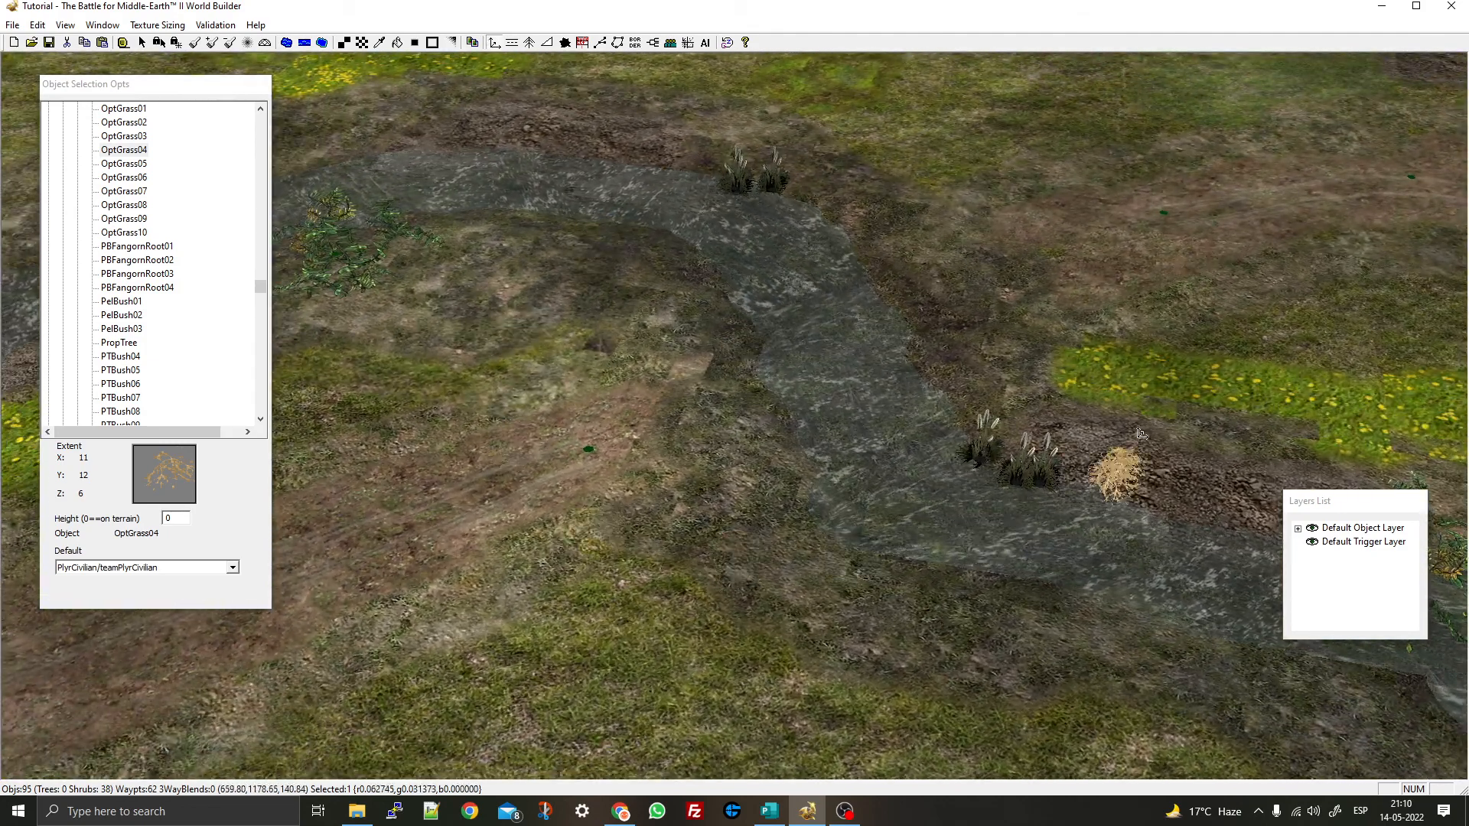
{"action": "scroll", "coordinate": [966, 226], "scroll_direction": "down", "scroll_amount": 2}
{"action": "middle_click_drag", "start_coordinate": [937, 367], "coordinate": [848, 267]}
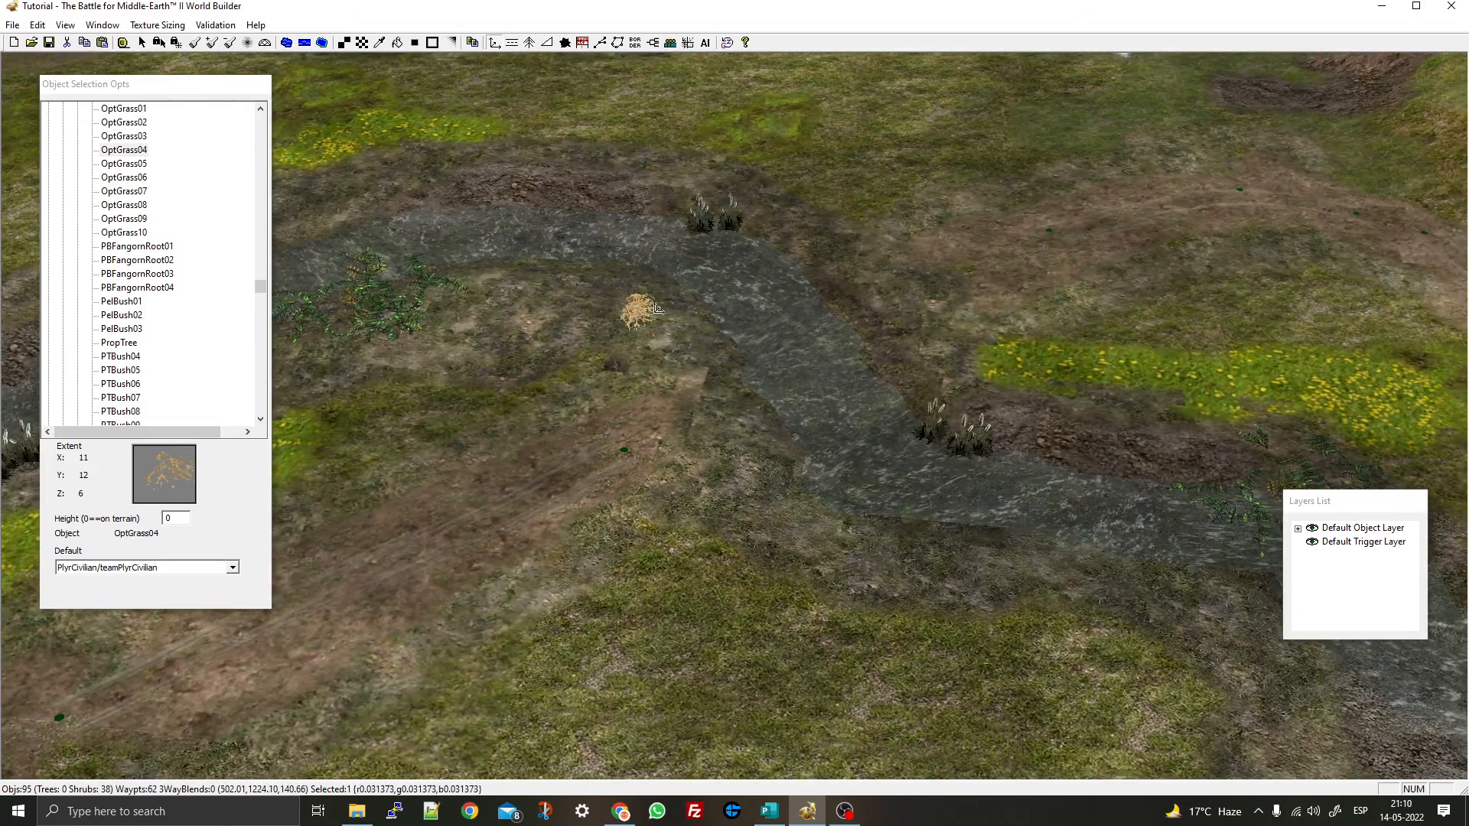
{"action": "middle_click_drag", "start_coordinate": [922, 344], "coordinate": [893, 362]}
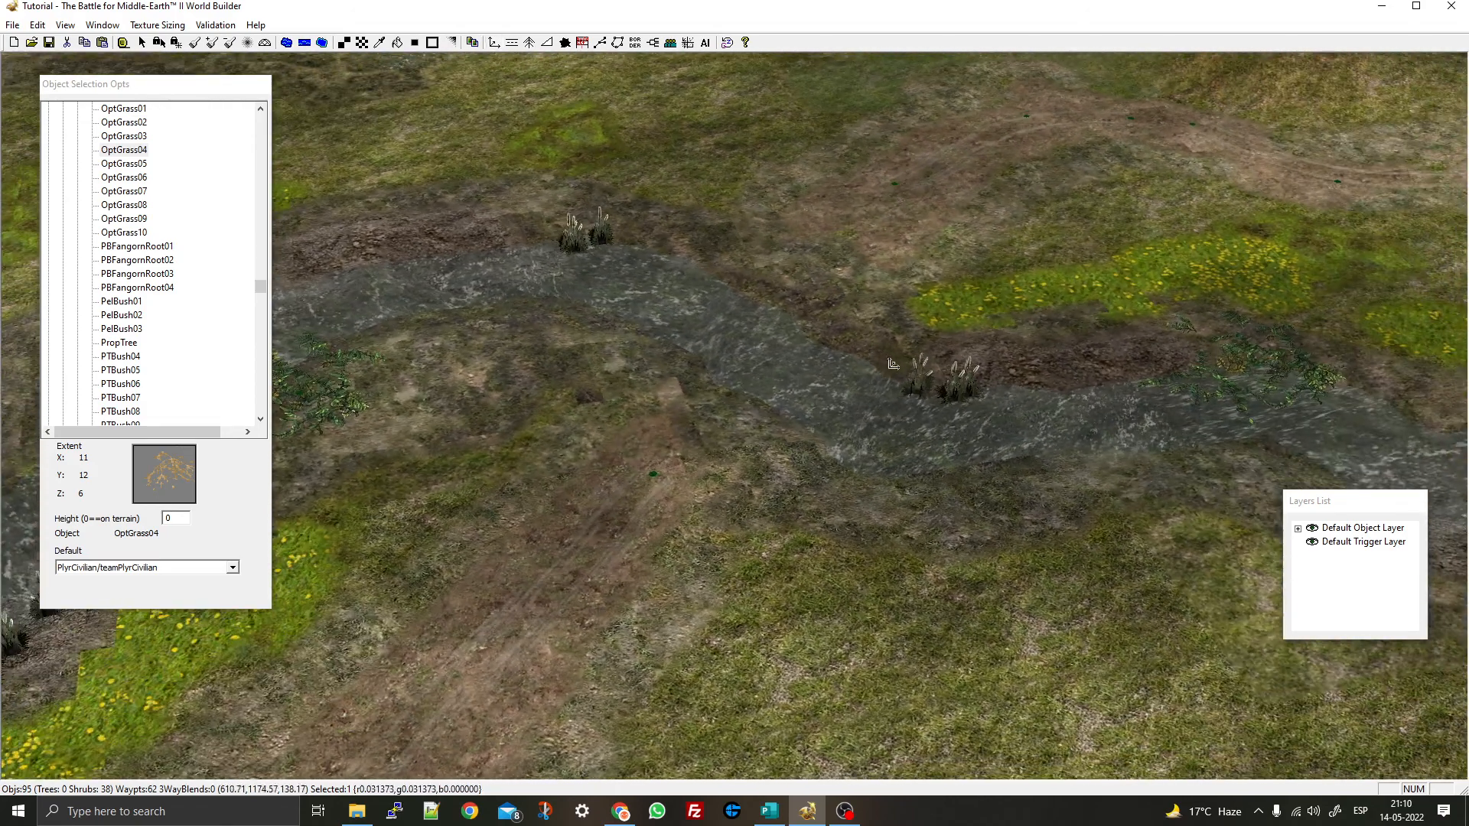
{"action": "right_click_drag", "start_coordinate": [937, 455], "coordinate": [846, 356]}
{"action": "scroll", "coordinate": [672, 286], "scroll_direction": "up", "scroll_amount": 1}
{"action": "middle_click_drag", "start_coordinate": [673, 287], "coordinate": [746, 283]}
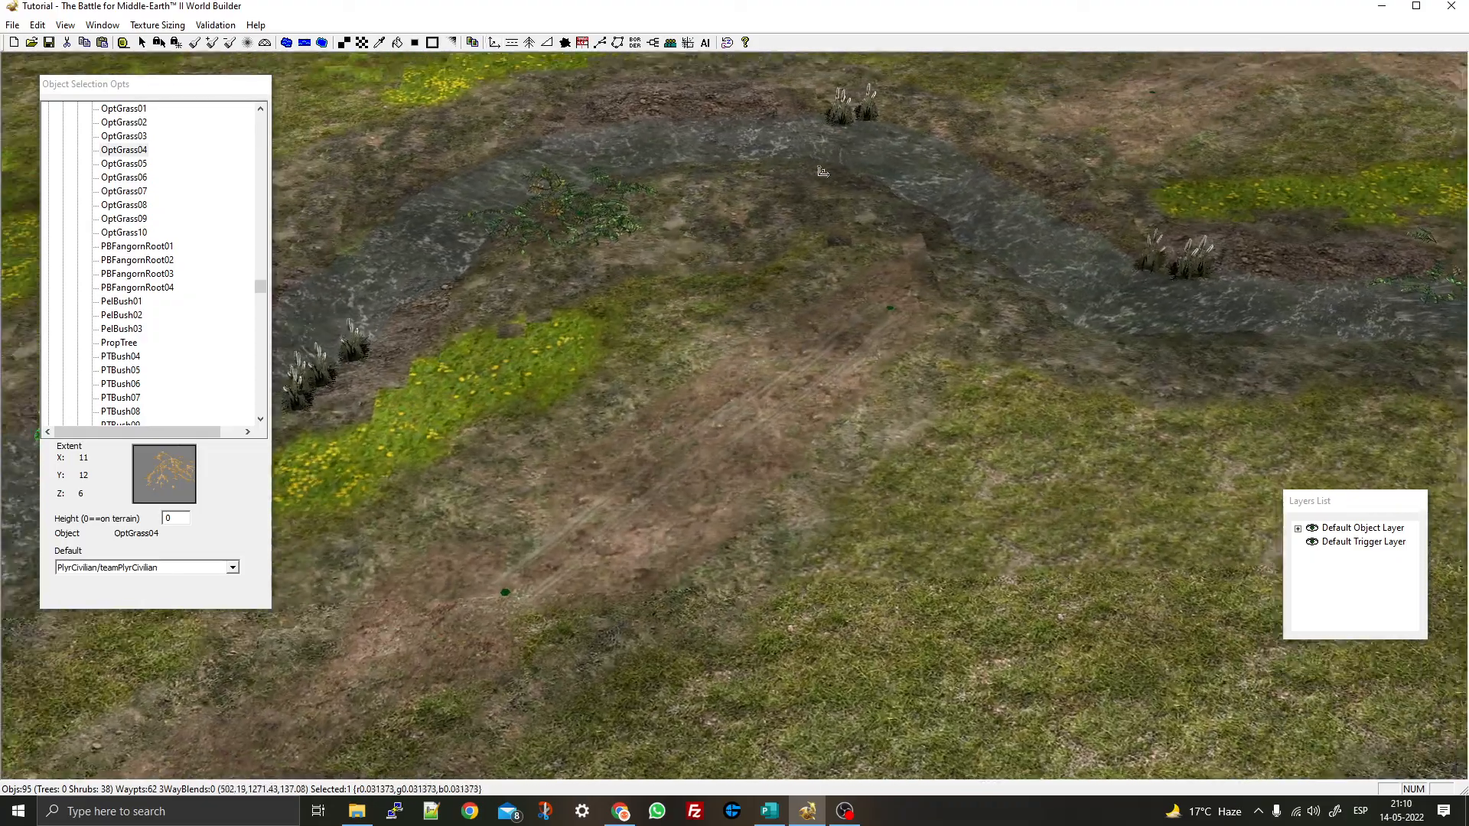
Survey the upper river course, its yellow flower patches and the ground out to the map border
{"action": "right_click_drag", "start_coordinate": [781, 130], "coordinate": [702, 279]}
{"action": "right_click_drag", "start_coordinate": [604, 436], "coordinate": [601, 366]}
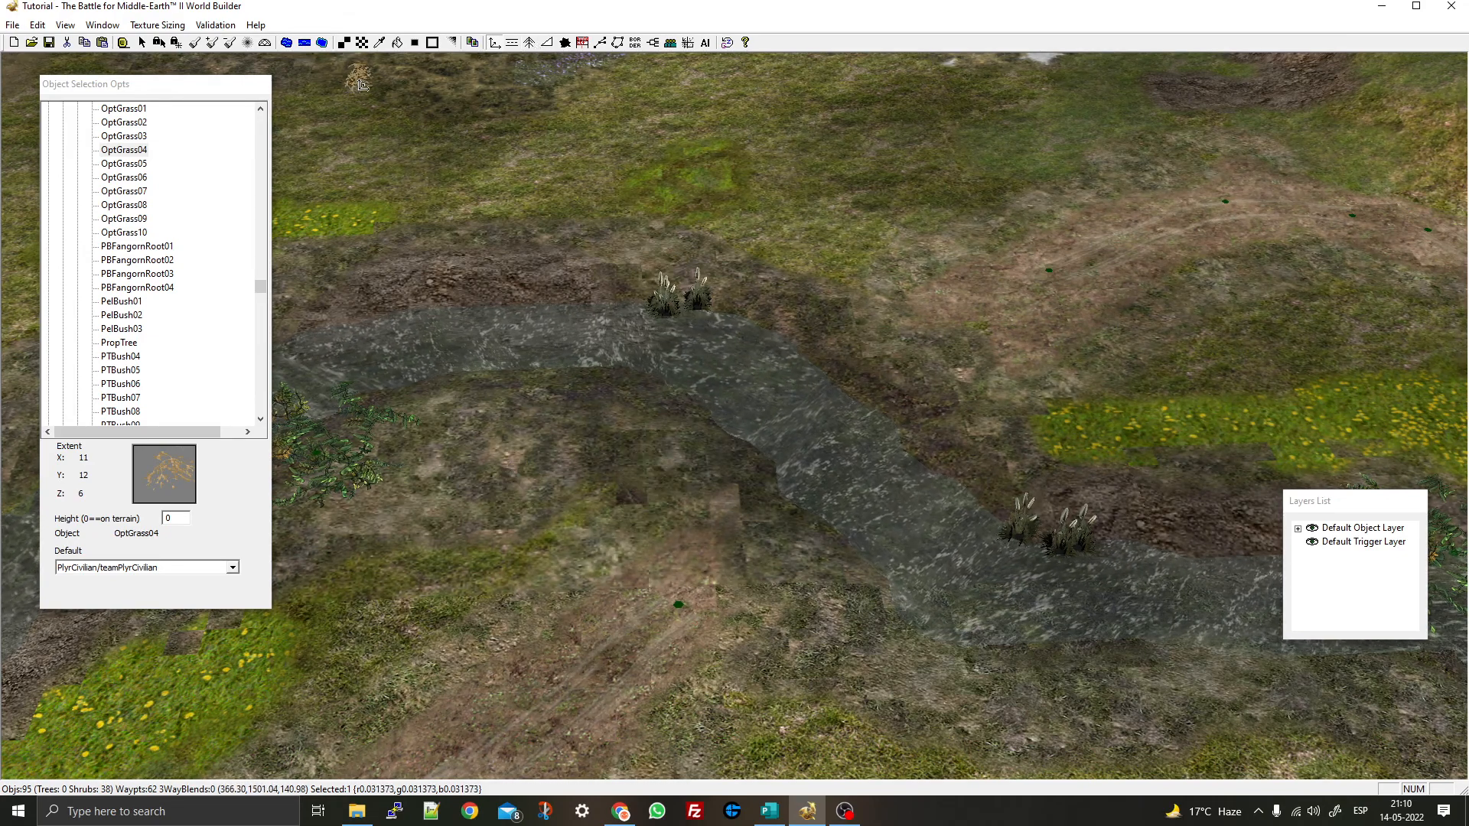
{"action": "right_click_drag", "start_coordinate": [746, 388], "coordinate": [792, 337]}
{"action": "scroll", "coordinate": [774, 353], "scroll_direction": "down", "scroll_amount": 6}
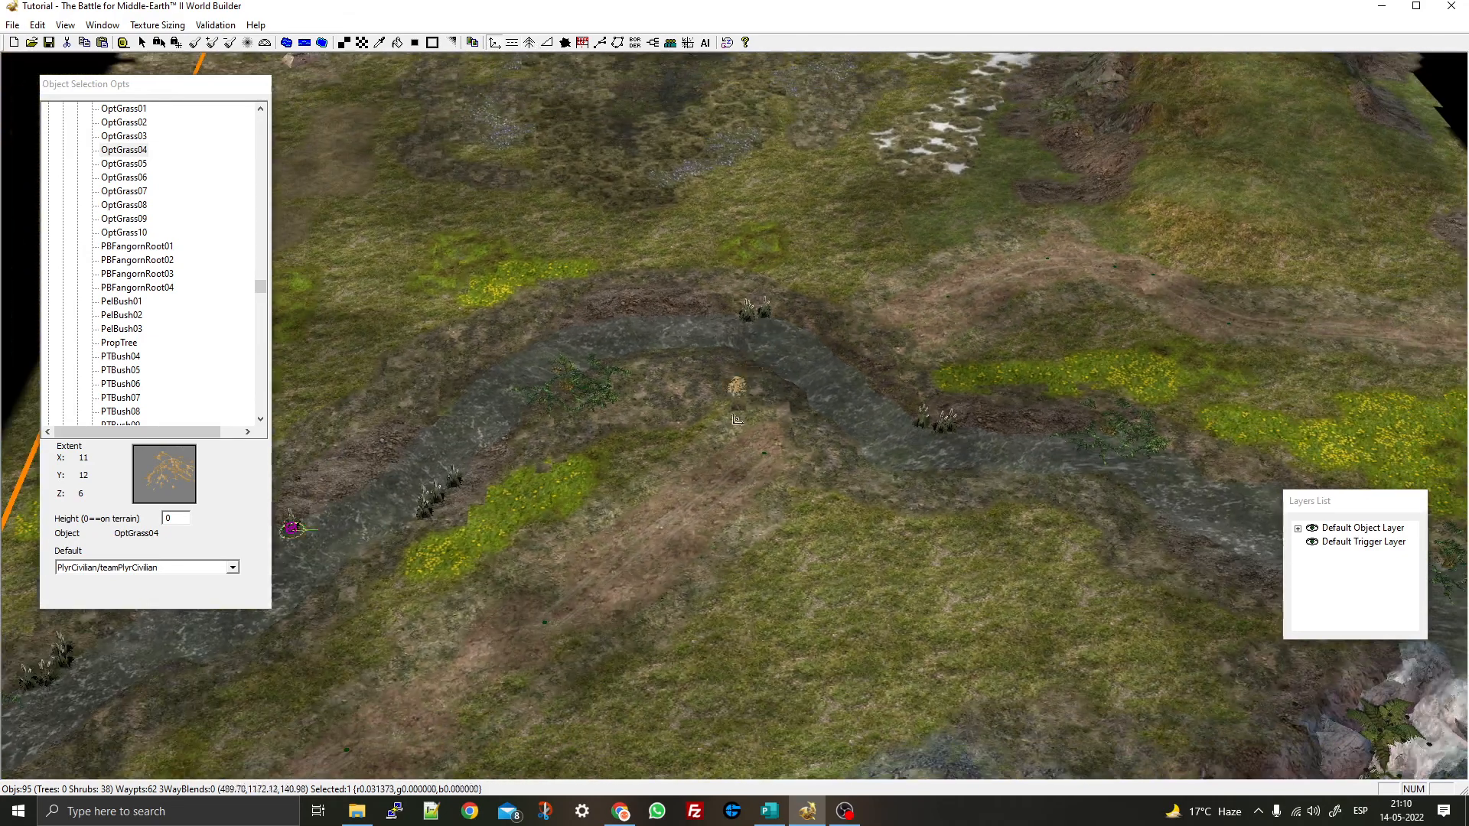
{"action": "right_click_drag", "start_coordinate": [748, 392], "coordinate": [920, 288]}
{"action": "right_click_drag", "start_coordinate": [962, 346], "coordinate": [863, 412]}
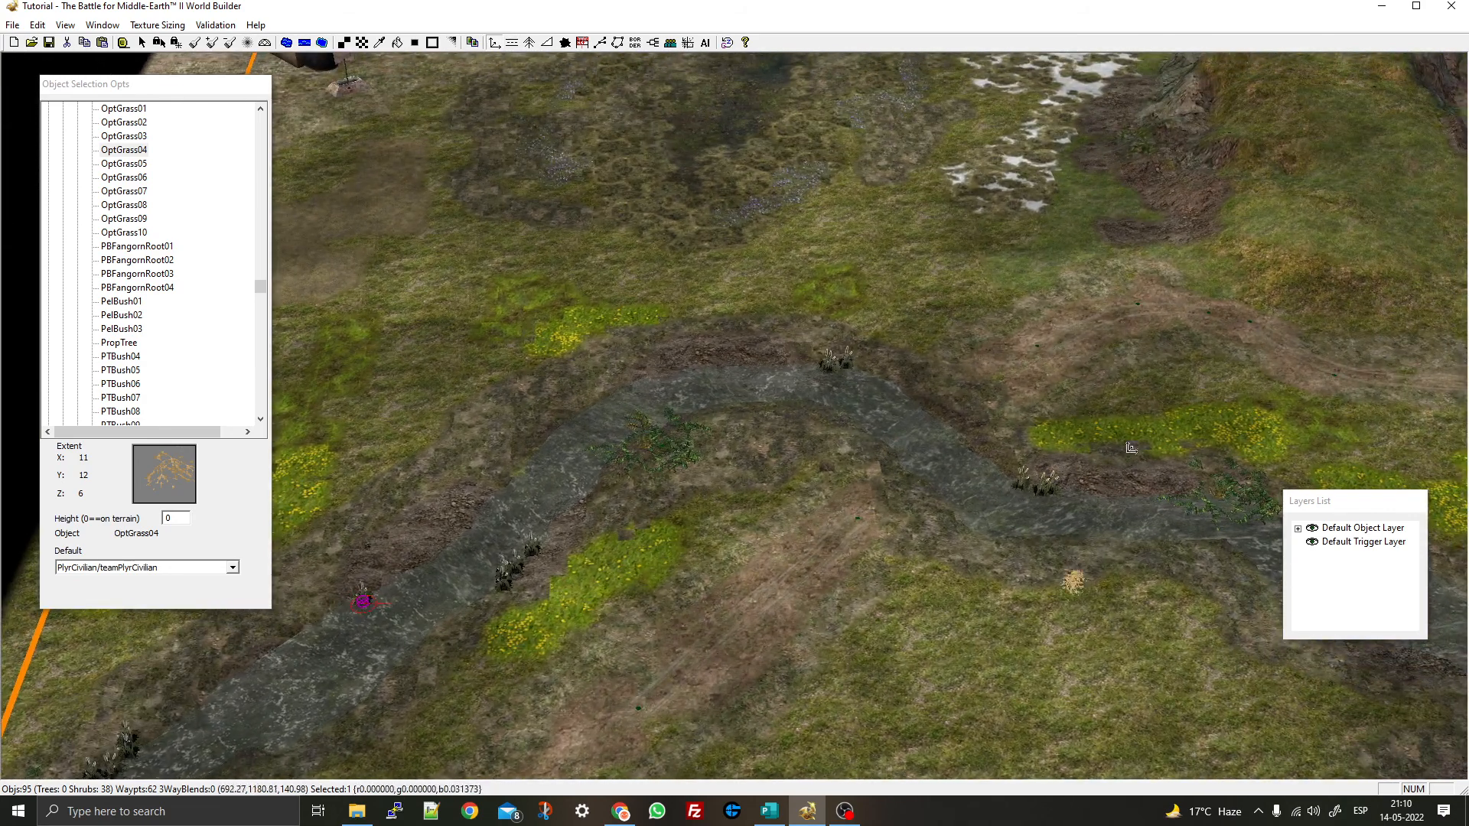
{"action": "scroll", "coordinate": [831, 352], "scroll_direction": "down", "scroll_amount": 3}
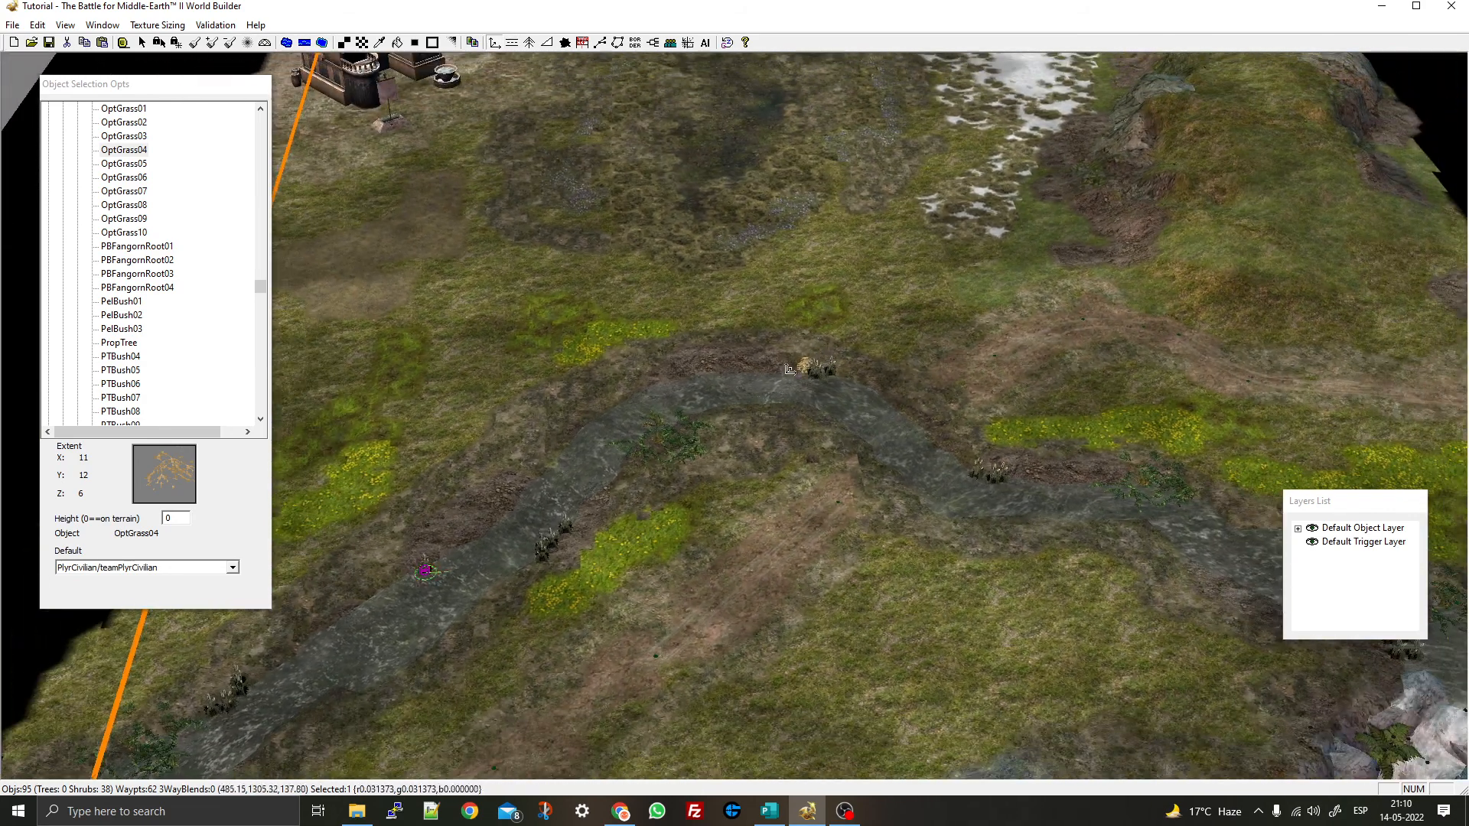
{"action": "right_click_drag", "start_coordinate": [831, 353], "coordinate": [687, 201]}
{"action": "right_click_drag", "start_coordinate": [780, 517], "coordinate": [773, 370]}
{"action": "right_click_drag", "start_coordinate": [877, 521], "coordinate": [822, 458]}
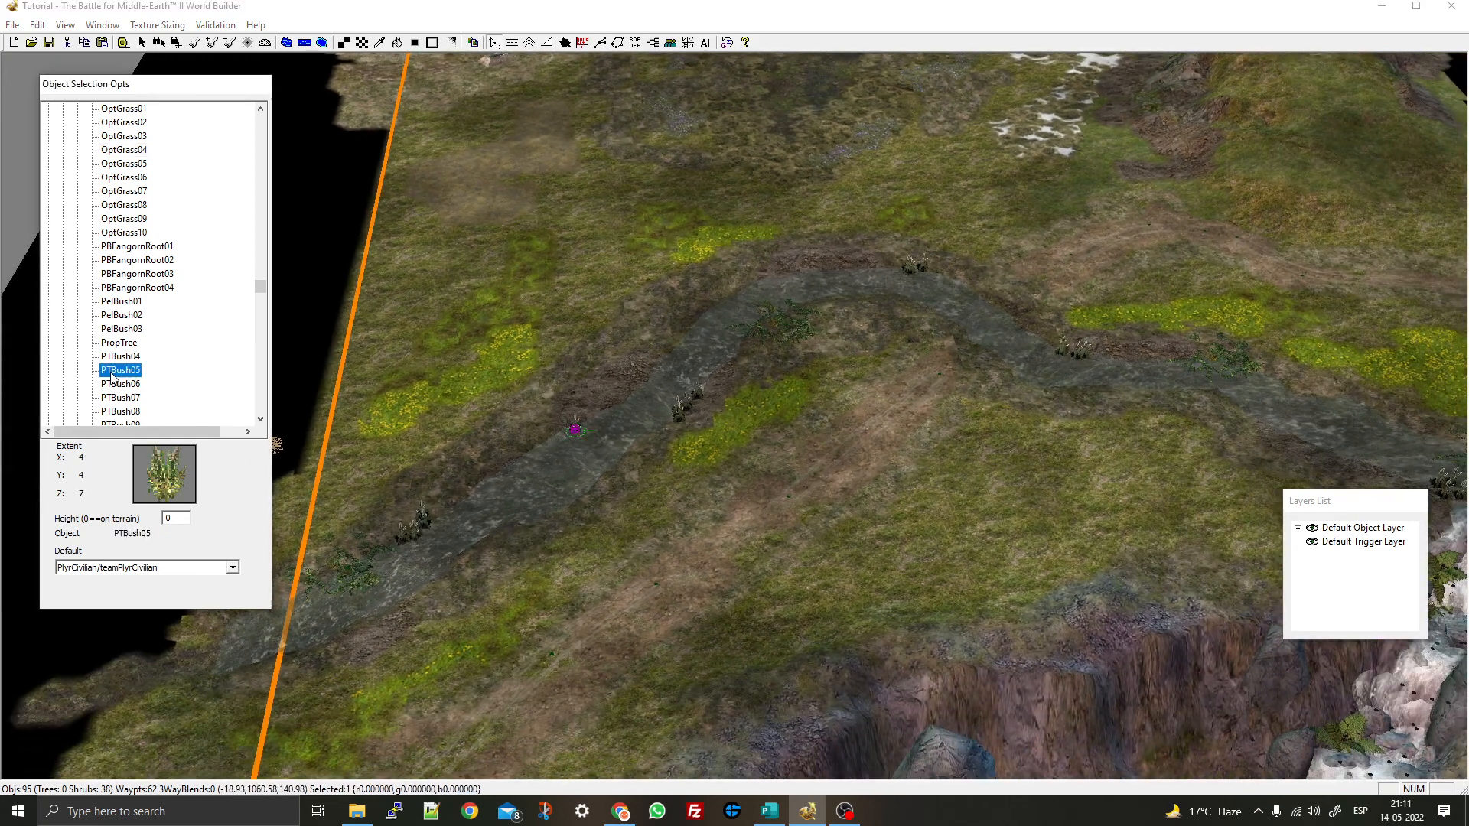
Browse the PTBush, PTClumps, PTFlower, PTFramvg and PTGrass models and preview them beside the upper river
{"action": "key", "text": "Down"}
{"action": "key", "text": "Down"}
{"action": "key", "text": "Down"}
{"action": "key", "text": "Down"}
{"action": "key", "text": "Down"}
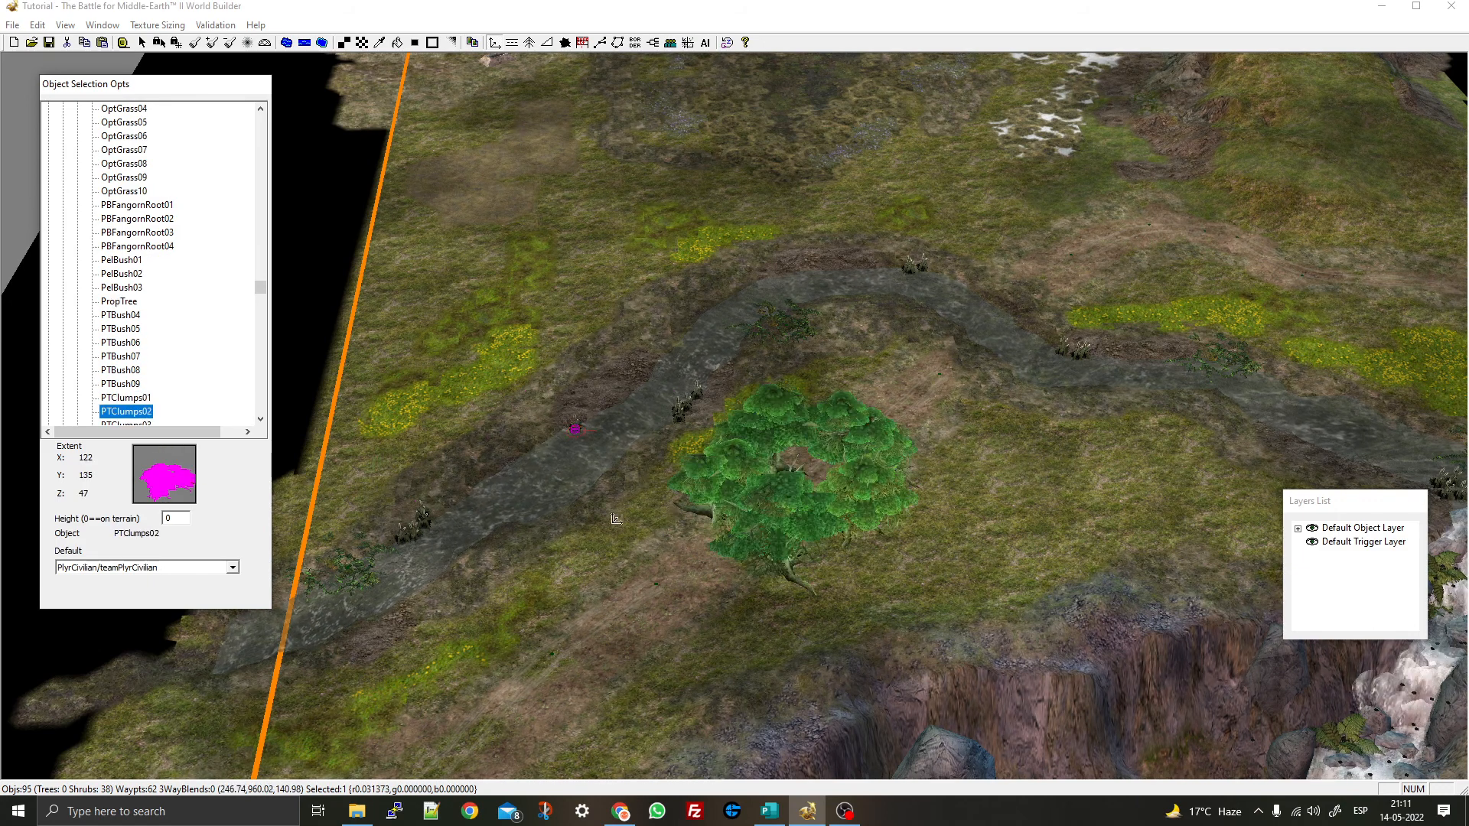
{"action": "key", "text": "Down"}
{"action": "key", "text": "Down"}
{"action": "key", "text": "Down"}
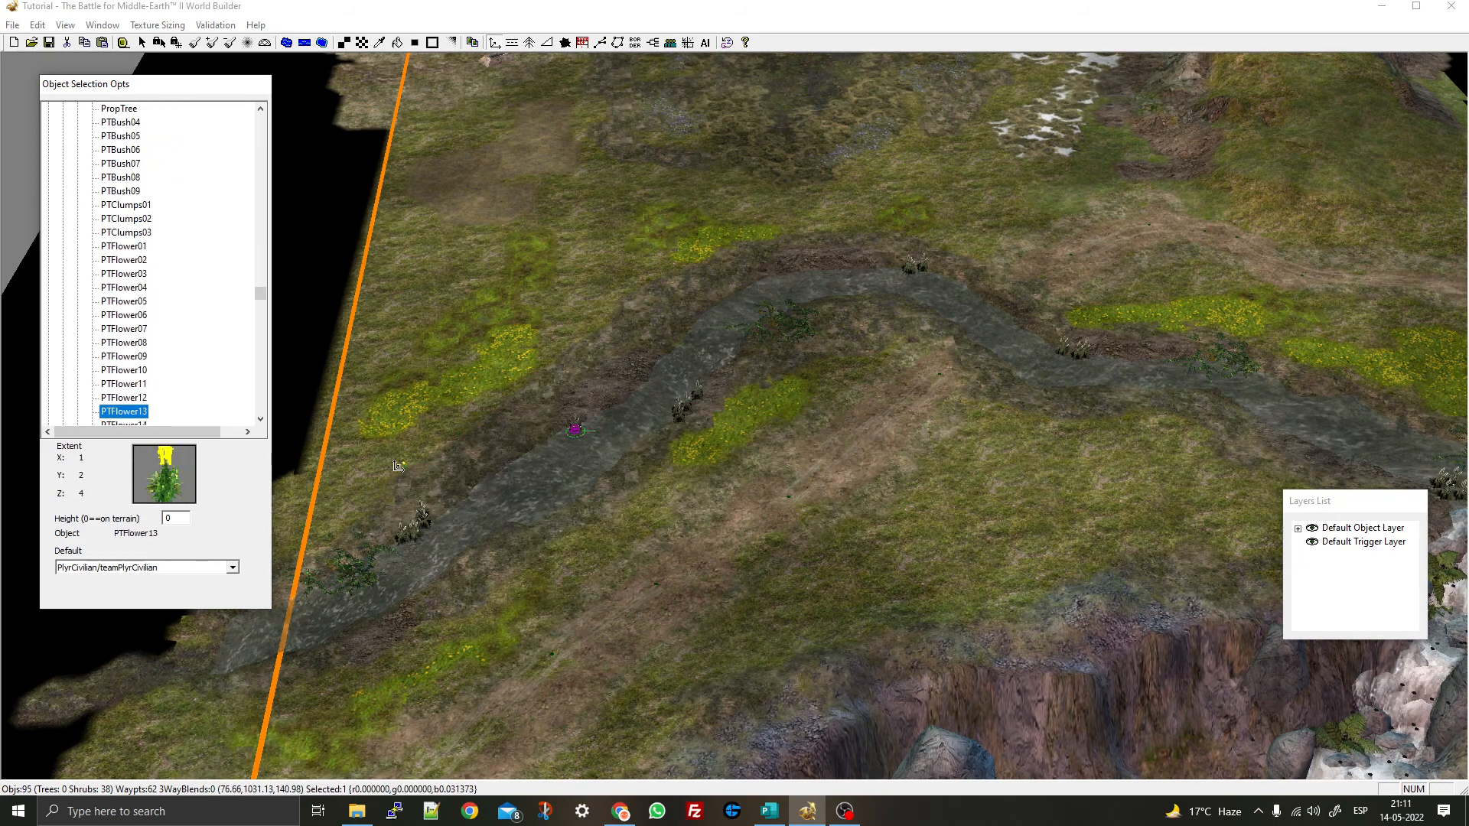
{"action": "key", "text": "Down"}
{"action": "key", "text": "Down"}
{"action": "key", "text": "Down"}
{"action": "key", "text": "Down"}
{"action": "key", "text": "Down"}
{"action": "key", "text": "Down"}
{"action": "key", "text": "Down"}
{"action": "key", "text": "Down"}
{"action": "key", "text": "Down"}
{"action": "key", "text": "Down"}
{"action": "key", "text": "Down"}
{"action": "key", "text": "Down"}
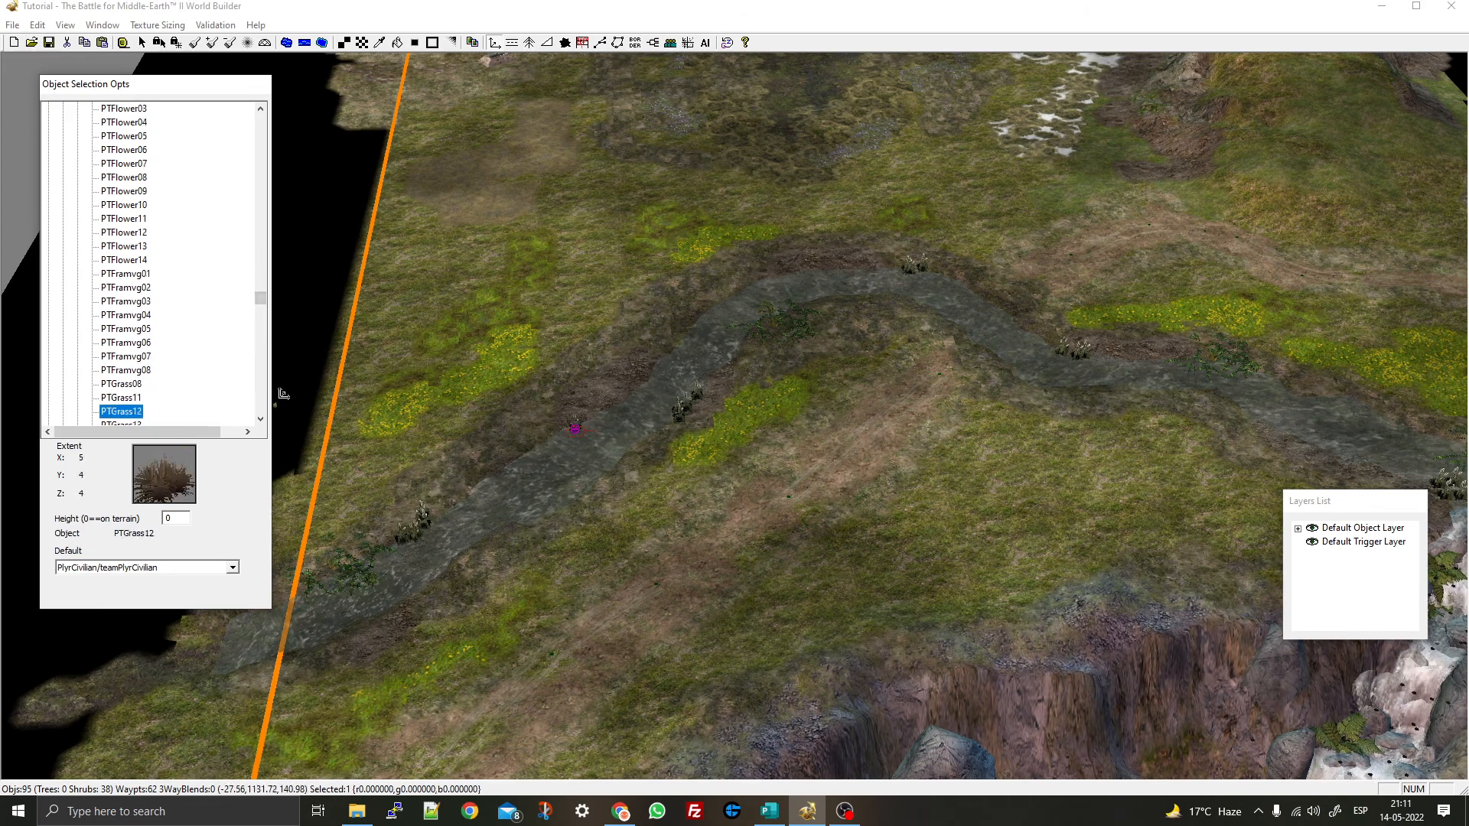
{"action": "key", "text": "Down"}
{"action": "key", "text": "Down"}
{"action": "key", "text": "Down"}
{"action": "scroll", "coordinate": [528, 403], "scroll_direction": "up", "scroll_amount": 2}
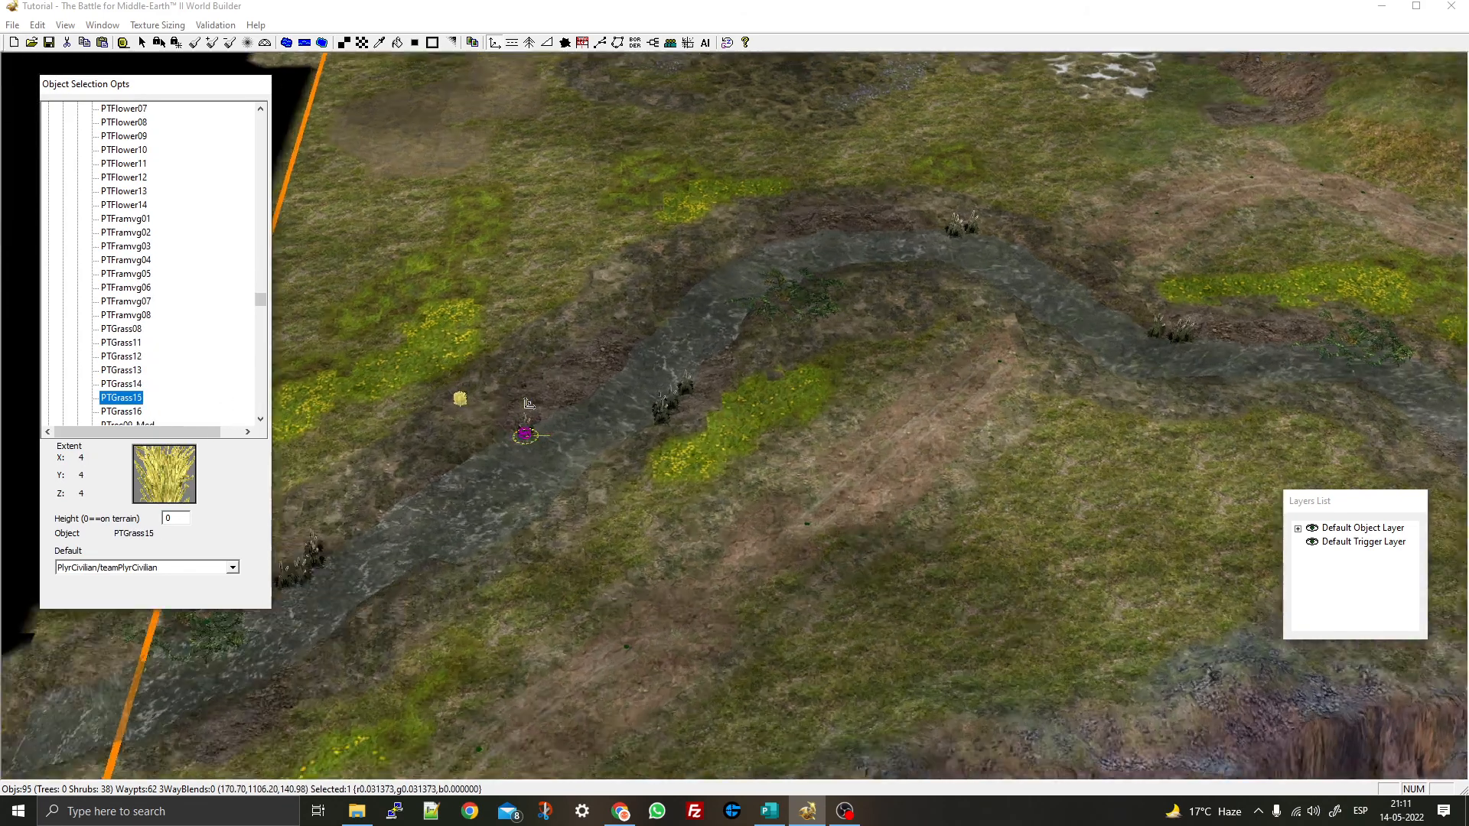
{"action": "scroll", "coordinate": [528, 403], "scroll_direction": "up", "scroll_amount": 3}
{"action": "key", "text": "Down"}
{"action": "key", "text": "Down"}
{"action": "key", "text": "Down"}
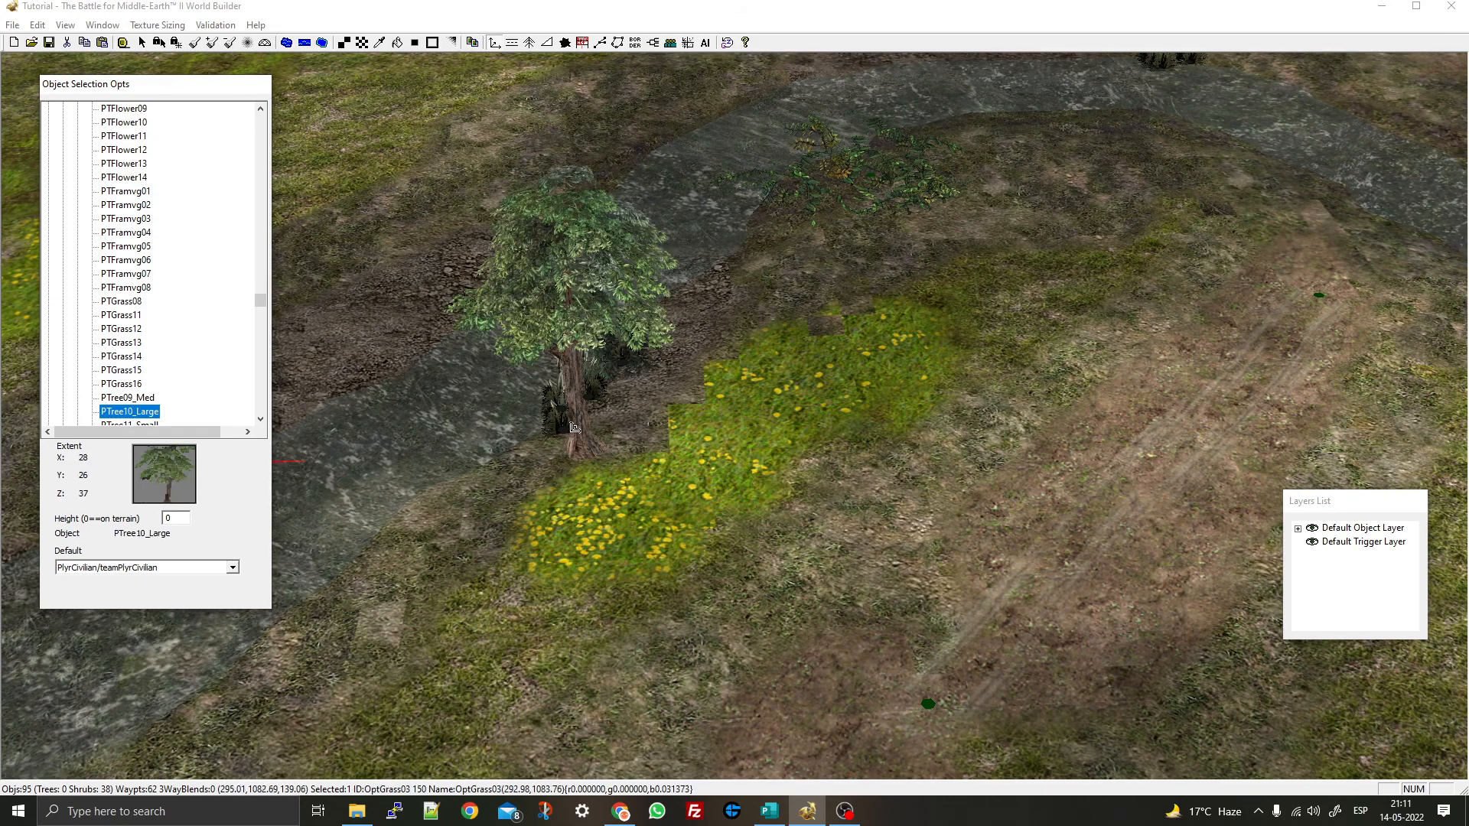
Preview the PTree models beside the riverside reeds, from PTree10_Large through PTree24 and PTreeDogwood08 to PTreeSpruce01_NEW
{"action": "key", "text": "Down"}
{"action": "key", "text": "Down"}
{"action": "key", "text": "Down"}
{"action": "key", "text": "Down"}
{"action": "key", "text": "Down"}
{"action": "key", "text": "Down"}
{"action": "key", "text": "Down"}
{"action": "key", "text": "Down"}
{"action": "key", "text": "Down"}
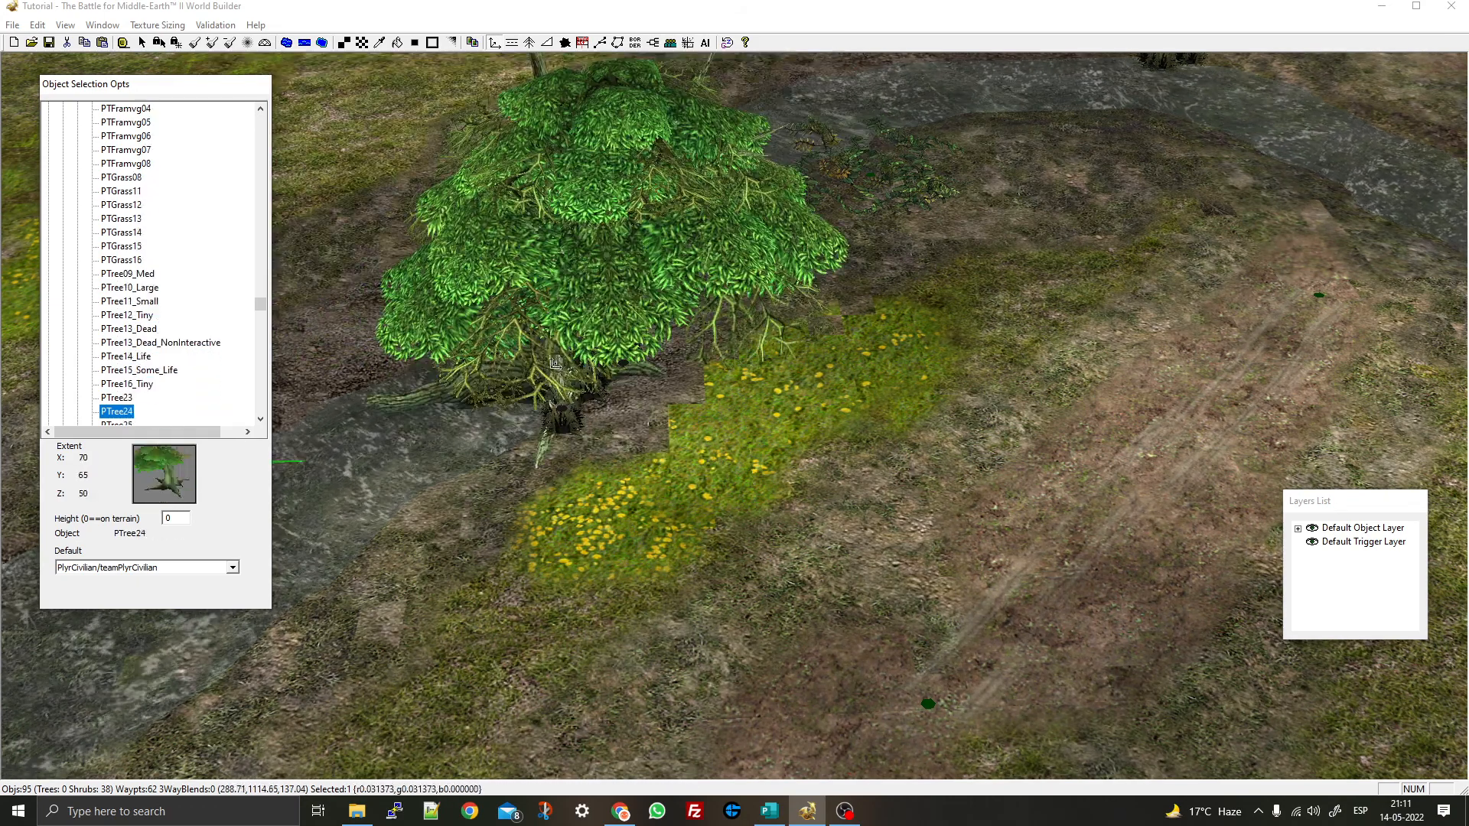
{"action": "key", "text": "Down"}
{"action": "key", "text": "Down"}
{"action": "key", "text": "Down"}
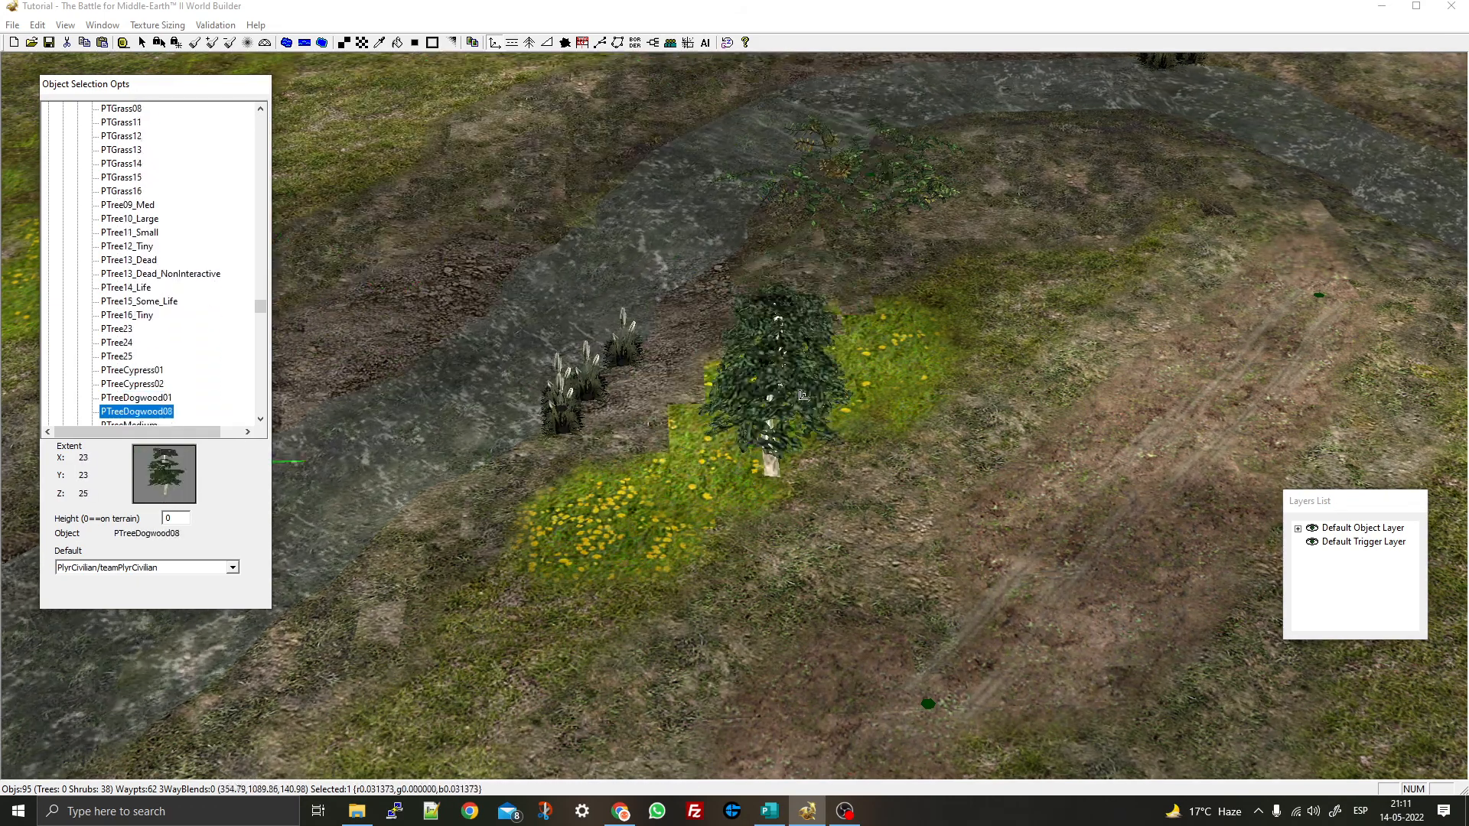
{"action": "key", "text": "Down"}
{"action": "key", "text": "Down"}
{"action": "key", "text": "Down"}
{"action": "key", "text": "Down"}
{"action": "key", "text": "Down"}
{"action": "key", "text": "Down"}
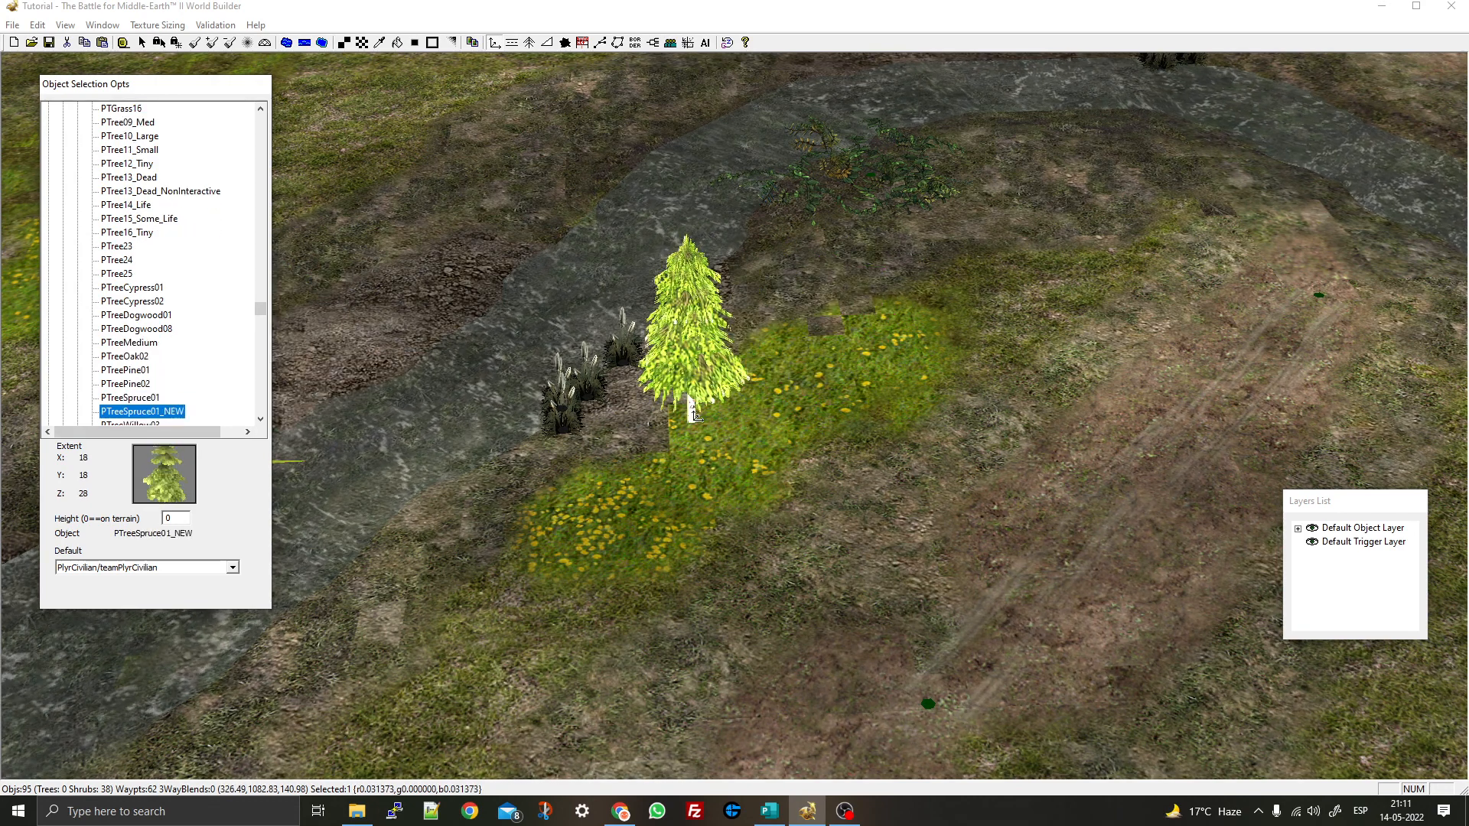
Look through the PTrunk, PTStump and ShrubRainforest models as far as ShrubShireHedge02
{"action": "key", "text": "Down"}
{"action": "key", "text": "Down"}
{"action": "key", "text": "Down"}
{"action": "key", "text": "Down"}
{"action": "key", "text": "Down"}
{"action": "key", "text": "Down"}
{"action": "key", "text": "Down"}
{"action": "key", "text": "Down"}
{"action": "key", "text": "Down"}
{"action": "key", "text": "Down"}
{"action": "key", "text": "Down"}
{"action": "key", "text": "Down"}
{"action": "key", "text": "Down"}
{"action": "key", "text": "Down"}
{"action": "key", "text": "Down"}
{"action": "key", "text": "Down"}
{"action": "key", "text": "Down"}
{"action": "key", "text": "Down"}
{"action": "key", "text": "Down"}
{"action": "key", "text": "Down"}
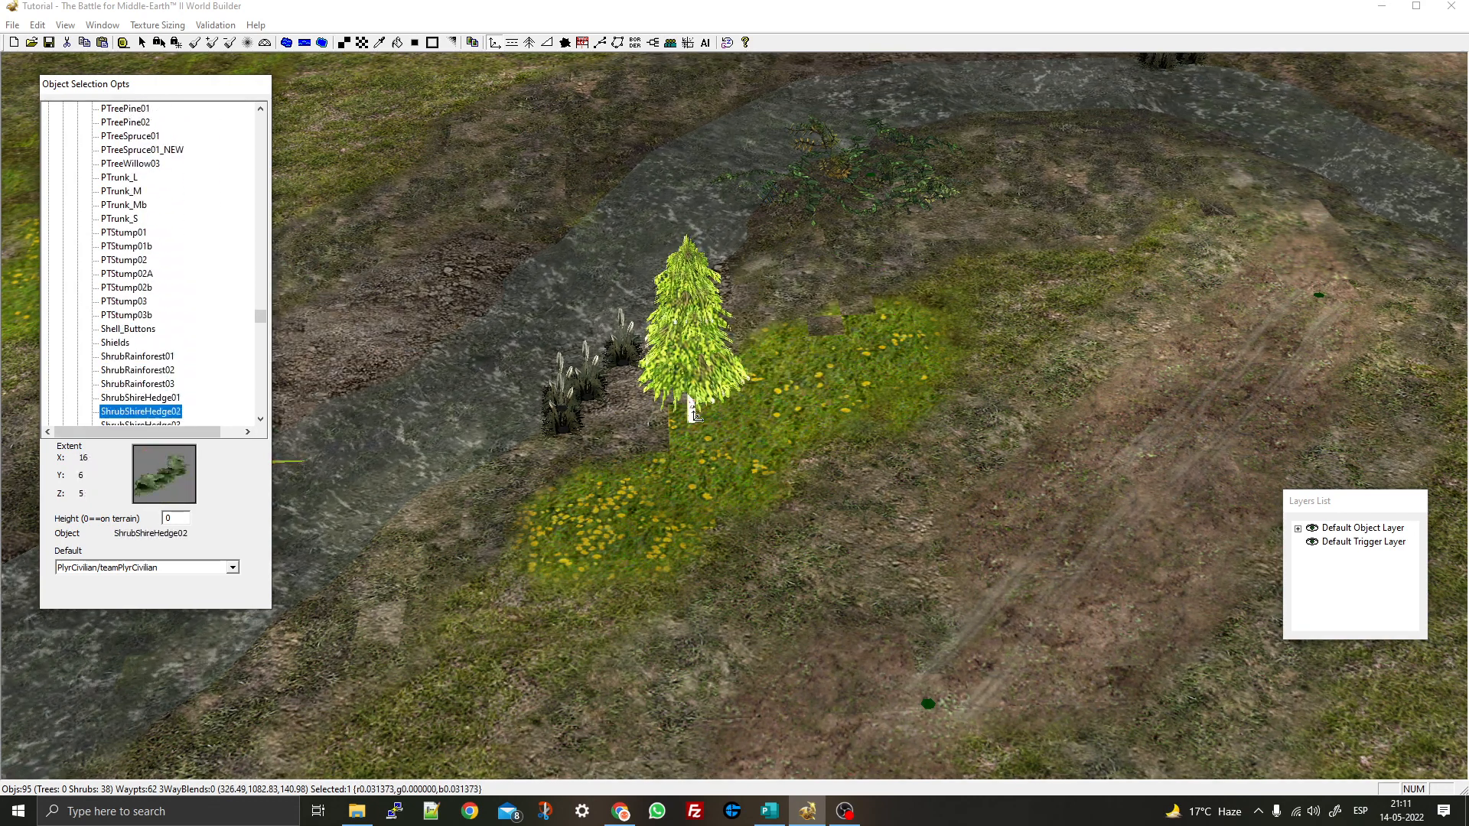
Browse the Tree models through the Dalbergia, Fall, Forlindon and Harlindon types and preview TreeIronHills04 on the flower patch
{"action": "key", "text": "Down"}
{"action": "key", "text": "Down"}
{"action": "key", "text": "Down"}
{"action": "key", "text": "Down"}
{"action": "key", "text": "Down"}
{"action": "key", "text": "Down"}
{"action": "key", "text": "Down"}
{"action": "key", "text": "Down"}
{"action": "key", "text": "Down"}
{"action": "key", "text": "Down"}
{"action": "key", "text": "Down"}
{"action": "key", "text": "Down"}
{"action": "key", "text": "Down"}
{"action": "key", "text": "Down"}
{"action": "key", "text": "Down"}
{"action": "key", "text": "Down"}
{"action": "key", "text": "Down"}
{"action": "key", "text": "Down"}
{"action": "key", "text": "Down"}
{"action": "key", "text": "Down"}
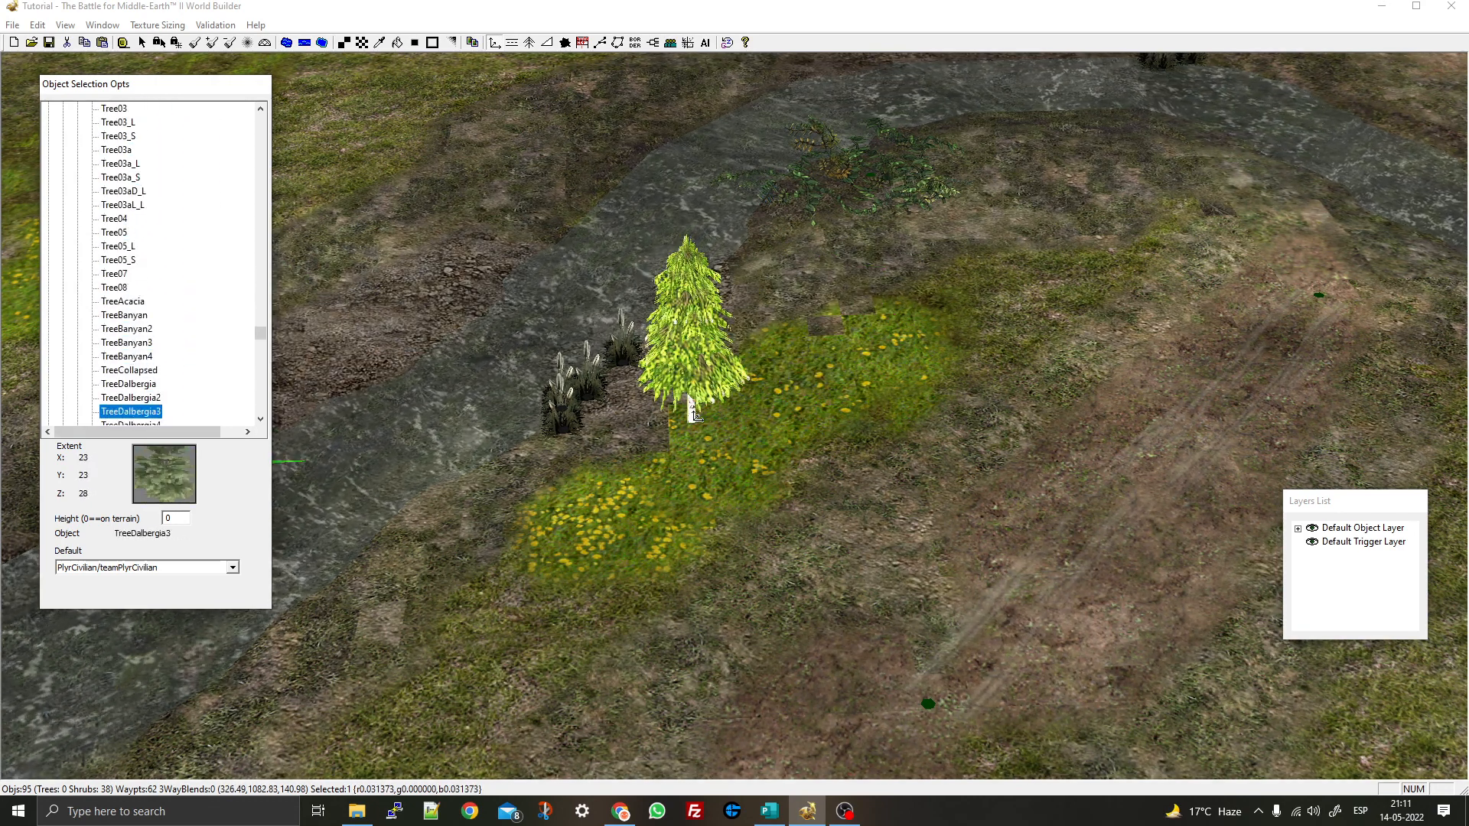
{"action": "key", "text": "Down"}
{"action": "key", "text": "Down"}
{"action": "key", "text": "Down"}
{"action": "key", "text": "Down"}
{"action": "key", "text": "Down"}
{"action": "key", "text": "Down"}
{"action": "key", "text": "Down"}
{"action": "key", "text": "Down"}
{"action": "key", "text": "Down"}
{"action": "key", "text": "Down"}
{"action": "key", "text": "Down"}
{"action": "key", "text": "Down"}
{"action": "key", "text": "Down"}
{"action": "key", "text": "Down"}
{"action": "key", "text": "Down"}
{"action": "key", "text": "Down"}
{"action": "key", "text": "Down"}
{"action": "key", "text": "Down"}
{"action": "key", "text": "Down"}
{"action": "key", "text": "Down"}
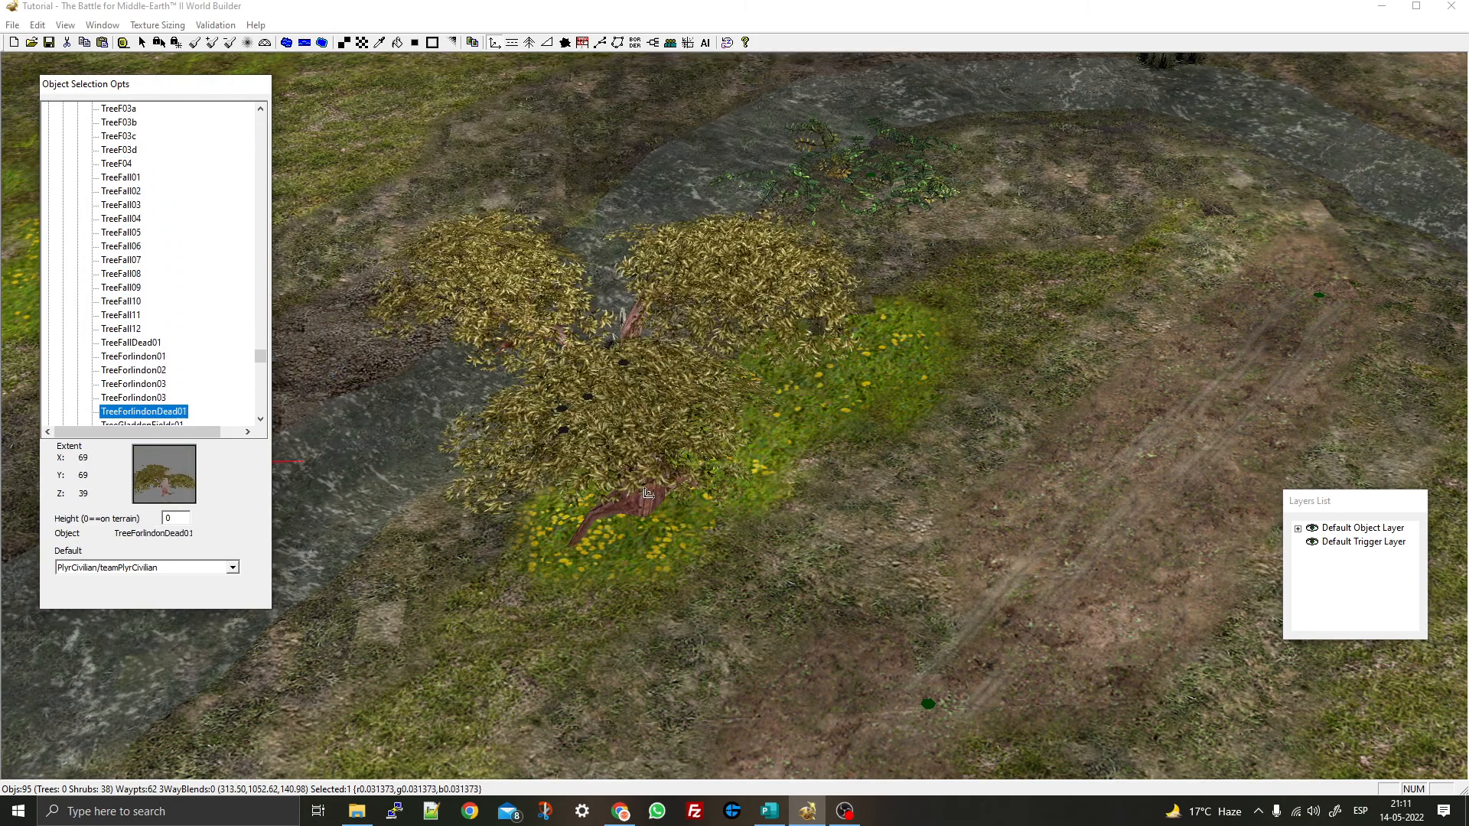
{"action": "key", "text": "Down"}
{"action": "key", "text": "Down"}
{"action": "key", "text": "Down"}
{"action": "key", "text": "Down"}
{"action": "key", "text": "Down"}
{"action": "key", "text": "Down"}
{"action": "key", "text": "Down"}
{"action": "key", "text": "Down"}
{"action": "key", "text": "Down"}
{"action": "key", "text": "Down"}
{"action": "key", "text": "Down"}
{"action": "key", "text": "Down"}
{"action": "key", "text": "Down"}
{"action": "key", "text": "Down"}
{"action": "key", "text": "Down"}
{"action": "key", "text": "Down"}
{"action": "key", "text": "Down"}
{"action": "key", "text": "Down"}
{"action": "key", "text": "Down"}
{"action": "key", "text": "Down"}
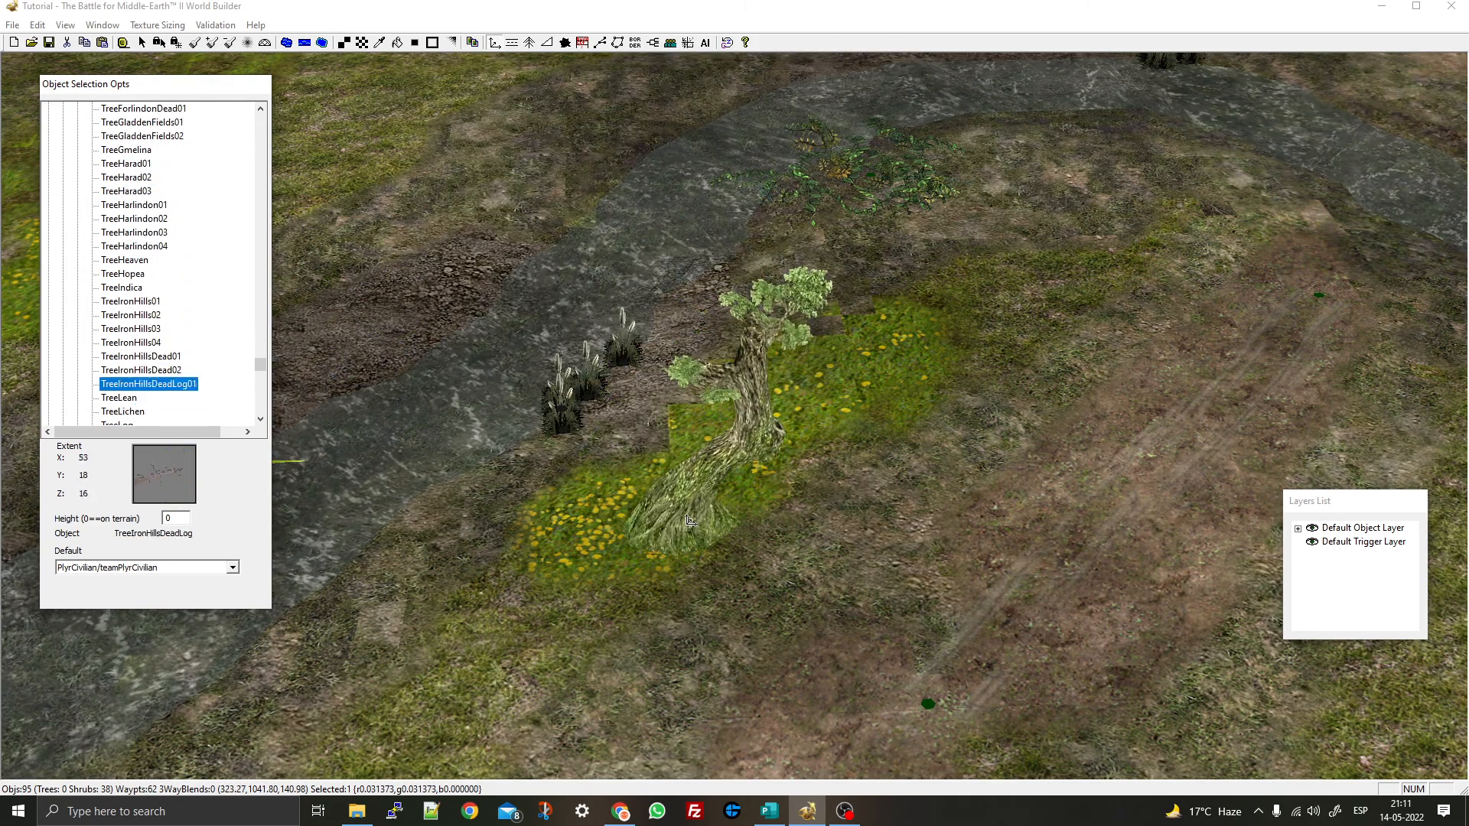
{"action": "key", "text": "Up"}
{"action": "key", "text": "Up"}
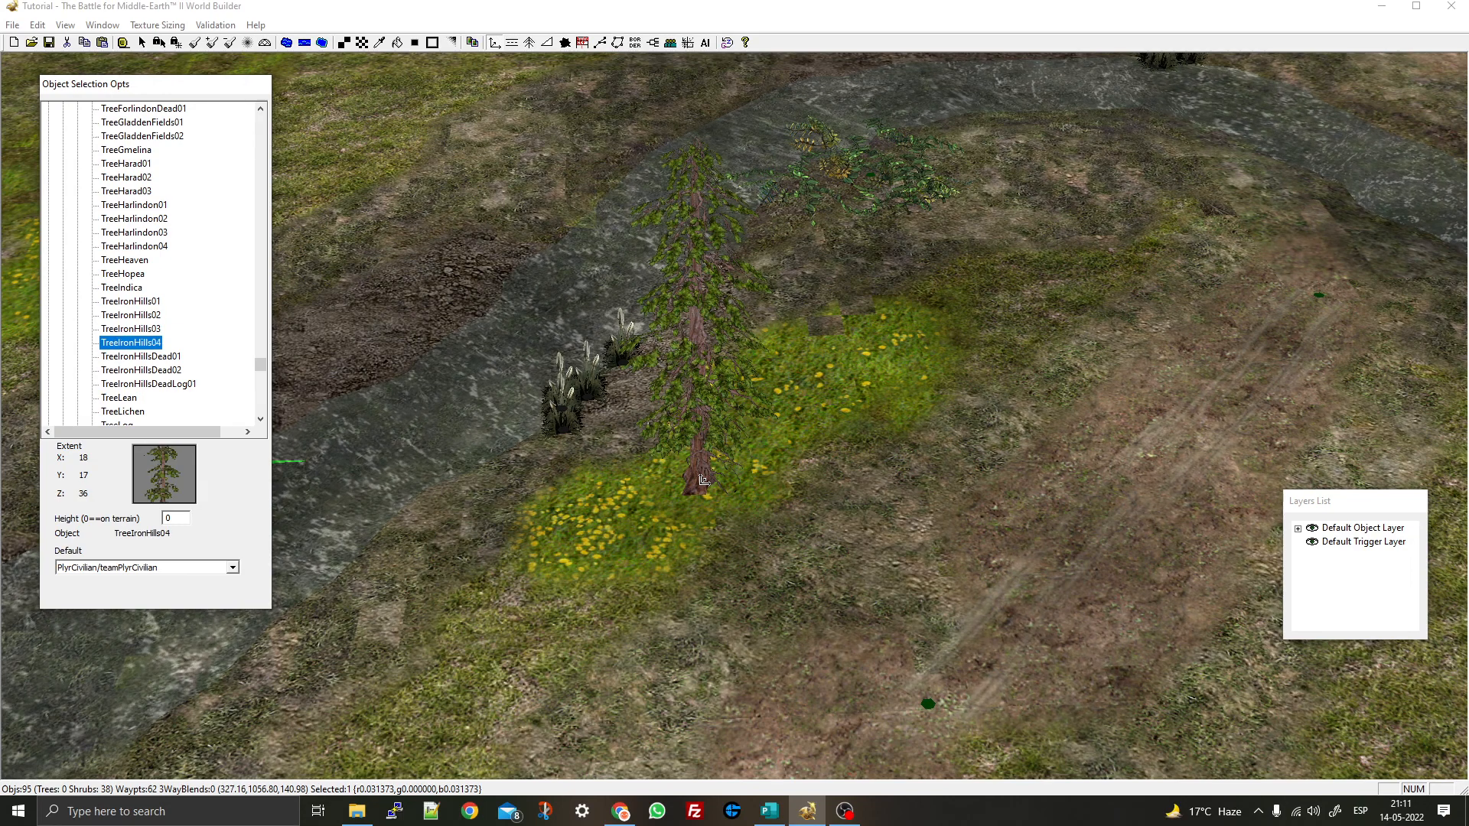
Place three TreeIronHills conifers on the dark meadow beside the snow patch, near the map border
{"action": "scroll", "coordinate": [704, 479], "scroll_direction": "down", "scroll_amount": 3}
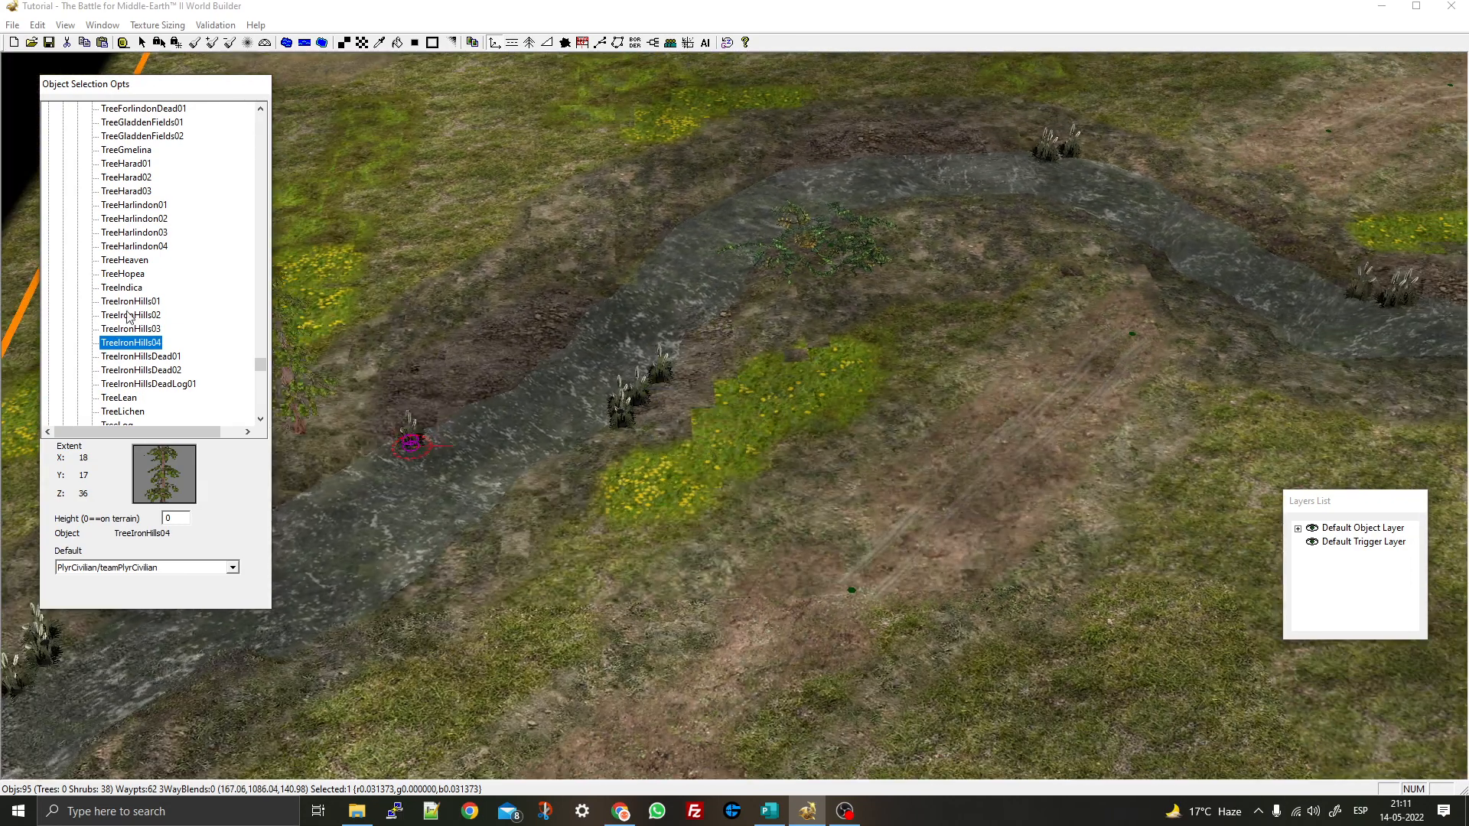
{"action": "left_click", "coordinate": [128, 316]}
{"action": "scroll", "coordinate": [765, 344], "scroll_direction": "down", "scroll_amount": 3}
{"action": "right_click_drag", "start_coordinate": [918, 268], "coordinate": [730, 501]}
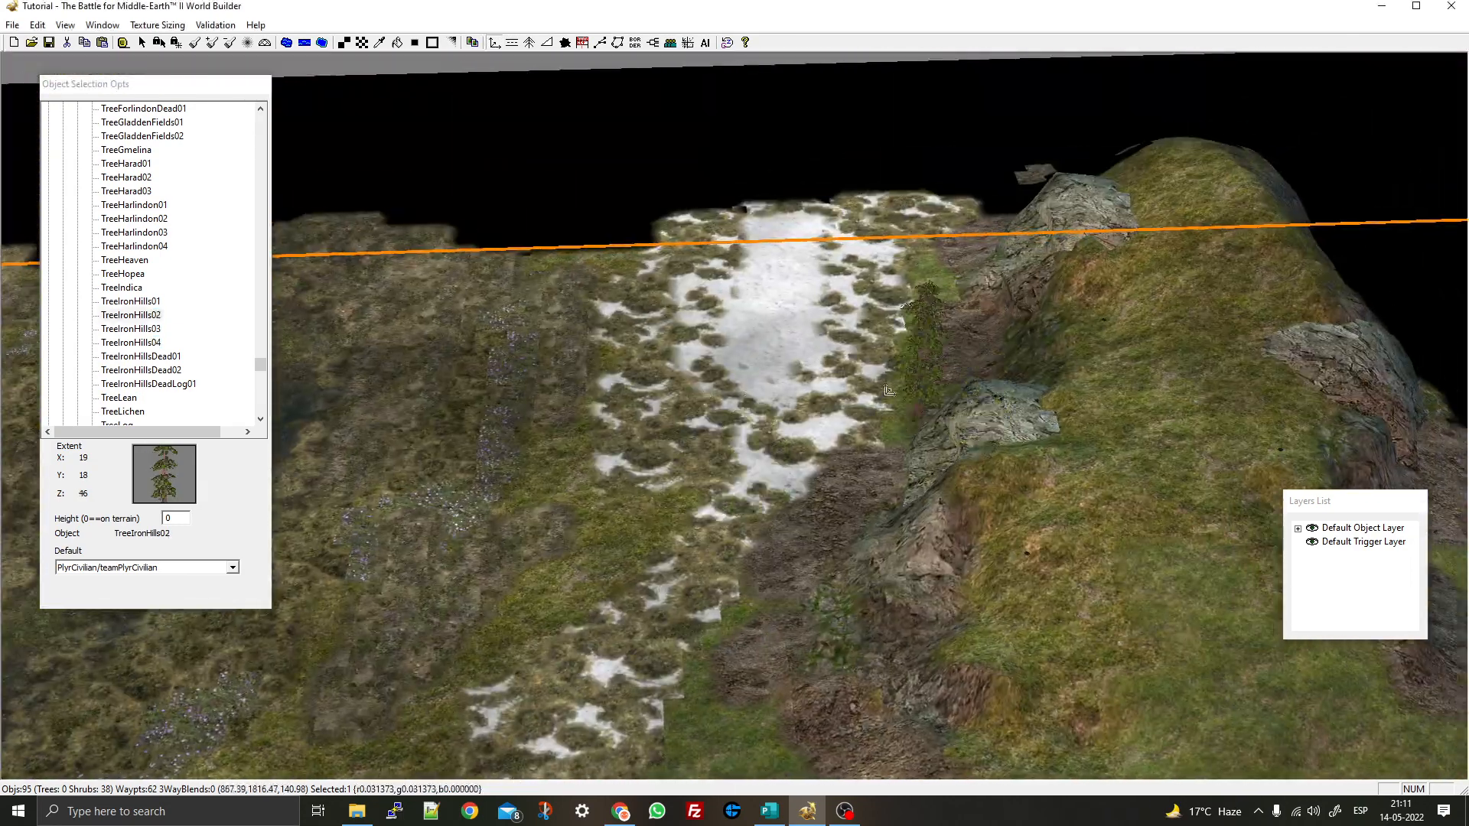
{"action": "right_click_drag", "start_coordinate": [851, 335], "coordinate": [972, 297]}
{"action": "right_click_drag", "start_coordinate": [726, 289], "coordinate": [776, 317]}
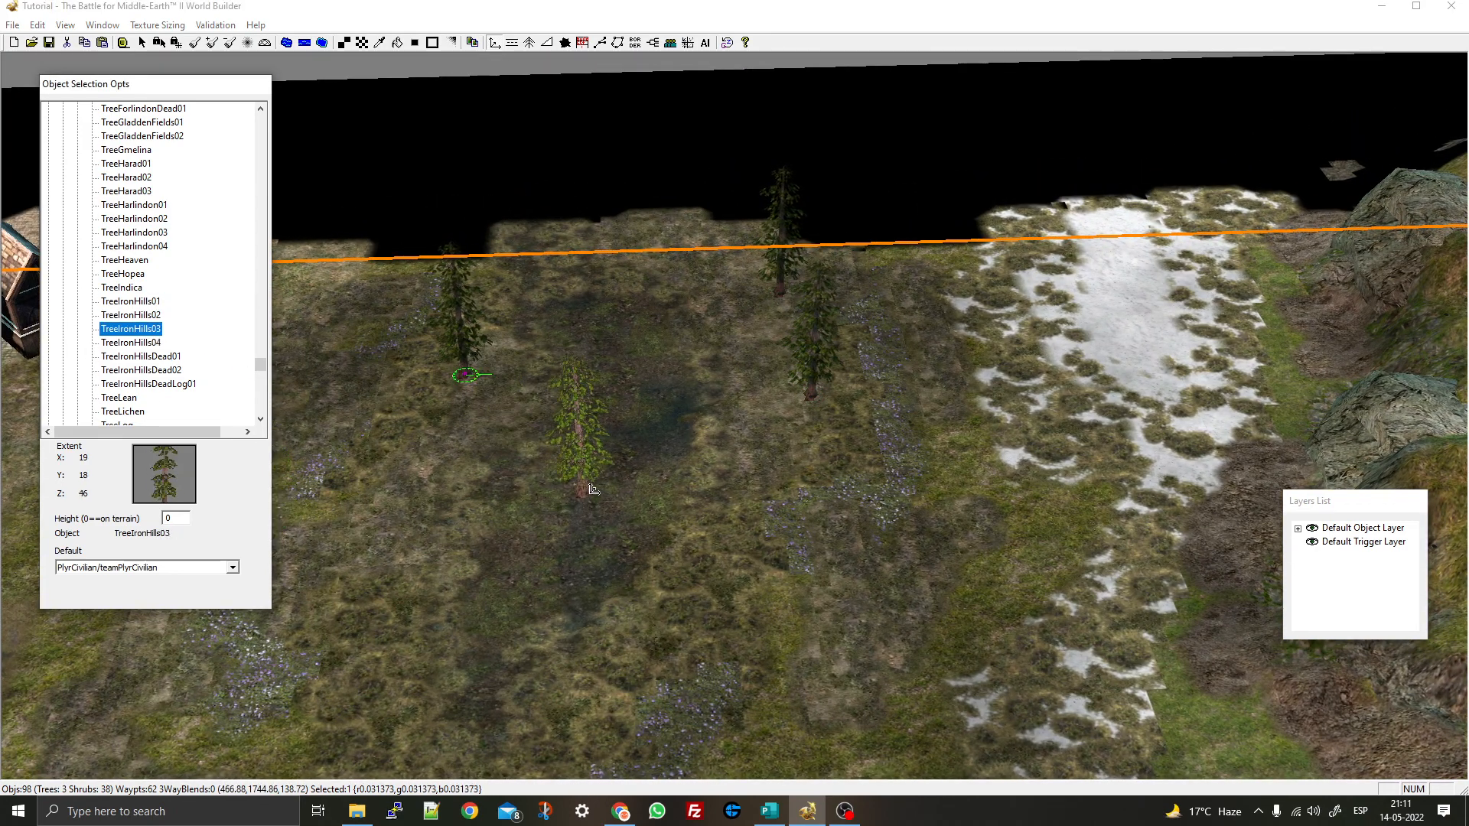
Place dead trunks among the meadow conifers using TreeIronHillsDead01 and TreeIronHillsDead02
{"action": "left_click", "coordinate": [778, 454]}
{"action": "left_click", "coordinate": [413, 501]}
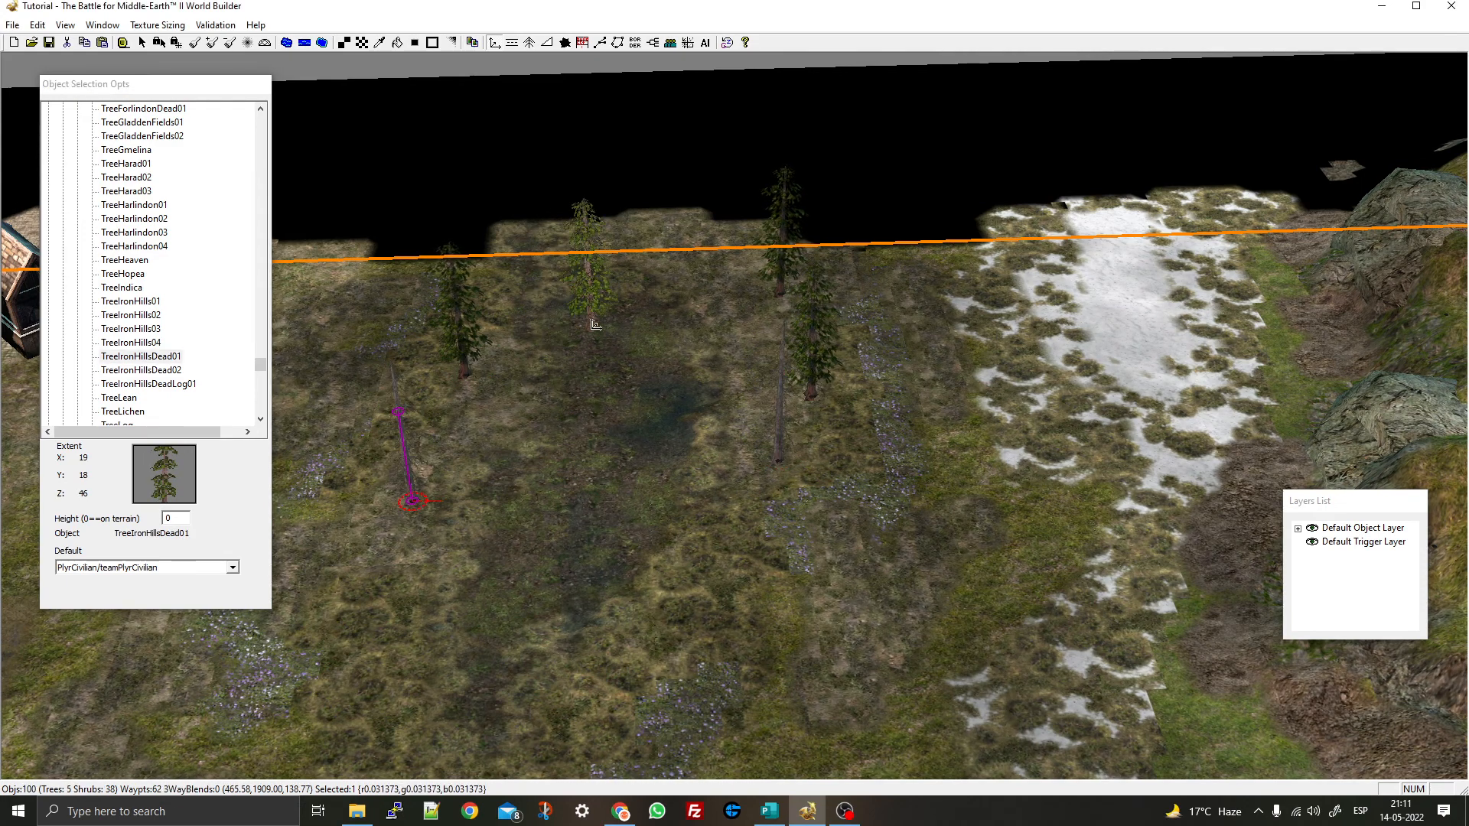
{"action": "left_click", "coordinate": [153, 373]}
{"action": "left_click", "coordinate": [491, 423]}
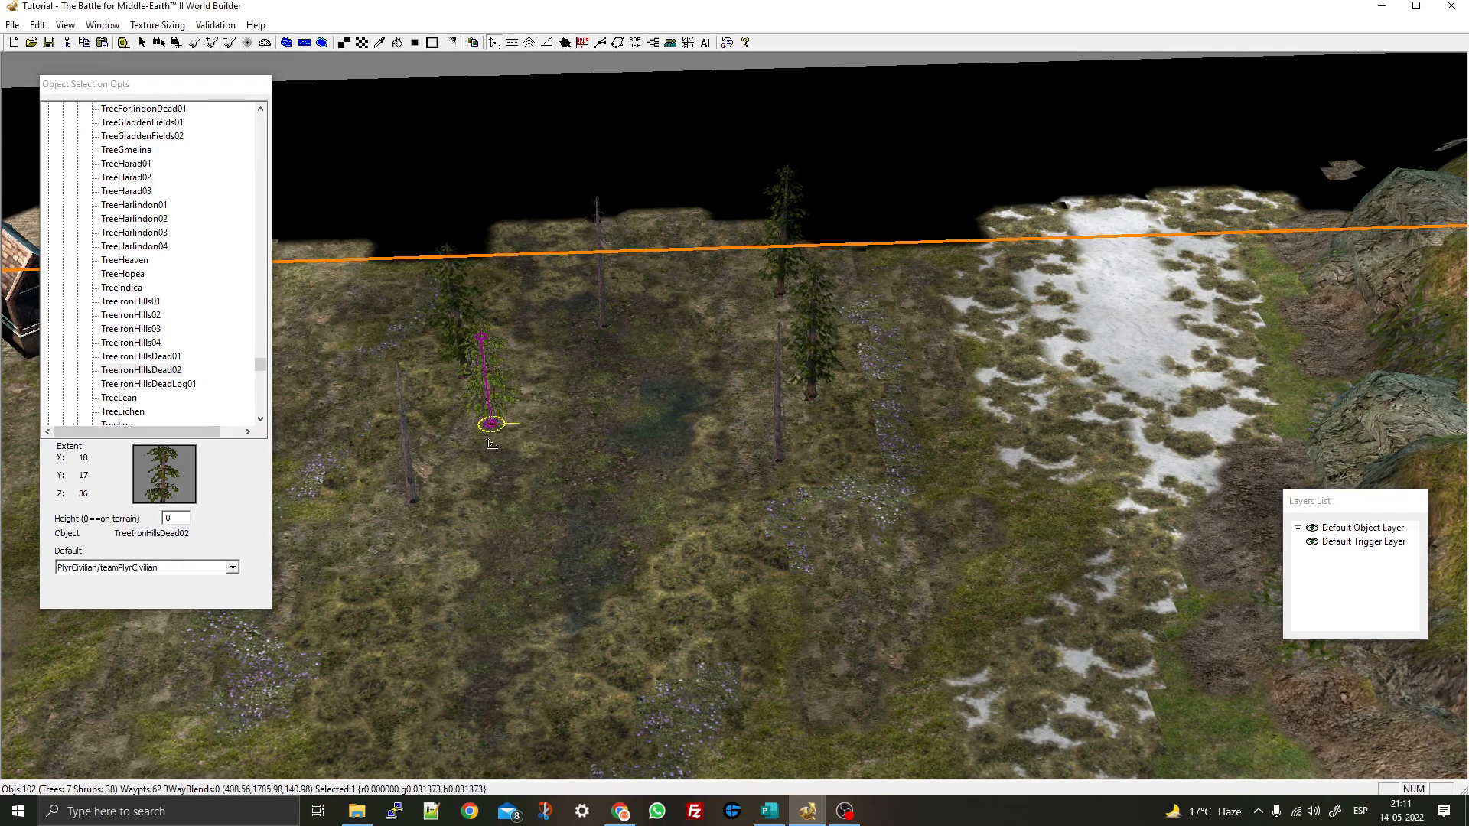
Place another TreeIronHillsDead02 trunk in the nearer part of the meadow, beside the purple flowers
{"action": "scroll", "coordinate": [474, 532], "scroll_direction": "up", "scroll_amount": 5}
{"action": "mouse_move", "coordinate": [880, 544]}
{"action": "middle_mouse_down"}
{"action": "mouse_move", "coordinate": [948, 543]}
{"action": "mouse_move", "coordinate": [889, 542]}
{"action": "middle_mouse_up"}
{"action": "scroll", "coordinate": [890, 543], "scroll_direction": "down", "scroll_amount": 1}
{"action": "right_click_drag", "start_coordinate": [842, 562], "coordinate": [902, 340]}
{"action": "left_click", "coordinate": [888, 333]}
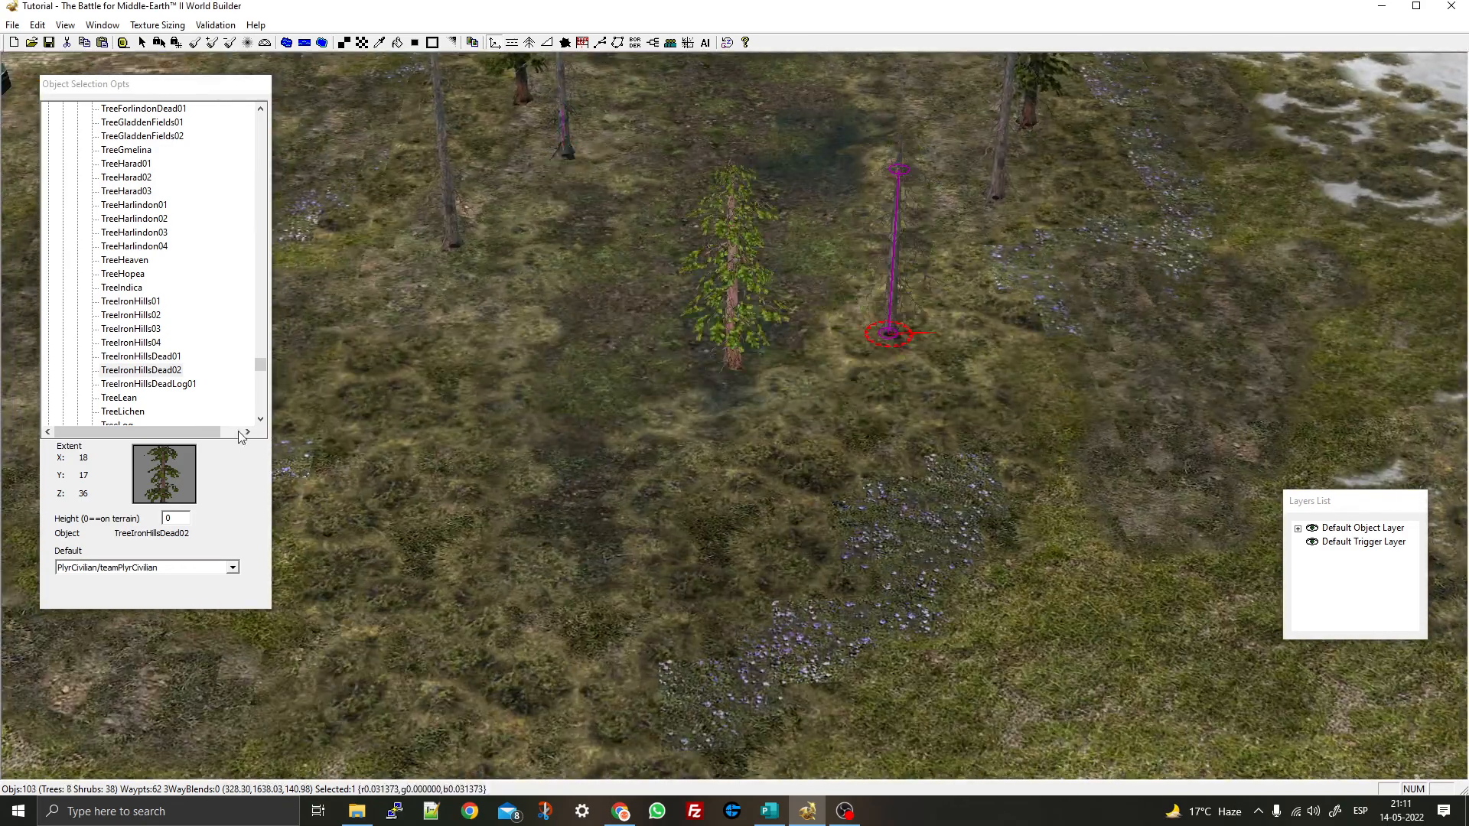
Place a TreeIronHillsDeadLog01 fallen log between the meadow trees and turn it diagonally
{"action": "left_click", "coordinate": [151, 383]}
{"action": "right_click_drag", "start_coordinate": [658, 283], "coordinate": [708, 459]}
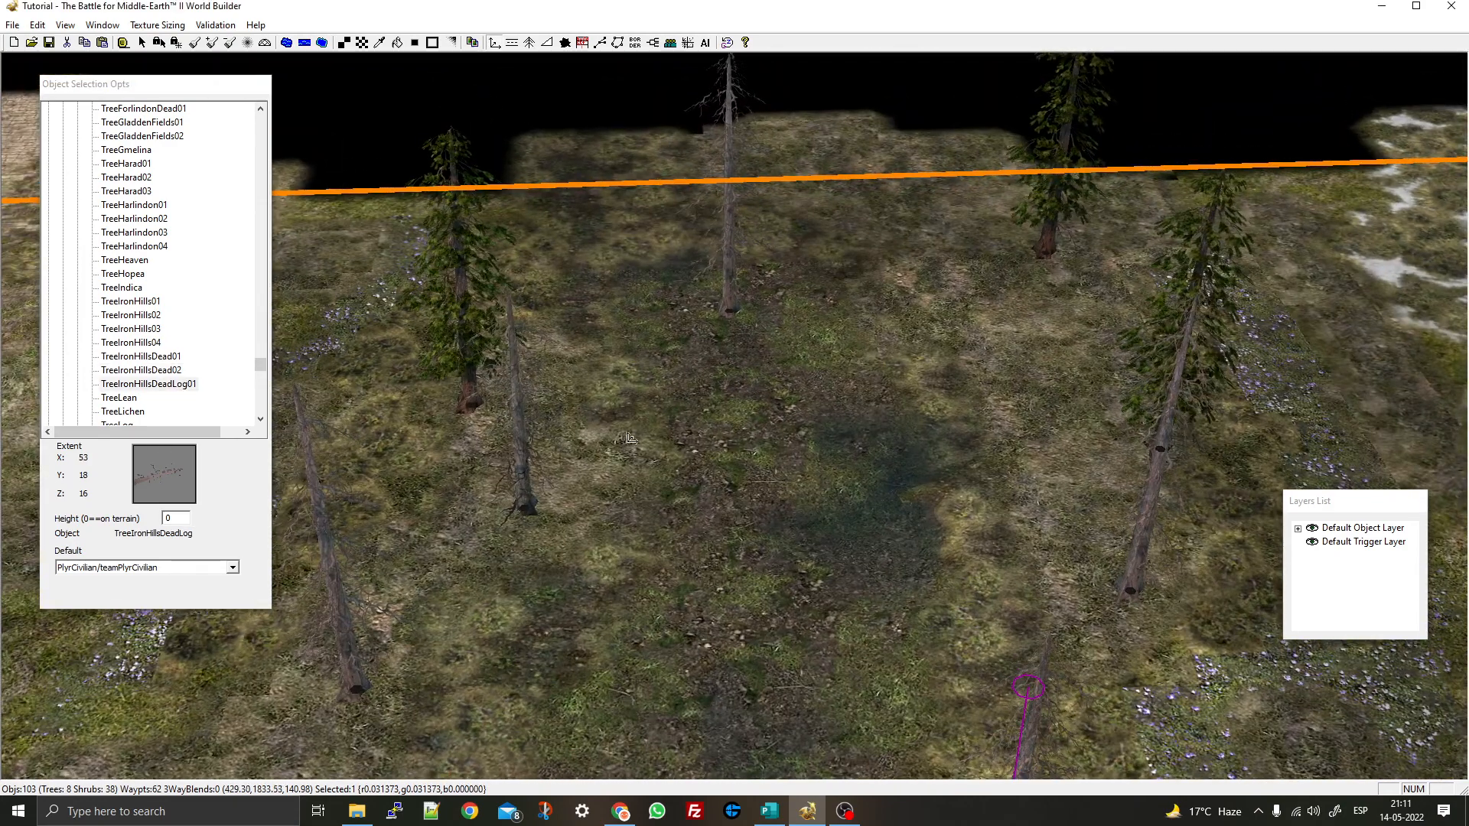
{"action": "right_click_drag", "start_coordinate": [895, 363], "coordinate": [805, 329]}
{"action": "left_click_drag", "start_coordinate": [850, 310], "coordinate": [952, 232]}
Move a dead trunk and a conifer beside the fallen log to form a cluster near the snow patch
{"action": "right_click", "coordinate": [956, 241]}
{"action": "left_click_drag", "start_coordinate": [1018, 547], "coordinate": [918, 348]}
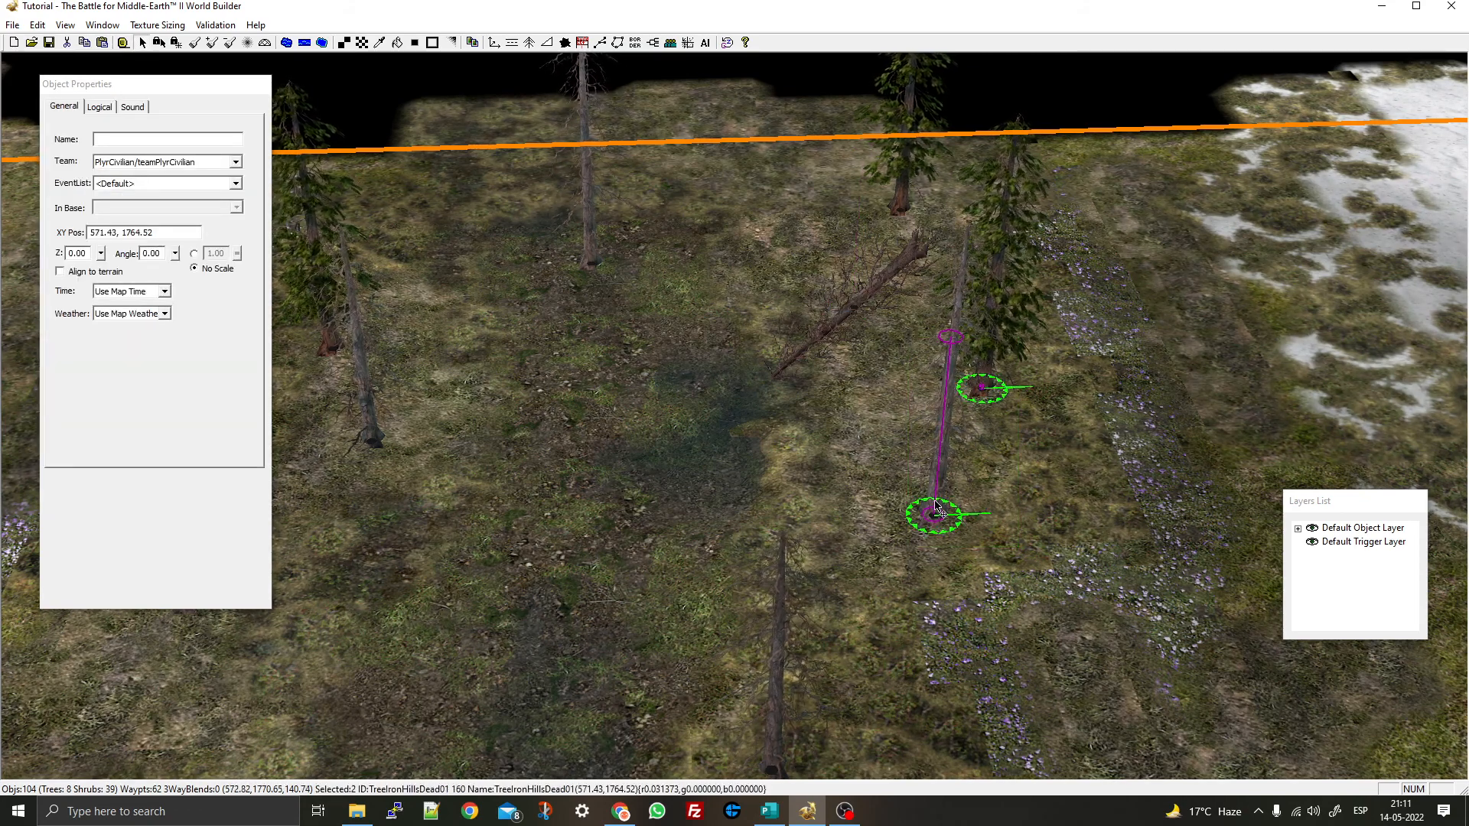
{"action": "left_click_drag", "start_coordinate": [946, 526], "coordinate": [920, 375]}
{"action": "right_click", "coordinate": [920, 377]}
{"action": "right_click_drag", "start_coordinate": [788, 612], "coordinate": [814, 406]}
{"action": "scroll", "coordinate": [815, 407], "scroll_direction": "down", "scroll_amount": 3}
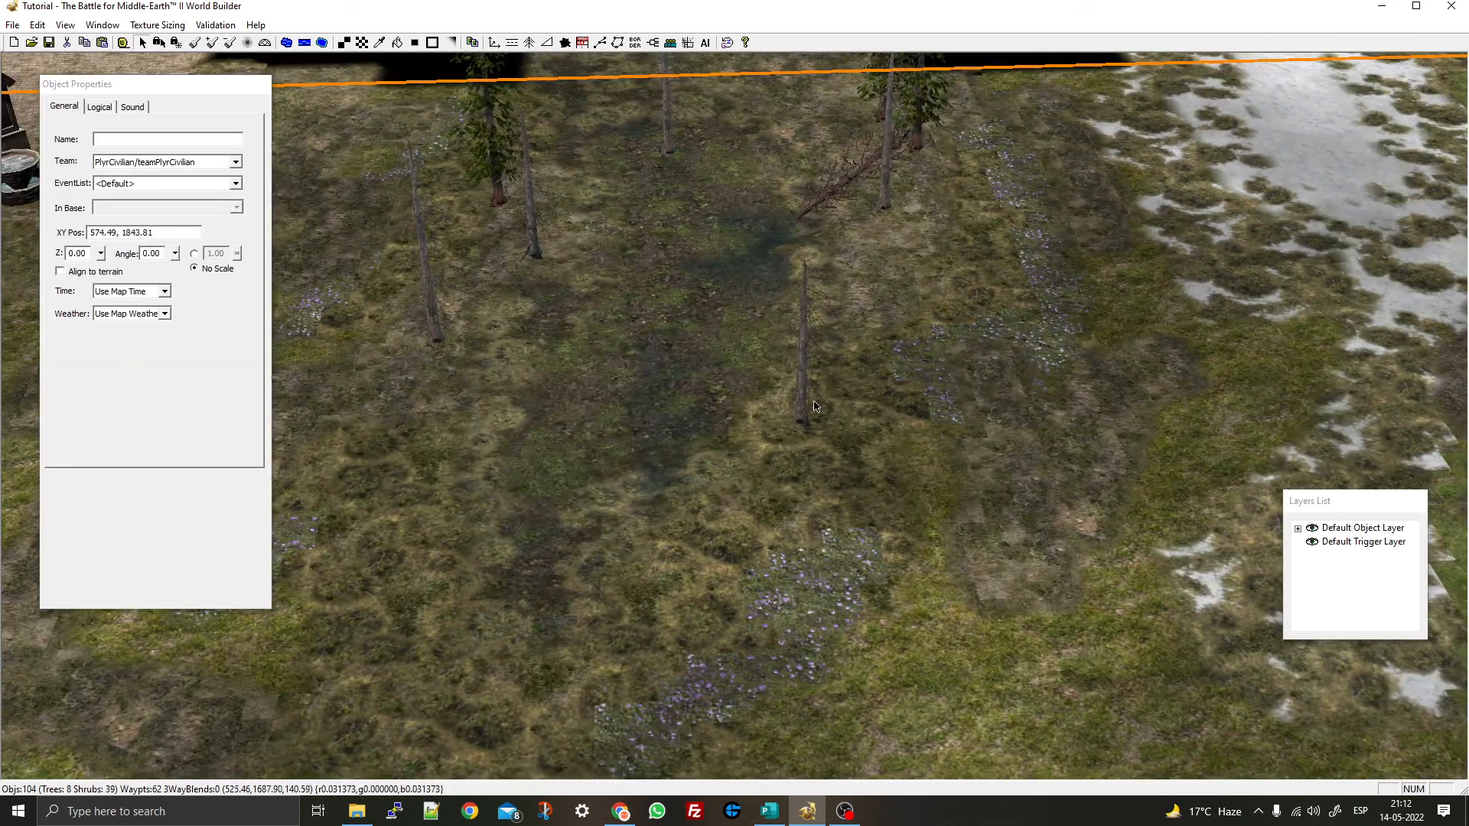
Gather two scattered dead trunks and a conifer around the standing trunks on the building side of the meadow
{"action": "left_click_drag", "start_coordinate": [476, 339], "coordinate": [462, 269]}
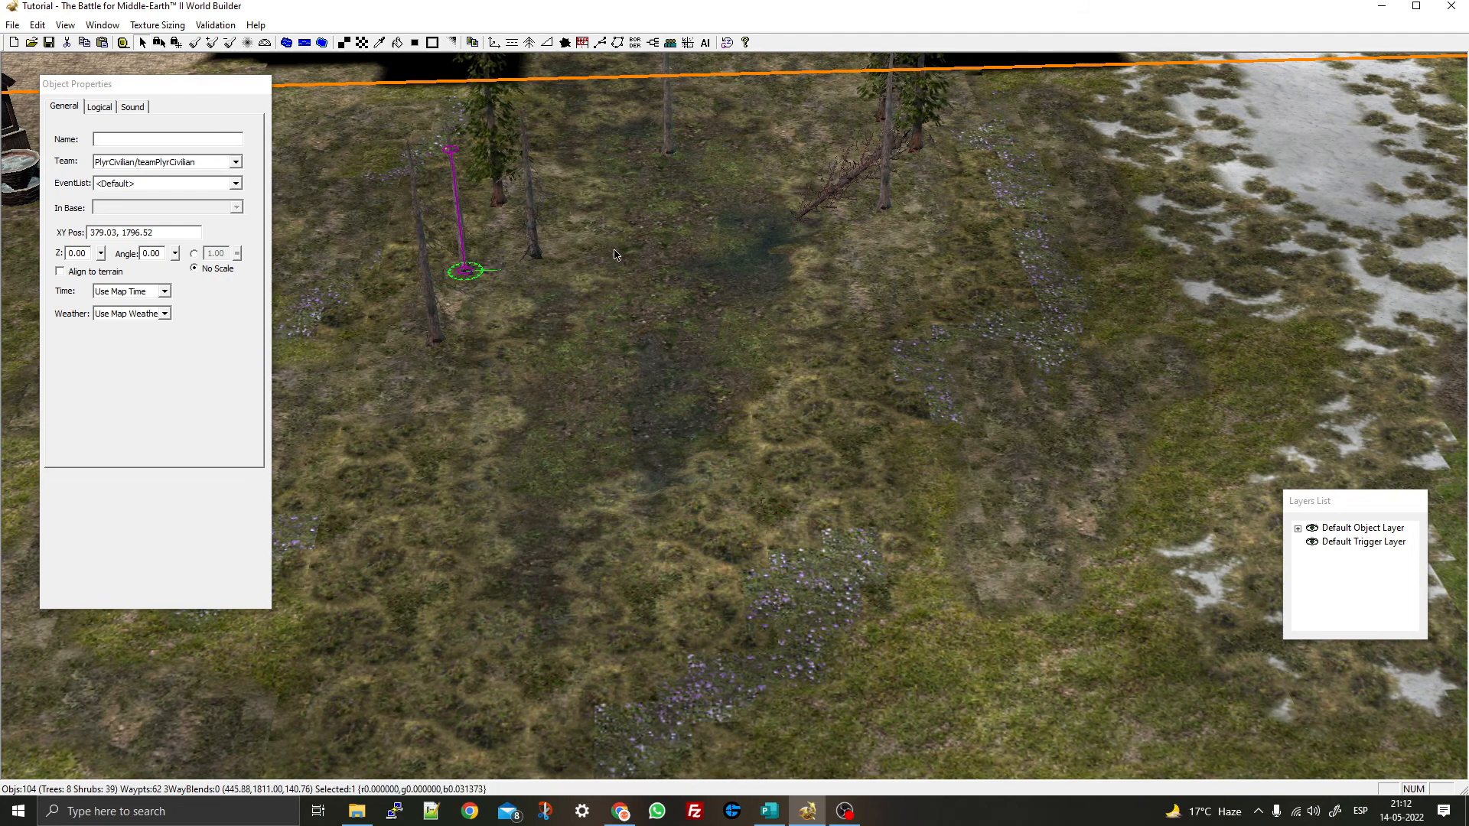
{"action": "left_click_drag", "start_coordinate": [520, 203], "coordinate": [524, 342]}
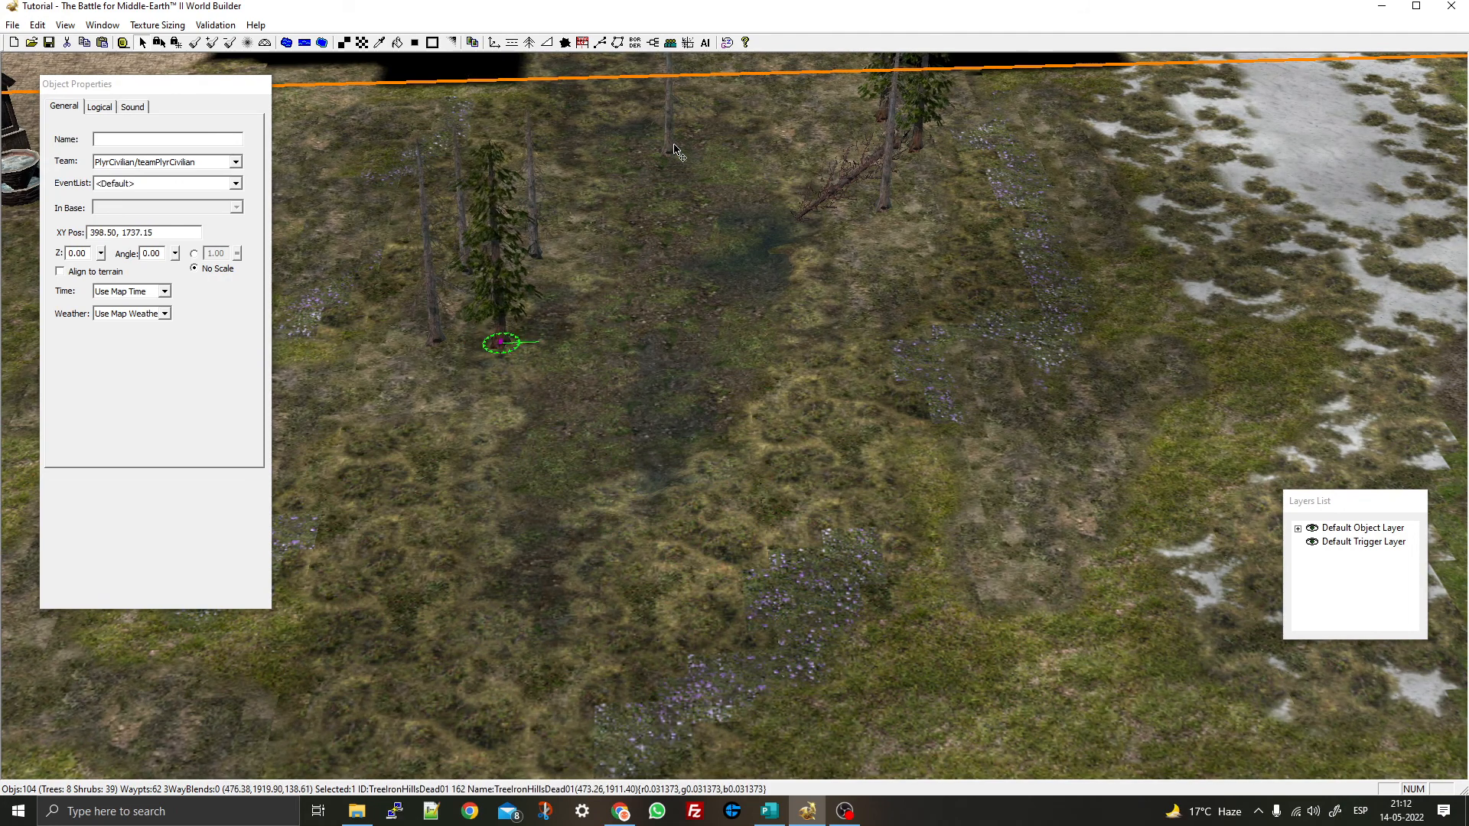
{"action": "left_click_drag", "start_coordinate": [673, 149], "coordinate": [535, 176]}
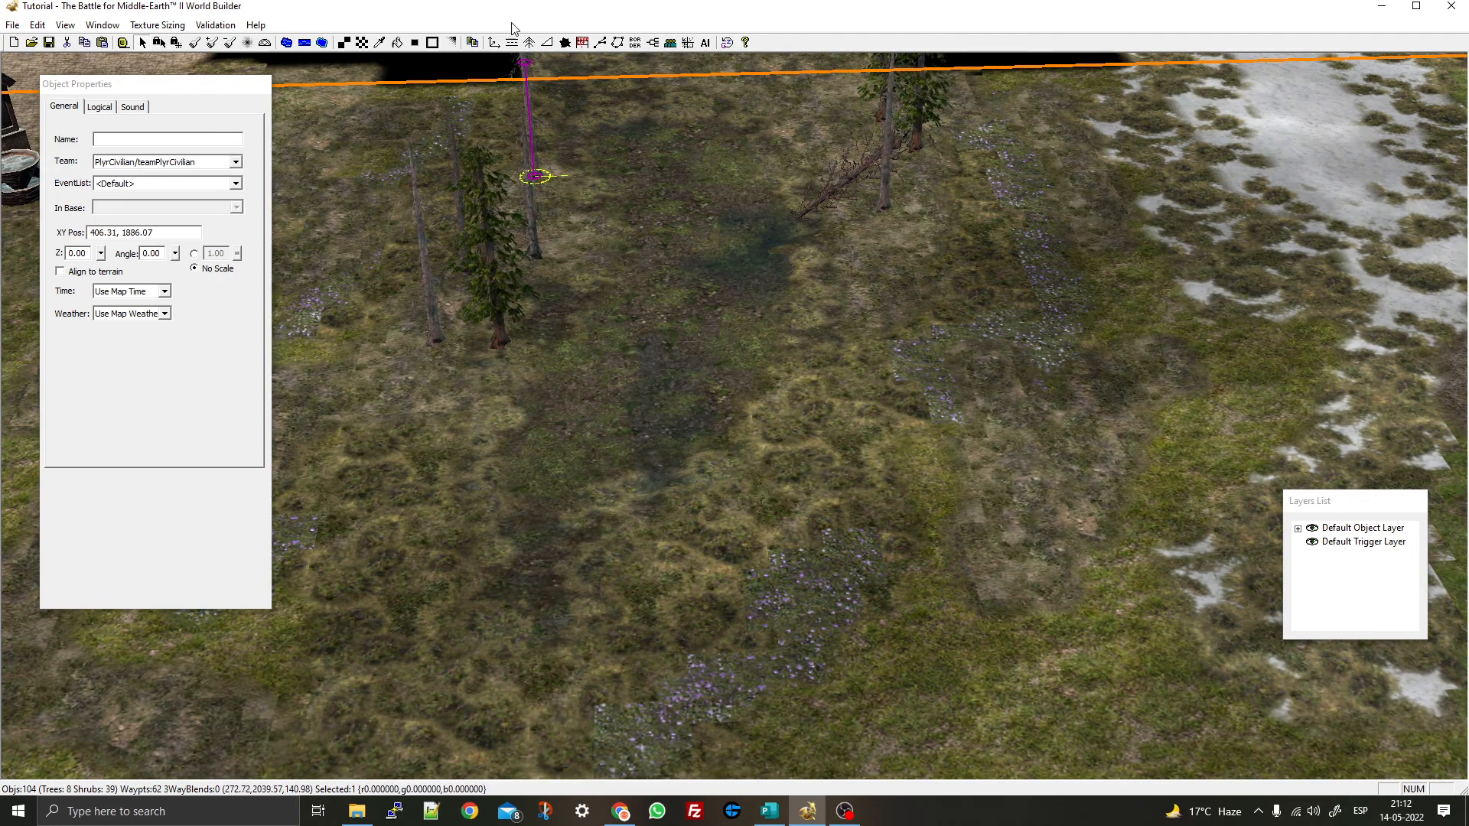
Place three TreeIronHills03 conifers among the trunks of the cluster nearer the buildings
{"action": "left_click", "coordinate": [494, 44]}
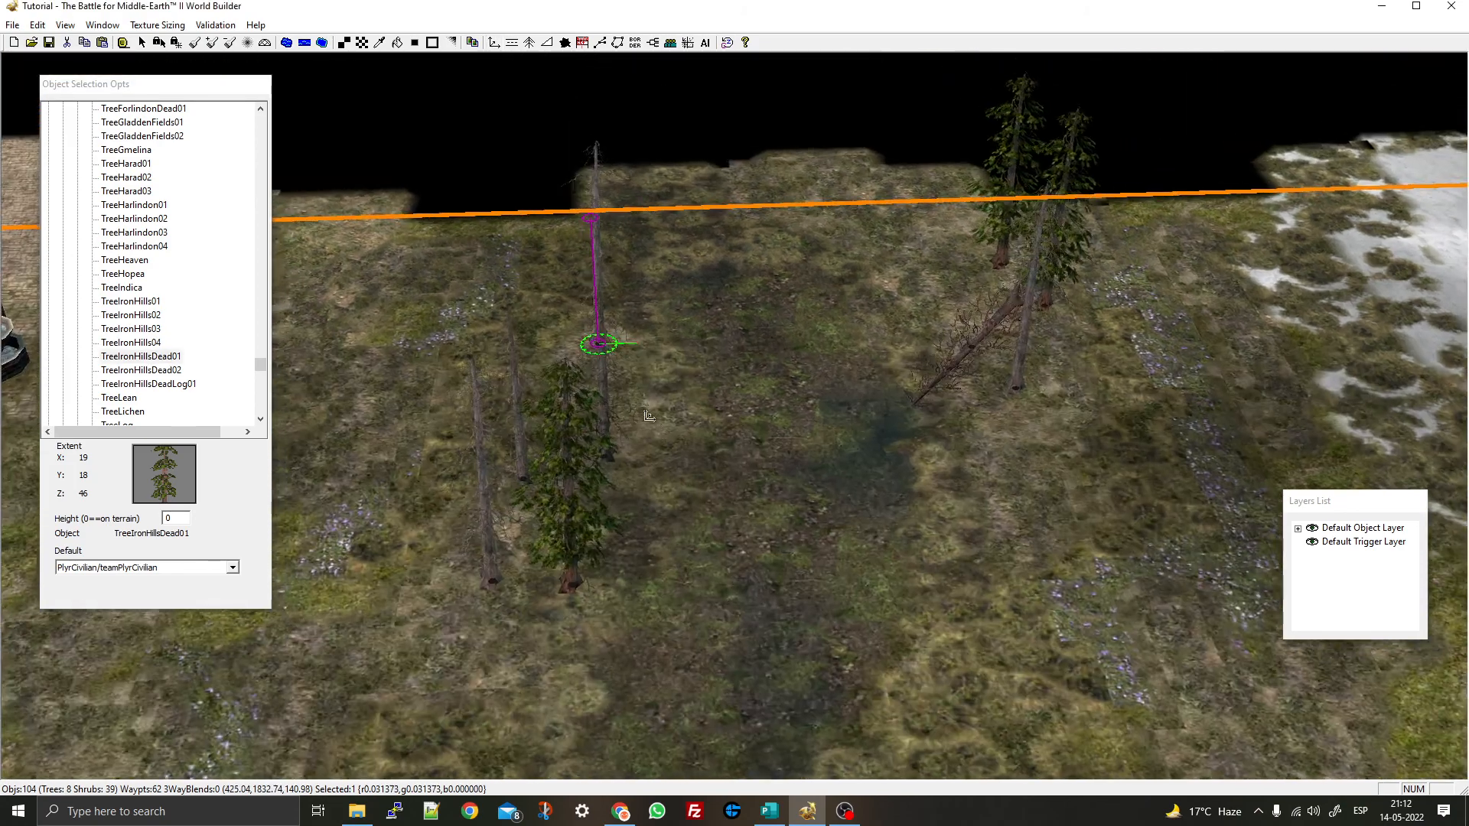
{"action": "left_click", "coordinate": [131, 329]}
{"action": "key", "text": "Up"}
{"action": "key", "text": "Up"}
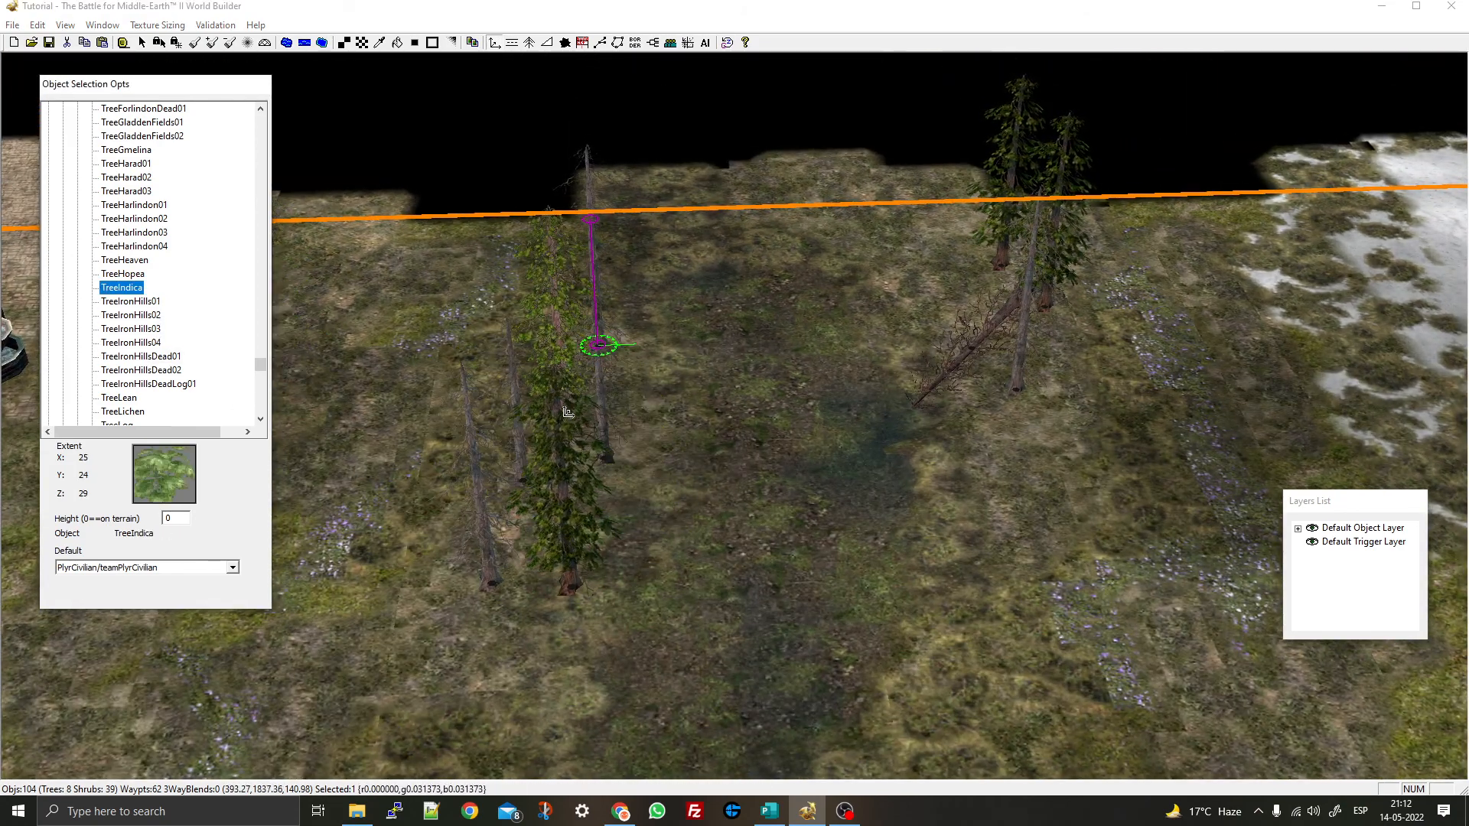
{"action": "key", "text": "Down"}
{"action": "key", "text": "Down"}
{"action": "key", "text": "Down"}
{"action": "left_click", "coordinate": [525, 394]}
{"action": "left_click", "coordinate": [525, 395]}
{"action": "right_click_drag", "start_coordinate": [525, 395], "coordinate": [728, 241]}
{"action": "left_click", "coordinate": [673, 371]}
{"action": "left_click", "coordinate": [727, 498]}
{"action": "scroll", "coordinate": [741, 528], "scroll_direction": "down", "scroll_amount": 3}
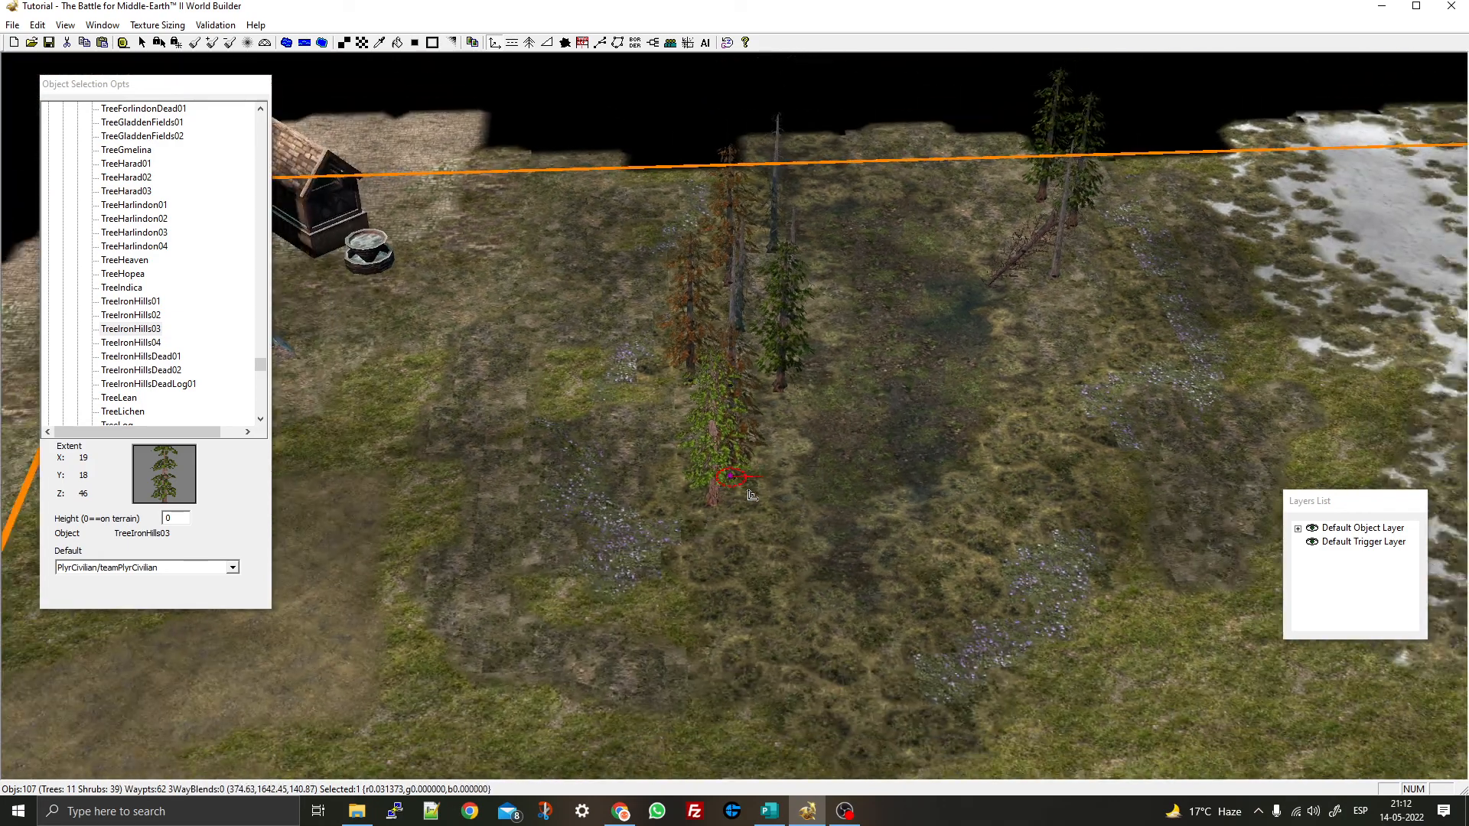
Place two more TreeIronHills03 conifers in the cluster around the fallen log
{"action": "right_click_drag", "start_coordinate": [1098, 318], "coordinate": [966, 511]}
{"action": "left_click", "coordinate": [975, 435]}
{"action": "left_click", "coordinate": [886, 388]}
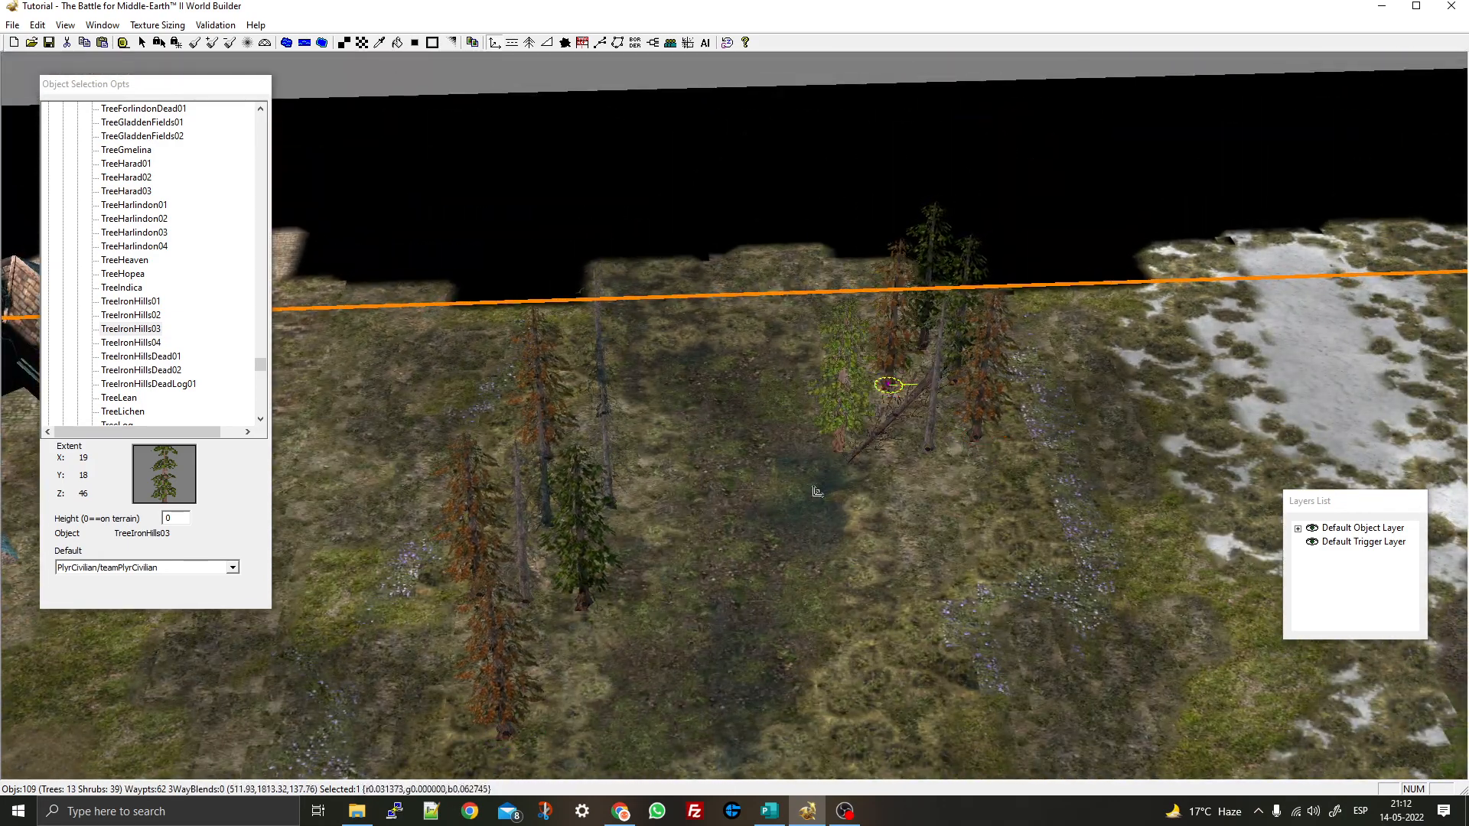
{"action": "right_click", "coordinate": [886, 390]}
Review both tree clusters on the meadow and select the one nearer the buildings
{"action": "right_click_drag", "start_coordinate": [704, 673], "coordinate": [895, 406]}
{"action": "scroll", "coordinate": [896, 413], "scroll_direction": "down", "scroll_amount": 5}
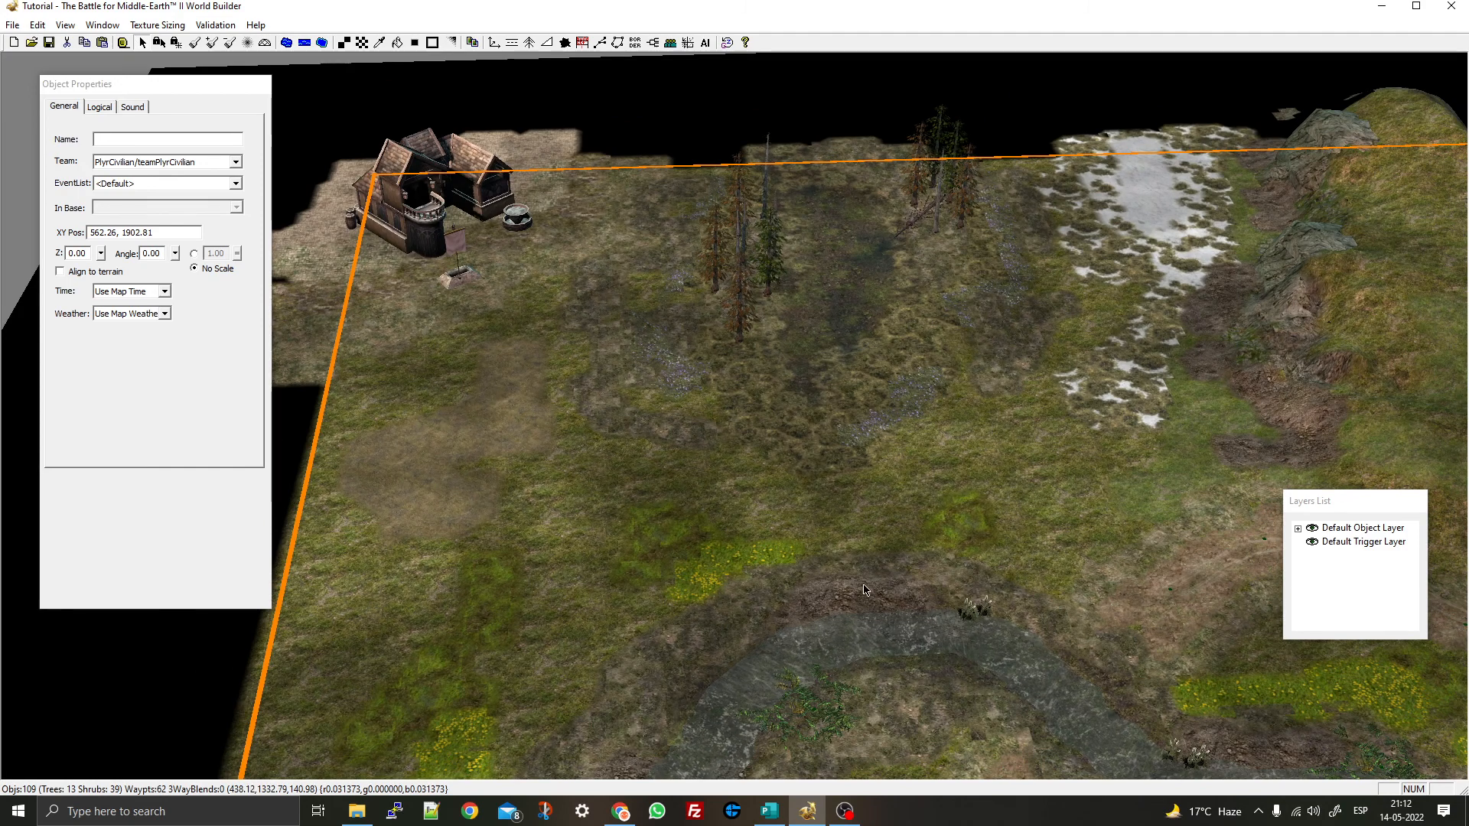
{"action": "scroll", "coordinate": [690, 480], "scroll_direction": "up", "scroll_amount": 3}
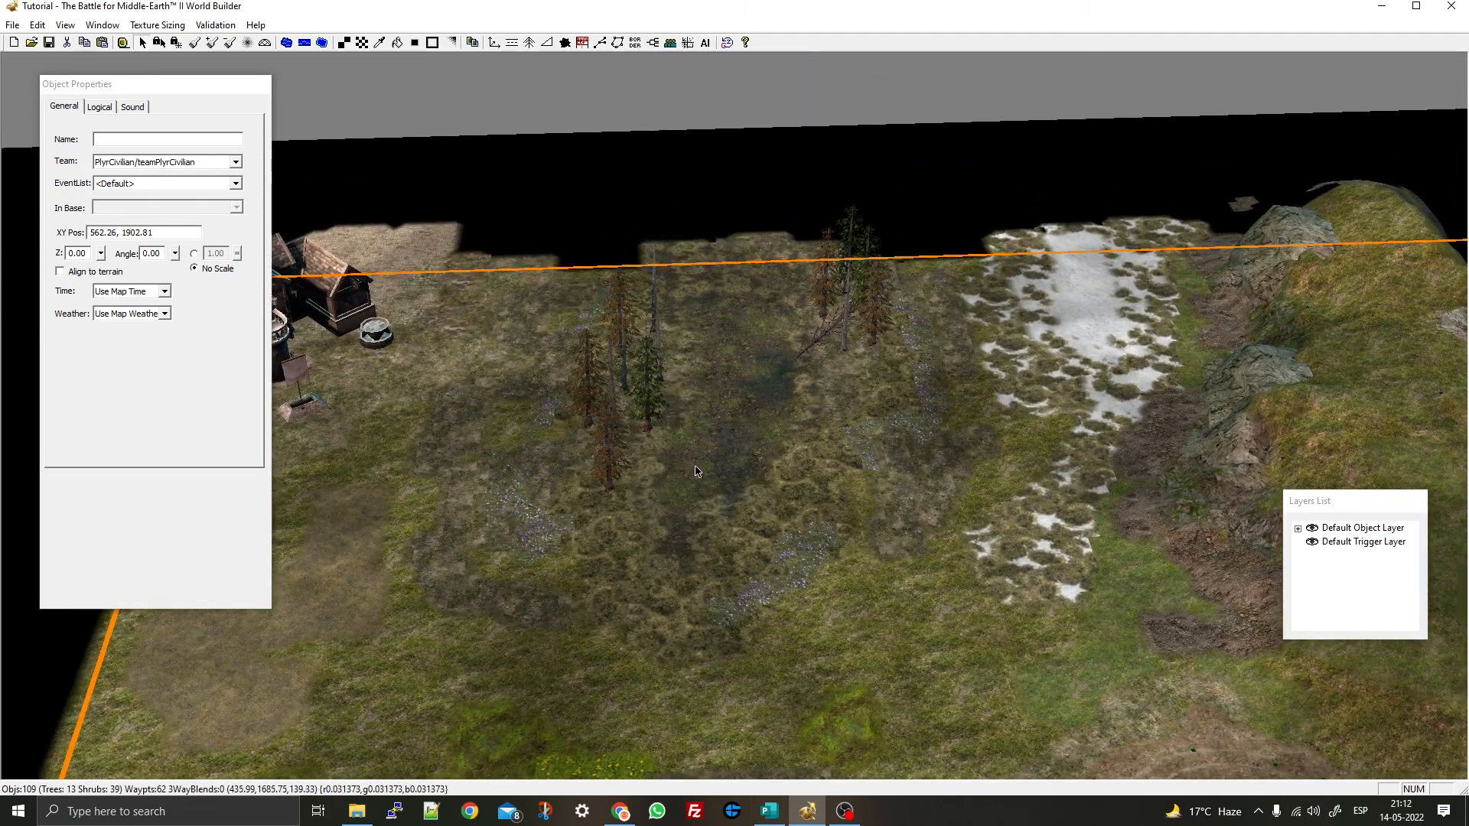
{"action": "left_click_drag", "start_coordinate": [420, 152], "coordinate": [737, 507]}
{"action": "right_click_drag", "start_coordinate": [716, 663], "coordinate": [845, 499]}
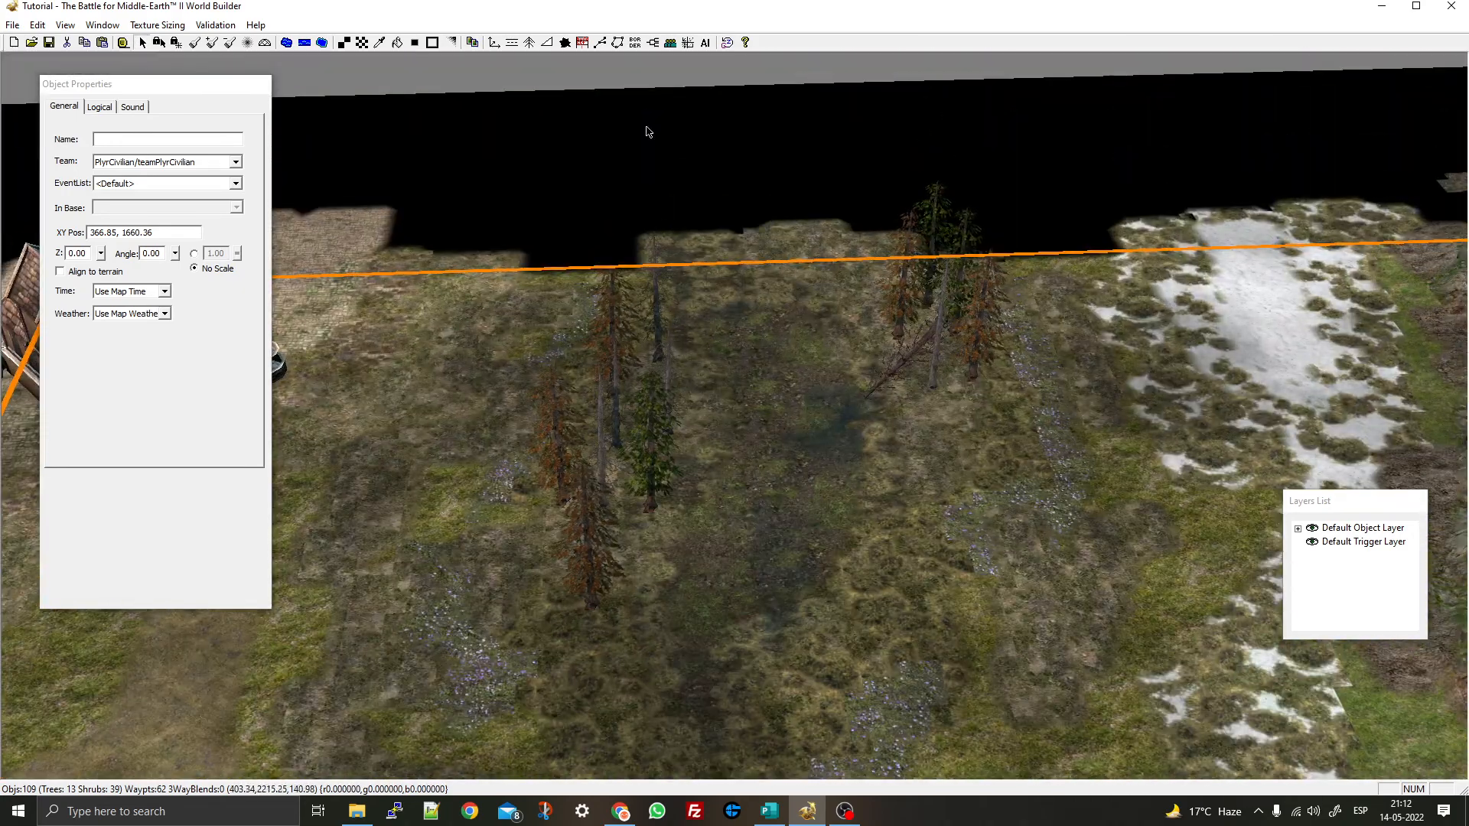
Place a TreeIronHillsDeadLog01 fallen log across the head of the waterfall, where the river drops off
{"action": "left_click", "coordinate": [494, 43]}
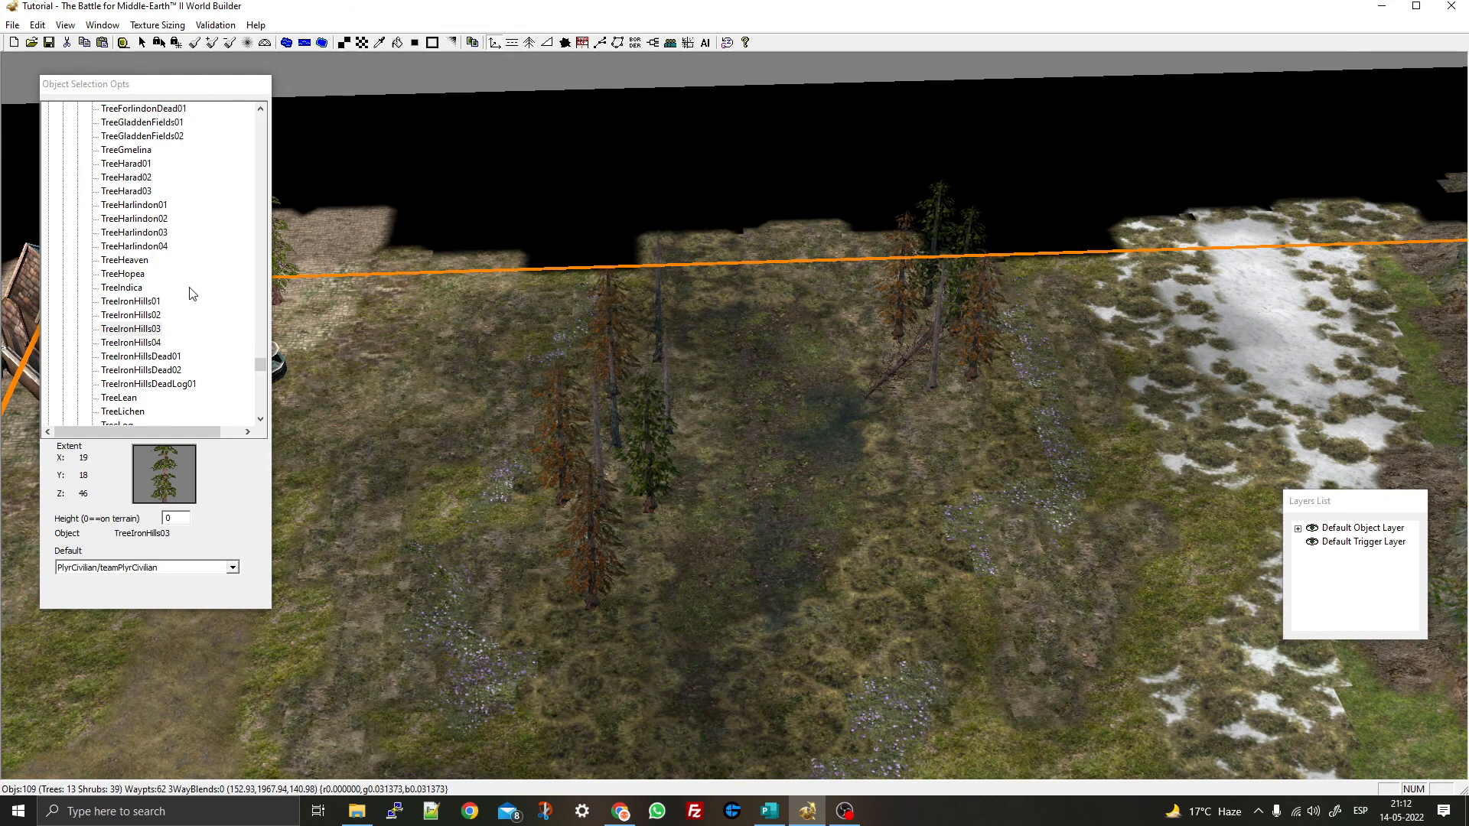
{"action": "left_click", "coordinate": [119, 346]}
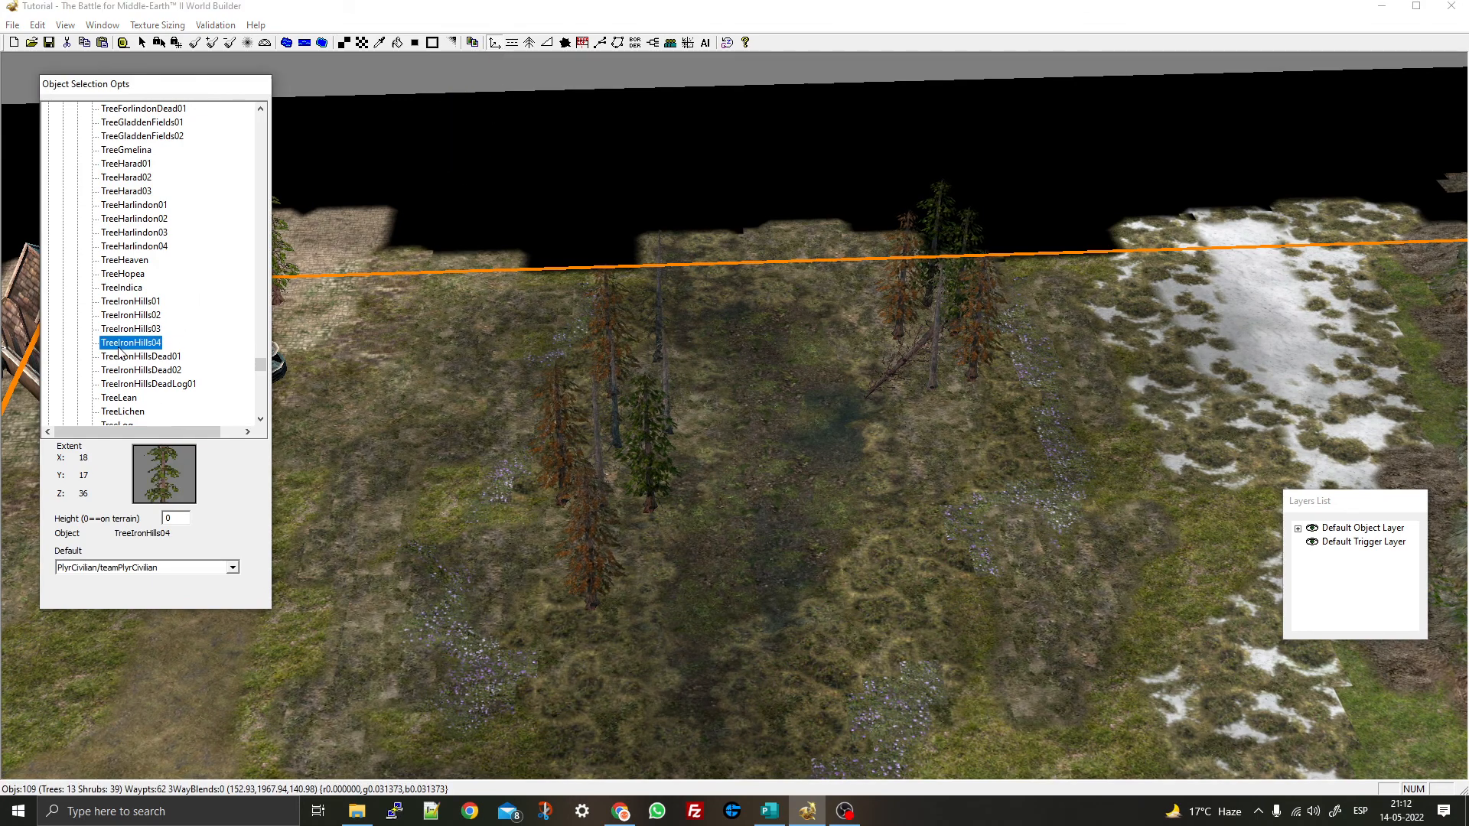
{"action": "left_click", "coordinate": [157, 362]}
{"action": "left_click", "coordinate": [148, 384]}
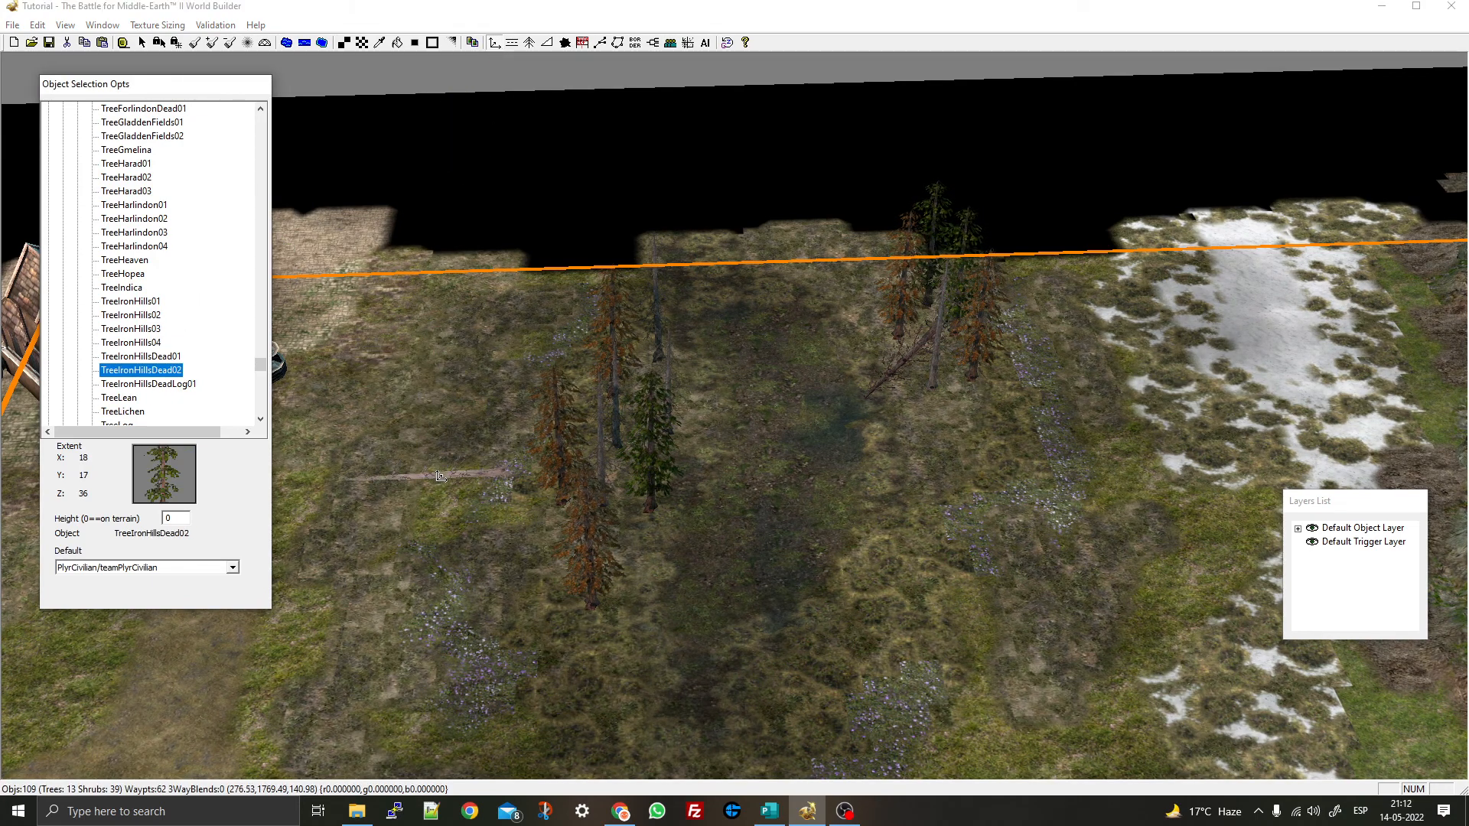
{"action": "scroll", "coordinate": [717, 469], "scroll_direction": "up", "scroll_amount": 2}
{"action": "right_click_drag", "start_coordinate": [717, 469], "coordinate": [669, 420]}
{"action": "scroll", "coordinate": [670, 420], "scroll_direction": "up", "scroll_amount": 2}
{"action": "scroll", "coordinate": [670, 421], "scroll_direction": "up", "scroll_amount": 2}
{"action": "right_click_drag", "start_coordinate": [879, 528], "coordinate": [791, 566]}
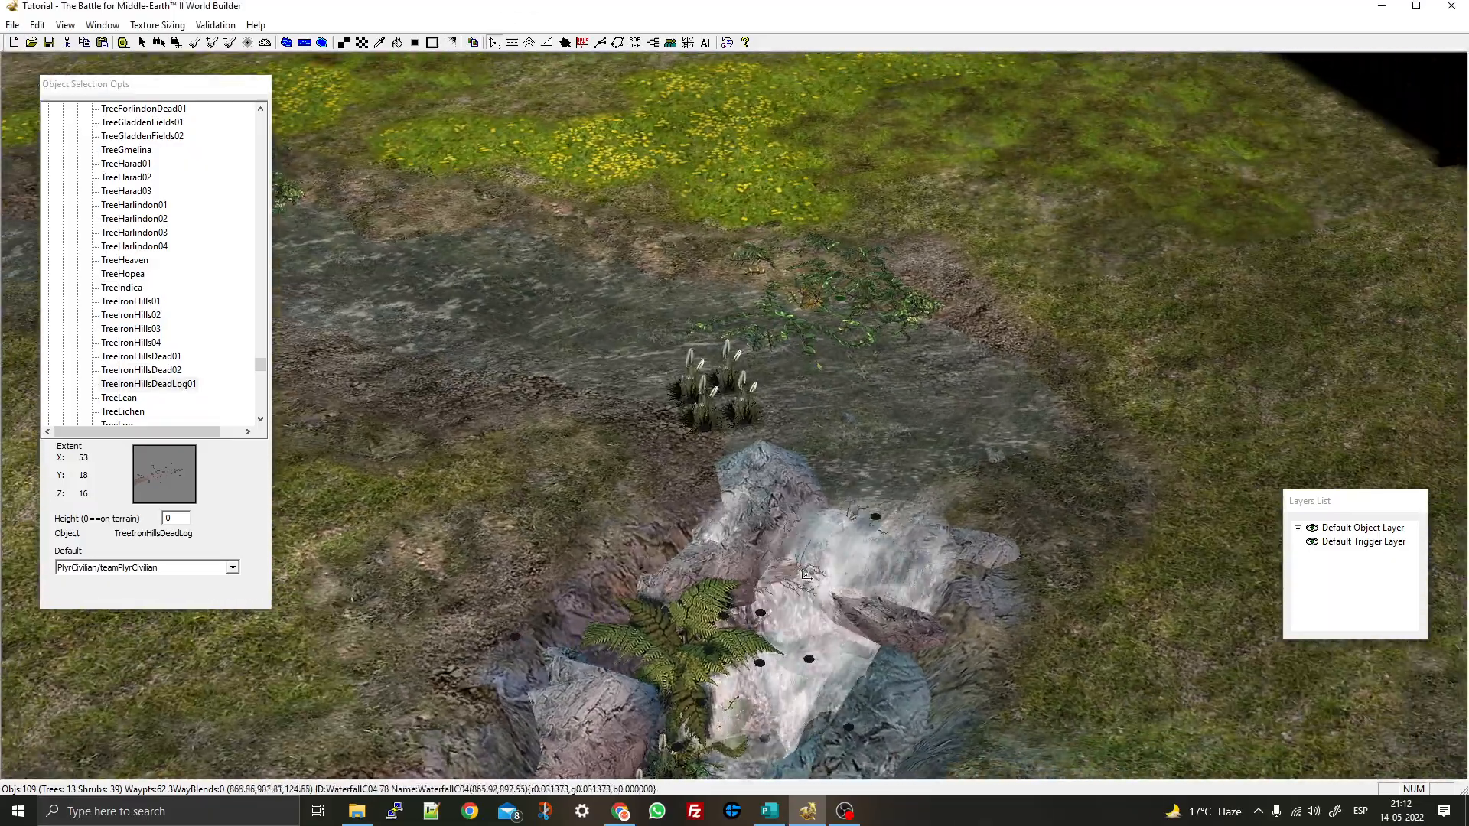
{"action": "left_click", "coordinate": [920, 526]}
{"action": "left_click", "coordinate": [918, 525]}
{"action": "right_click_drag", "start_coordinate": [914, 523], "coordinate": [880, 451]}
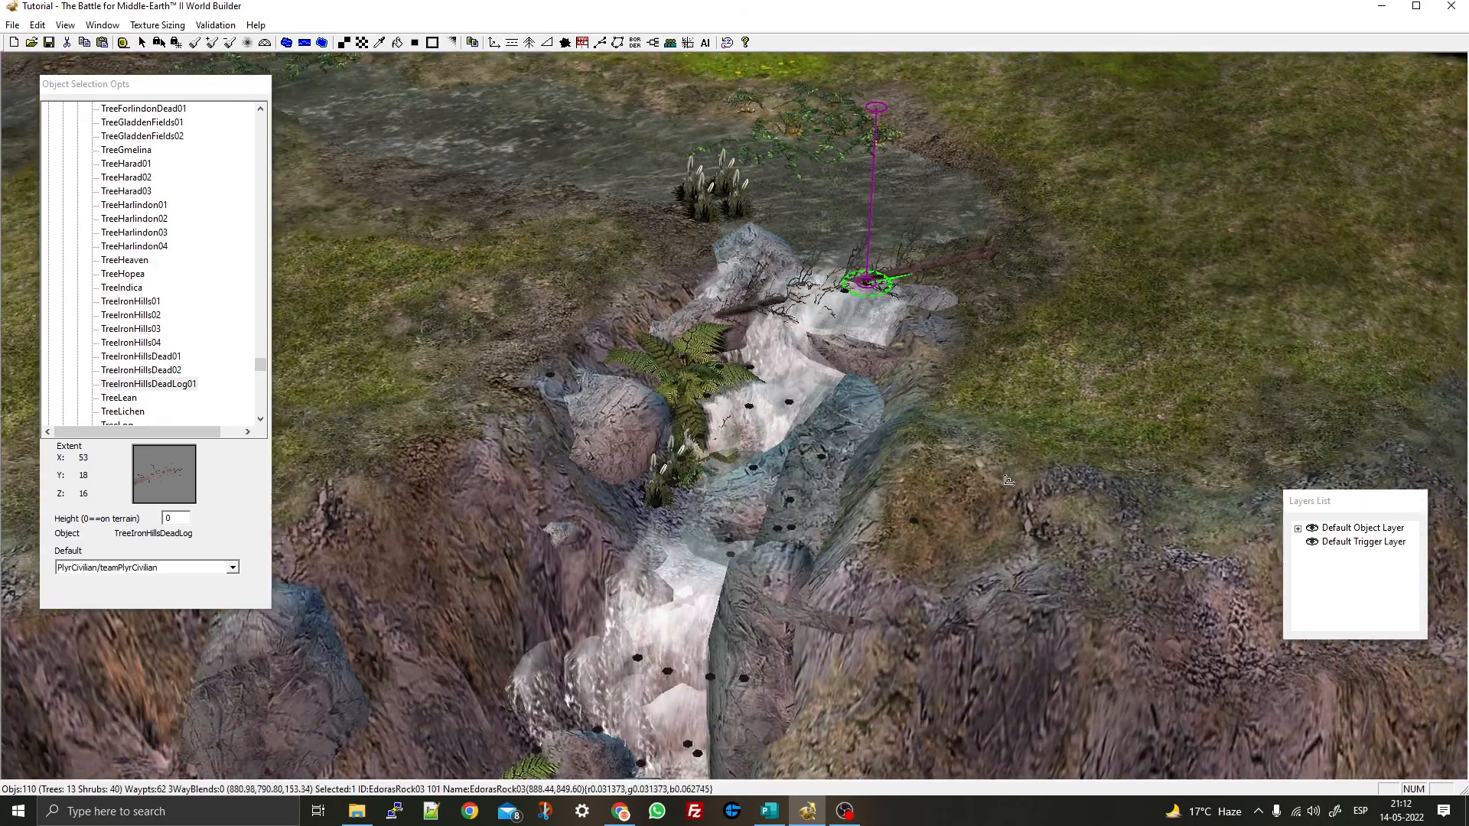
Place a second TreeIronHillsDeadLog01 lower across the waterfall, angled about -91.5 degrees with its Z height at 5.00
{"action": "middle_click_drag", "start_coordinate": [849, 505], "coordinate": [756, 581]}
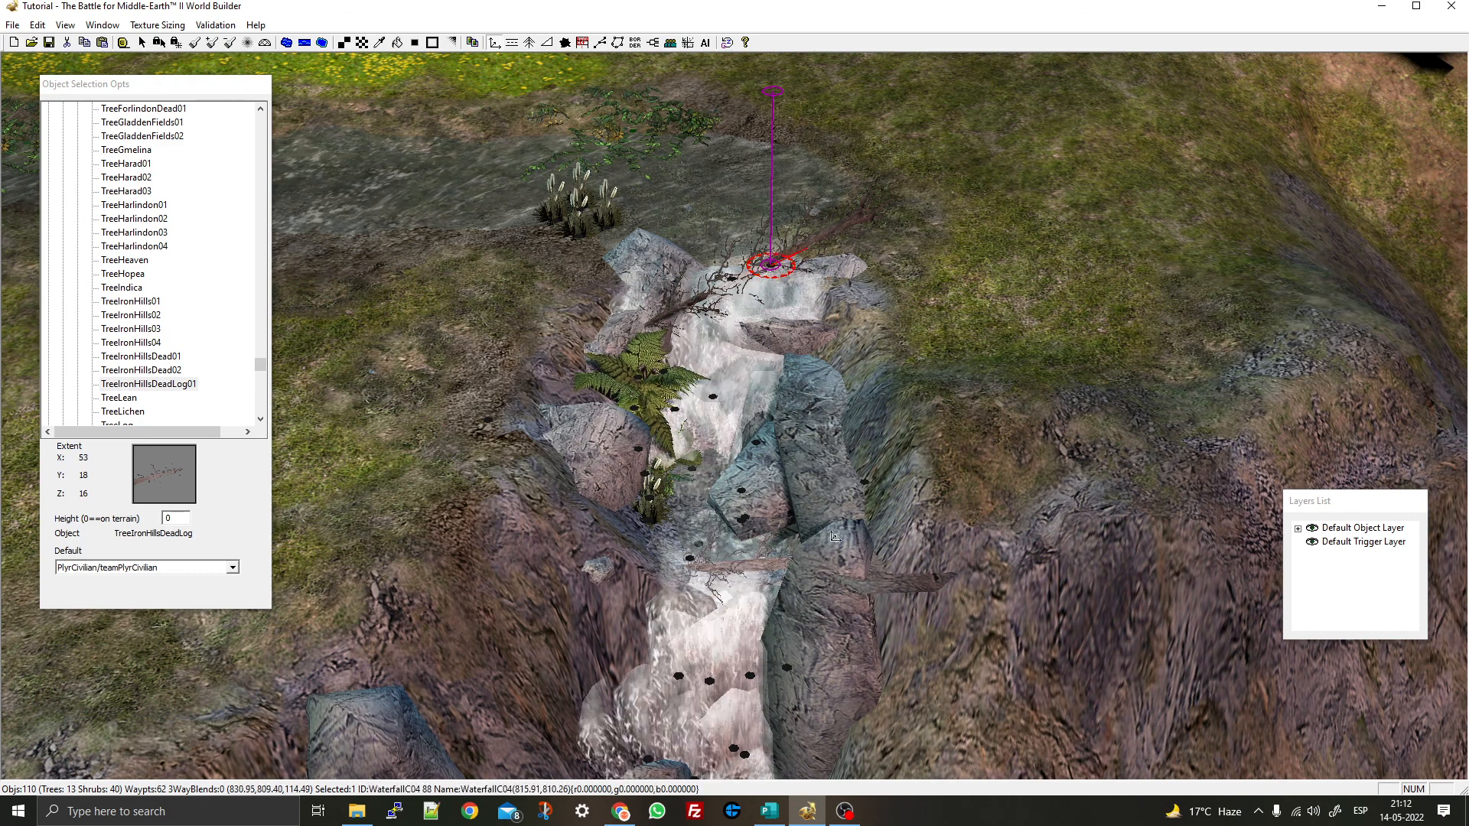
{"action": "left_click", "coordinate": [795, 577]}
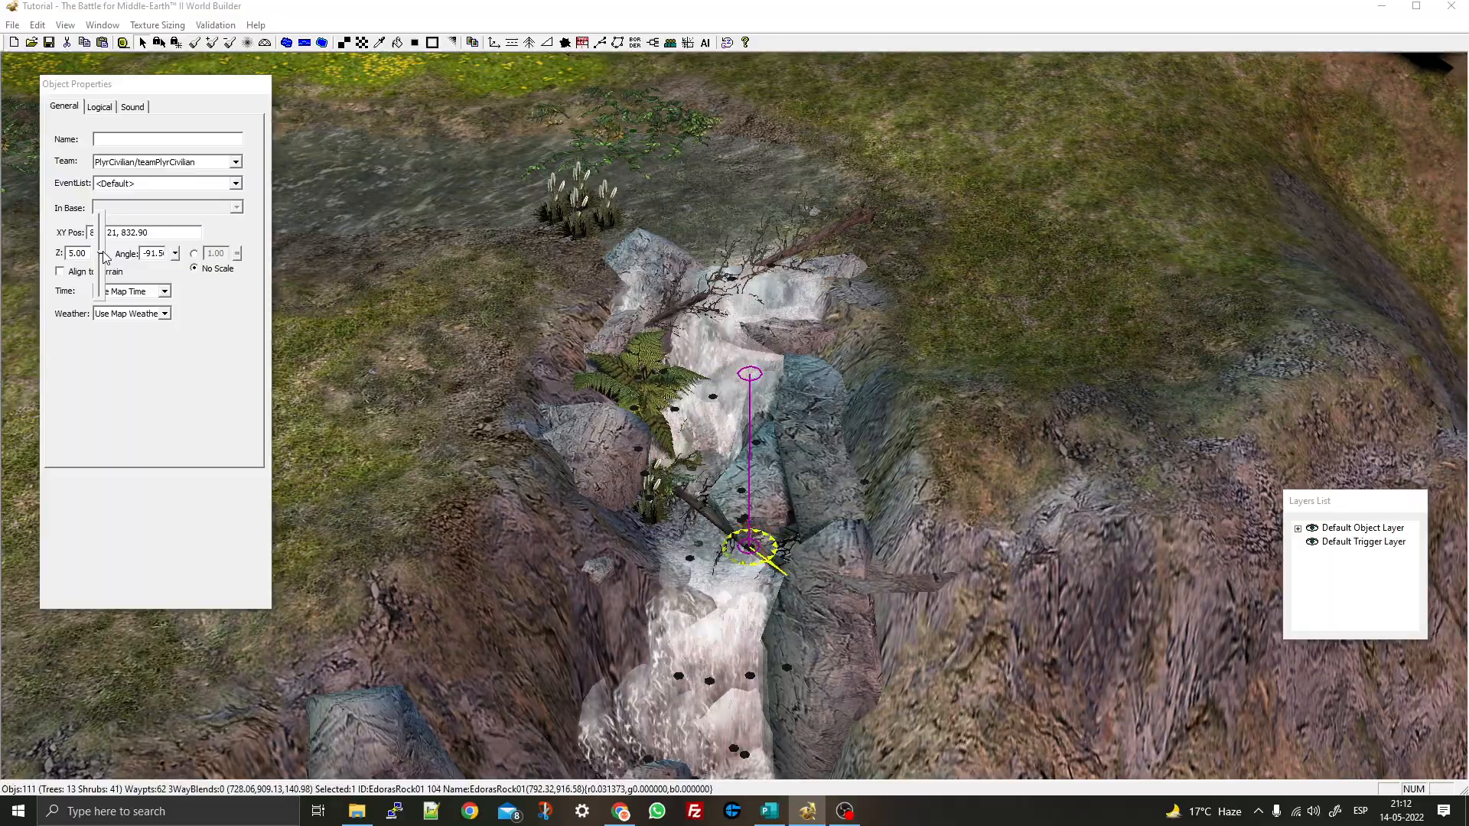
{"action": "left_click", "coordinate": [1056, 453]}
{"action": "middle_click_drag", "start_coordinate": [998, 407], "coordinate": [730, 552]}
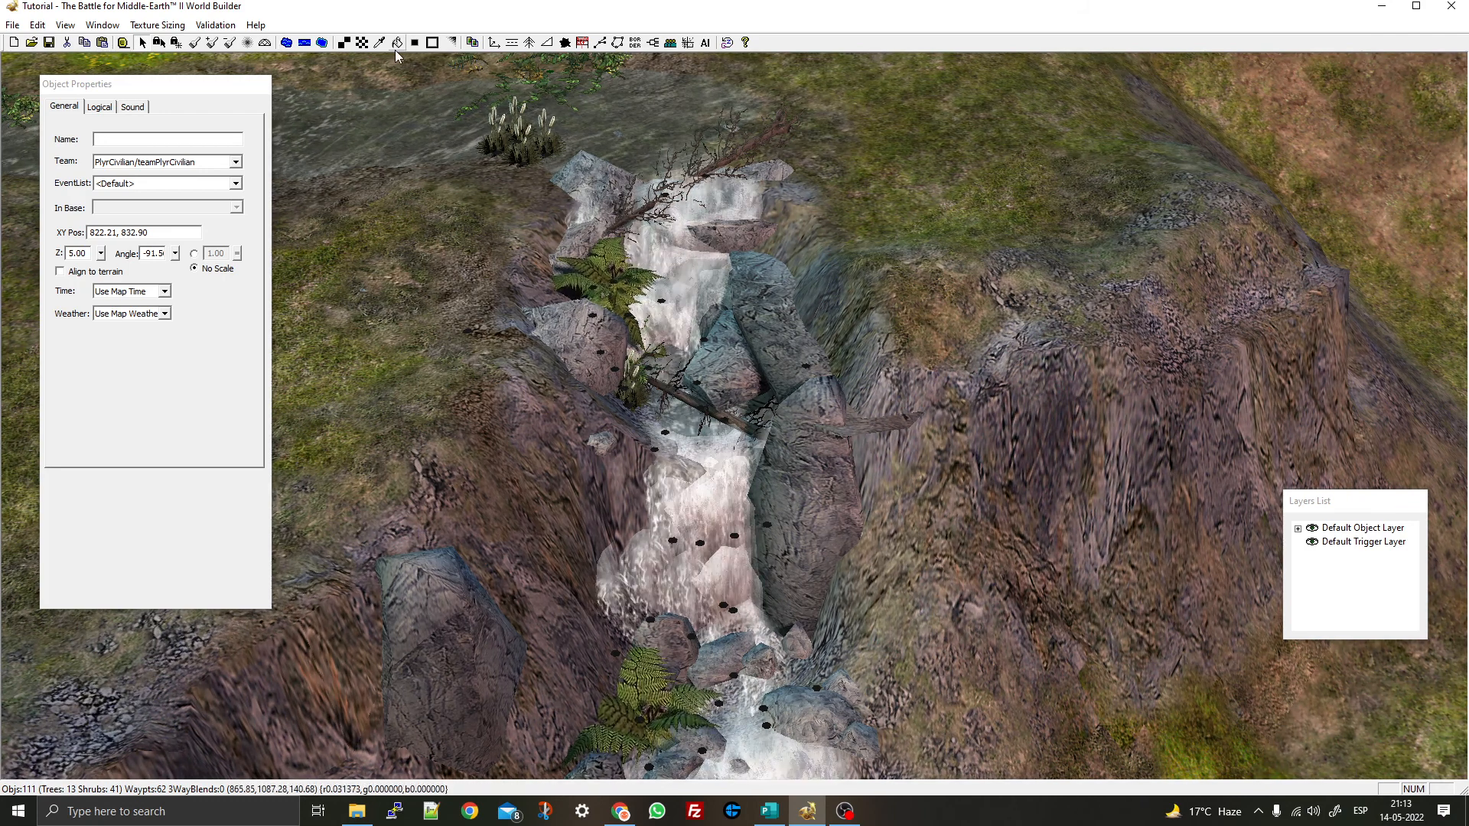
Choose TreeIronHillsDead02 and look over the waterfall and the lower riverbank for a suitable spot
{"action": "left_click", "coordinate": [493, 43]}
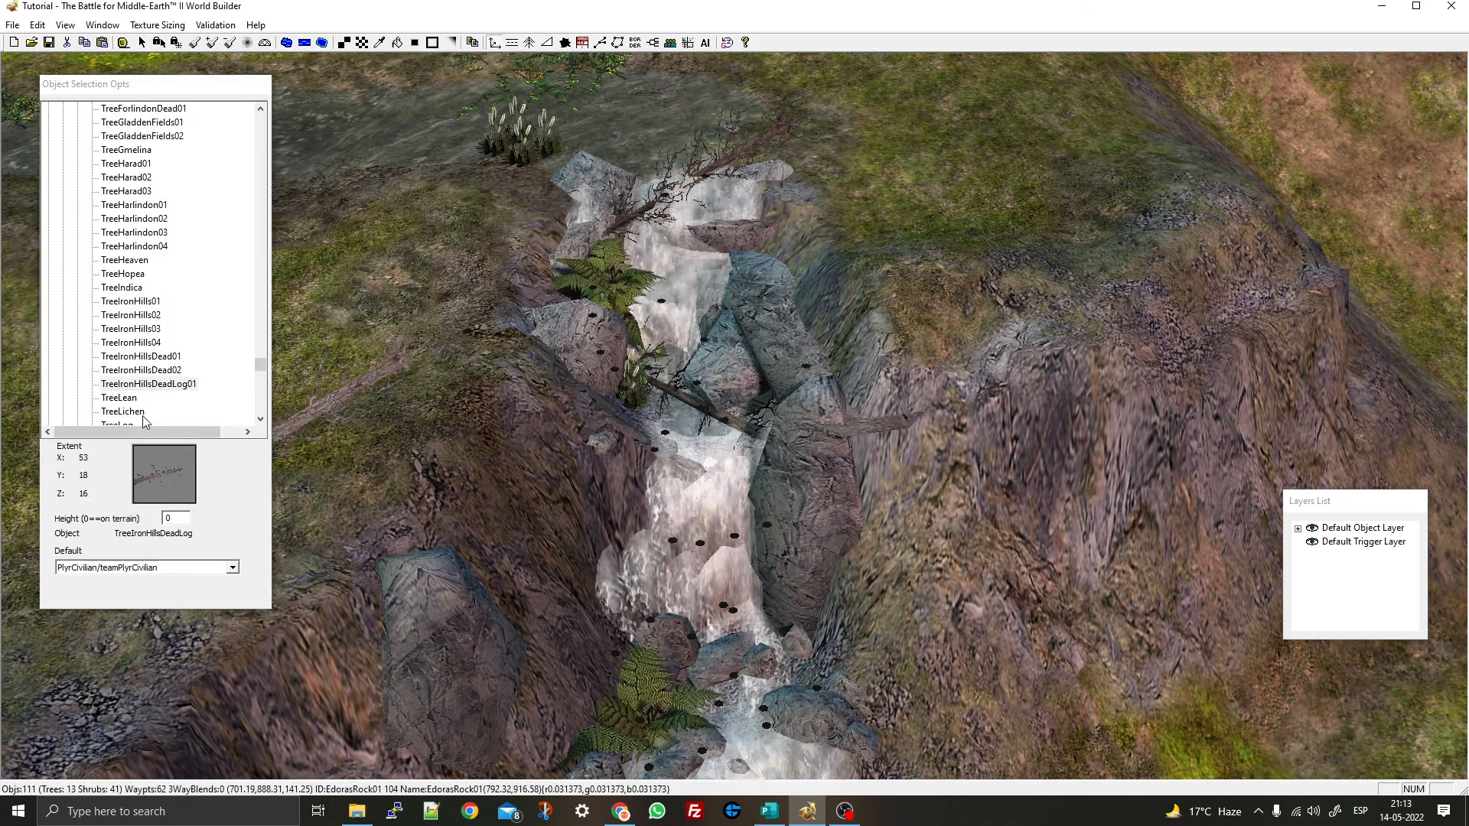
{"action": "left_click", "coordinate": [141, 372]}
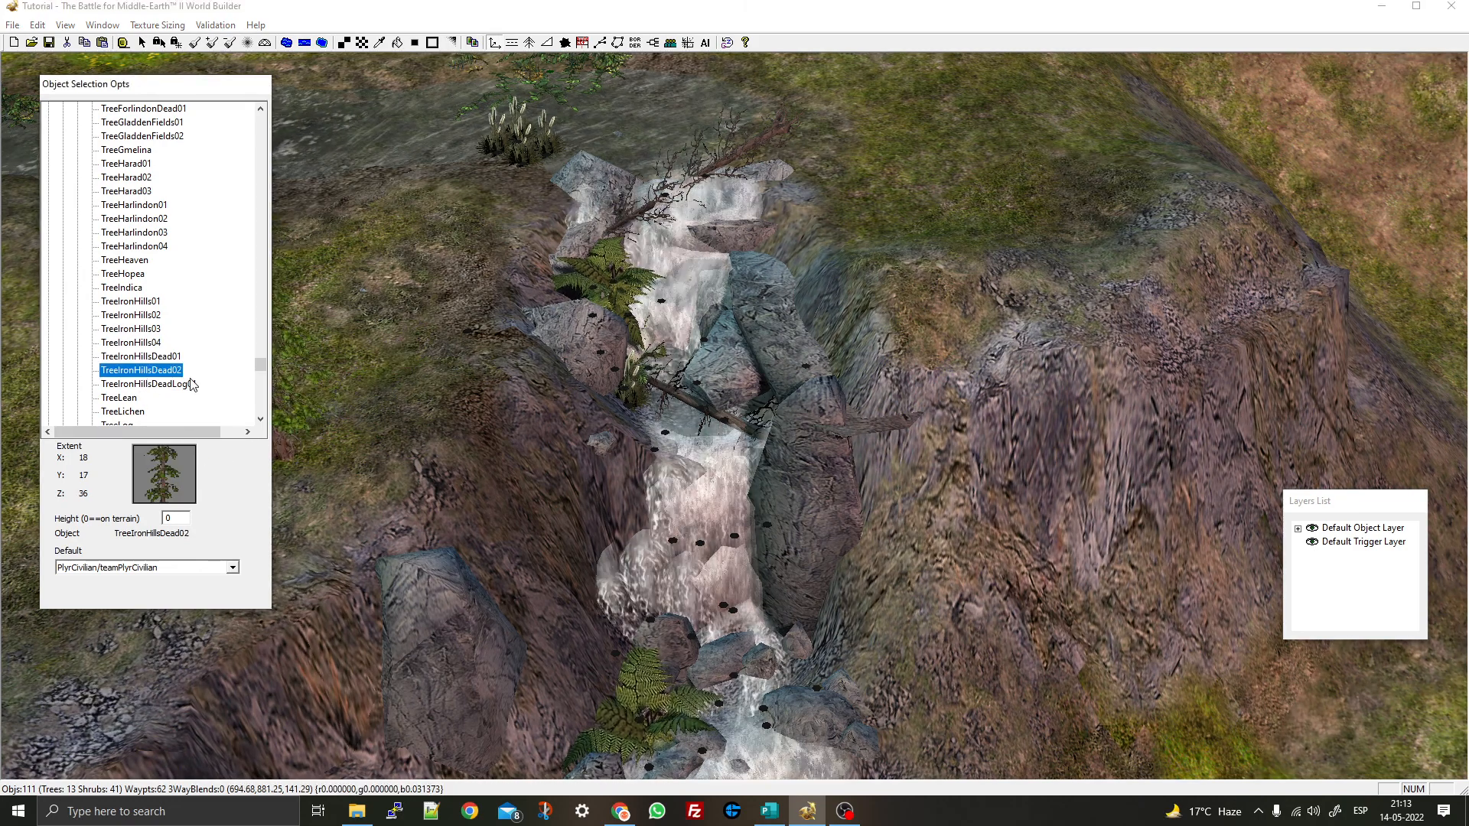
{"action": "right_click_drag", "start_coordinate": [673, 650], "coordinate": [644, 551]}
{"action": "left_click", "coordinate": [593, 591]}
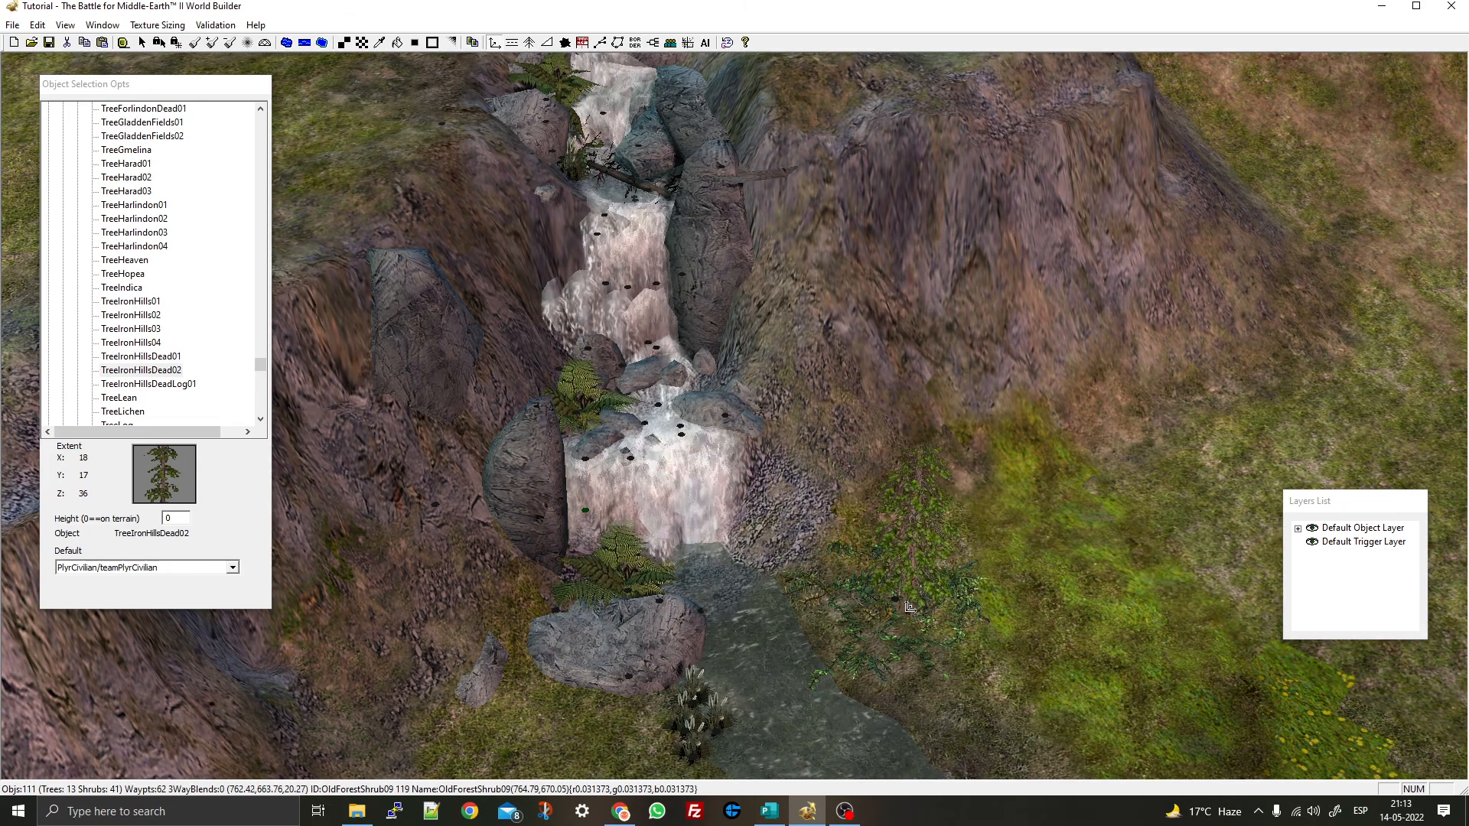
{"action": "middle_click_drag", "start_coordinate": [795, 597], "coordinate": [879, 584]}
{"action": "right_click_drag", "start_coordinate": [738, 704], "coordinate": [684, 571]}
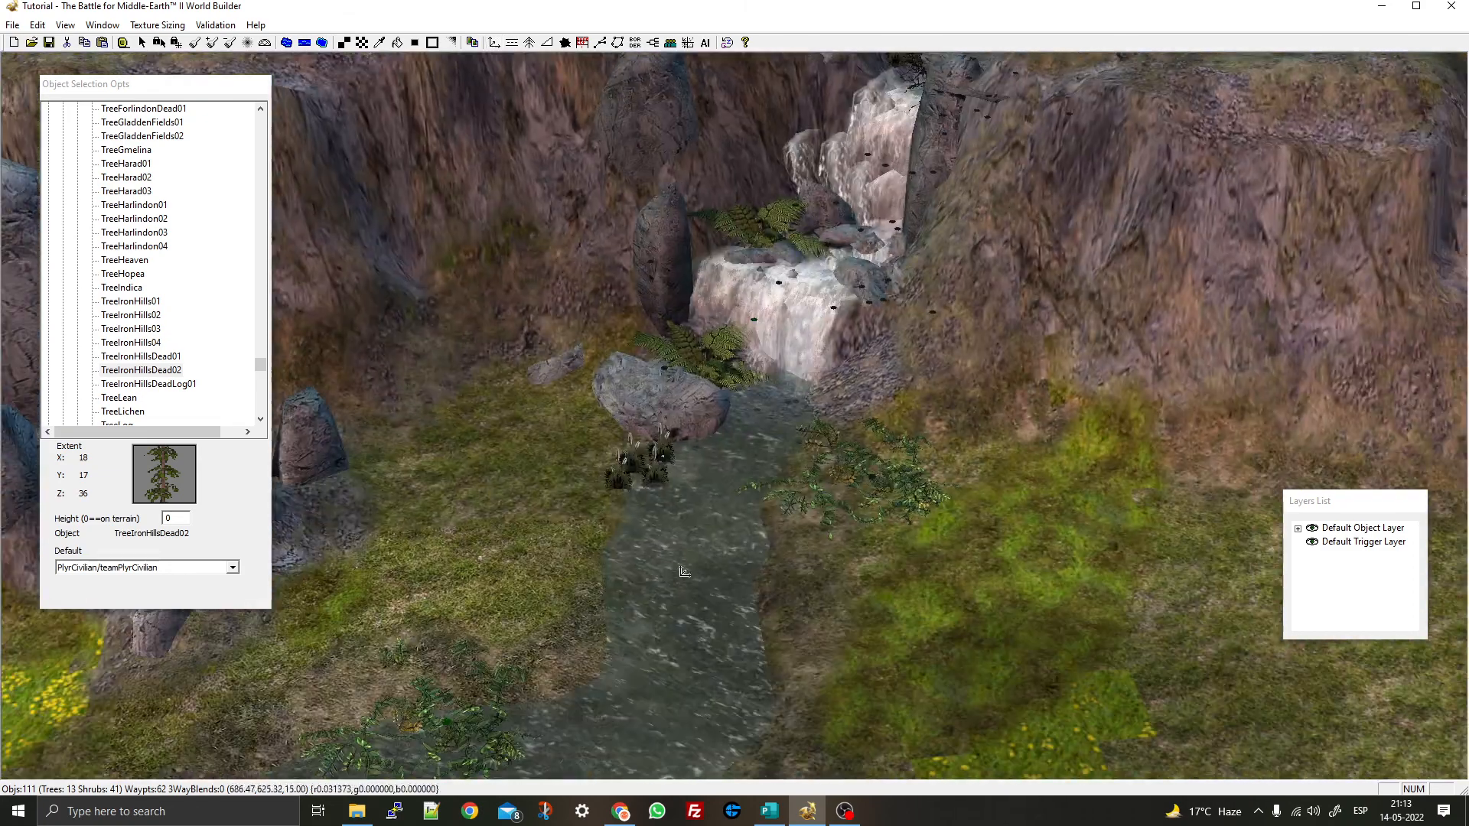
{"action": "scroll", "coordinate": [860, 495], "scroll_direction": "up", "scroll_amount": 3}
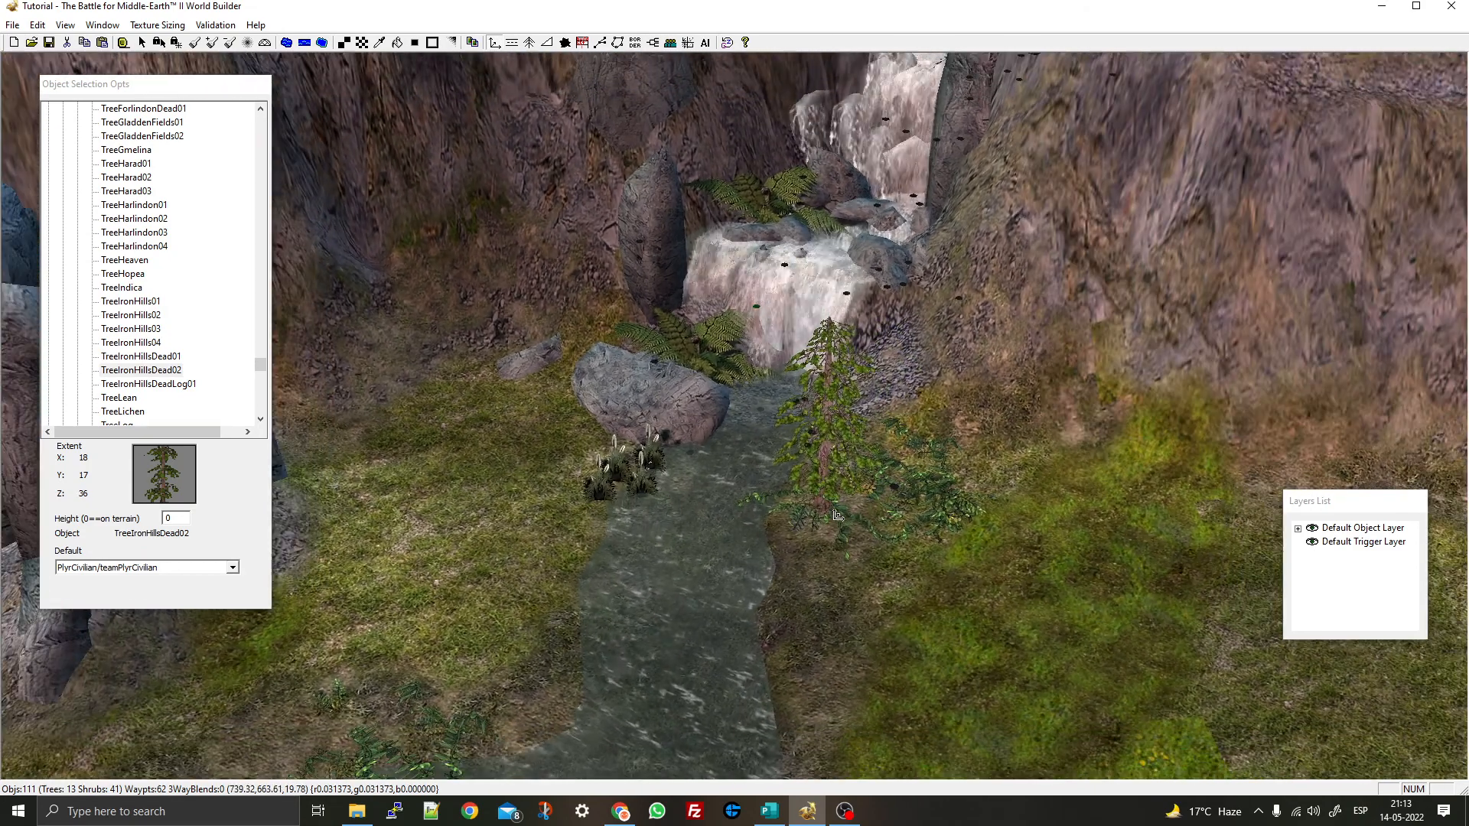
{"action": "middle_click_drag", "start_coordinate": [834, 511], "coordinate": [911, 501]}
{"action": "right_click_drag", "start_coordinate": [914, 496], "coordinate": [745, 541]}
{"action": "scroll", "coordinate": [746, 540], "scroll_direction": "down", "scroll_amount": 5}
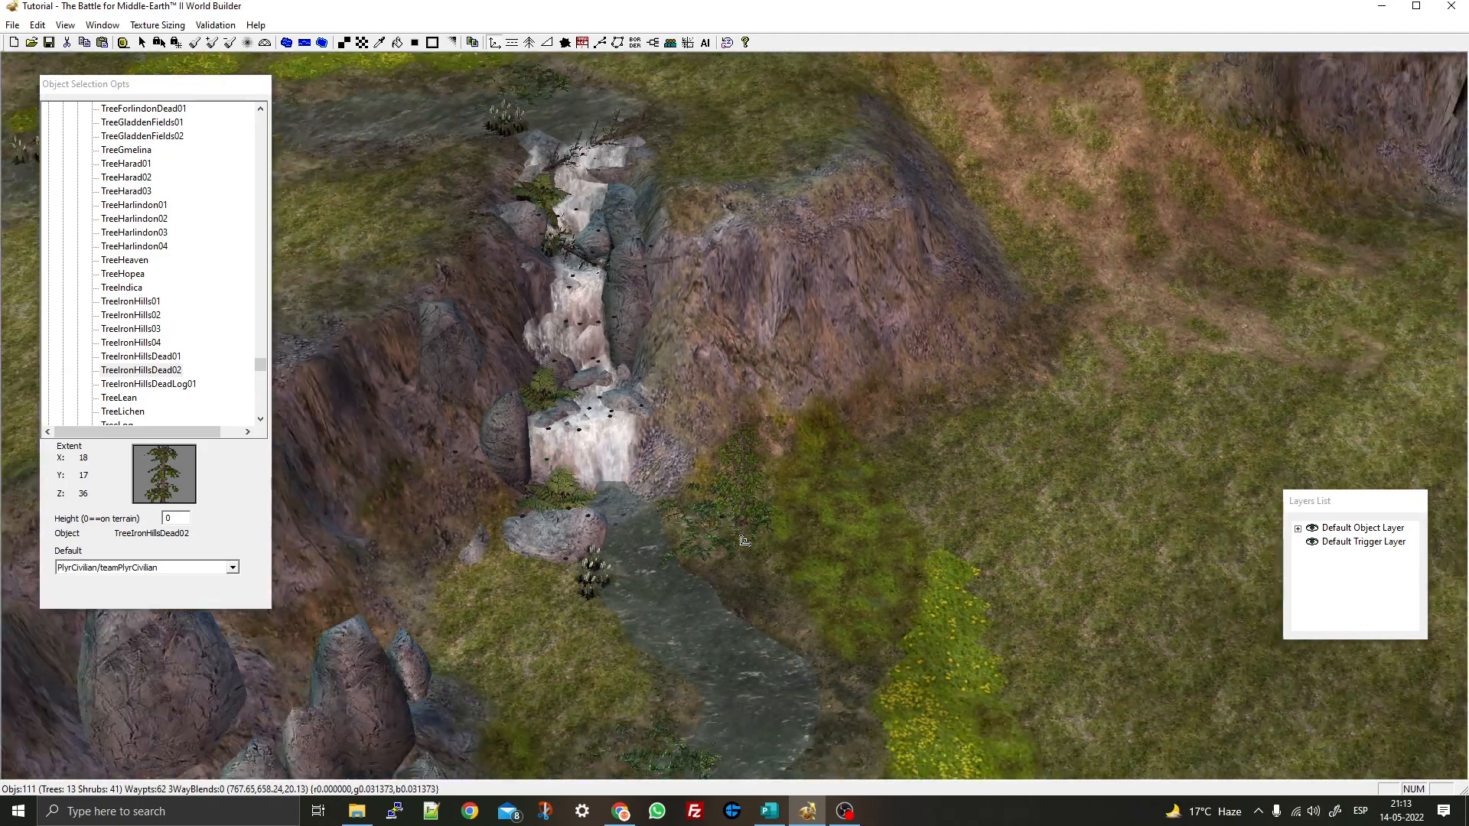
Place a single TreeIronHillsDead02 trunk on the grassy plateau between the river bend and the cliff
{"action": "scroll", "coordinate": [745, 541], "scroll_direction": "down", "scroll_amount": 8}
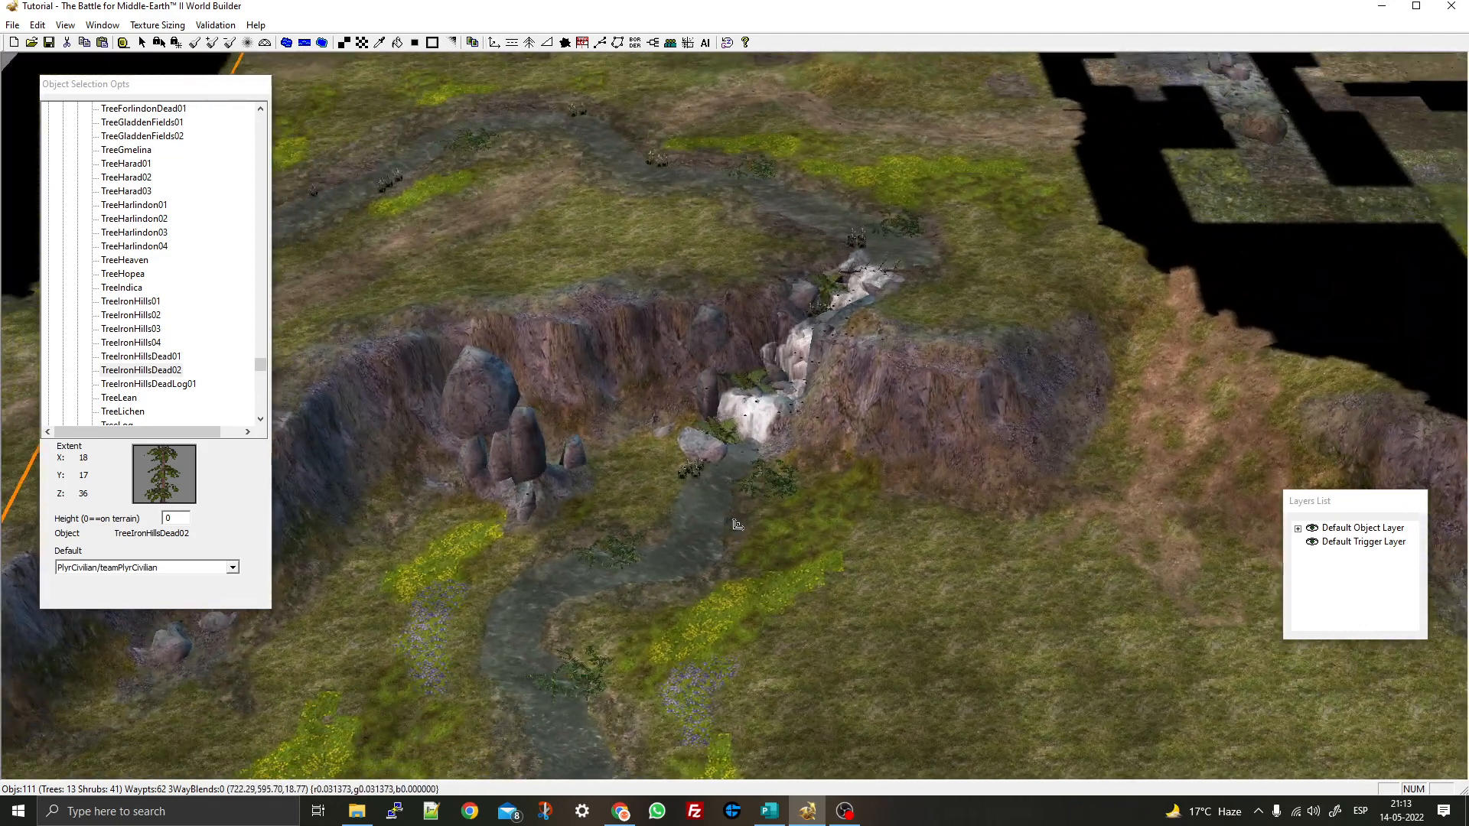
{"action": "middle_click_drag", "start_coordinate": [737, 524], "coordinate": [747, 523]}
{"action": "right_click_drag", "start_coordinate": [662, 458], "coordinate": [820, 509]}
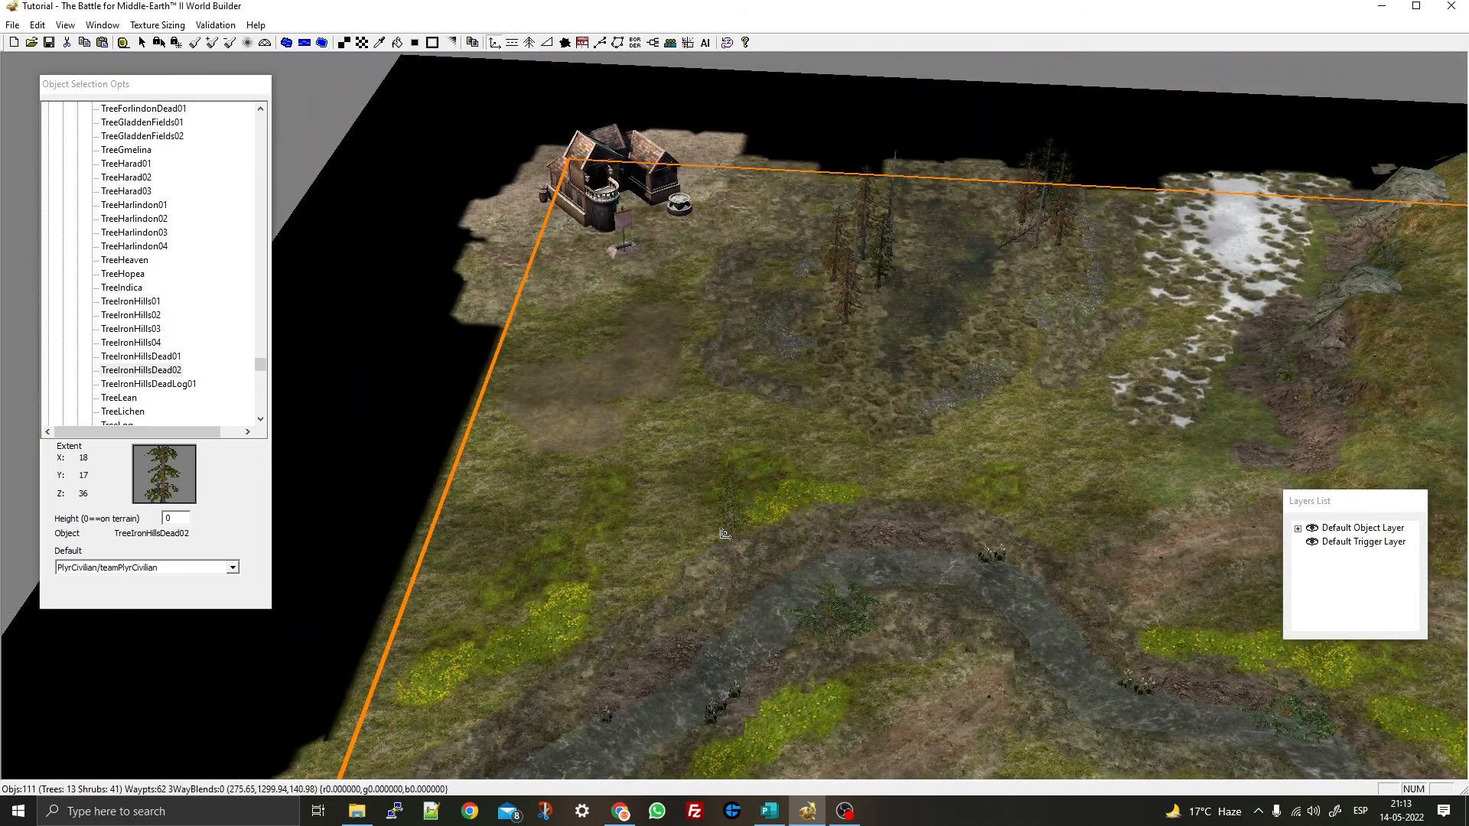
{"action": "right_click_drag", "start_coordinate": [794, 566], "coordinate": [719, 193]}
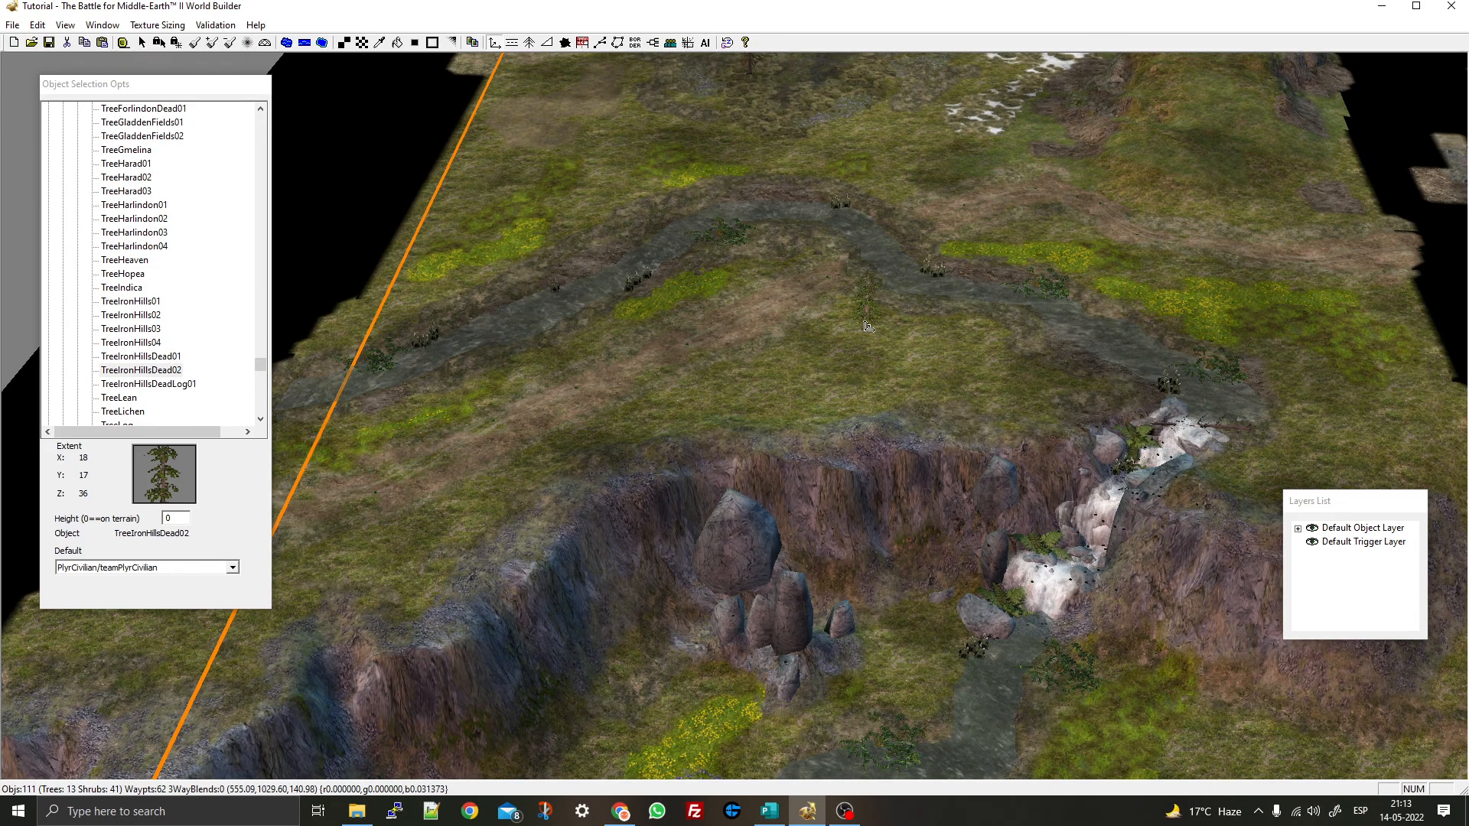
{"action": "scroll", "coordinate": [868, 327], "scroll_direction": "up", "scroll_amount": 5}
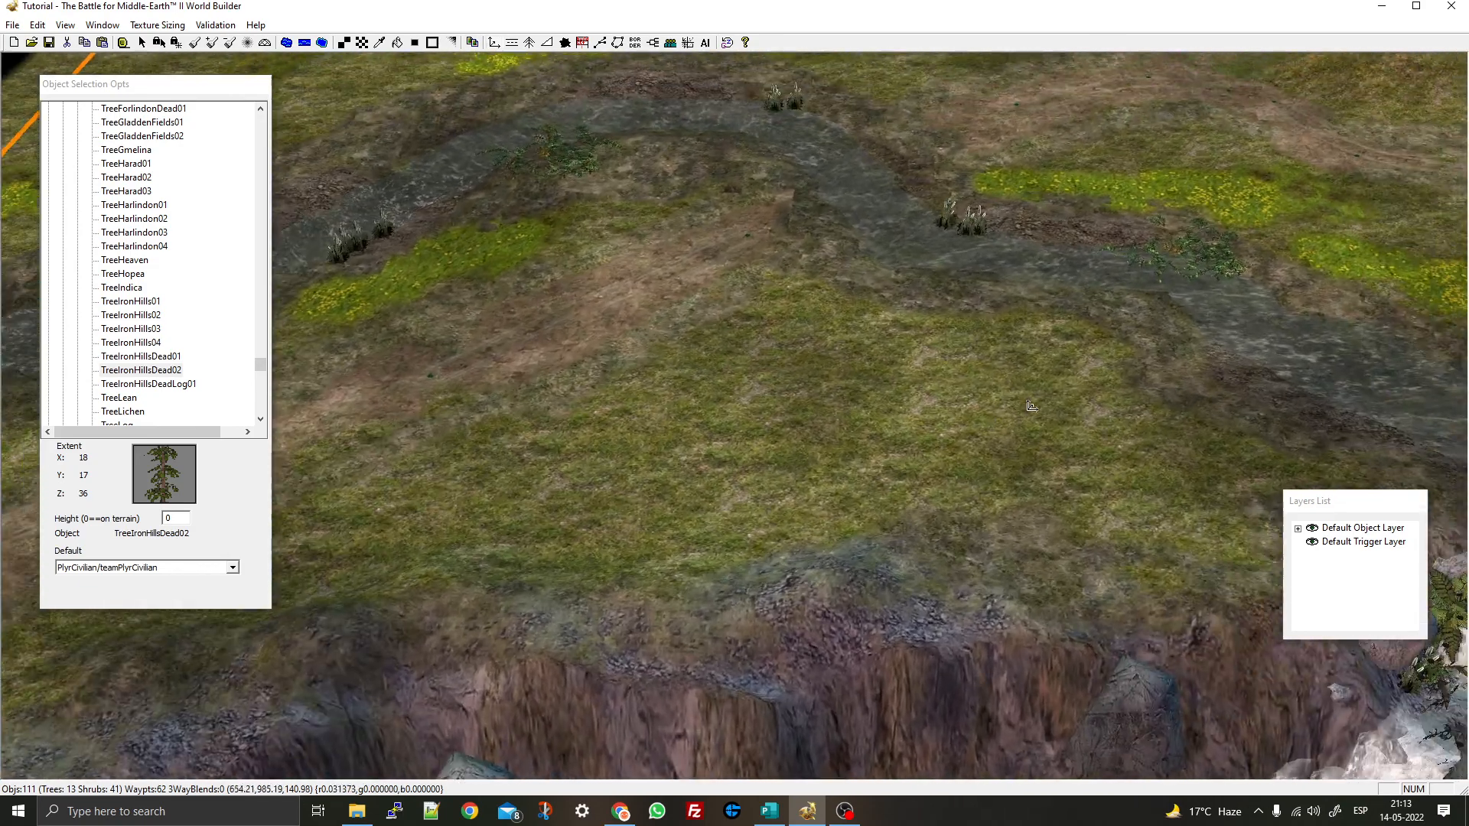
{"action": "left_click", "coordinate": [965, 405]}
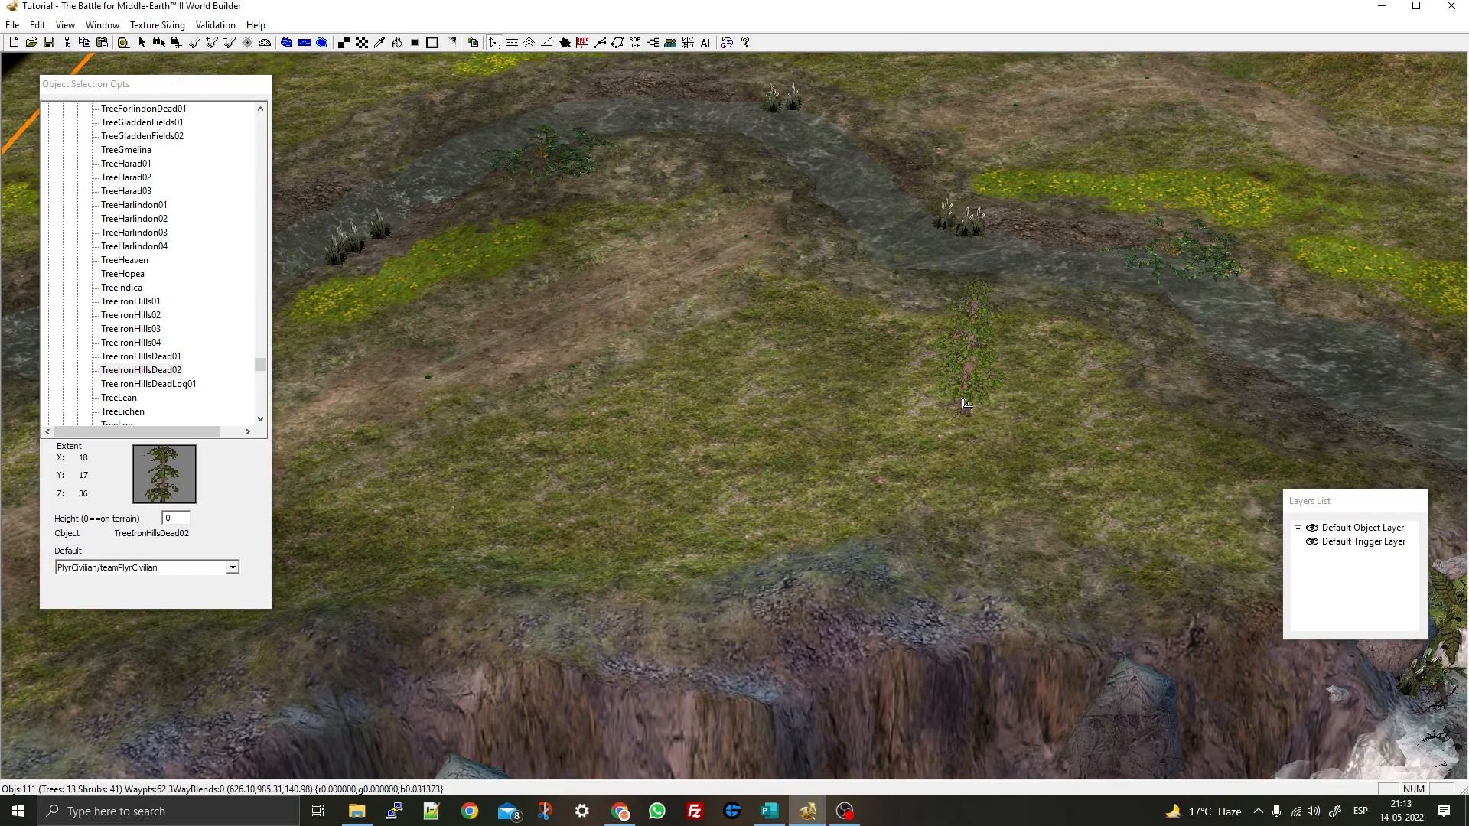
{"action": "left_click", "coordinate": [964, 401]}
Copy the eight-object tree cluster near the buildings onto the grassy plateau above the cliff and rotate the copy about -39.6 degrees
{"action": "left_click", "coordinate": [142, 42]}
{"action": "scroll", "coordinate": [716, 408], "scroll_direction": "down", "scroll_amount": 3}
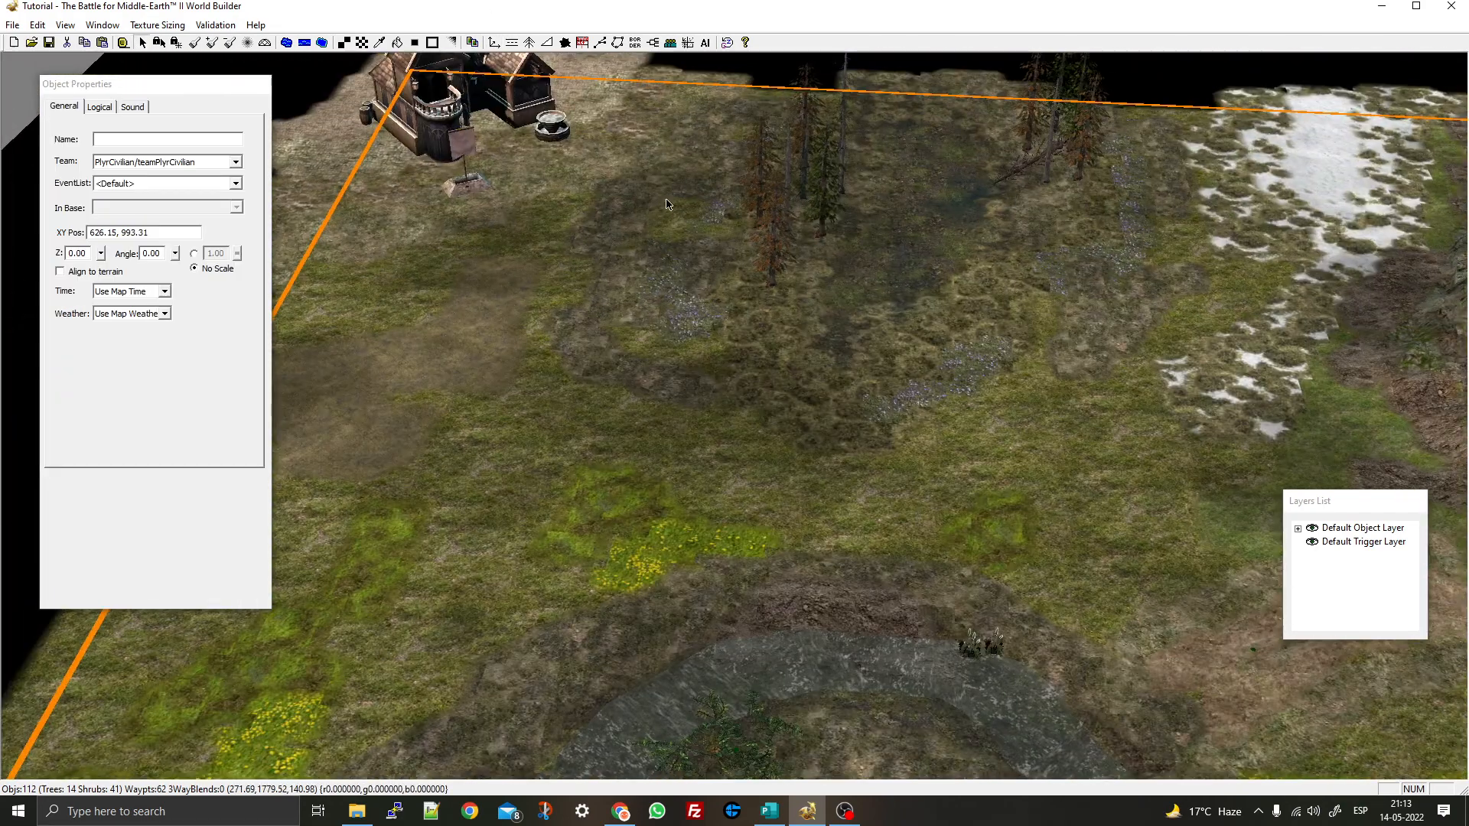
{"action": "left_click_drag", "start_coordinate": [673, 123], "coordinate": [855, 320]}
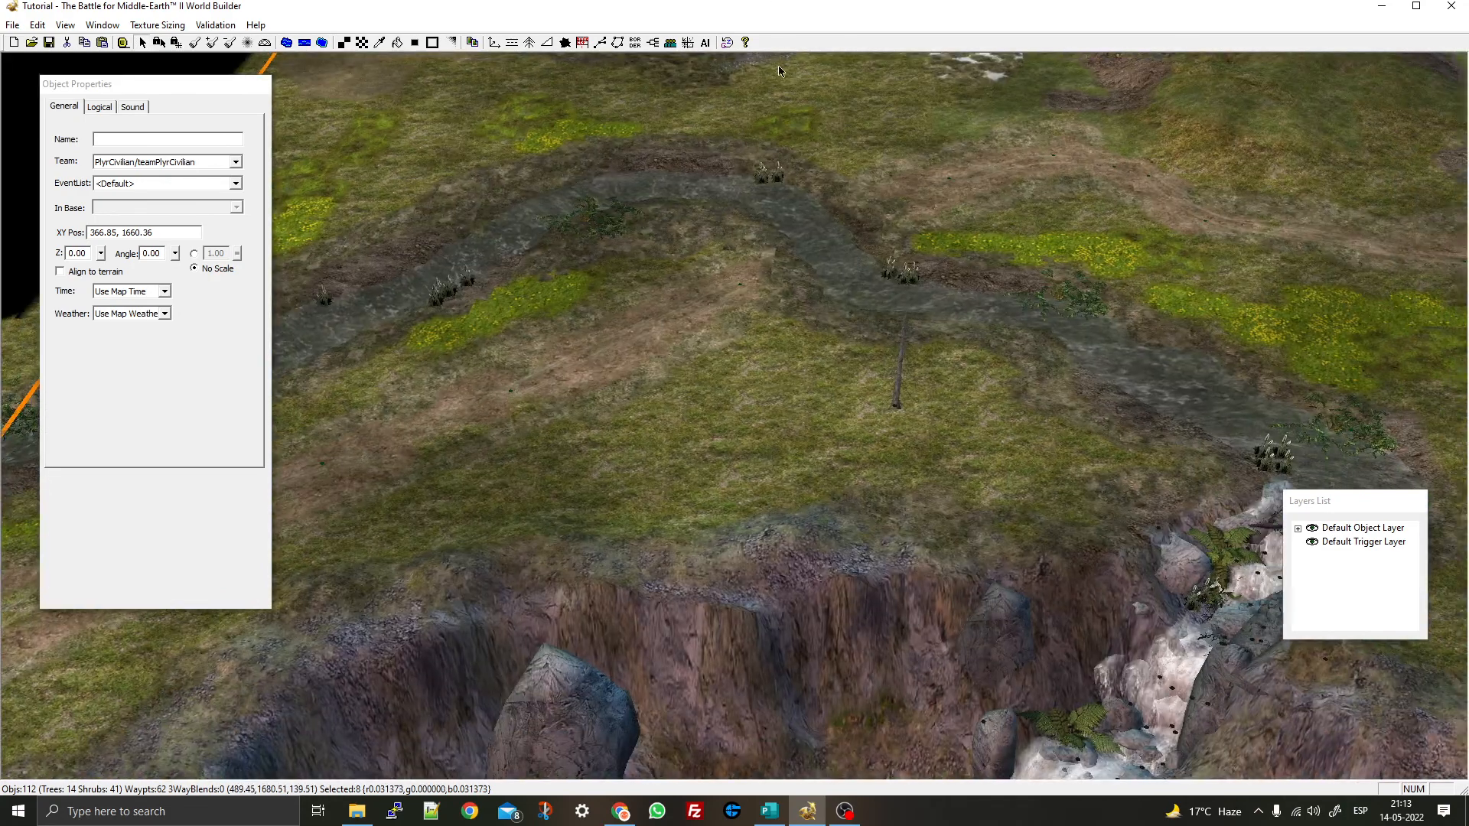
{"action": "key", "text": "ctrl+v"}
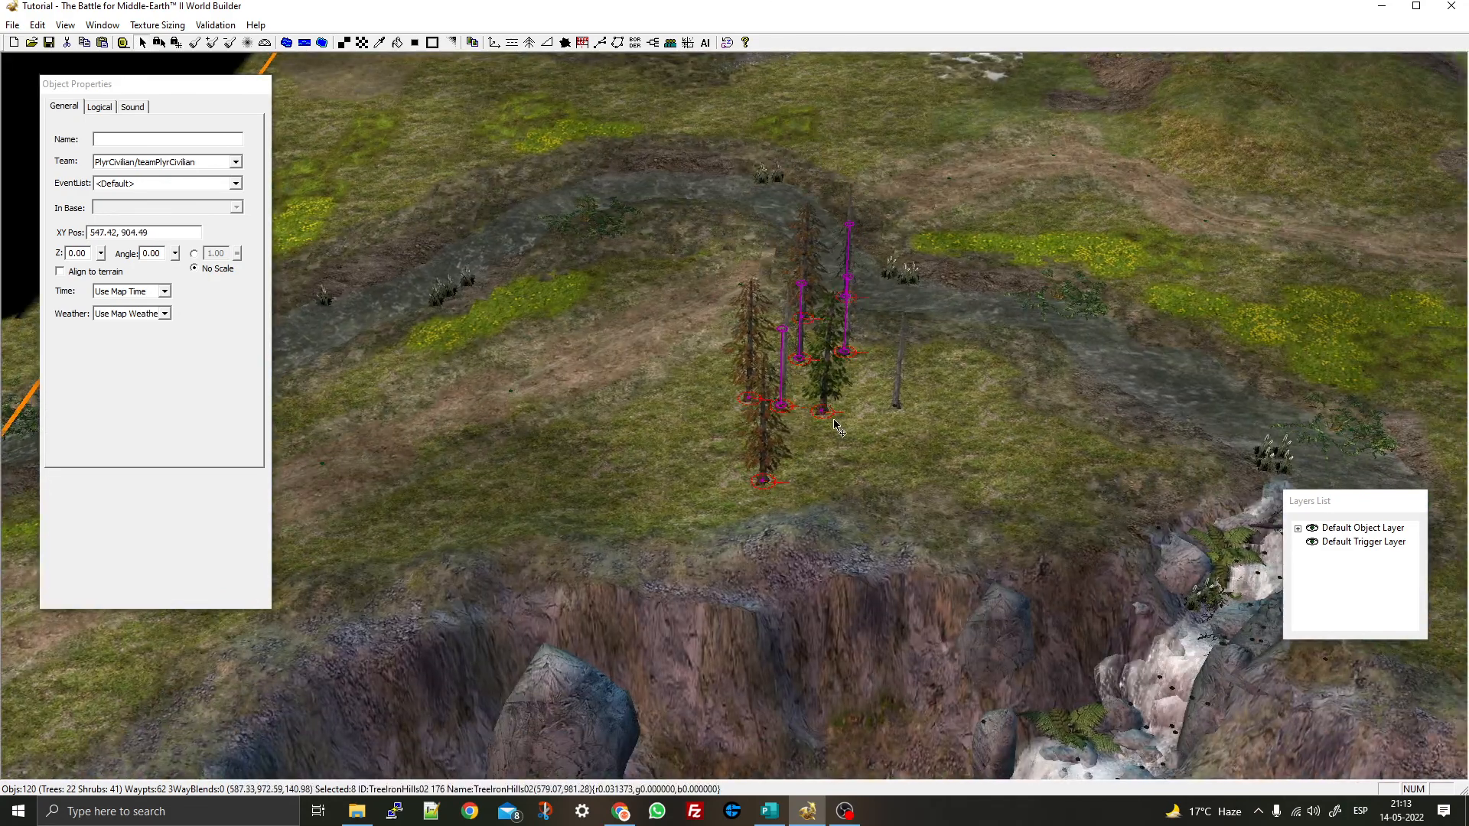
{"action": "left_click_drag", "start_coordinate": [844, 414], "coordinate": [833, 460]}
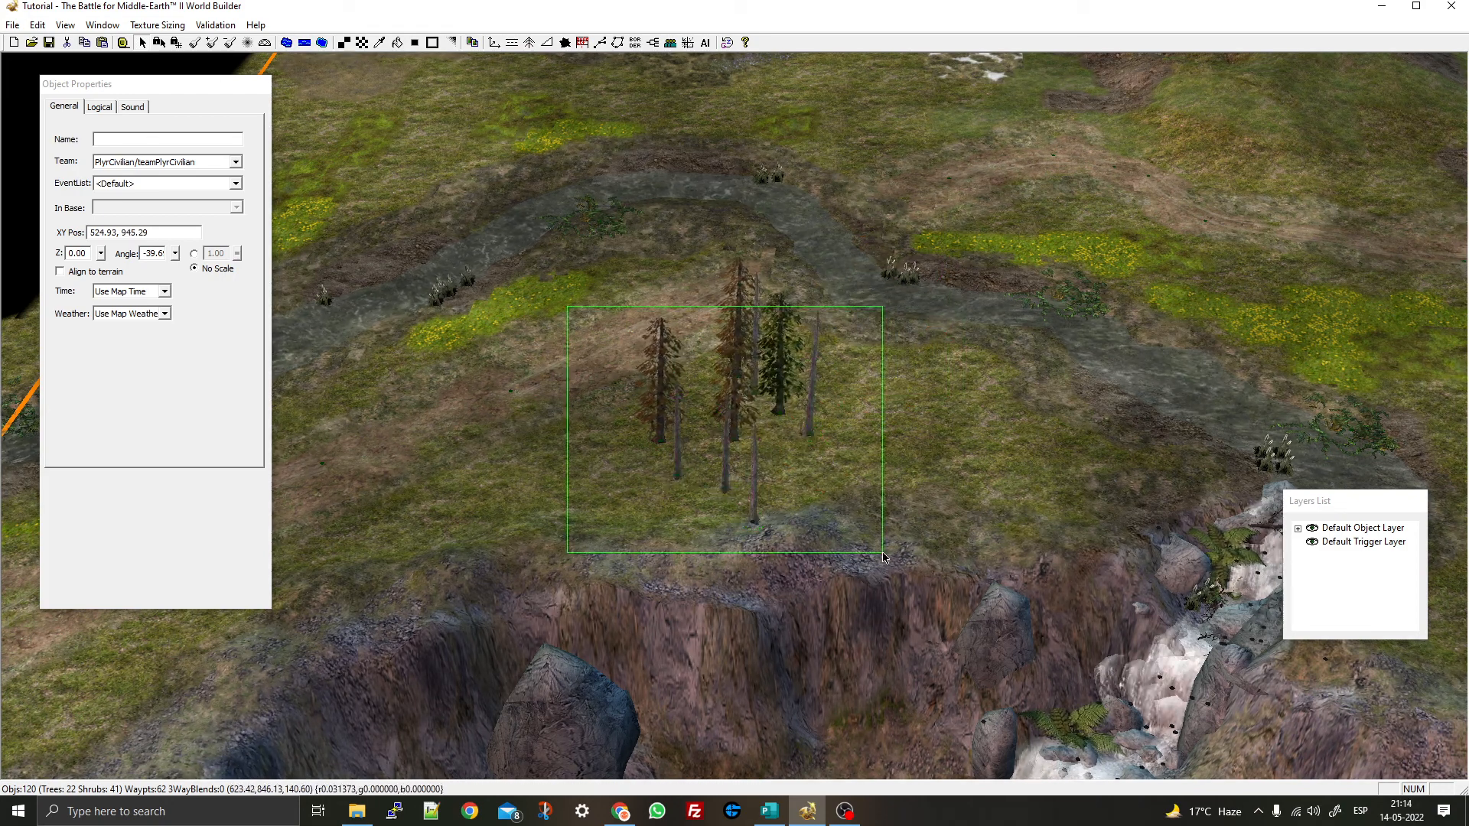
Shift the copied tree group across the plateau above the cliff and rotate it to about 75.32 degrees
{"action": "left_click_drag", "start_coordinate": [667, 380], "coordinate": [694, 382]}
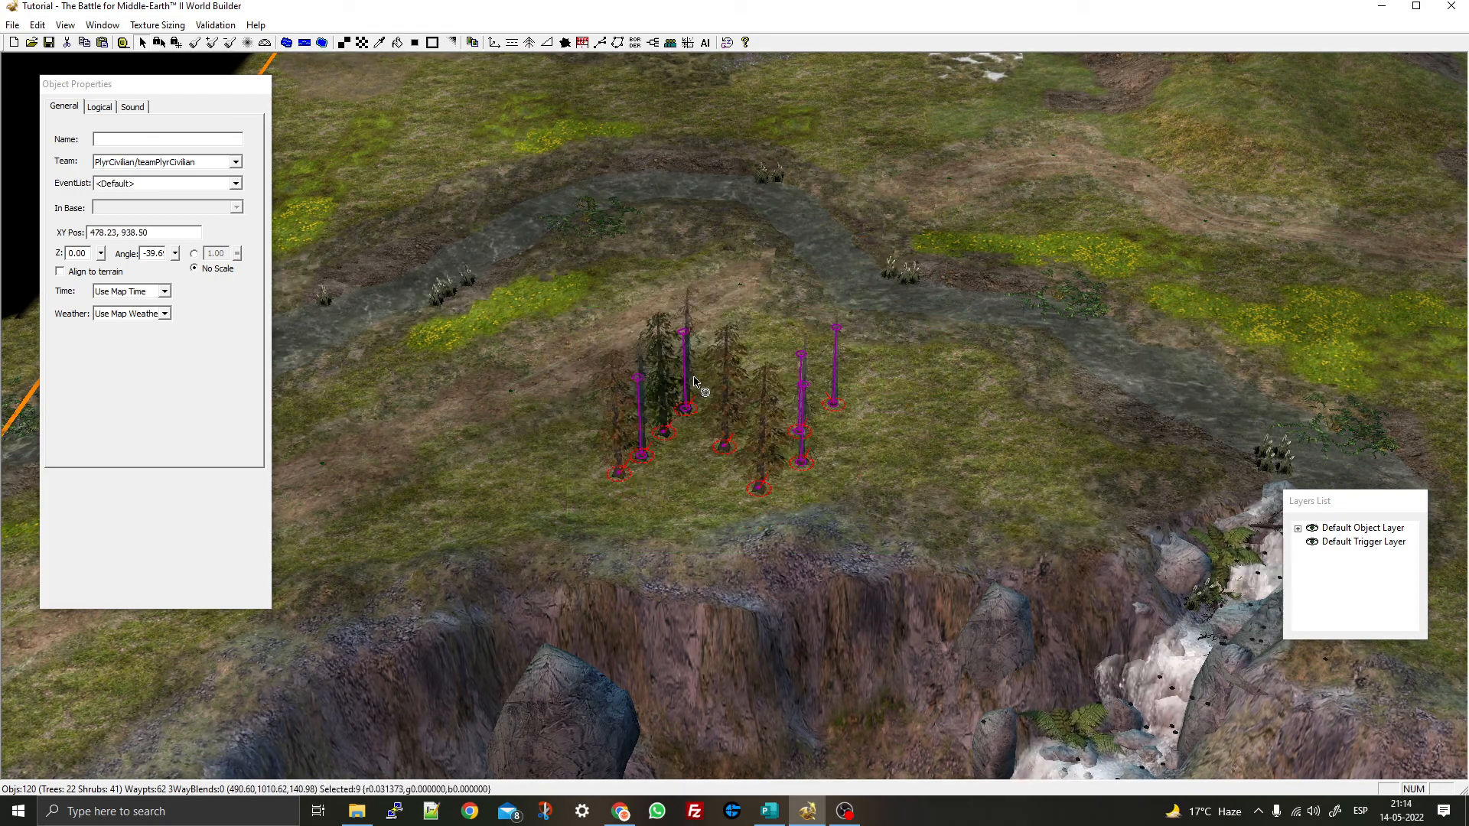
{"action": "left_click_drag", "start_coordinate": [730, 457], "coordinate": [835, 428]}
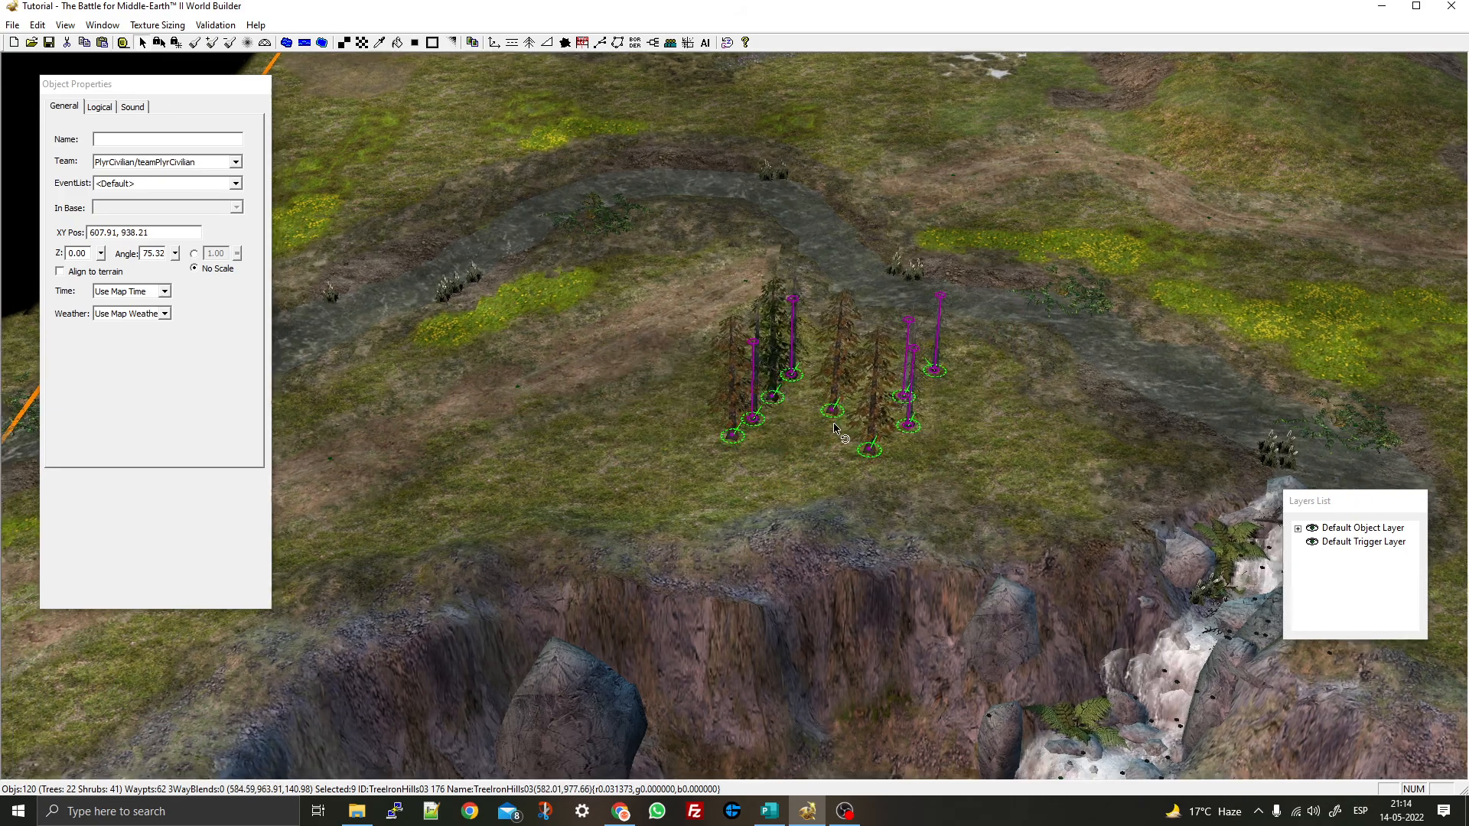
Copy the eight-object tree cluster beyond the river and paste it on the grass below the cliff, near the yellow flowers
{"action": "right_click_drag", "start_coordinate": [861, 456], "coordinate": [932, 314]}
{"action": "scroll", "coordinate": [932, 314], "scroll_direction": "down", "scroll_amount": 4}
{"action": "middle_click_drag", "start_coordinate": [918, 329], "coordinate": [765, 420]}
{"action": "right_click_drag", "start_coordinate": [764, 421], "coordinate": [972, 711]}
{"action": "right_click_drag", "start_coordinate": [879, 401], "coordinate": [636, 267]}
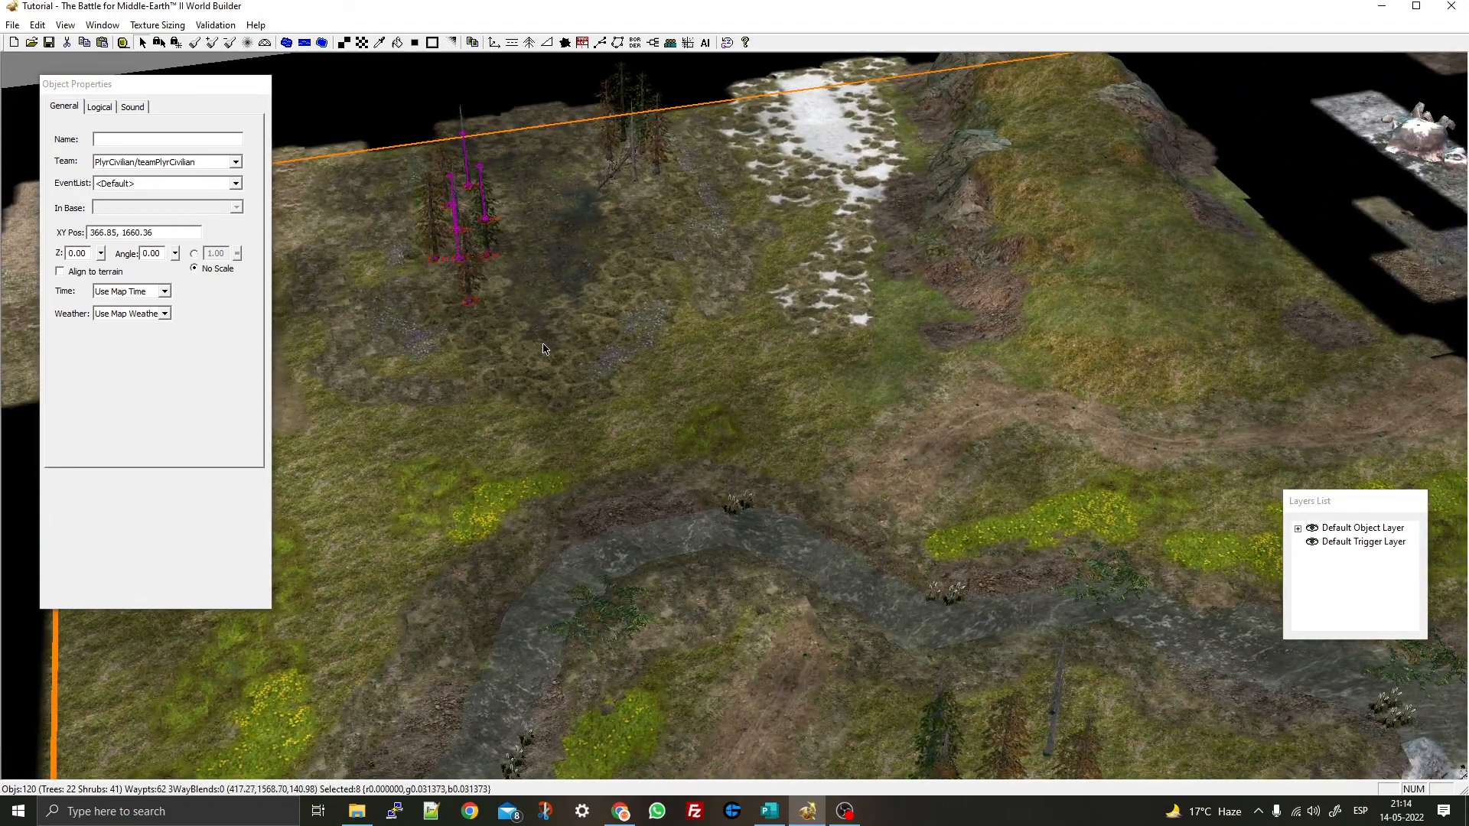
{"action": "right_click_drag", "start_coordinate": [596, 454], "coordinate": [490, 168]}
{"action": "right_click_drag", "start_coordinate": [612, 535], "coordinate": [753, 321]}
{"action": "key", "text": "ctrl+v"}
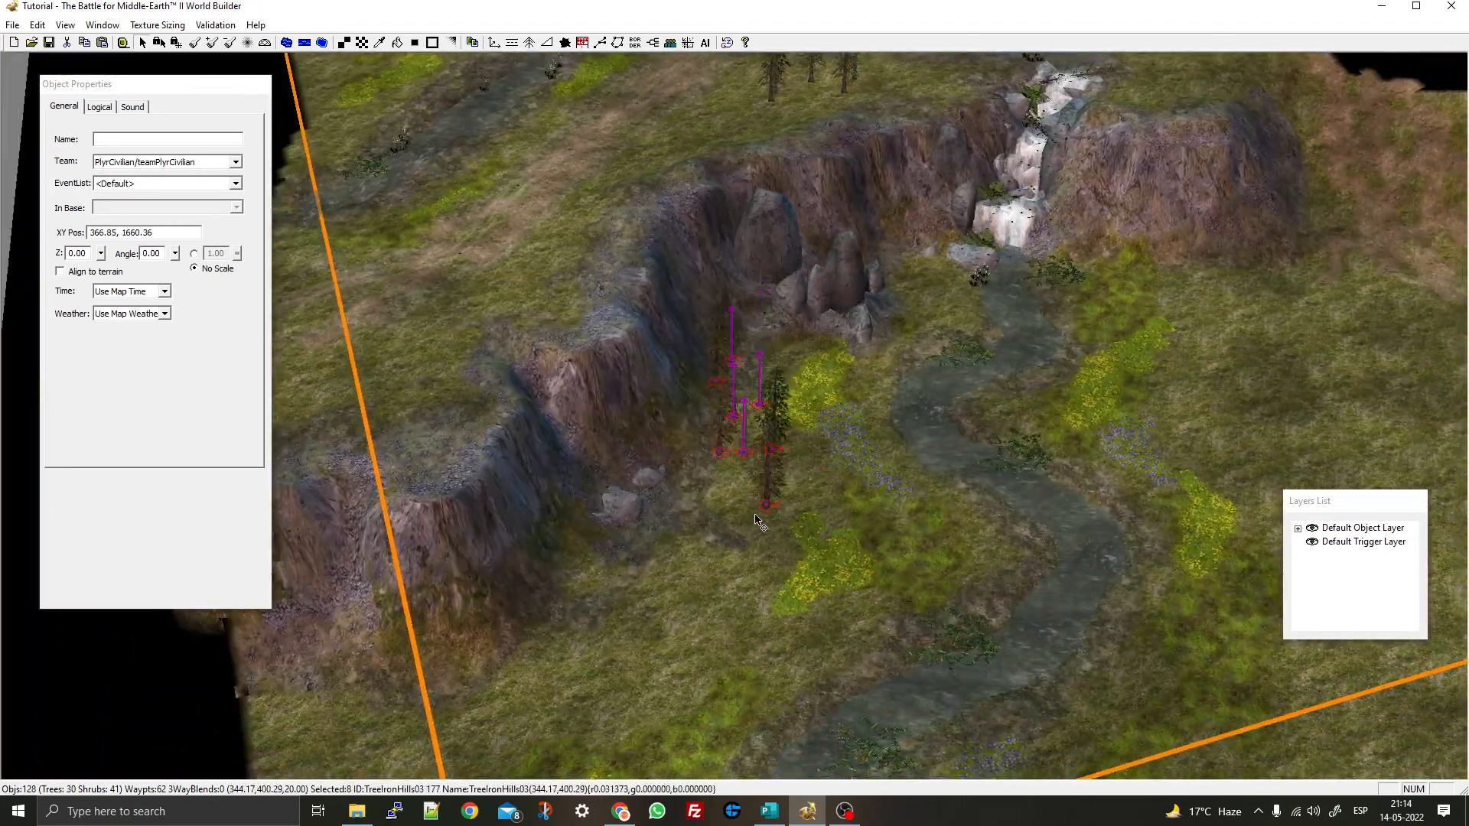
{"action": "left_click_drag", "start_coordinate": [796, 530], "coordinate": [803, 543]}
Paste another copy of the tree cluster across the river near the map boundary and rotate it to about -40.6 degrees
{"action": "right_click_drag", "start_coordinate": [1007, 596], "coordinate": [1055, 436]}
{"action": "key", "text": "ctrl+v"}
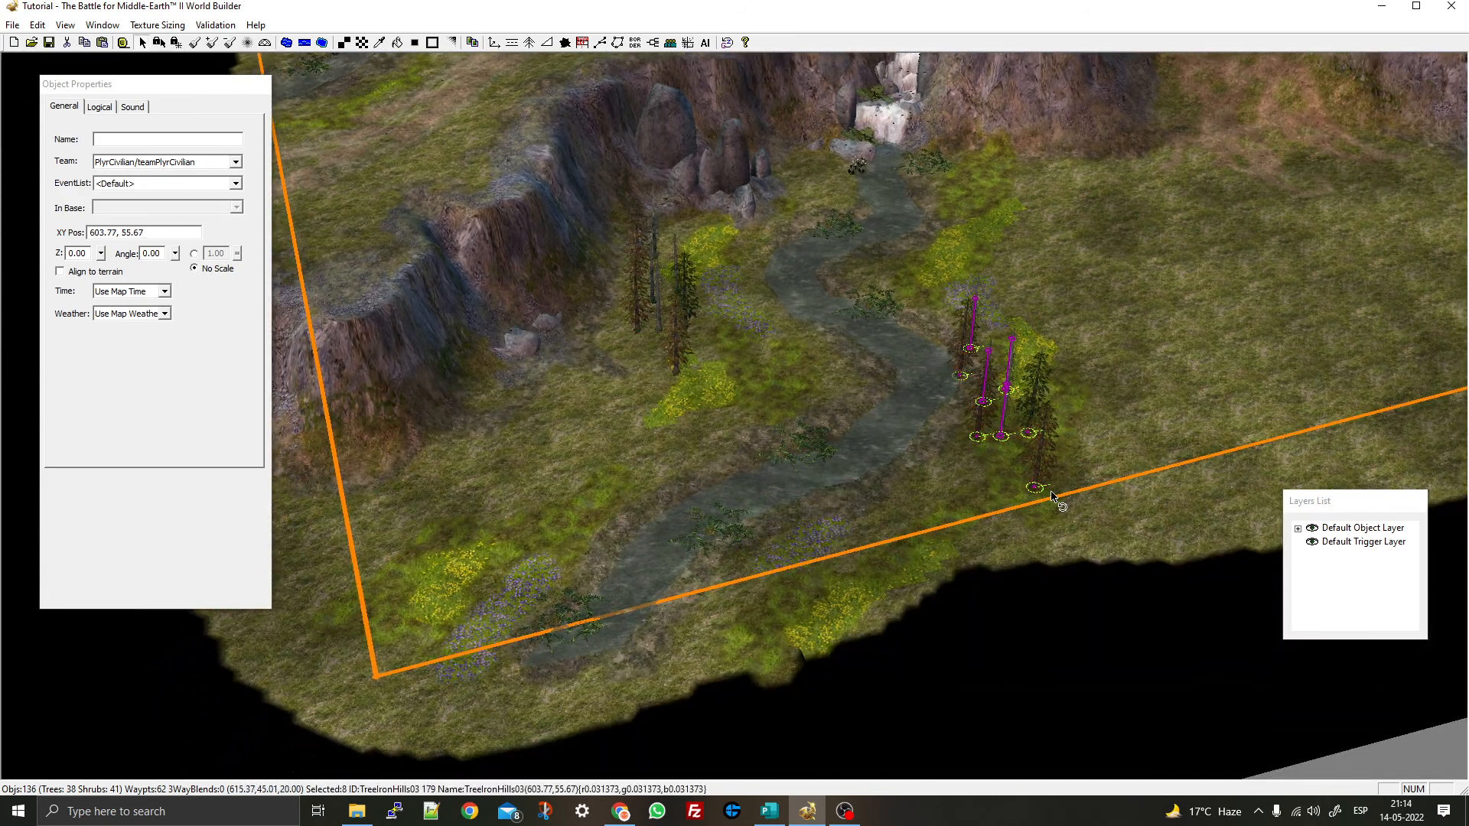
{"action": "left_click_drag", "start_coordinate": [1053, 495], "coordinate": [1009, 436]}
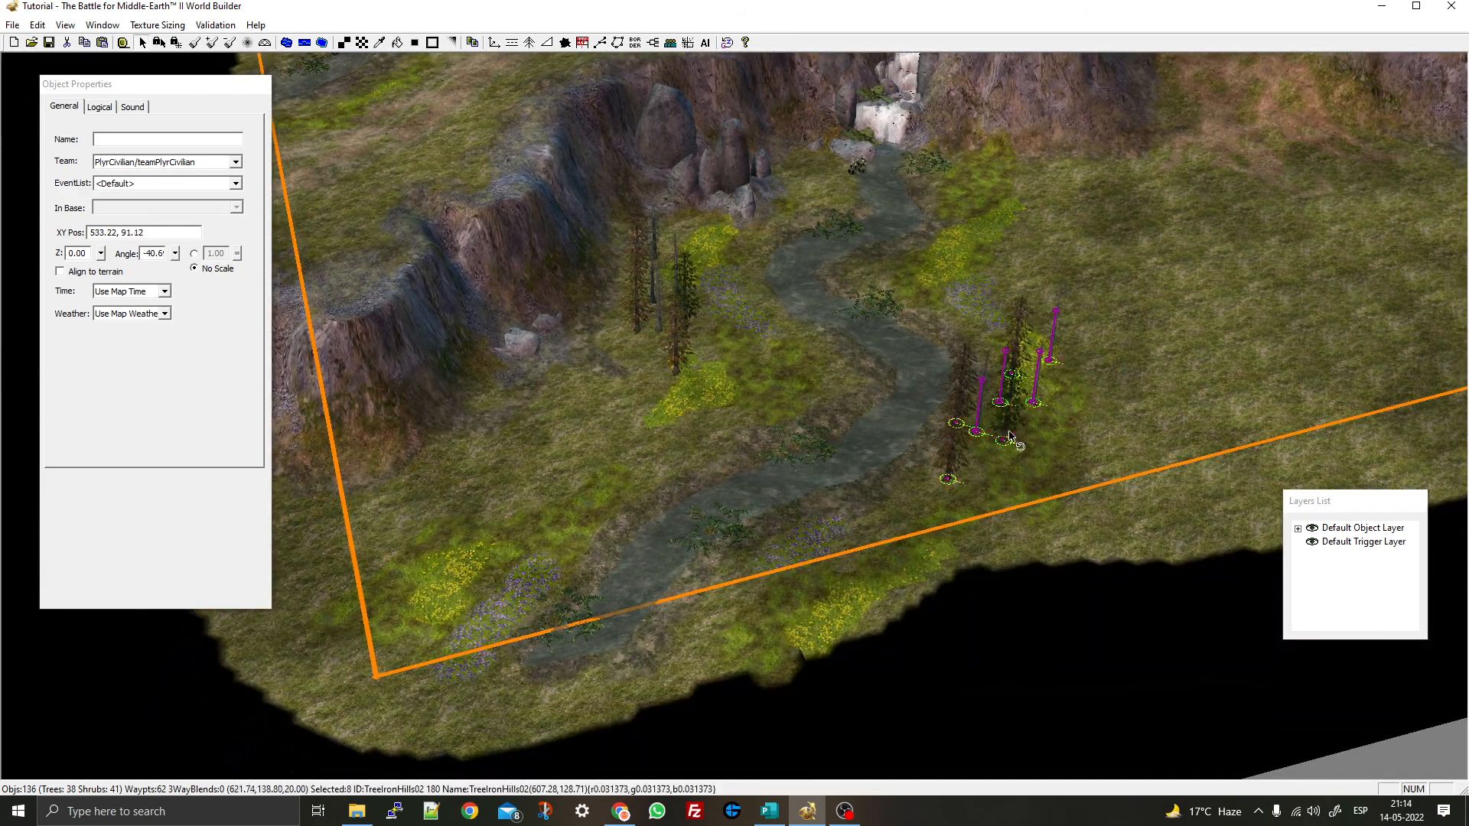
{"action": "left_click", "coordinate": [1006, 439]}
Look up the EdorasRock10 formation at the cliff base in the object list and preview the models through EdorasRock14
{"action": "scroll", "coordinate": [1004, 440], "scroll_direction": "up", "scroll_amount": 3}
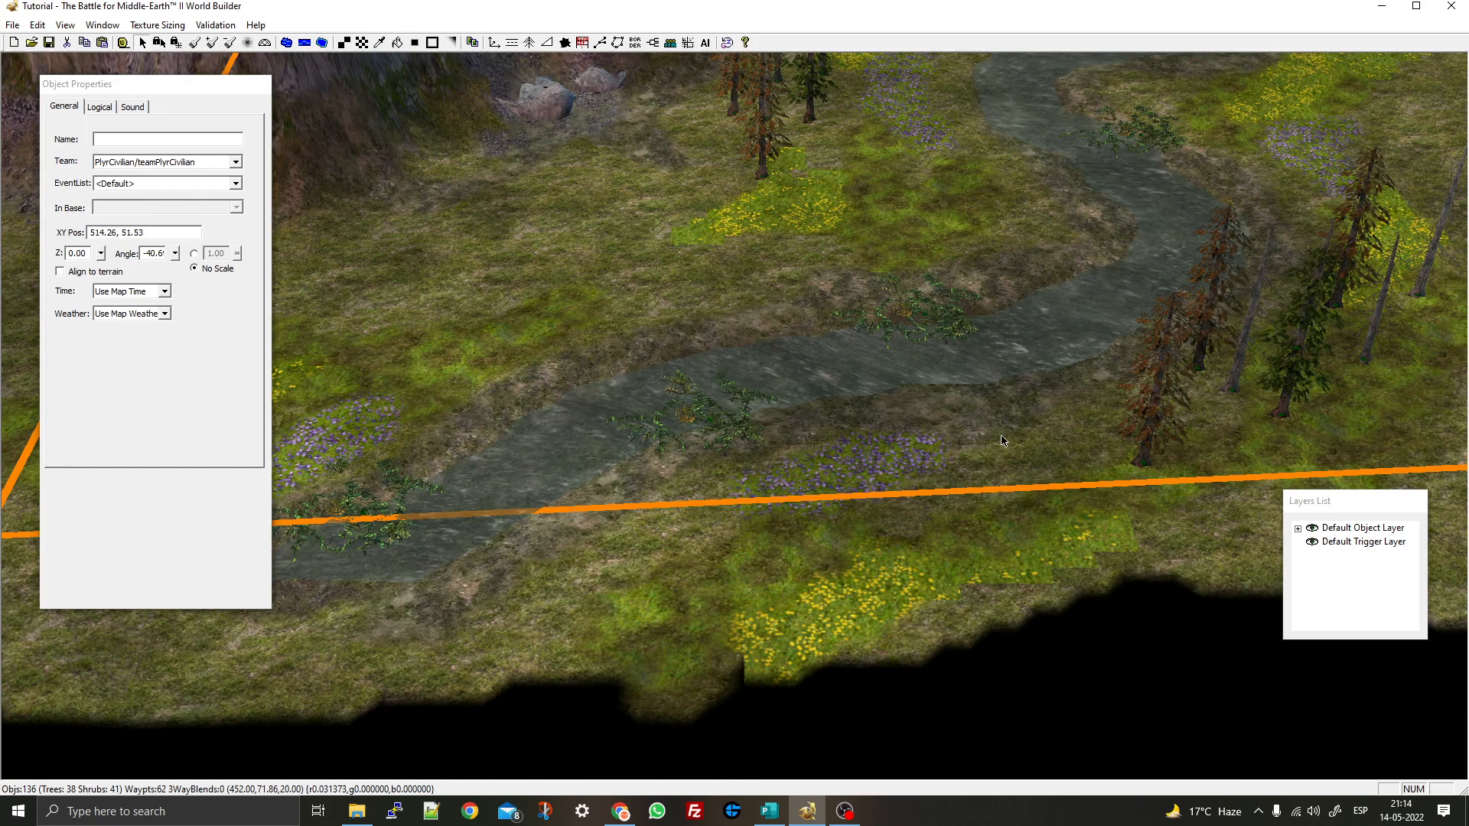
{"action": "right_click_drag", "start_coordinate": [847, 450], "coordinate": [685, 623]}
{"action": "scroll", "coordinate": [688, 574], "scroll_direction": "down", "scroll_amount": 2}
{"action": "right_click_drag", "start_coordinate": [849, 115], "coordinate": [1048, 336]}
{"action": "scroll", "coordinate": [1048, 336], "scroll_direction": "down", "scroll_amount": 2}
{"action": "scroll", "coordinate": [773, 358], "scroll_direction": "up", "scroll_amount": 2}
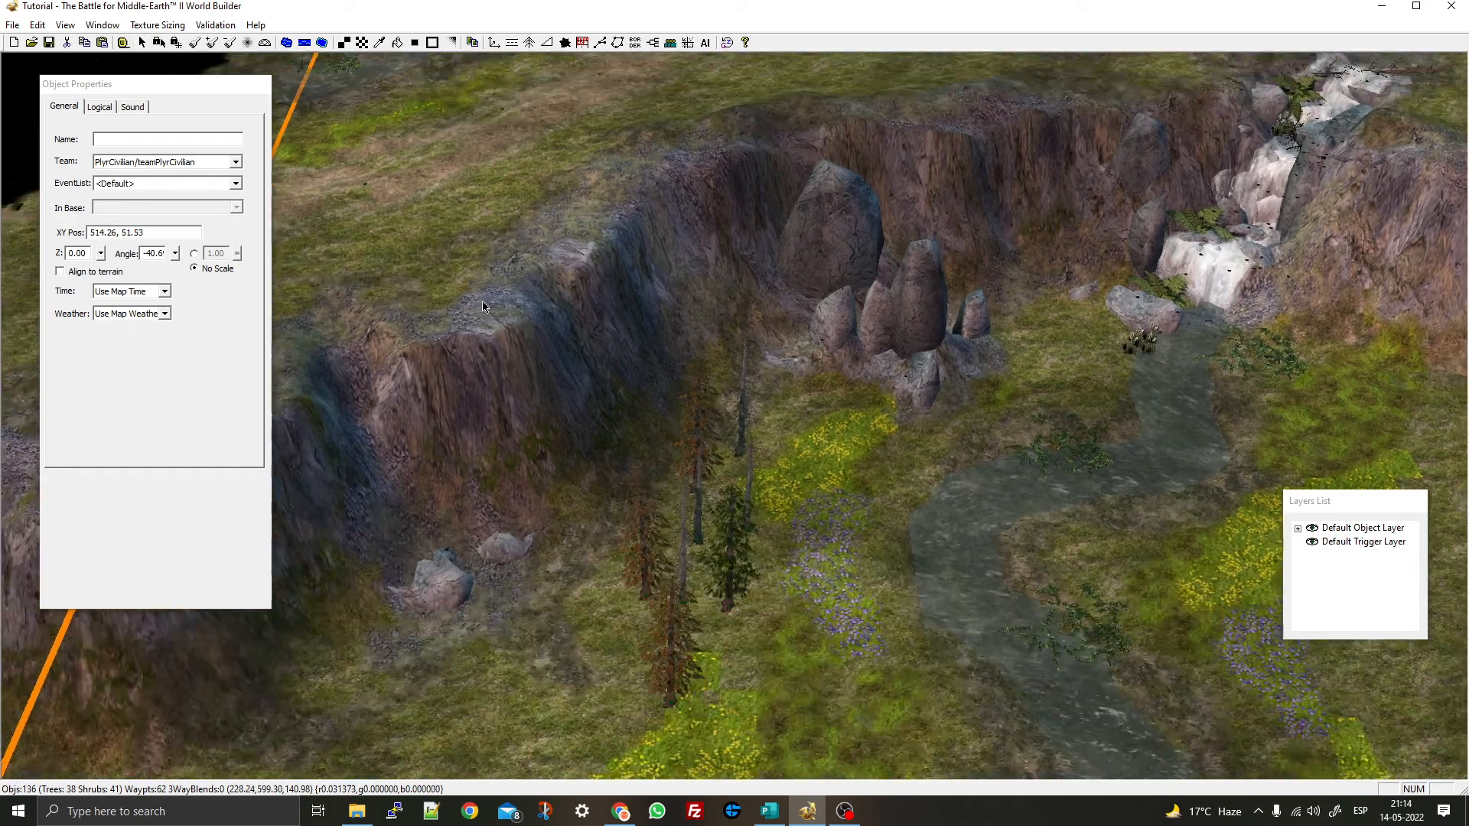
{"action": "left_click", "coordinate": [831, 387]}
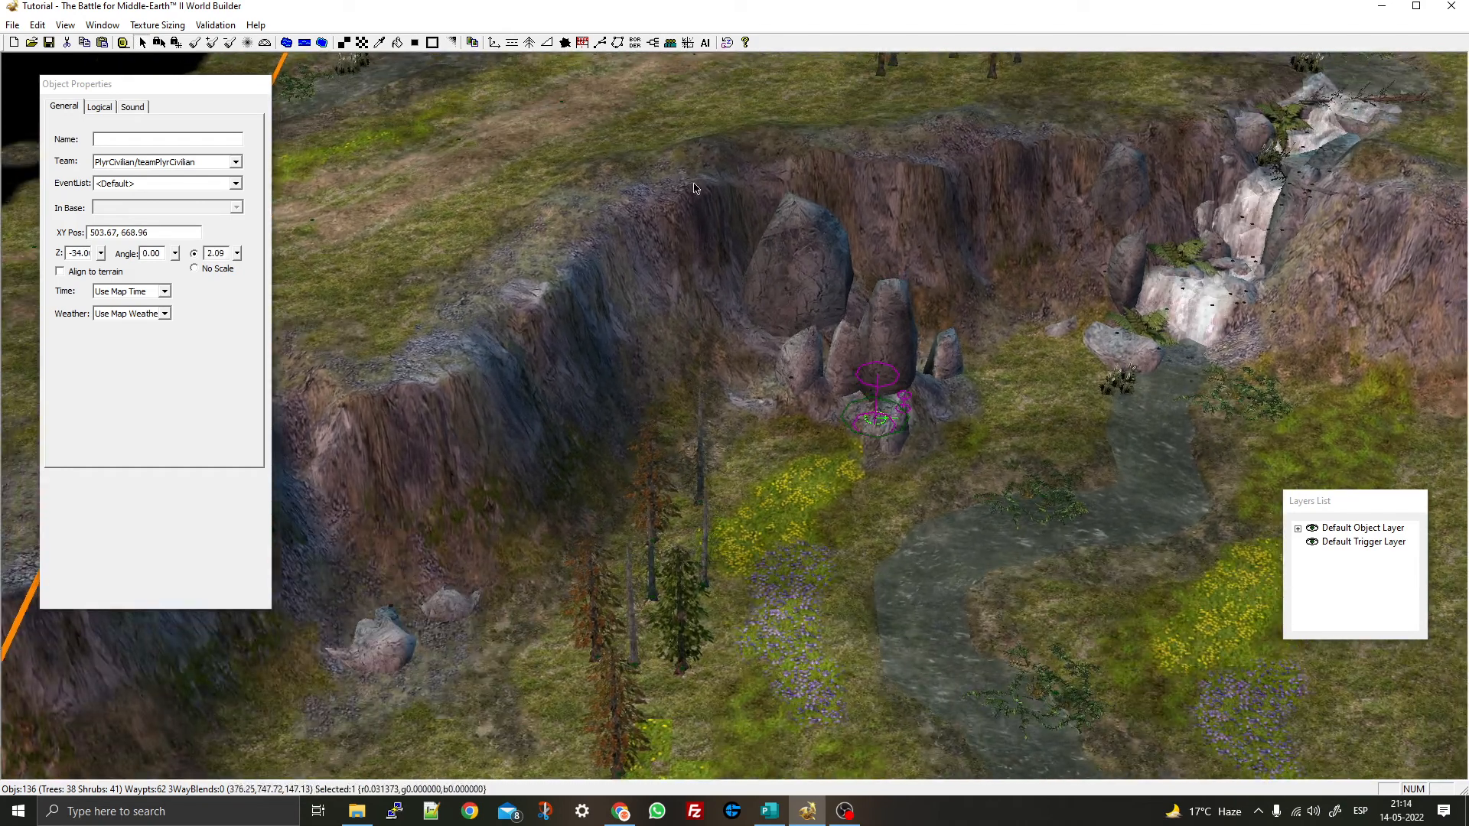
{"action": "left_click", "coordinate": [494, 43]}
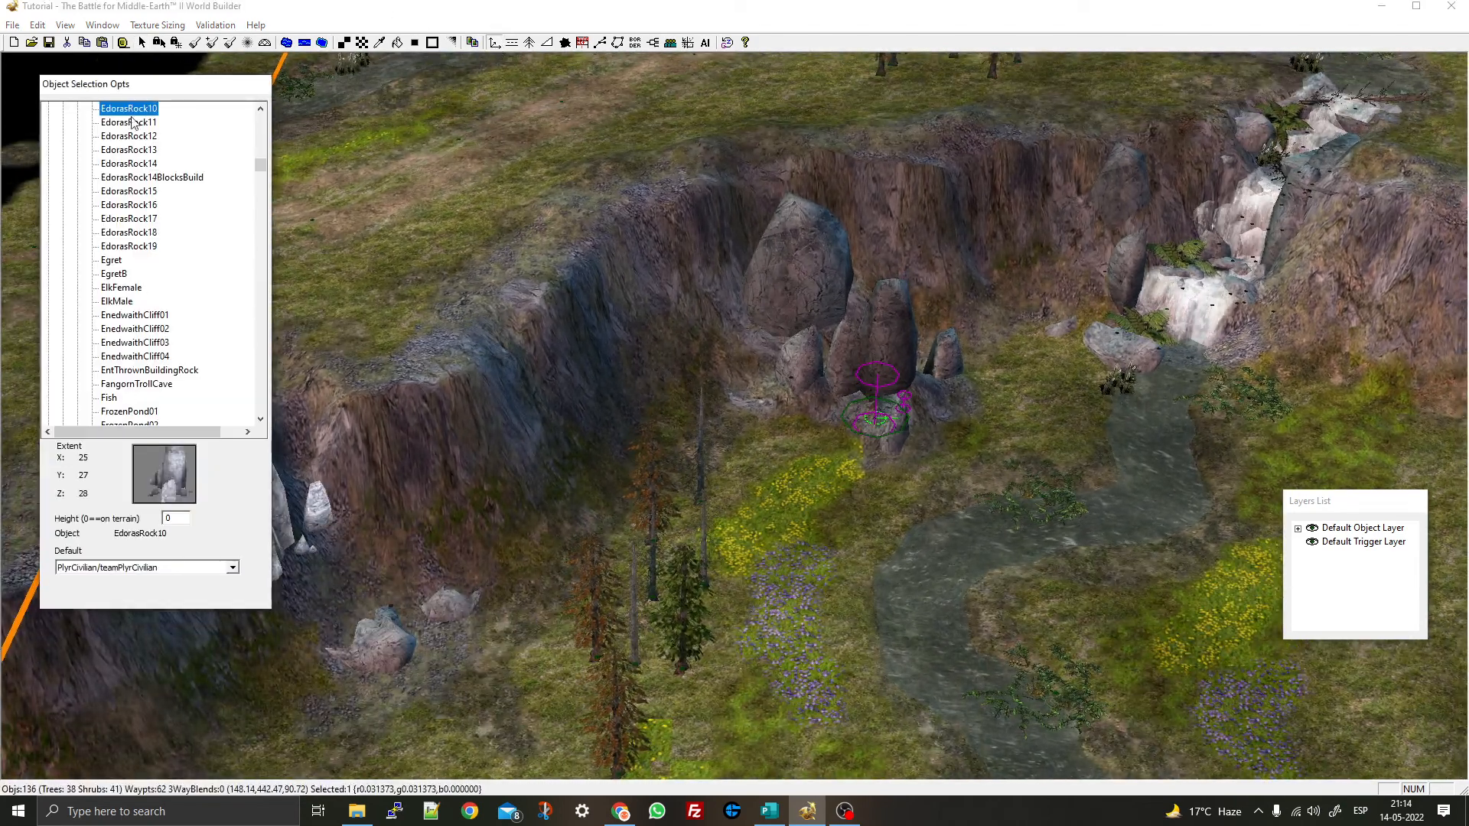
{"action": "key", "text": "Down"}
{"action": "key", "text": "Down"}
{"action": "key", "text": "Down"}
{"action": "key", "text": "Down"}
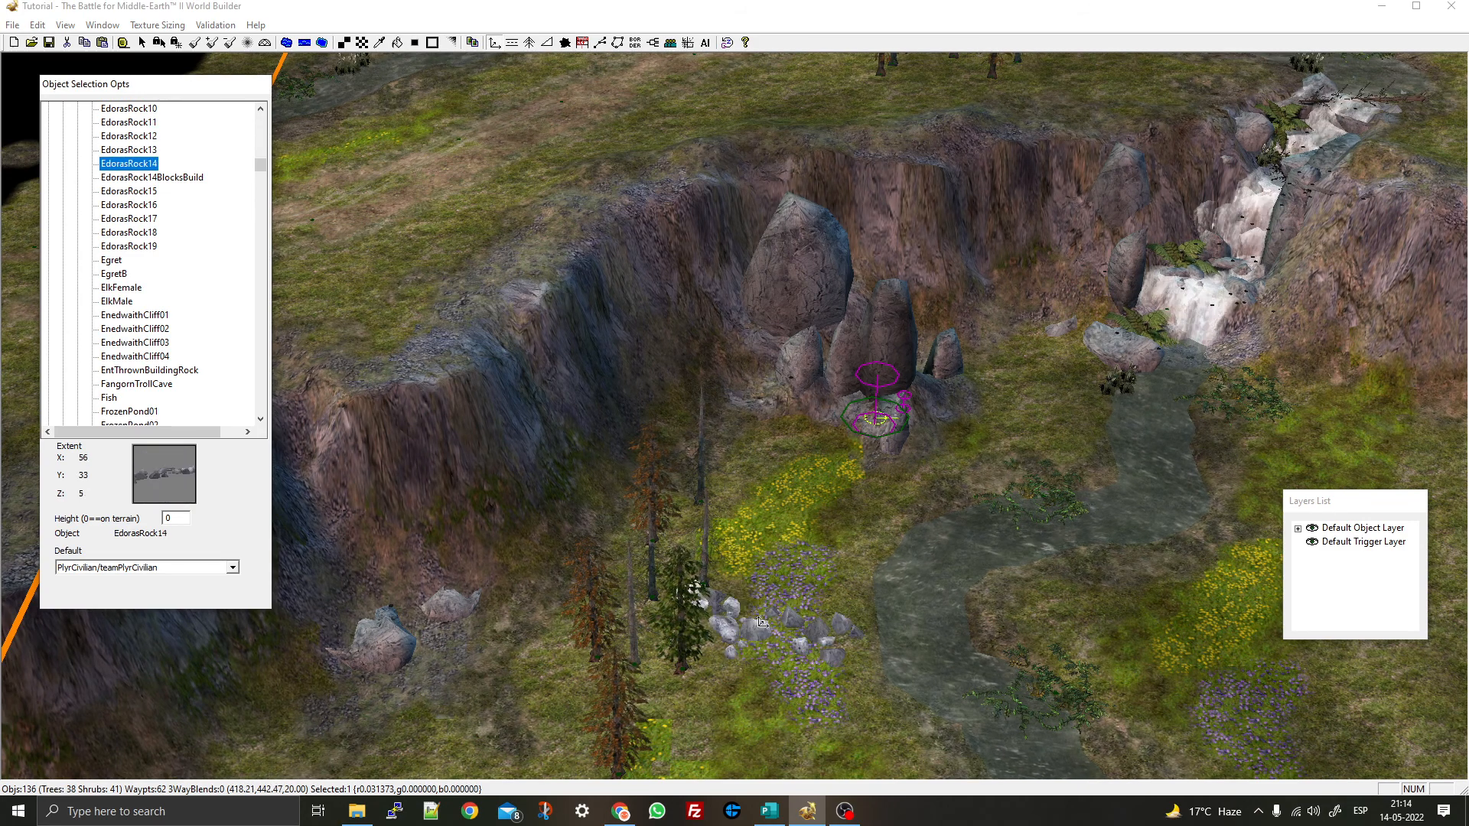
Review the tile feedback and influence display options, including Show Bounding Boxes, and examine the outlines around the EdorasRock10 formation
{"action": "left_click", "coordinate": [66, 26]}
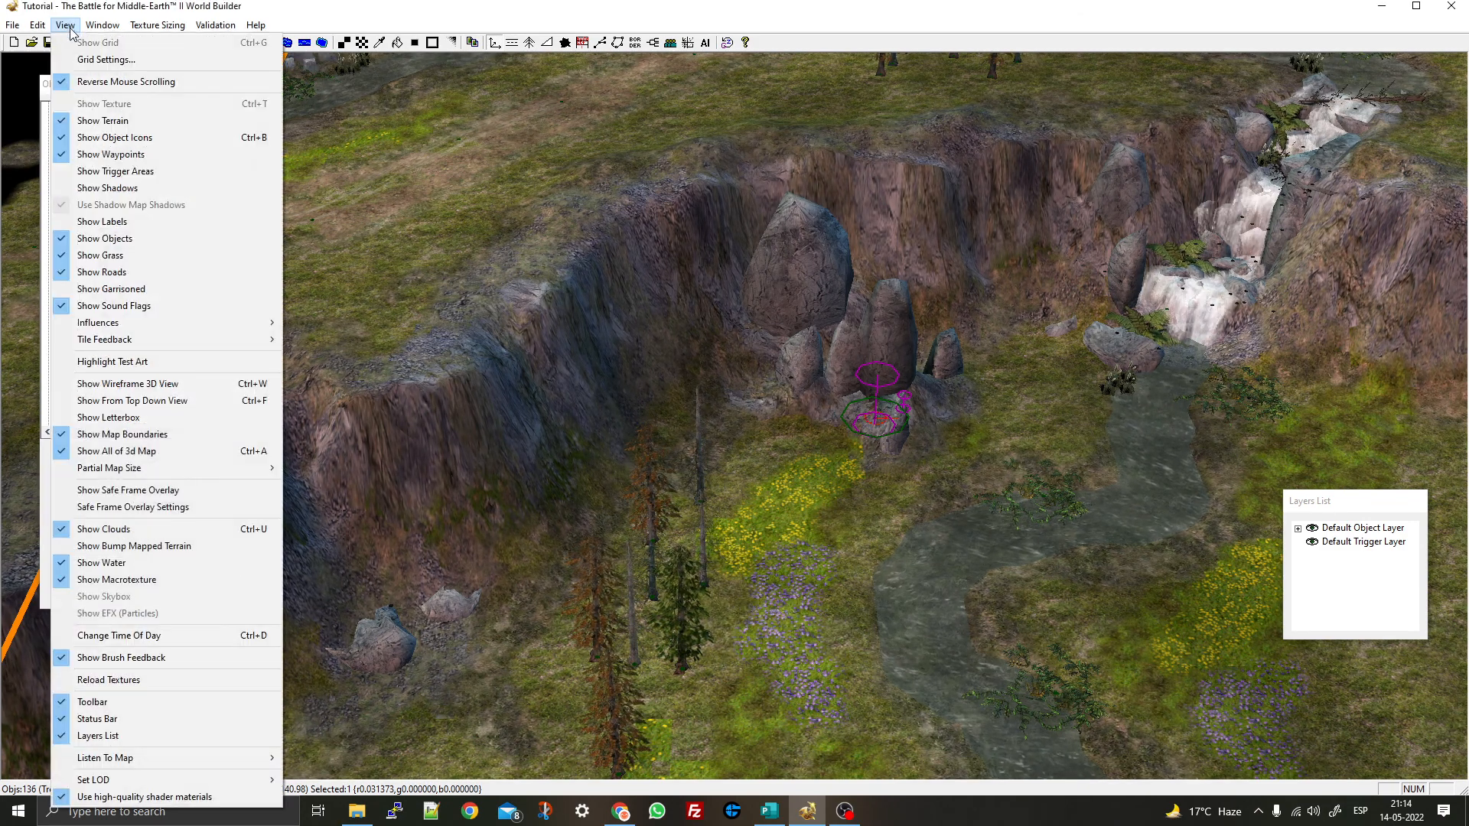
{"action": "mouse_move", "coordinate": [140, 347]}
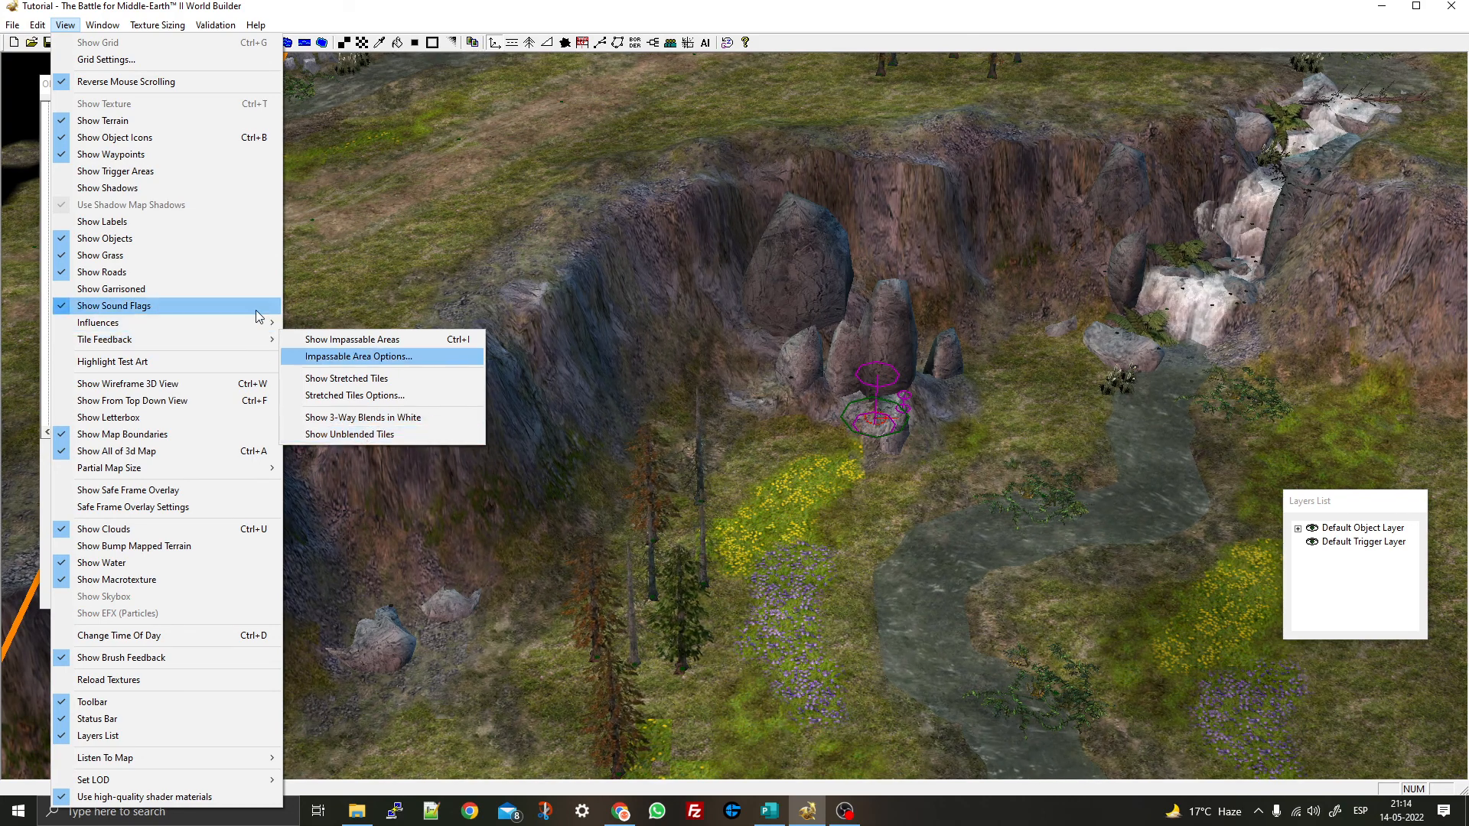
{"action": "mouse_move", "coordinate": [255, 328]}
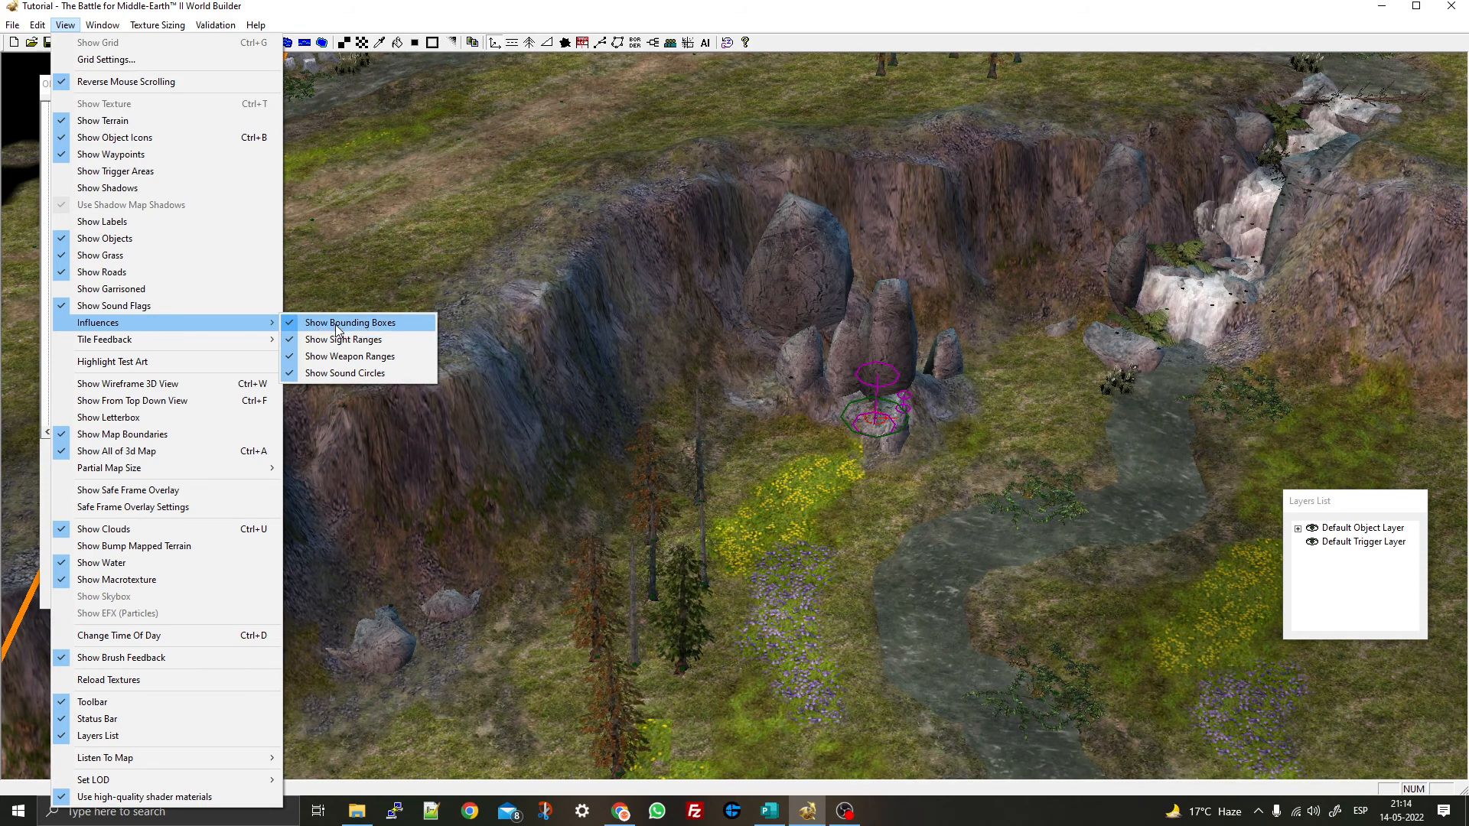
{"action": "left_click", "coordinate": [864, 433]}
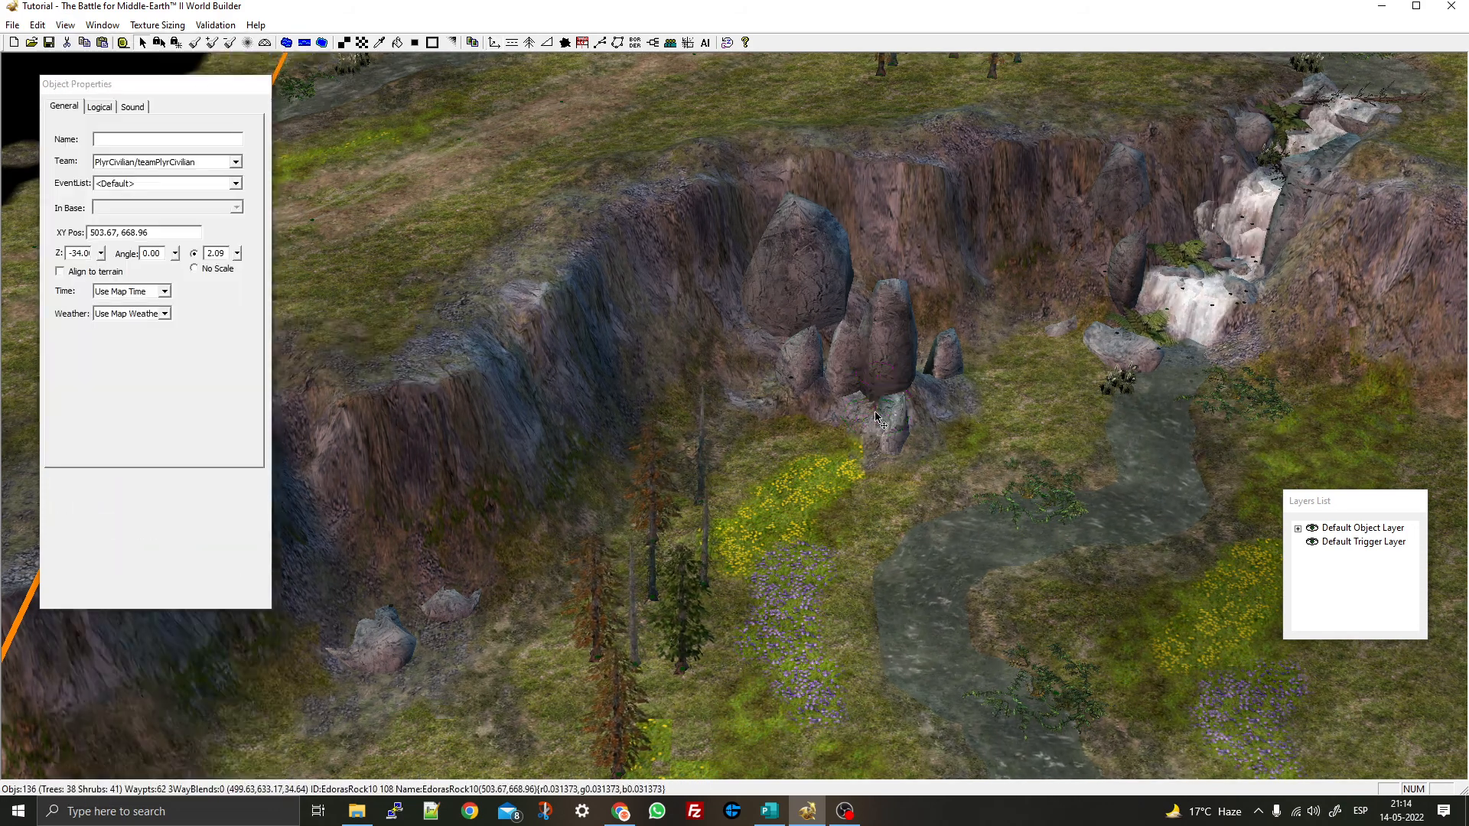
{"action": "scroll", "coordinate": [1023, 422], "scroll_direction": "up", "scroll_amount": 4}
{"action": "middle_click_drag", "start_coordinate": [1024, 422], "coordinate": [906, 474]}
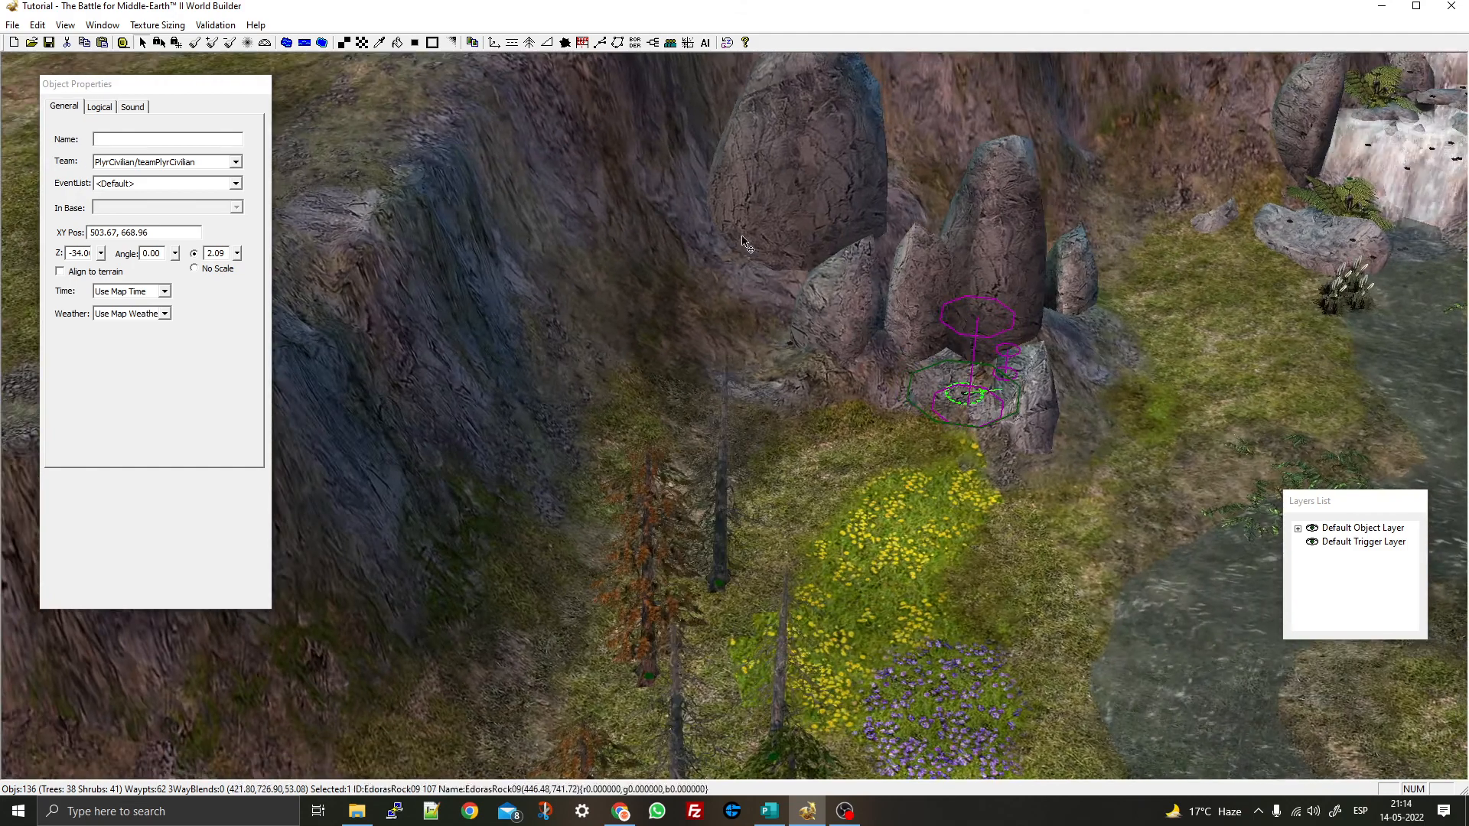
Look up the large EdorasRock09 boulder in the object list and check the OldForestShrub09 beside the waterfall pool
{"action": "left_click", "coordinate": [786, 344]}
{"action": "right_click_drag", "start_coordinate": [787, 344], "coordinate": [646, 527]}
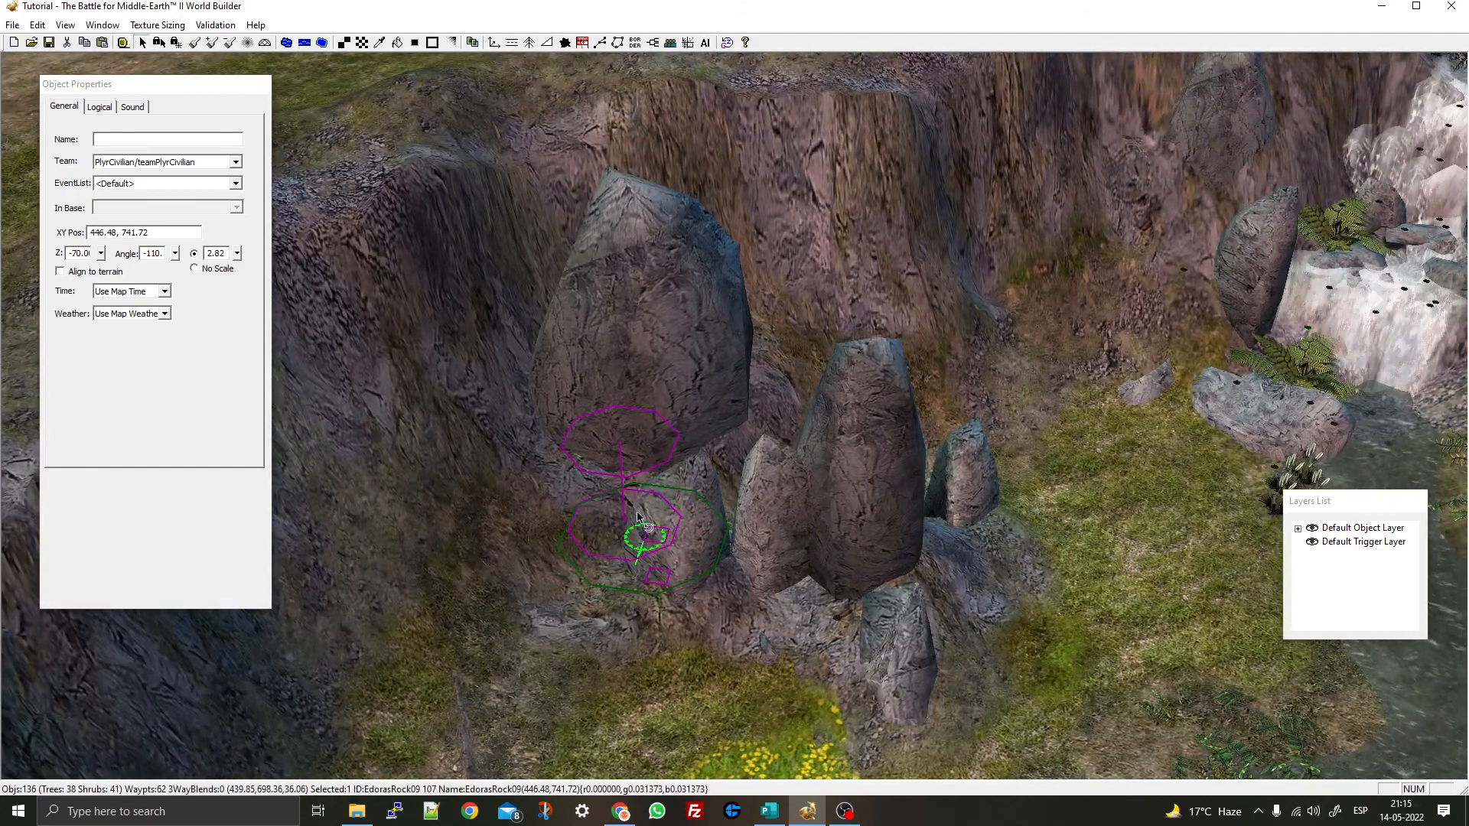
{"action": "left_click", "coordinate": [494, 43]}
{"action": "right_click_drag", "start_coordinate": [1014, 436], "coordinate": [601, 562]}
{"action": "right_click", "coordinate": [597, 572]}
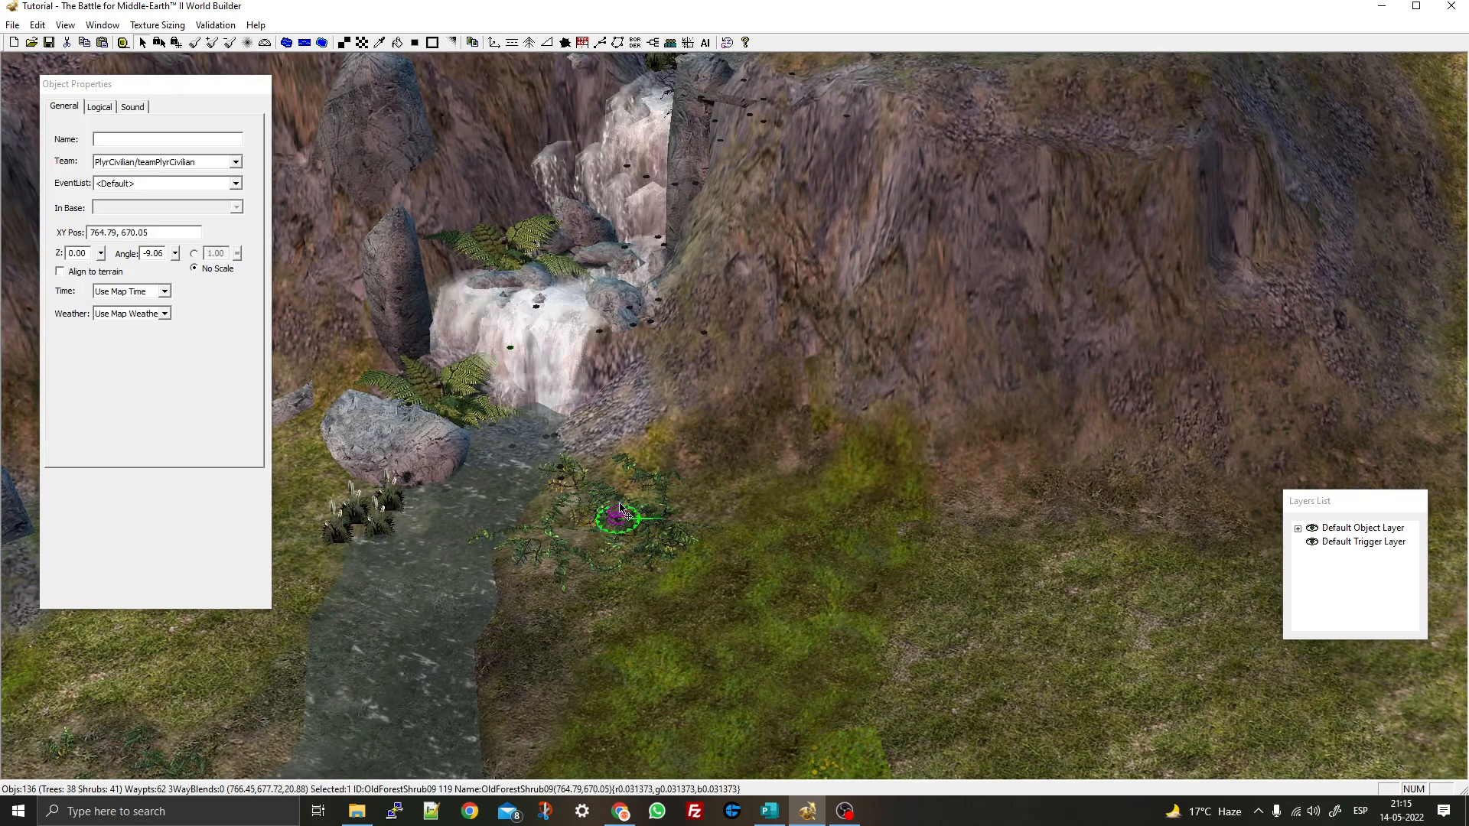
Look up the riverbank's OptGrass03 reed in the object list and preview the grass models through OptGrass08
{"action": "right_click_drag", "start_coordinate": [617, 512], "coordinate": [836, 459]}
{"action": "left_click_drag", "start_coordinate": [595, 476], "coordinate": [556, 472]}
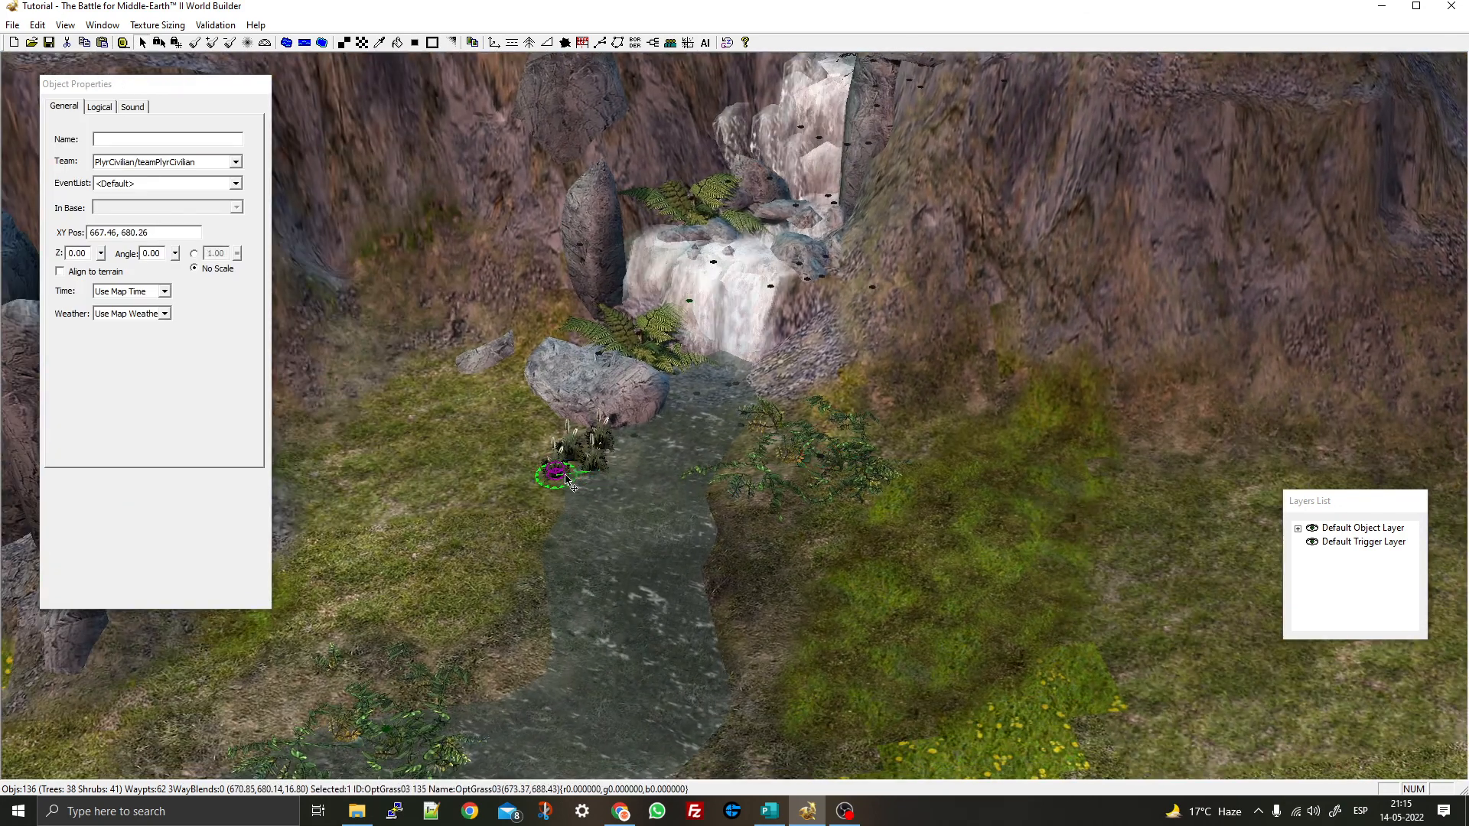
{"action": "left_click", "coordinate": [493, 43]}
{"action": "left_click", "coordinate": [139, 413]}
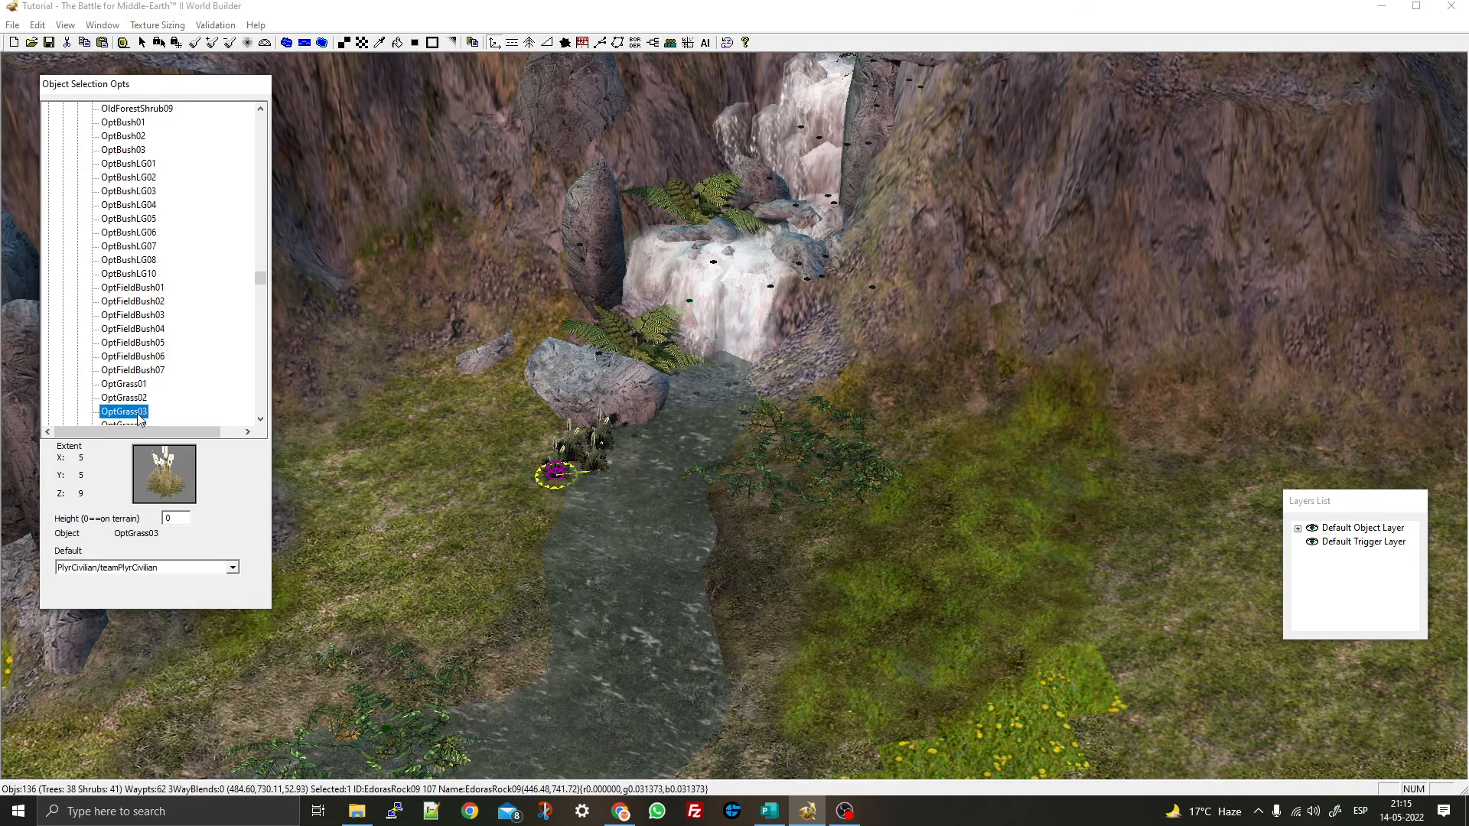
{"action": "key", "text": "Down"}
{"action": "key", "text": "Down"}
{"action": "key", "text": "Down"}
{"action": "key", "text": "Down"}
{"action": "key", "text": "Down"}
{"action": "key", "text": "Down"}
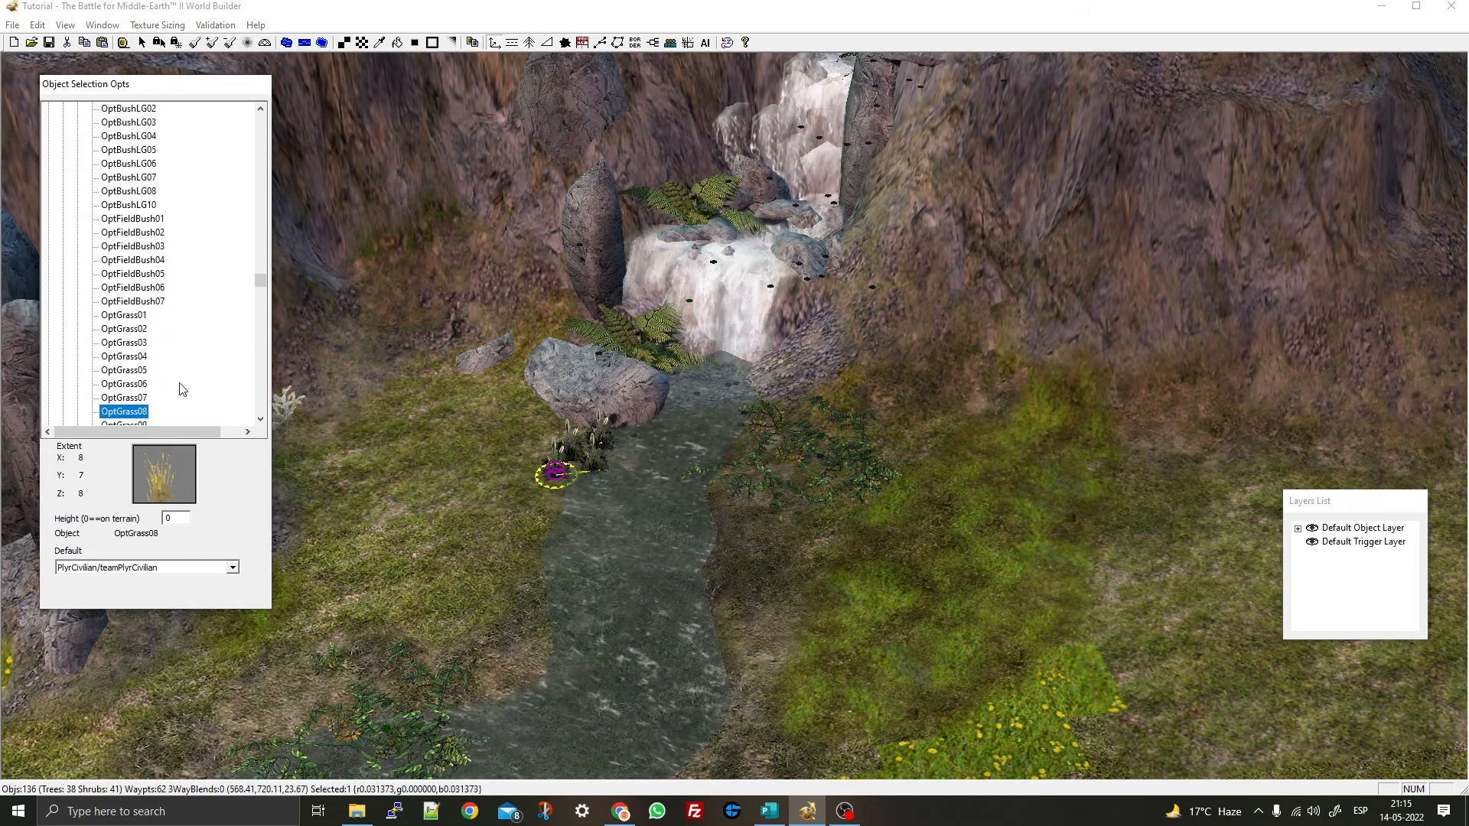
Place a trial EdorasRock14BlocksBuild rock group across the river bend, examine its bounding boxes, and delete it
{"action": "right_click_drag", "start_coordinate": [344, 467], "coordinate": [622, 352]}
{"action": "right_click", "coordinate": [621, 352]}
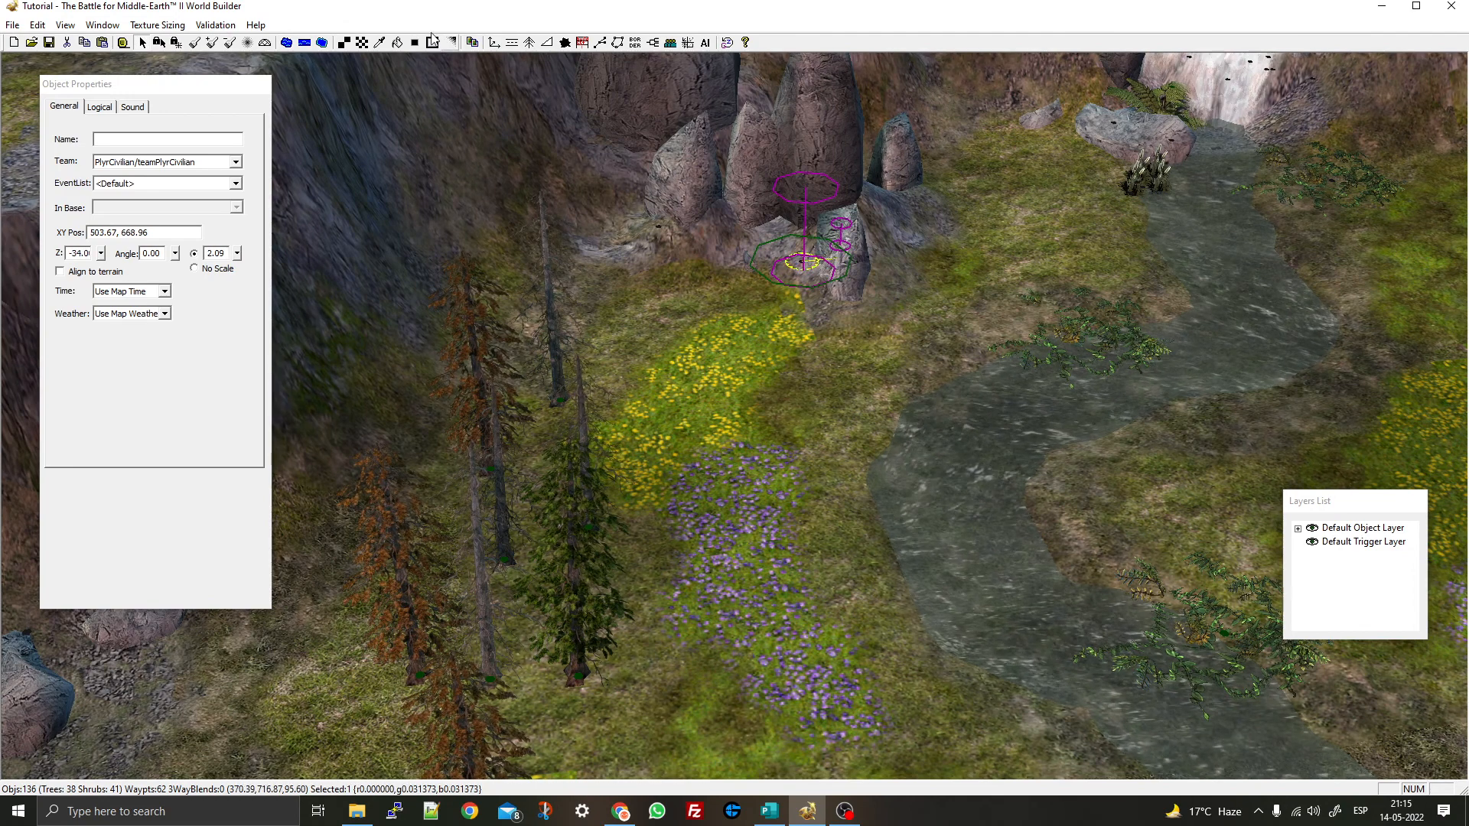
{"action": "left_click", "coordinate": [493, 43]}
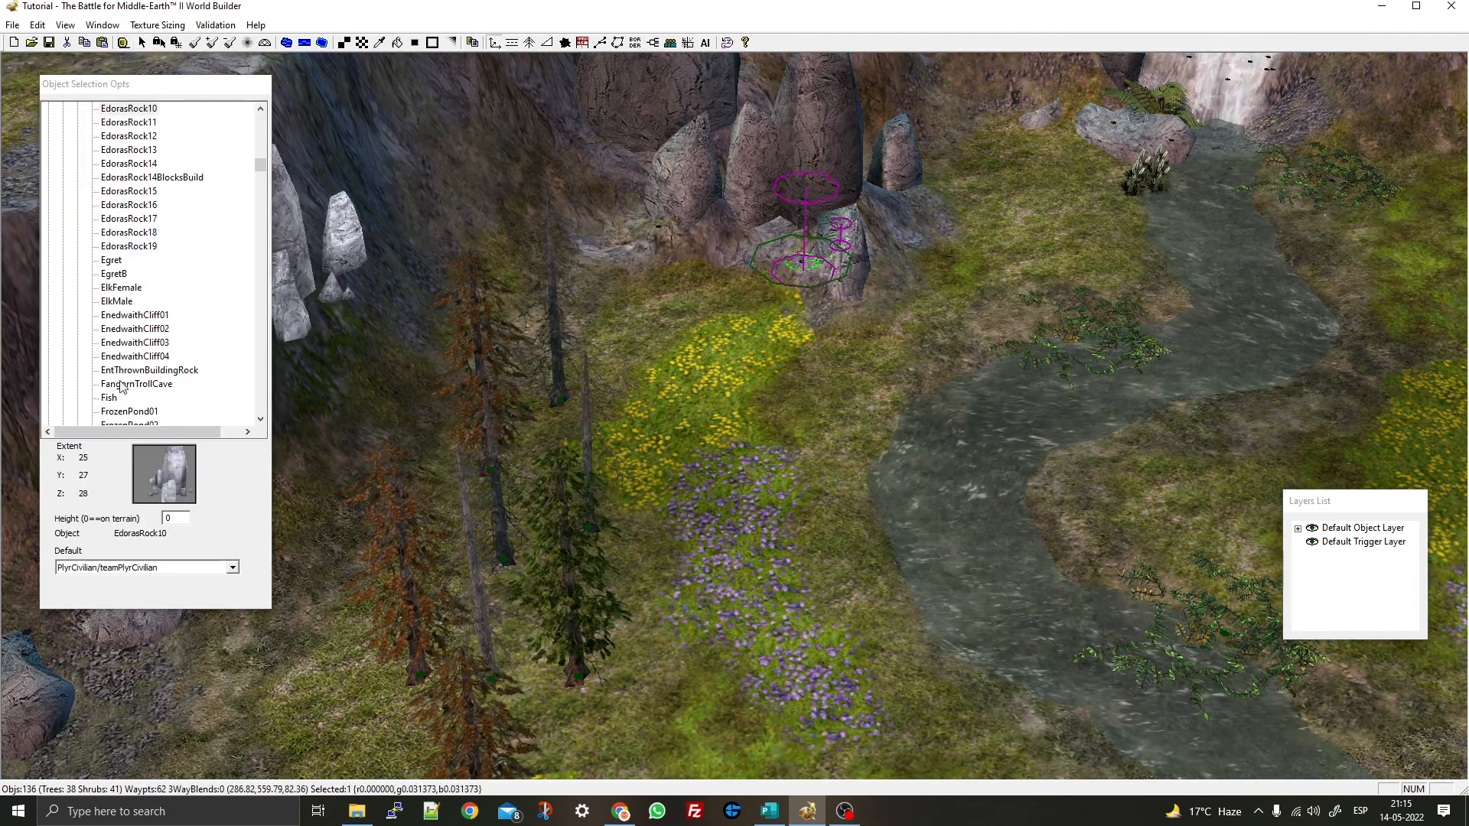
{"action": "left_click", "coordinate": [150, 164]}
{"action": "left_click", "coordinate": [146, 109]}
{"action": "key", "text": "Down"}
{"action": "key", "text": "Down"}
{"action": "key", "text": "Down"}
{"action": "key", "text": "Down"}
{"action": "key", "text": "Down"}
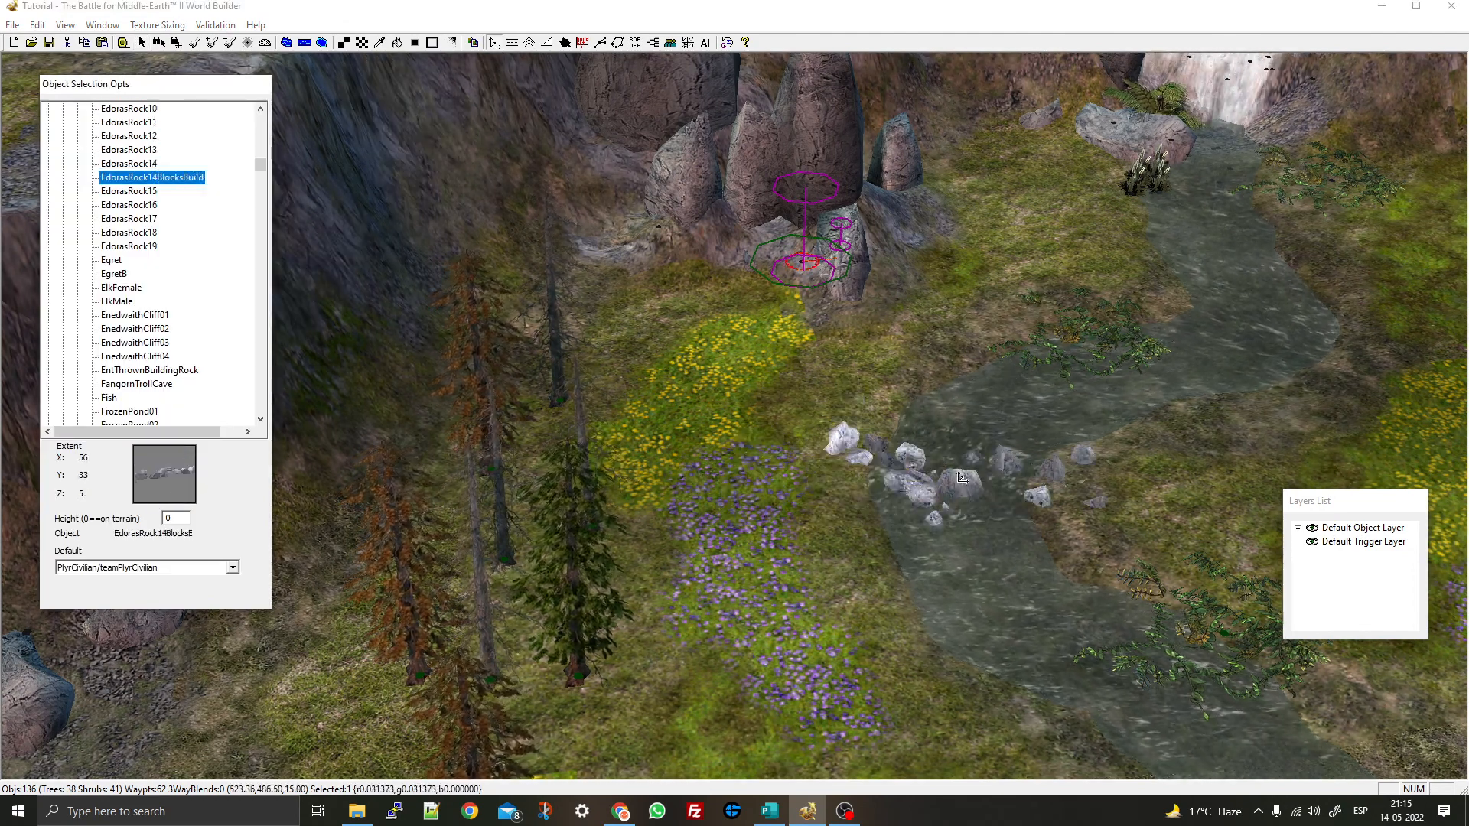
{"action": "left_click", "coordinate": [954, 469]}
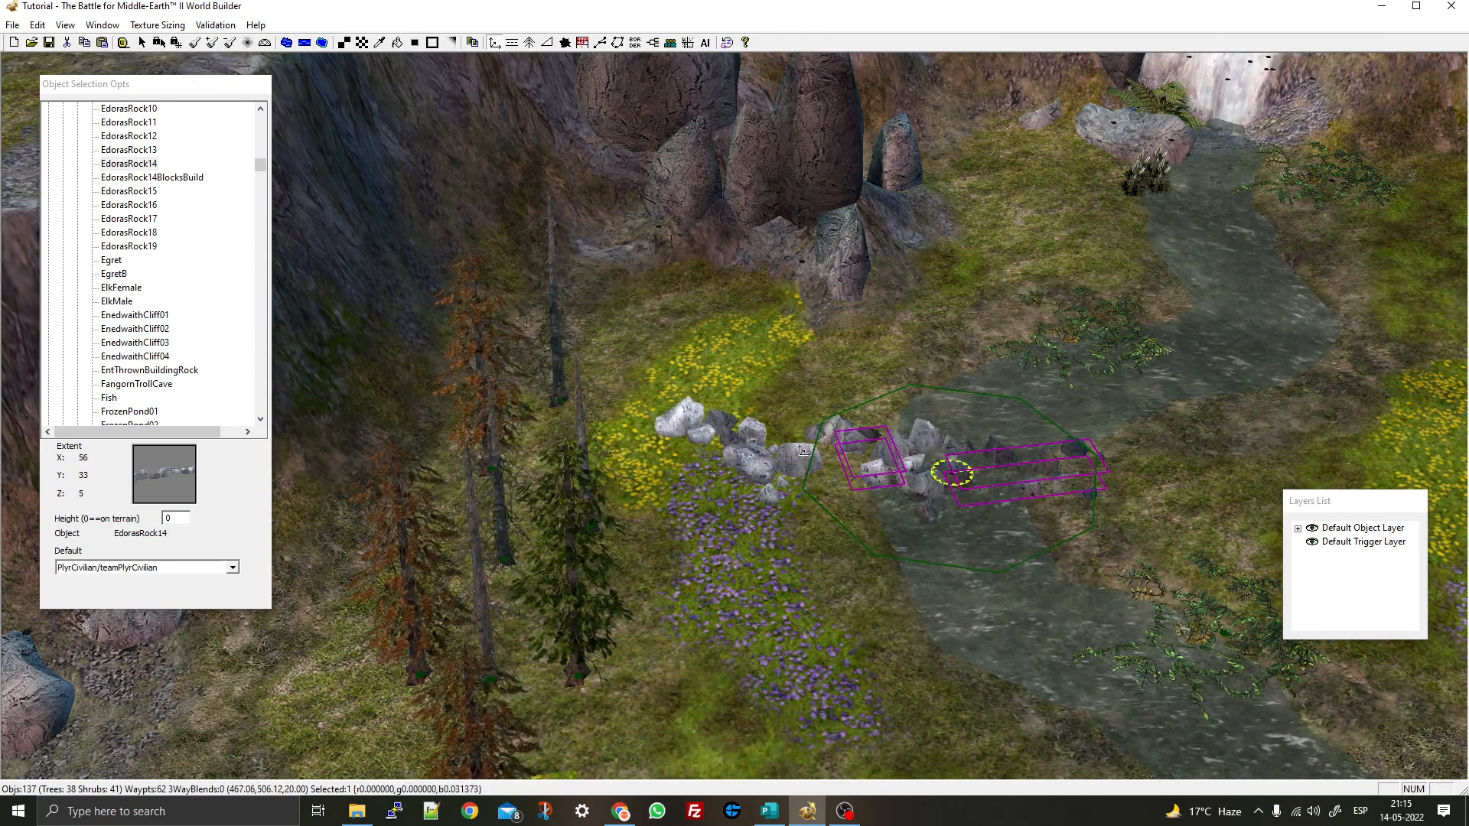
{"action": "key", "text": "Delete"}
Preview the models from EdorasRock15 onward and place an EdorasRock17 rock cluster on the bank at the river bend
{"action": "left_click", "coordinate": [137, 197]}
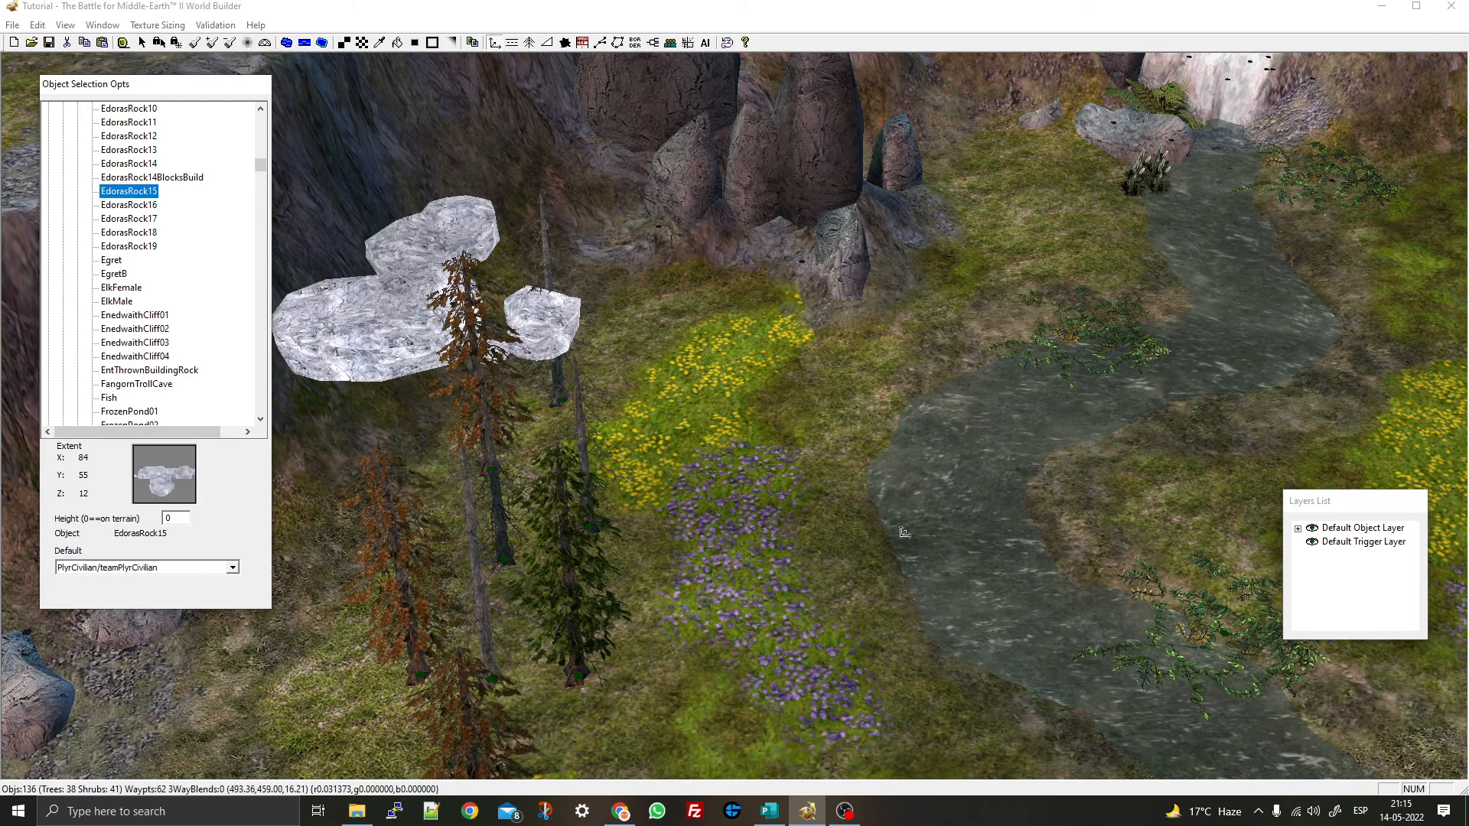
{"action": "key", "text": "Down"}
{"action": "key", "text": "Down"}
{"action": "key", "text": "Down"}
{"action": "key", "text": "Up"}
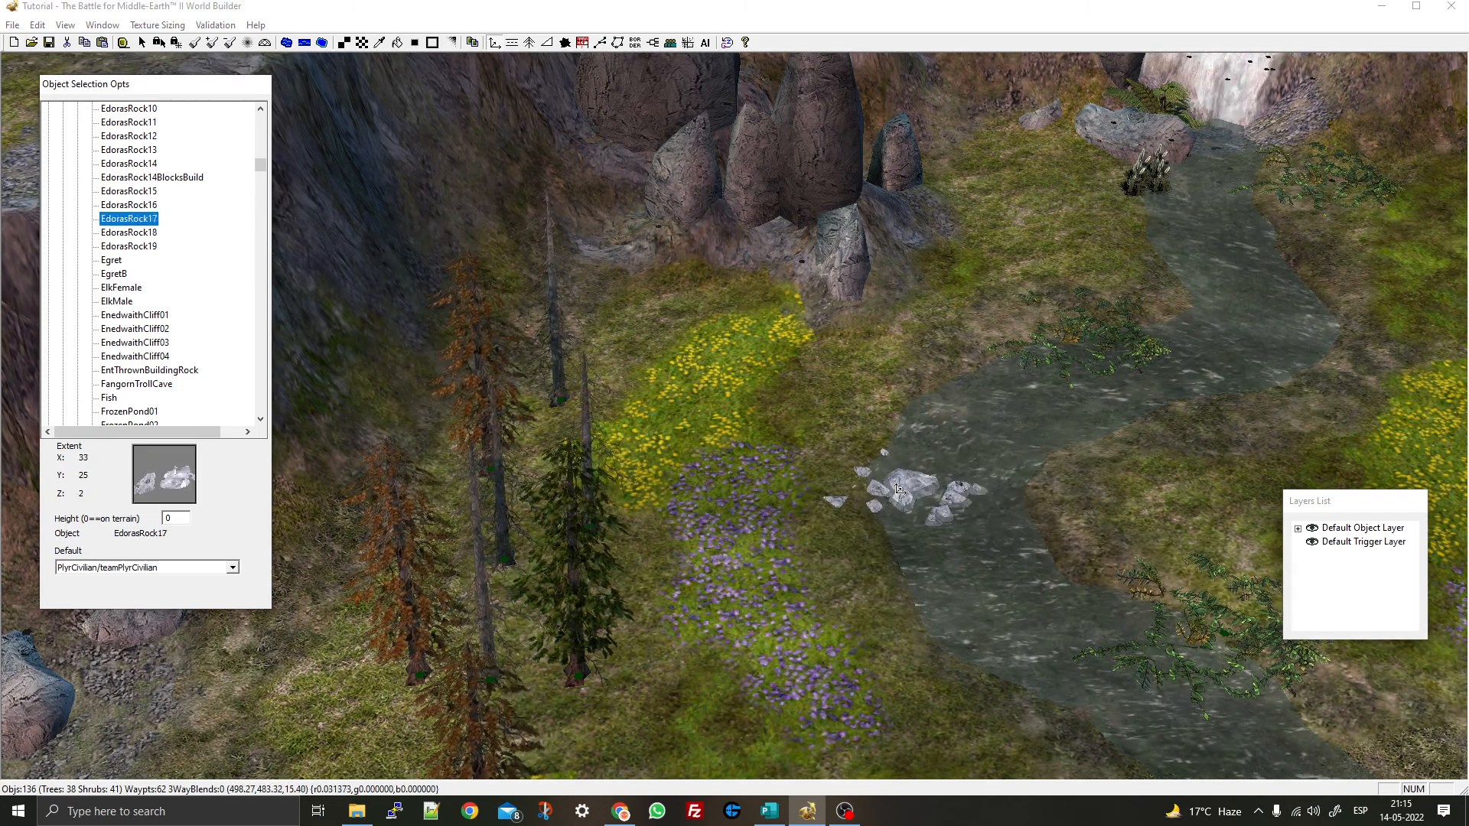
{"action": "left_click", "coordinate": [903, 543]}
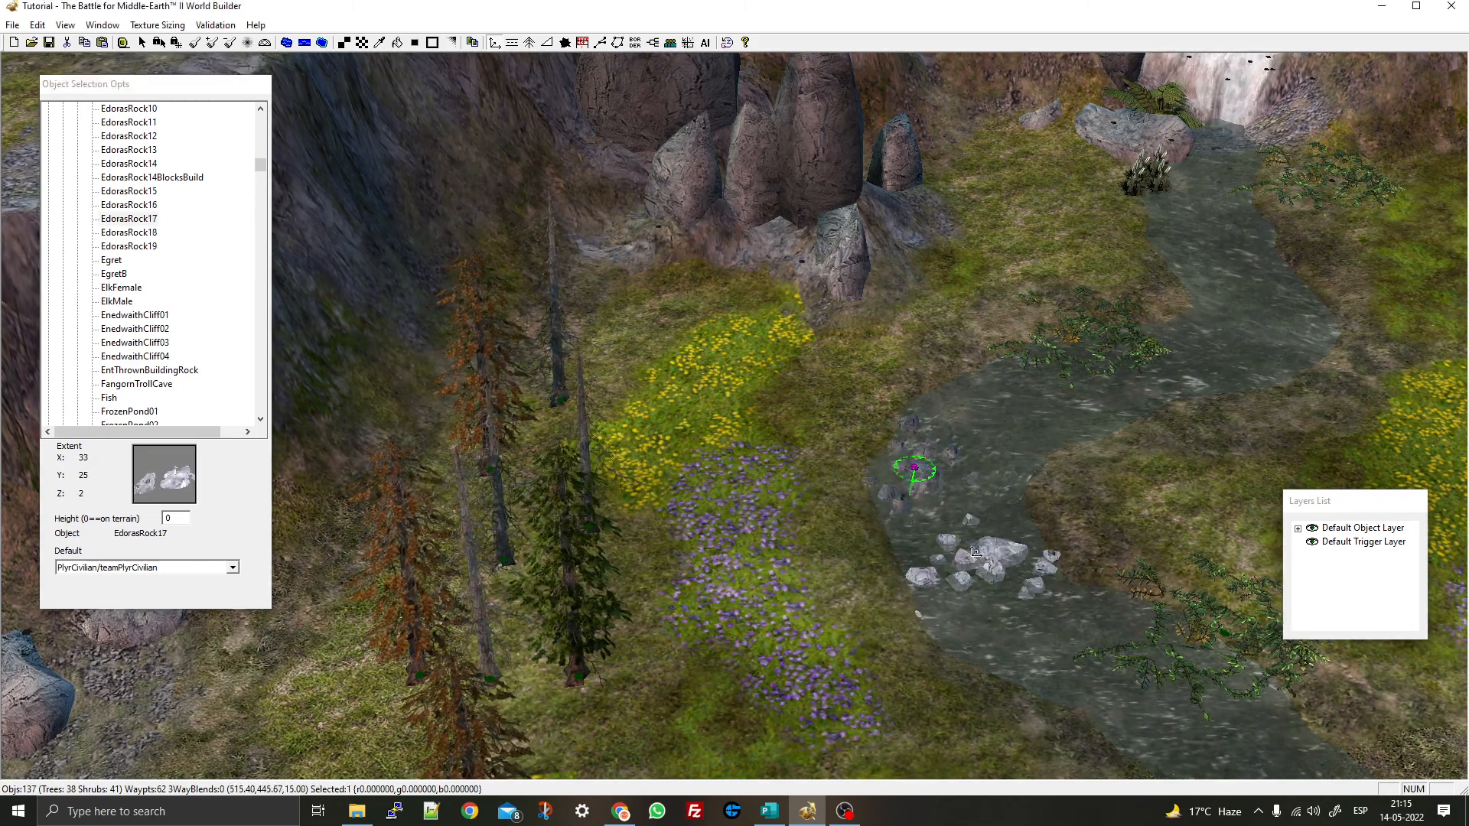
Place a second EdorasRock17 cluster at the river bend closer to the waterfall, angled about 61.94 degrees
{"action": "key", "text": "Up"}
{"action": "key", "text": "Up"}
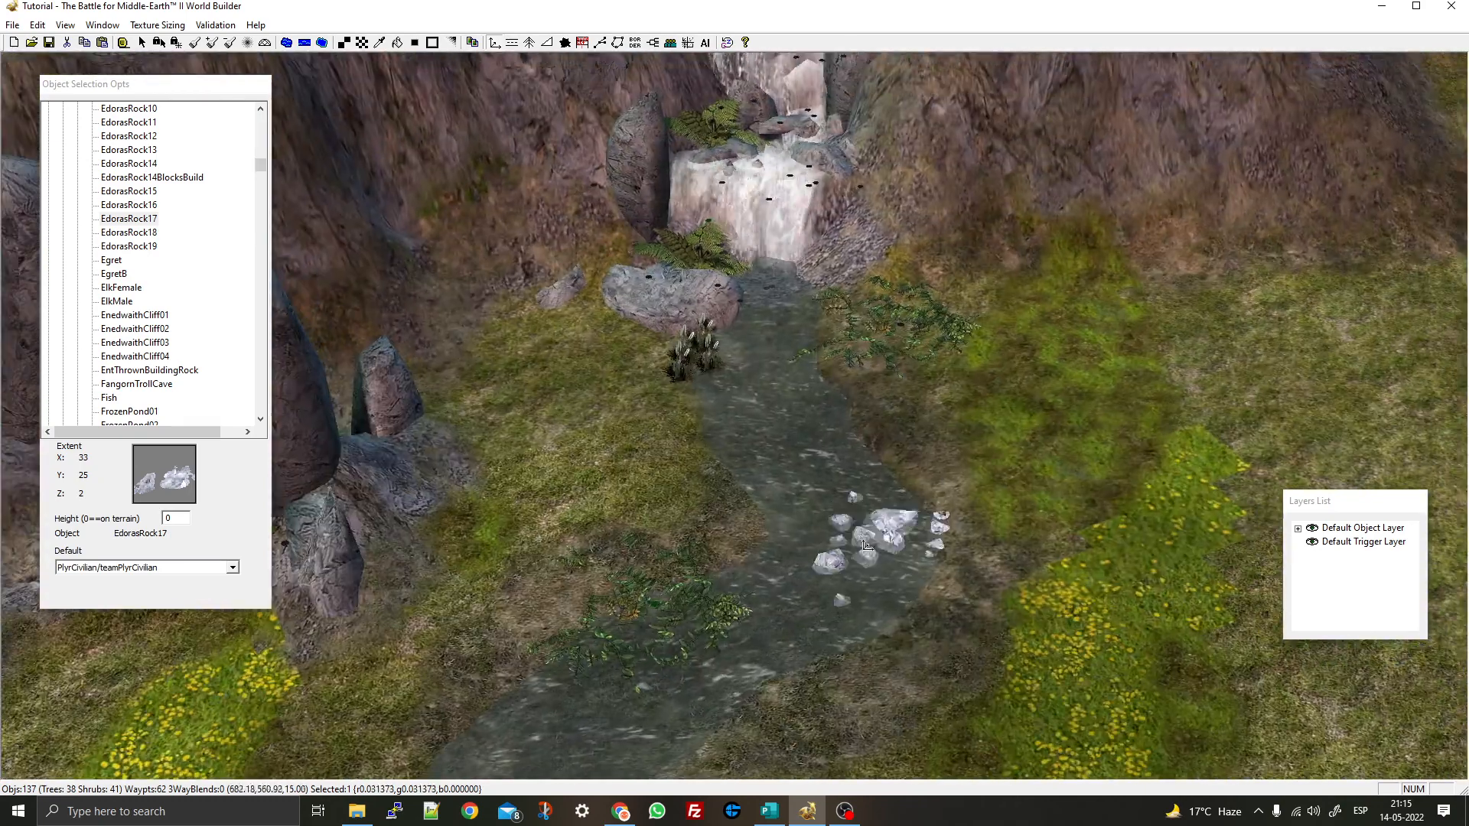
{"action": "key", "text": "Escape"}
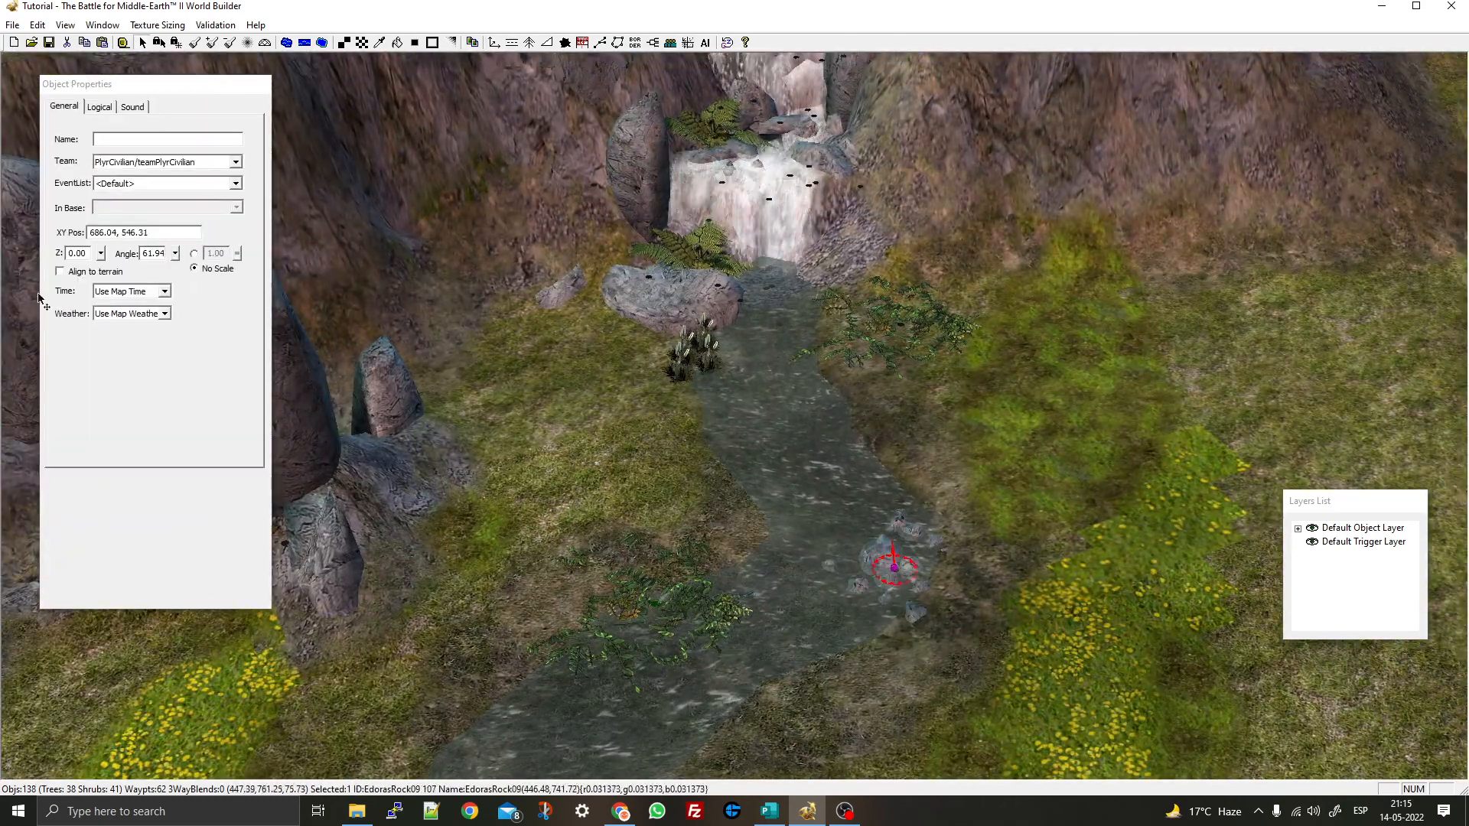
Scale the second EdorasRock17 cluster to 1.50, adjust its position, and add a copy at the foot of the waterfall
{"action": "left_click", "coordinate": [193, 253]}
{"action": "left_click", "coordinate": [236, 256]}
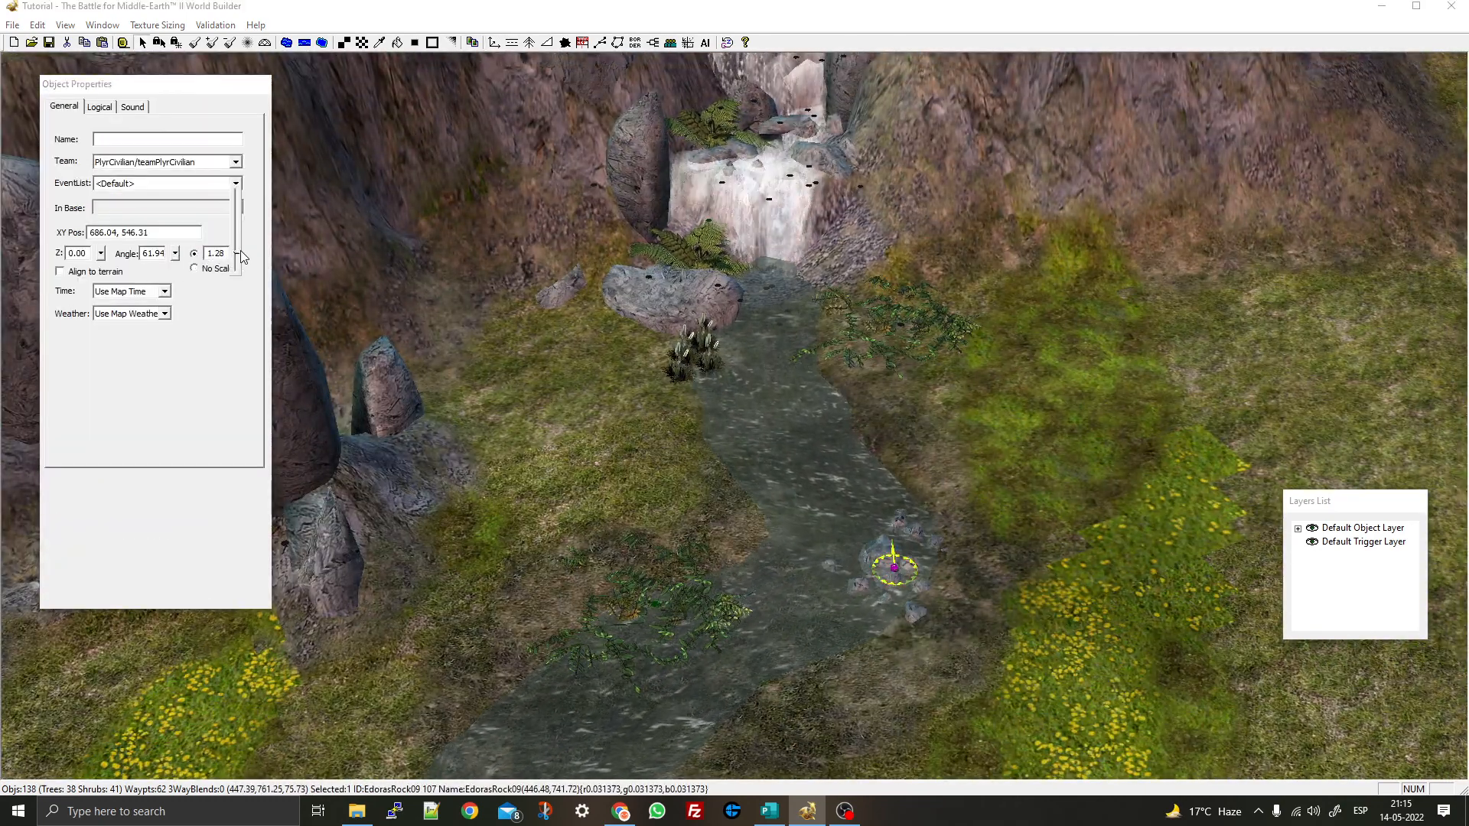
{"action": "left_click_drag", "start_coordinate": [908, 587], "coordinate": [915, 559]}
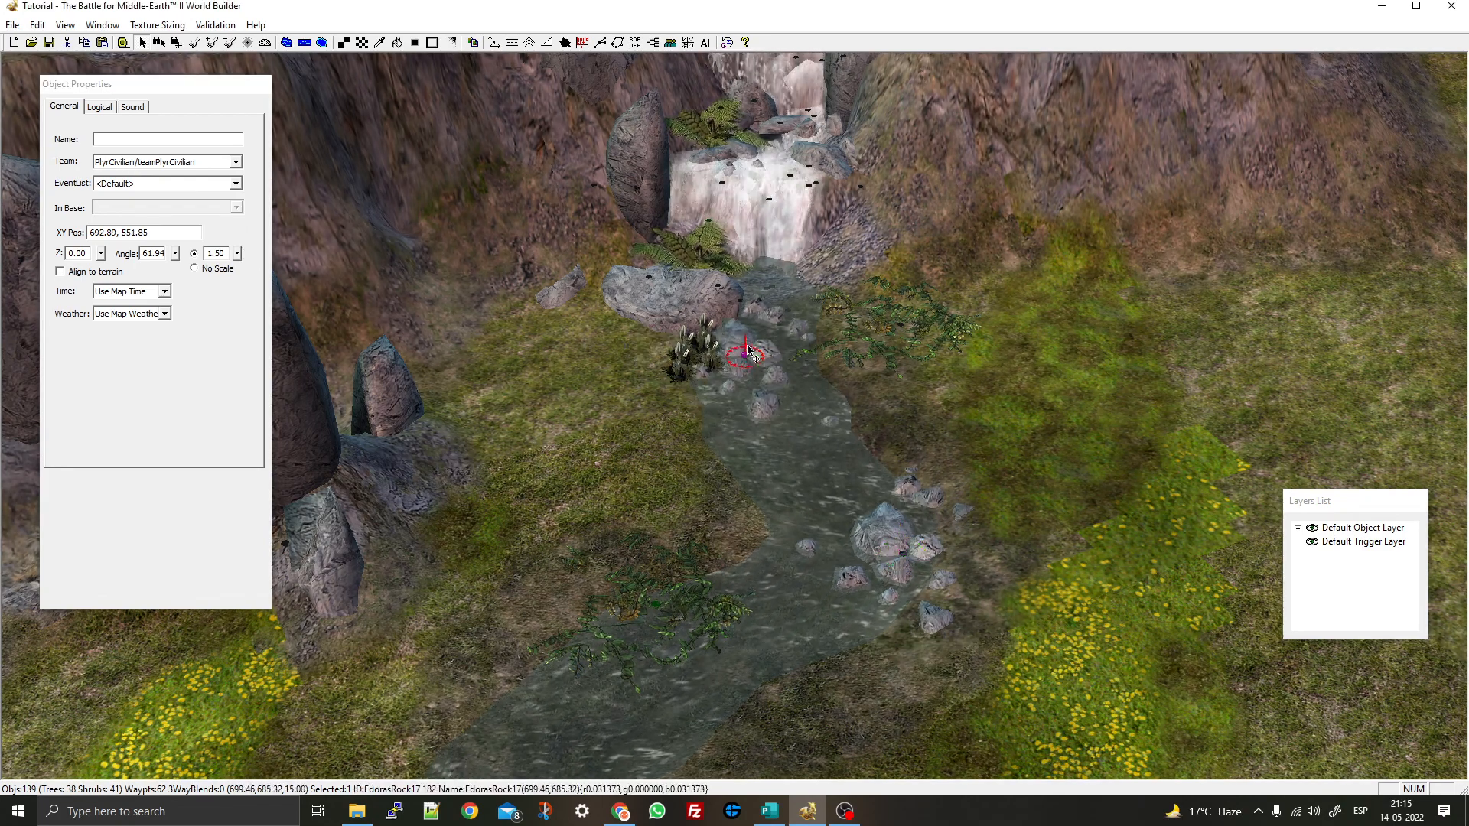
Paste two copies of the 1.50-scale EdorasRock17 cluster into the river above the waterfall and select both copies
{"action": "right_click_drag", "start_coordinate": [790, 306], "coordinate": [811, 658]}
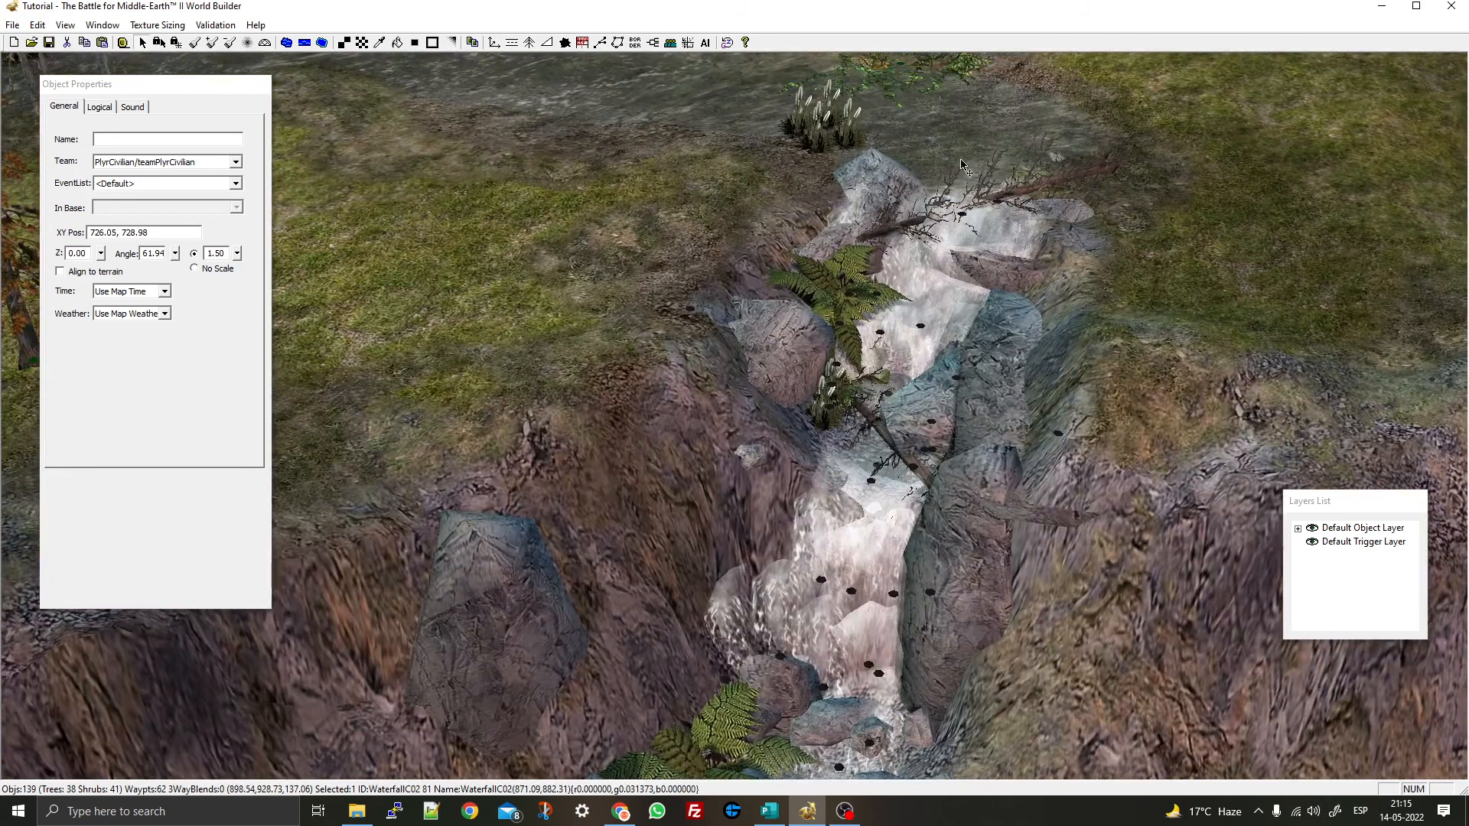
{"action": "key", "text": "ctrl+v"}
{"action": "left_click", "coordinate": [1041, 166]}
{"action": "key", "text": "ctrl+v"}
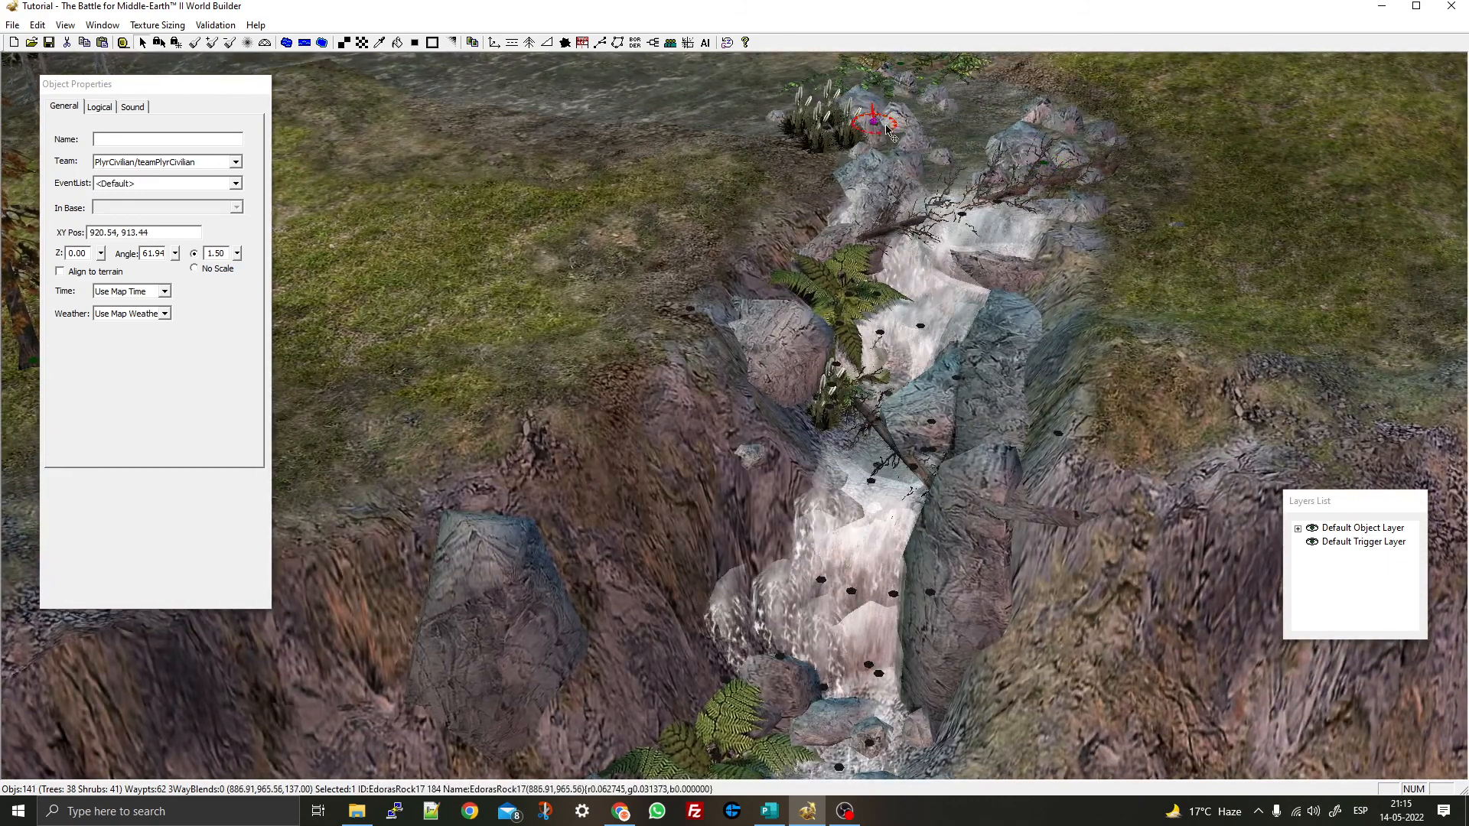
{"action": "left_click", "coordinate": [876, 125]}
{"action": "left_click", "coordinate": [1042, 161], "text": "shift"}
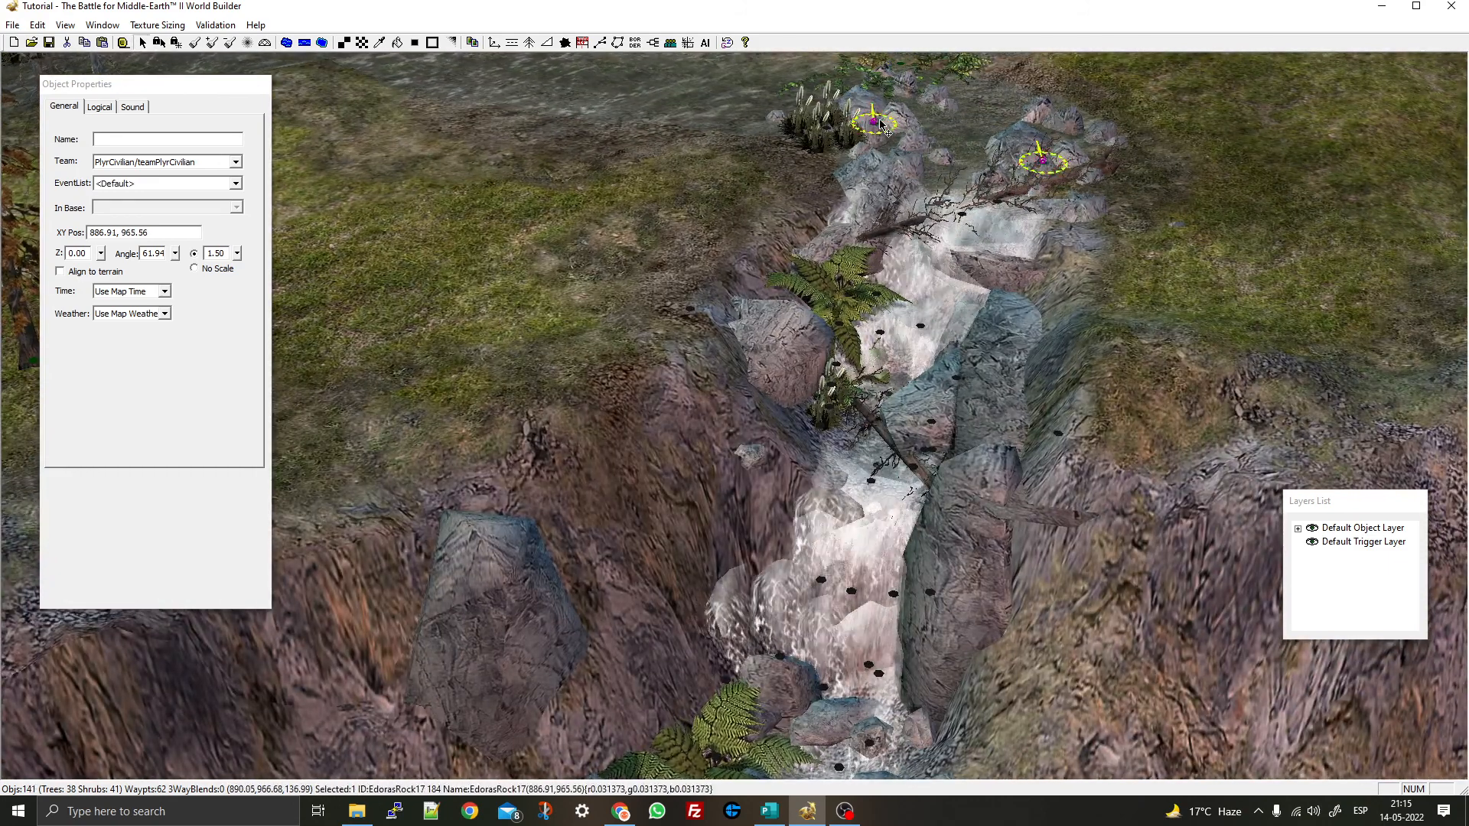
Select all five scaled EdorasRock17 clusters along the river and lower them to a Z height of -2.00
{"action": "left_click", "coordinate": [796, 158], "text": "shift"}
{"action": "right_click_drag", "start_coordinate": [994, 658], "coordinate": [1062, 419]}
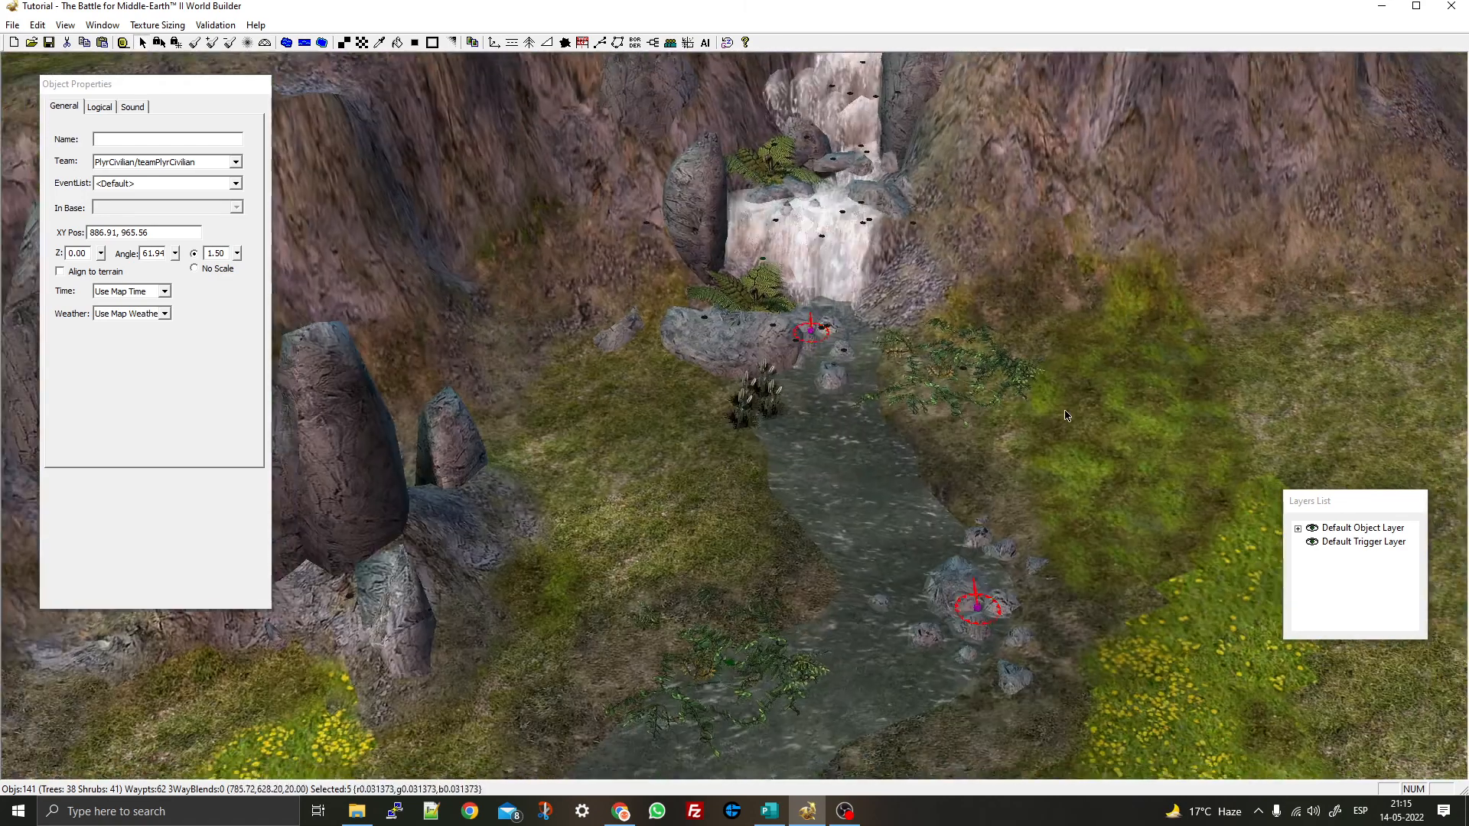
{"action": "scroll", "coordinate": [1061, 418], "scroll_direction": "down", "scroll_amount": 3}
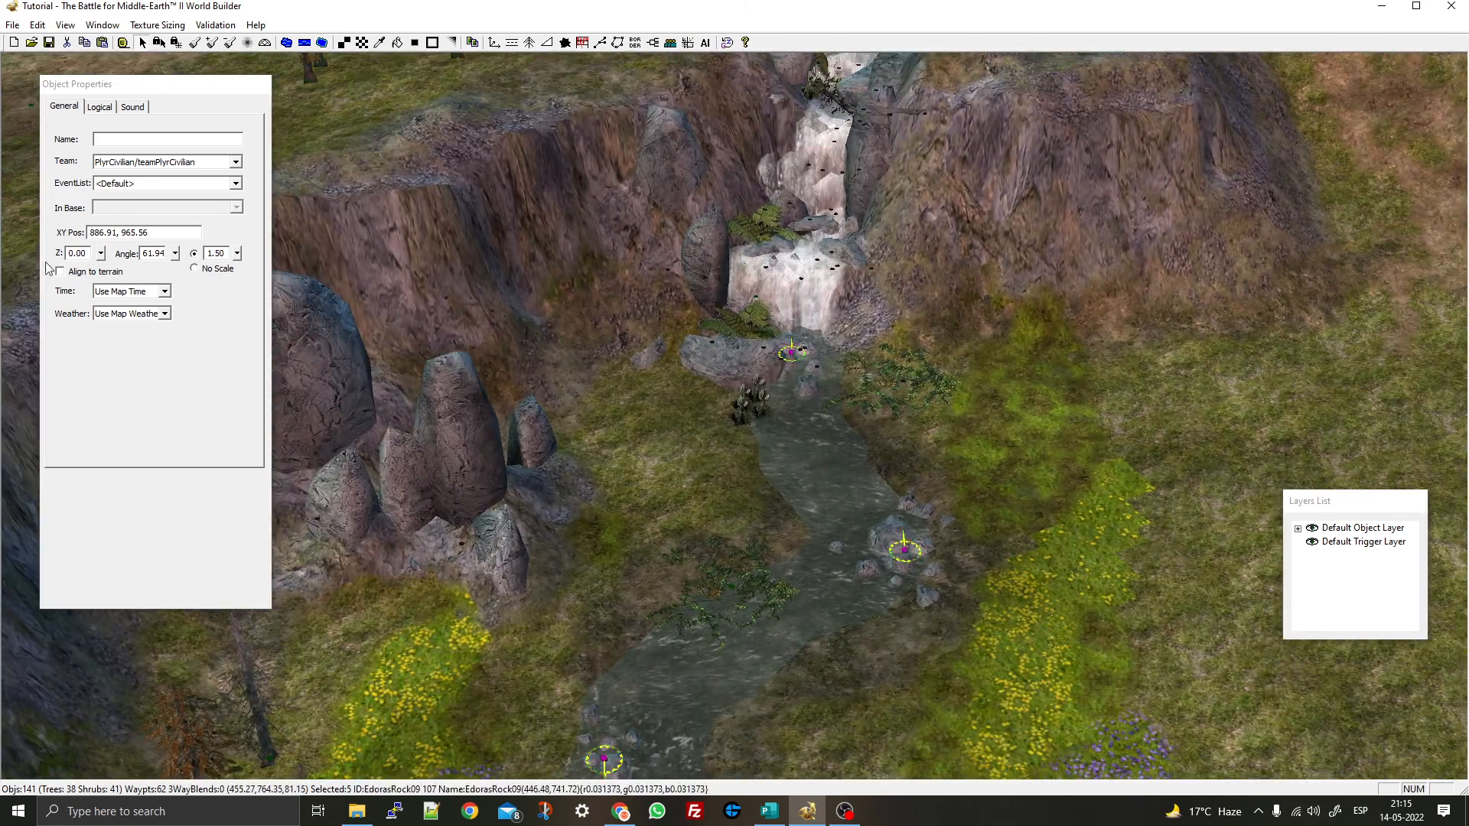
{"action": "left_click", "coordinate": [101, 254]}
{"action": "left_click_drag", "start_coordinate": [103, 256], "coordinate": [105, 254]}
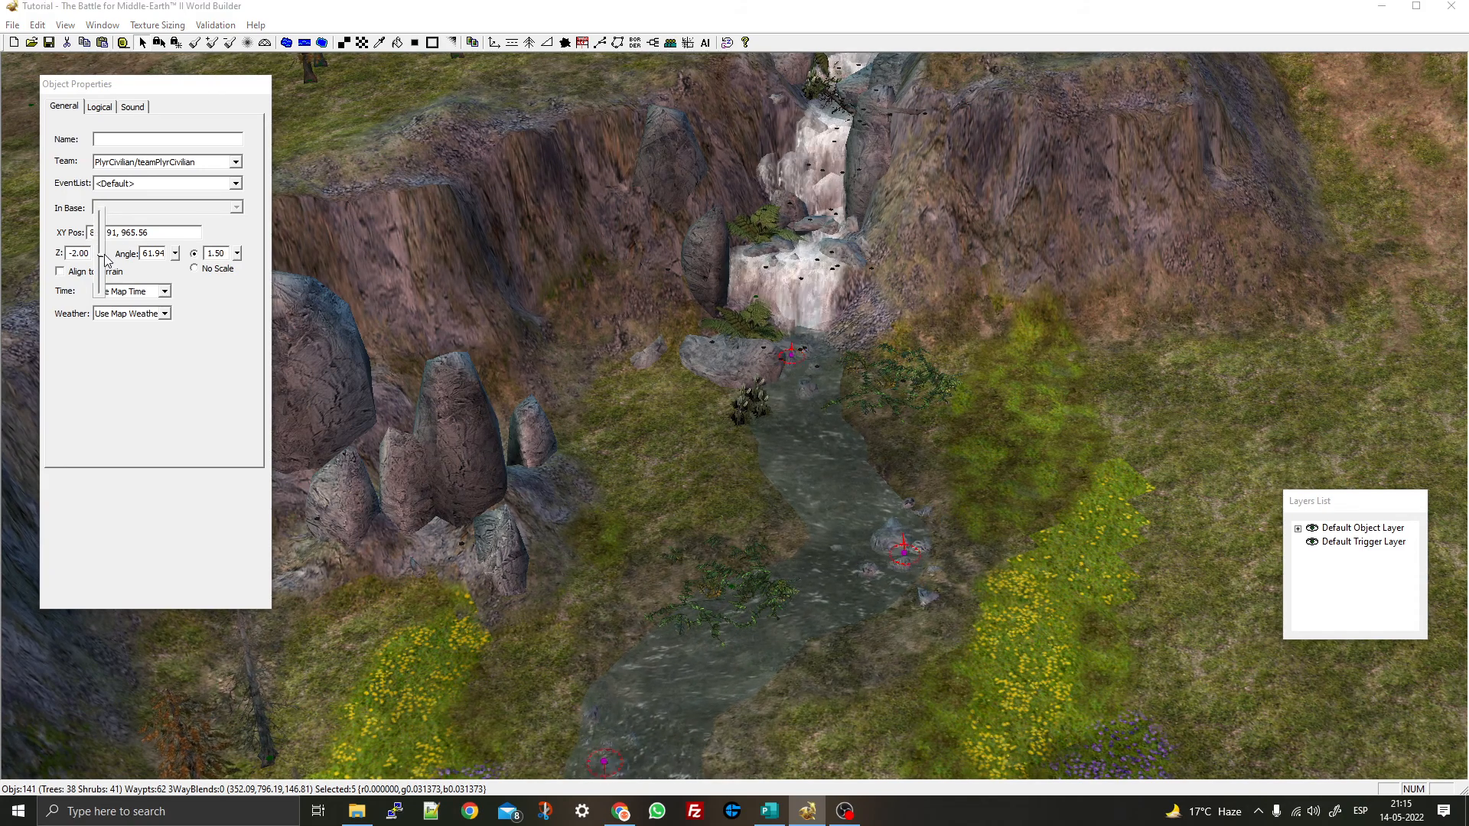
{"action": "left_click", "coordinate": [734, 489]}
Paste two copies of the lowered EdorasRock17 cluster into the river bends downstream of the waterfall
{"action": "right_click_drag", "start_coordinate": [734, 551], "coordinate": [724, 416]}
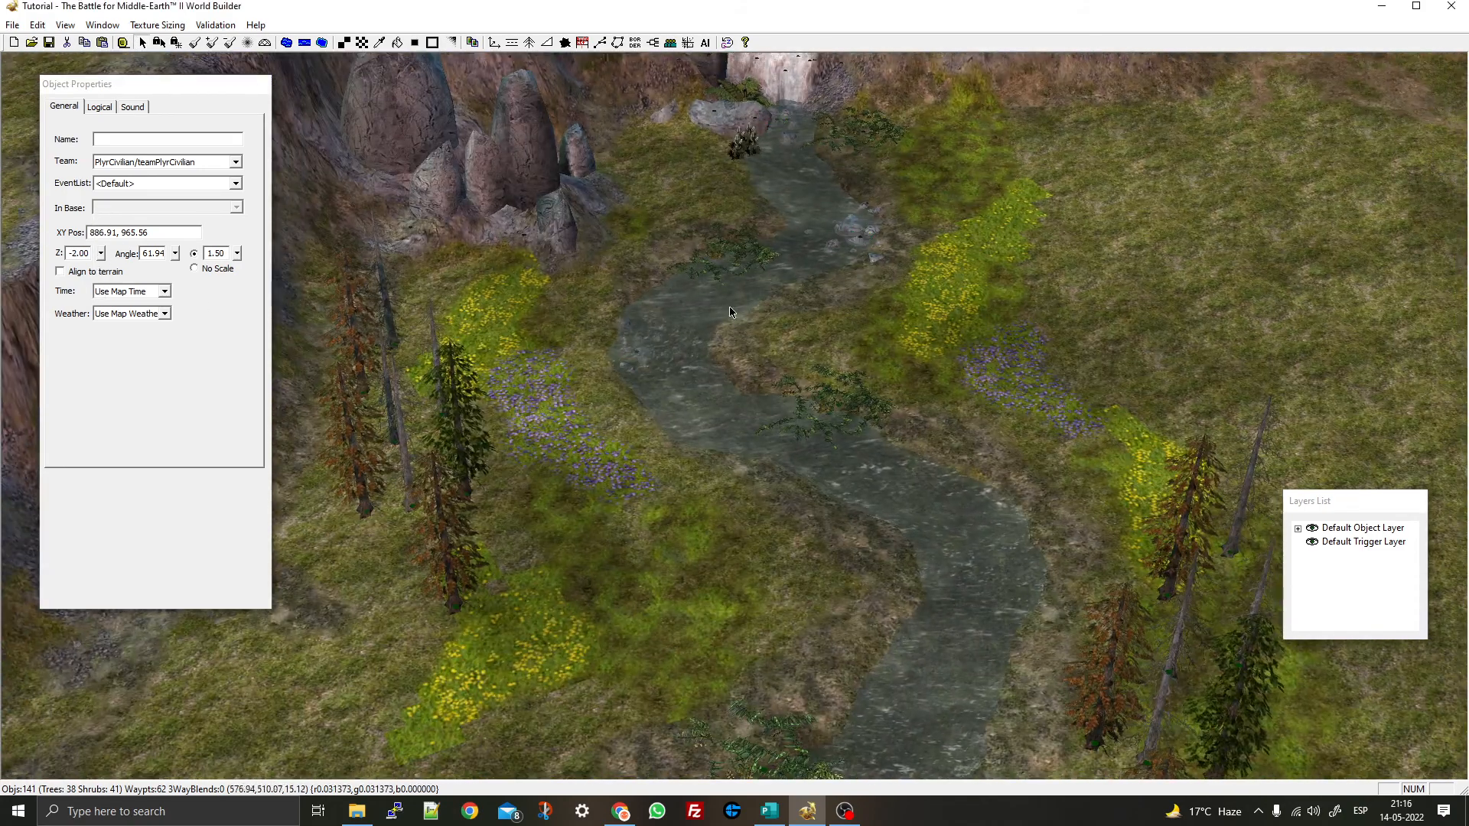
{"action": "right_click_drag", "start_coordinate": [937, 528], "coordinate": [869, 396]}
{"action": "key", "text": "ctrl+v"}
{"action": "left_click_drag", "start_coordinate": [869, 396], "coordinate": [840, 341]}
{"action": "key", "text": "ctrl+v"}
{"action": "left_click_drag", "start_coordinate": [629, 255], "coordinate": [594, 253]}
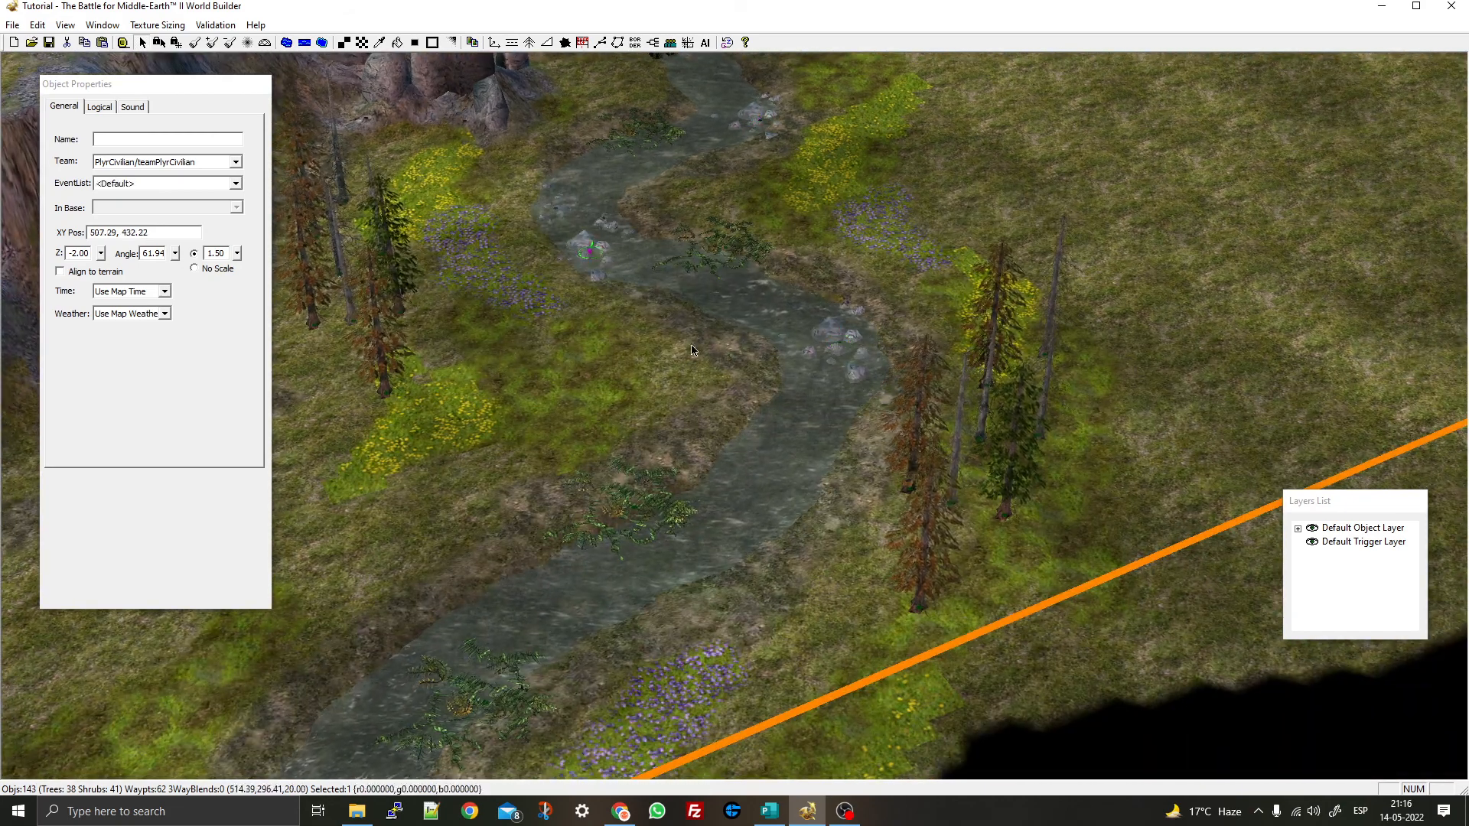
Paste two more EdorasRock17 copies into the lower river, one midway along the stretch and one at the map border
{"action": "right_click_drag", "start_coordinate": [788, 436], "coordinate": [813, 283]}
{"action": "key", "text": "ctrl+v"}
{"action": "left_click_drag", "start_coordinate": [648, 353], "coordinate": [638, 286]}
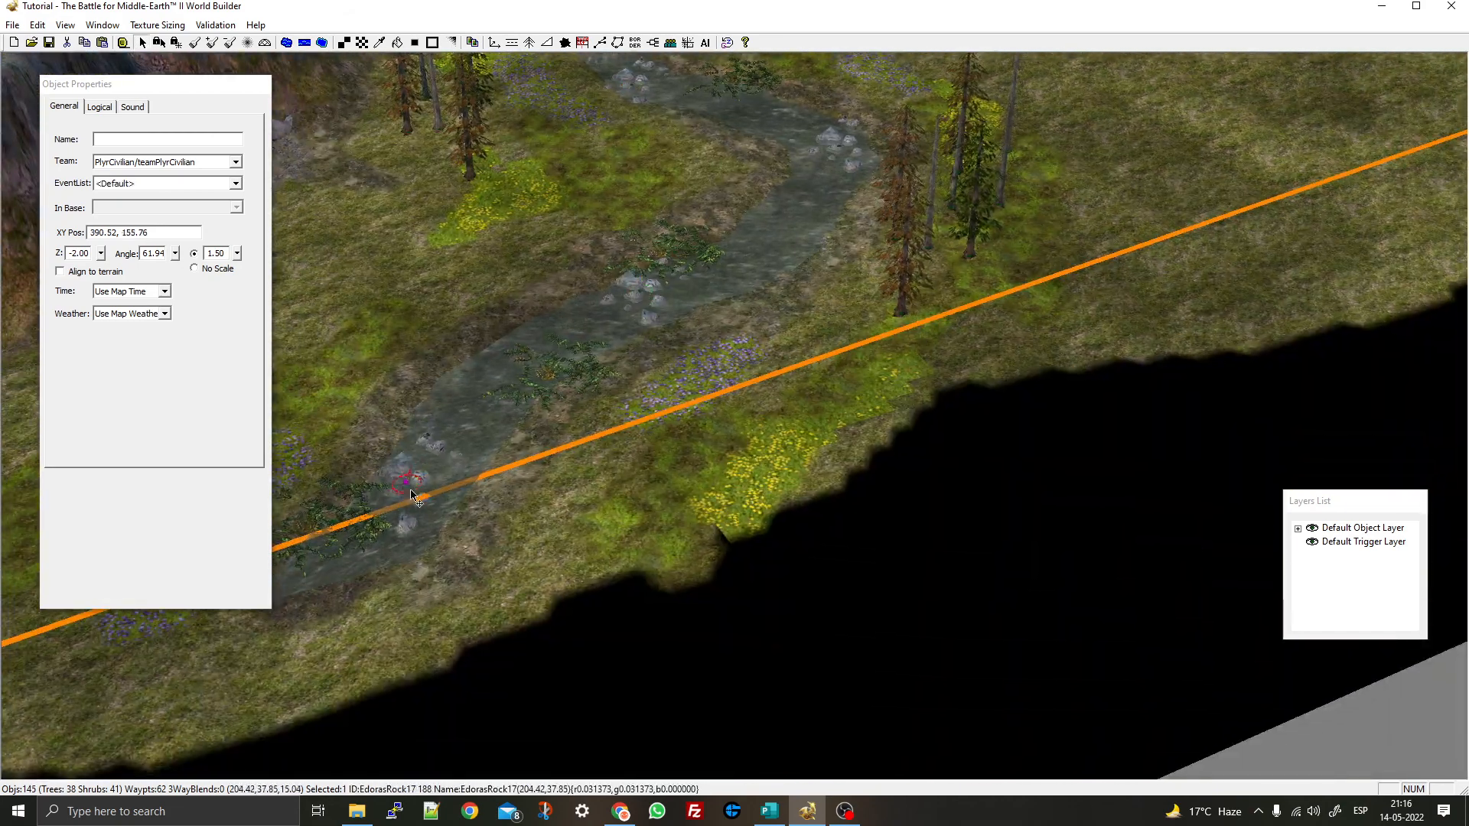
{"action": "left_click_drag", "start_coordinate": [411, 491], "coordinate": [393, 509]}
Paste an EdorasRock17 copy into the river on the plateau, upstream of the waterfall
{"action": "right_click_drag", "start_coordinate": [612, 253], "coordinate": [730, 495]}
{"action": "key", "text": "ctrl+v"}
{"action": "left_click_drag", "start_coordinate": [659, 301], "coordinate": [661, 307]}
{"action": "right_click_drag", "start_coordinate": [662, 308], "coordinate": [637, 258]}
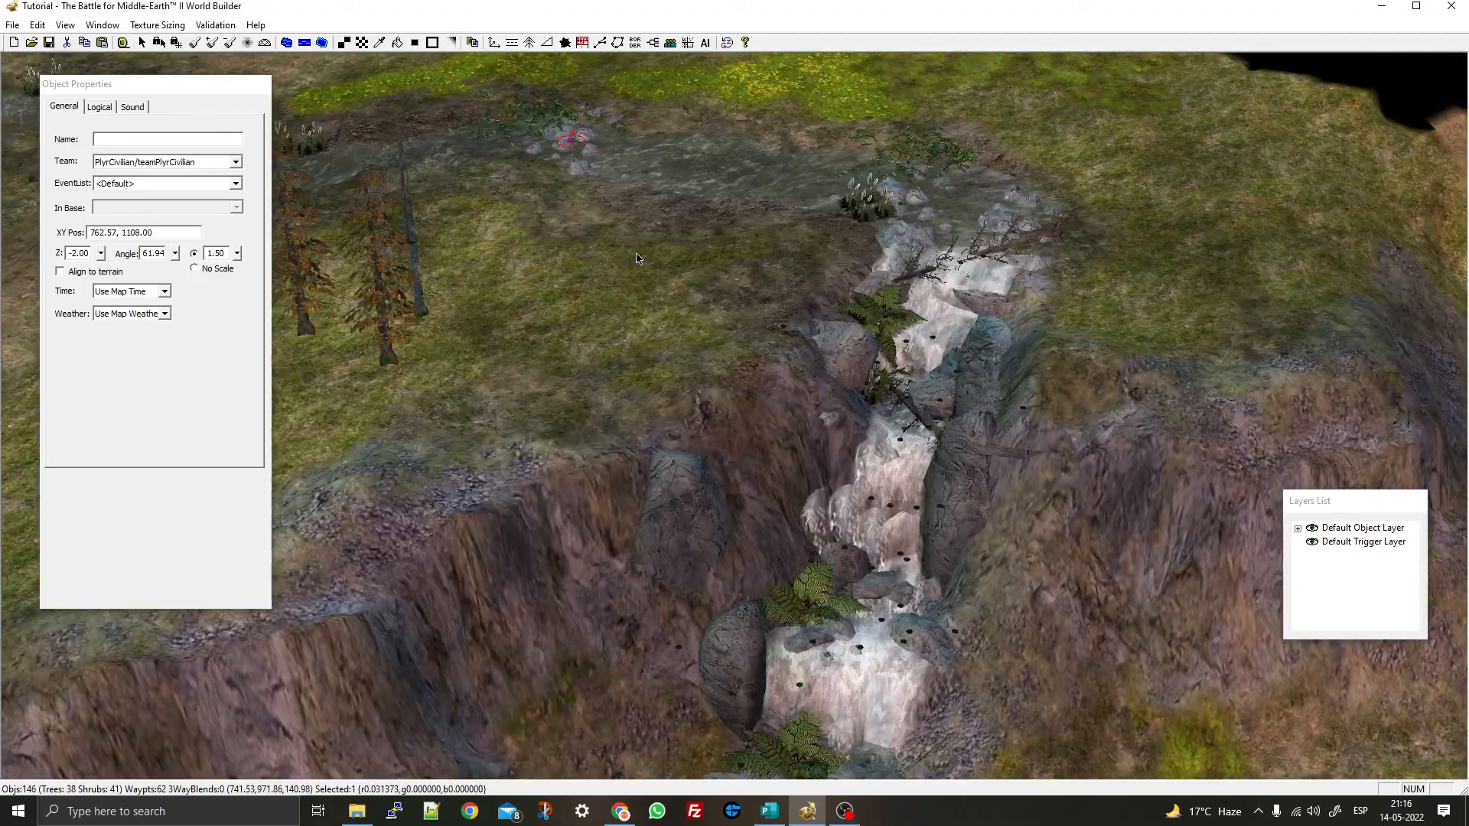
Select four of the EdorasRock17 clusters along the river together and try to rotate them
{"action": "left_click", "coordinate": [1009, 232], "text": "shift"}
{"action": "right_click_drag", "start_coordinate": [889, 528], "coordinate": [876, 373]}
{"action": "left_click", "coordinate": [1031, 632], "text": "shift"}
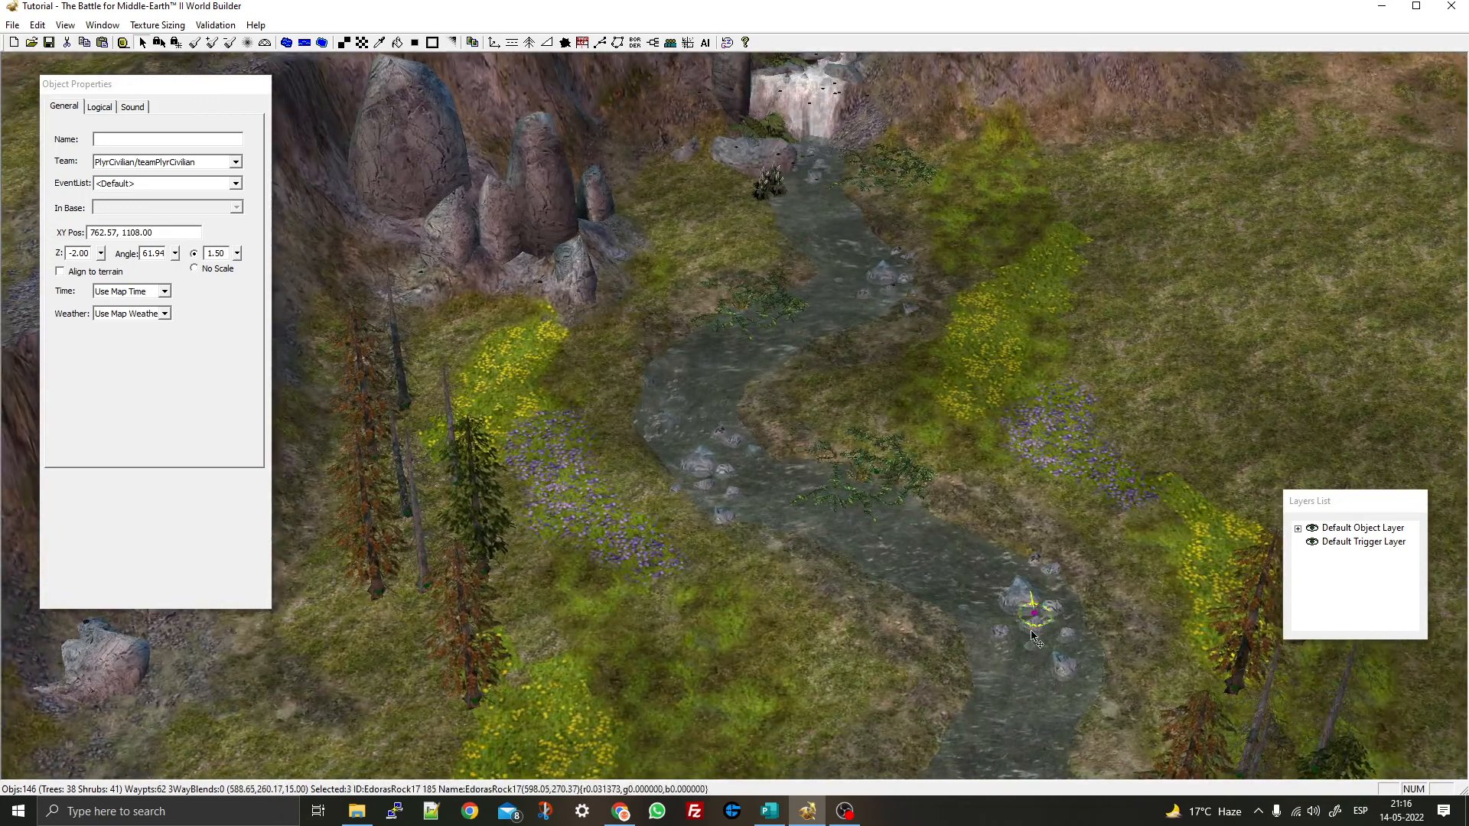
{"action": "right_click_drag", "start_coordinate": [1034, 639], "coordinate": [823, 445]}
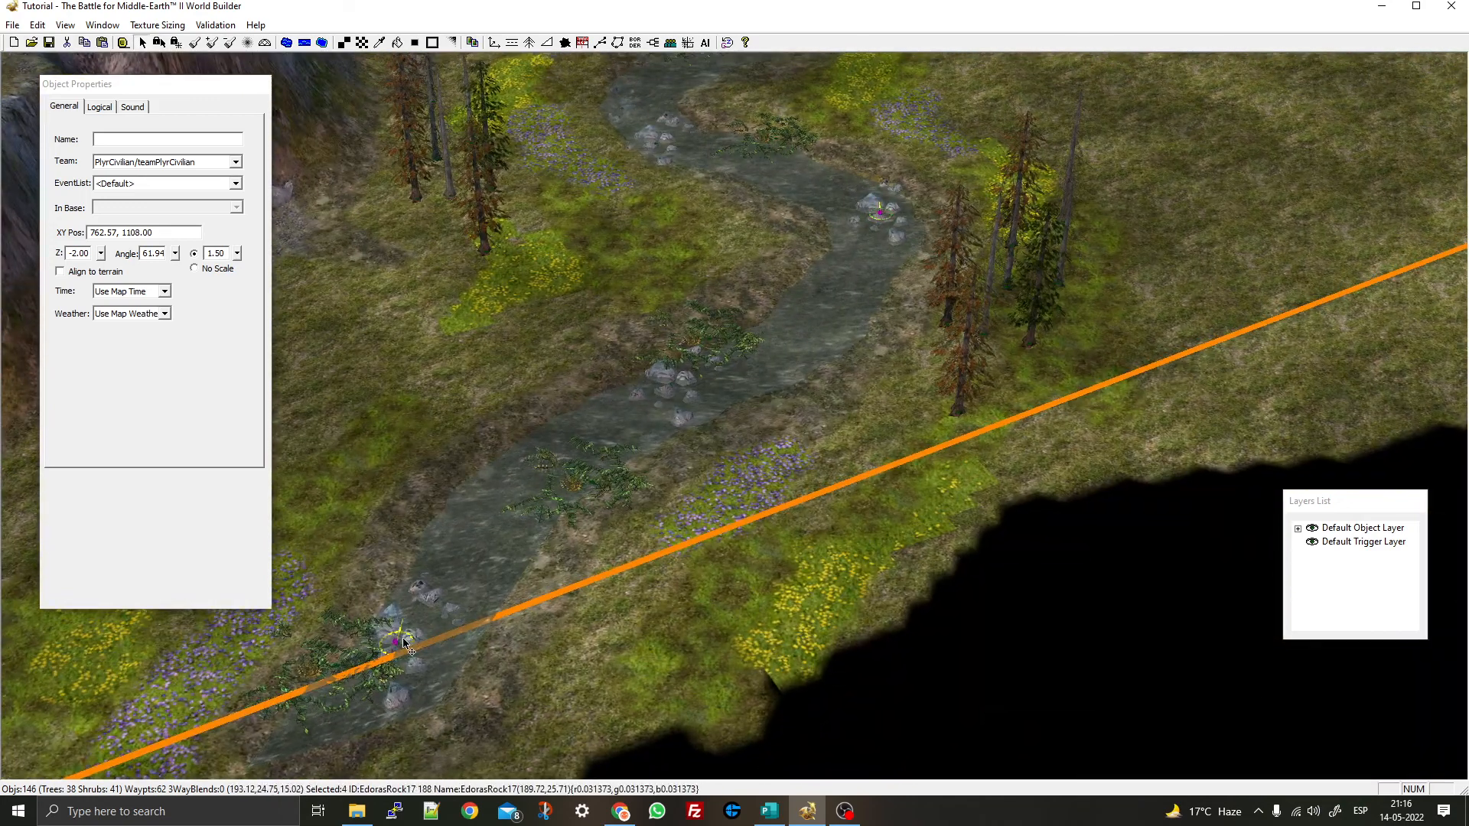
{"action": "left_click_drag", "start_coordinate": [405, 624], "coordinate": [525, 510]}
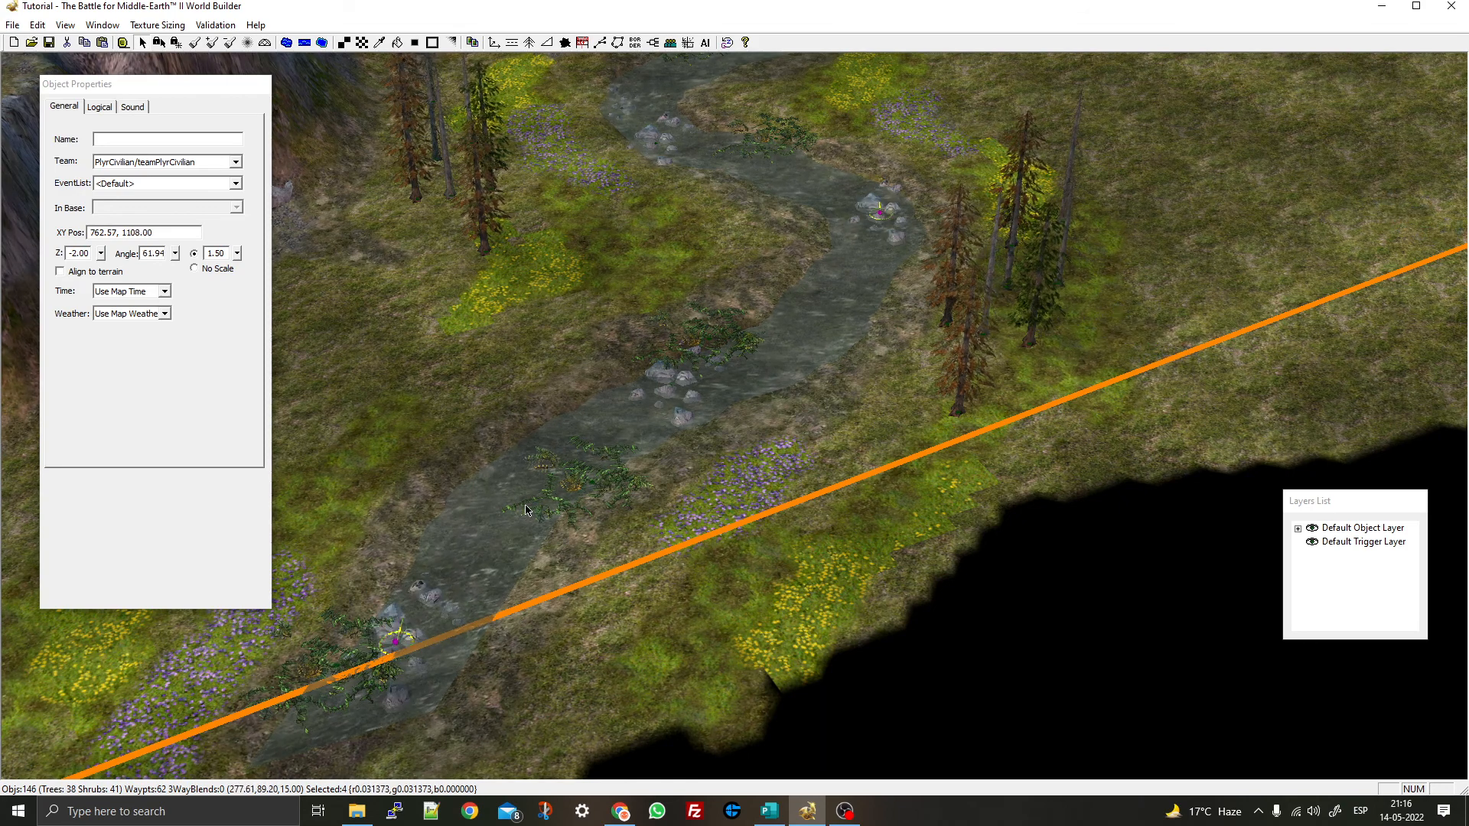
Rotate the EdorasRock17 clusters individually: about 32.38 degrees at the map border, and about -15.3 and 109.5 degrees at the two bends
{"action": "left_click", "coordinate": [409, 631]}
{"action": "left_click_drag", "start_coordinate": [433, 646], "coordinate": [460, 616]}
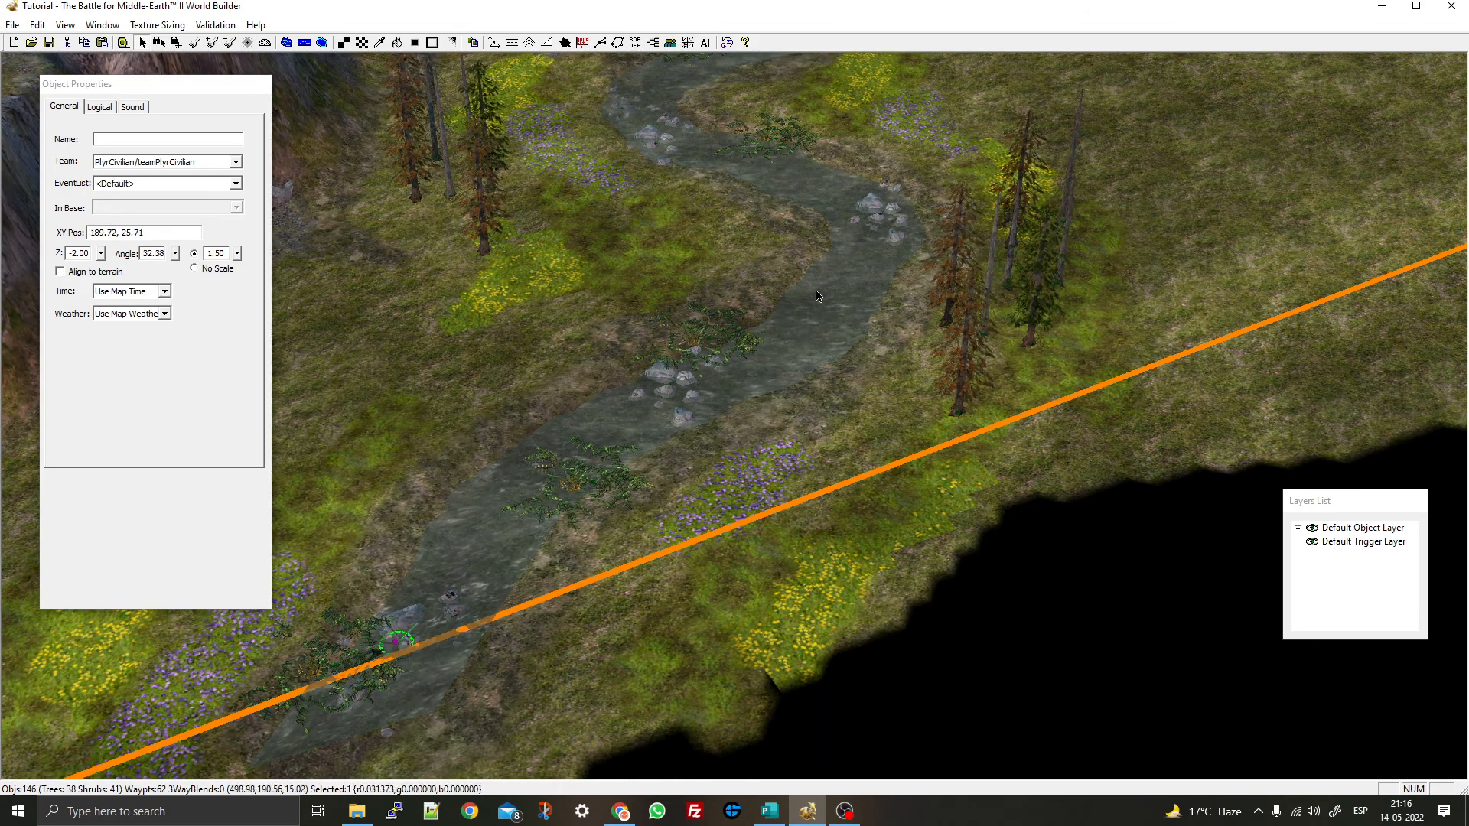
{"action": "left_click", "coordinate": [878, 222]}
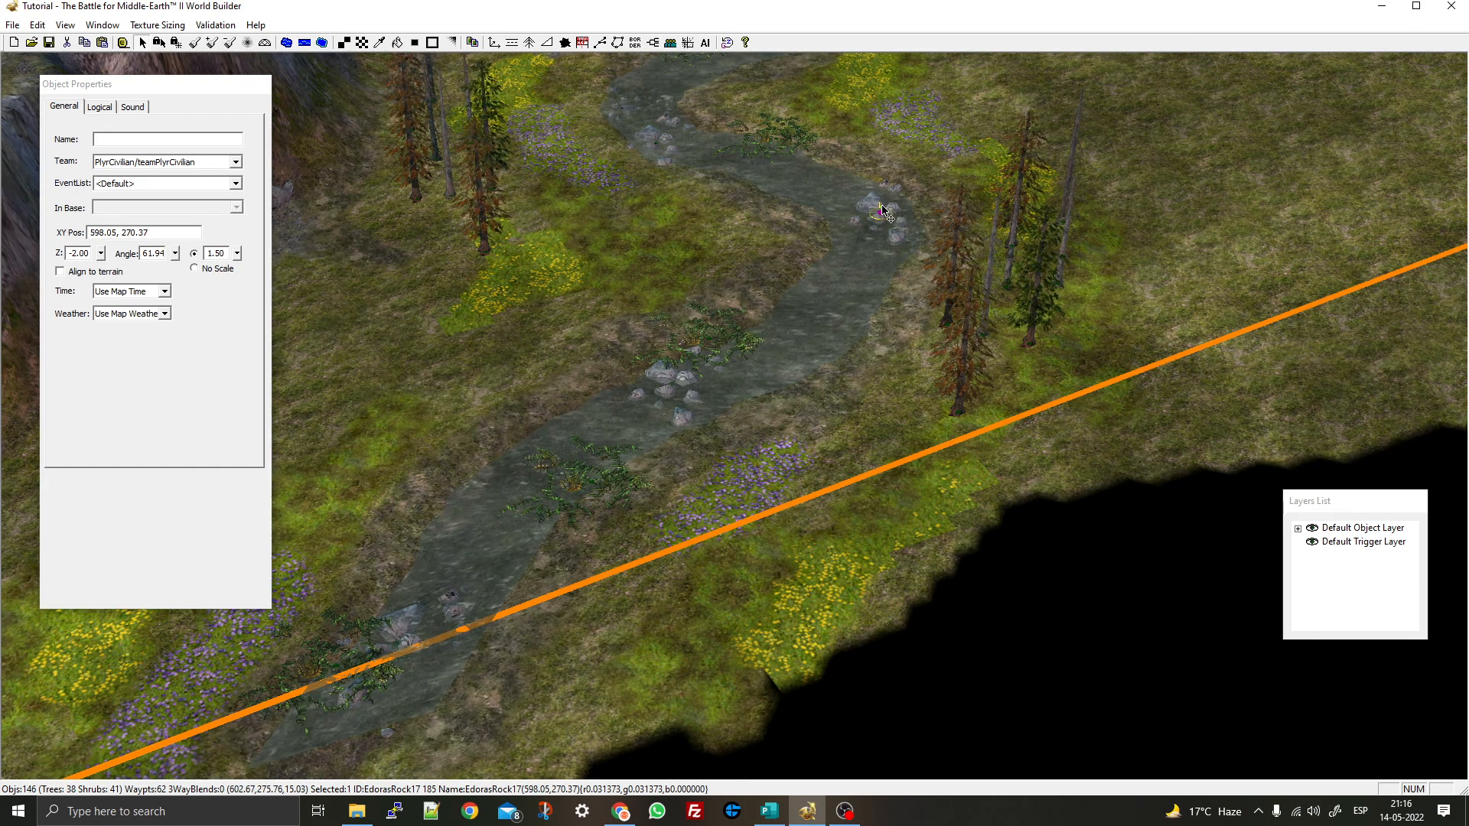
{"action": "left_click_drag", "start_coordinate": [888, 211], "coordinate": [906, 211]}
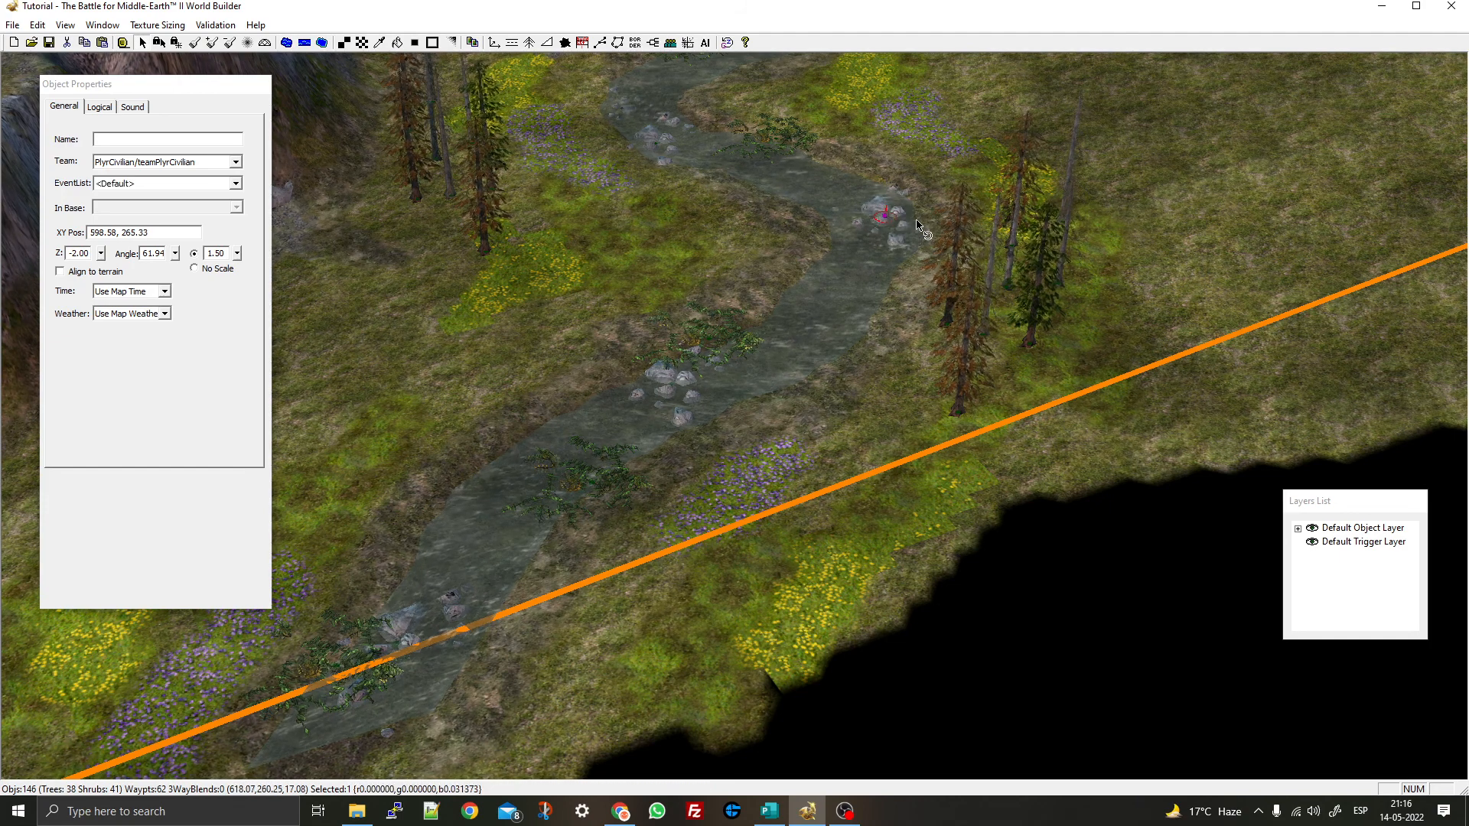
{"action": "right_click_drag", "start_coordinate": [826, 223], "coordinate": [835, 237]}
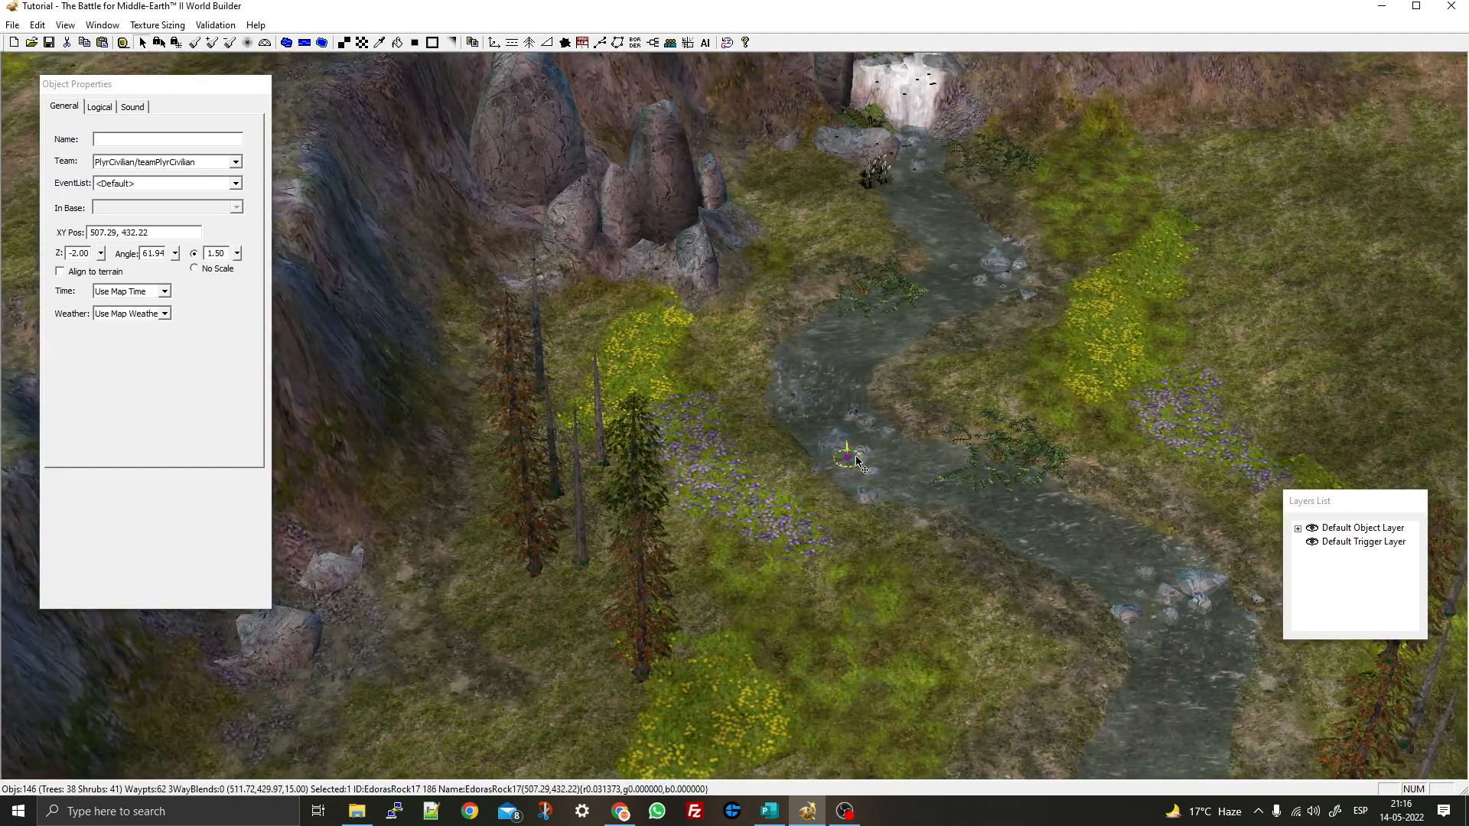
{"action": "left_click_drag", "start_coordinate": [872, 423], "coordinate": [1004, 264]}
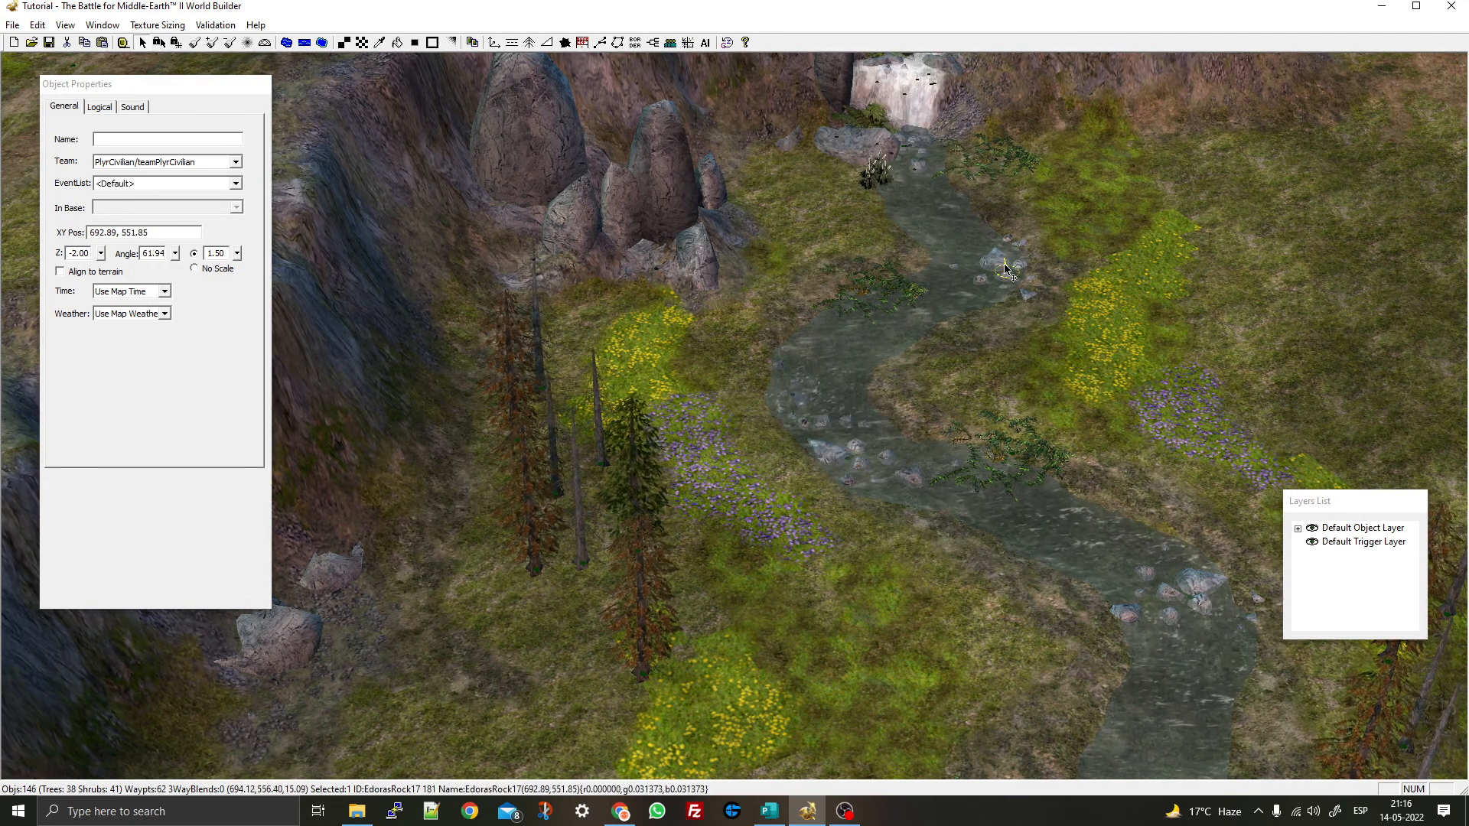
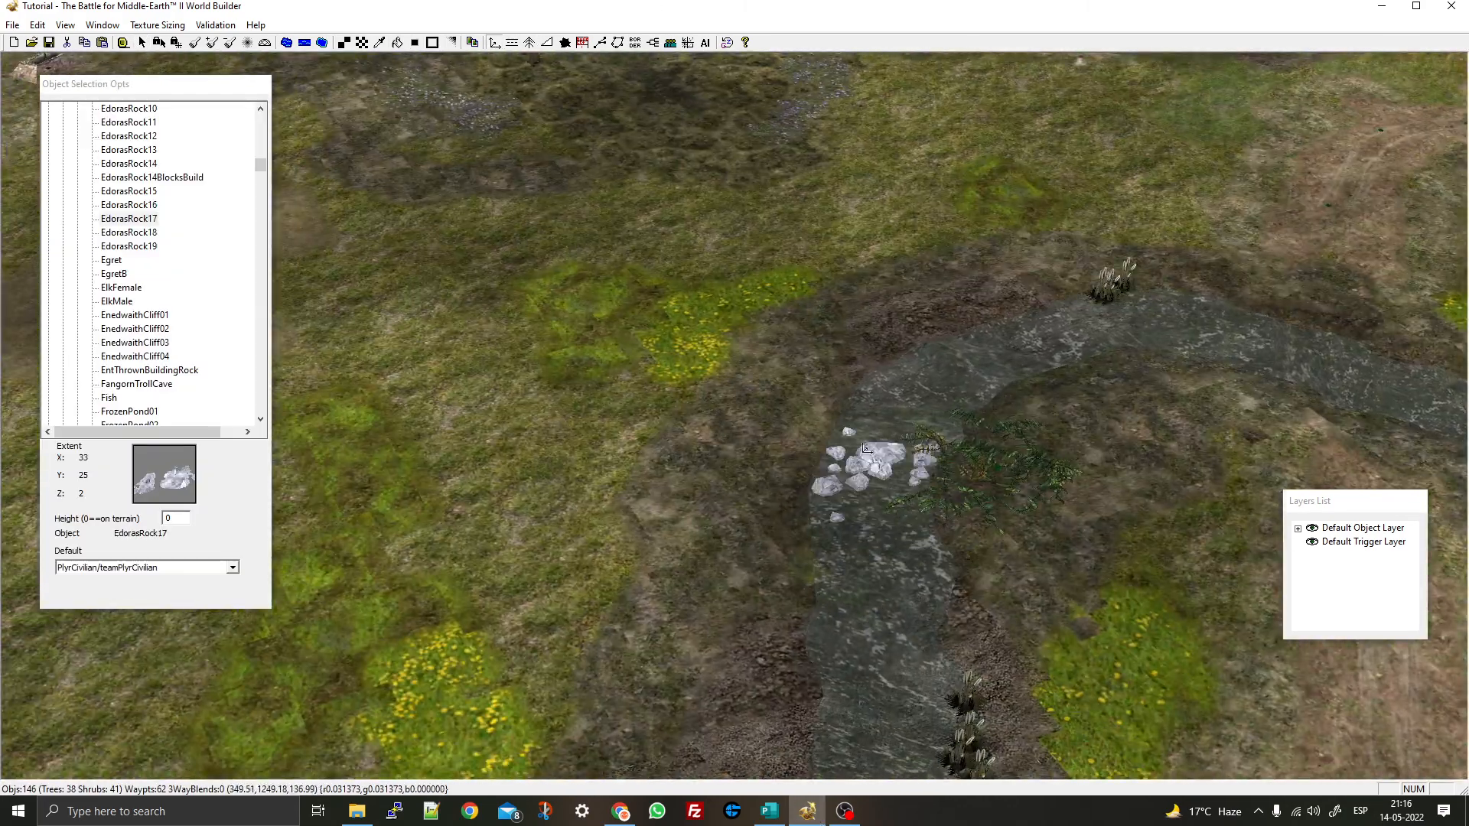
Place four more EdorasRock17 clusters along the upper river, giving the last one an angle of about 44.15 degrees
{"action": "left_click_drag", "start_coordinate": [895, 382], "coordinate": [898, 379]}
{"action": "left_click", "coordinate": [1077, 334]}
{"action": "right_click_drag", "start_coordinate": [1077, 334], "coordinate": [956, 450]}
{"action": "left_click_drag", "start_coordinate": [947, 446], "coordinate": [953, 419]}
{"action": "right_click_drag", "start_coordinate": [891, 501], "coordinate": [817, 574]}
{"action": "left_click_drag", "start_coordinate": [811, 474], "coordinate": [900, 329]}
Select the DarkRockGrey13 rock on the slope beside the snow patch and bring up the object list for placing rocks
{"action": "right_click", "coordinate": [920, 335]}
{"action": "scroll", "coordinate": [920, 335], "scroll_direction": "down", "scroll_amount": 3}
{"action": "middle_click_drag", "start_coordinate": [902, 336], "coordinate": [345, 306]}
{"action": "right_click_drag", "start_coordinate": [344, 306], "coordinate": [544, 455]}
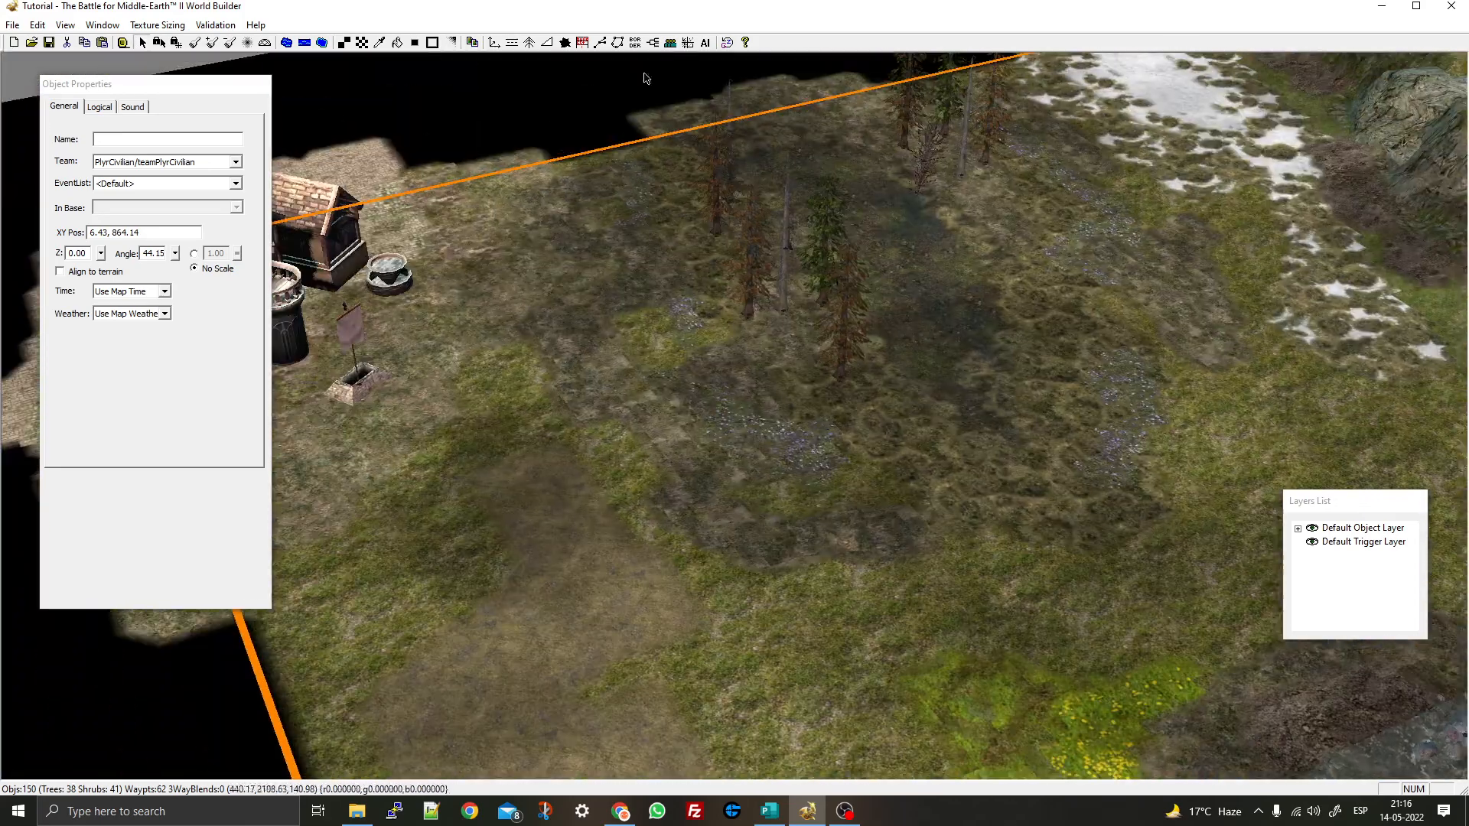
{"action": "left_click", "coordinate": [495, 43]}
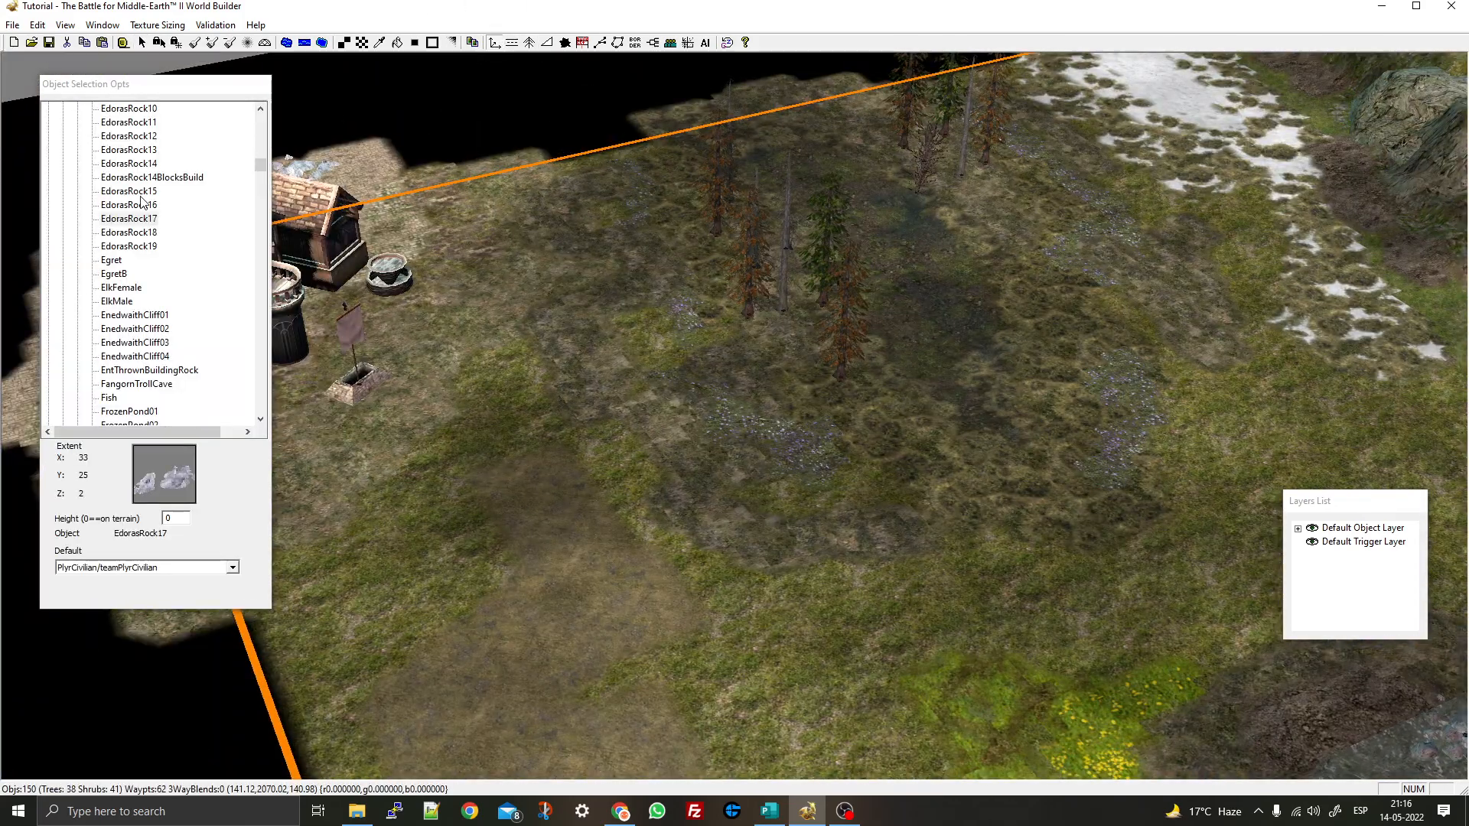
{"action": "right_click_drag", "start_coordinate": [1132, 149], "coordinate": [814, 290]}
{"action": "key", "text": "Escape"}
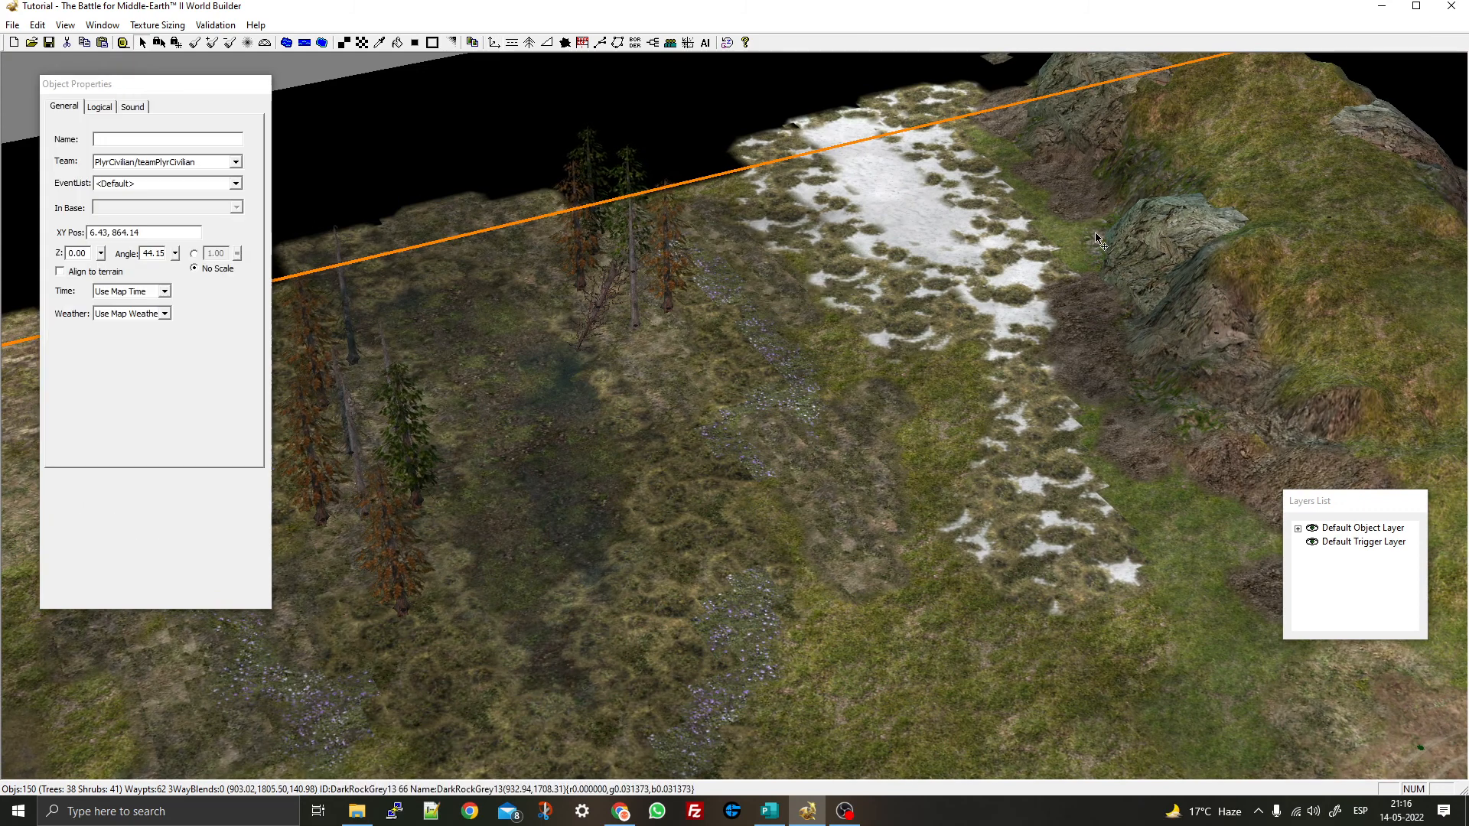
{"action": "left_click", "coordinate": [1127, 222]}
{"action": "left_click", "coordinate": [495, 43]}
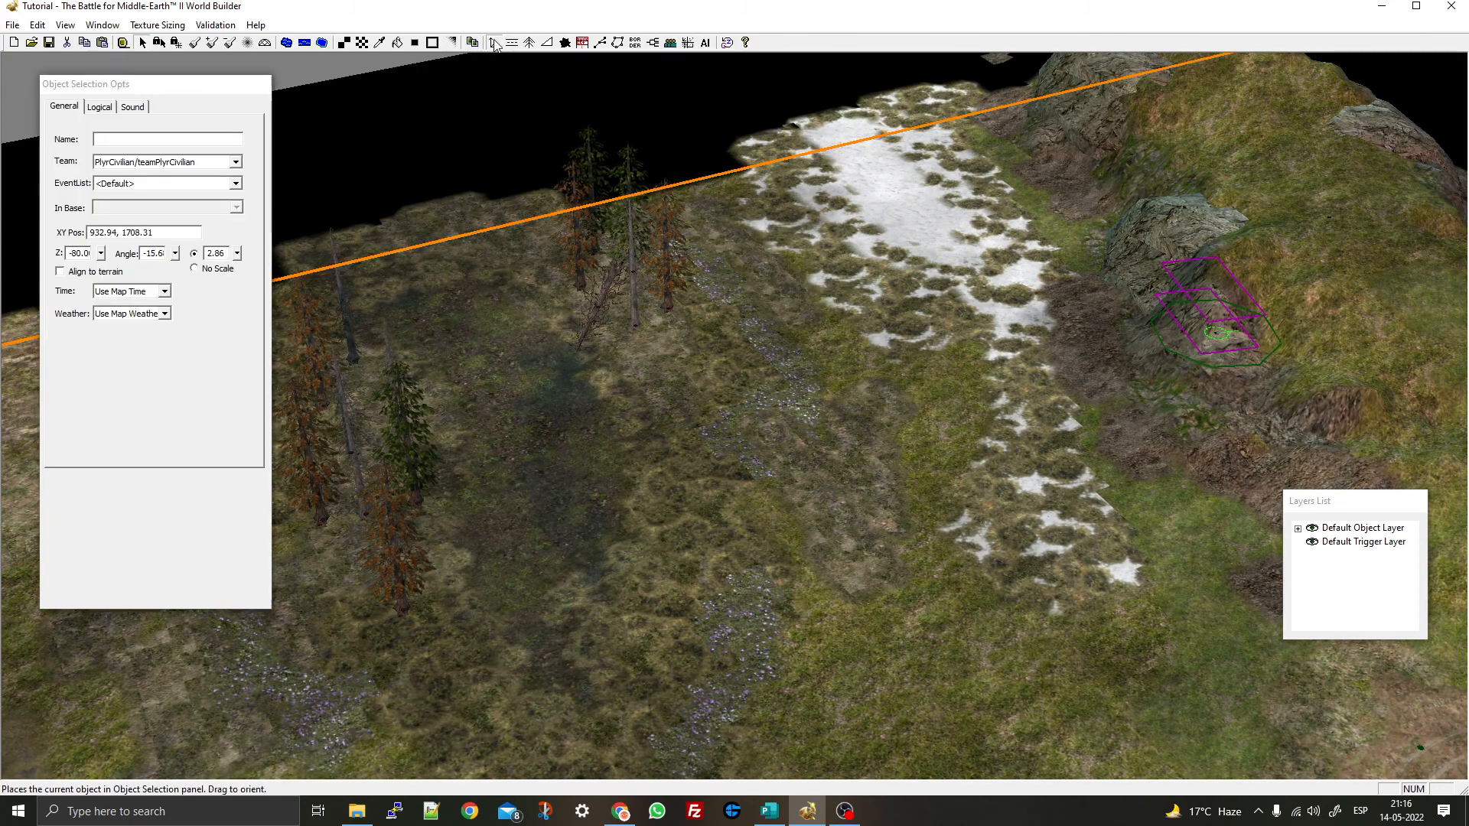
Preview the DarkRockGrey models up to DarkRockGrey19 and choose DarkRockGrey17 for placement
{"action": "left_click", "coordinate": [151, 137]}
{"action": "key", "text": "Down"}
{"action": "key", "text": "Down"}
{"action": "key", "text": "Down"}
{"action": "key", "text": "Down"}
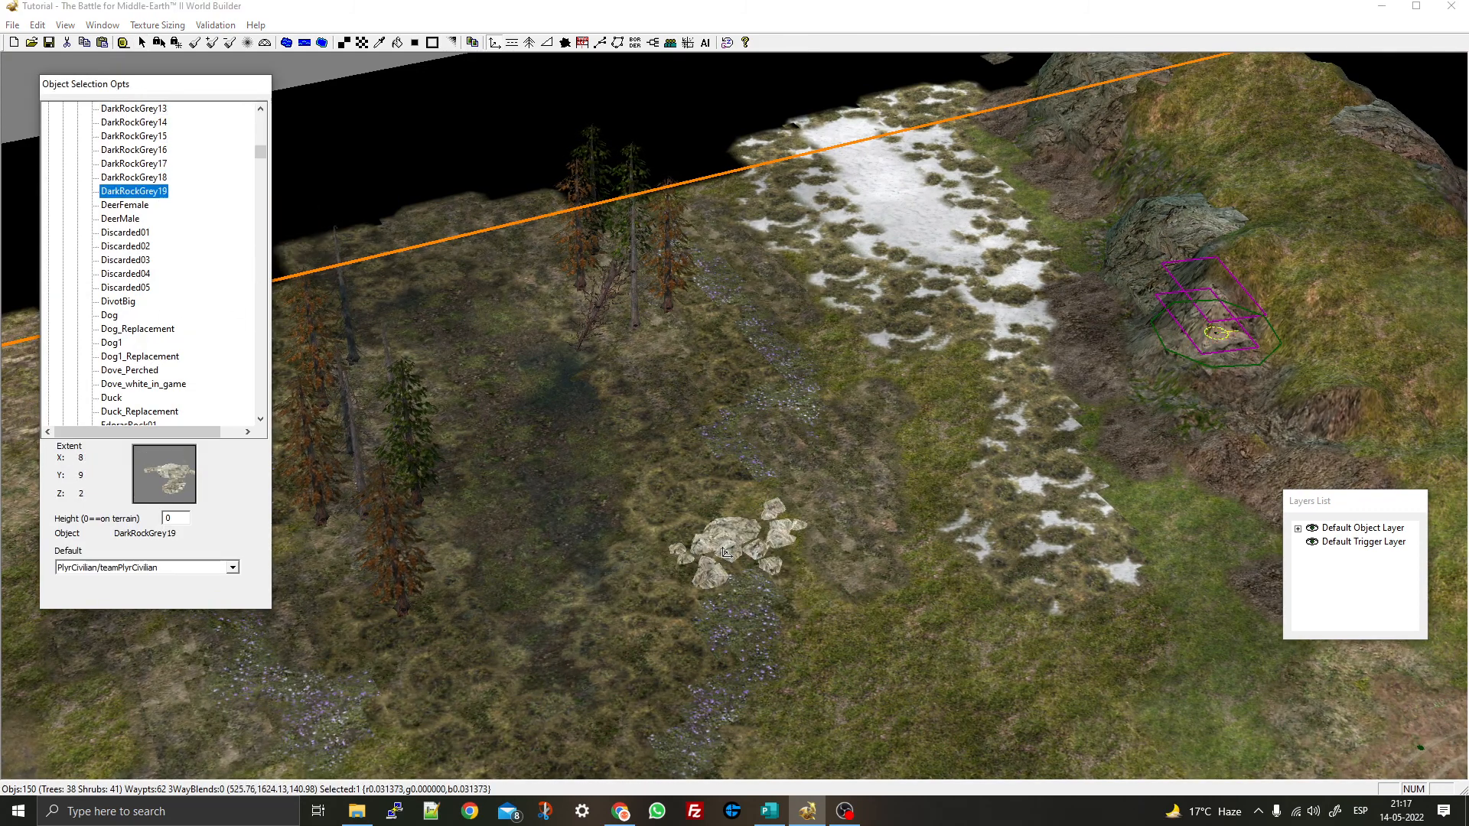
{"action": "key", "text": "Up"}
{"action": "key", "text": "Up"}
{"action": "key", "text": "Up"}
{"action": "key", "text": "Down"}
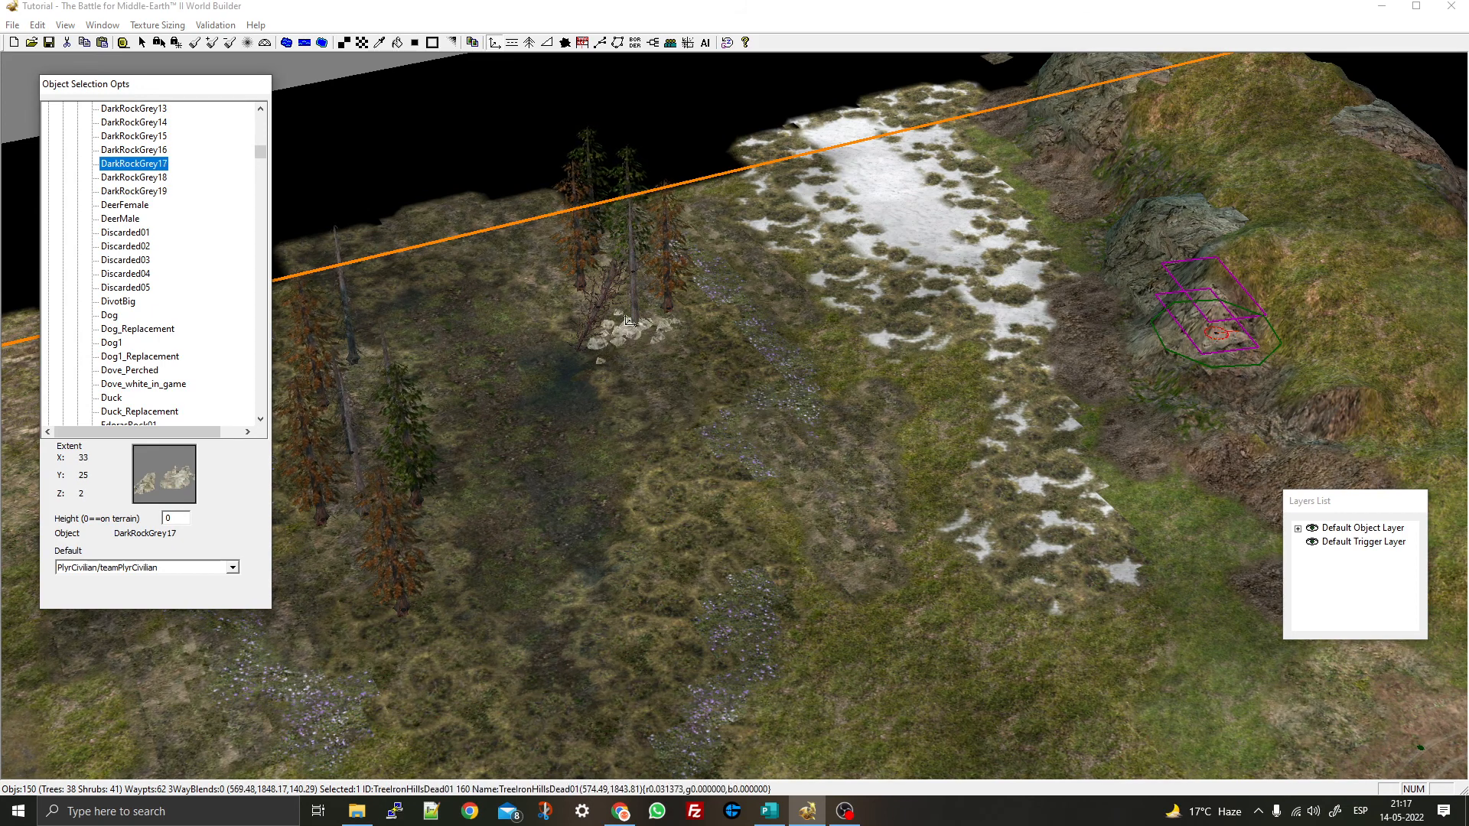
Place three DarkRockGrey17 clusters among the tree groups between the inn and the snow patch
{"action": "left_click", "coordinate": [537, 255]}
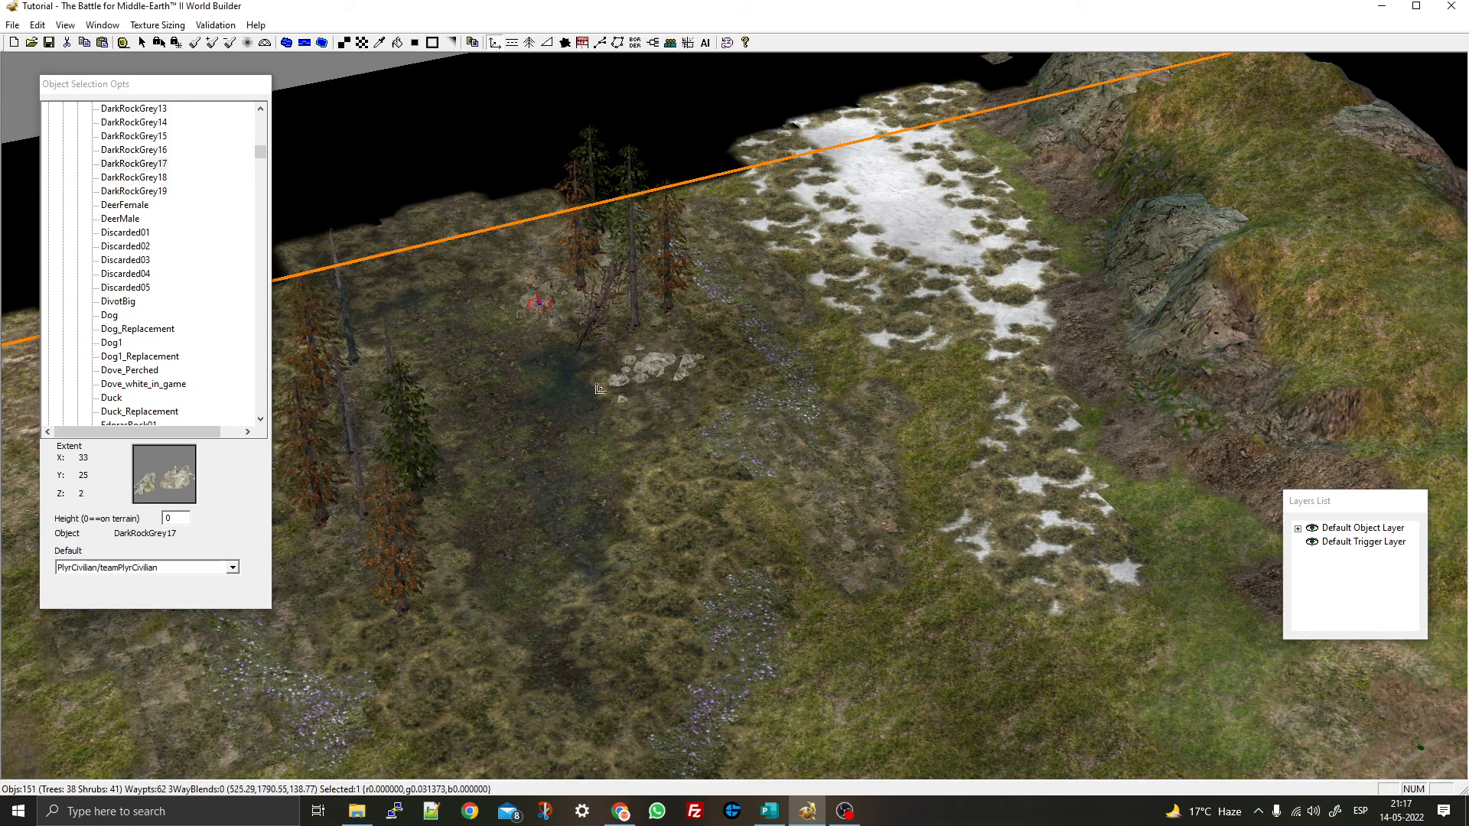
{"action": "left_click", "coordinate": [324, 562]}
{"action": "right_click_drag", "start_coordinate": [455, 602], "coordinate": [820, 493]}
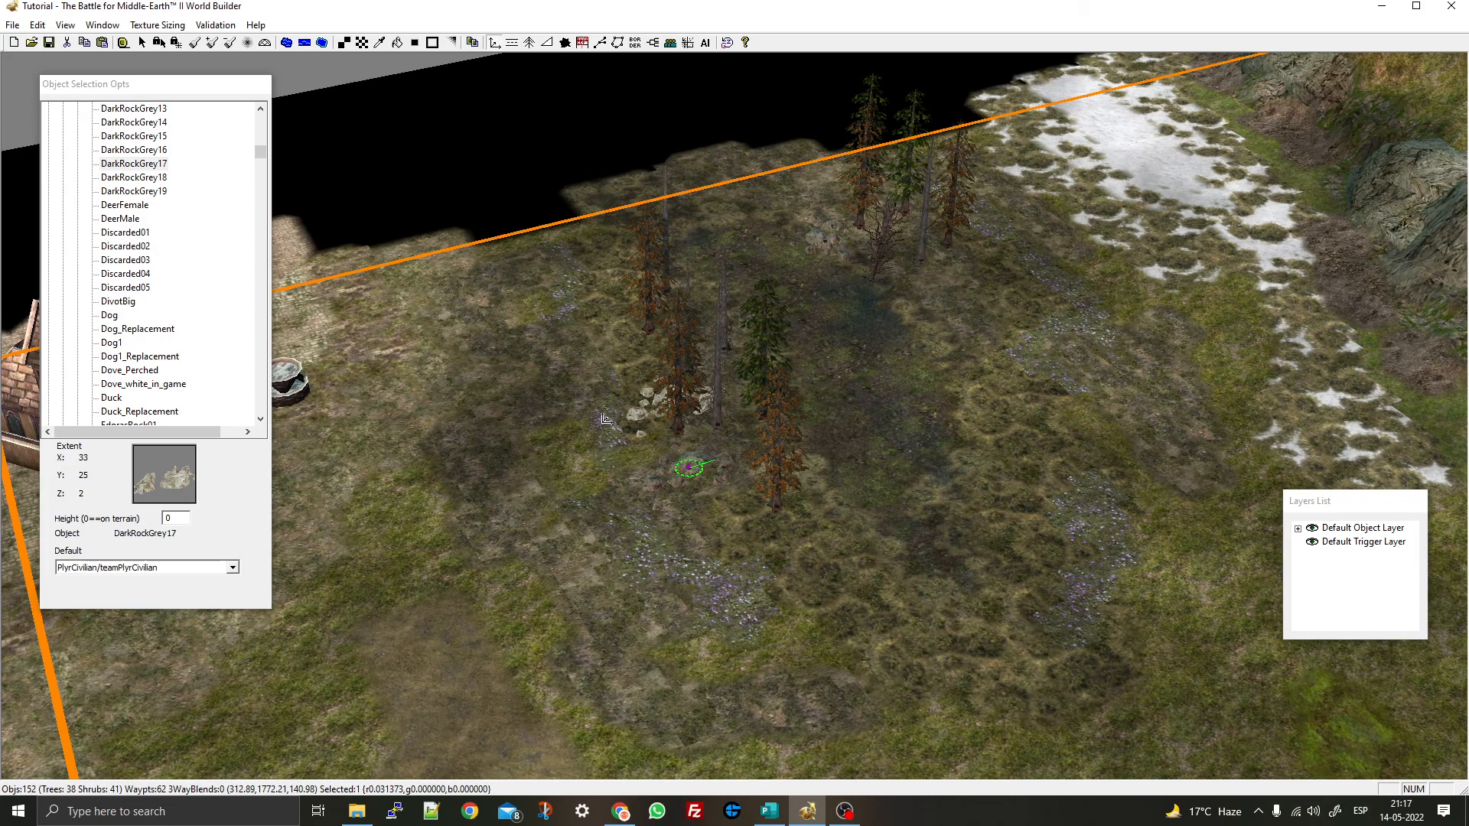
{"action": "right_click_drag", "start_coordinate": [941, 413], "coordinate": [939, 376]}
{"action": "right_click", "coordinate": [936, 372]}
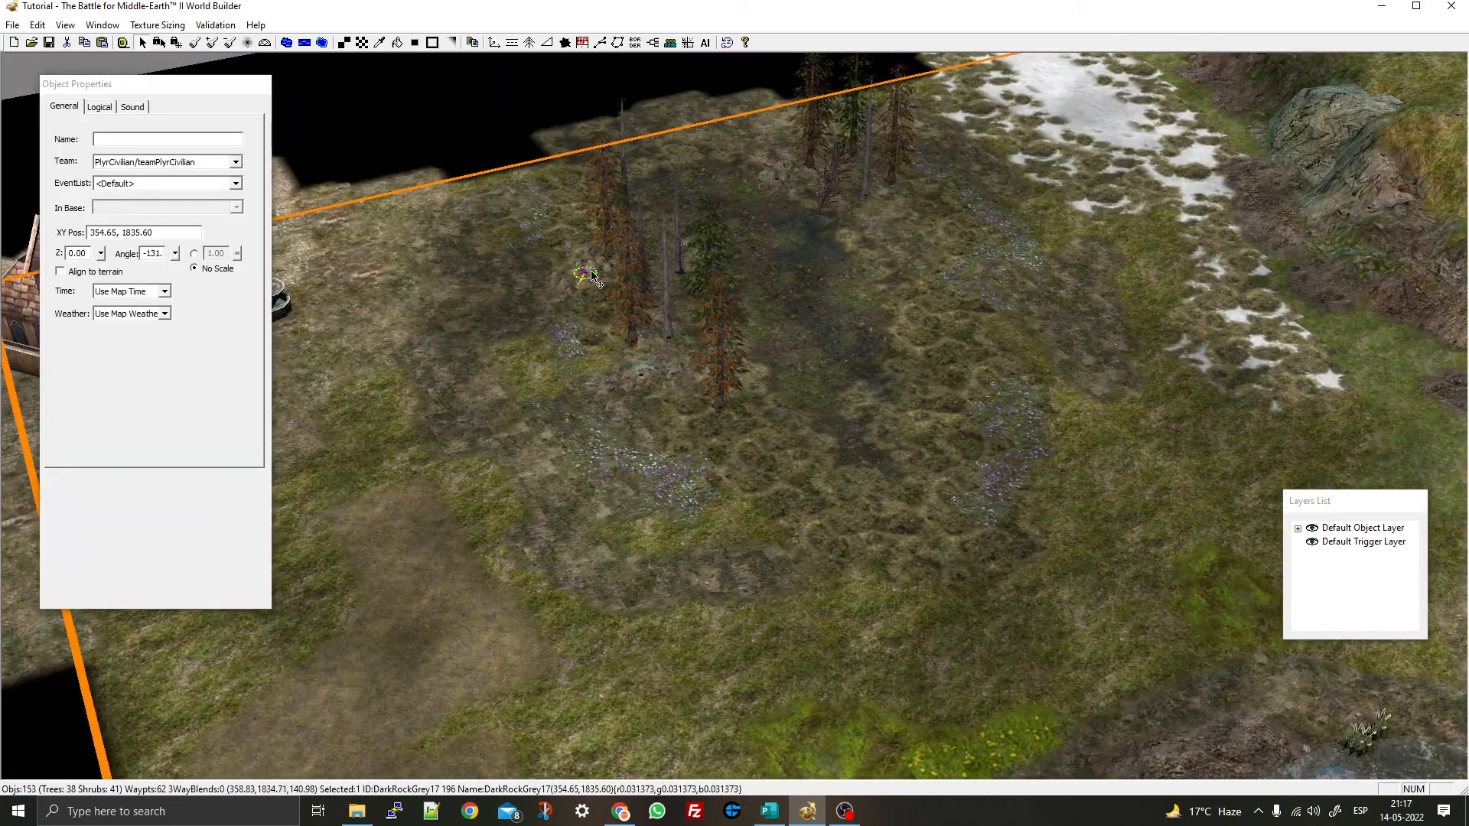
Scale the two DarkRockGrey17 clusters near the inn to 1.55 and lower them to a Z height of -1.00
{"action": "left_click", "coordinate": [194, 255]}
{"action": "left_click_drag", "start_coordinate": [237, 258], "coordinate": [238, 248]}
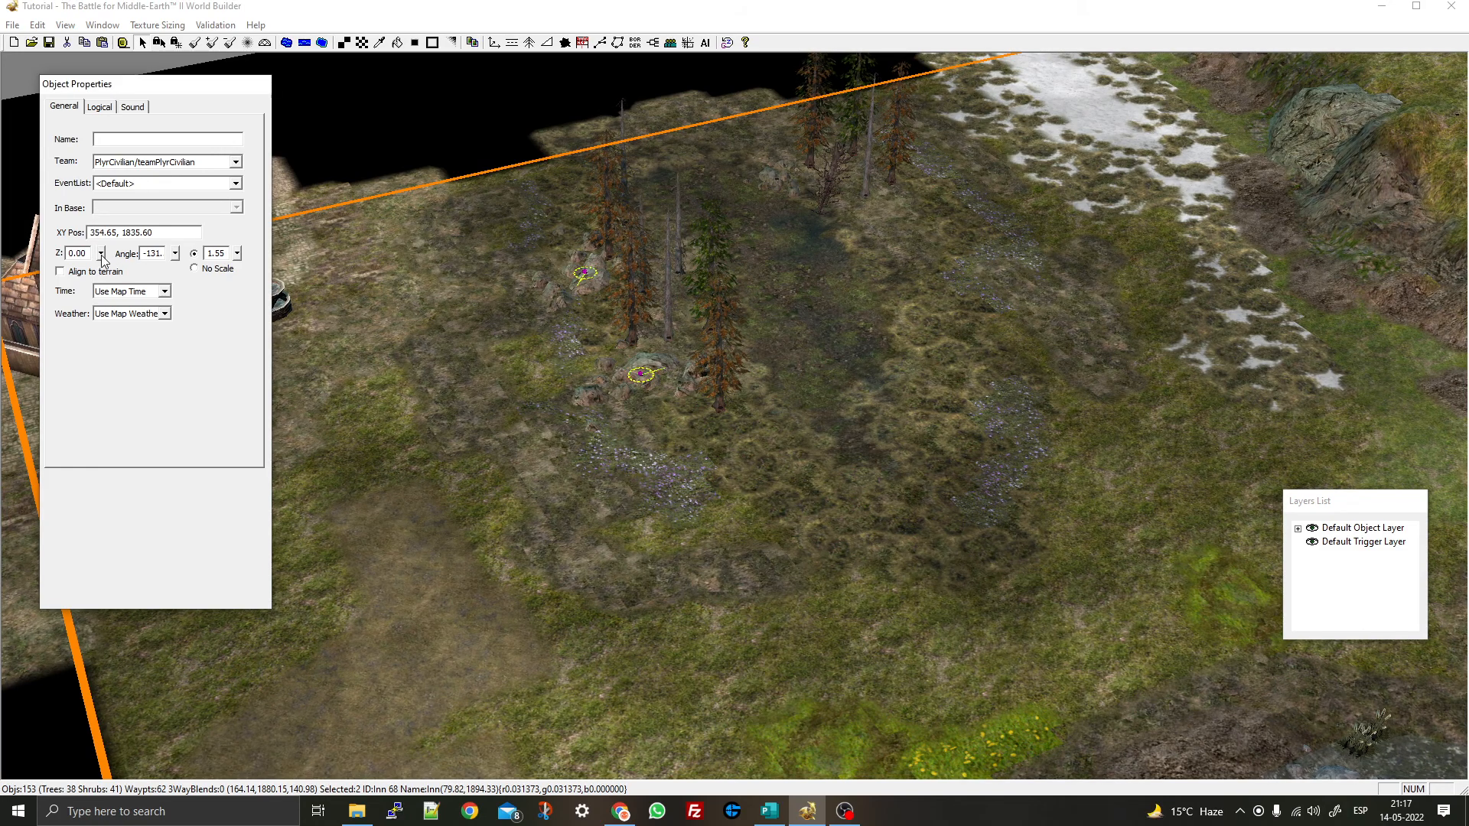
{"action": "left_click_drag", "start_coordinate": [102, 259], "coordinate": [104, 262]}
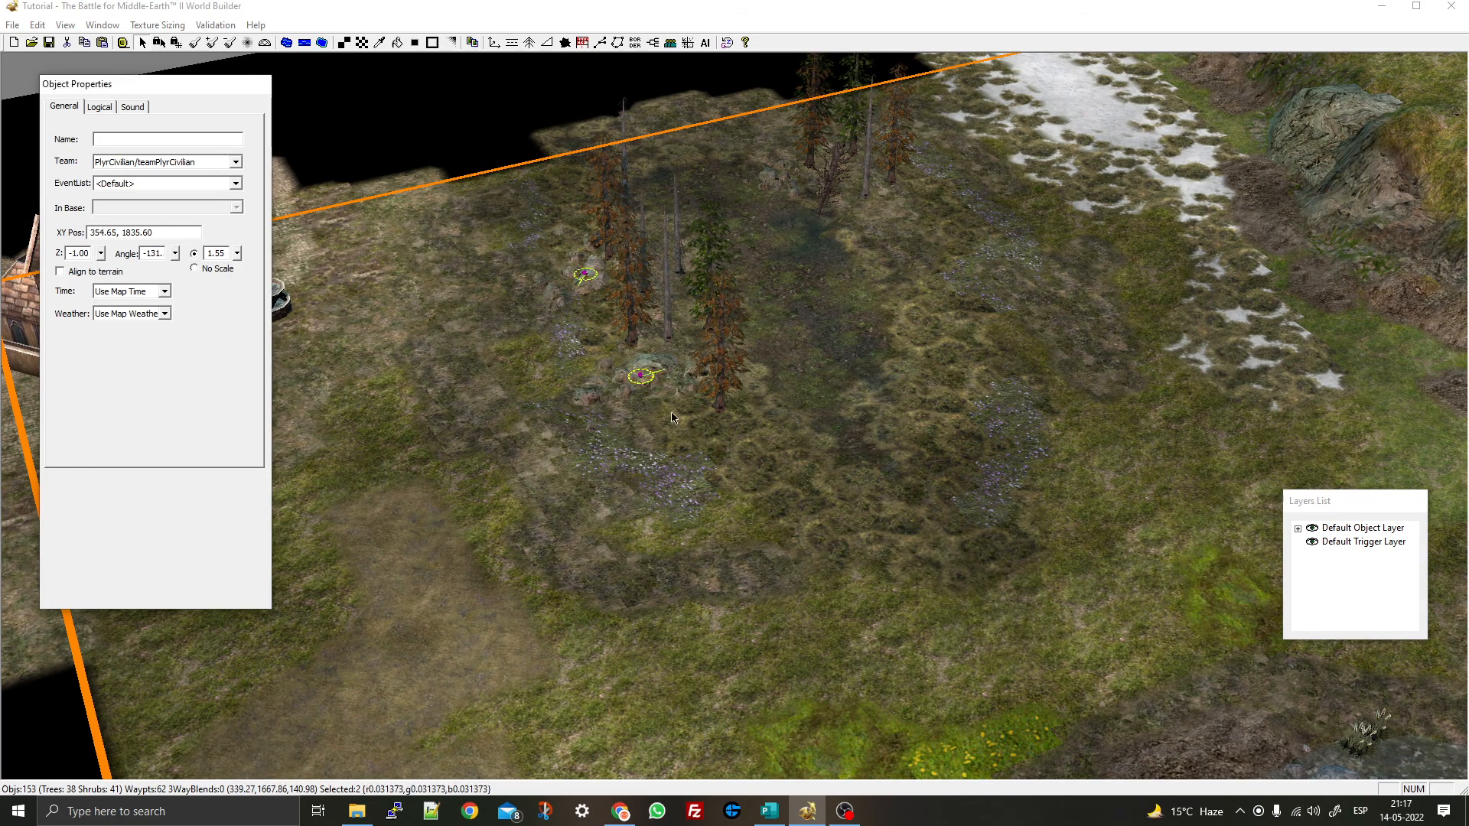
{"action": "left_click", "coordinate": [885, 426]}
Copy a 1.55-scale DarkRockGrey17 cluster and paste it on the outer bank of the river bend below the standing rocks
{"action": "middle_click_drag", "start_coordinate": [885, 426], "coordinate": [811, 505]}
{"action": "left_click", "coordinate": [863, 364]}
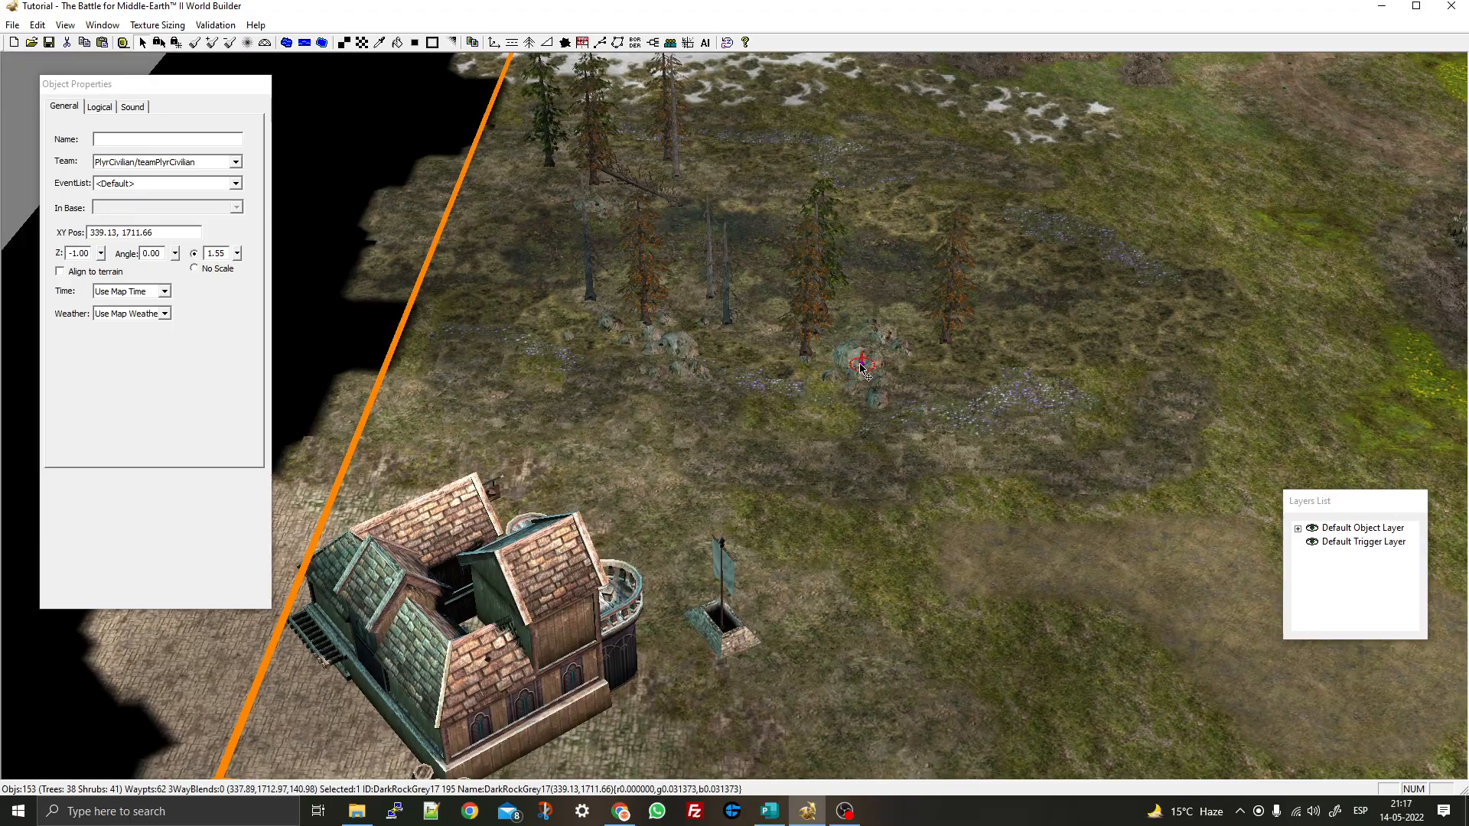
{"action": "middle_click_drag", "start_coordinate": [863, 364], "coordinate": [354, 251]}
{"action": "right_click_drag", "start_coordinate": [354, 251], "coordinate": [433, 497]}
{"action": "middle_click_drag", "start_coordinate": [433, 496], "coordinate": [773, 413]}
{"action": "right_click_drag", "start_coordinate": [880, 527], "coordinate": [882, 377]}
{"action": "key", "text": "ctrl+v"}
{"action": "left_click_drag", "start_coordinate": [633, 434], "coordinate": [645, 423]}
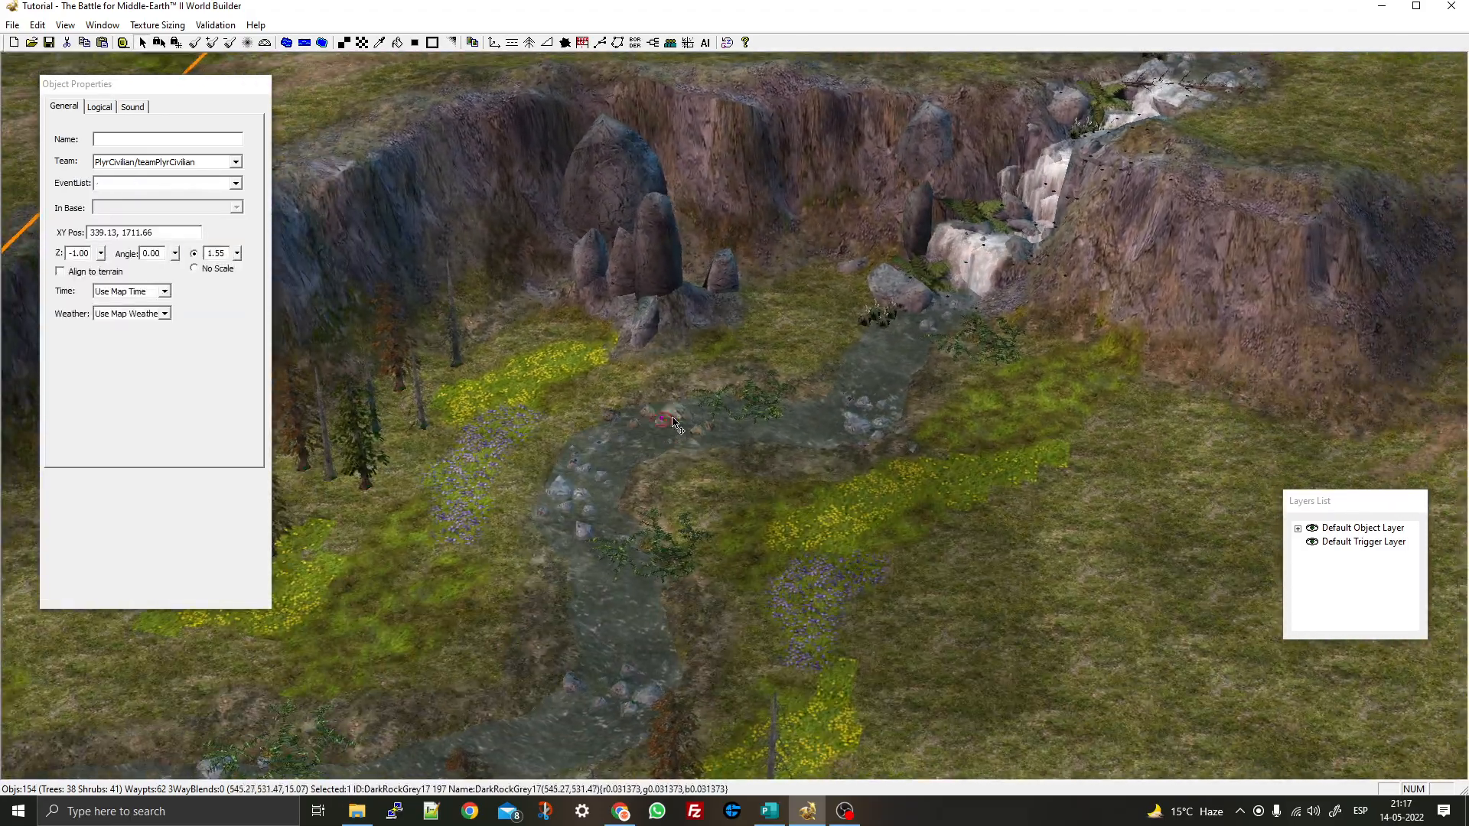
Select an EdorasRock17 cluster in the lower river and highlight all matching clusters to review their distribution
{"action": "right_click_drag", "start_coordinate": [645, 423], "coordinate": [925, 245]}
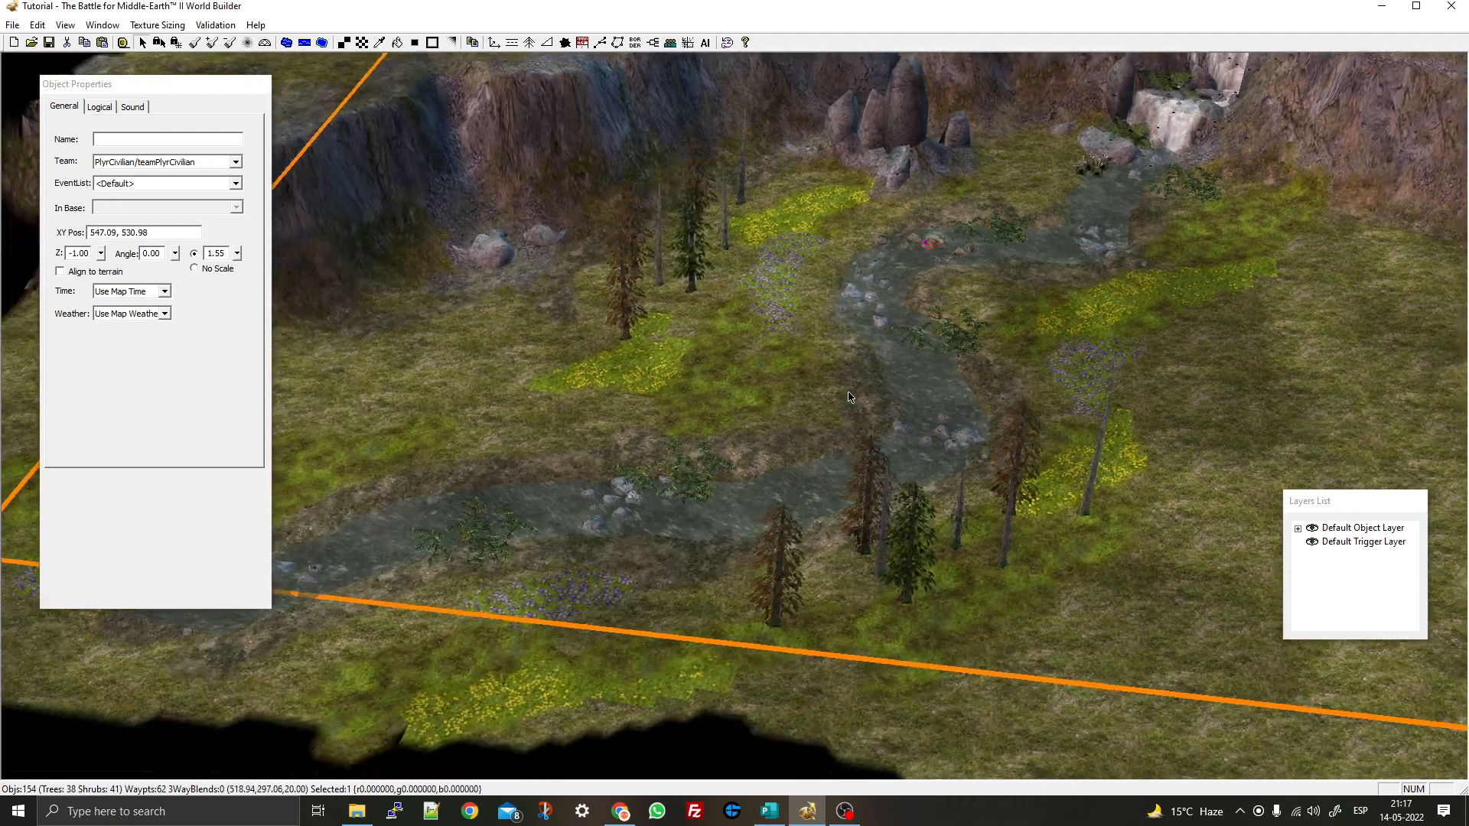
{"action": "left_click", "coordinate": [953, 450]}
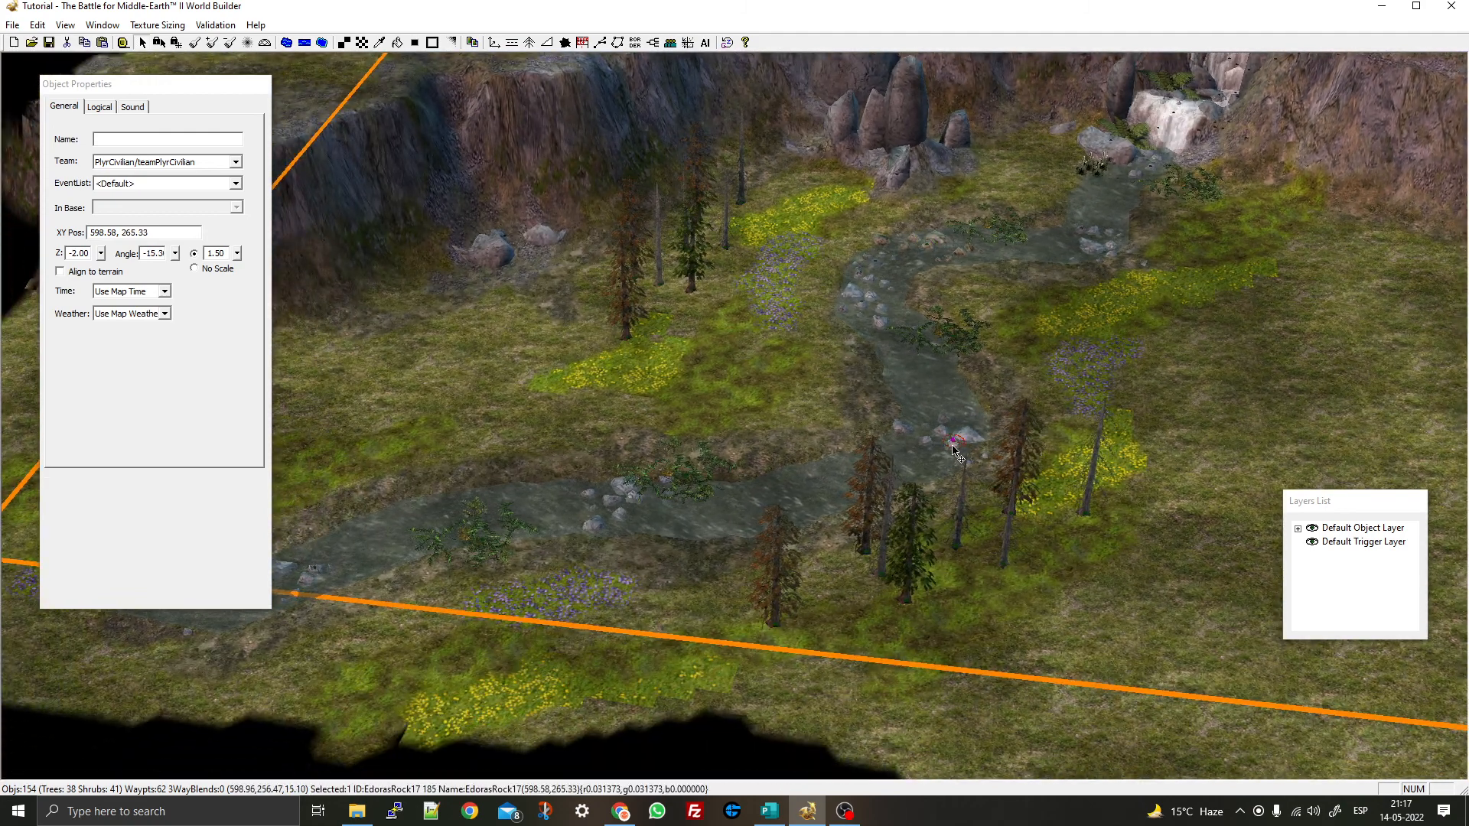
{"action": "key", "text": "ctrl+a"}
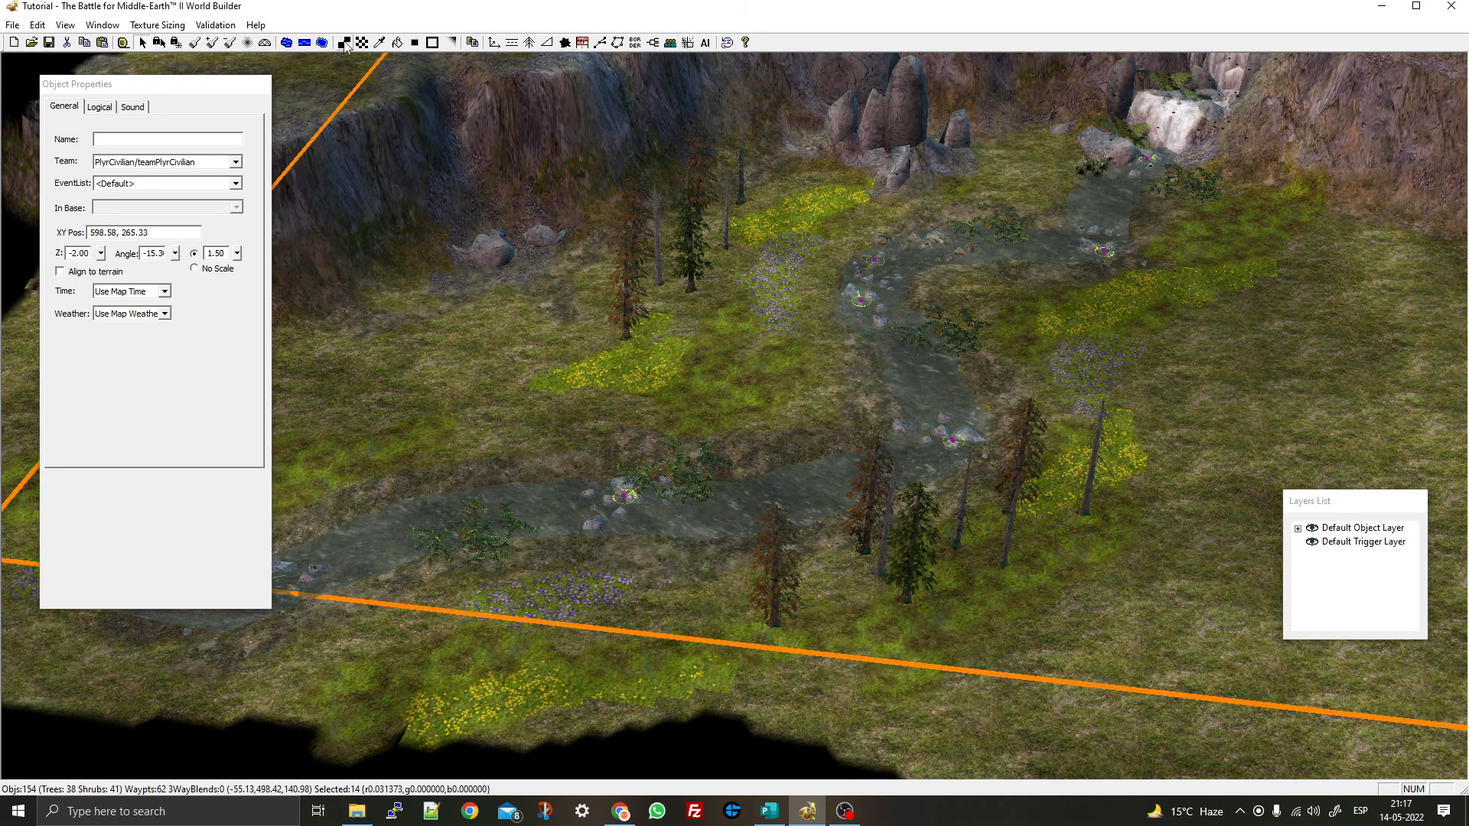
{"action": "left_click", "coordinate": [945, 250]}
Select the DarkRockGrey17 cluster at the river bend and check its model in the object list
{"action": "right_click_drag", "start_coordinate": [945, 250], "coordinate": [902, 479]}
{"action": "left_click", "coordinate": [872, 485]}
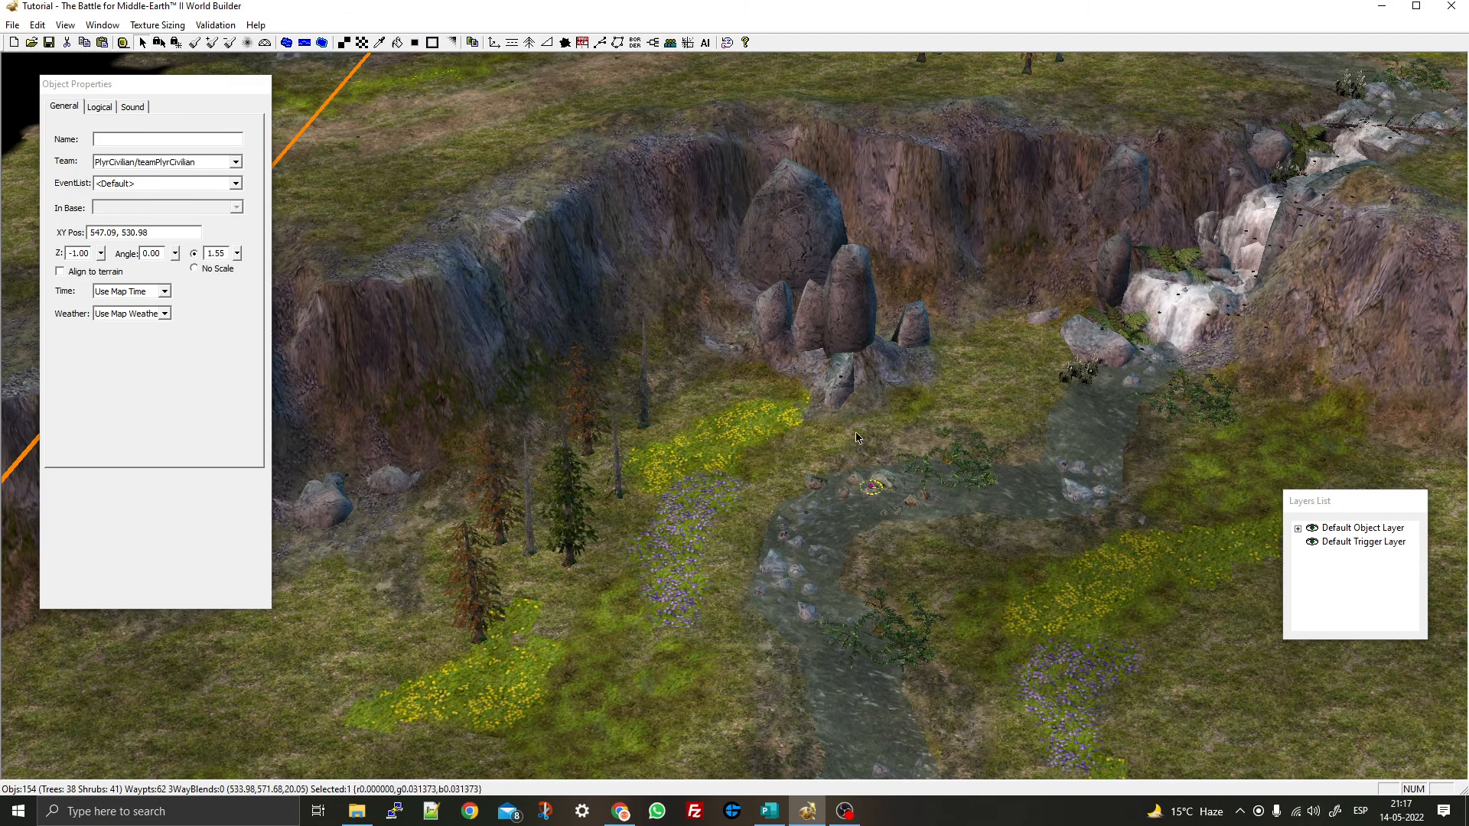
{"action": "left_click", "coordinate": [494, 43]}
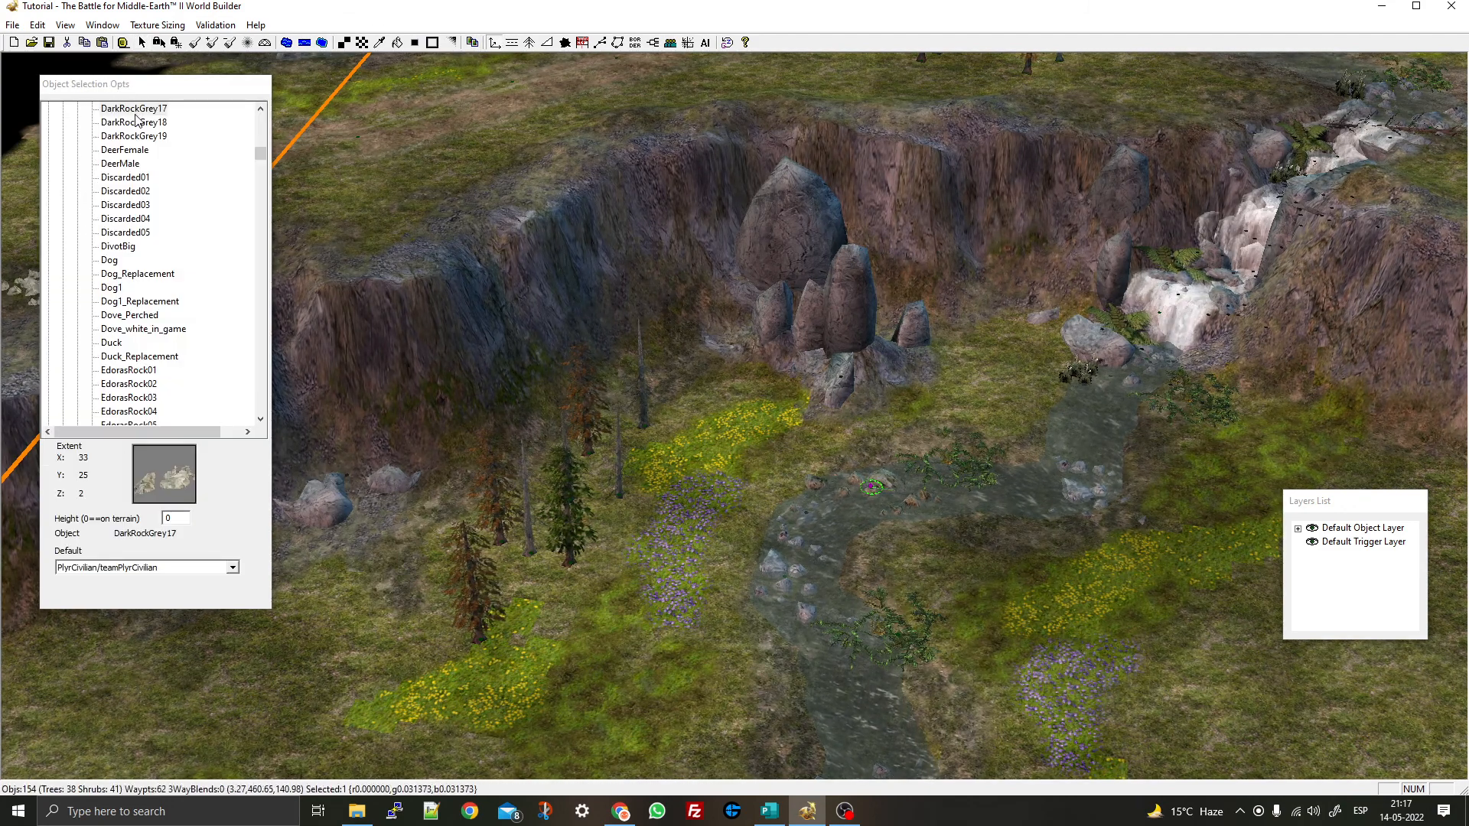
{"action": "key", "text": "Escape"}
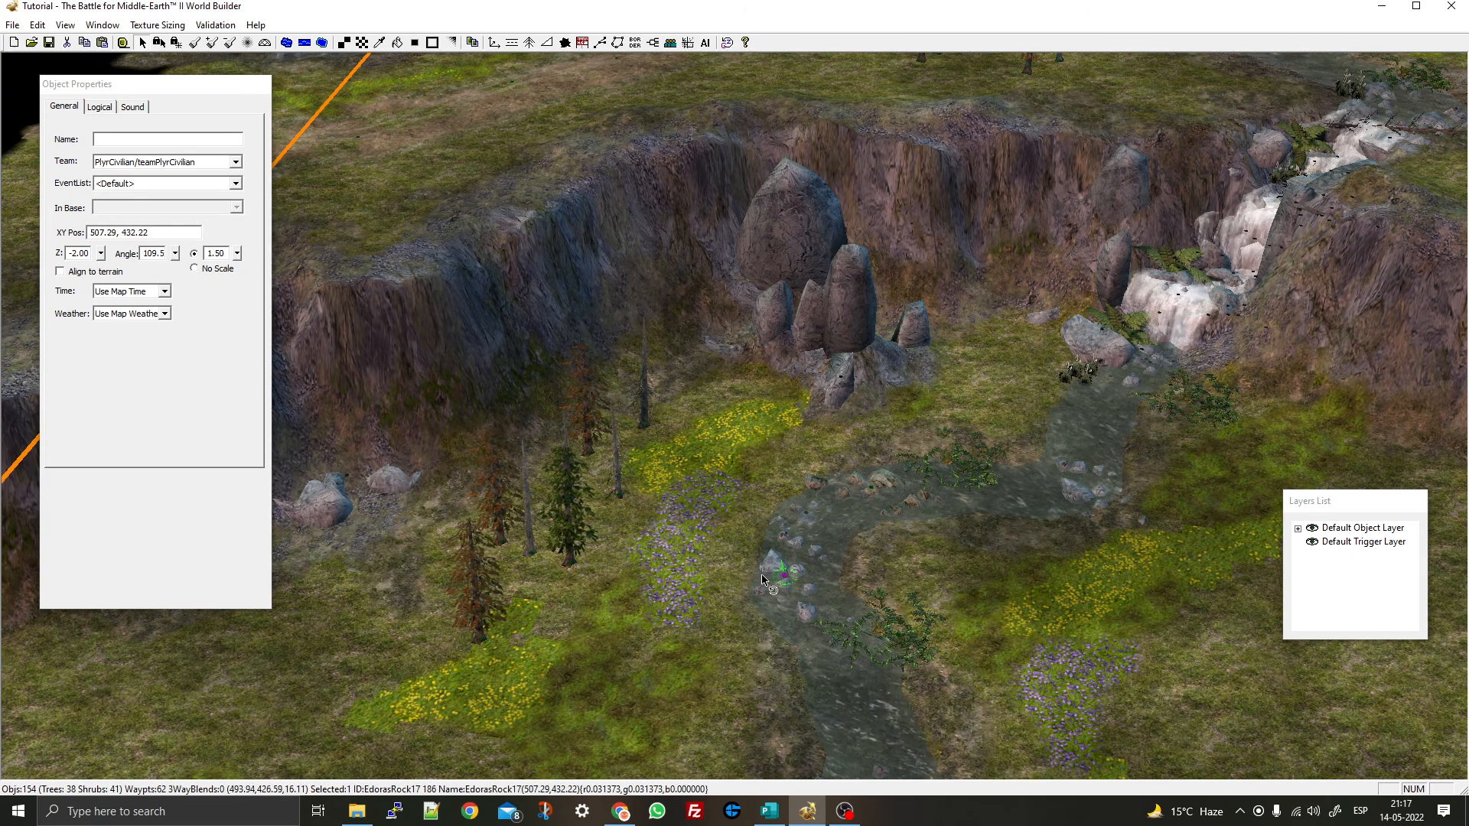
Select all rock clusters matching the selected EdorasRock17 in the river and replace them with DarkRockGrey17 from the civilian MISC_NATURAL objects
{"action": "left_click", "coordinate": [65, 25]}
{"action": "mouse_move", "coordinate": [33, 28]}
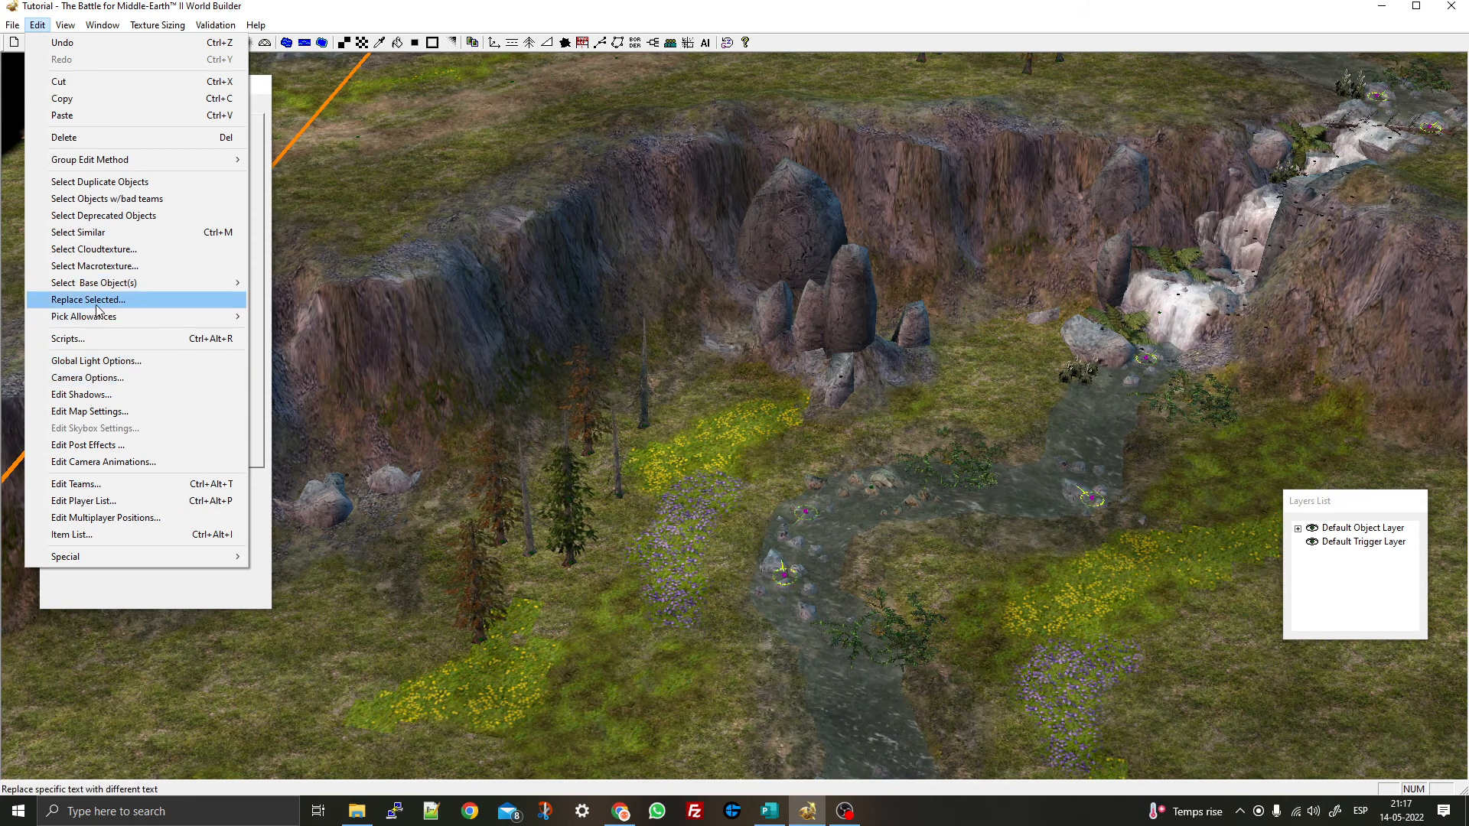
{"action": "left_click", "coordinate": [192, 299]}
{"action": "left_click", "coordinate": [600, 255]}
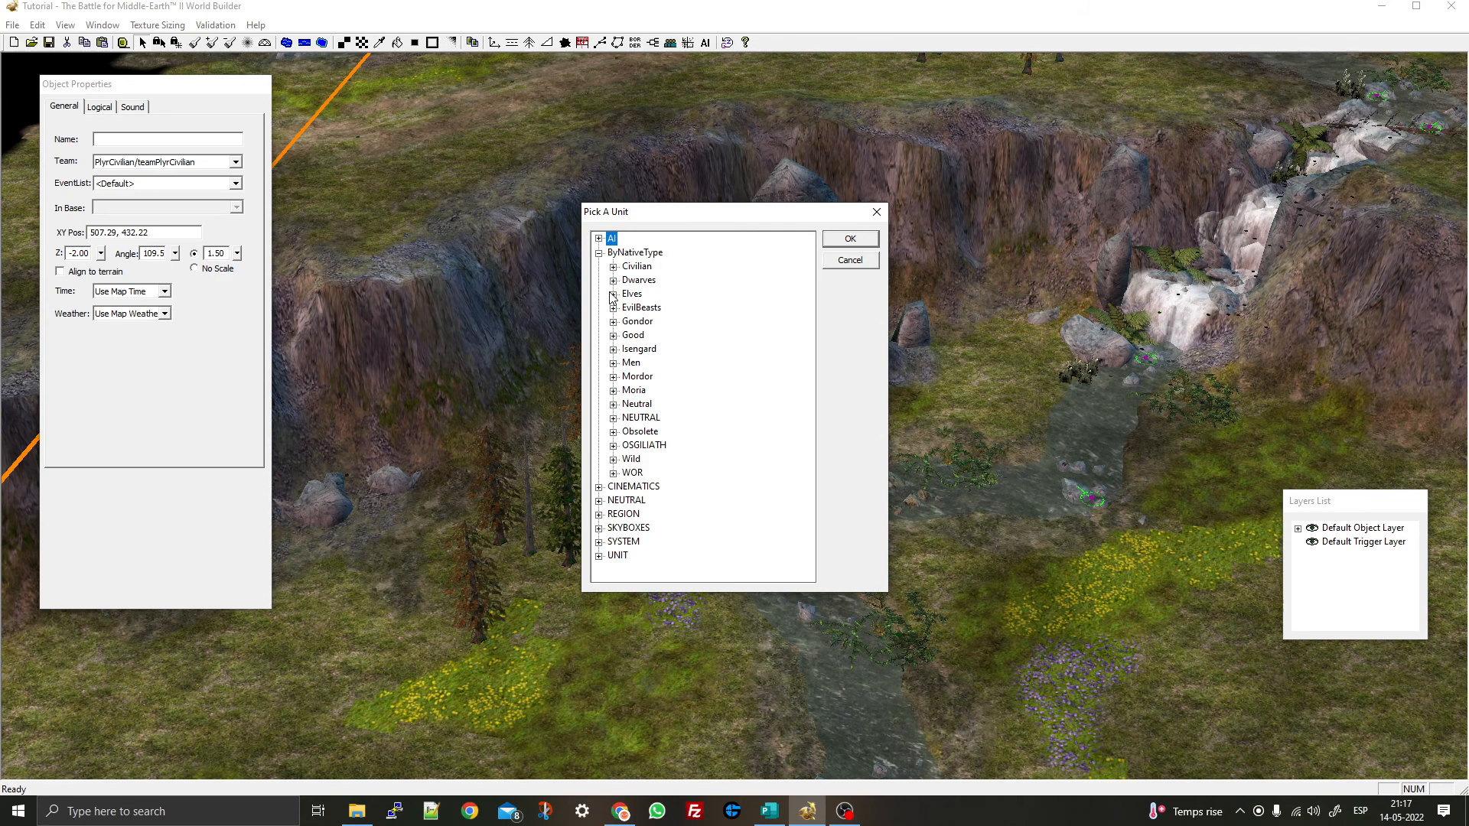
{"action": "left_click", "coordinate": [613, 267]}
{"action": "left_click", "coordinate": [626, 322]}
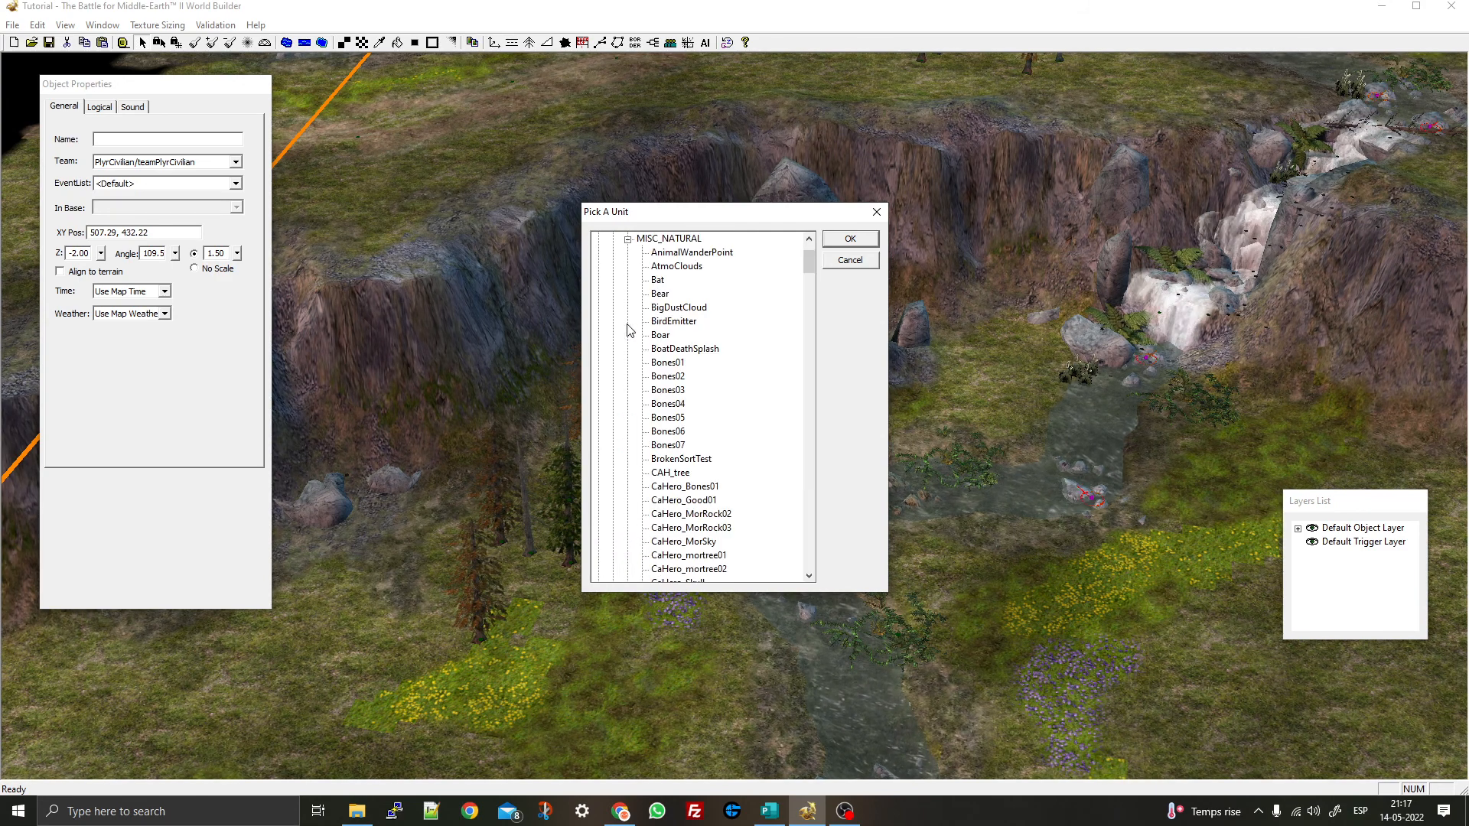
{"action": "left_click_drag", "start_coordinate": [812, 258], "coordinate": [802, 326]}
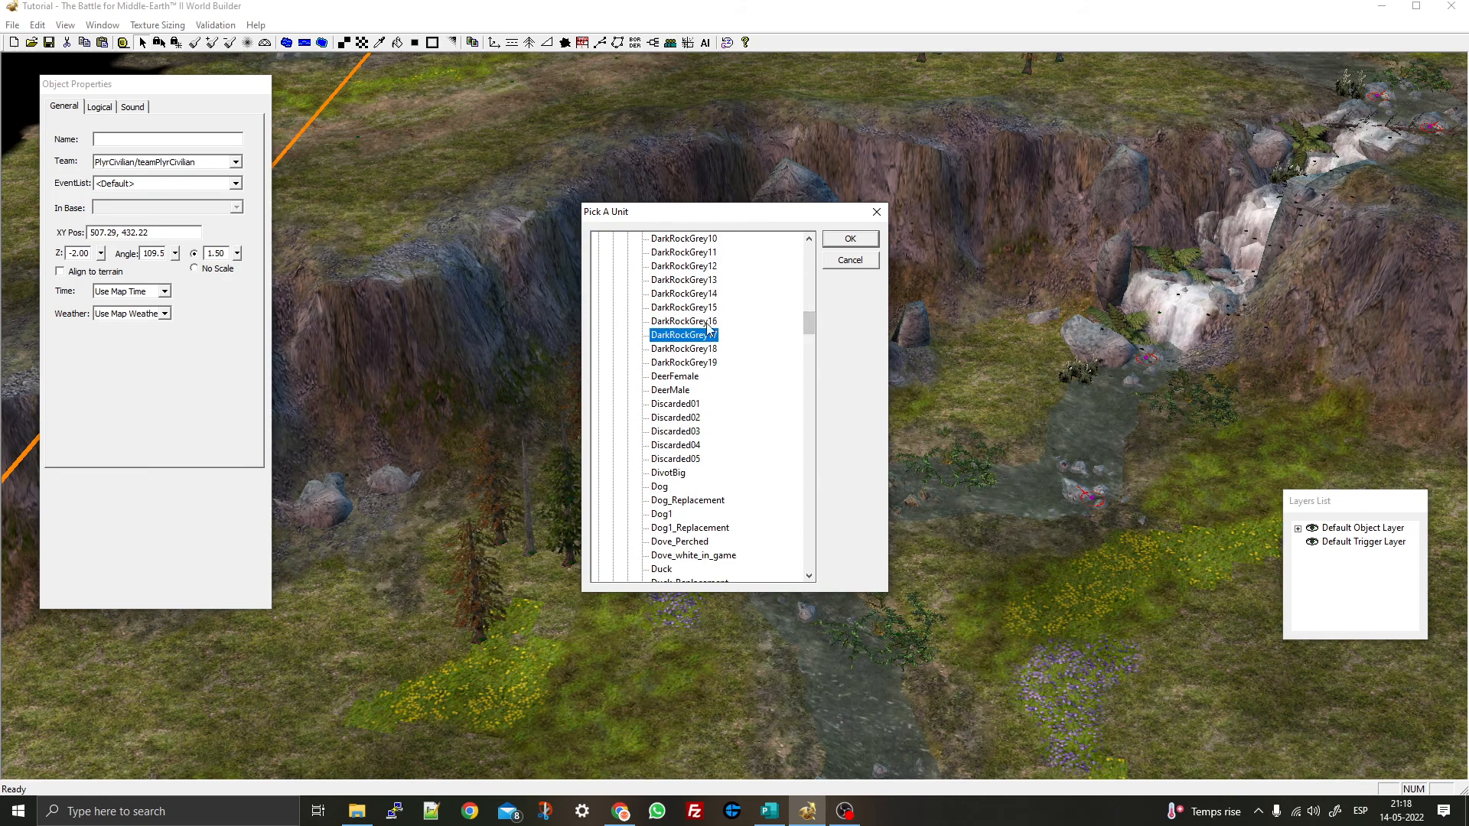
{"action": "left_click", "coordinate": [841, 241]}
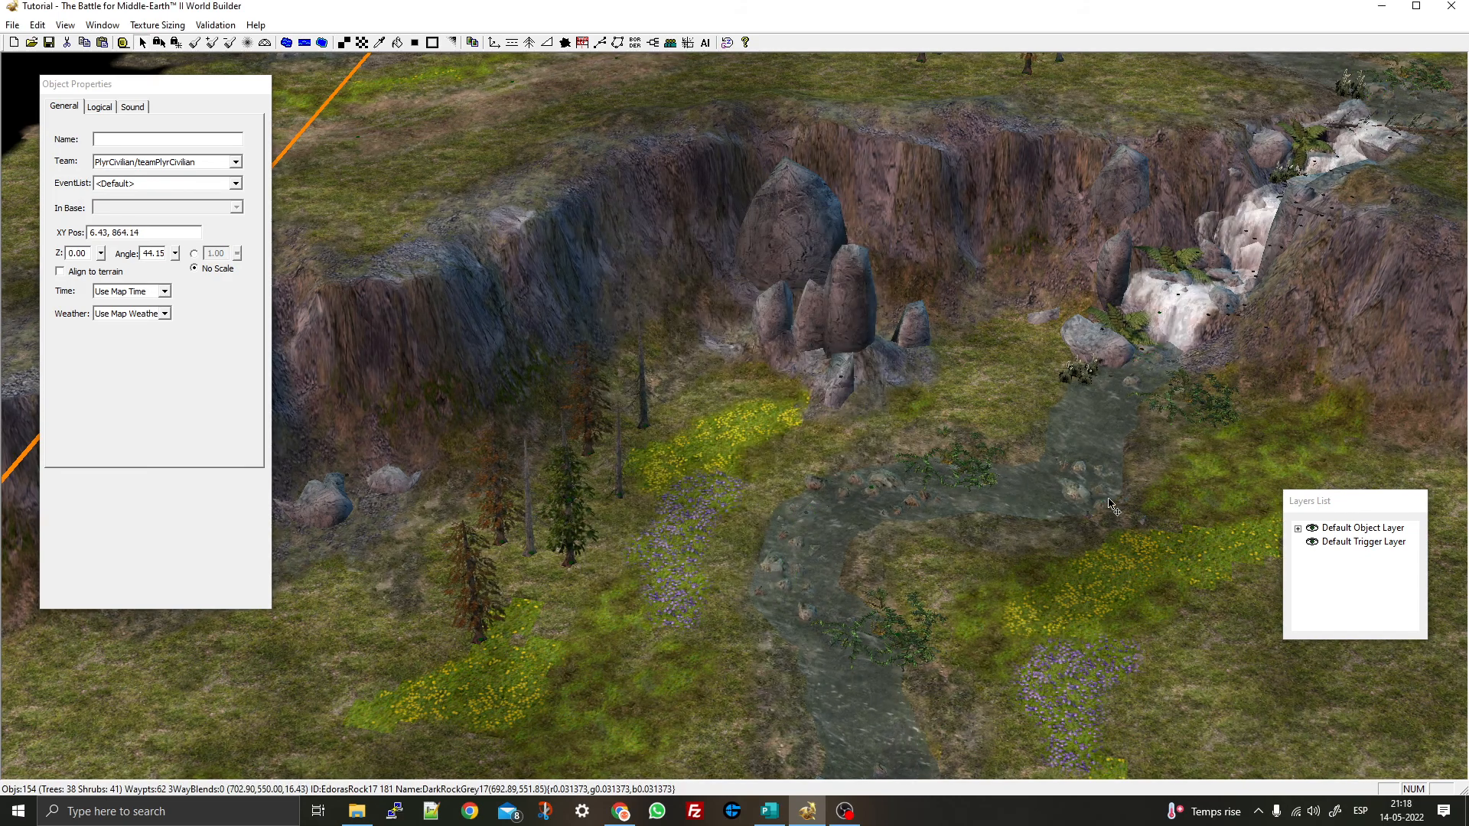
Select the replaced DarkRockGrey17 cluster at the river bend below the waterfall to inspect its fit
{"action": "scroll", "coordinate": [1113, 507], "scroll_direction": "up", "scroll_amount": 5}
{"action": "right_click_drag", "start_coordinate": [1113, 506], "coordinate": [902, 541]}
{"action": "left_click", "coordinate": [811, 554]}
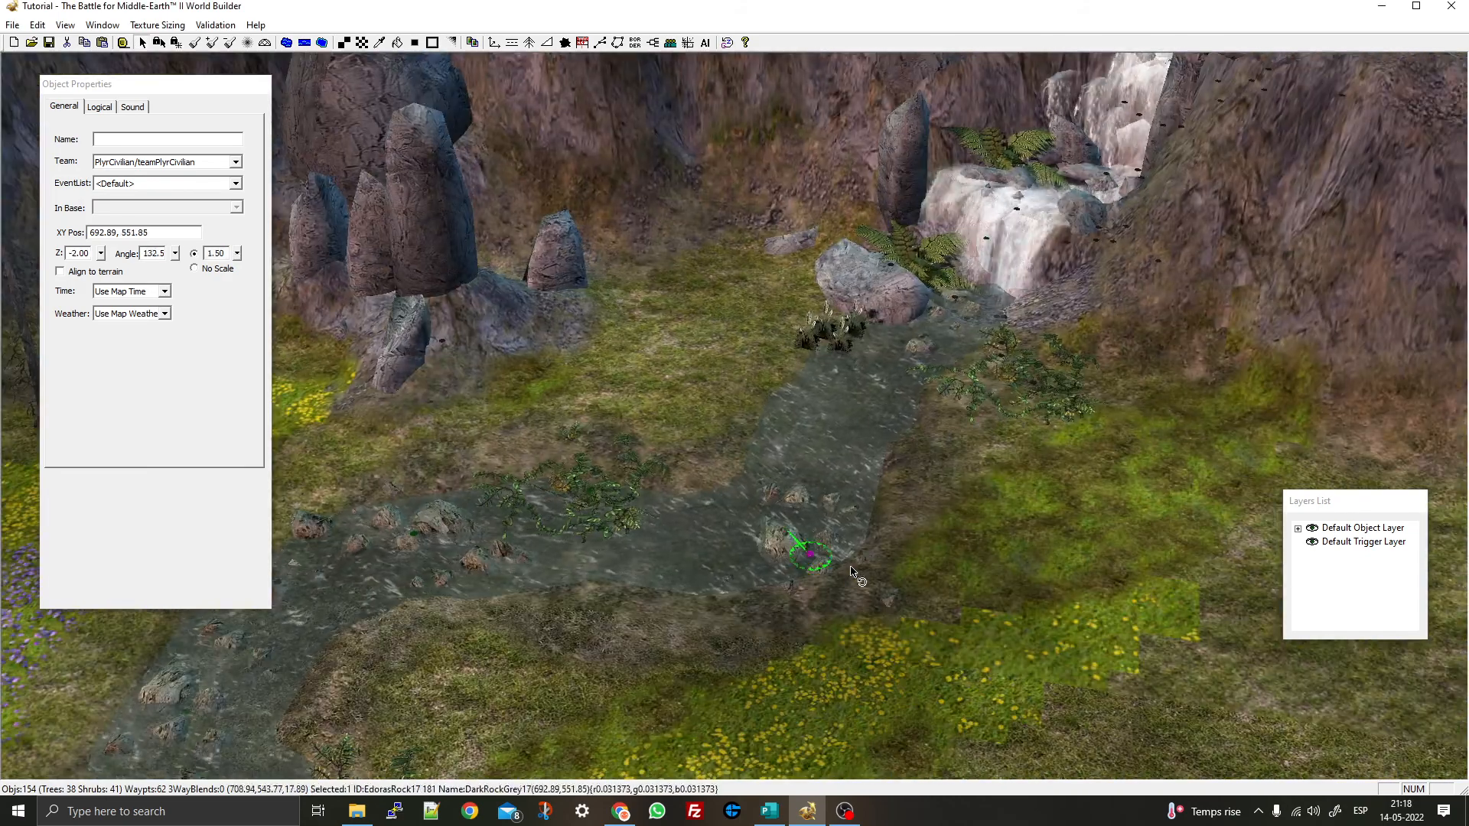
{"action": "scroll", "coordinate": [834, 584], "scroll_direction": "down", "scroll_amount": 3}
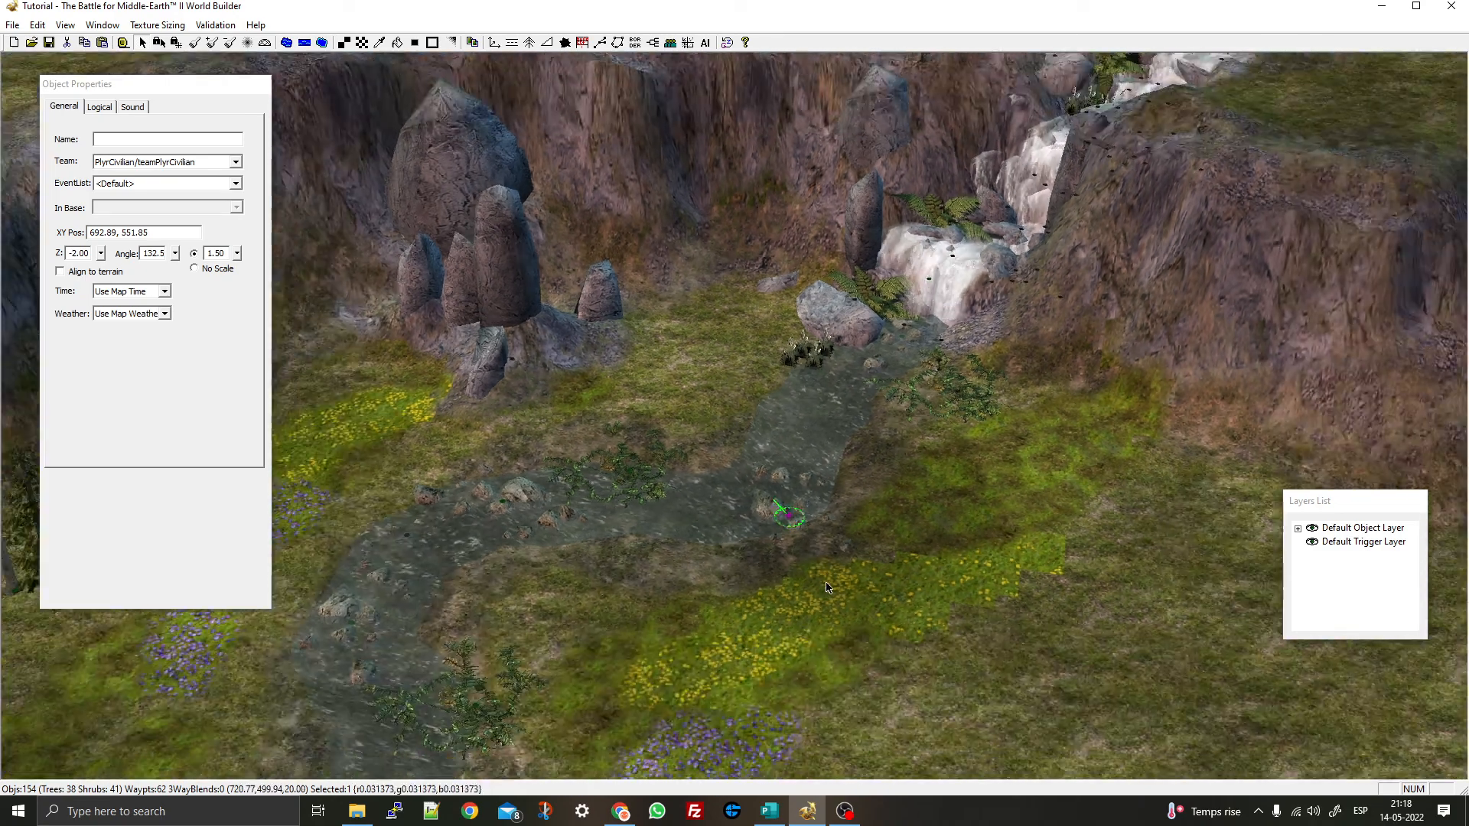
Review the rocks and vegetation along the upper river, the waterfall and the lower river down to the map border
{"action": "scroll", "coordinate": [827, 587], "scroll_direction": "down", "scroll_amount": 3}
{"action": "right_click_drag", "start_coordinate": [840, 444], "coordinate": [617, 777]}
{"action": "scroll", "coordinate": [444, 413], "scroll_direction": "up", "scroll_amount": 3}
{"action": "right_click_drag", "start_coordinate": [444, 413], "coordinate": [751, 614]}
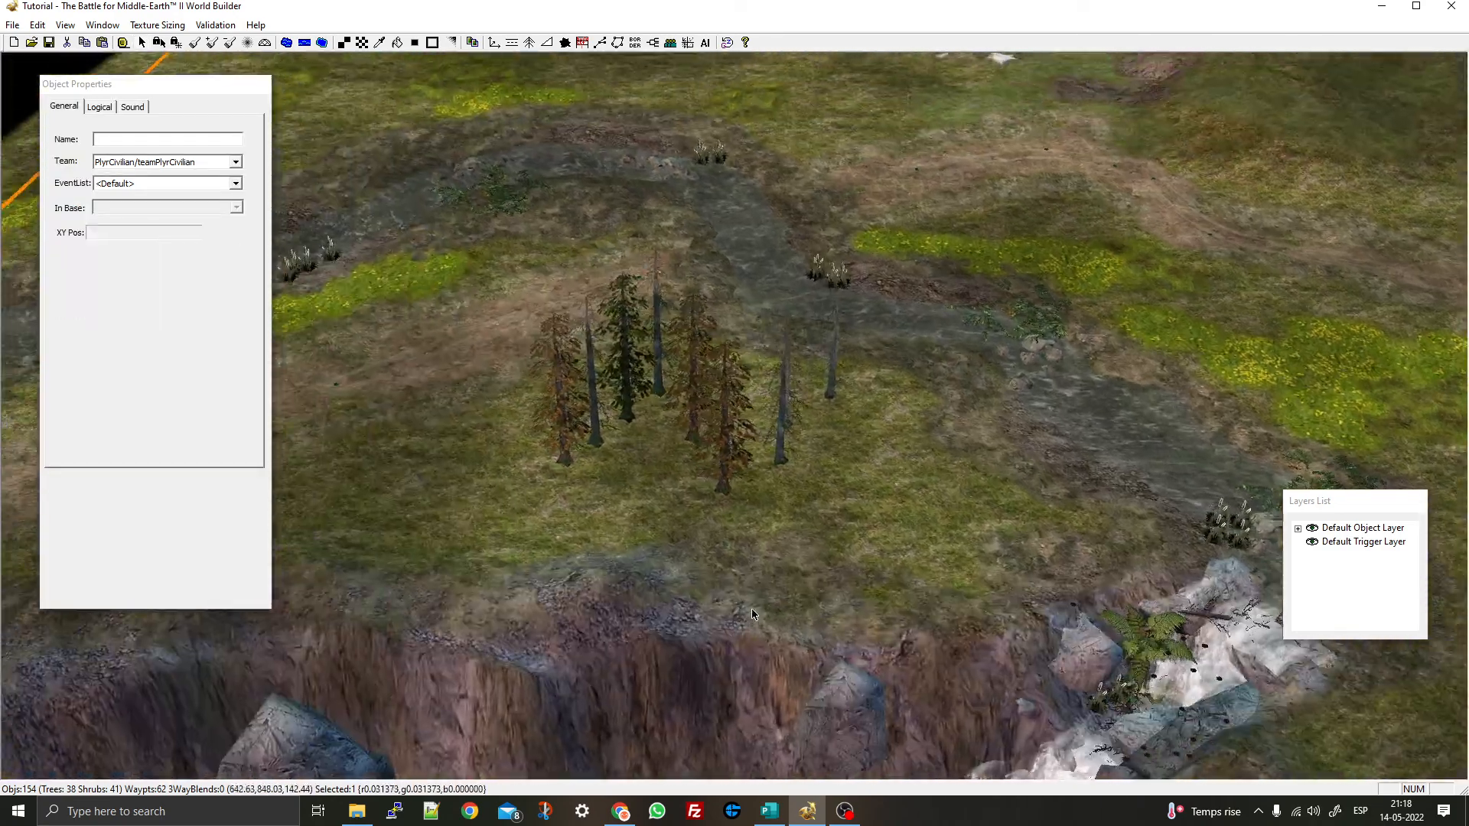
{"action": "scroll", "coordinate": [750, 528], "scroll_direction": "down", "scroll_amount": 3}
{"action": "right_click_drag", "start_coordinate": [750, 528], "coordinate": [587, 352]}
{"action": "middle_click_drag", "start_coordinate": [587, 382], "coordinate": [689, 398]}
{"action": "right_click_drag", "start_coordinate": [490, 520], "coordinate": [1113, 252]}
{"action": "right_click_drag", "start_coordinate": [896, 478], "coordinate": [681, 731]}
{"action": "scroll", "coordinate": [695, 407], "scroll_direction": "down", "scroll_amount": 4}
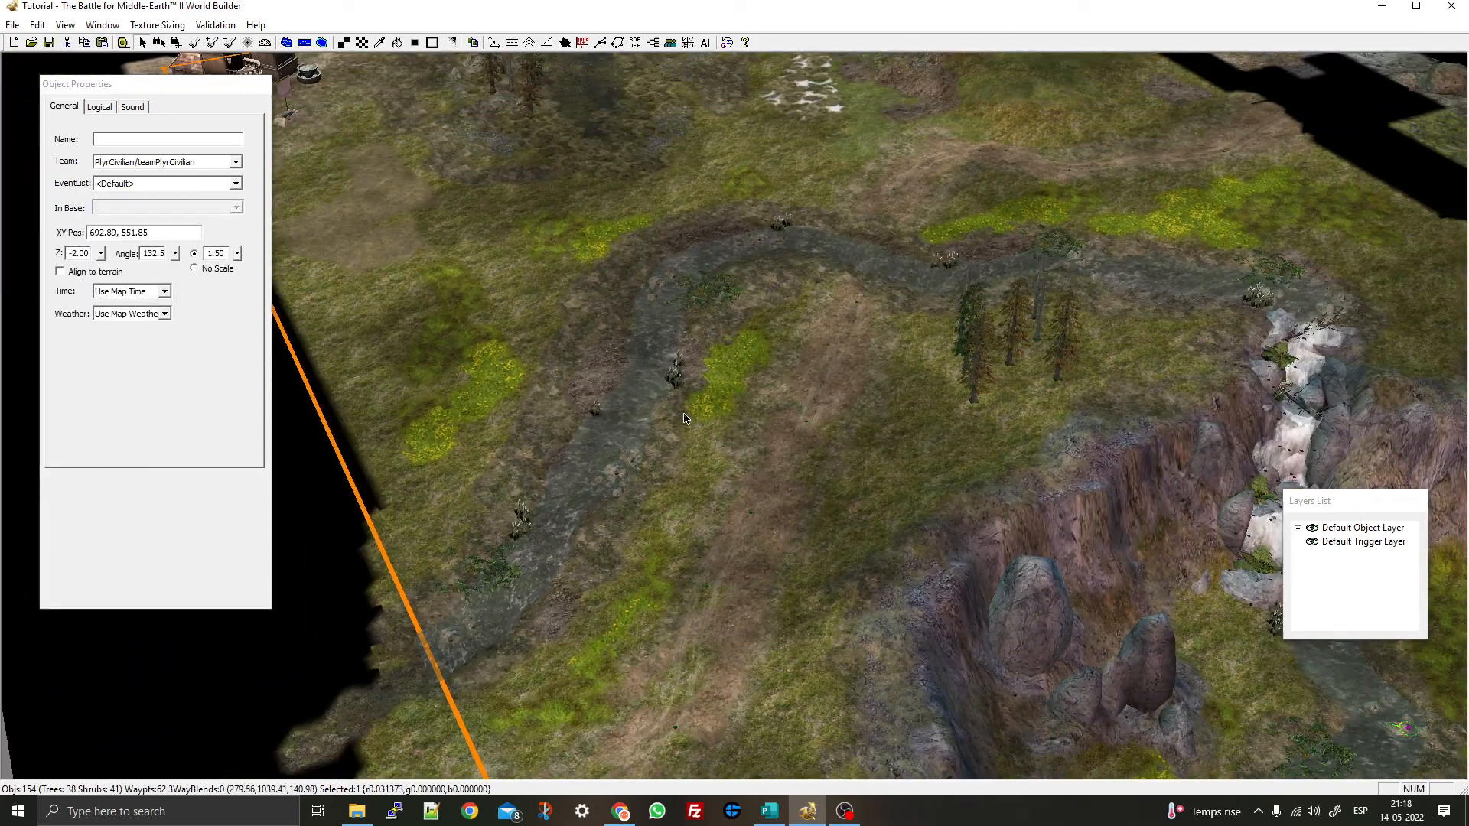
{"action": "scroll", "coordinate": [685, 418], "scroll_direction": "down", "scroll_amount": 3}
{"action": "right_click_drag", "start_coordinate": [1224, 673], "coordinate": [801, 414]}
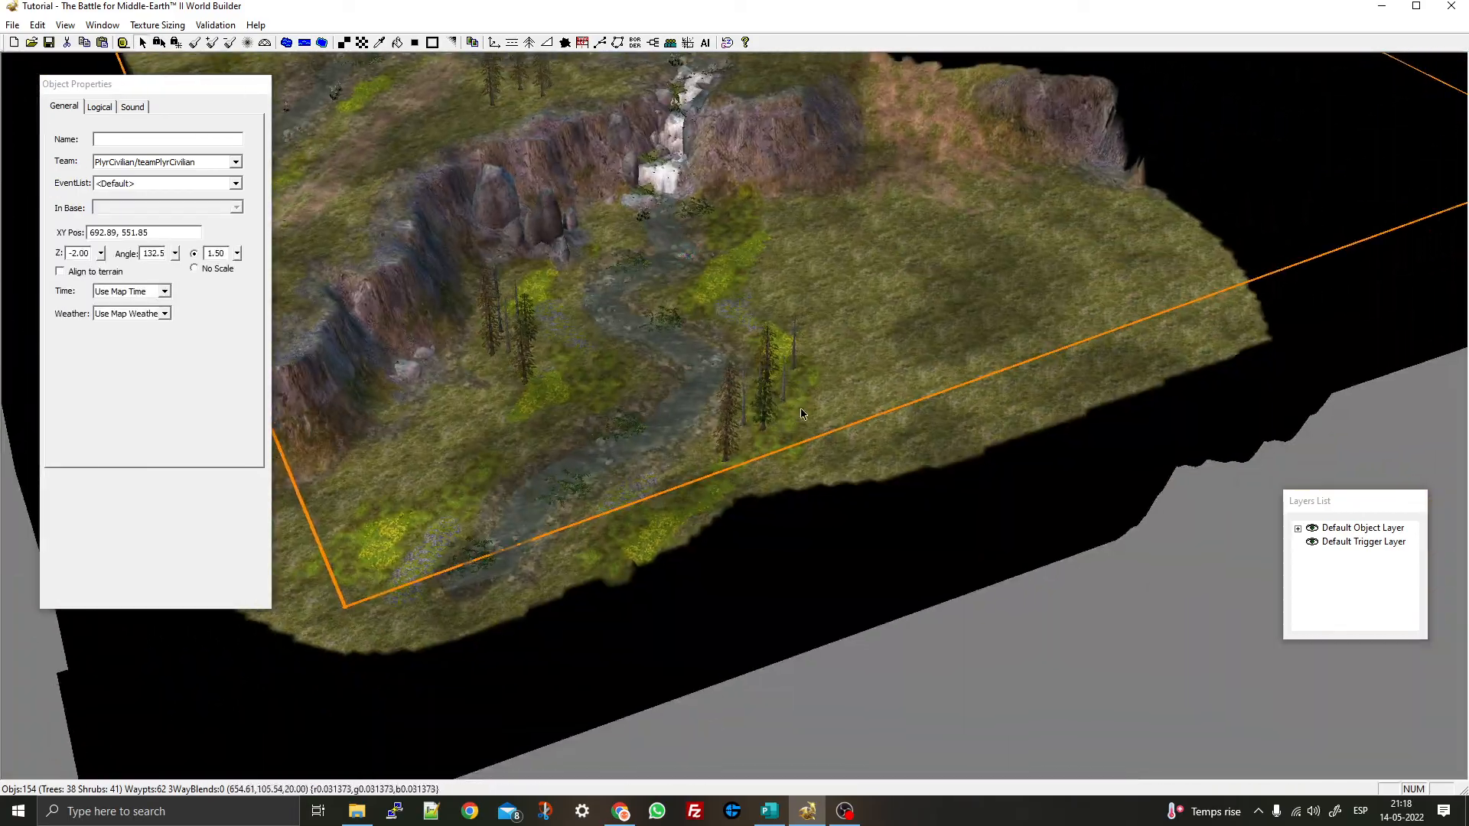
{"action": "scroll", "coordinate": [801, 414], "scroll_direction": "up", "scroll_amount": 6}
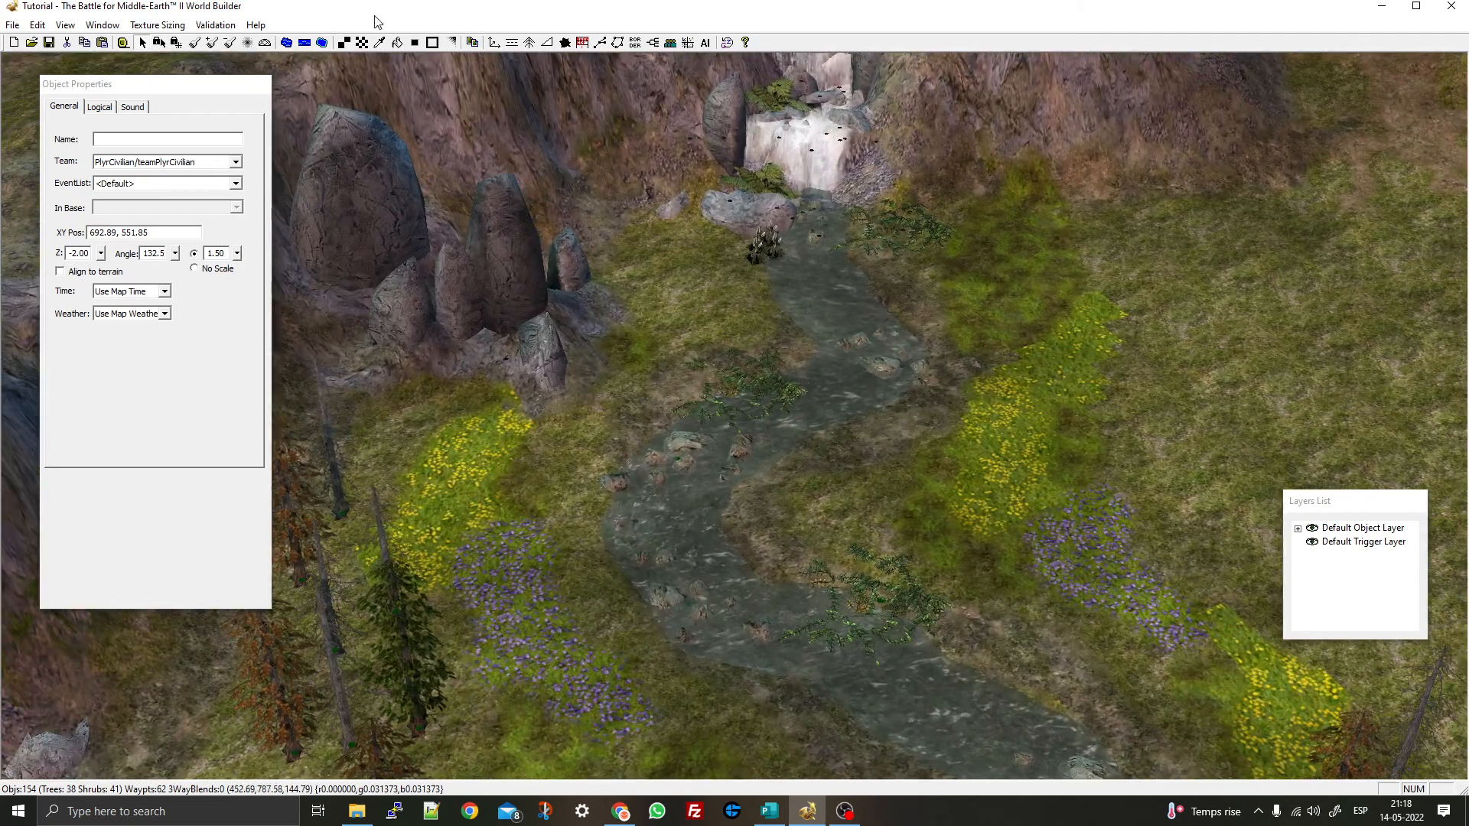
Find the water effects among the MISC_NATURAL objects and preview WaterRippleSpawn02 and WaterRippleSpawn03 beside the river
{"action": "left_click", "coordinate": [493, 43]}
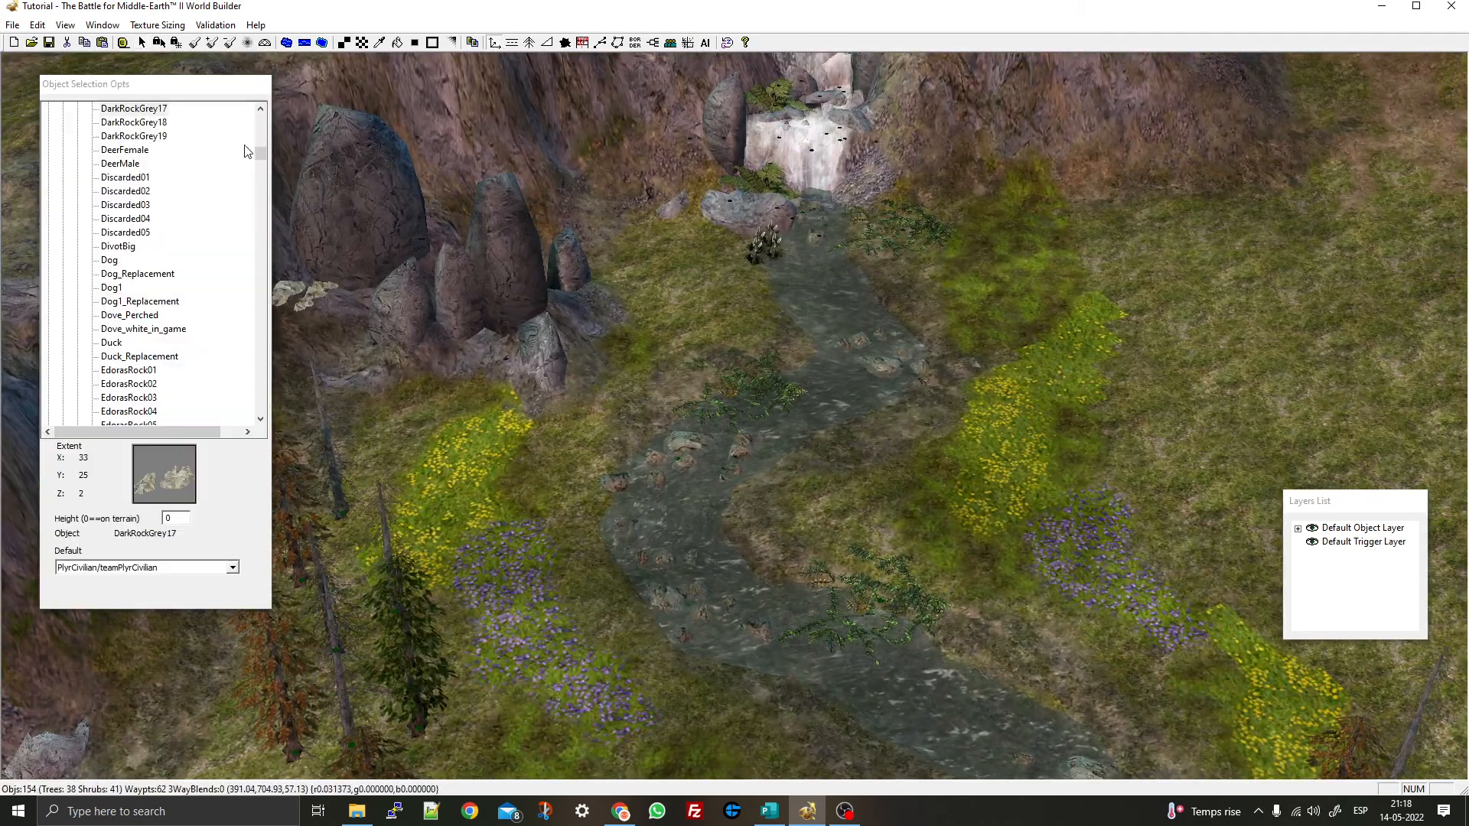
{"action": "left_click_drag", "start_coordinate": [260, 153], "coordinate": [260, 121]}
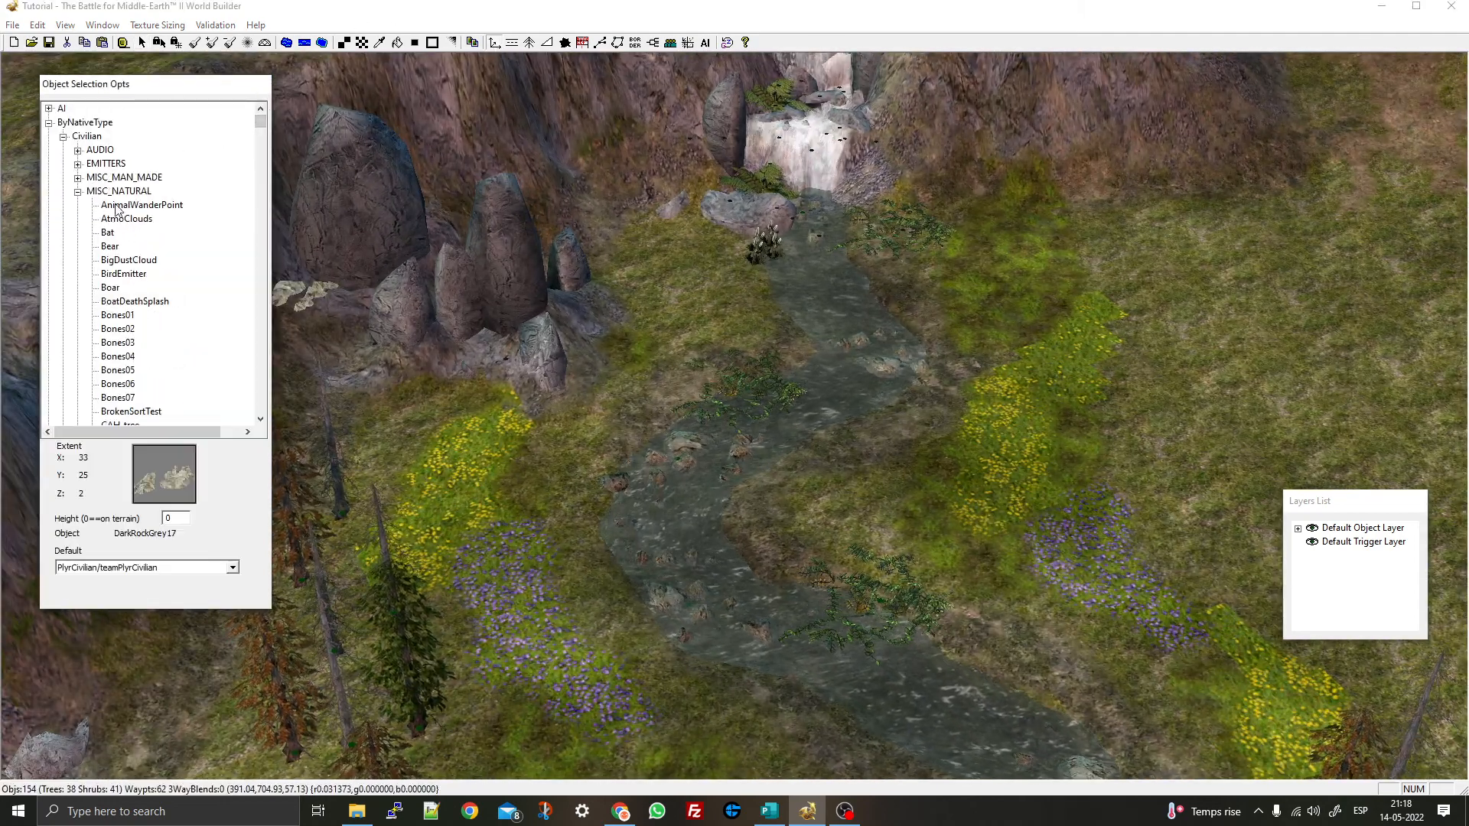
{"action": "left_click", "coordinate": [129, 260]}
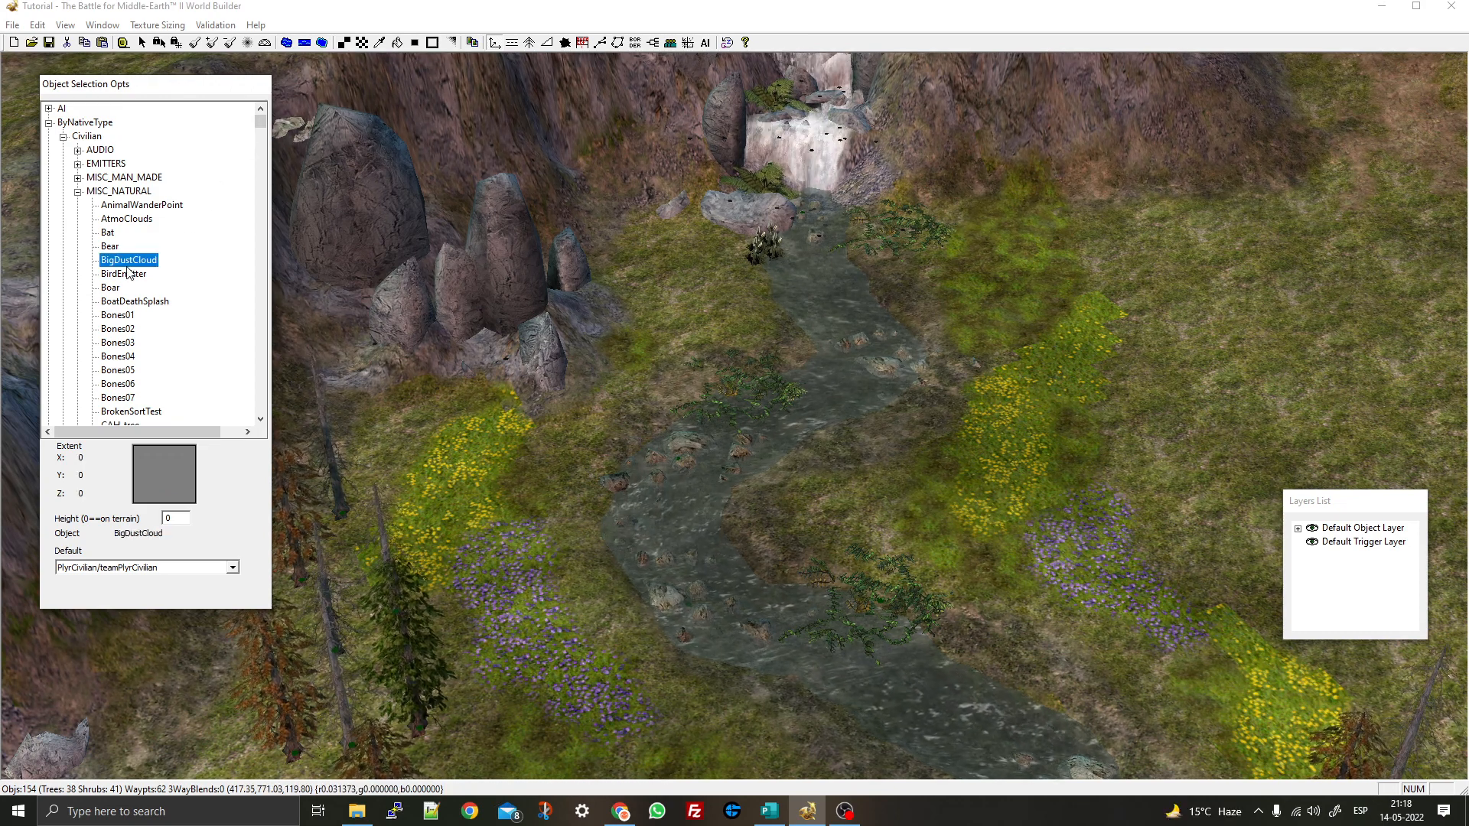
{"action": "key", "text": "w"}
{"action": "scroll", "coordinate": [127, 259], "scroll_direction": "down", "scroll_amount": 2}
{"action": "scroll", "coordinate": [114, 316], "scroll_direction": "down", "scroll_amount": 5}
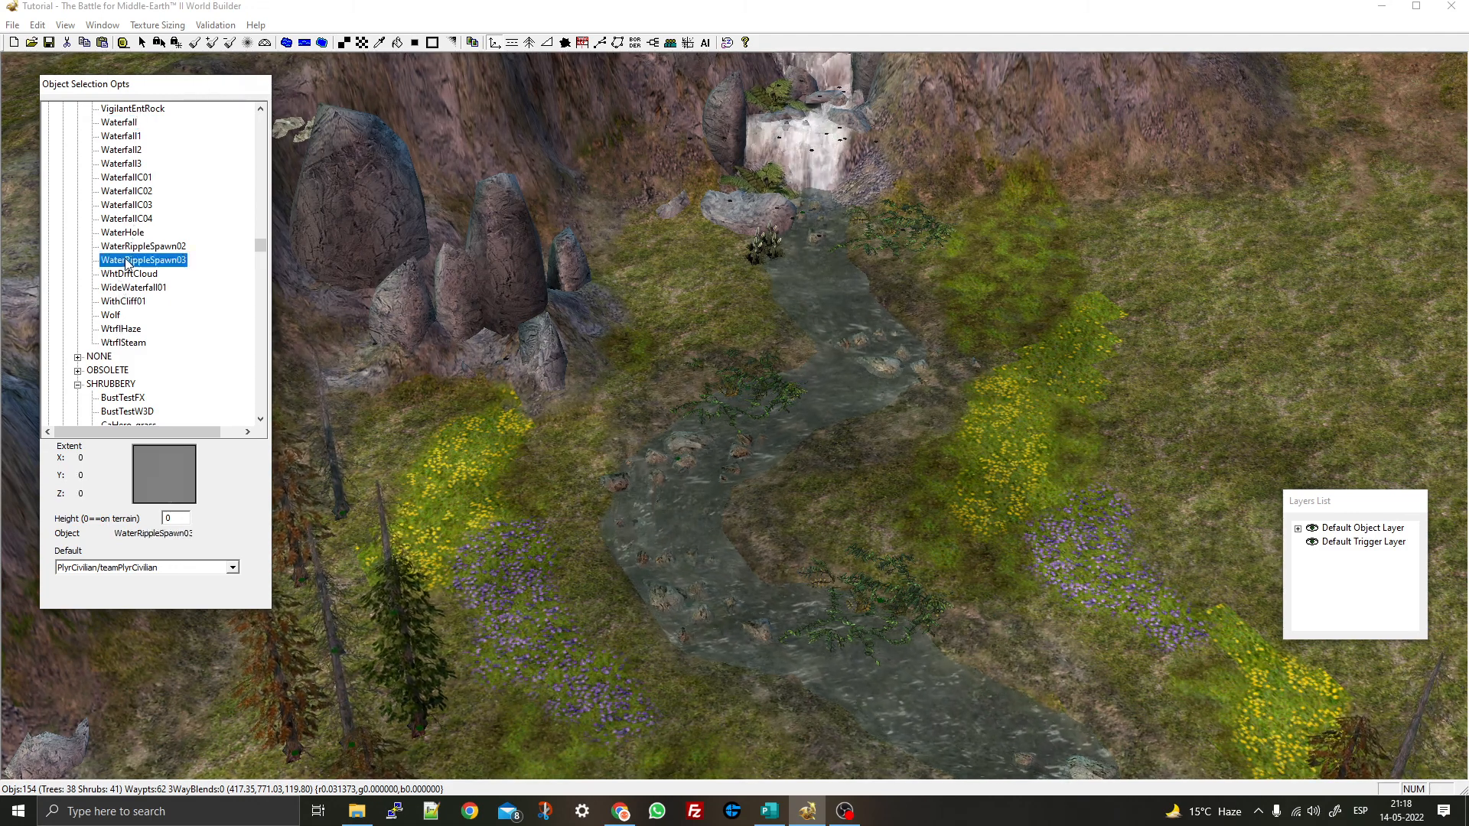
{"action": "left_click", "coordinate": [641, 429]}
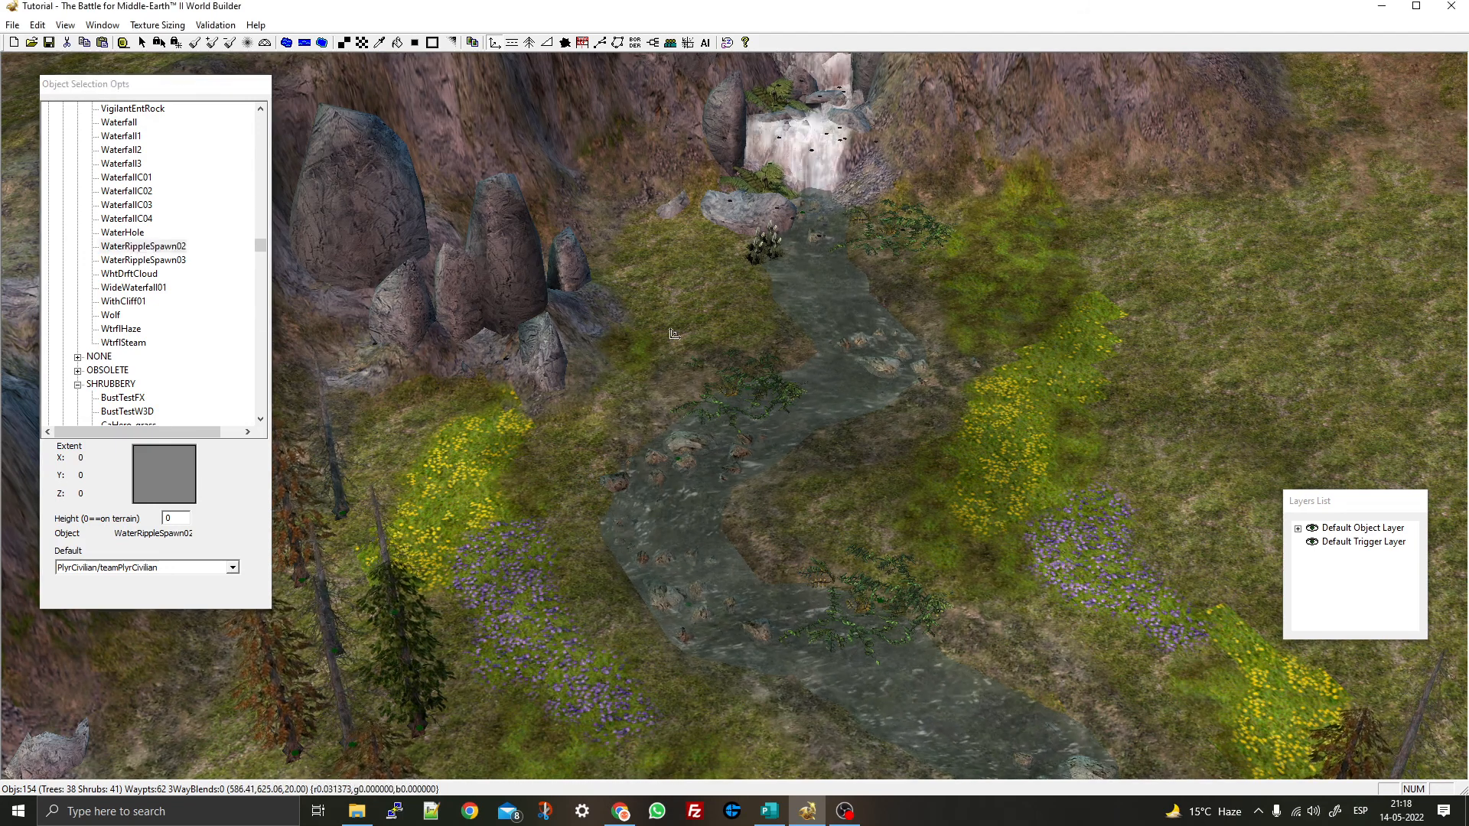
{"action": "left_click", "coordinate": [142, 261]}
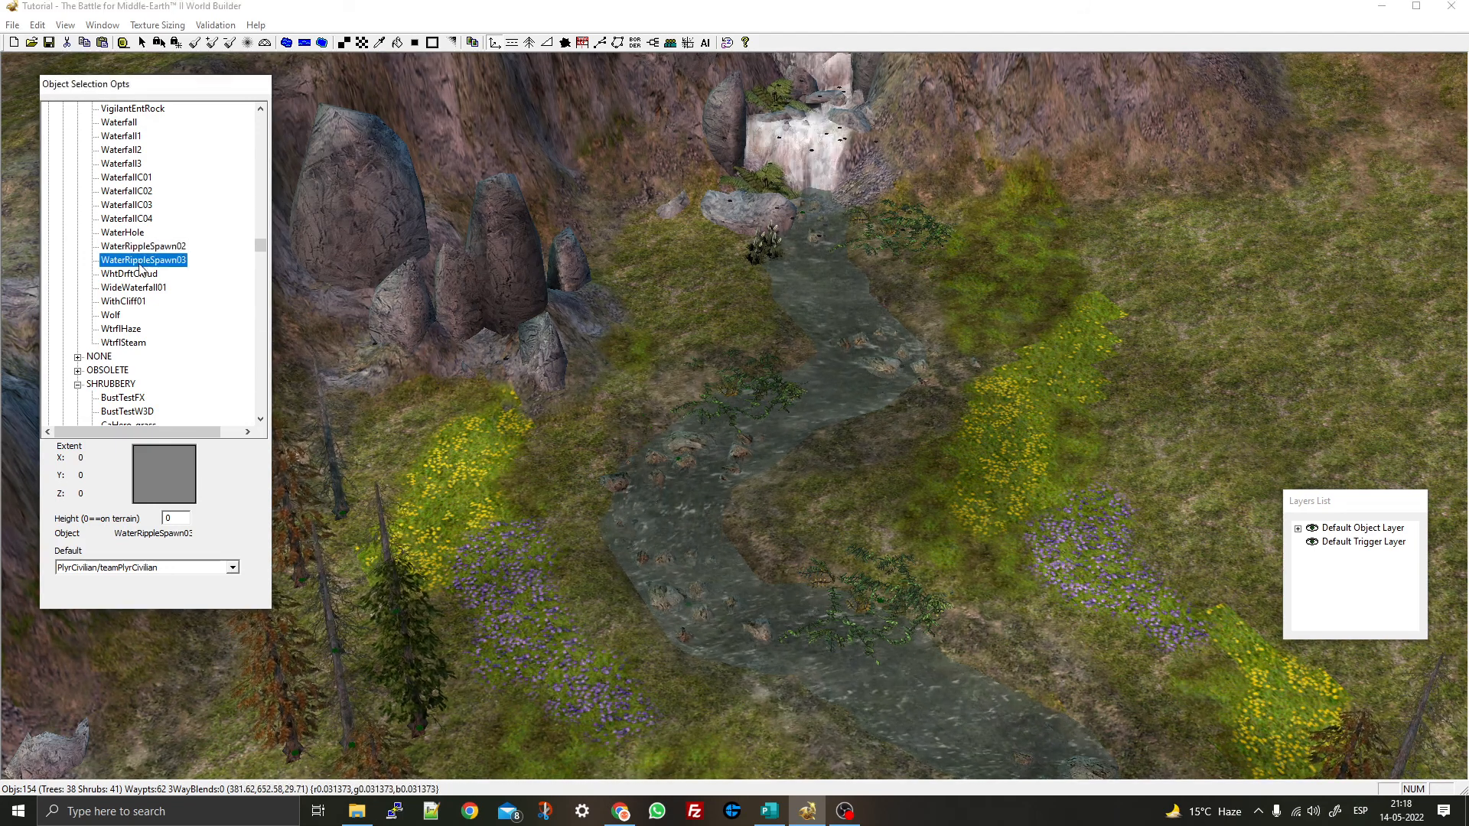
{"action": "left_click", "coordinate": [597, 408]}
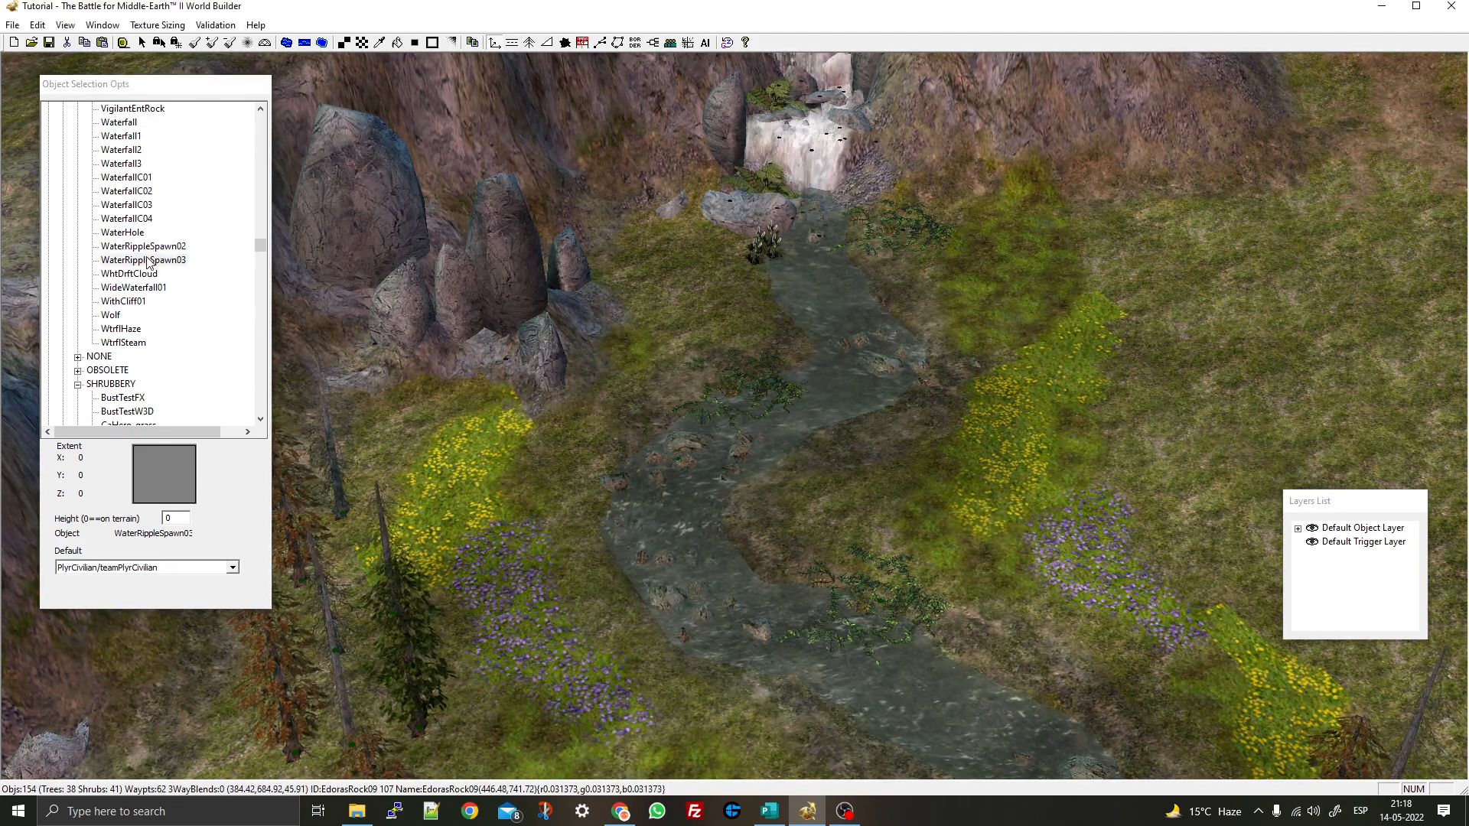
Look through the remaining MISC_NATURAL objects from WaterHole to the end of the category
{"action": "left_click", "coordinate": [126, 233]}
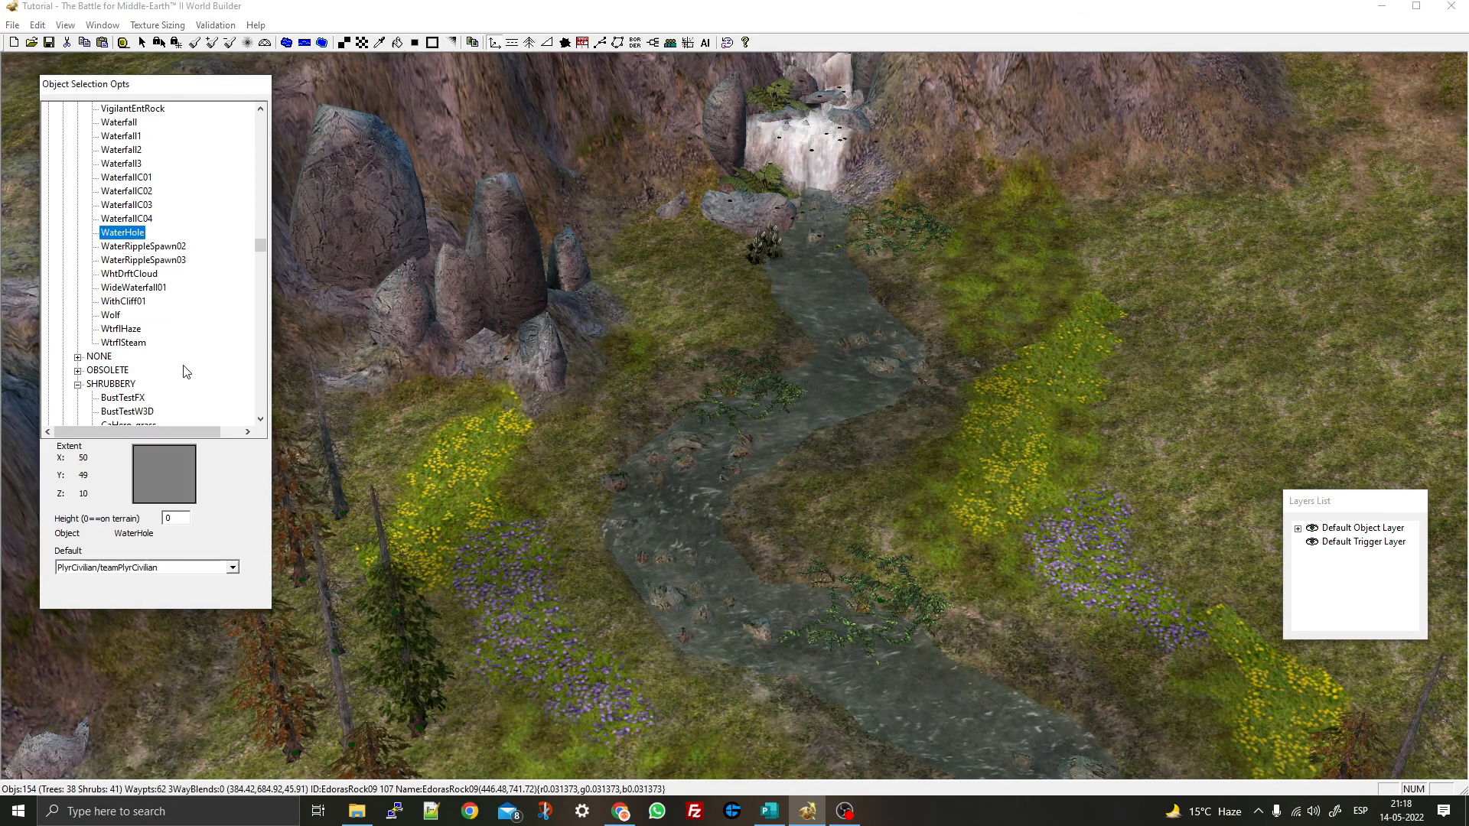
{"action": "key", "text": "Down"}
{"action": "key", "text": "Down"}
{"action": "key", "text": "Down"}
{"action": "key", "text": "Down"}
{"action": "key", "text": "Down"}
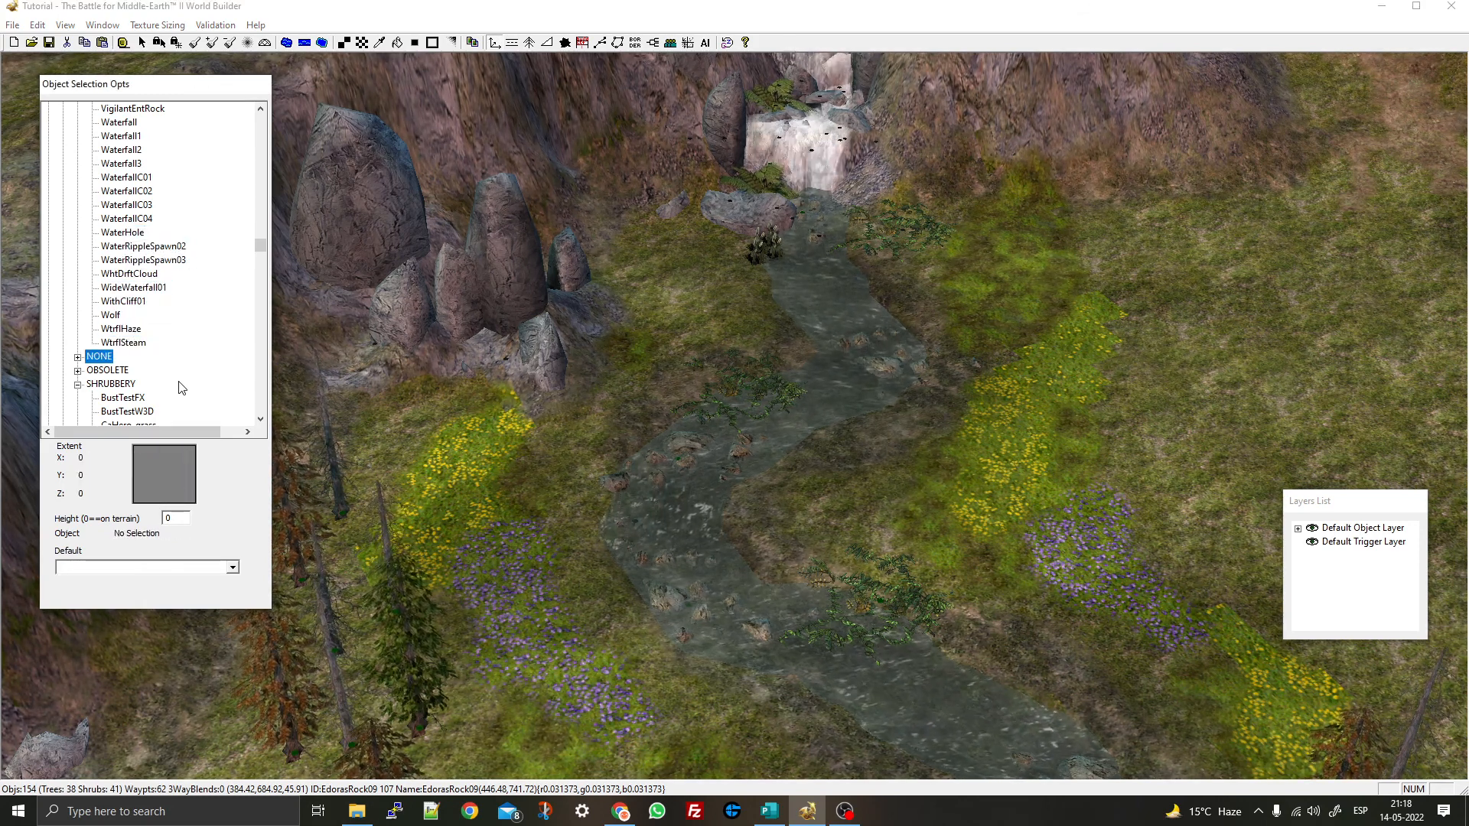
Browse the MISC_NATURAL objects backwards through the RockGrey and MordorRockClump models to DarkRockGrey18, previewing them on the map
{"action": "key", "text": "Up"}
{"action": "key", "text": "Up"}
{"action": "key", "text": "Up"}
{"action": "key", "text": "Up"}
{"action": "key", "text": "Up"}
{"action": "key", "text": "Up"}
{"action": "key", "text": "Up"}
{"action": "key", "text": "Up"}
{"action": "key", "text": "Up"}
{"action": "key", "text": "Up"}
{"action": "key", "text": "Up"}
{"action": "key", "text": "Up"}
{"action": "key", "text": "Up"}
{"action": "key", "text": "Up"}
{"action": "key", "text": "Up"}
{"action": "key", "text": "Up"}
{"action": "key", "text": "Up"}
{"action": "key", "text": "Up"}
{"action": "key", "text": "Up"}
{"action": "key", "text": "Up"}
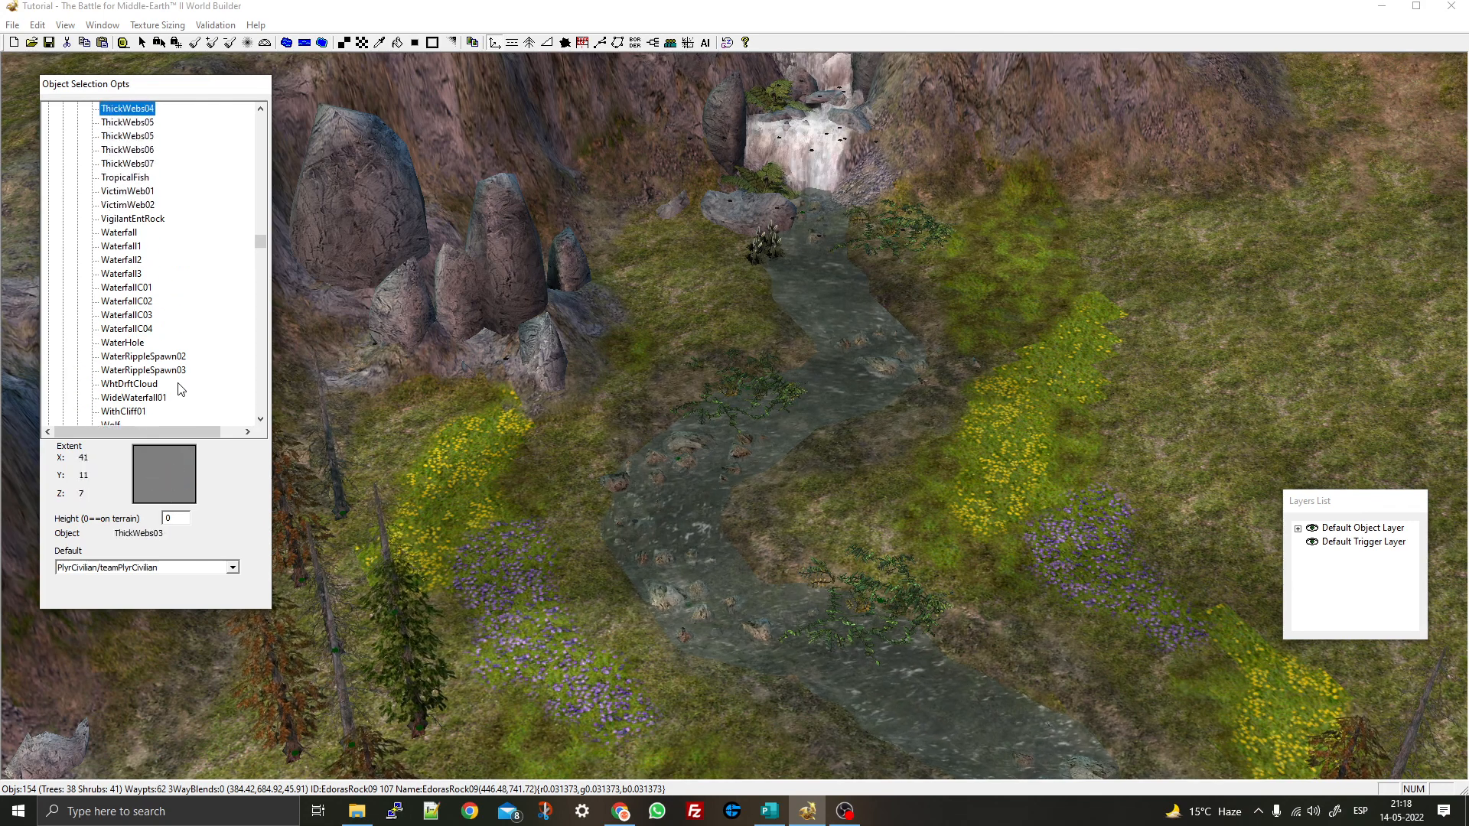
{"action": "key", "text": "Up"}
{"action": "key", "text": "Up"}
{"action": "key", "text": "Up"}
{"action": "key", "text": "Up"}
{"action": "key", "text": "Up"}
{"action": "key", "text": "Up"}
{"action": "key", "text": "Up"}
{"action": "key", "text": "Up"}
{"action": "key", "text": "Up"}
{"action": "key", "text": "Up"}
{"action": "key", "text": "Up"}
{"action": "key", "text": "Up"}
{"action": "key", "text": "Up"}
{"action": "key", "text": "Up"}
{"action": "key", "text": "Up"}
{"action": "key", "text": "Up"}
{"action": "key", "text": "Up"}
{"action": "key", "text": "Up"}
{"action": "key", "text": "Up"}
{"action": "key", "text": "Up"}
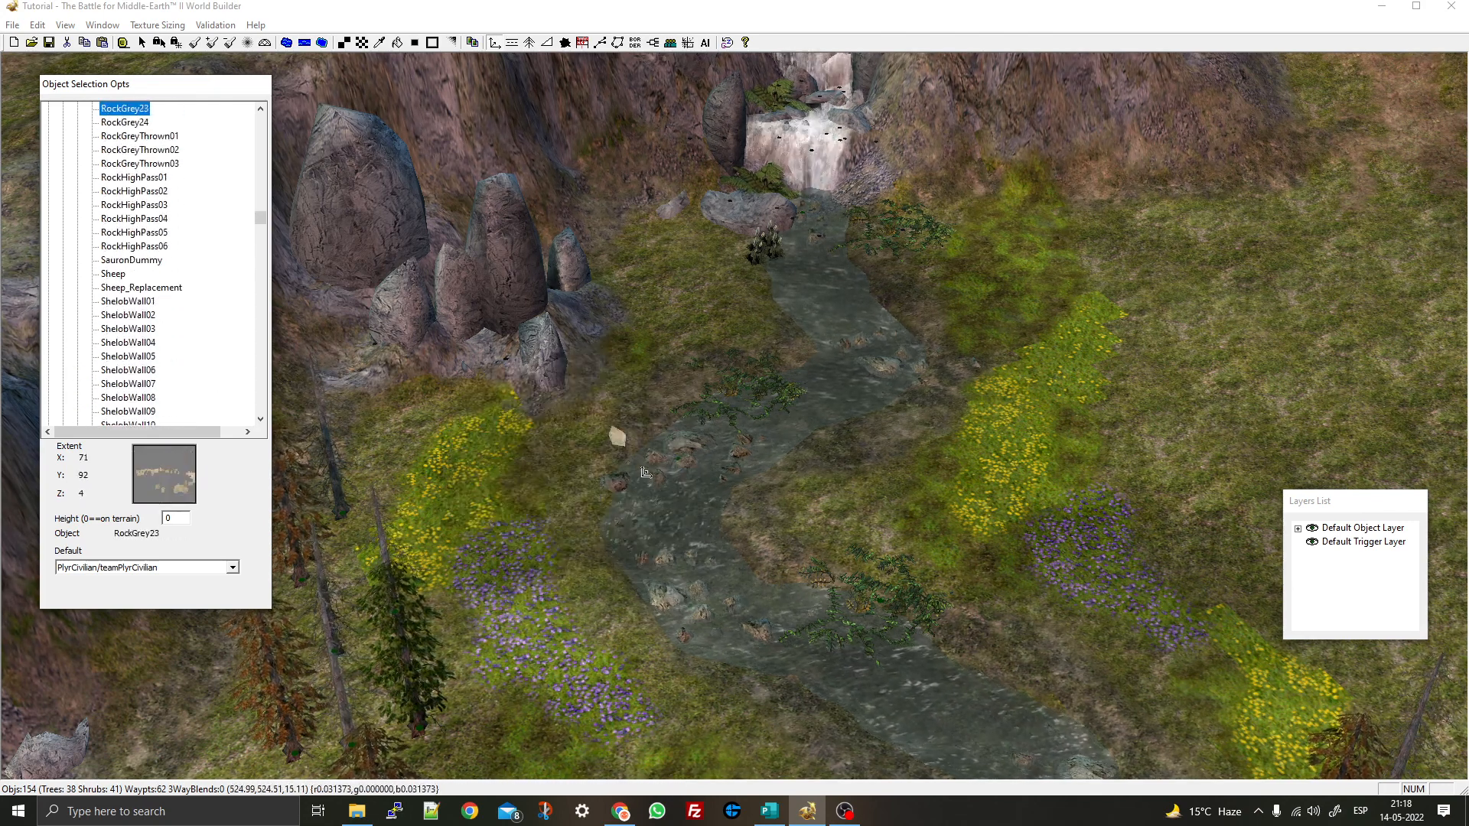
{"action": "key", "text": "Up"}
{"action": "key", "text": "Up"}
{"action": "key", "text": "Up"}
{"action": "key", "text": "Up"}
{"action": "key", "text": "Up"}
{"action": "key", "text": "Up"}
{"action": "key", "text": "Up"}
{"action": "key", "text": "Up"}
{"action": "key", "text": "Up"}
{"action": "key", "text": "Up"}
{"action": "key", "text": "Up"}
{"action": "key", "text": "Up"}
{"action": "key", "text": "Up"}
{"action": "key", "text": "Up"}
{"action": "key", "text": "Up"}
{"action": "key", "text": "Up"}
{"action": "key", "text": "Up"}
{"action": "key", "text": "Up"}
{"action": "key", "text": "Up"}
{"action": "key", "text": "Up"}
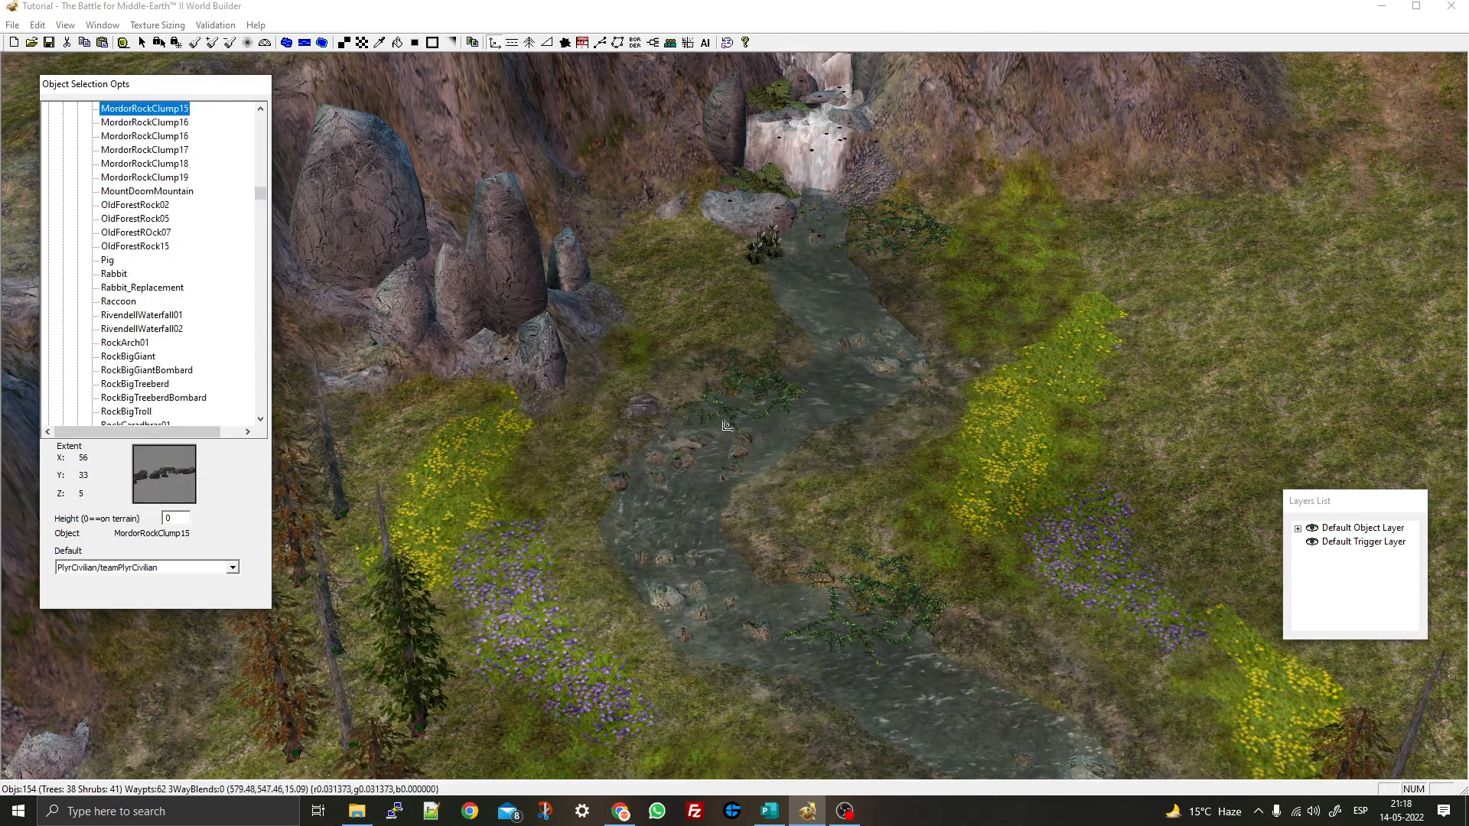
{"action": "key", "text": "Up"}
{"action": "key", "text": "Up"}
{"action": "key", "text": "Up"}
{"action": "key", "text": "Up"}
{"action": "key", "text": "Up"}
{"action": "key", "text": "Up"}
{"action": "key", "text": "Up"}
{"action": "key", "text": "Up"}
{"action": "key", "text": "Up"}
{"action": "key", "text": "Up"}
{"action": "key", "text": "Up"}
{"action": "key", "text": "Up"}
{"action": "key", "text": "Up"}
{"action": "key", "text": "Up"}
{"action": "key", "text": "Up"}
{"action": "key", "text": "Up"}
{"action": "key", "text": "Up"}
{"action": "key", "text": "Up"}
{"action": "key", "text": "Up"}
{"action": "key", "text": "Up"}
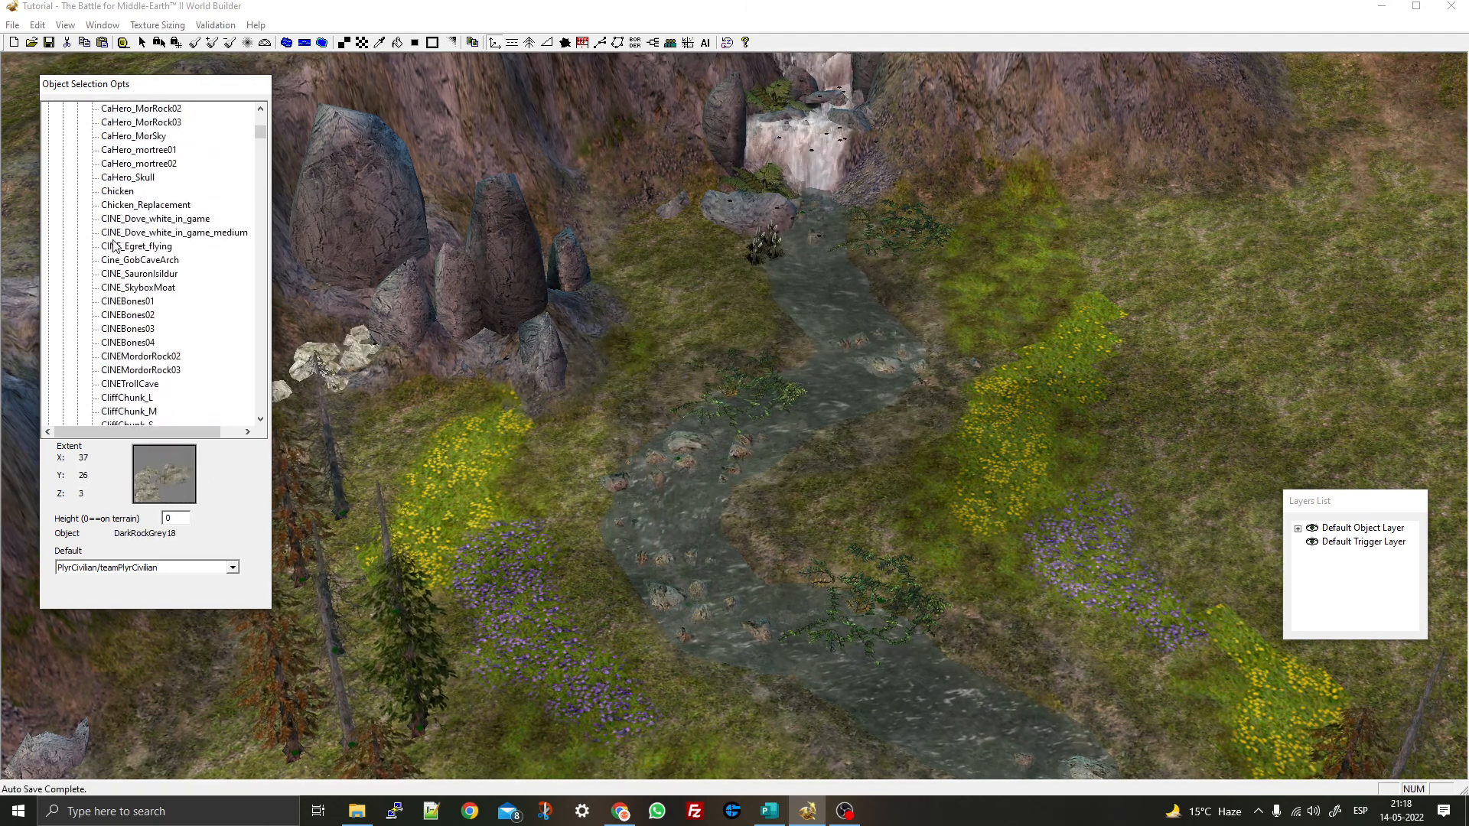
Browse the MISC_NATURAL objects from BigDustCloud near the start of the category to CINEBones04, previewing them on the map
{"action": "scroll", "coordinate": [108, 329], "scroll_direction": "up", "scroll_amount": 4}
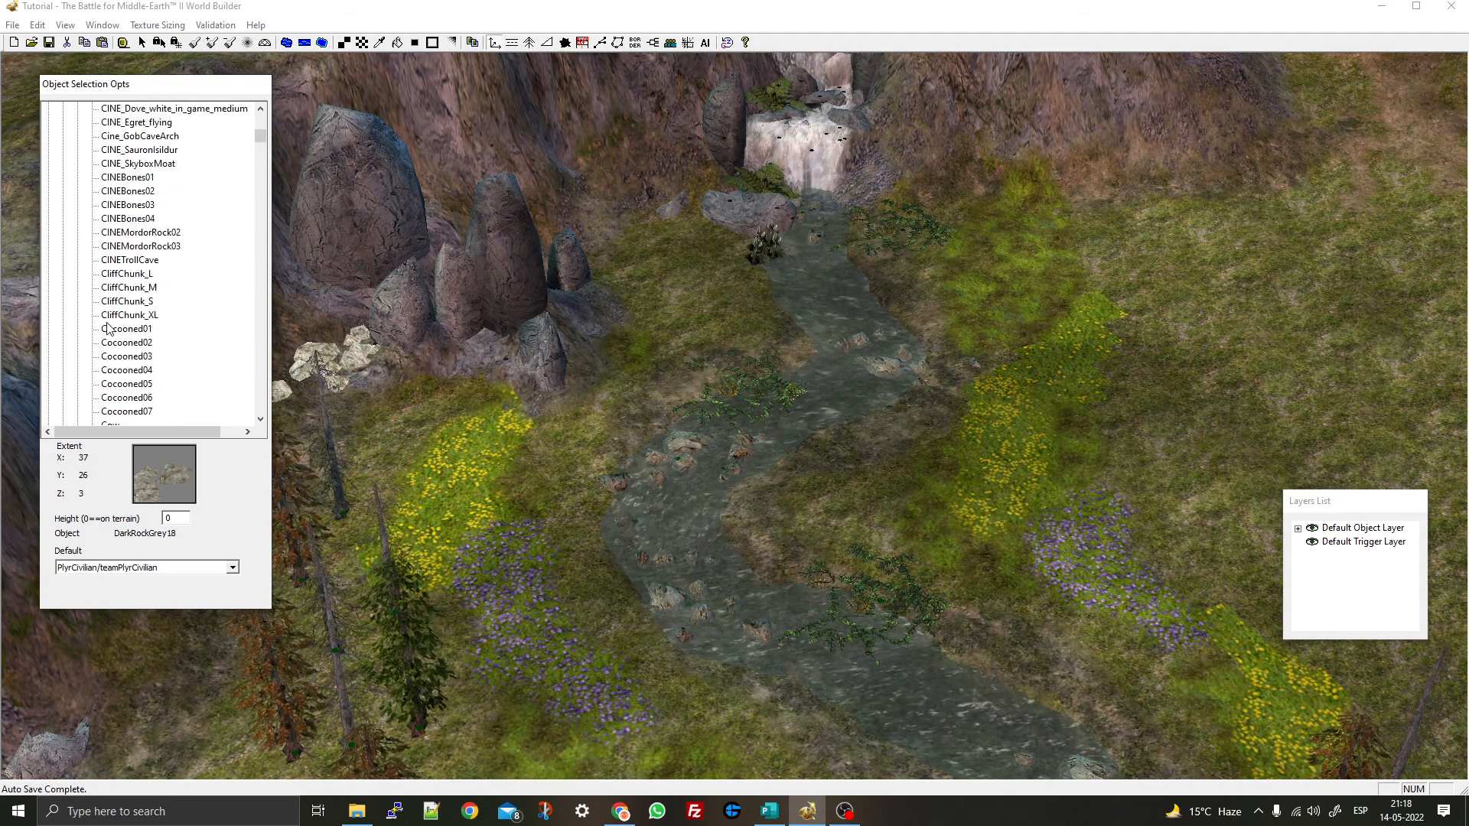
{"action": "scroll", "coordinate": [109, 328], "scroll_direction": "up", "scroll_amount": 2}
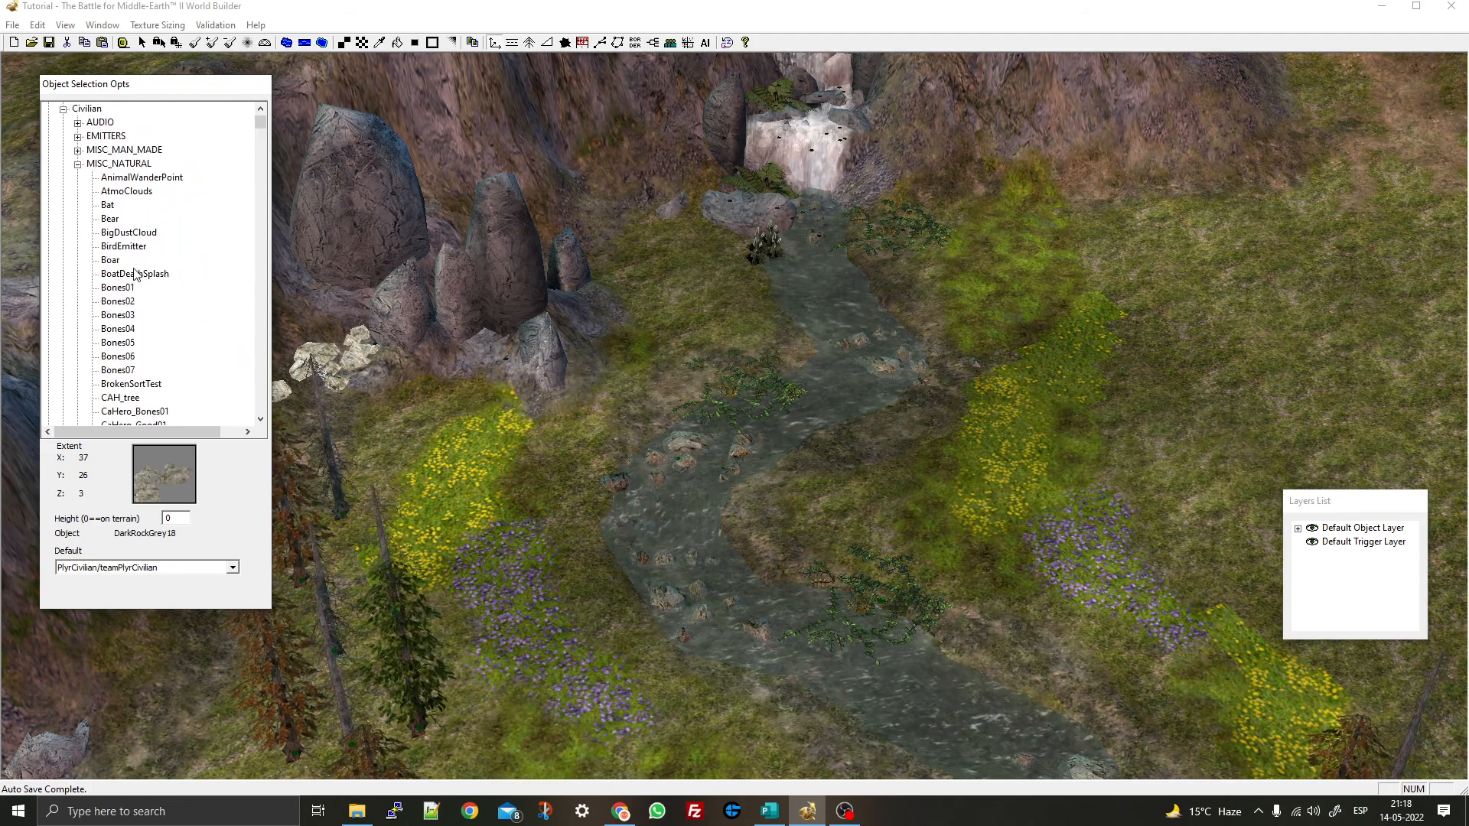
{"action": "left_click", "coordinate": [127, 218]}
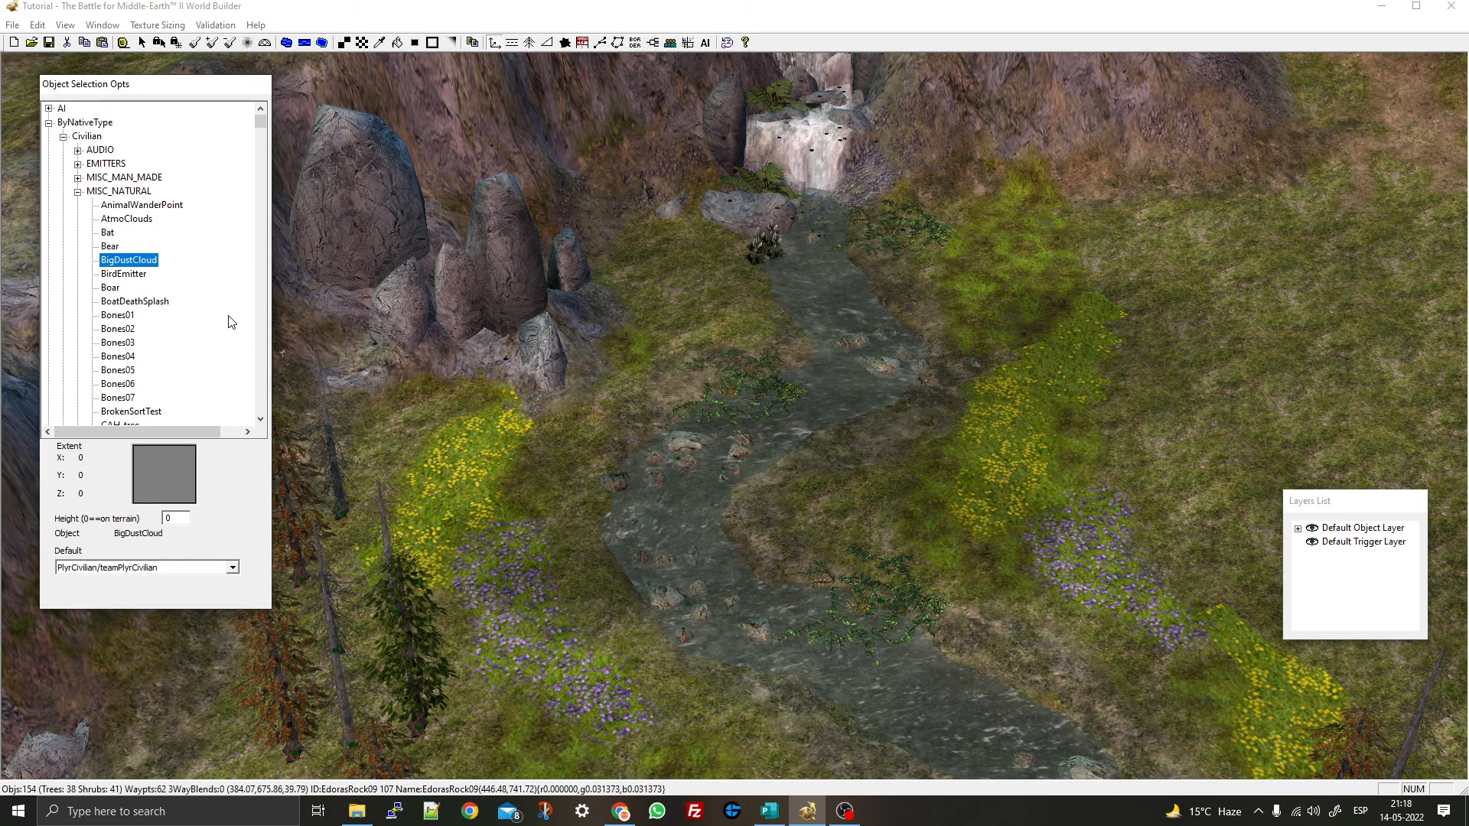
{"action": "key", "text": "Down"}
{"action": "key", "text": "Down"}
{"action": "key", "text": "Down"}
{"action": "key", "text": "Down"}
{"action": "key", "text": "Down"}
{"action": "key", "text": "Down"}
{"action": "key", "text": "Down"}
{"action": "key", "text": "Down"}
{"action": "key", "text": "Down"}
{"action": "key", "text": "Down"}
{"action": "key", "text": "Down"}
{"action": "key", "text": "Down"}
{"action": "key", "text": "Down"}
{"action": "key", "text": "Down"}
{"action": "key", "text": "Down"}
{"action": "key", "text": "Down"}
{"action": "key", "text": "Down"}
{"action": "key", "text": "Down"}
{"action": "key", "text": "Down"}
{"action": "key", "text": "Down"}
{"action": "key", "text": "Down"}
{"action": "key", "text": "Down"}
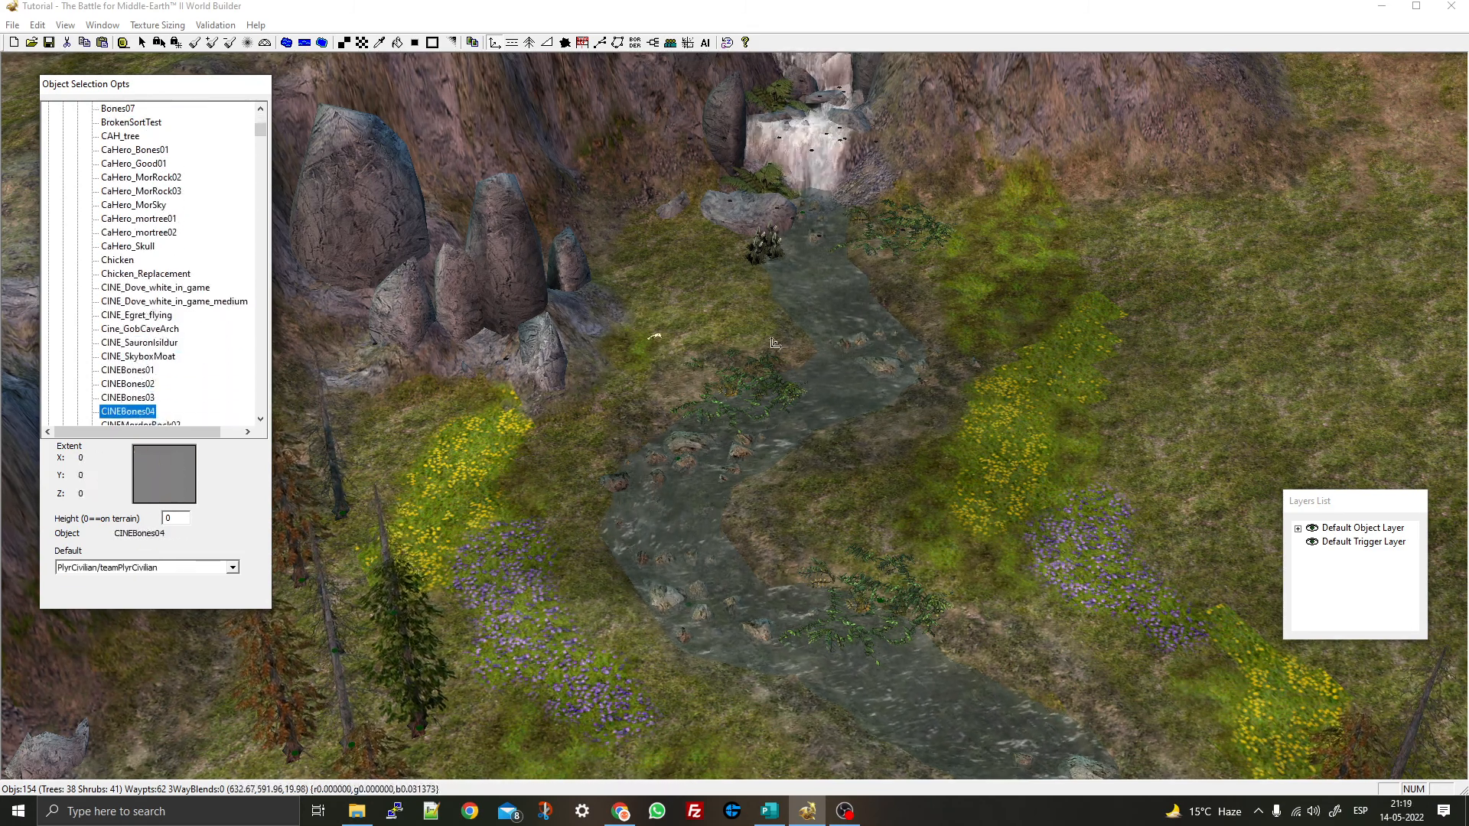
Look through the MISC_NATURAL objects following CINEBones04 up to EdorasRock06, previewing them over the upper river
{"action": "key", "text": "Down"}
{"action": "key", "text": "Down"}
{"action": "key", "text": "Down"}
{"action": "key", "text": "Down"}
{"action": "key", "text": "Down"}
{"action": "key", "text": "Down"}
{"action": "key", "text": "Down"}
{"action": "key", "text": "Down"}
{"action": "key", "text": "Down"}
{"action": "key", "text": "Down"}
{"action": "key", "text": "Down"}
{"action": "key", "text": "Down"}
{"action": "key", "text": "Down"}
{"action": "key", "text": "Down"}
{"action": "key", "text": "Down"}
{"action": "key", "text": "Down"}
{"action": "key", "text": "Down"}
{"action": "key", "text": "Down"}
{"action": "key", "text": "Down"}
{"action": "key", "text": "Down"}
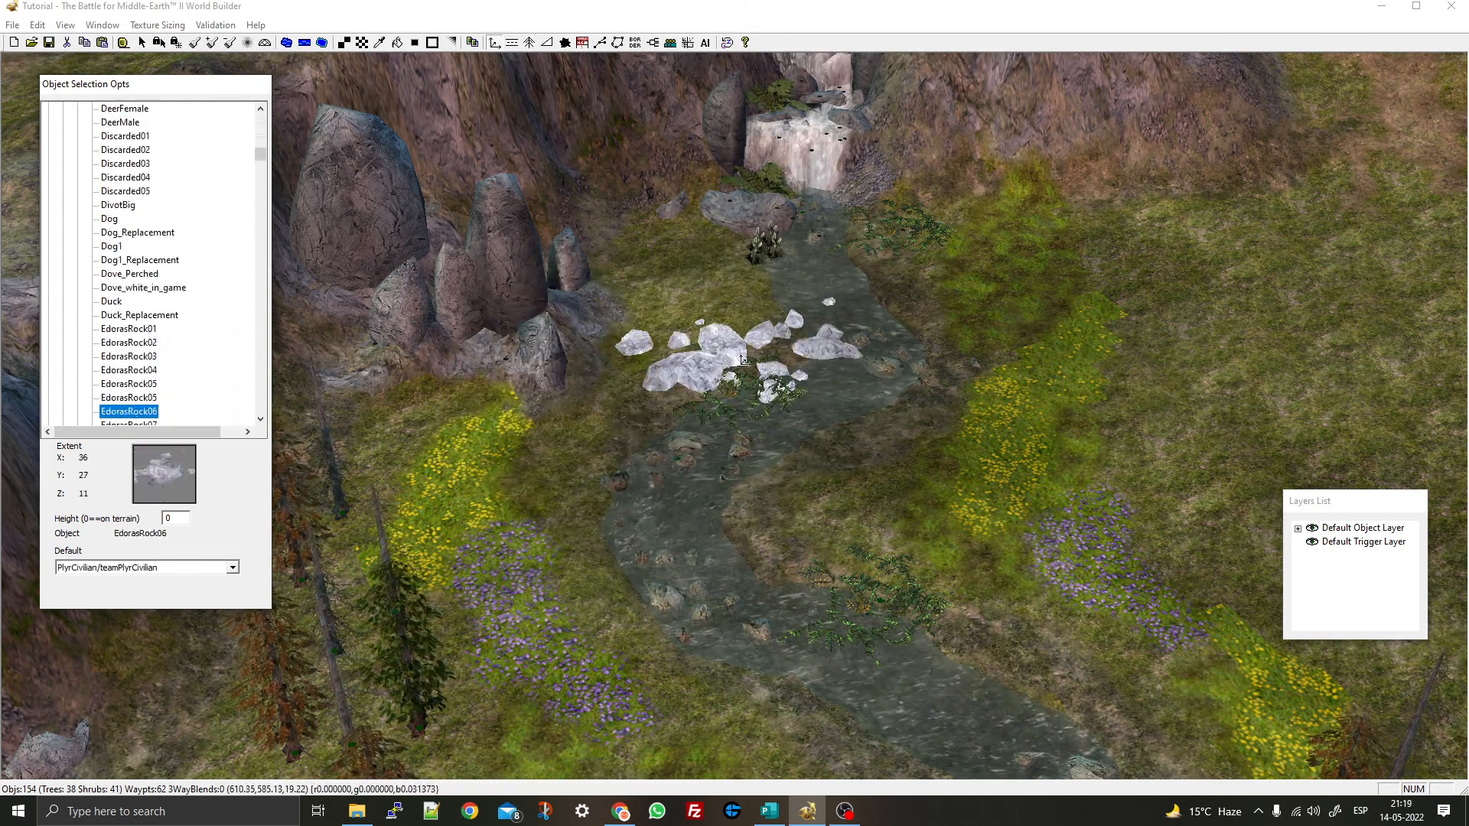
Preview the MISC_NATURAL objects following EdorasRock06 past MordorRockClump01 beside the river, and leave object placement
{"action": "key", "text": "Down"}
{"action": "key", "text": "Down"}
{"action": "key", "text": "Down"}
{"action": "key", "text": "Down"}
{"action": "key", "text": "Down"}
{"action": "key", "text": "Down"}
{"action": "key", "text": "Down"}
{"action": "key", "text": "Down"}
{"action": "key", "text": "Down"}
{"action": "key", "text": "Down"}
{"action": "key", "text": "Down"}
{"action": "key", "text": "Down"}
{"action": "key", "text": "Down"}
{"action": "key", "text": "Down"}
{"action": "key", "text": "Down"}
{"action": "key", "text": "Down"}
{"action": "key", "text": "Down"}
{"action": "key", "text": "Down"}
{"action": "key", "text": "Down"}
{"action": "key", "text": "Down"}
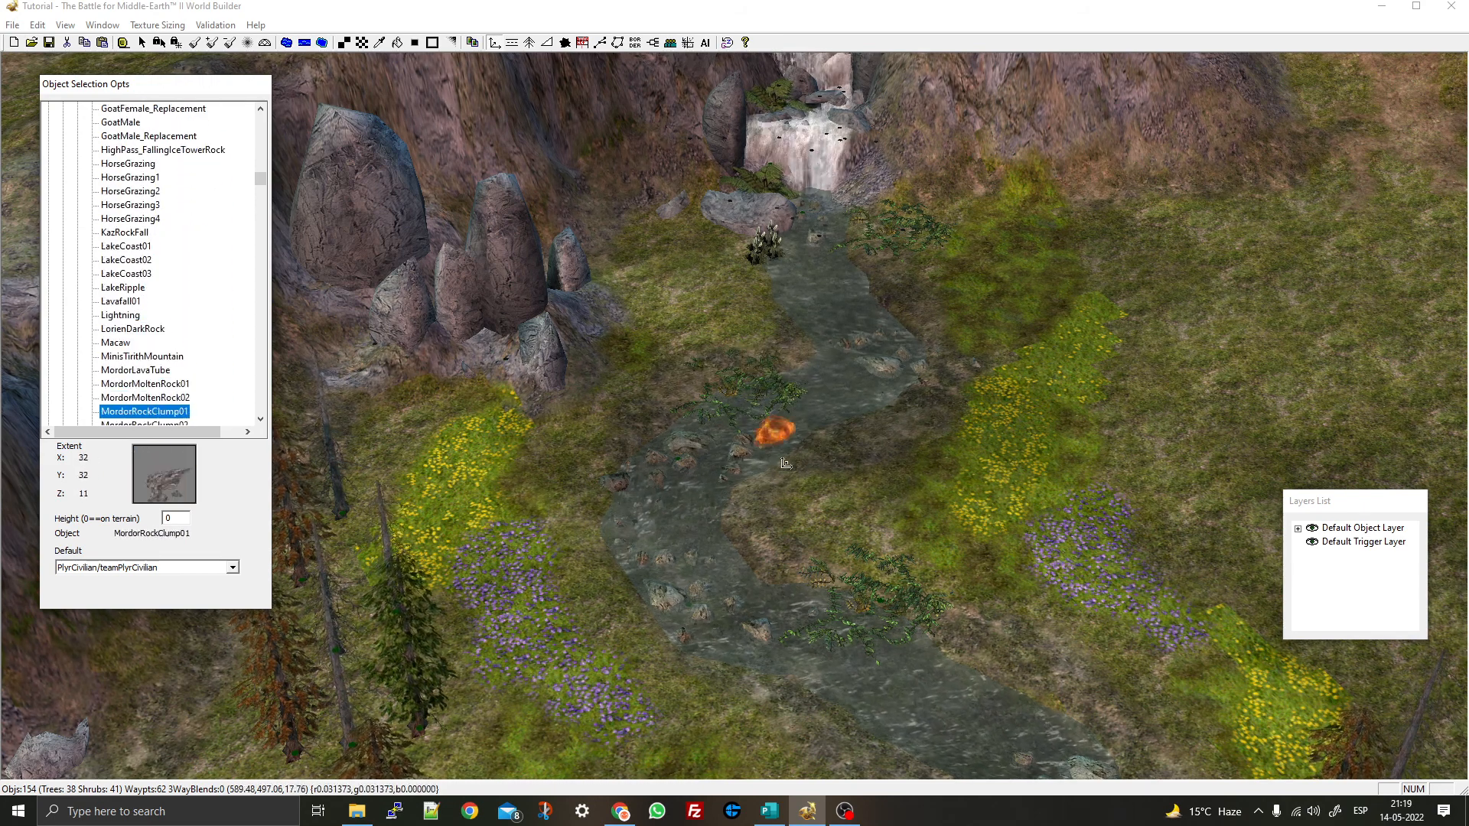
{"action": "key", "text": "Down"}
{"action": "key", "text": "Down"}
{"action": "key", "text": "Down"}
{"action": "key", "text": "Down"}
{"action": "key", "text": "Down"}
{"action": "key", "text": "Down"}
{"action": "key", "text": "Down"}
{"action": "key", "text": "Down"}
{"action": "key", "text": "Down"}
{"action": "key", "text": "Down"}
{"action": "key", "text": "Escape"}
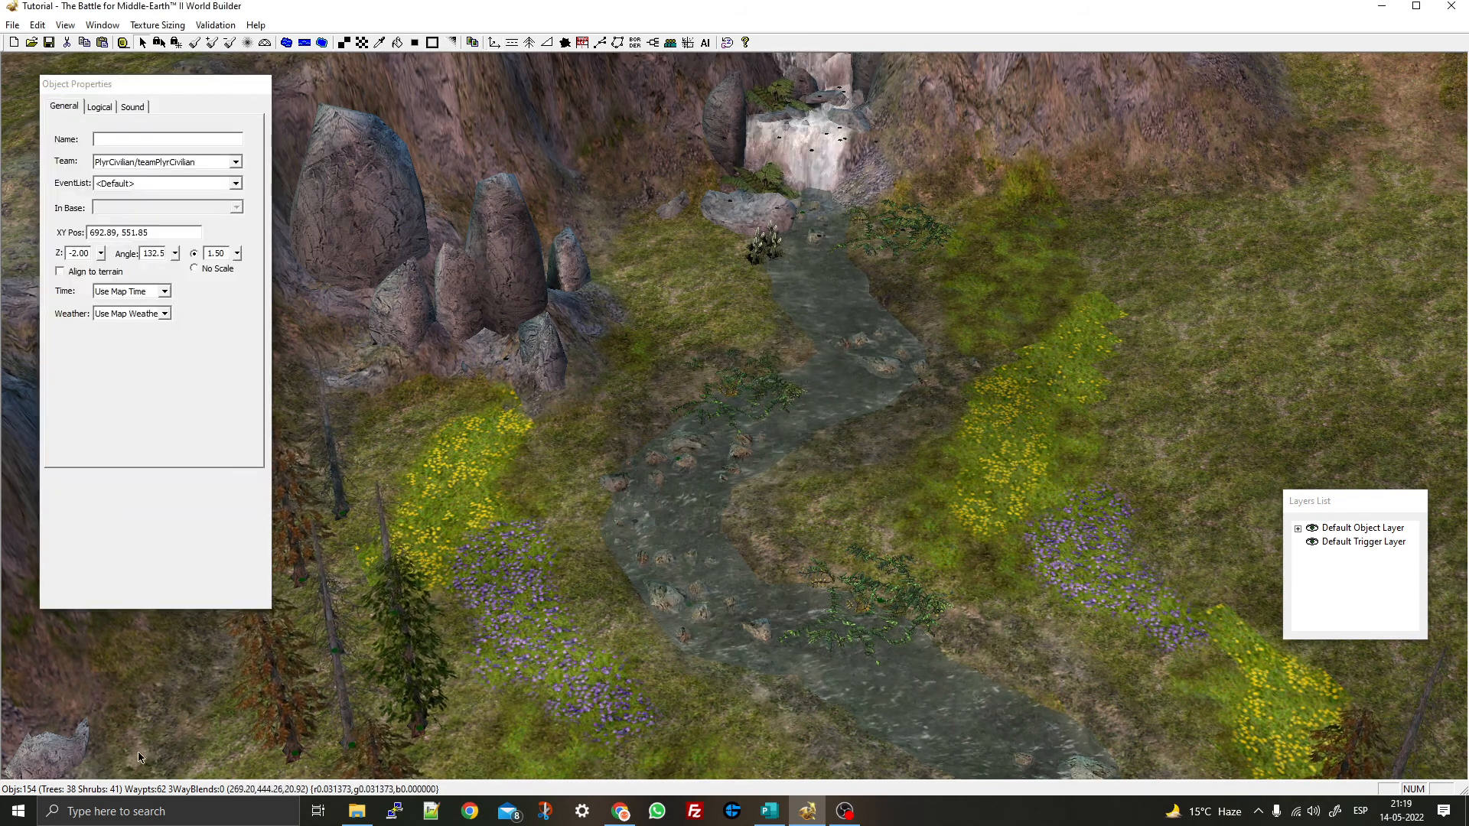
{"action": "key", "text": "super"}
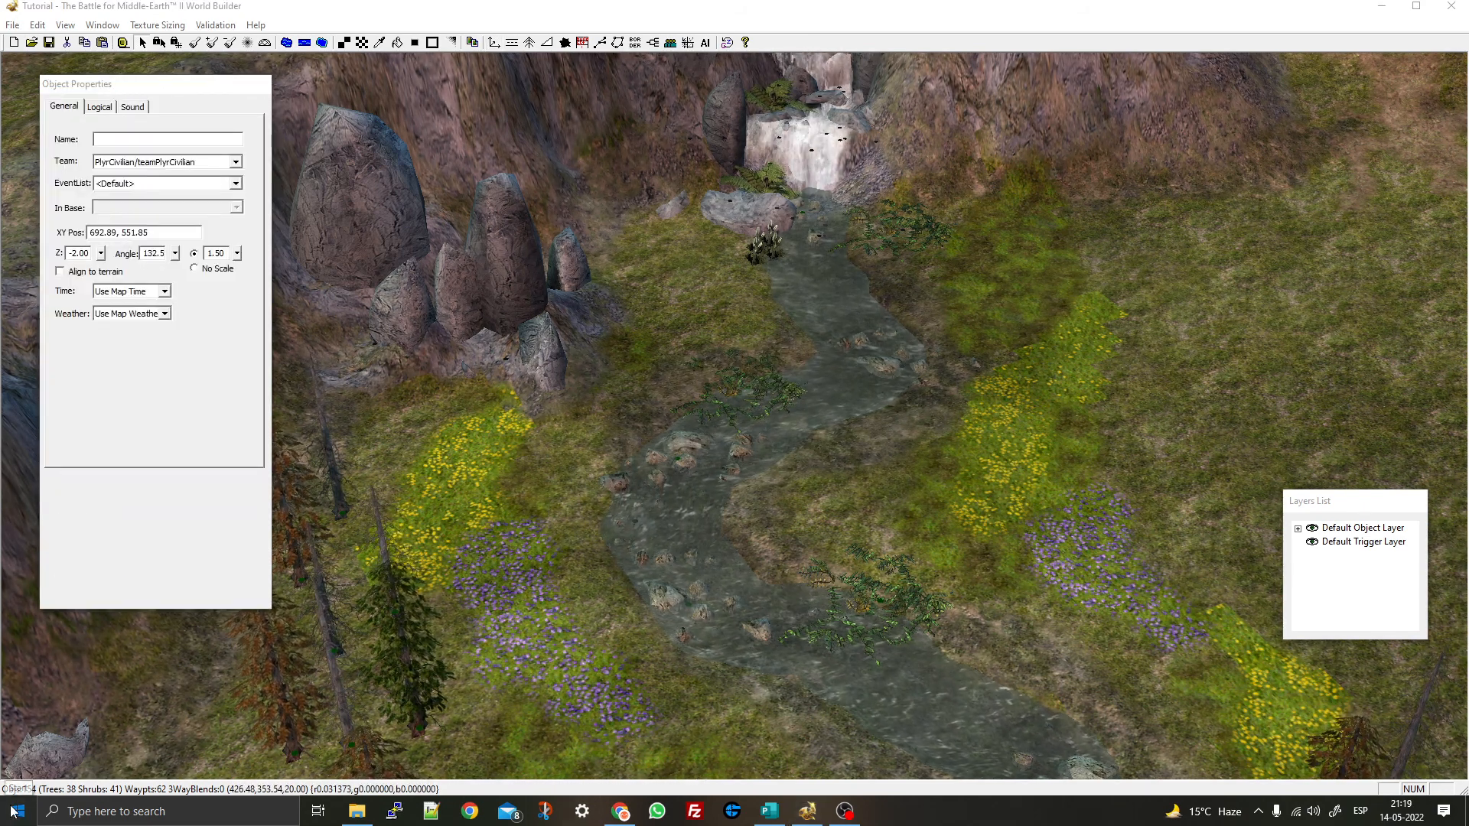
{"action": "left_click", "coordinate": [268, 495]}
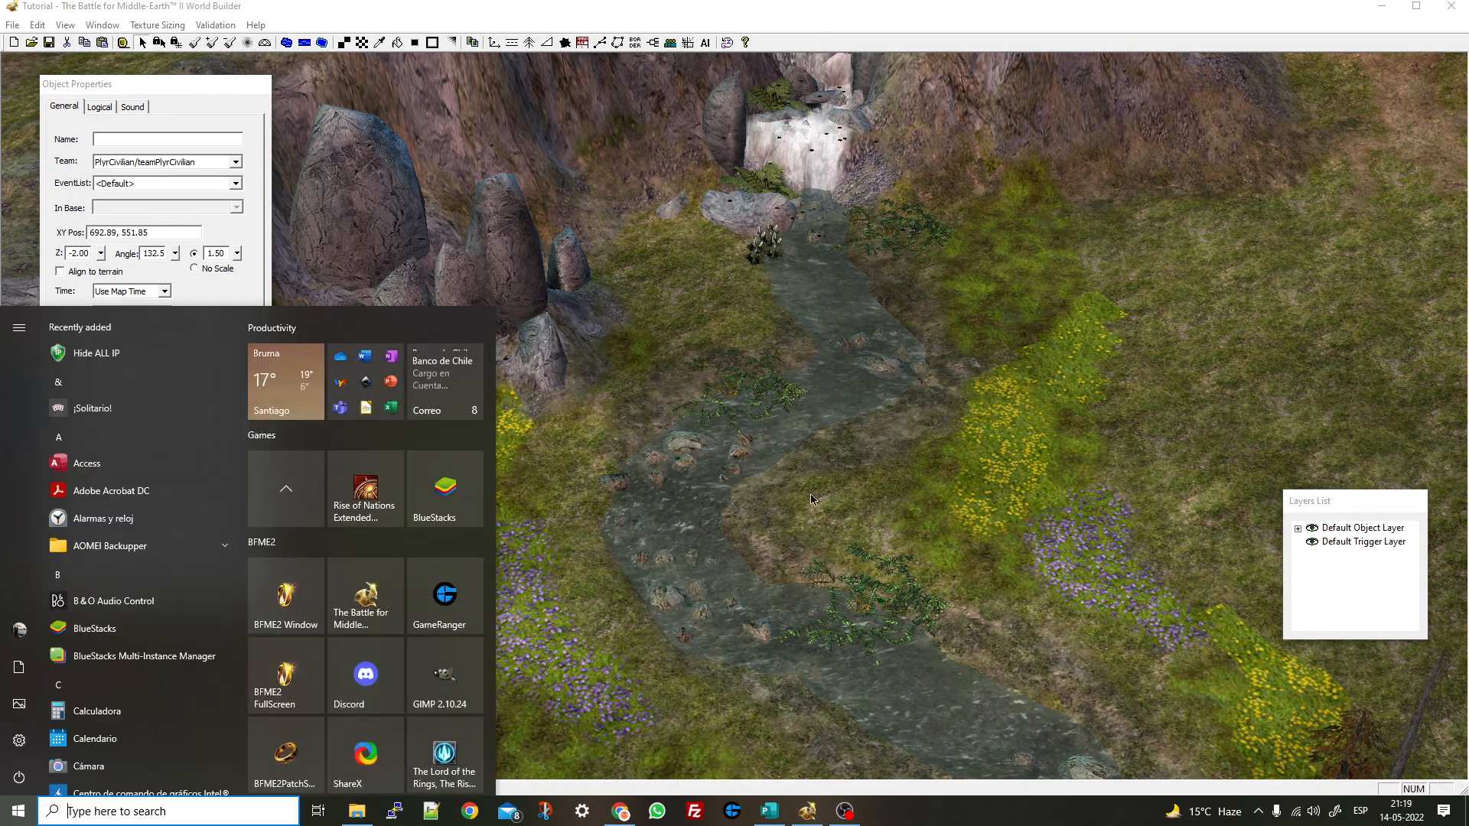
{"action": "left_click", "coordinate": [761, 552]}
Switch to File Explorer and open the Maps folder inside My Battle for Middle-earth(tm) II Files
{"action": "left_click", "coordinate": [359, 810]}
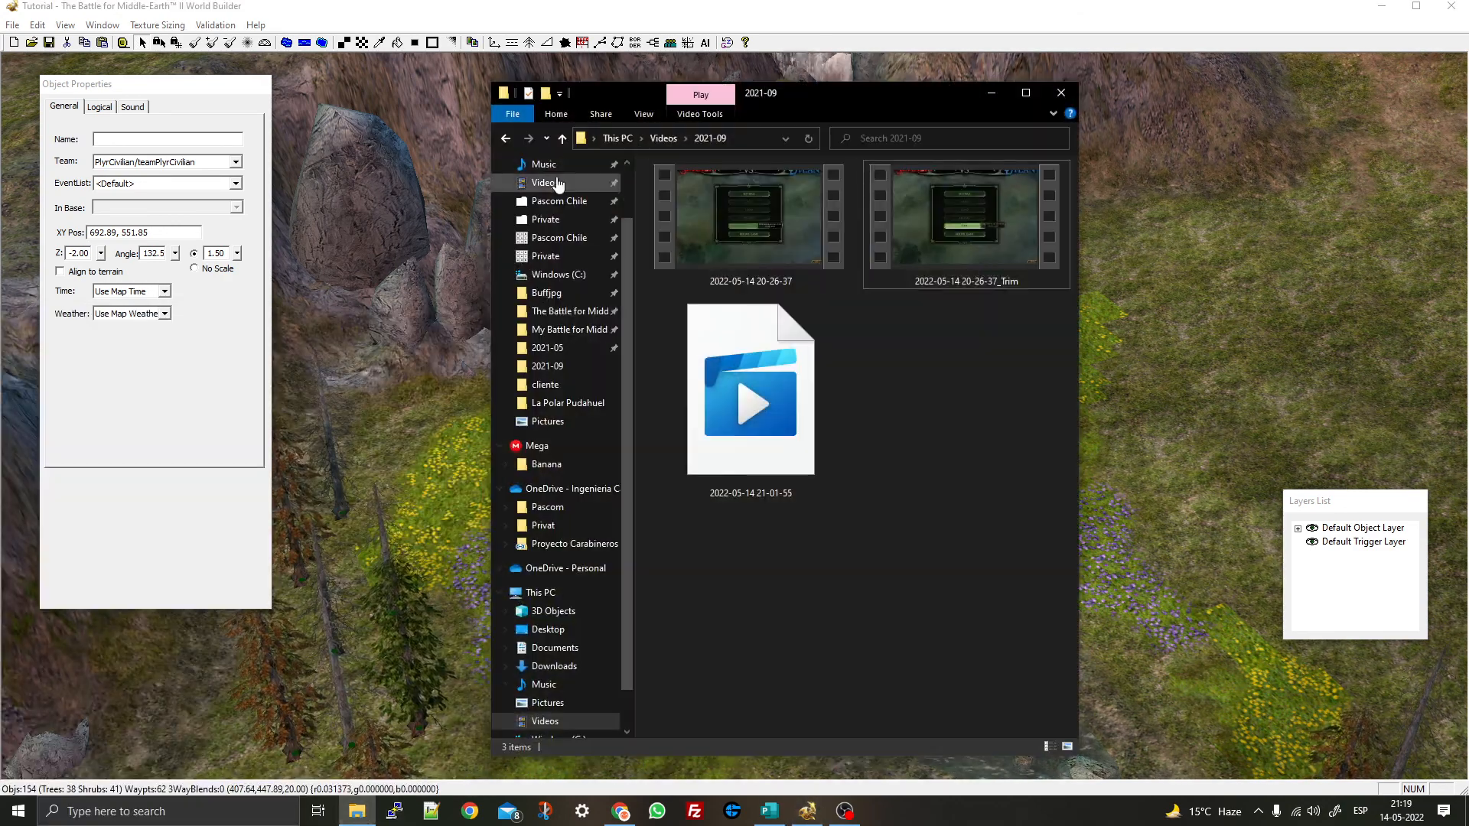
{"action": "left_click", "coordinate": [570, 329]}
{"action": "left_click", "coordinate": [569, 310]}
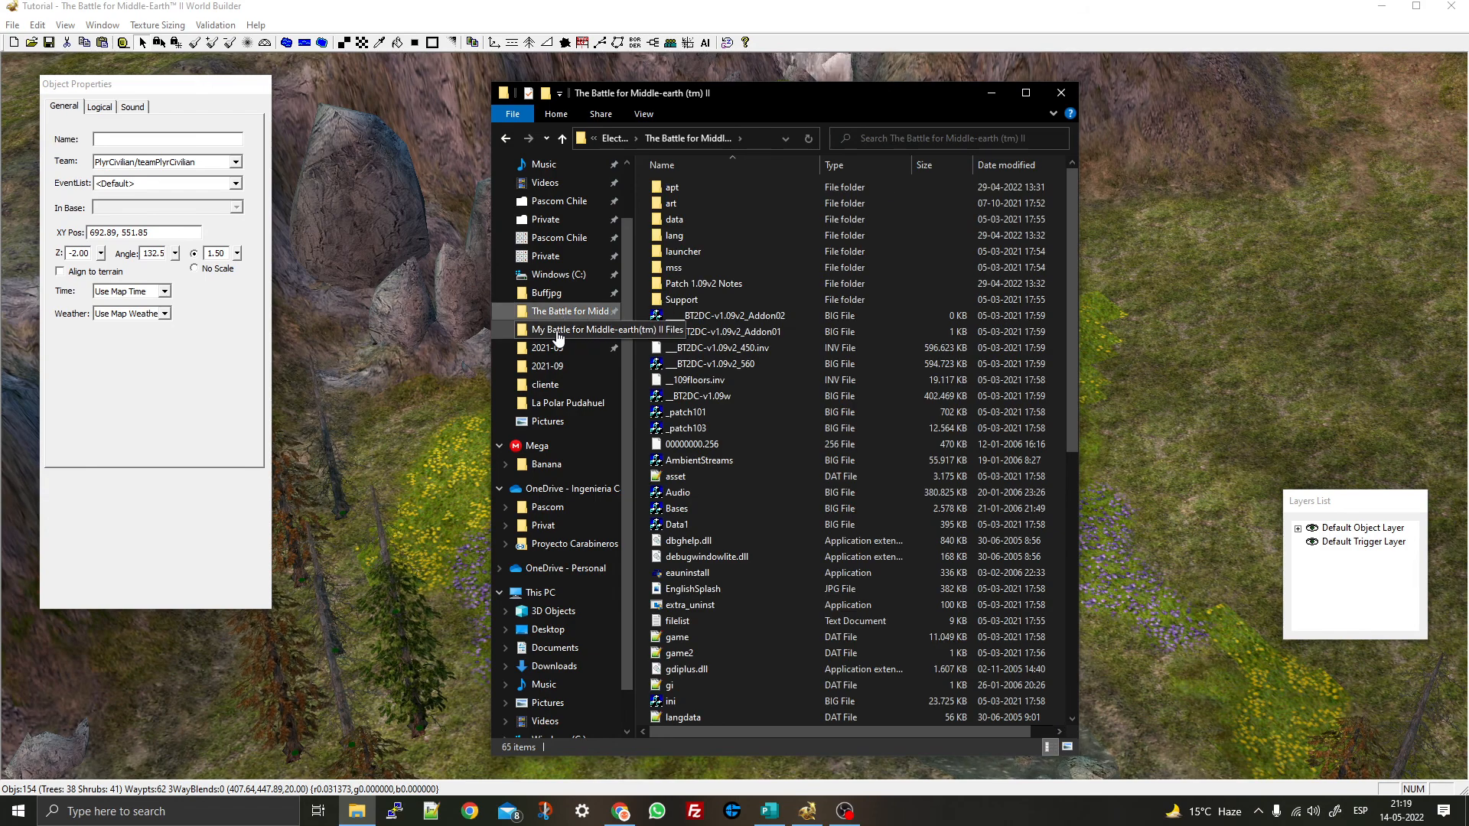
{"action": "left_click", "coordinate": [569, 329]}
{"action": "double_click", "coordinate": [683, 237]}
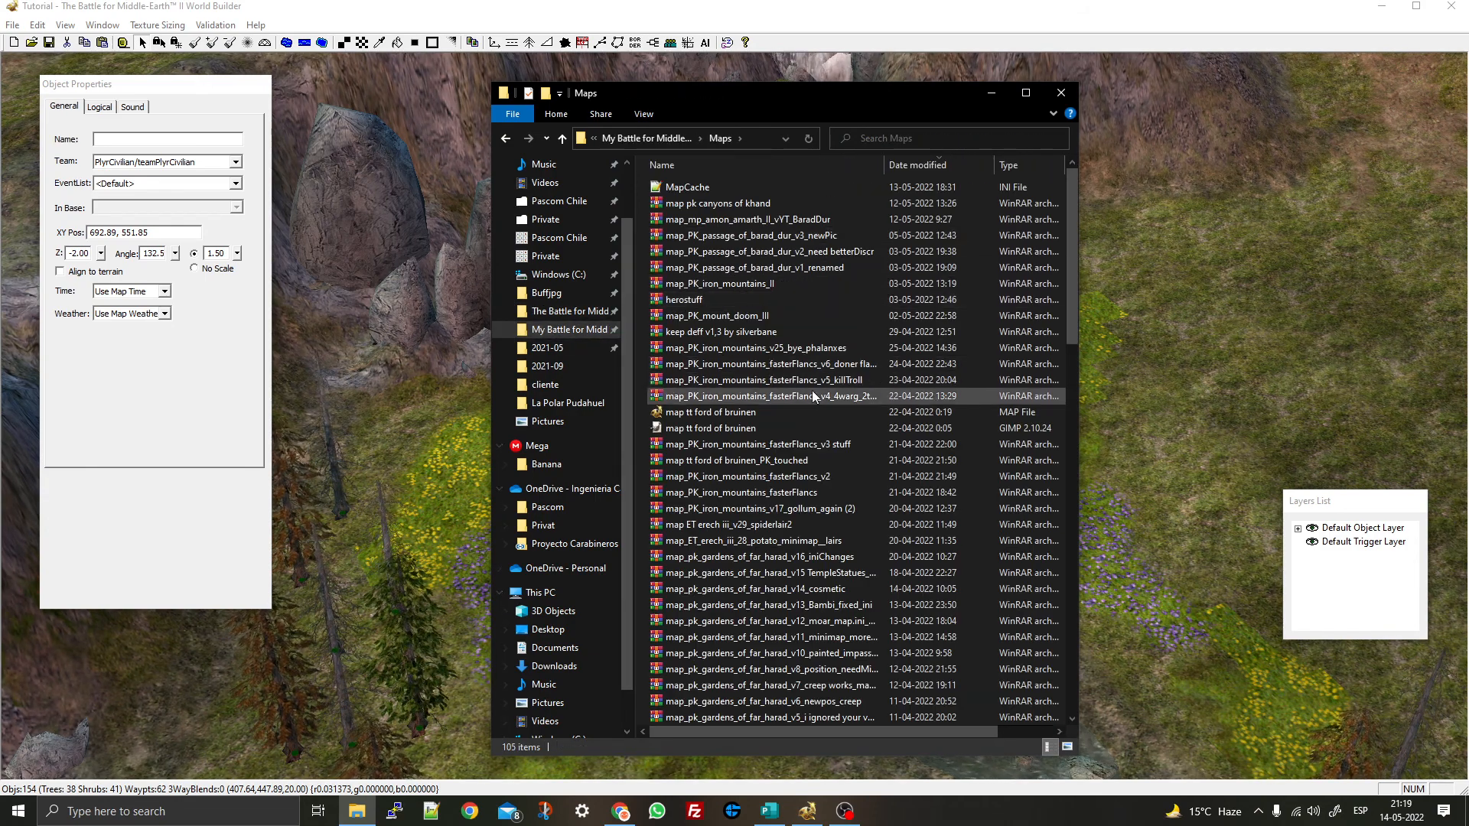
Check the contents of the BrandyHillsBak map folder and return to the Maps folder
{"action": "scroll", "coordinate": [796, 412], "scroll_direction": "down", "scroll_amount": 9}
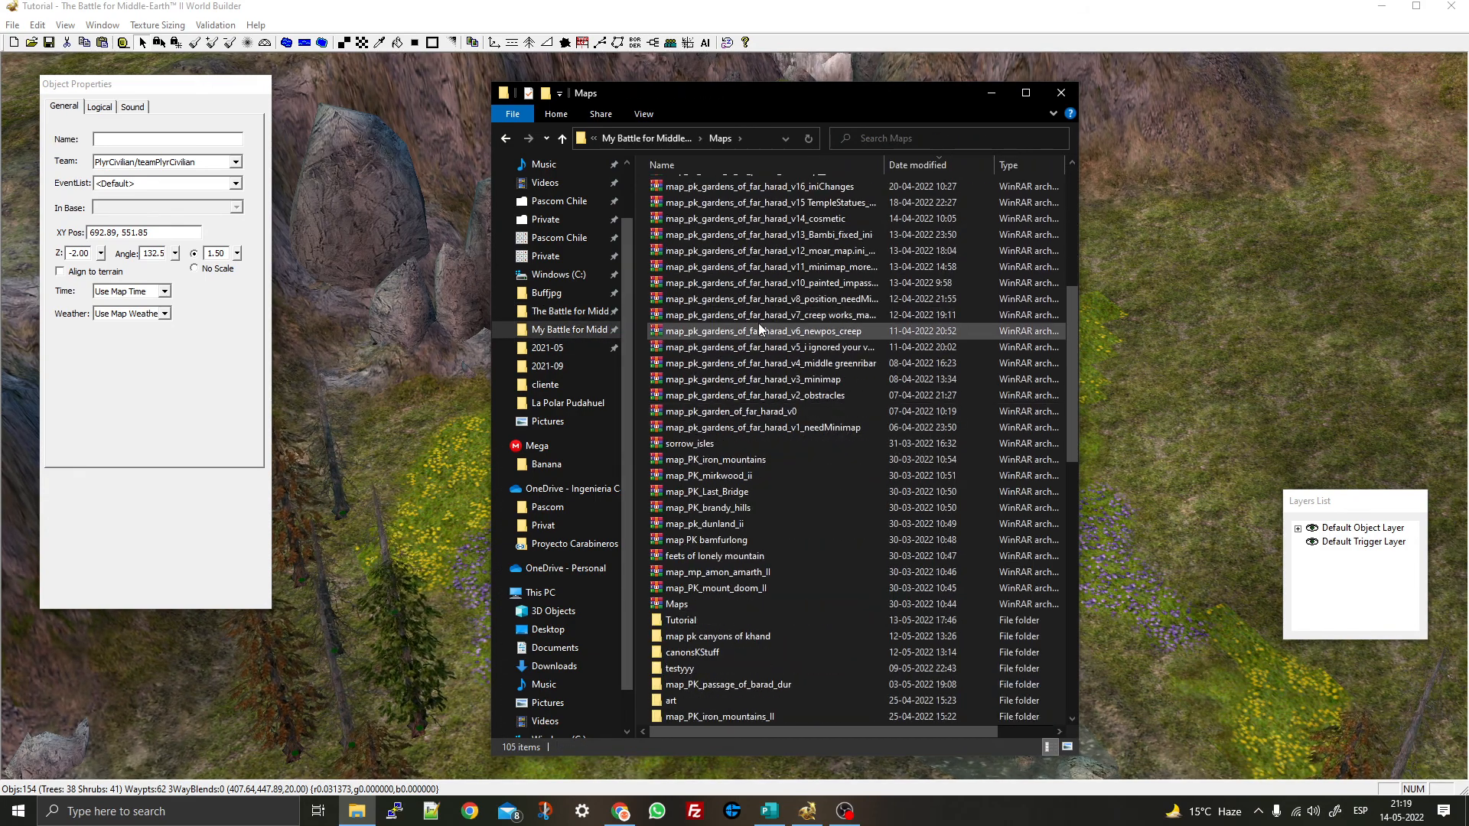
{"action": "scroll", "coordinate": [759, 329], "scroll_direction": "down", "scroll_amount": 15}
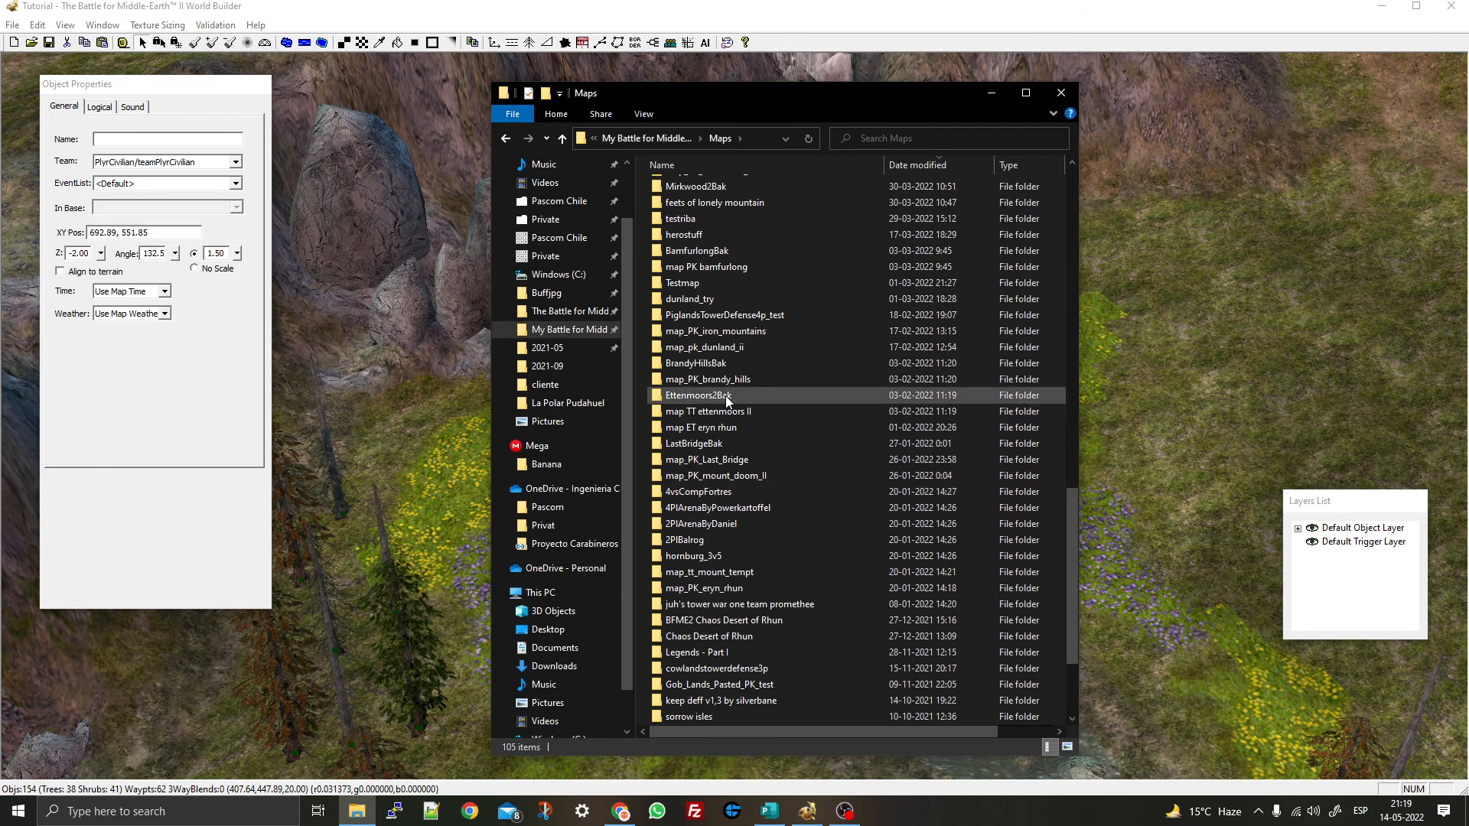
{"action": "left_click", "coordinate": [721, 368]}
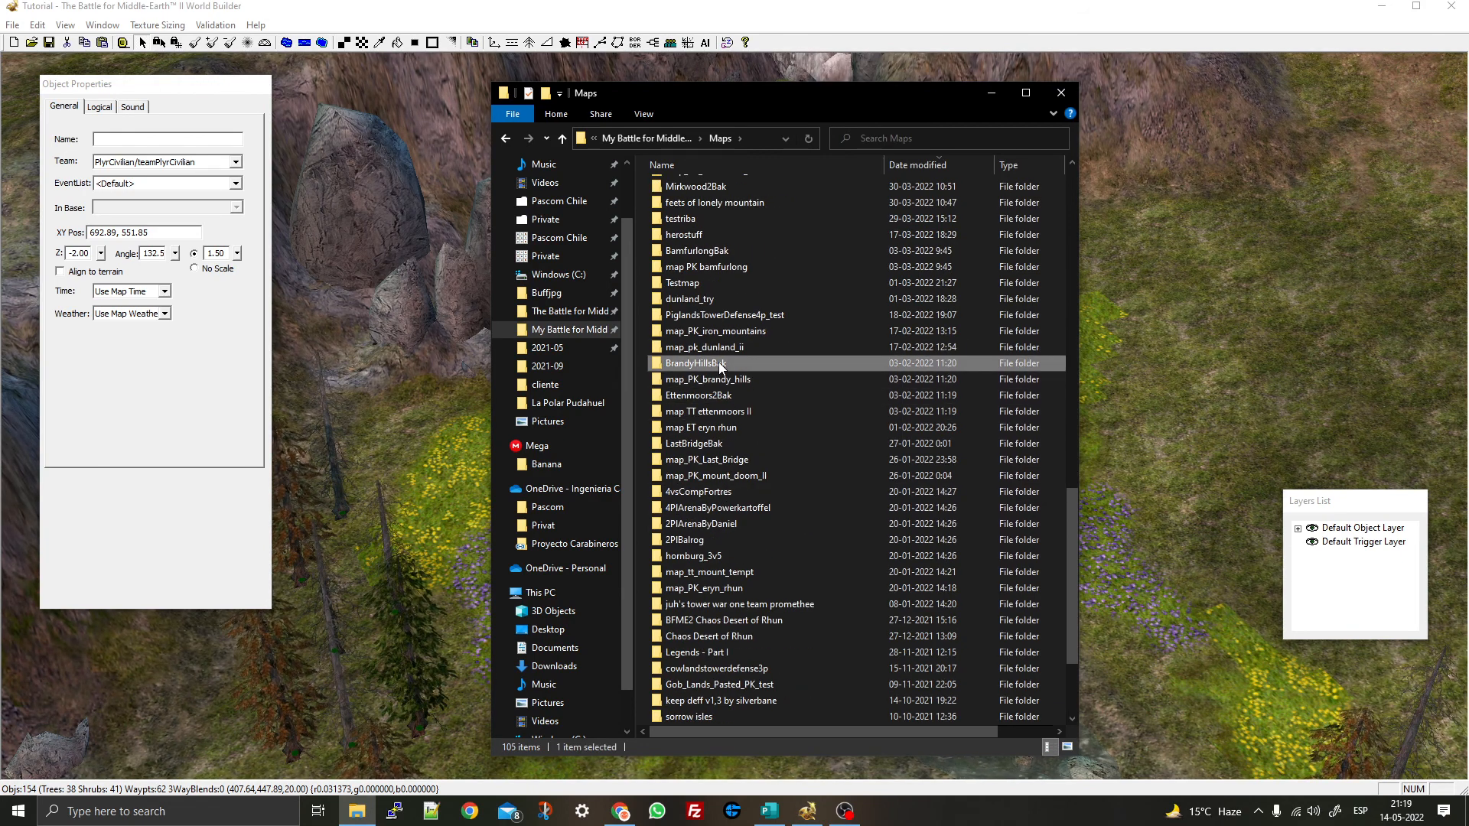
{"action": "double_click", "coordinate": [720, 364]}
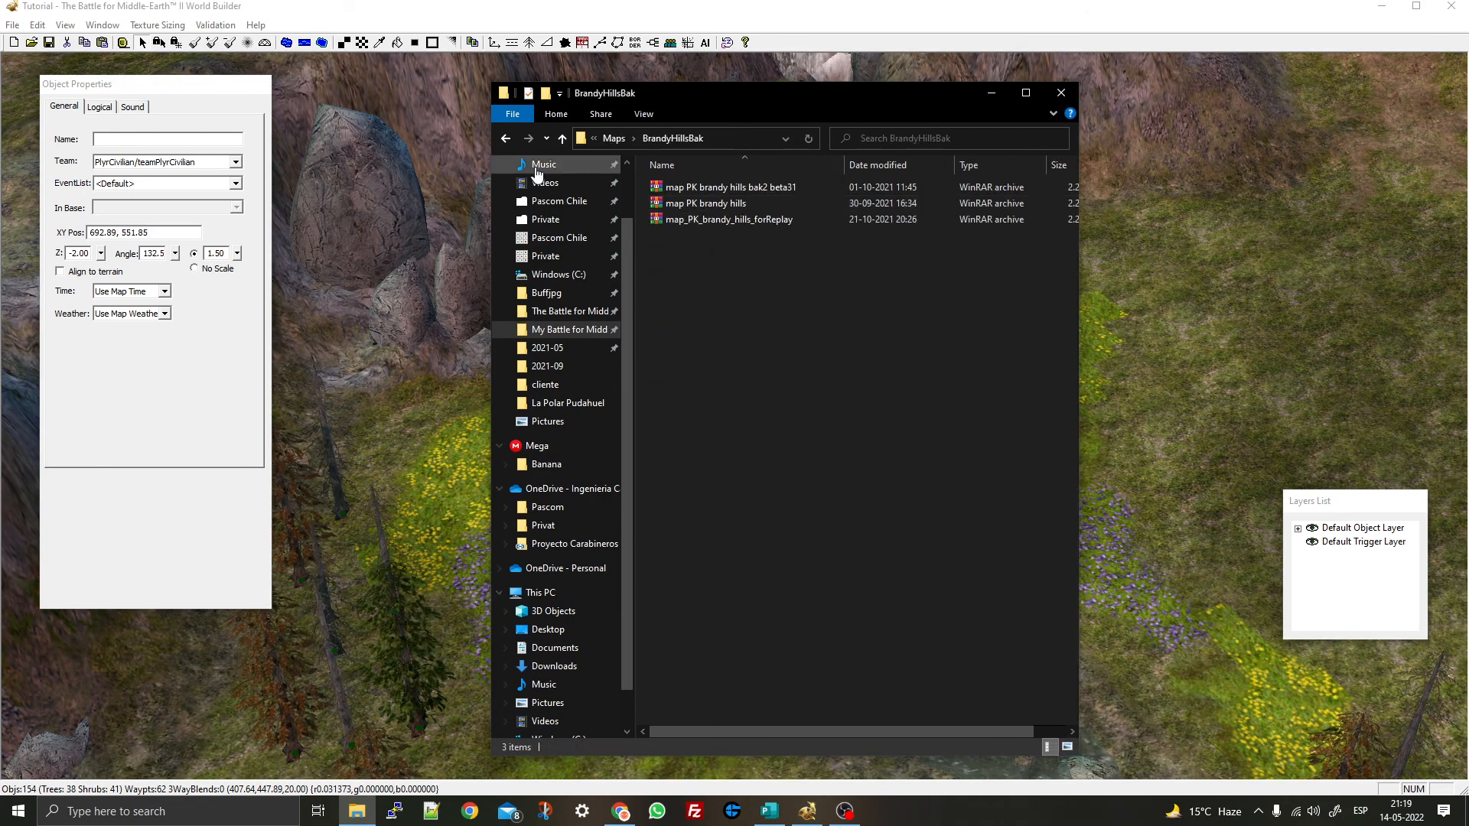
{"action": "left_click", "coordinate": [505, 138]}
Open the map_PK_iron_mountains_II folder in the Maps folder
{"action": "scroll", "coordinate": [806, 455], "scroll_direction": "up", "scroll_amount": 8}
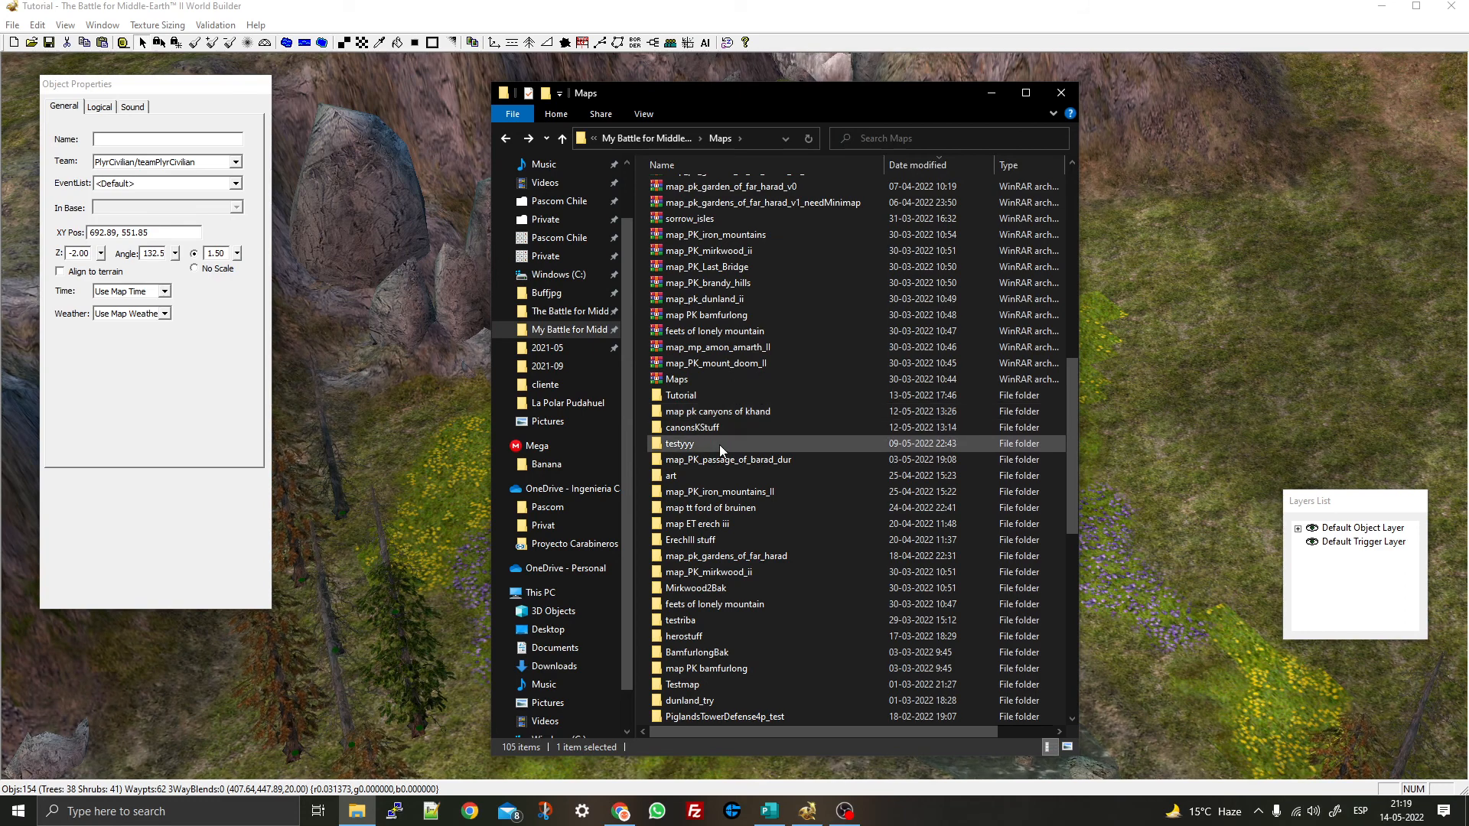
{"action": "left_click", "coordinate": [723, 493]}
{"action": "double_click", "coordinate": [724, 497]}
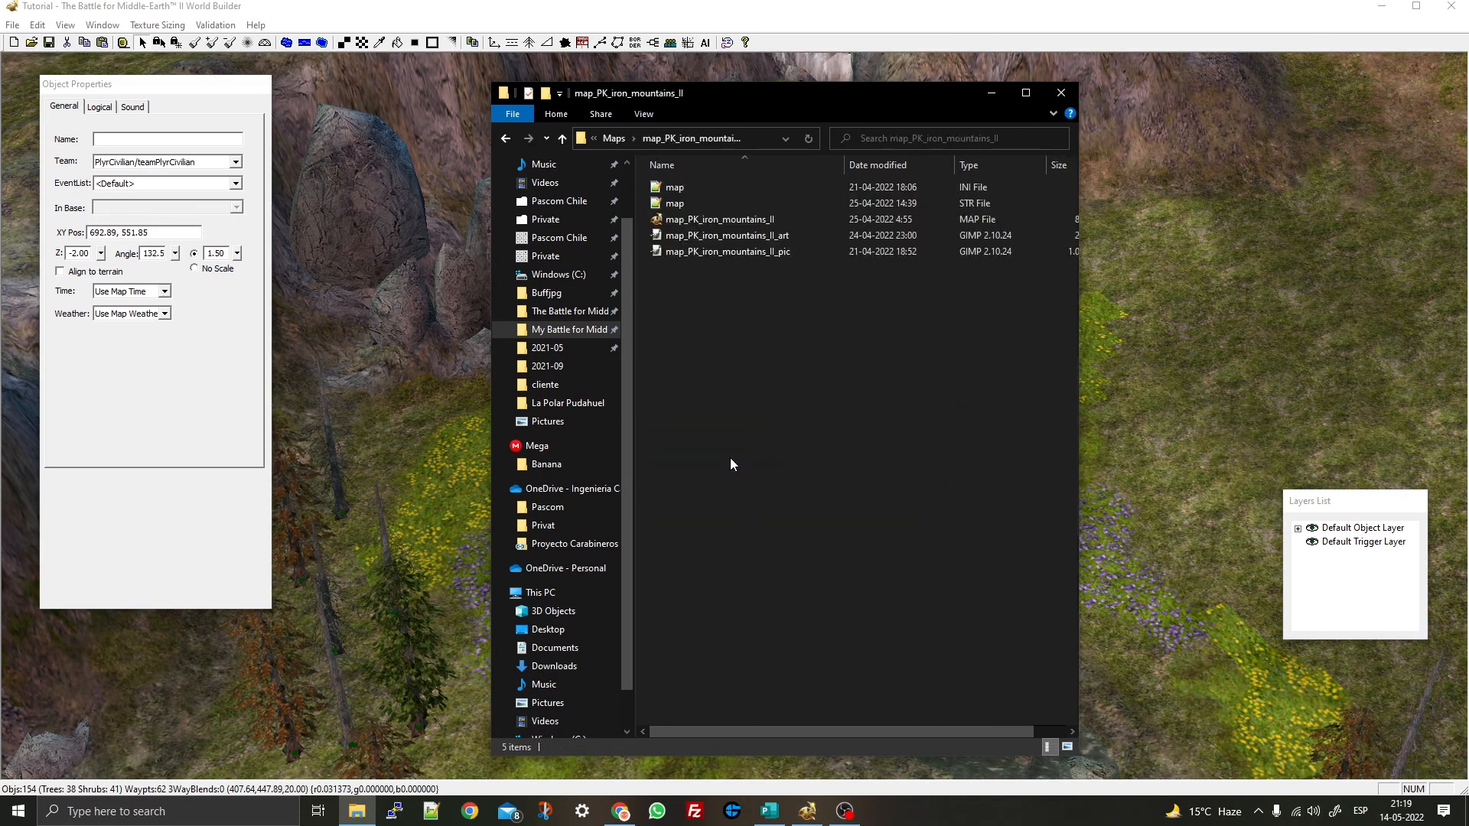
Open the map_PK_iron_mountains_II map file in World Builder and accept the EA tools end user license
{"action": "left_click", "coordinate": [696, 220]}
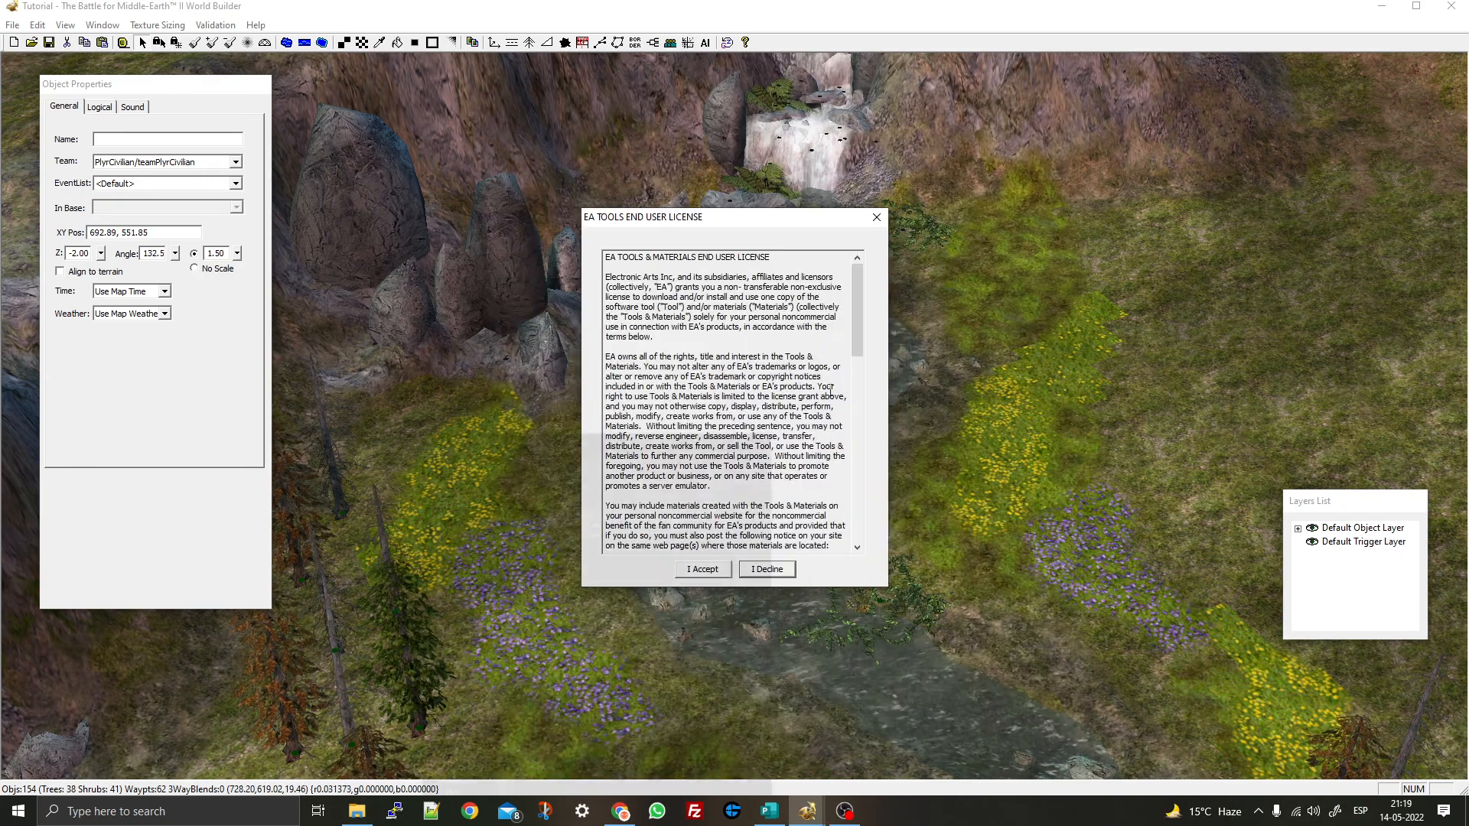
{"action": "left_click", "coordinate": [704, 572]}
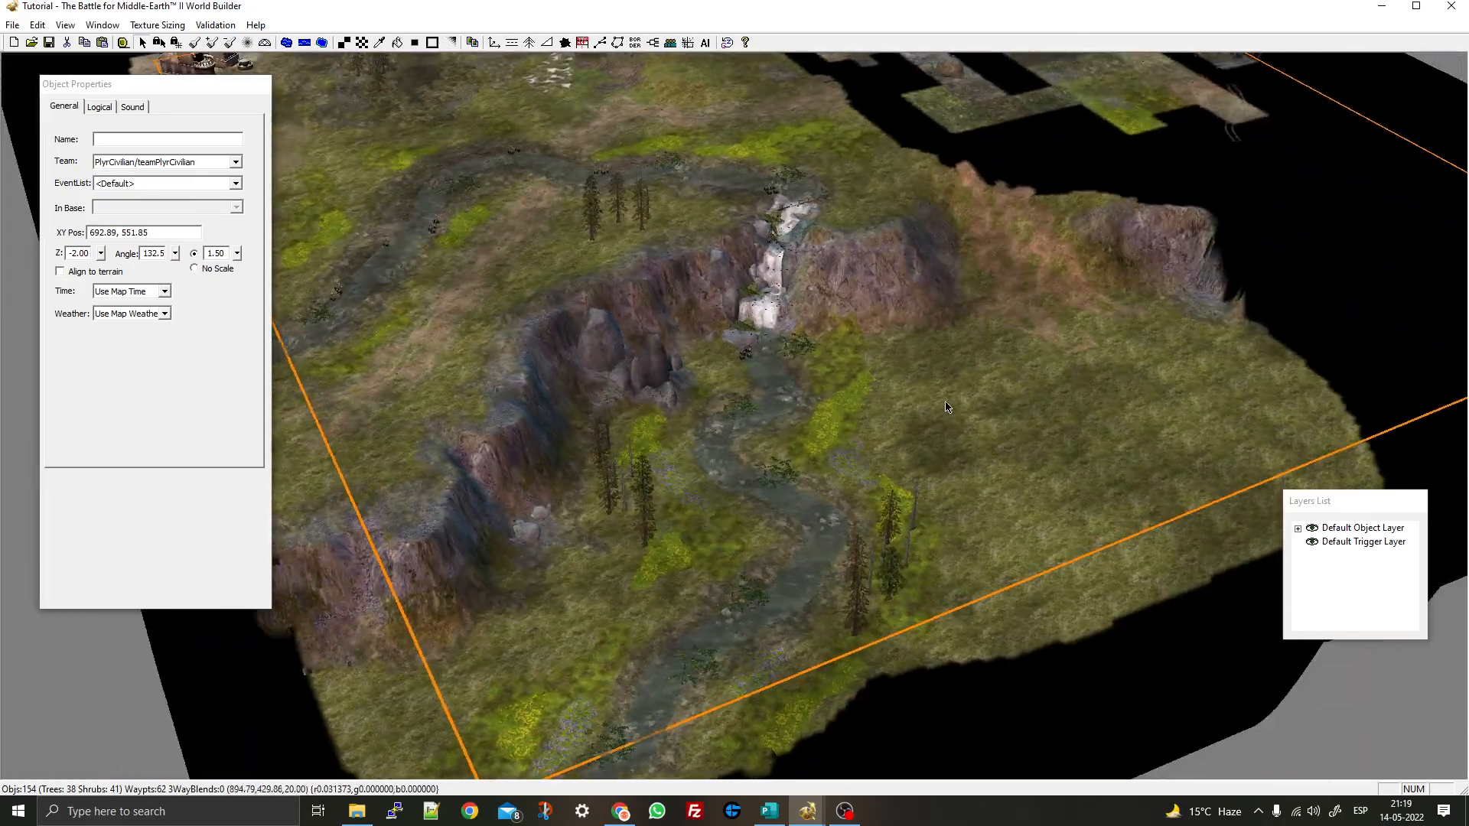
{"action": "right_click_drag", "start_coordinate": [948, 407], "coordinate": [811, 367]}
{"action": "middle_click_drag", "start_coordinate": [811, 368], "coordinate": [815, 455]}
{"action": "right_click_drag", "start_coordinate": [814, 455], "coordinate": [719, 527]}
{"action": "middle_click_drag", "start_coordinate": [719, 528], "coordinate": [615, 505]}
{"action": "middle_click_drag", "start_coordinate": [1042, 363], "coordinate": [1039, 398]}
{"action": "right_click_drag", "start_coordinate": [1039, 405], "coordinate": [823, 440]}
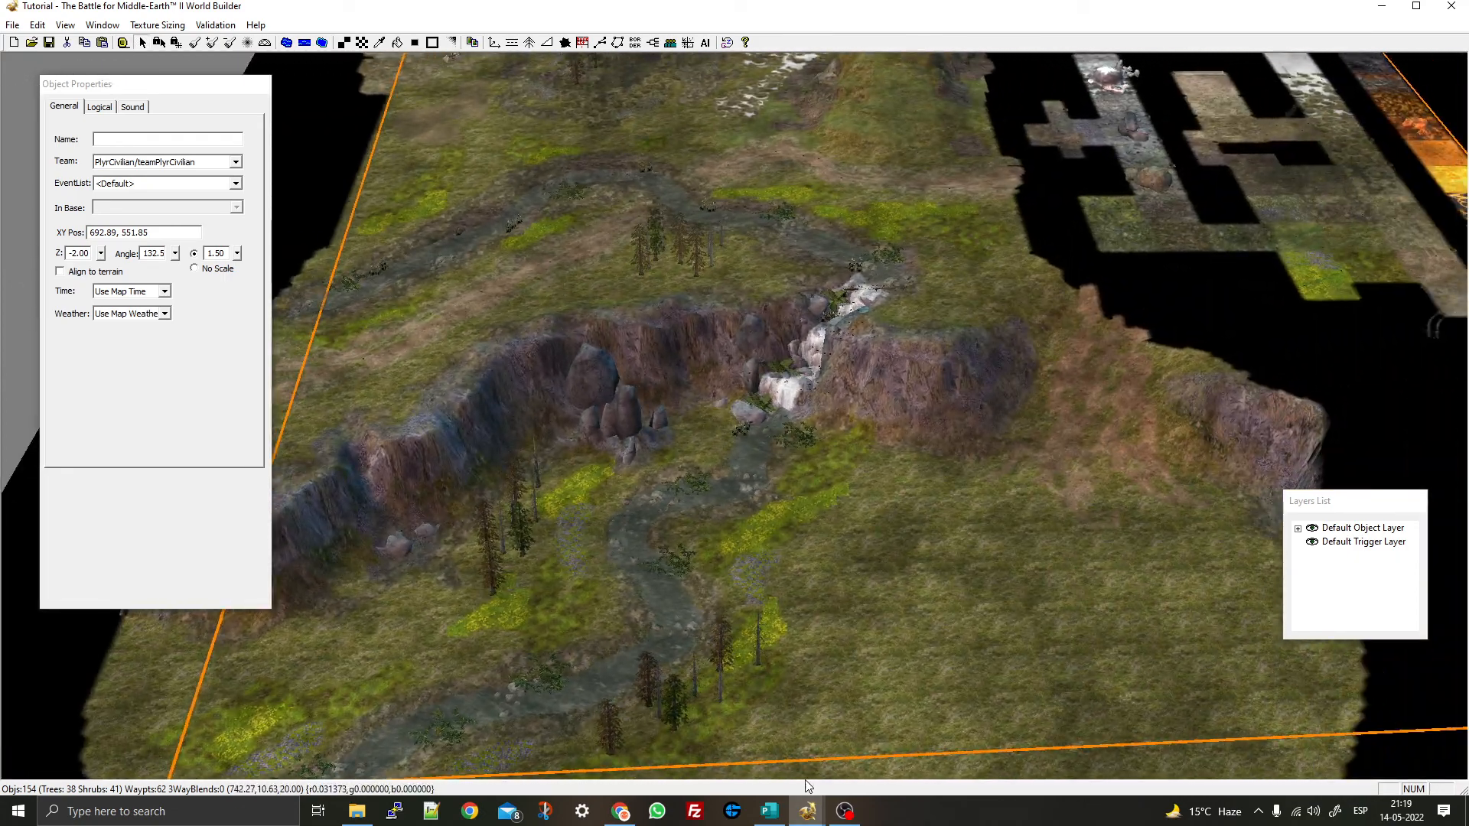
Switch to the map_PK_iron_mountains_II map, examine its waterfalls and river, and select a water ripple object in the stream
{"action": "mouse_move", "coordinate": [807, 817]}
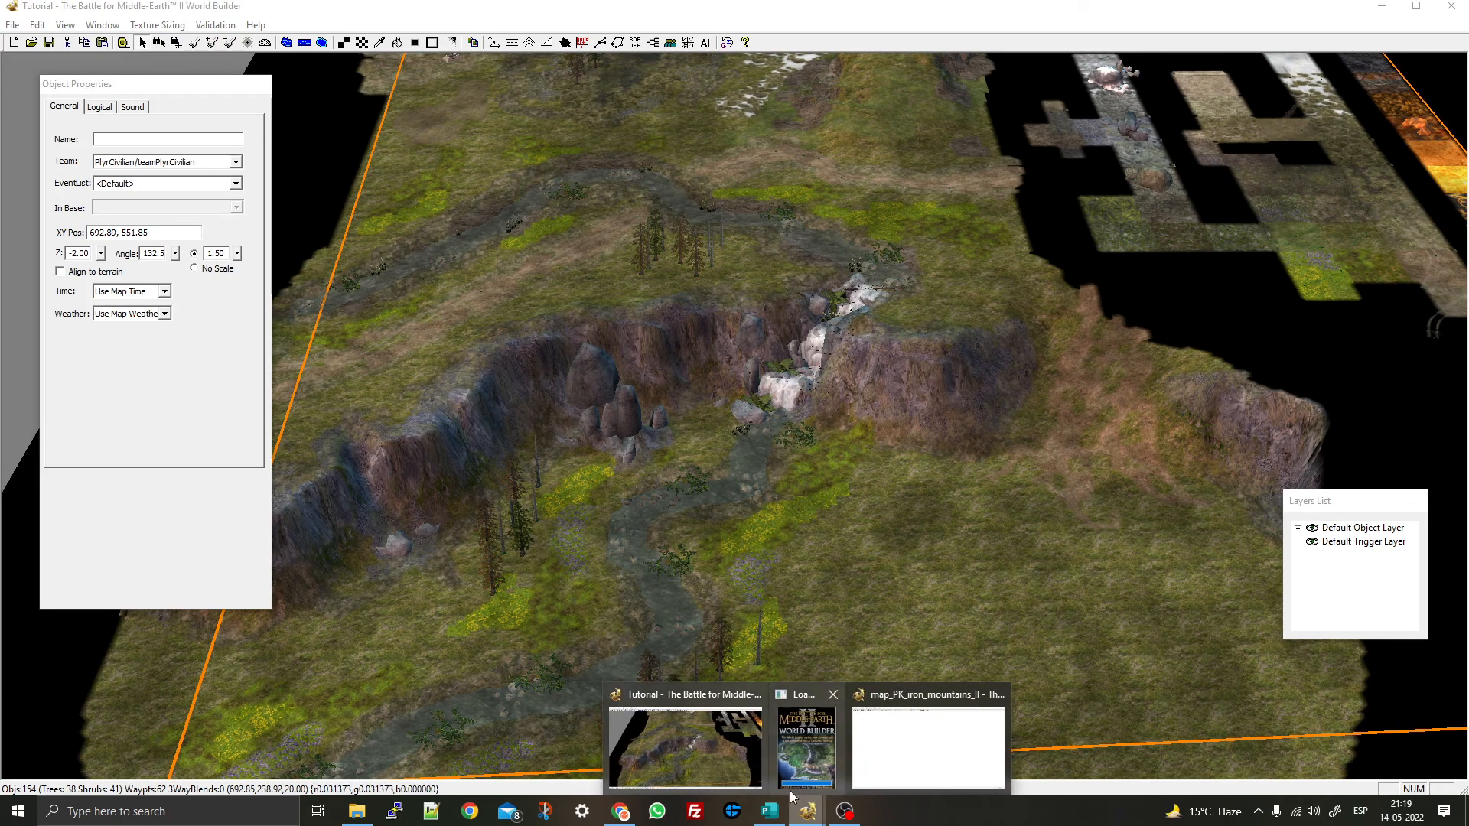
{"action": "mouse_move", "coordinate": [905, 760]}
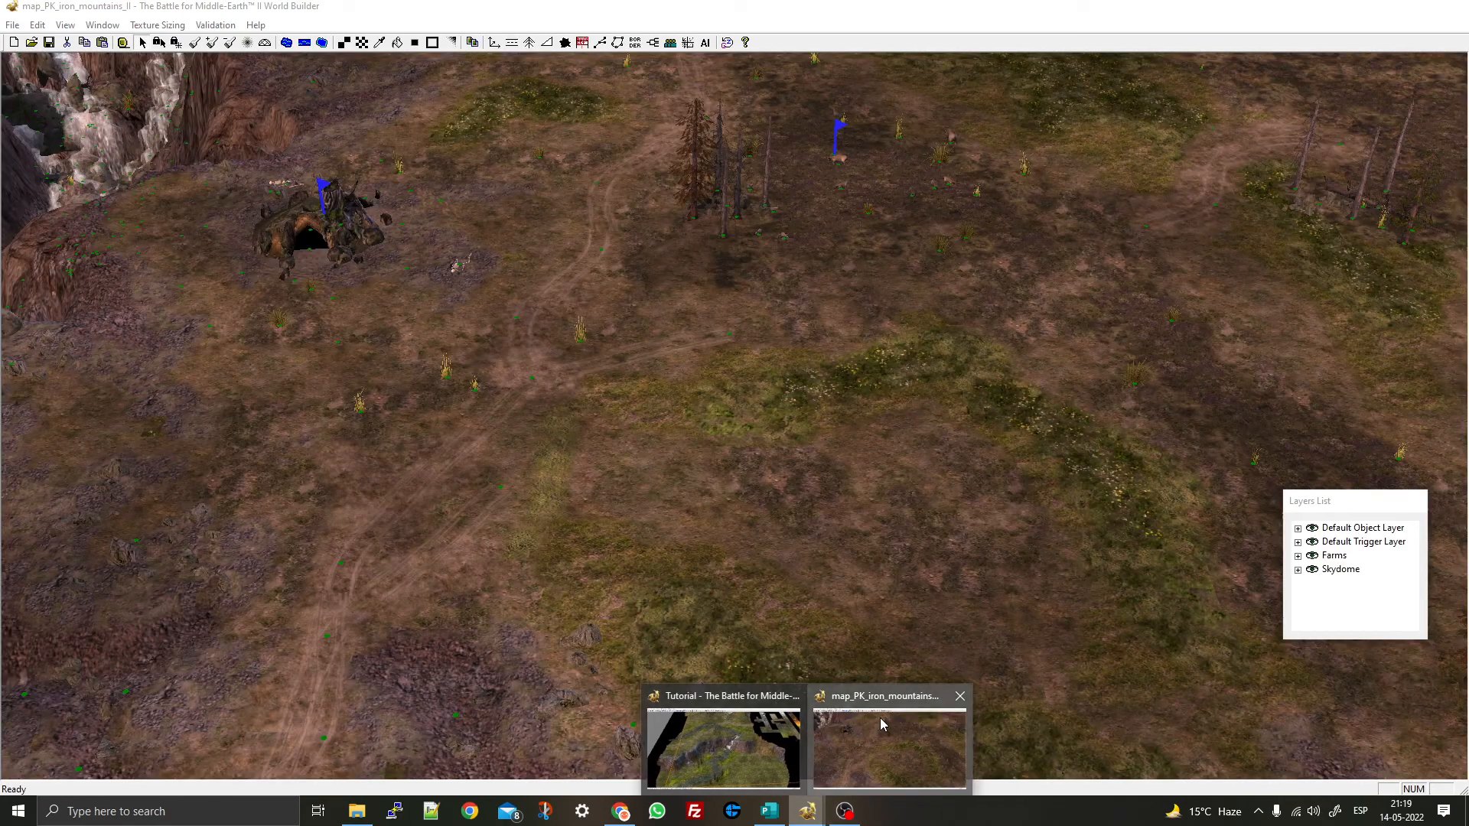
{"action": "left_click", "coordinate": [883, 724]}
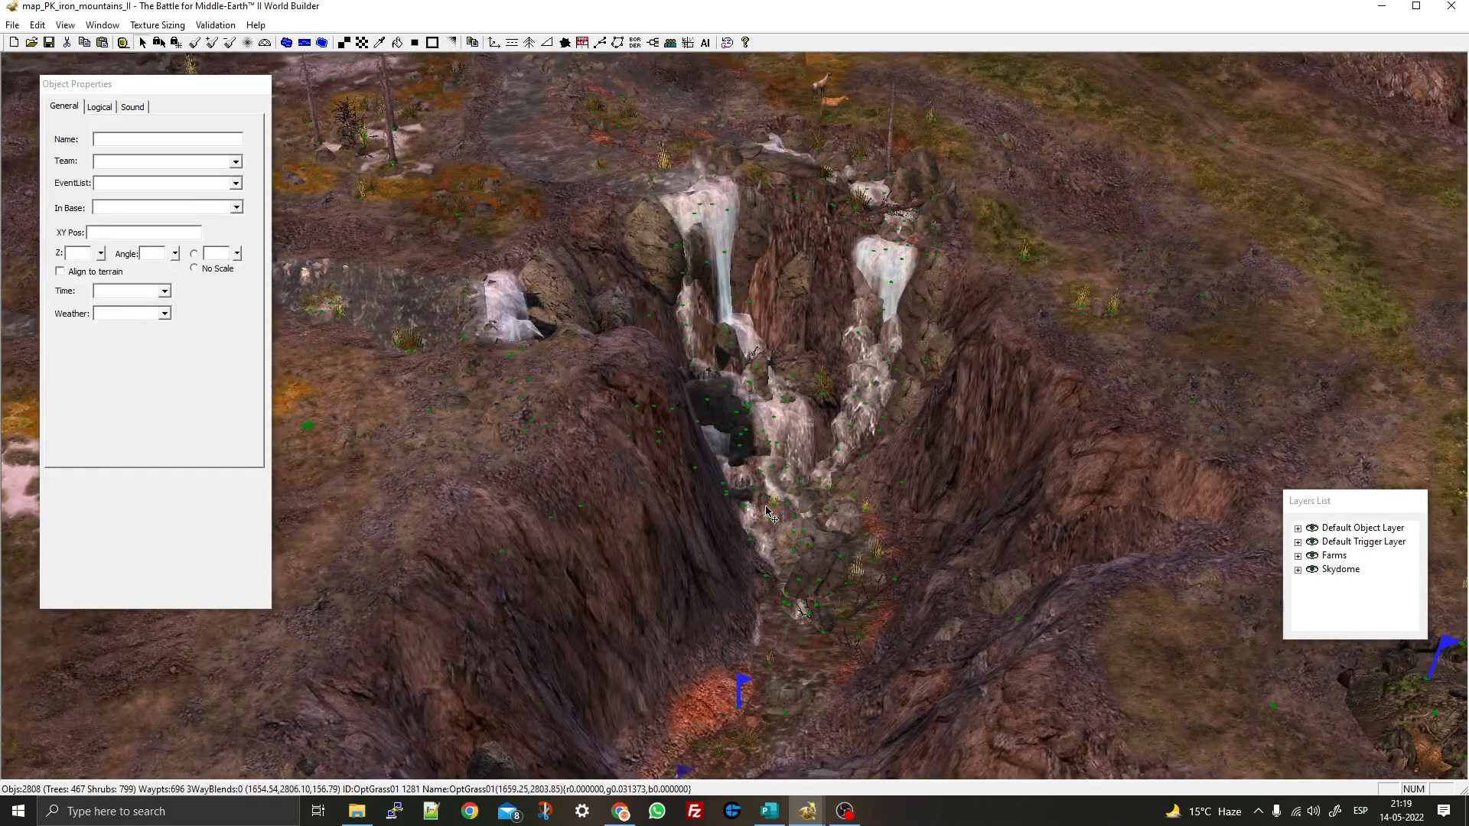
{"action": "scroll", "coordinate": [765, 506], "scroll_direction": "up", "scroll_amount": 3}
{"action": "right_click_drag", "start_coordinate": [765, 506], "coordinate": [843, 256]}
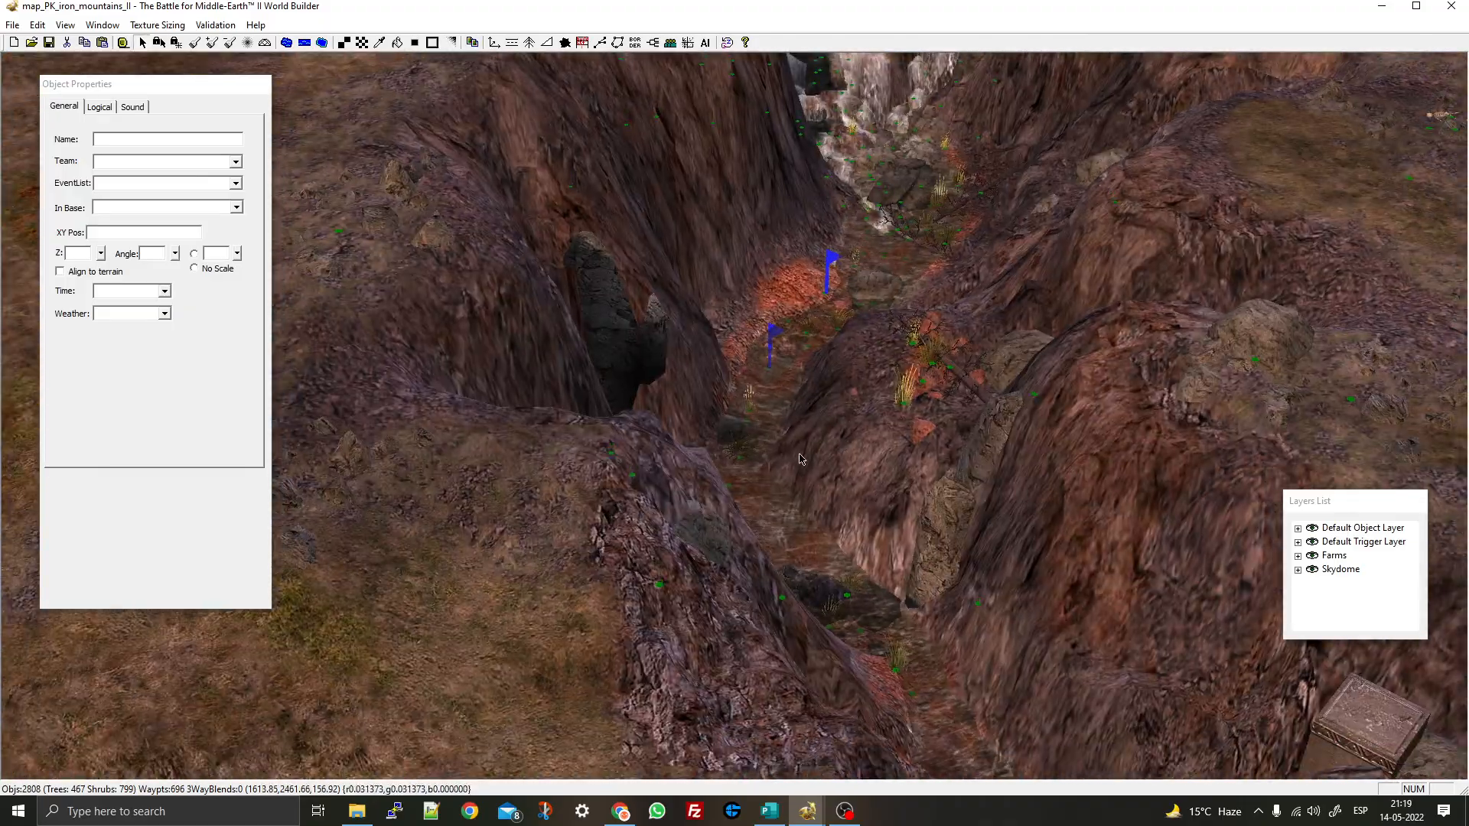
{"action": "scroll", "coordinate": [801, 459], "scroll_direction": "down", "scroll_amount": 5}
{"action": "right_click_drag", "start_coordinate": [801, 459], "coordinate": [819, 538]}
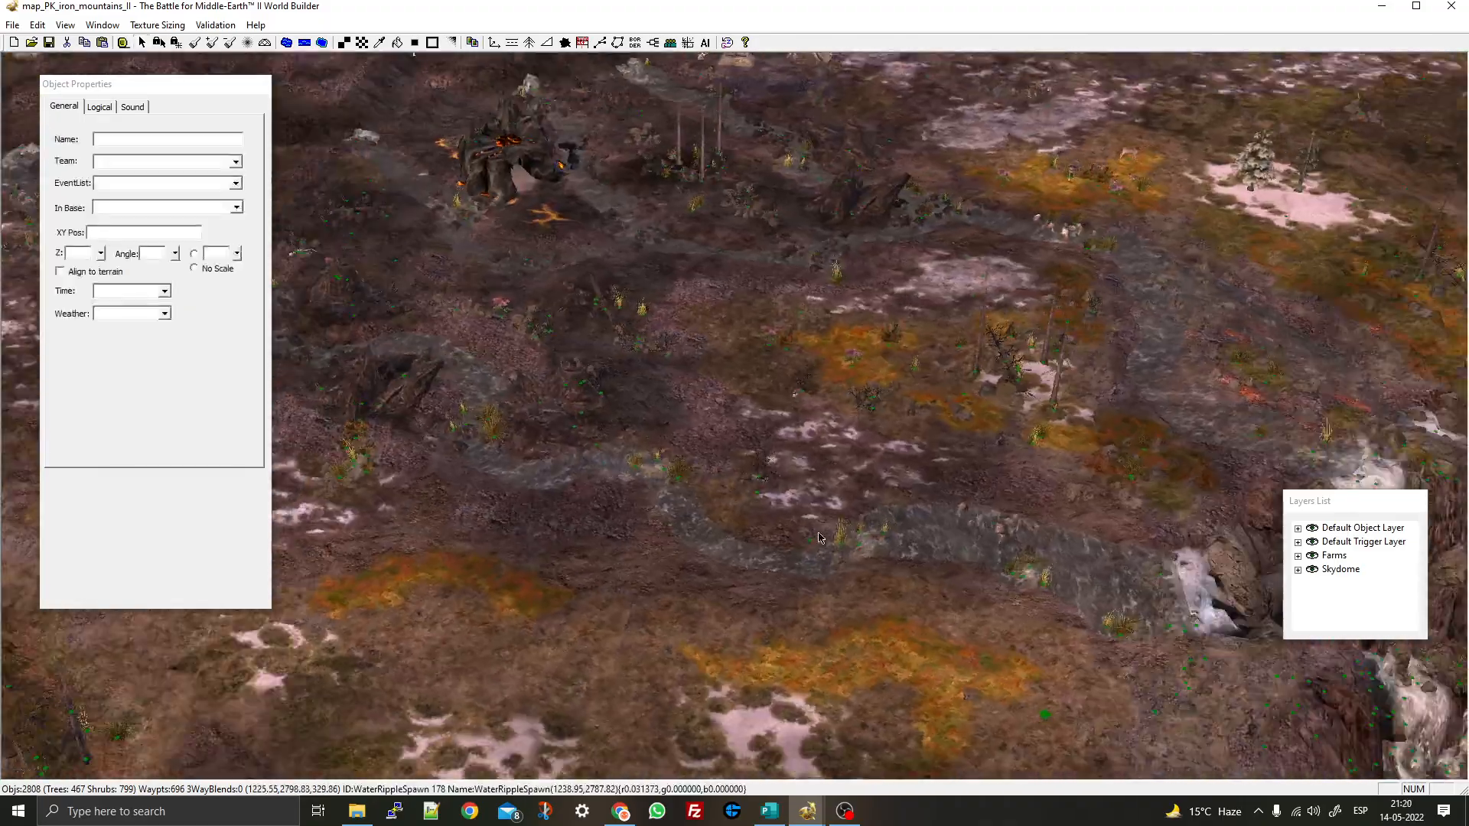
{"action": "middle_click_drag", "start_coordinate": [819, 538], "coordinate": [754, 512]}
{"action": "scroll", "coordinate": [666, 521], "scroll_direction": "up", "scroll_amount": 6}
{"action": "right_click_drag", "start_coordinate": [788, 466], "coordinate": [889, 502]}
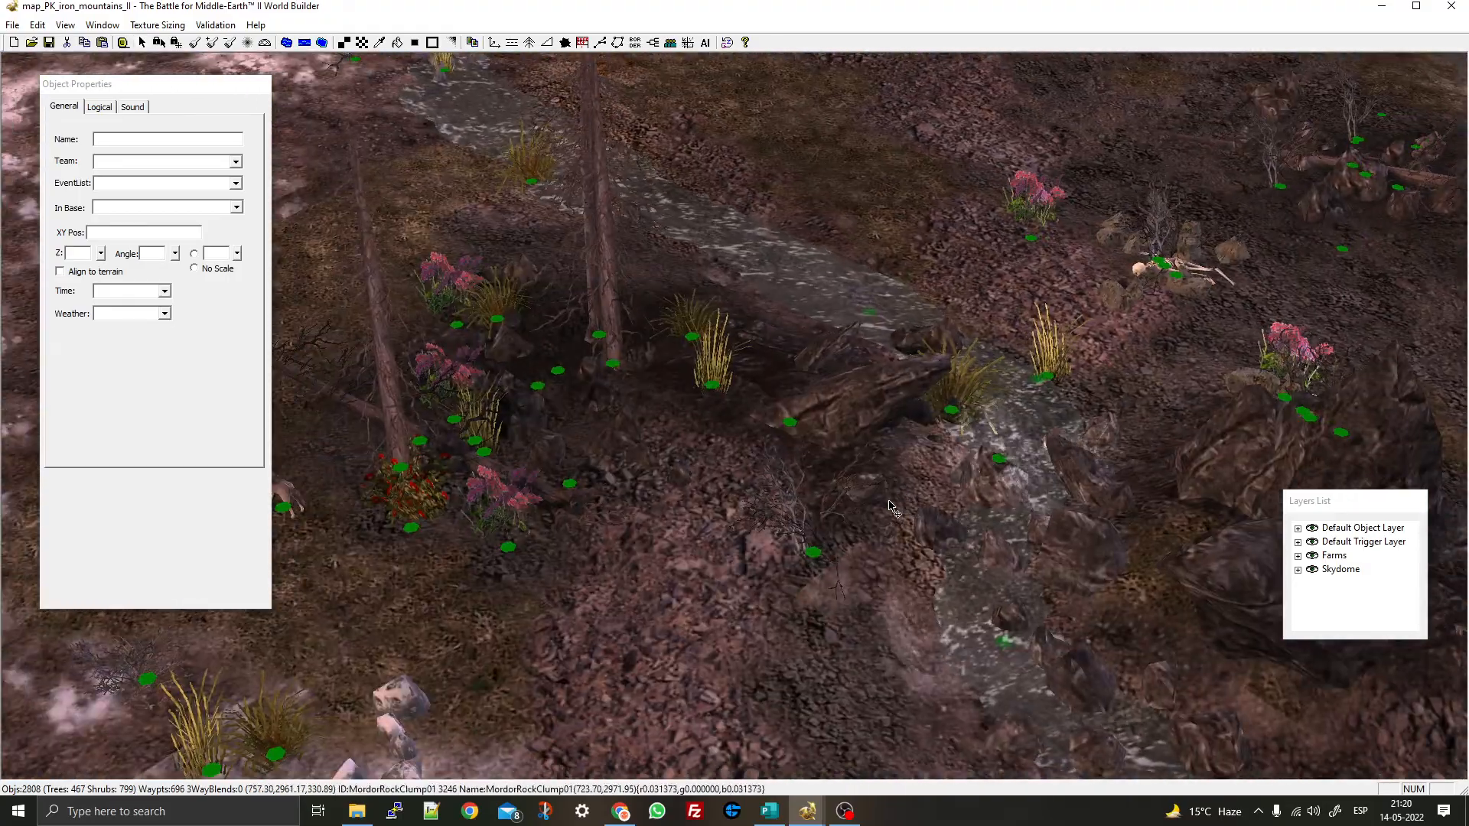
{"action": "left_click", "coordinate": [994, 463]}
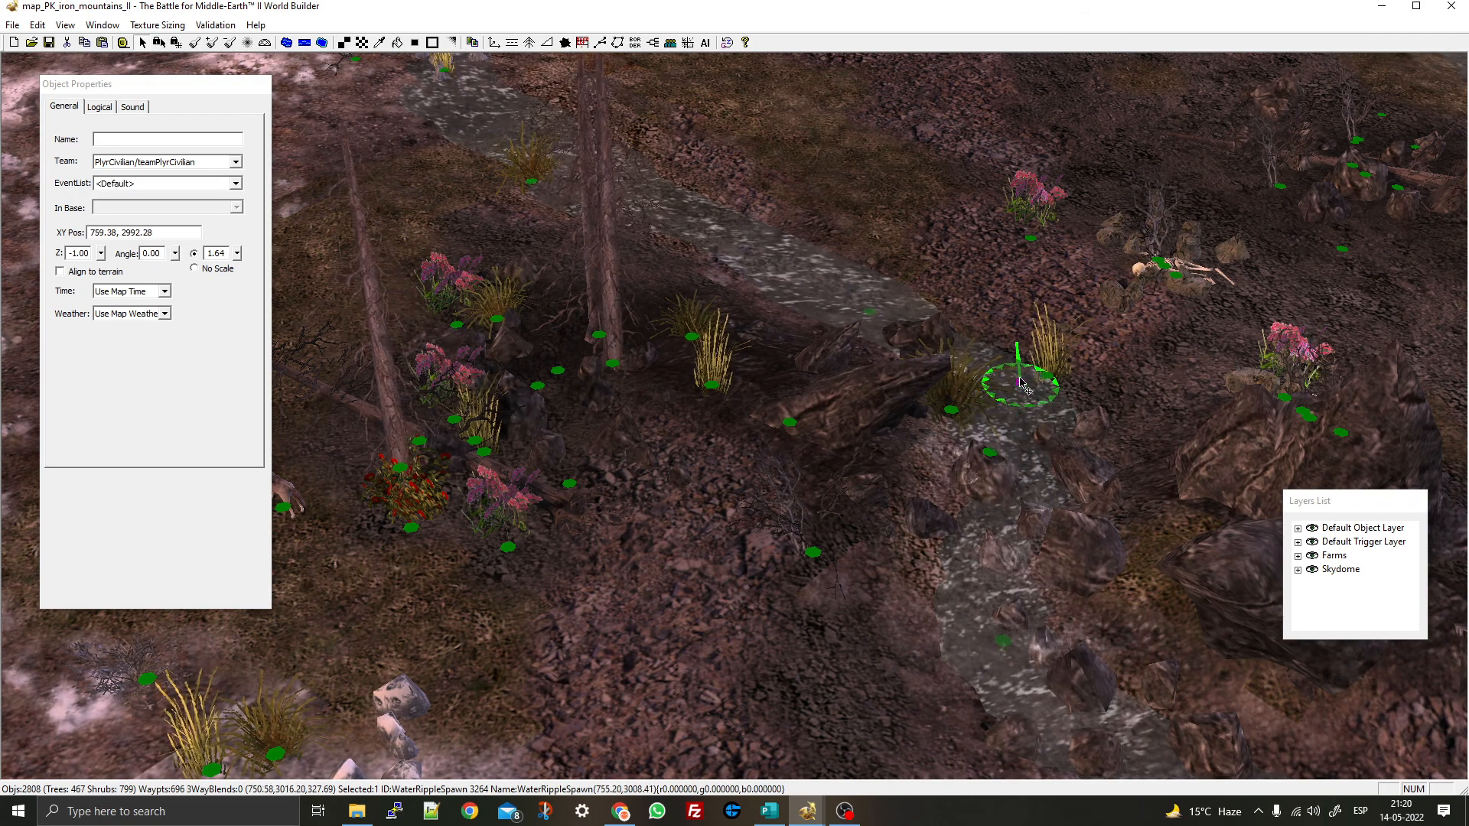
Look up the WaterRippleSpawn object under ByNativeType, Civilian, SYSTEM in the placeable objects, and close the object placement tool
{"action": "left_click", "coordinate": [492, 43]}
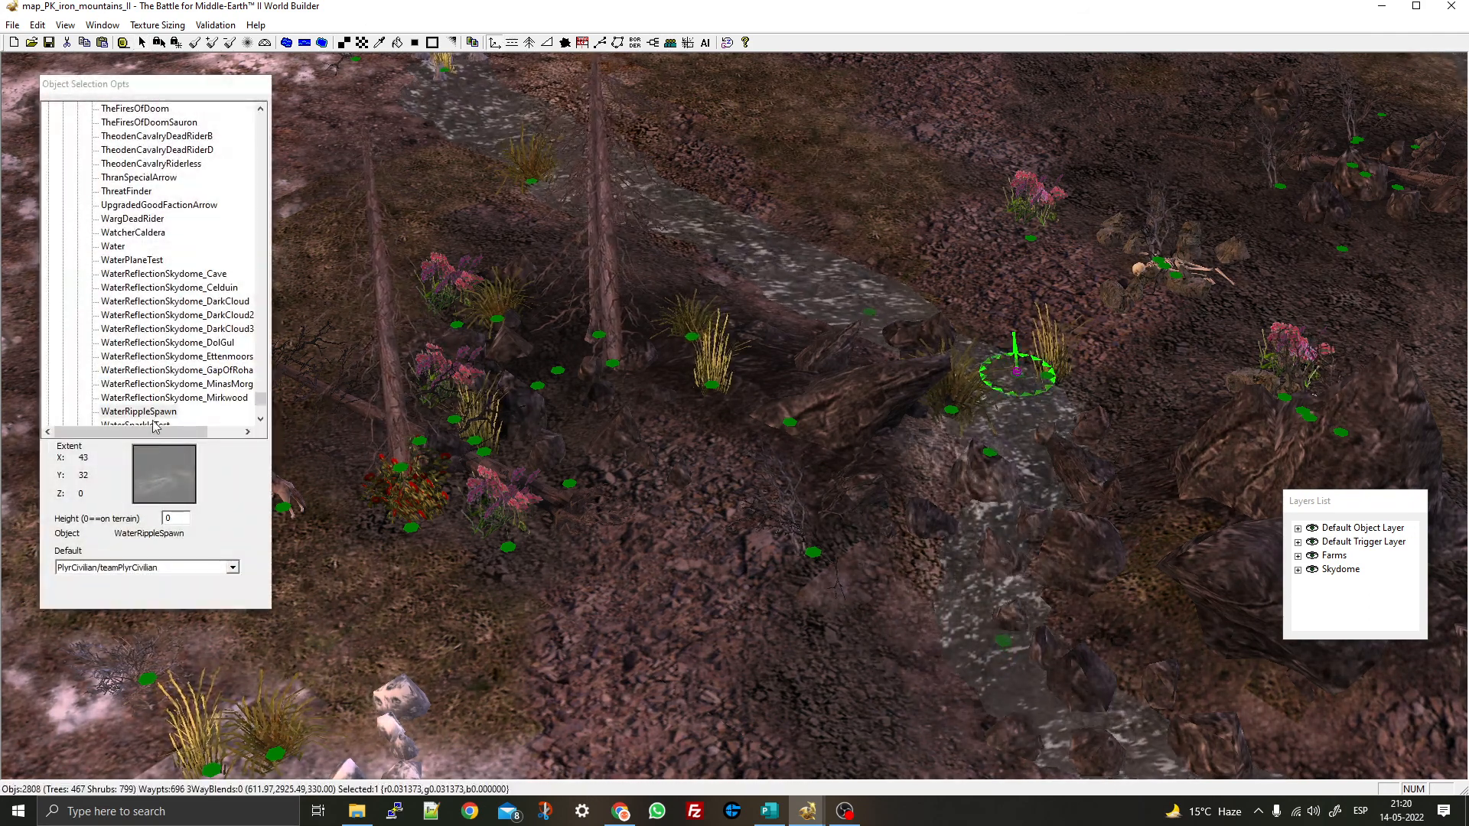
{"action": "left_click_drag", "start_coordinate": [260, 401], "coordinate": [262, 102]}
{"action": "left_click", "coordinate": [78, 191]}
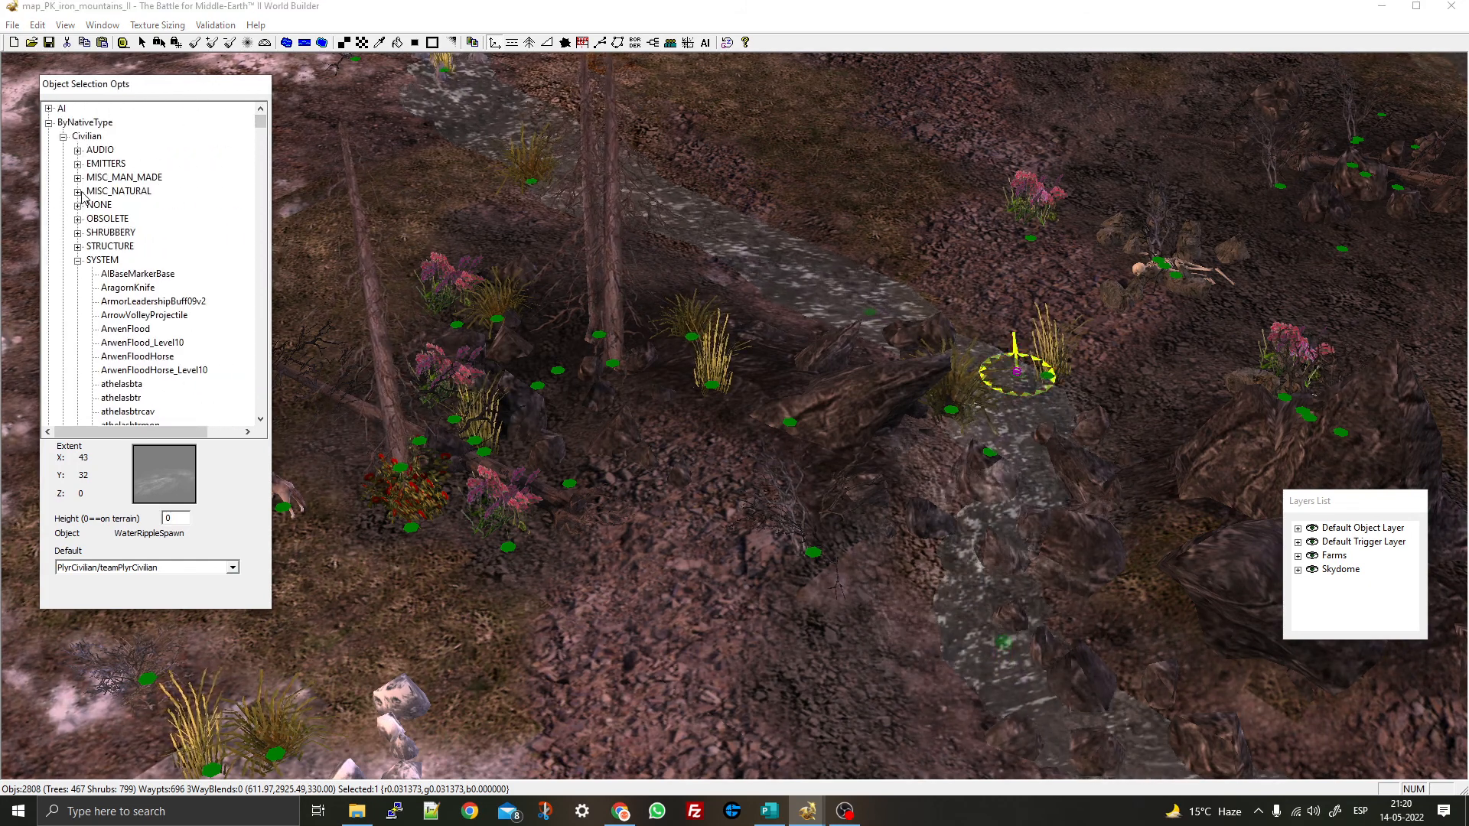
{"action": "left_click", "coordinate": [79, 261]}
{"action": "left_click", "coordinate": [78, 261]}
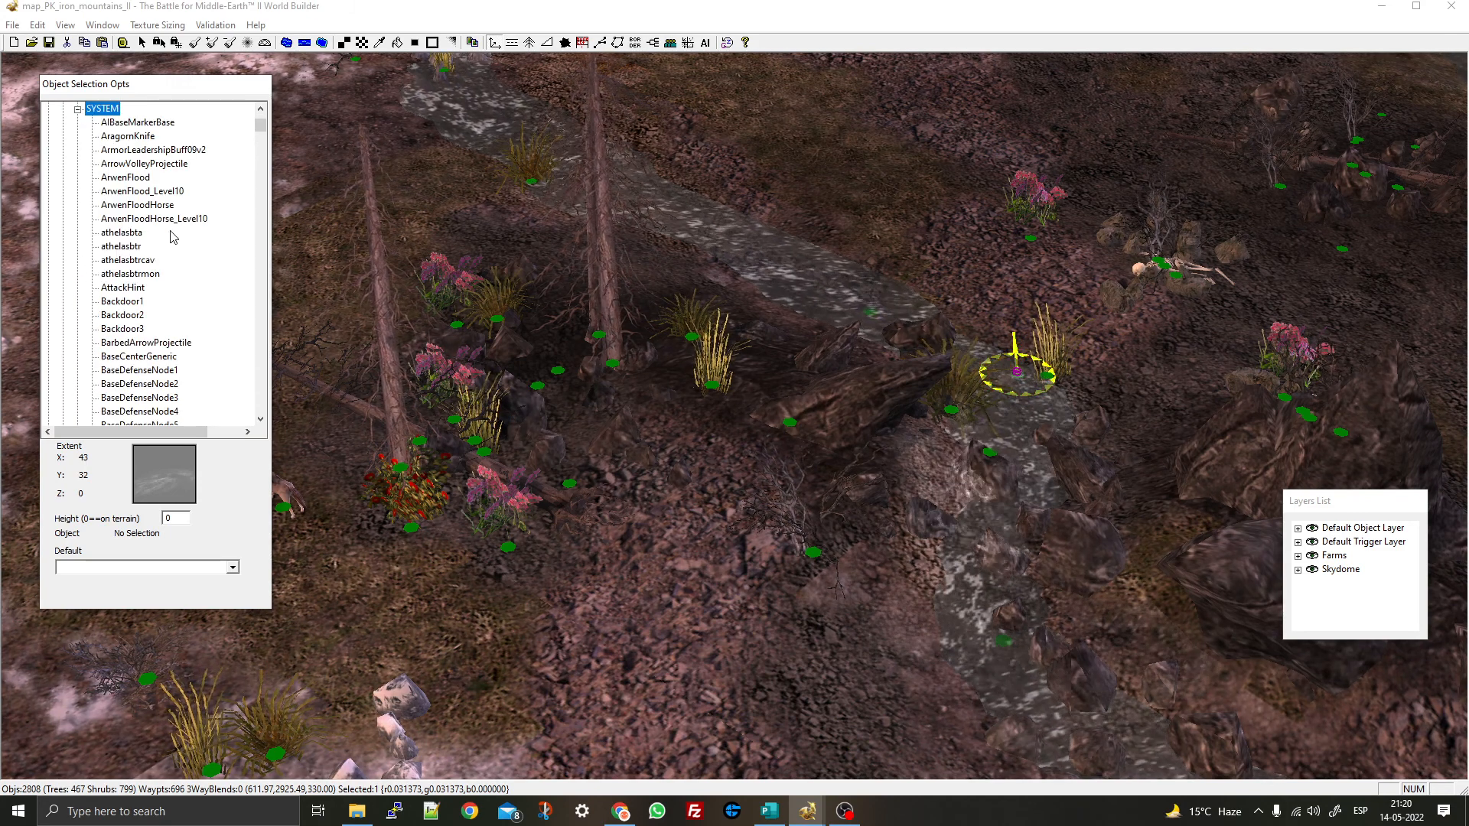
{"action": "key", "text": "w"}
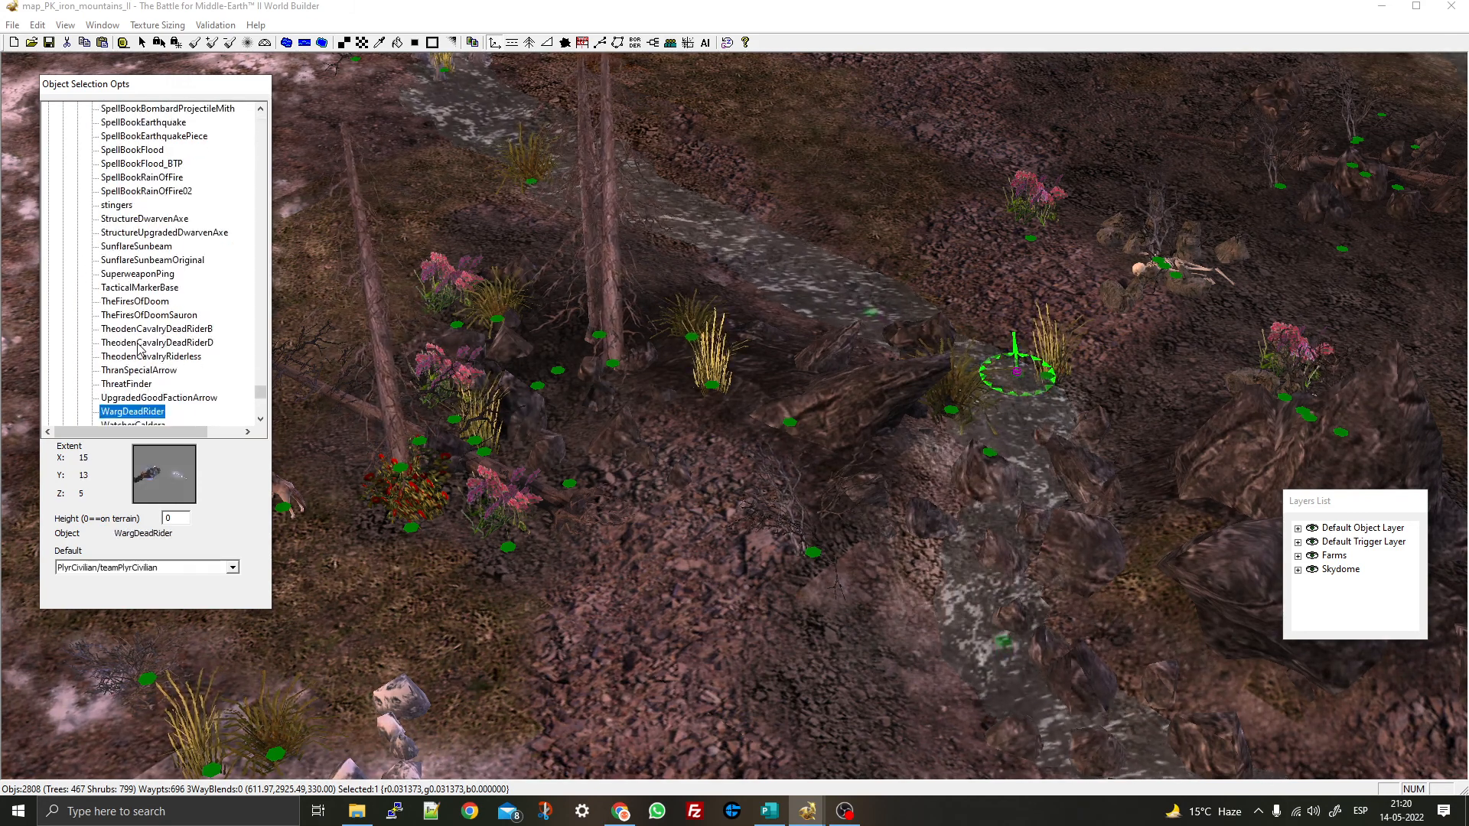
{"action": "scroll", "coordinate": [140, 351], "scroll_direction": "down", "scroll_amount": 2}
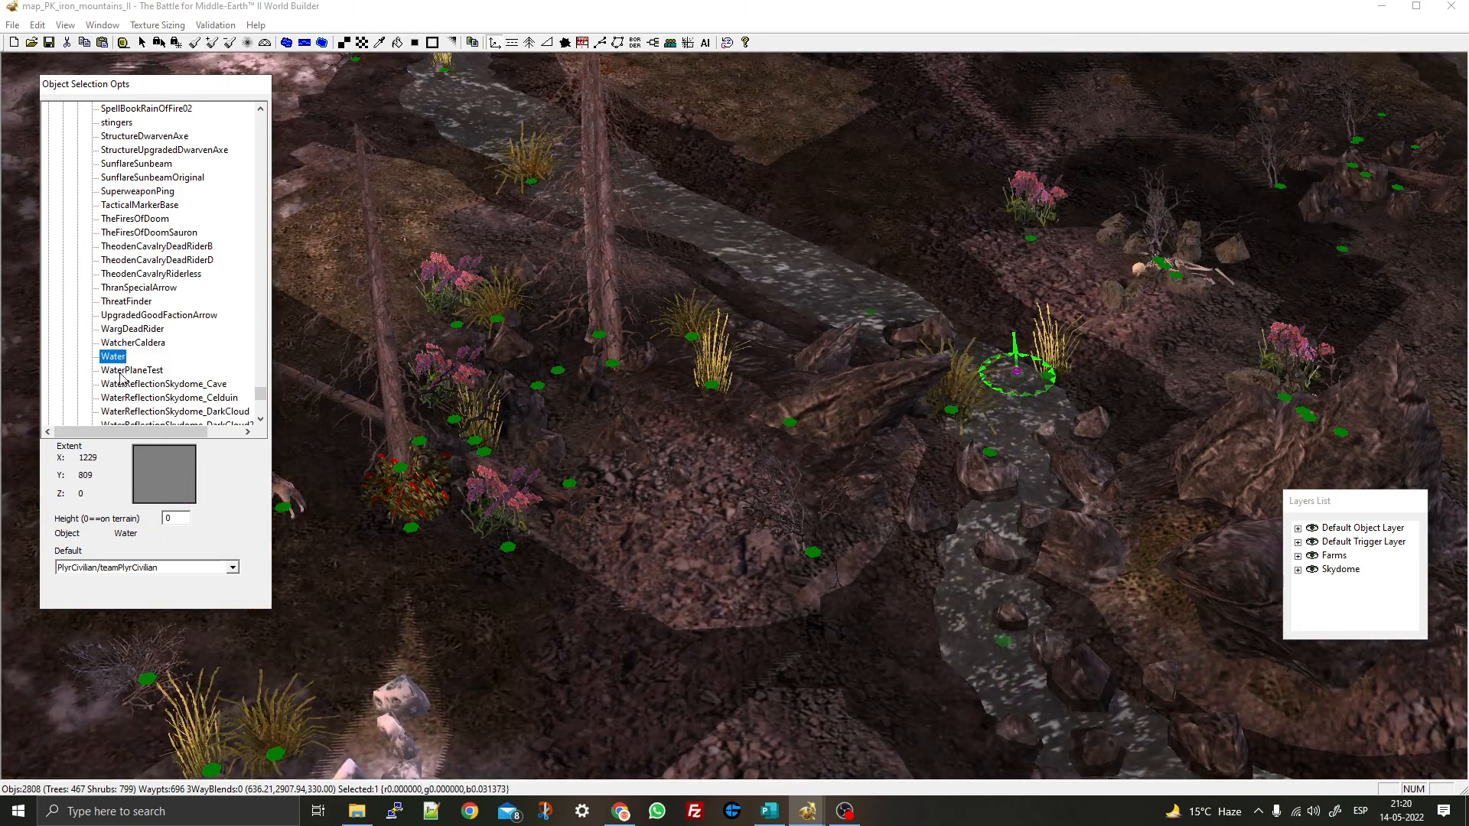
{"action": "key", "text": "Down"}
{"action": "key", "text": "Down"}
{"action": "key", "text": "Down"}
{"action": "key", "text": "Down"}
{"action": "key", "text": "Down"}
{"action": "key", "text": "Down"}
{"action": "key", "text": "Down"}
{"action": "key", "text": "Down"}
{"action": "key", "text": "Down"}
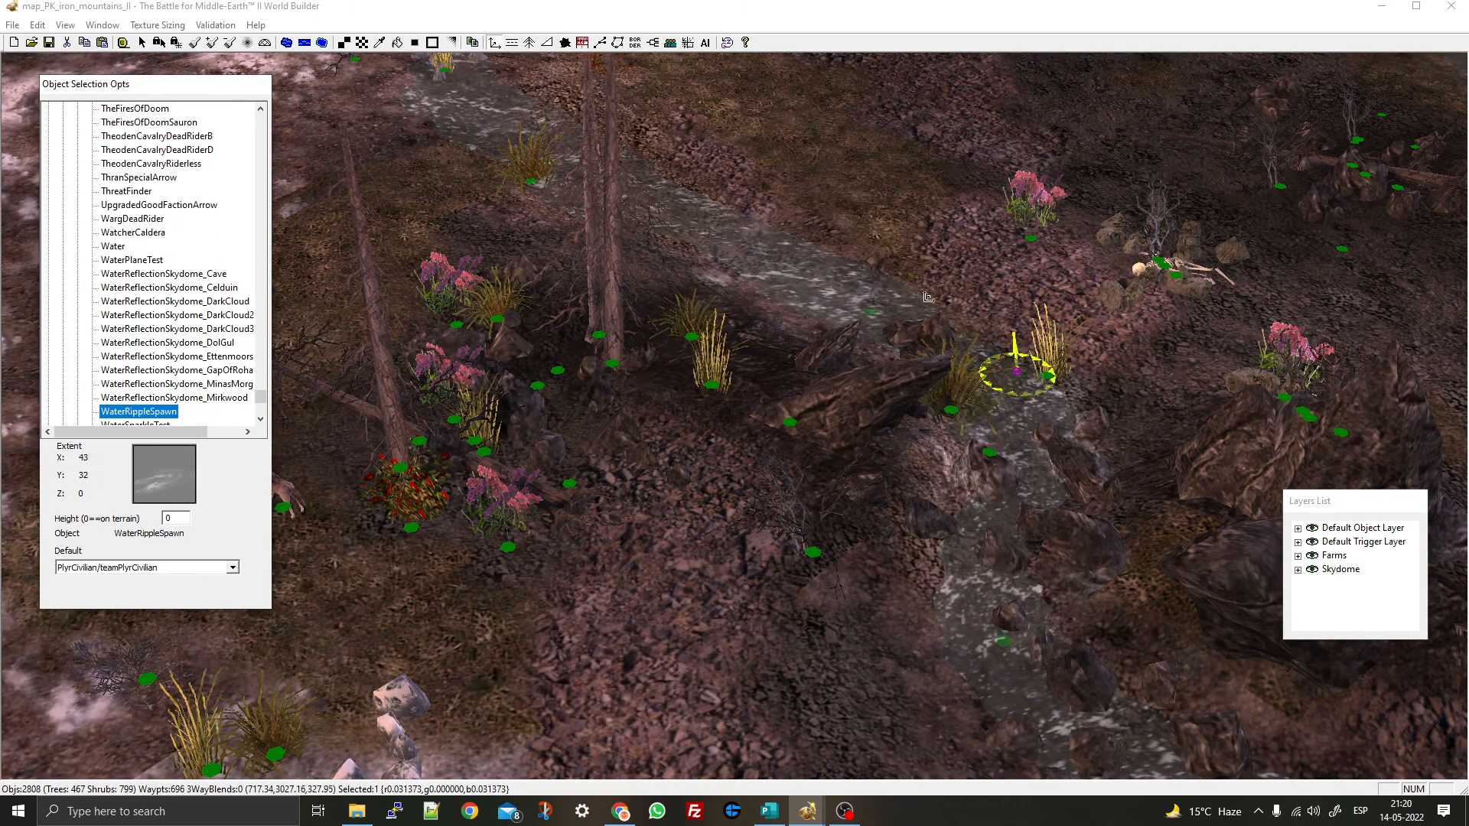
{"action": "key", "text": "Escape"}
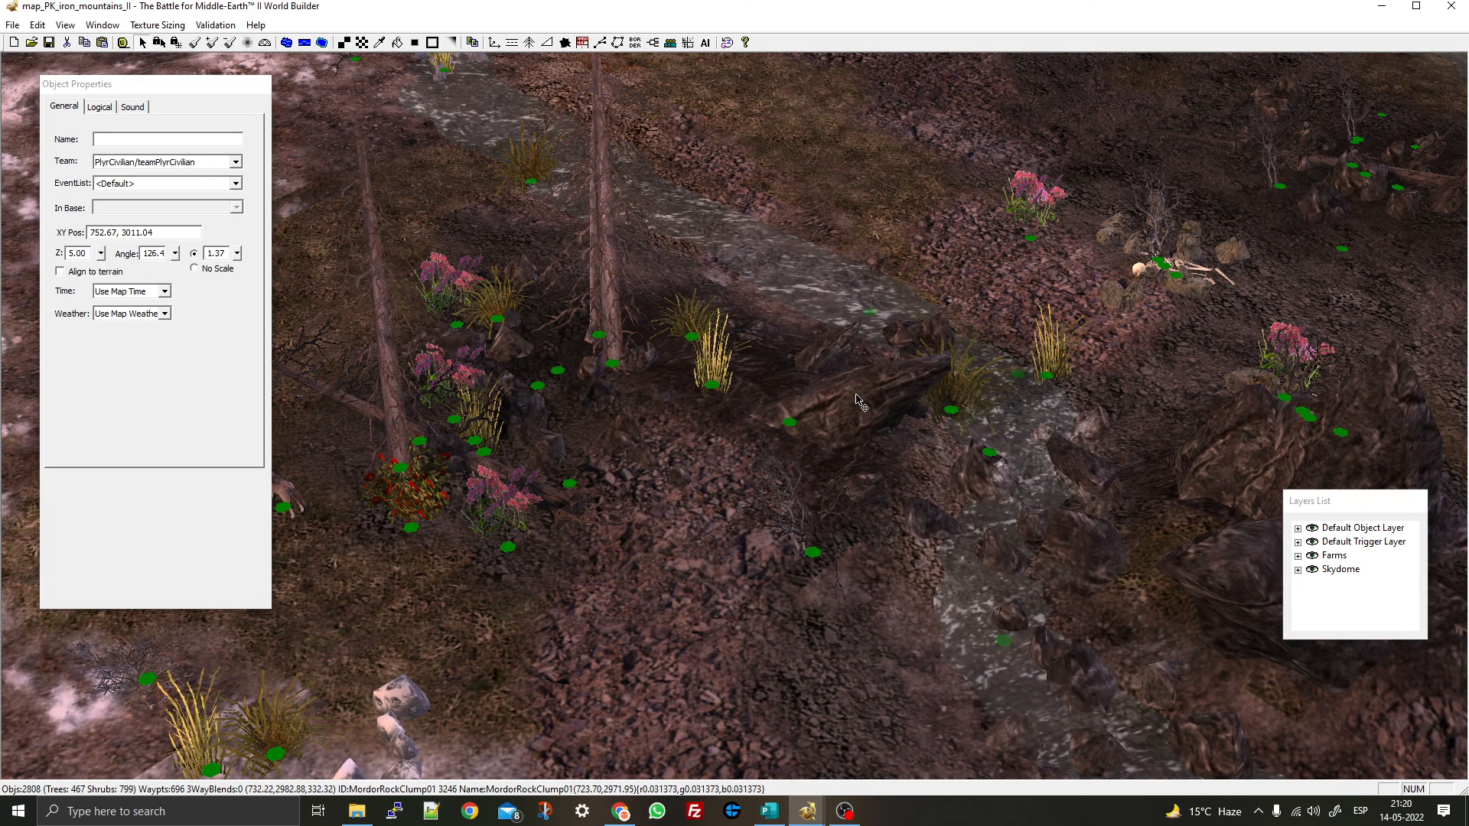
Return to the Tutorial map and choose WaterRippleSpawn from the Civilian SYSTEM category as the object to place
{"action": "key", "text": "alt+Tab"}
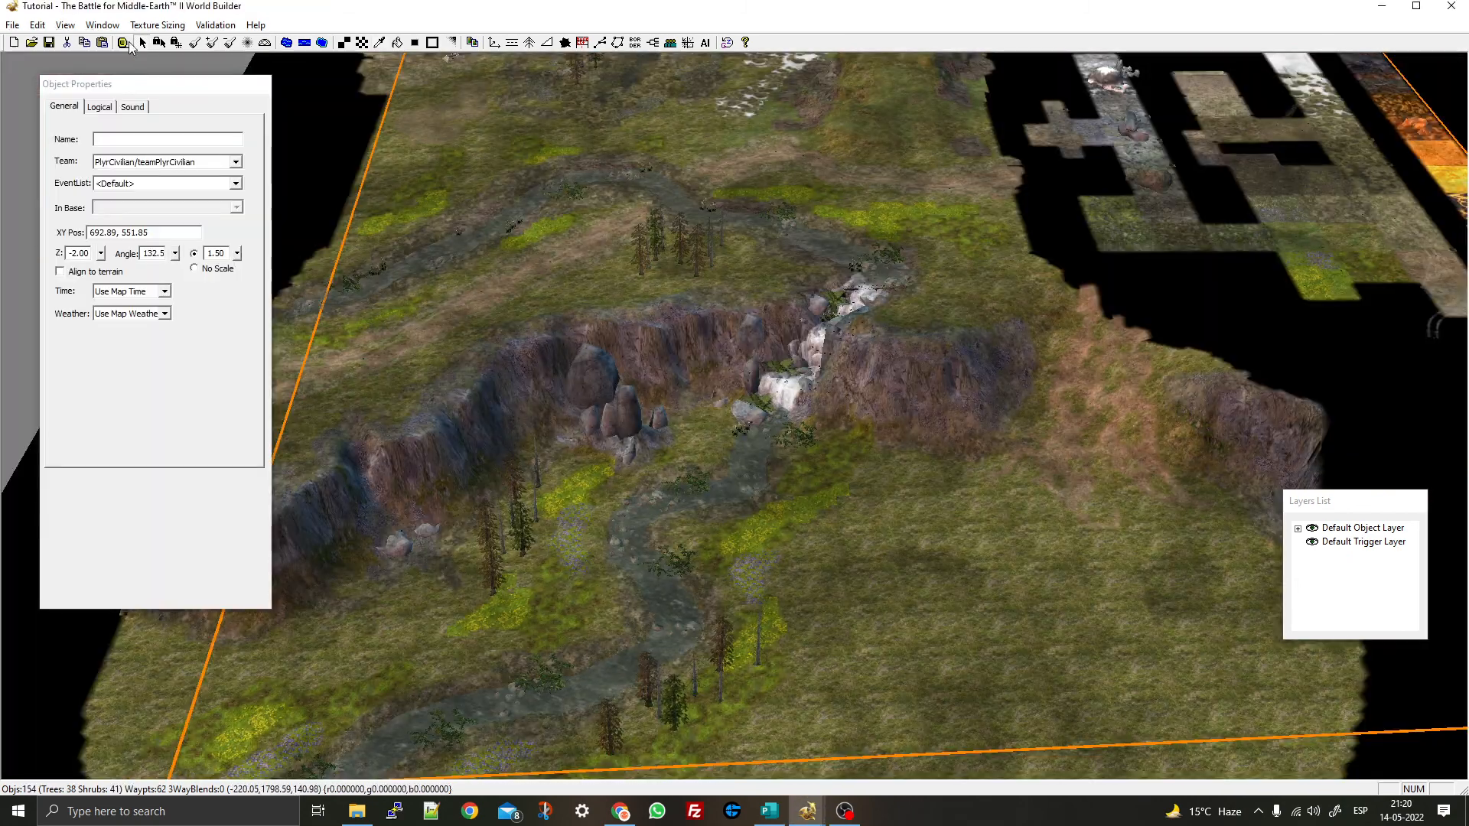
{"action": "left_click", "coordinate": [473, 42]}
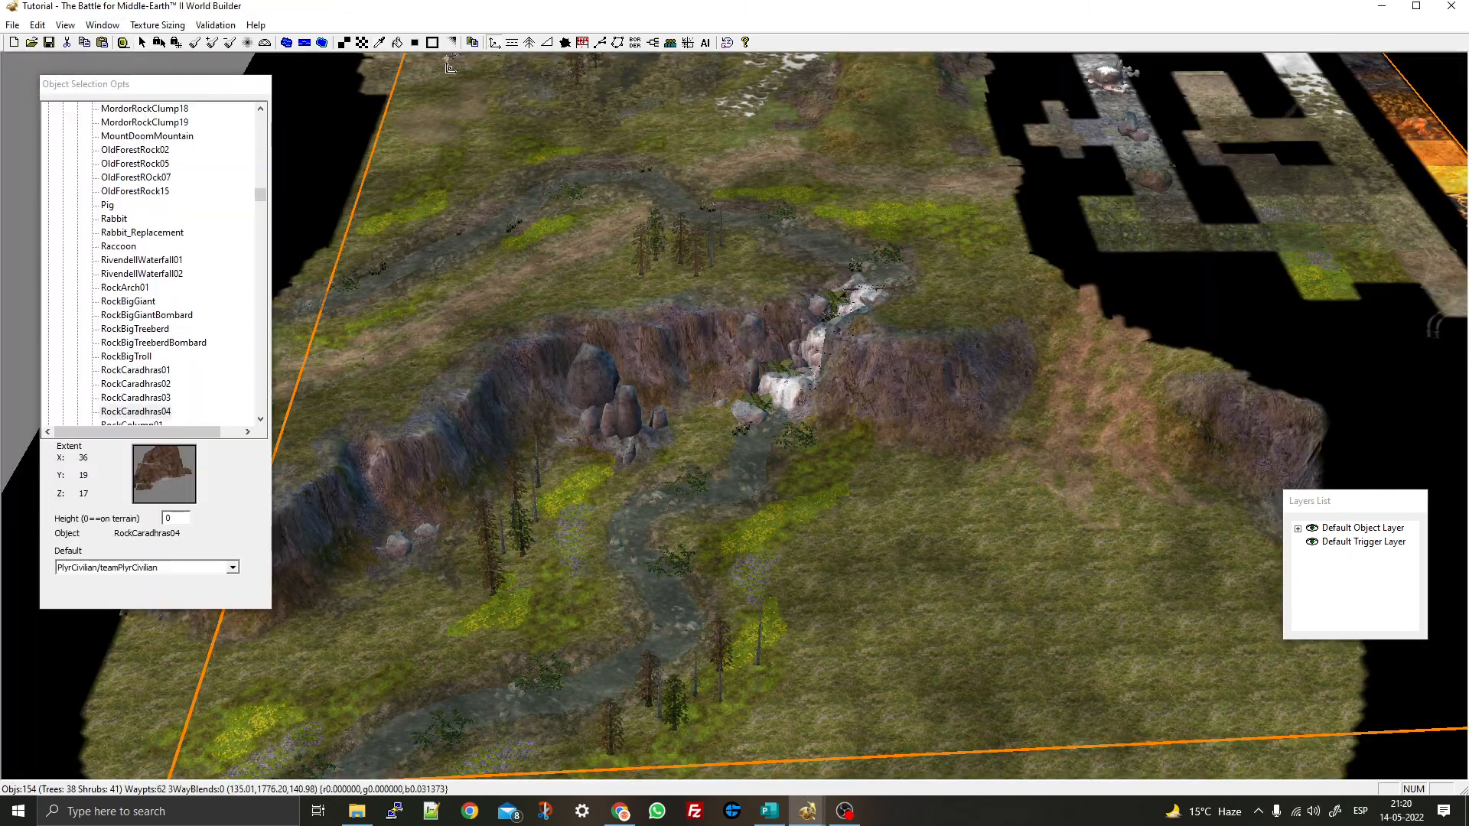
{"action": "left_click_drag", "start_coordinate": [261, 195], "coordinate": [261, 122]}
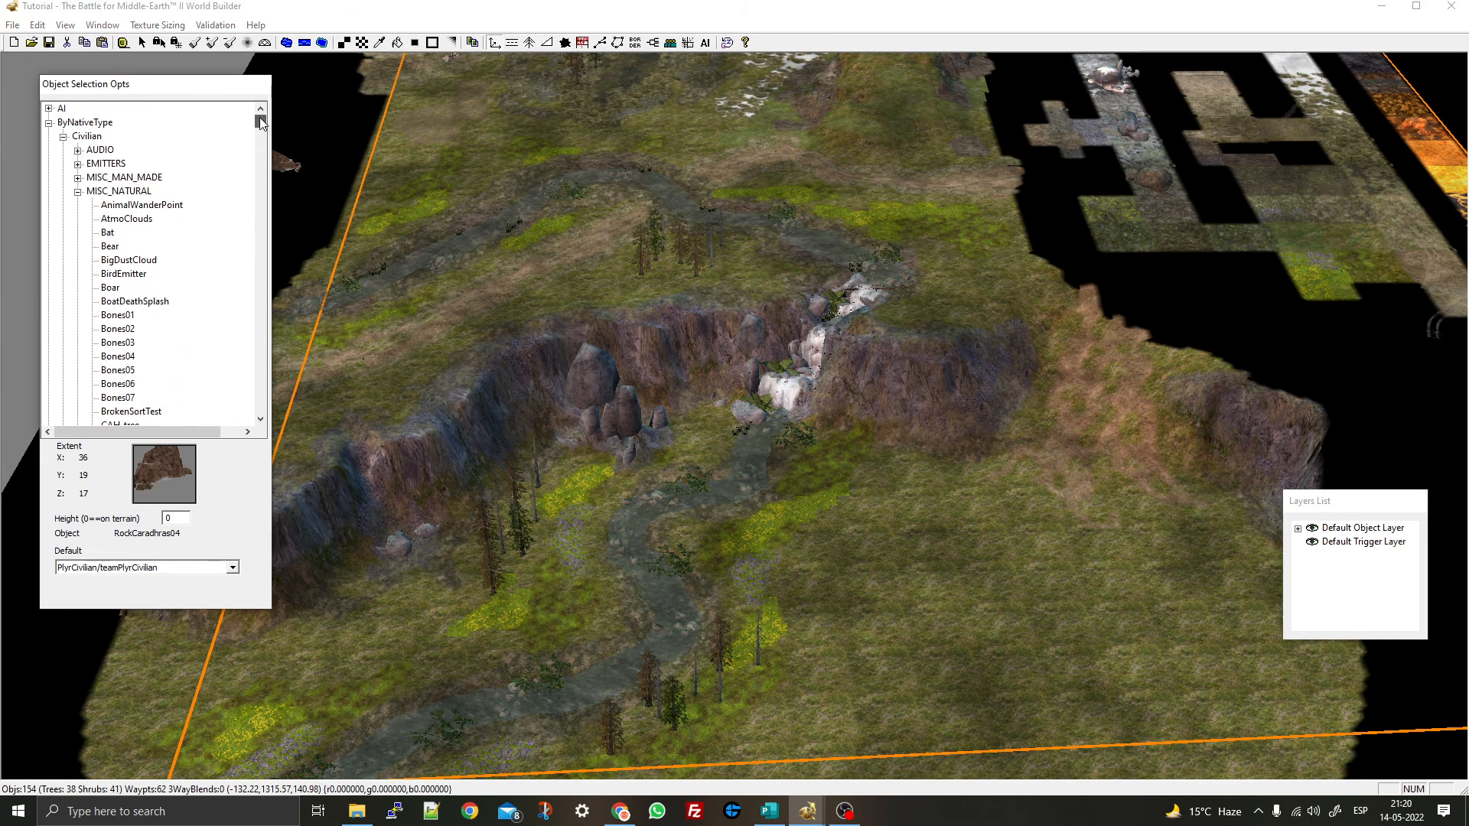
{"action": "left_click", "coordinate": [77, 192]}
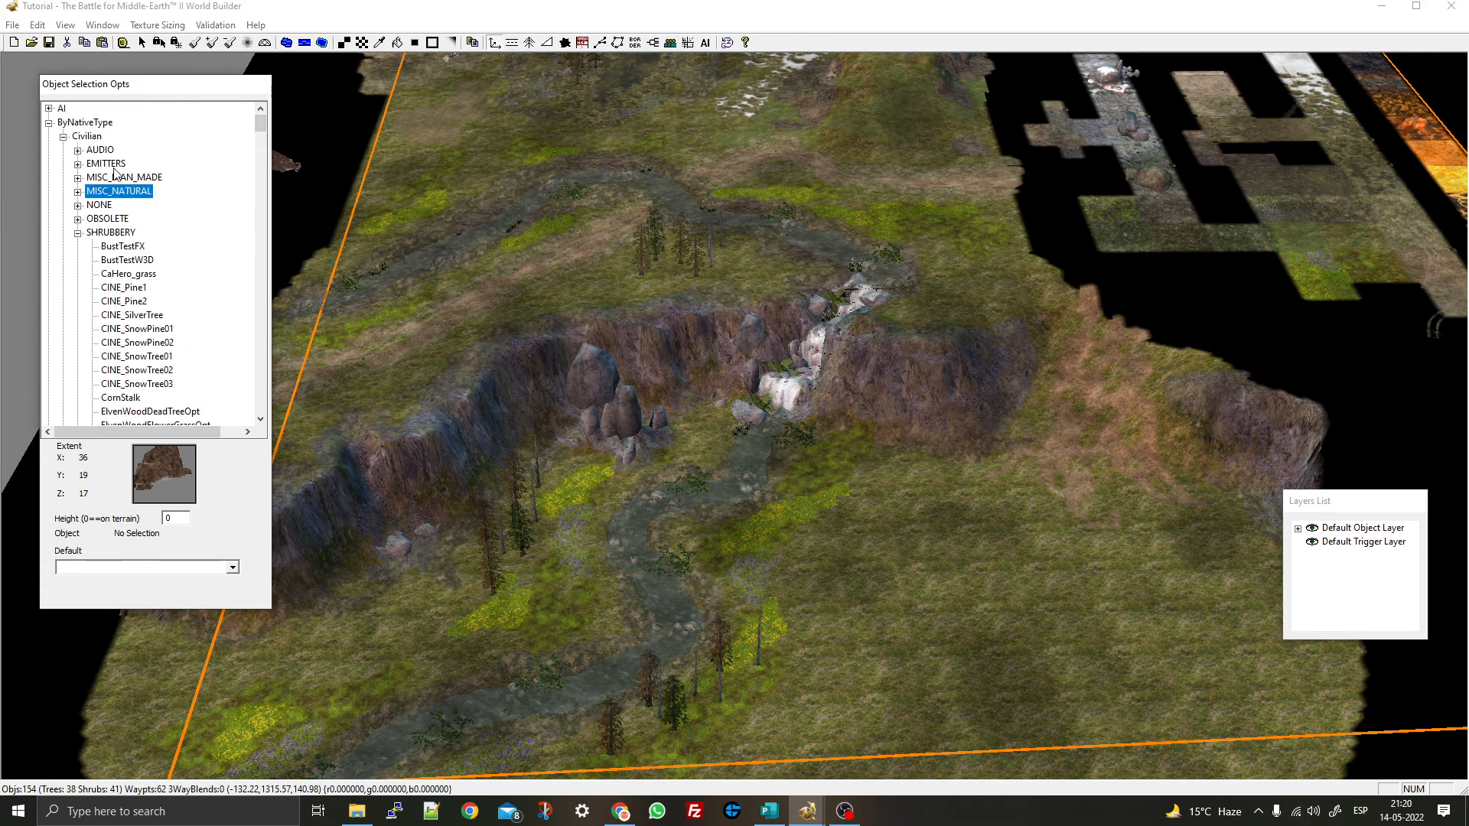
{"action": "left_click", "coordinate": [77, 233]}
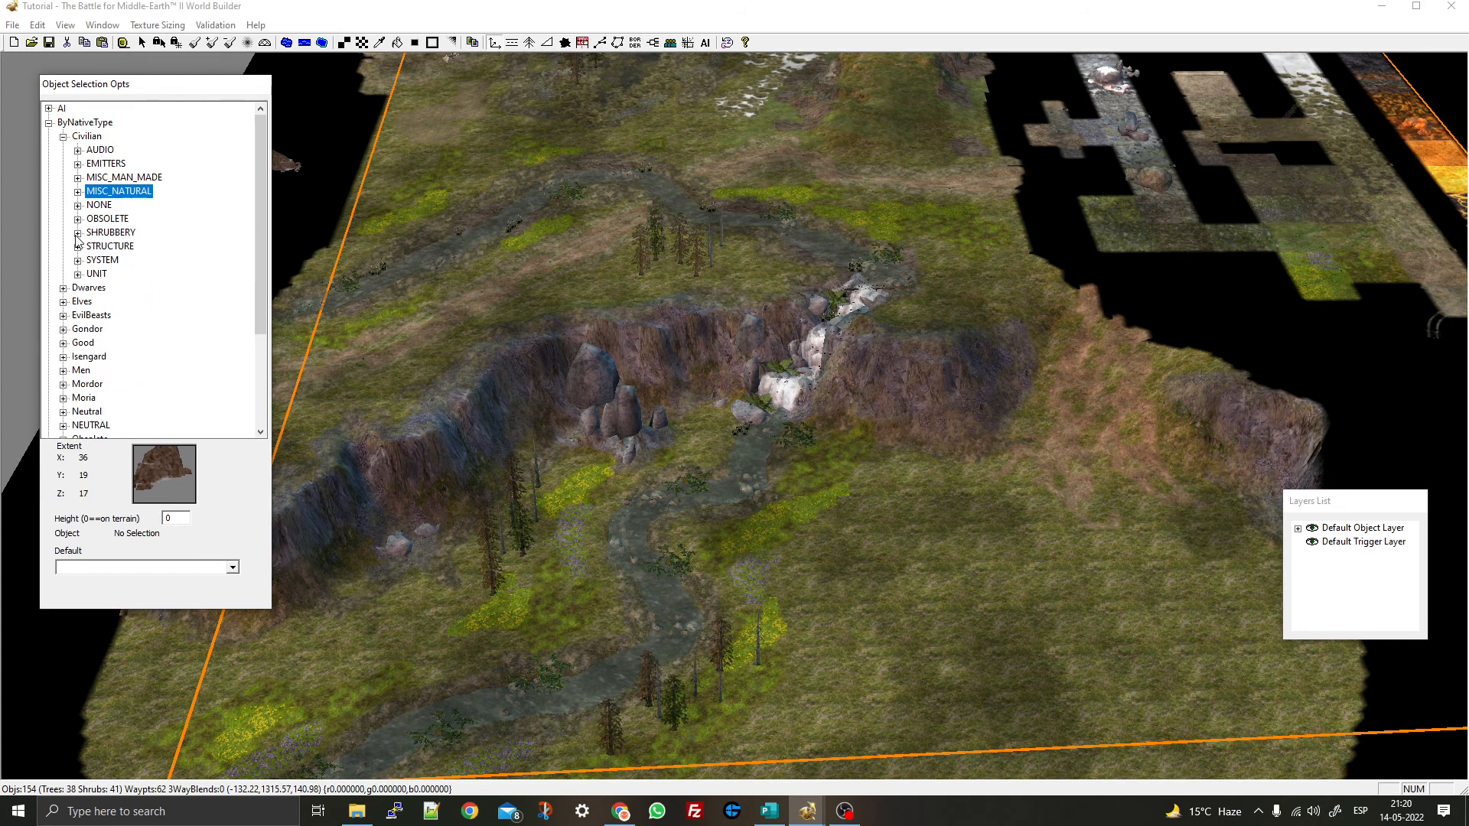
{"action": "left_click", "coordinate": [77, 261]}
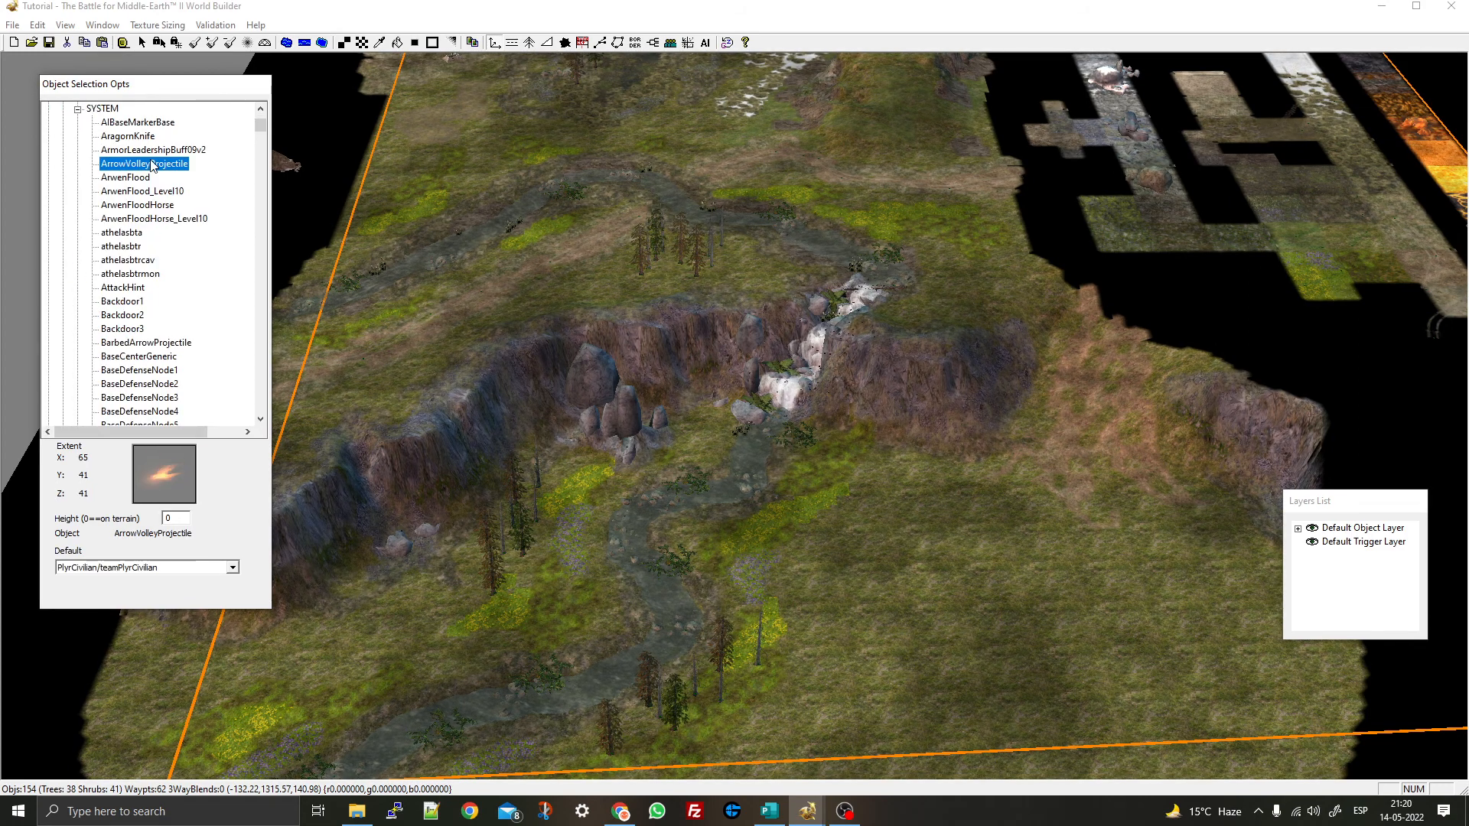
{"action": "key", "text": "w"}
{"action": "scroll", "coordinate": [162, 215], "scroll_direction": "down", "scroll_amount": 10}
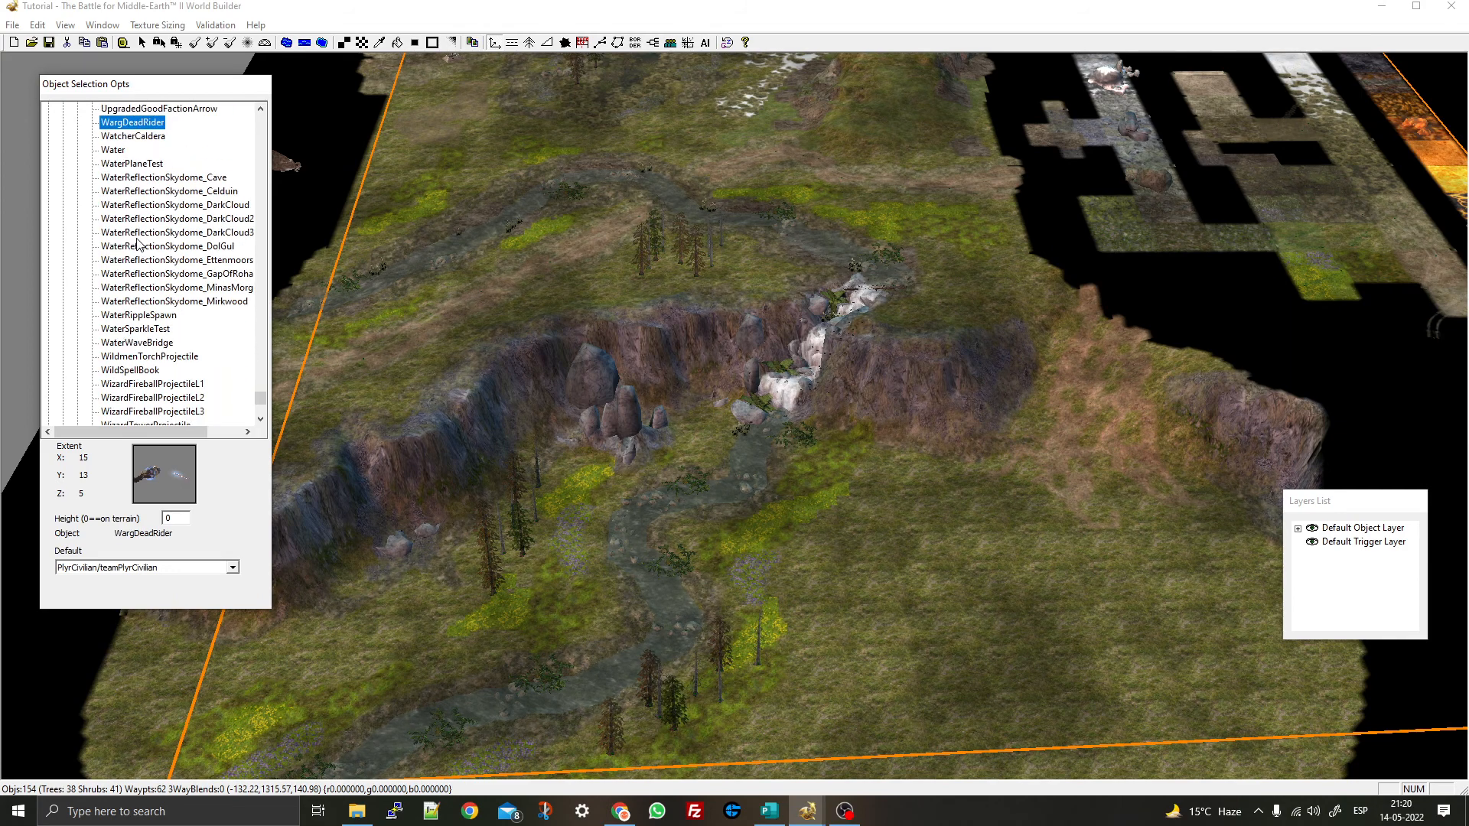
{"action": "scroll", "coordinate": [138, 230], "scroll_direction": "up", "scroll_amount": 3}
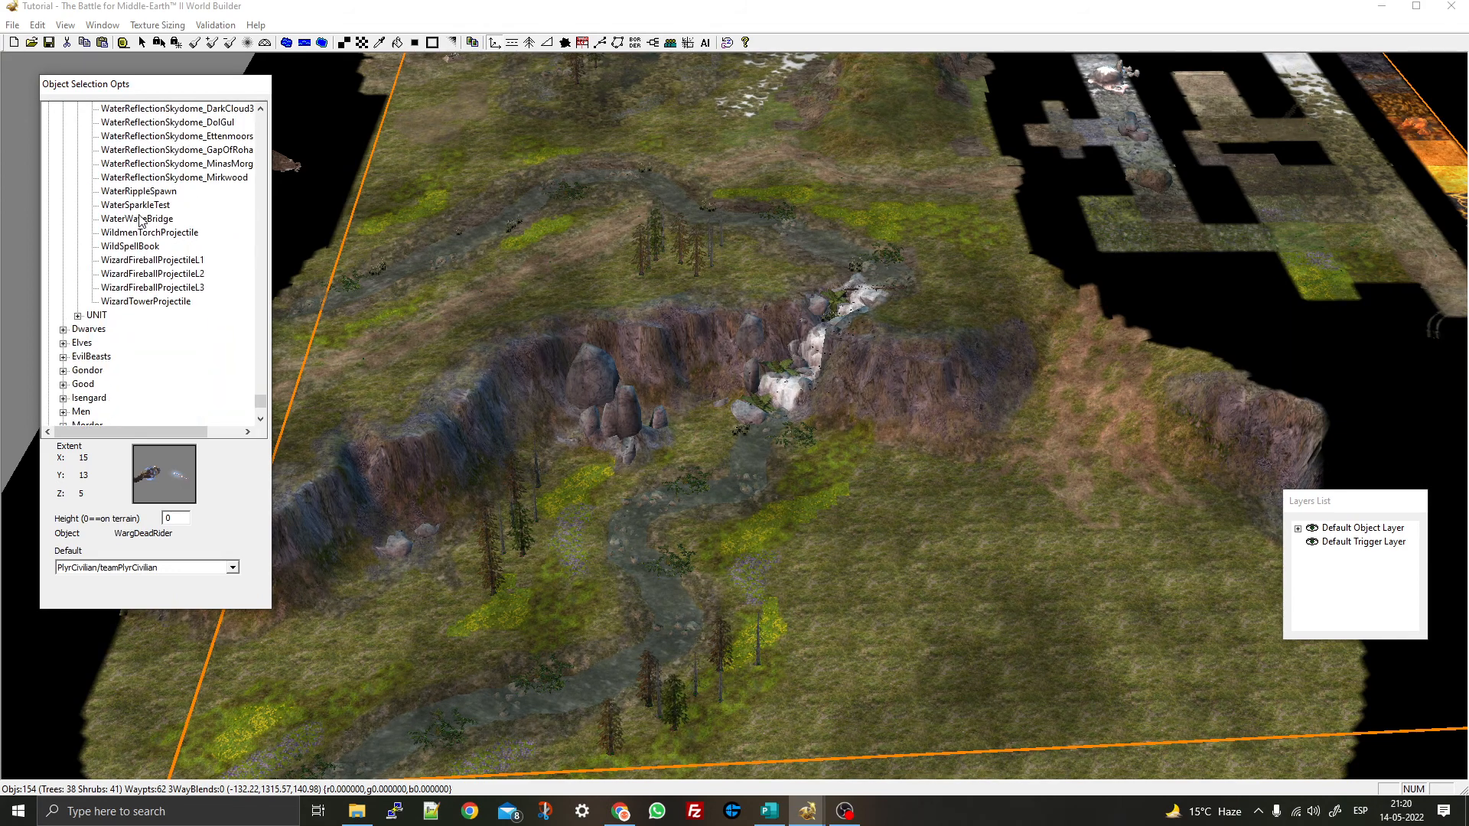
{"action": "scroll", "coordinate": [134, 252], "scroll_direction": "up", "scroll_amount": 3}
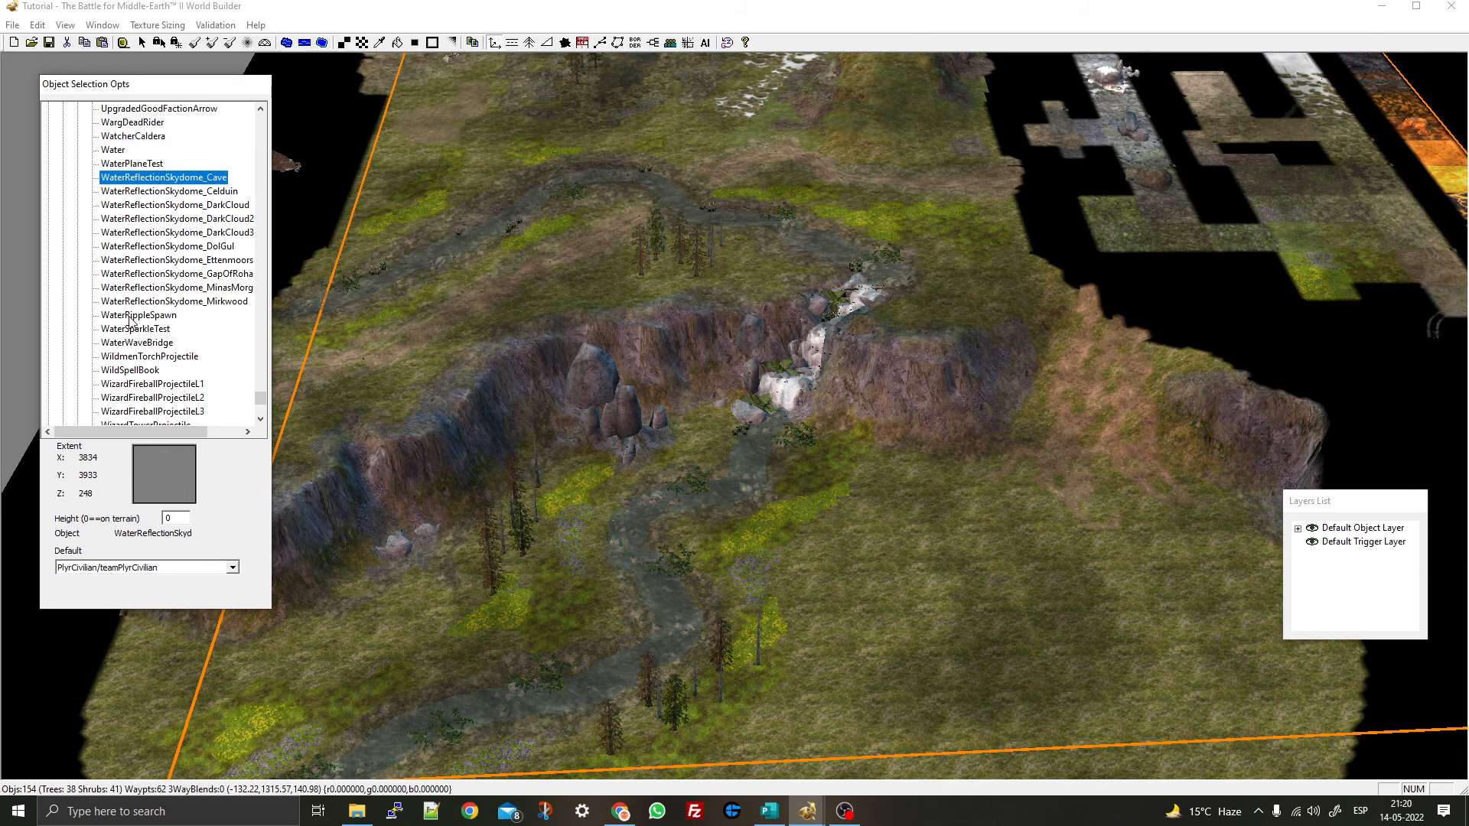
Place two WaterRippleSpawn objects along the edges of the river bend below the waterfall
{"action": "scroll", "coordinate": [654, 449], "scroll_direction": "up", "scroll_amount": 5}
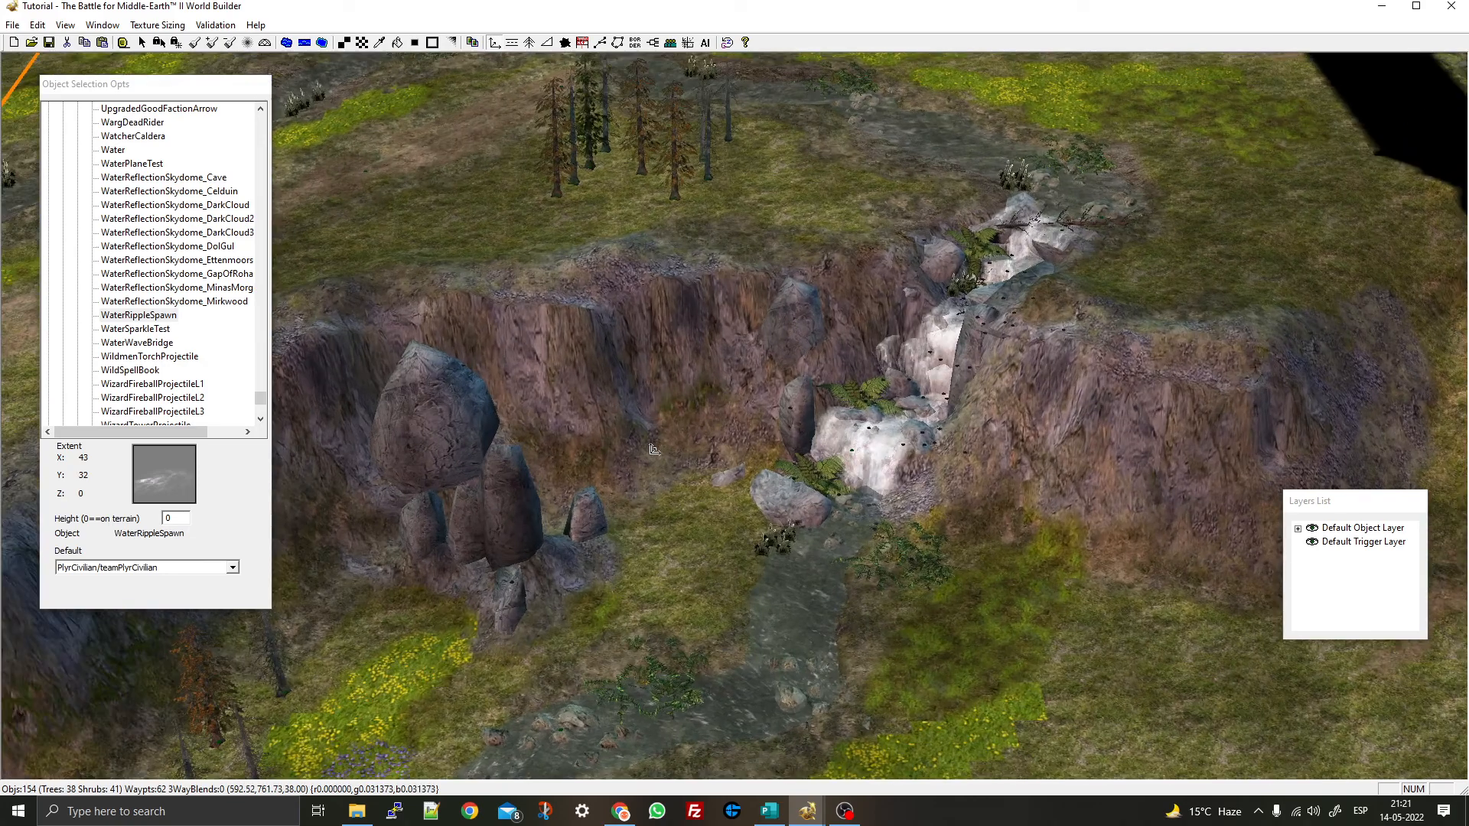
{"action": "scroll", "coordinate": [654, 449], "scroll_direction": "up", "scroll_amount": 3}
{"action": "right_click_drag", "start_coordinate": [658, 489], "coordinate": [710, 459]}
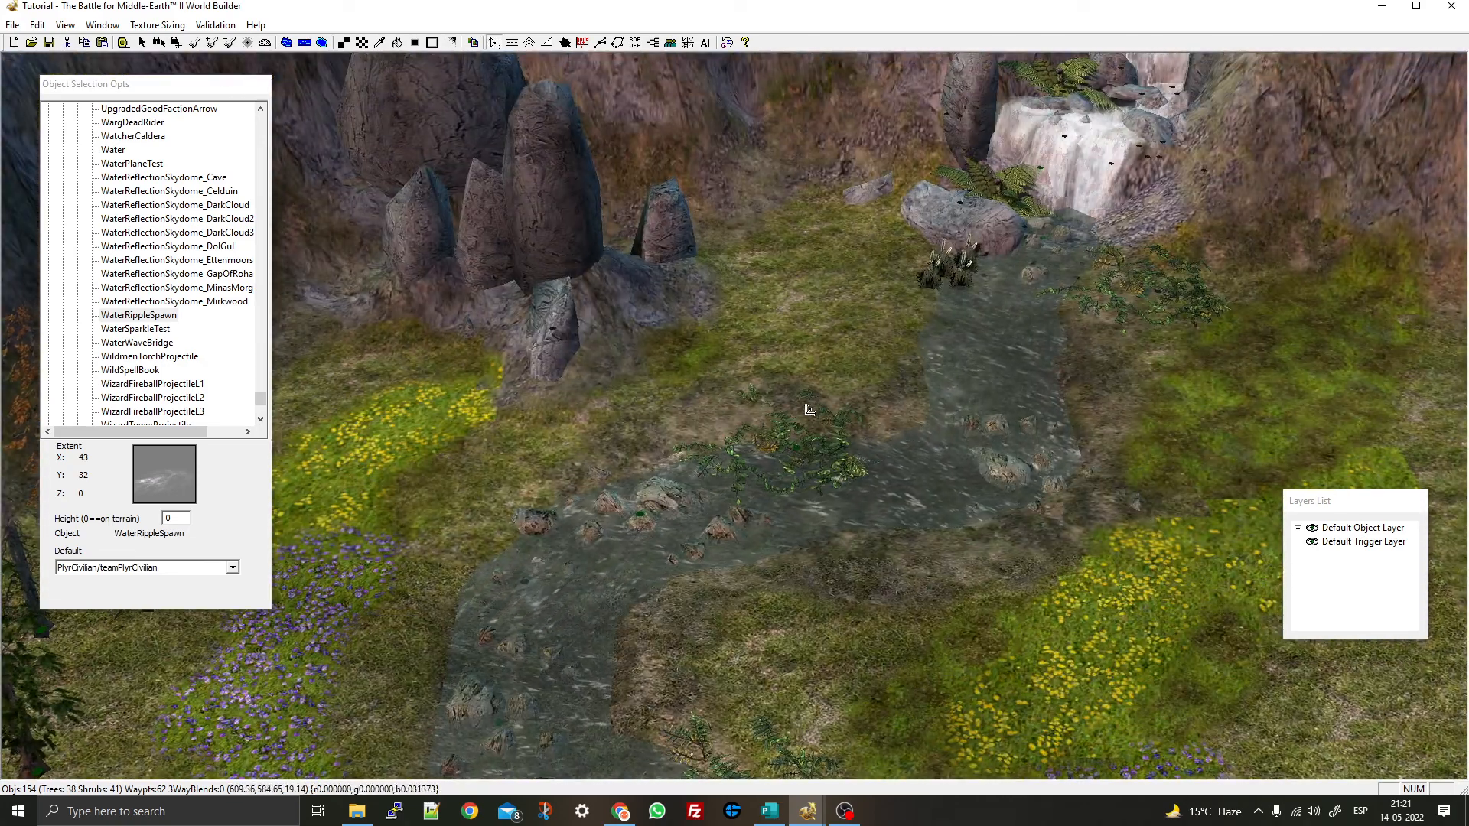
{"action": "left_click_drag", "start_coordinate": [807, 392], "coordinate": [817, 390]}
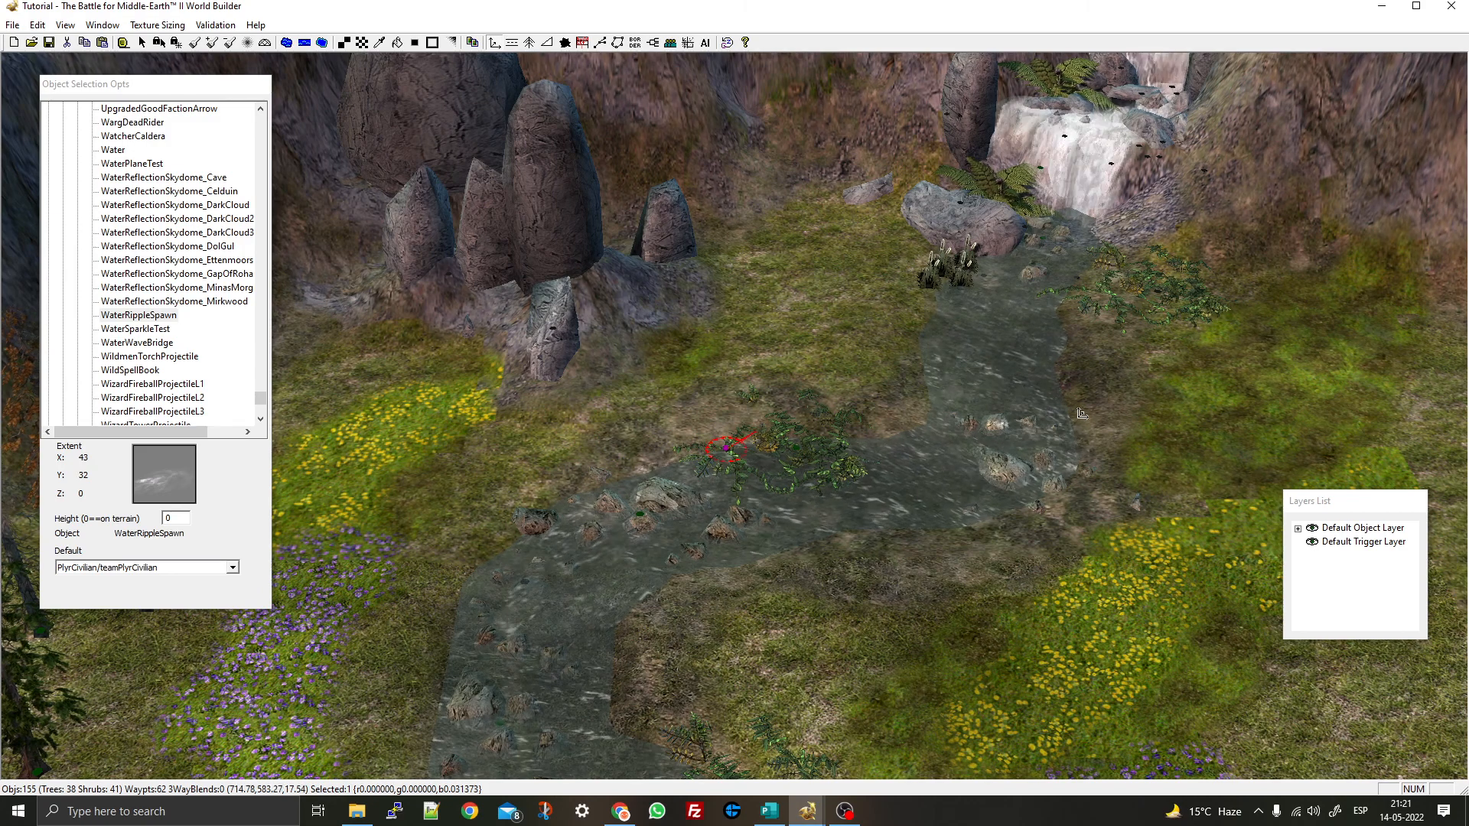
{"action": "left_click_drag", "start_coordinate": [1075, 394], "coordinate": [1088, 380]}
Place a WaterRippleSpawn at the waterfall's foot, move it to about 753.63, 721.00 and rotate it to about 48.61 degrees
{"action": "mouse_move", "coordinate": [853, 661]}
{"action": "right_mouse_down"}
{"action": "mouse_move", "coordinate": [938, 578]}
{"action": "mouse_move", "coordinate": [872, 636]}
{"action": "mouse_move", "coordinate": [965, 234]}
{"action": "right_mouse_up"}
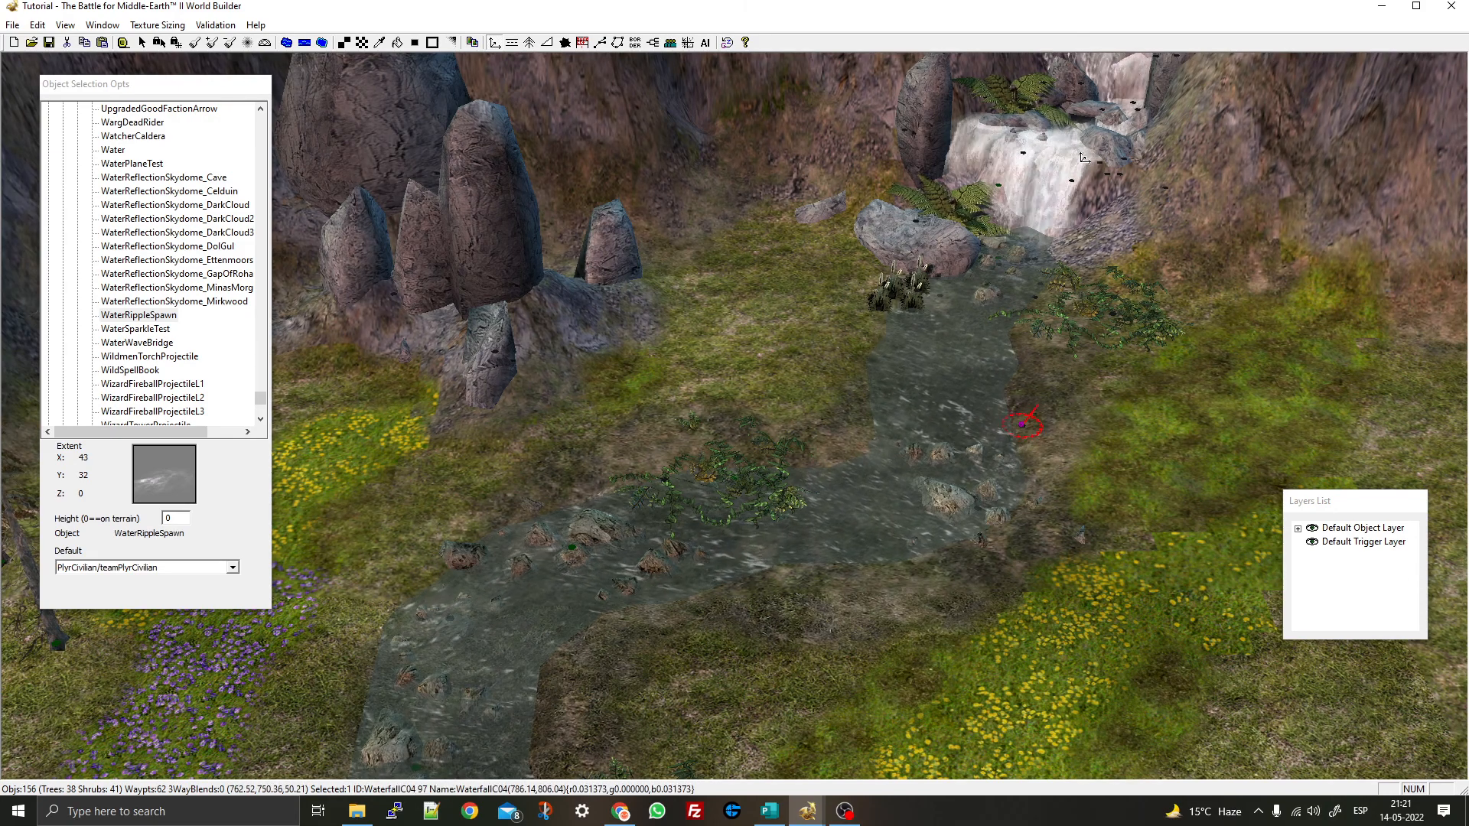
{"action": "scroll", "coordinate": [860, 450], "scroll_direction": "up", "scroll_amount": 5}
{"action": "left_click", "coordinate": [860, 450]}
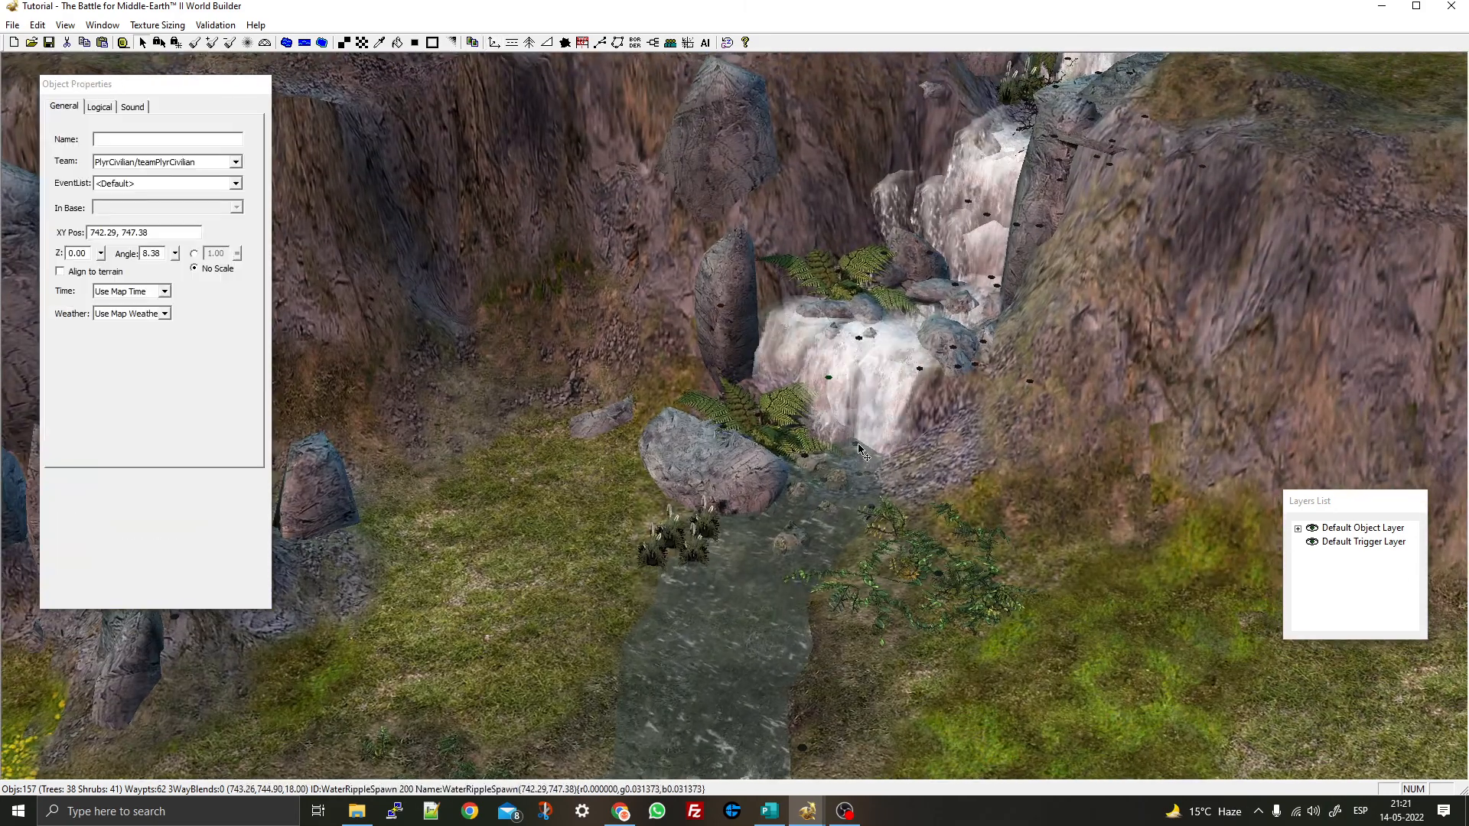
{"action": "mouse_move", "coordinate": [860, 450]}
{"action": "left_mouse_down"}
{"action": "mouse_move", "coordinate": [865, 427]}
{"action": "mouse_move", "coordinate": [900, 490]}
{"action": "mouse_move", "coordinate": [949, 442]}
{"action": "left_mouse_up"}
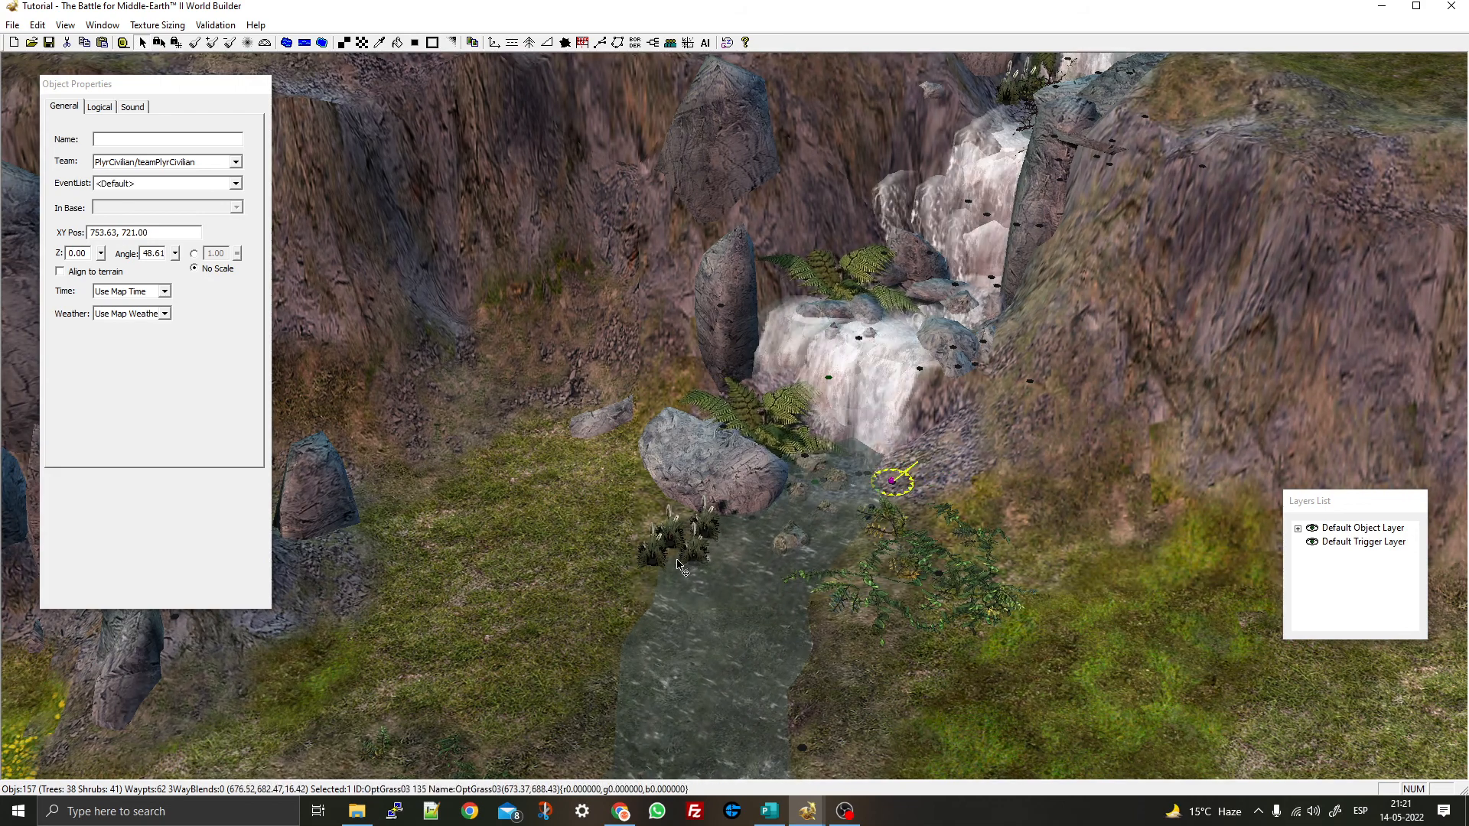
Add a copy of the ripple object and move it to the waterfall's base at about 738.75, 751.51
{"action": "left_click", "coordinate": [761, 472]}
{"action": "left_click_drag", "start_coordinate": [791, 450], "coordinate": [847, 436]}
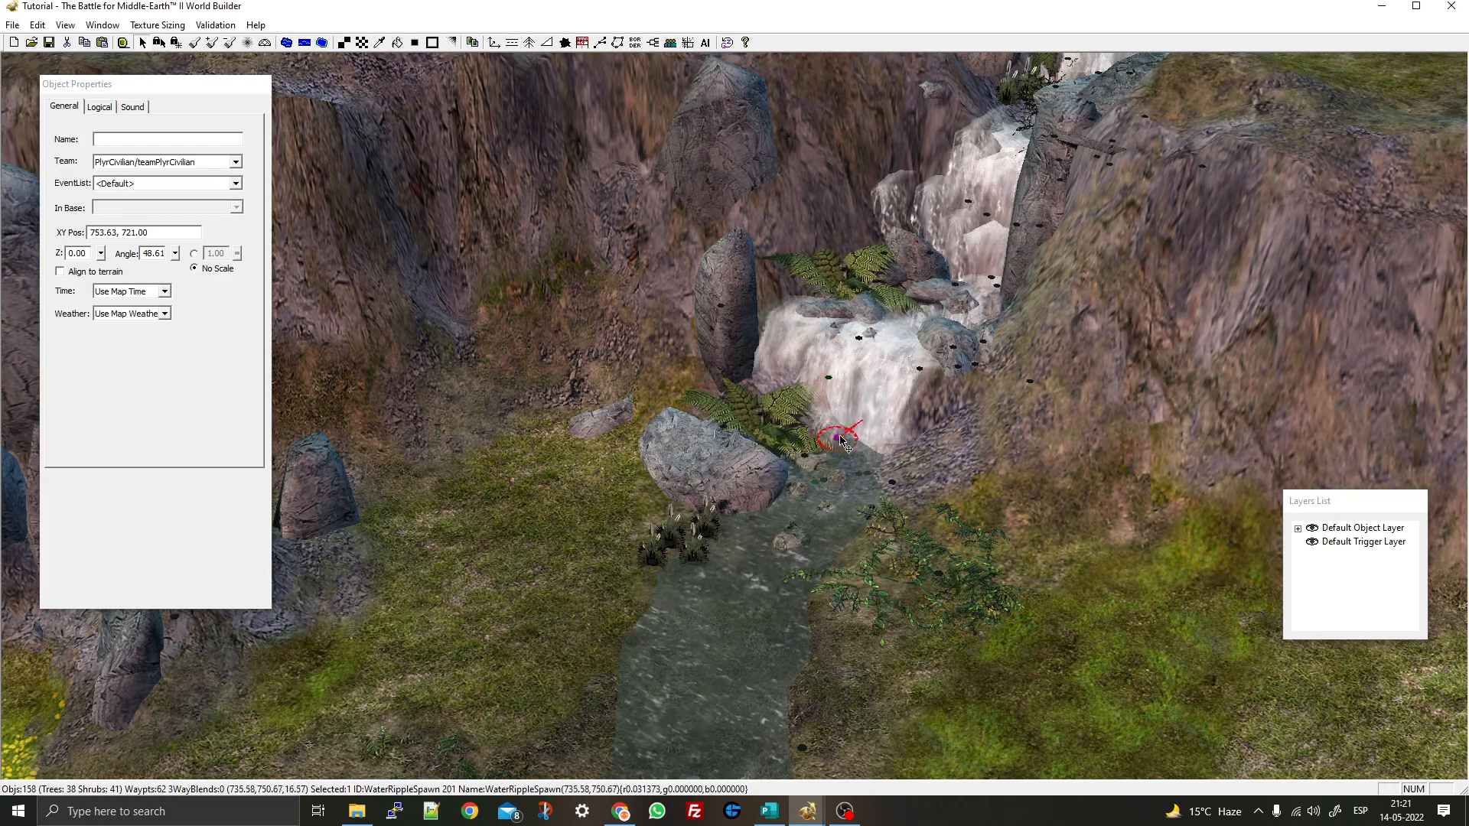
Paste another WaterRippleSpawn copy downstream at the river's edge beside the purple flowers, at about 489.41, 435.52
{"action": "middle_click_drag", "start_coordinate": [894, 583], "coordinate": [859, 563]}
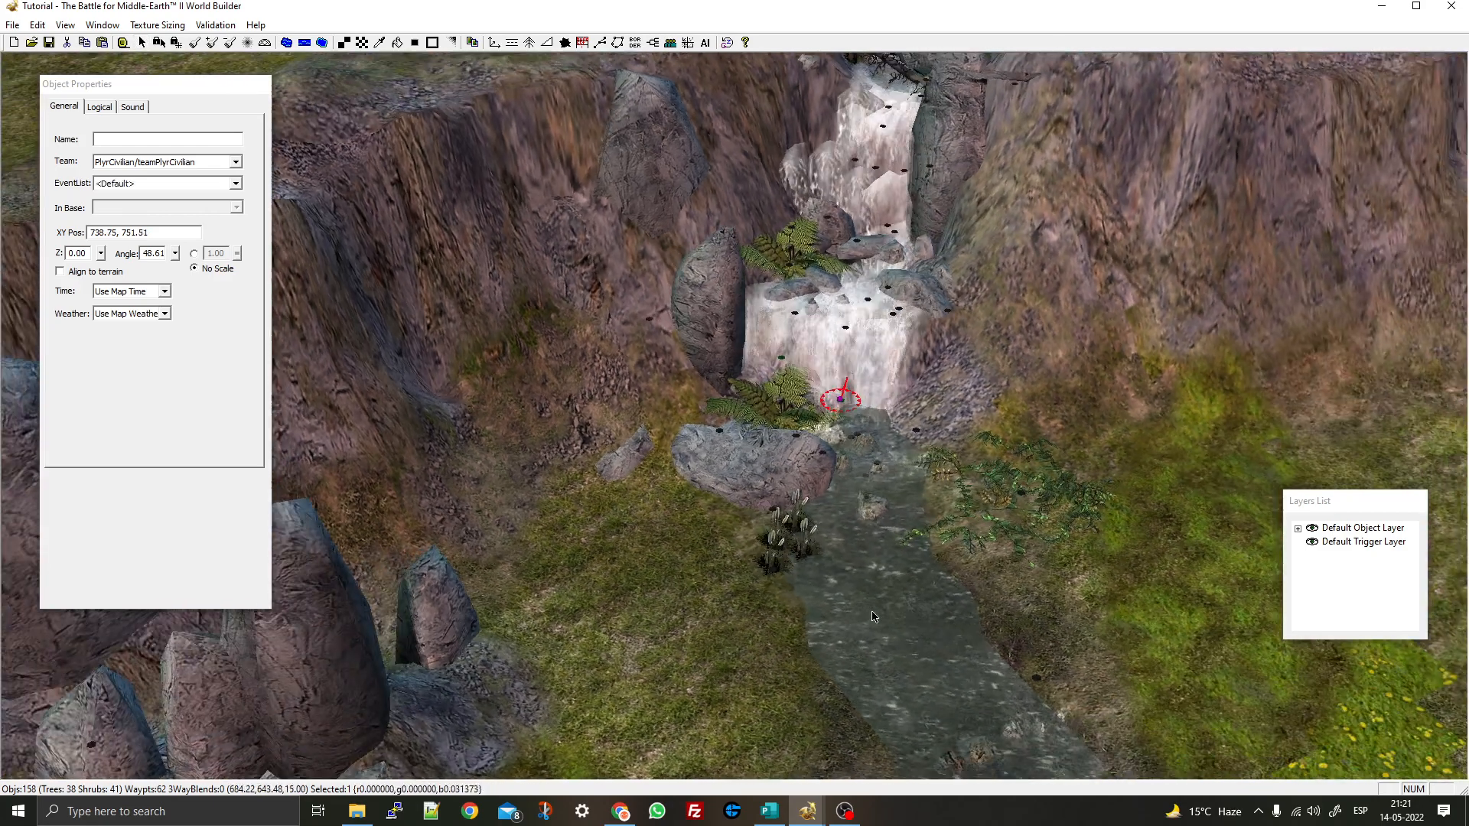
{"action": "mouse_move", "coordinate": [859, 562]}
{"action": "right_mouse_down"}
{"action": "mouse_move", "coordinate": [802, 517]}
{"action": "mouse_move", "coordinate": [761, 361]}
{"action": "mouse_move", "coordinate": [872, 358]}
{"action": "right_mouse_up"}
{"action": "key", "text": "ctrl+v"}
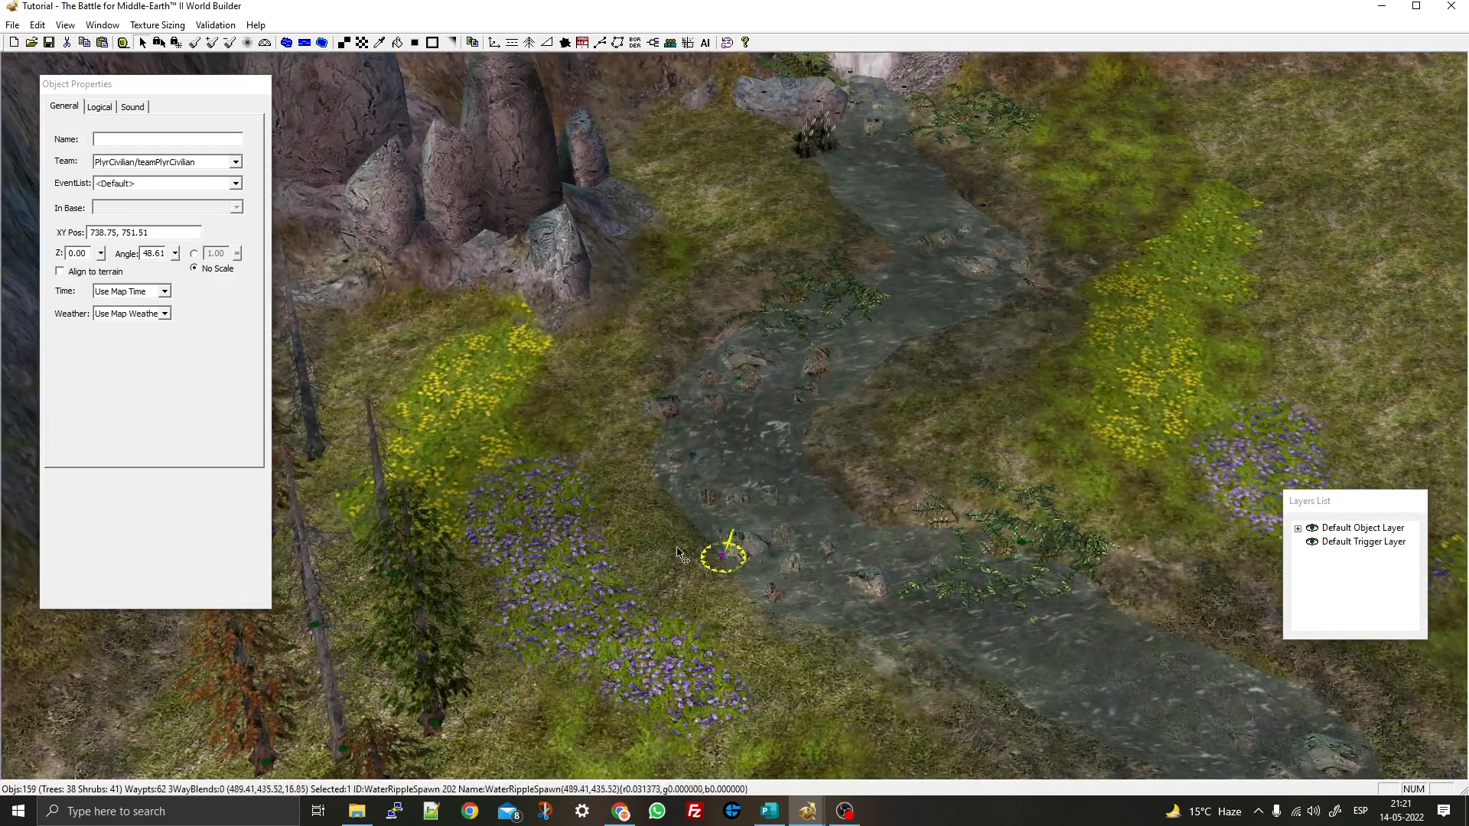
Move the pasted WaterRippleSpawn upstream to the river's edge at about 488.14, 484.13 and rotate it to about 107 degrees
{"action": "mouse_move", "coordinate": [726, 556]}
{"action": "left_mouse_down"}
{"action": "mouse_move", "coordinate": [712, 505]}
{"action": "mouse_move", "coordinate": [671, 487]}
{"action": "mouse_move", "coordinate": [675, 438]}
{"action": "left_mouse_up"}
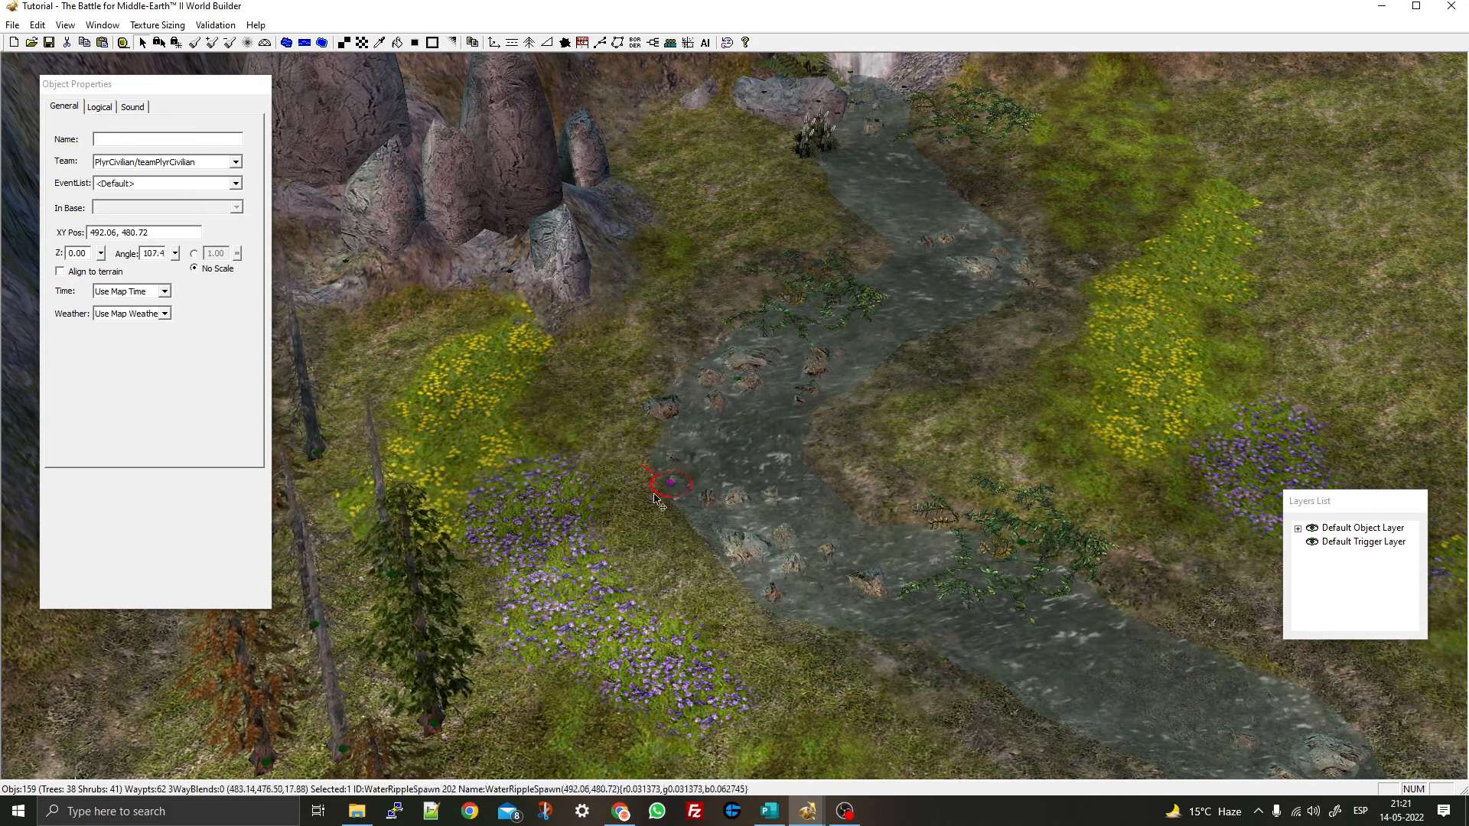
{"action": "left_click_drag", "start_coordinate": [676, 488], "coordinate": [661, 483]}
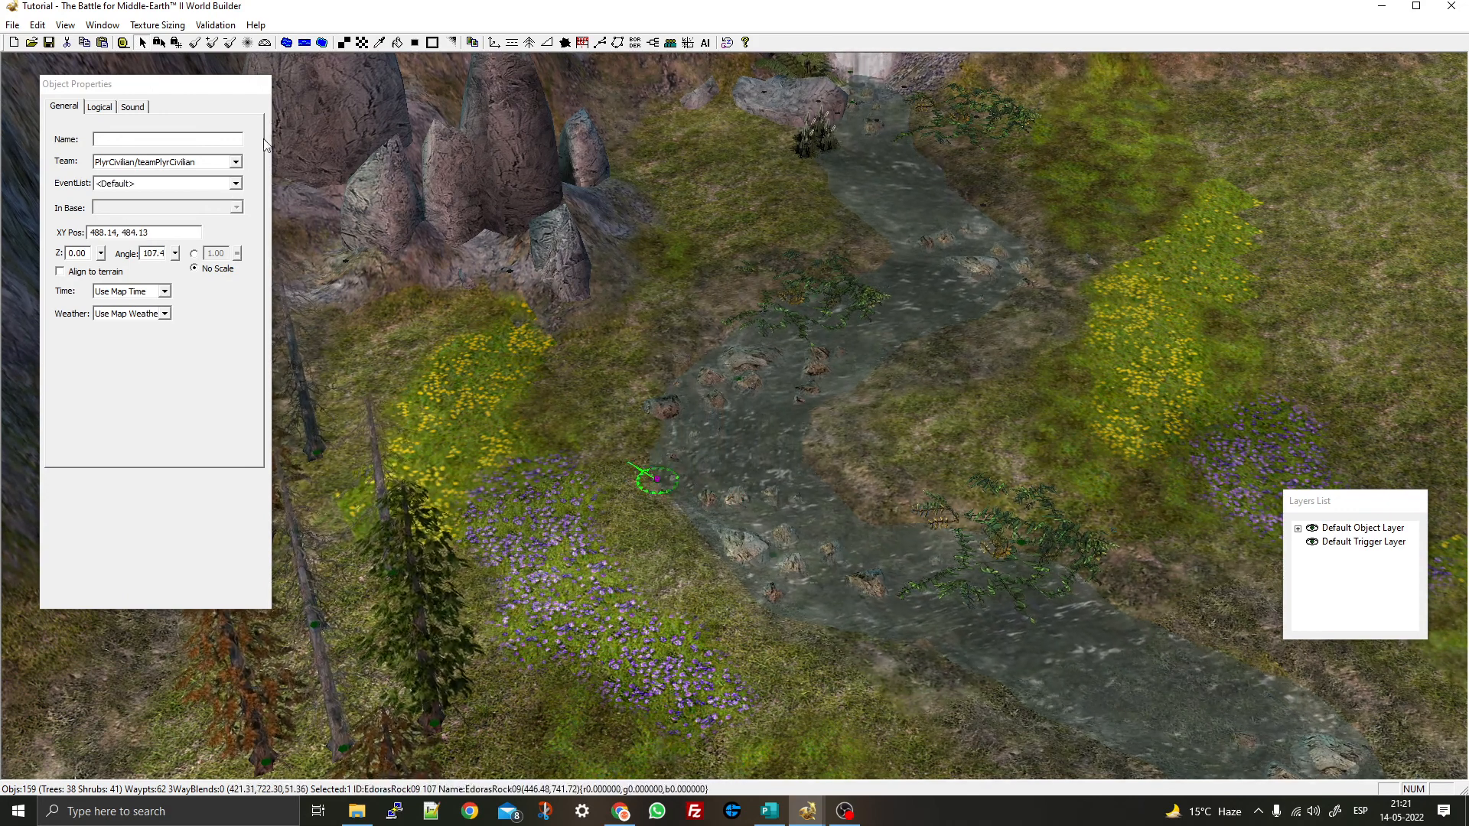
Place four WaterRippleSpawn objects along the lower river's edges and plants, following it downstream to the map border
{"action": "left_click", "coordinate": [494, 43]}
{"action": "right_click_drag", "start_coordinate": [612, 382], "coordinate": [639, 565]}
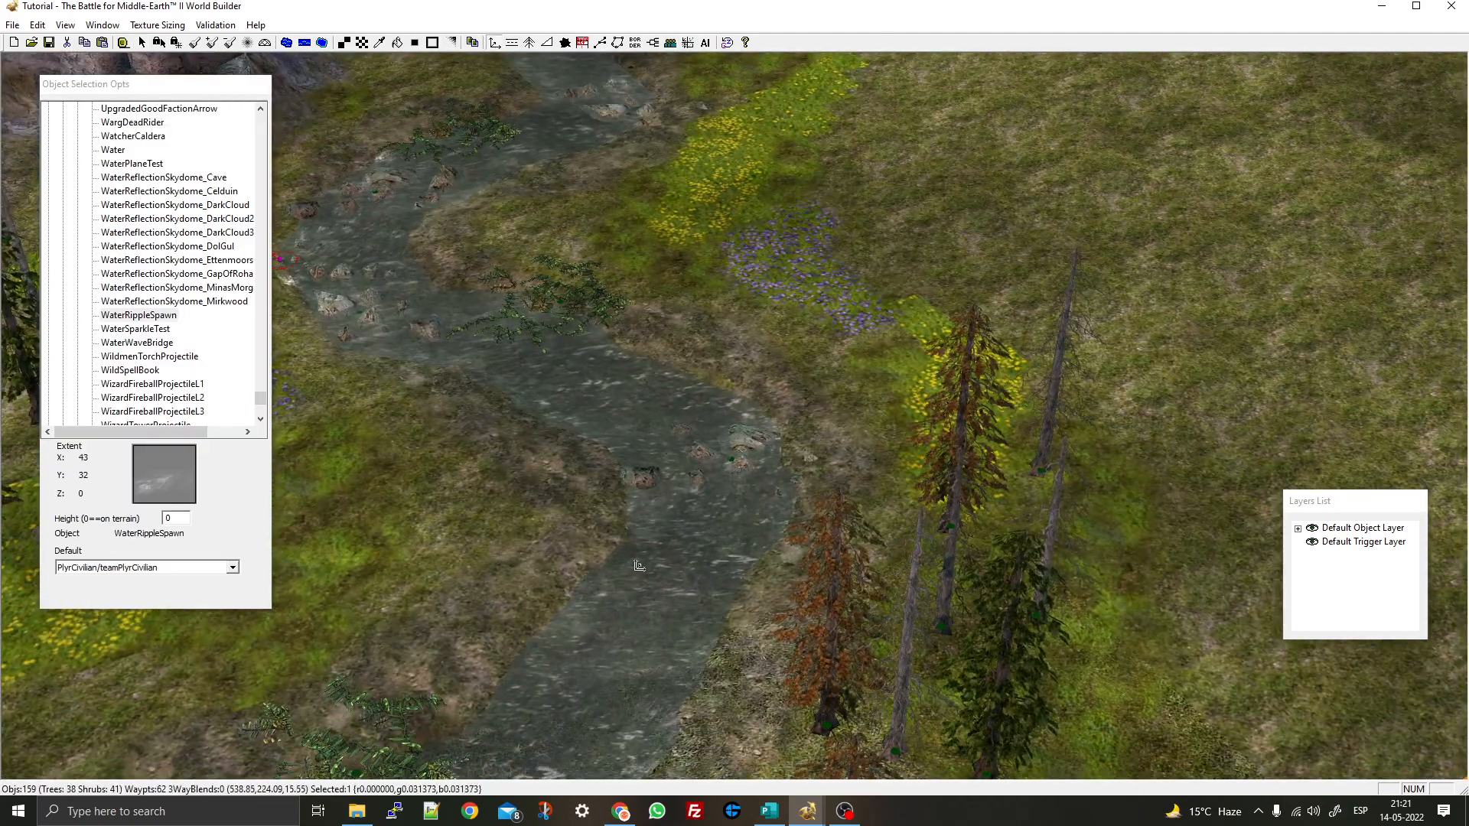
{"action": "left_click", "coordinate": [751, 391]}
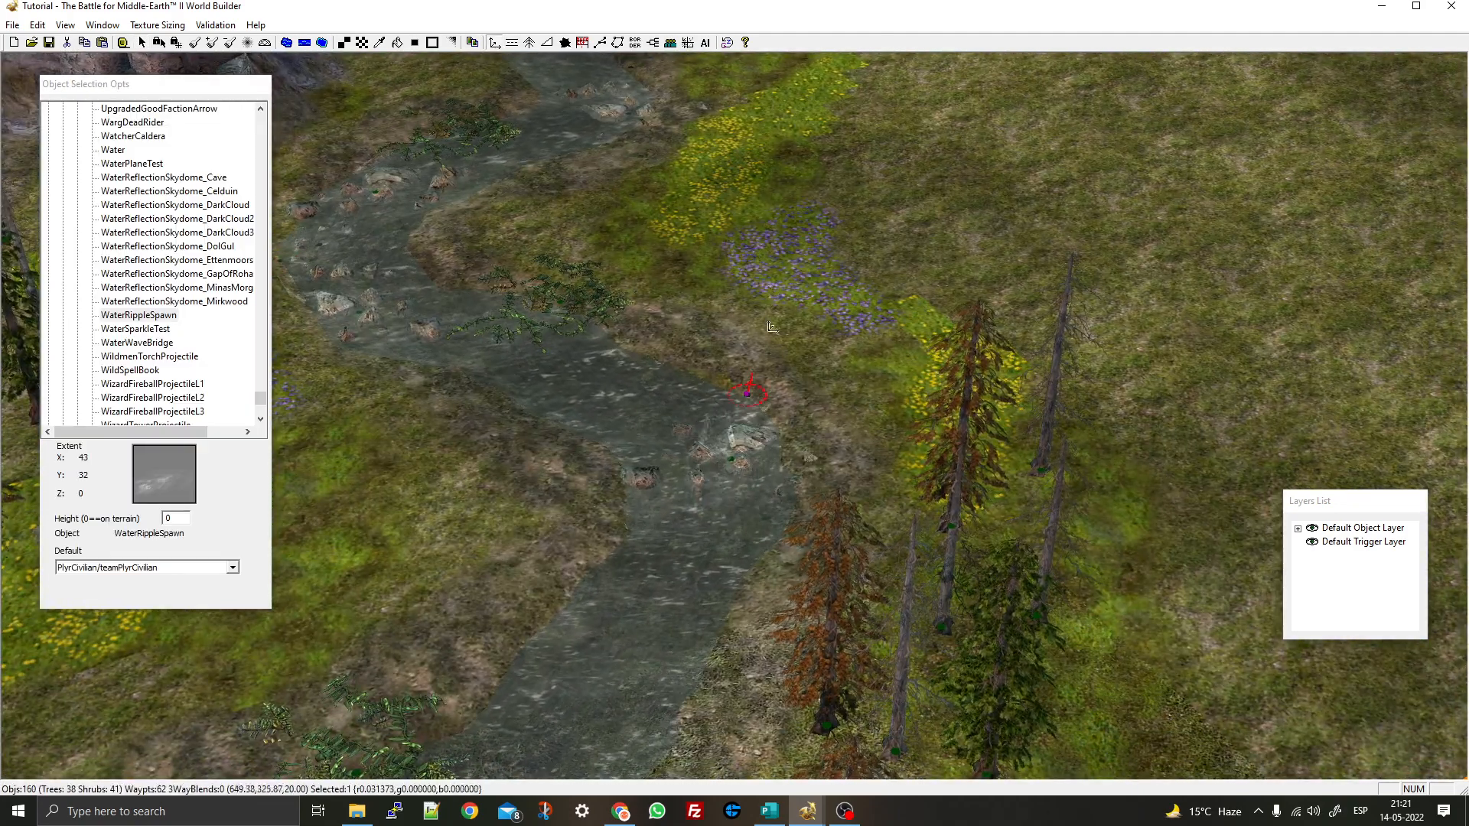
{"action": "right_click_drag", "start_coordinate": [751, 391], "coordinate": [692, 468]}
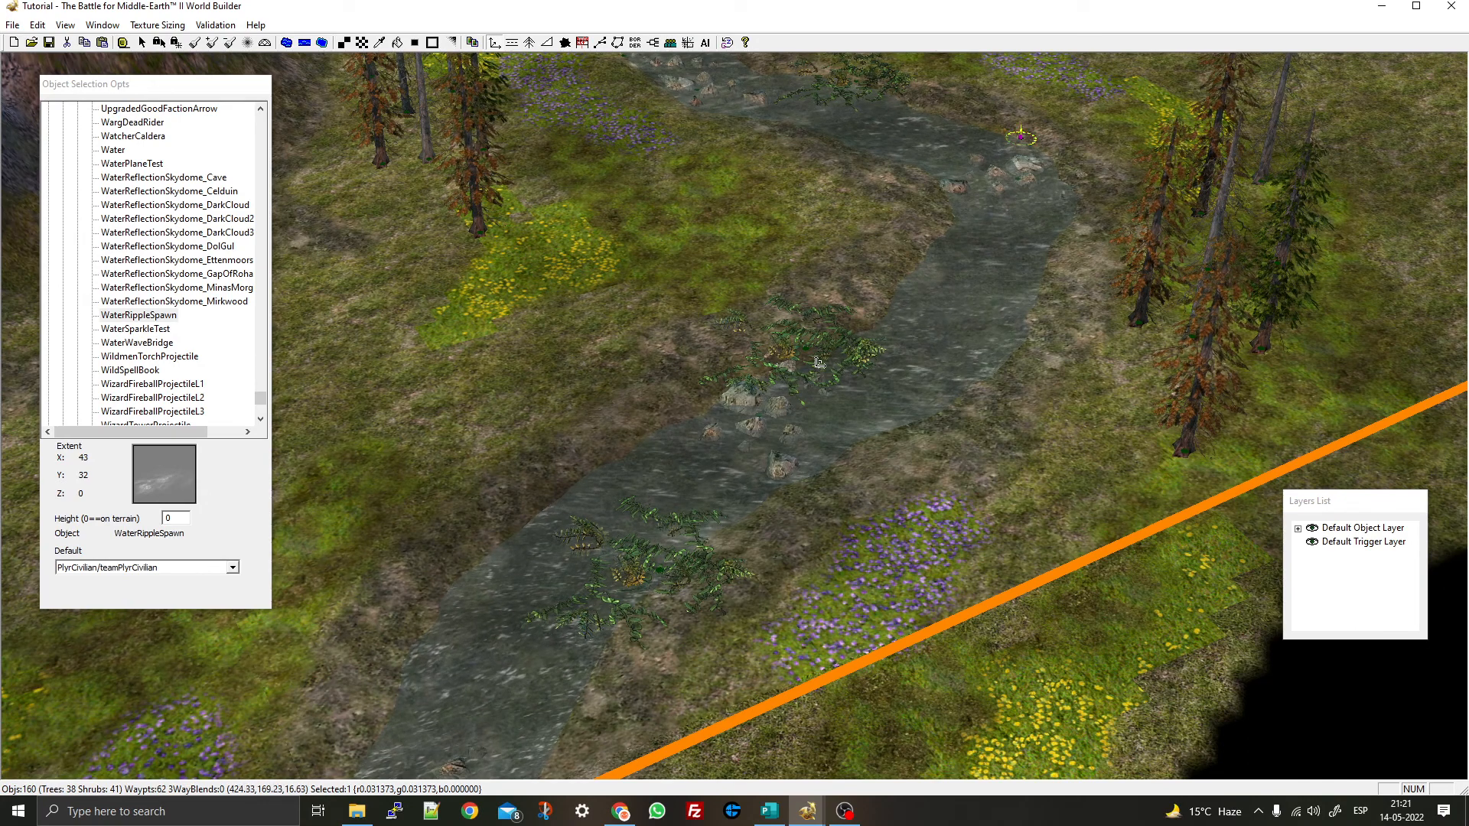
{"action": "right_click_drag", "start_coordinate": [790, 554], "coordinate": [824, 476]}
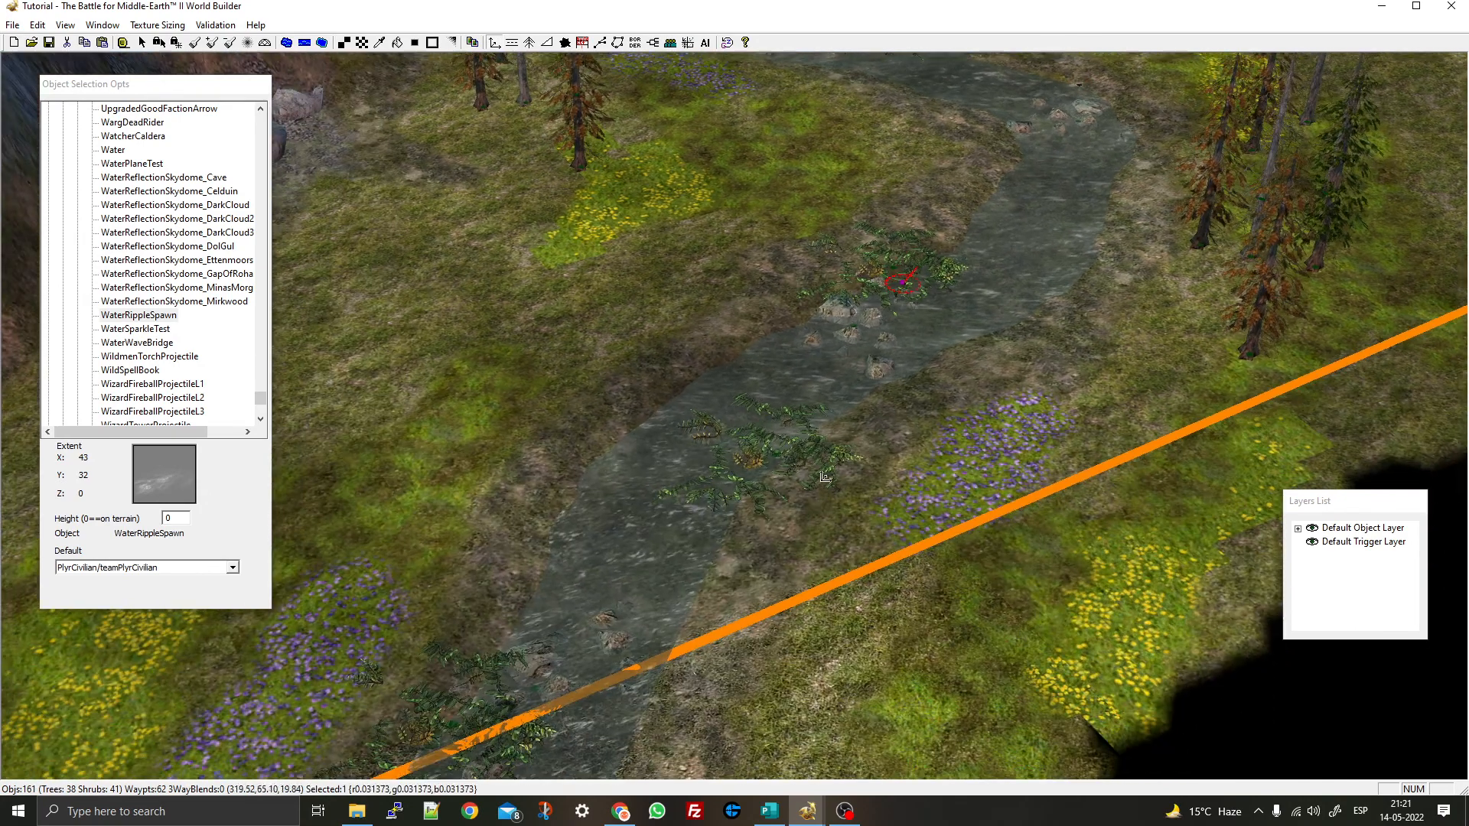
{"action": "left_click", "coordinate": [776, 472]}
{"action": "right_click_drag", "start_coordinate": [711, 624], "coordinate": [836, 522]}
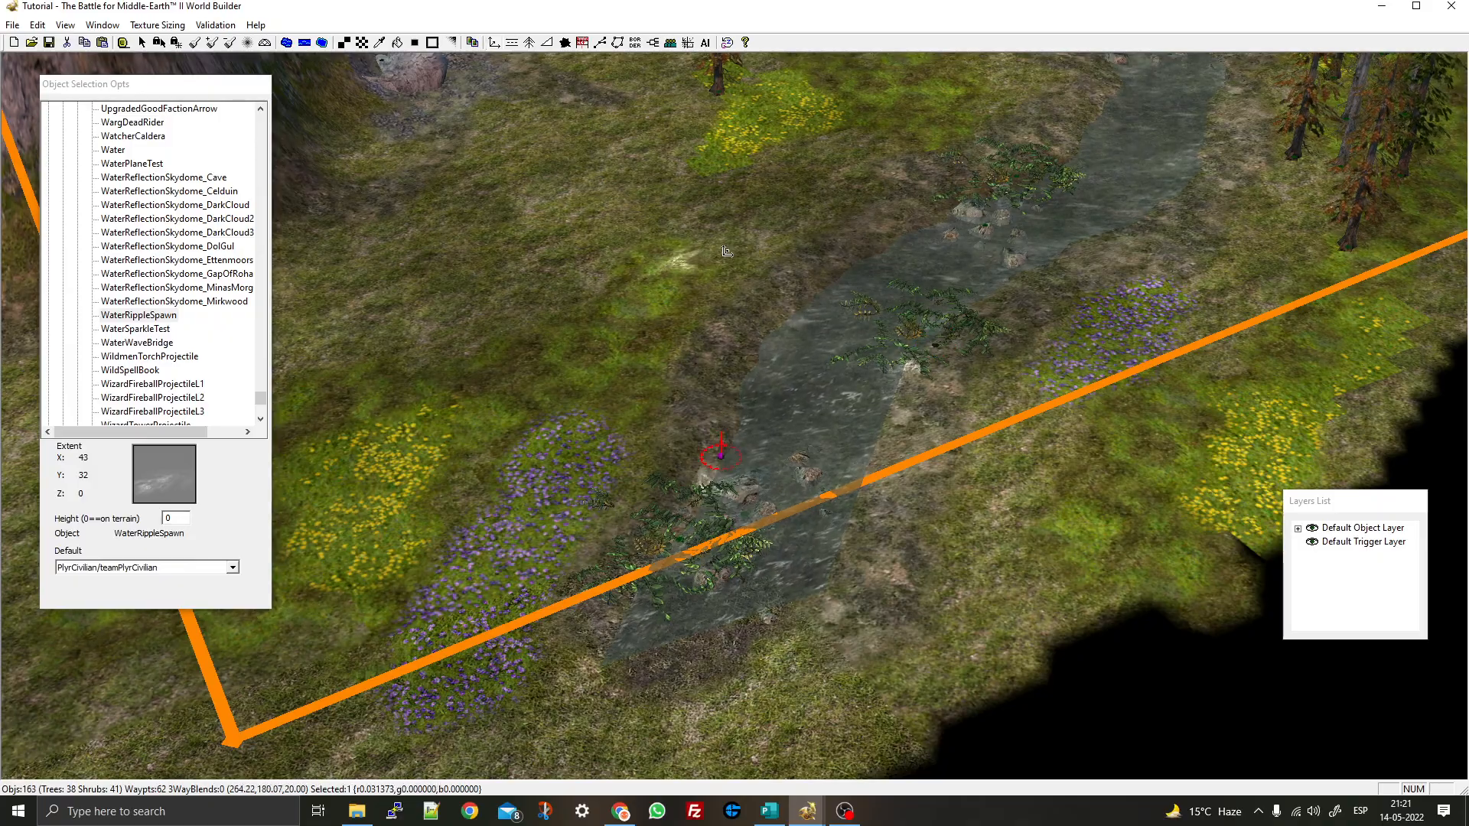
Place four WaterRippleSpawn objects along the banks of the river above the waterfall, up to the bush beside the yellow flowers
{"action": "right_click_drag", "start_coordinate": [727, 251], "coordinate": [834, 566]}
{"action": "mouse_move", "coordinate": [834, 566]}
{"action": "middle_mouse_down"}
{"action": "mouse_move", "coordinate": [918, 578]}
{"action": "mouse_move", "coordinate": [826, 586]}
{"action": "middle_mouse_up"}
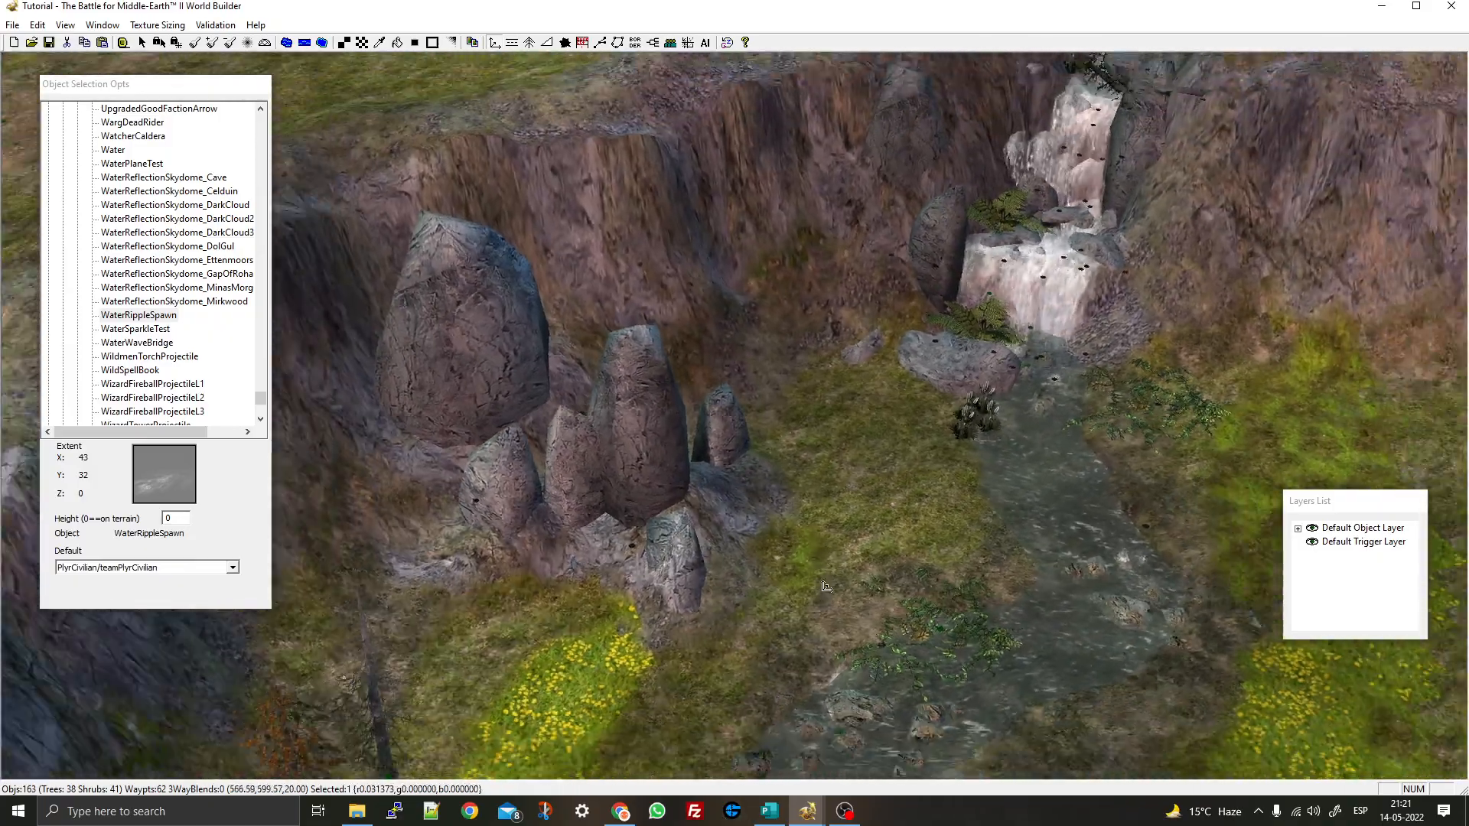
{"action": "right_click_drag", "start_coordinate": [949, 92], "coordinate": [910, 278]}
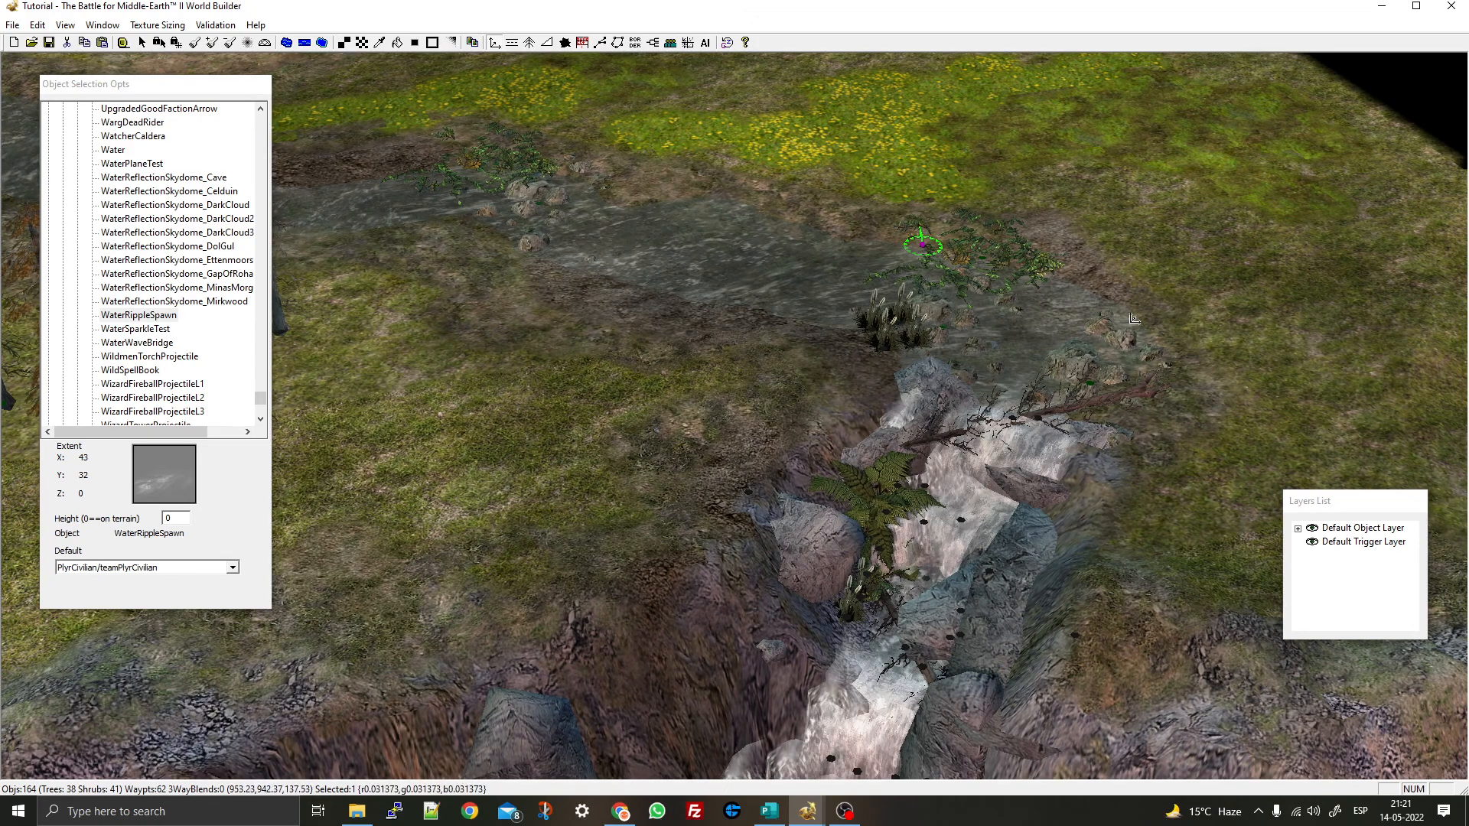
{"action": "left_click", "coordinate": [1146, 280]}
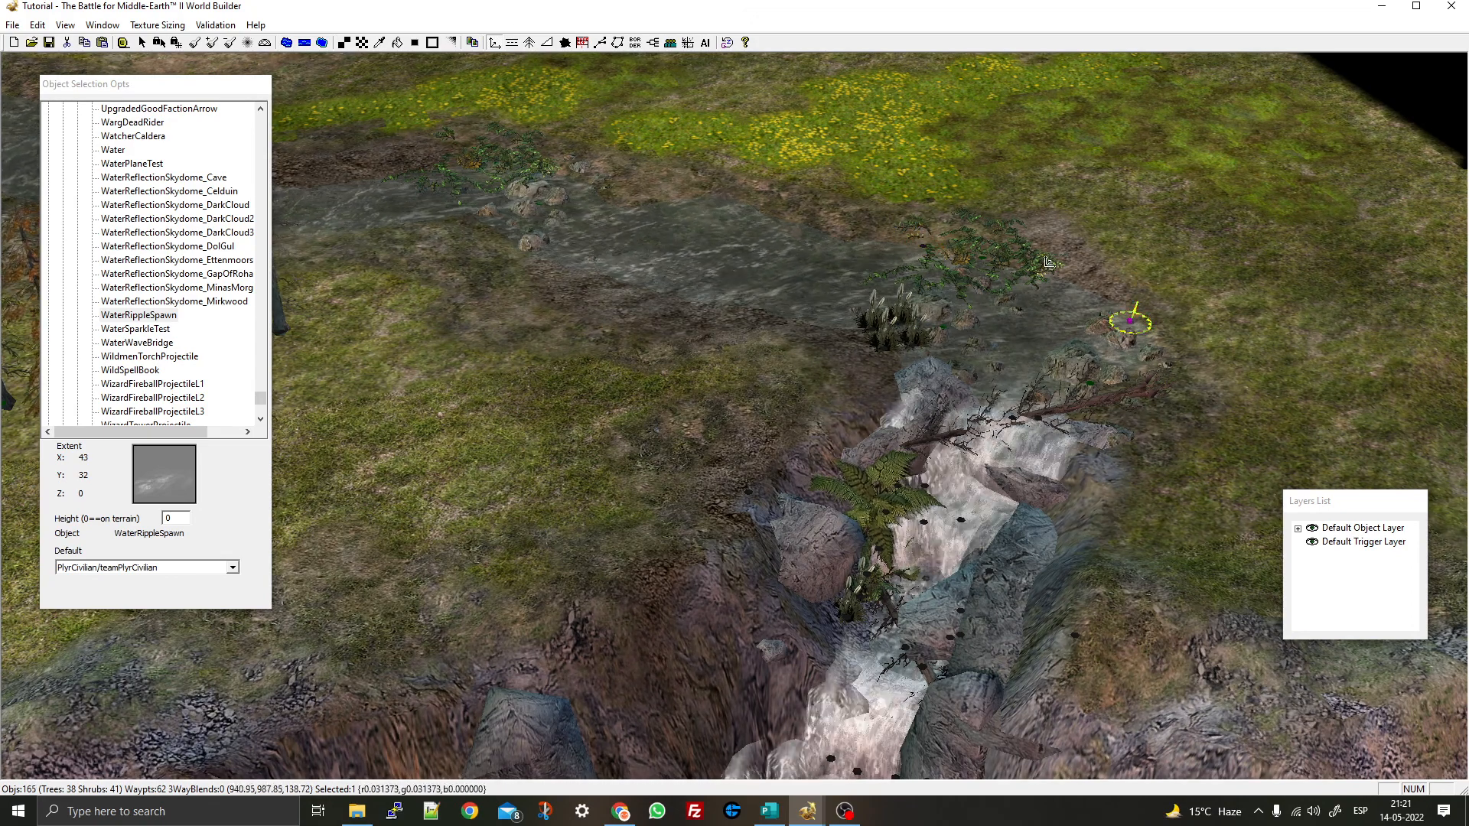
{"action": "left_click", "coordinate": [692, 258]}
{"action": "right_click_drag", "start_coordinate": [666, 264], "coordinate": [1010, 428]}
{"action": "left_click_drag", "start_coordinate": [1008, 438], "coordinate": [948, 413]}
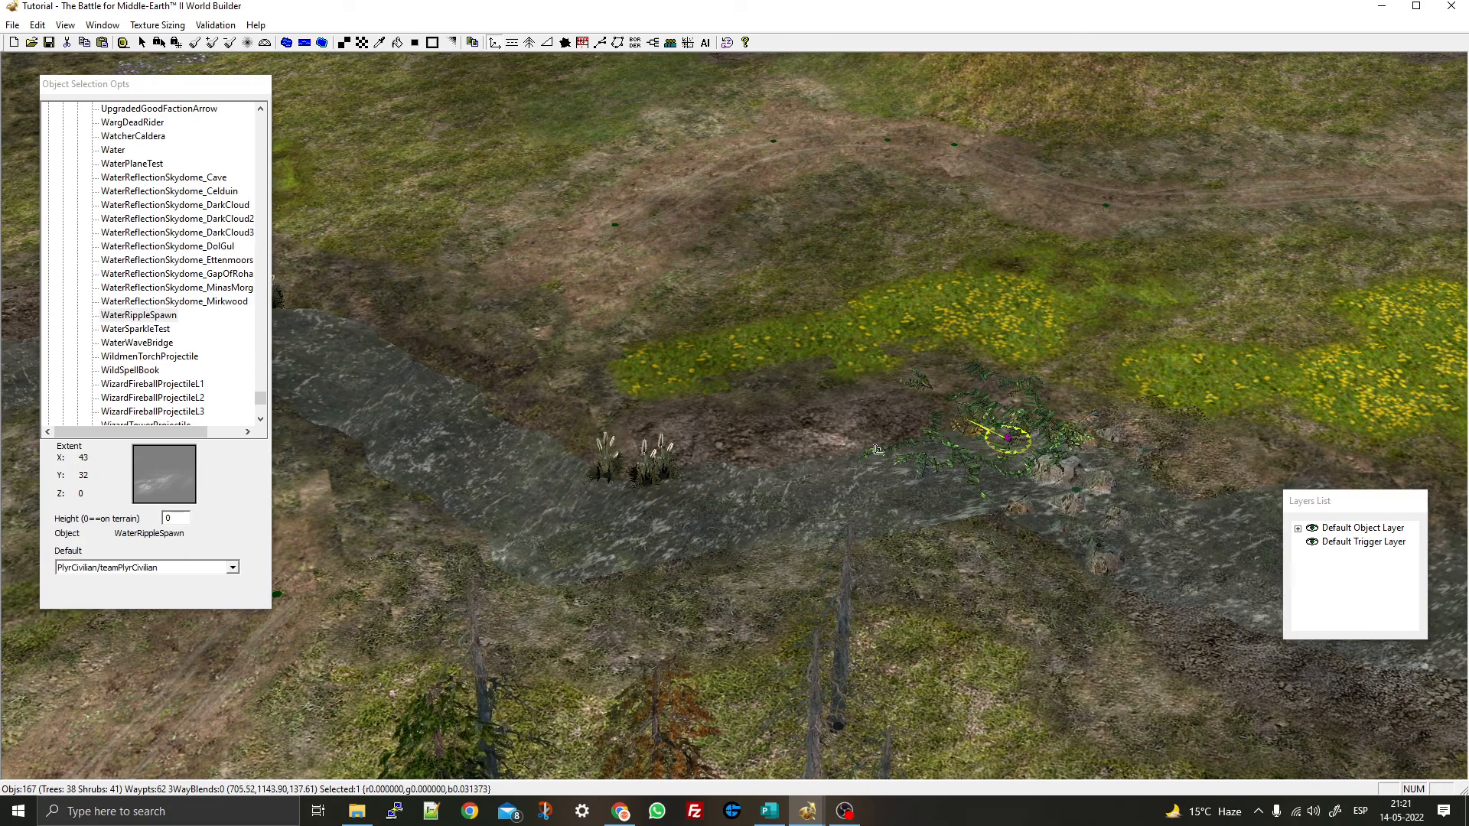
Place four more WaterRippleSpawn objects along the upper river's bends and rocks, up to its end at the map border
{"action": "right_click_drag", "start_coordinate": [878, 450], "coordinate": [1416, 464]}
{"action": "left_click_drag", "start_coordinate": [550, 335], "coordinate": [497, 334]}
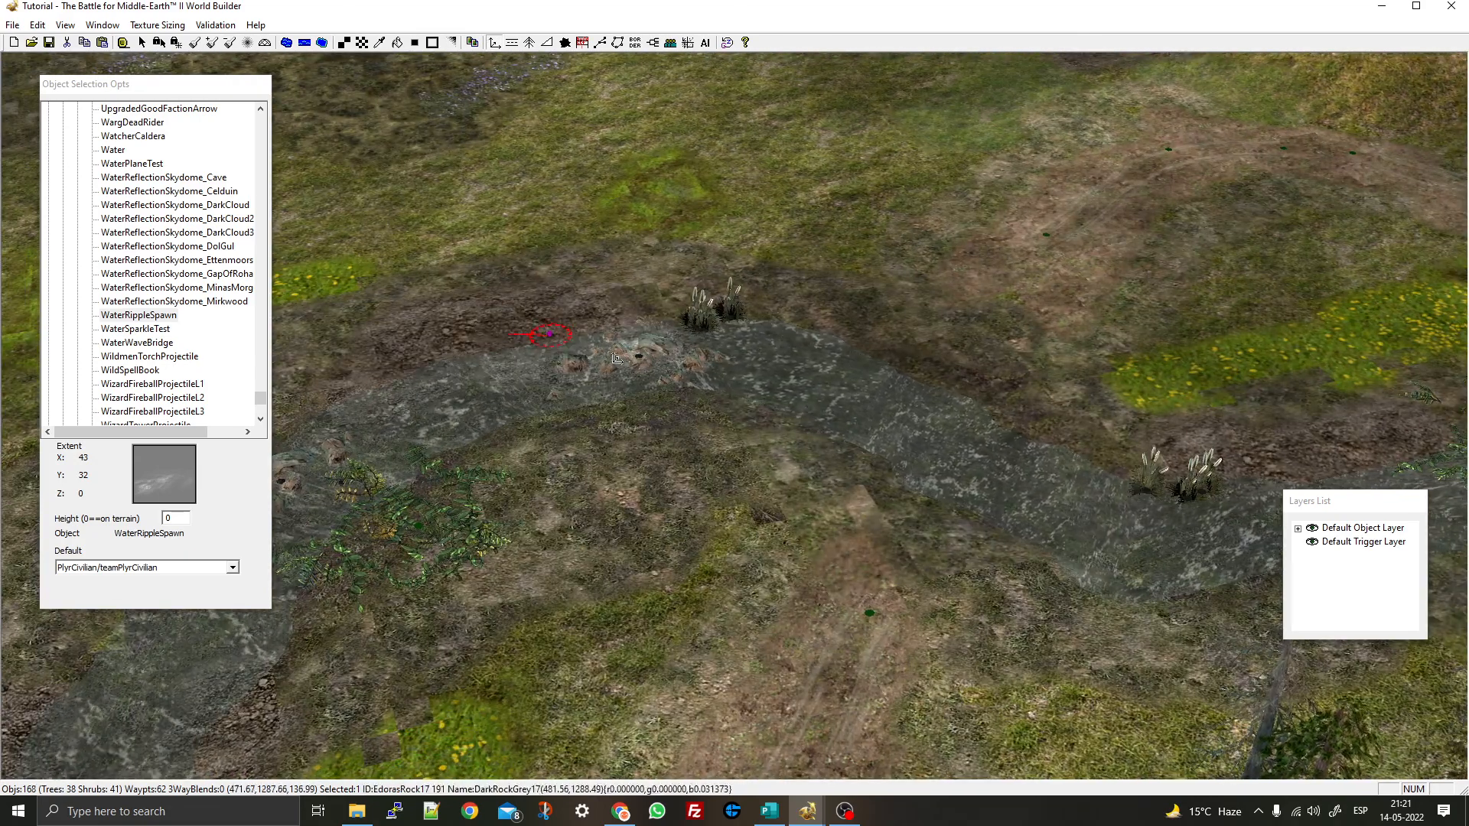
{"action": "right_click_drag", "start_coordinate": [617, 358], "coordinate": [774, 366]}
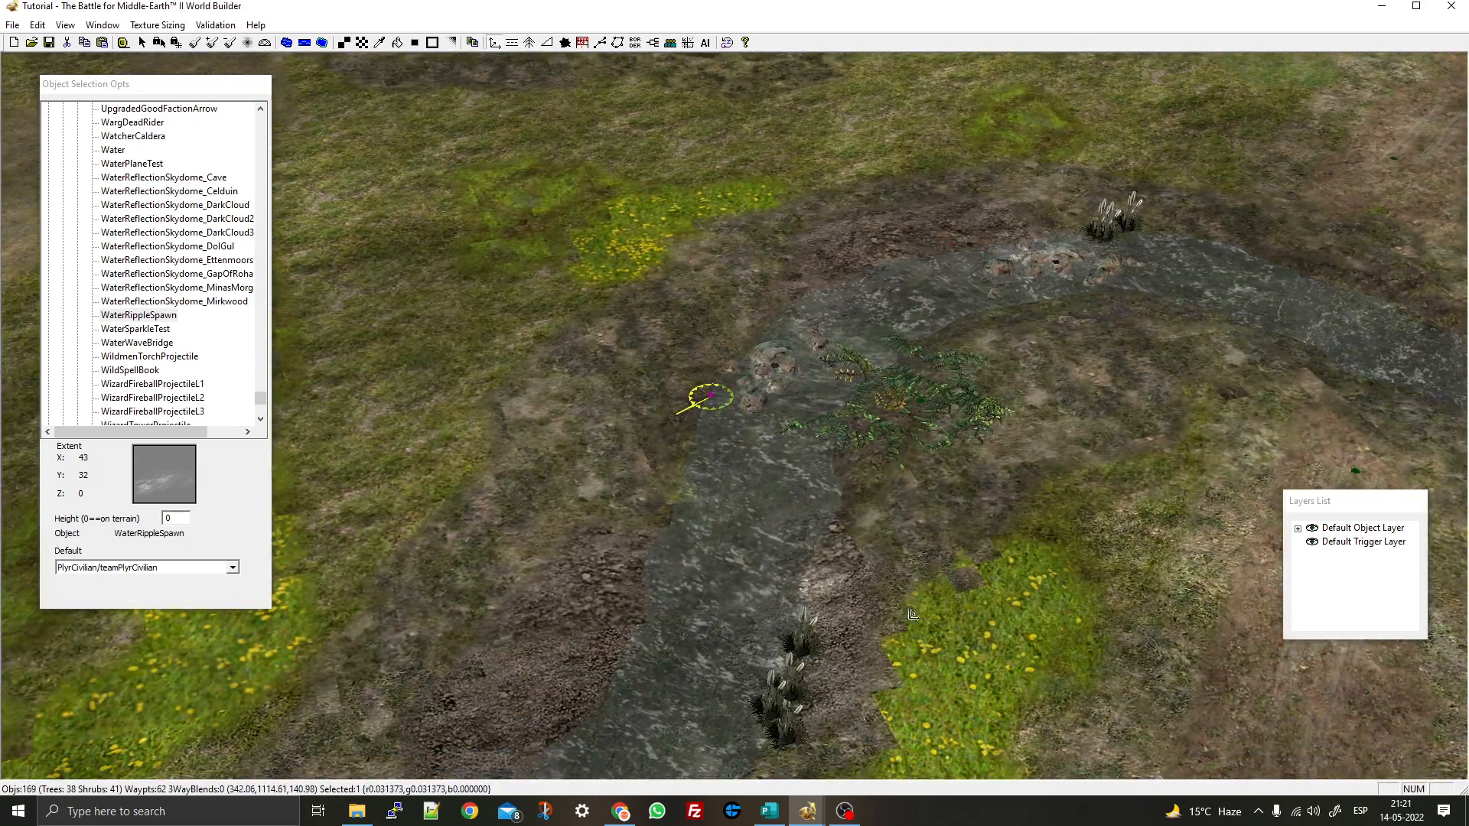
{"action": "right_click_drag", "start_coordinate": [911, 614], "coordinate": [953, 440]}
{"action": "right_click_drag", "start_coordinate": [836, 504], "coordinate": [891, 437]}
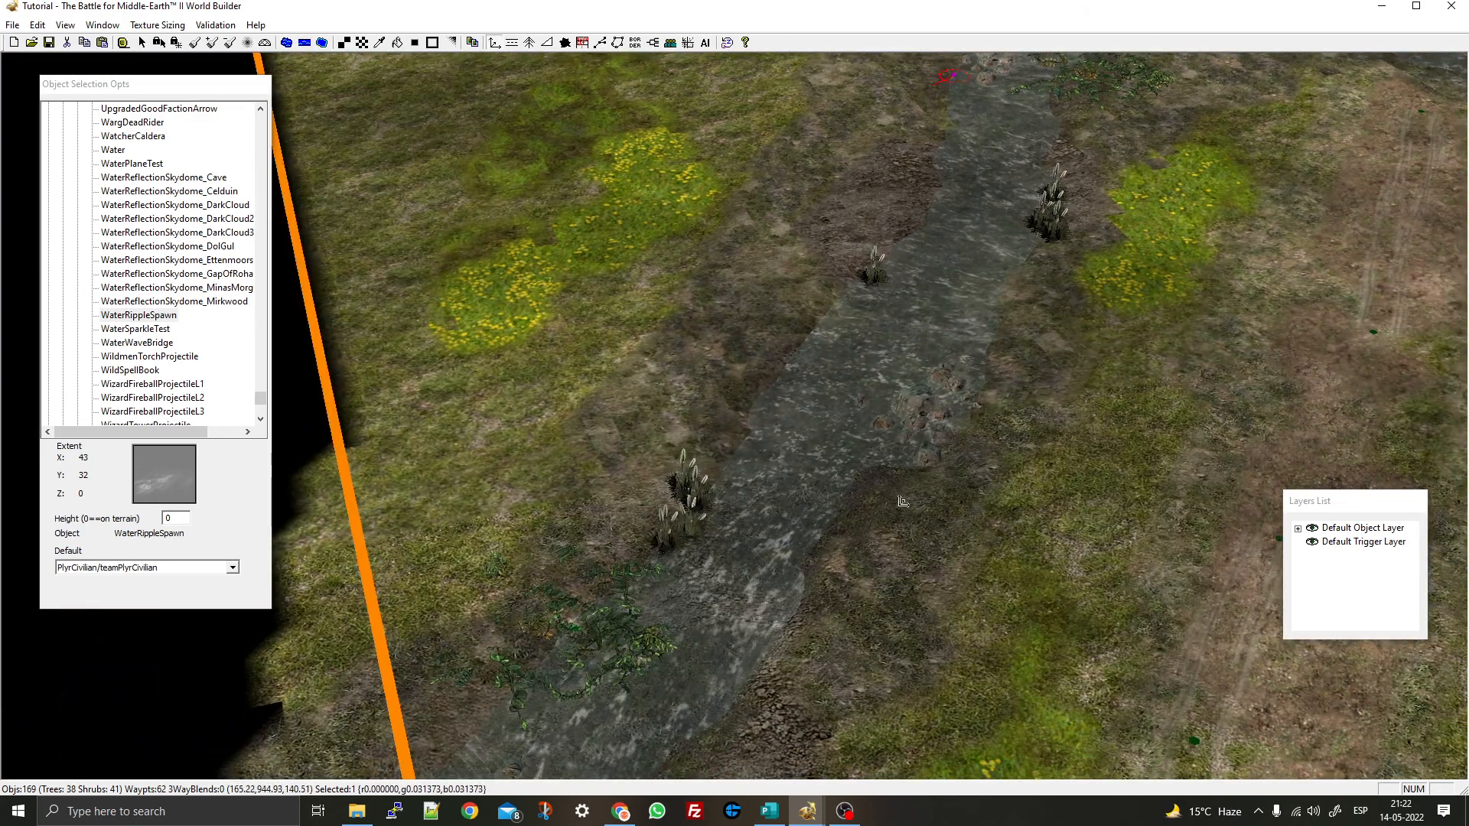
{"action": "mouse_move", "coordinate": [719, 650]}
{"action": "right_mouse_down"}
{"action": "mouse_move", "coordinate": [742, 528]}
{"action": "mouse_move", "coordinate": [817, 519]}
{"action": "right_mouse_up"}
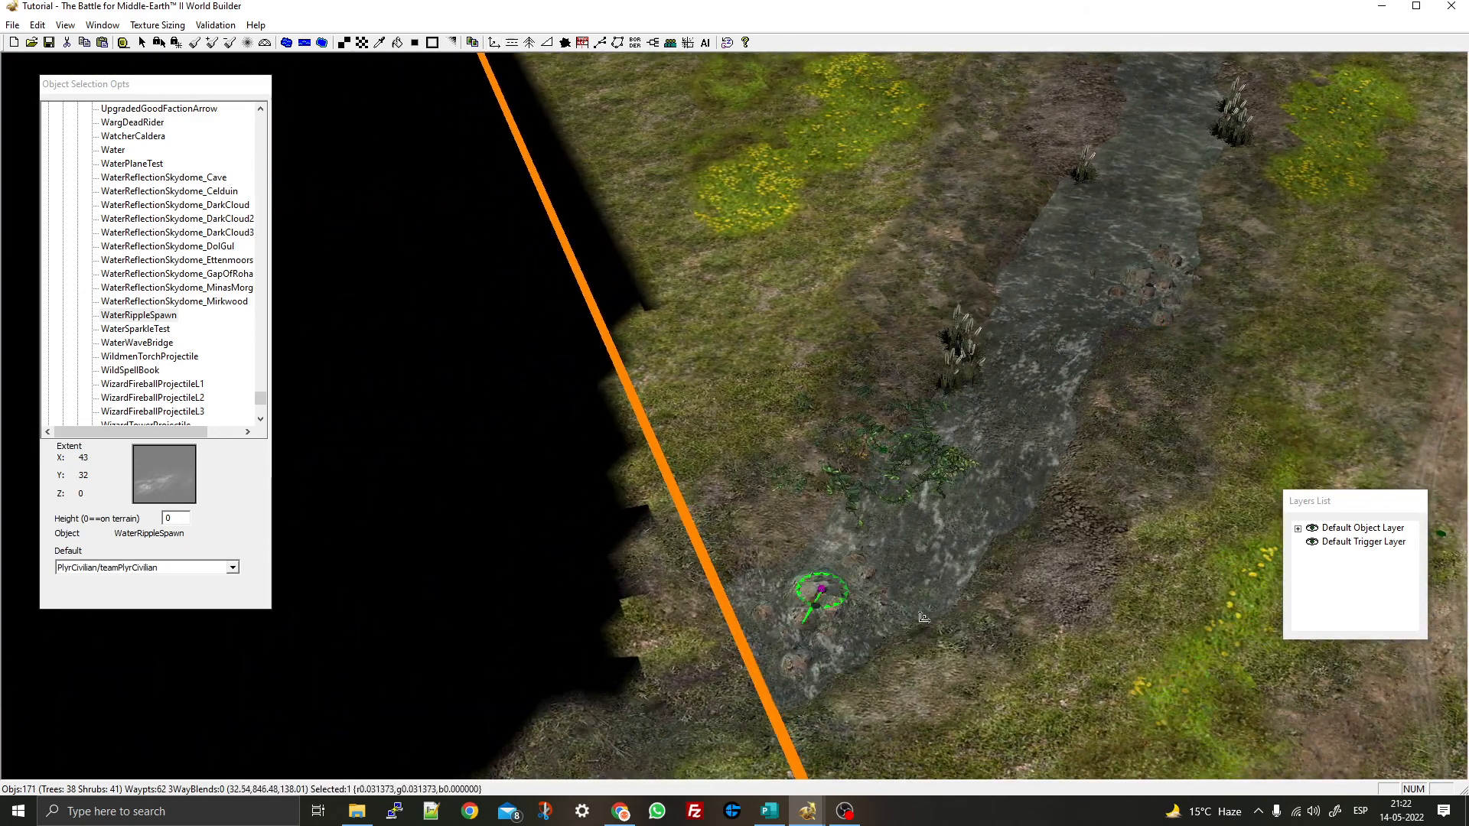
{"action": "key", "text": "Escape"}
Sample the GrassEttenmoors02 ground texture from the forest floor beside the trees near the snow patch
{"action": "scroll", "coordinate": [923, 617], "scroll_direction": "down", "scroll_amount": 5}
{"action": "mouse_move", "coordinate": [1148, 459]}
{"action": "right_mouse_down"}
{"action": "mouse_move", "coordinate": [850, 371]}
{"action": "mouse_move", "coordinate": [837, 349]}
{"action": "right_mouse_up"}
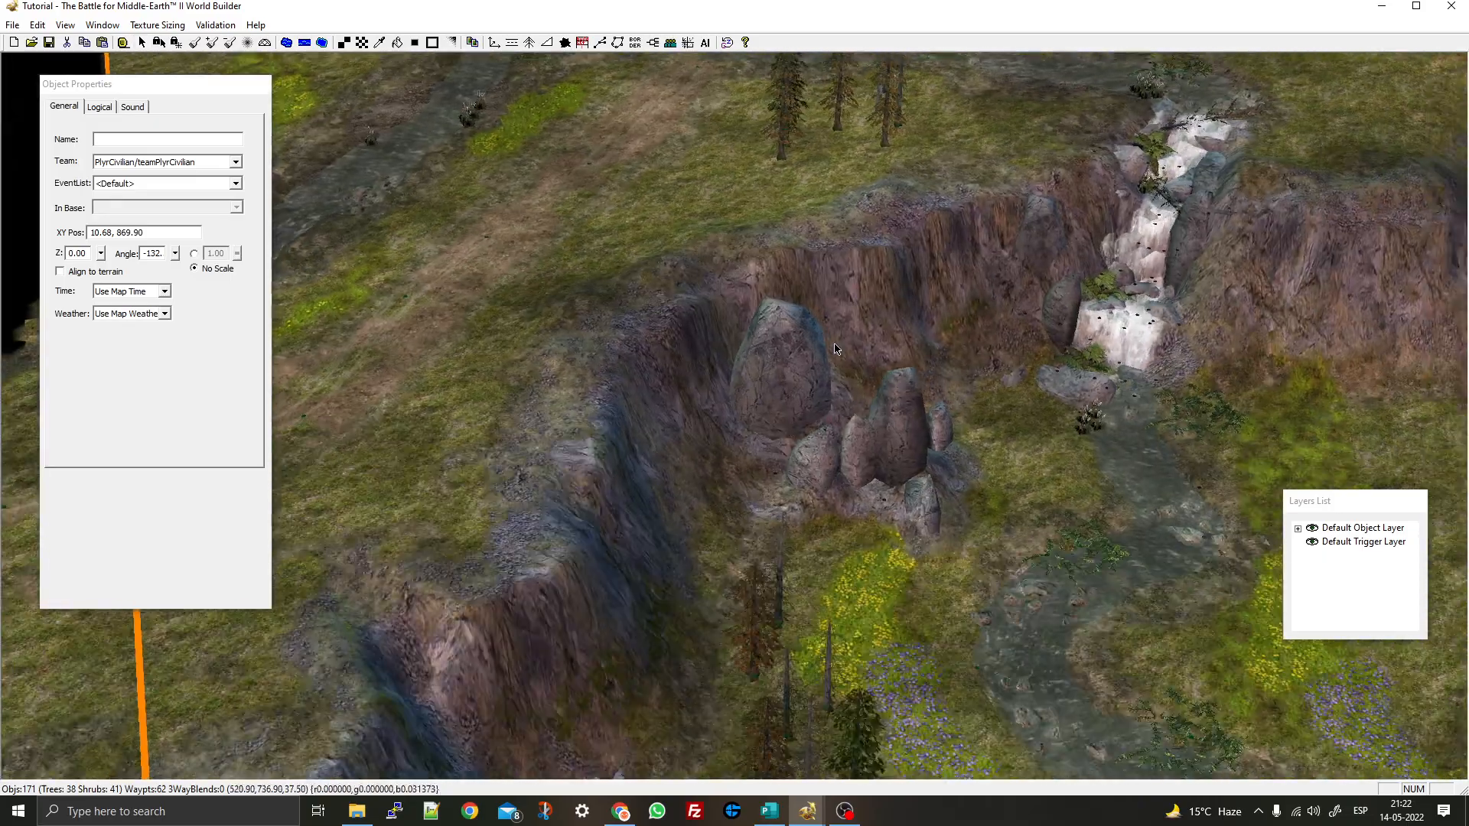
{"action": "scroll", "coordinate": [835, 349], "scroll_direction": "down", "scroll_amount": 6}
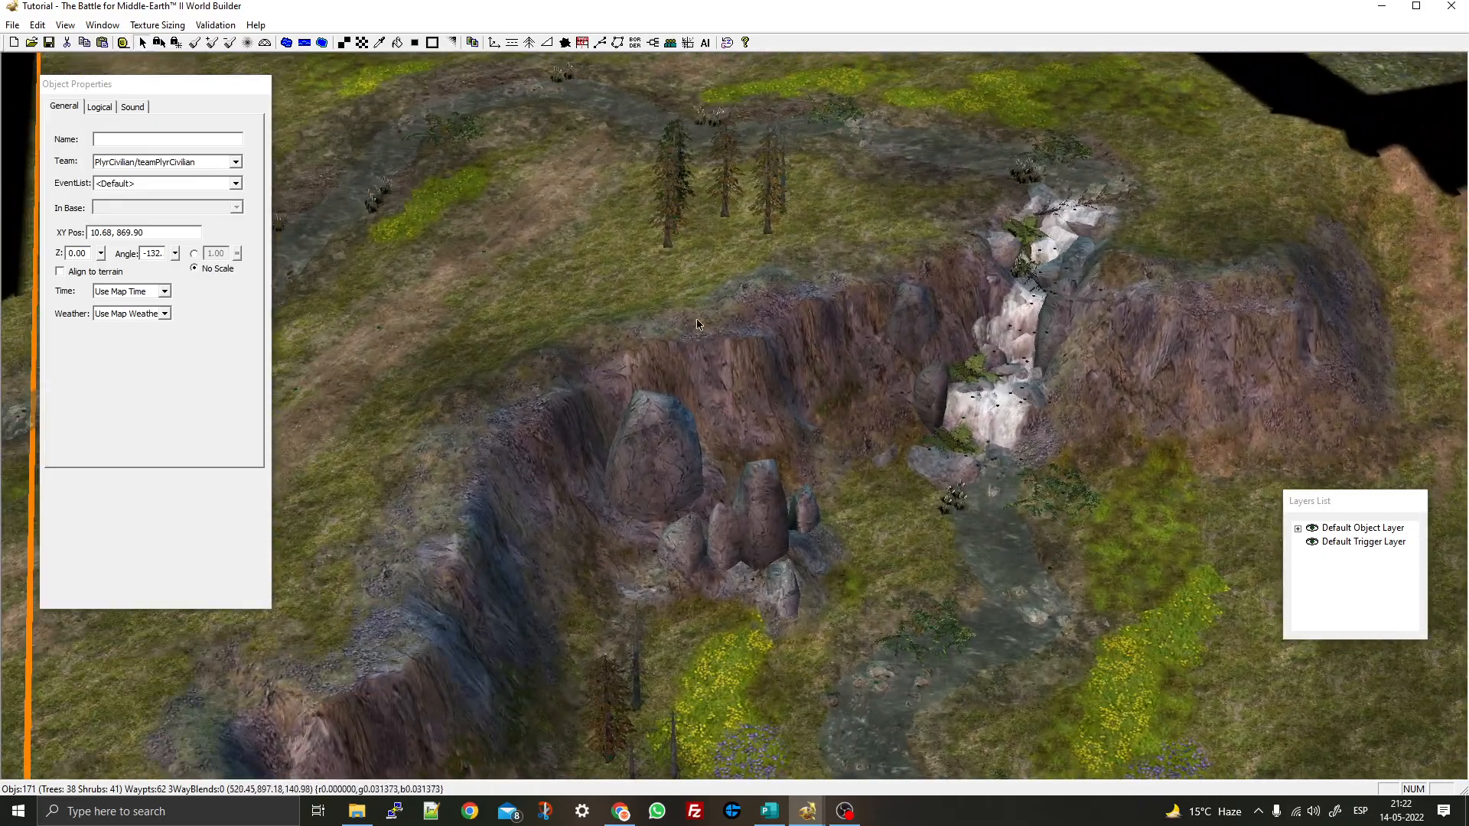
{"action": "right_click_drag", "start_coordinate": [697, 324], "coordinate": [504, 82]}
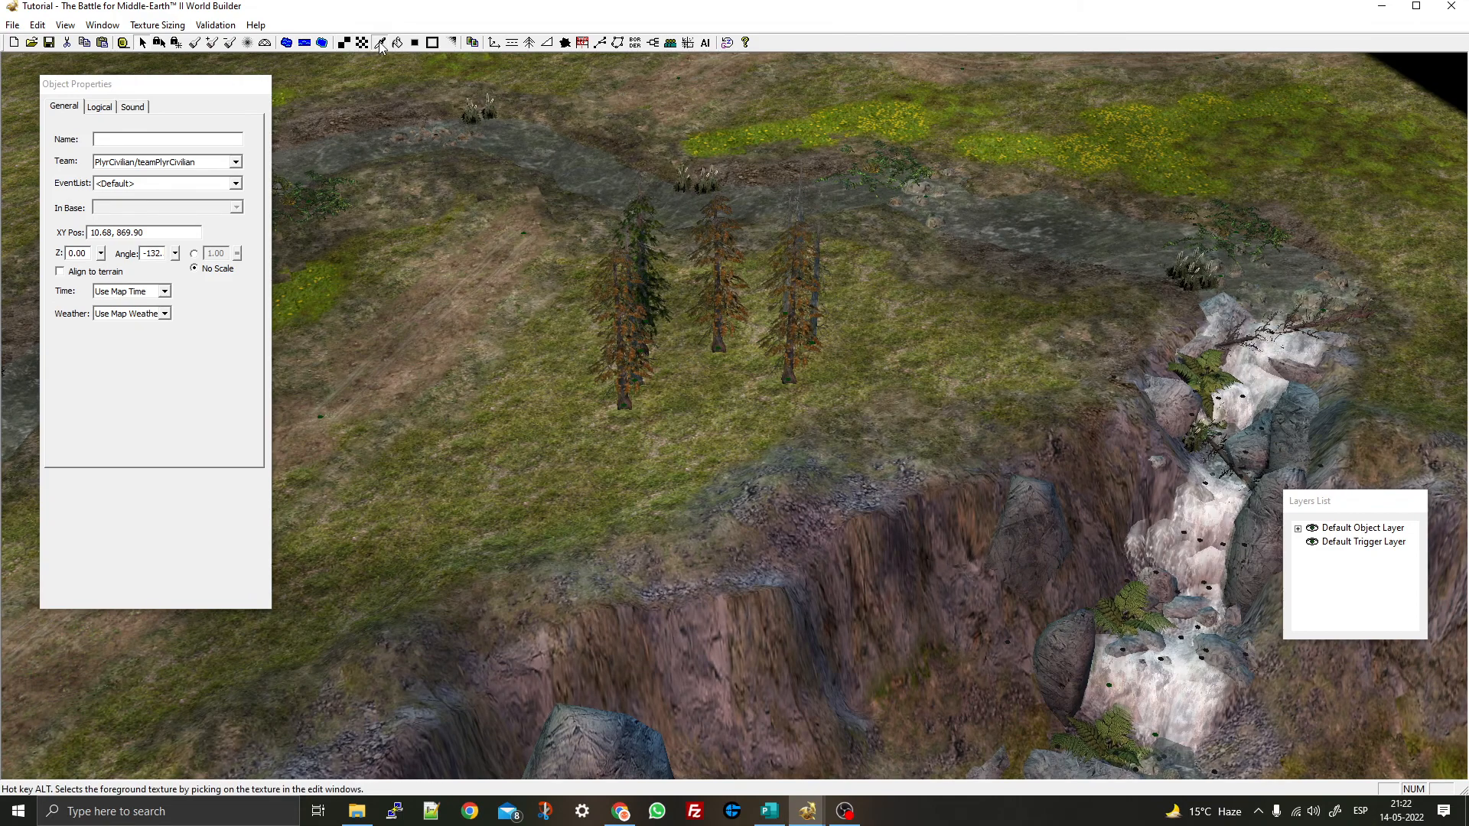
{"action": "left_click", "coordinate": [381, 43]}
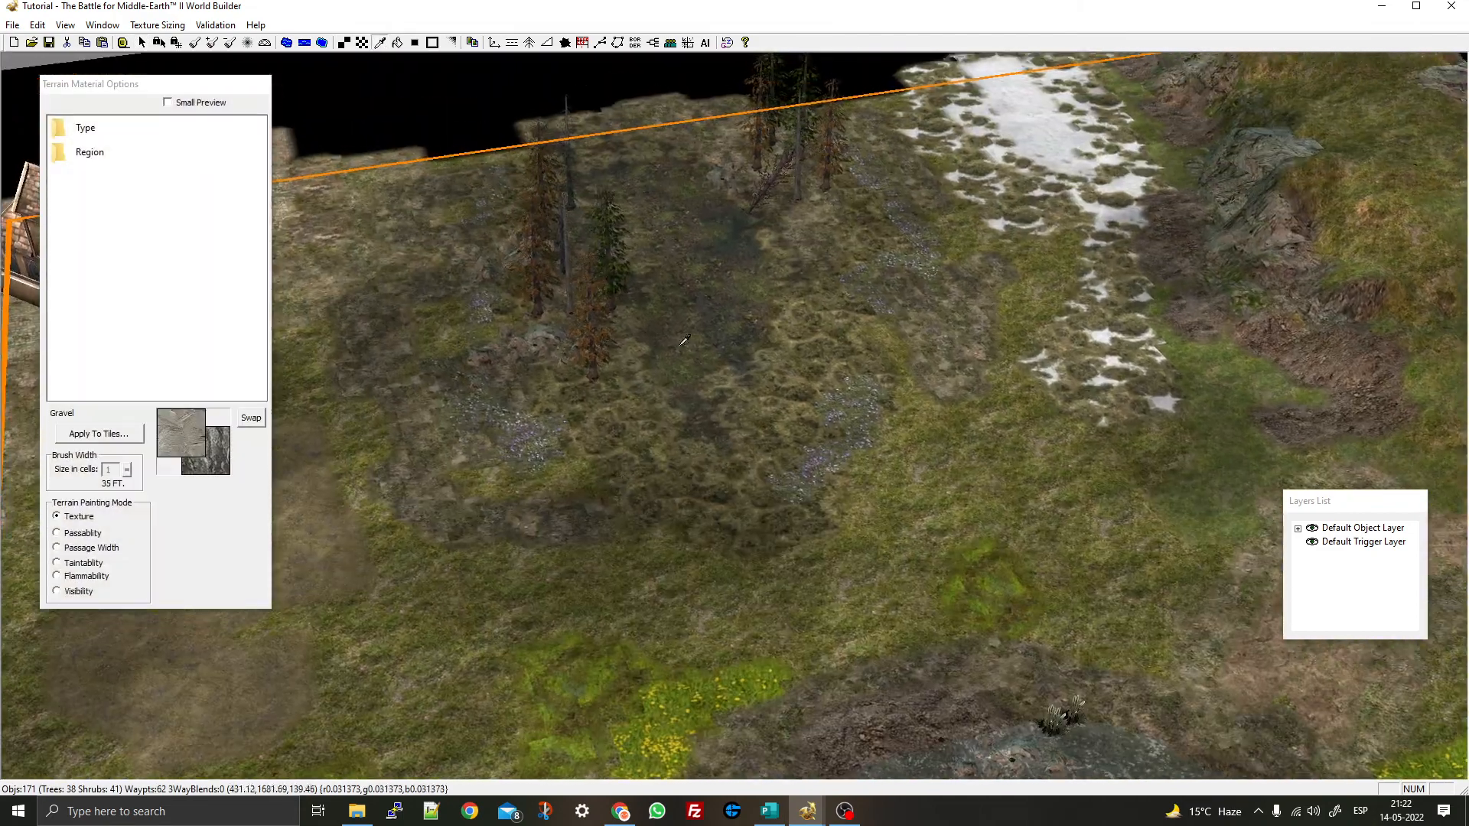
{"action": "left_click", "coordinate": [617, 414]}
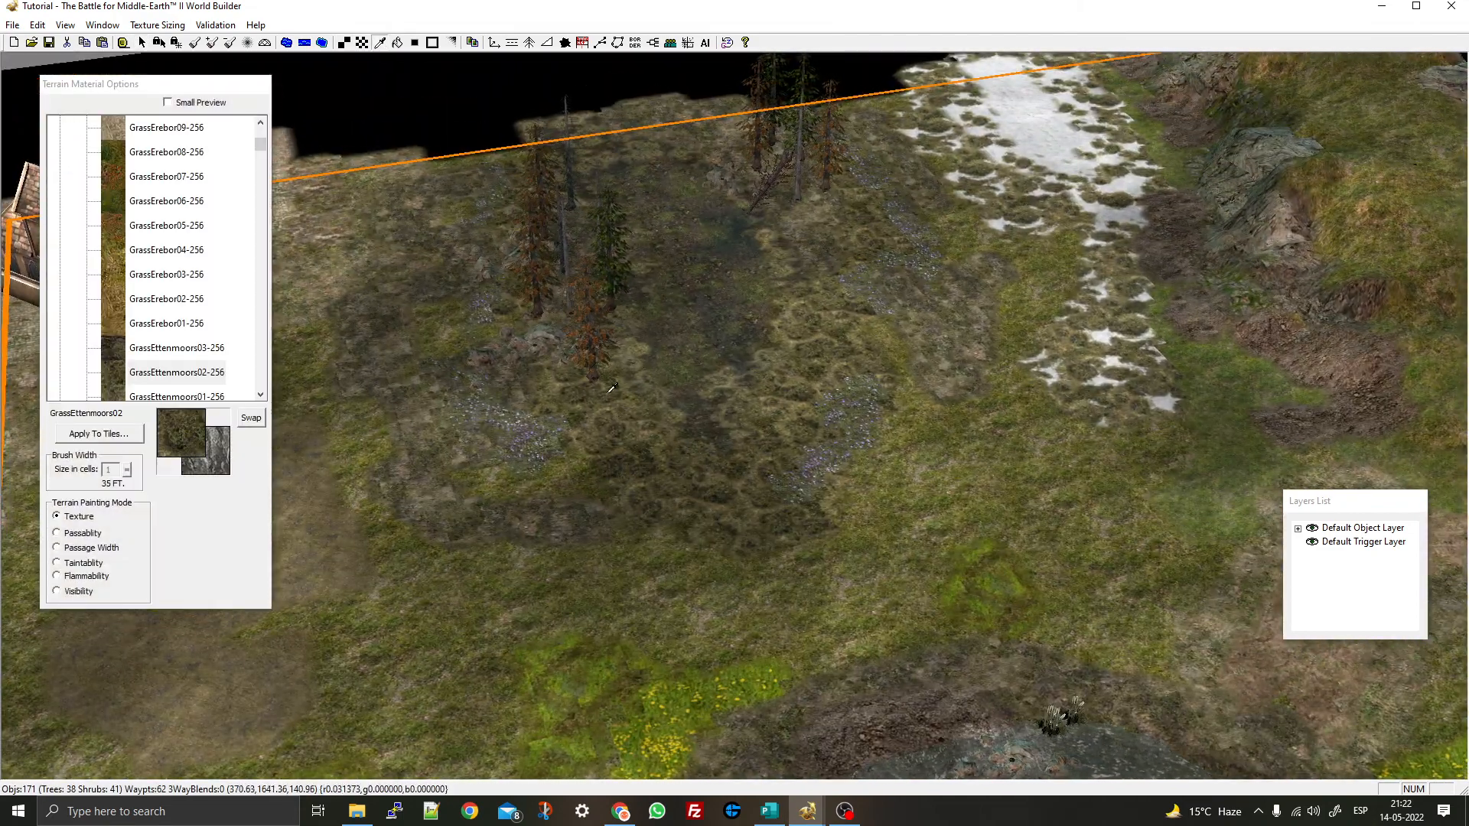
Sample the DirtDeadMarshes10 texture from the grass beside the dirt track near the plateau trees
{"action": "right_click_drag", "start_coordinate": [1094, 517], "coordinate": [930, 297]}
{"action": "scroll", "coordinate": [930, 297], "scroll_direction": "up", "scroll_amount": 5}
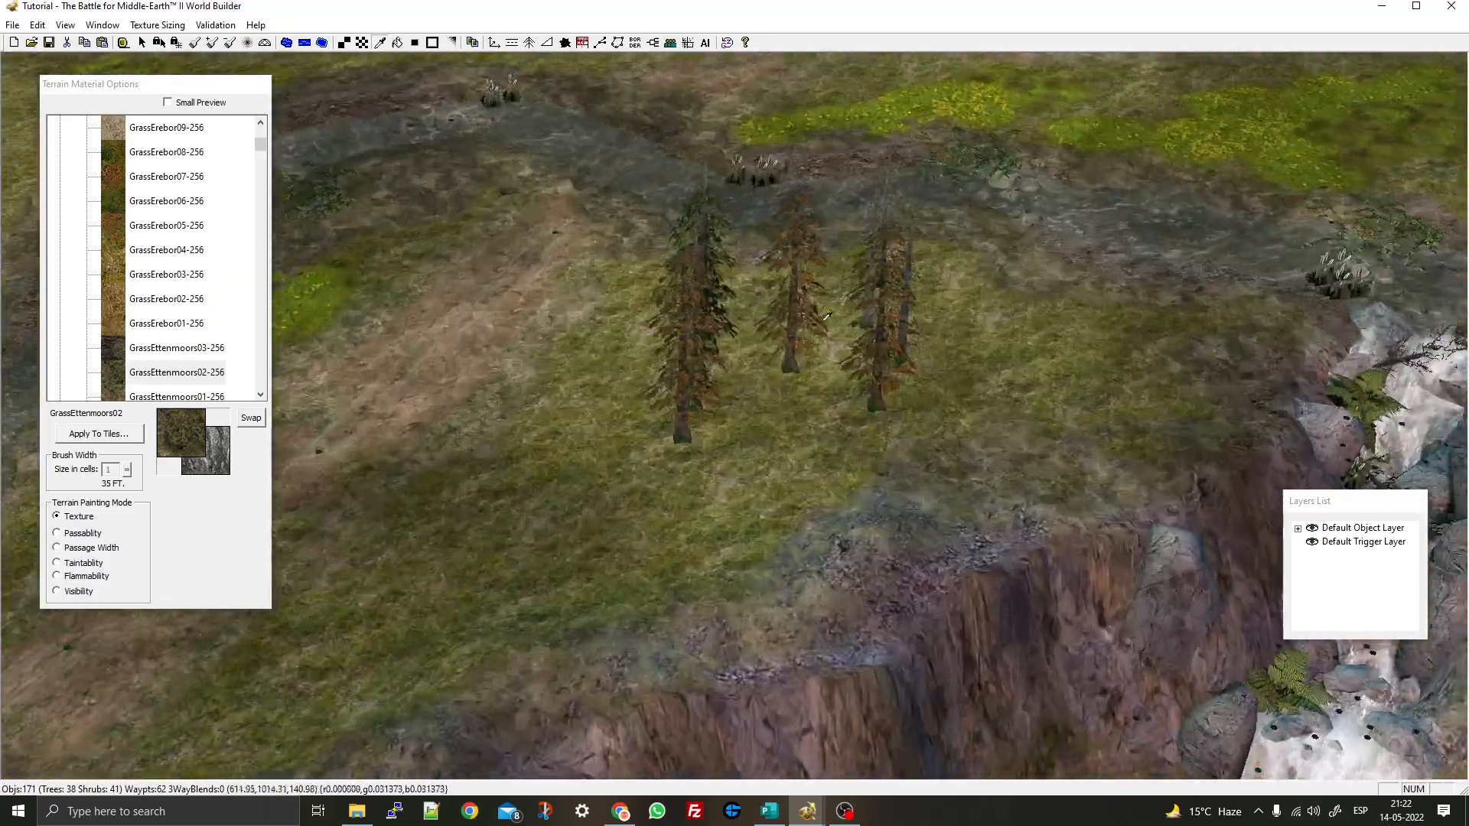
{"action": "middle_click_drag", "start_coordinate": [929, 306], "coordinate": [878, 399]}
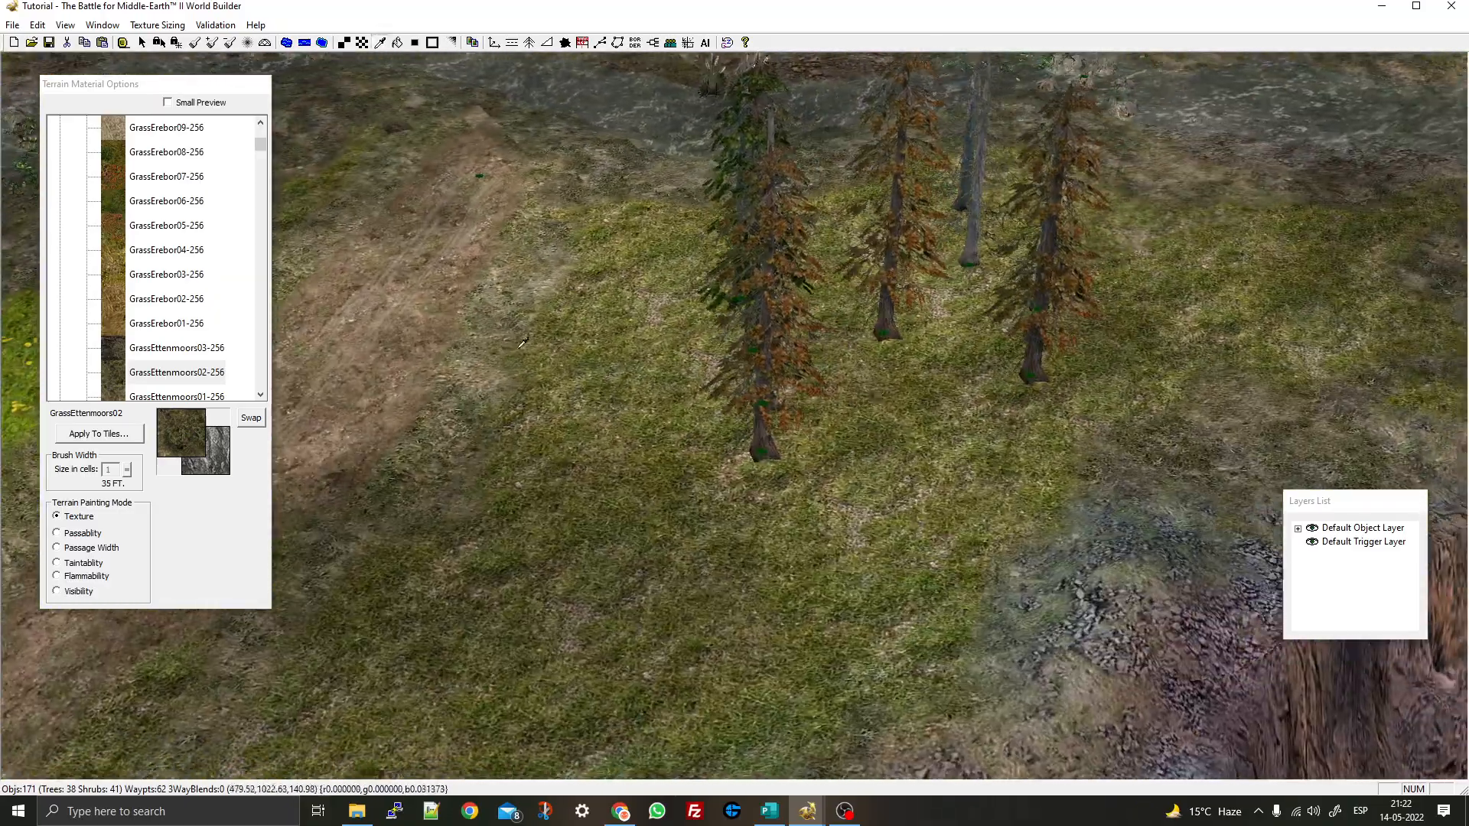
{"action": "left_click", "coordinate": [497, 325]}
{"action": "scroll", "coordinate": [688, 344], "scroll_direction": "down", "scroll_amount": 10}
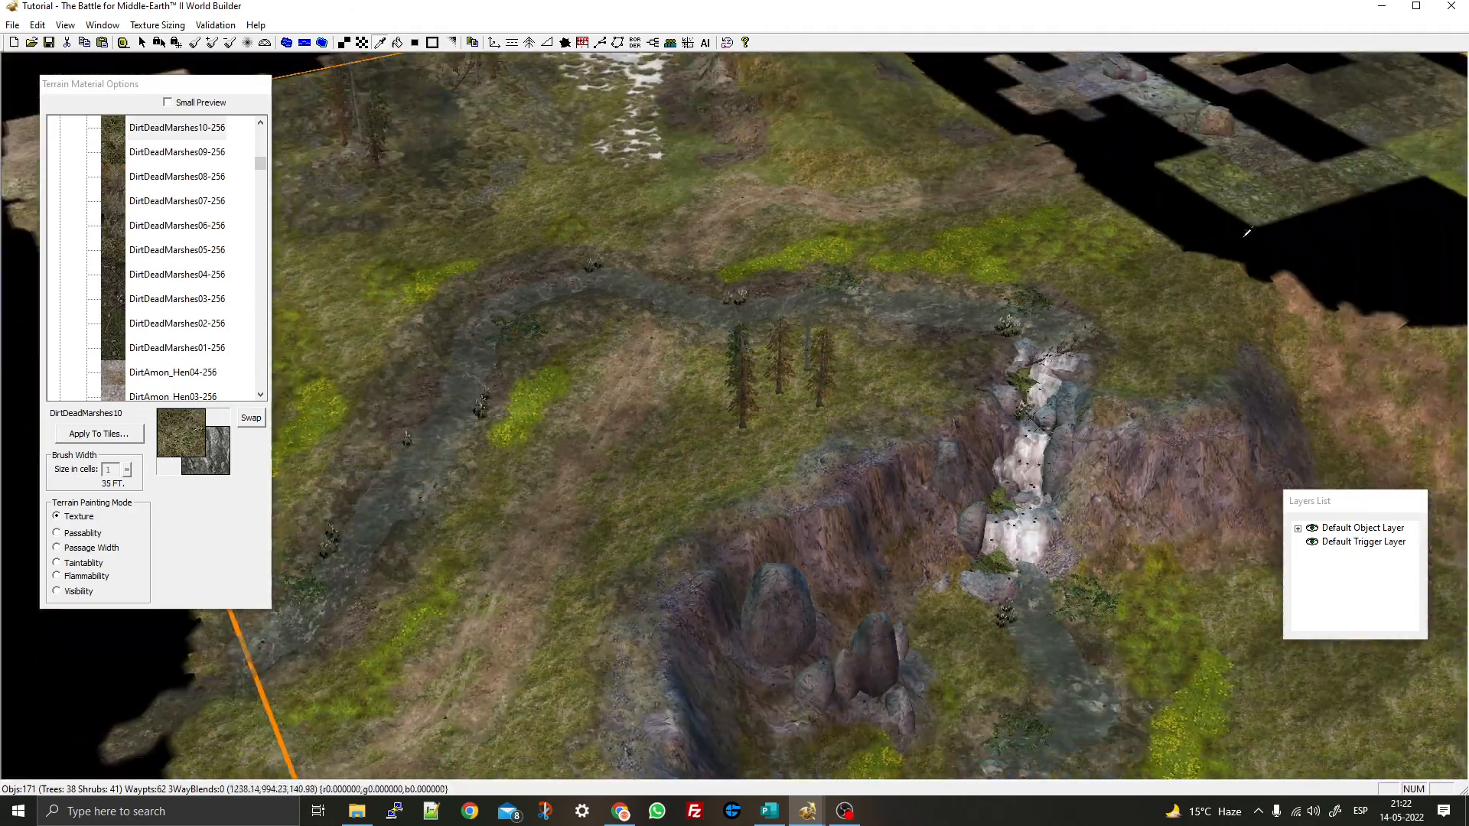
Sample the dark dirt textures DirtDeadMarshes04 and DirtDeadMarshes03 from the texture swatches outside the main scenery
{"action": "right_click_drag", "start_coordinate": [857, 306], "coordinate": [622, 502]}
{"action": "scroll", "coordinate": [623, 499], "scroll_direction": "up", "scroll_amount": 10}
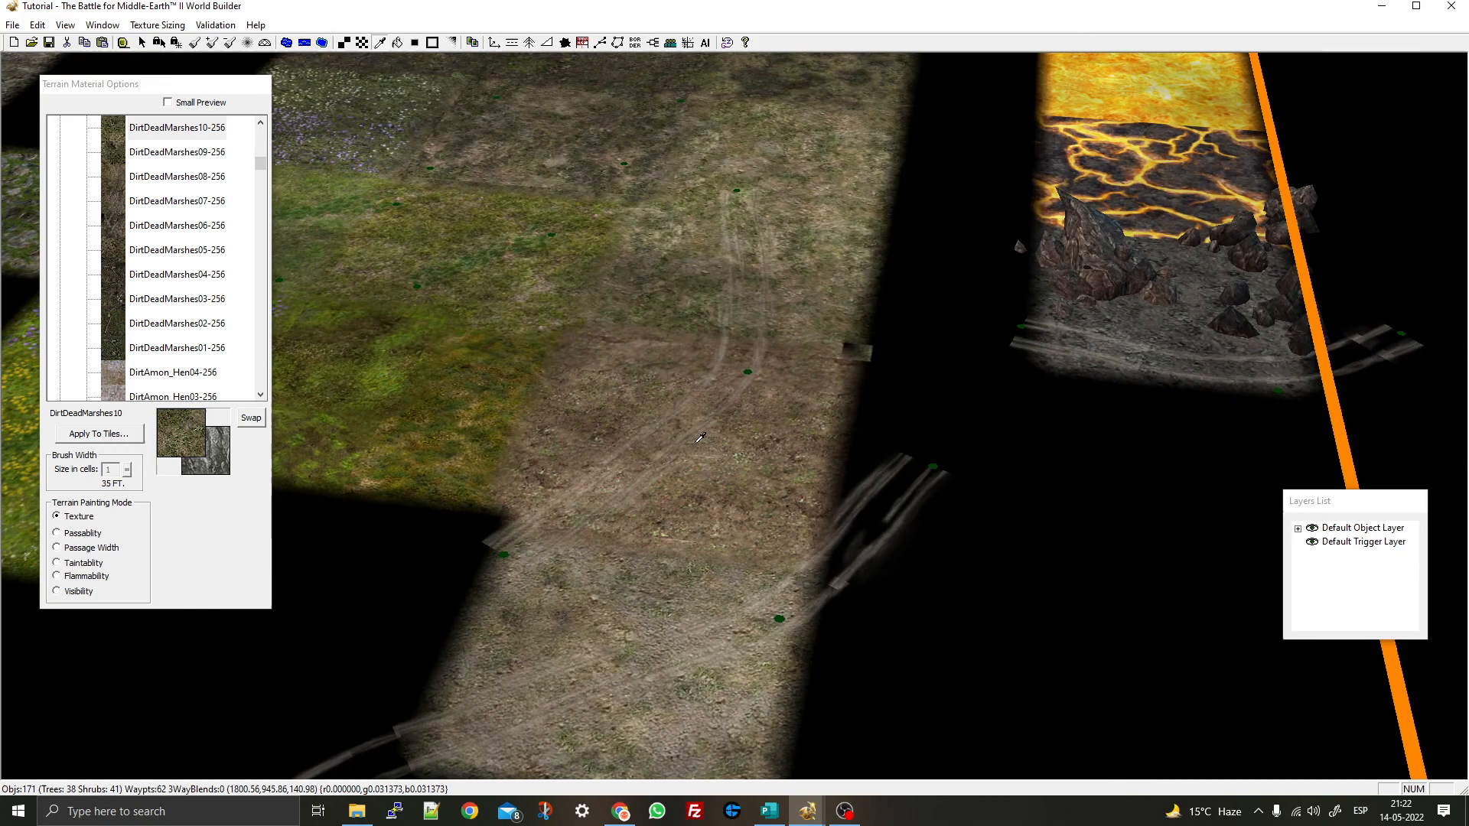
{"action": "right_click_drag", "start_coordinate": [356, 253], "coordinate": [558, 447]}
{"action": "left_click", "coordinate": [927, 304]}
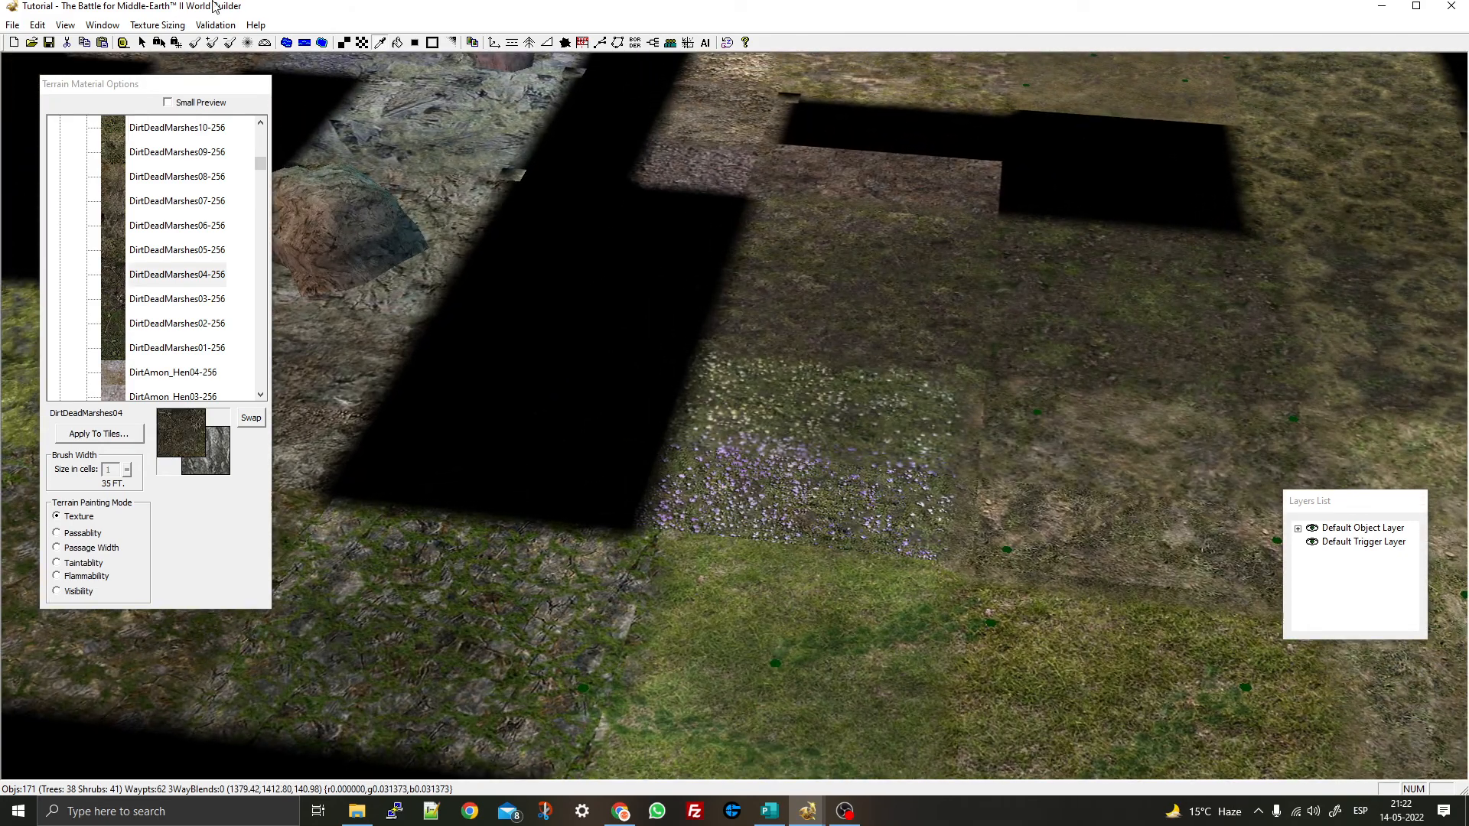
{"action": "right_click_drag", "start_coordinate": [895, 165], "coordinate": [884, 405]}
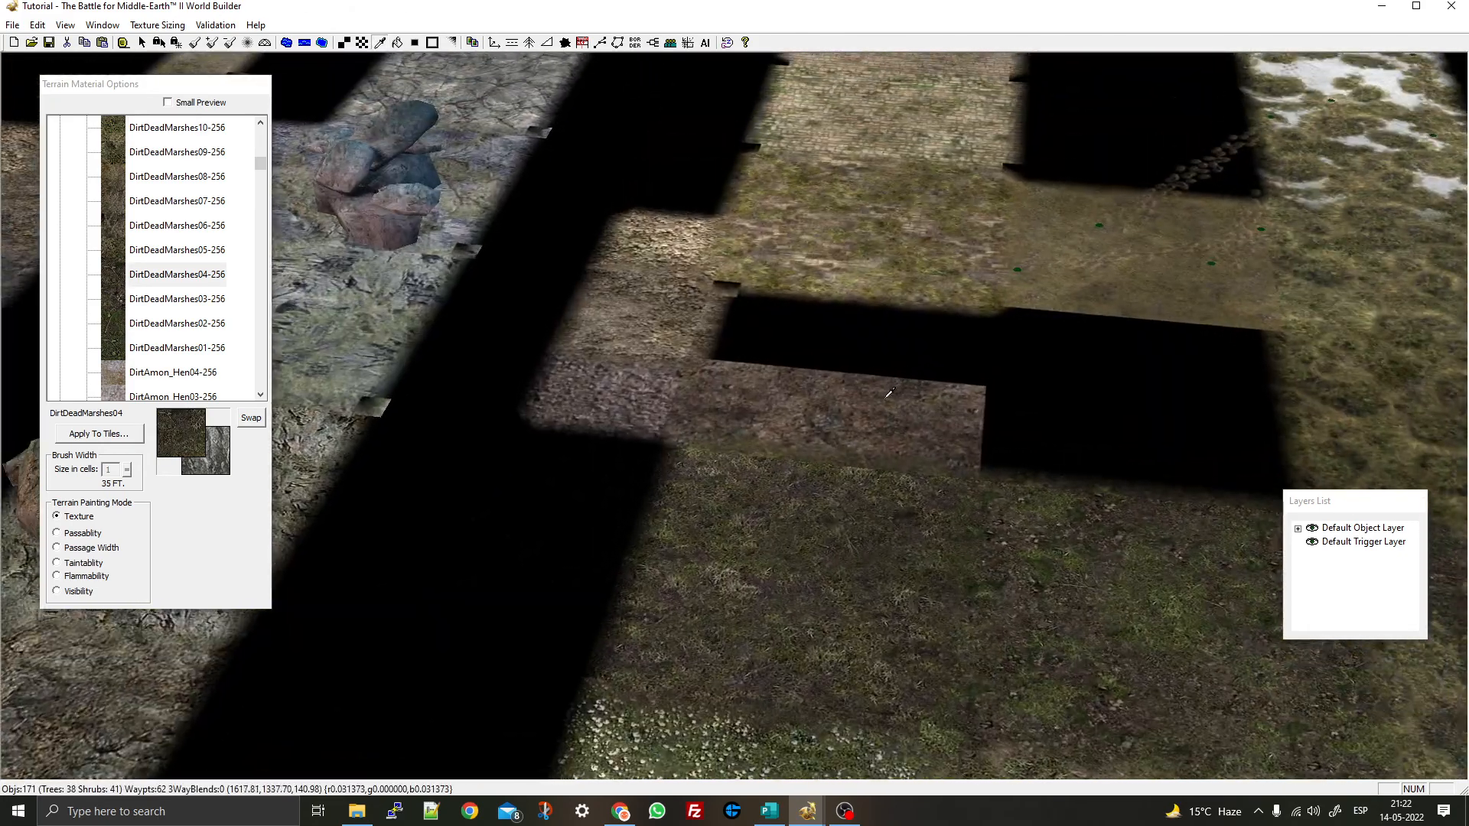
{"action": "left_click", "coordinate": [883, 407]}
{"action": "right_click_drag", "start_coordinate": [1262, 469], "coordinate": [979, 394]}
{"action": "left_click", "coordinate": [719, 402]}
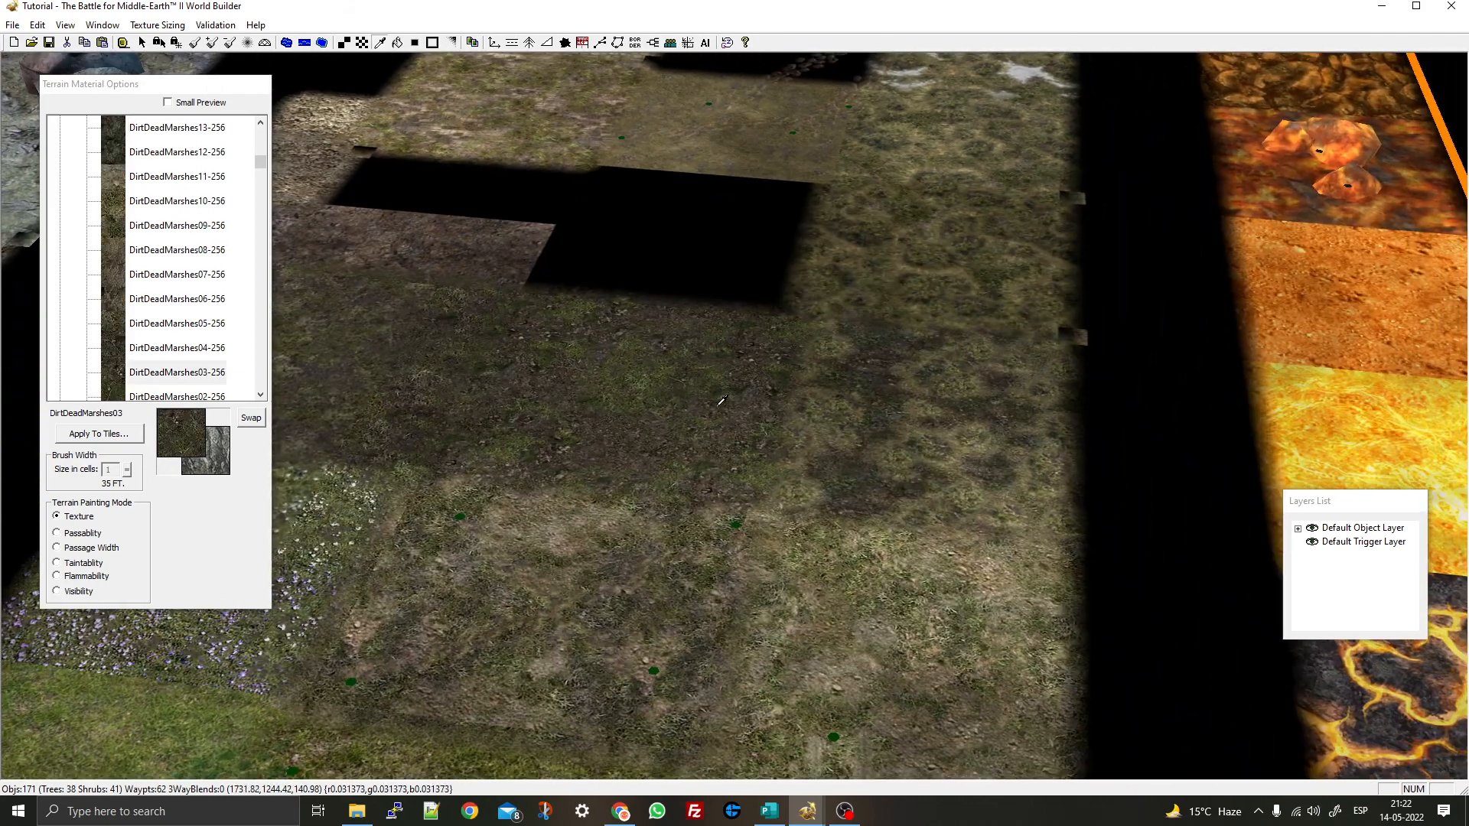
Browse the Dead Marshes dirt textures and choose DirtDeadMarshes08-256 as the foreground texture
{"action": "right_click_drag", "start_coordinate": [721, 400], "coordinate": [908, 376]}
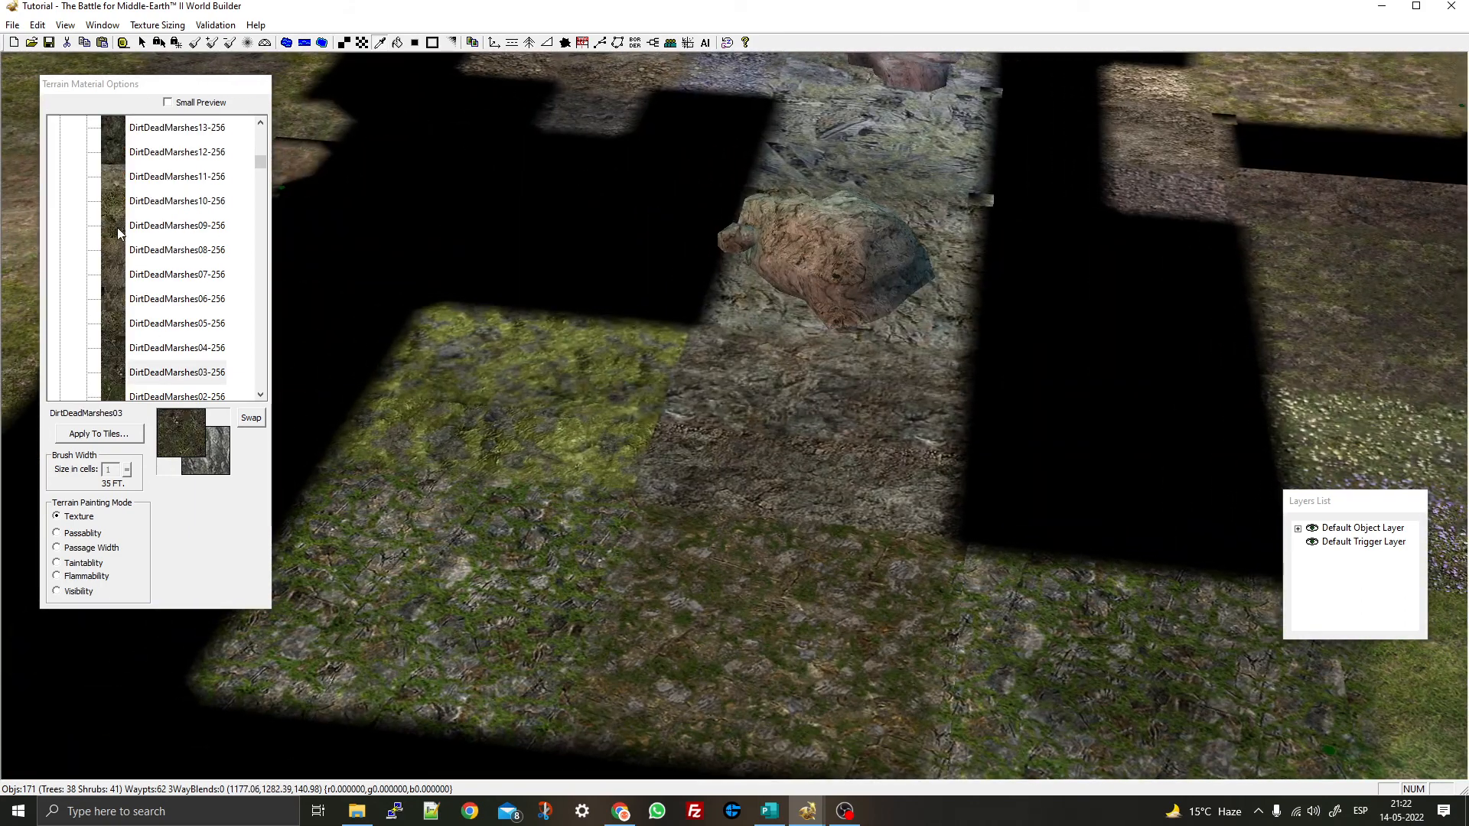
{"action": "scroll", "coordinate": [123, 230], "scroll_direction": "down", "scroll_amount": 3}
{"action": "left_click", "coordinate": [149, 161]}
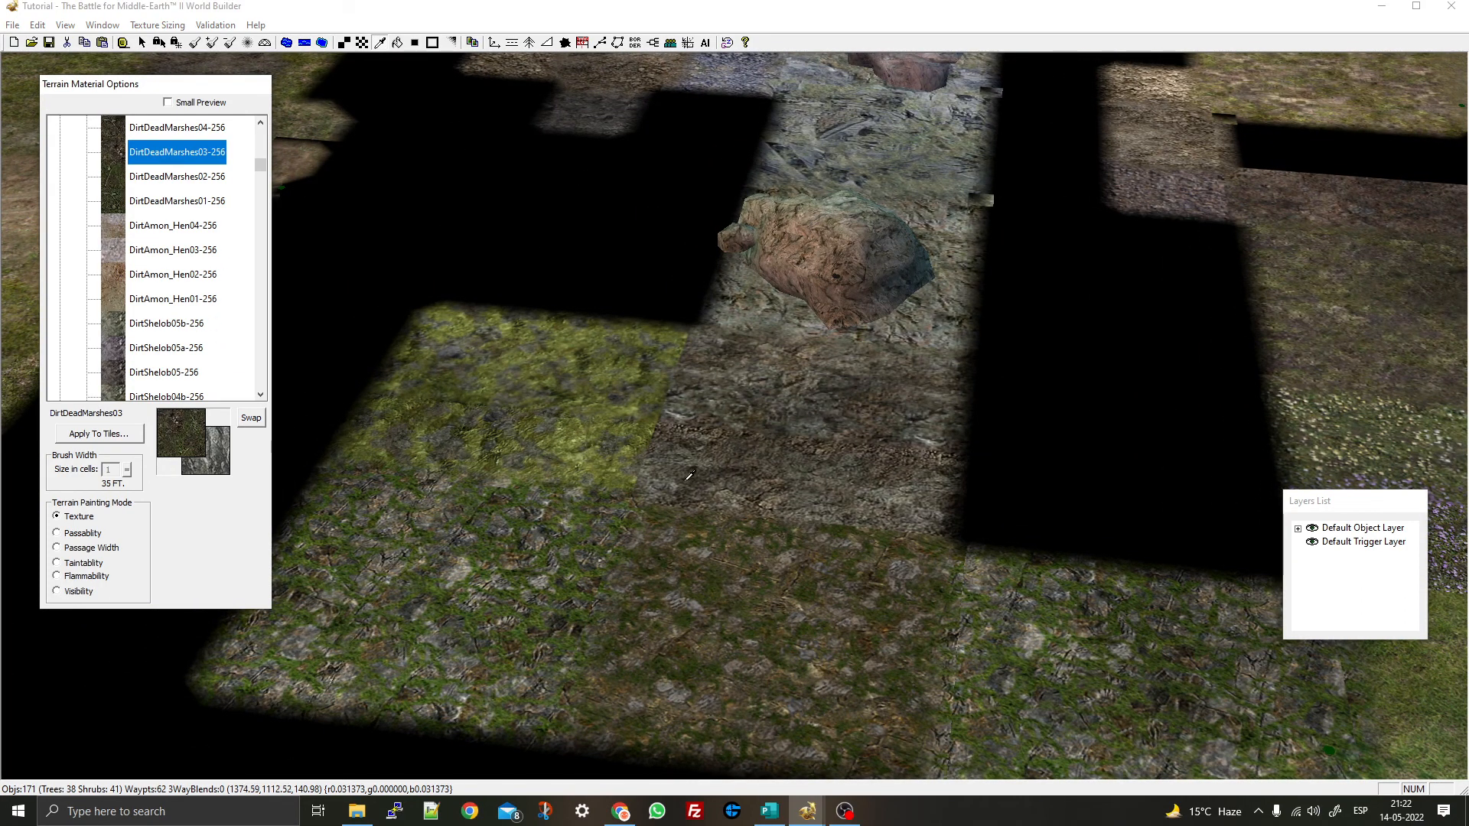
{"action": "key", "text": "Up"}
{"action": "key", "text": "Up"}
{"action": "key", "text": "Up"}
{"action": "key", "text": "Up"}
{"action": "key", "text": "Up"}
{"action": "key", "text": "Up"}
{"action": "key", "text": "Down"}
{"action": "key", "text": "Down"}
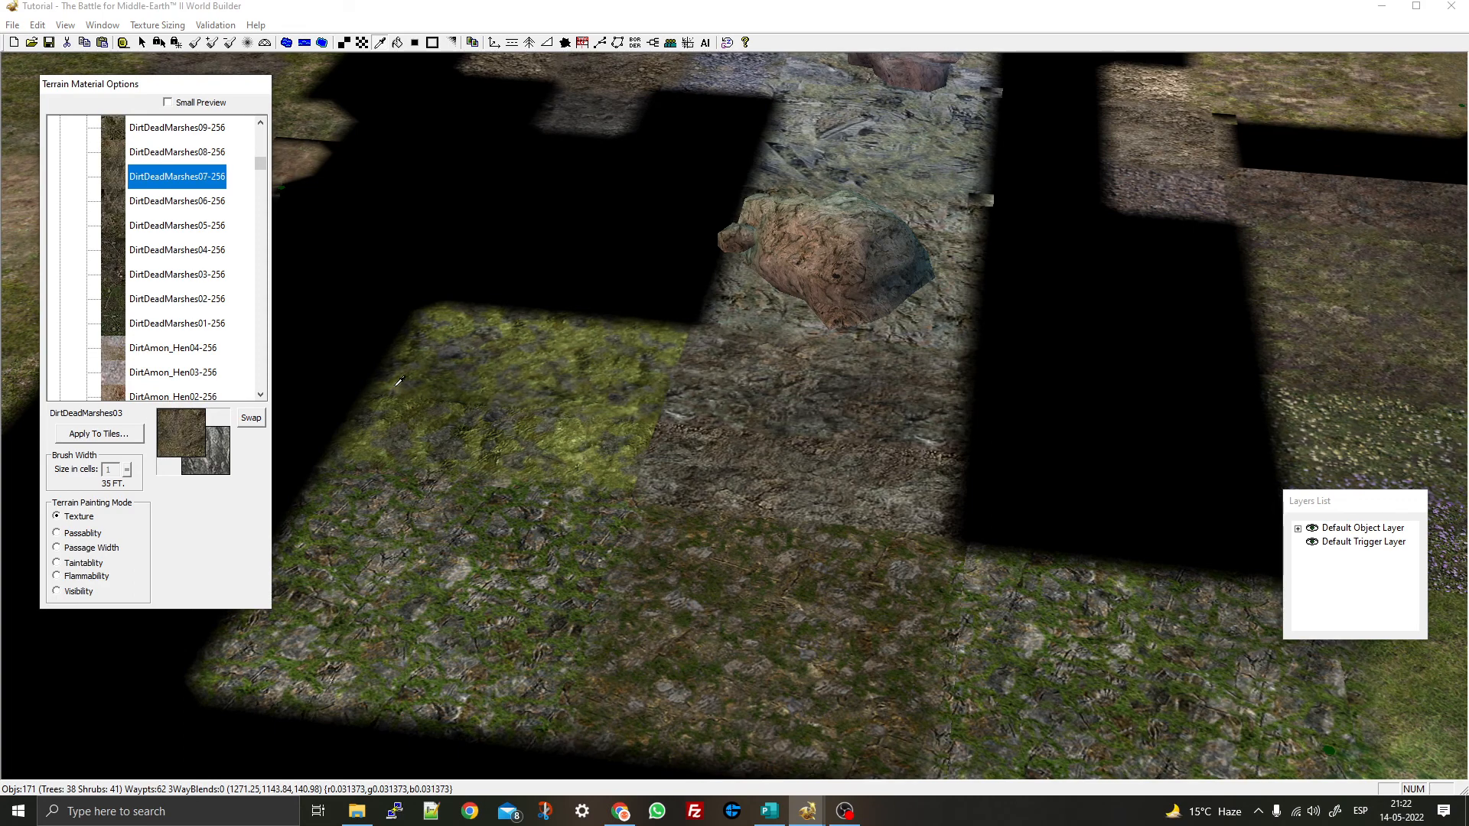
Set the texture brush width to 9 cells and paint a DirtDeadMarshes08 swatch on the empty black terrain
{"action": "left_click", "coordinate": [362, 41]}
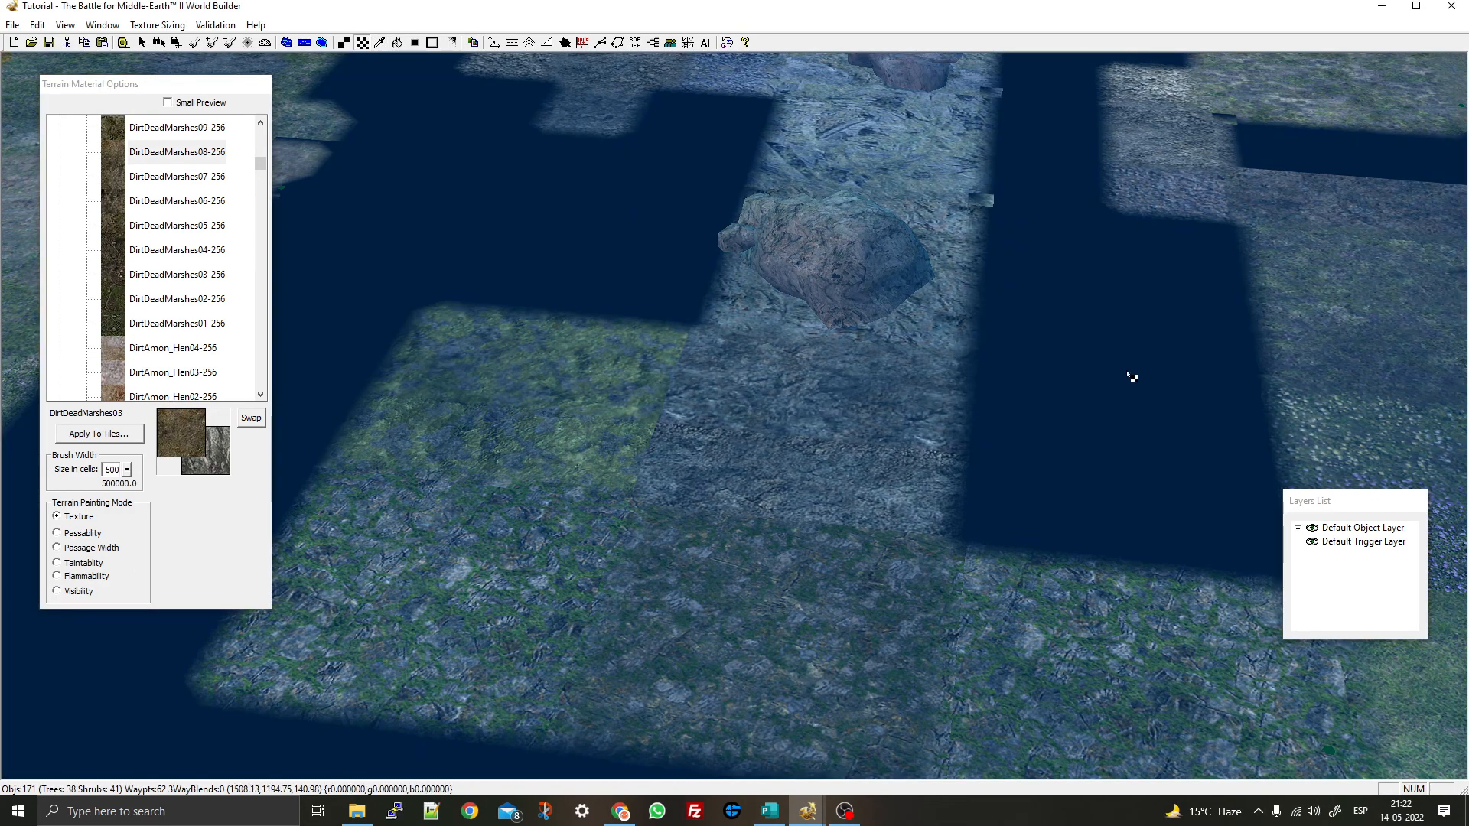
{"action": "left_click_drag", "start_coordinate": [129, 469], "coordinate": [125, 548]}
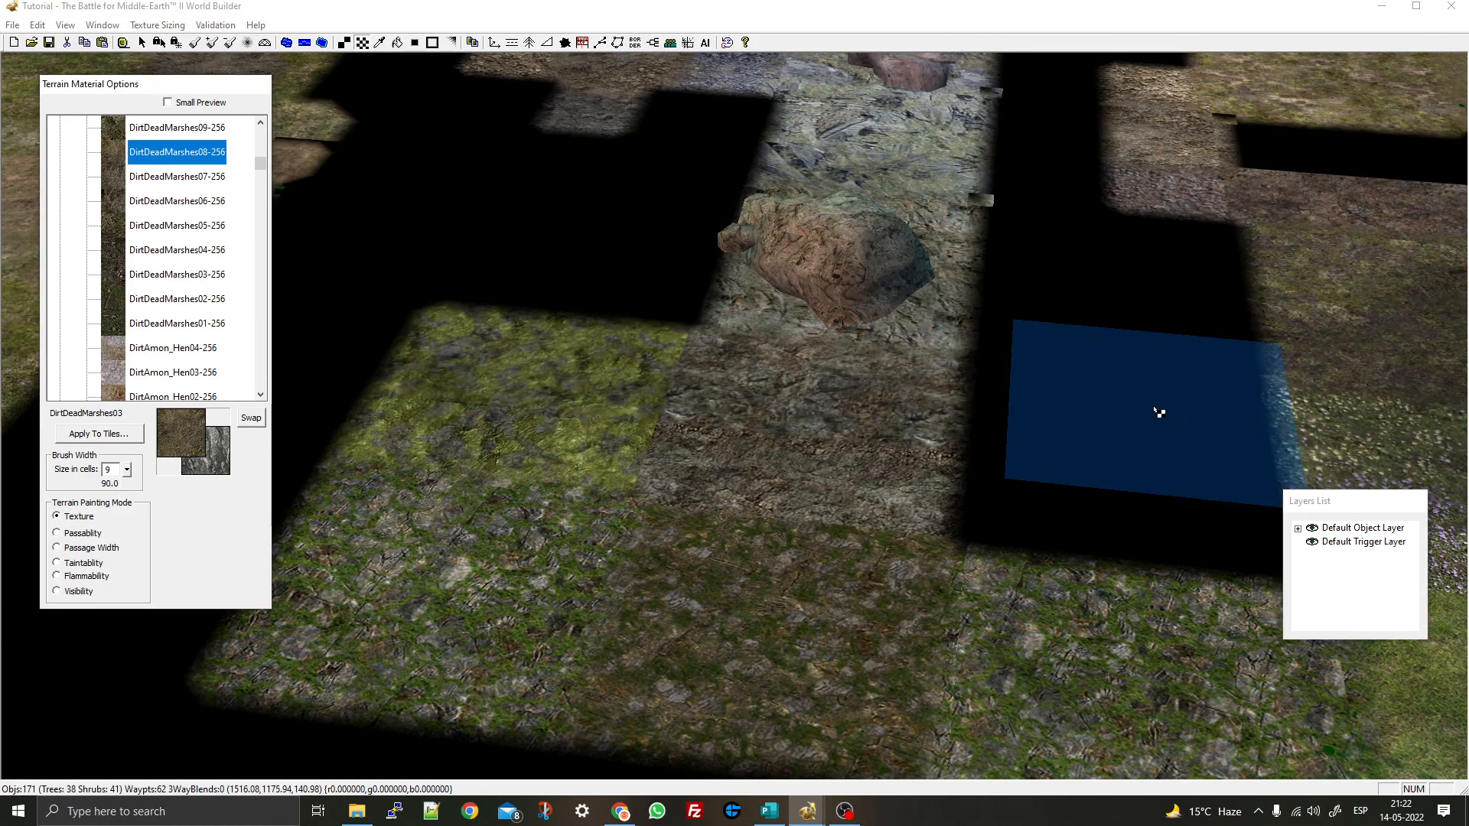
{"action": "left_click", "coordinate": [1119, 411]}
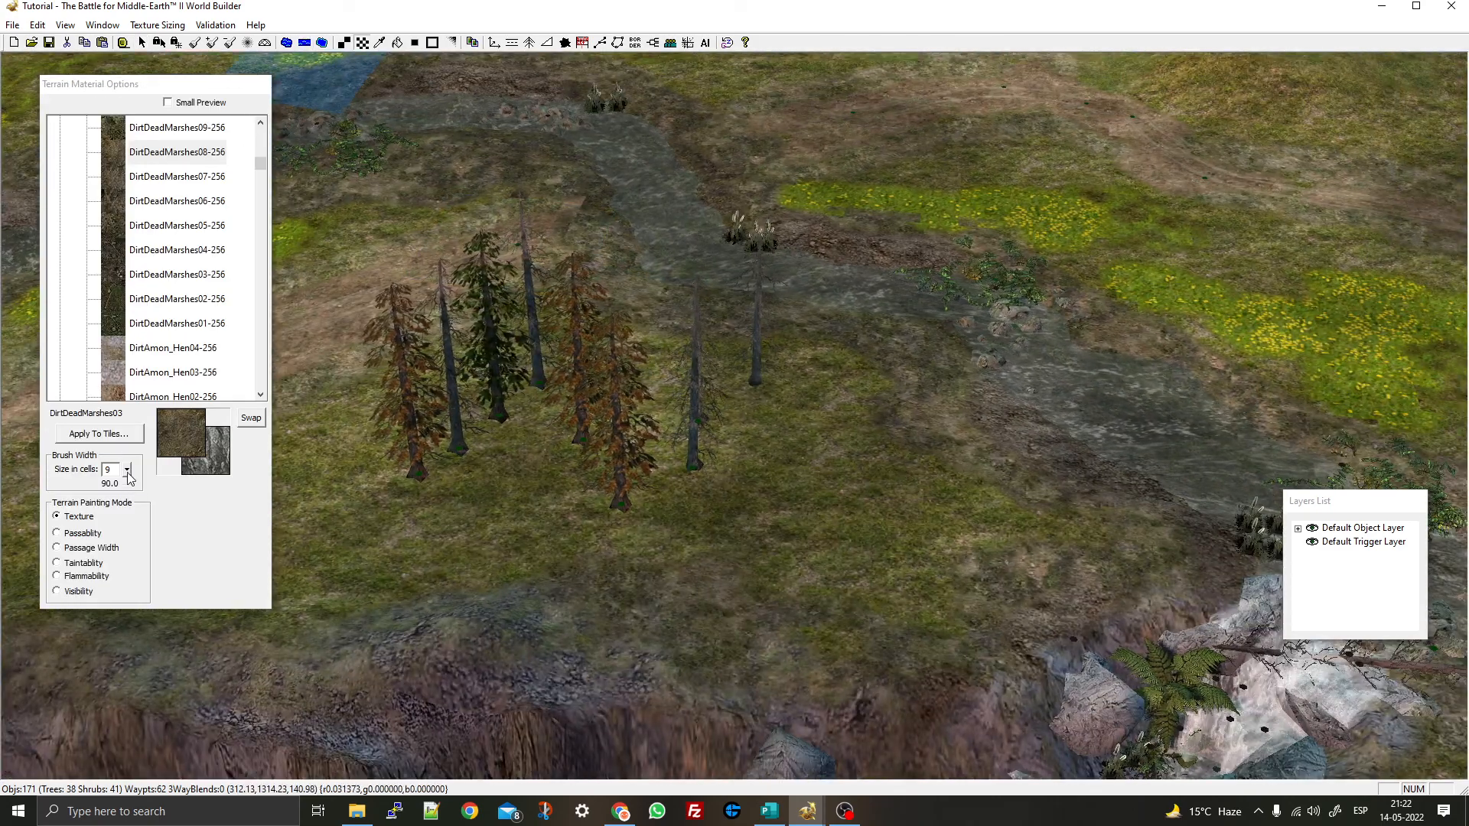
Set the texture brush width to 2 cells and paint DirtDeadMarshes08 dirt beneath the plateau tree group
{"action": "left_click_drag", "start_coordinate": [127, 471], "coordinate": [132, 505]}
{"action": "left_click", "coordinate": [644, 529]}
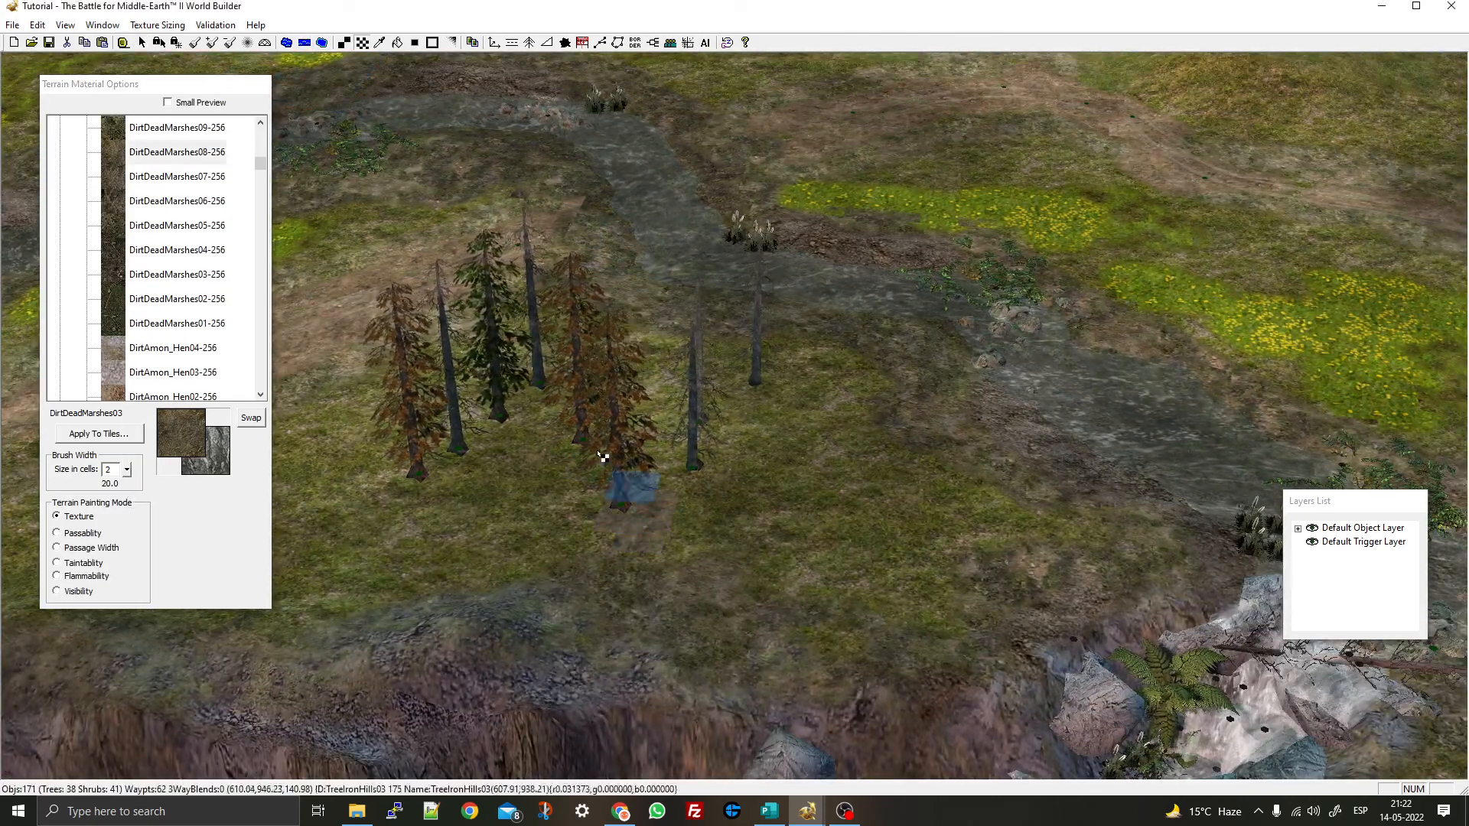
{"action": "left_click", "coordinate": [516, 429]}
{"action": "mouse_move", "coordinate": [617, 463]}
{"action": "left_mouse_down"}
{"action": "mouse_move", "coordinate": [689, 518]}
{"action": "mouse_move", "coordinate": [747, 452]}
{"action": "mouse_move", "coordinate": [699, 406]}
{"action": "mouse_move", "coordinate": [723, 438]}
{"action": "mouse_move", "coordinate": [520, 380]}
{"action": "mouse_move", "coordinate": [506, 461]}
{"action": "mouse_move", "coordinate": [528, 386]}
{"action": "mouse_move", "coordinate": [428, 497]}
{"action": "mouse_move", "coordinate": [476, 422]}
{"action": "left_mouse_up"}
Paint DirtDeadMarshes08 dirt beneath the trees around the dark marsh near the map border
{"action": "mouse_move", "coordinate": [476, 422]}
{"action": "middle_mouse_down"}
{"action": "mouse_move", "coordinate": [631, 422]}
{"action": "mouse_move", "coordinate": [729, 449]}
{"action": "mouse_move", "coordinate": [833, 449]}
{"action": "mouse_move", "coordinate": [781, 436]}
{"action": "mouse_move", "coordinate": [666, 322]}
{"action": "mouse_move", "coordinate": [784, 472]}
{"action": "middle_mouse_up"}
{"action": "right_click_drag", "start_coordinate": [780, 468], "coordinate": [845, 532]}
{"action": "right_click_drag", "start_coordinate": [837, 282], "coordinate": [626, 472]}
{"action": "right_click_drag", "start_coordinate": [551, 344], "coordinate": [818, 509]}
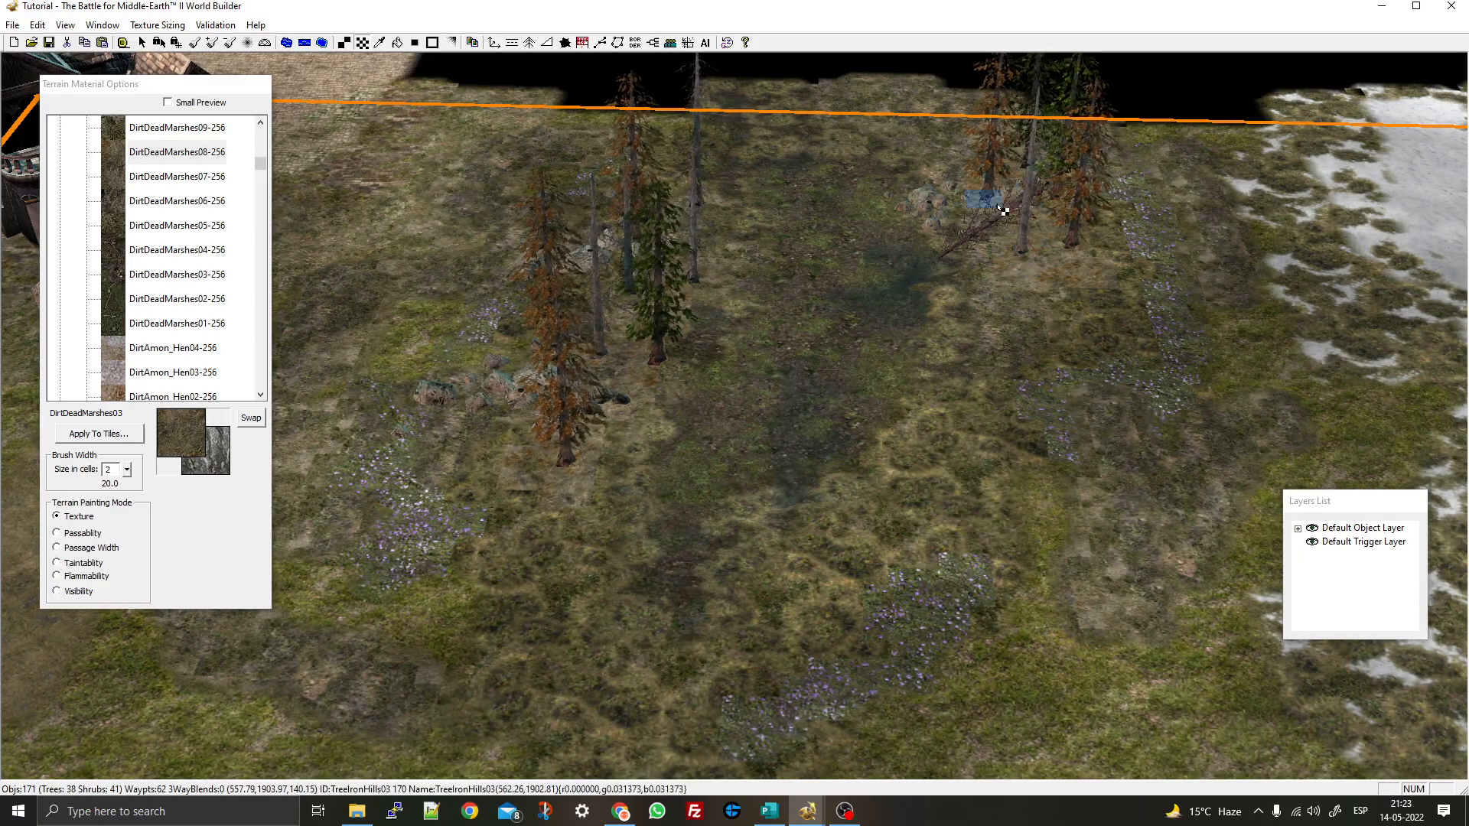
{"action": "mouse_move", "coordinate": [1042, 349]}
{"action": "middle_mouse_down"}
{"action": "mouse_move", "coordinate": [867, 408]}
{"action": "mouse_move", "coordinate": [920, 376]}
{"action": "middle_mouse_up"}
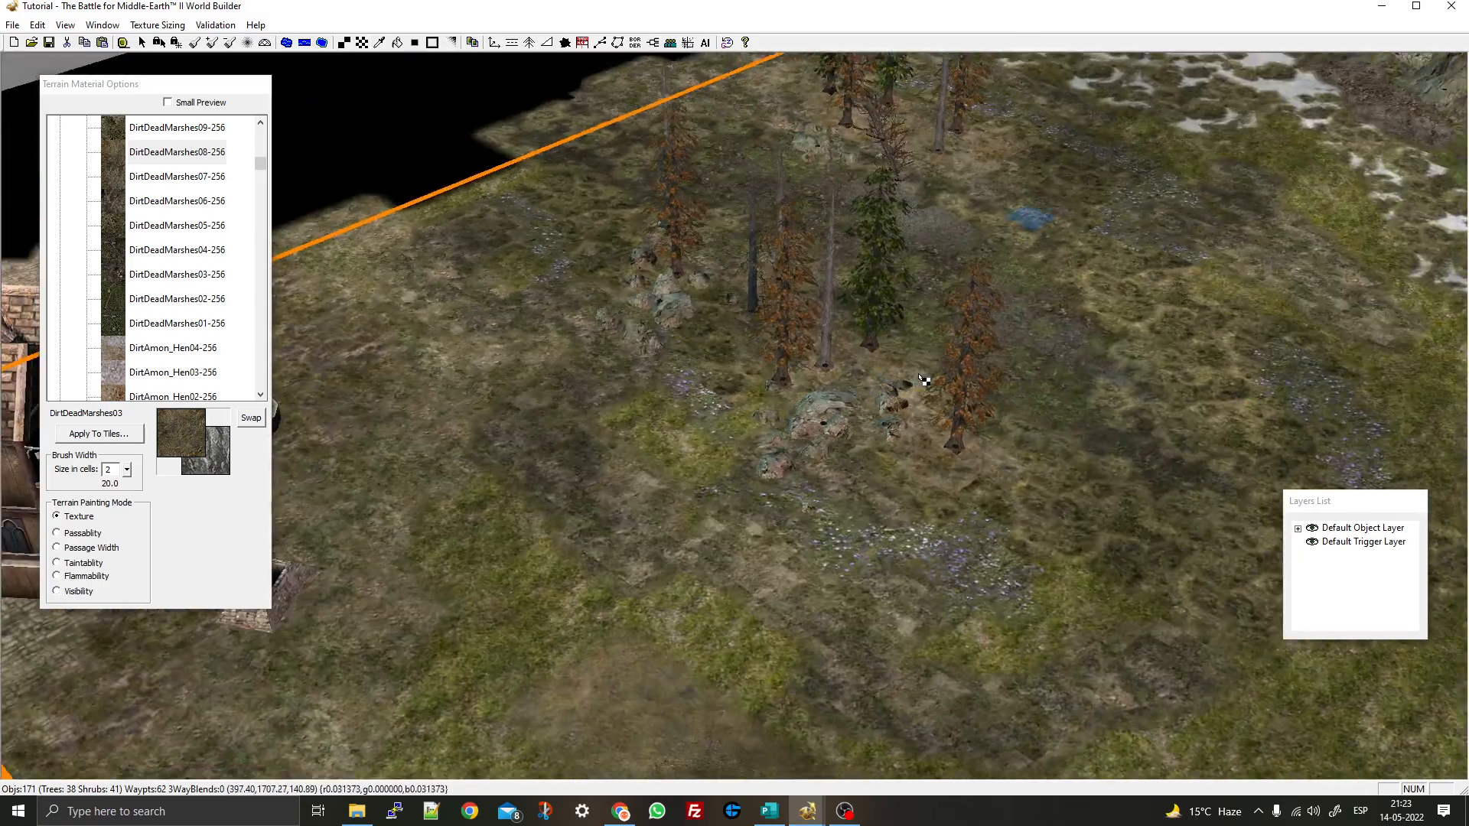
{"action": "right_click_drag", "start_coordinate": [769, 337], "coordinate": [682, 172]}
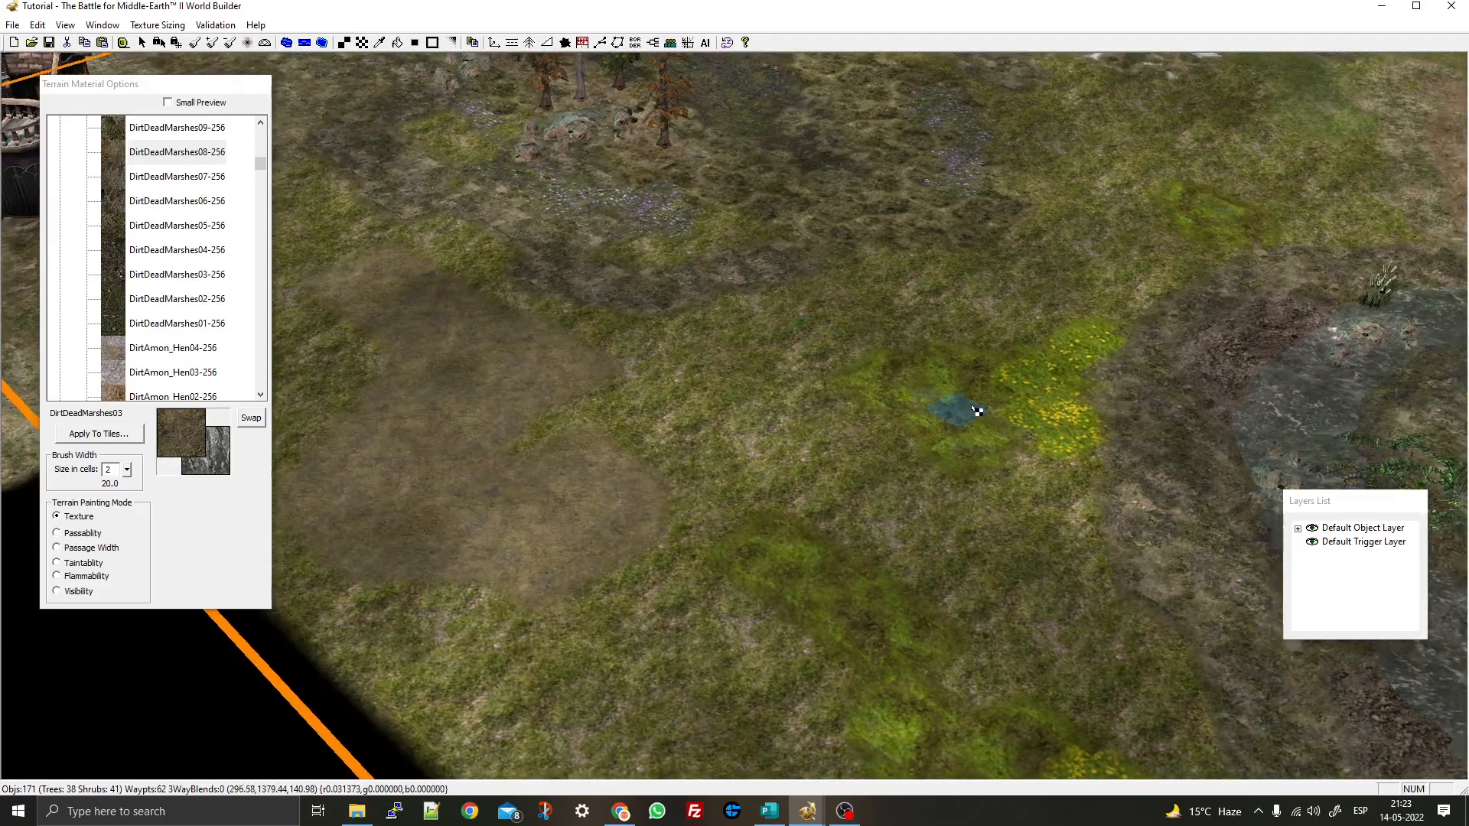
Paint DirtDeadMarshes08 dirt beneath the trees below the cliff and the group on the lower riverbank
{"action": "middle_click_drag", "start_coordinate": [973, 410], "coordinate": [910, 518]}
{"action": "right_click_drag", "start_coordinate": [910, 518], "coordinate": [869, 268]}
{"action": "middle_click_drag", "start_coordinate": [869, 320], "coordinate": [986, 357]}
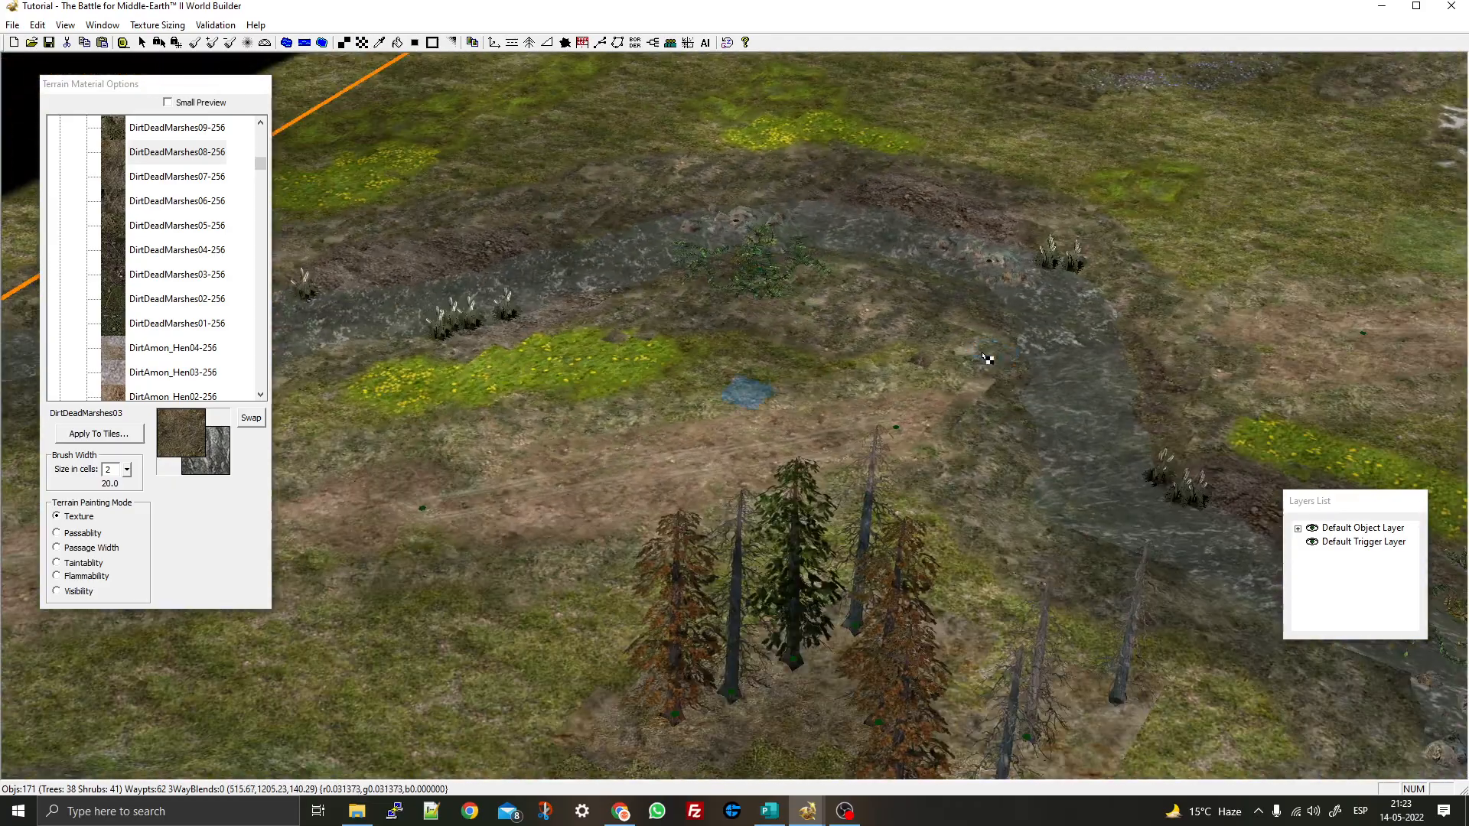
{"action": "right_click_drag", "start_coordinate": [892, 490], "coordinate": [874, 374]}
{"action": "right_click_drag", "start_coordinate": [790, 497], "coordinate": [830, 306]}
{"action": "middle_click_drag", "start_coordinate": [791, 501], "coordinate": [833, 498]}
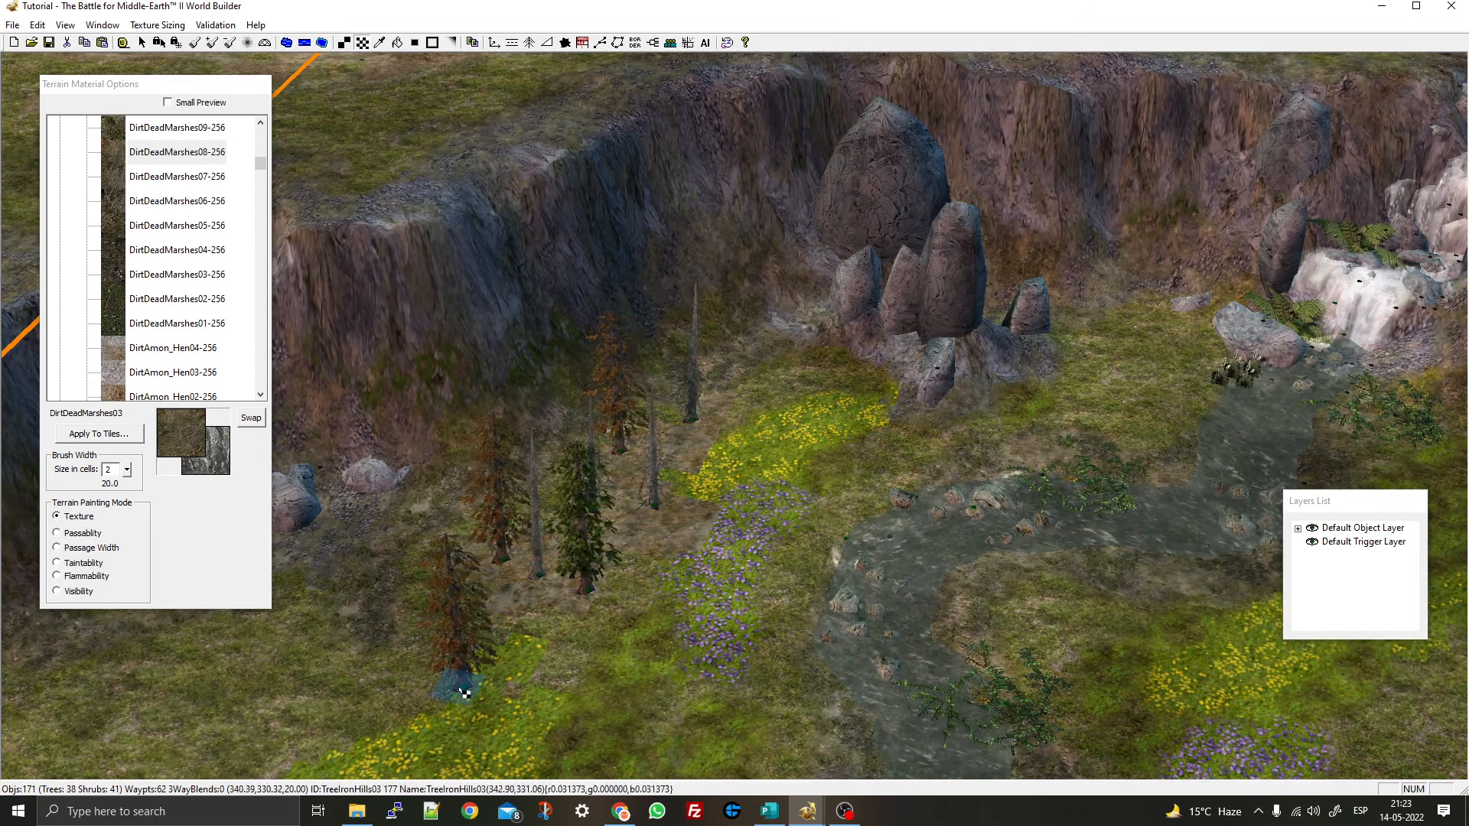
{"action": "right_click_drag", "start_coordinate": [643, 640], "coordinate": [650, 245]}
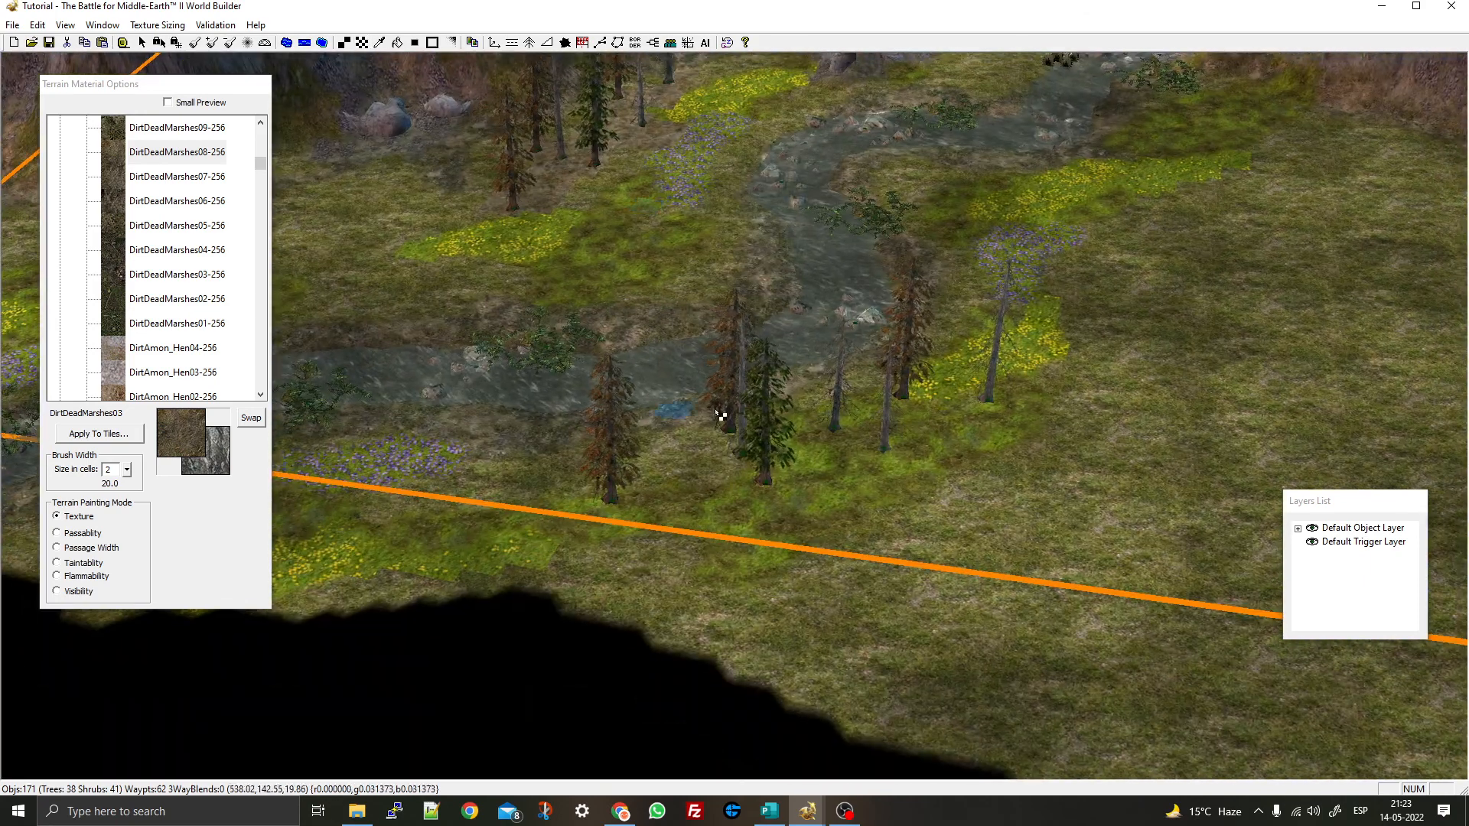
{"action": "mouse_move", "coordinate": [759, 470]}
{"action": "left_mouse_down"}
{"action": "mouse_move", "coordinate": [714, 430]}
{"action": "mouse_move", "coordinate": [737, 498]}
{"action": "mouse_move", "coordinate": [595, 505]}
{"action": "left_mouse_up"}
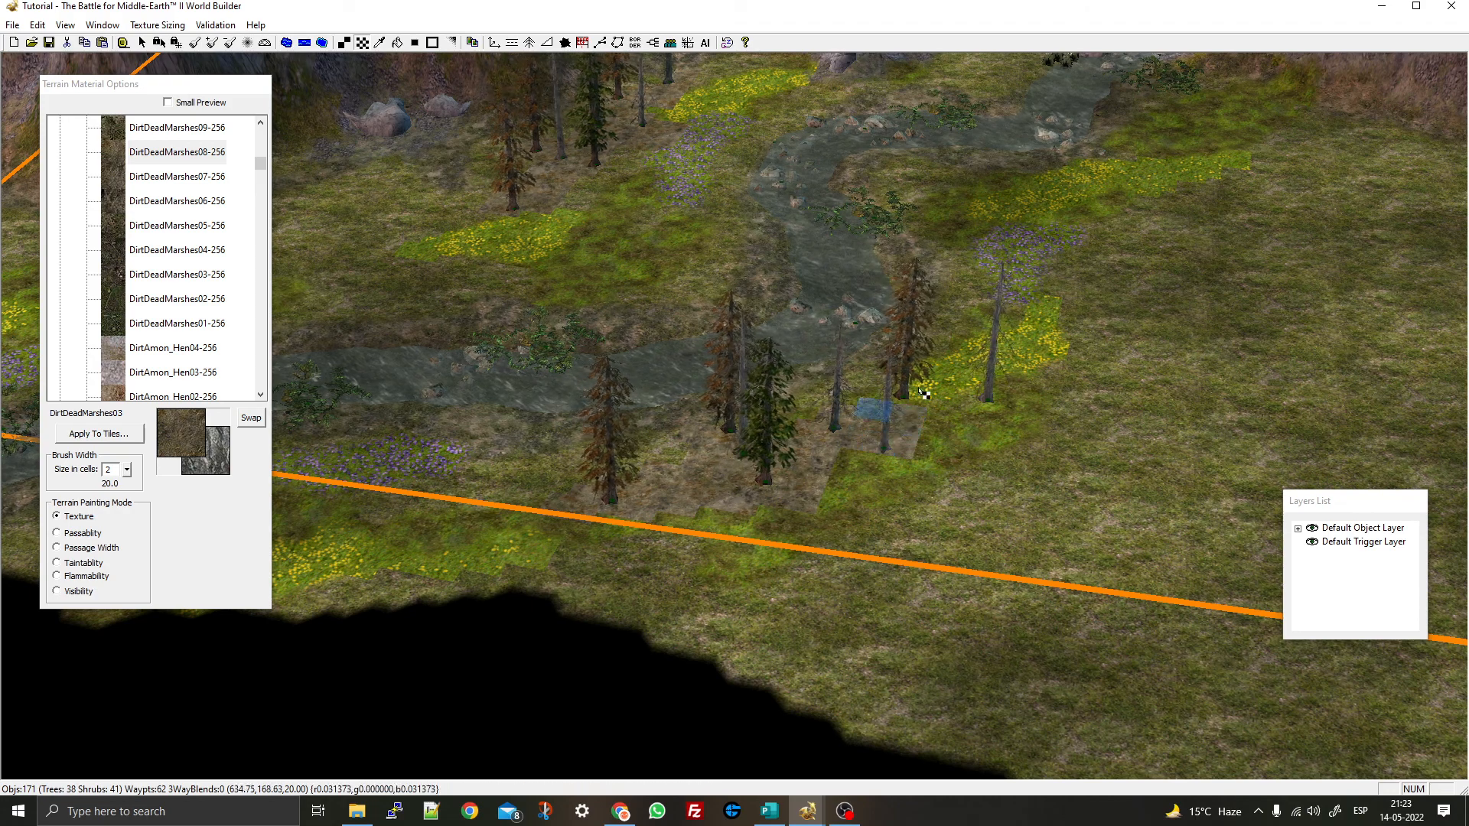
{"action": "middle_click_drag", "start_coordinate": [948, 423], "coordinate": [852, 442]}
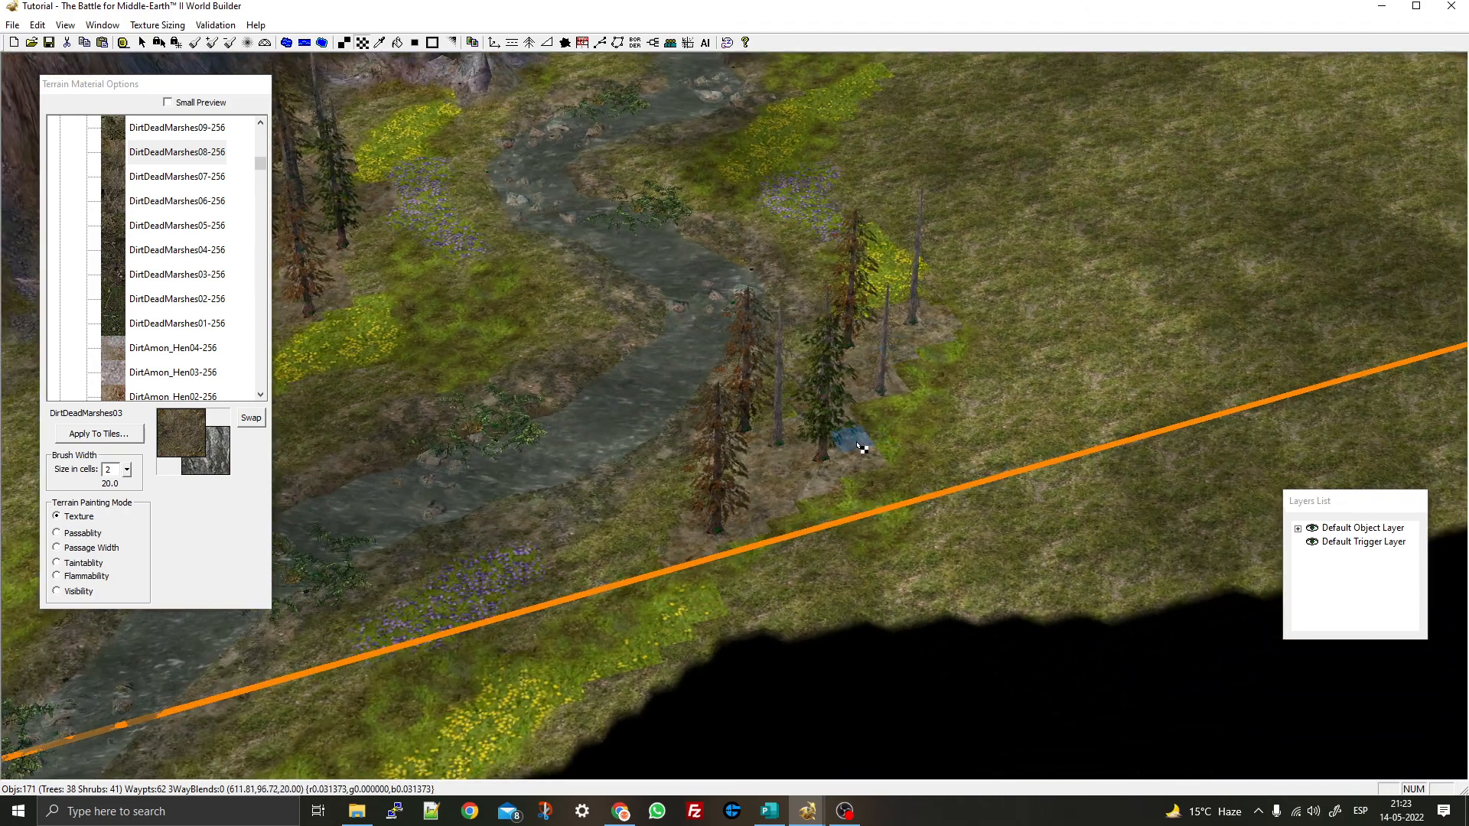
Choose DirtDeadMarshes09-256 and paint it around the dirt patches beneath the tree groups
{"action": "right_click_drag", "start_coordinate": [659, 354], "coordinate": [749, 275]}
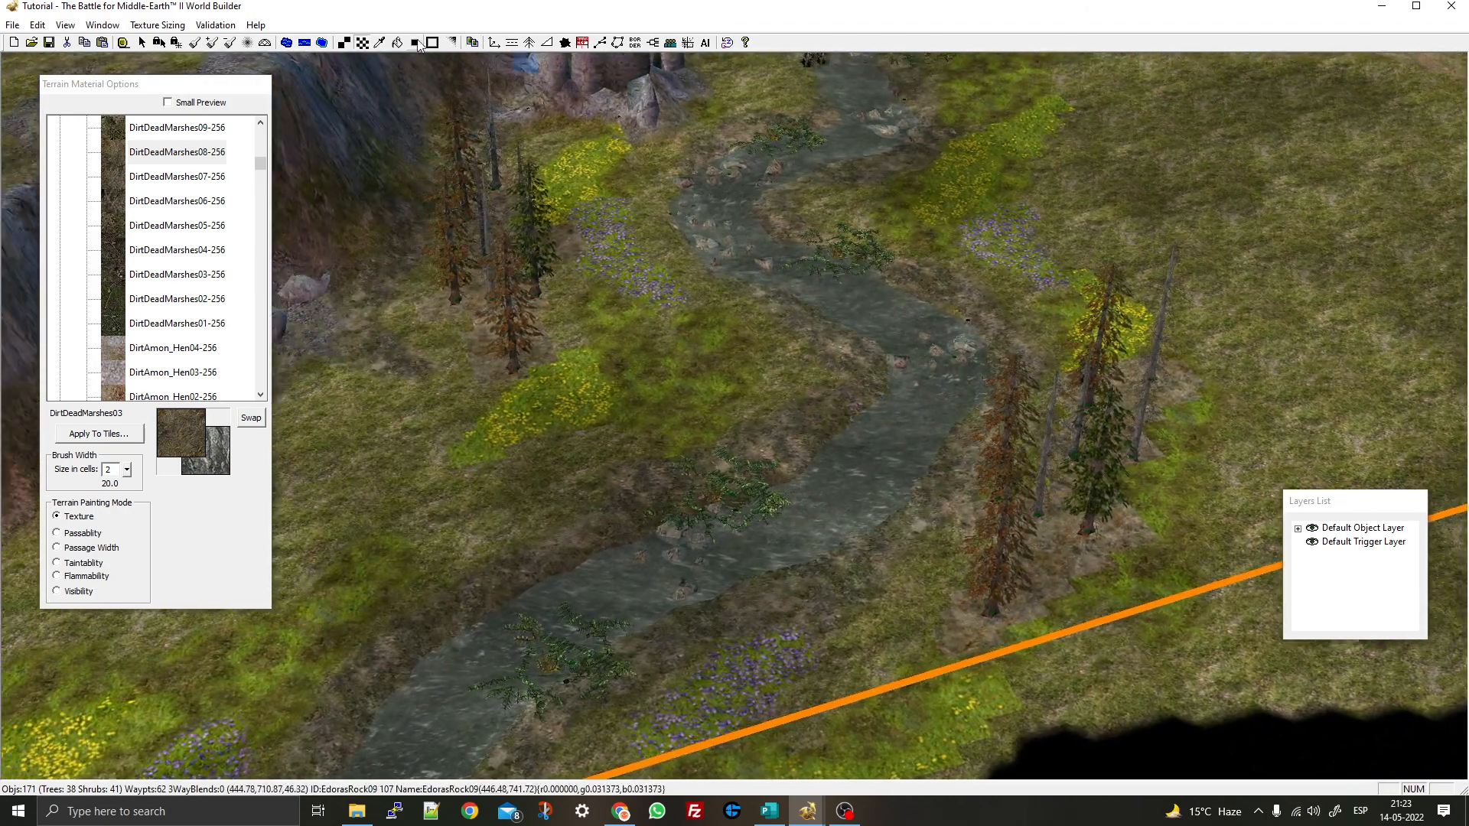
{"action": "left_click", "coordinate": [633, 170]}
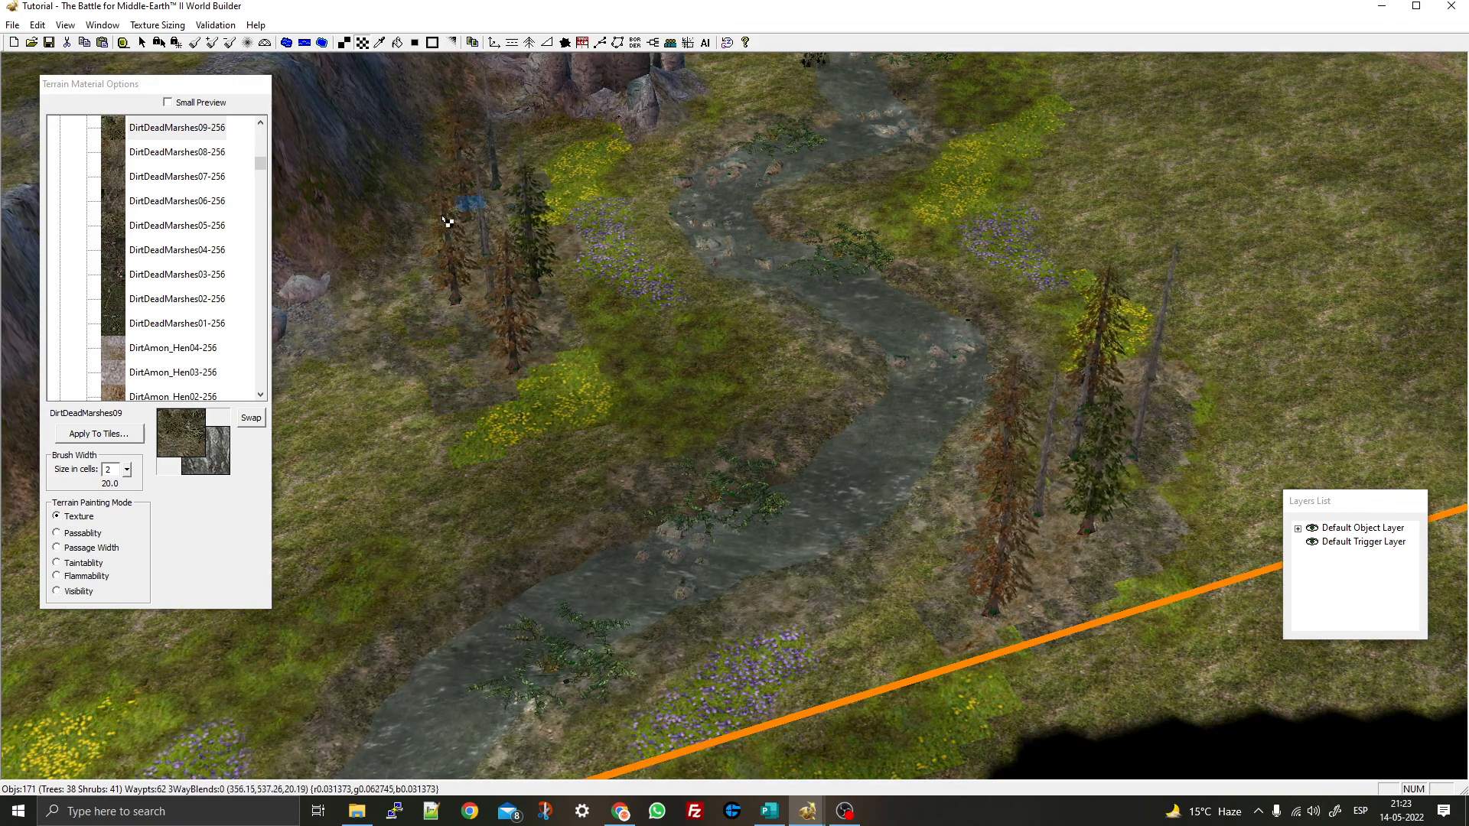
{"action": "scroll", "coordinate": [633, 295], "scroll_direction": "down", "scroll_amount": 5}
{"action": "mouse_move", "coordinate": [629, 269]}
{"action": "right_mouse_down"}
{"action": "mouse_move", "coordinate": [538, 489]}
{"action": "mouse_move", "coordinate": [603, 552]}
{"action": "right_mouse_up"}
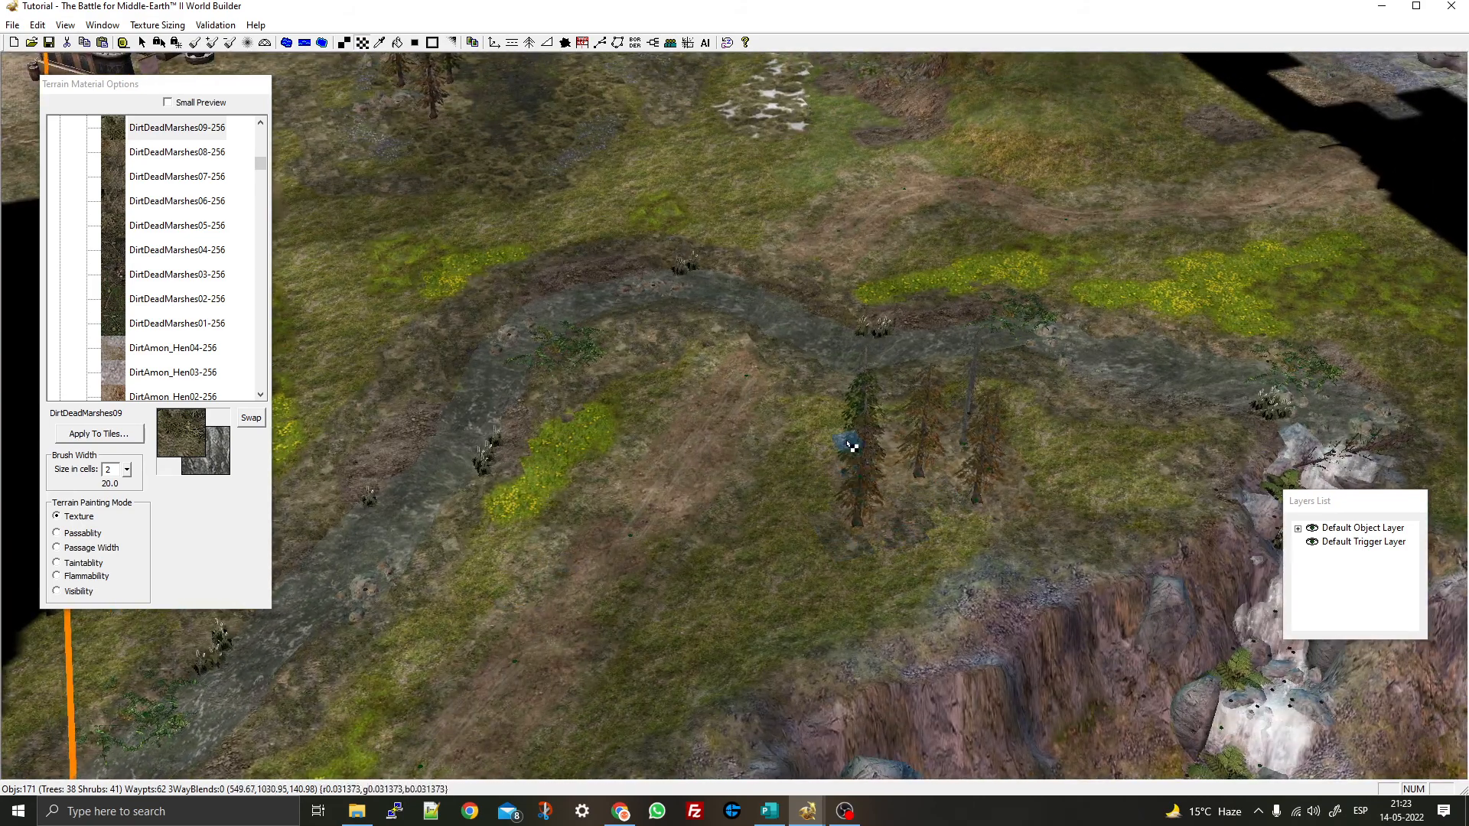
{"action": "mouse_move", "coordinate": [929, 453]}
{"action": "right_mouse_down"}
{"action": "mouse_move", "coordinate": [898, 438]}
{"action": "mouse_move", "coordinate": [743, 233]}
{"action": "mouse_move", "coordinate": [751, 436]}
{"action": "right_mouse_up"}
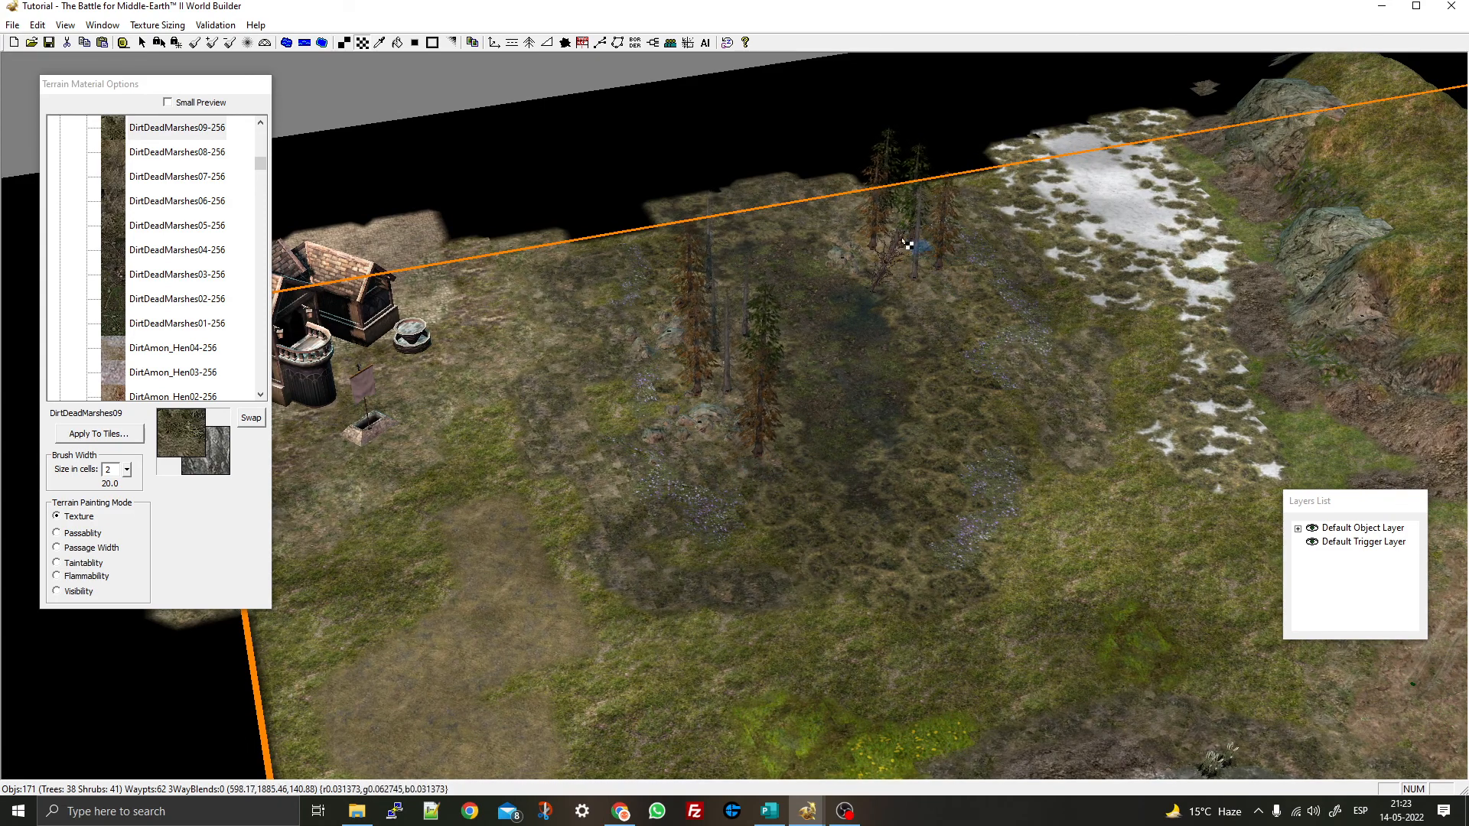
{"action": "middle_click_drag", "start_coordinate": [953, 374], "coordinate": [902, 355]}
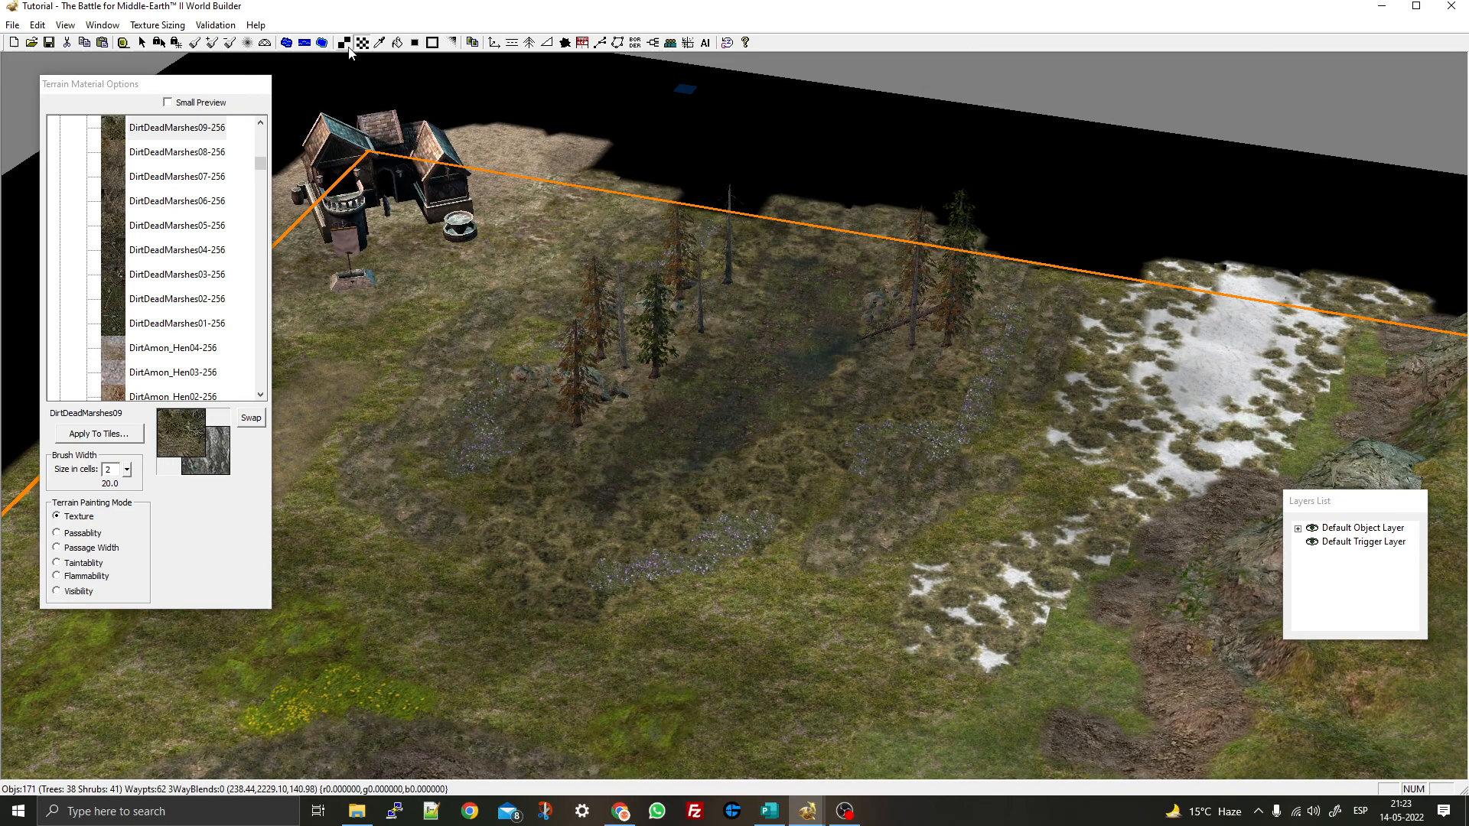
Blend the edges of the painted dirt patches beneath the plateau, marsh and valley trees into the surrounding terrain
{"action": "right_click_drag", "start_coordinate": [488, 527], "coordinate": [619, 267]}
{"action": "right_click_drag", "start_coordinate": [574, 581], "coordinate": [811, 306]}
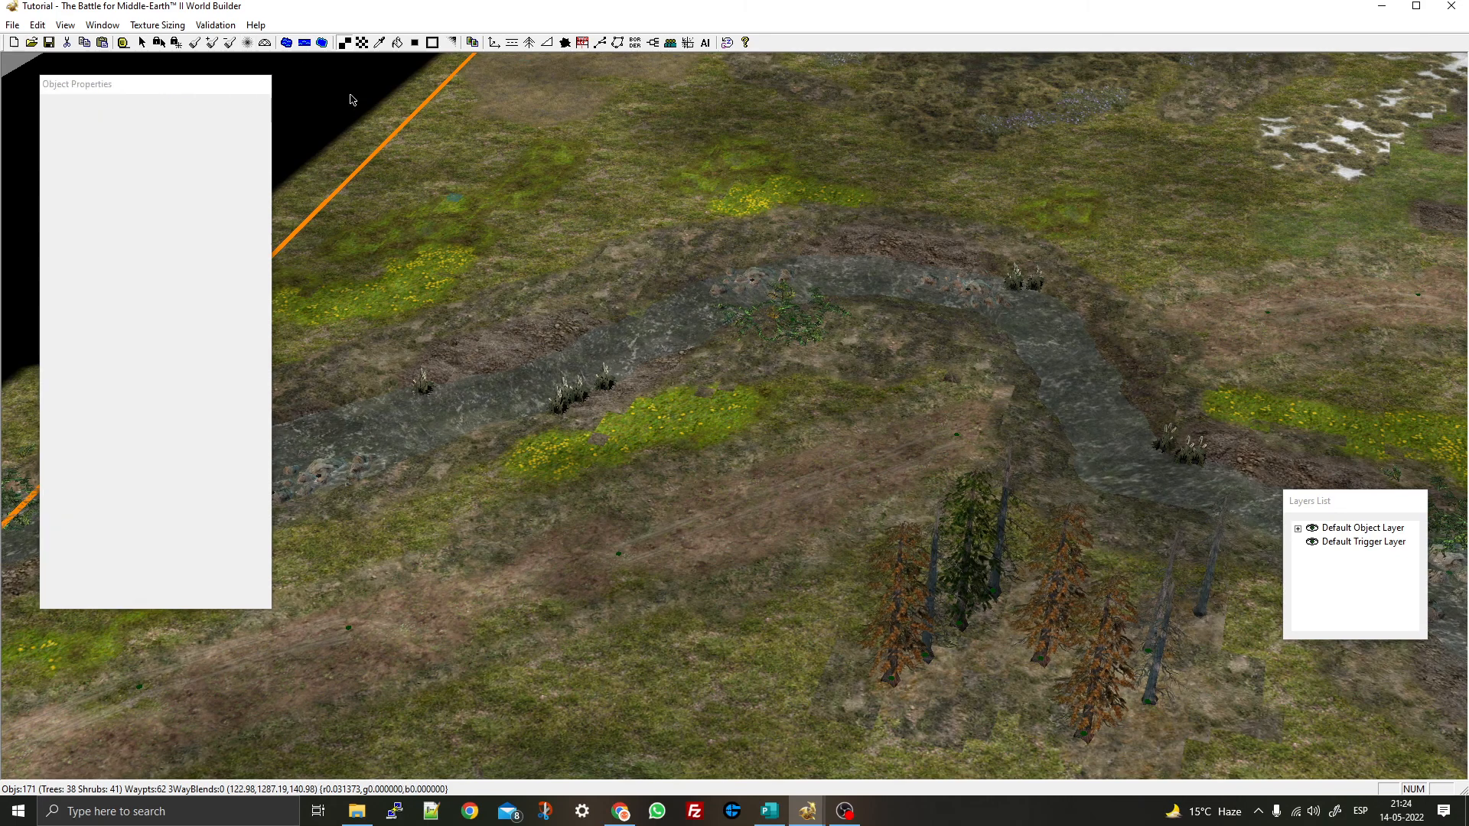
{"action": "left_click", "coordinate": [415, 43]}
{"action": "right_click_drag", "start_coordinate": [645, 422], "coordinate": [756, 495]}
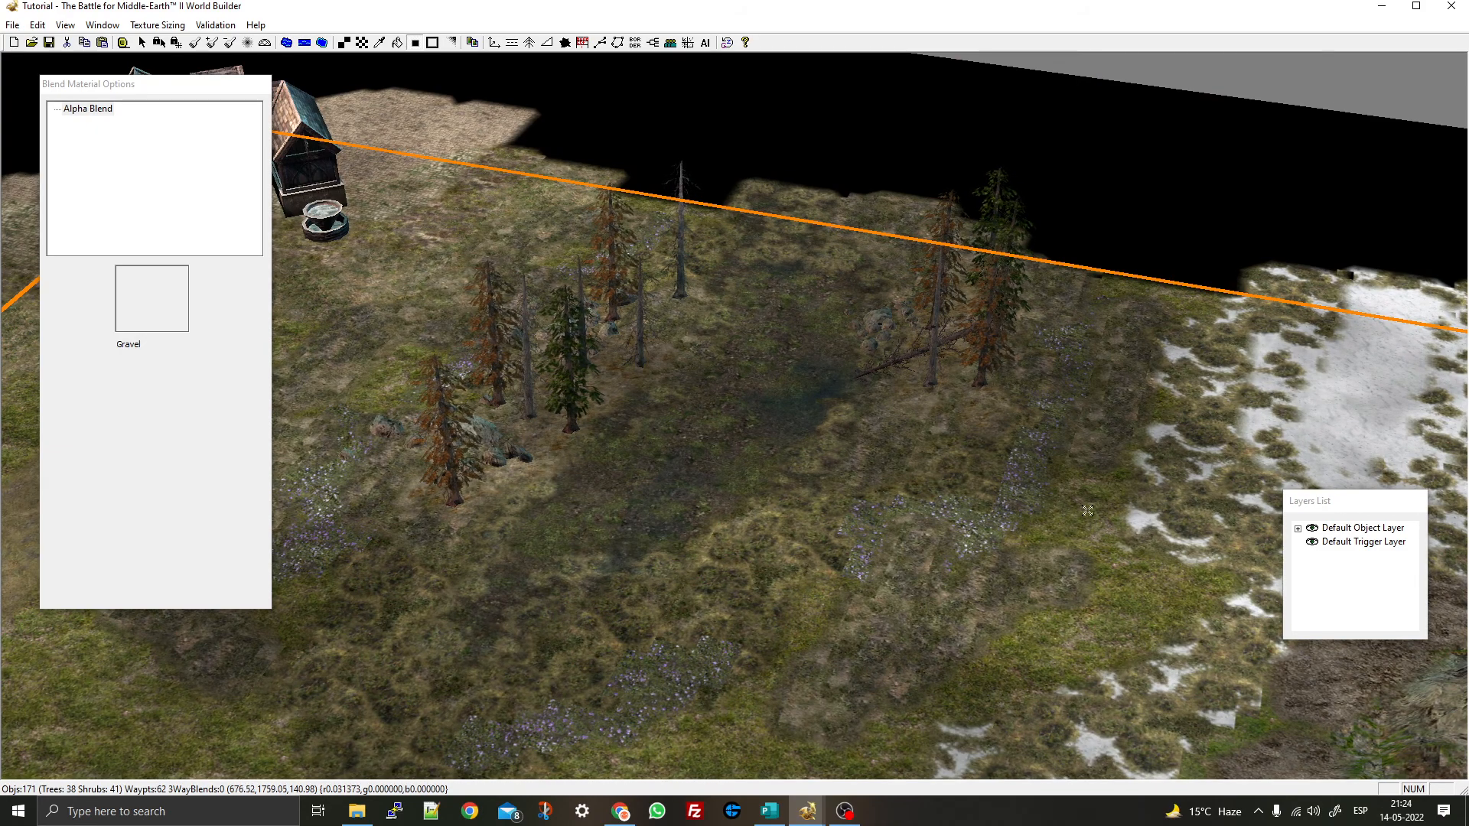
{"action": "right_click_drag", "start_coordinate": [754, 425], "coordinate": [890, 392]}
{"action": "right_click_drag", "start_coordinate": [821, 482], "coordinate": [978, 451]}
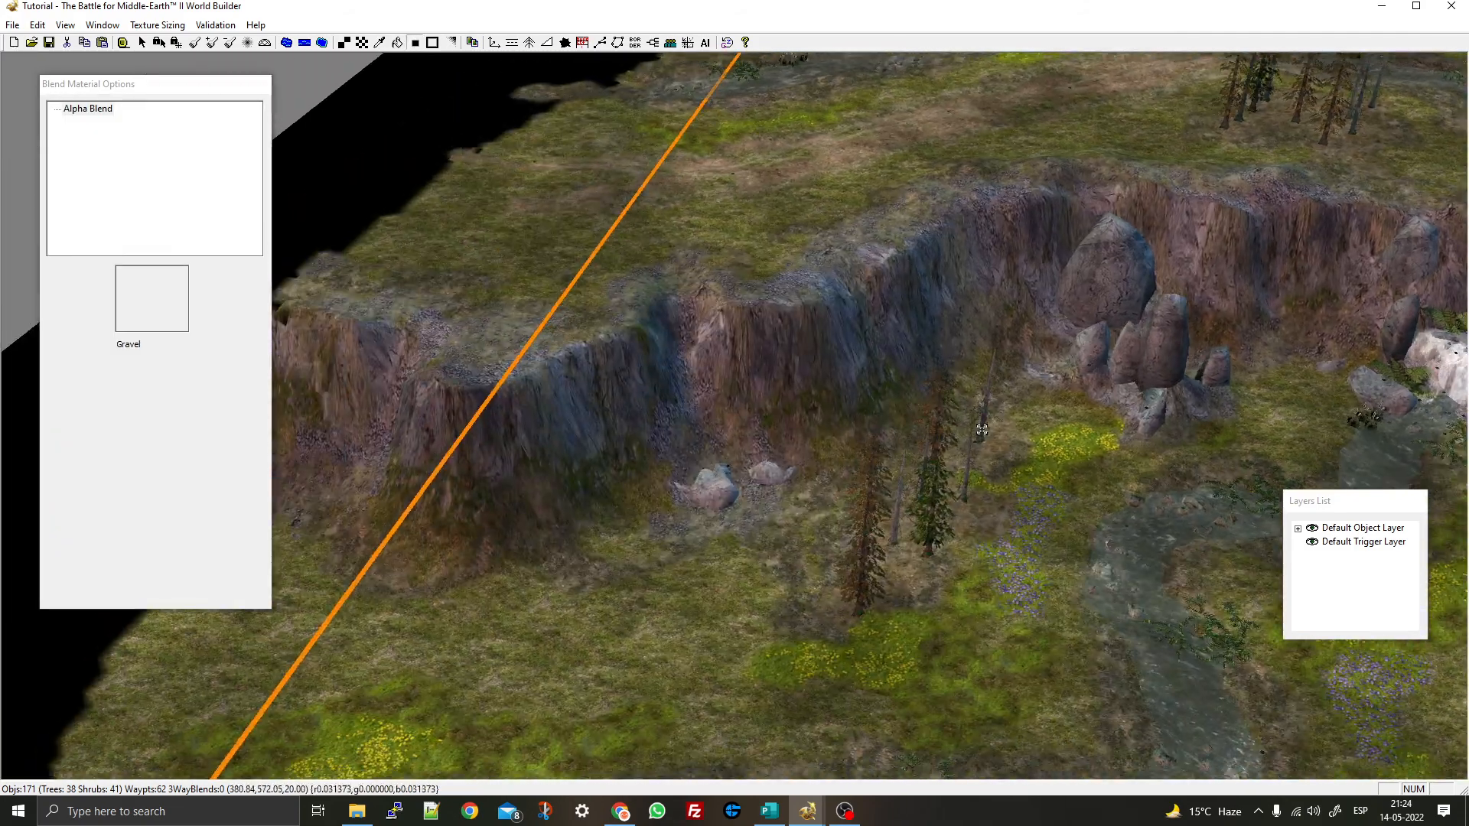
{"action": "right_click", "coordinate": [978, 451]}
{"action": "middle_click_drag", "start_coordinate": [978, 451], "coordinate": [987, 487]}
{"action": "right_click_drag", "start_coordinate": [1071, 253], "coordinate": [820, 303]}
Reposition several bare and leafy trees in the plateau group to vary their spacing
{"action": "scroll", "coordinate": [819, 303], "scroll_direction": "up", "scroll_amount": 4}
{"action": "left_click_drag", "start_coordinate": [819, 300], "coordinate": [898, 284]}
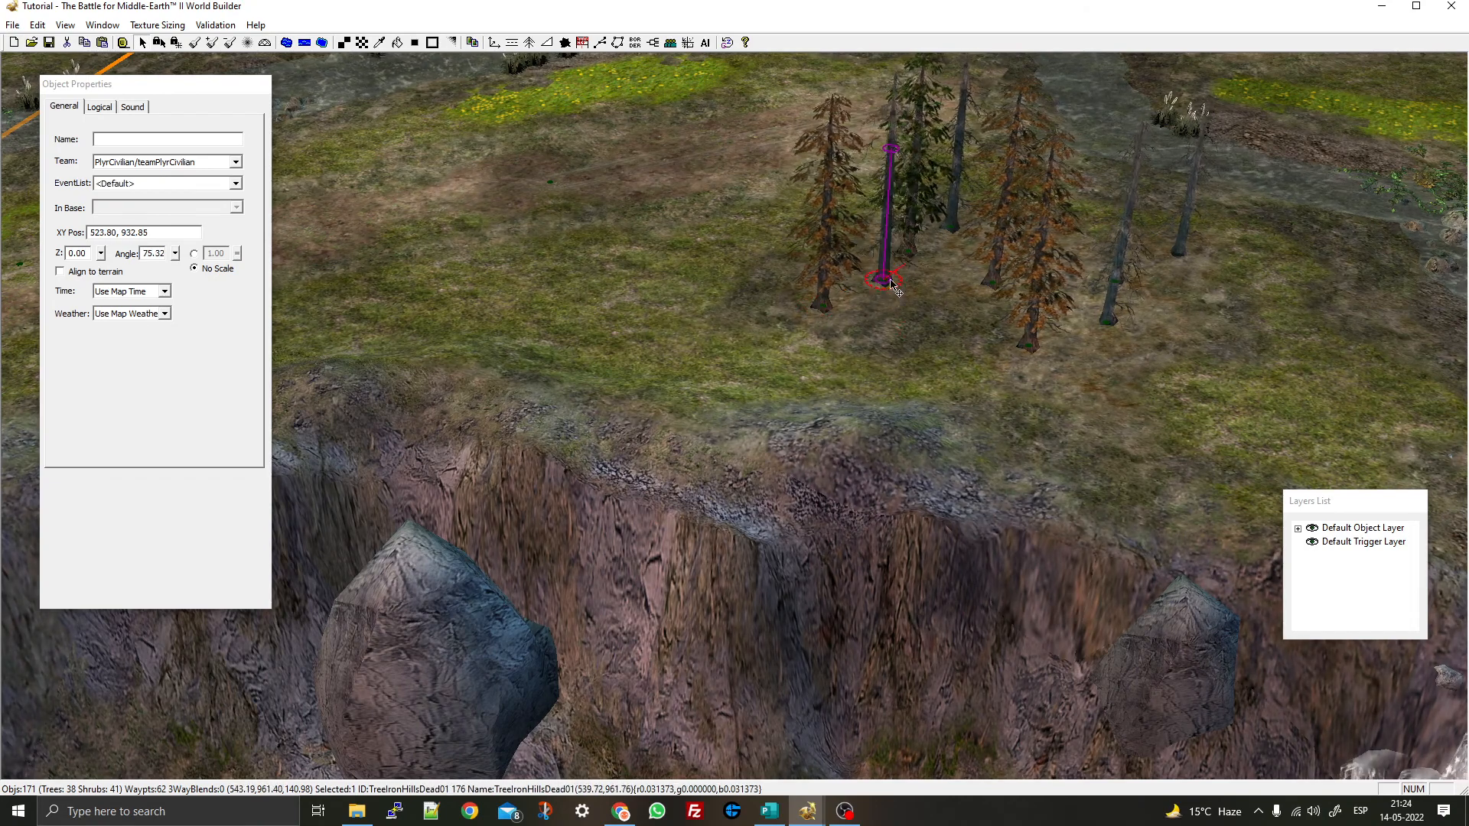
{"action": "right_click_drag", "start_coordinate": [897, 284], "coordinate": [846, 356]}
{"action": "left_click_drag", "start_coordinate": [763, 430], "coordinate": [825, 406]}
{"action": "middle_click_drag", "start_coordinate": [825, 405], "coordinate": [883, 546]}
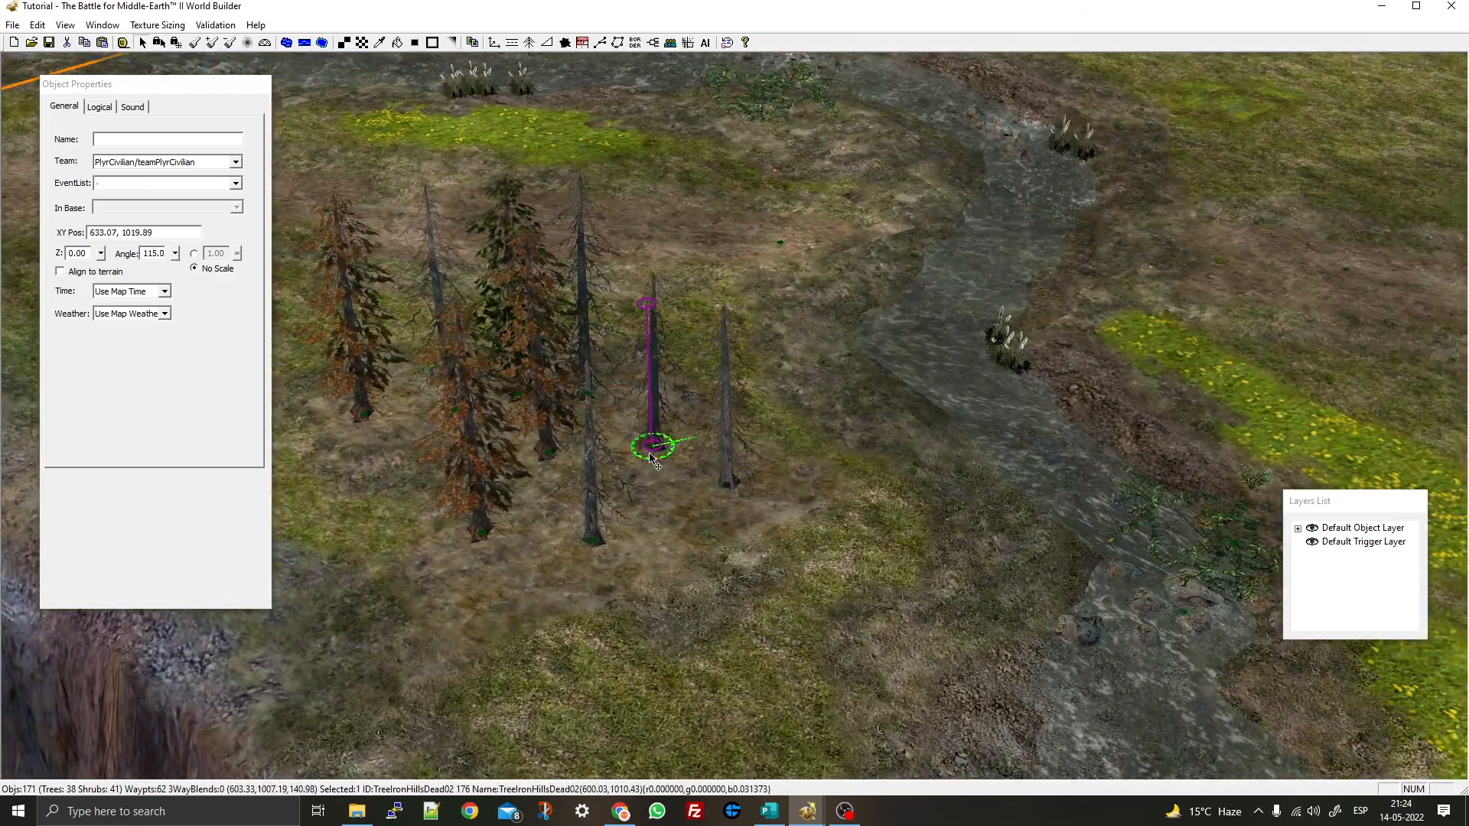
{"action": "left_click_drag", "start_coordinate": [606, 529], "coordinate": [610, 541]}
{"action": "left_click_drag", "start_coordinate": [484, 533], "coordinate": [506, 526]}
{"action": "middle_click_drag", "start_coordinate": [507, 526], "coordinate": [650, 467]}
Sample the purple-flower texture GrassMediumType45c from the marsh and choose GrassMediumType45d-256 as the foreground texture
{"action": "scroll", "coordinate": [767, 480], "scroll_direction": "down", "scroll_amount": 4}
{"action": "right_click_drag", "start_coordinate": [650, 467], "coordinate": [428, 631]}
{"action": "scroll", "coordinate": [780, 378], "scroll_direction": "down", "scroll_amount": 4}
{"action": "left_click", "coordinate": [380, 42]}
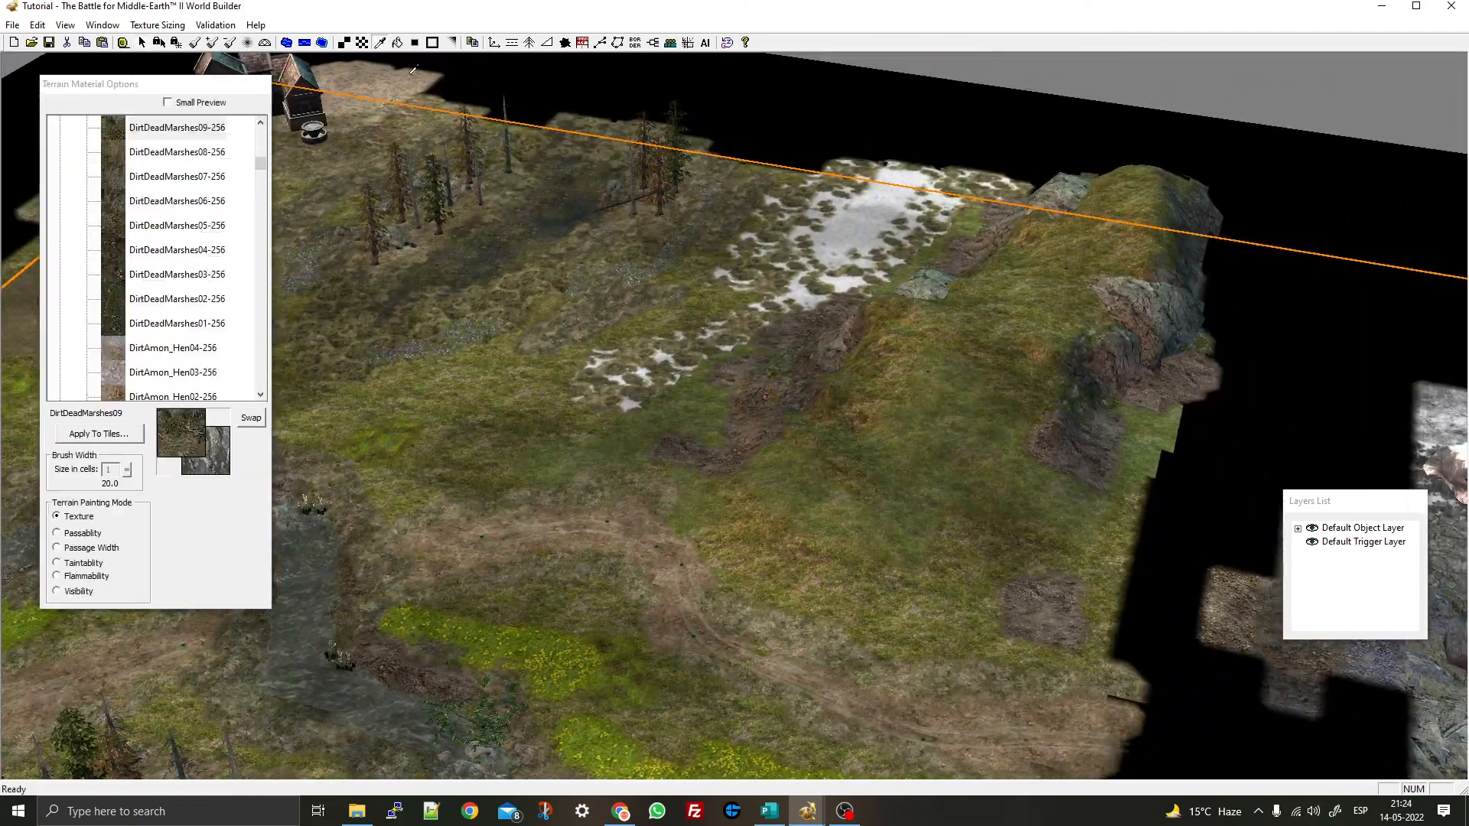
{"action": "right_click_drag", "start_coordinate": [994, 348], "coordinate": [1151, 326]}
{"action": "left_click", "coordinate": [834, 276]}
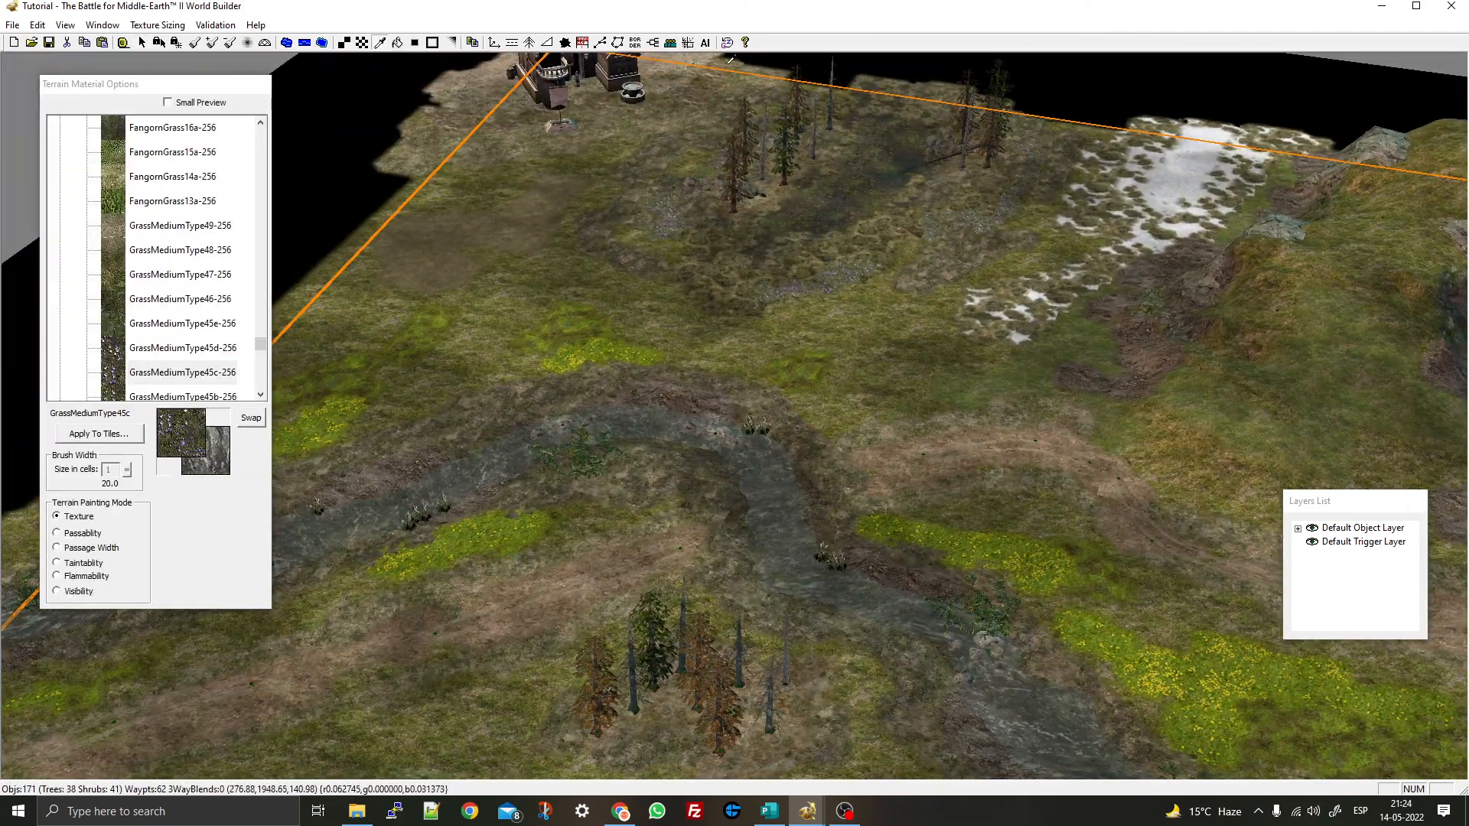
{"action": "left_click", "coordinate": [146, 355]}
Paint irregular GrassMediumType45d flower patches along the top and slope of the grassy hill with a 2-cell brush
{"action": "right_click_drag", "start_coordinate": [903, 336], "coordinate": [475, 413]}
{"action": "scroll", "coordinate": [474, 413], "scroll_direction": "up", "scroll_amount": 4}
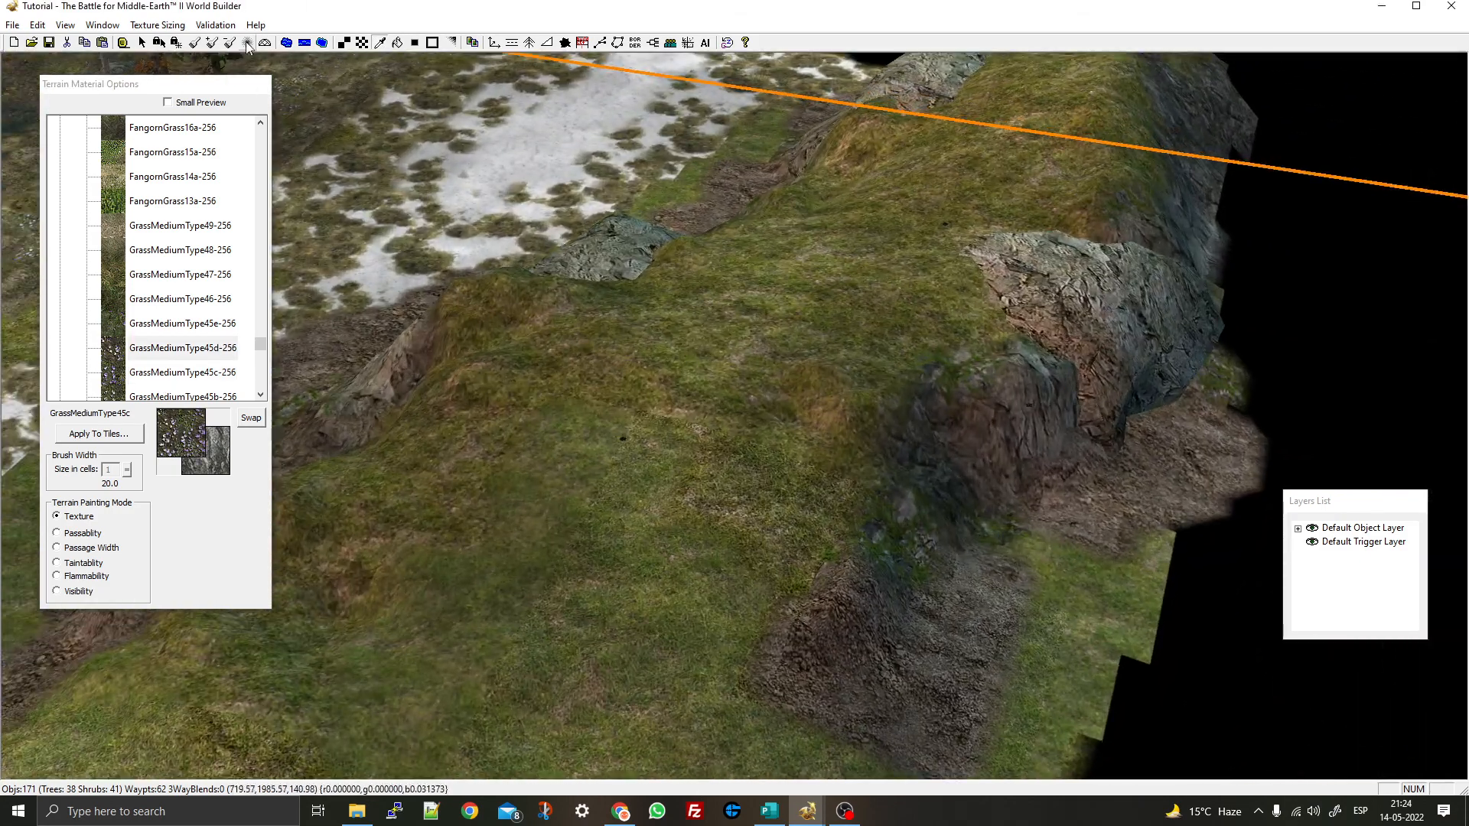
{"action": "left_click_drag", "start_coordinate": [812, 357], "coordinate": [765, 539]}
{"action": "left_click_drag", "start_coordinate": [565, 455], "coordinate": [603, 353]}
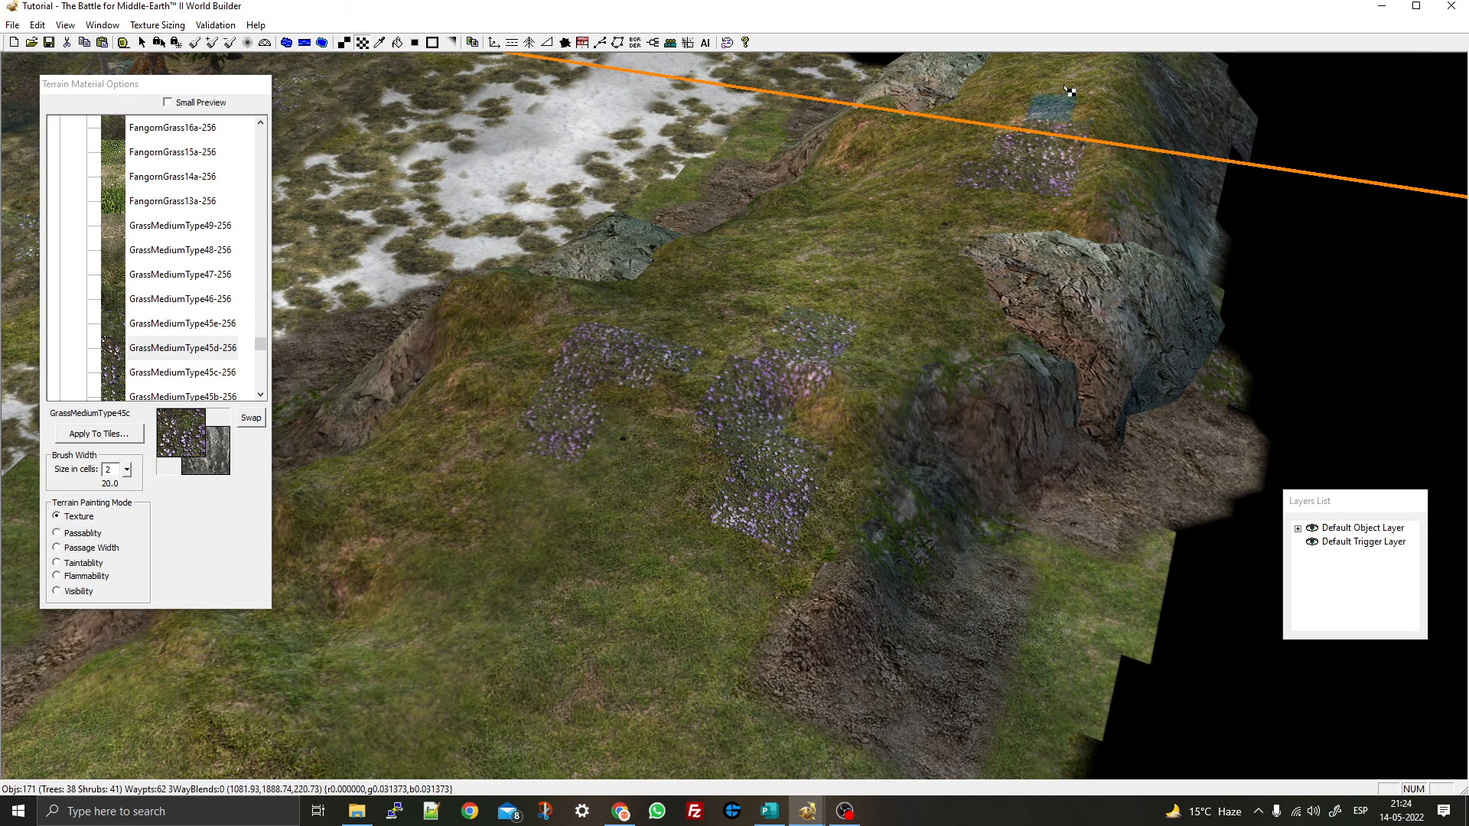
{"action": "right_click_drag", "start_coordinate": [705, 373], "coordinate": [791, 210]}
{"action": "left_click_drag", "start_coordinate": [782, 363], "coordinate": [861, 415]}
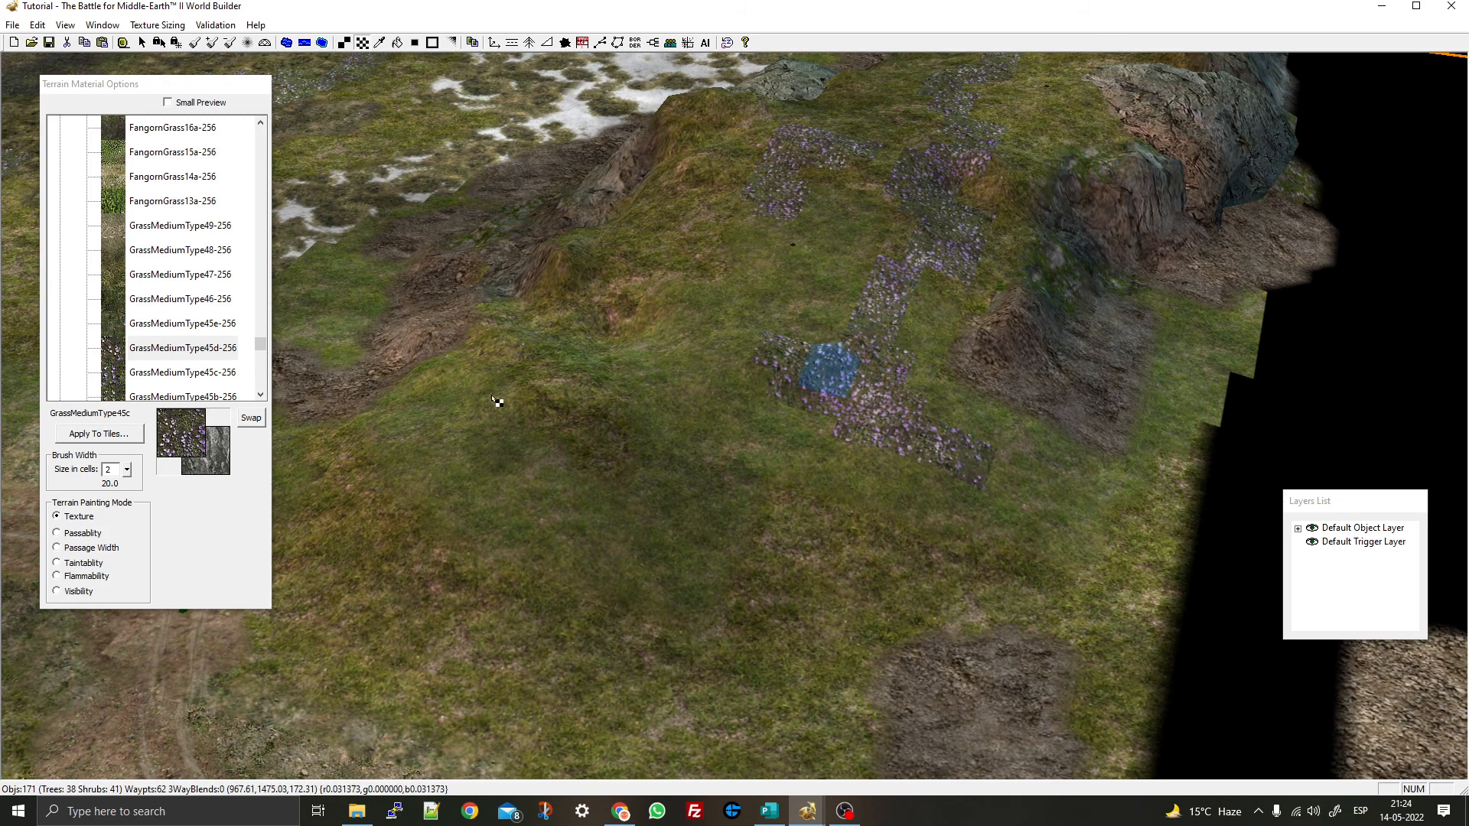
Choose GrassMediumType45e-256 and paint sparser flowers around and between the purple patches on the hill
{"action": "left_click", "coordinate": [126, 370]}
{"action": "left_click", "coordinate": [149, 326]}
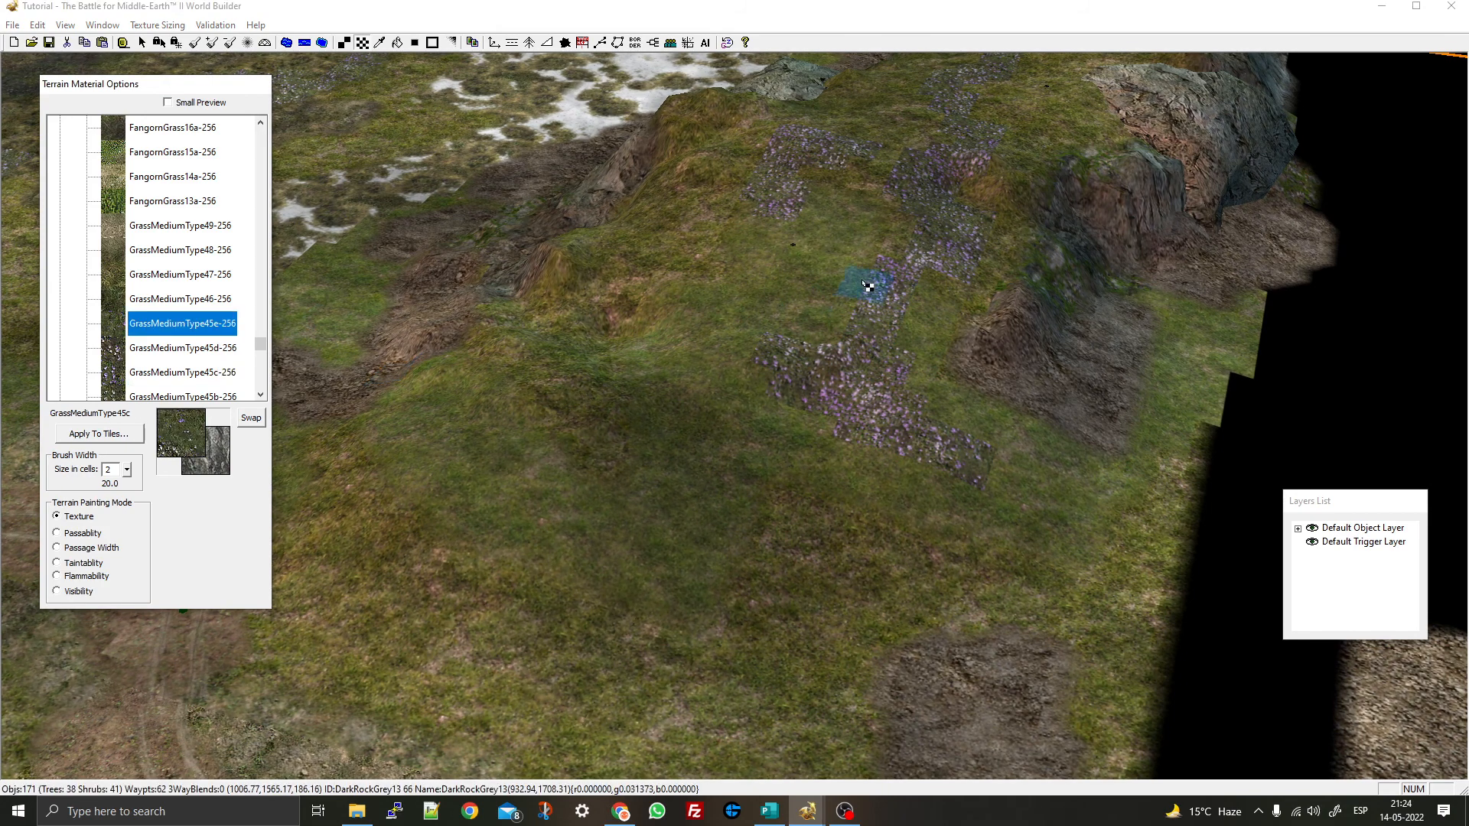
{"action": "left_click_drag", "start_coordinate": [868, 286], "coordinate": [806, 387]}
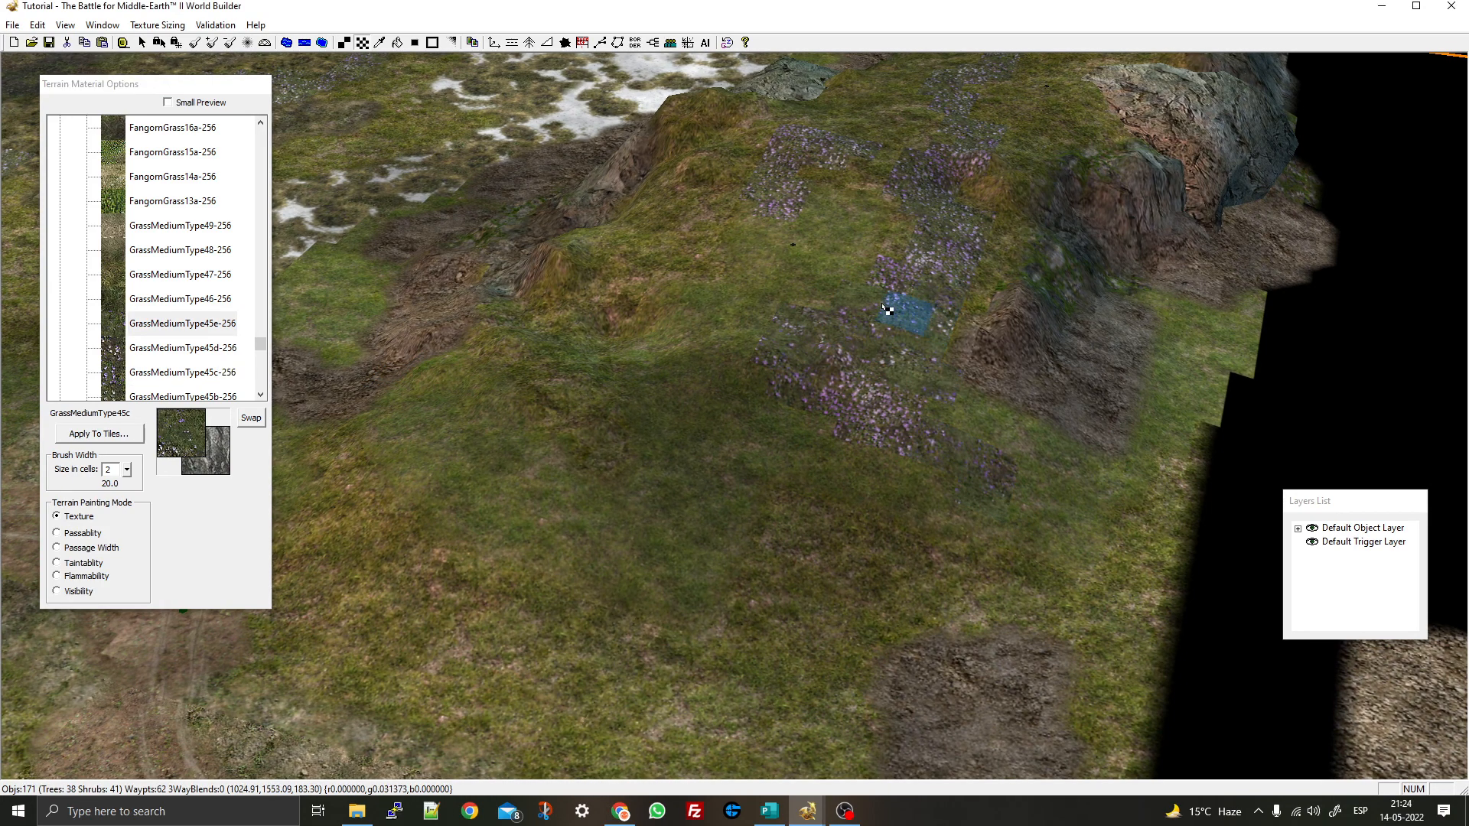
{"action": "right_click_drag", "start_coordinate": [795, 236], "coordinate": [794, 362]}
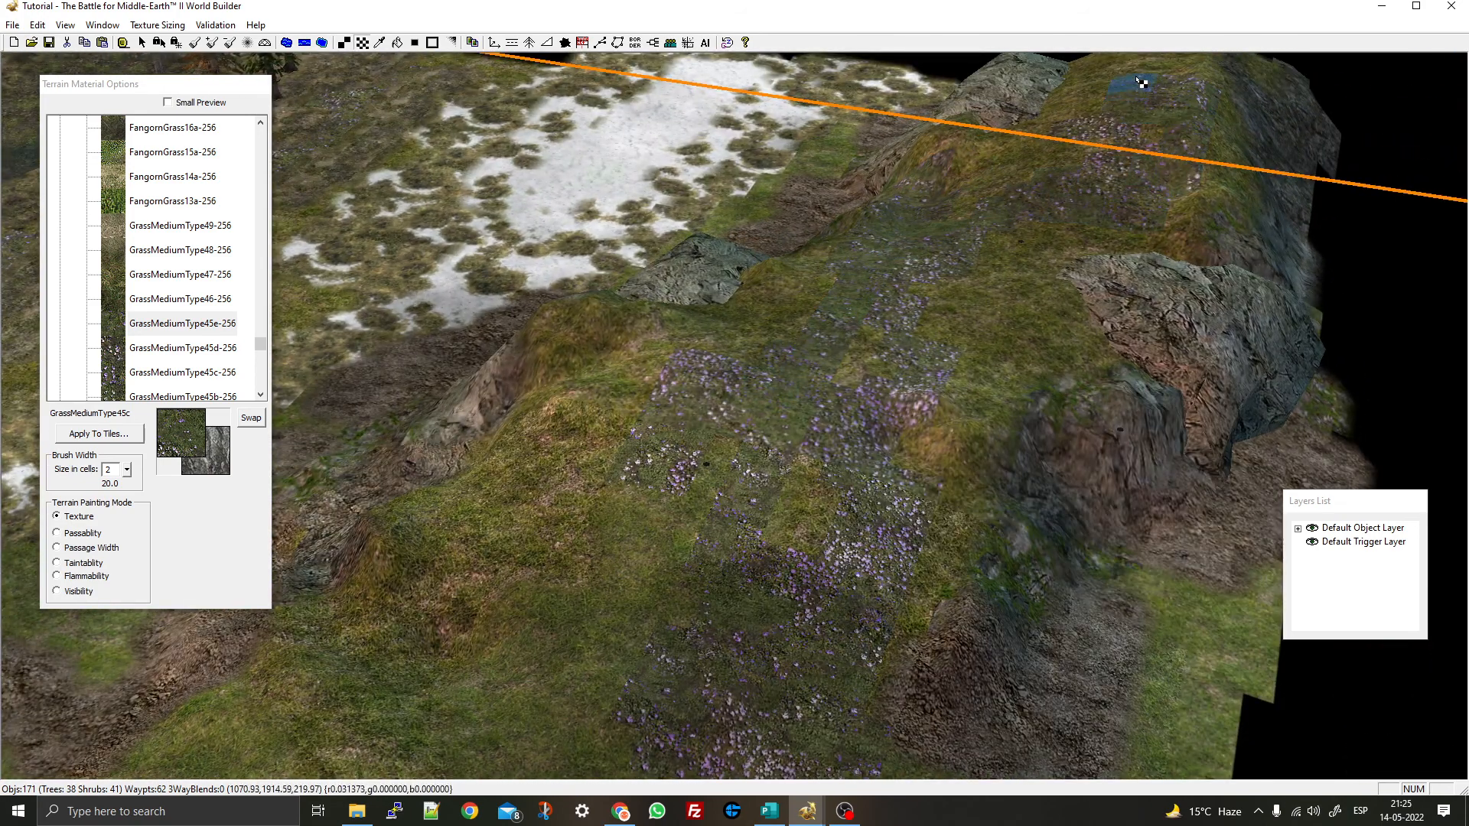
{"action": "scroll", "coordinate": [1024, 190], "scroll_direction": "down", "scroll_amount": 5}
{"action": "middle_click_drag", "start_coordinate": [955, 399], "coordinate": [851, 492]}
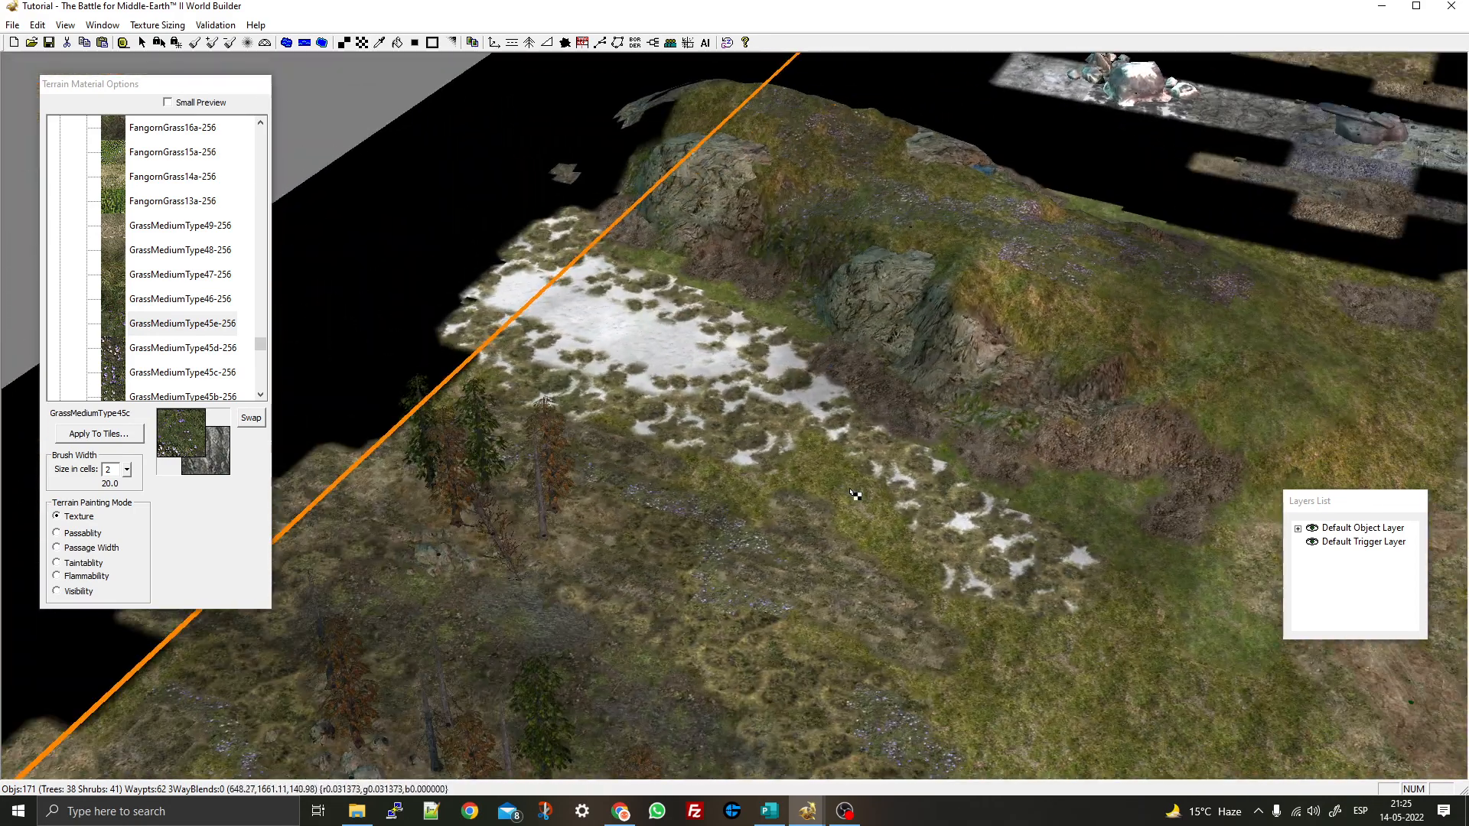
Blend the edges of the flower patches on the grassy hill into the surrounding grass
{"action": "left_click", "coordinate": [414, 44]}
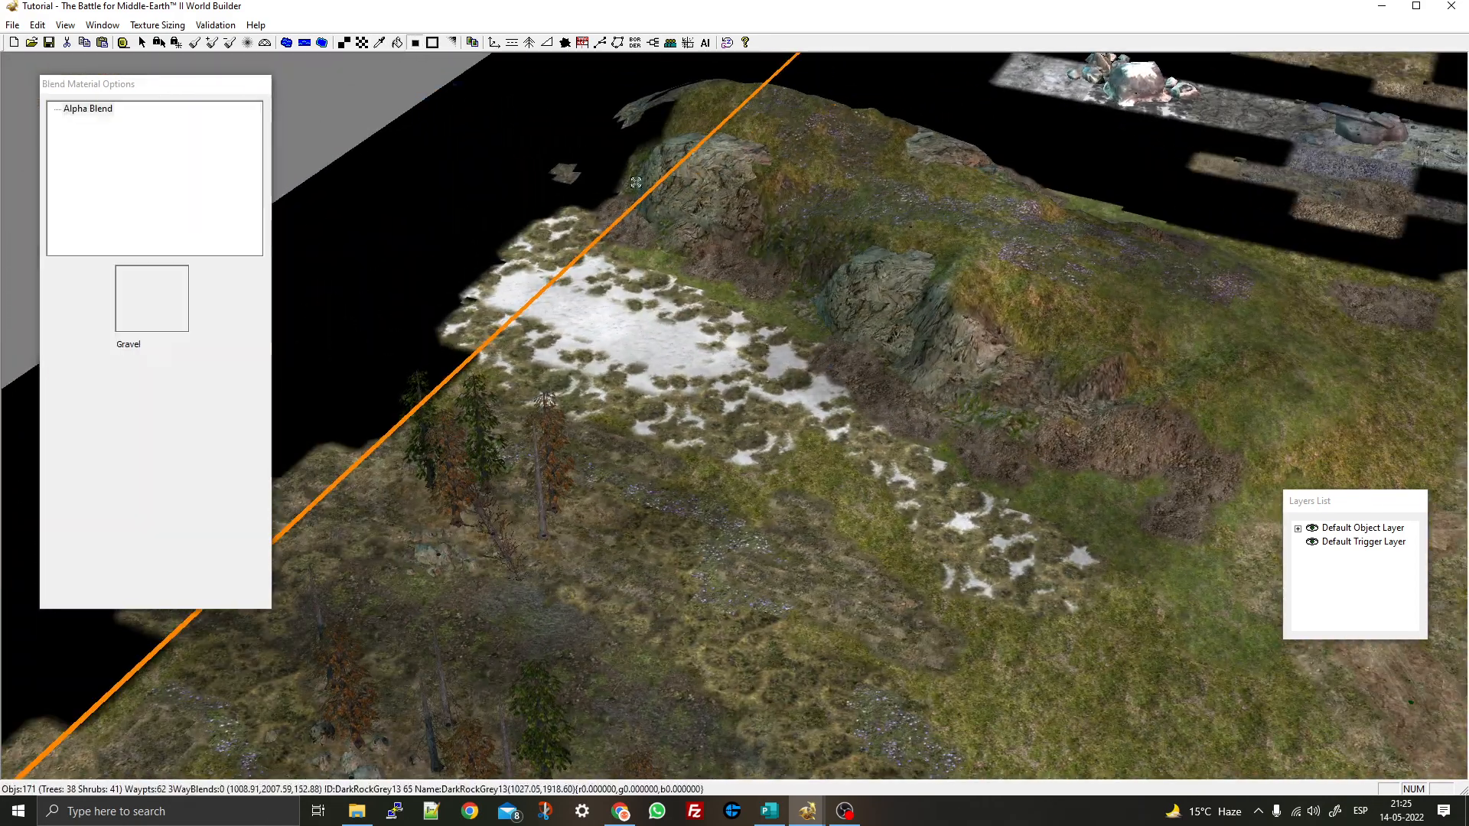
{"action": "scroll", "coordinate": [912, 289], "scroll_direction": "up", "scroll_amount": 4}
{"action": "right_click_drag", "start_coordinate": [911, 289], "coordinate": [754, 501]}
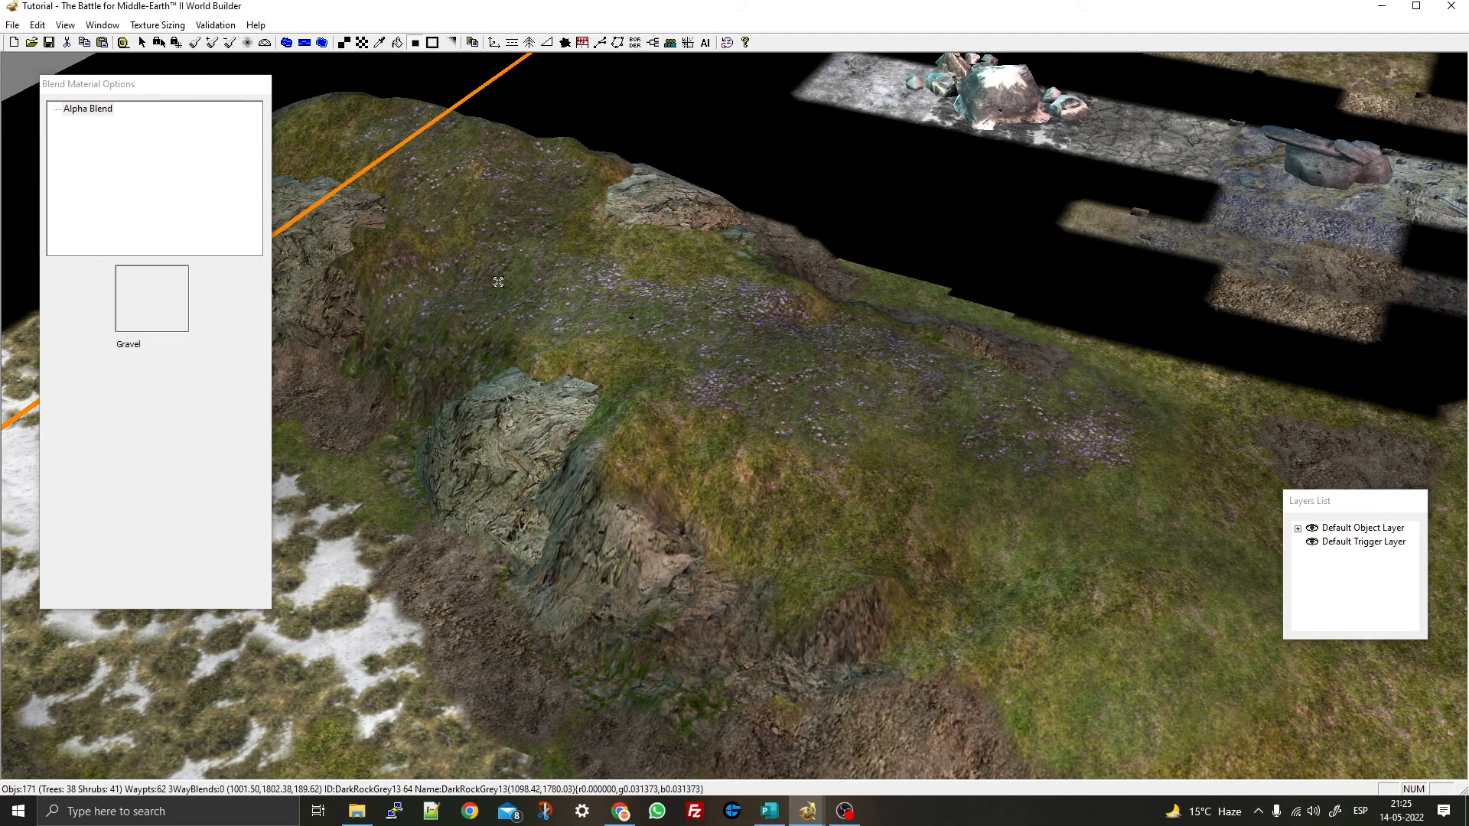
{"action": "right_click_drag", "start_coordinate": [612, 467], "coordinate": [700, 361]}
Examine the scenery from the snowy marsh and plateau down to the valley river, and select the rock in the river bend
{"action": "scroll", "coordinate": [700, 361], "scroll_direction": "down", "scroll_amount": 6}
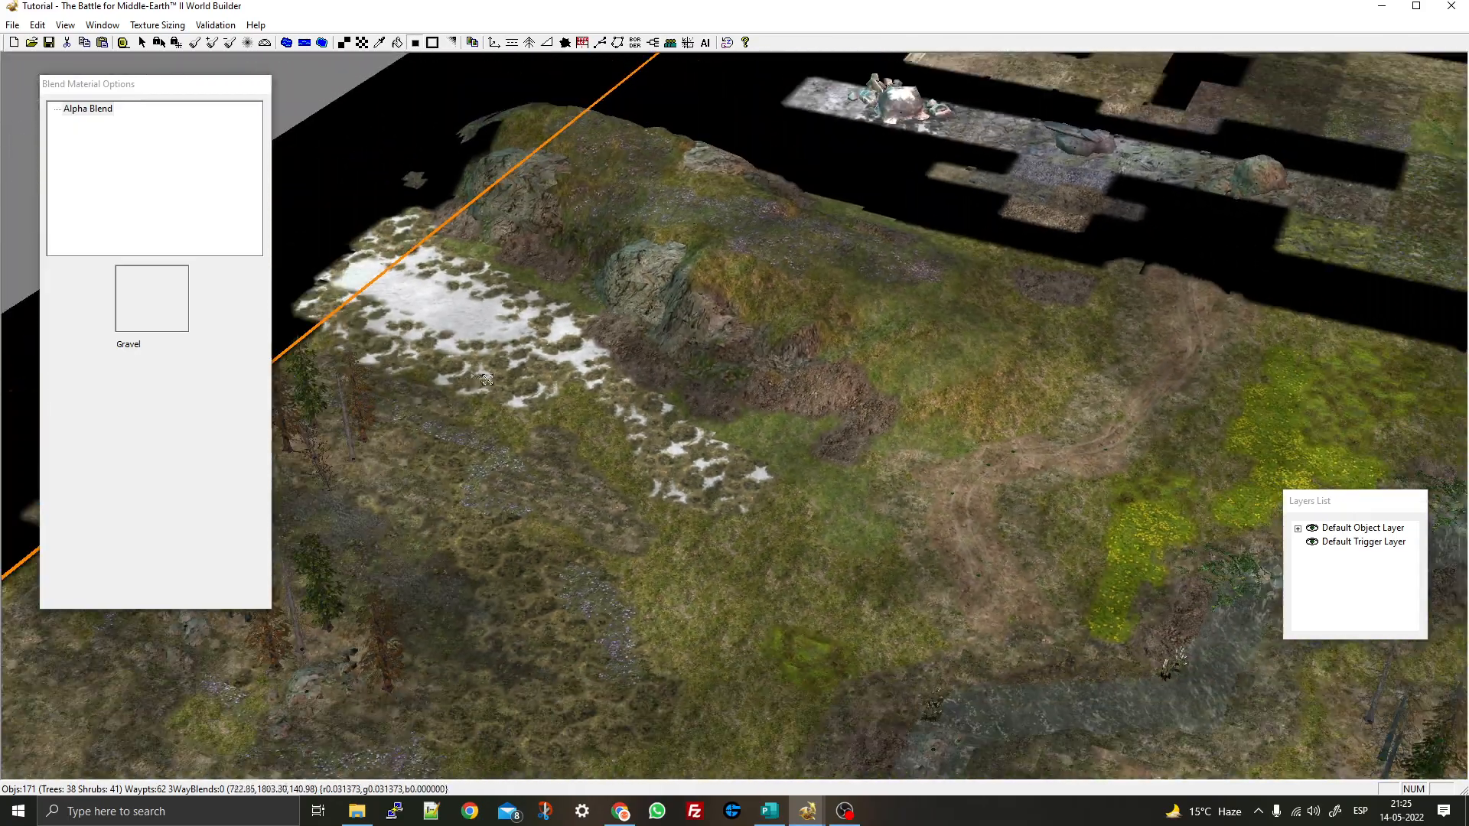
{"action": "middle_click_drag", "start_coordinate": [700, 364], "coordinate": [612, 344]}
{"action": "right_click_drag", "start_coordinate": [612, 344], "coordinate": [940, 399]}
{"action": "right_click", "coordinate": [940, 399]}
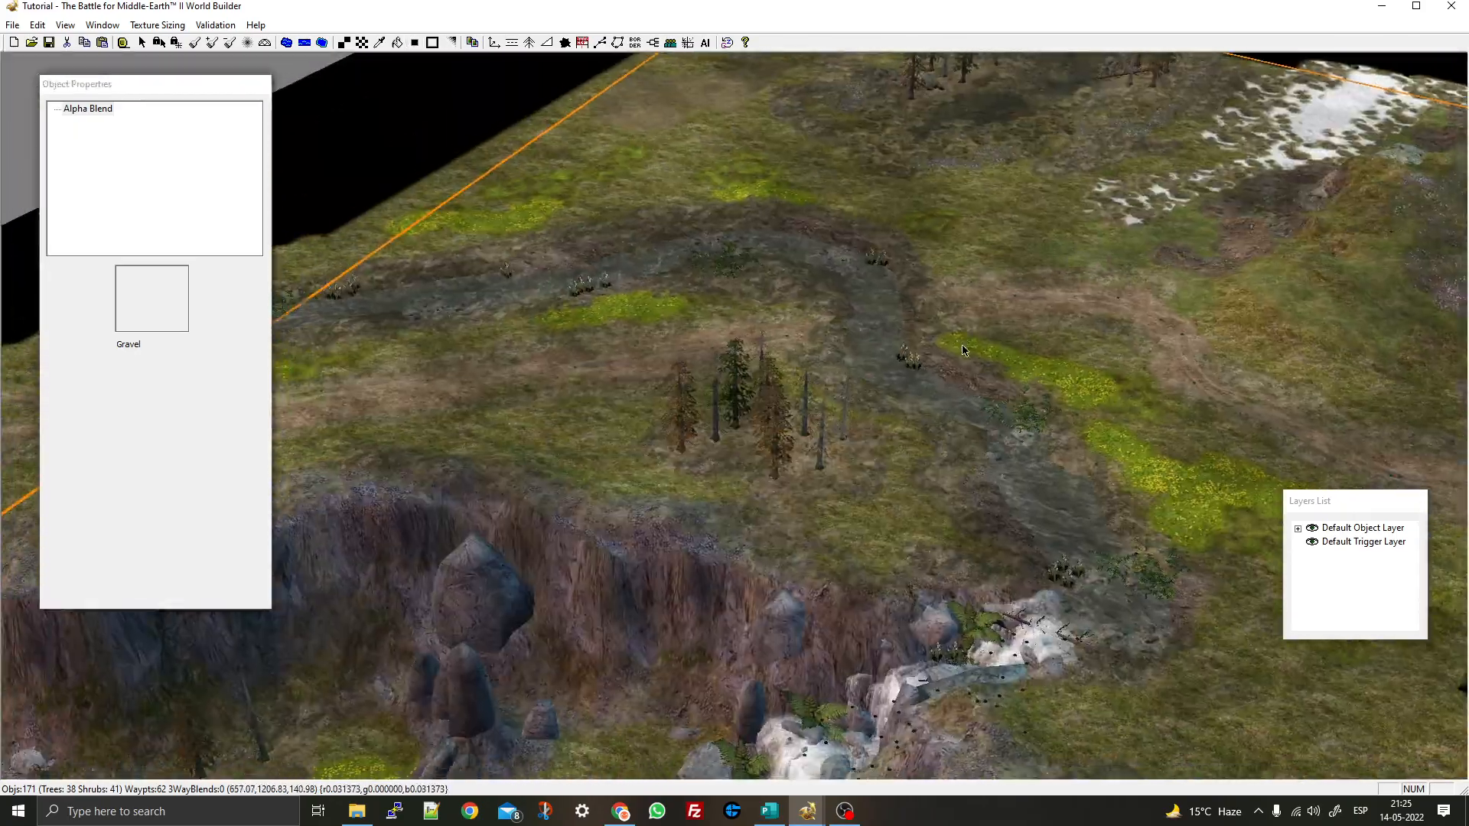
{"action": "scroll", "coordinate": [941, 400], "scroll_direction": "down", "scroll_amount": 3}
{"action": "middle_click_drag", "start_coordinate": [940, 400], "coordinate": [986, 379]}
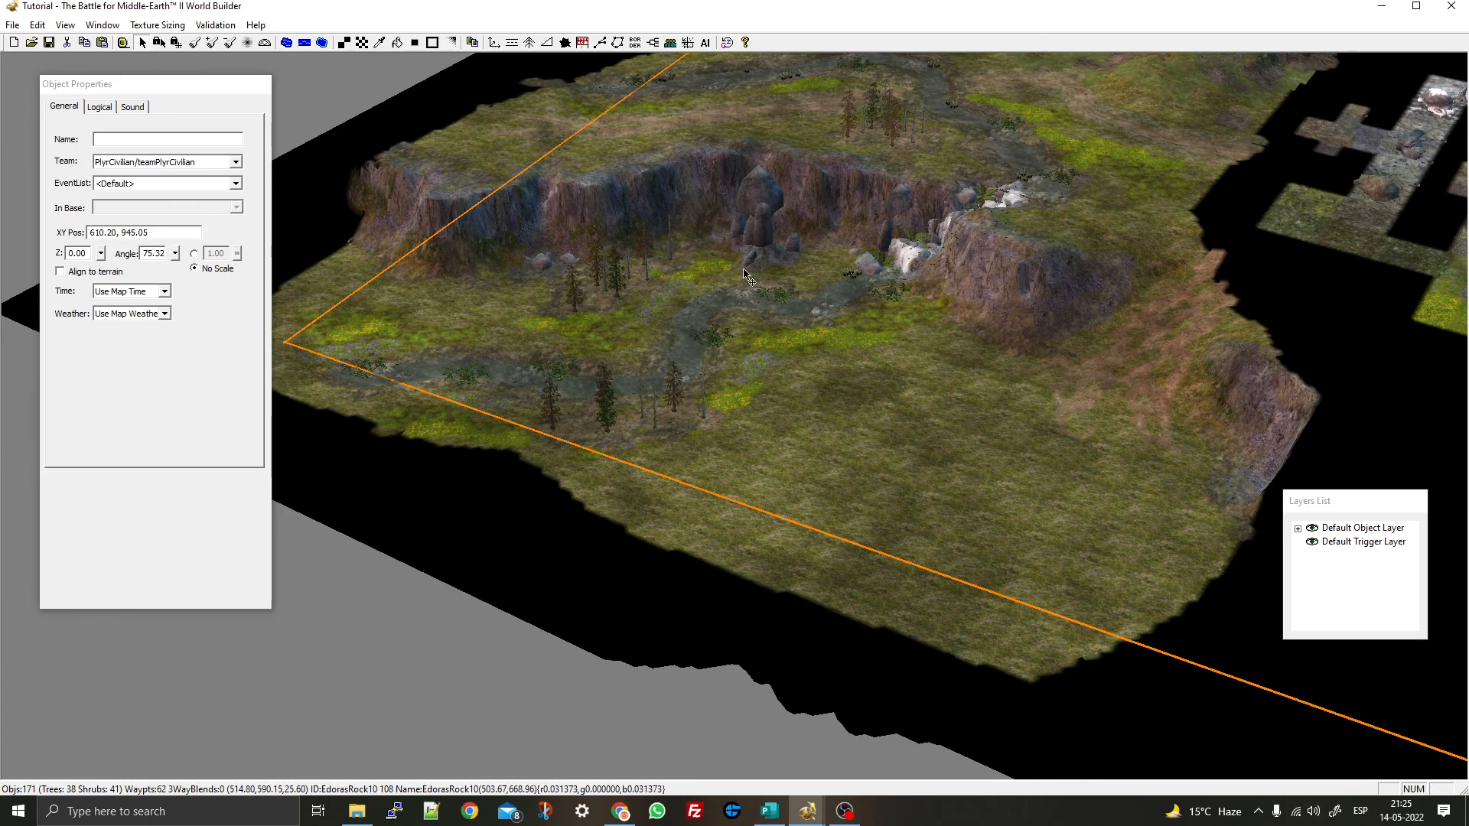
{"action": "scroll", "coordinate": [746, 275], "scroll_direction": "up", "scroll_amount": 8}
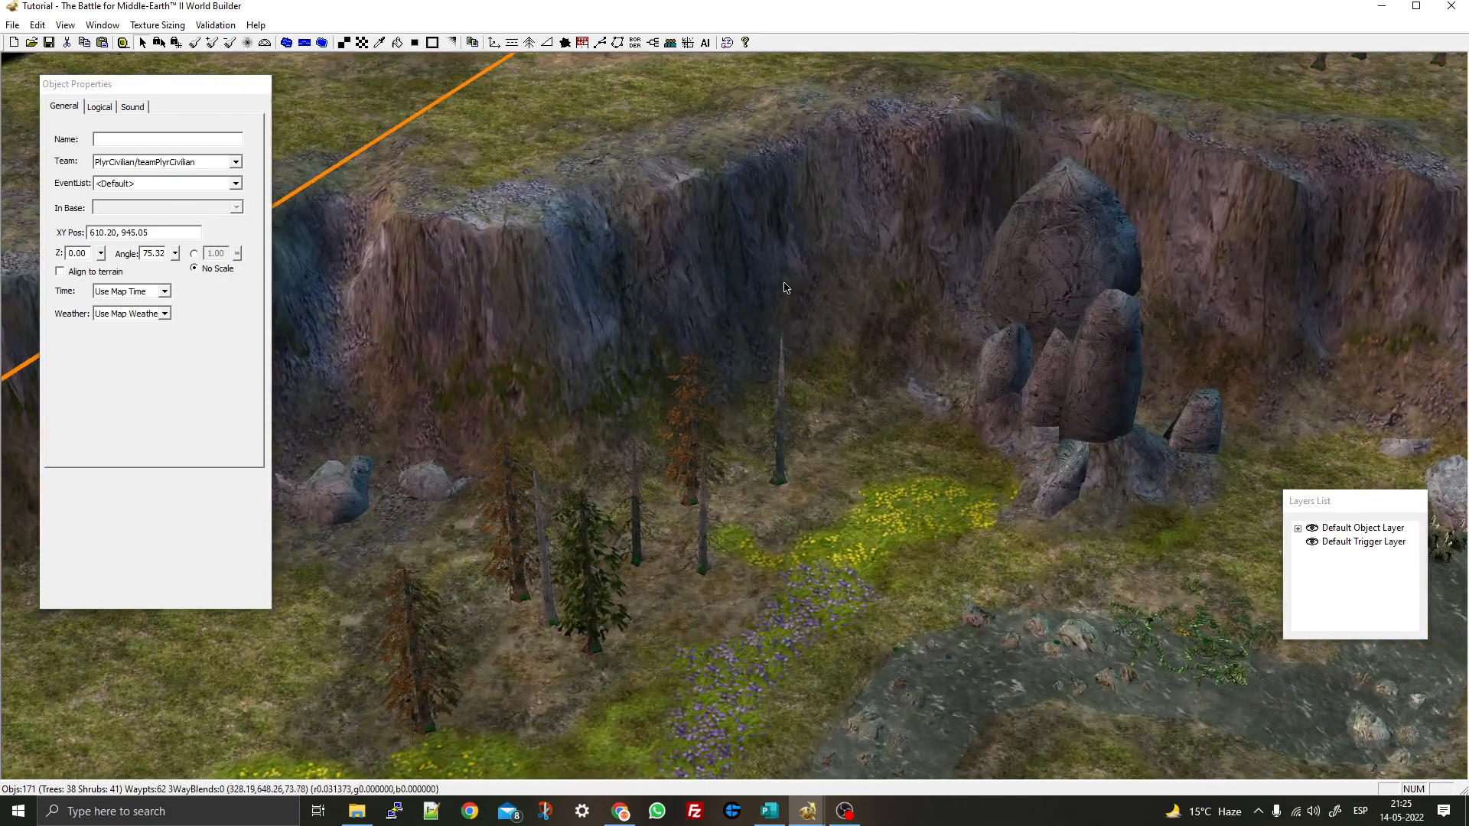
{"action": "right_click_drag", "start_coordinate": [784, 287], "coordinate": [954, 381]}
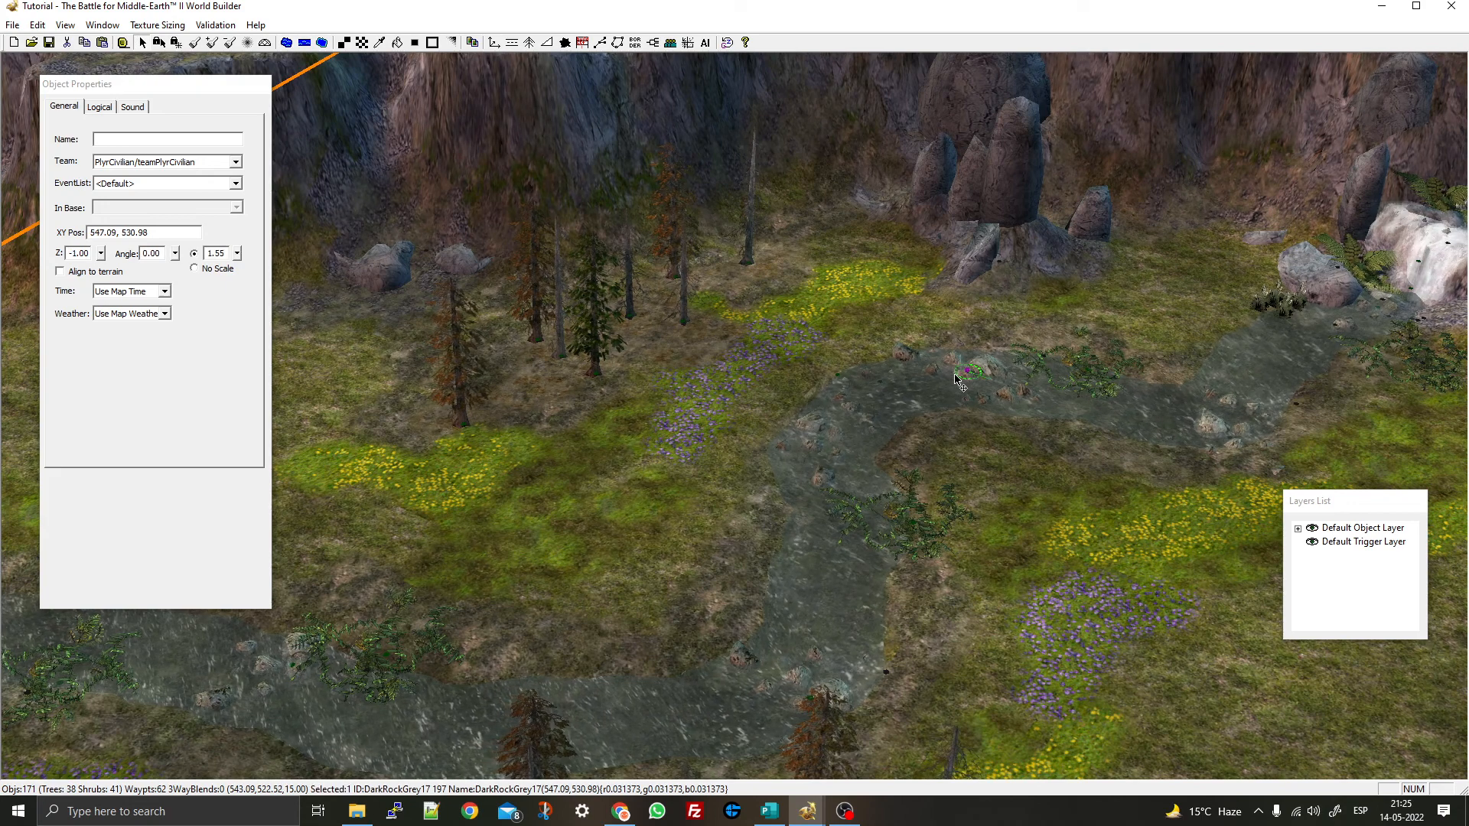
Preview the DarkRockGrey rock models, from DarkRockGrey17 back to DarkRockGrey02, over the grass beside the yellow flowers
{"action": "left_click", "coordinate": [496, 43]}
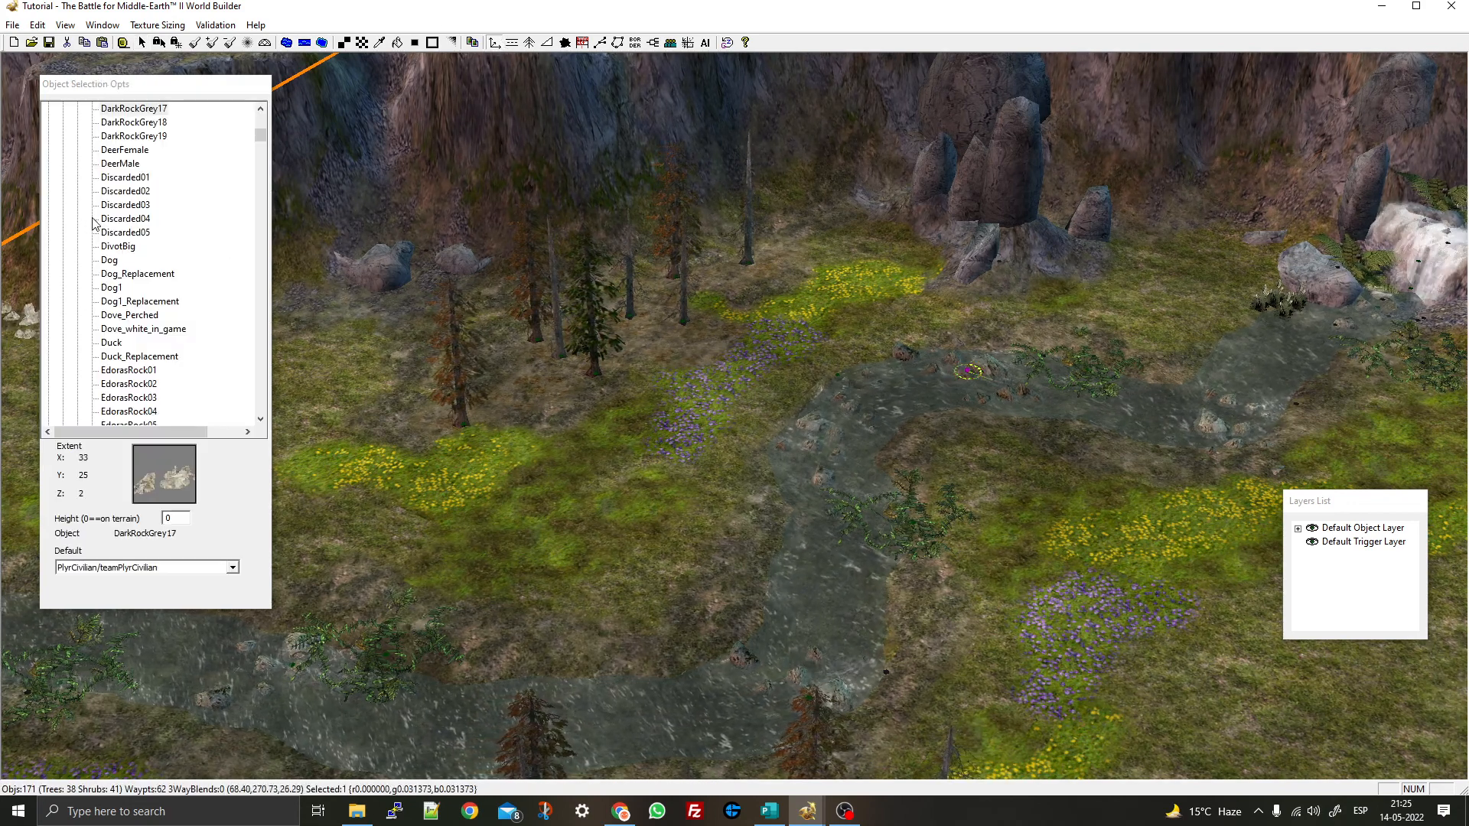
{"action": "left_click", "coordinate": [135, 125]}
{"action": "key", "text": "Down"}
{"action": "key", "text": "Down"}
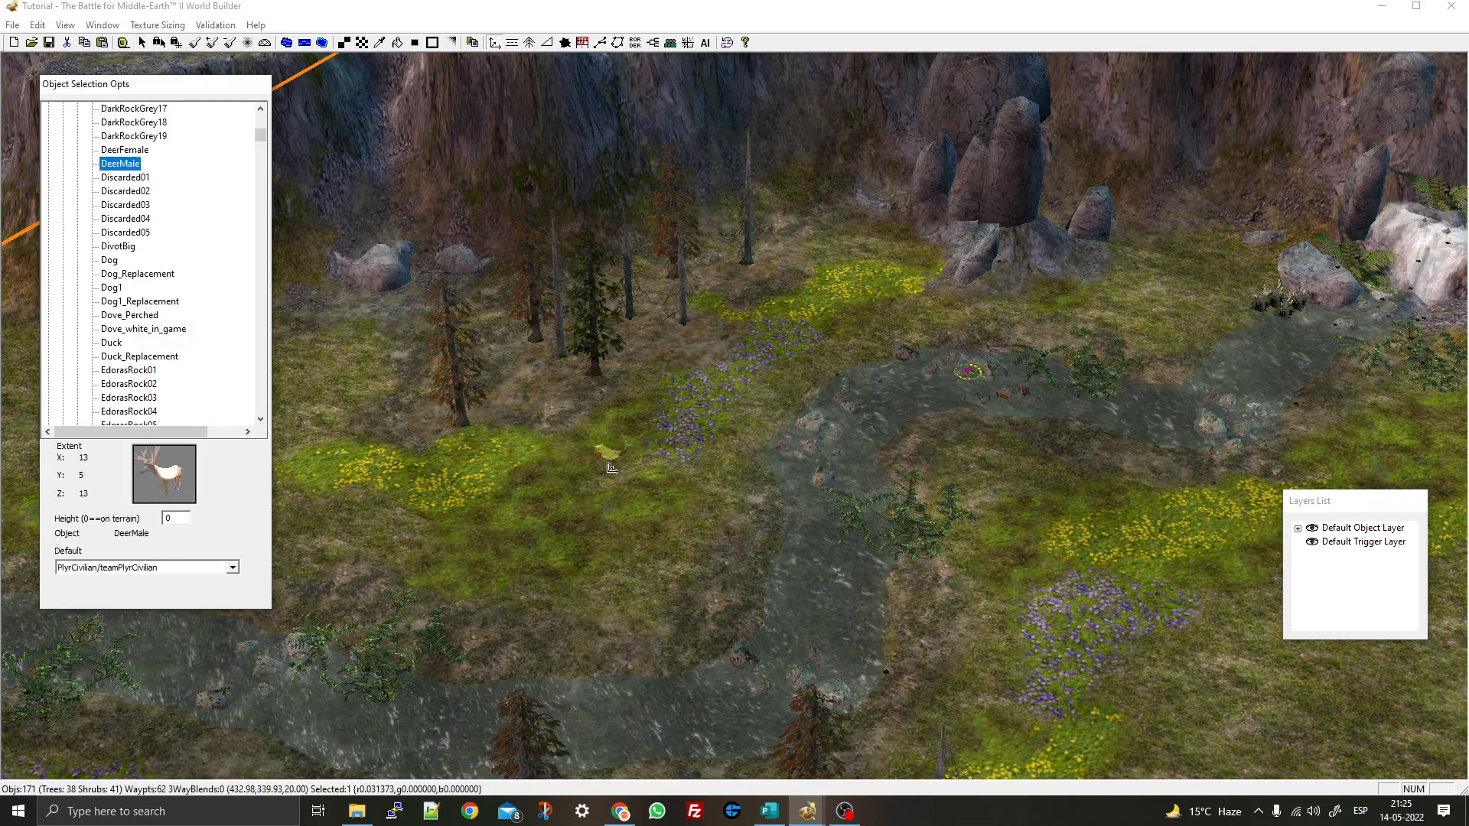
{"action": "key", "text": "Up"}
{"action": "key", "text": "Up"}
{"action": "key", "text": "Up"}
{"action": "key", "text": "Up"}
{"action": "key", "text": "Up"}
{"action": "key", "text": "Up"}
{"action": "key", "text": "Up"}
{"action": "key", "text": "Up"}
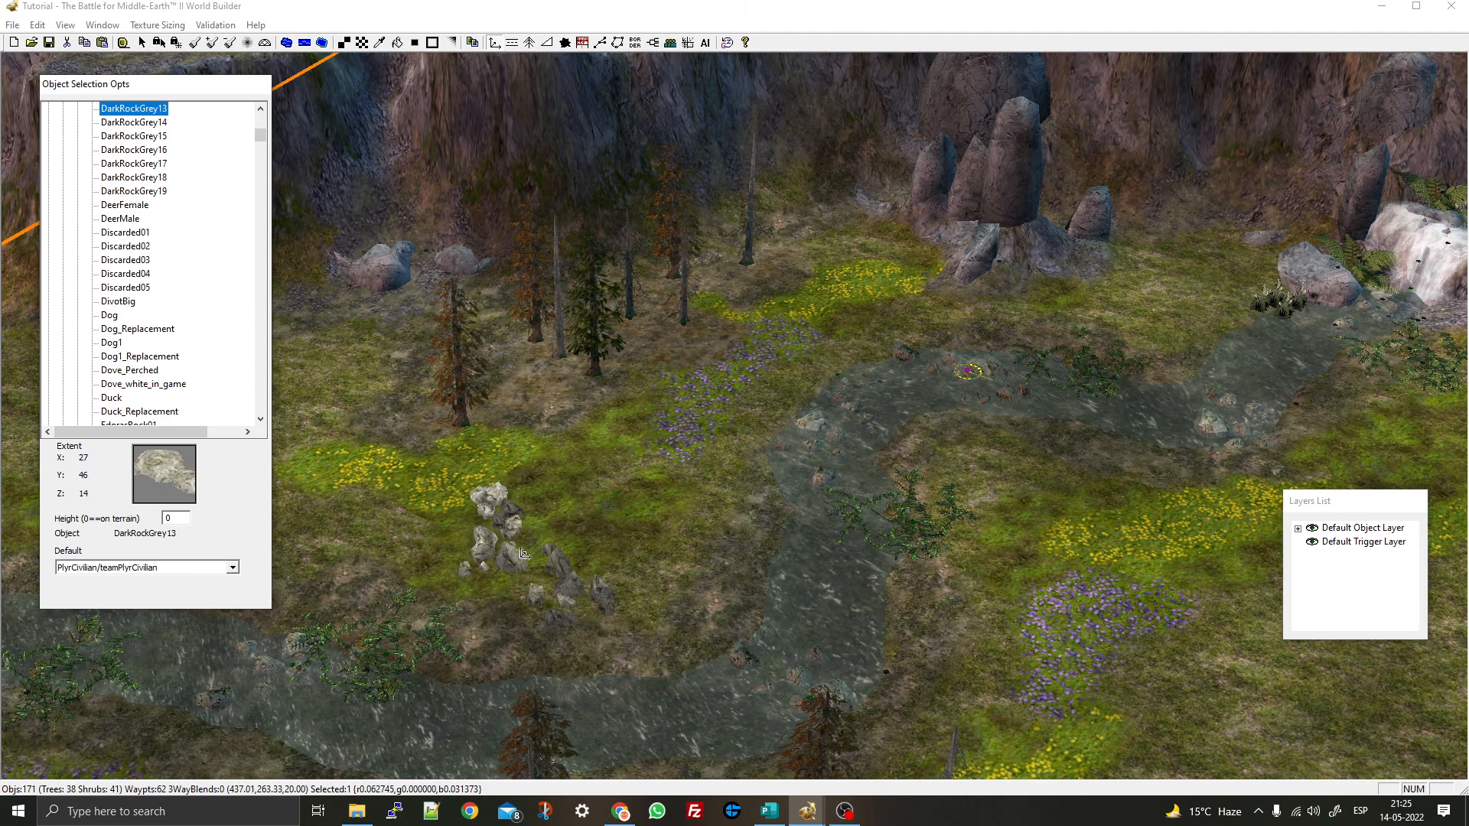
{"action": "key", "text": "Up"}
{"action": "key", "text": "Up"}
{"action": "key", "text": "Up"}
{"action": "key", "text": "Up"}
{"action": "key", "text": "Up"}
{"action": "key", "text": "Up"}
{"action": "key", "text": "Up"}
{"action": "key", "text": "Up"}
{"action": "key", "text": "Up"}
{"action": "key", "text": "Up"}
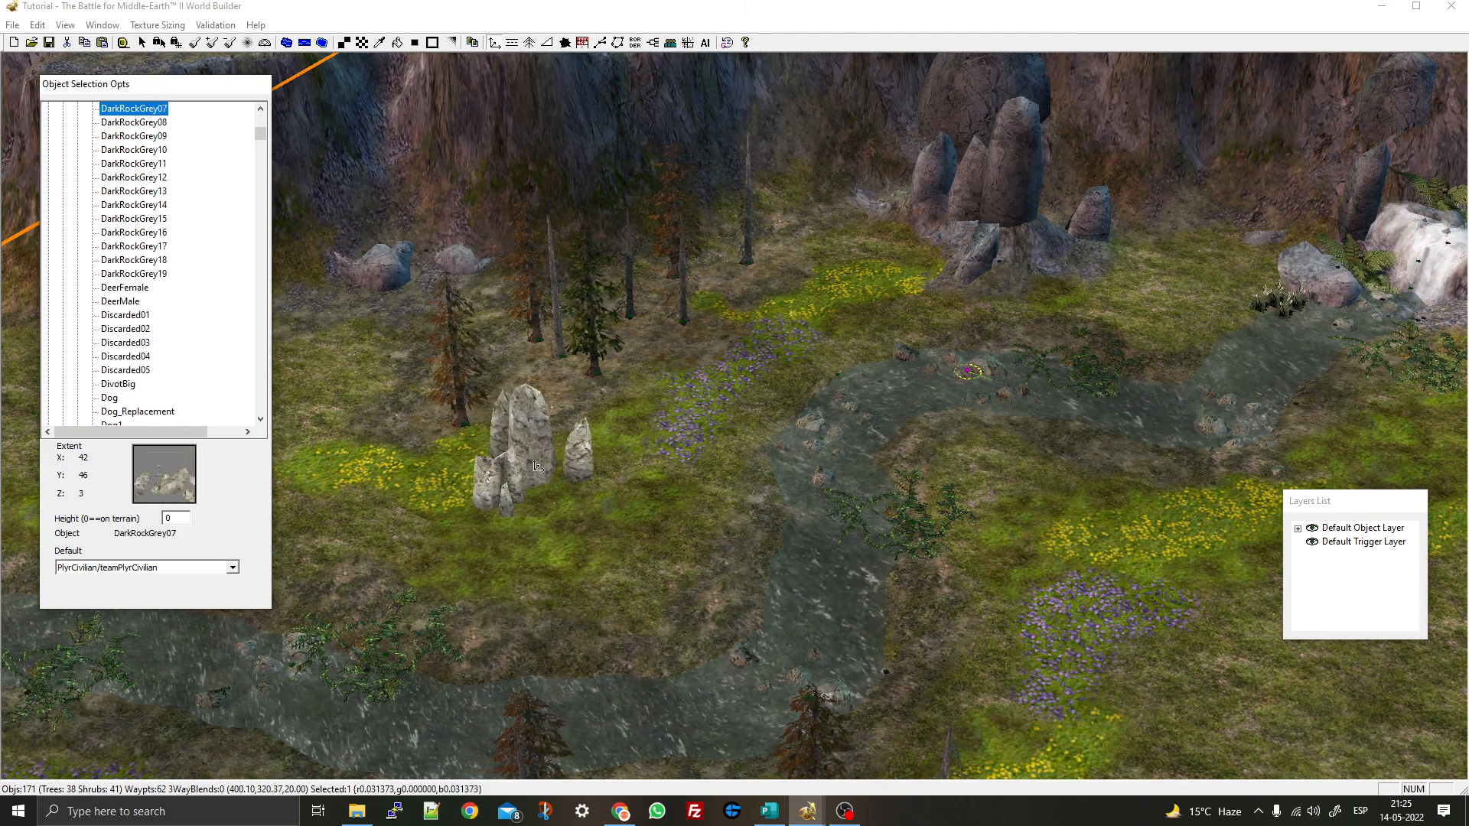
{"action": "key", "text": "Up"}
{"action": "key", "text": "Down"}
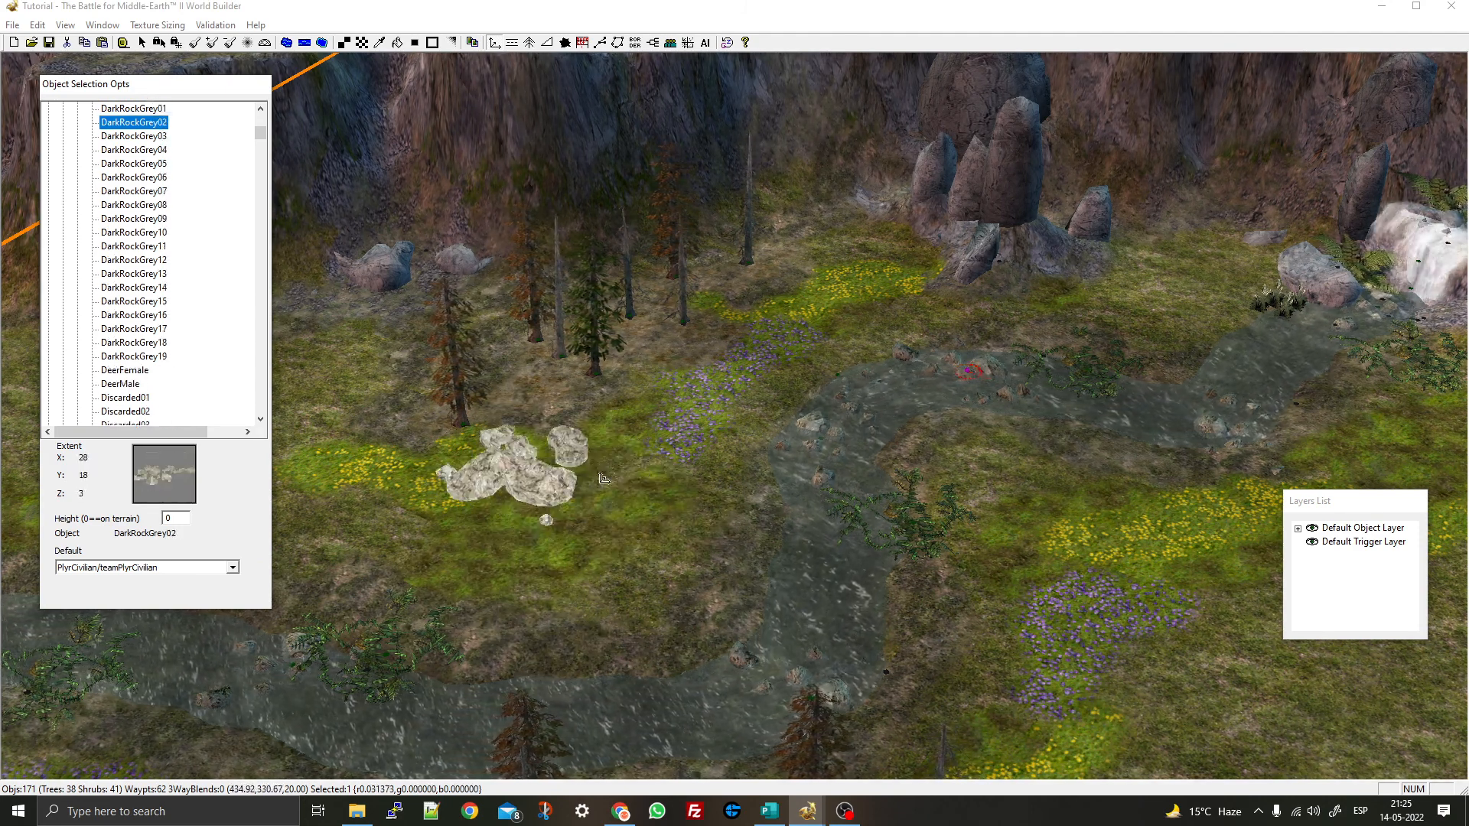
{"action": "key", "text": "Down"}
{"action": "scroll", "coordinate": [489, 467], "scroll_direction": "up", "scroll_amount": 3}
{"action": "right_click_drag", "start_coordinate": [474, 459], "coordinate": [605, 520]}
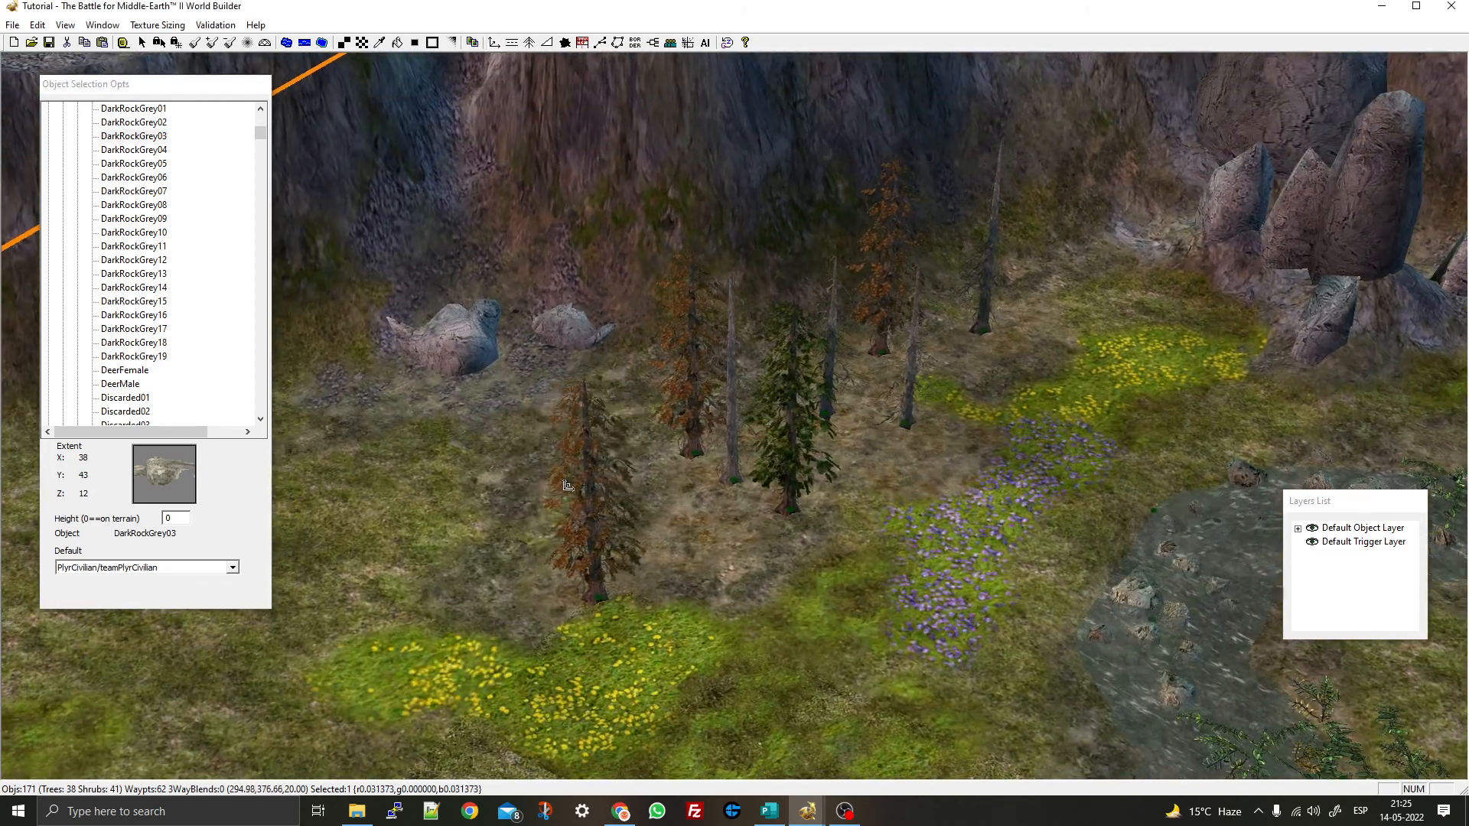
{"action": "middle_click_drag", "start_coordinate": [604, 520], "coordinate": [606, 434]}
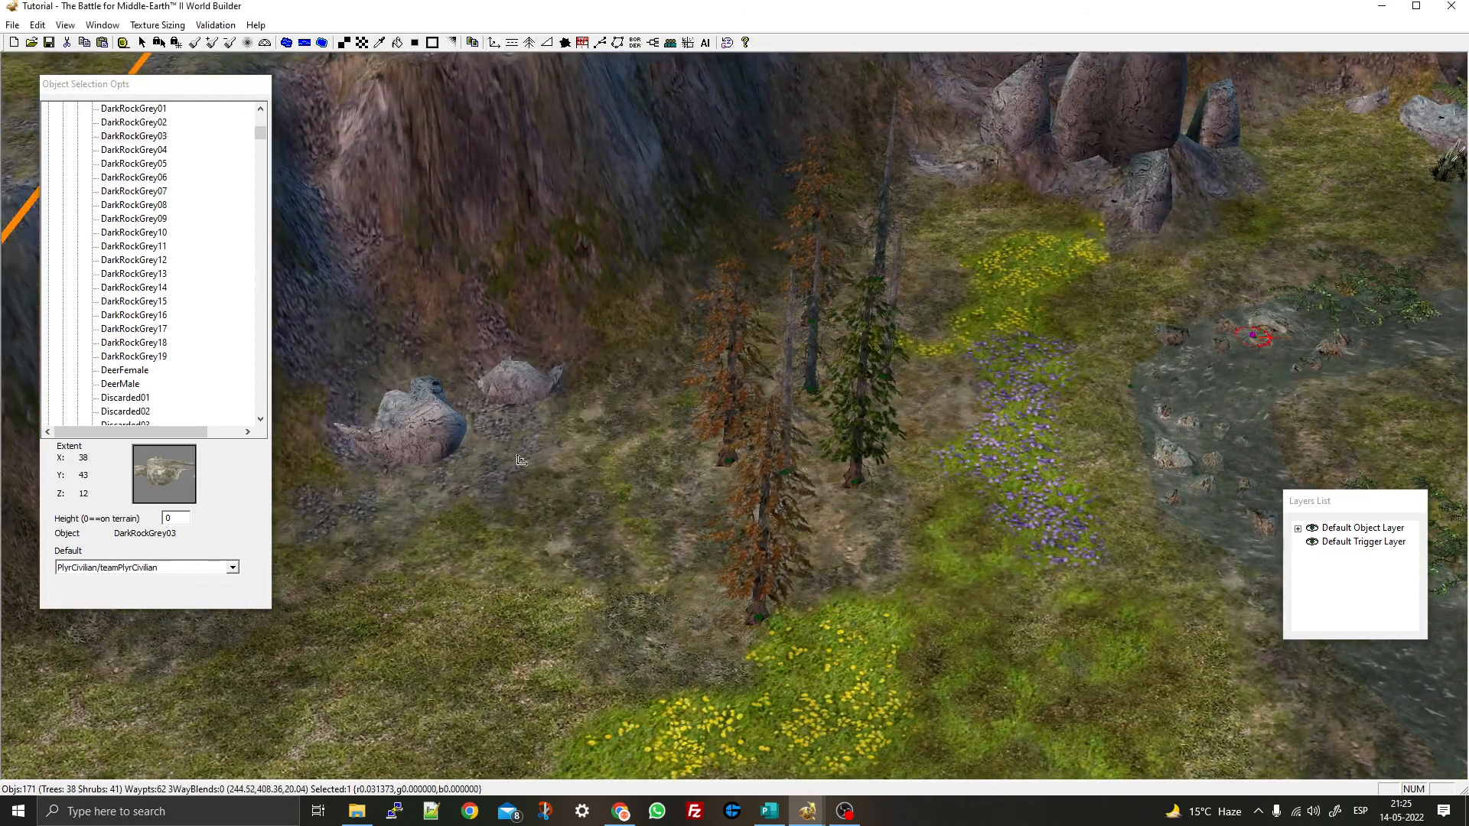
Identify the rock model at the cliff foot and preview the DarkRockGrey models near it
{"action": "left_click", "coordinate": [141, 43]}
{"action": "left_click", "coordinate": [443, 446]}
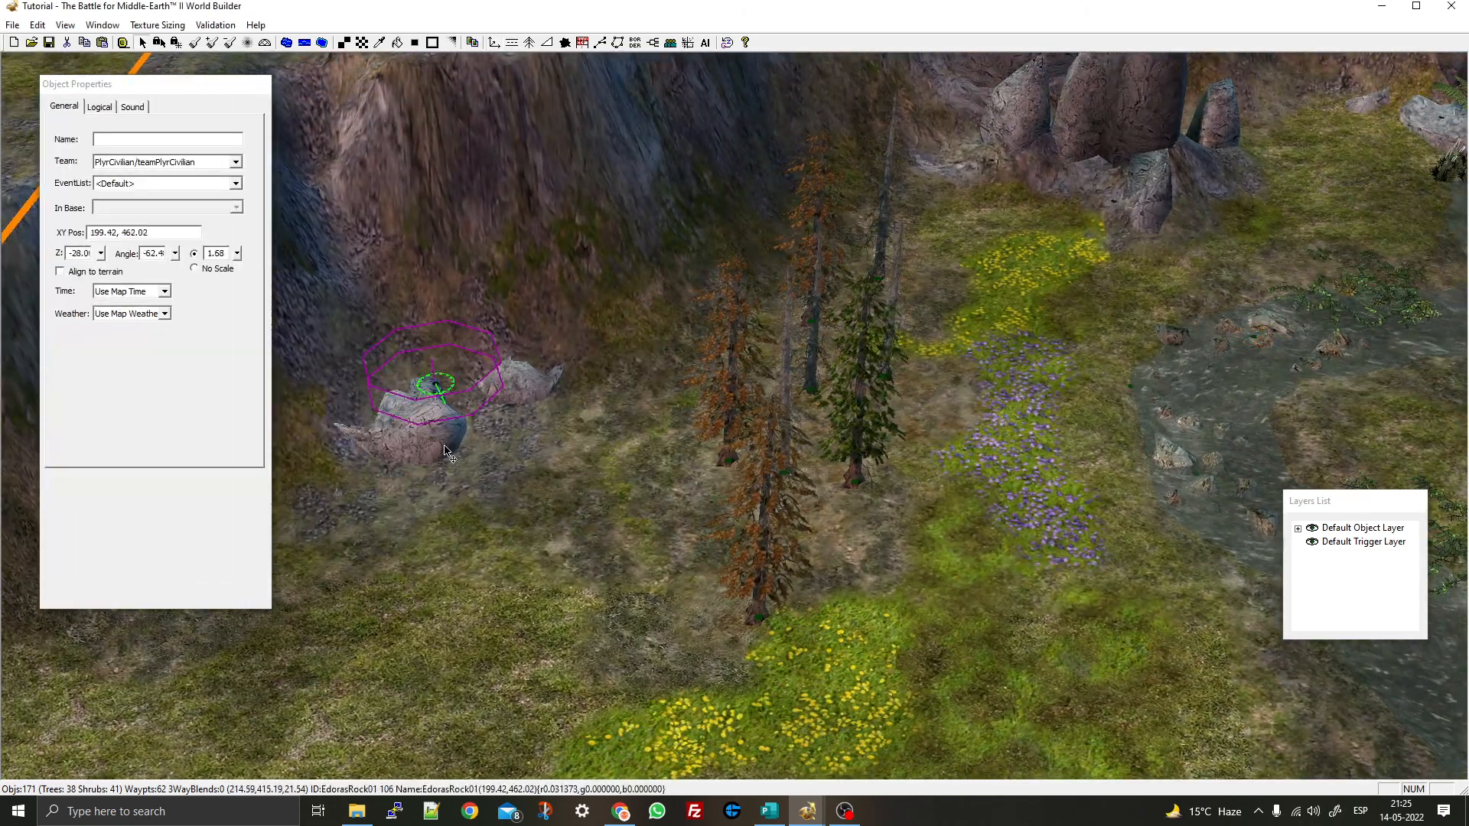
{"action": "left_click", "coordinate": [494, 42]}
{"action": "left_click", "coordinate": [130, 150]}
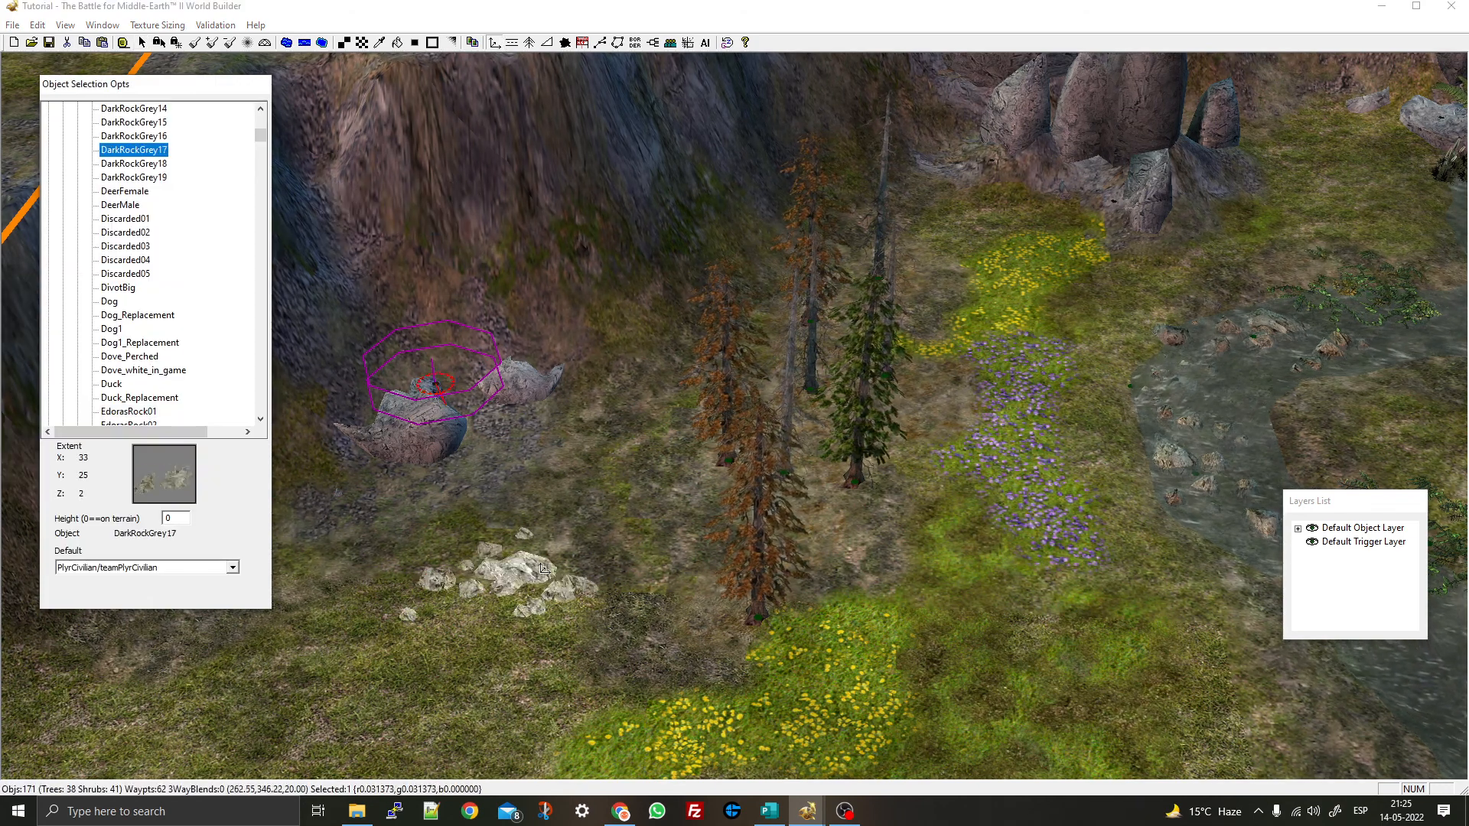
{"action": "key", "text": "Up"}
{"action": "key", "text": "Up"}
{"action": "key", "text": "Up"}
{"action": "key", "text": "Up"}
{"action": "key", "text": "Up"}
{"action": "key", "text": "Up"}
{"action": "key", "text": "Up"}
{"action": "key", "text": "Up"}
{"action": "key", "text": "Up"}
{"action": "key", "text": "Up"}
{"action": "right_click", "coordinate": [526, 508]}
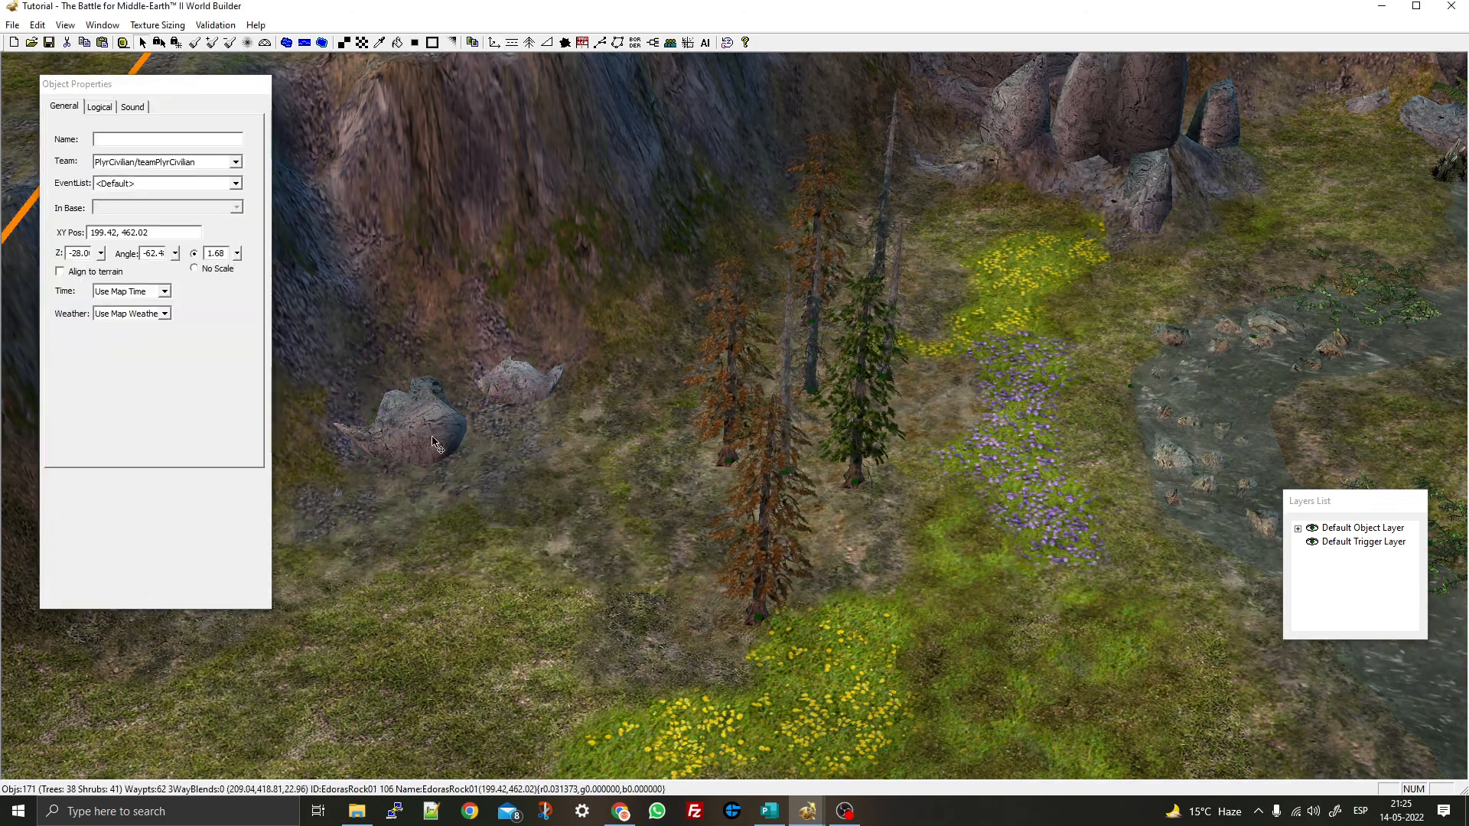
Browse the object list past the dark rocks and animals to reach the EdorasRock models
{"action": "left_click", "coordinate": [494, 43]}
{"action": "left_click", "coordinate": [156, 152]}
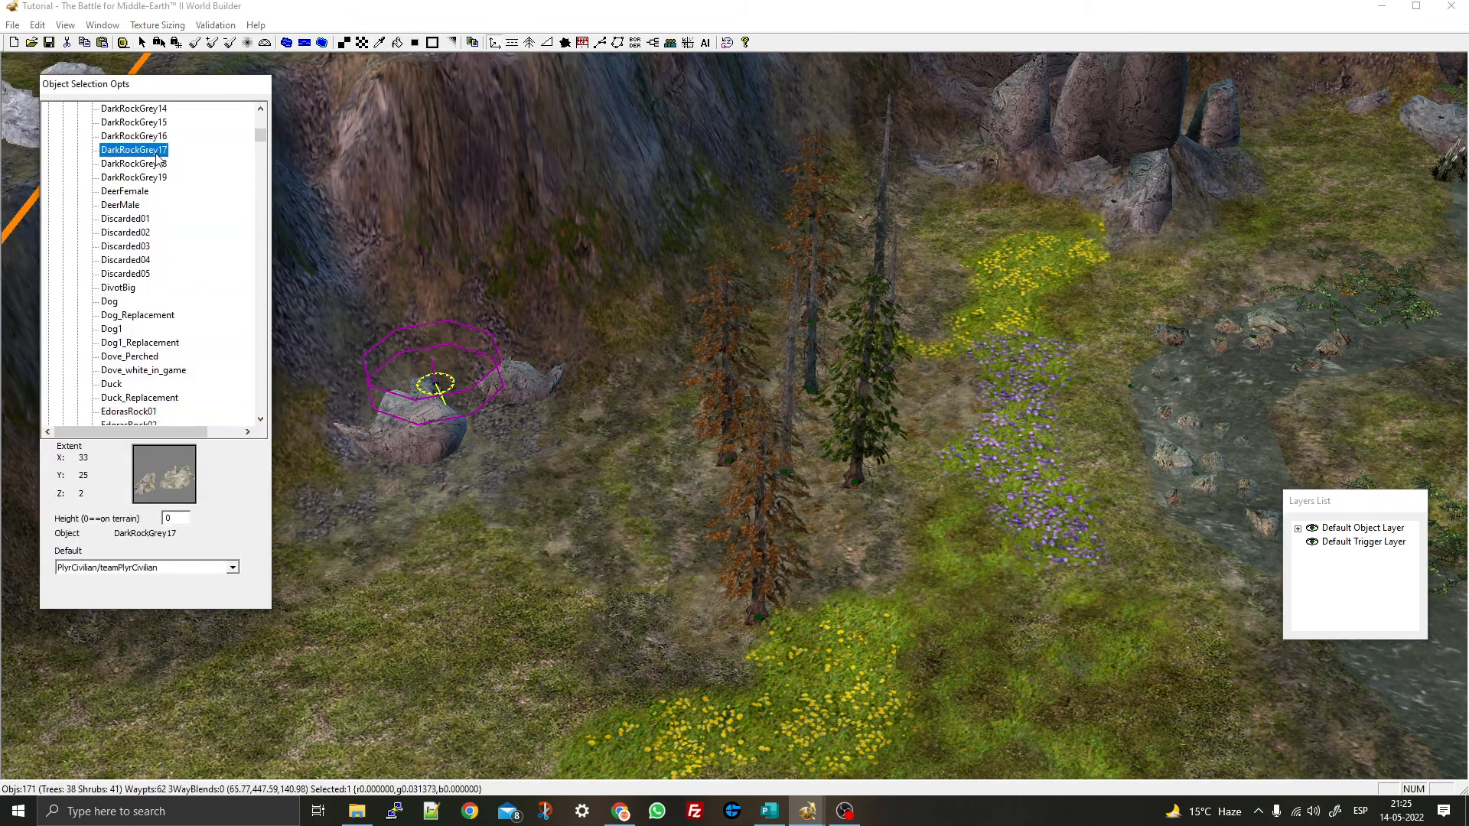
{"action": "left_click", "coordinate": [120, 372]}
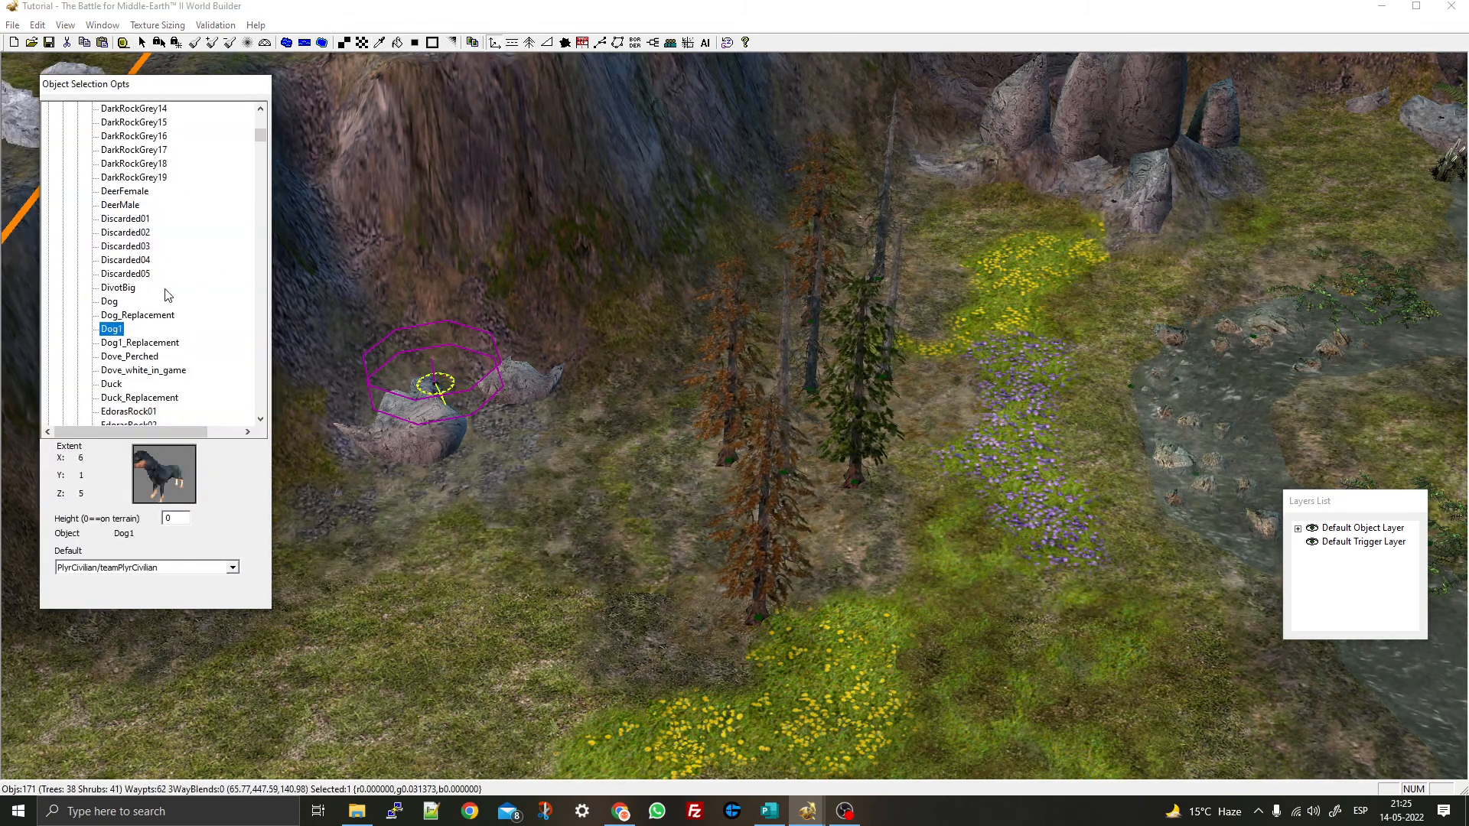
{"action": "key", "text": "Up"}
{"action": "key", "text": "Up"}
{"action": "key", "text": "Up"}
{"action": "key", "text": "Up"}
{"action": "key", "text": "Up"}
{"action": "key", "text": "Up"}
{"action": "key", "text": "Up"}
{"action": "key", "text": "Up"}
{"action": "key", "text": "Up"}
{"action": "key", "text": "Up"}
{"action": "key", "text": "Up"}
{"action": "key", "text": "Up"}
{"action": "key", "text": "Up"}
{"action": "key", "text": "Up"}
{"action": "key", "text": "Up"}
{"action": "key", "text": "Up"}
{"action": "key", "text": "Up"}
{"action": "key", "text": "Up"}
{"action": "key", "text": "Up"}
{"action": "key", "text": "Up"}
{"action": "key", "text": "Down"}
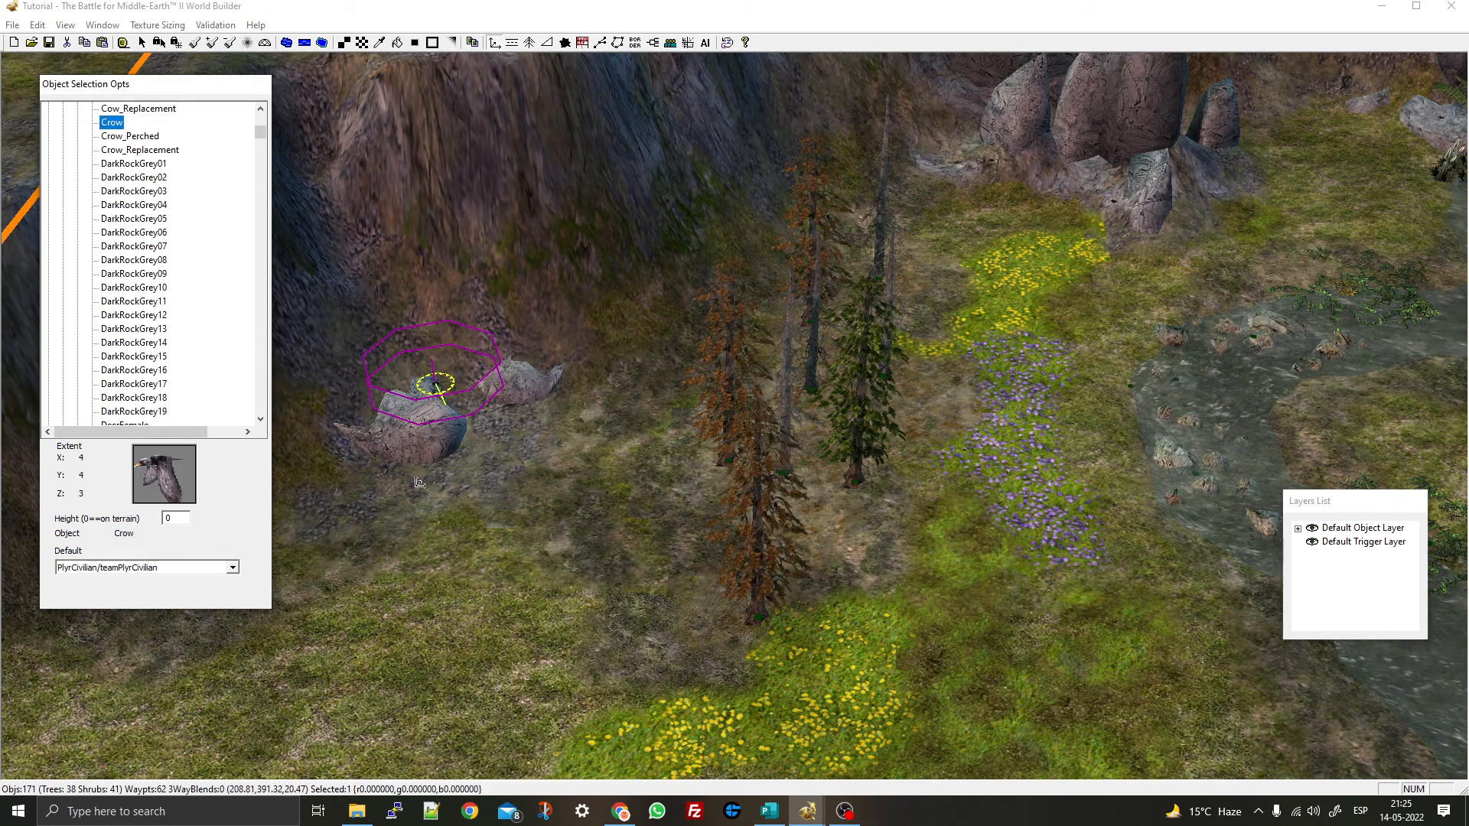
{"action": "key", "text": "Down"}
{"action": "key", "text": "Down"}
{"action": "key", "text": "Down"}
{"action": "key", "text": "Down"}
{"action": "key", "text": "Down"}
{"action": "key", "text": "Down"}
{"action": "key", "text": "Down"}
{"action": "key", "text": "Down"}
{"action": "key", "text": "Down"}
{"action": "key", "text": "Down"}
{"action": "key", "text": "Down"}
{"action": "key", "text": "Down"}
{"action": "key", "text": "Down"}
{"action": "key", "text": "Down"}
{"action": "key", "text": "Down"}
{"action": "key", "text": "Down"}
{"action": "key", "text": "Down"}
{"action": "key", "text": "Down"}
{"action": "key", "text": "Down"}
{"action": "key", "text": "Down"}
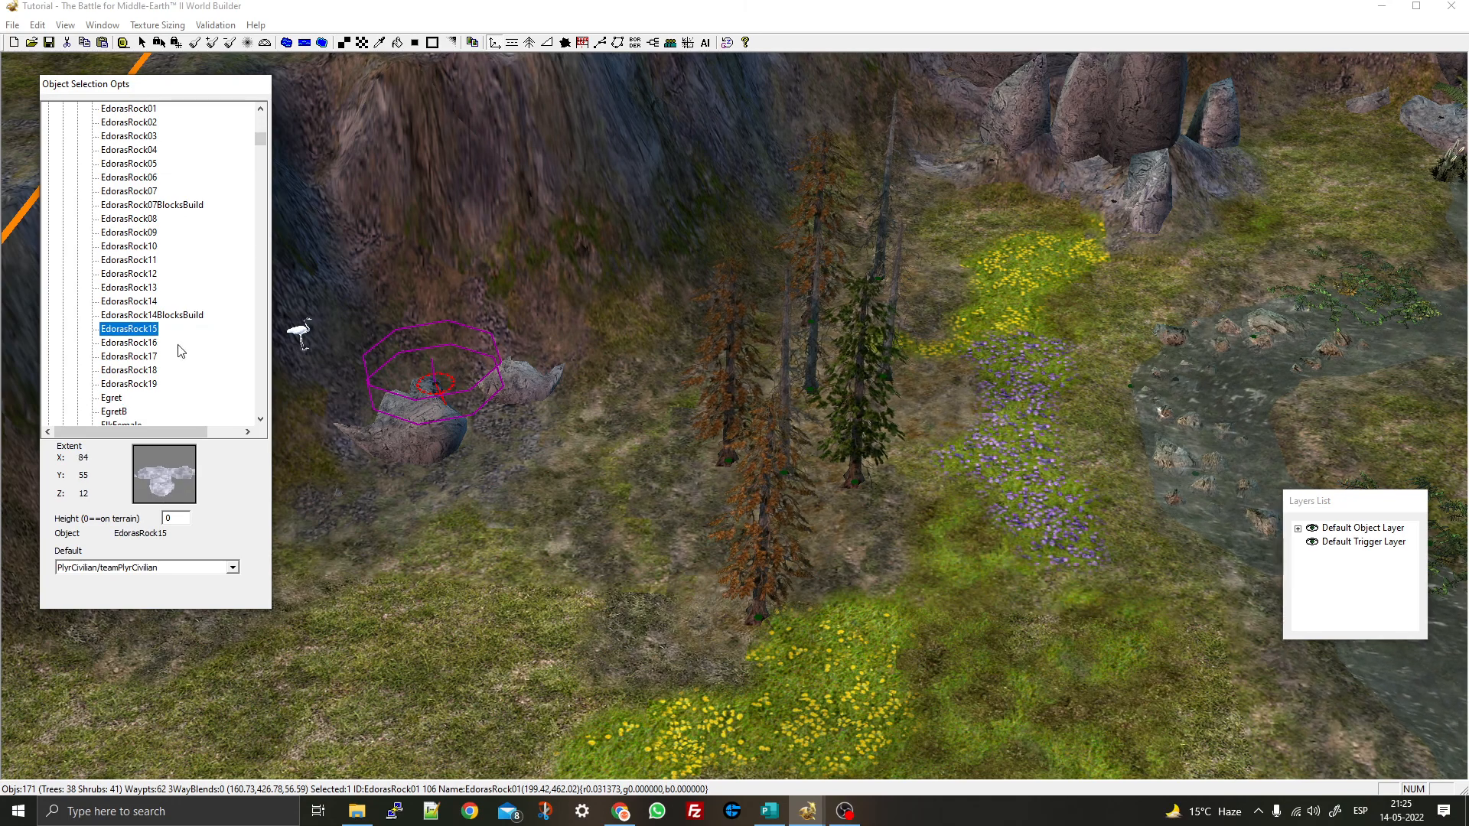
Compare the EdorasRock models and place a rotated EdorasRock08 boulder beneath the trees by the yellow flowers, at about 345, 354
{"action": "key", "text": "Up"}
{"action": "key", "text": "Up"}
{"action": "key", "text": "Up"}
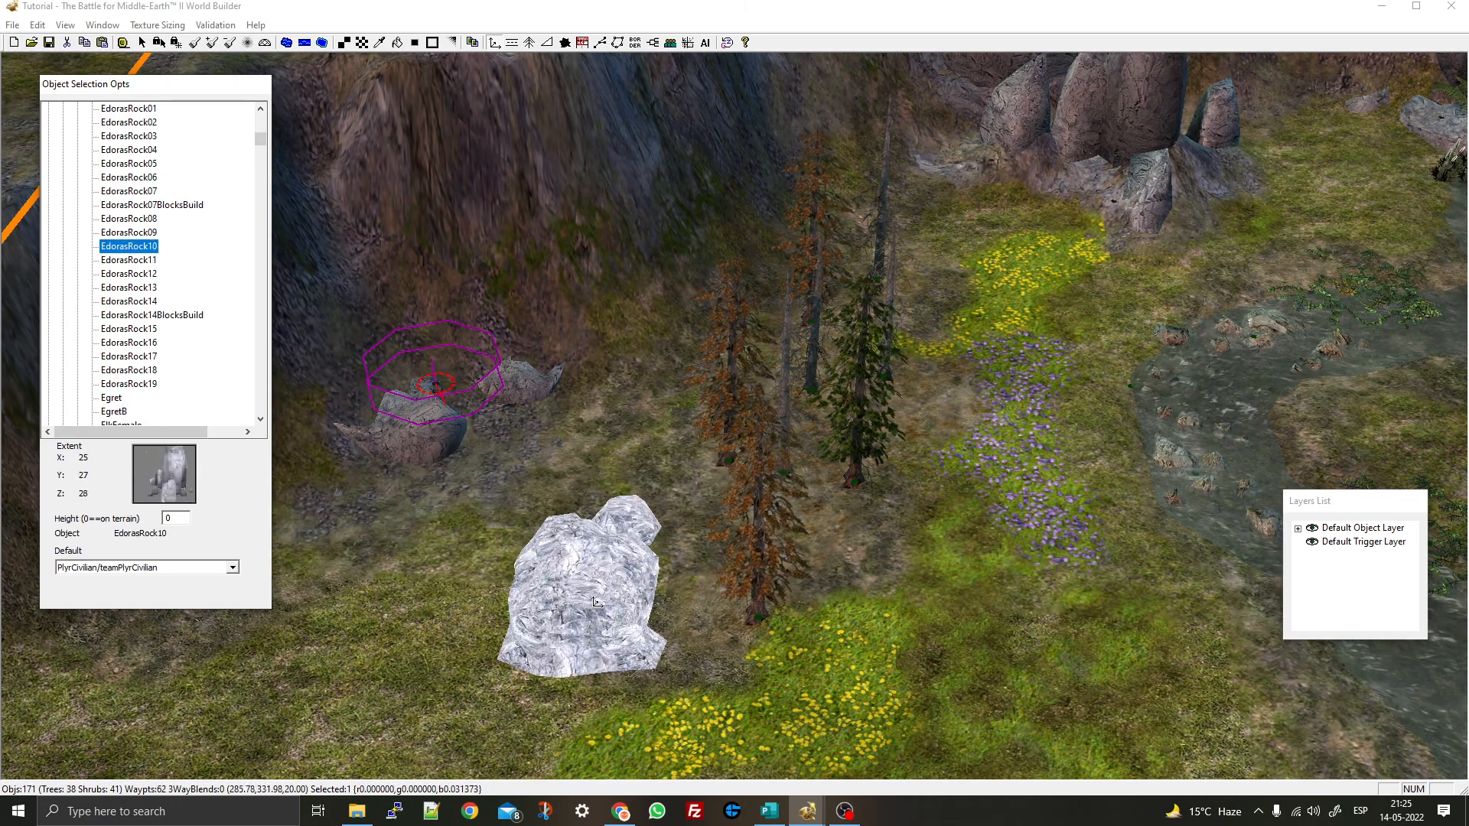
{"action": "key", "text": "Up"}
{"action": "key", "text": "Up"}
{"action": "key", "text": "Up"}
{"action": "key", "text": "Down"}
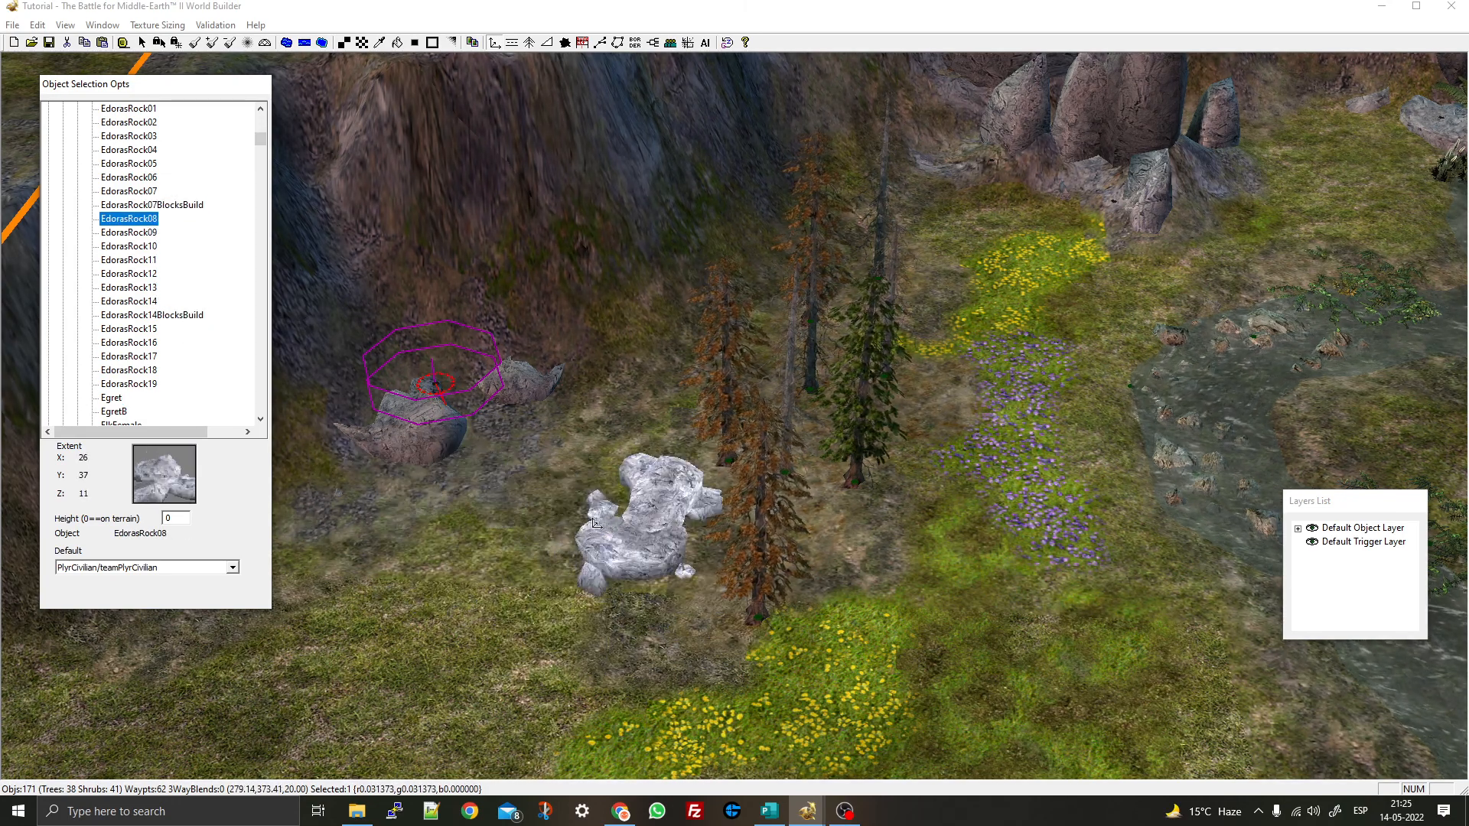
{"action": "middle_click_drag", "start_coordinate": [597, 524], "coordinate": [573, 523]}
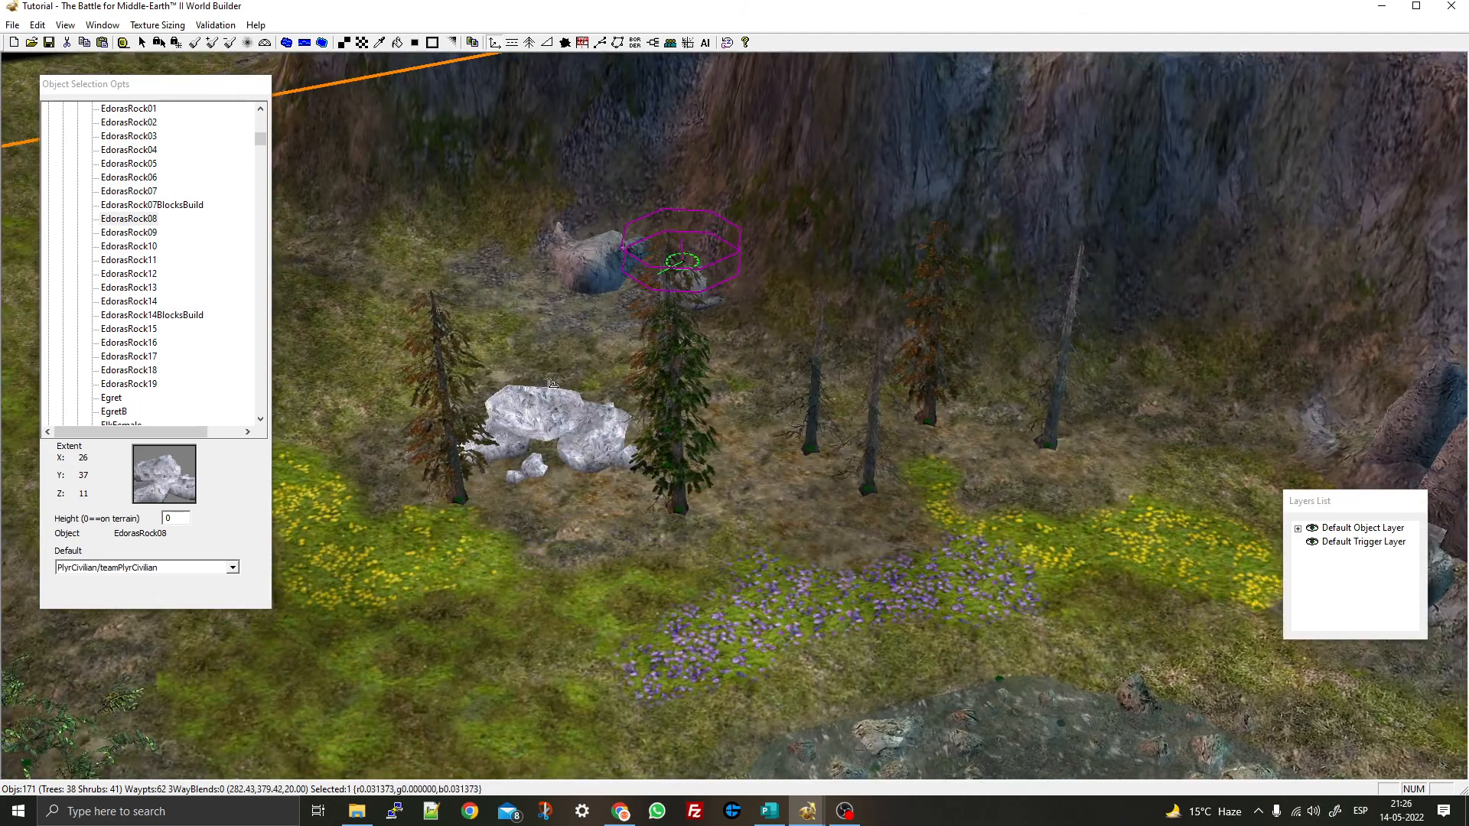
{"action": "left_click", "coordinate": [558, 481]}
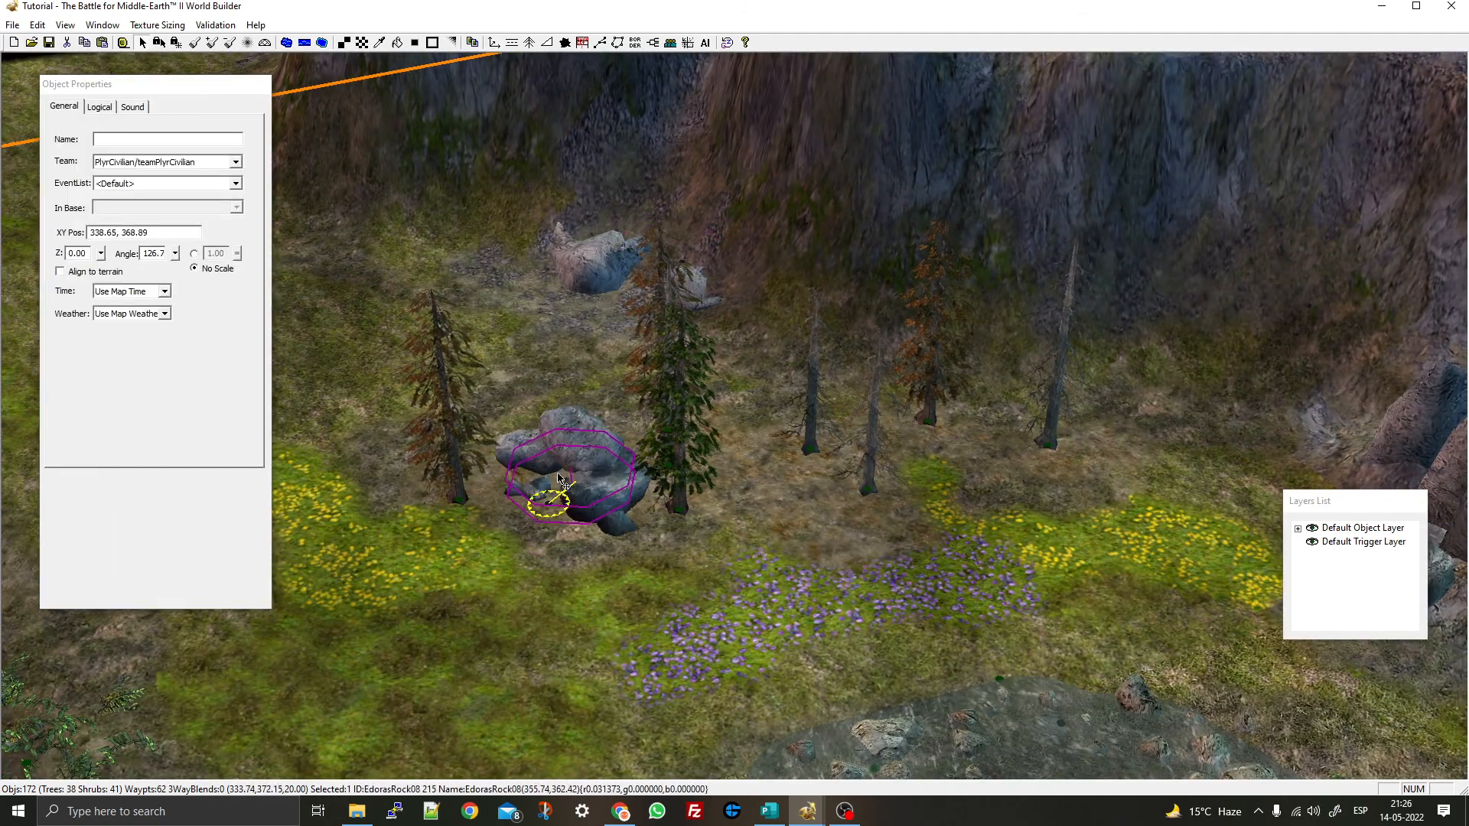
{"action": "left_click_drag", "start_coordinate": [559, 478], "coordinate": [528, 464]}
{"action": "right_click", "coordinate": [528, 465]}
Inspect the river bend and the object at the base of the waterfall
{"action": "middle_click_drag", "start_coordinate": [529, 465], "coordinate": [440, 524]}
{"action": "right_click_drag", "start_coordinate": [440, 524], "coordinate": [746, 494]}
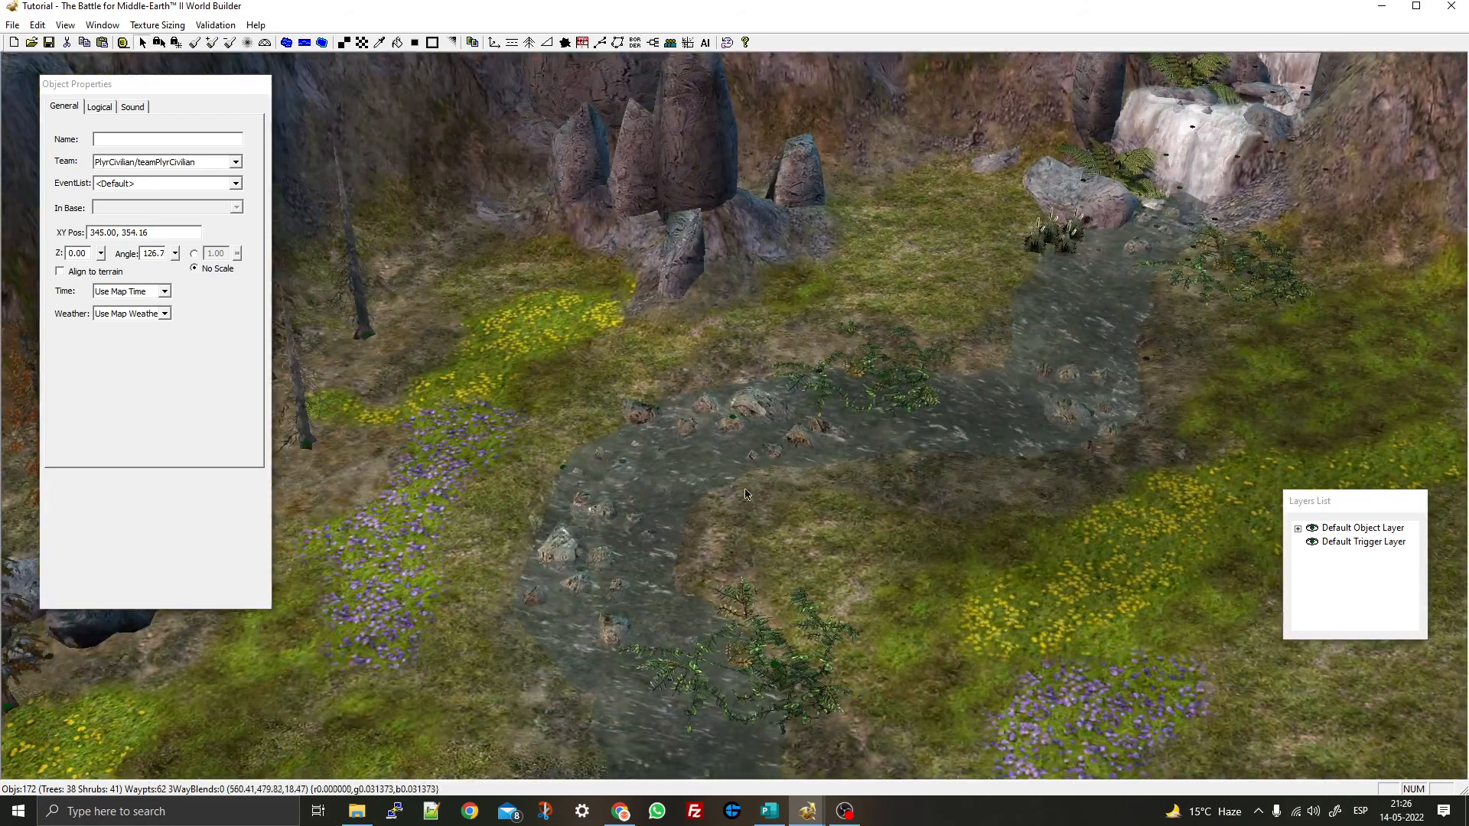
{"action": "left_click", "coordinate": [1180, 187]}
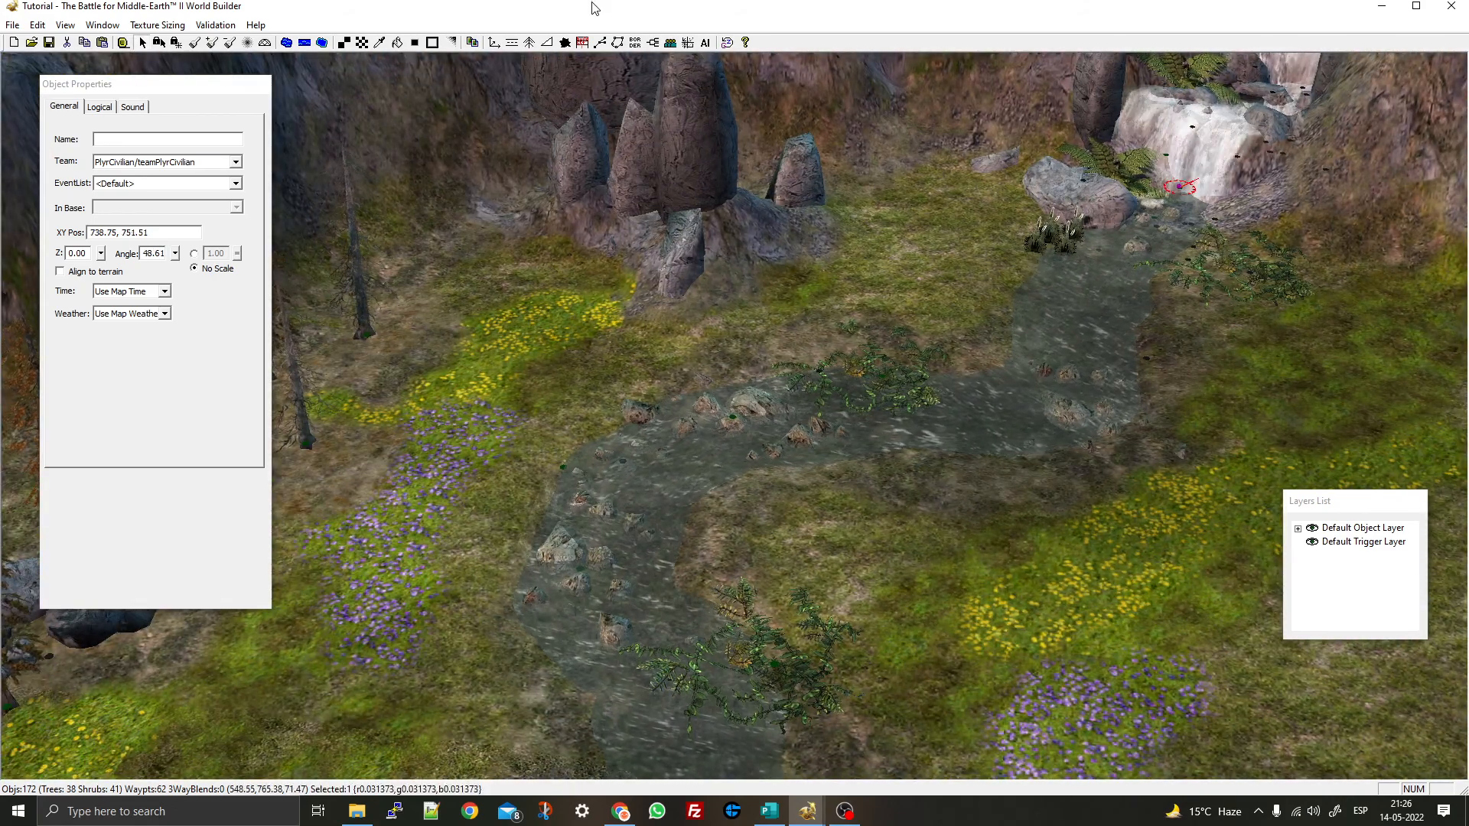
{"action": "right_click_drag", "start_coordinate": [294, 249], "coordinate": [724, 212]}
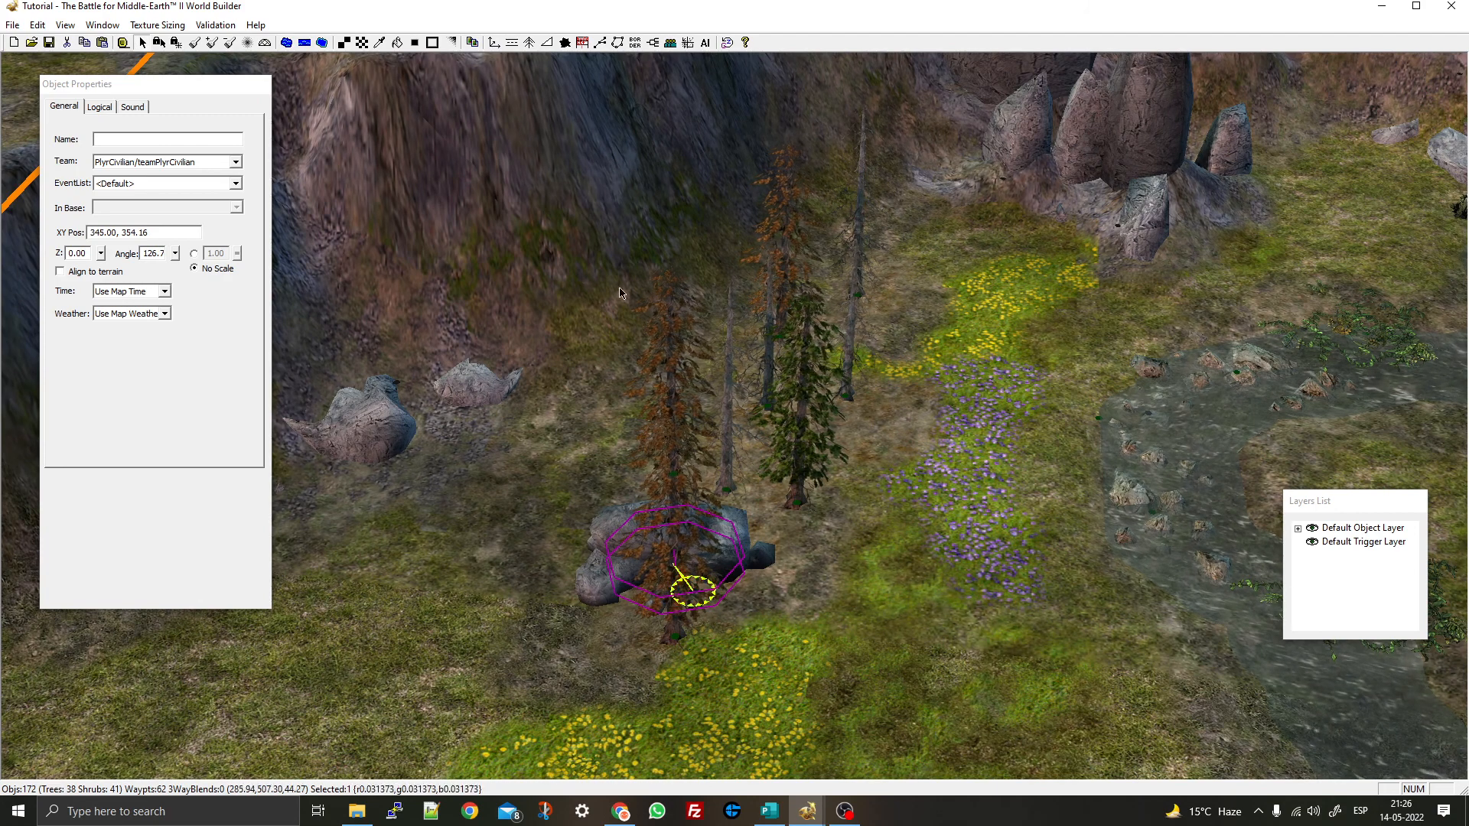
Compare the EdorasRock models after EdorasRock08 next to the boulder beneath the trees
{"action": "left_click", "coordinate": [494, 43]}
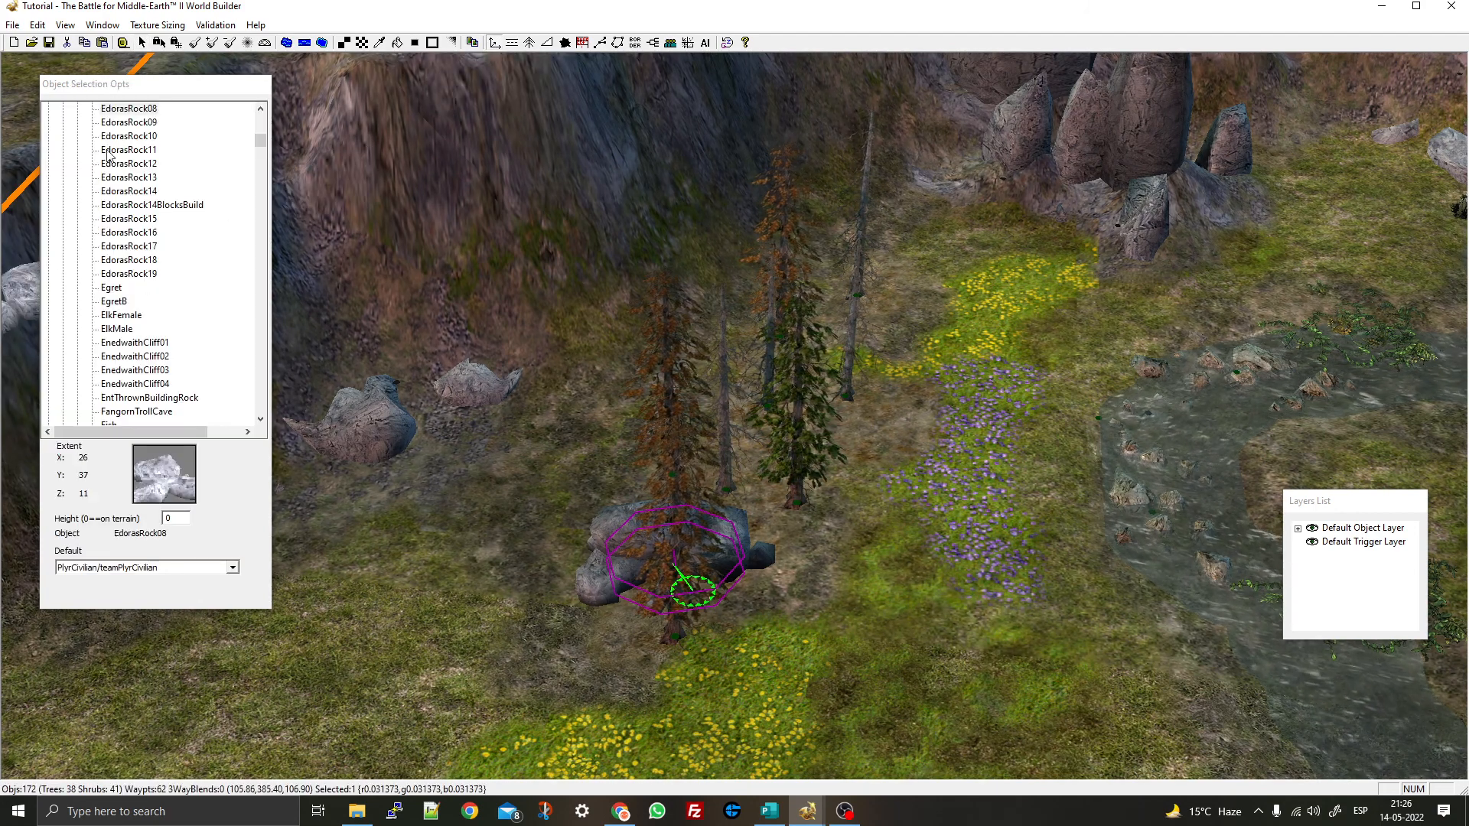
{"action": "left_click", "coordinate": [130, 124]}
{"action": "key", "text": "Down"}
{"action": "key", "text": "Down"}
{"action": "key", "text": "Down"}
{"action": "key", "text": "Down"}
{"action": "key", "text": "Down"}
{"action": "key", "text": "Down"}
{"action": "key", "text": "Down"}
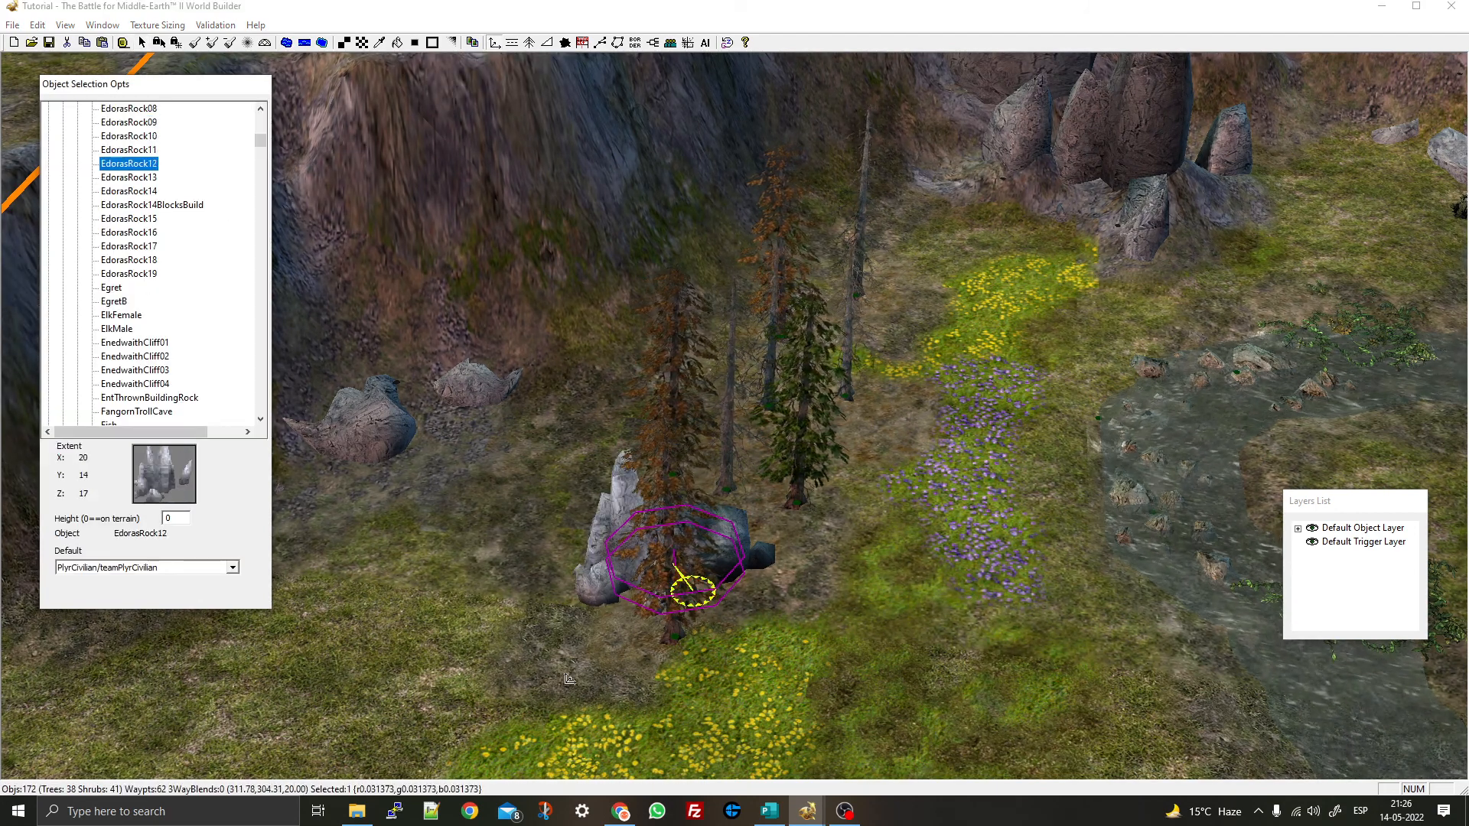
{"action": "key", "text": "Up"}
{"action": "key", "text": "Up"}
{"action": "key", "text": "Down"}
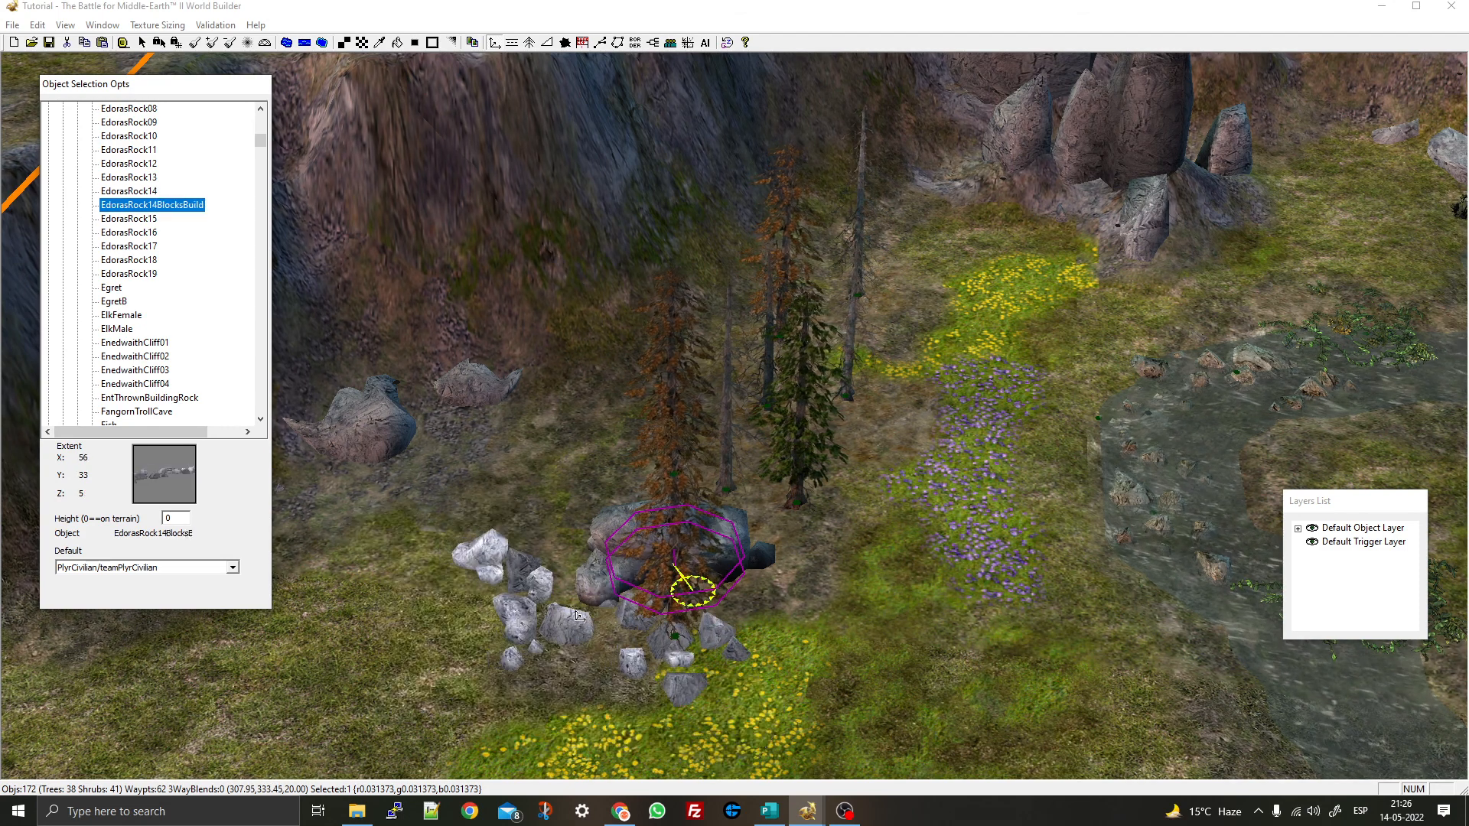
{"action": "key", "text": "Down"}
{"action": "key", "text": "Down"}
{"action": "key", "text": "Up"}
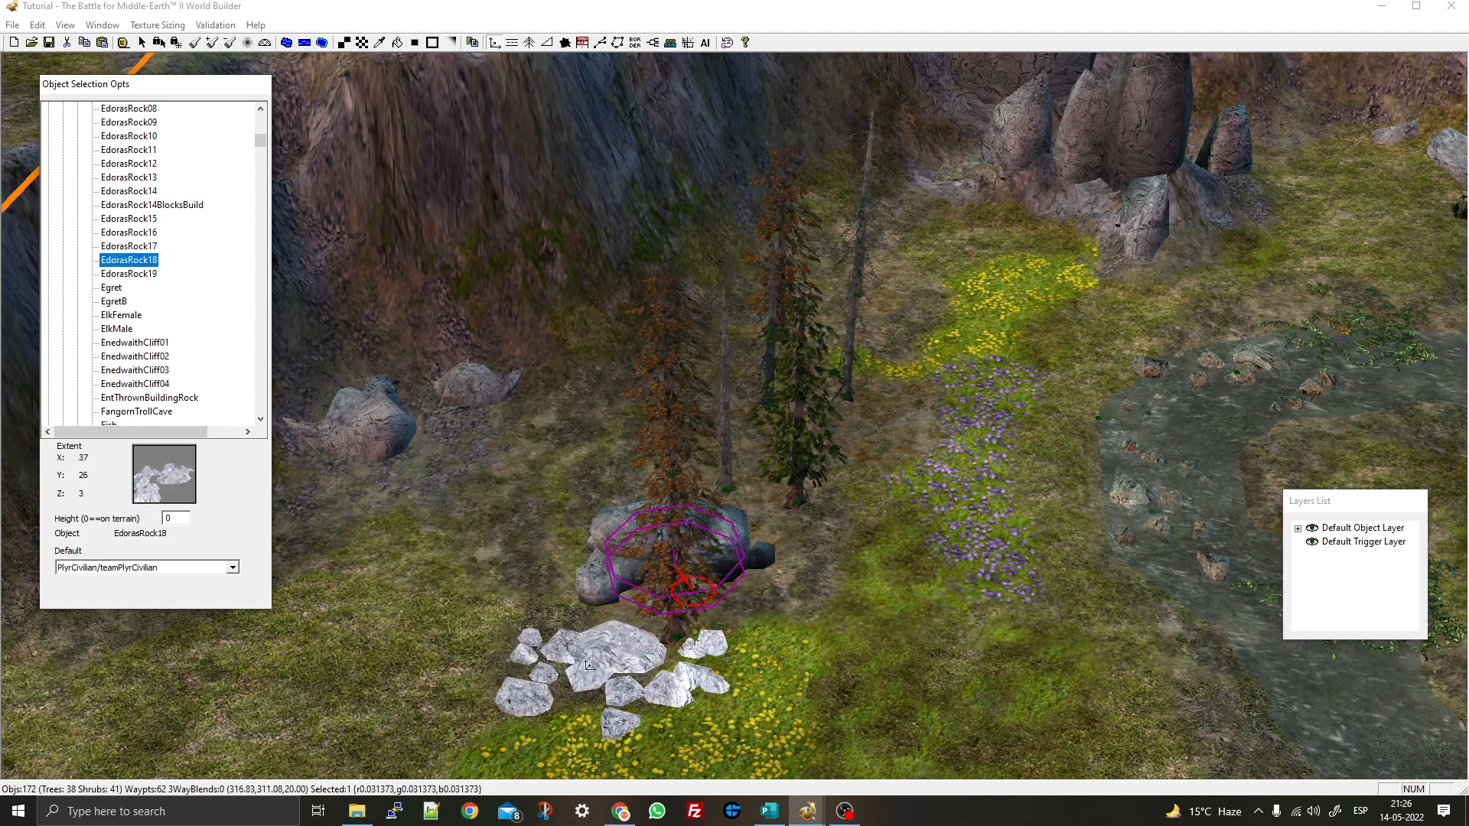
Try an EdorasRock18 rock cluster between the boulder and the purple flowers, and delete it
{"action": "scroll", "coordinate": [631, 642], "scroll_direction": "up", "scroll_amount": 1}
{"action": "left_click", "coordinate": [903, 610]}
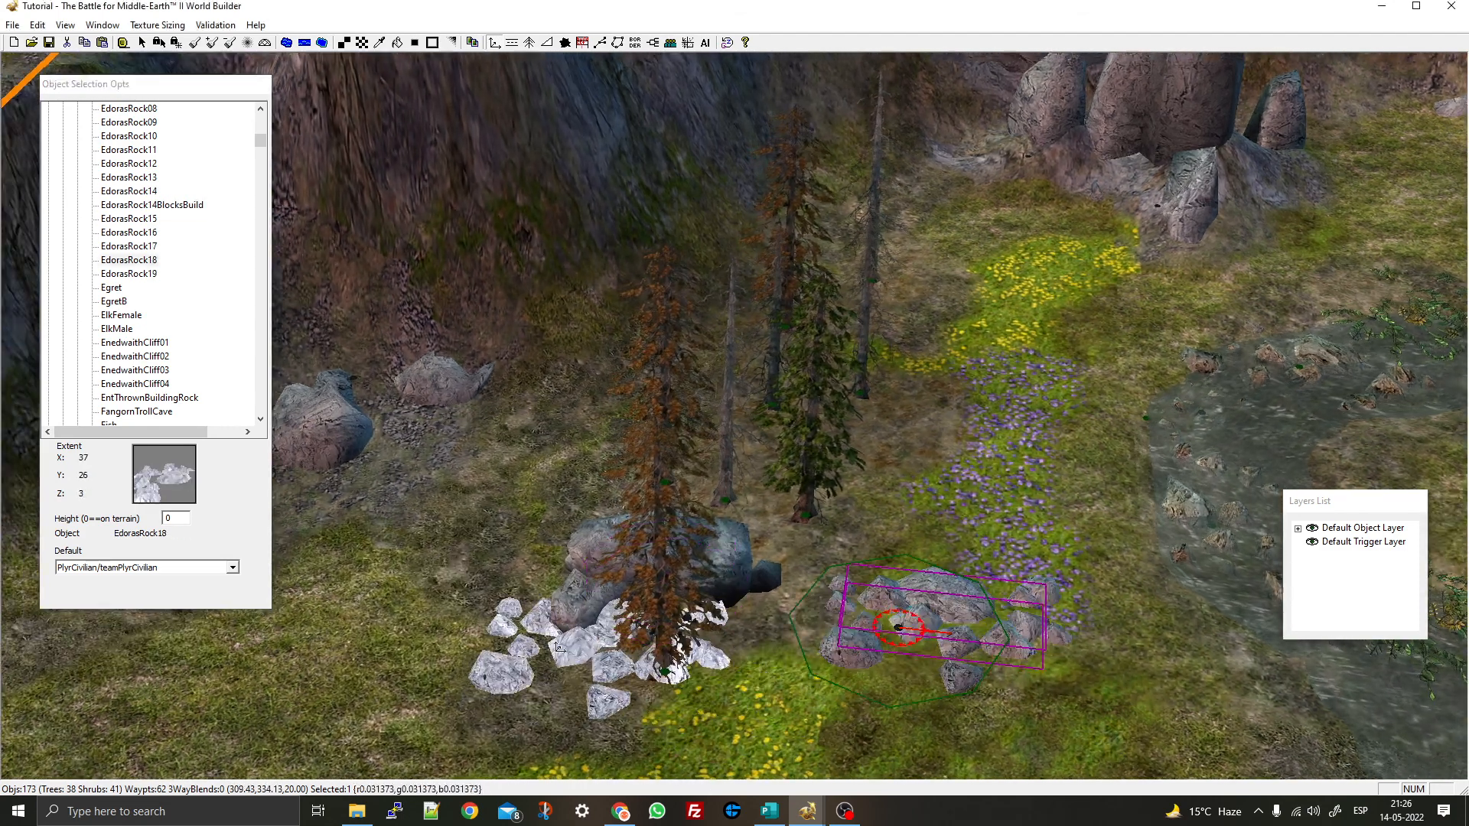
{"action": "key", "text": "Delete"}
Place two EdorasRock17 rubble clusters around the boulder beneath the trees, at about 367, 396 and 339, 344
{"action": "left_click", "coordinate": [129, 245]}
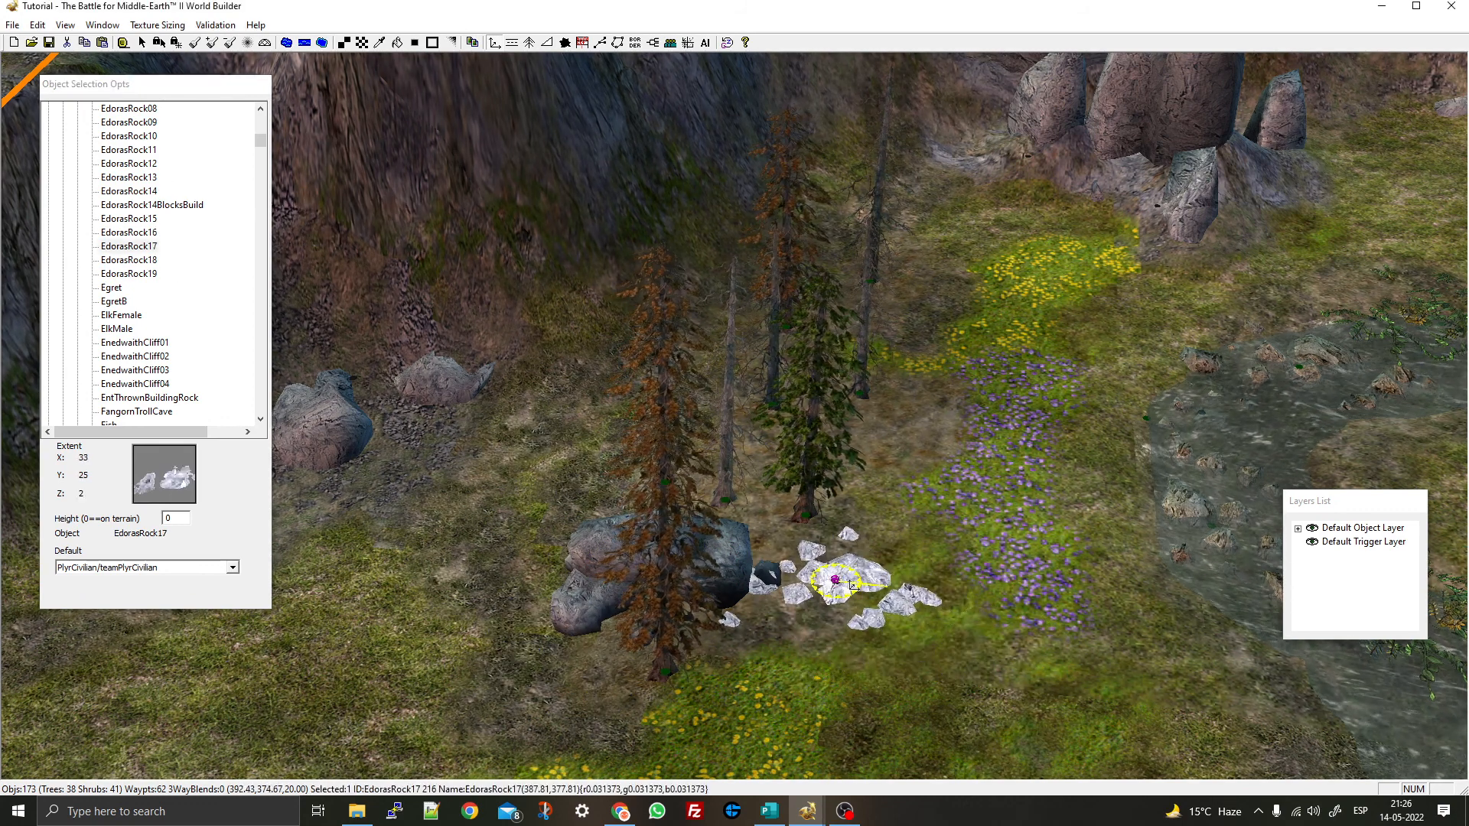
{"action": "left_click", "coordinate": [839, 579]}
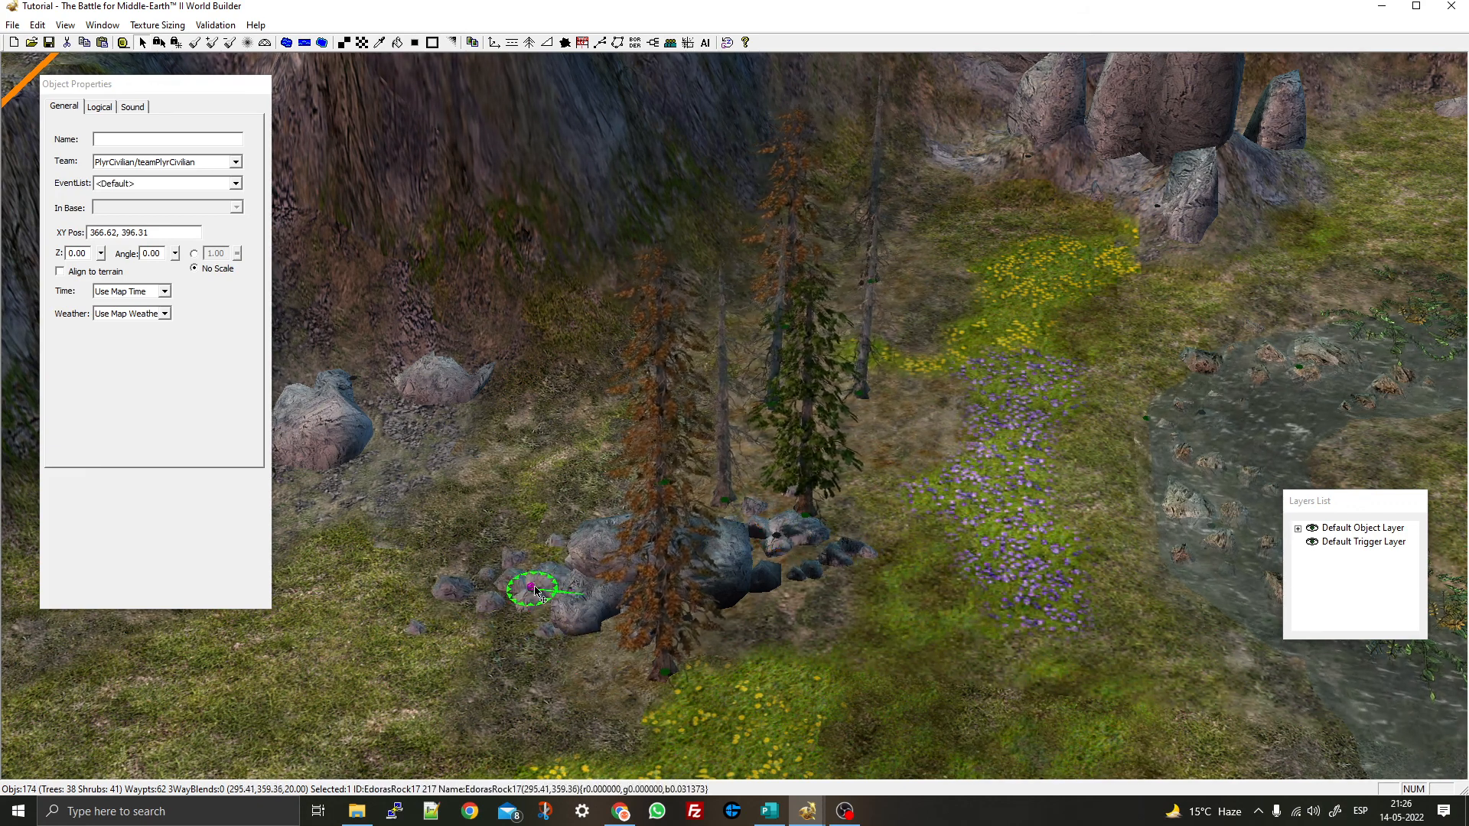
{"action": "left_click", "coordinate": [627, 643]}
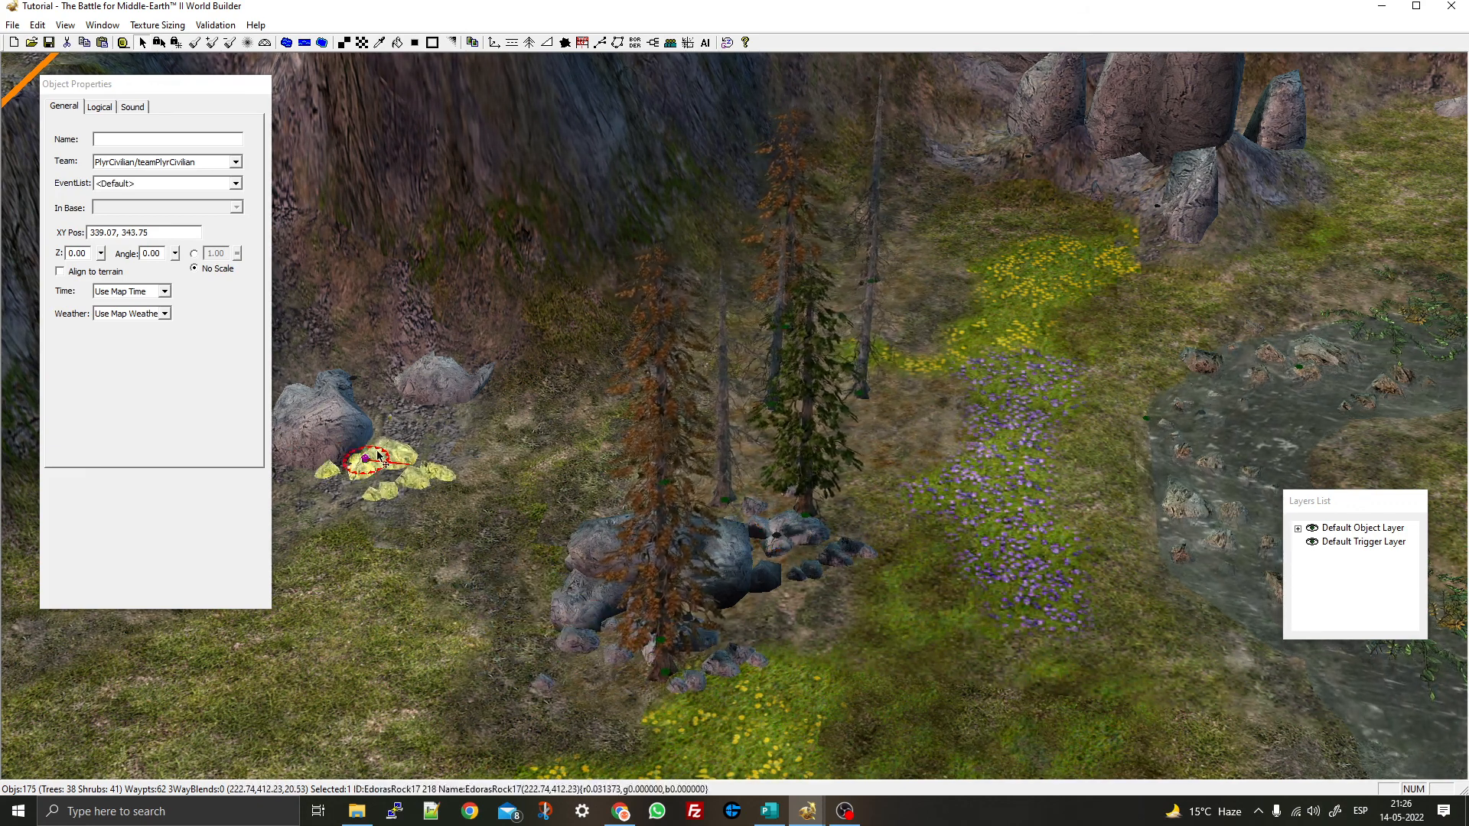
Place another EdorasRock17 cluster by the two cliff-foot rocks at about 237, 427, rotate it to about -134 degrees and align it to the terrain
{"action": "left_click", "coordinate": [420, 440]}
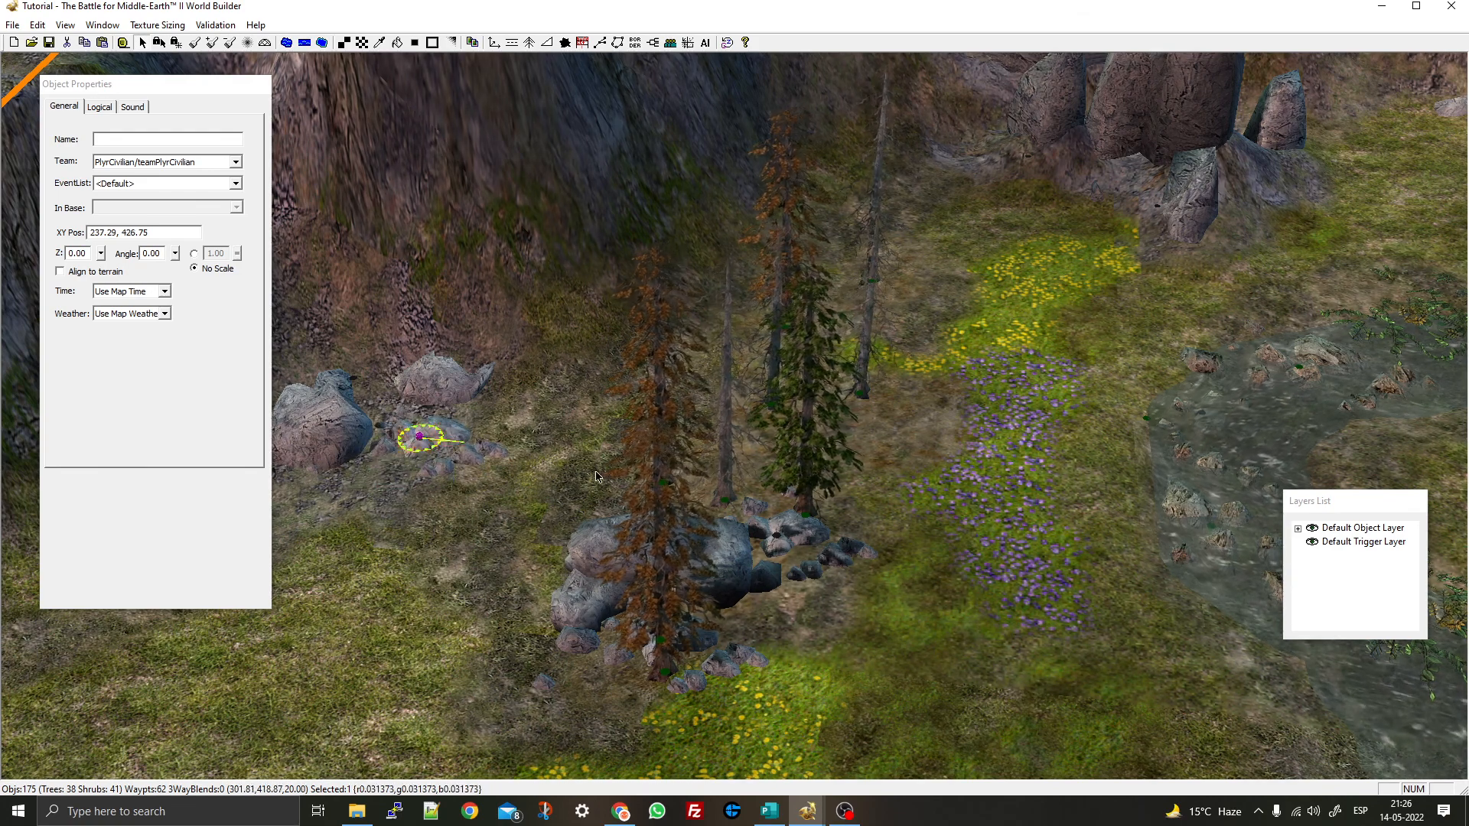
{"action": "middle_click_drag", "start_coordinate": [596, 476], "coordinate": [501, 523]}
{"action": "left_click_drag", "start_coordinate": [497, 528], "coordinate": [417, 563]}
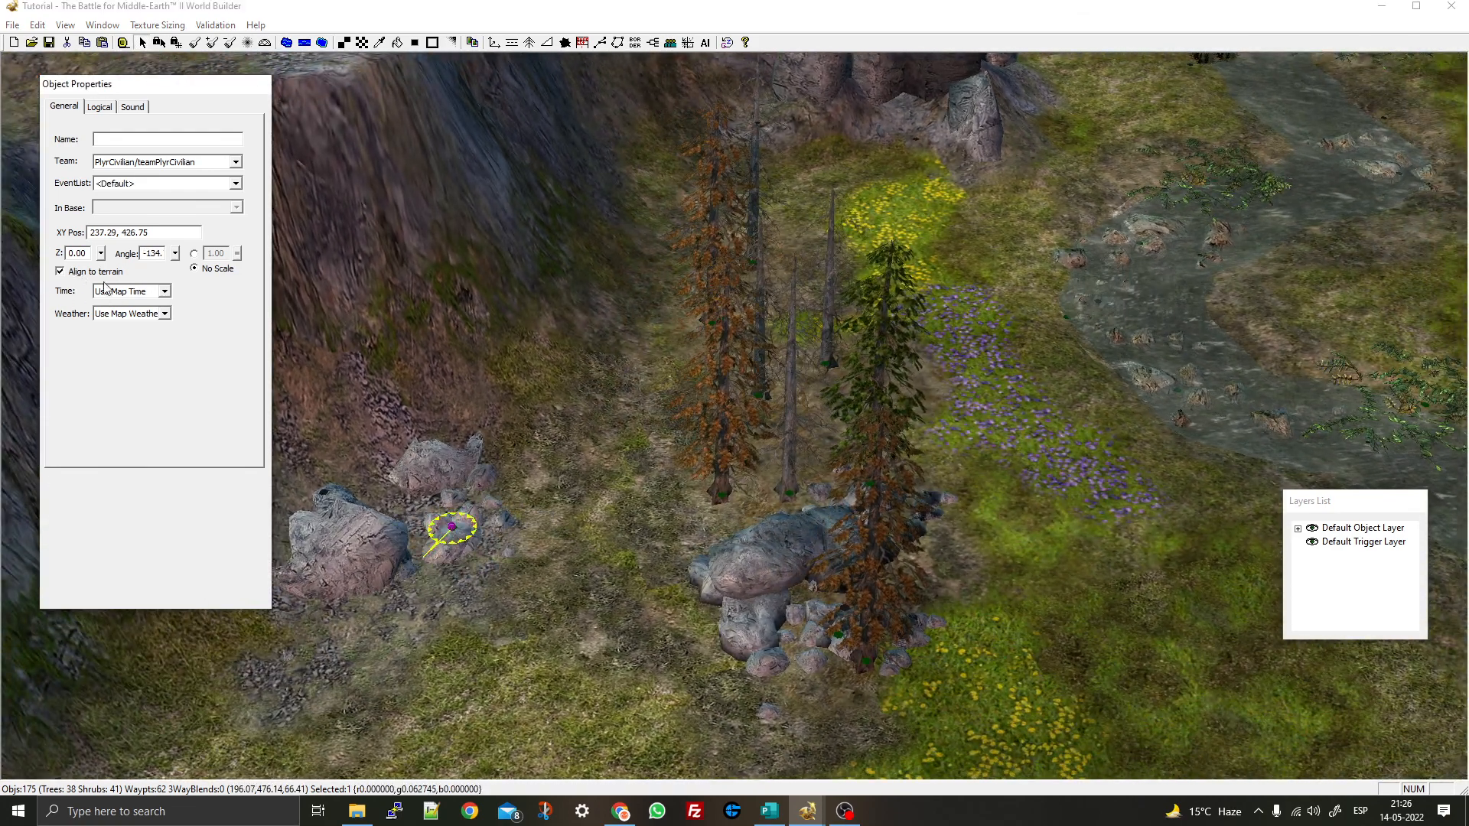
{"action": "left_click", "coordinate": [601, 500]}
{"action": "middle_click_drag", "start_coordinate": [689, 496], "coordinate": [719, 494]}
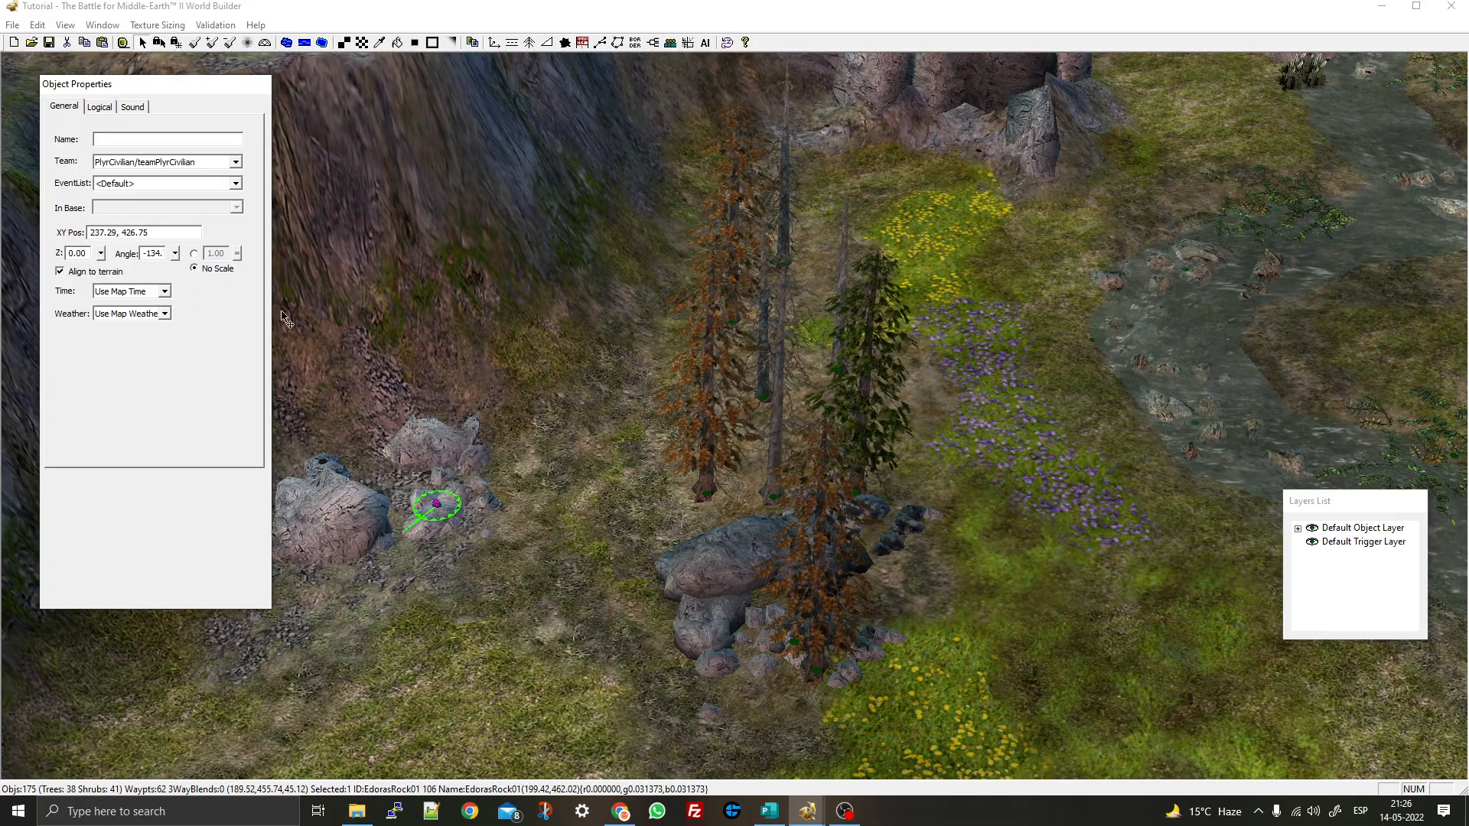
Nudge the rubble cluster at the cliff foot slightly away from the rocks, to about 237.69, 424.34
{"action": "right_click_drag", "start_coordinate": [397, 361], "coordinate": [768, 476]}
{"action": "scroll", "coordinate": [768, 476], "scroll_direction": "down", "scroll_amount": 2}
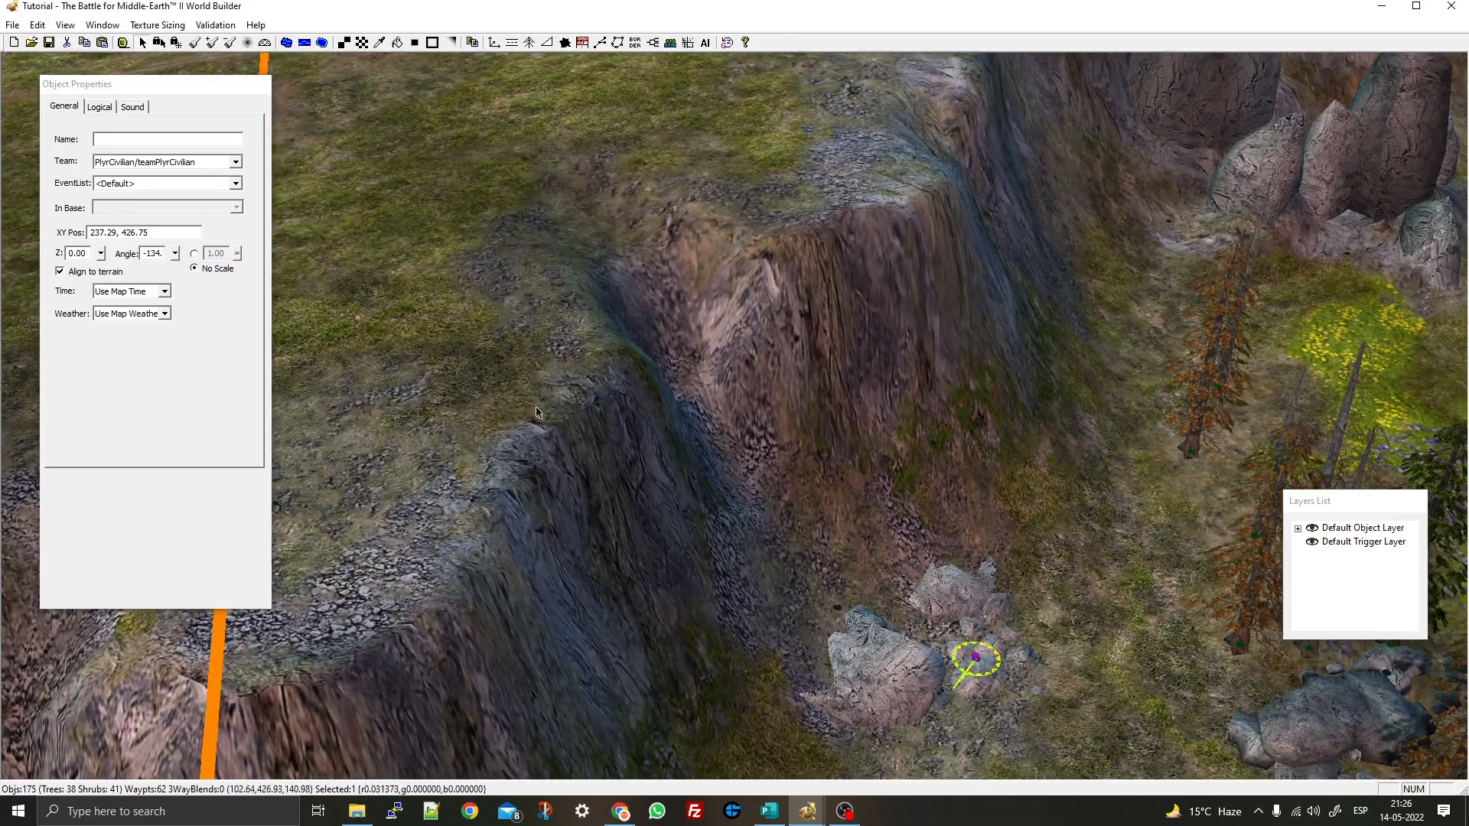
{"action": "middle_click_drag", "start_coordinate": [769, 475], "coordinate": [535, 435]}
{"action": "right_click_drag", "start_coordinate": [536, 435], "coordinate": [795, 564]}
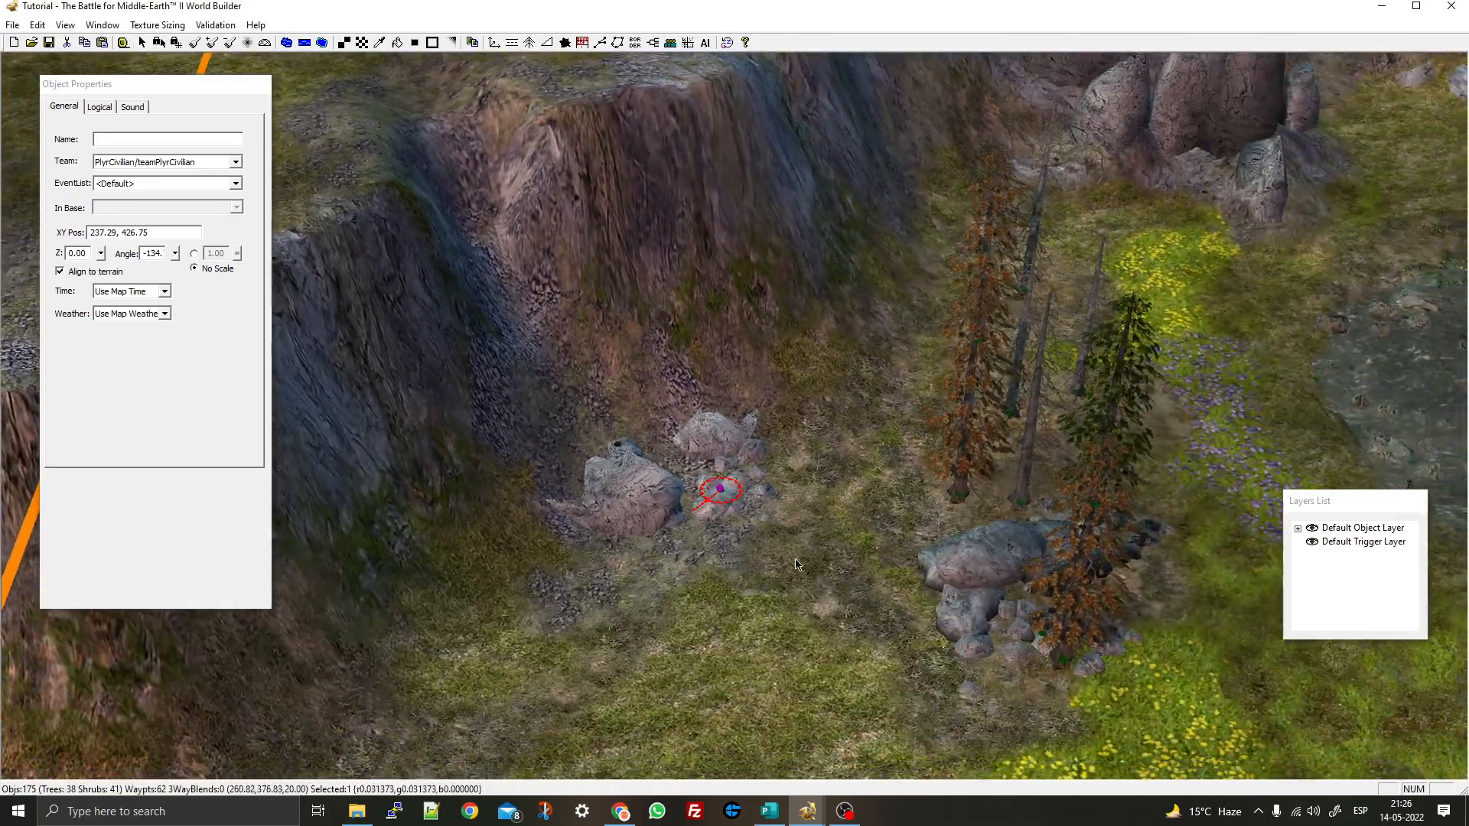
{"action": "mouse_move", "coordinate": [716, 492]}
{"action": "left_mouse_down"}
{"action": "mouse_move", "coordinate": [600, 348]}
{"action": "mouse_move", "coordinate": [608, 330]}
{"action": "mouse_move", "coordinate": [597, 355]}
{"action": "mouse_move", "coordinate": [618, 357]}
{"action": "mouse_move", "coordinate": [719, 509]}
{"action": "left_mouse_up"}
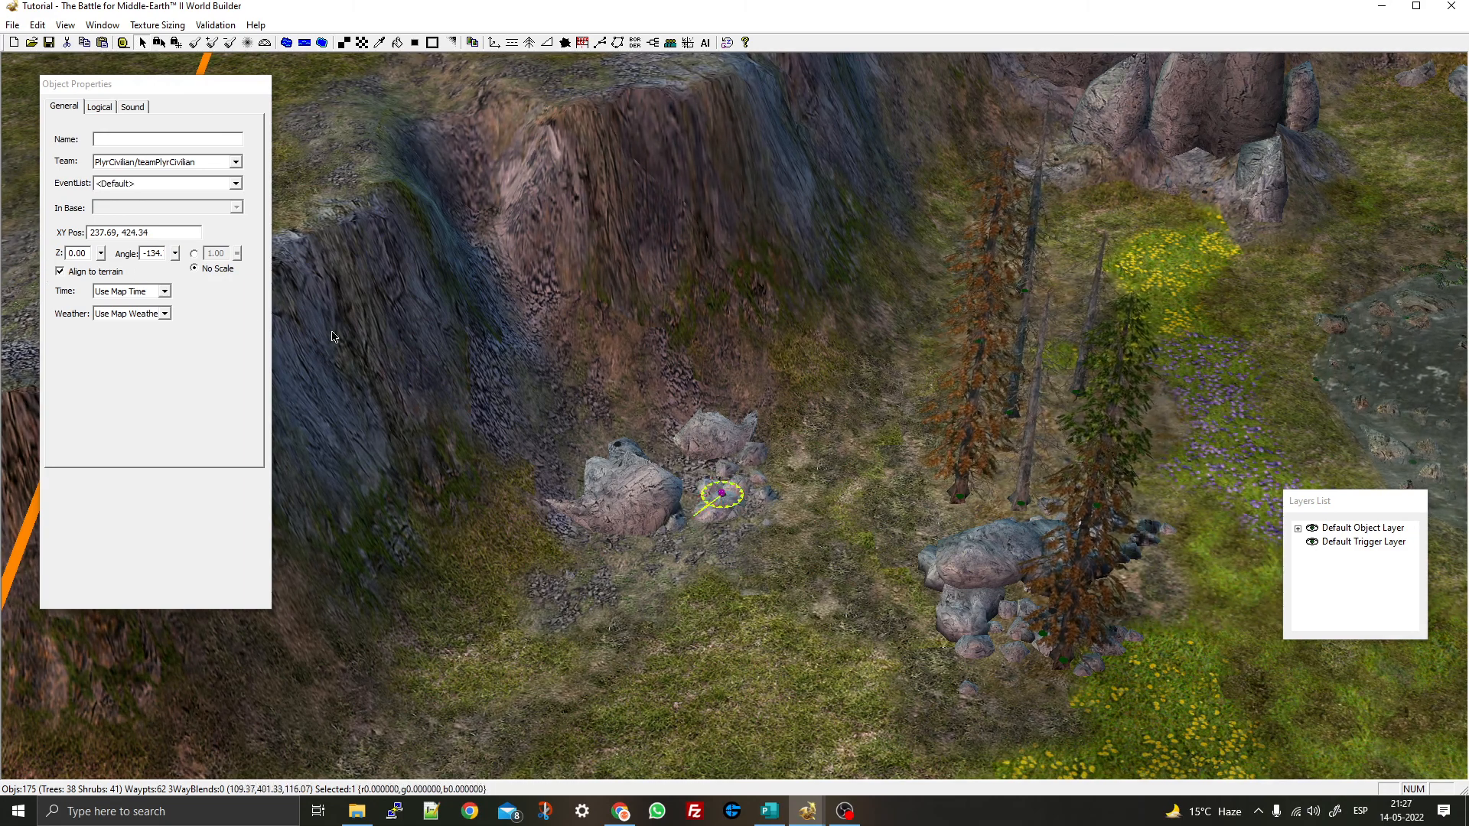
Examine the cliff-foot rocks, the boulder beneath the trees and the riverside tree group from several angles
{"action": "scroll", "coordinate": [721, 436], "scroll_direction": "down", "scroll_amount": 2}
{"action": "middle_click_drag", "start_coordinate": [720, 436], "coordinate": [742, 295]}
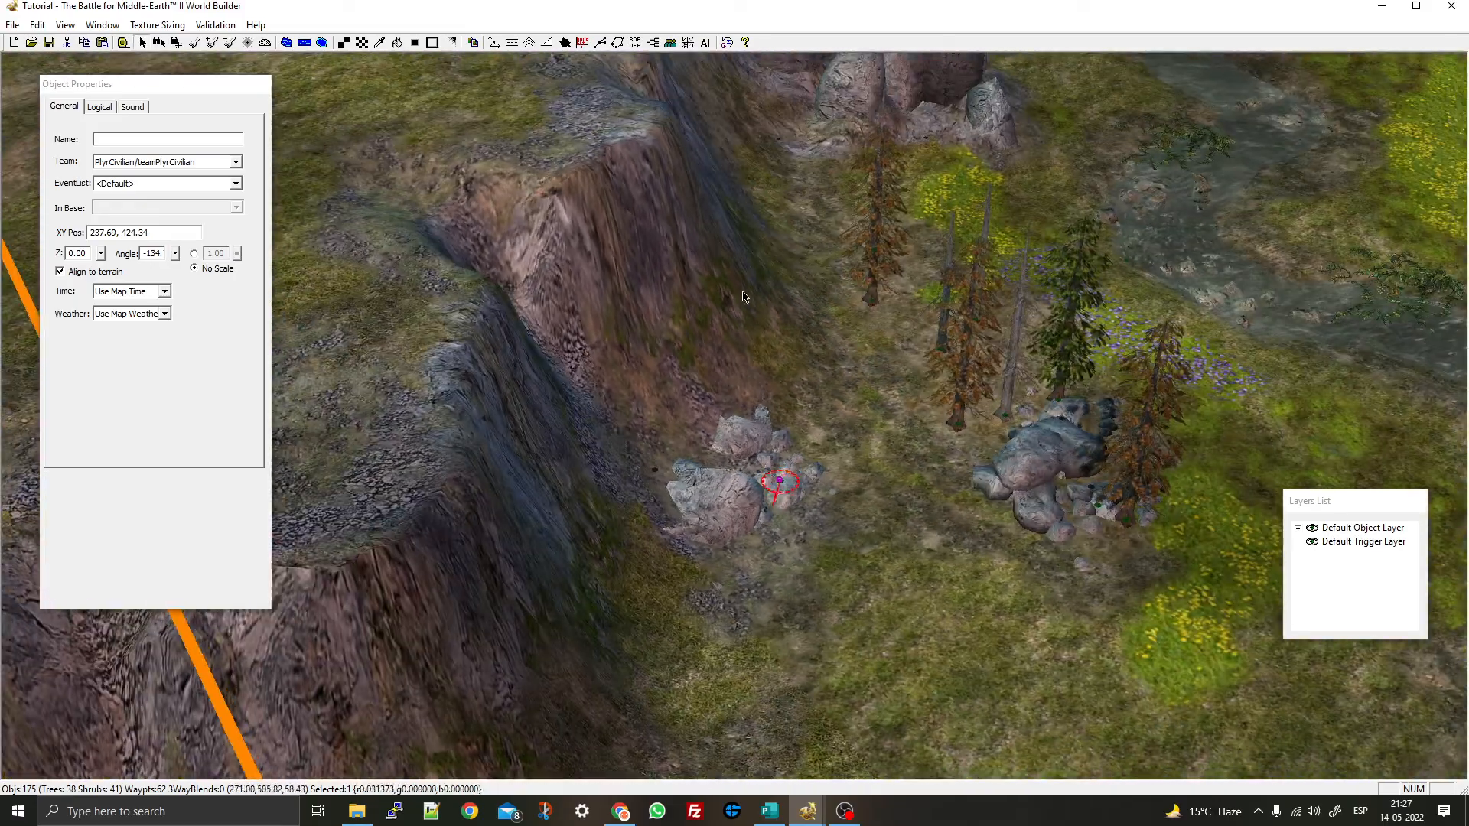
{"action": "right_click_drag", "start_coordinate": [742, 295], "coordinate": [707, 365]}
{"action": "middle_click_drag", "start_coordinate": [707, 365], "coordinate": [682, 371]}
{"action": "scroll", "coordinate": [682, 371], "scroll_direction": "down", "scroll_amount": 3}
{"action": "right_click_drag", "start_coordinate": [682, 371], "coordinate": [723, 309]}
{"action": "middle_click_drag", "start_coordinate": [723, 310], "coordinate": [770, 410]}
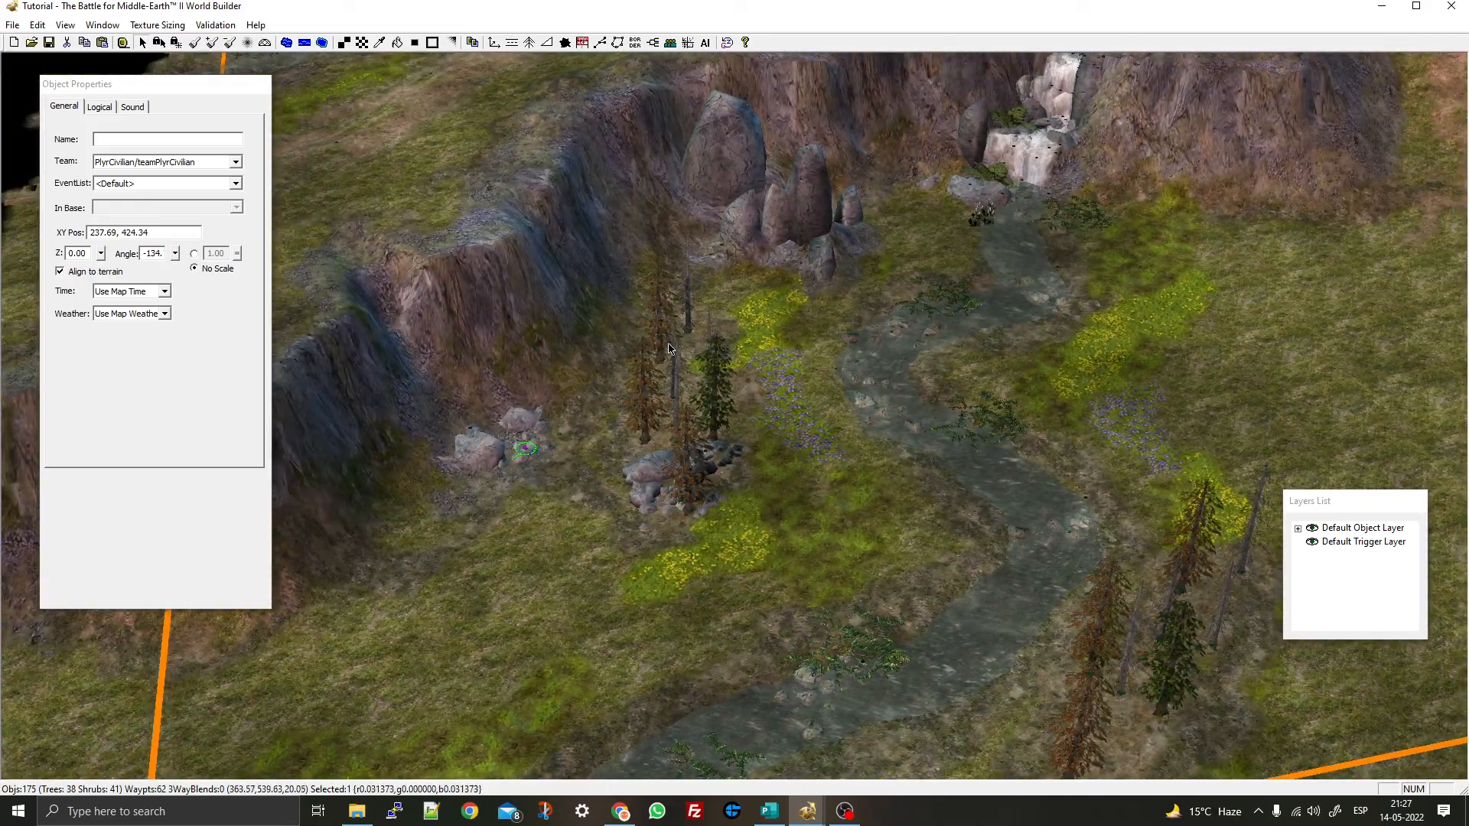
{"action": "right_click_drag", "start_coordinate": [751, 300], "coordinate": [709, 465]}
{"action": "mouse_move", "coordinate": [646, 417]}
{"action": "middle_mouse_down"}
{"action": "mouse_move", "coordinate": [688, 419]}
{"action": "mouse_move", "coordinate": [644, 417]}
{"action": "middle_mouse_up"}
{"action": "right_click_drag", "start_coordinate": [644, 417], "coordinate": [781, 306]}
{"action": "scroll", "coordinate": [781, 306], "scroll_direction": "down", "scroll_amount": 3}
{"action": "scroll", "coordinate": [806, 436], "scroll_direction": "up", "scroll_amount": 1}
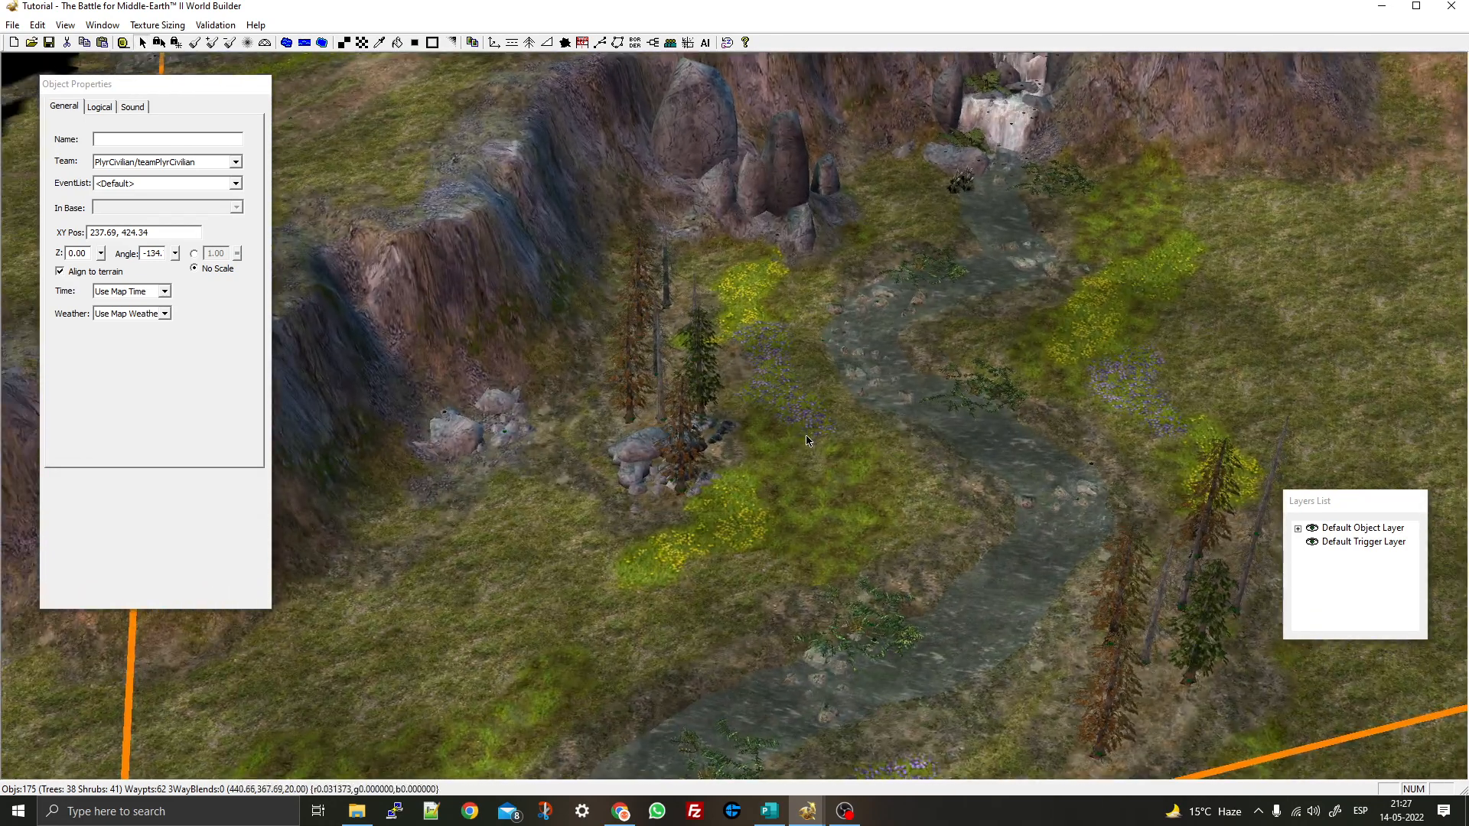
{"action": "scroll", "coordinate": [905, 475], "scroll_direction": "down", "scroll_amount": 2}
{"action": "right_click_drag", "start_coordinate": [905, 475], "coordinate": [753, 416]}
{"action": "left_click_drag", "start_coordinate": [750, 416], "coordinate": [1152, 710]}
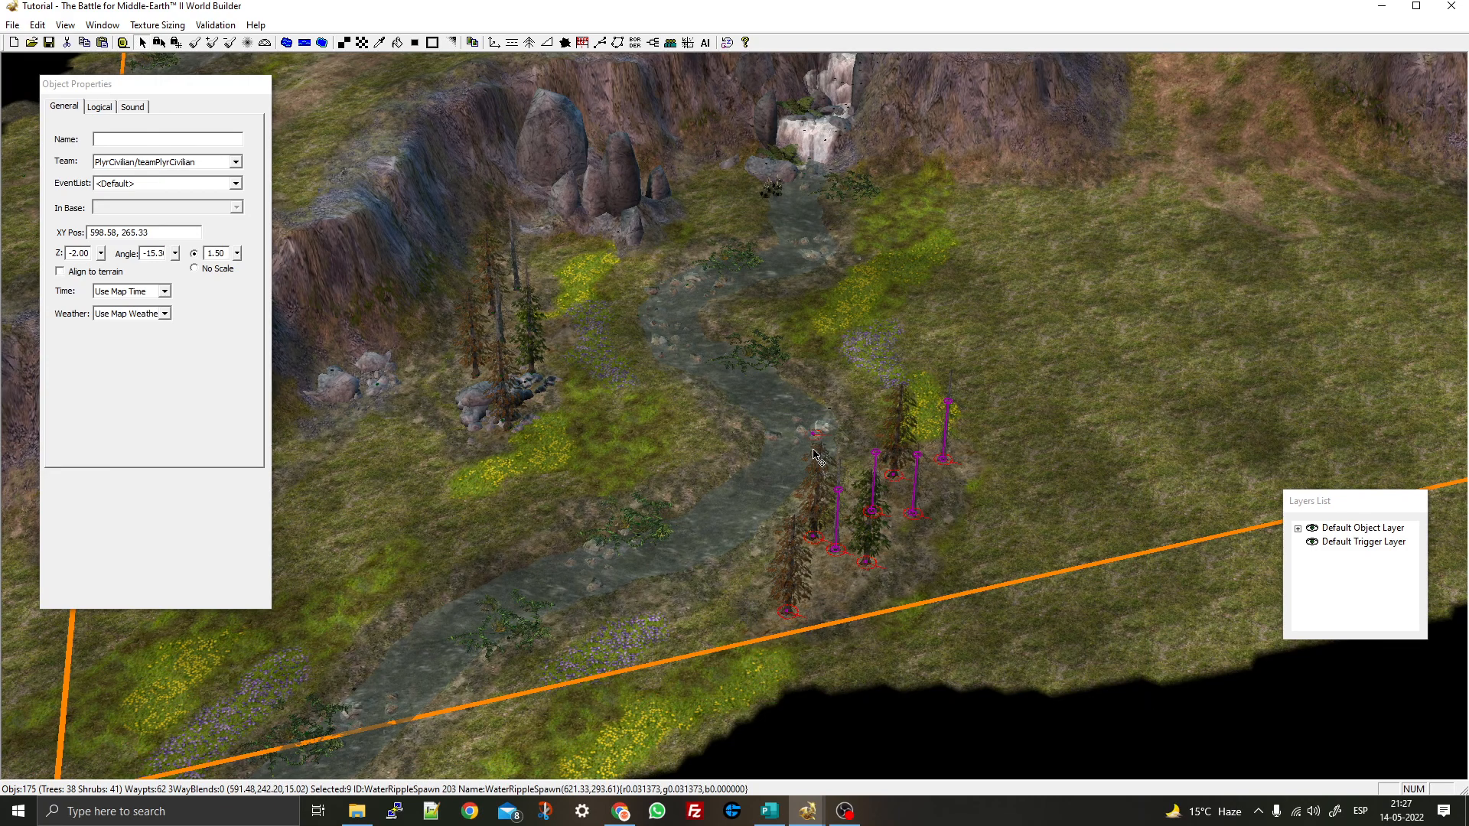
{"action": "middle_click_drag", "start_coordinate": [883, 449], "coordinate": [1043, 604]}
{"action": "scroll", "coordinate": [1044, 604], "scroll_direction": "up", "scroll_amount": 7}
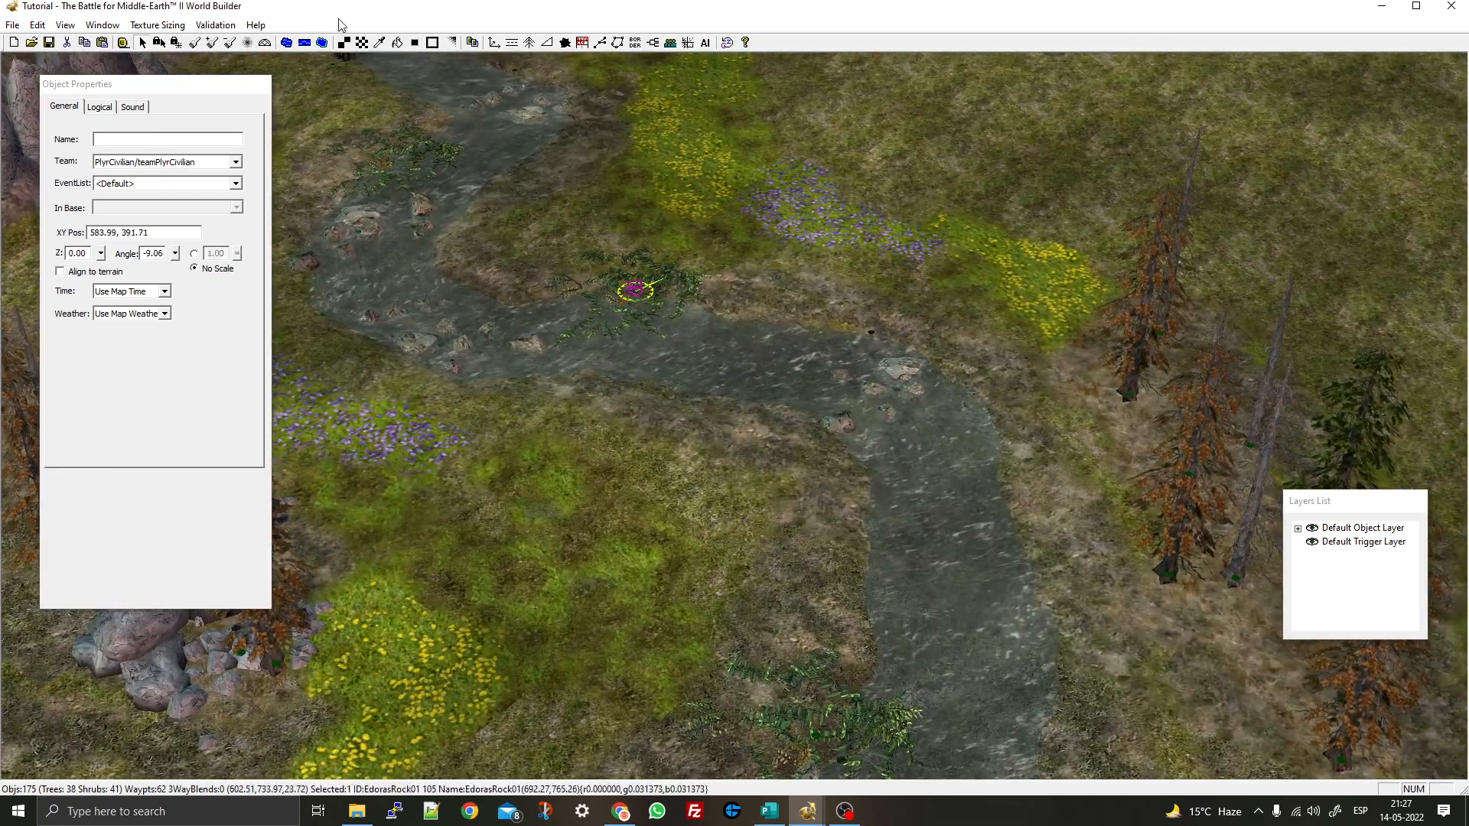
Look through the object library's shrub, grass, spider web, grey rock and Mordor rock clump models
{"action": "left_click", "coordinate": [473, 43]}
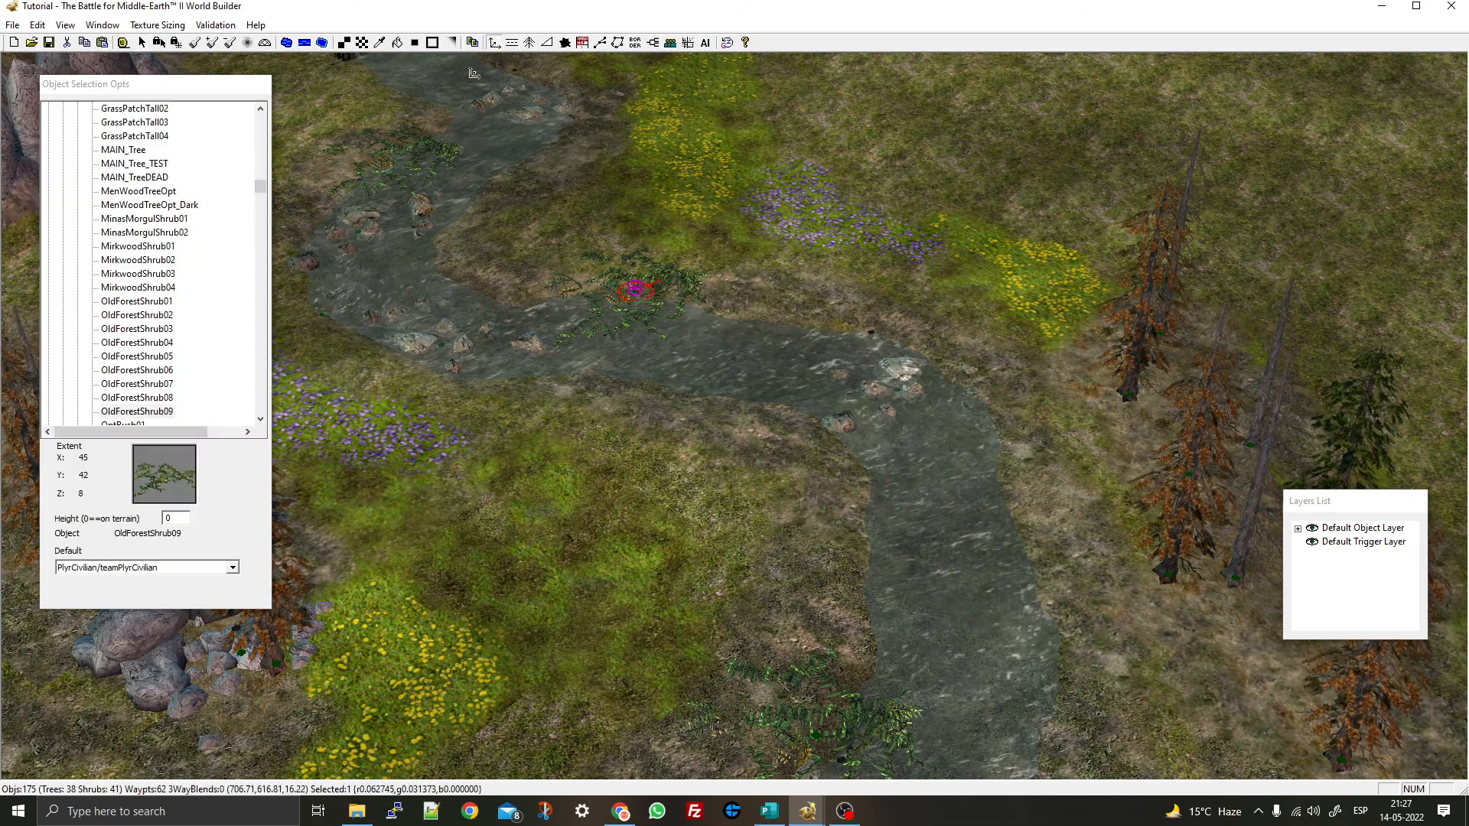
{"action": "scroll", "coordinate": [130, 273], "scroll_direction": "up", "scroll_amount": 9}
{"action": "left_click", "coordinate": [153, 151]}
{"action": "key", "text": "Up"}
{"action": "key", "text": "Up"}
{"action": "key", "text": "Up"}
{"action": "key", "text": "Up"}
{"action": "key", "text": "Up"}
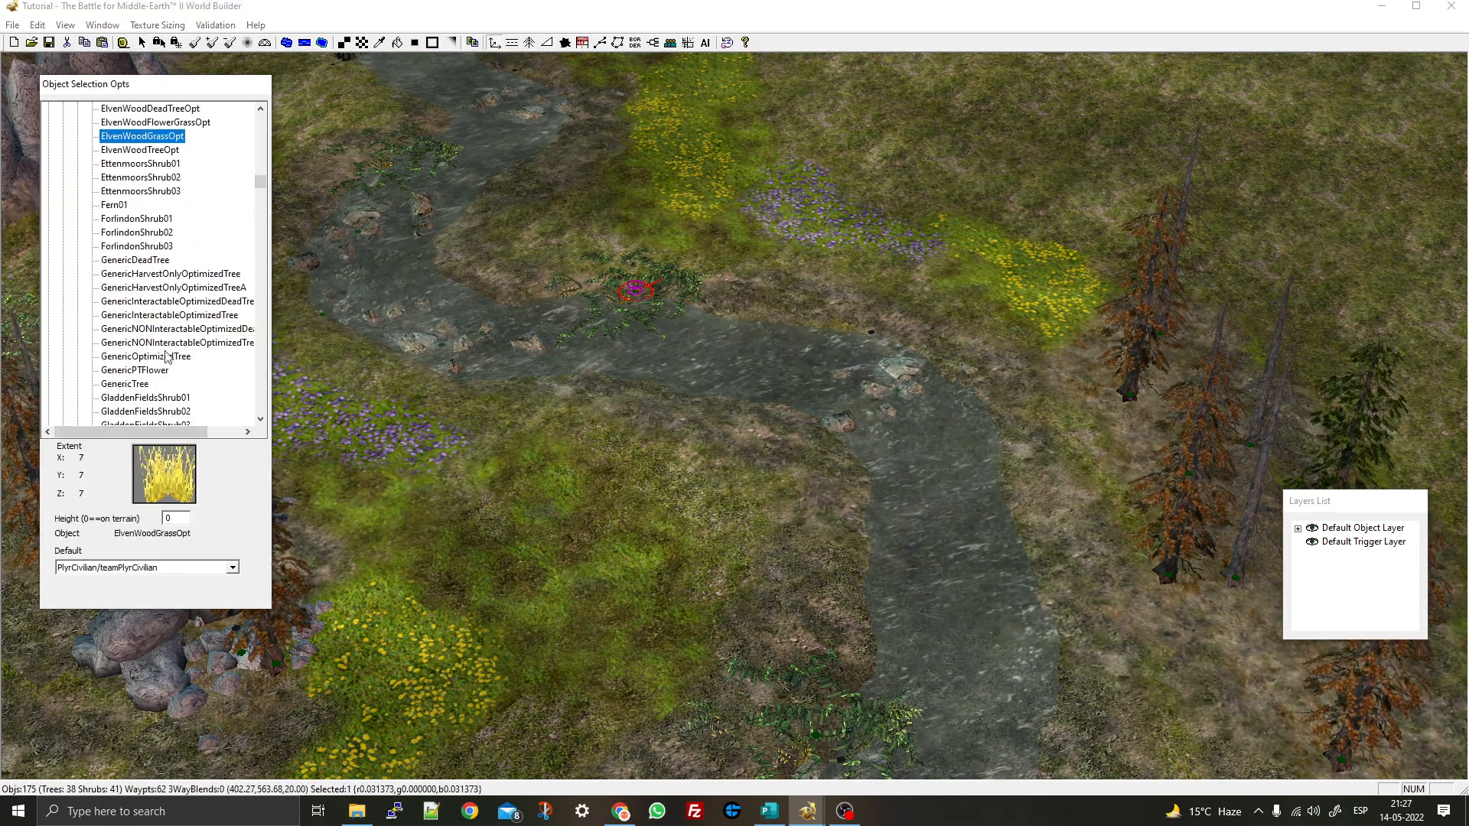
{"action": "key", "text": "Up"}
{"action": "key", "text": "Up"}
{"action": "key", "text": "Up"}
{"action": "key", "text": "Up"}
{"action": "key", "text": "Up"}
{"action": "key", "text": "Up"}
{"action": "key", "text": "Up"}
{"action": "key", "text": "Up"}
{"action": "key", "text": "Up"}
{"action": "key", "text": "Up"}
{"action": "key", "text": "Up"}
{"action": "key", "text": "Up"}
{"action": "key", "text": "Up"}
{"action": "key", "text": "Up"}
{"action": "key", "text": "Up"}
{"action": "key", "text": "Up"}
{"action": "key", "text": "Up"}
{"action": "key", "text": "Up"}
{"action": "key", "text": "Up"}
{"action": "key", "text": "Up"}
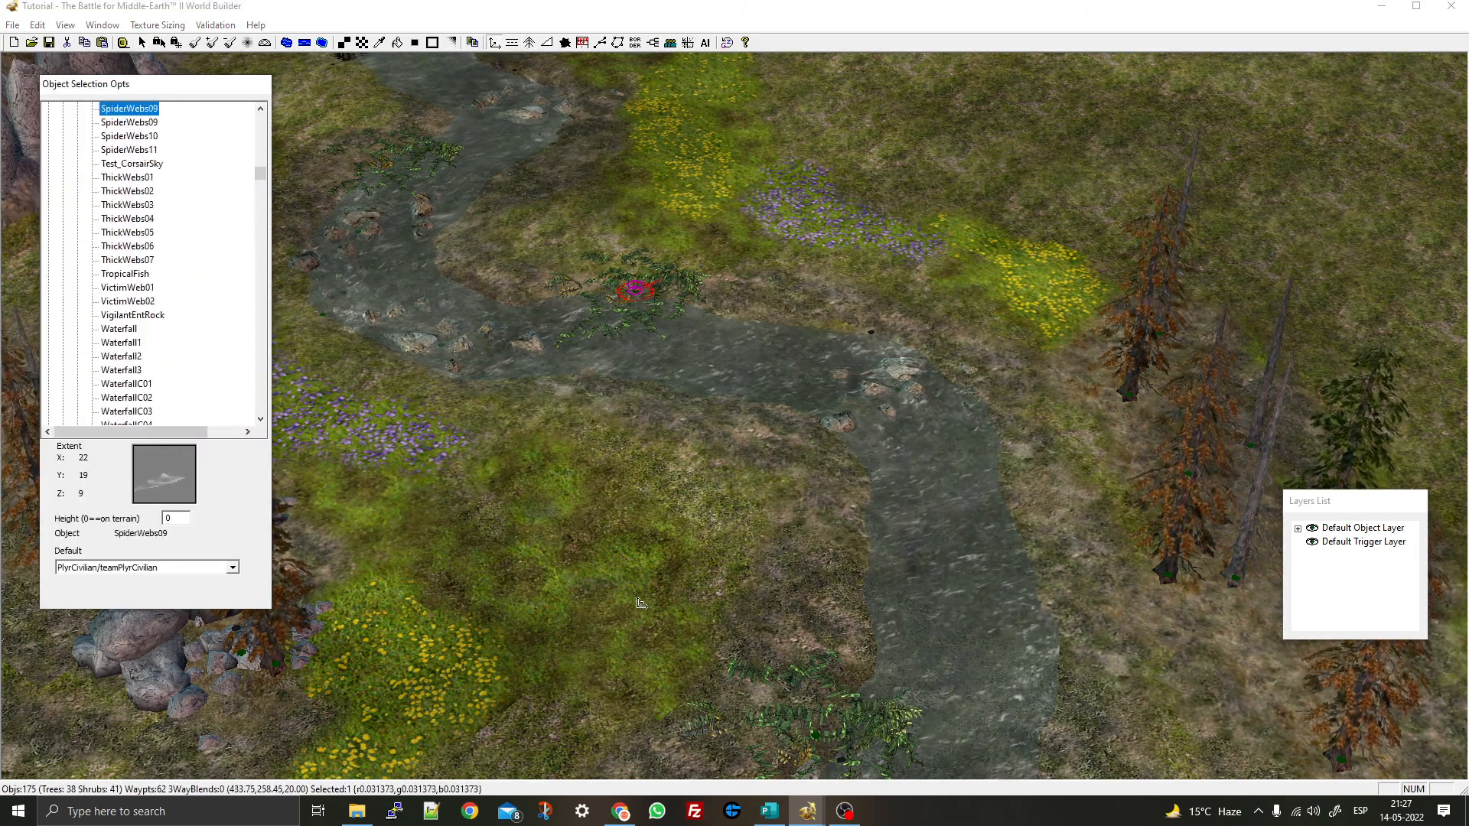
{"action": "key", "text": "Up"}
{"action": "key", "text": "Up"}
{"action": "key", "text": "Up"}
{"action": "key", "text": "Up"}
{"action": "key", "text": "Up"}
{"action": "key", "text": "Up"}
{"action": "key", "text": "Up"}
{"action": "key", "text": "Up"}
{"action": "key", "text": "Up"}
{"action": "key", "text": "Up"}
{"action": "key", "text": "Up"}
{"action": "key", "text": "Up"}
{"action": "key", "text": "Up"}
{"action": "key", "text": "Up"}
{"action": "key", "text": "Up"}
{"action": "key", "text": "Up"}
{"action": "key", "text": "Up"}
{"action": "key", "text": "Up"}
{"action": "key", "text": "Up"}
{"action": "key", "text": "Up"}
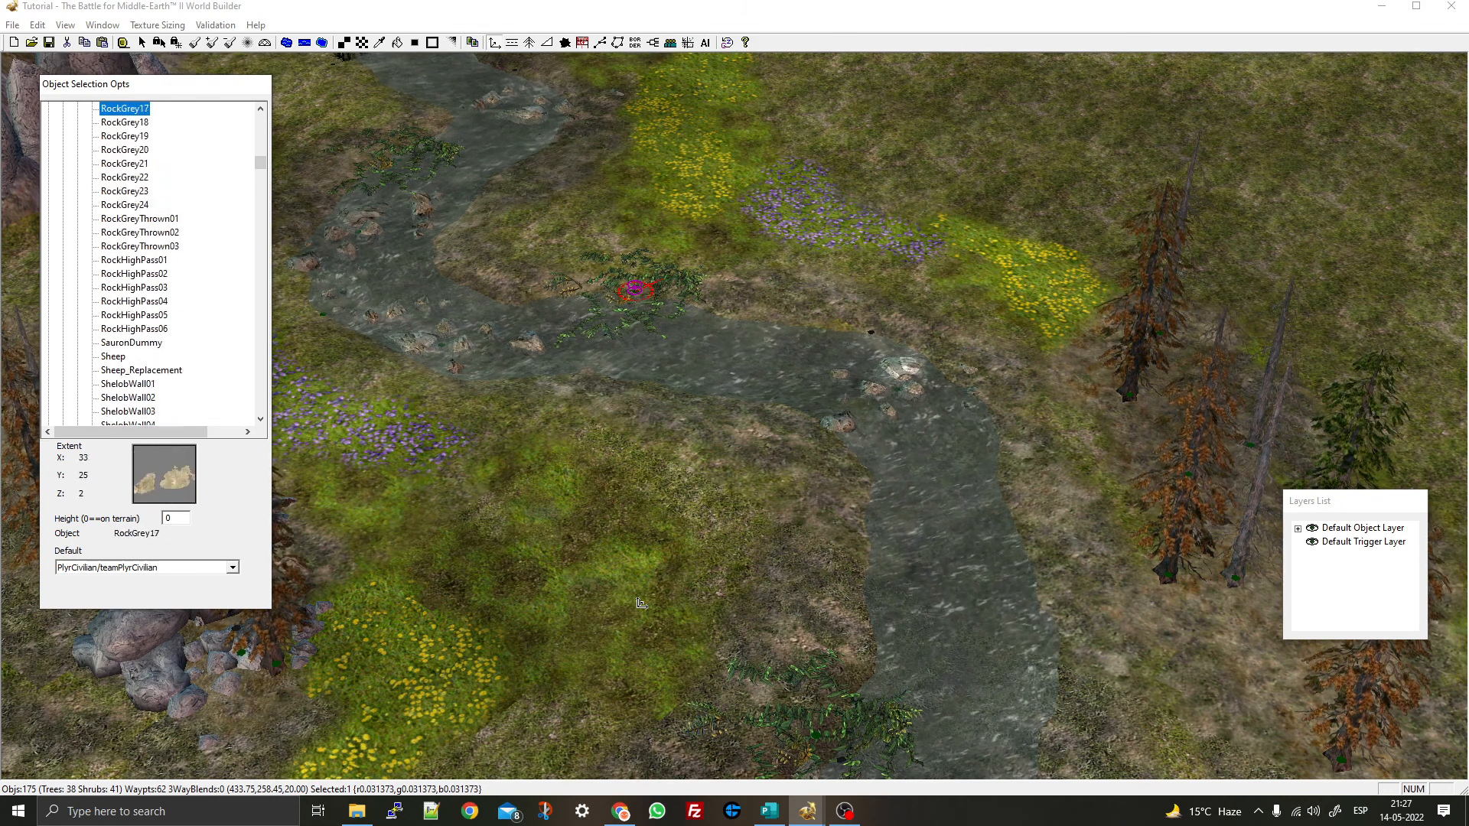
{"action": "key", "text": "Up"}
{"action": "key", "text": "Up"}
{"action": "key", "text": "Up"}
{"action": "key", "text": "Up"}
{"action": "key", "text": "Up"}
{"action": "key", "text": "Up"}
{"action": "key", "text": "Up"}
{"action": "key", "text": "Up"}
{"action": "key", "text": "Up"}
{"action": "key", "text": "Up"}
{"action": "key", "text": "Up"}
{"action": "key", "text": "Up"}
{"action": "key", "text": "Up"}
{"action": "key", "text": "Up"}
{"action": "key", "text": "Up"}
{"action": "key", "text": "Up"}
{"action": "key", "text": "Up"}
{"action": "key", "text": "Up"}
{"action": "key", "text": "Up"}
{"action": "key", "text": "Up"}
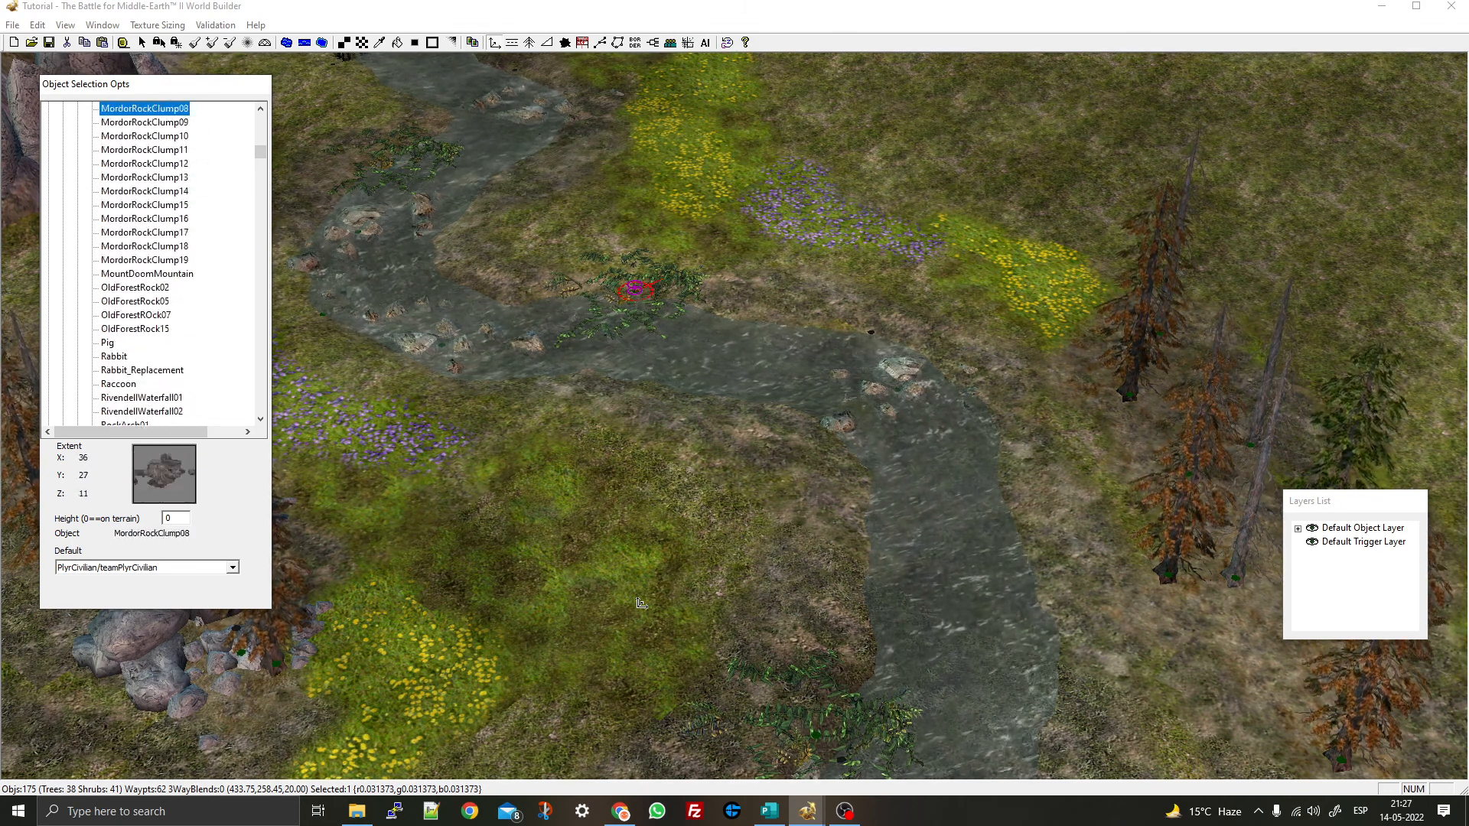
{"action": "right_click", "coordinate": [559, 260]}
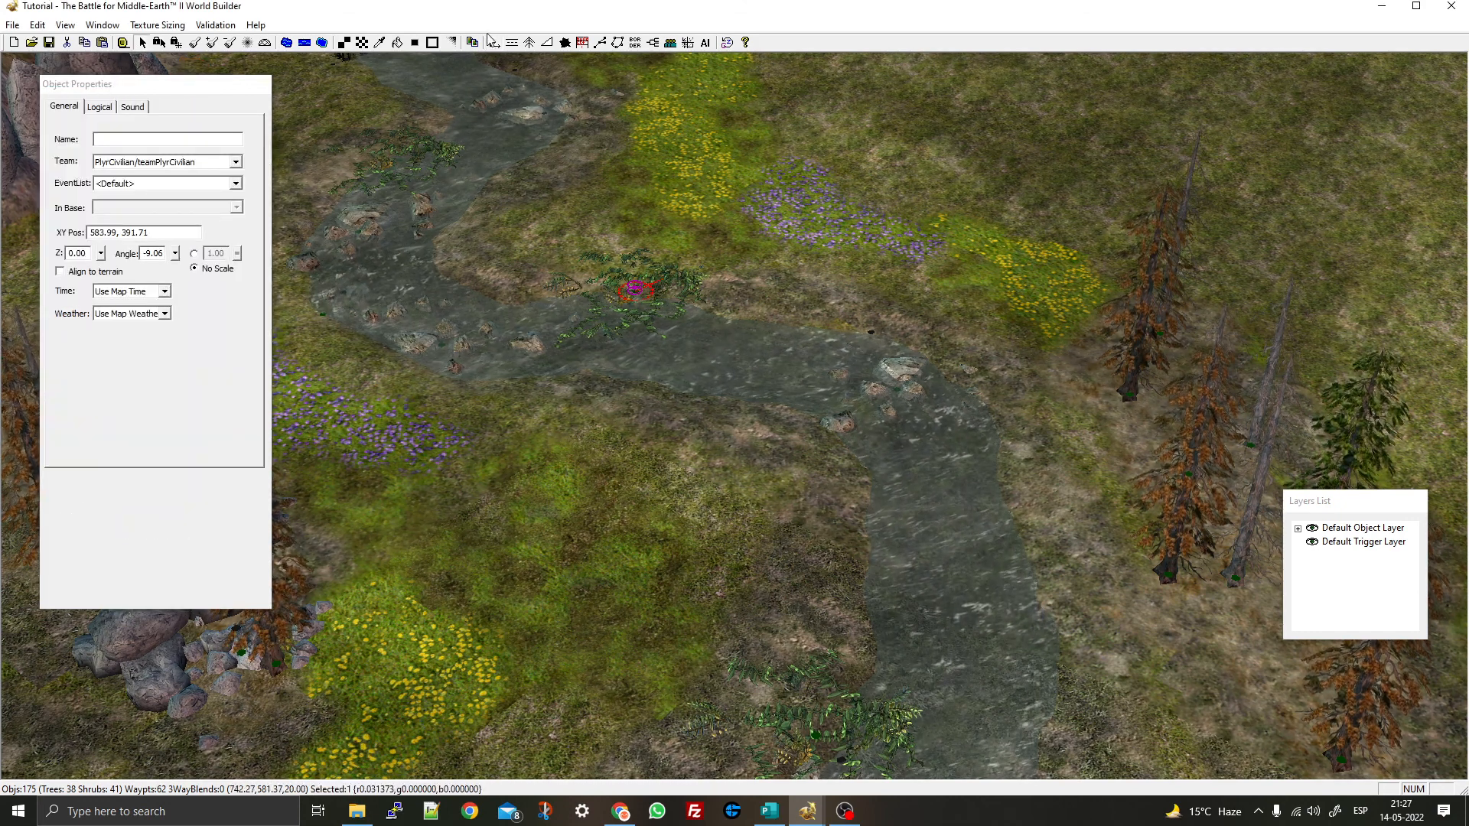
Choose the OptGrass01 grass model and place three clumps around the tree group beside the river
{"action": "left_click", "coordinate": [490, 40]}
{"action": "left_click", "coordinate": [142, 302]}
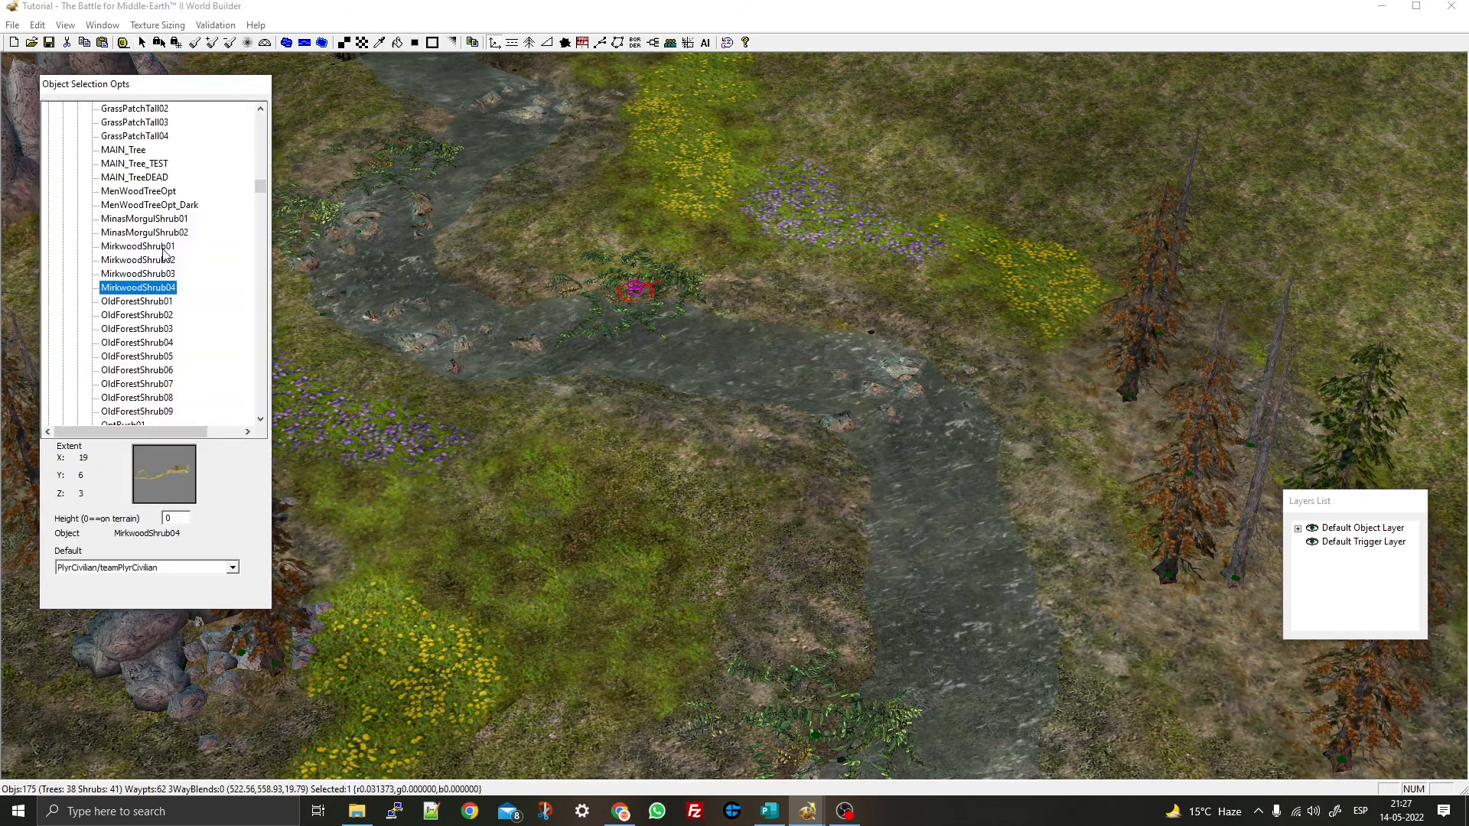
{"action": "key", "text": "Down"}
{"action": "key", "text": "Down"}
{"action": "key", "text": "Down"}
{"action": "key", "text": "Down"}
{"action": "key", "text": "Down"}
{"action": "key", "text": "Down"}
{"action": "key", "text": "Down"}
{"action": "key", "text": "Down"}
{"action": "key", "text": "Down"}
{"action": "key", "text": "Down"}
{"action": "key", "text": "Down"}
{"action": "key", "text": "Down"}
{"action": "key", "text": "Down"}
{"action": "key", "text": "Down"}
{"action": "key", "text": "Down"}
{"action": "key", "text": "Down"}
{"action": "key", "text": "Down"}
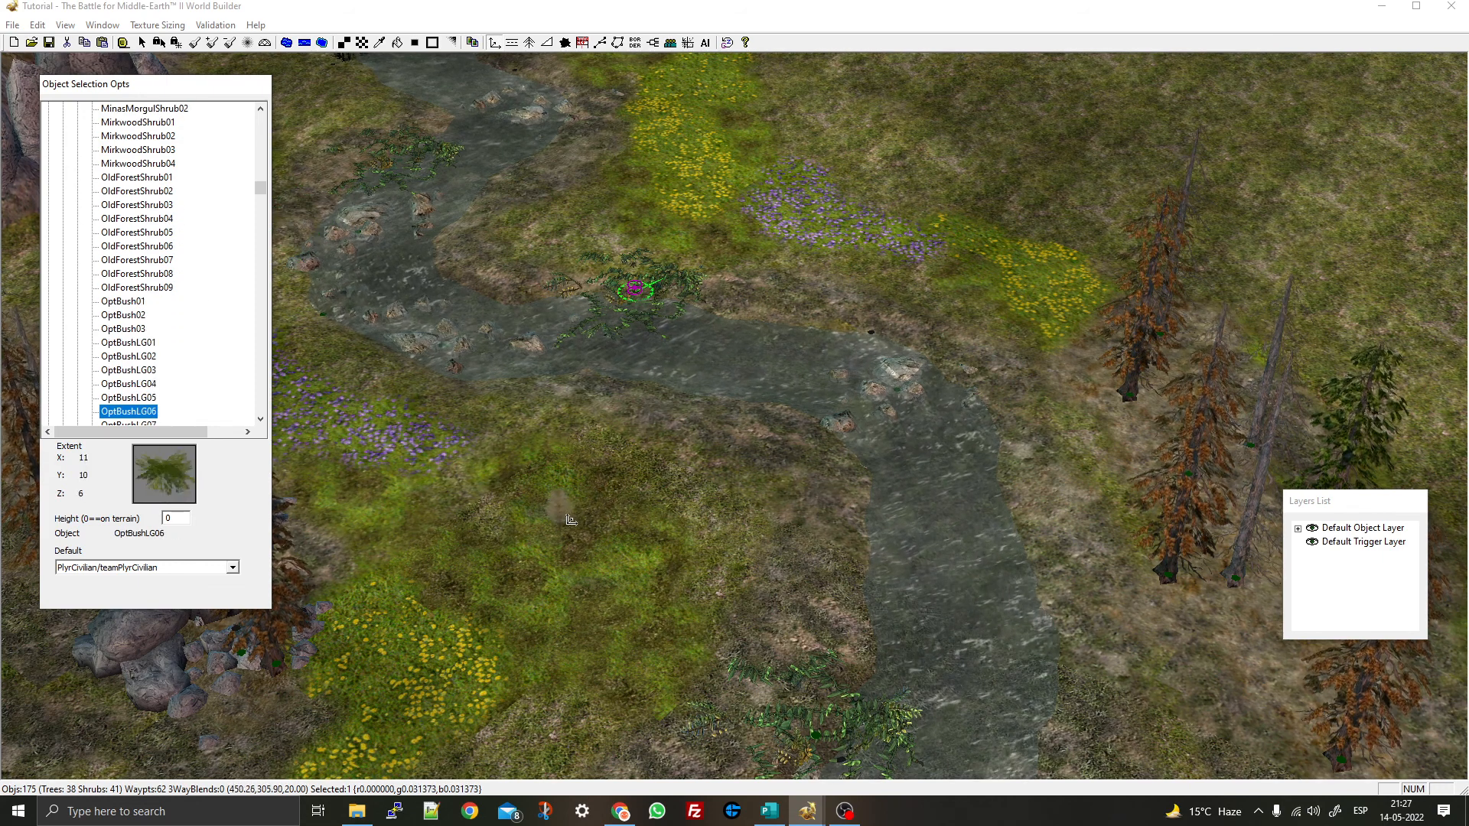
{"action": "key", "text": "Down"}
{"action": "key", "text": "Down"}
{"action": "key", "text": "Down"}
{"action": "key", "text": "Down"}
{"action": "key", "text": "Down"}
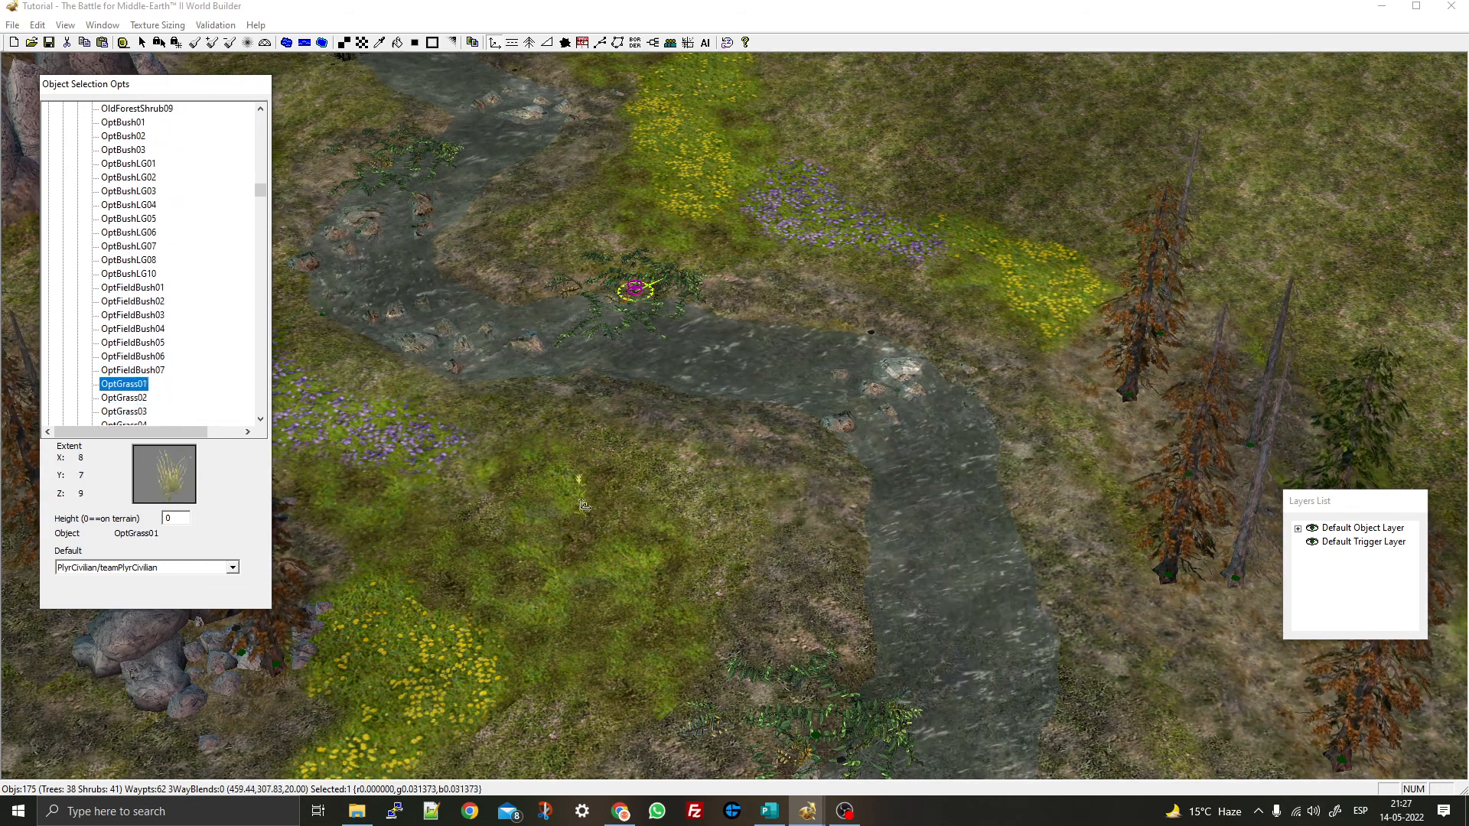
{"action": "scroll", "coordinate": [589, 363], "scroll_direction": "up", "scroll_amount": 5}
{"action": "right_click_drag", "start_coordinate": [795, 430], "coordinate": [649, 438]}
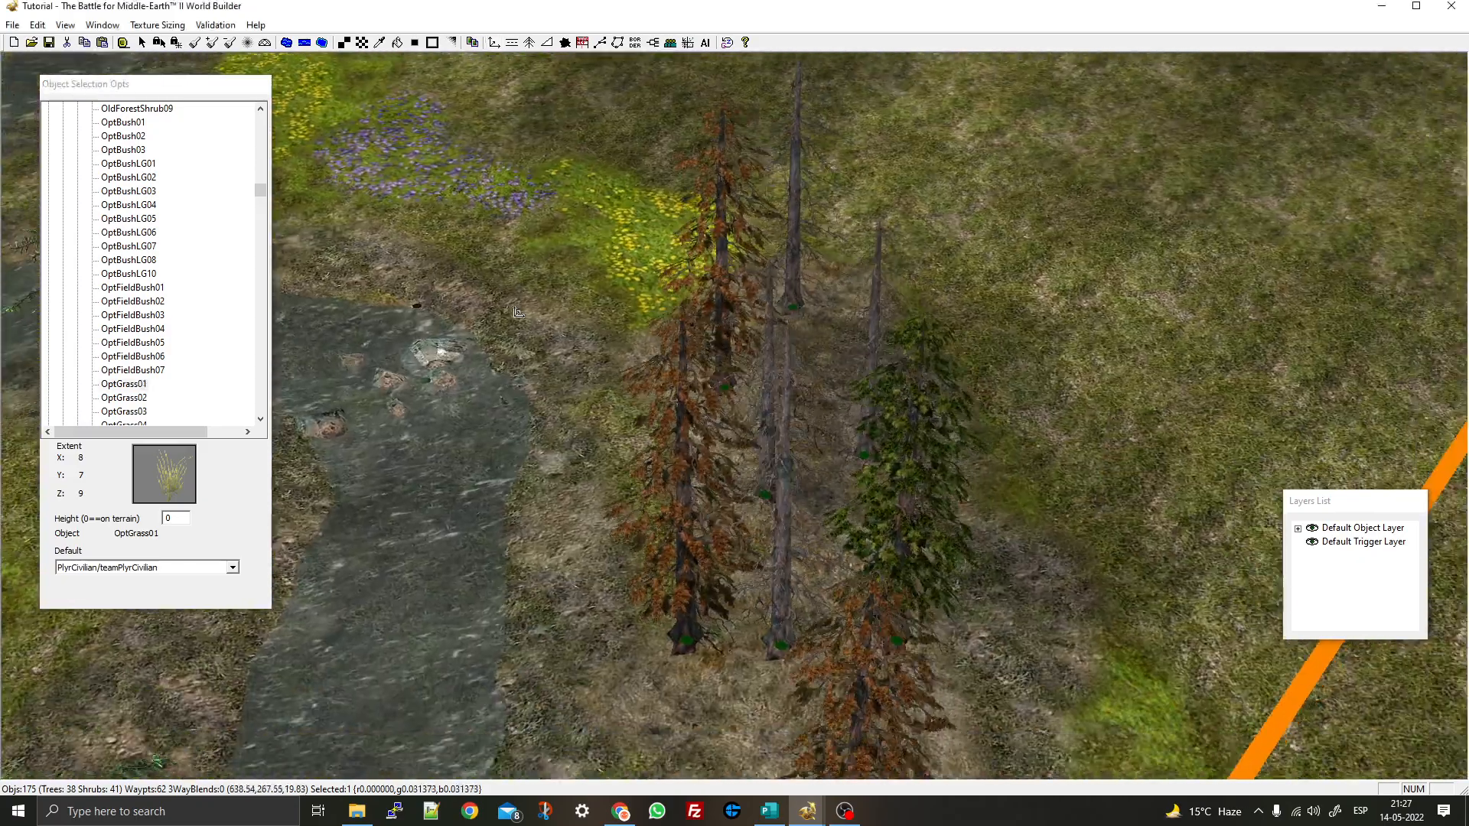
{"action": "left_click", "coordinate": [640, 431]}
{"action": "left_click", "coordinate": [641, 546]}
{"action": "left_click", "coordinate": [948, 445]}
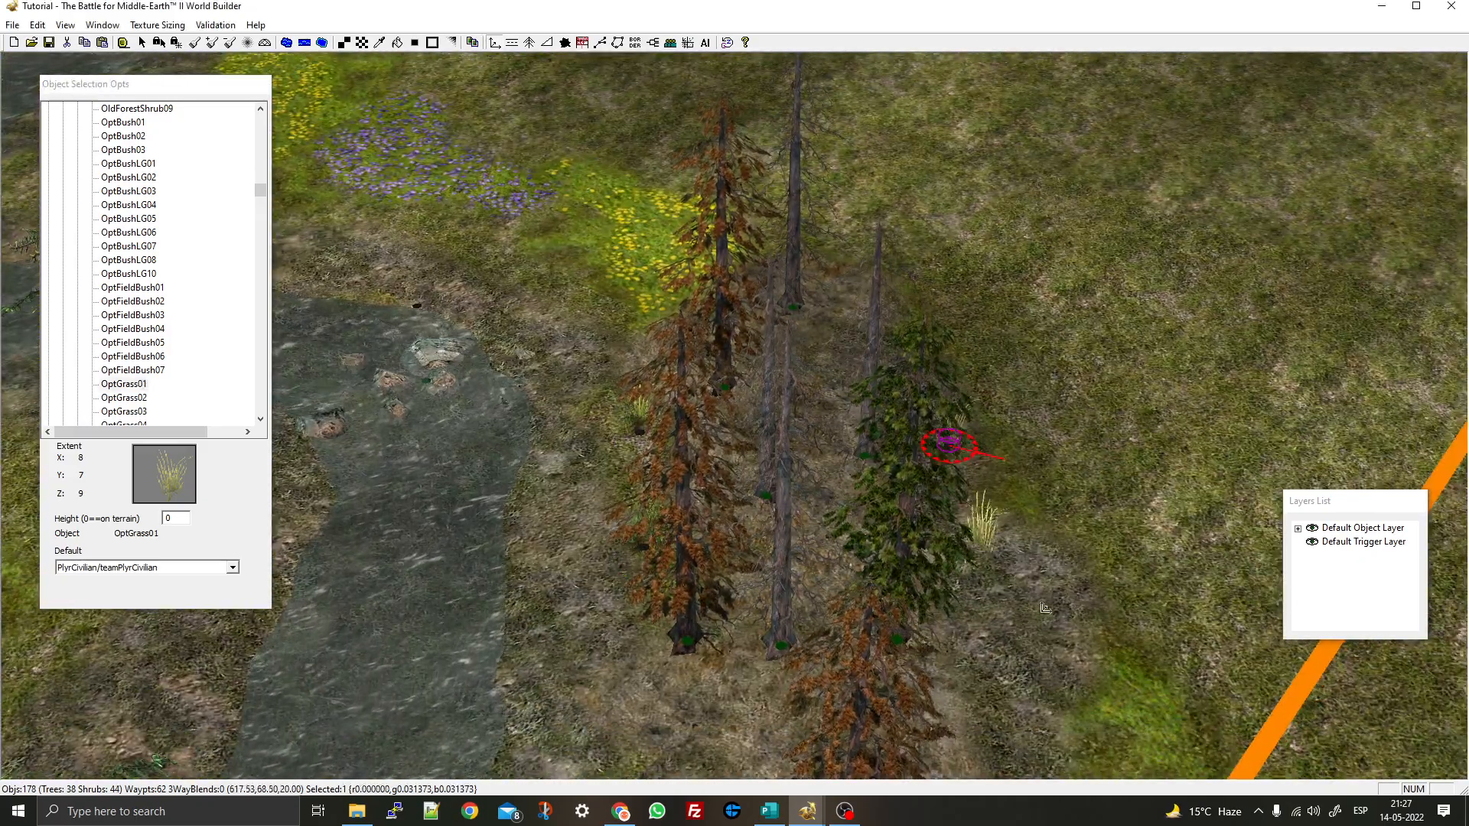
Scatter seven more OptGrass01 clumps between and around the trunks of the riverside tree group
{"action": "left_click_drag", "start_coordinate": [984, 547], "coordinate": [1045, 608]}
{"action": "right_click_drag", "start_coordinate": [1045, 609], "coordinate": [977, 466]}
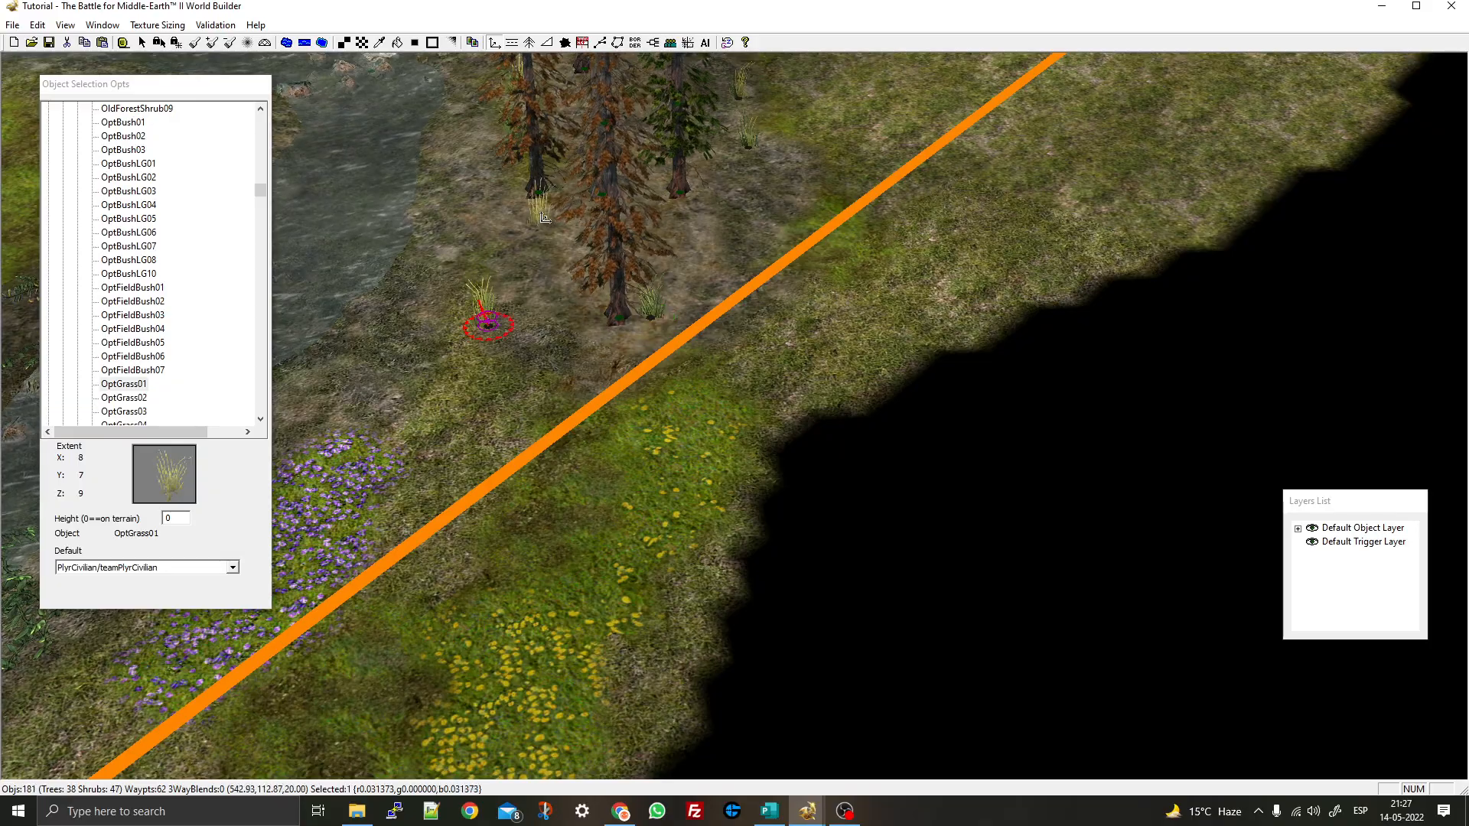
{"action": "left_click", "coordinate": [543, 218]}
{"action": "right_click_drag", "start_coordinate": [543, 218], "coordinate": [552, 382]}
{"action": "middle_click_drag", "start_coordinate": [552, 383], "coordinate": [811, 423]}
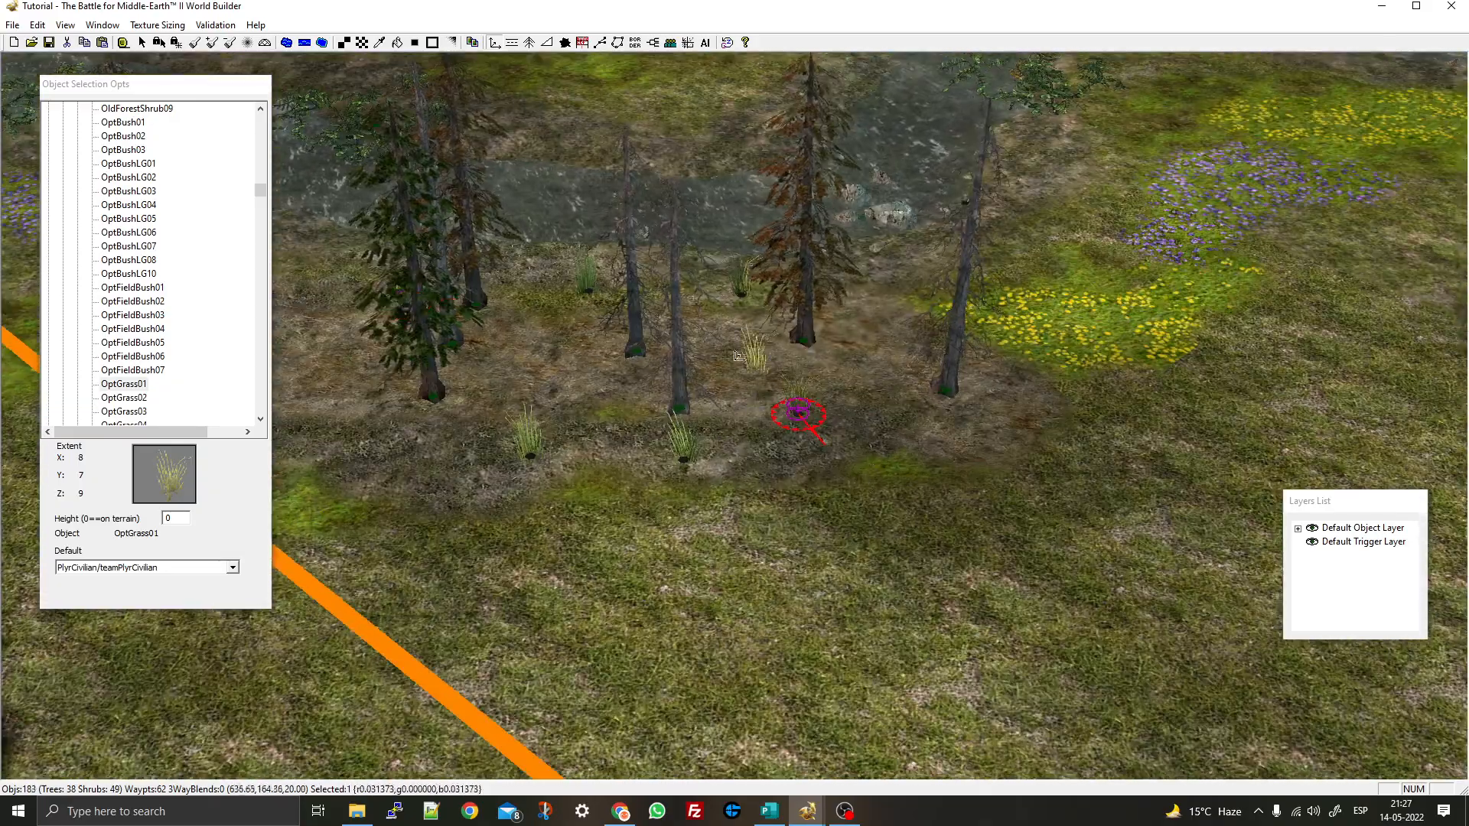
{"action": "scroll", "coordinate": [903, 346], "scroll_direction": "down", "scroll_amount": 2}
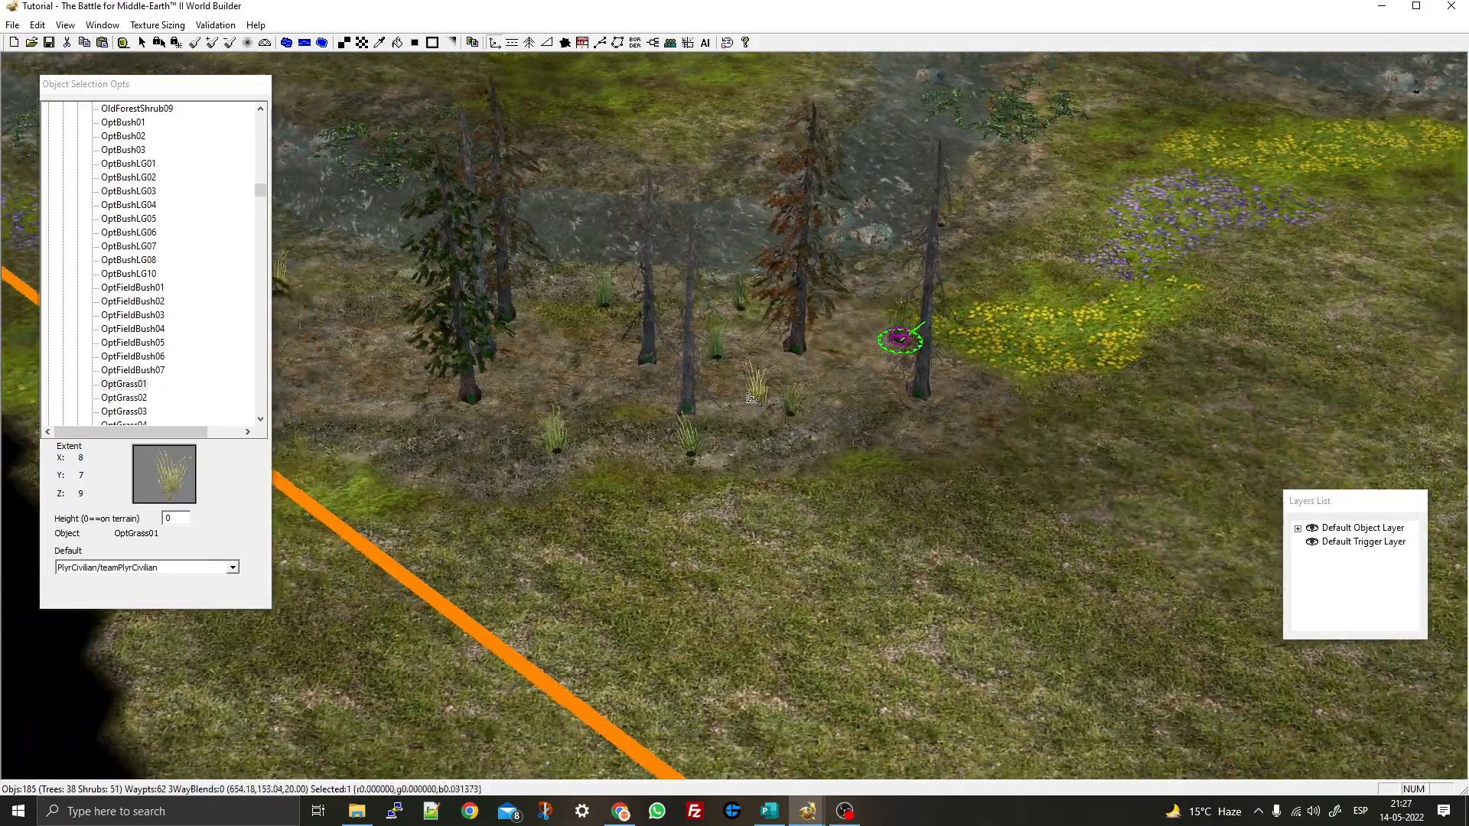
Place five OptGrass01 clumps among the boulder and rubble beneath the trees near the yellow flowers
{"action": "middle_click_drag", "start_coordinate": [903, 345], "coordinate": [772, 589]}
{"action": "right_click_drag", "start_coordinate": [773, 589], "coordinate": [749, 512]}
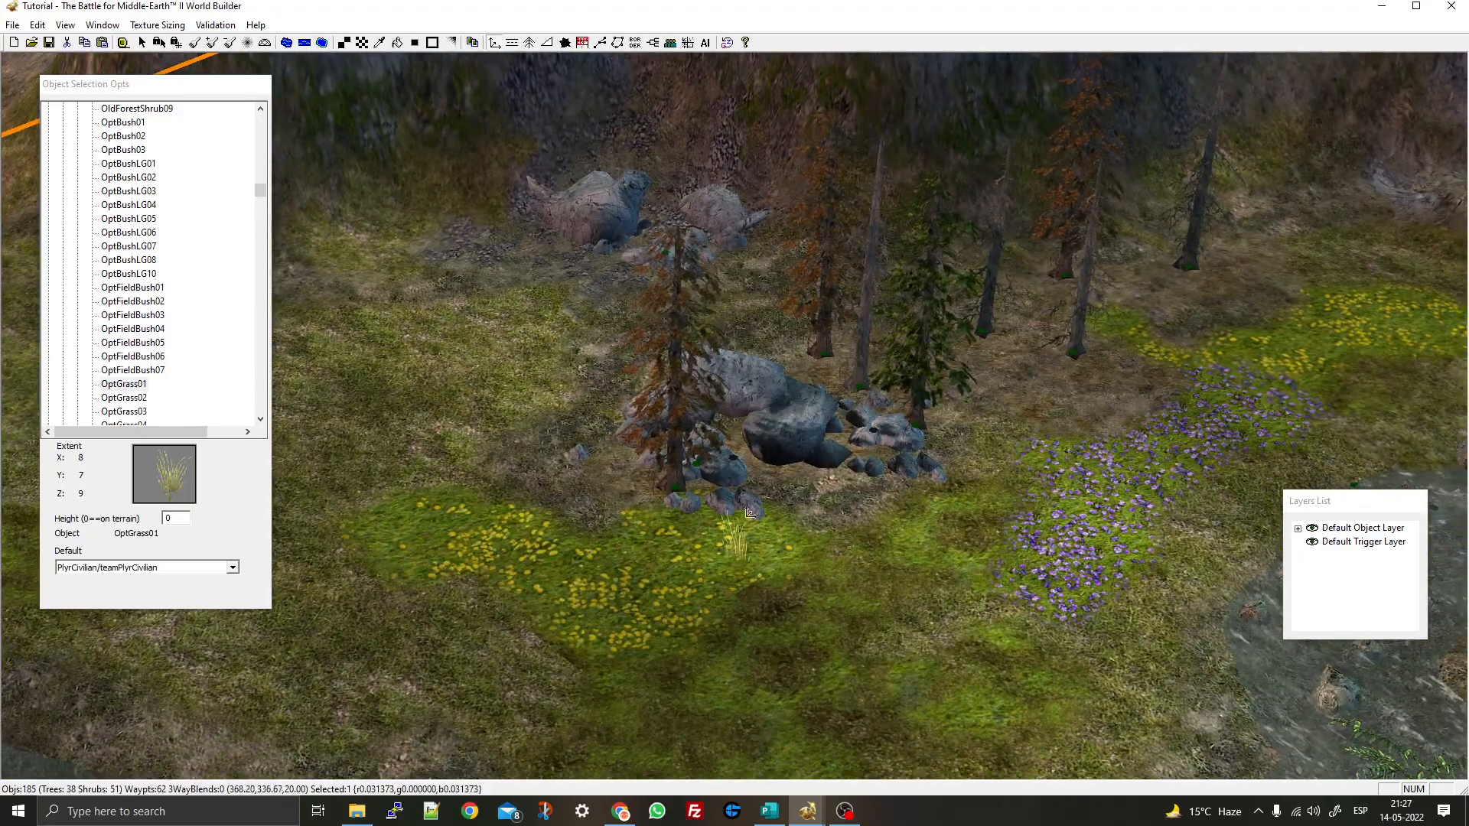
{"action": "left_click", "coordinate": [773, 477]}
{"action": "left_click", "coordinate": [846, 453]}
{"action": "middle_click_drag", "start_coordinate": [882, 456], "coordinate": [827, 519]}
{"action": "scroll", "coordinate": [835, 491], "scroll_direction": "up", "scroll_amount": 3}
{"action": "scroll", "coordinate": [836, 490], "scroll_direction": "up", "scroll_amount": 1}
{"action": "left_click", "coordinate": [765, 452]}
{"action": "middle_click_drag", "start_coordinate": [765, 451], "coordinate": [739, 490]}
{"action": "left_click", "coordinate": [673, 414]}
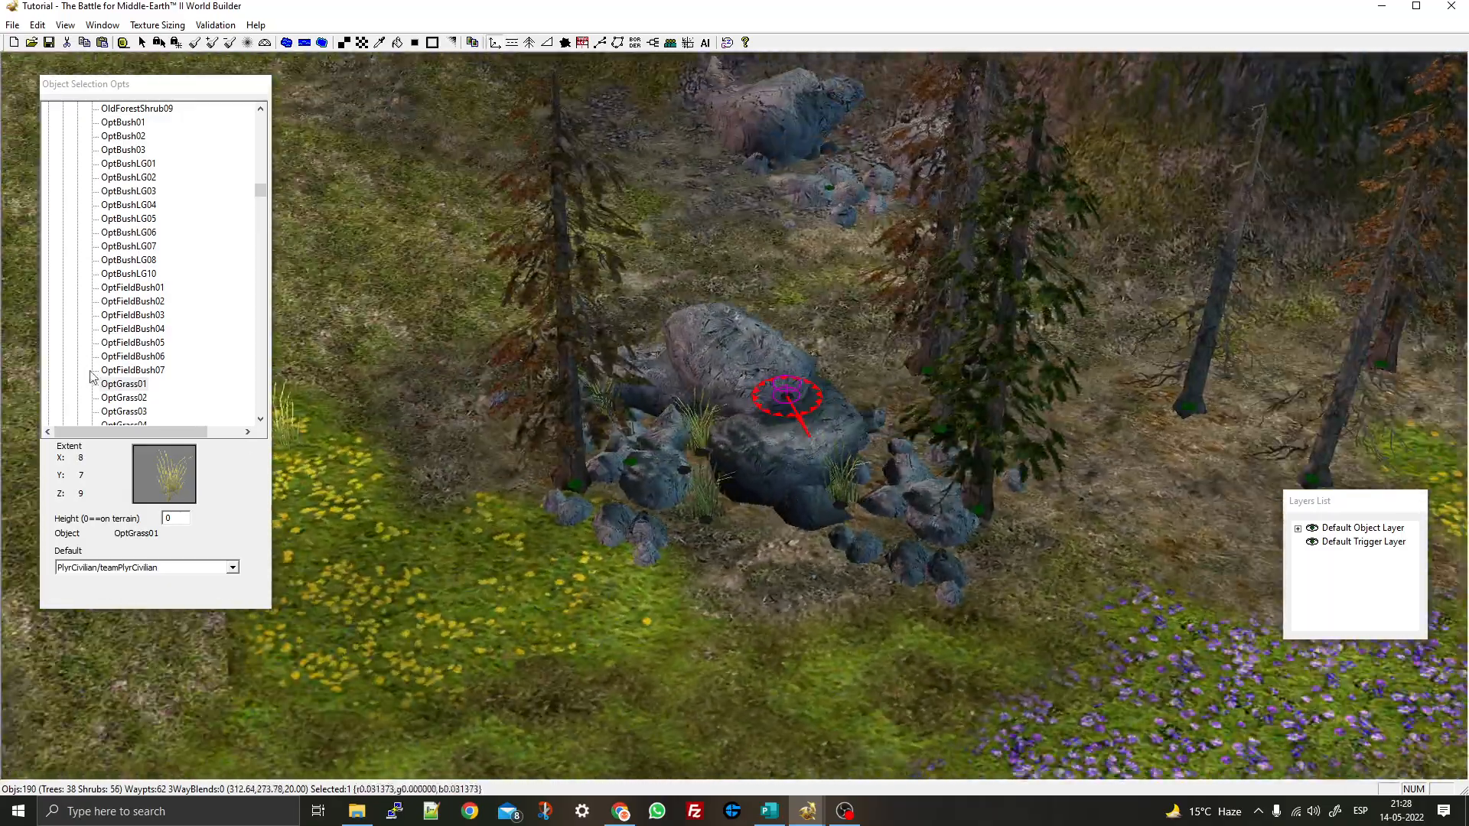
Switch to the OptGrass10 grass model and place two clumps around the boulder and its rubble
{"action": "left_click", "coordinate": [134, 398]}
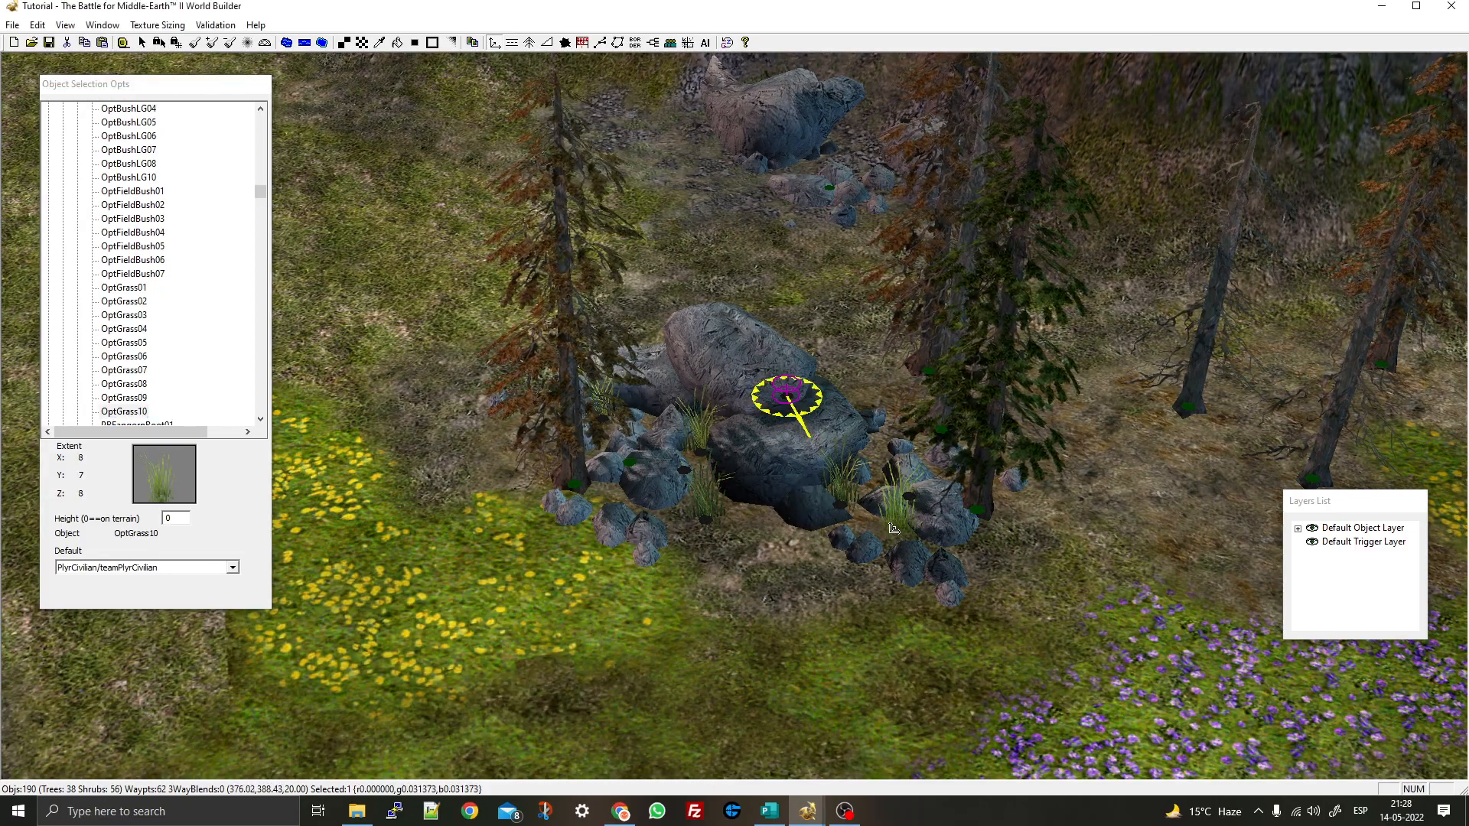
{"action": "left_click", "coordinate": [892, 527]}
{"action": "middle_click_drag", "start_coordinate": [892, 527], "coordinate": [694, 446]}
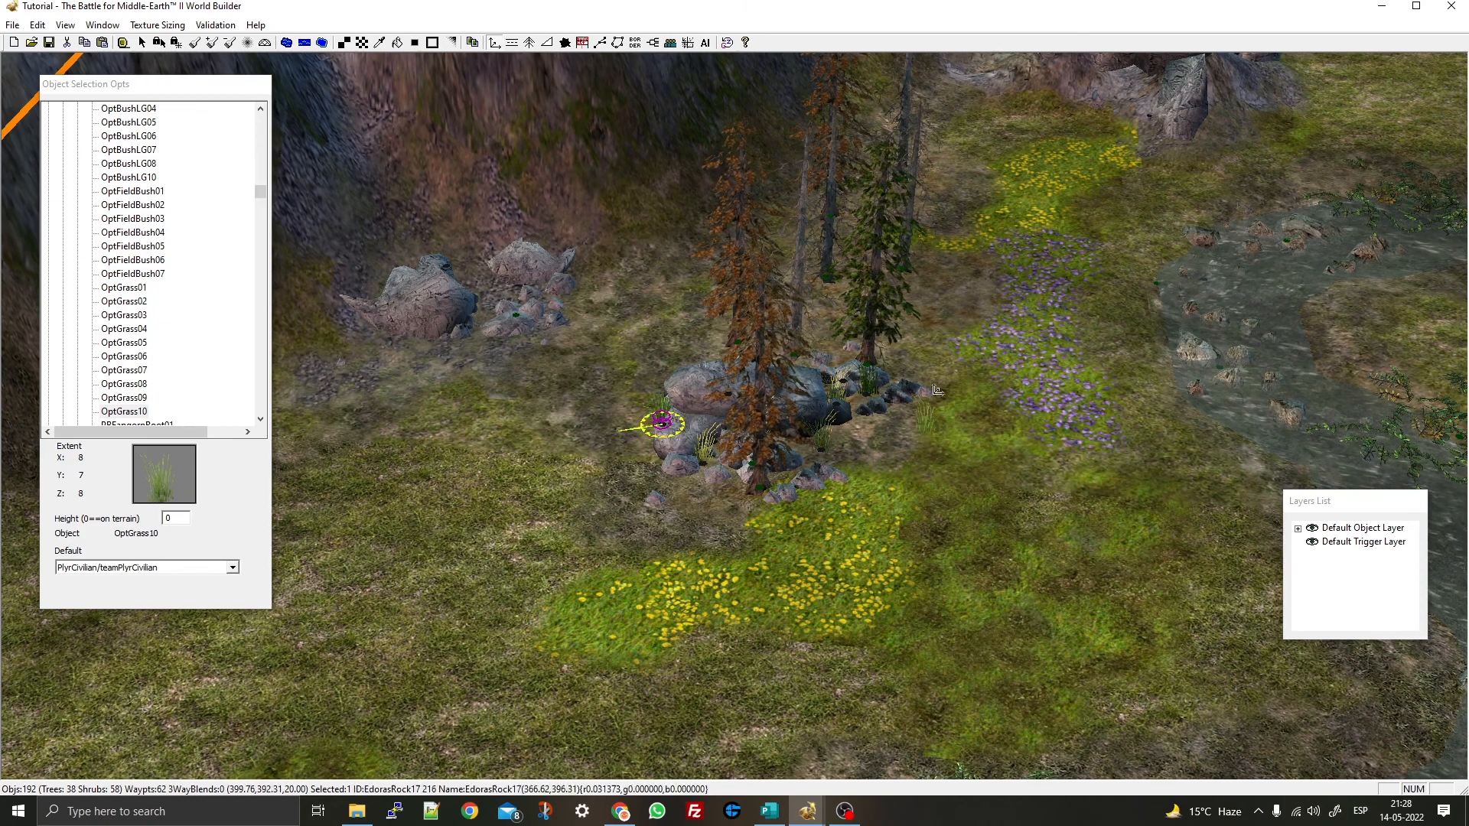
Place a rock cluster beneath the tree group on the plateau at about 582.36, 946.93, angled to about -13.8 degrees
{"action": "scroll", "coordinate": [938, 391], "scroll_direction": "down", "scroll_amount": 5}
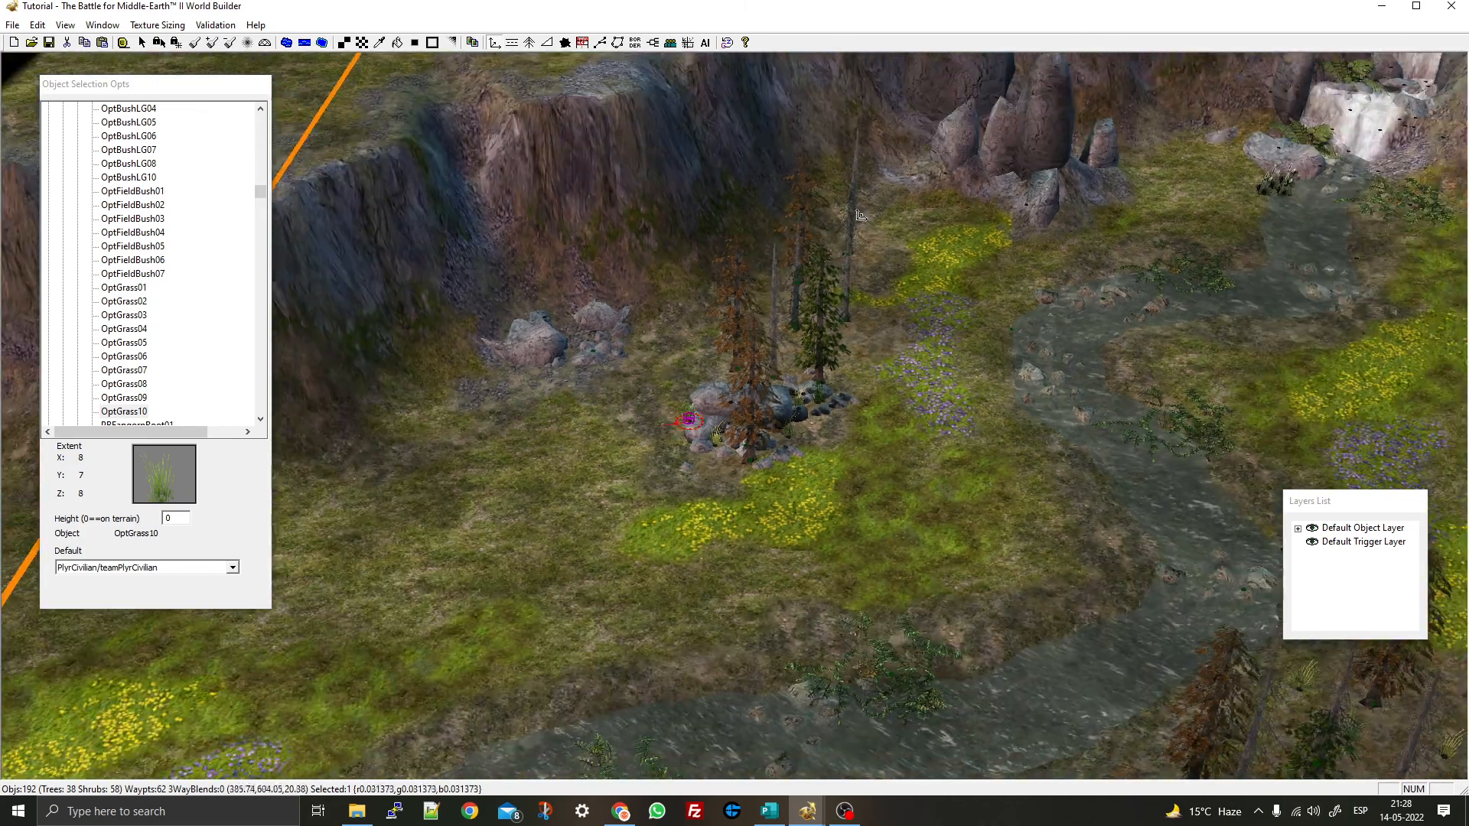
{"action": "right_click_drag", "start_coordinate": [938, 391], "coordinate": [991, 451]}
{"action": "scroll", "coordinate": [685, 391], "scroll_direction": "down", "scroll_amount": 5}
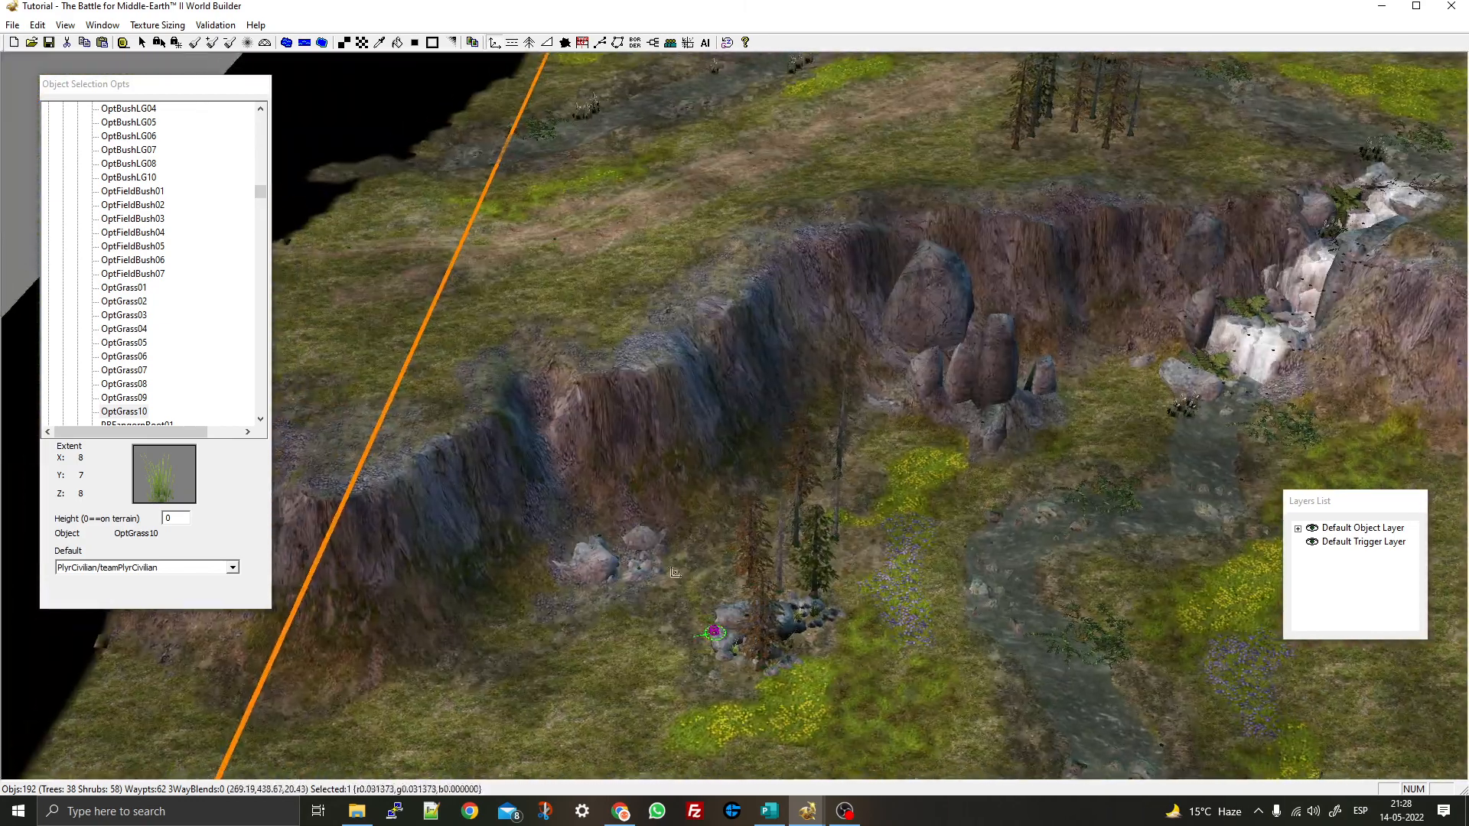
{"action": "right_click_drag", "start_coordinate": [994, 183], "coordinate": [634, 366]}
{"action": "scroll", "coordinate": [633, 367], "scroll_direction": "up", "scroll_amount": 5}
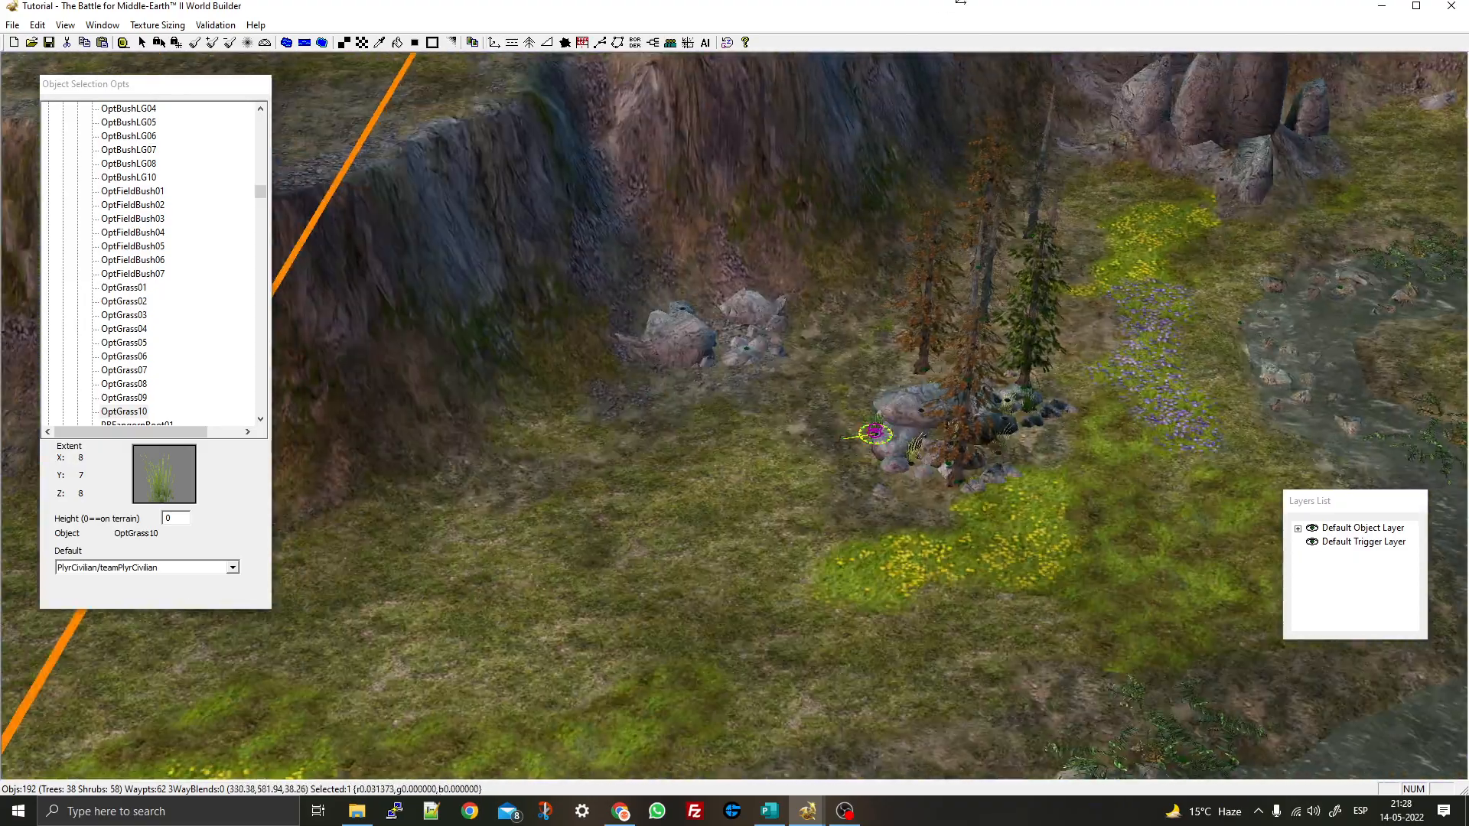
{"action": "left_click", "coordinate": [880, 423]}
{"action": "right_click_drag", "start_coordinate": [1078, 114], "coordinate": [974, 291]}
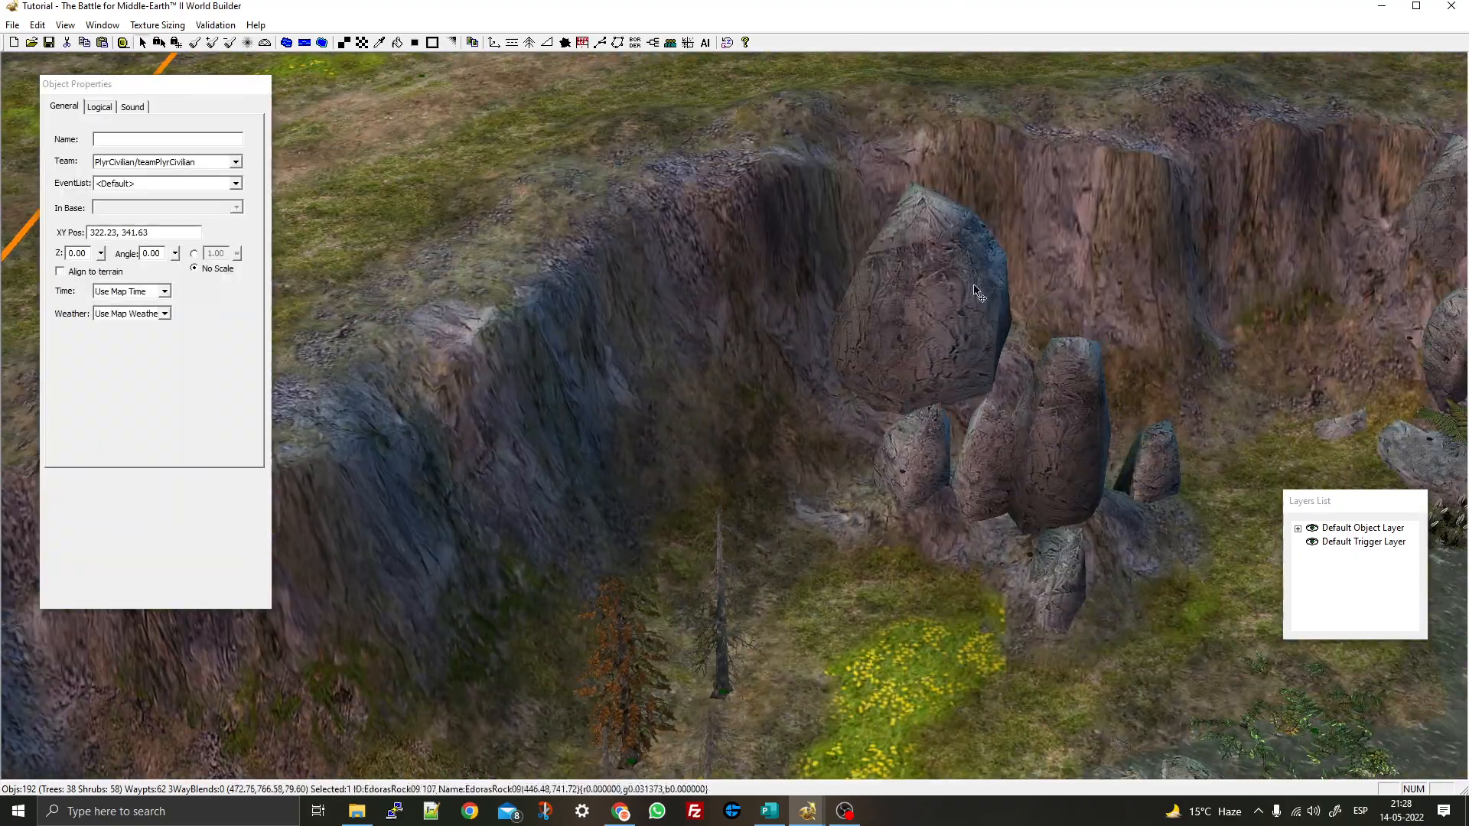
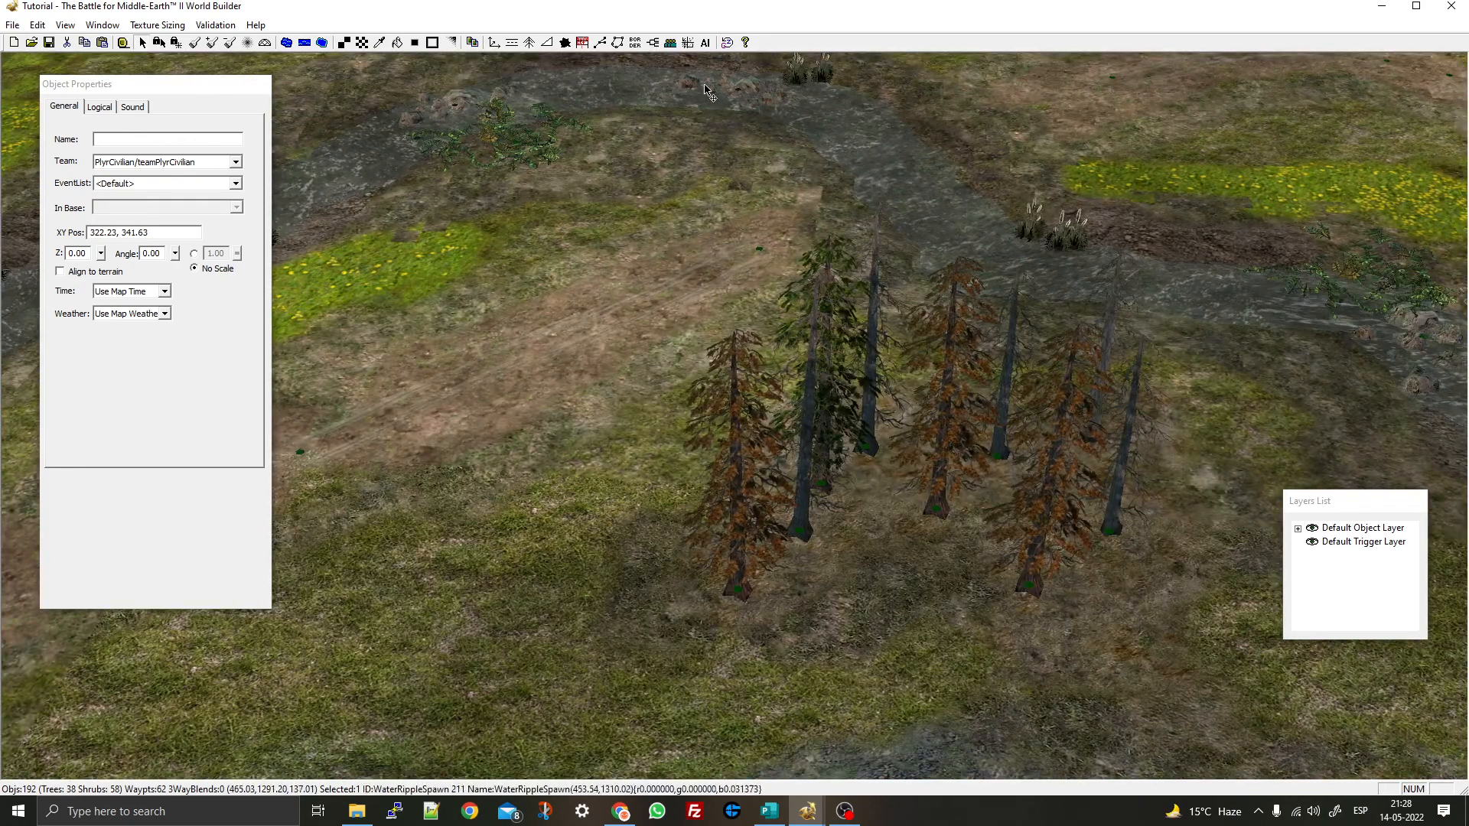
{"action": "left_click", "coordinate": [915, 543]}
{"action": "left_click_drag", "start_coordinate": [932, 545], "coordinate": [952, 575]}
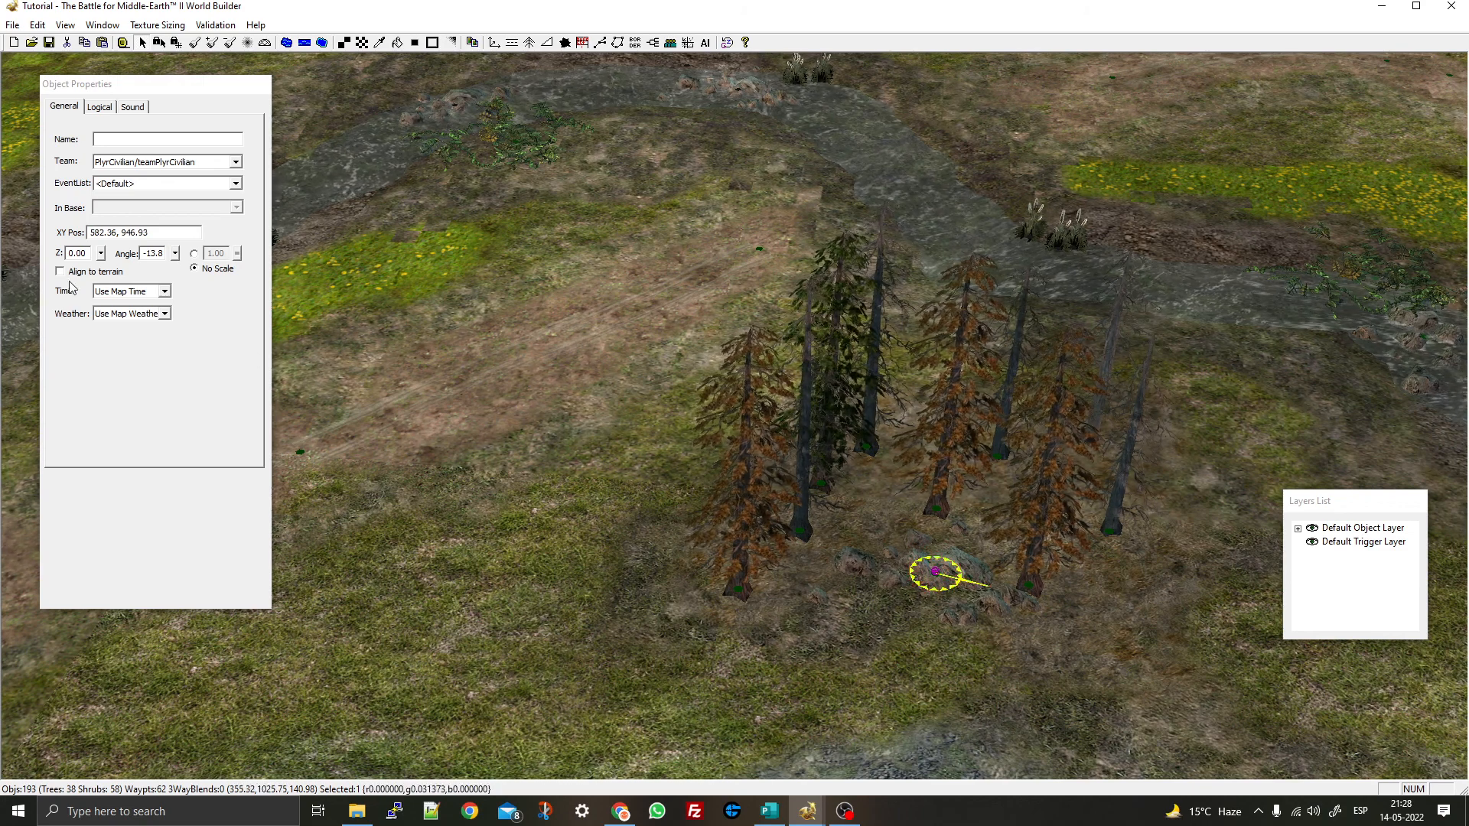
Enable scaling for the plateau rock cluster and set its scale to 1.37
{"action": "left_click", "coordinate": [194, 254]}
{"action": "left_click_drag", "start_coordinate": [238, 254], "coordinate": [241, 248]}
{"action": "left_click", "coordinate": [879, 517]}
{"action": "scroll", "coordinate": [966, 550], "scroll_direction": "up", "scroll_amount": 4}
{"action": "right_click_drag", "start_coordinate": [965, 549], "coordinate": [674, 329]}
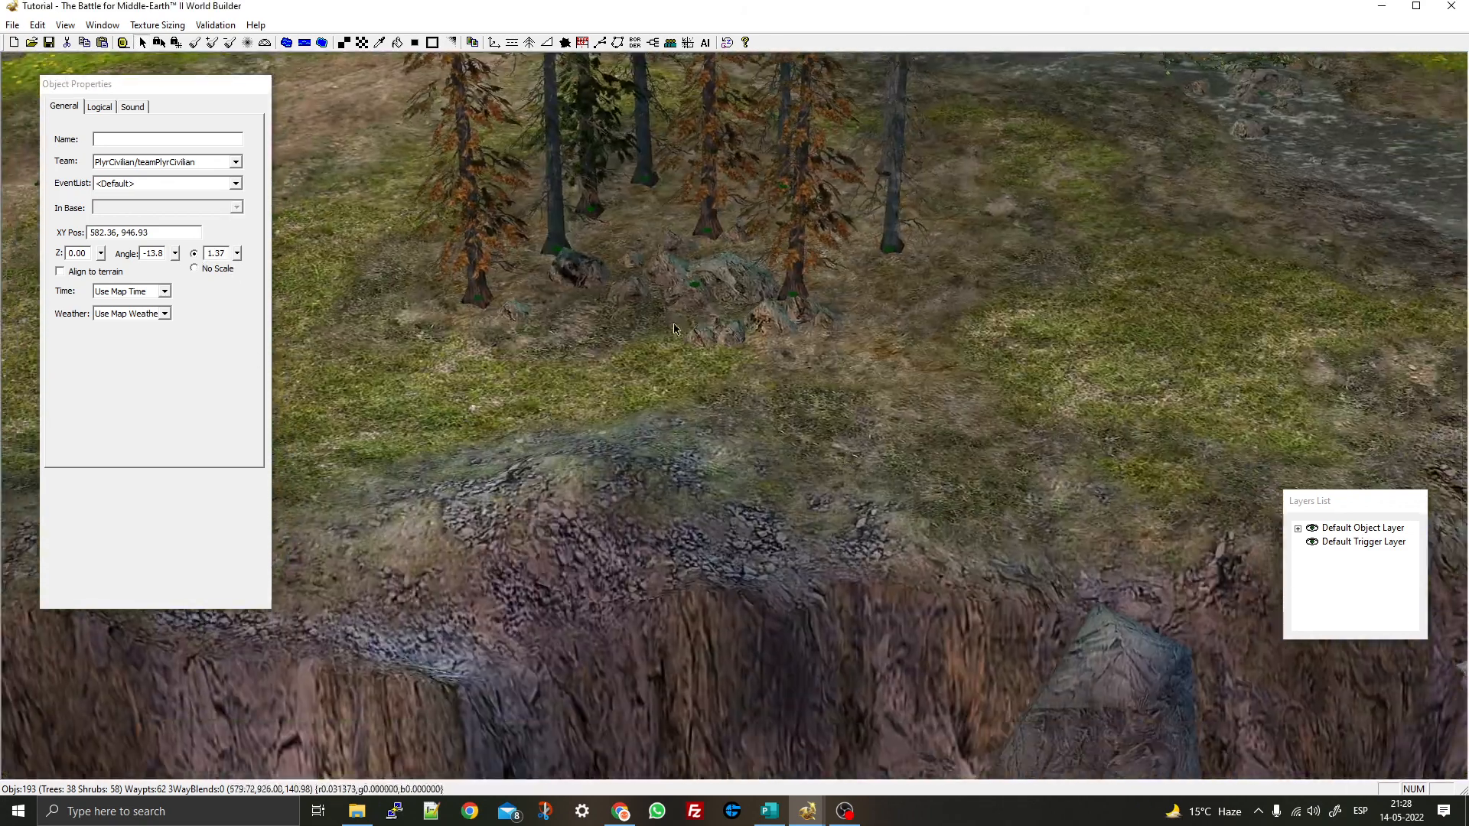
Place OptGrass01 clumps around the rock cluster beneath the plateau trees
{"action": "right_click_drag", "start_coordinate": [773, 65], "coordinate": [664, 444]}
{"action": "left_click", "coordinate": [763, 439]}
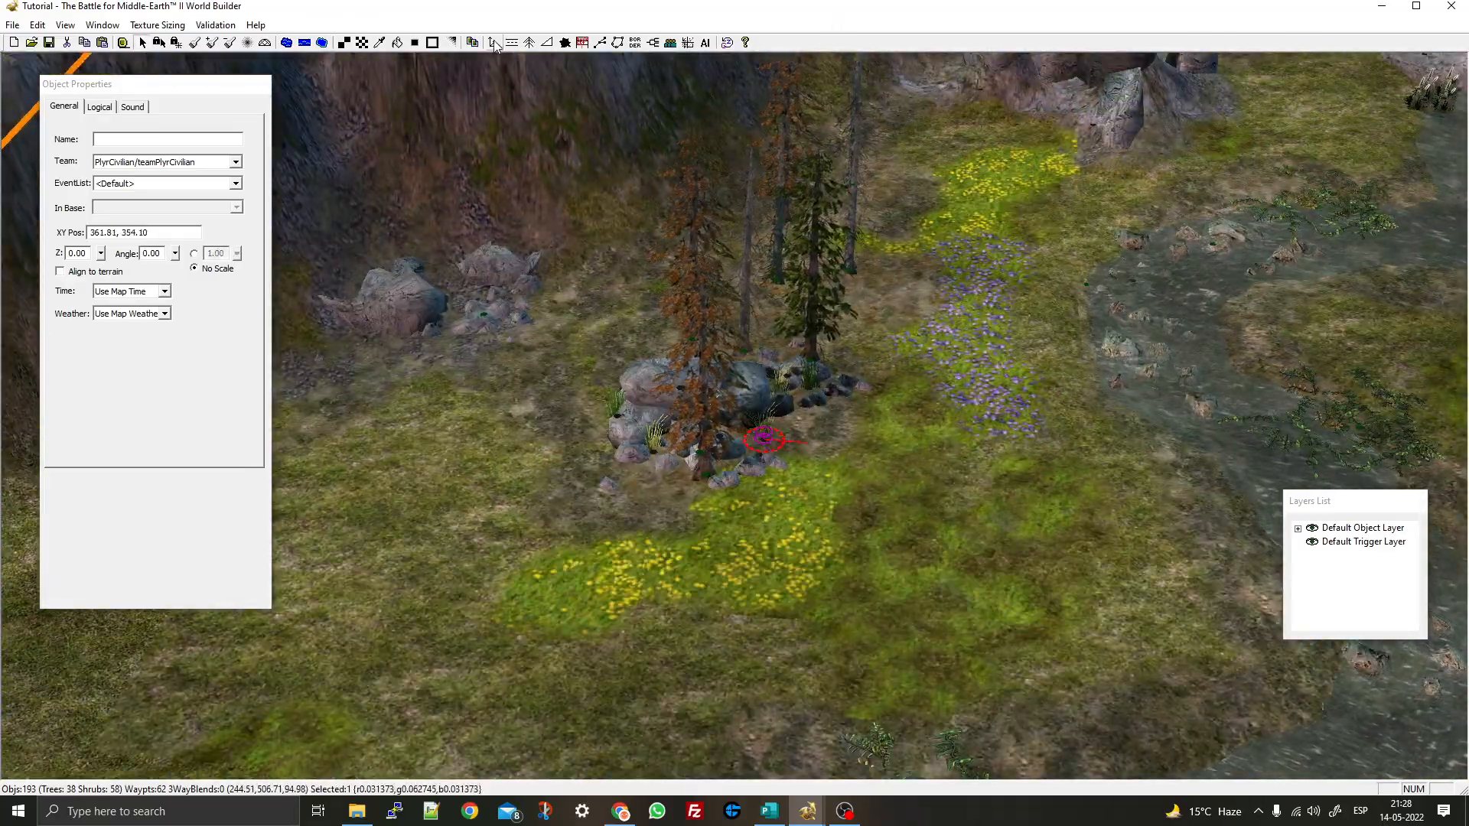
{"action": "left_click", "coordinate": [495, 44]}
{"action": "right_click_drag", "start_coordinate": [857, 628], "coordinate": [876, 421]}
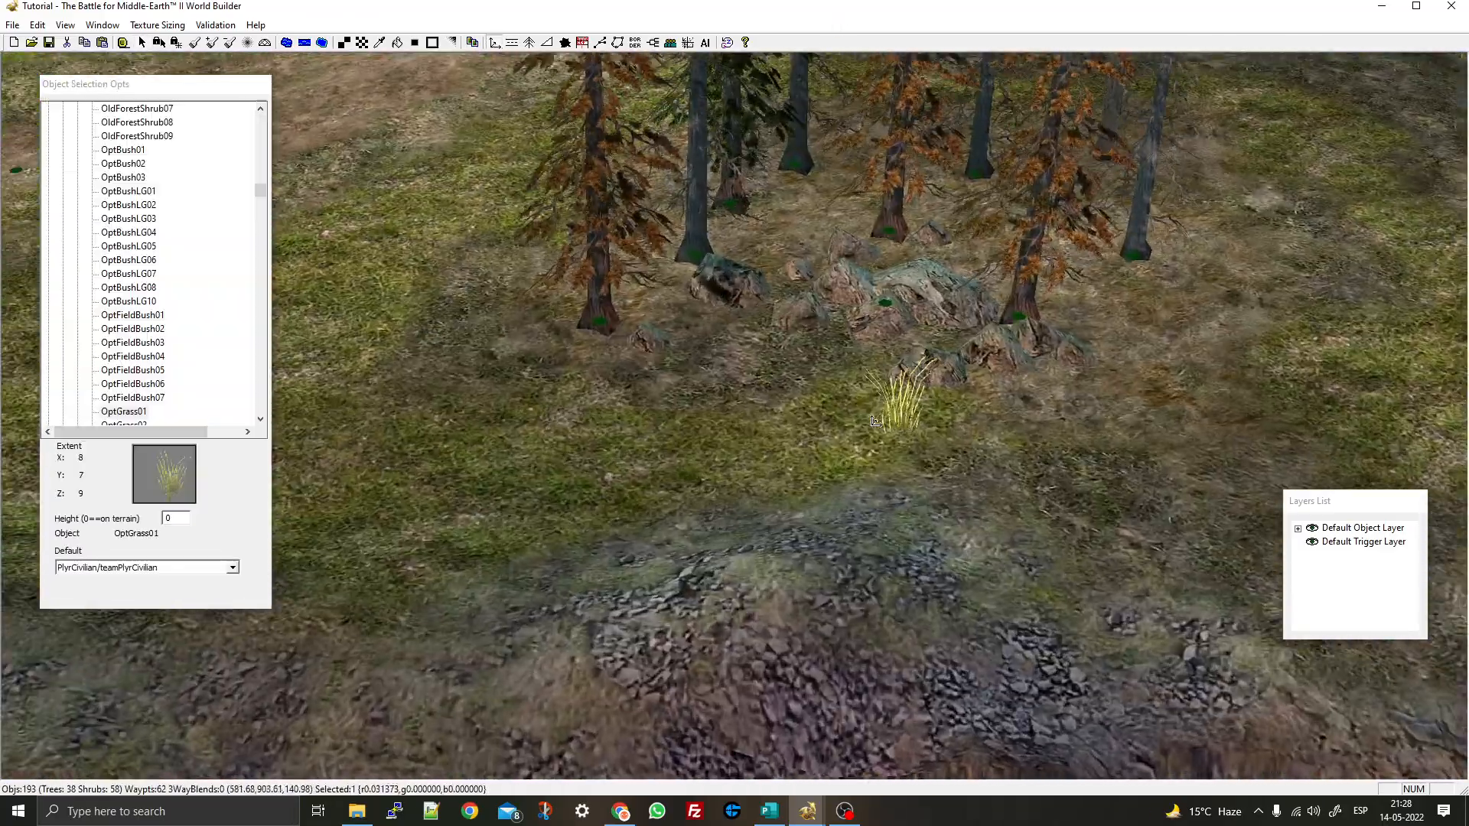
{"action": "scroll", "coordinate": [876, 421], "scroll_direction": "up", "scroll_amount": 2}
{"action": "left_click", "coordinate": [867, 277]}
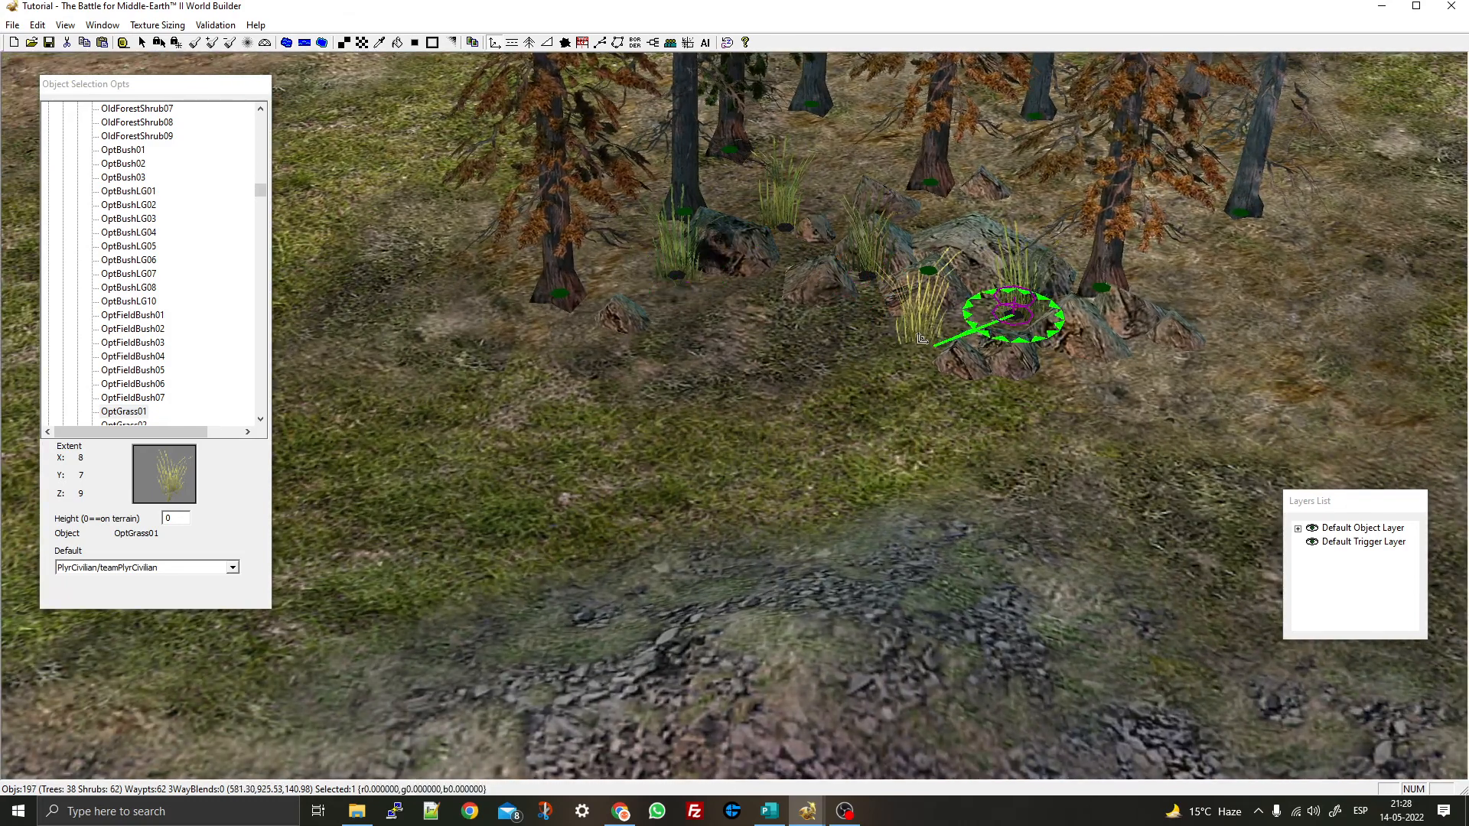
{"action": "scroll", "coordinate": [850, 314], "scroll_direction": "down", "scroll_amount": 2}
{"action": "right_click", "coordinate": [844, 315]}
Copy the fallen log by the far tree group and place the TreeIronHillsDeadLog01 copy at the river bend, about 388.78, 1248.72
{"action": "right_click_drag", "start_coordinate": [864, 312], "coordinate": [1101, 218]}
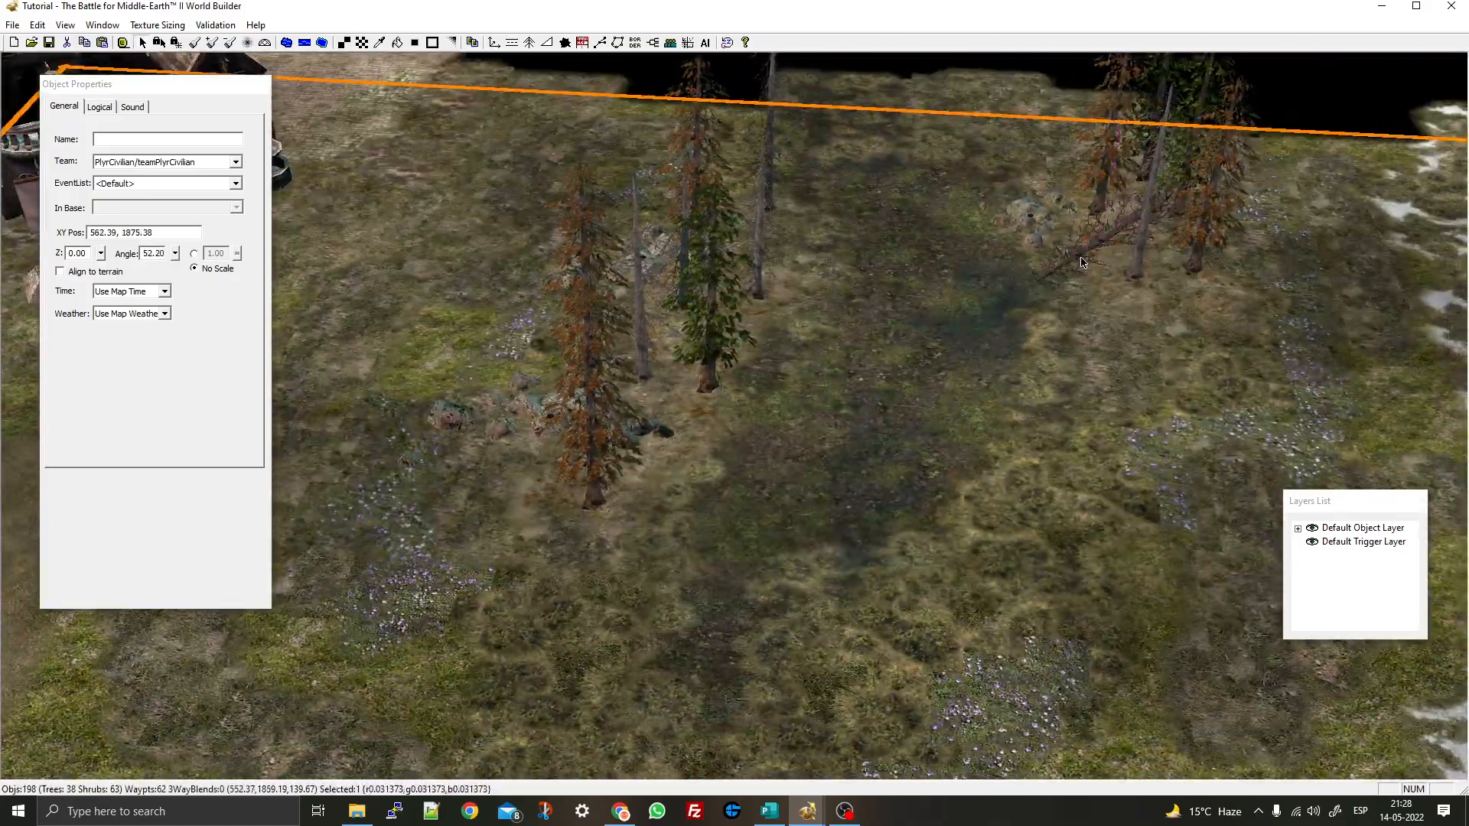
{"action": "right_click_drag", "start_coordinate": [996, 354], "coordinate": [783, 380]}
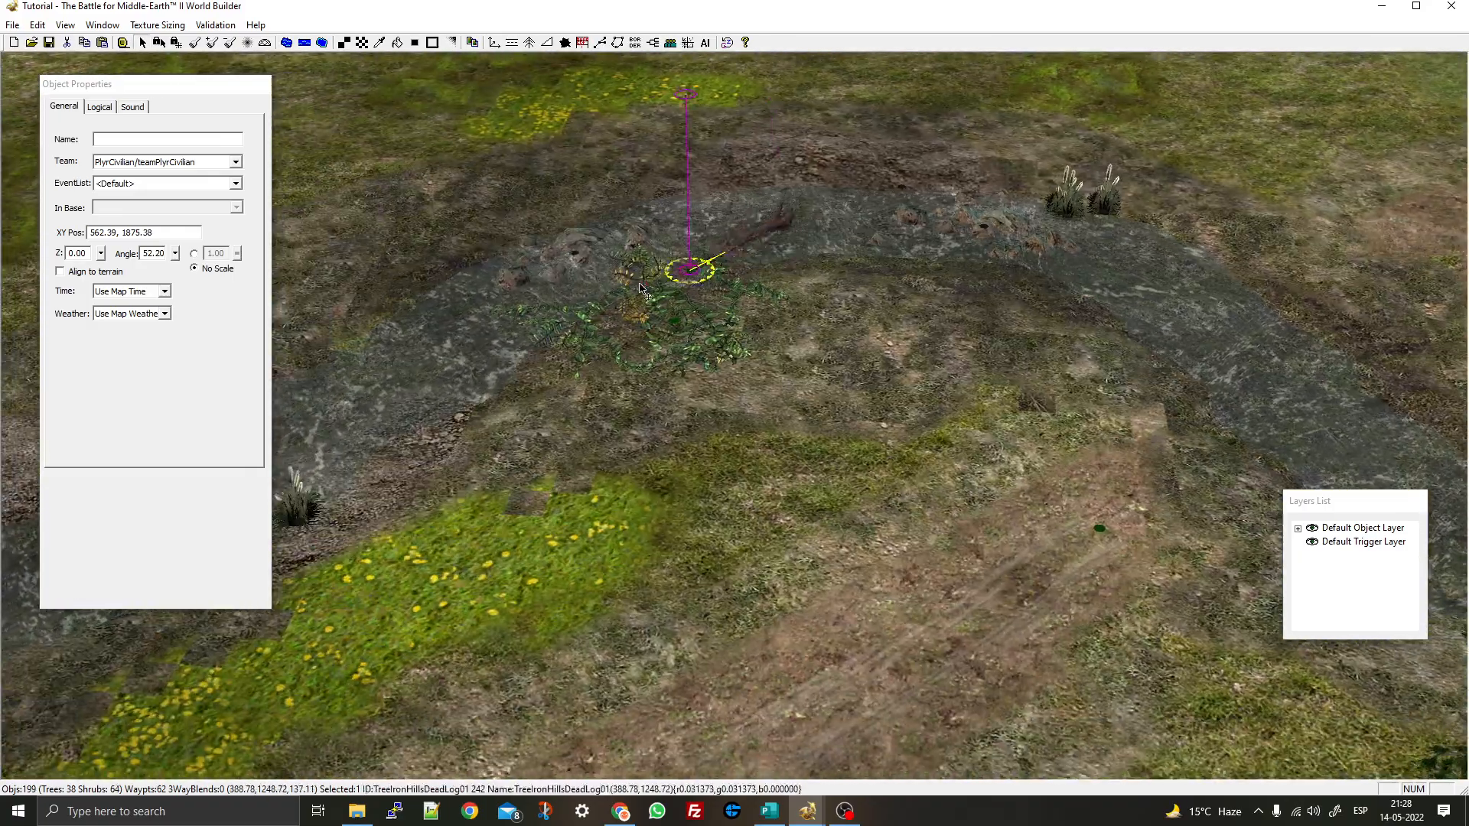
Move the fallen log at the river bend to about 461.88, 1268.74 and angle it to about -44.6 degrees
{"action": "left_click_drag", "start_coordinate": [972, 467], "coordinate": [1136, 394]}
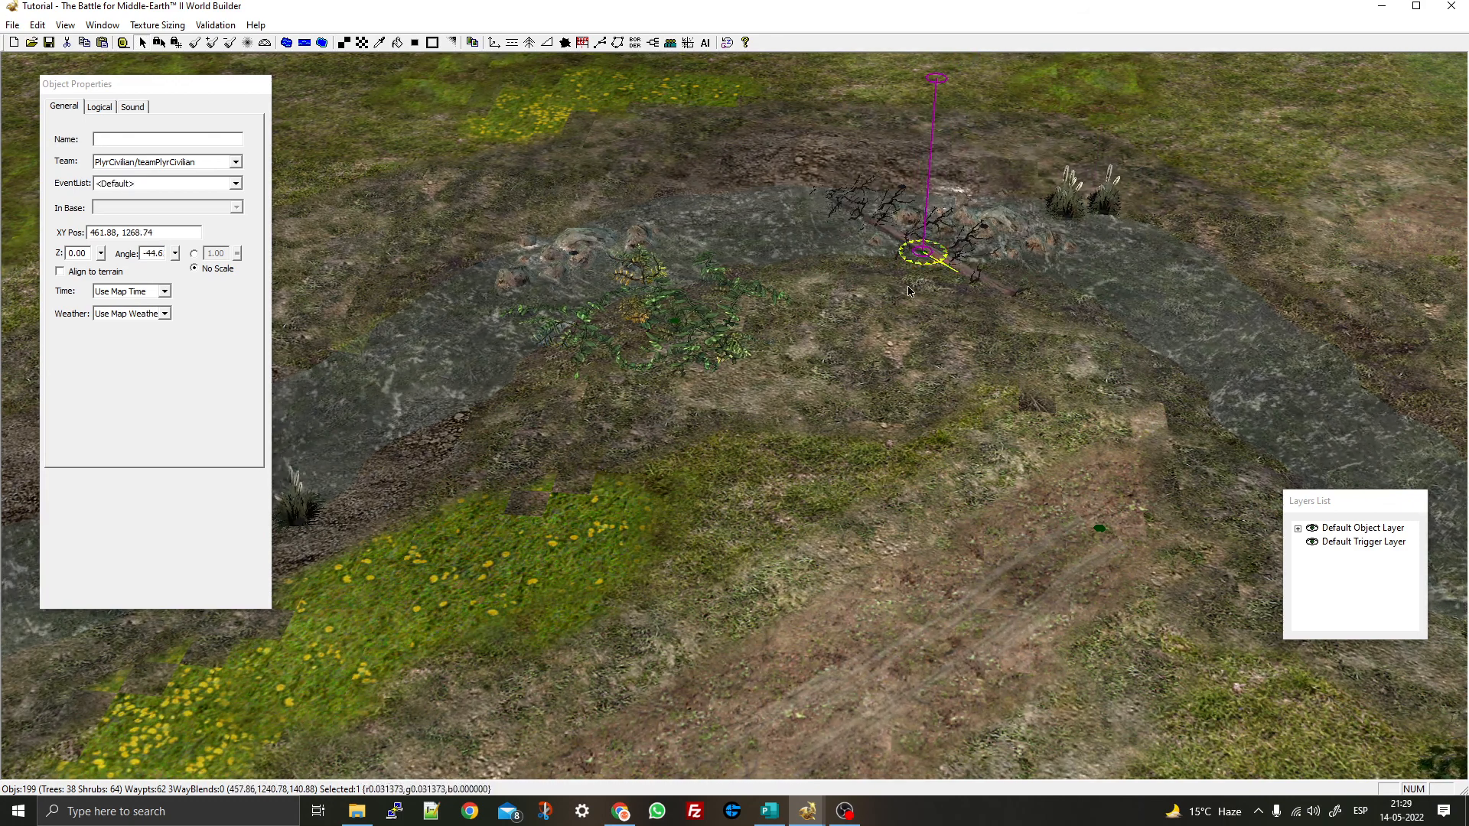
Paste another TreeIronHillsDeadLog01 beside the plateau trees at about 651.46, 986.15, angled to about 172.4 degrees
{"action": "middle_click_drag", "start_coordinate": [996, 350], "coordinate": [964, 398]}
{"action": "right_click_drag", "start_coordinate": [872, 428], "coordinate": [911, 475]}
{"action": "key", "text": "ctrl+v"}
{"action": "left_click_drag", "start_coordinate": [701, 452], "coordinate": [685, 345]}
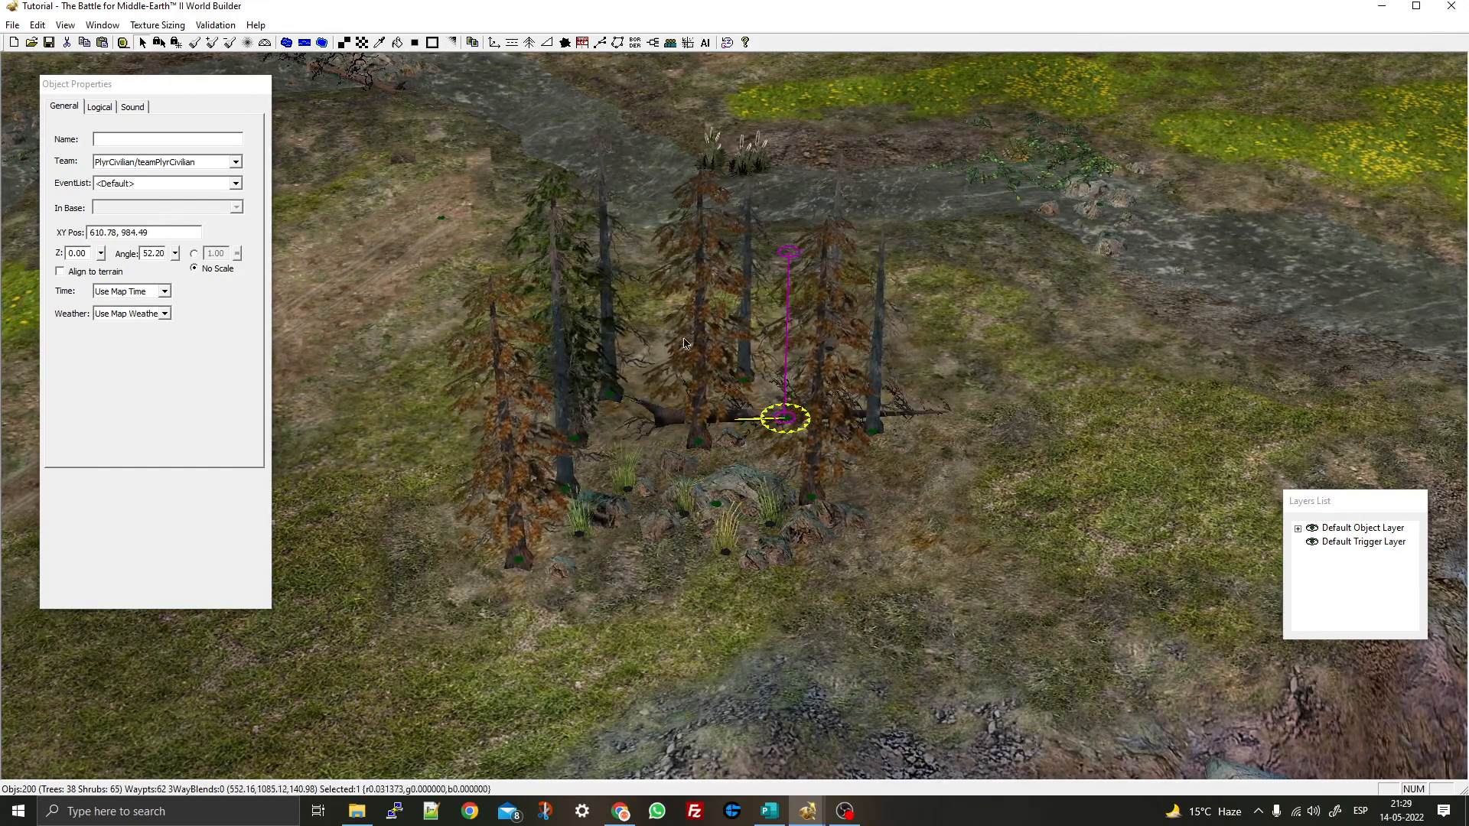
{"action": "left_click_drag", "start_coordinate": [847, 434], "coordinate": [920, 411]}
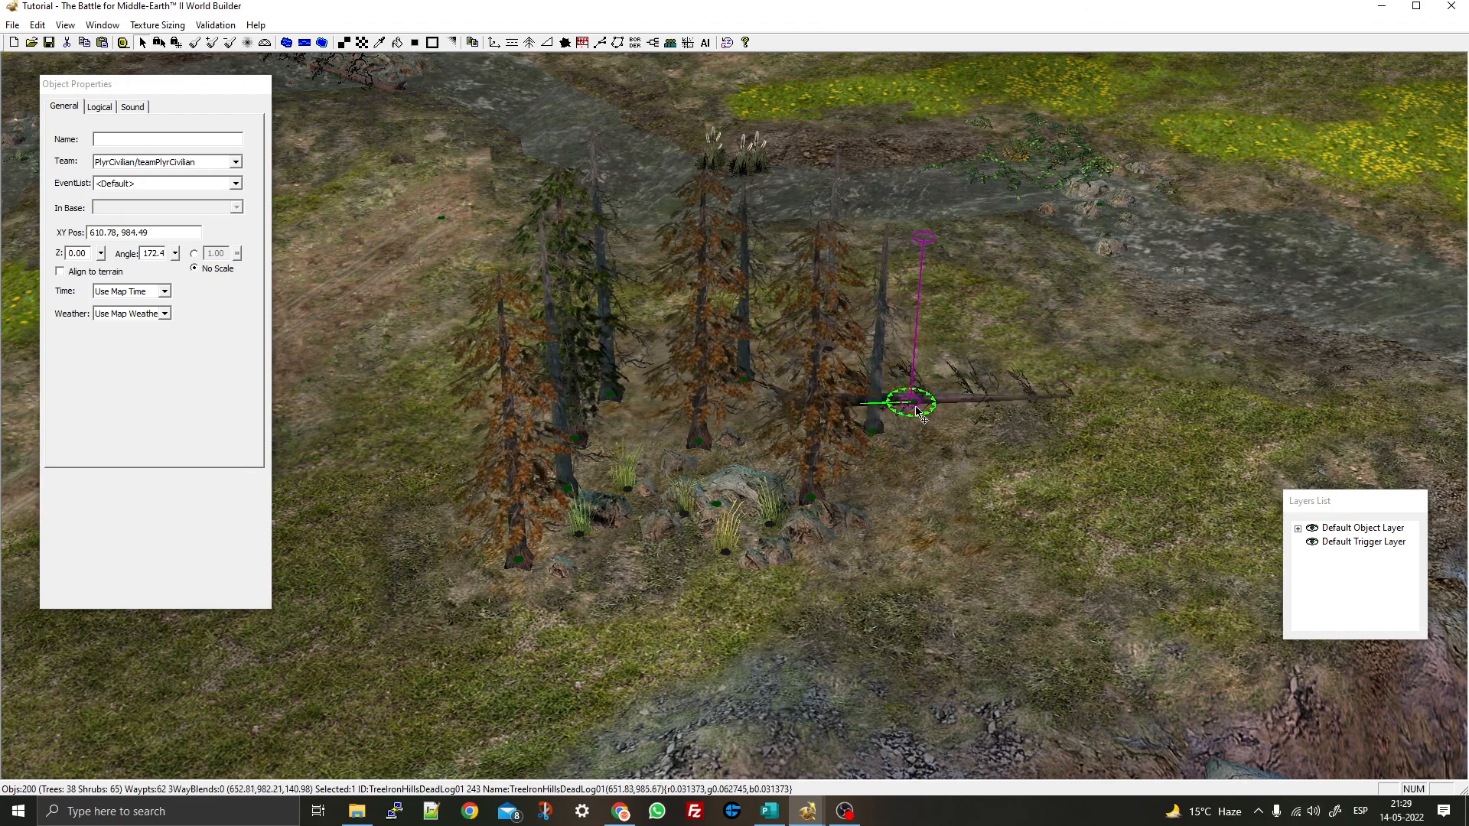
Sample the ground texture beside the plateau's fallen log and look through the dirt and sand textures for a match
{"action": "right_click_drag", "start_coordinate": [910, 421], "coordinate": [949, 453]}
{"action": "middle_click_drag", "start_coordinate": [948, 453], "coordinate": [988, 485]}
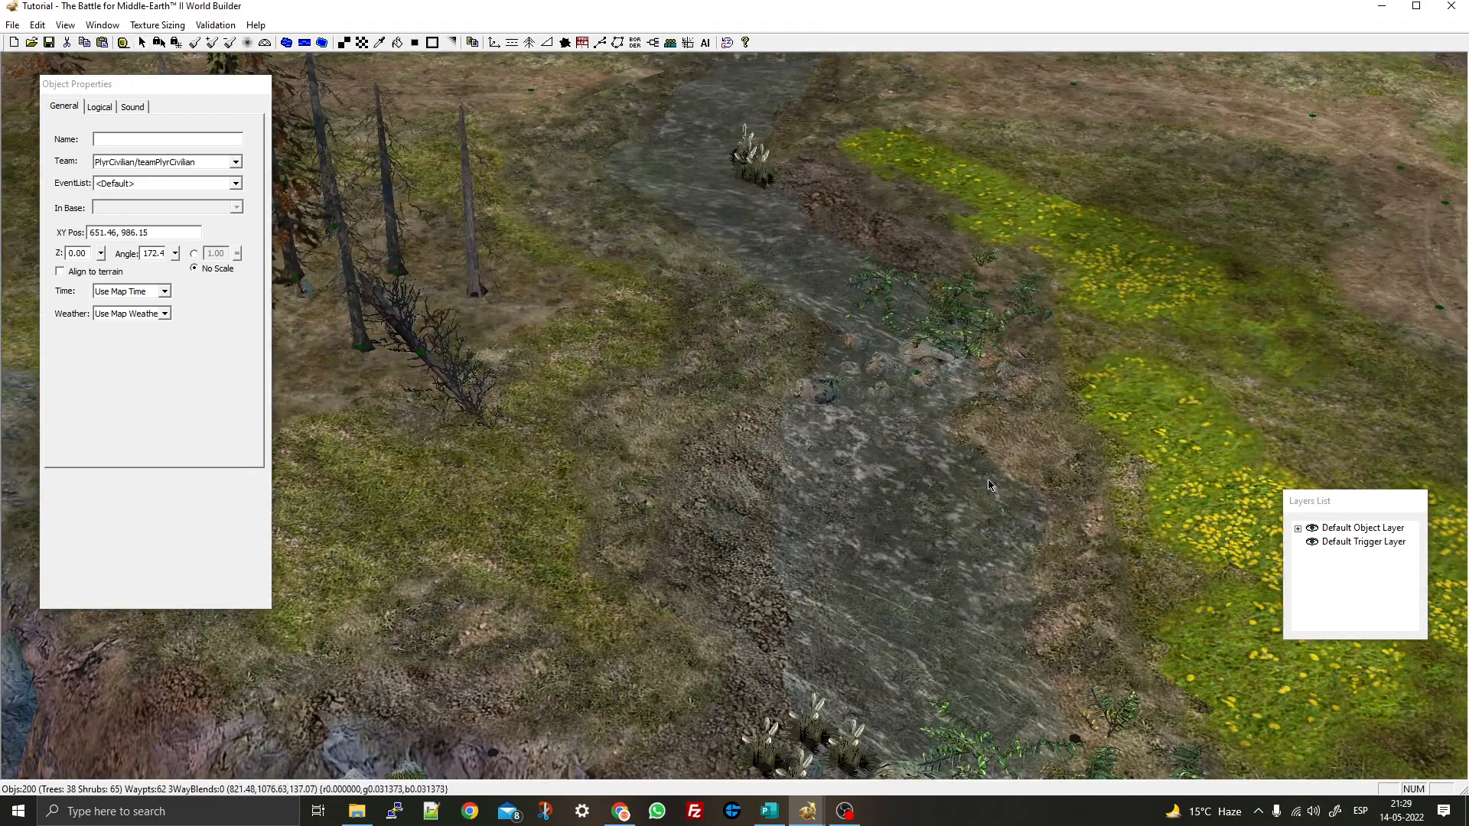
{"action": "left_click", "coordinate": [379, 43]}
{"action": "left_click", "coordinate": [391, 288]}
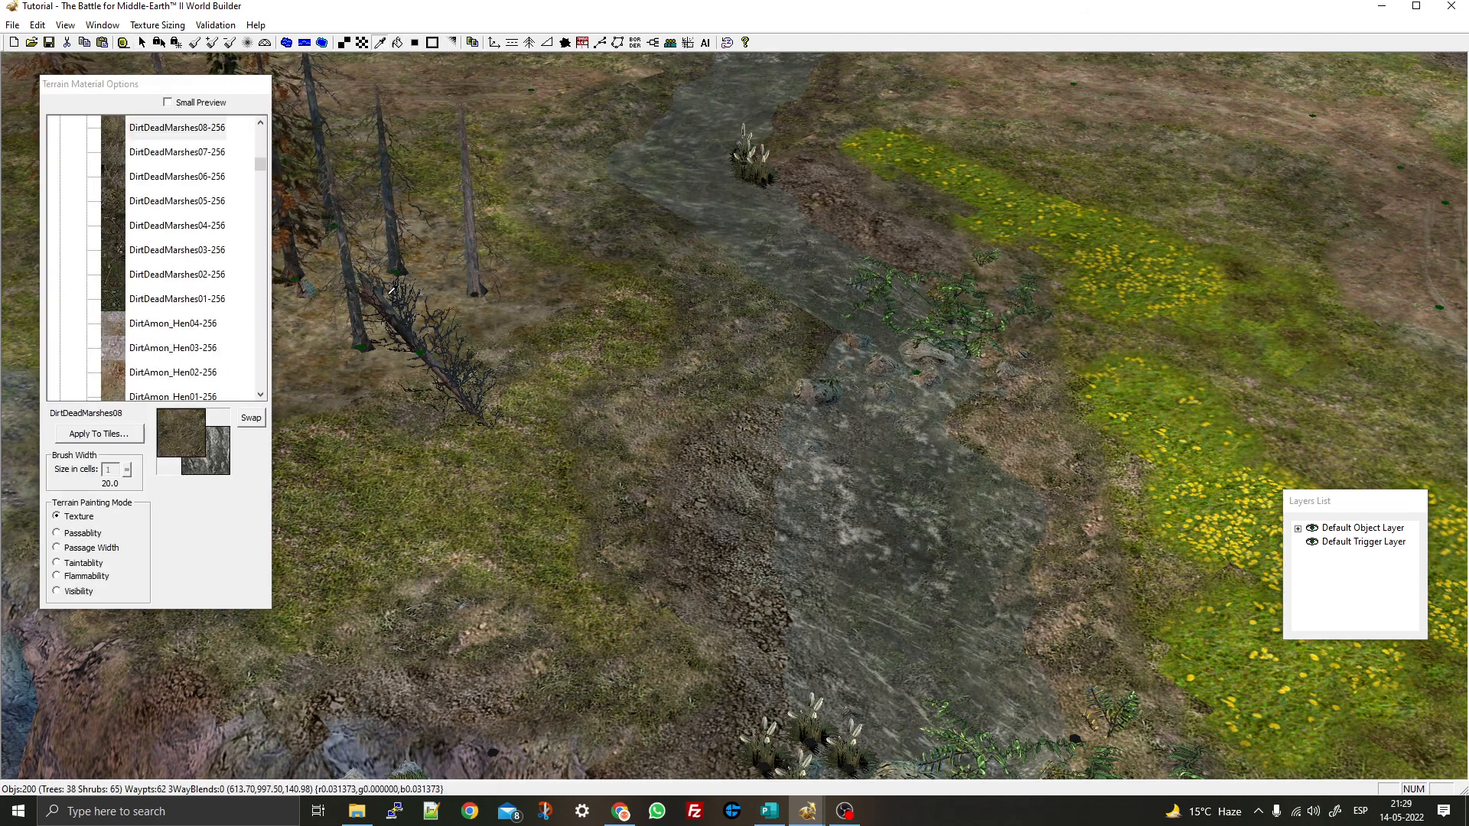
{"action": "scroll", "coordinate": [136, 260], "scroll_direction": "up", "scroll_amount": 4}
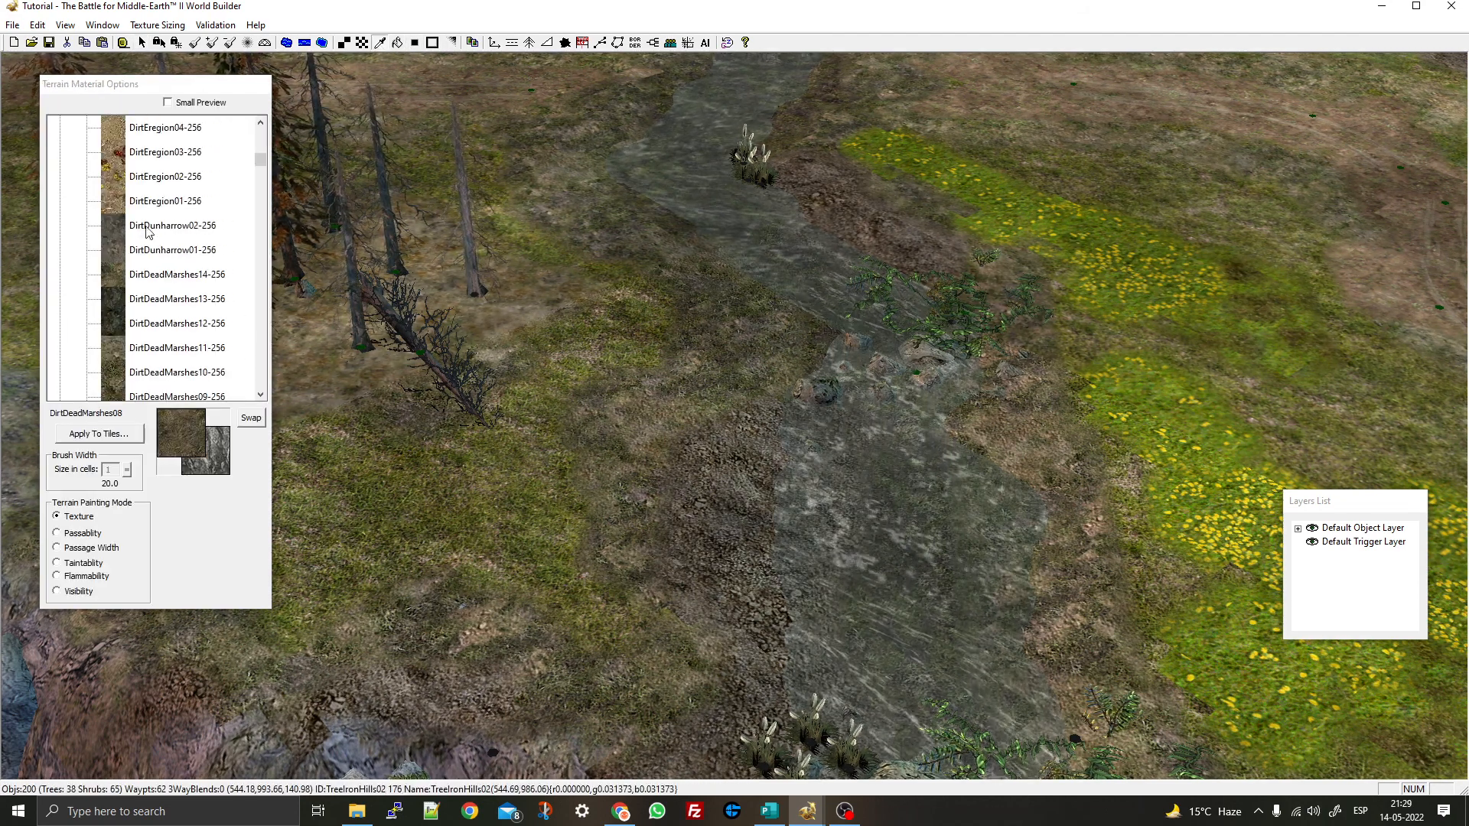
{"action": "scroll", "coordinate": [145, 192], "scroll_direction": "up", "scroll_amount": 3}
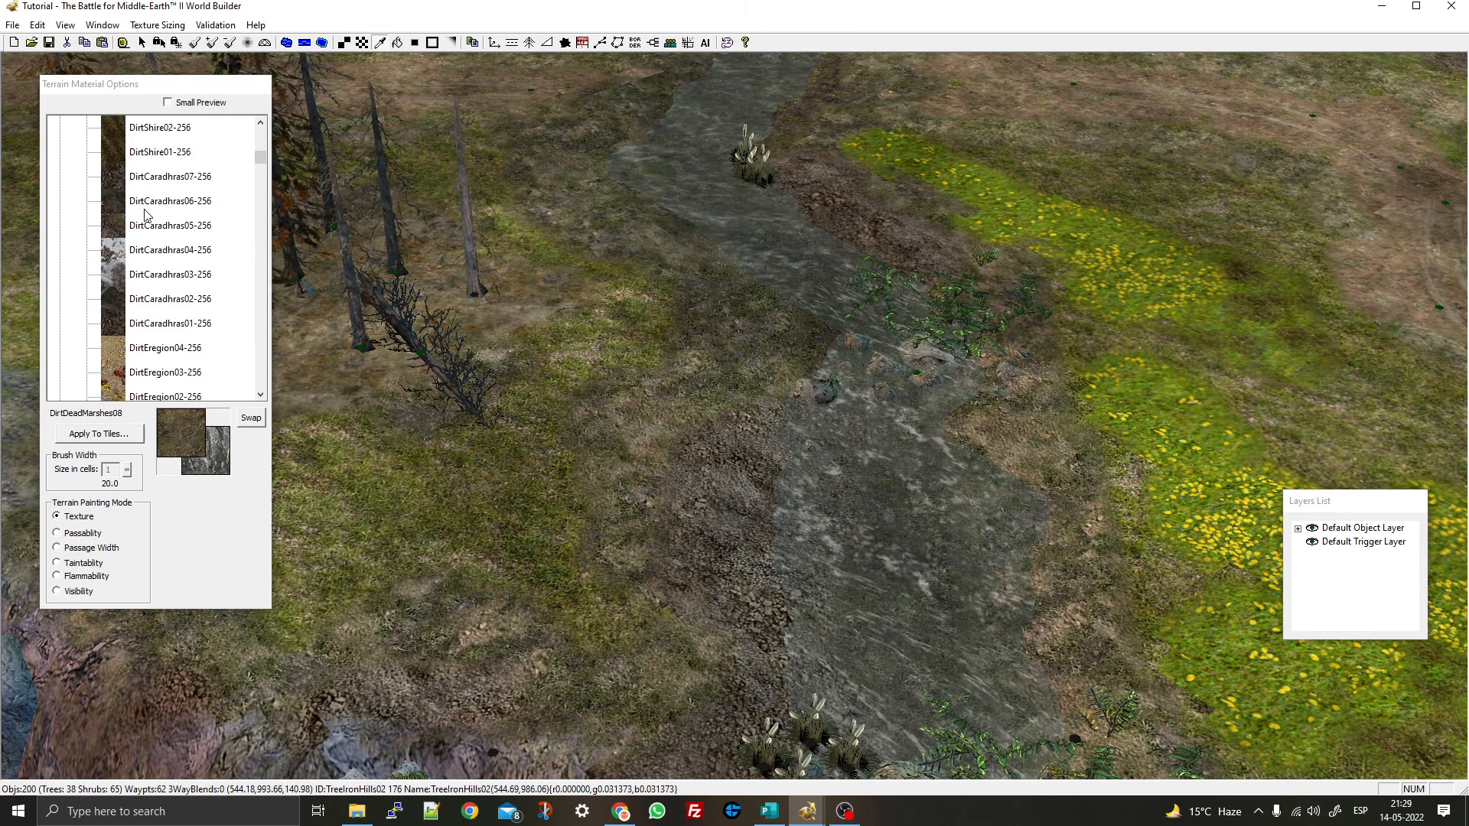
{"action": "scroll", "coordinate": [148, 222], "scroll_direction": "up", "scroll_amount": 3}
{"action": "scroll", "coordinate": [148, 263], "scroll_direction": "up", "scroll_amount": 4}
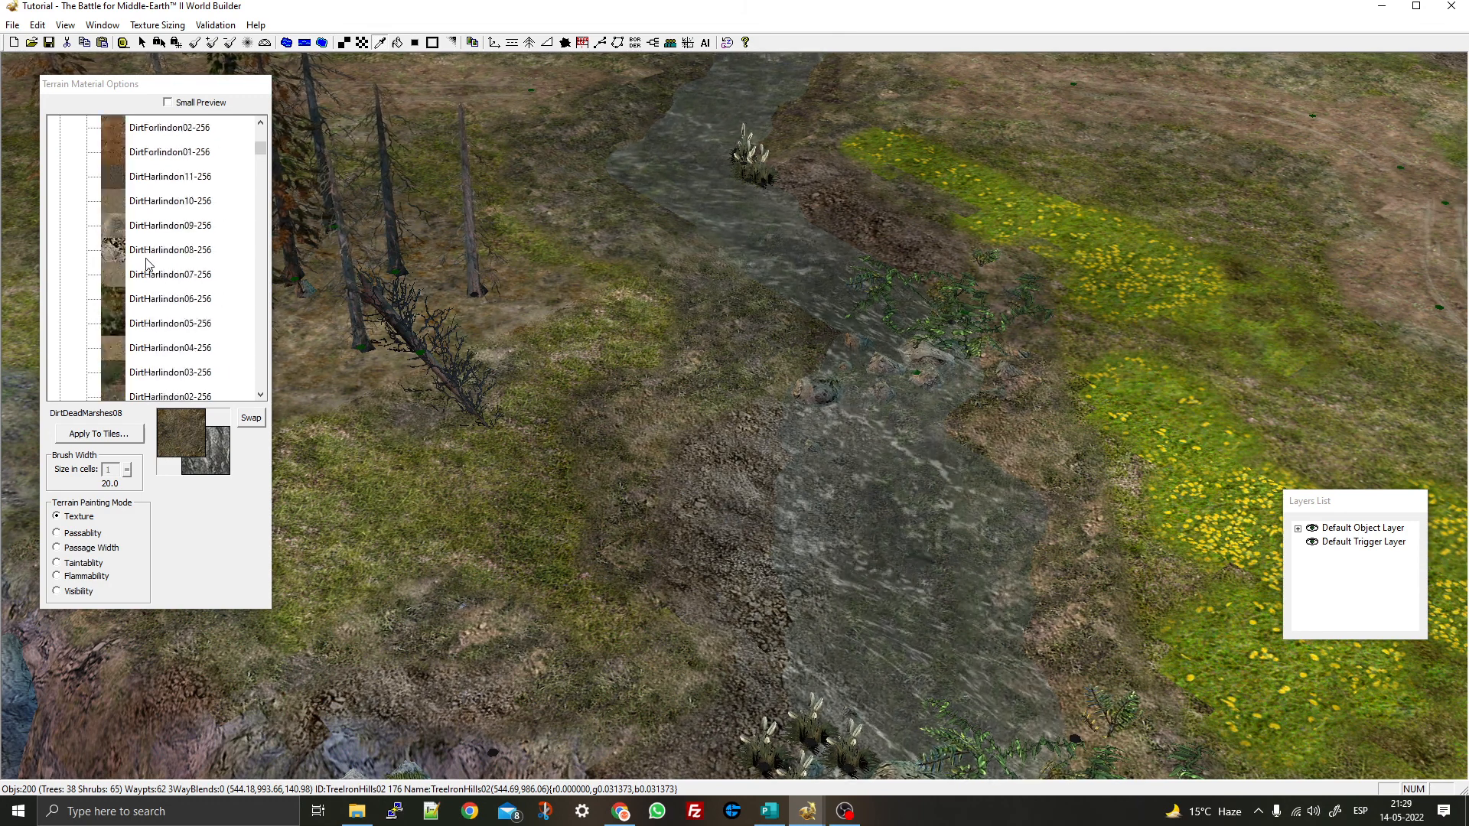
{"action": "scroll", "coordinate": [142, 274], "scroll_direction": "down", "scroll_amount": 5}
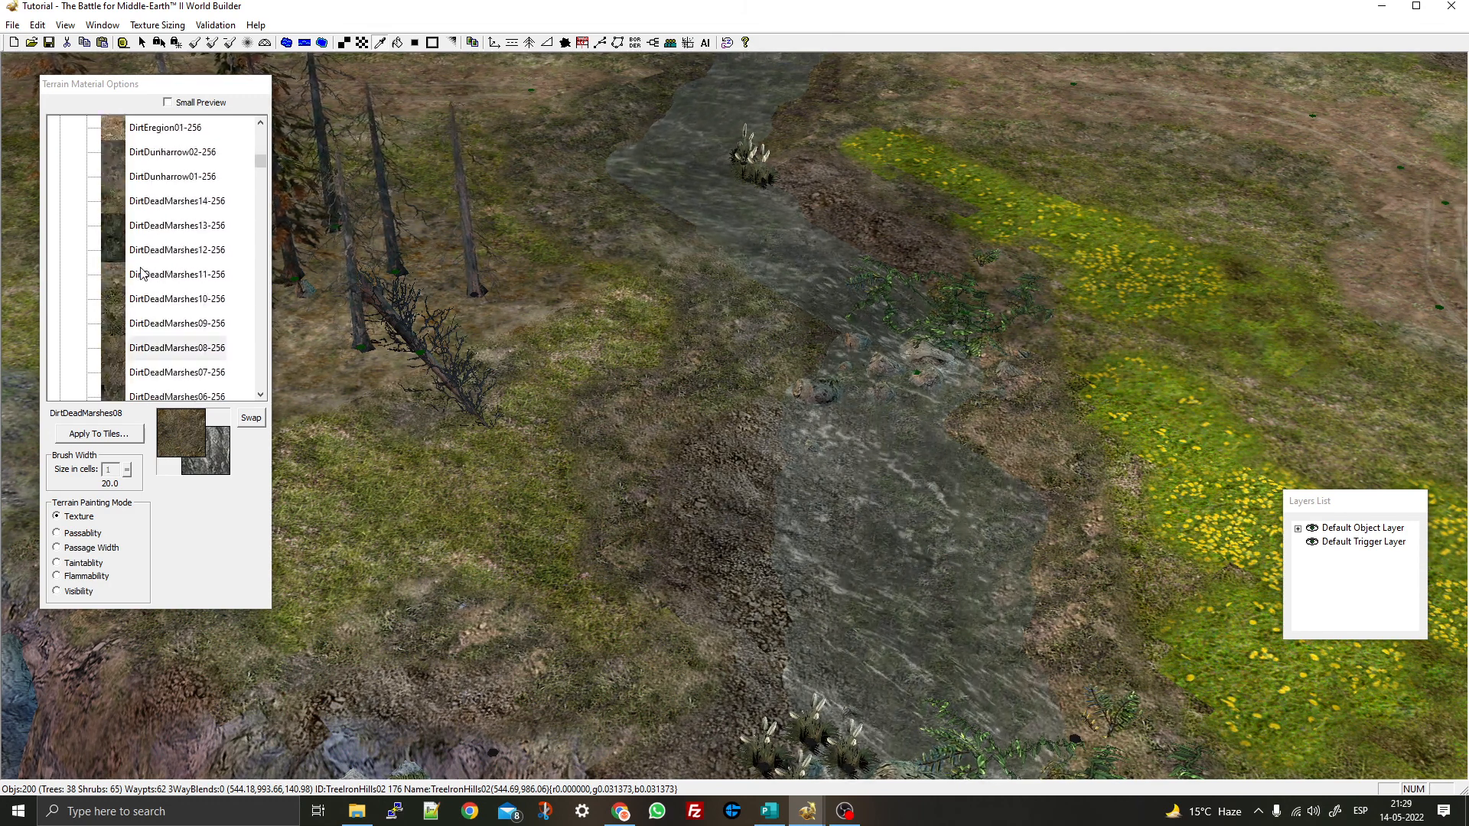
{"action": "scroll", "coordinate": [142, 273], "scroll_direction": "down", "scroll_amount": 10}
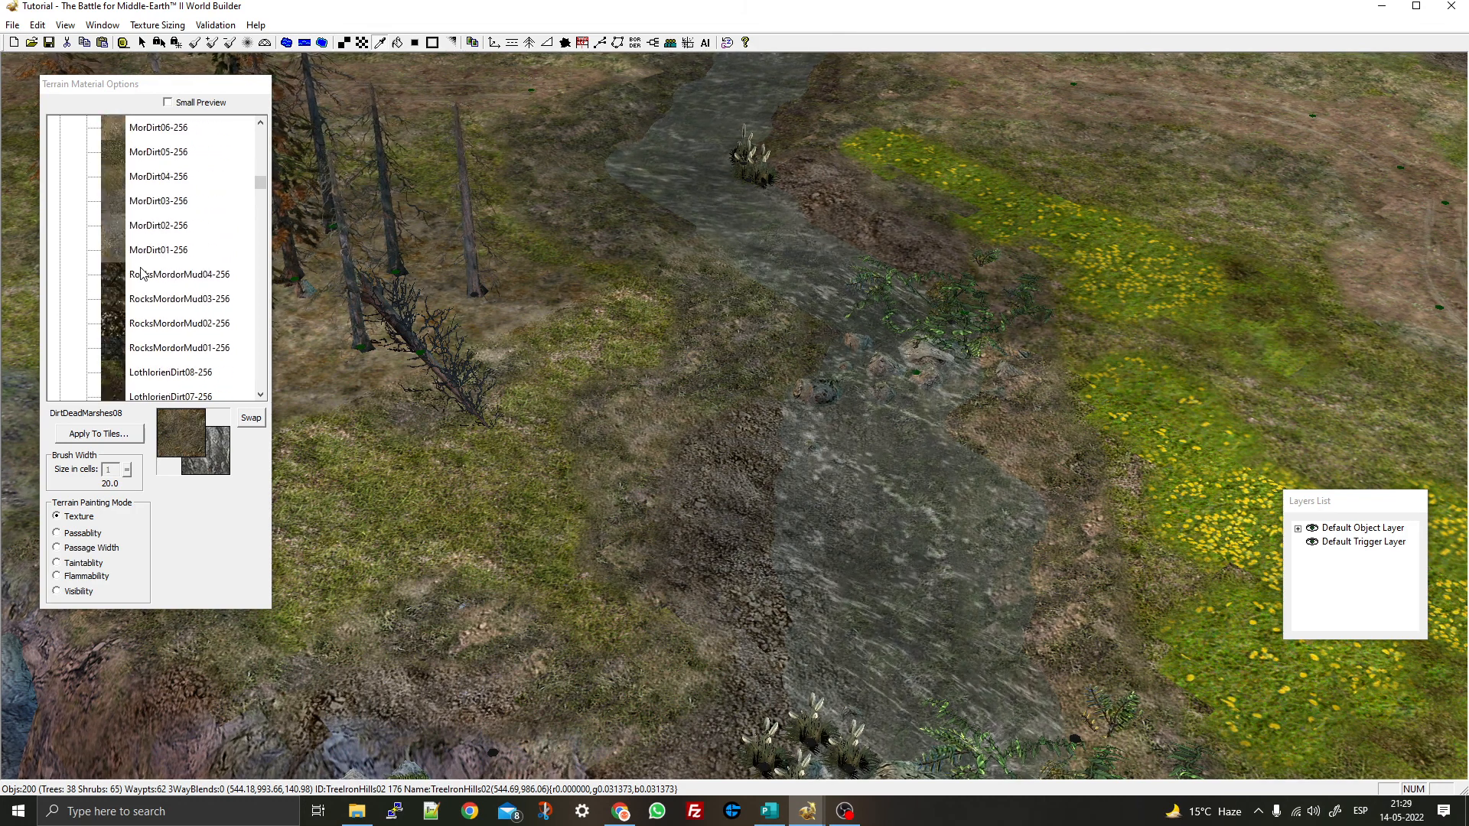
{"action": "scroll", "coordinate": [141, 273], "scroll_direction": "down", "scroll_amount": 1}
{"action": "scroll", "coordinate": [131, 284], "scroll_direction": "down", "scroll_amount": 6}
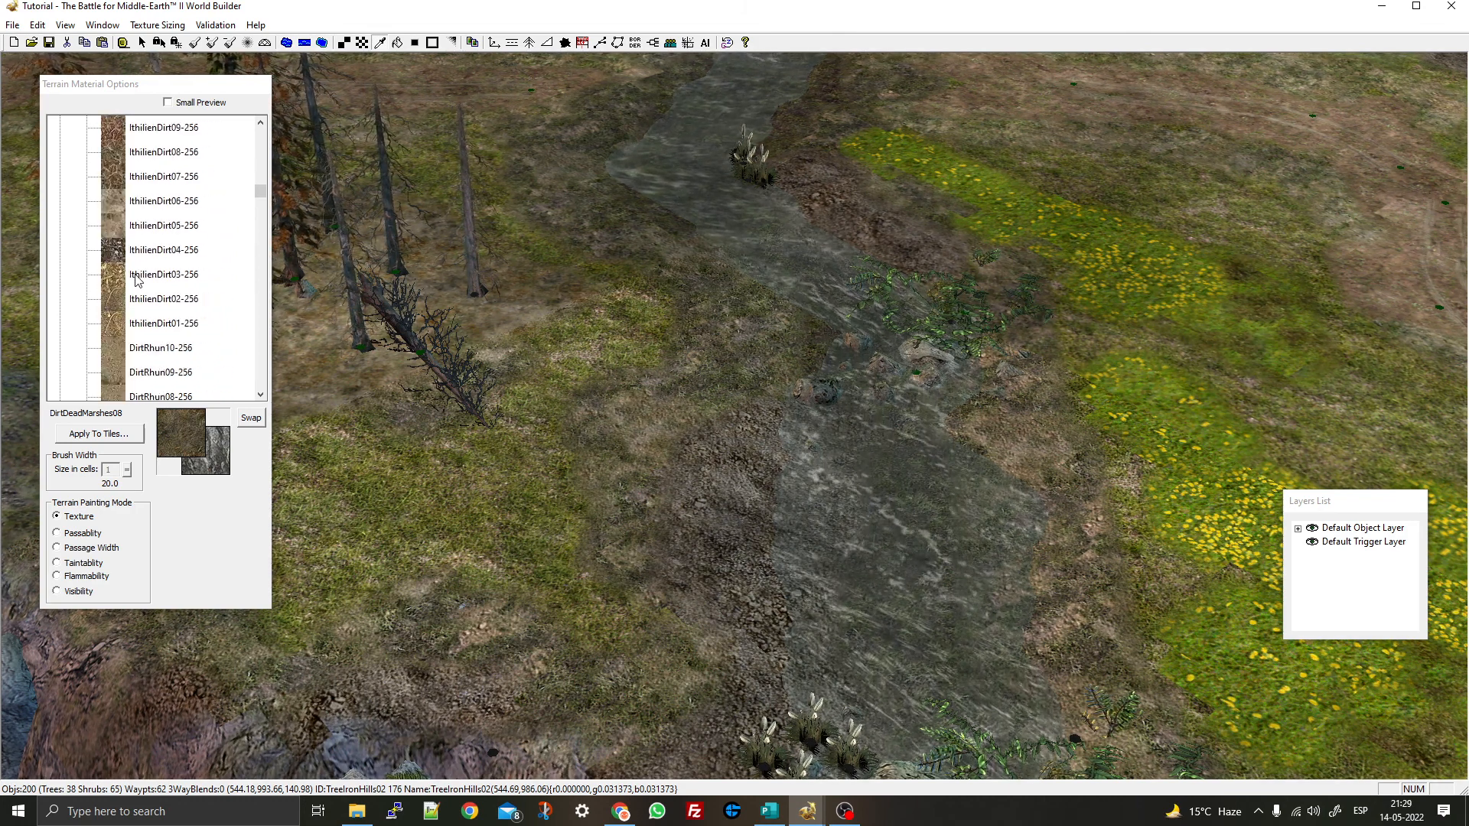
{"action": "scroll", "coordinate": [134, 283], "scroll_direction": "down", "scroll_amount": 5}
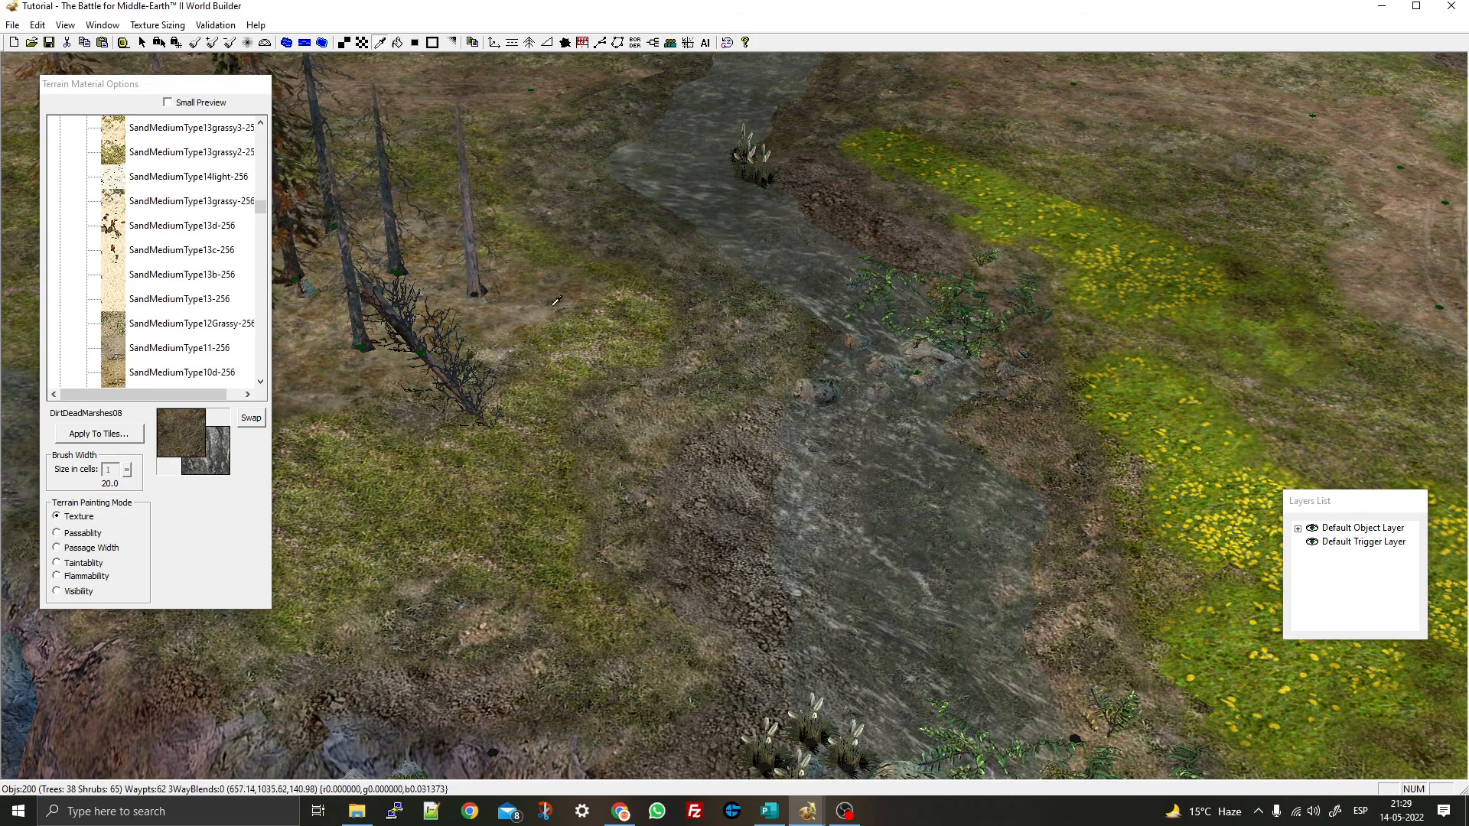
Sample candidate ground textures from the swatch patches, including PelargirCobblestone02 and GrassMediumType45b
{"action": "right_click_drag", "start_coordinate": [383, 325], "coordinate": [777, 411]}
{"action": "right_click_drag", "start_coordinate": [349, 595], "coordinate": [787, 495]}
{"action": "left_click", "coordinate": [570, 504]}
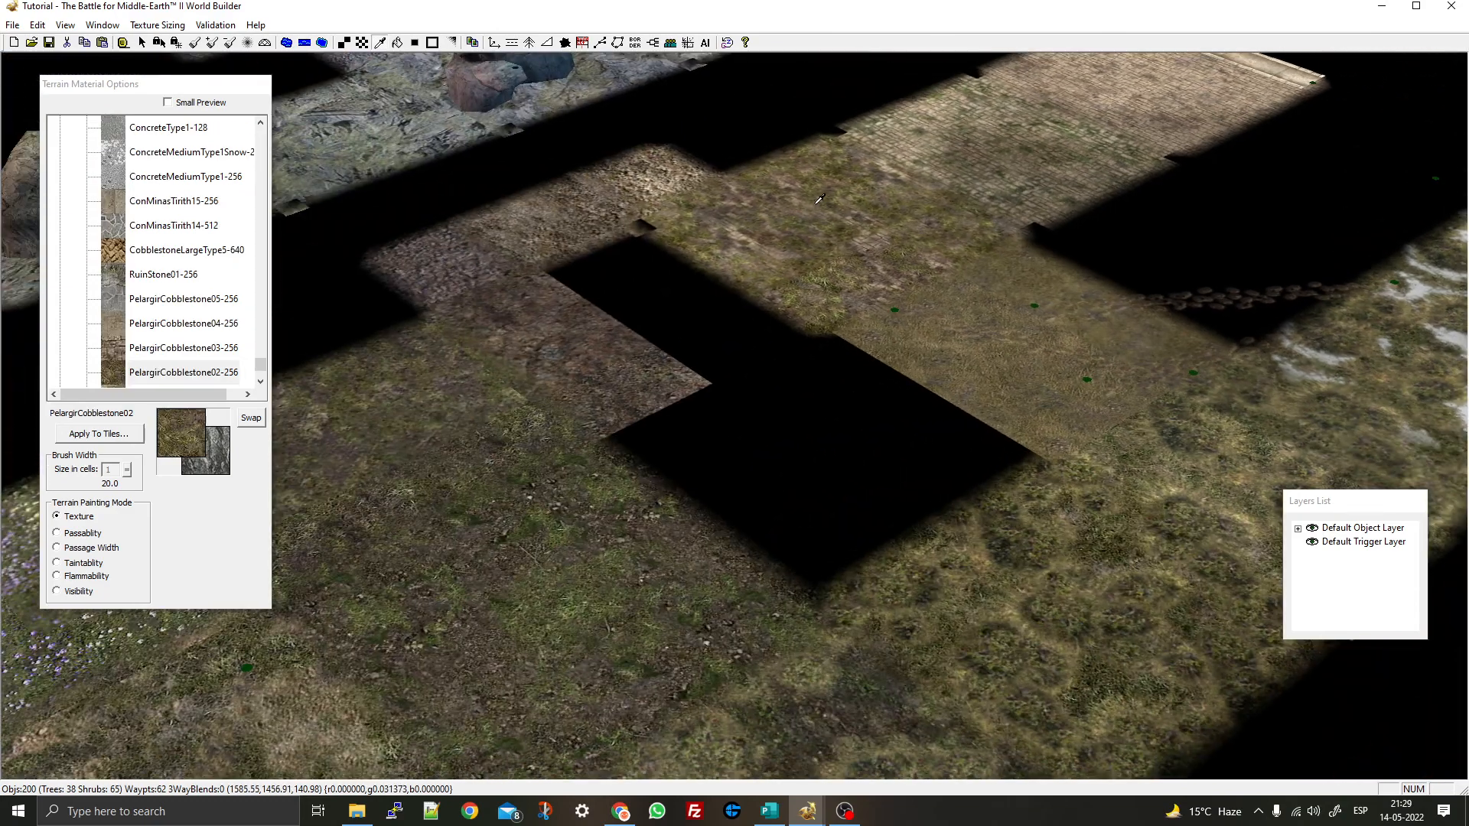
{"action": "right_click_drag", "start_coordinate": [570, 504], "coordinate": [891, 315]}
{"action": "left_click", "coordinate": [708, 294]}
{"action": "left_click", "coordinate": [585, 315]}
{"action": "right_click_drag", "start_coordinate": [585, 315], "coordinate": [1184, 304]}
{"action": "right_click_drag", "start_coordinate": [635, 536], "coordinate": [750, 493]}
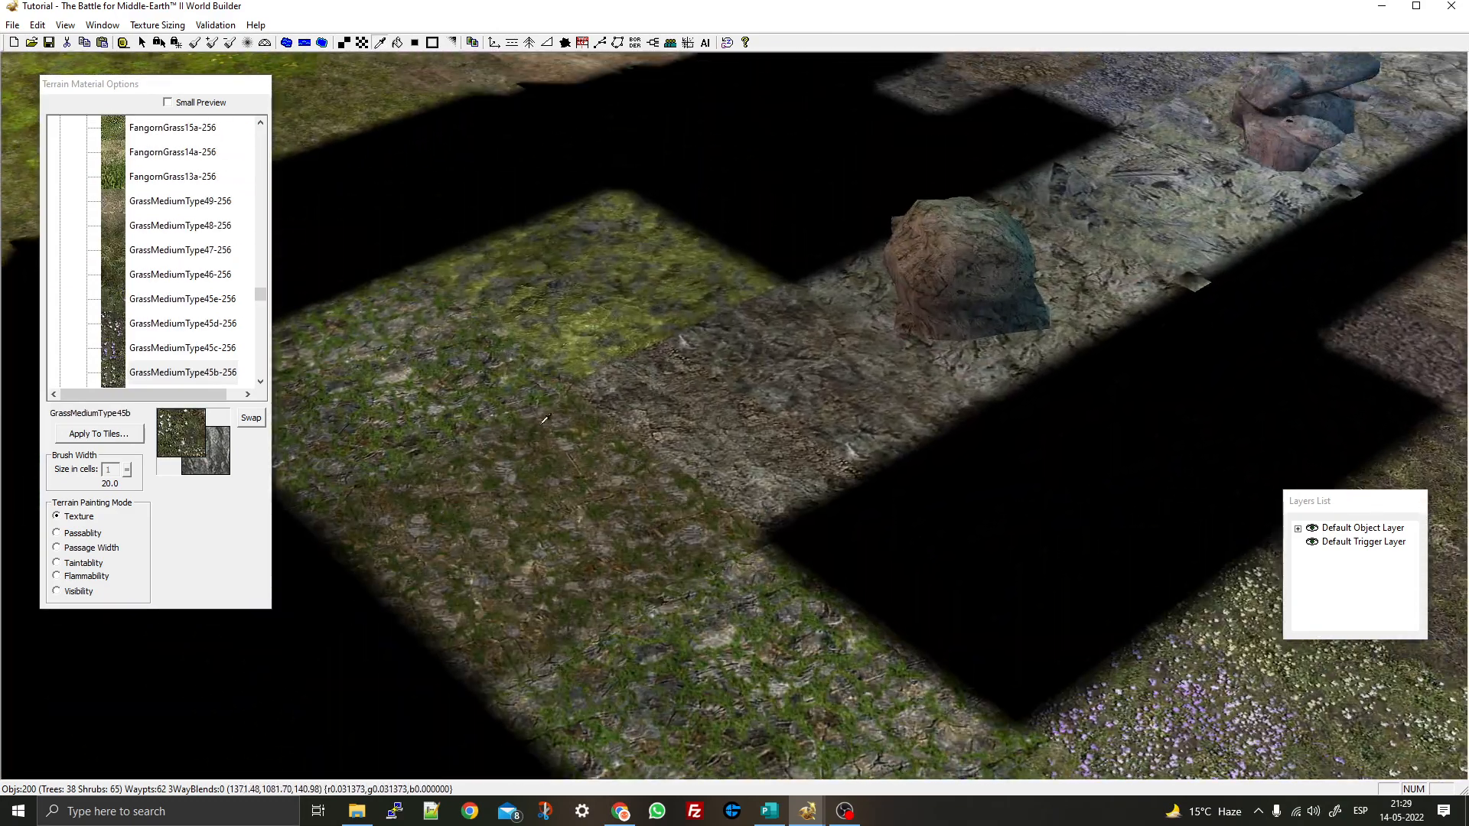
Look through the grass textures, previewing GrassMediumType42Flower and GrassMediumType43, and choose LothlorienGrass14-512
{"action": "scroll", "coordinate": [156, 306], "scroll_direction": "down", "scroll_amount": 4}
{"action": "left_click", "coordinate": [146, 252]}
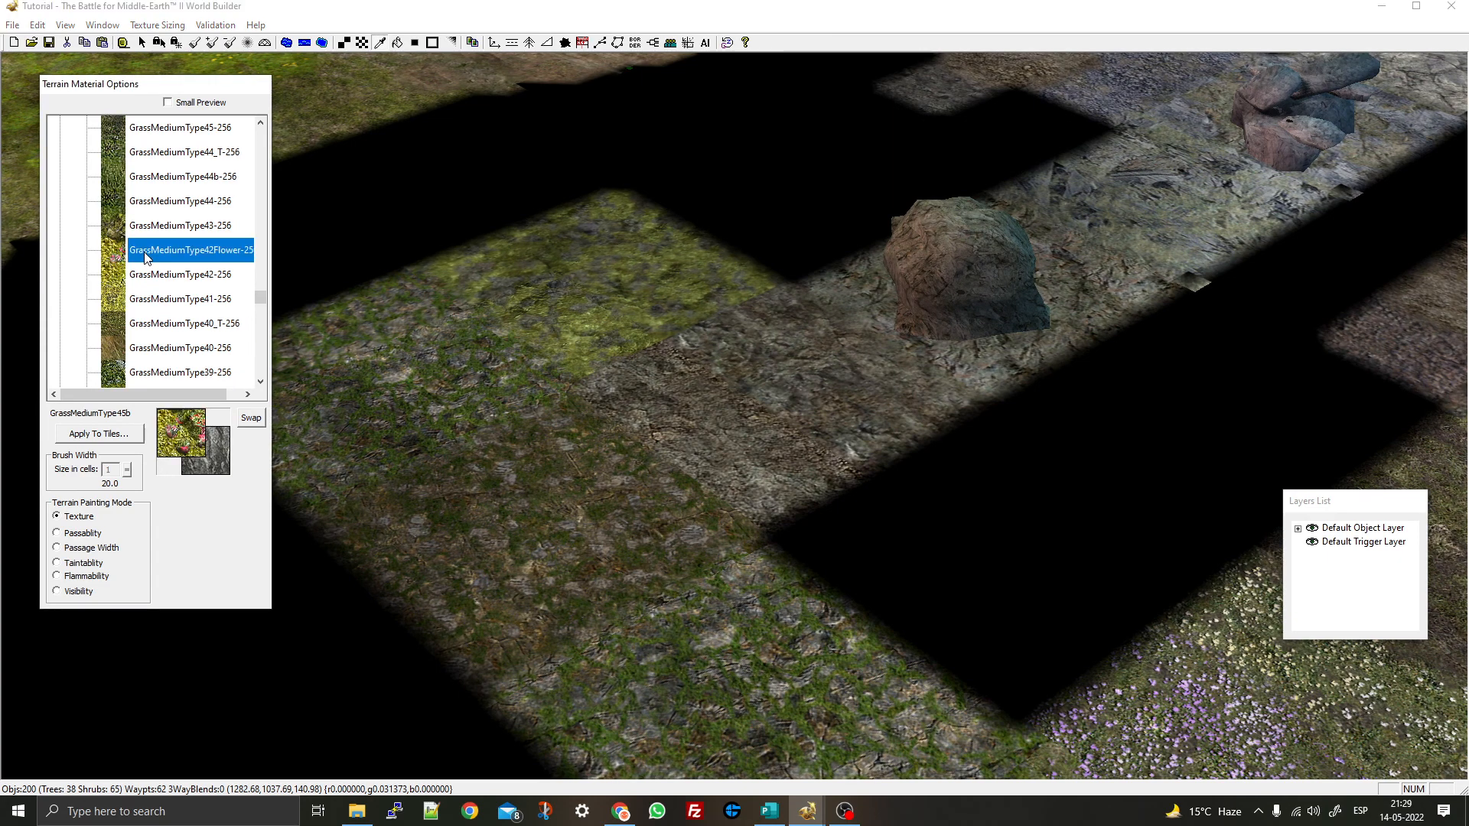
{"action": "left_click", "coordinate": [154, 229]}
{"action": "scroll", "coordinate": [156, 245], "scroll_direction": "down", "scroll_amount": 10}
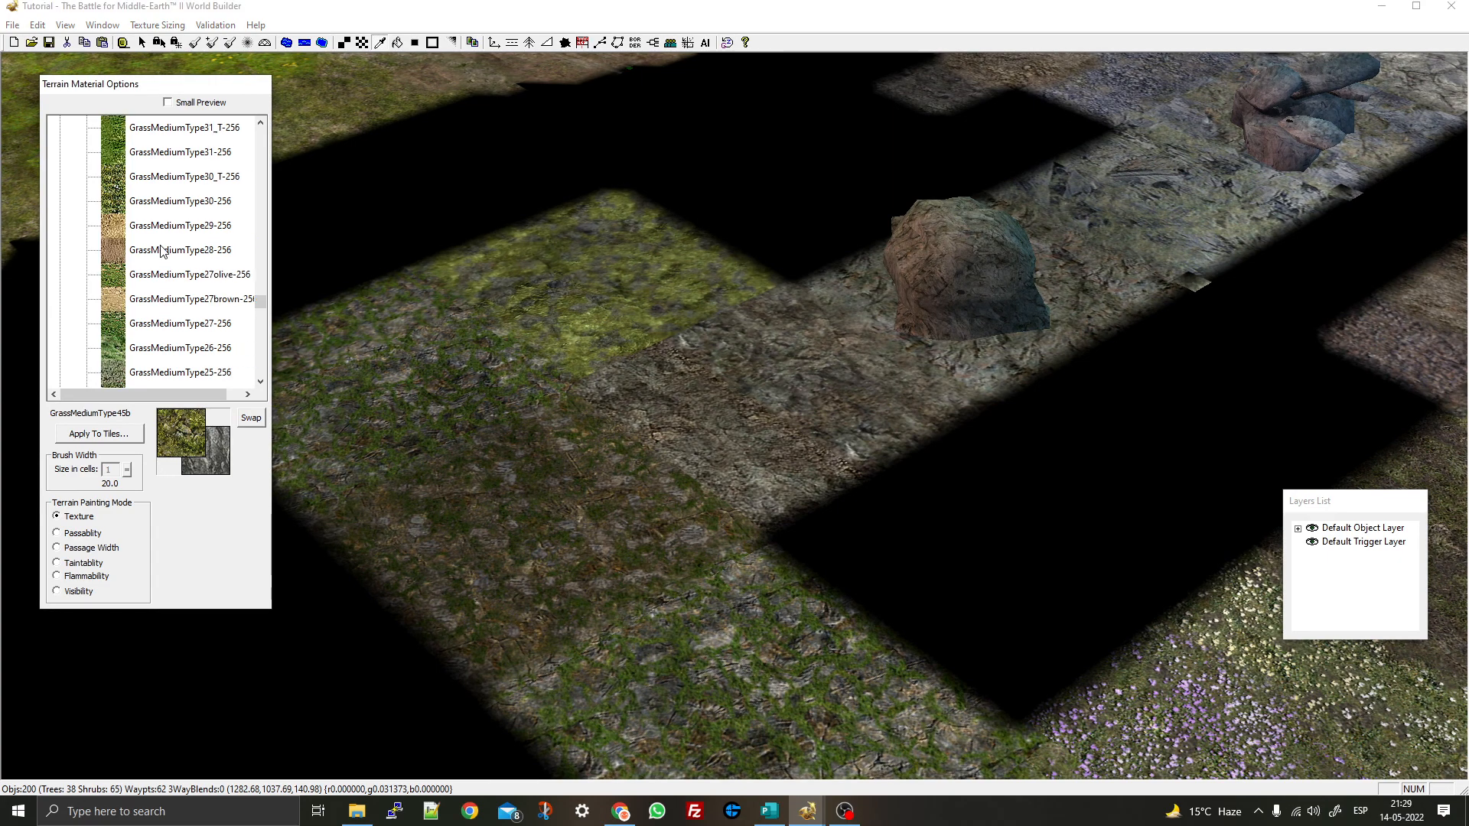
{"action": "scroll", "coordinate": [156, 258], "scroll_direction": "down", "scroll_amount": 10}
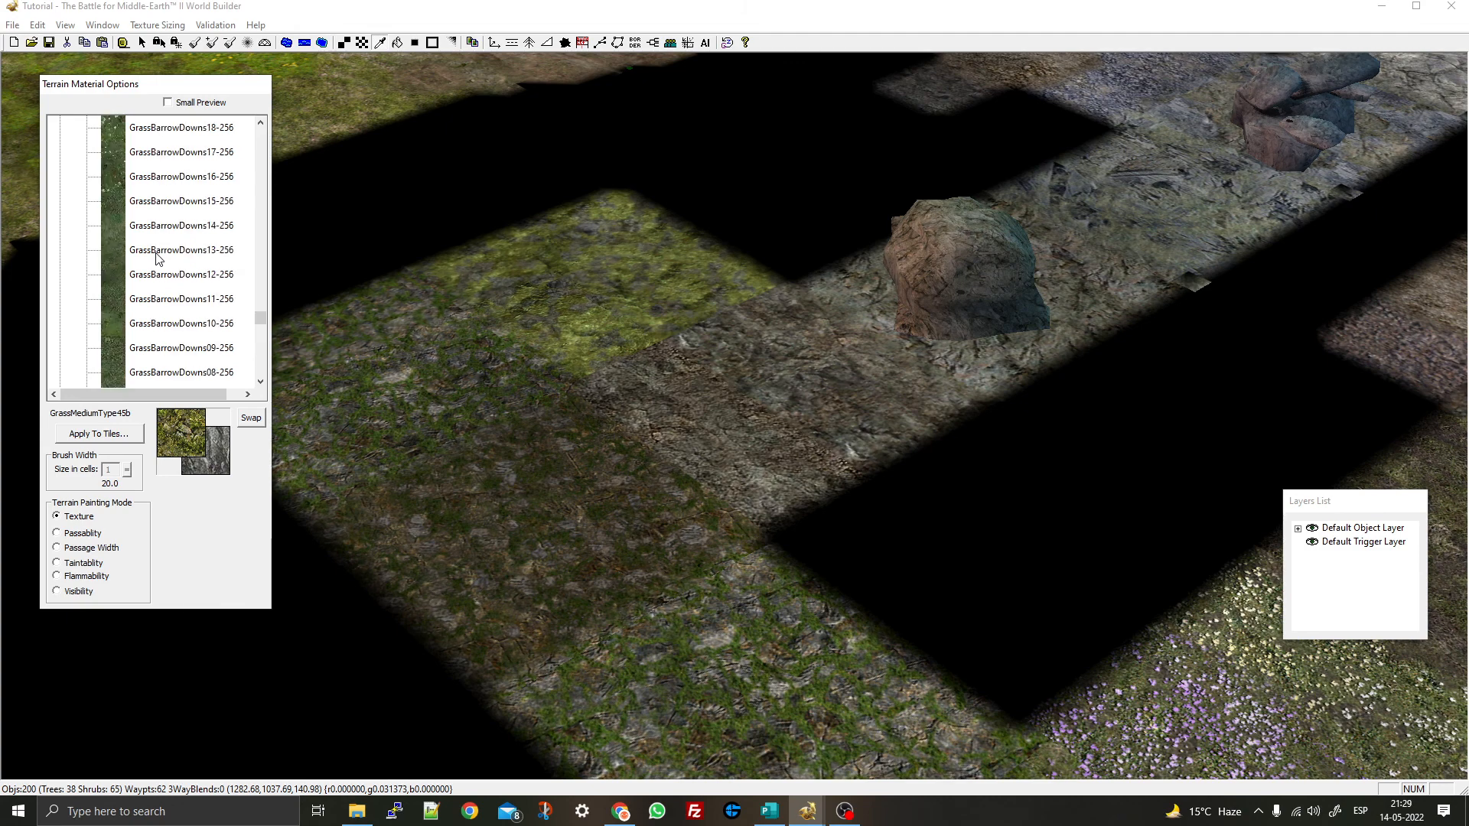
{"action": "scroll", "coordinate": [156, 259], "scroll_direction": "down", "scroll_amount": 3}
{"action": "scroll", "coordinate": [154, 259], "scroll_direction": "up", "scroll_amount": 15}
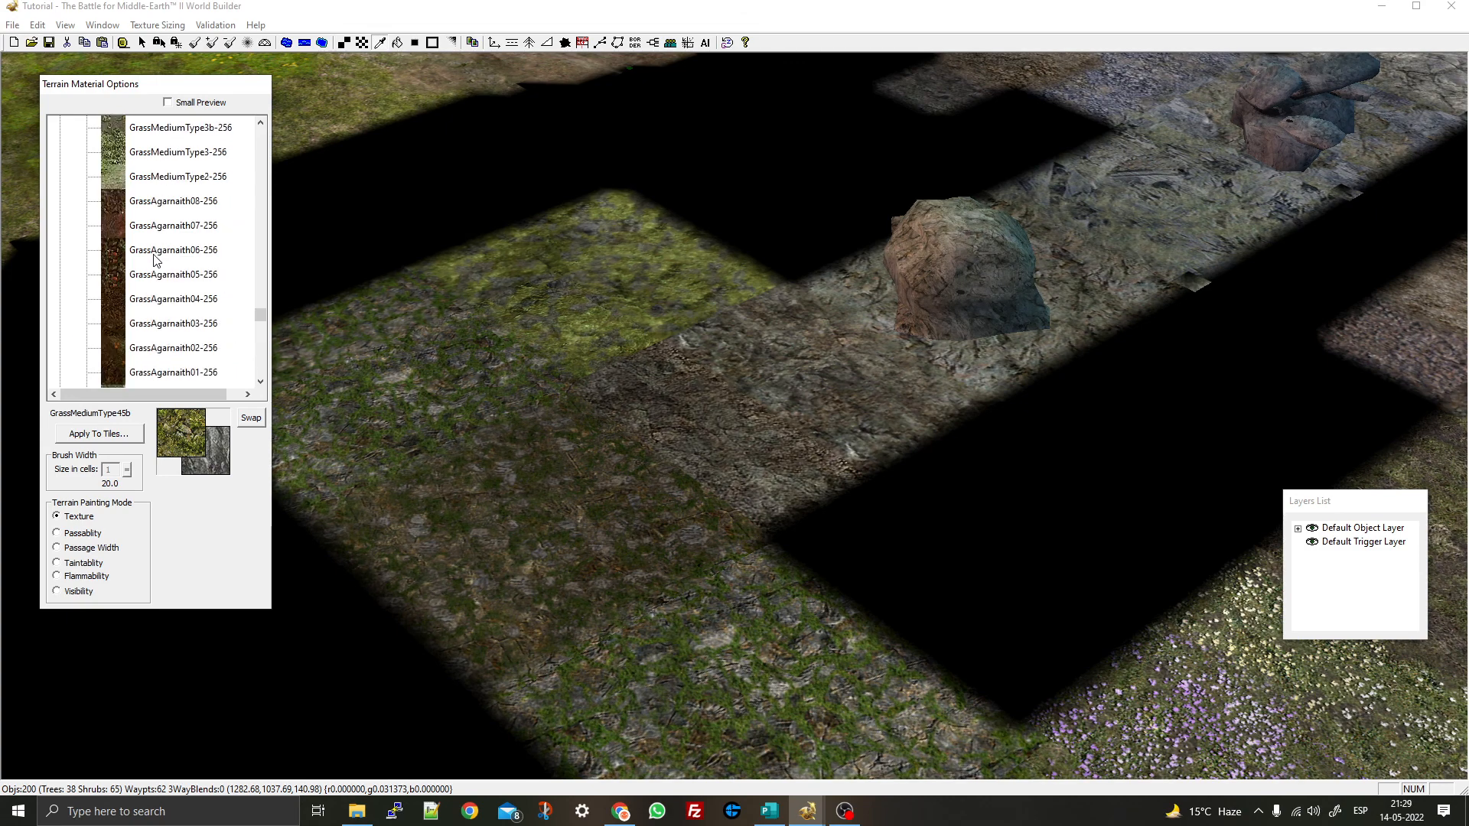
{"action": "scroll", "coordinate": [155, 260], "scroll_direction": "up", "scroll_amount": 15}
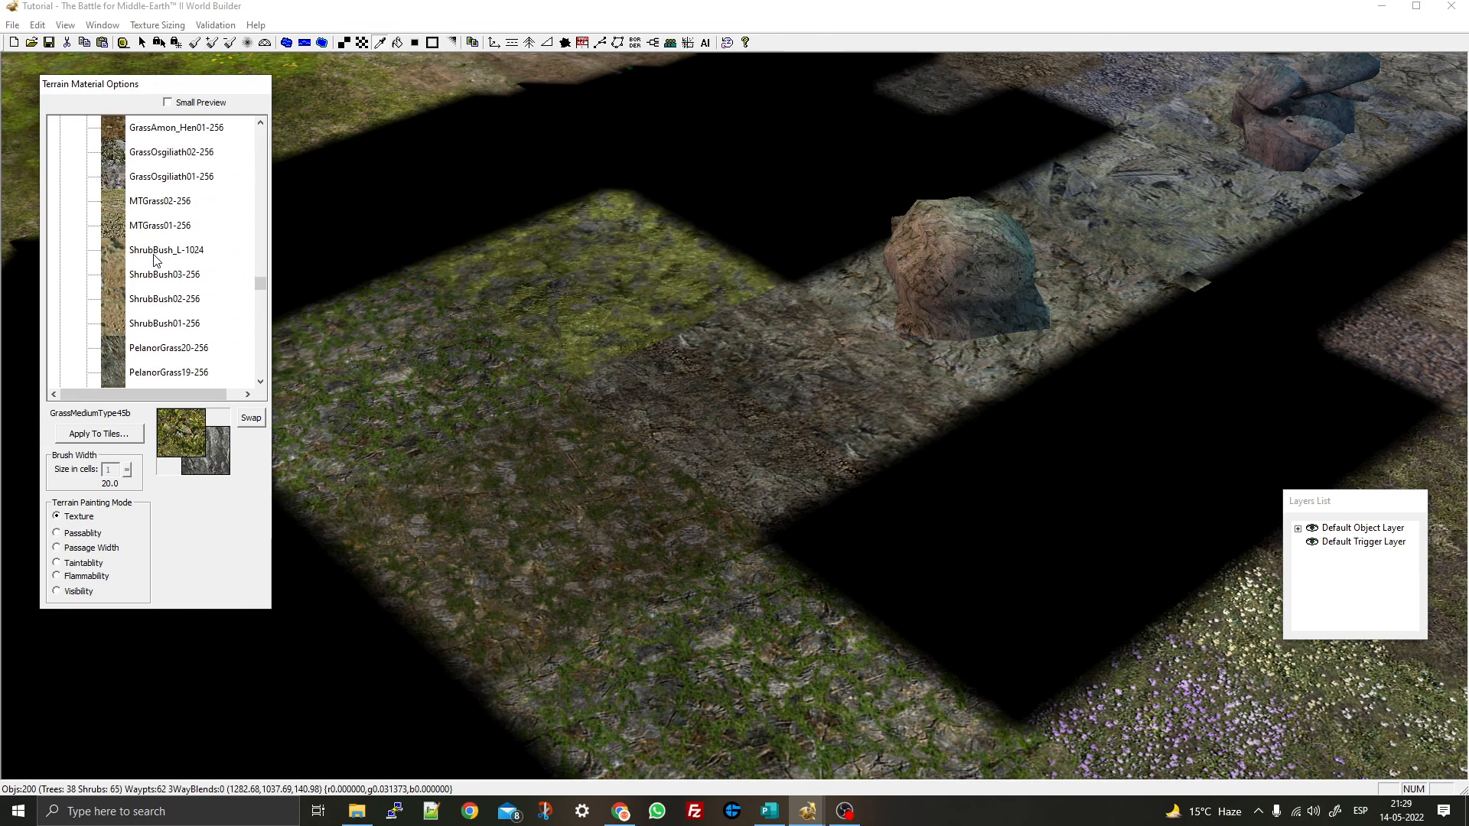
{"action": "scroll", "coordinate": [156, 260], "scroll_direction": "up", "scroll_amount": 10}
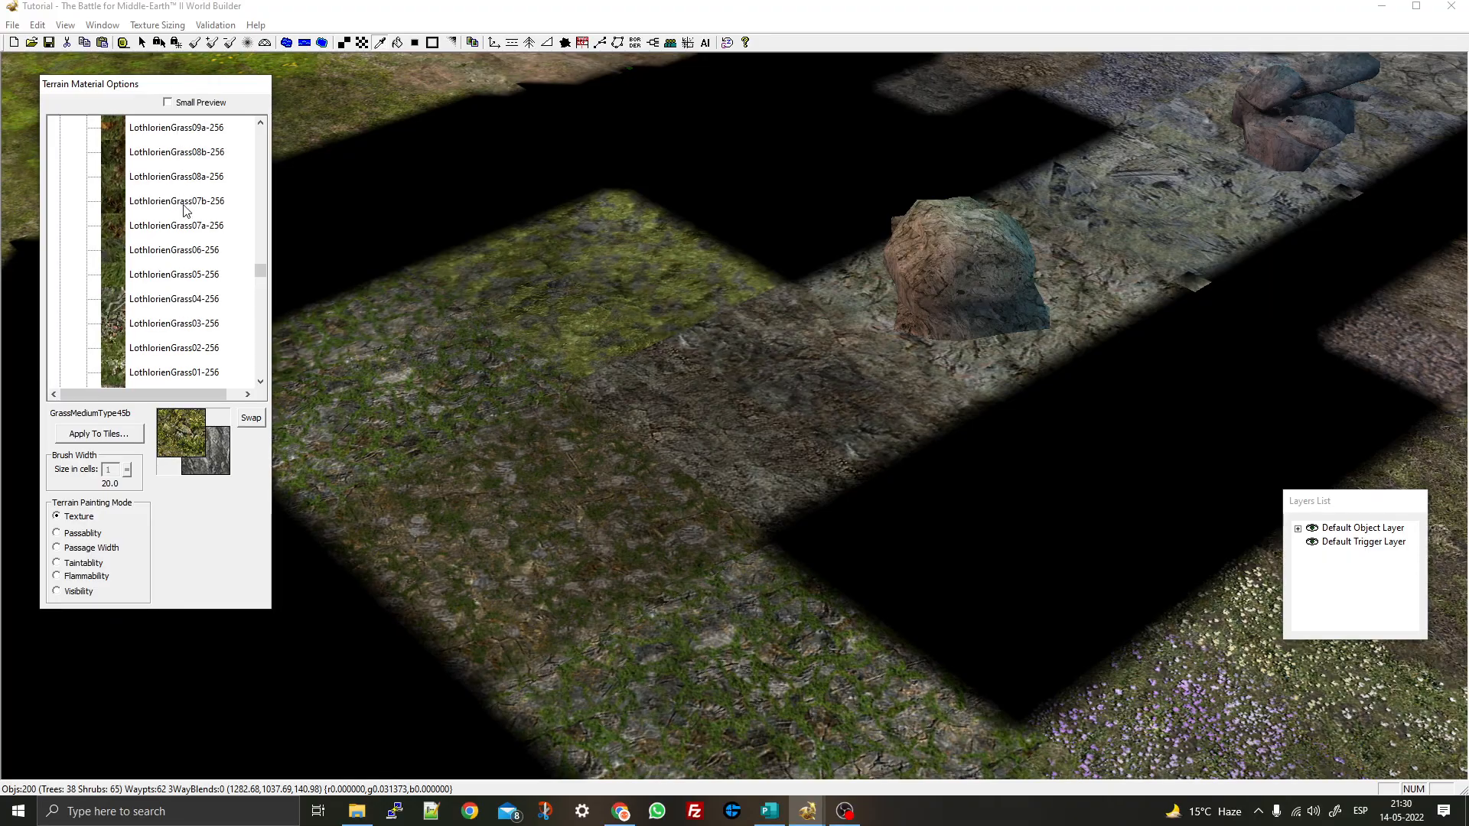
{"action": "scroll", "coordinate": [183, 211], "scroll_direction": "up", "scroll_amount": 4}
Paint LothlorienGrass14-512 along the plateau's fallen log with a brush width of 2 cells
{"action": "right_click_drag", "start_coordinate": [497, 310], "coordinate": [450, 384]}
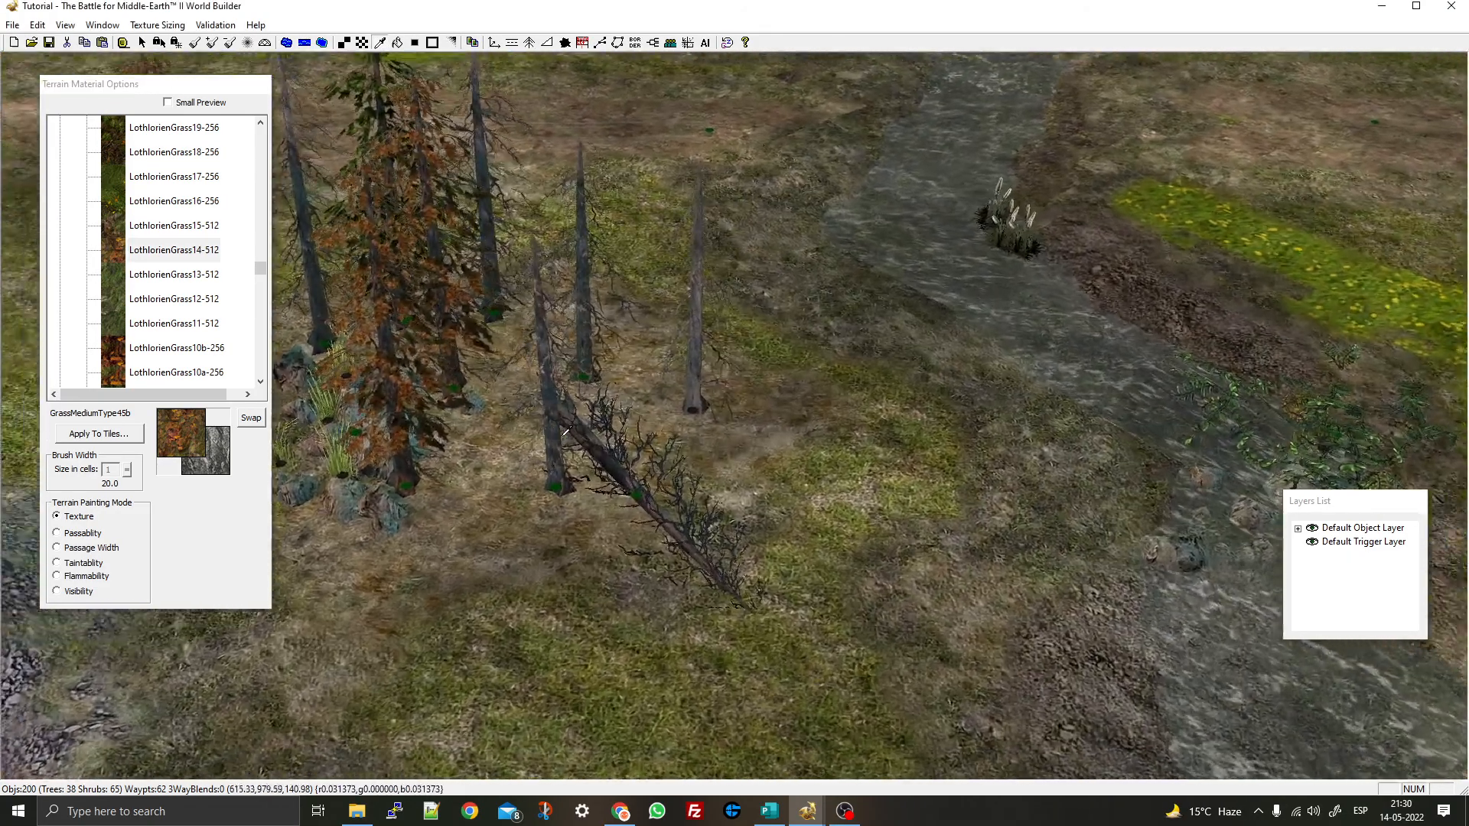
{"action": "scroll", "coordinate": [450, 384], "scroll_direction": "up", "scroll_amount": 1}
{"action": "left_click", "coordinate": [364, 44]}
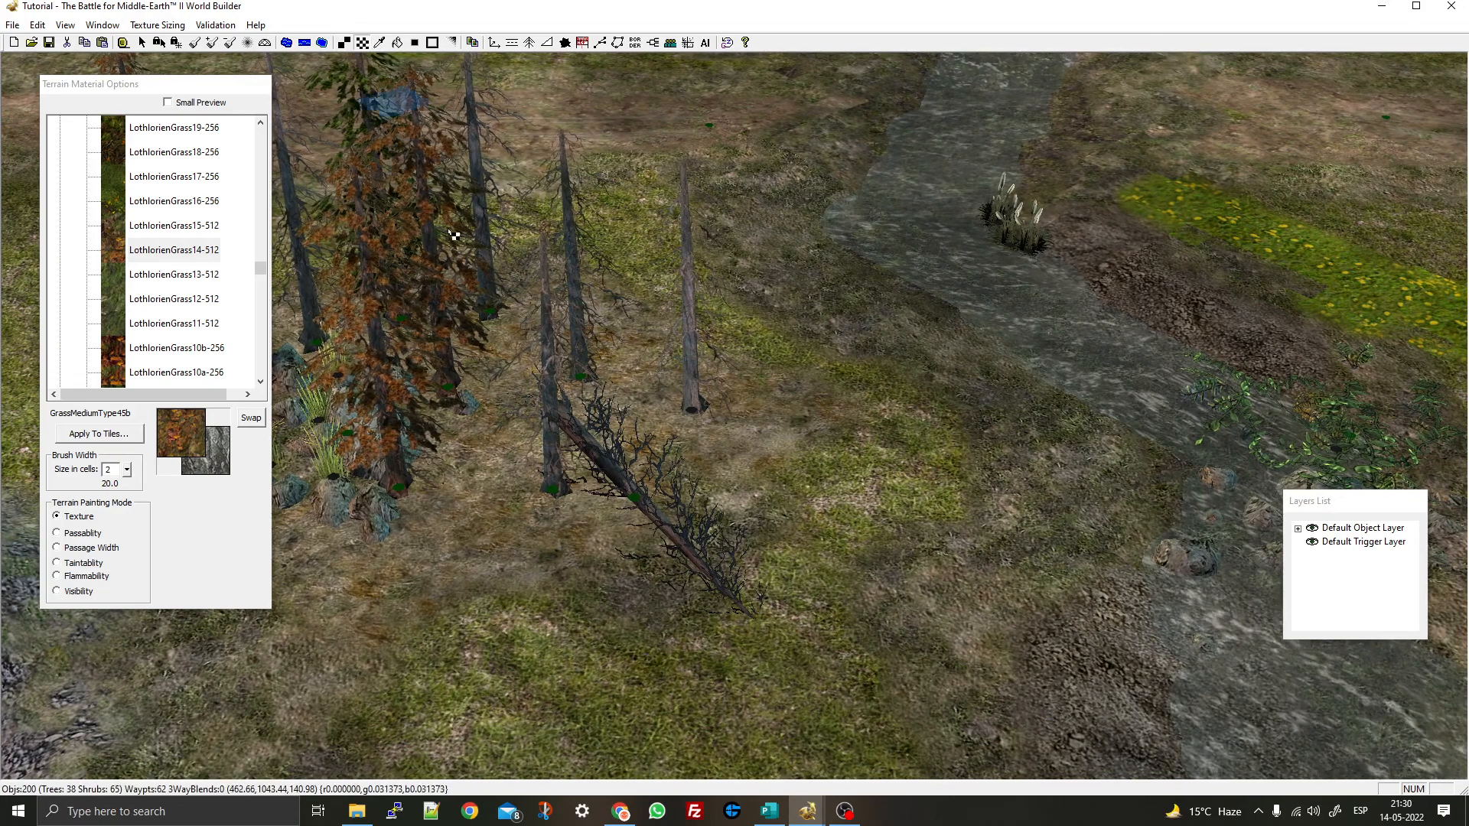
{"action": "left_click_drag", "start_coordinate": [606, 463], "coordinate": [704, 585]}
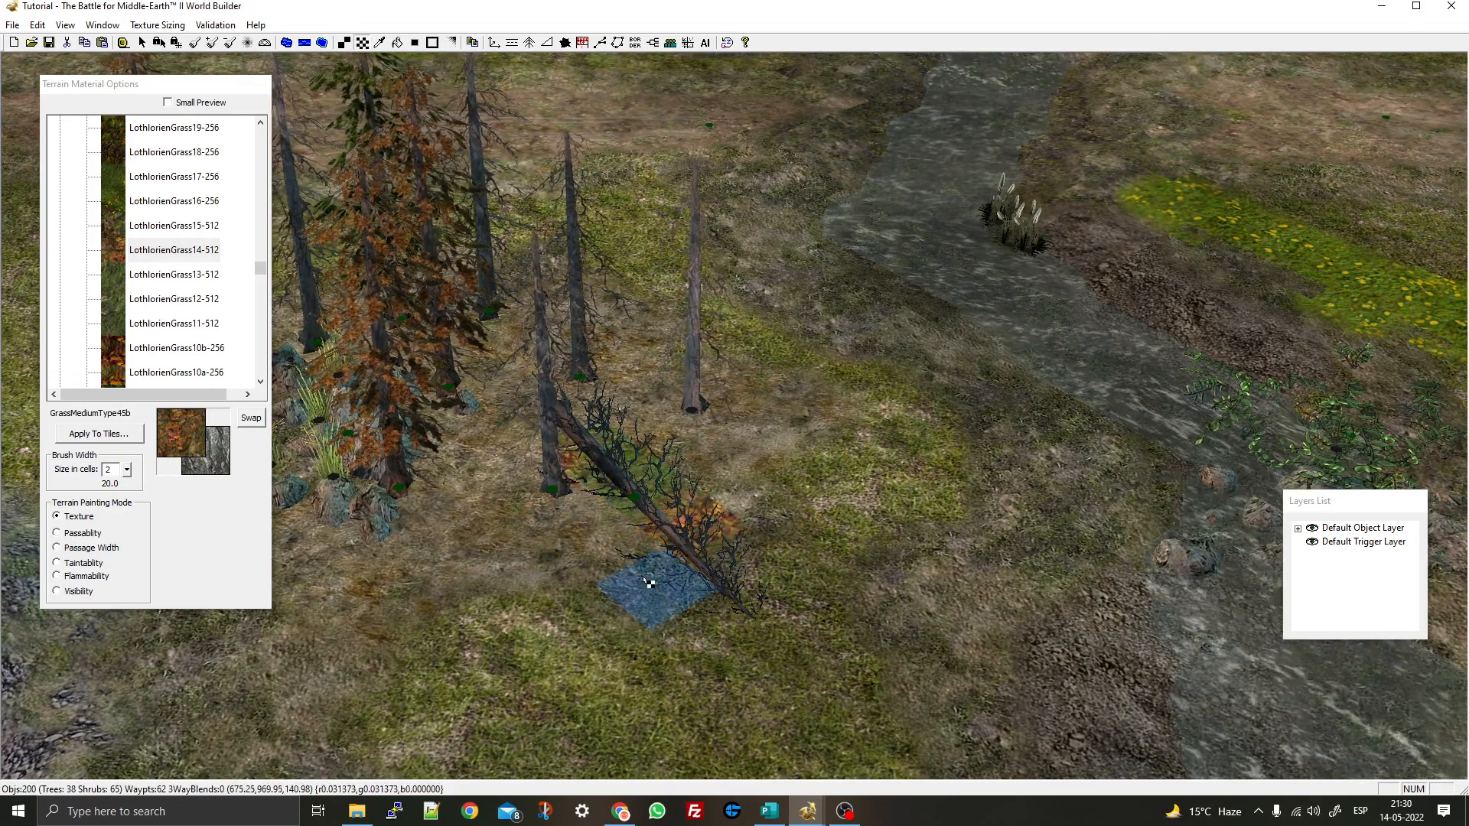
Try LothlorienGrass10a-256 as the ground texture along the full length of the plateau's fallen log
{"action": "left_click", "coordinate": [175, 225]}
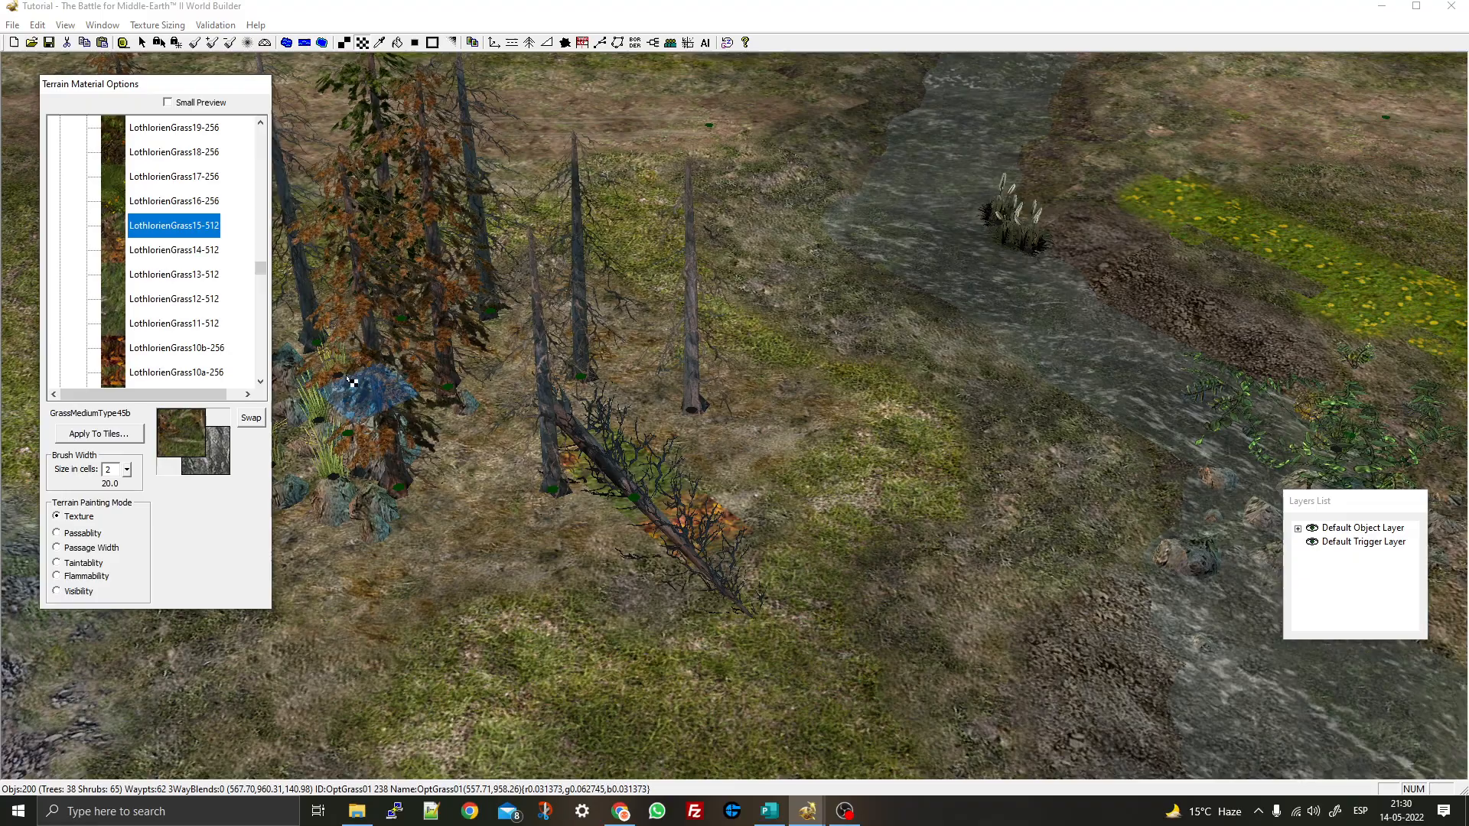
{"action": "left_click", "coordinate": [197, 372]}
{"action": "mouse_move", "coordinate": [707, 572]}
{"action": "left_mouse_down"}
{"action": "mouse_move", "coordinate": [604, 459]}
{"action": "mouse_move", "coordinate": [575, 453]}
{"action": "left_mouse_up"}
Paint LothlorienGrass16-256 over the ground on the river-facing side of the plateau's fallen log
{"action": "mouse_move", "coordinate": [569, 452]}
{"action": "middle_mouse_down"}
{"action": "mouse_move", "coordinate": [579, 425]}
{"action": "mouse_move", "coordinate": [463, 434]}
{"action": "mouse_move", "coordinate": [525, 352]}
{"action": "middle_mouse_up"}
{"action": "left_click", "coordinate": [173, 201]}
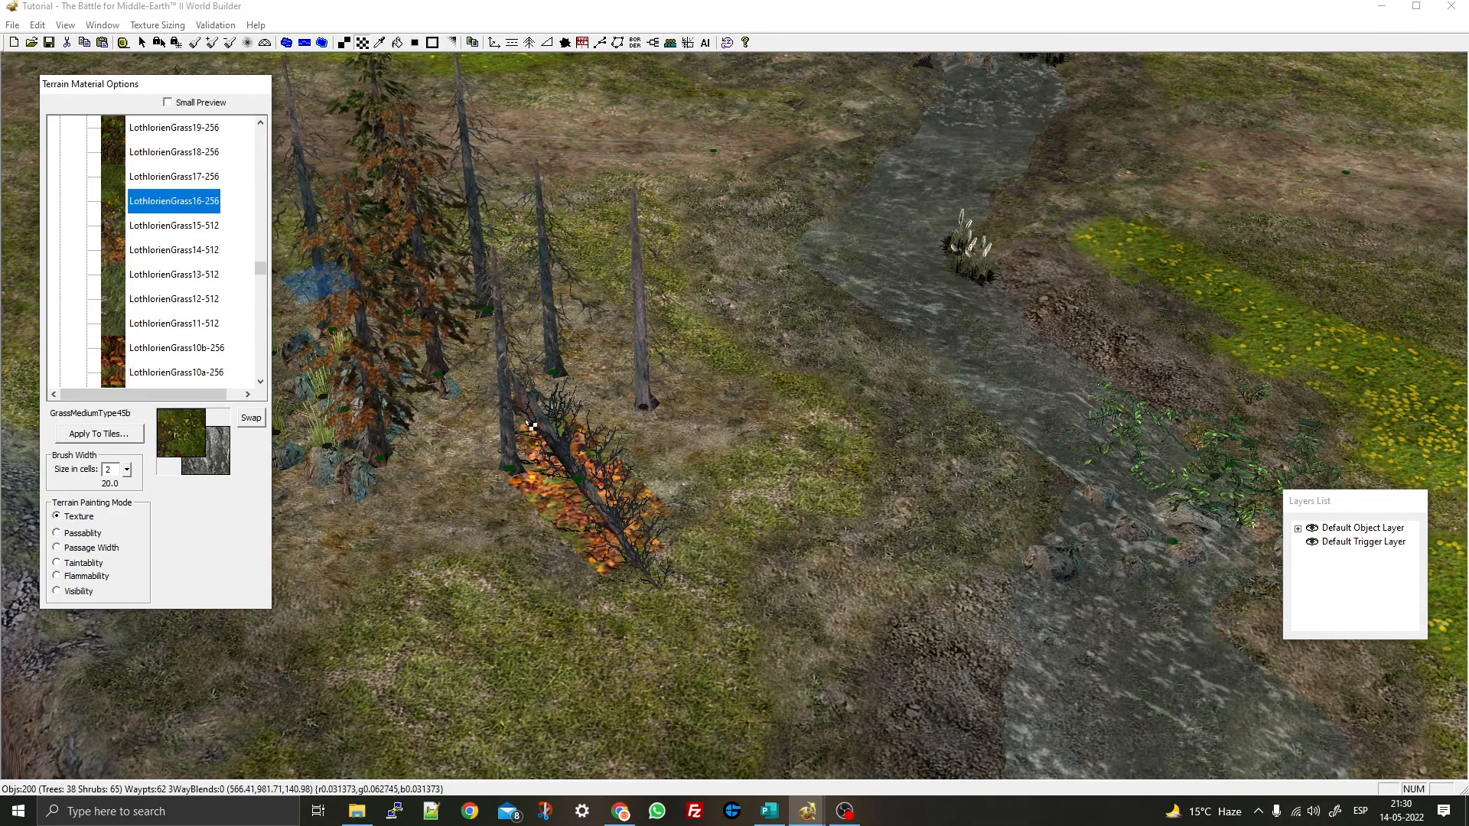
{"action": "left_click_drag", "start_coordinate": [635, 563], "coordinate": [627, 489]}
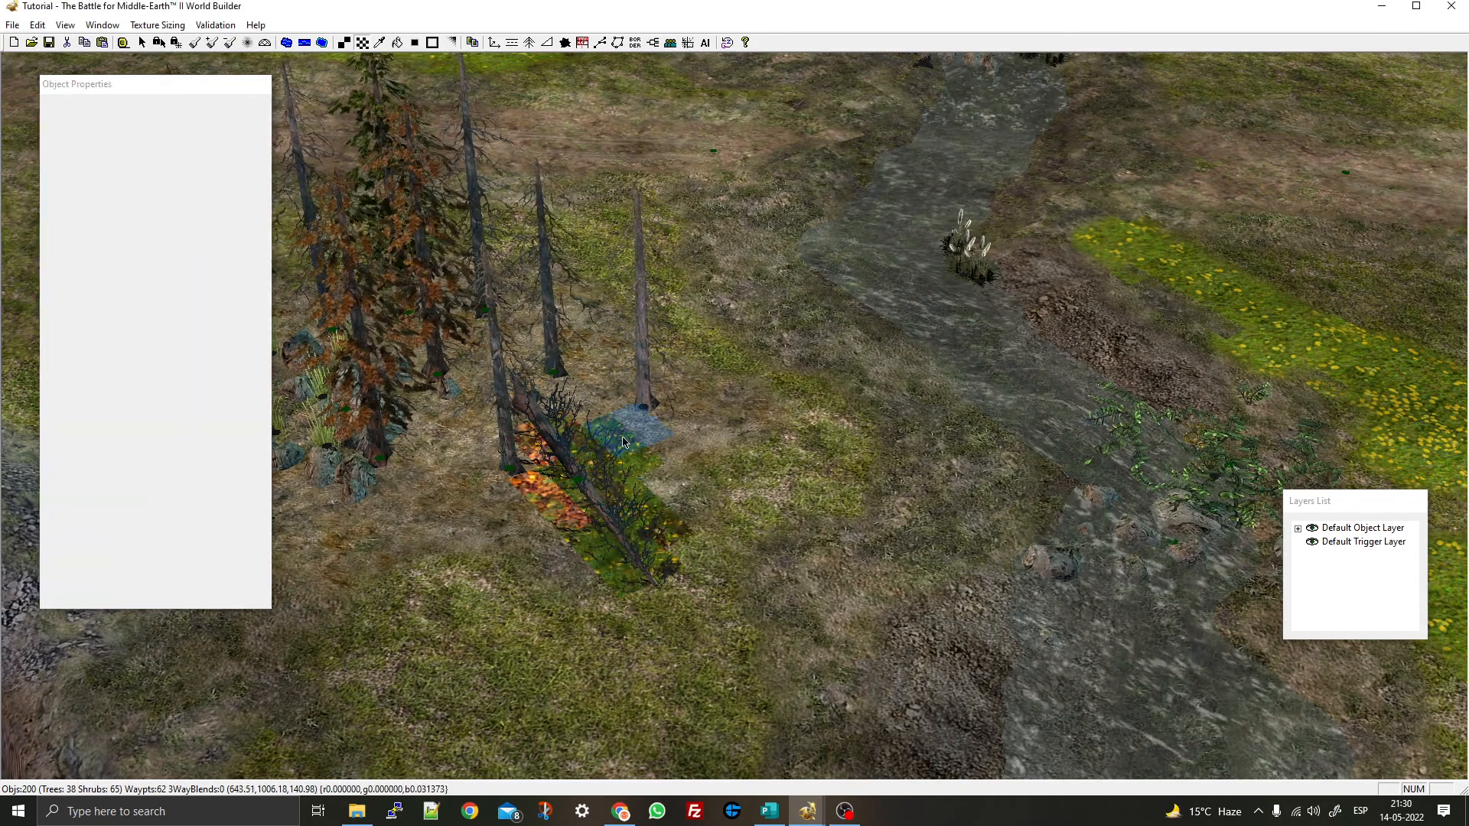
Undo the trial Lothlorien grass strokes around the plateau's fallen log
{"action": "key", "text": "ctrl+z"}
{"action": "key", "text": "ctrl+z"}
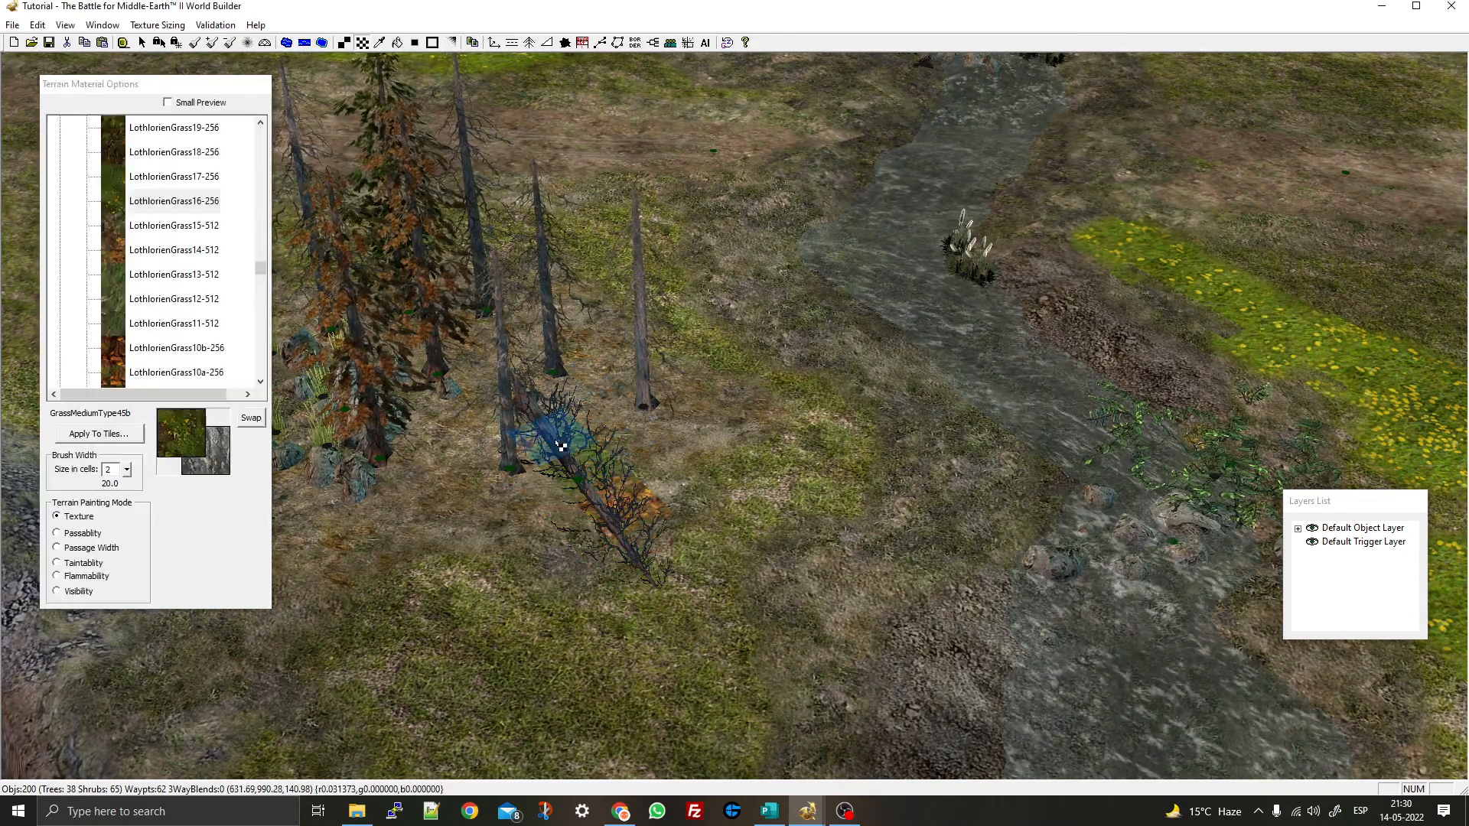
Return to the start of the terrain texture list and collapse its expanded type folders, including Dirt and Grass
{"action": "left_click", "coordinate": [136, 373]}
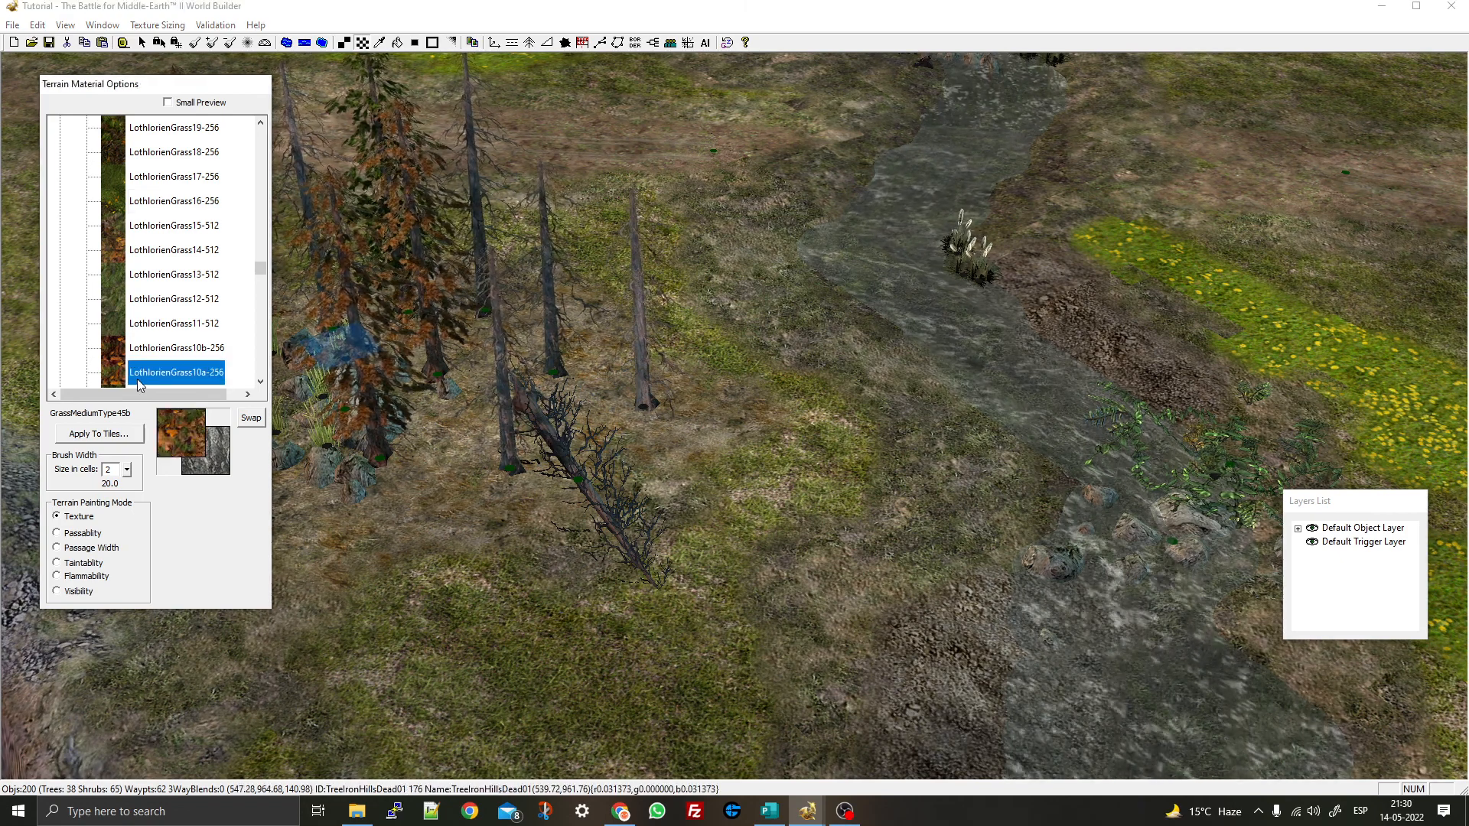
{"action": "scroll", "coordinate": [136, 378], "scroll_direction": "down", "scroll_amount": 3}
{"action": "scroll", "coordinate": [141, 235], "scroll_direction": "up", "scroll_amount": 3}
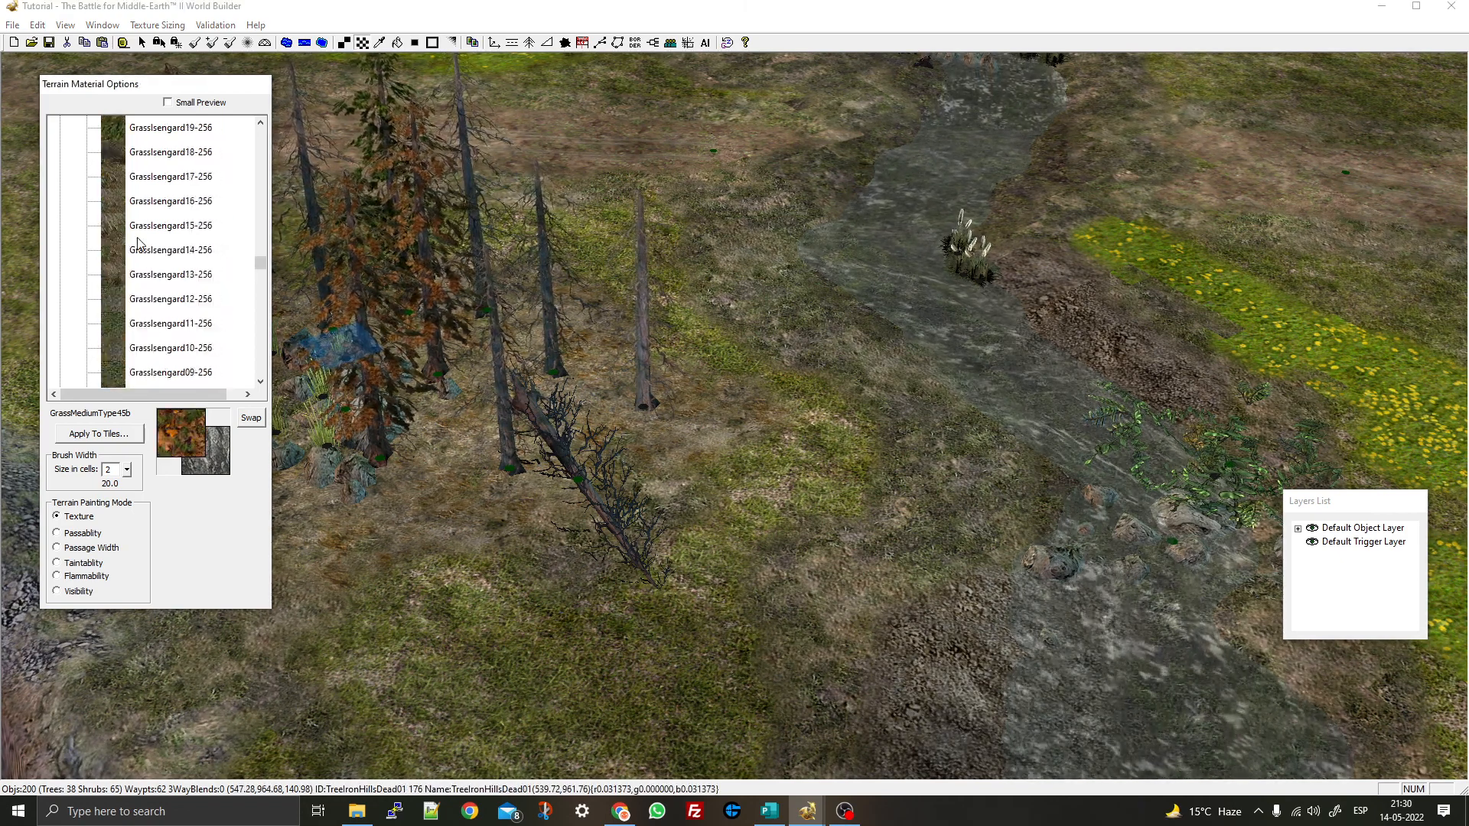
{"action": "left_click_drag", "start_coordinate": [265, 263], "coordinate": [264, 105]}
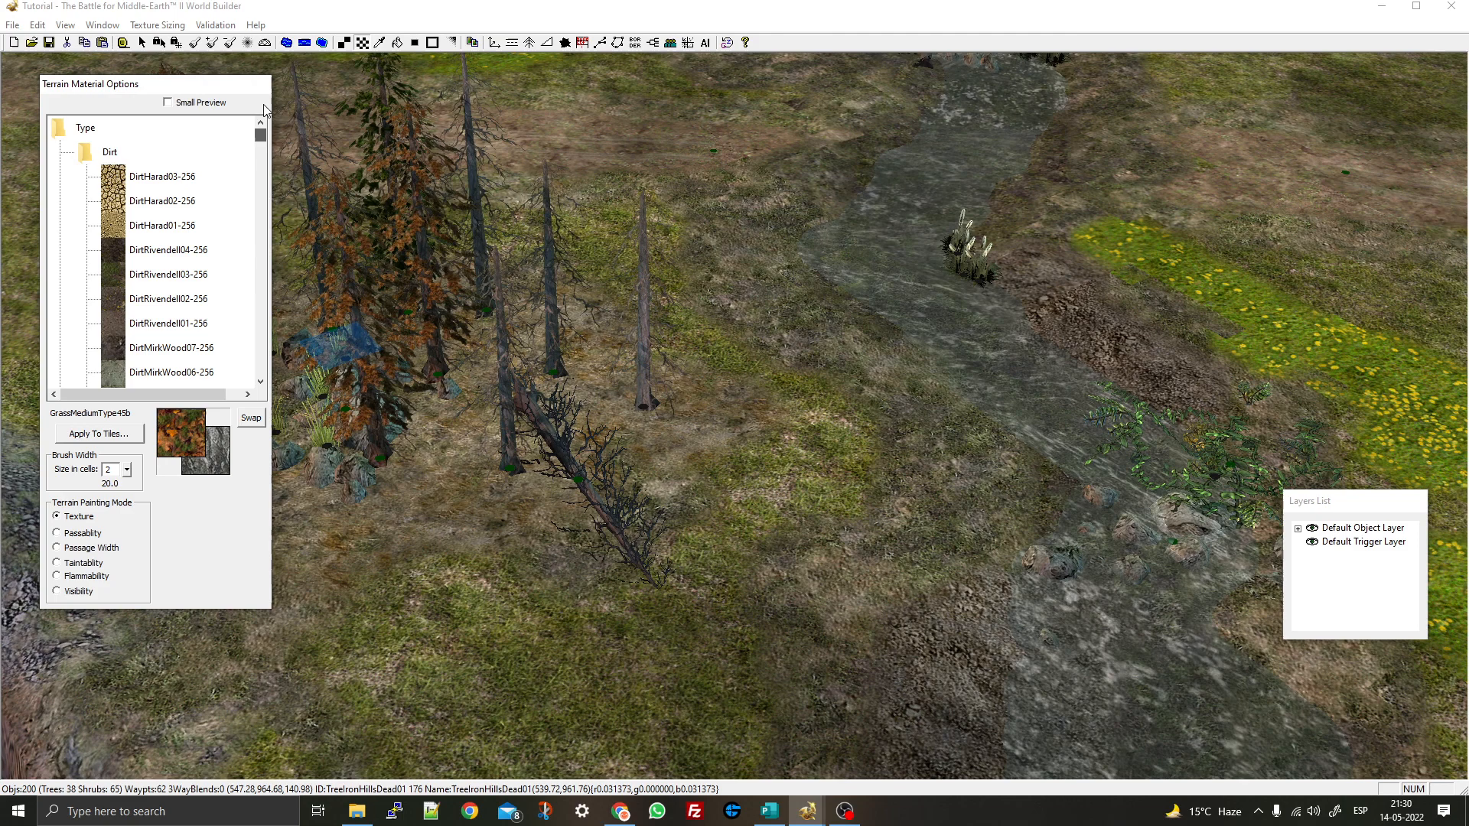
{"action": "double_click", "coordinate": [89, 156]}
{"action": "double_click", "coordinate": [98, 212]}
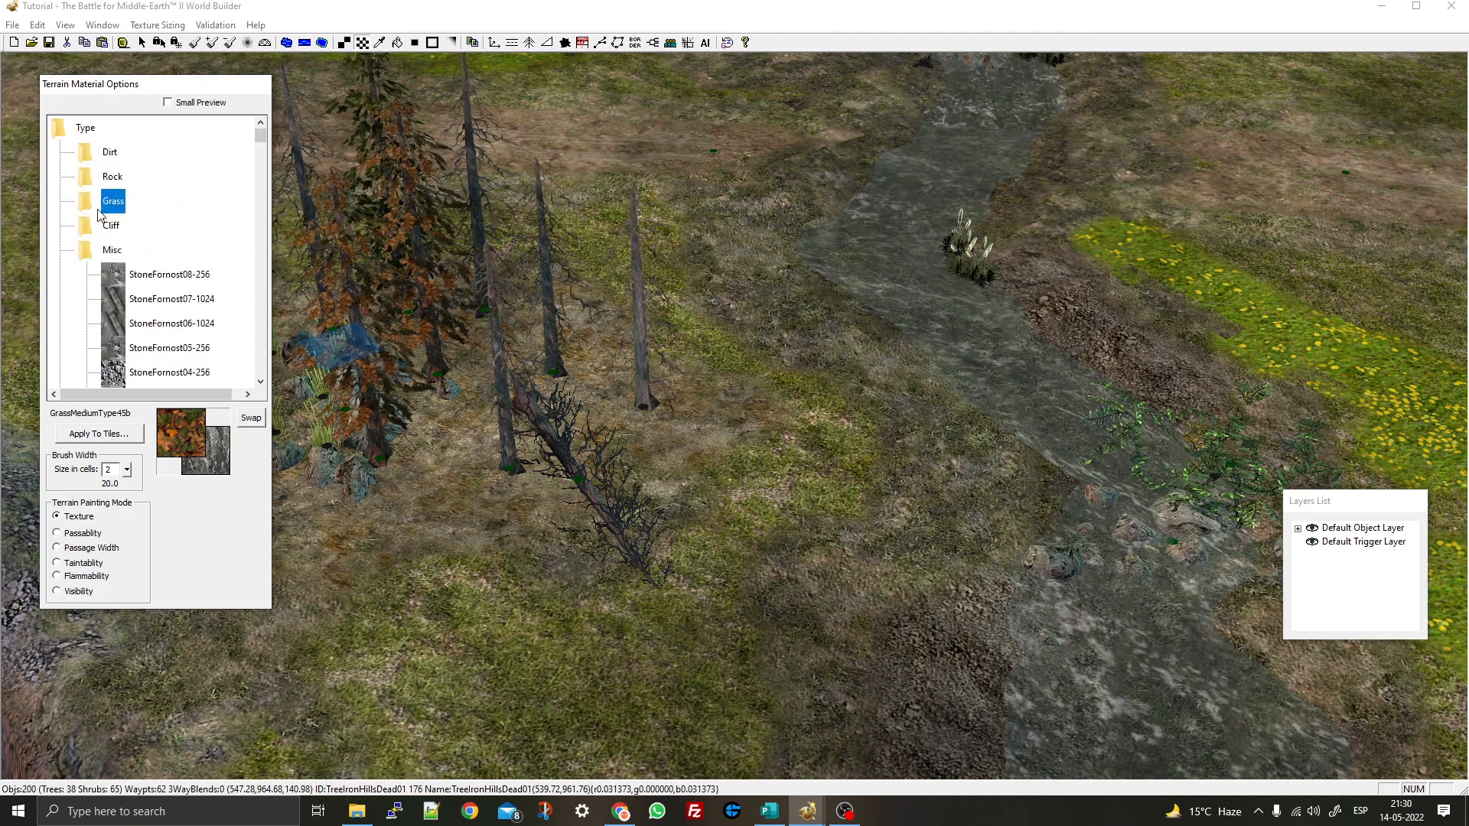
{"action": "double_click", "coordinate": [98, 258]}
{"action": "double_click", "coordinate": [88, 300]}
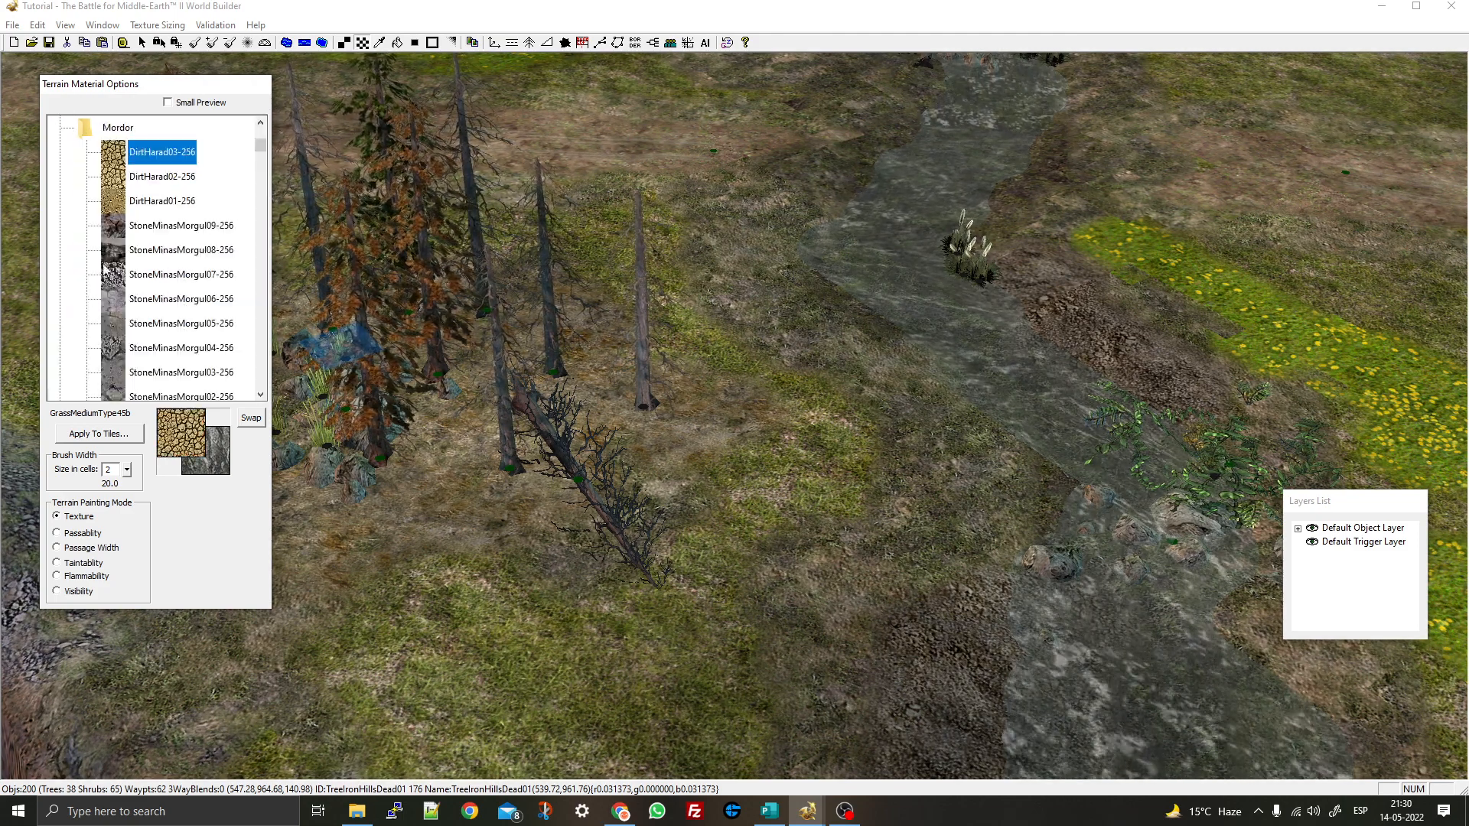
Collapse the Mordor texture folder and choose GrassErebor07-256 as the ground texture for painting
{"action": "double_click", "coordinate": [116, 128]}
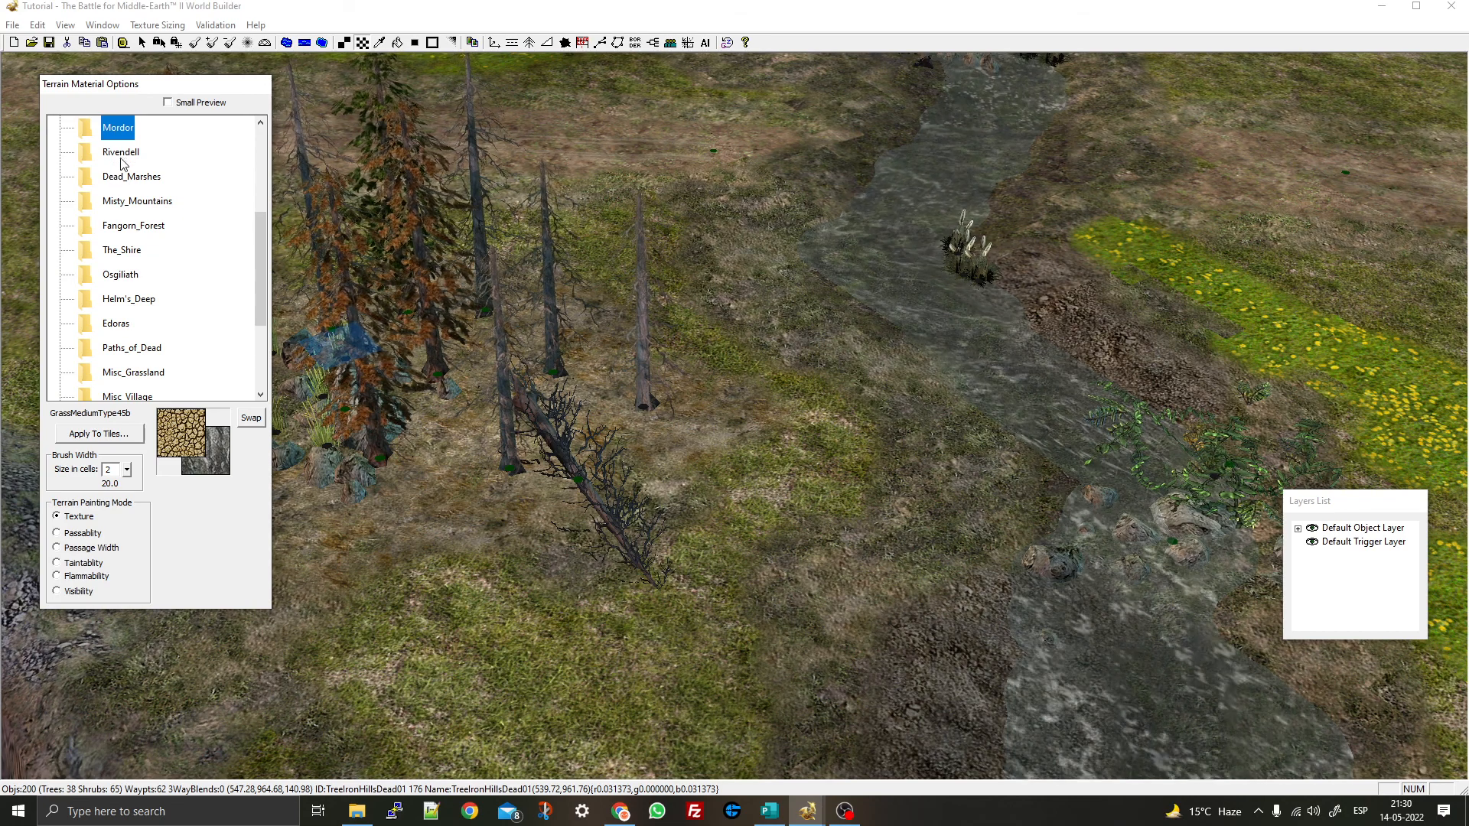
{"action": "double_click", "coordinate": [122, 153]}
{"action": "scroll", "coordinate": [138, 252], "scroll_direction": "down", "scroll_amount": 5}
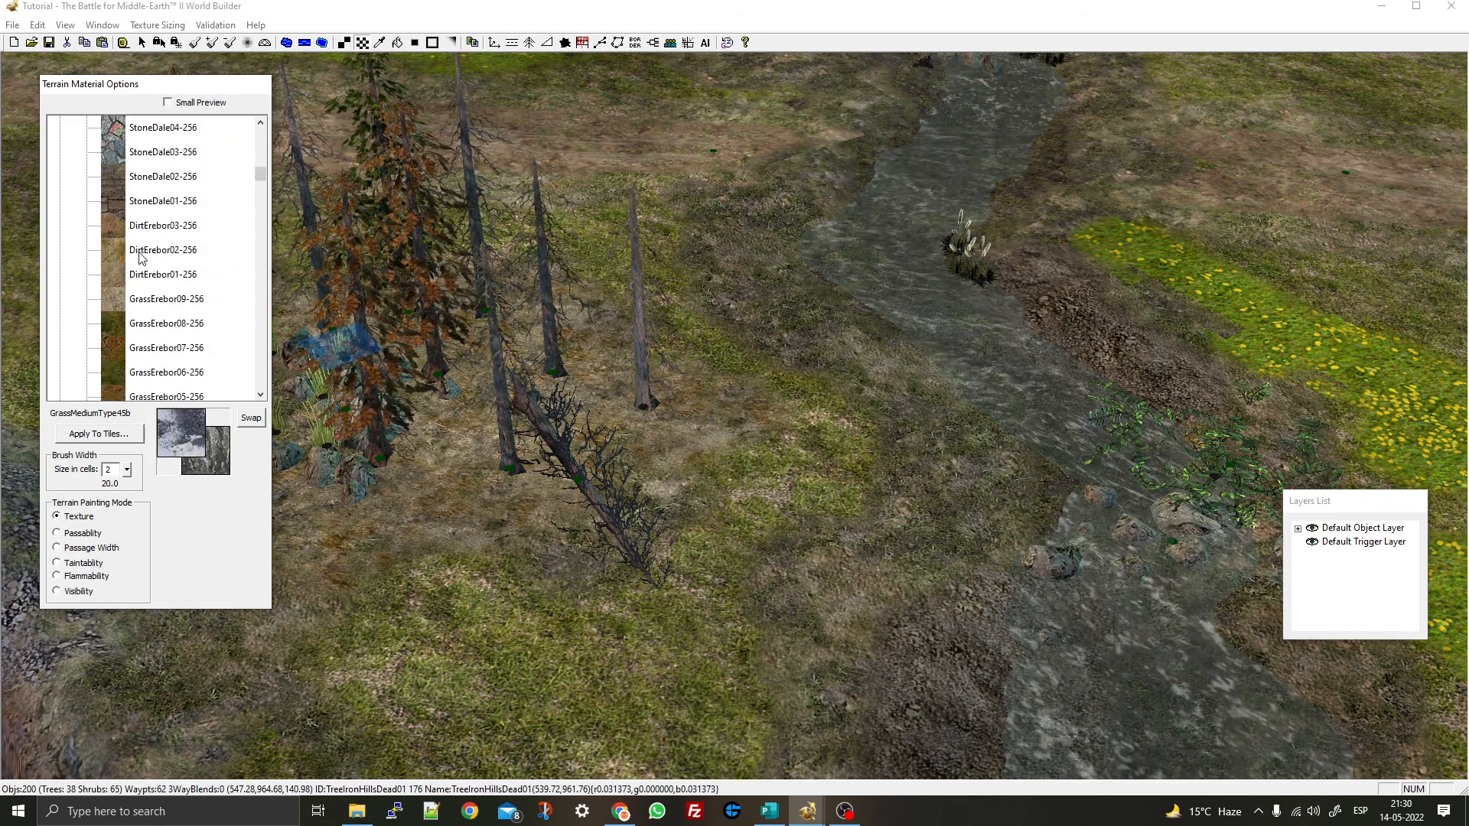
{"action": "scroll", "coordinate": [135, 263], "scroll_direction": "down", "scroll_amount": 1}
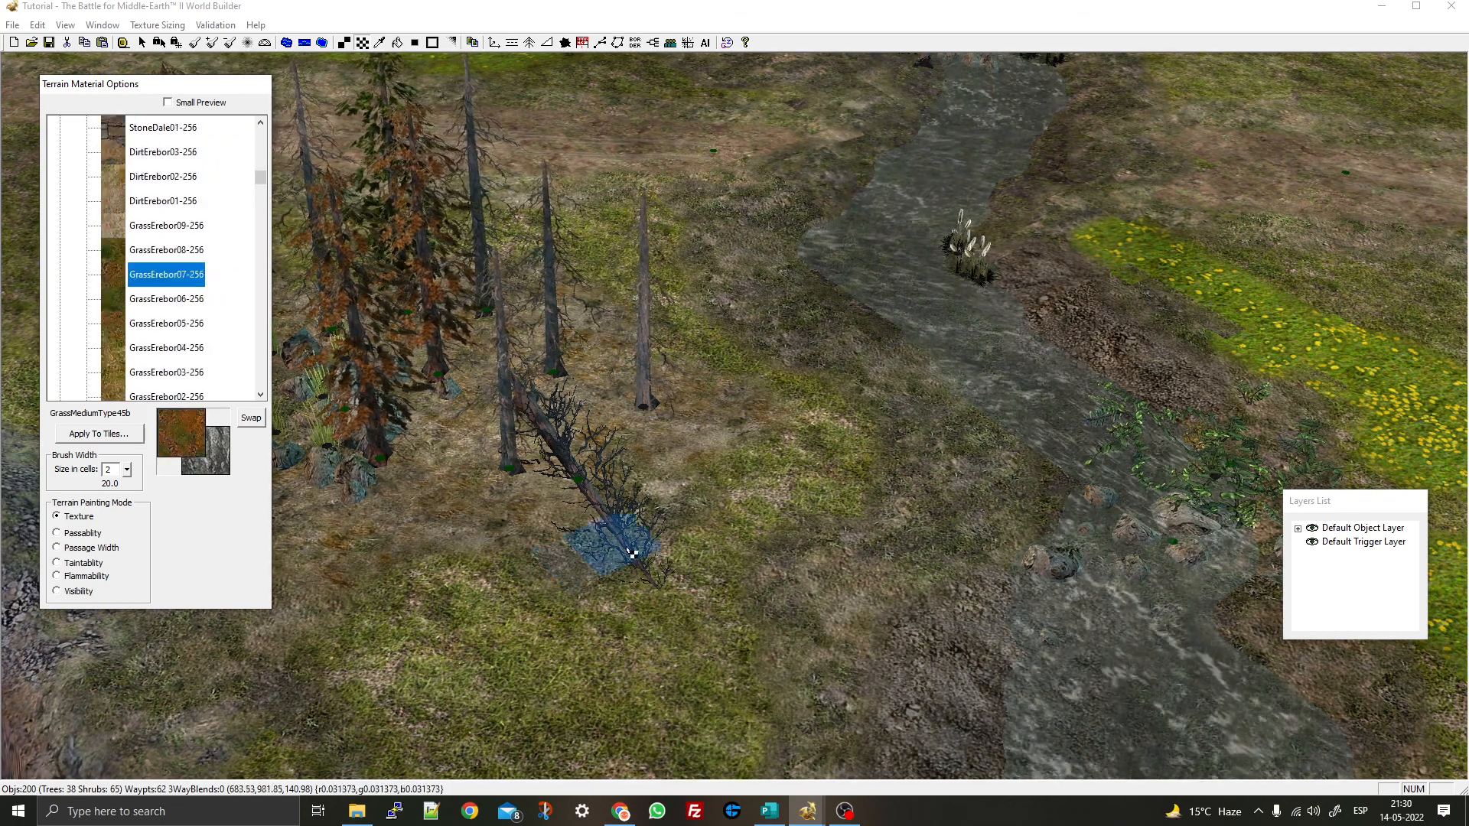
Paint the ground around the plateau's fallen log with GrassErebor07-256, adding GrassErebor05-256 near its outer end
{"action": "mouse_move", "coordinate": [632, 553]}
{"action": "left_mouse_down"}
{"action": "mouse_move", "coordinate": [642, 563]}
{"action": "mouse_move", "coordinate": [556, 433]}
{"action": "left_mouse_up"}
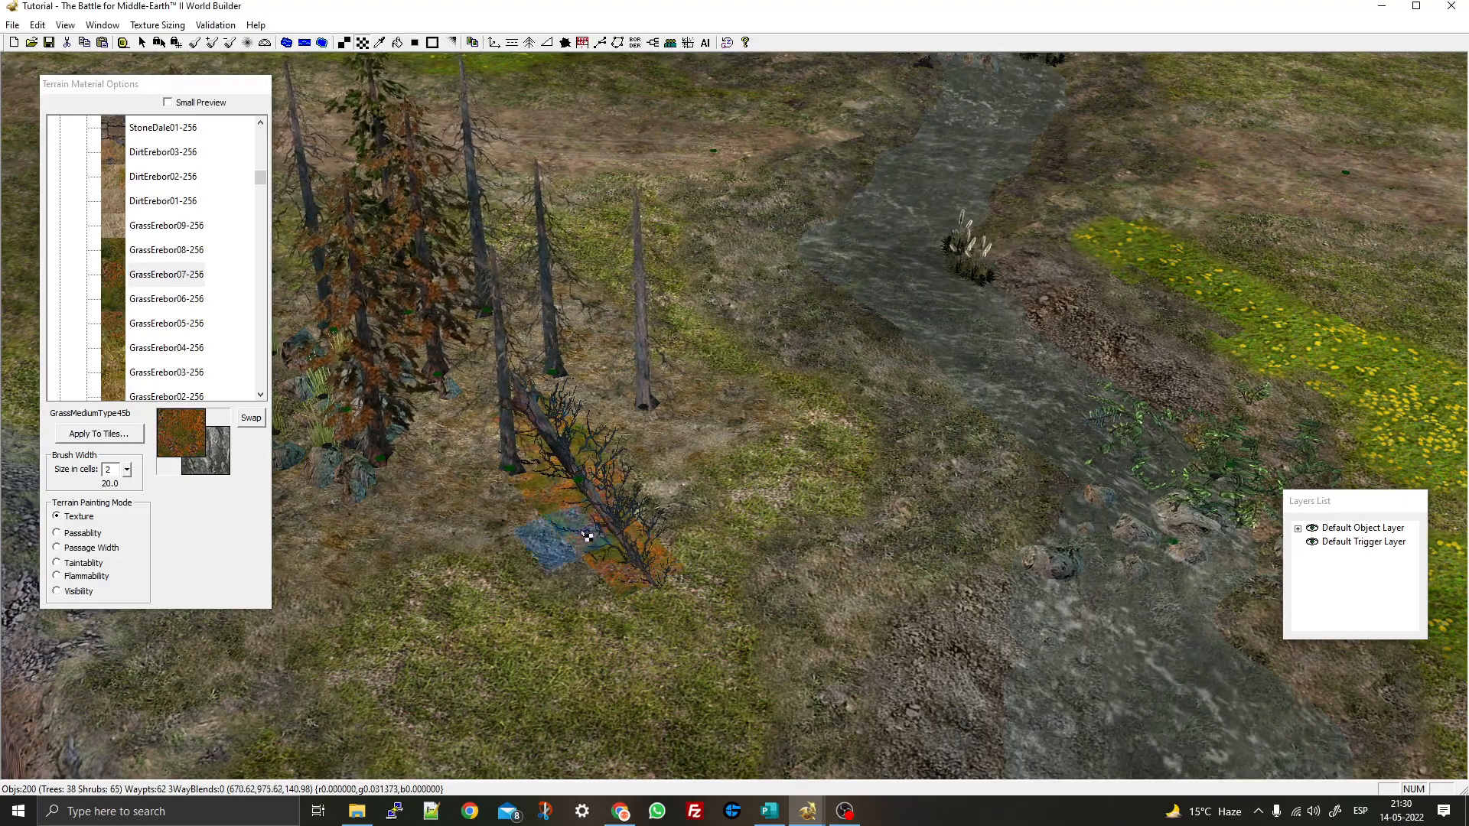
{"action": "middle_click_drag", "start_coordinate": [581, 533], "coordinate": [642, 513]}
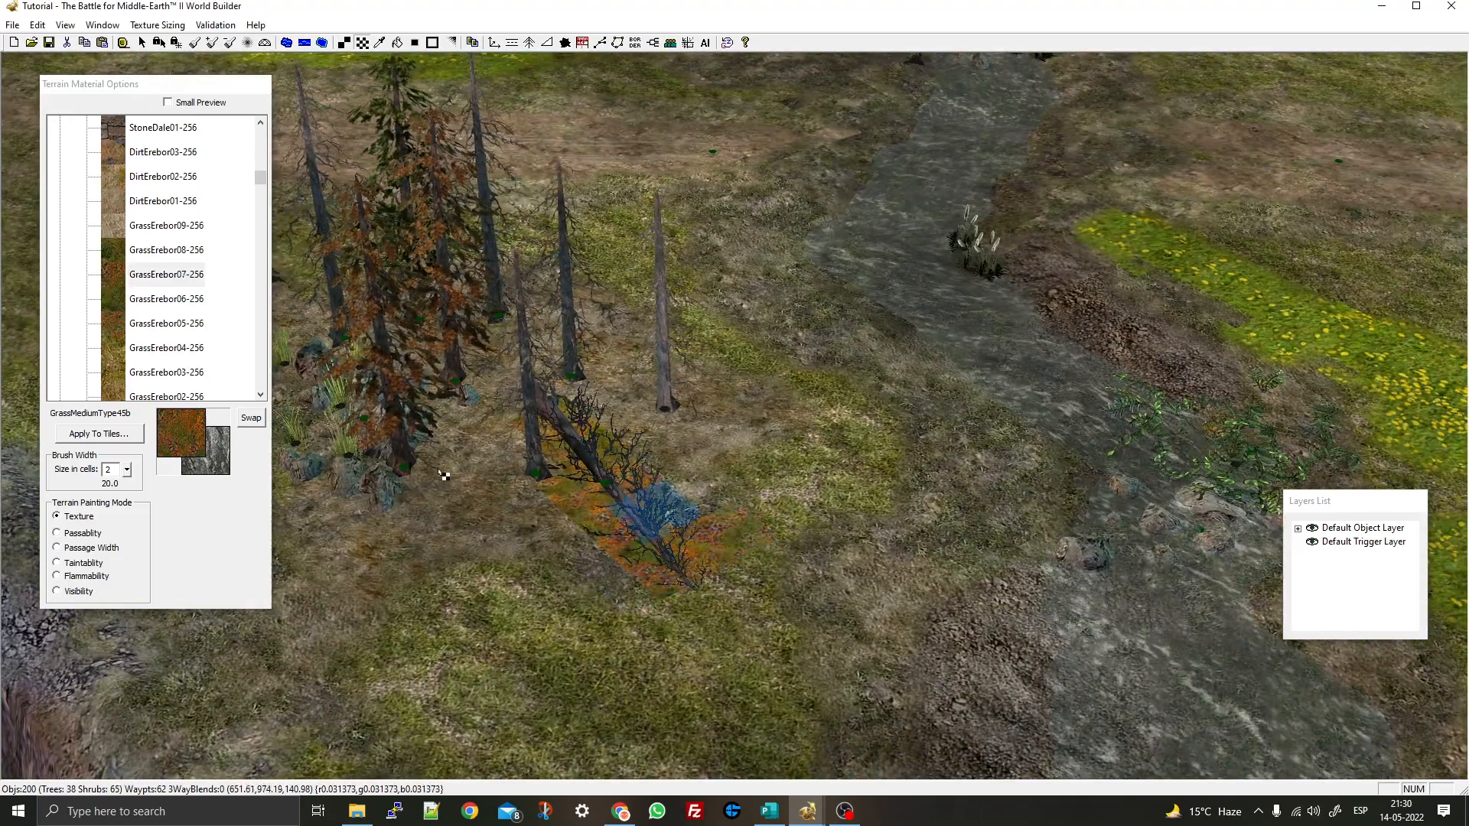
{"action": "left_click", "coordinate": [156, 329]}
{"action": "left_click_drag", "start_coordinate": [664, 536], "coordinate": [650, 579]}
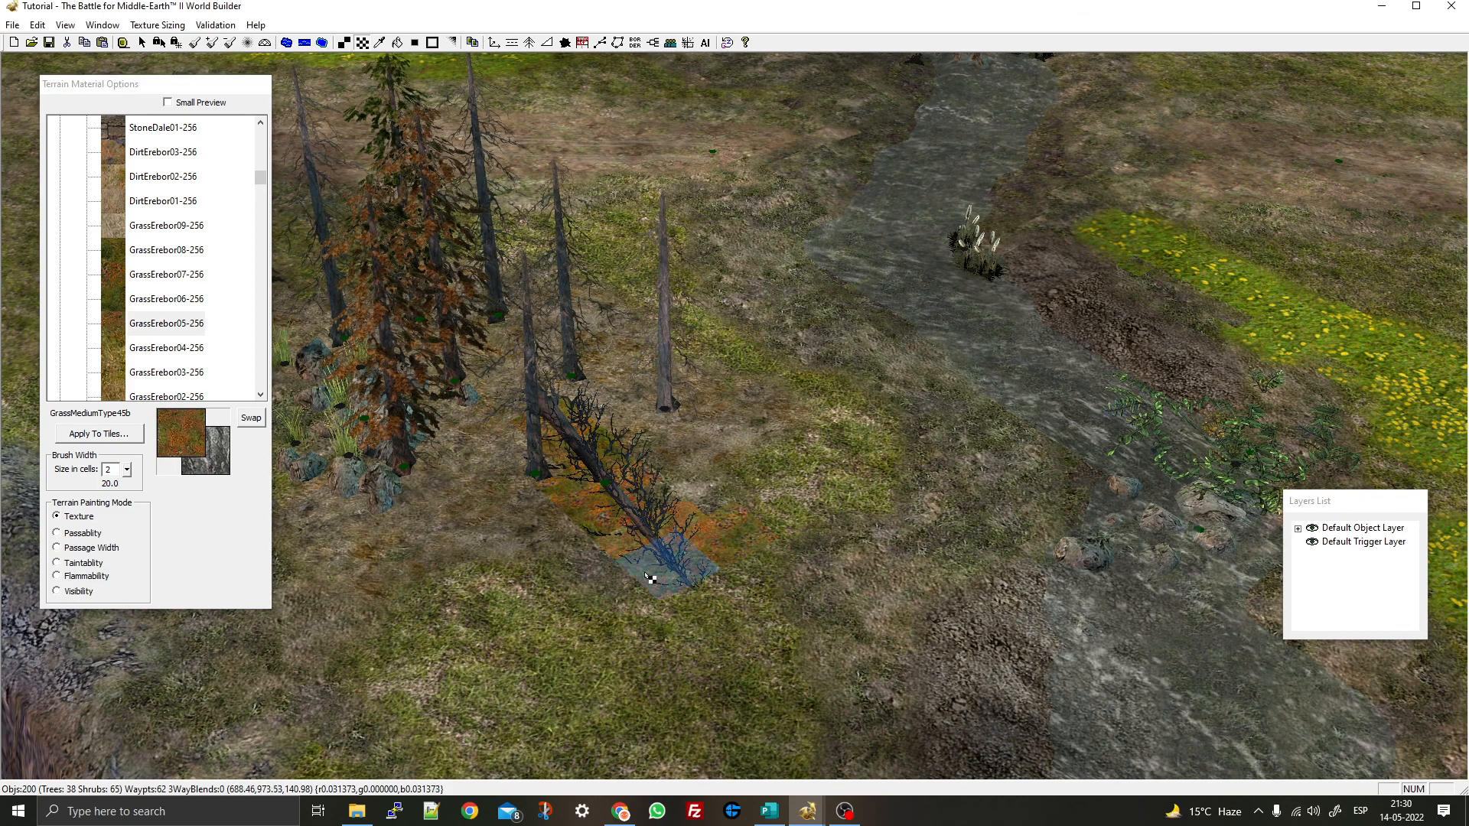
Choose GrassErebor04-256 and dab it over the ground around the plateau's tree and rock cluster
{"action": "left_click", "coordinate": [142, 354]}
{"action": "mouse_move", "coordinate": [486, 562]}
{"action": "middle_mouse_down"}
{"action": "mouse_move", "coordinate": [481, 533]}
{"action": "mouse_move", "coordinate": [688, 508]}
{"action": "mouse_move", "coordinate": [671, 542]}
{"action": "middle_mouse_up"}
{"action": "left_click", "coordinate": [488, 544]}
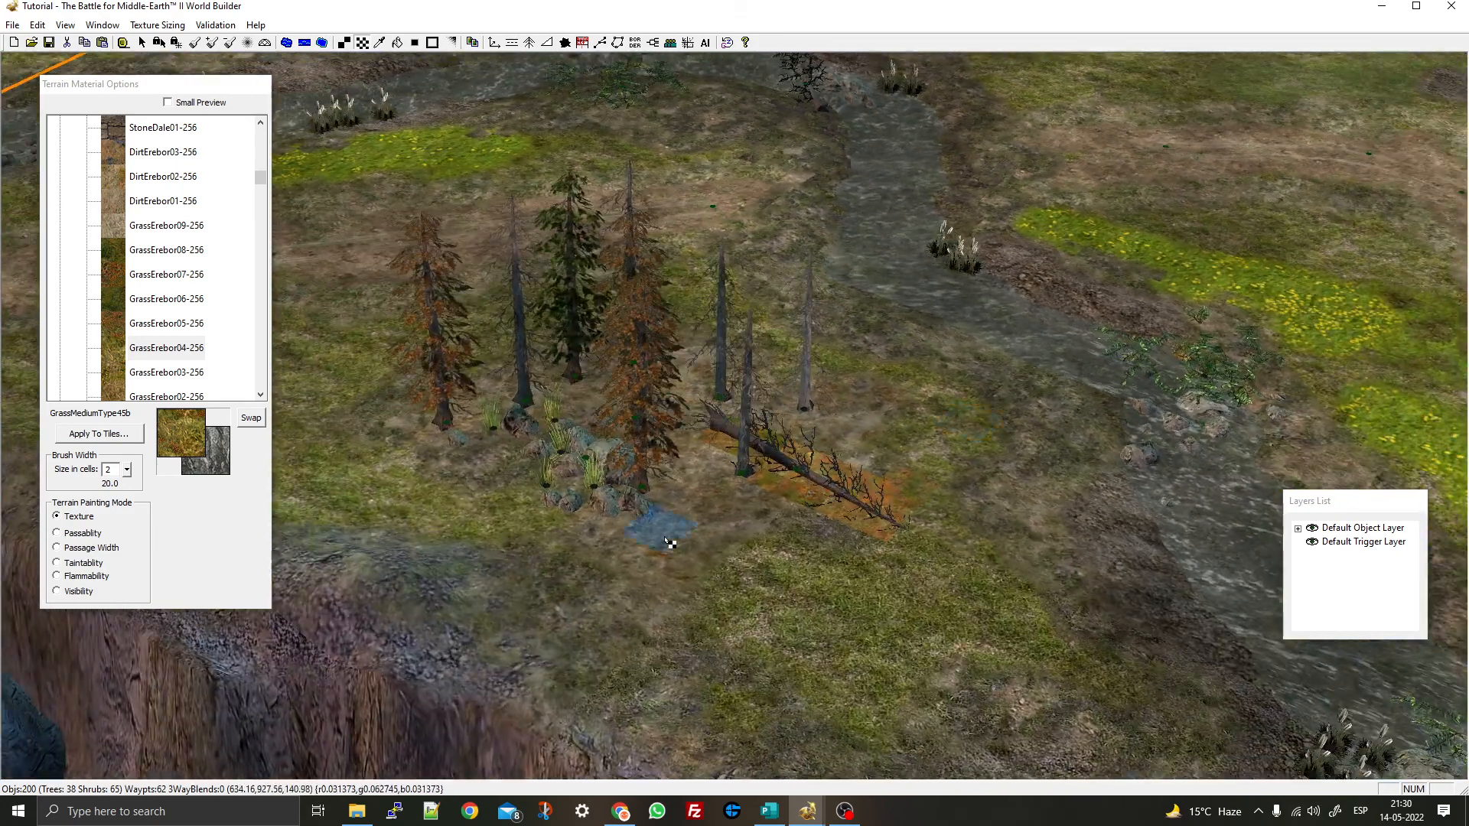
{"action": "left_click", "coordinate": [518, 478]}
{"action": "left_click", "coordinate": [549, 468]}
{"action": "scroll", "coordinate": [566, 406], "scroll_direction": "down", "scroll_amount": 4}
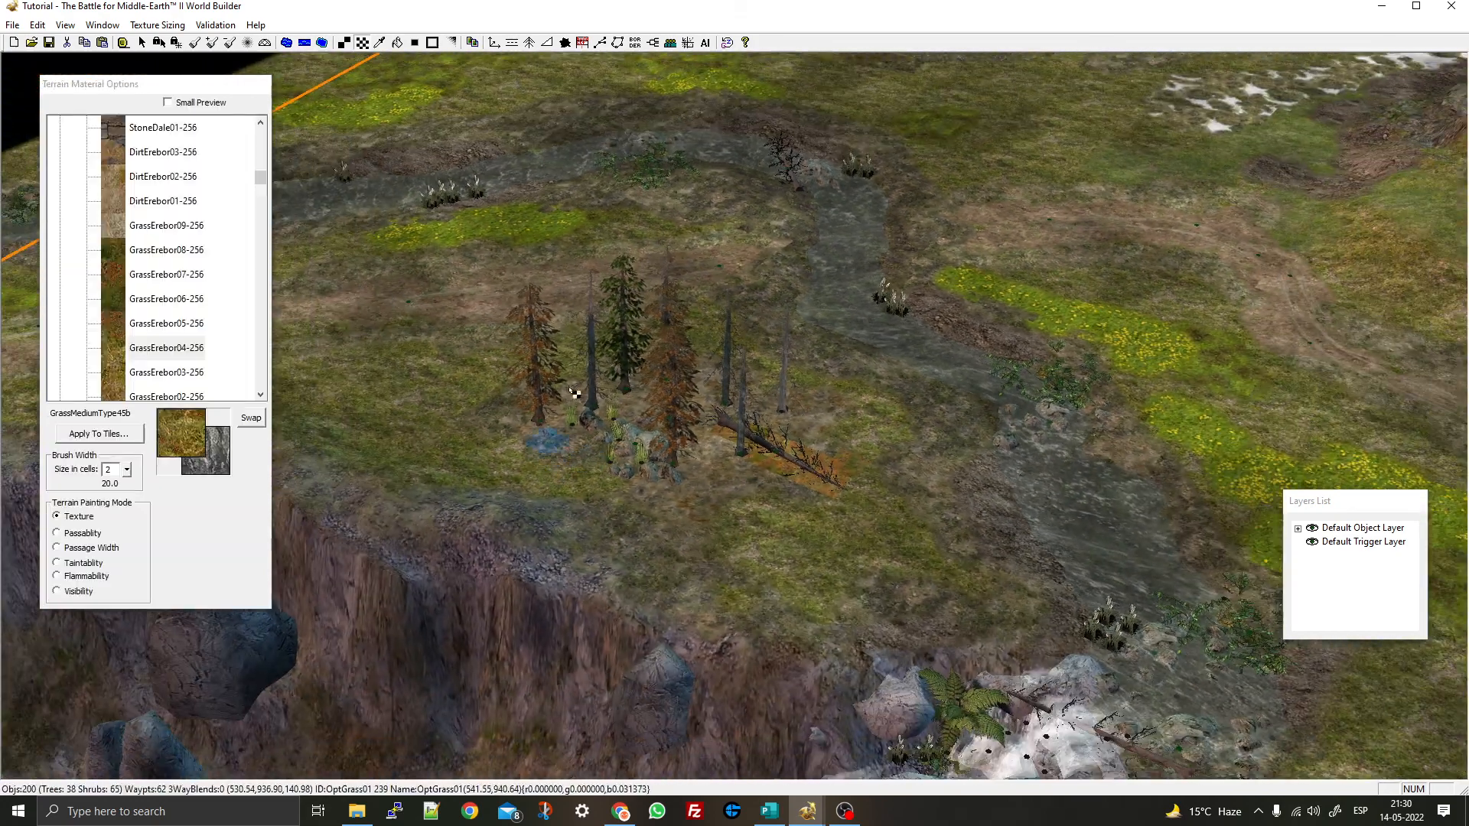
Try painting GrassErebor04-256 over the grass between the snow patches and the dirt hollow, and undo the stroke
{"action": "right_click_drag", "start_coordinate": [577, 397], "coordinate": [336, 672]}
{"action": "mouse_move", "coordinate": [763, 278]}
{"action": "right_mouse_down"}
{"action": "mouse_move", "coordinate": [931, 534]}
{"action": "mouse_move", "coordinate": [978, 430]}
{"action": "right_mouse_up"}
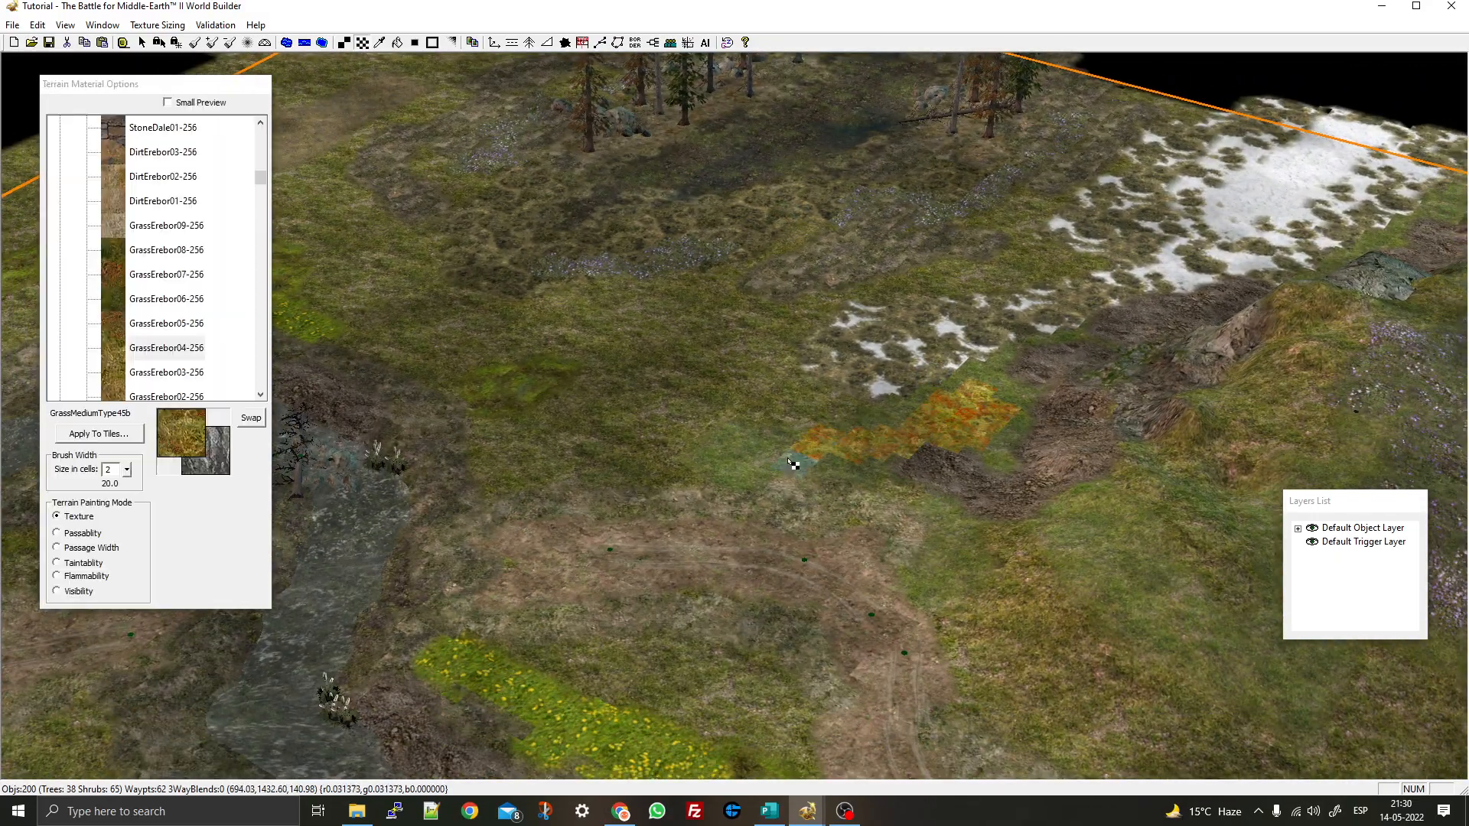
{"action": "key", "text": "ctrl+z"}
Shift the plateau's fallen log along its painted grass patch to XY position 660.14, 989.27
{"action": "right_click_drag", "start_coordinate": [839, 517], "coordinate": [1056, 532]}
{"action": "mouse_move", "coordinate": [787, 475]}
{"action": "right_mouse_down"}
{"action": "mouse_move", "coordinate": [828, 394]}
{"action": "mouse_move", "coordinate": [803, 383]}
{"action": "mouse_move", "coordinate": [856, 329]}
{"action": "right_mouse_up"}
{"action": "right_click_drag", "start_coordinate": [822, 436], "coordinate": [582, 590]}
{"action": "scroll", "coordinate": [790, 260], "scroll_direction": "up", "scroll_amount": 5}
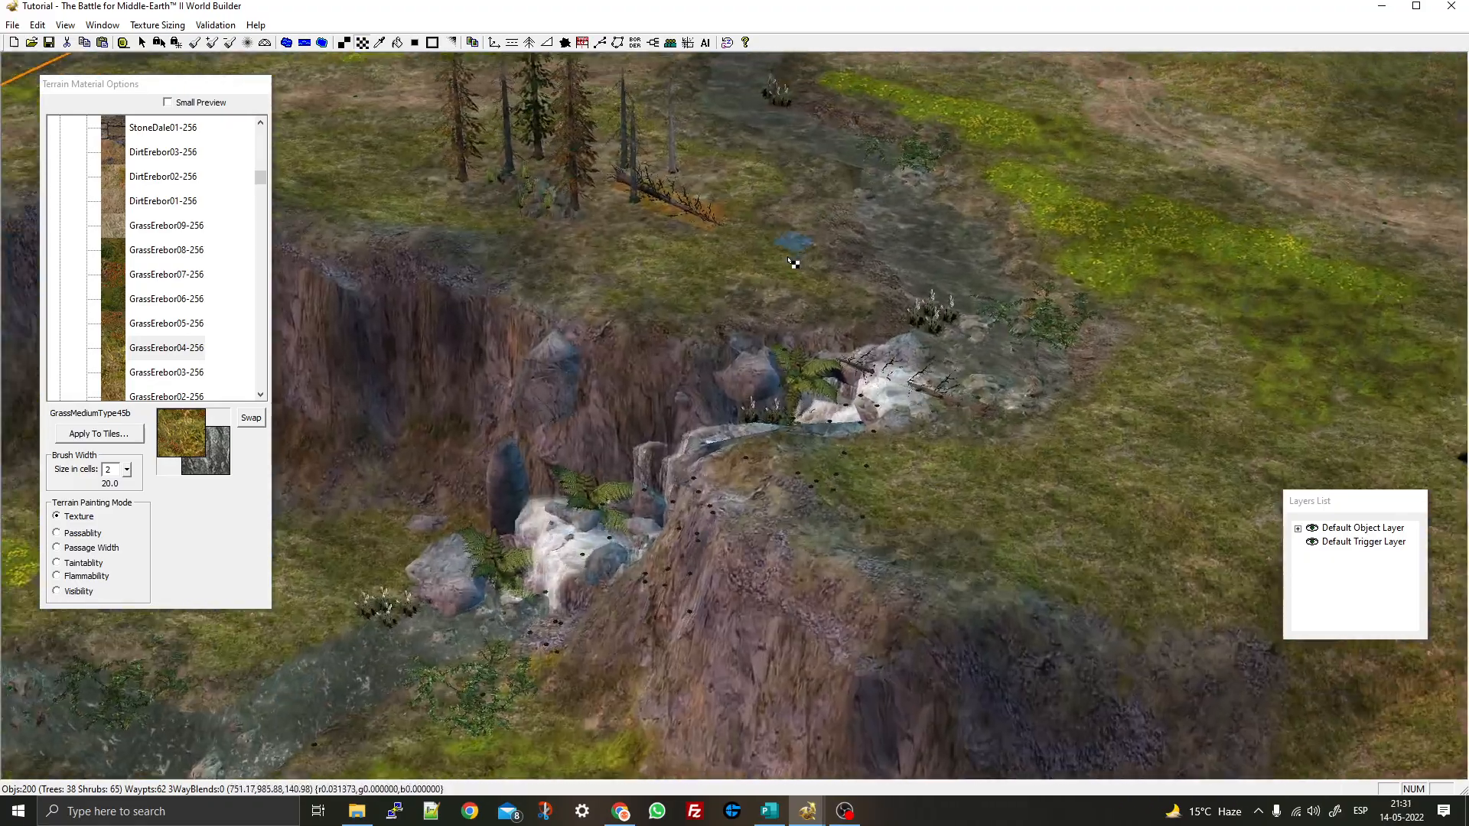
{"action": "right_click_drag", "start_coordinate": [705, 242], "coordinate": [587, 351]}
{"action": "left_click", "coordinate": [142, 43]}
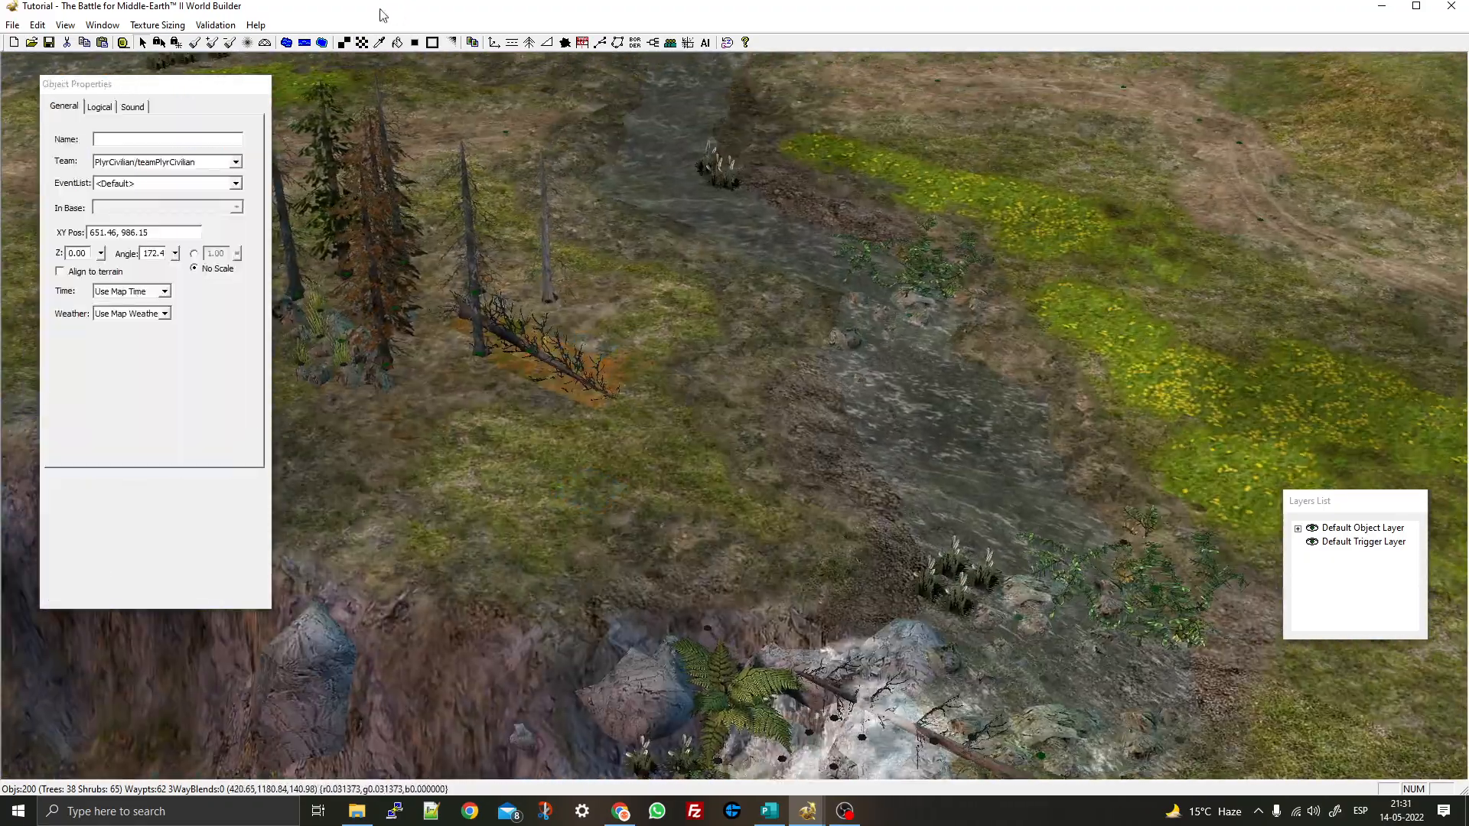
{"action": "left_click", "coordinate": [415, 43]}
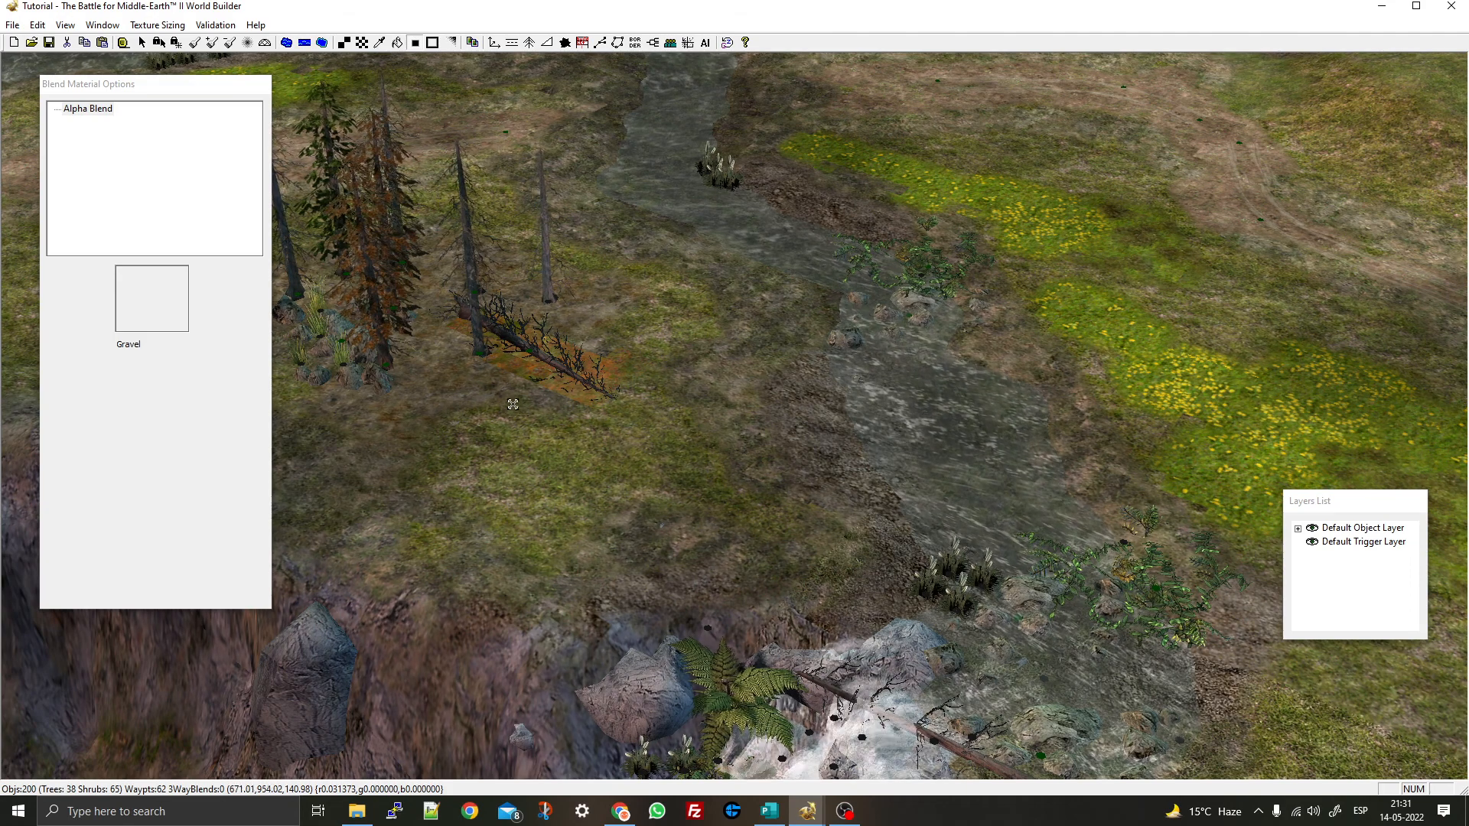
{"action": "right_click", "coordinate": [585, 368]}
{"action": "middle_click_drag", "start_coordinate": [585, 368], "coordinate": [813, 393]}
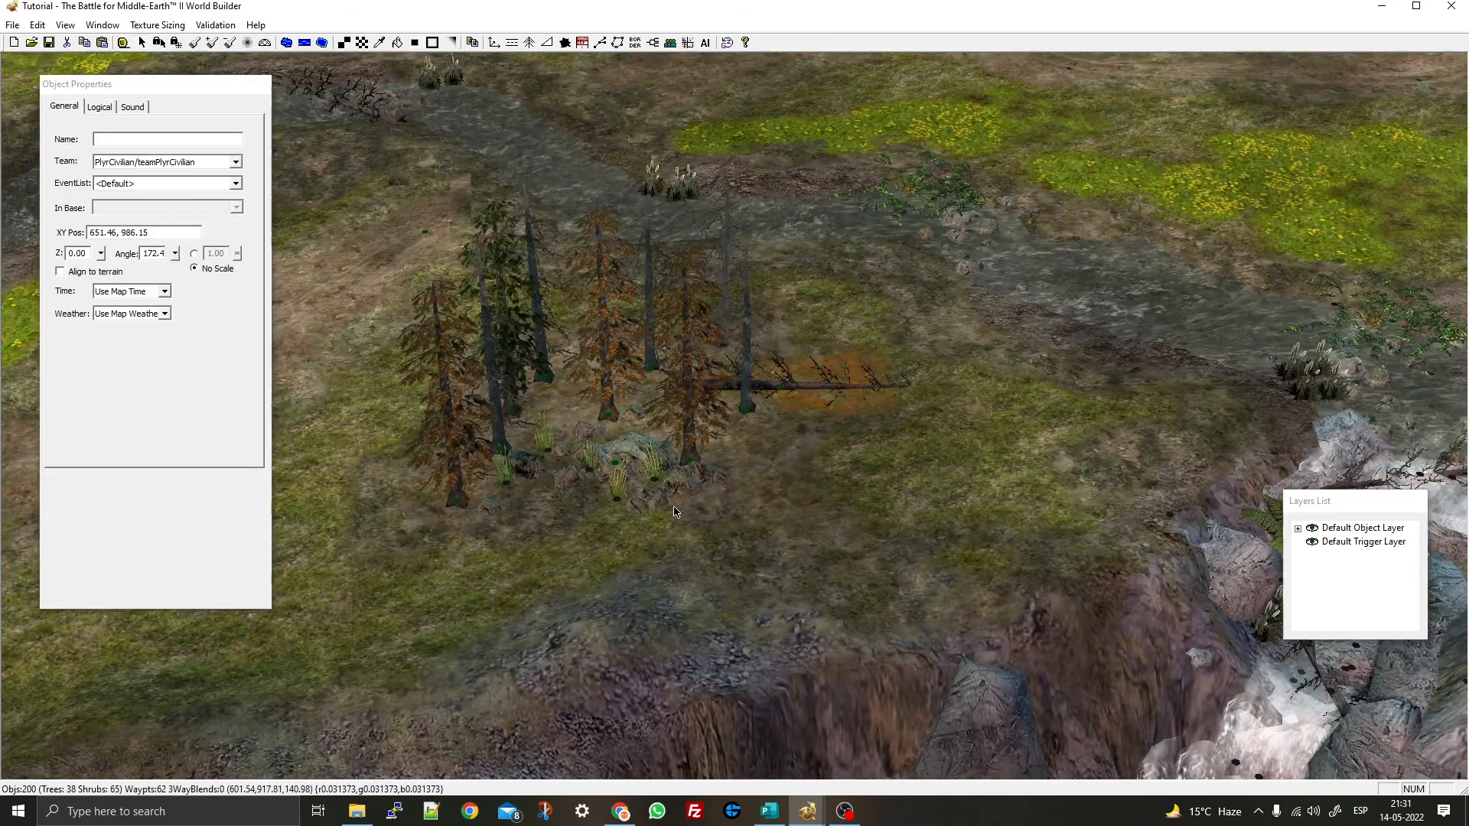
{"action": "left_click_drag", "start_coordinate": [775, 392], "coordinate": [794, 387]}
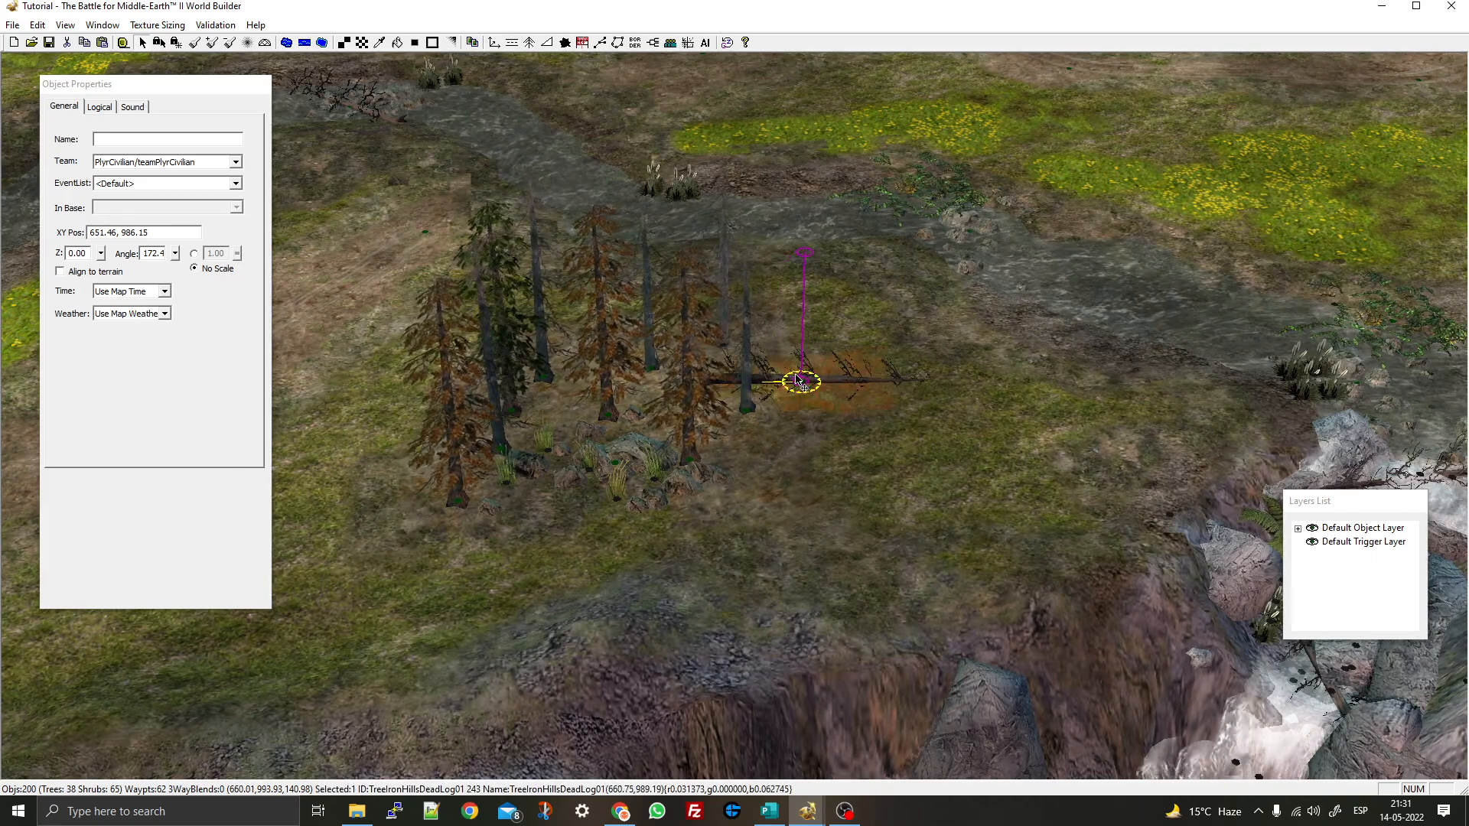
{"action": "right_click", "coordinate": [794, 387]}
{"action": "middle_click_drag", "start_coordinate": [794, 387], "coordinate": [1048, 429]}
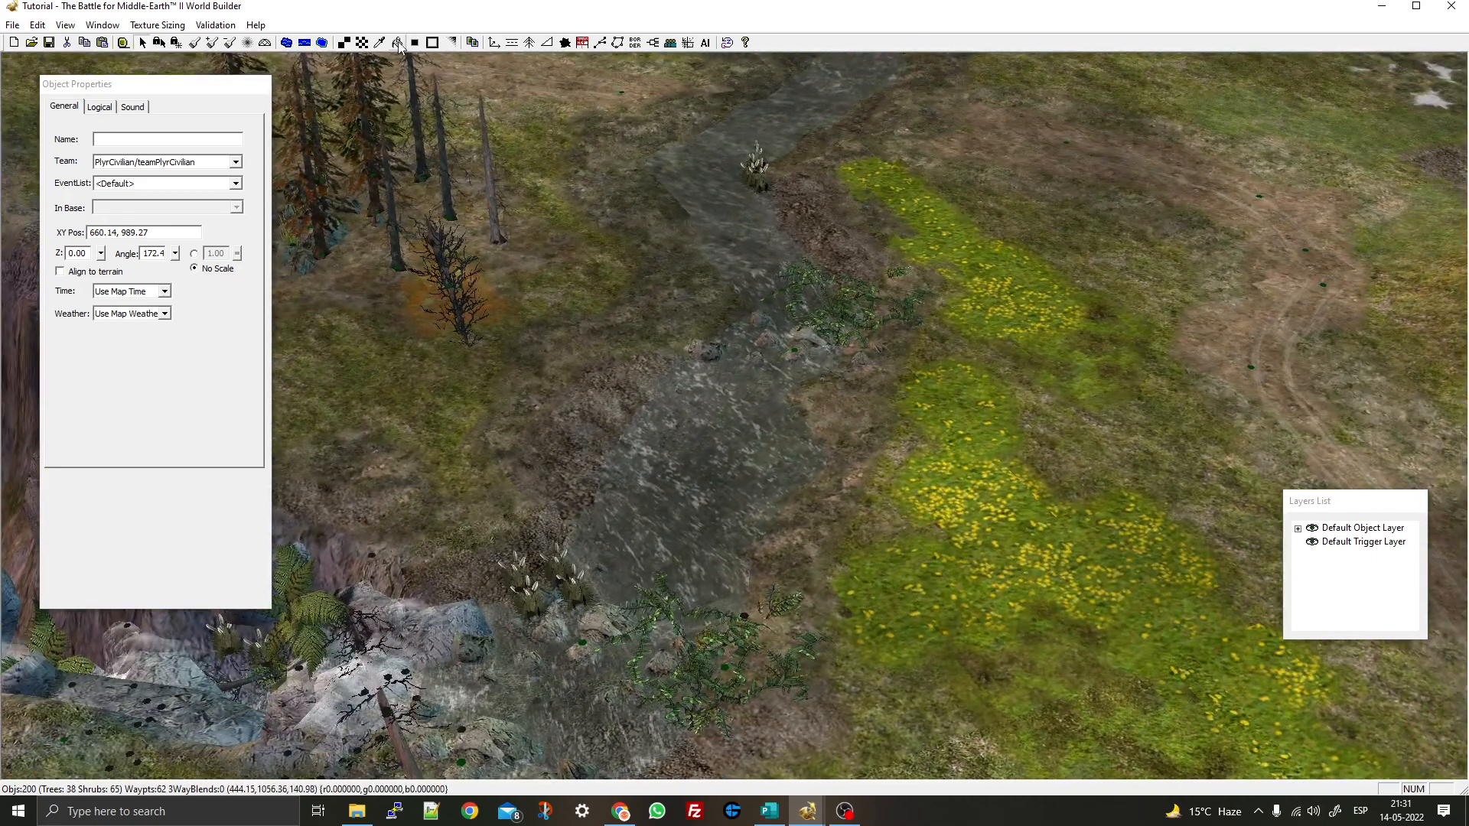
Paint GrassErebor05-256 patches on the ground beneath the plateau's standing trees and beside their rocks
{"action": "left_click", "coordinate": [363, 44]}
{"action": "mouse_move", "coordinate": [490, 322]}
{"action": "right_mouse_down"}
{"action": "mouse_move", "coordinate": [826, 448]}
{"action": "mouse_move", "coordinate": [694, 363]}
{"action": "right_mouse_up"}
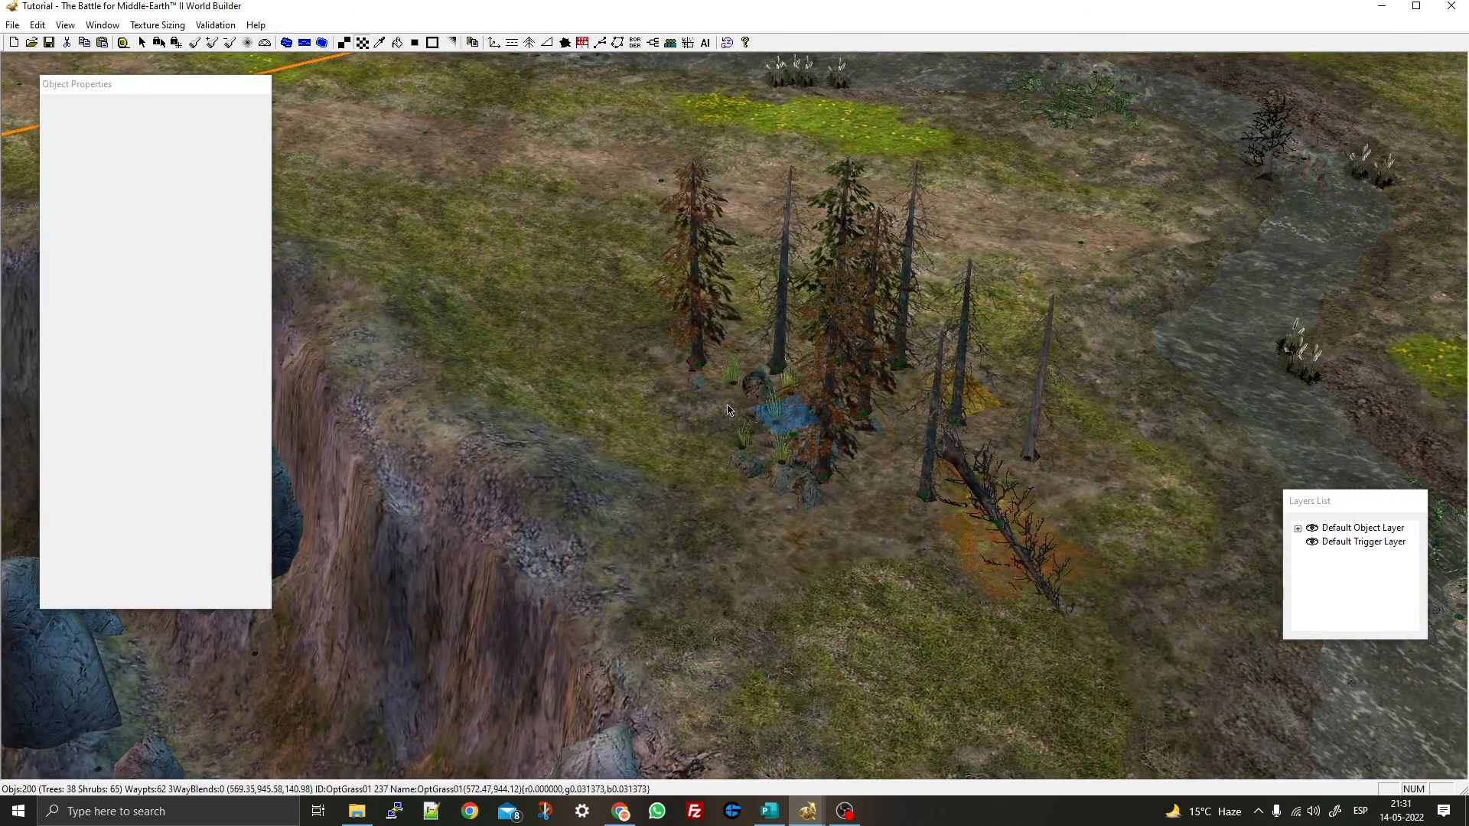
{"action": "left_click", "coordinate": [134, 327]}
{"action": "left_click_drag", "start_coordinate": [874, 432], "coordinate": [843, 497]}
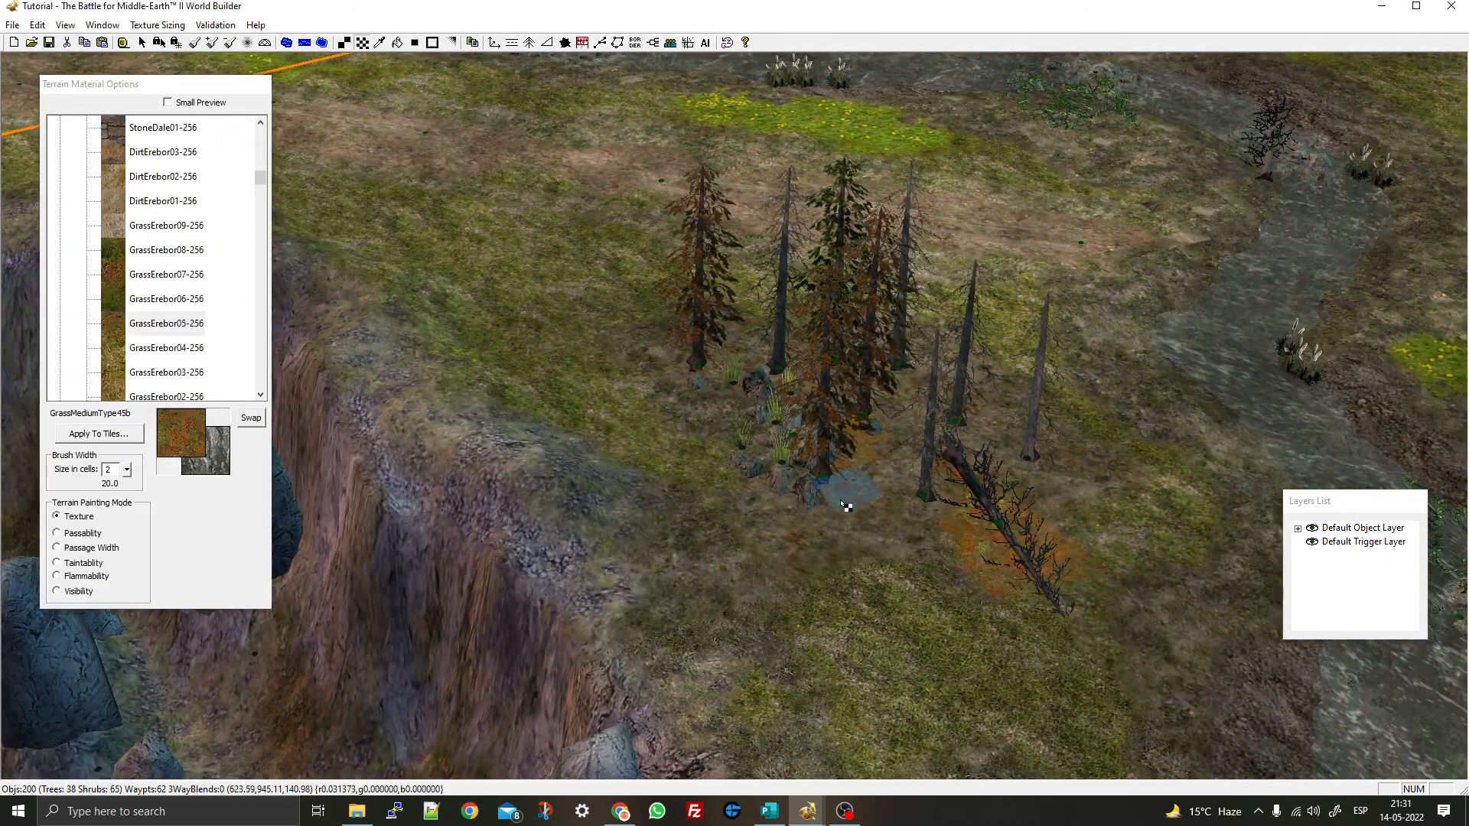
{"action": "left_click", "coordinate": [690, 343]}
{"action": "middle_click_drag", "start_coordinate": [951, 354], "coordinate": [786, 469]}
{"action": "right_click_drag", "start_coordinate": [786, 469], "coordinate": [589, 387]}
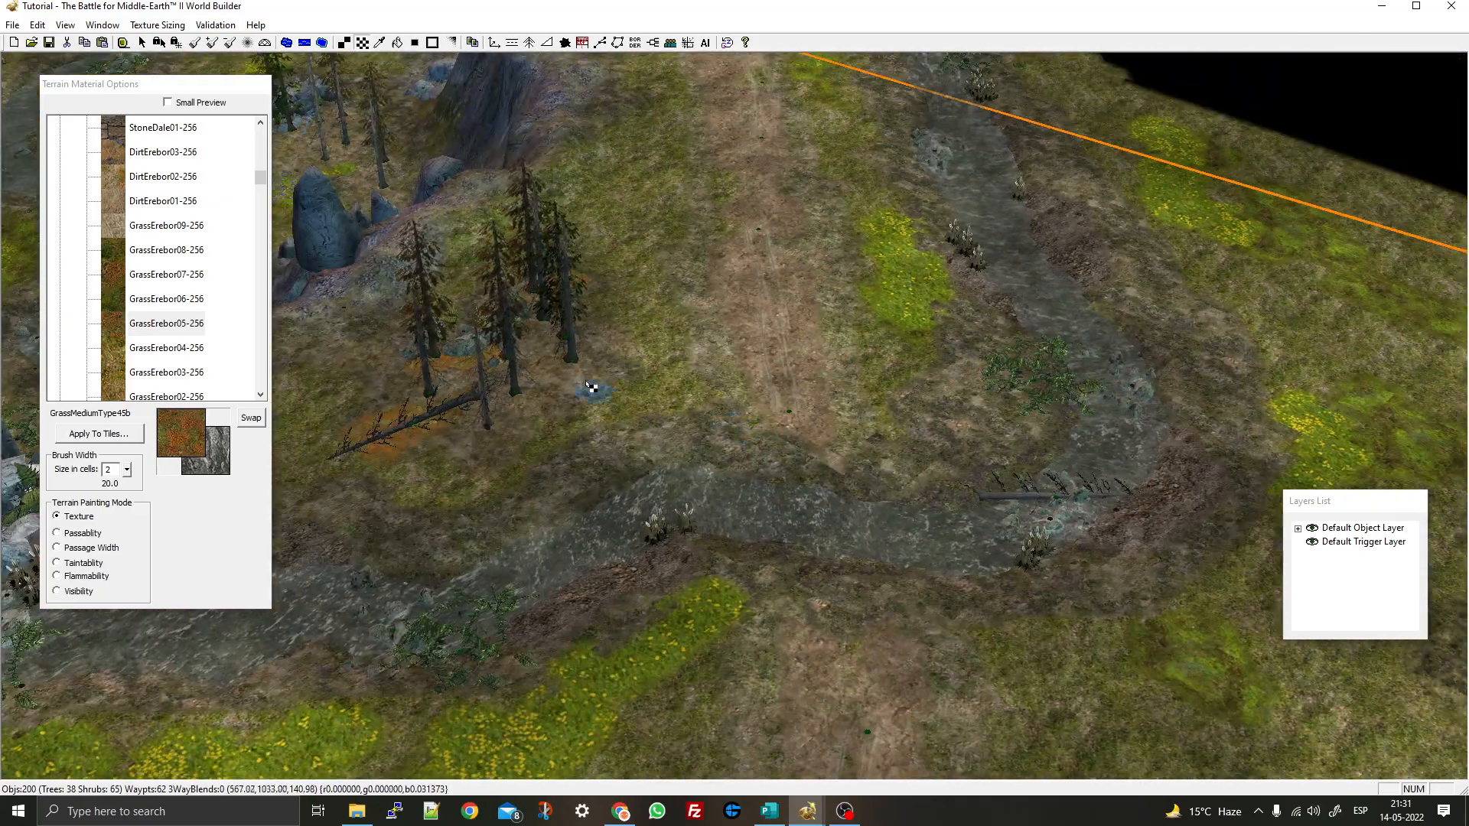
{"action": "left_click", "coordinate": [564, 385]}
Dab GrassErebor05-256 around the tree groups and fallen log on the high ground beyond the snow patches
{"action": "middle_click_drag", "start_coordinate": [676, 433], "coordinate": [750, 505]}
{"action": "right_click_drag", "start_coordinate": [902, 283], "coordinate": [698, 456]}
{"action": "right_click_drag", "start_coordinate": [956, 245], "coordinate": [658, 490]}
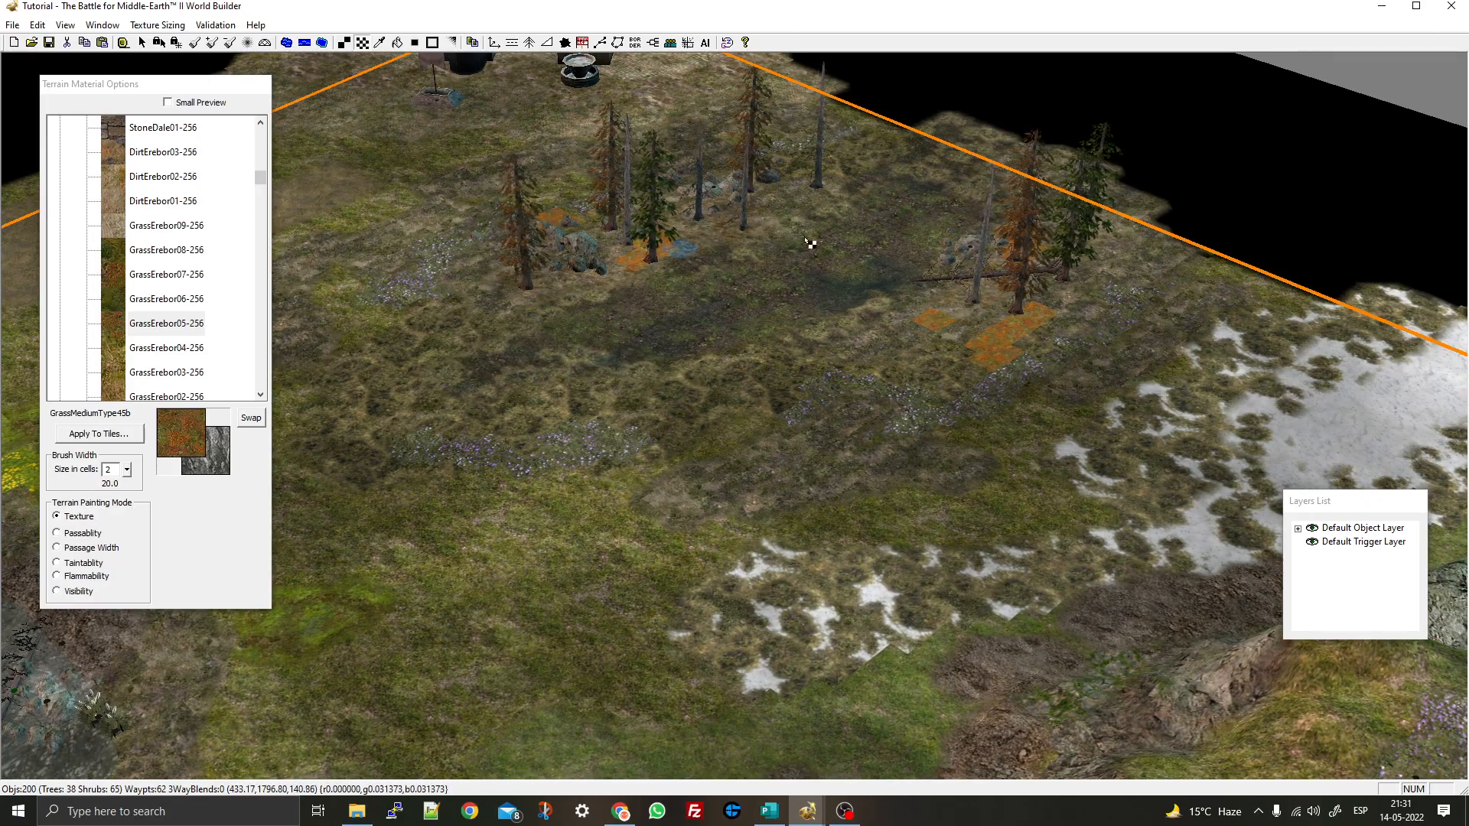
{"action": "left_click", "coordinate": [798, 161]}
Try GrassErebor05-256 dabs around the trees and boulders between the lower river and the cliff
{"action": "mouse_move", "coordinate": [792, 349]}
{"action": "right_mouse_down"}
{"action": "mouse_move", "coordinate": [816, 252]}
{"action": "mouse_move", "coordinate": [923, 222]}
{"action": "right_mouse_up"}
{"action": "middle_click_drag", "start_coordinate": [924, 278], "coordinate": [860, 357]}
{"action": "right_click_drag", "start_coordinate": [861, 356], "coordinate": [880, 164]}
{"action": "right_click_drag", "start_coordinate": [795, 498], "coordinate": [834, 295]}
{"action": "right_click_drag", "start_coordinate": [525, 417], "coordinate": [649, 377]}
{"action": "left_click", "coordinate": [644, 397]}
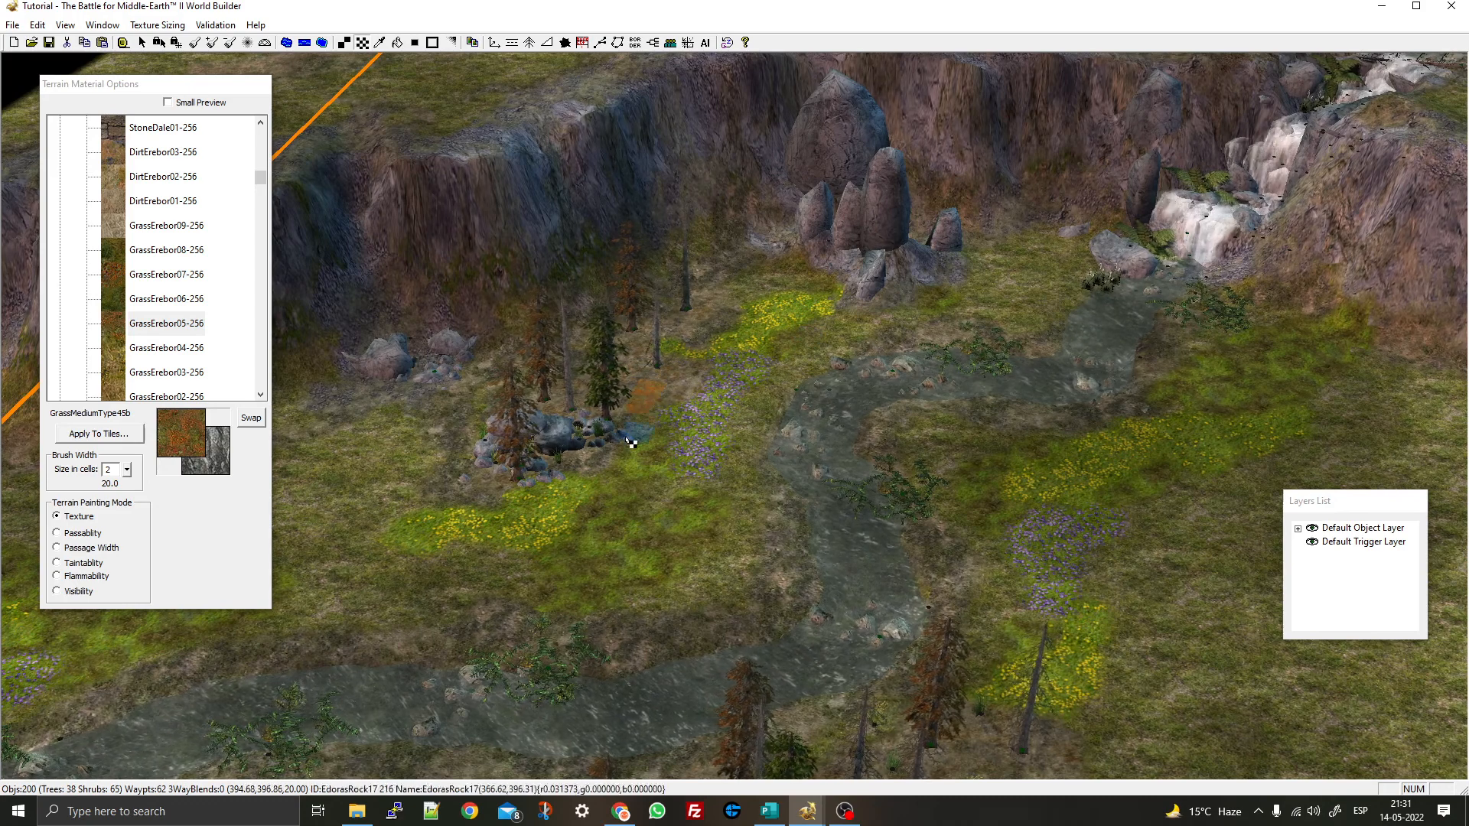
{"action": "left_click", "coordinate": [495, 473]}
{"action": "left_click_drag", "start_coordinate": [643, 334], "coordinate": [677, 315]}
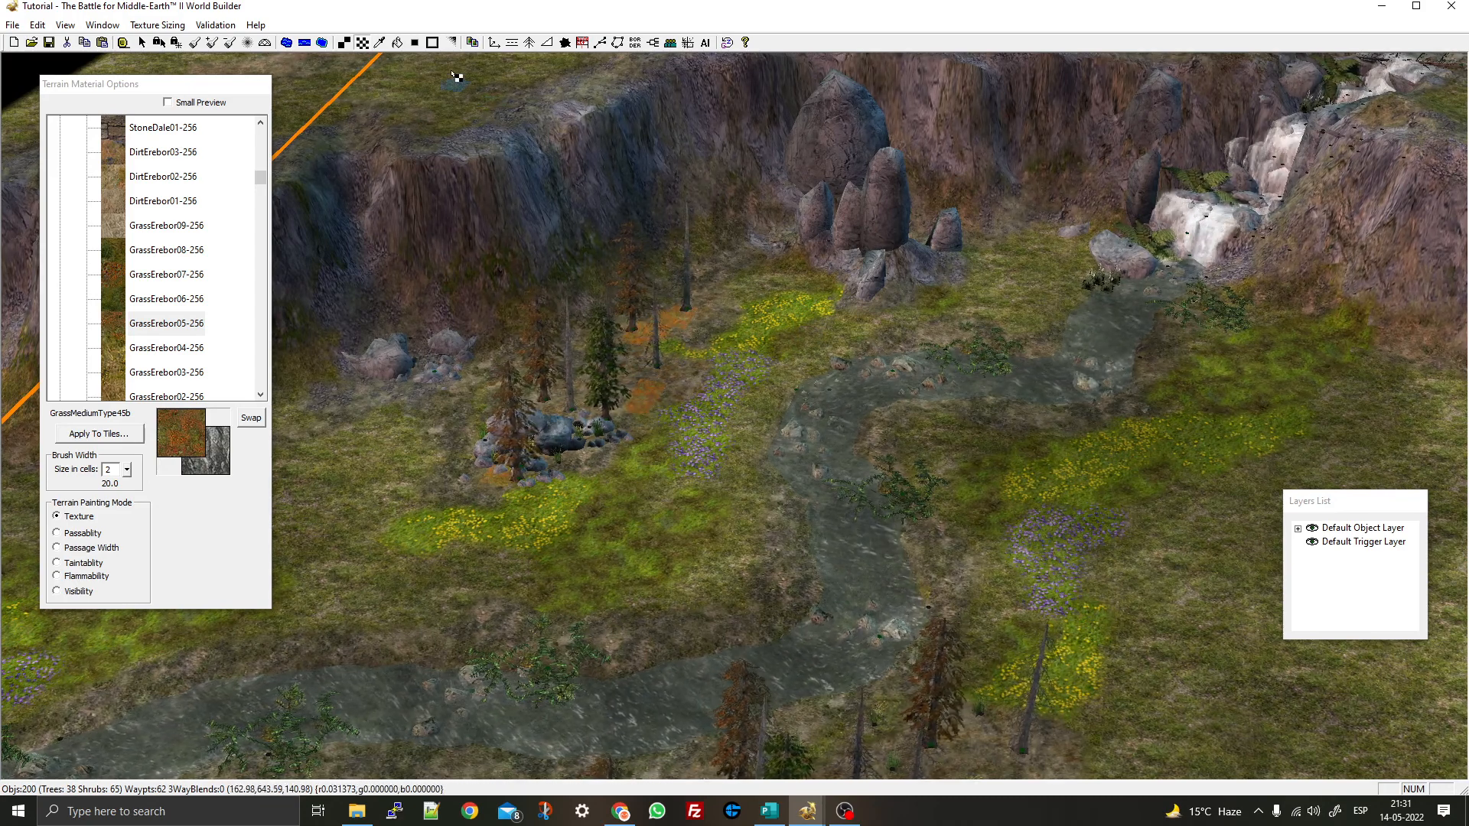
Examine the ground textures and tree groups along the lower river, the cliff and the waterfall
{"action": "left_click", "coordinate": [415, 43]}
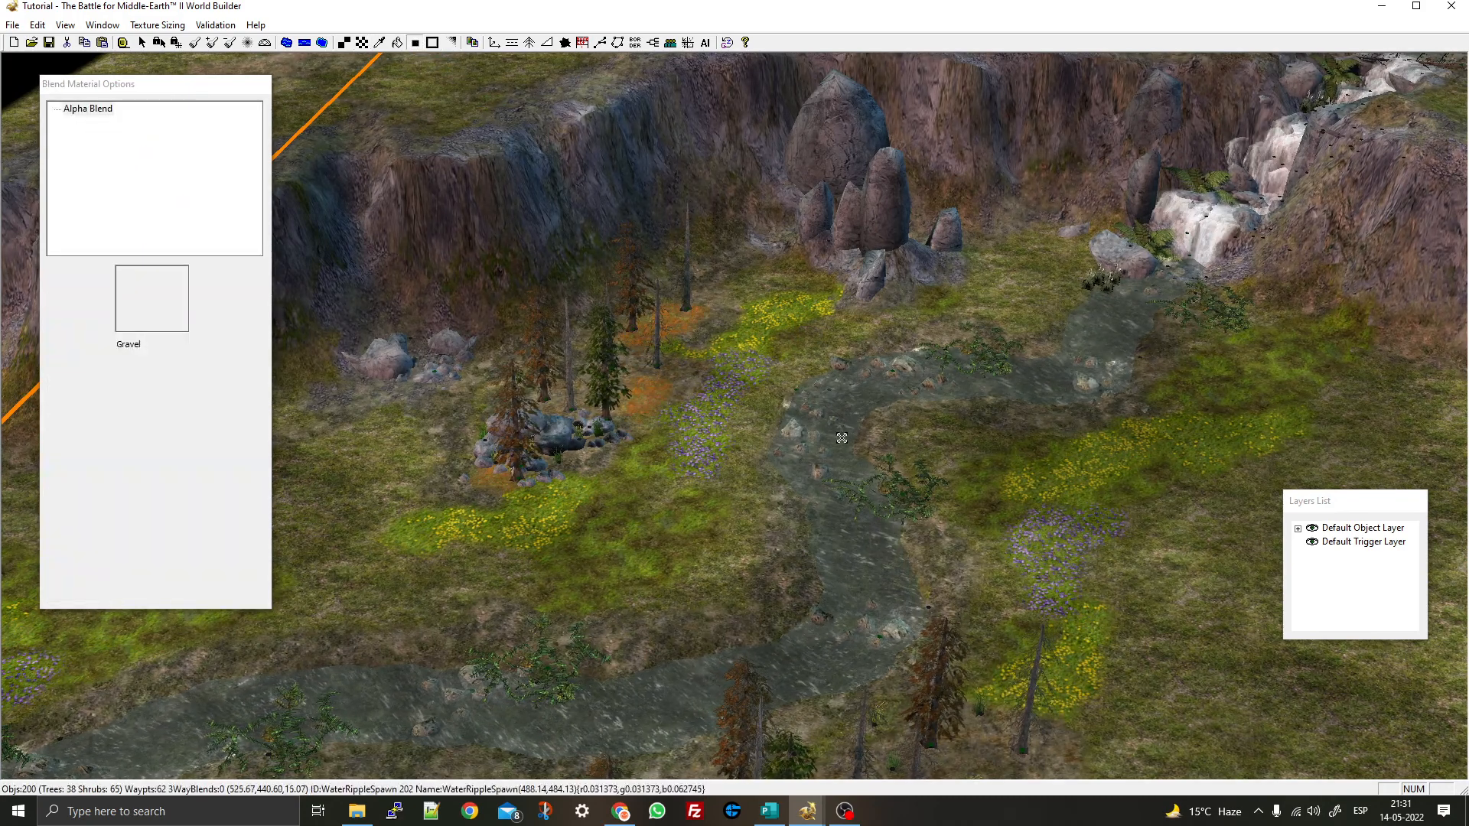
{"action": "middle_click_drag", "start_coordinate": [861, 371], "coordinate": [688, 368]}
{"action": "left_click", "coordinate": [142, 42]}
{"action": "right_click_drag", "start_coordinate": [583, 275], "coordinate": [646, 417]}
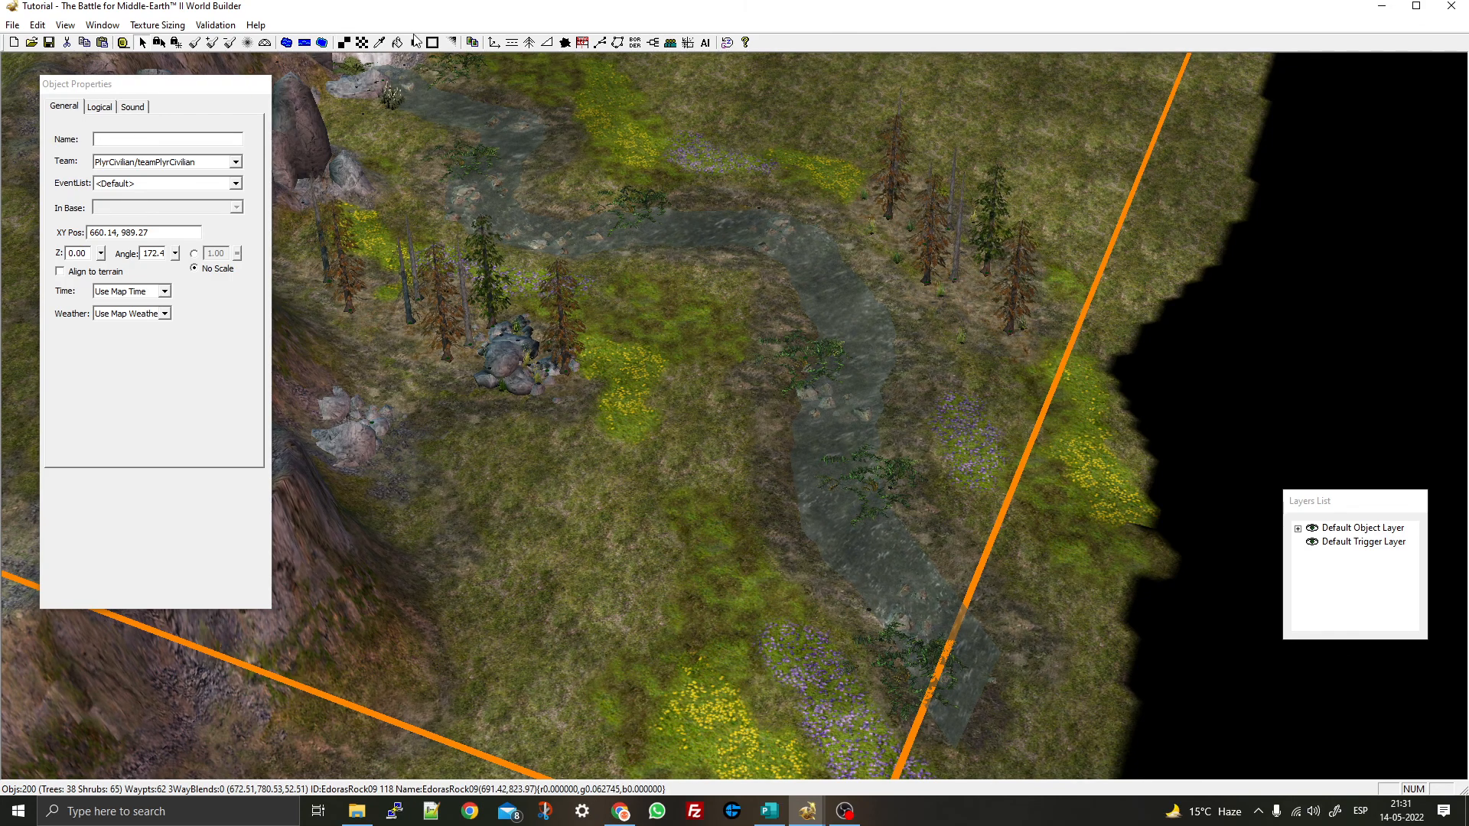
{"action": "right_click_drag", "start_coordinate": [528, 252], "coordinate": [731, 484]}
{"action": "left_click", "coordinate": [431, 44]}
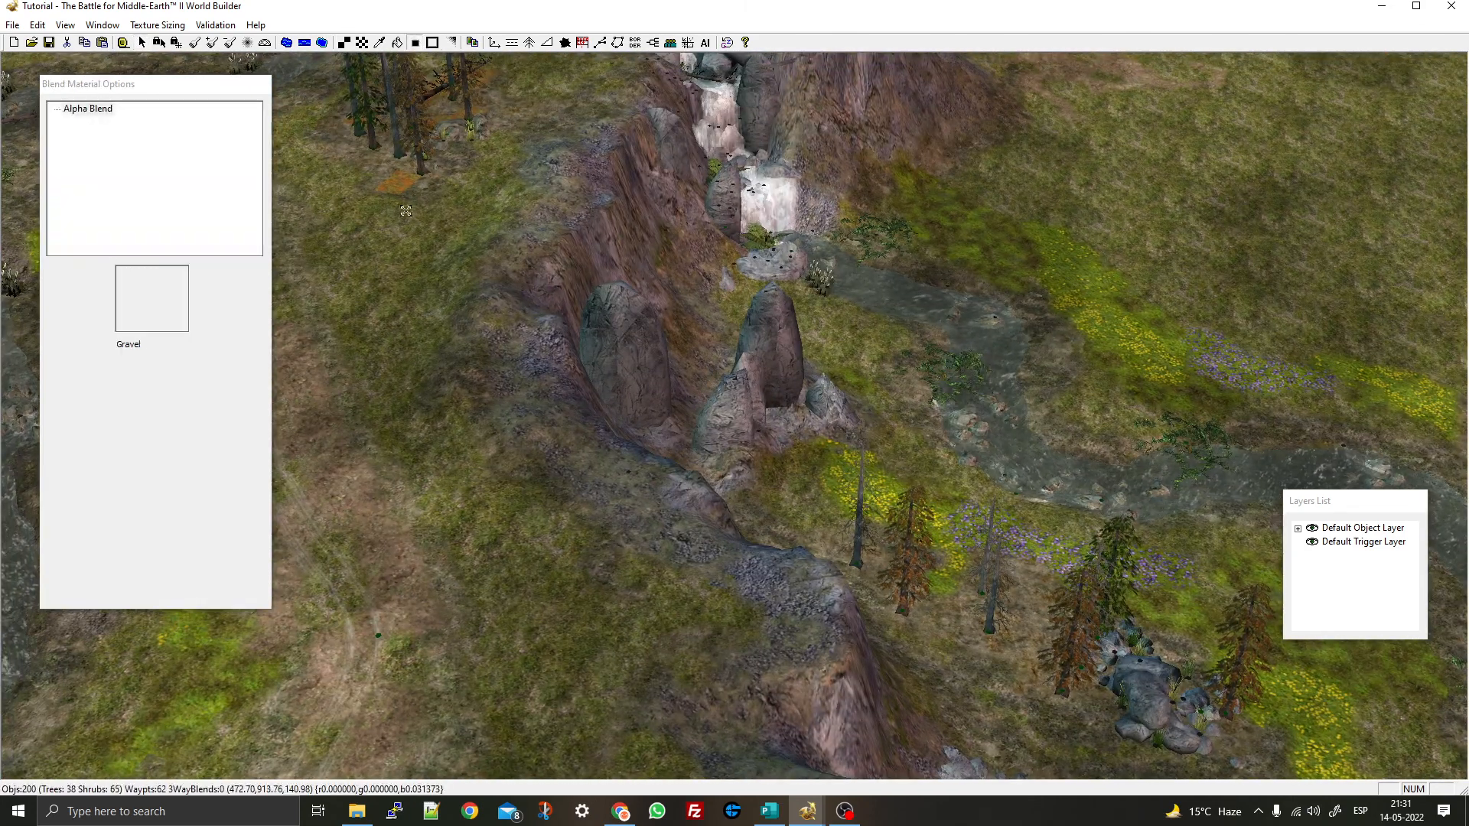
{"action": "middle_click_drag", "start_coordinate": [490, 290], "coordinate": [666, 302]}
{"action": "right_click", "coordinate": [665, 302]}
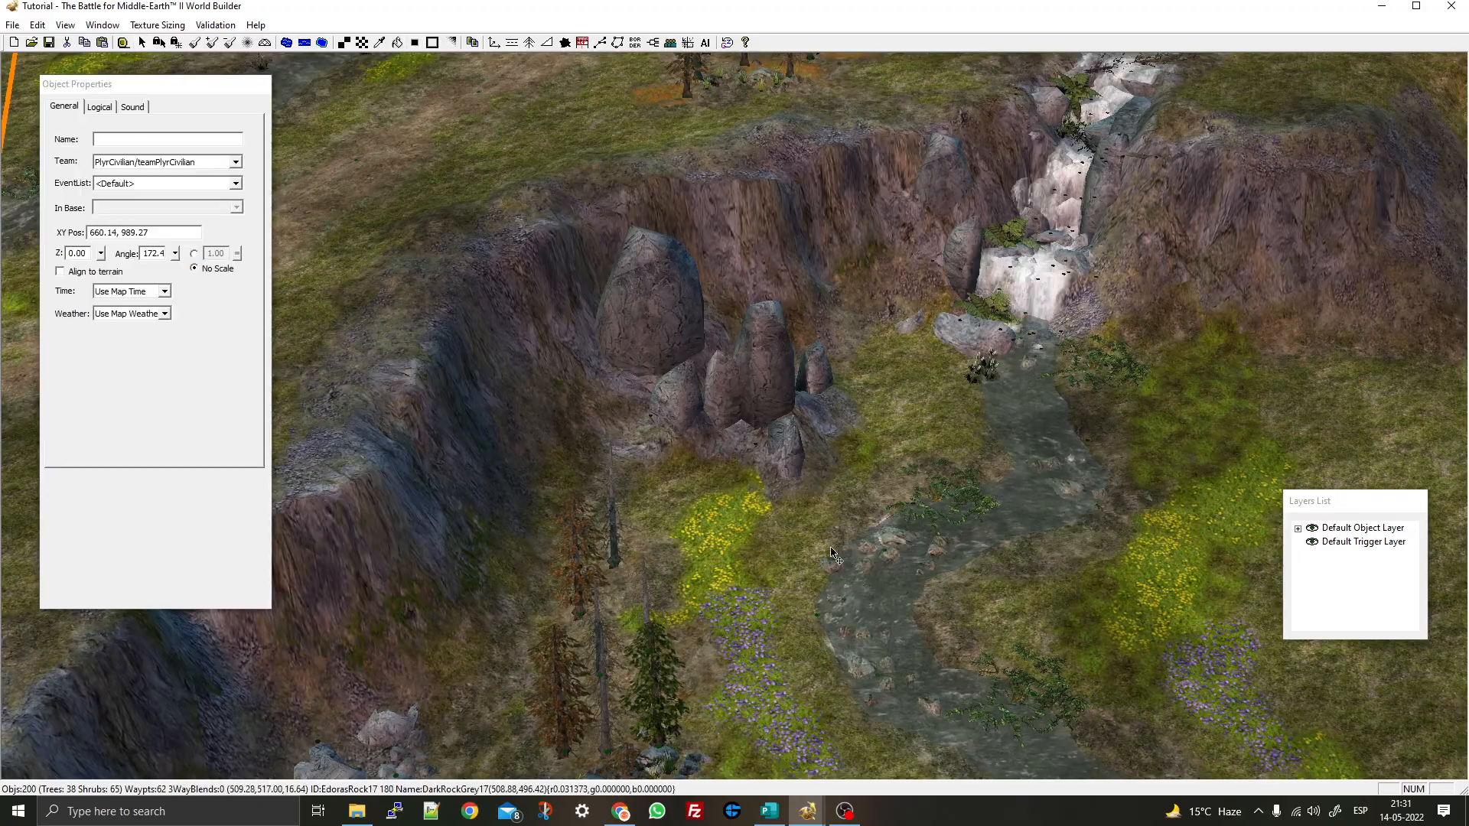
Duplicate a TreeIronHills03 and TreeIronHillsDead01 pair beside the standing rocks below the cliff, moving one dead tree closer to them
{"action": "right_click_drag", "start_coordinate": [879, 543], "coordinate": [715, 324]}
{"action": "scroll", "coordinate": [713, 323], "scroll_direction": "up", "scroll_amount": 10}
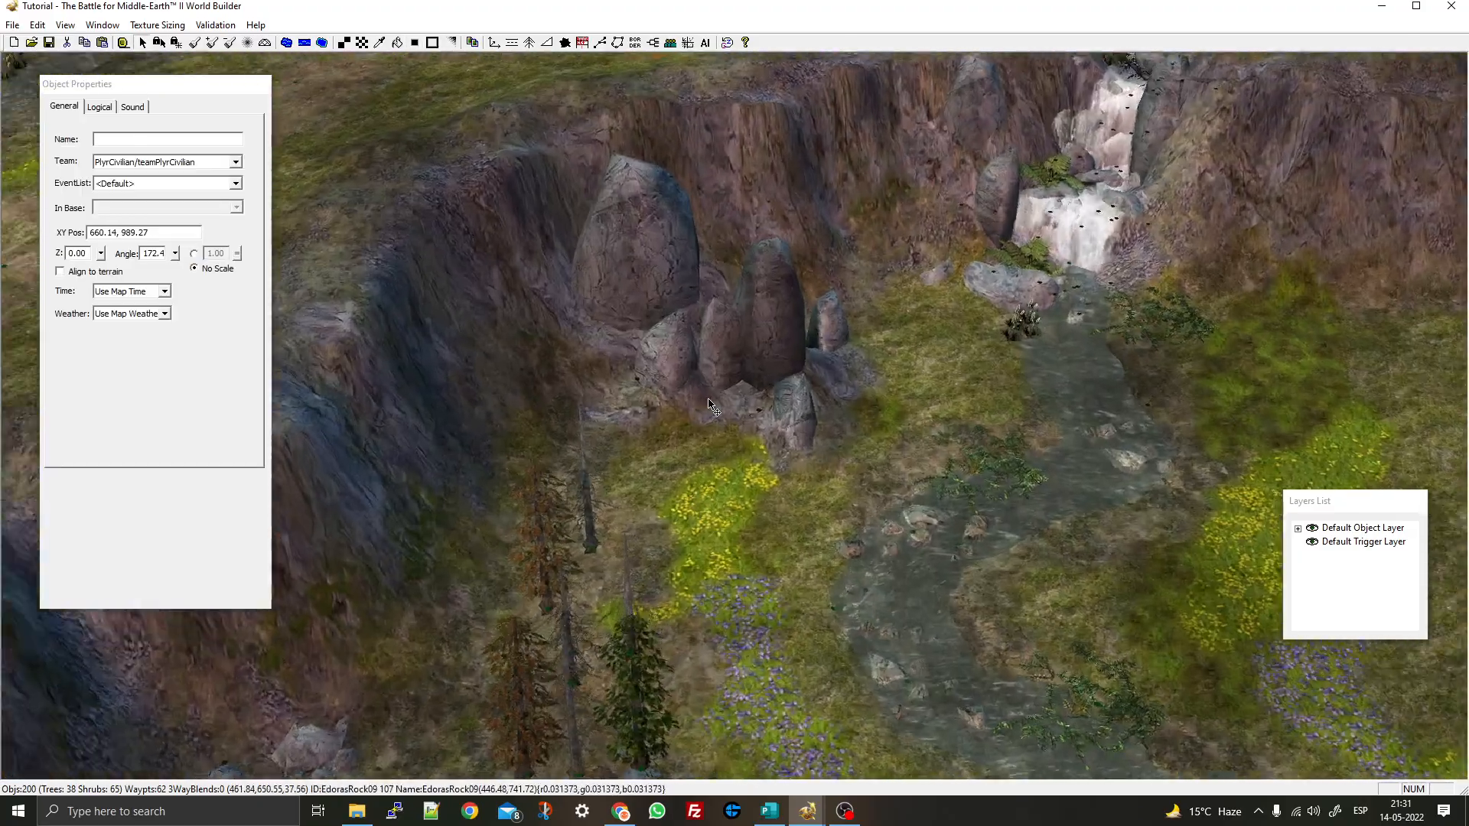
{"action": "scroll", "coordinate": [751, 380], "scroll_direction": "down", "scroll_amount": 10}
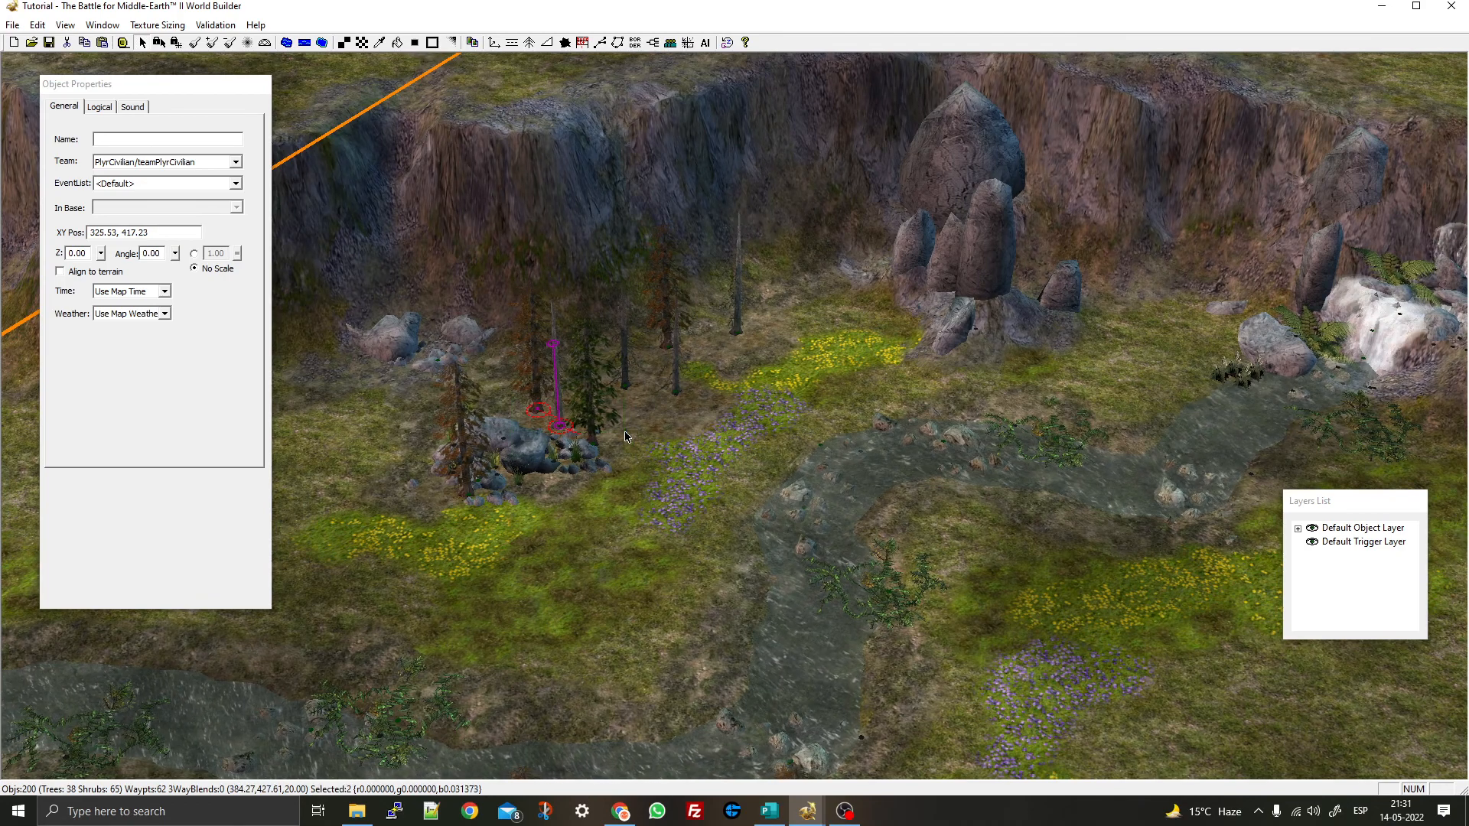
{"action": "scroll", "coordinate": [625, 437], "scroll_direction": "up", "scroll_amount": 10}
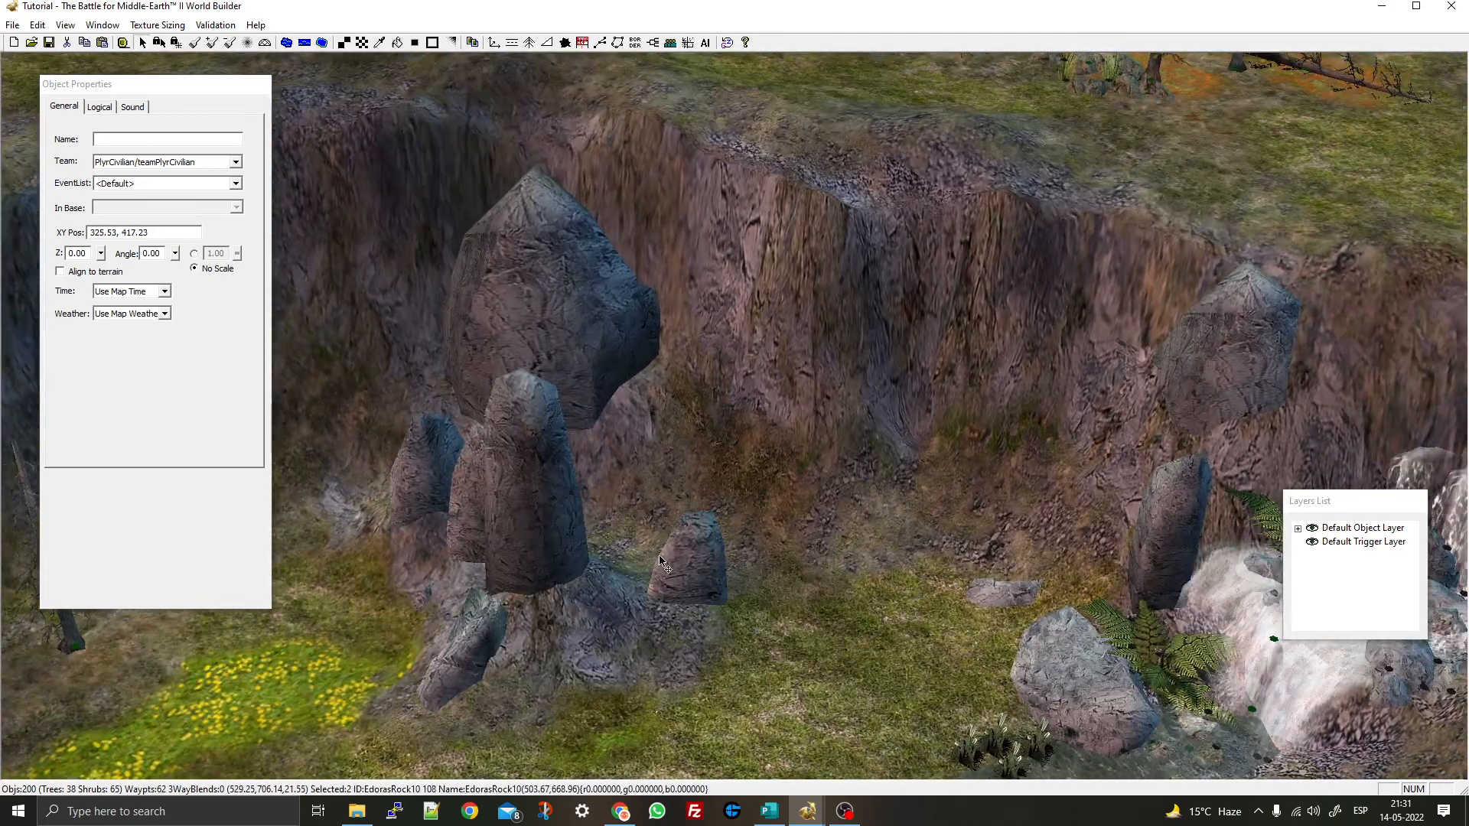
{"action": "key", "text": "ctrl+v"}
{"action": "mouse_move", "coordinate": [612, 557]}
{"action": "left_mouse_down"}
{"action": "mouse_move", "coordinate": [621, 537]}
{"action": "mouse_move", "coordinate": [631, 547]}
{"action": "left_mouse_up"}
{"action": "middle_click_drag", "start_coordinate": [632, 548], "coordinate": [651, 545]}
{"action": "right_click_drag", "start_coordinate": [650, 545], "coordinate": [929, 451]}
{"action": "key", "text": "ctrl+v"}
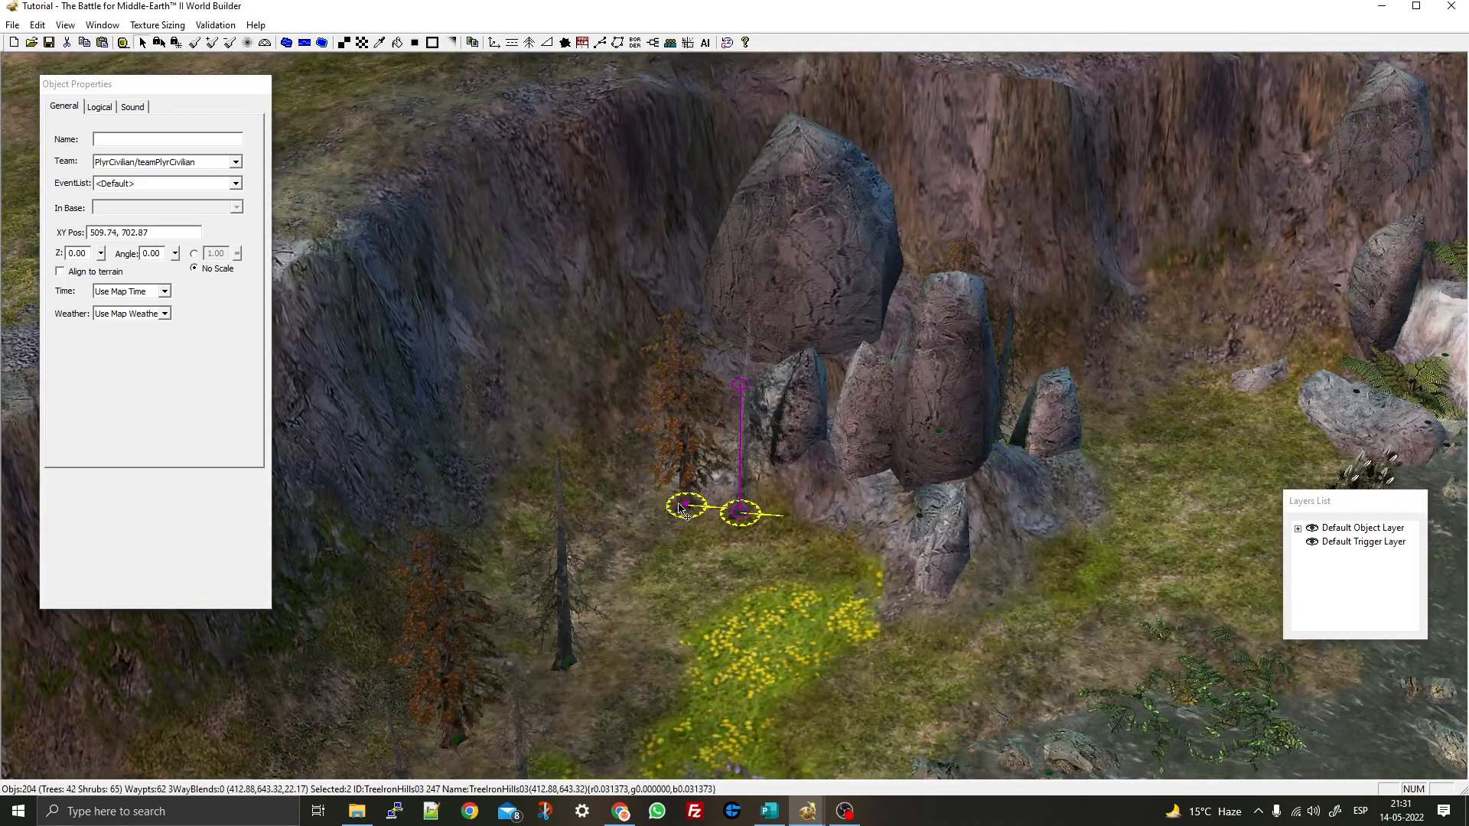
{"action": "left_click_drag", "start_coordinate": [681, 507], "coordinate": [686, 551]}
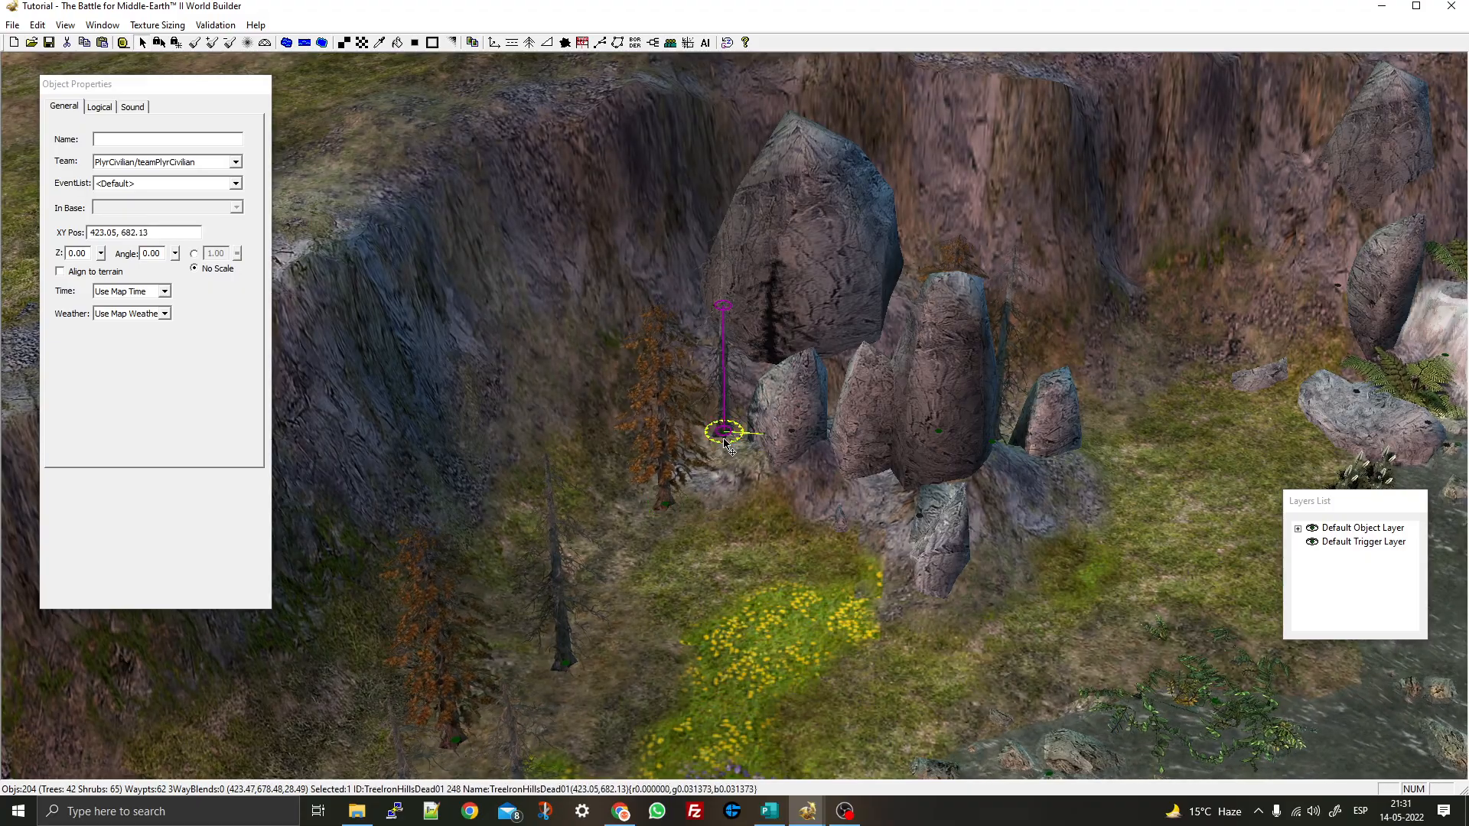
Place TreeIronHills02 pines around the standing rocks and another beside the boulders at the cliff's foot
{"action": "right_click_drag", "start_coordinate": [694, 509], "coordinate": [773, 400]}
{"action": "right_click_drag", "start_coordinate": [733, 540], "coordinate": [812, 468]}
{"action": "scroll", "coordinate": [812, 468], "scroll_direction": "up", "scroll_amount": 3}
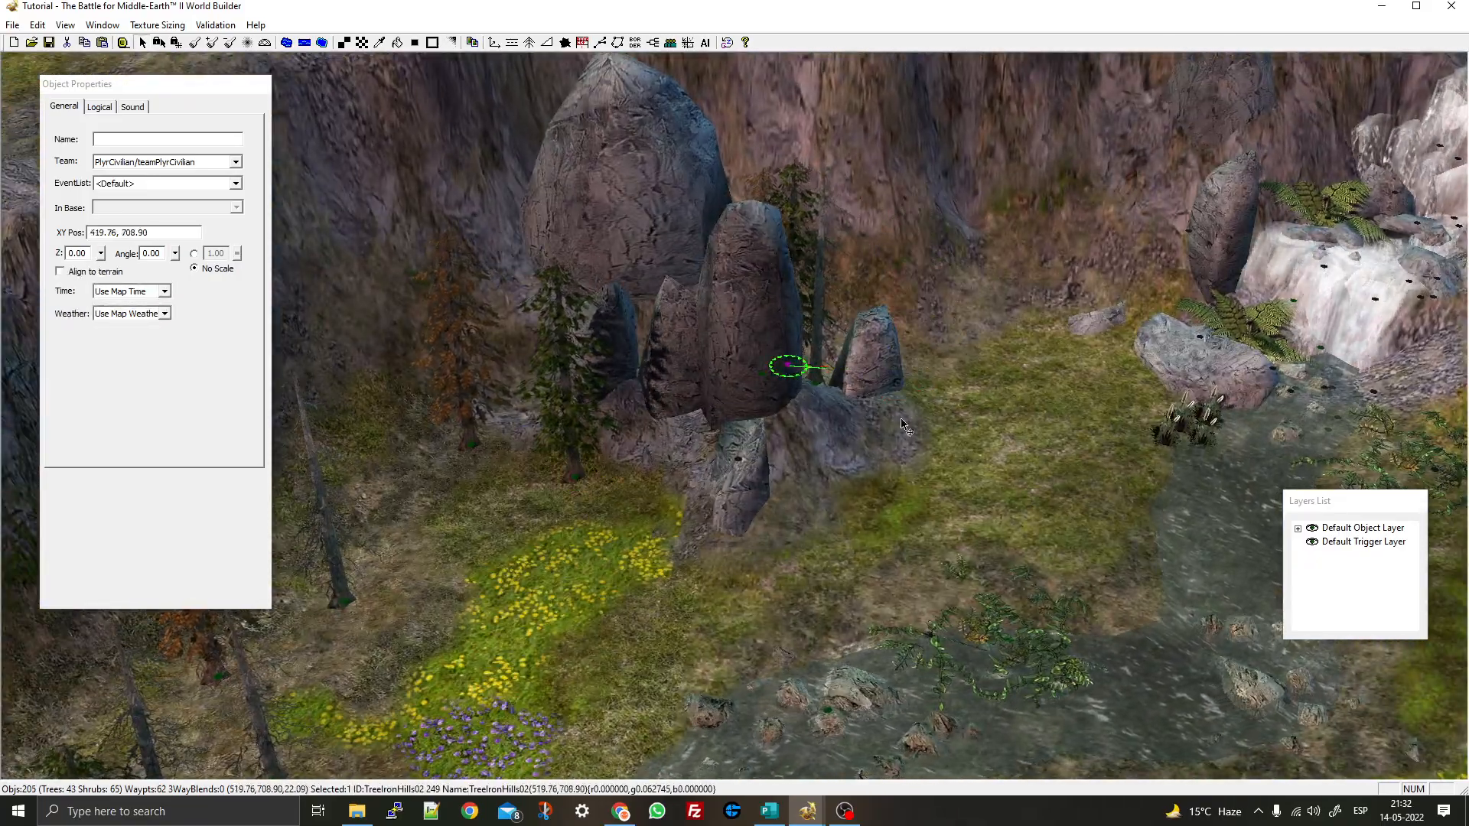
{"action": "right_click_drag", "start_coordinate": [903, 426], "coordinate": [935, 420]}
{"action": "left_click", "coordinate": [897, 350]}
{"action": "right_click_drag", "start_coordinate": [896, 350], "coordinate": [775, 324]}
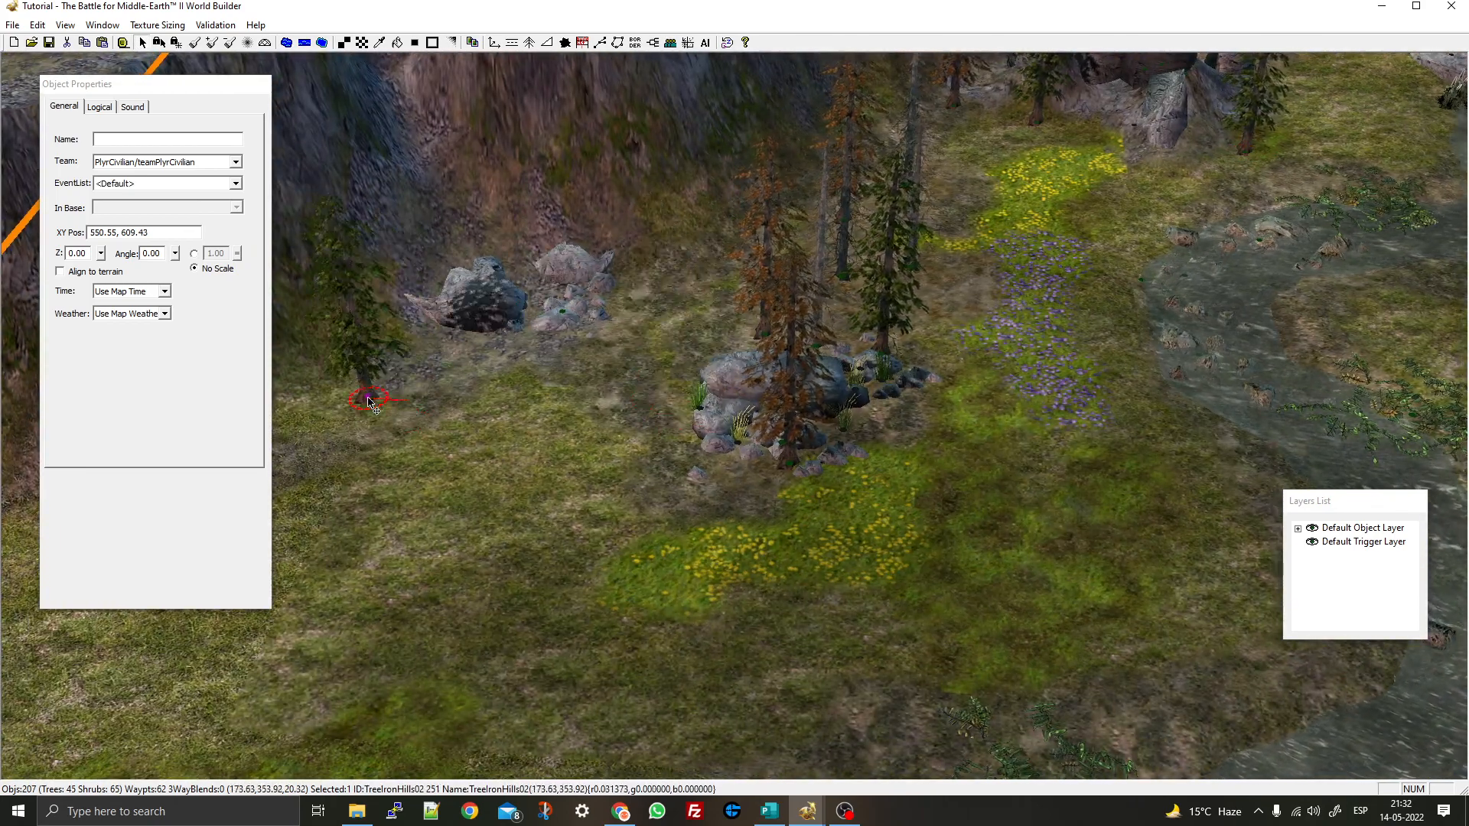
Arrange OptGrass10 clumps among a small group of rocks on the meadow beside the river bend
{"action": "scroll", "coordinate": [369, 401], "scroll_direction": "down", "scroll_amount": 4}
{"action": "right_click_drag", "start_coordinate": [1155, 298], "coordinate": [828, 205]}
{"action": "scroll", "coordinate": [714, 390], "scroll_direction": "up", "scroll_amount": 3}
{"action": "right_click_drag", "start_coordinate": [714, 390], "coordinate": [960, 460]}
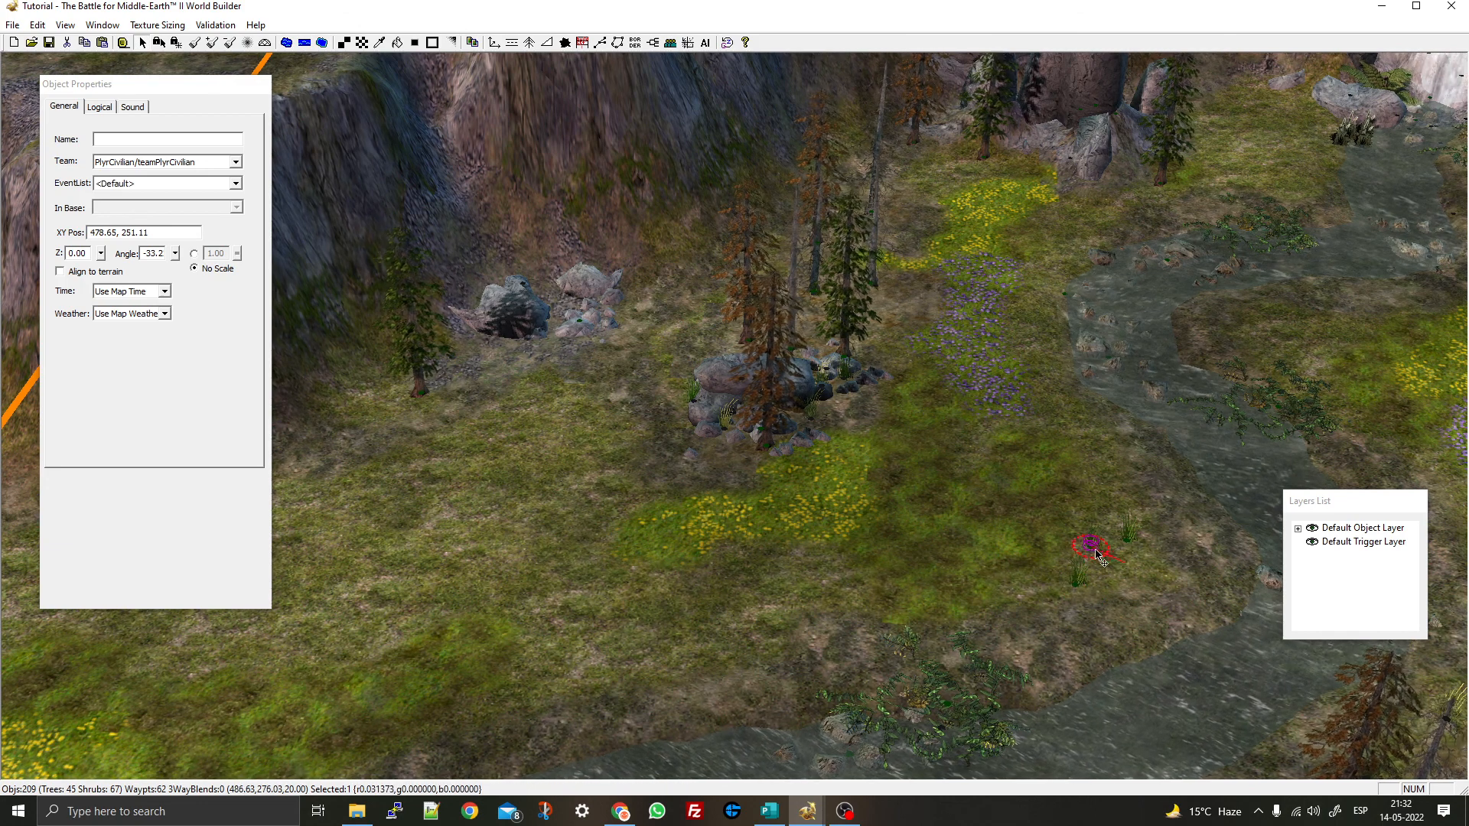
{"action": "left_click", "coordinate": [1096, 551]}
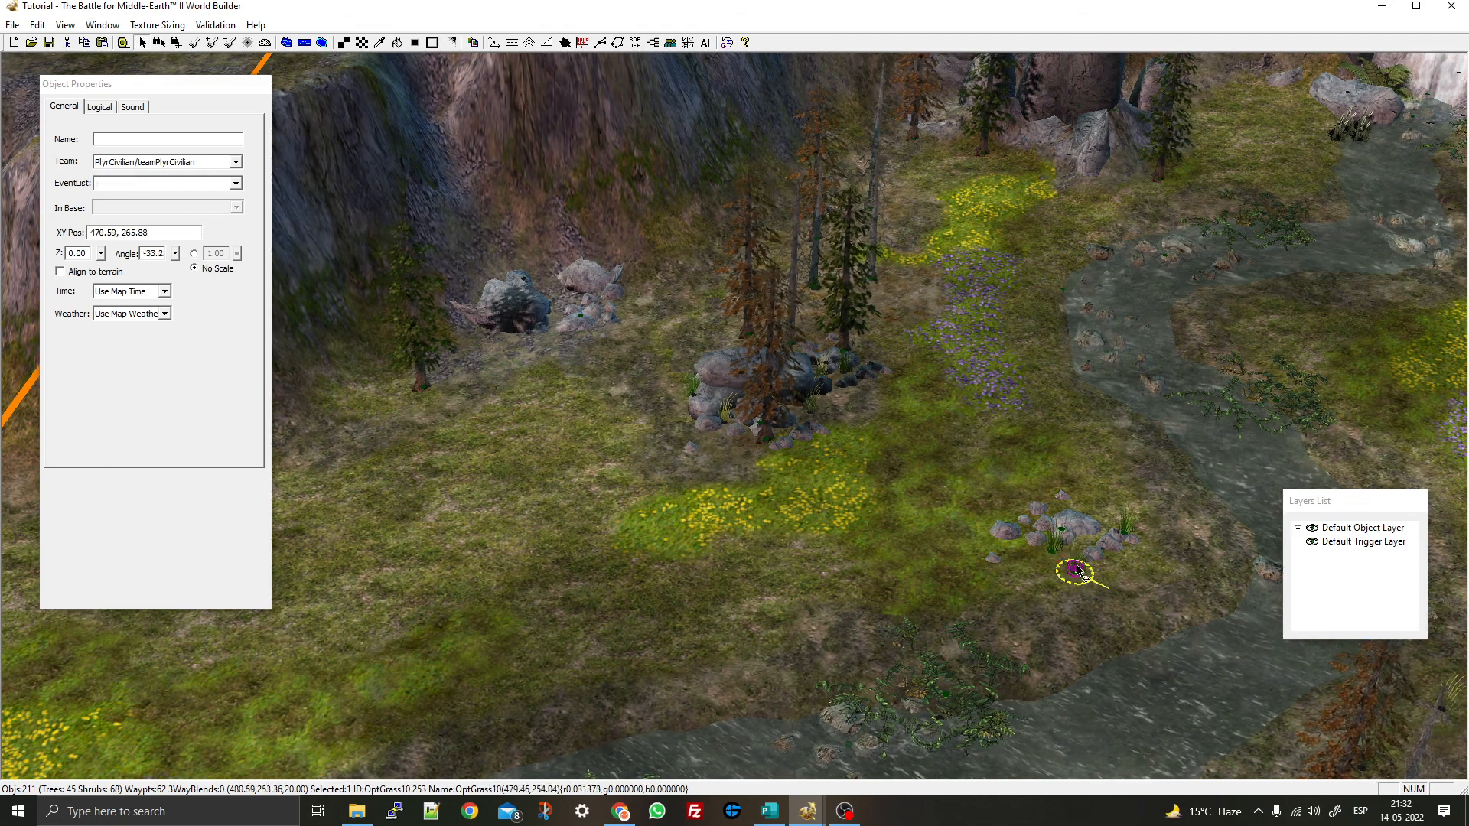
Review the new rocks, grass clumps and pines across the river valley
{"action": "scroll", "coordinate": [1056, 515], "scroll_direction": "down", "scroll_amount": 5}
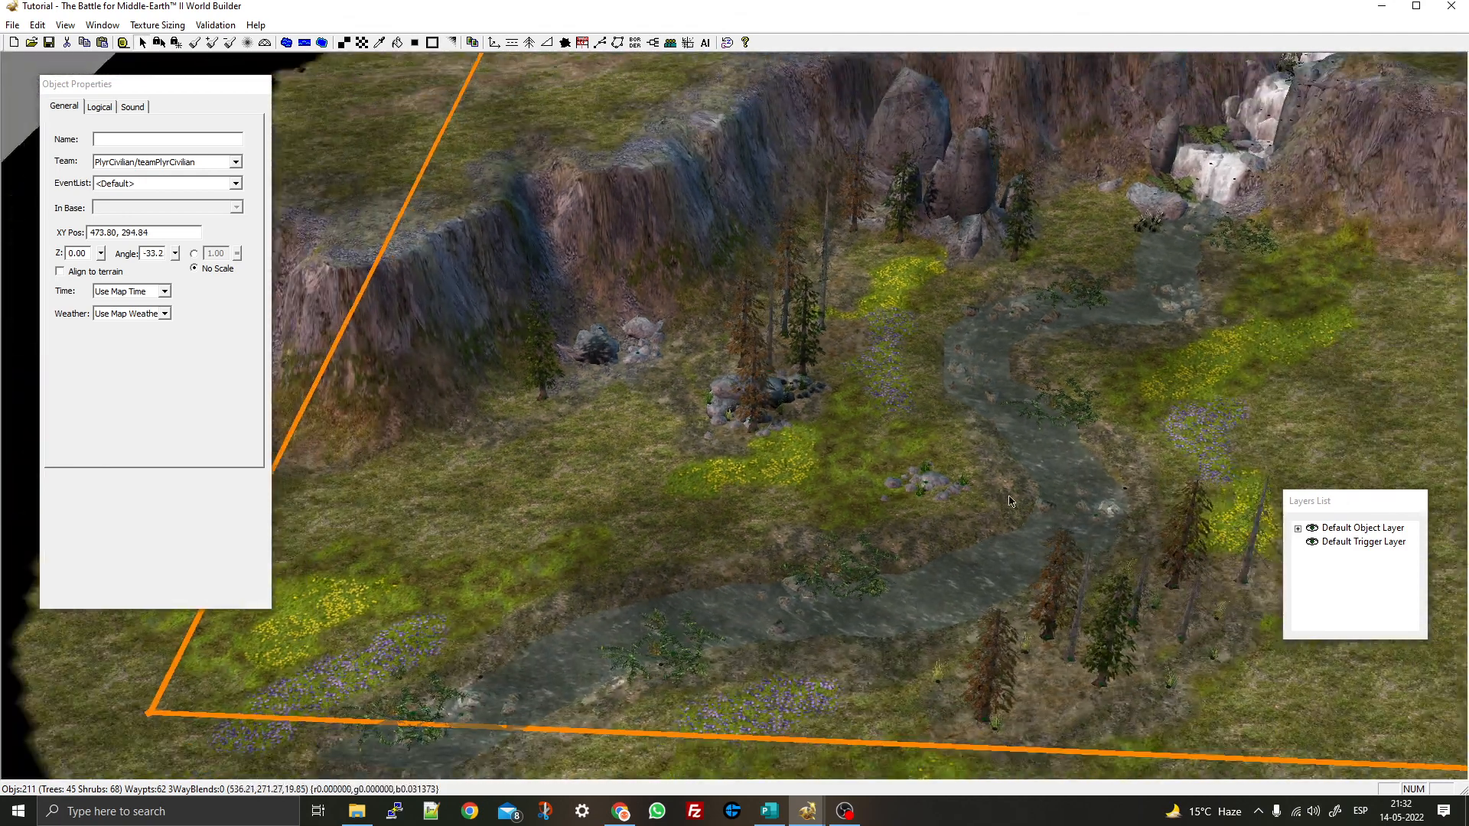
{"action": "right_click_drag", "start_coordinate": [1057, 514], "coordinate": [915, 509]}
{"action": "middle_click_drag", "start_coordinate": [915, 508], "coordinate": [861, 550]}
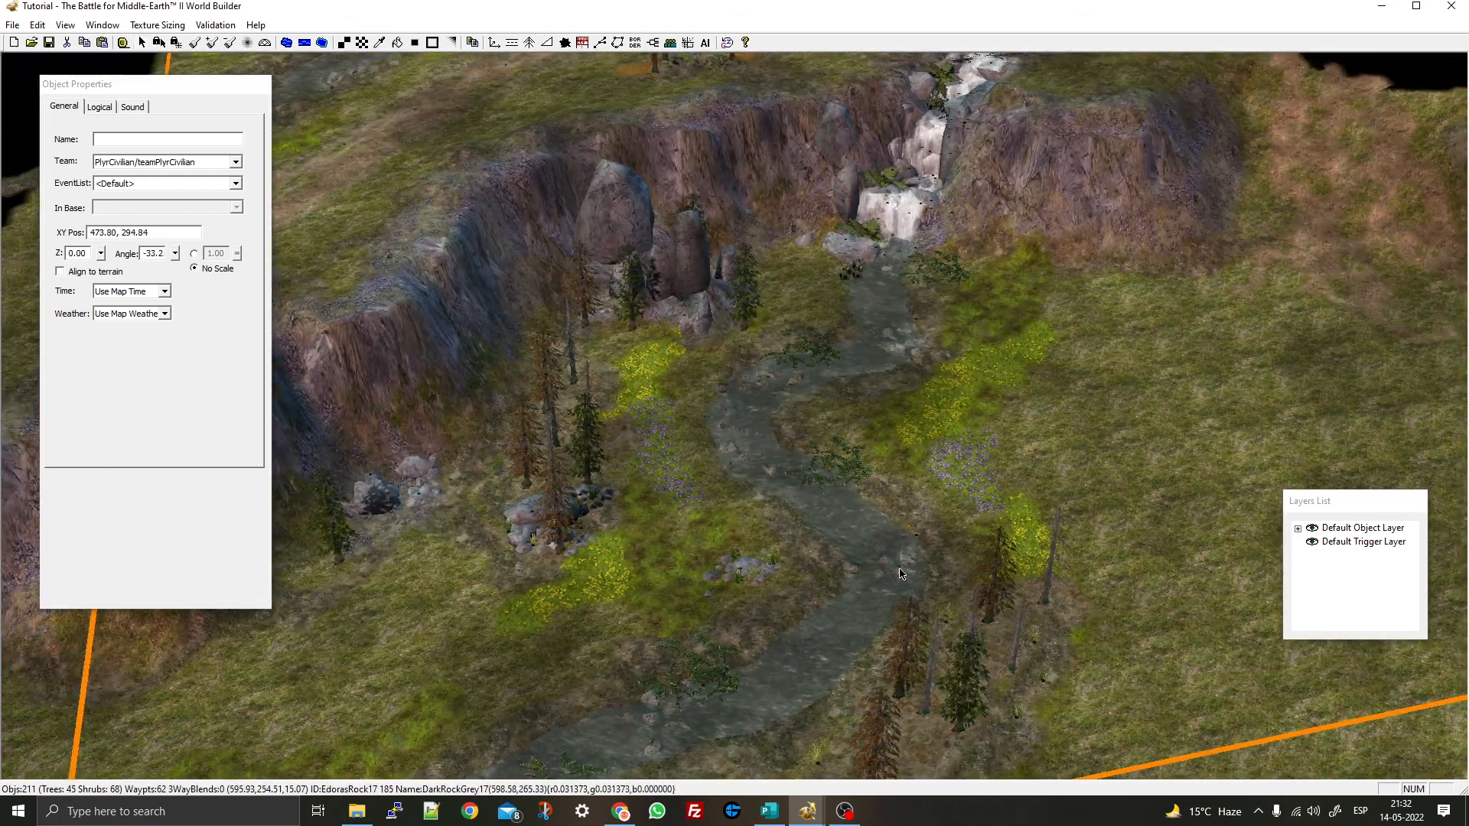
{"action": "right_click_drag", "start_coordinate": [861, 551], "coordinate": [1038, 518]}
{"action": "scroll", "coordinate": [1021, 511], "scroll_direction": "up", "scroll_amount": 4}
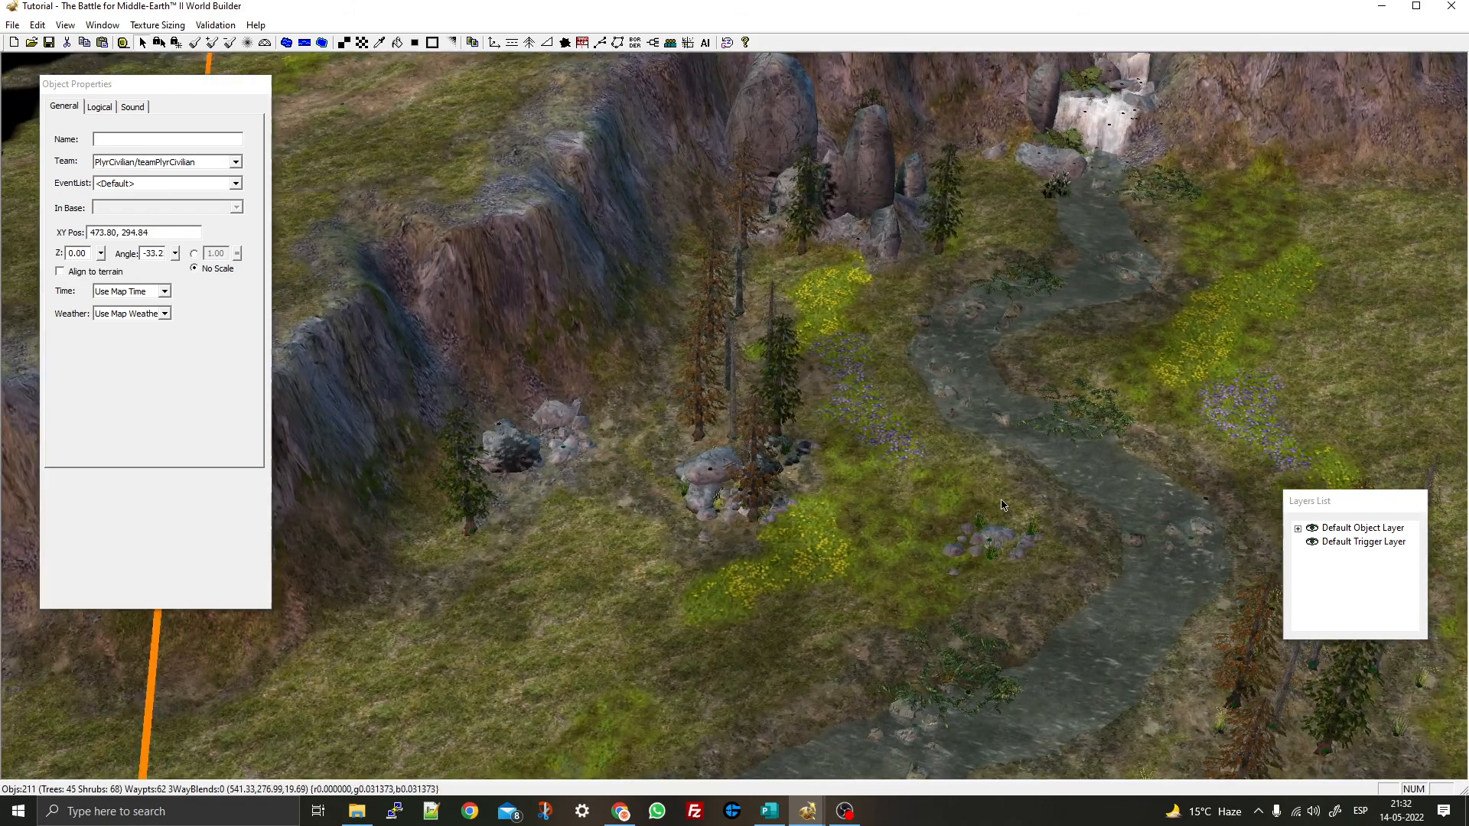
{"action": "right_click_drag", "start_coordinate": [994, 566], "coordinate": [964, 505]}
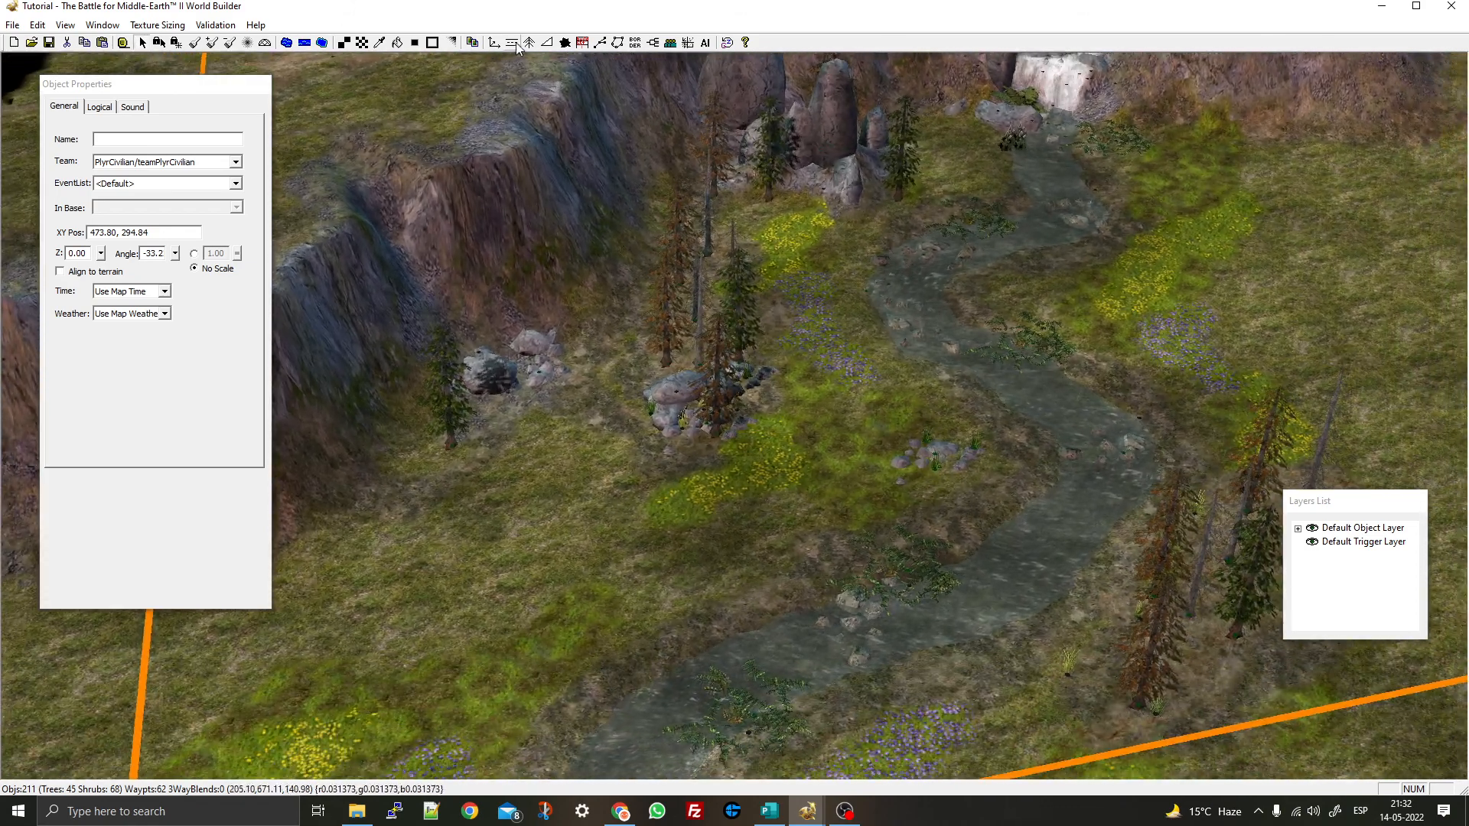
Examine the whole map's rivers, cliffs and rock groups from above and from an overview angle
{"action": "left_click", "coordinate": [493, 43]}
{"action": "key", "text": "Escape"}
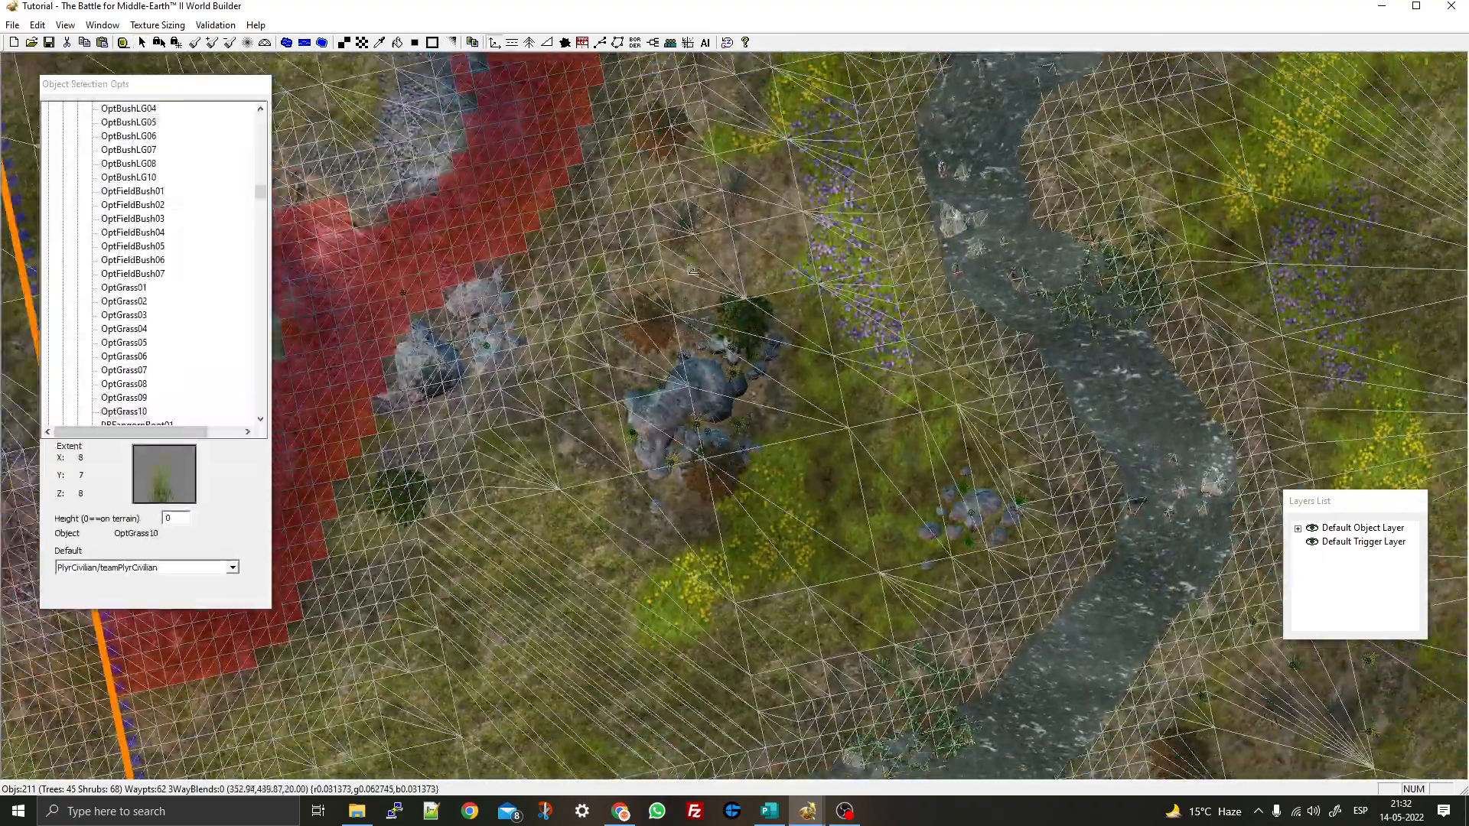
{"action": "scroll", "coordinate": [692, 269], "scroll_direction": "down", "scroll_amount": 8}
{"action": "right_click_drag", "start_coordinate": [692, 270], "coordinate": [564, 468]}
{"action": "scroll", "coordinate": [564, 467], "scroll_direction": "down", "scroll_amount": 3}
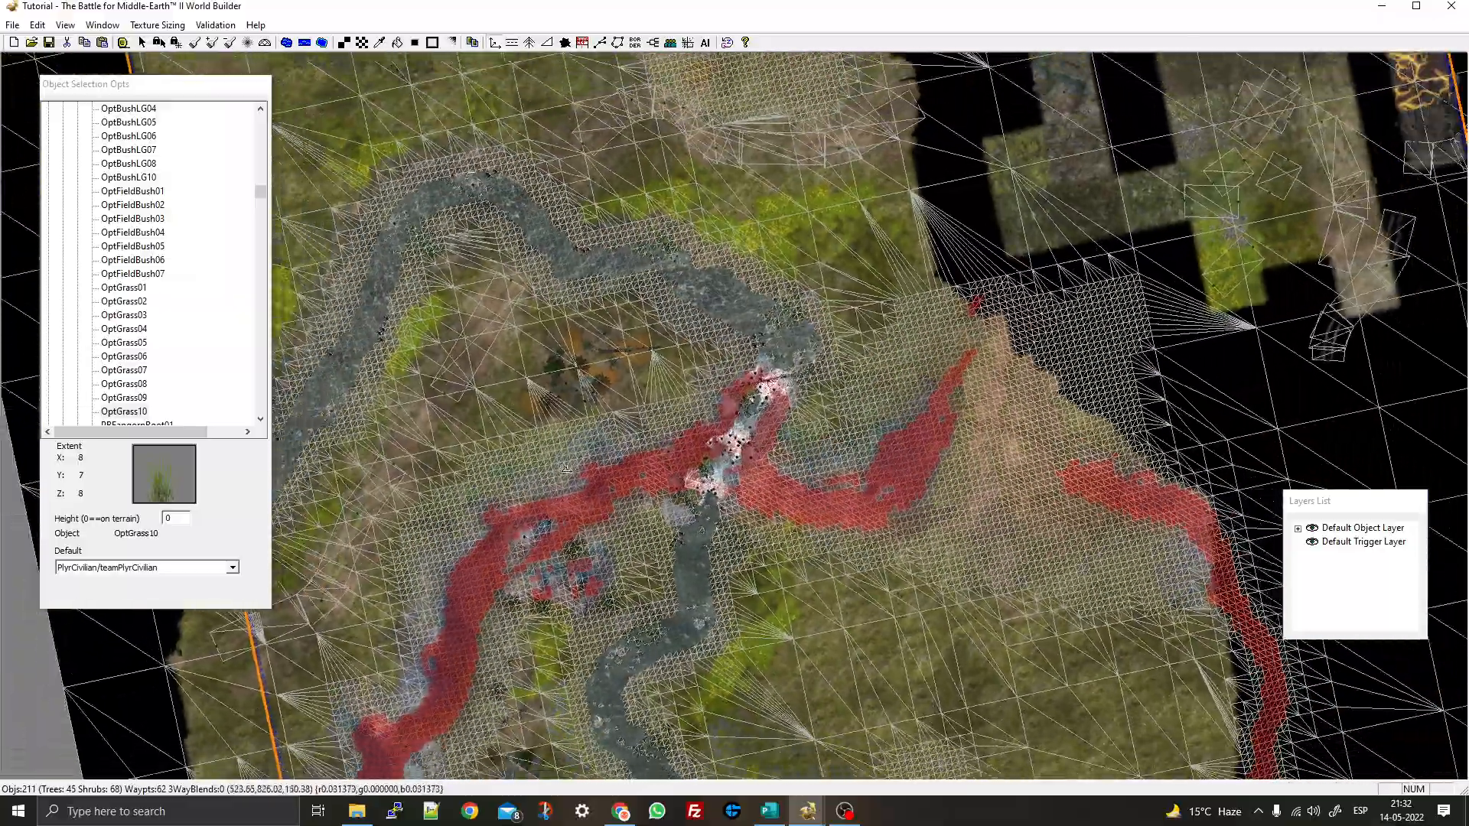
{"action": "scroll", "coordinate": [564, 467], "scroll_direction": "down", "scroll_amount": 5}
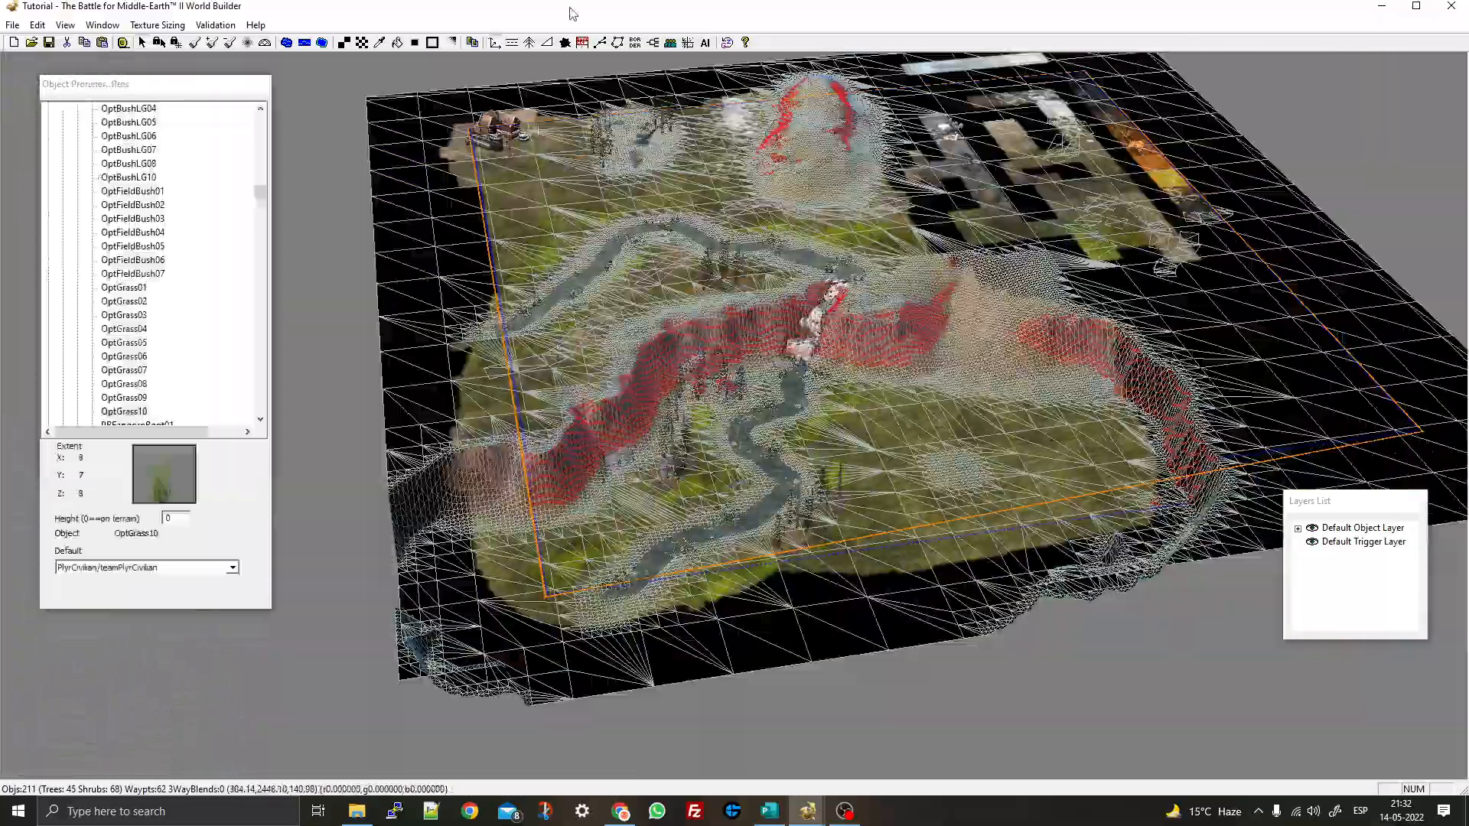
{"action": "scroll", "coordinate": [575, 84], "scroll_direction": "up", "scroll_amount": 8}
{"action": "middle_click_drag", "start_coordinate": [585, 84], "coordinate": [617, 215], "text": "ctrl"}
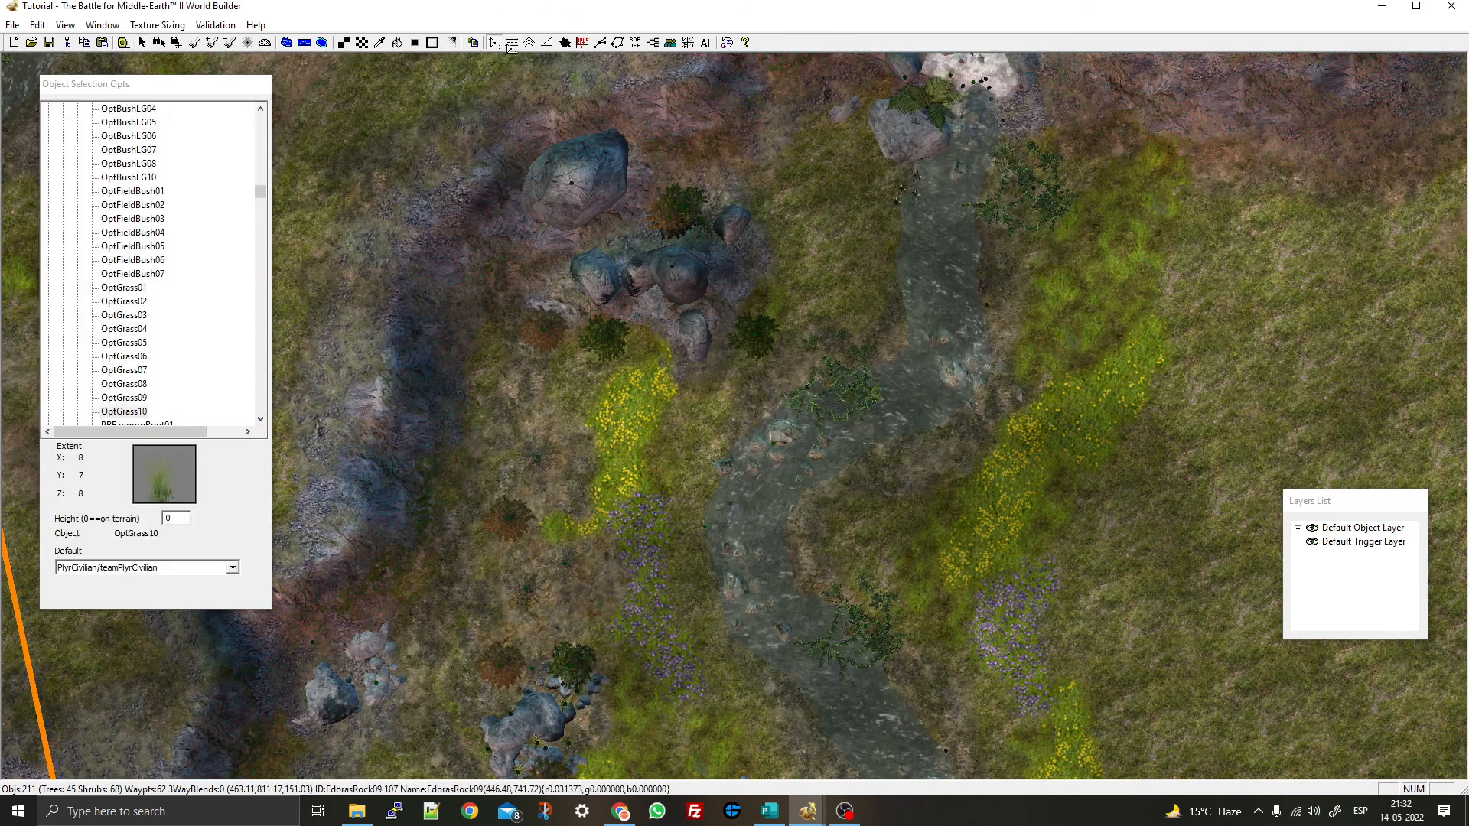
{"action": "left_click", "coordinate": [656, 44]}
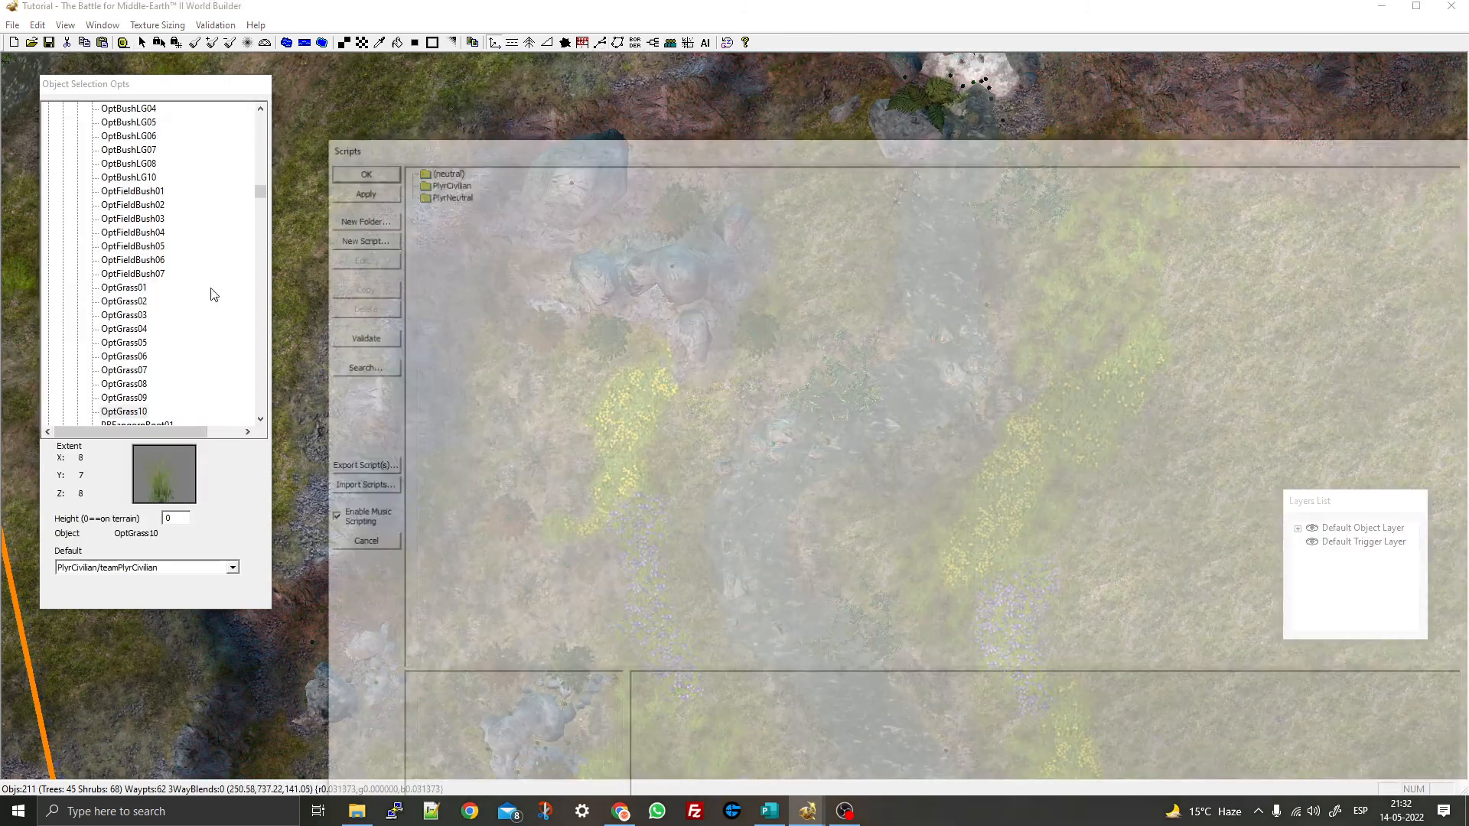
{"action": "left_click", "coordinate": [344, 166]}
Browse the Civilian MISC_NATURAL objects and choose Boar for placement
{"action": "left_click", "coordinate": [117, 205]}
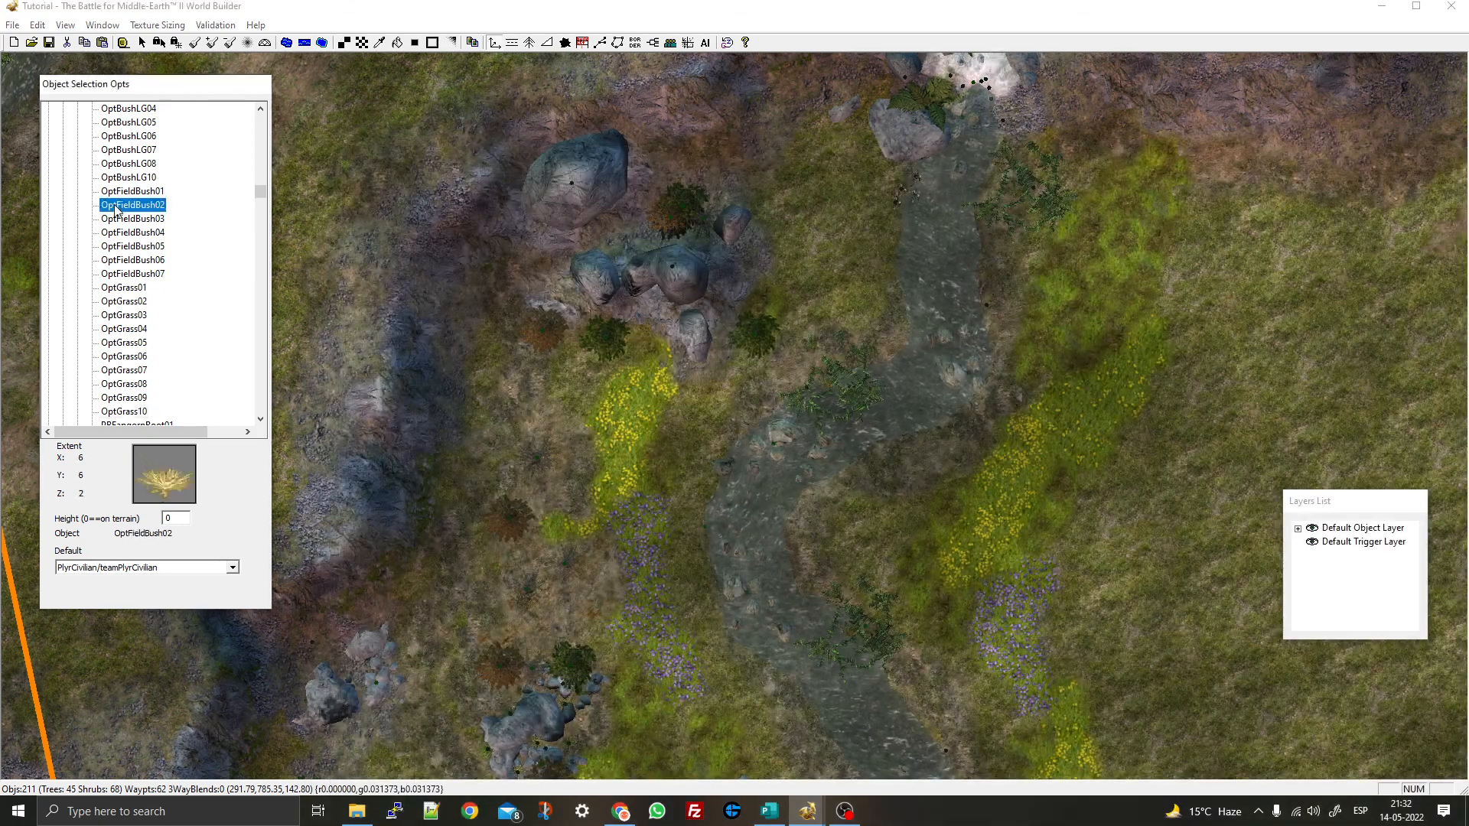
{"action": "left_click_drag", "start_coordinate": [261, 195], "coordinate": [257, 121]}
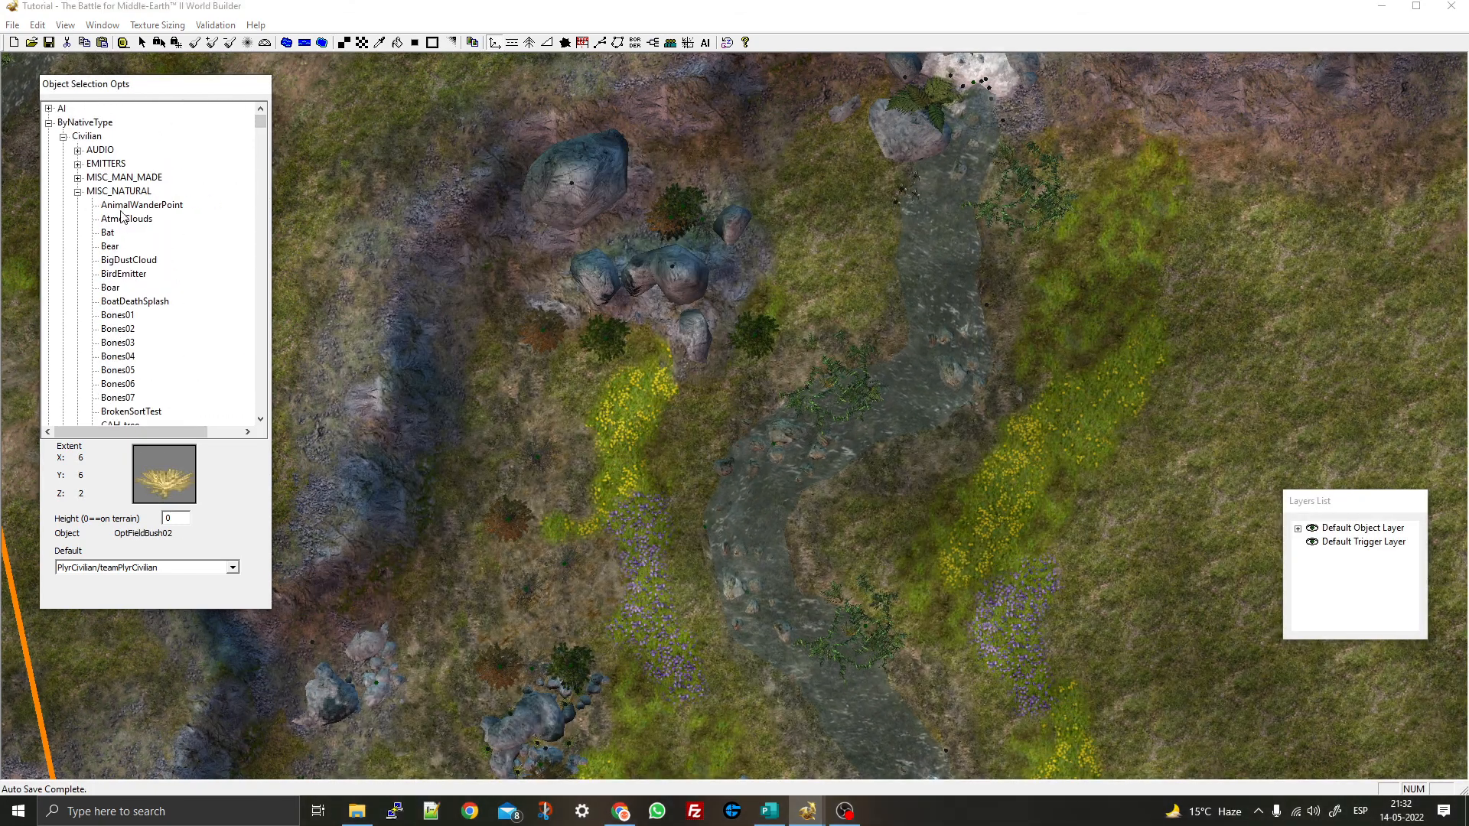
{"action": "key", "text": "Down"}
{"action": "key", "text": "Down"}
{"action": "key", "text": "Down"}
{"action": "key", "text": "Down"}
{"action": "key", "text": "Down"}
{"action": "key", "text": "Down"}
{"action": "key", "text": "Down"}
{"action": "key", "text": "Down"}
{"action": "key", "text": "Down"}
{"action": "key", "text": "Down"}
{"action": "key", "text": "Down"}
{"action": "key", "text": "Down"}
{"action": "key", "text": "Down"}
{"action": "key", "text": "Down"}
{"action": "key", "text": "Down"}
{"action": "key", "text": "Down"}
{"action": "key", "text": "Up"}
{"action": "key", "text": "Up"}
{"action": "key", "text": "Up"}
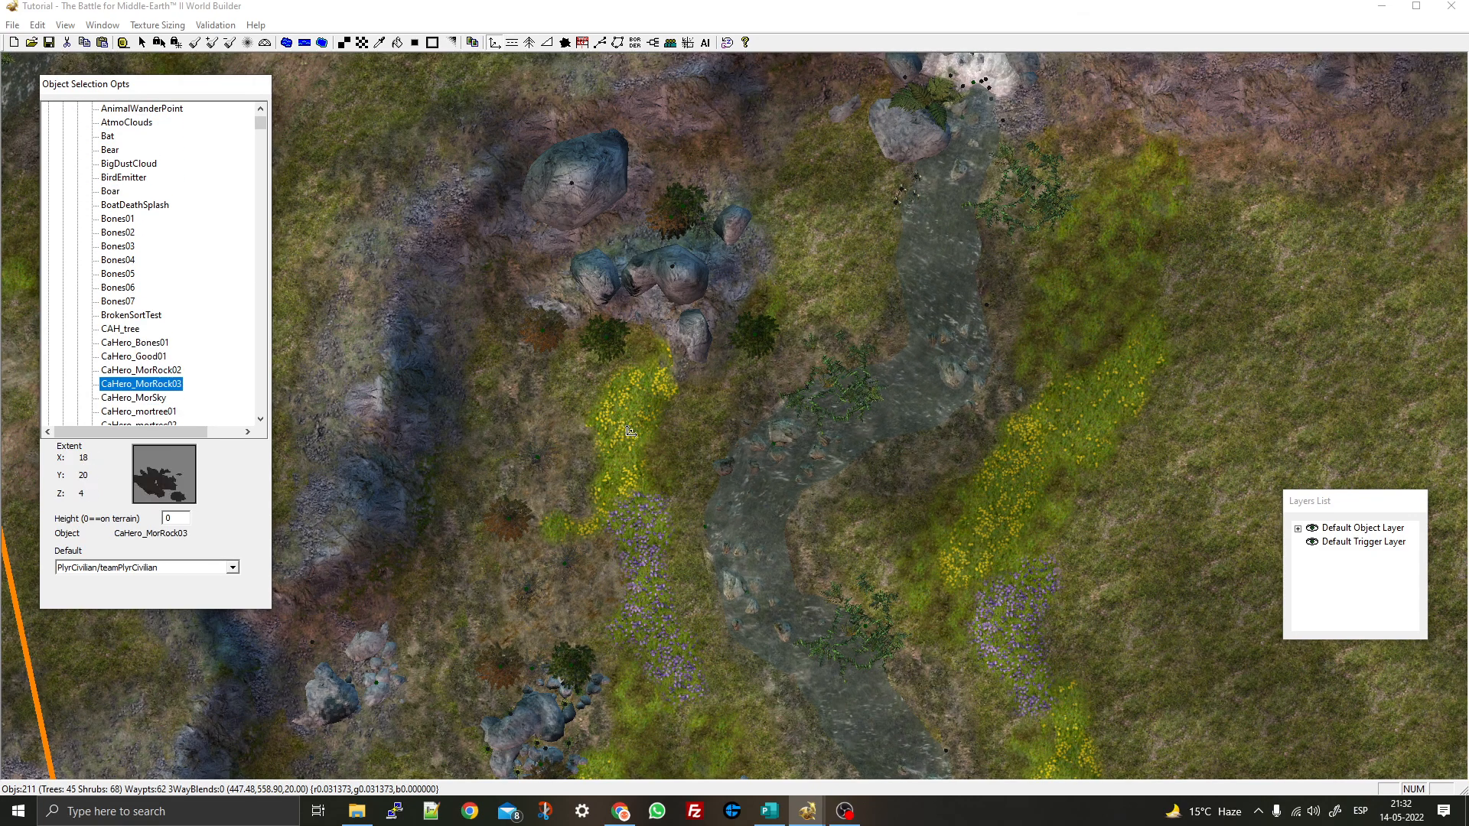
{"action": "left_click", "coordinate": [117, 219]}
Place a herd of six Boar objects facing different directions on the grass between the dirt track and the orange pines
{"action": "scroll", "coordinate": [648, 388], "scroll_direction": "up", "scroll_amount": 5}
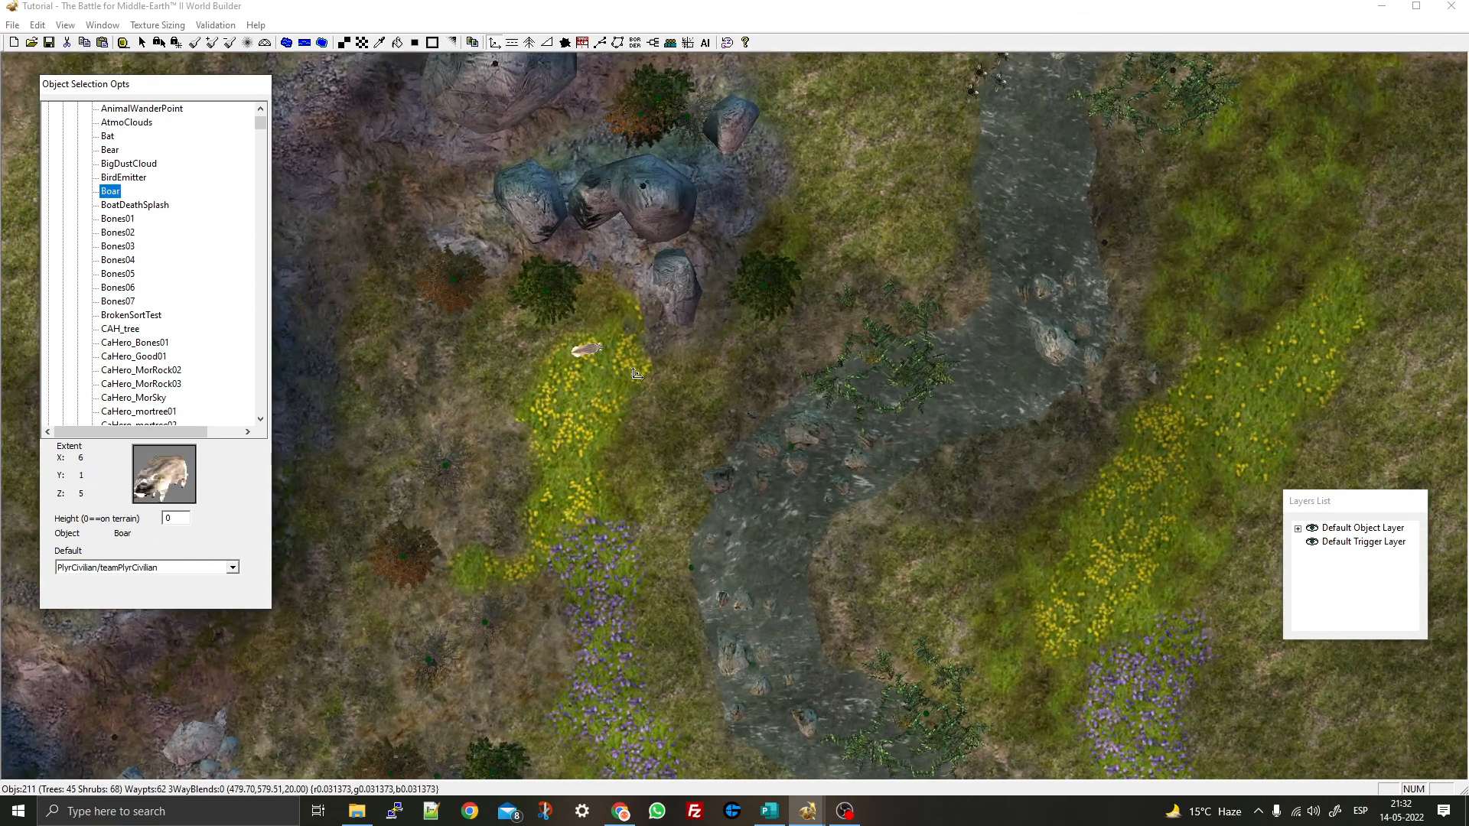
{"action": "right_click_drag", "start_coordinate": [612, 459], "coordinate": [635, 223]}
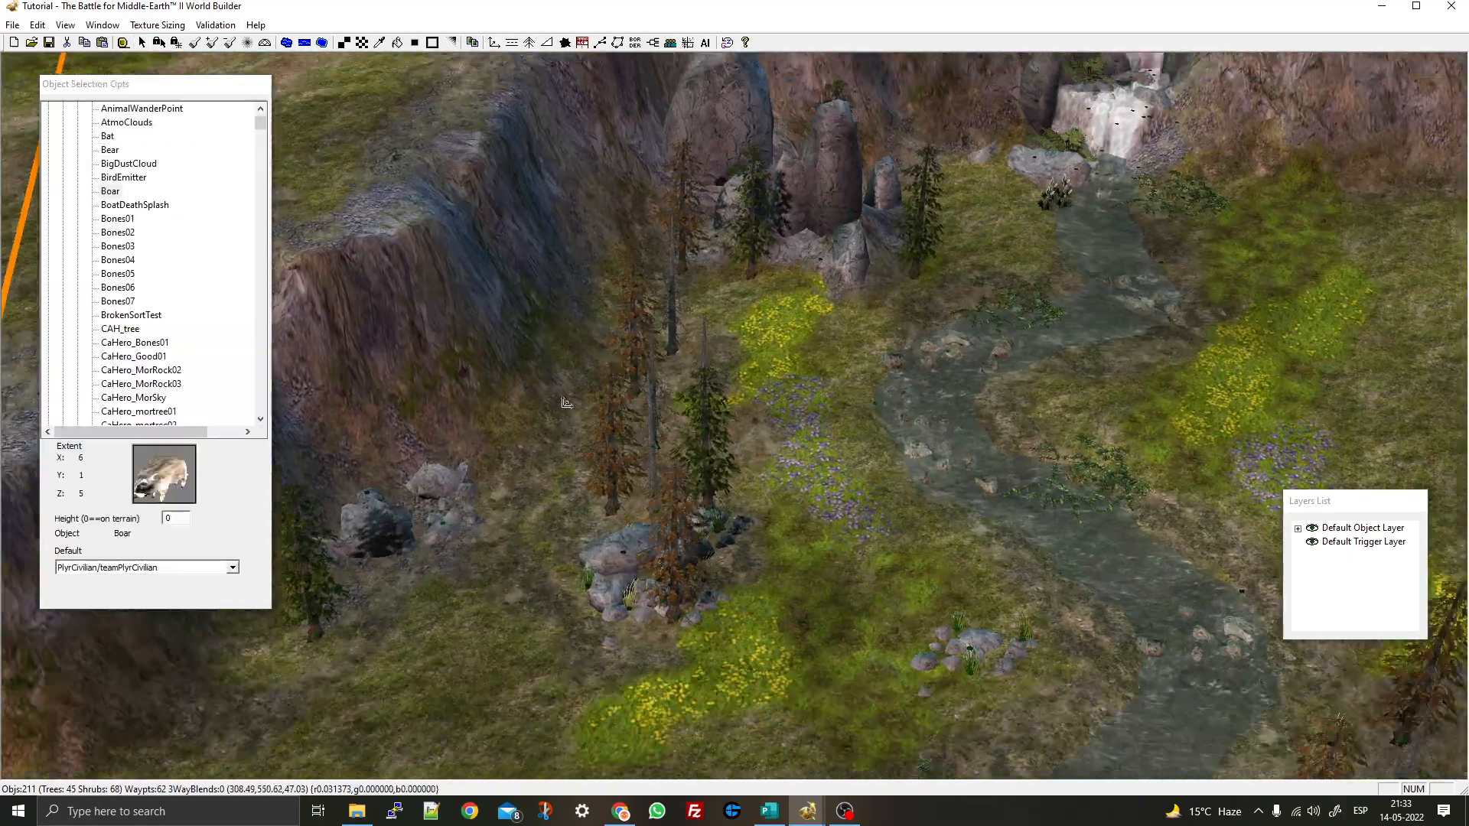
{"action": "right_click_drag", "start_coordinate": [562, 399], "coordinate": [623, 536]}
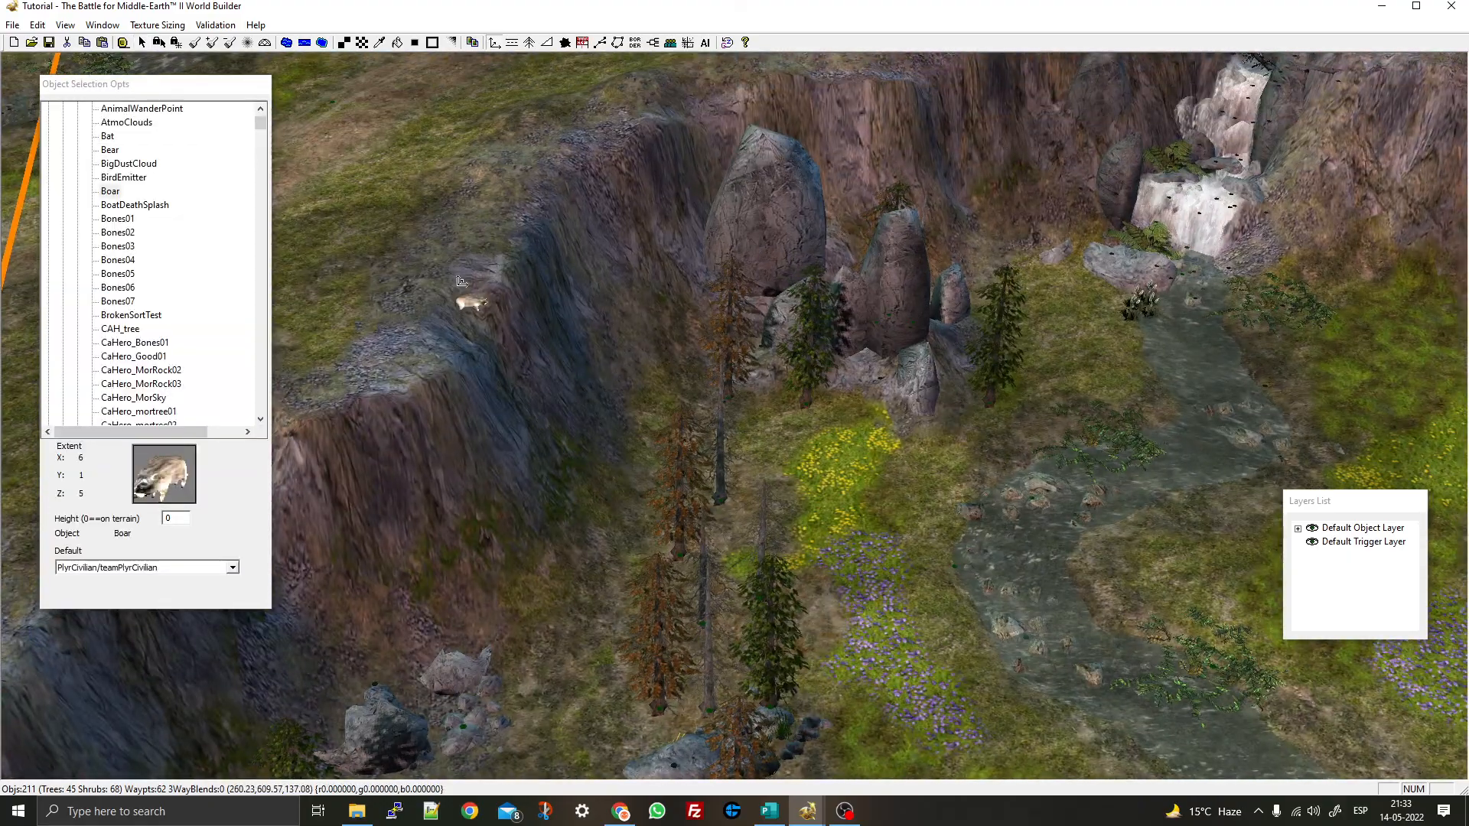
{"action": "right_click_drag", "start_coordinate": [469, 301], "coordinate": [628, 566]}
{"action": "scroll", "coordinate": [648, 325], "scroll_direction": "up", "scroll_amount": 2}
{"action": "right_click_drag", "start_coordinate": [712, 277], "coordinate": [665, 535]}
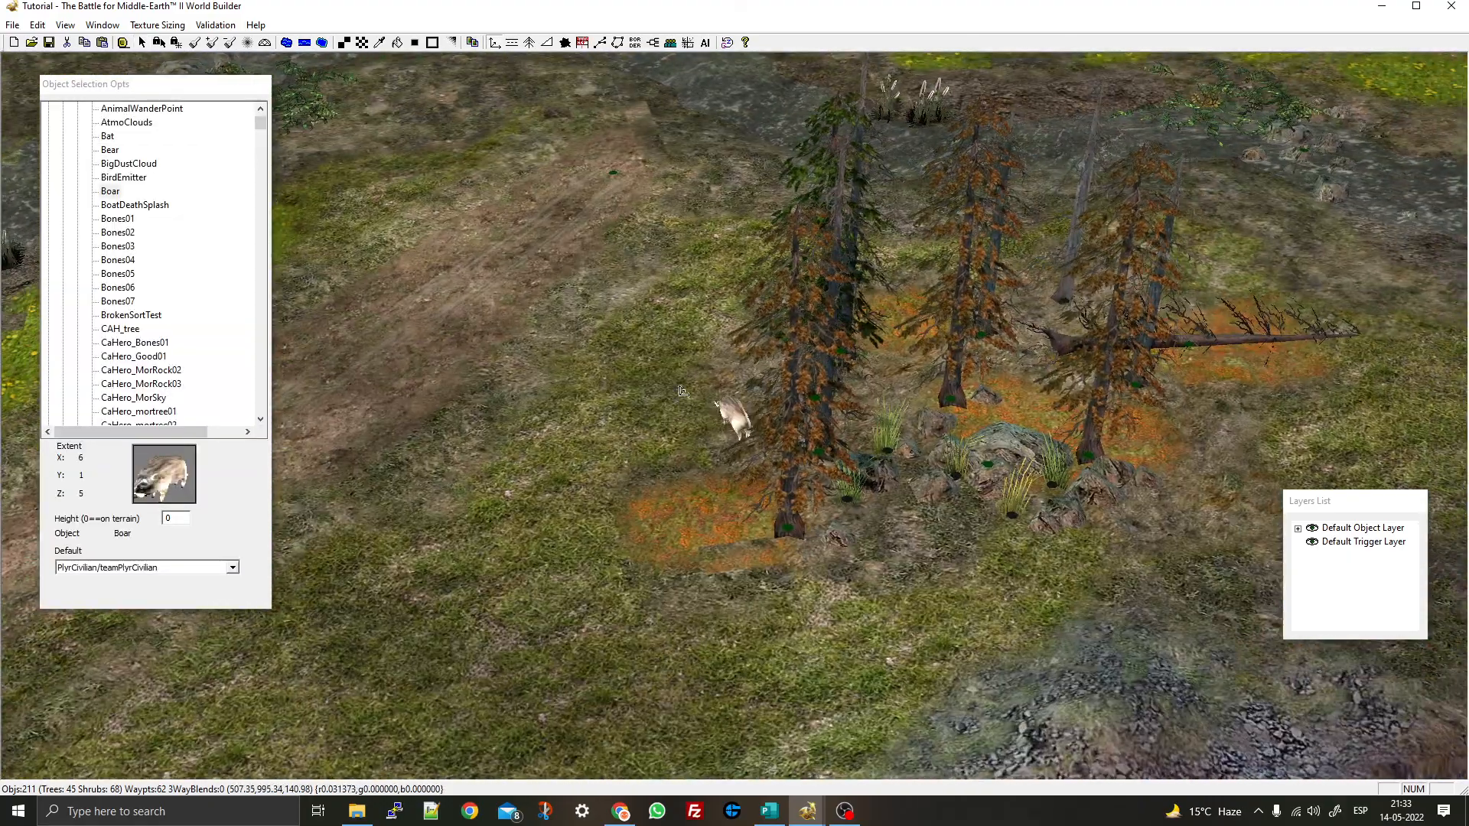
{"action": "left_click", "coordinate": [627, 479]}
{"action": "left_click", "coordinate": [641, 338]}
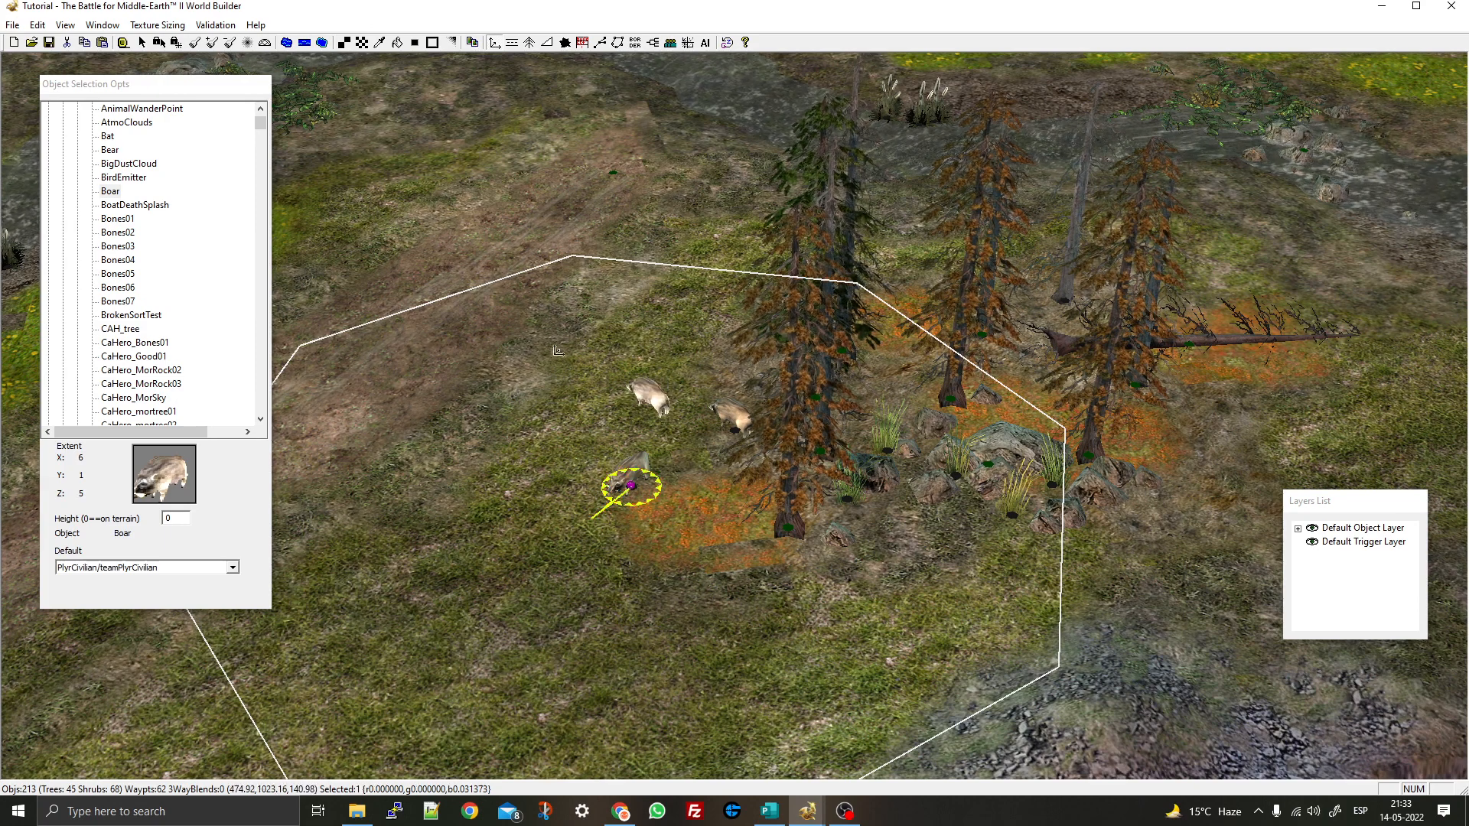
{"action": "left_click_drag", "start_coordinate": [557, 350], "coordinate": [553, 348]}
{"action": "left_click_drag", "start_coordinate": [583, 422], "coordinate": [514, 373]}
{"action": "left_click_drag", "start_coordinate": [513, 469], "coordinate": [459, 463]}
{"action": "left_click_drag", "start_coordinate": [528, 503], "coordinate": [482, 545]}
{"action": "left_click_drag", "start_coordinate": [472, 554], "coordinate": [528, 540]}
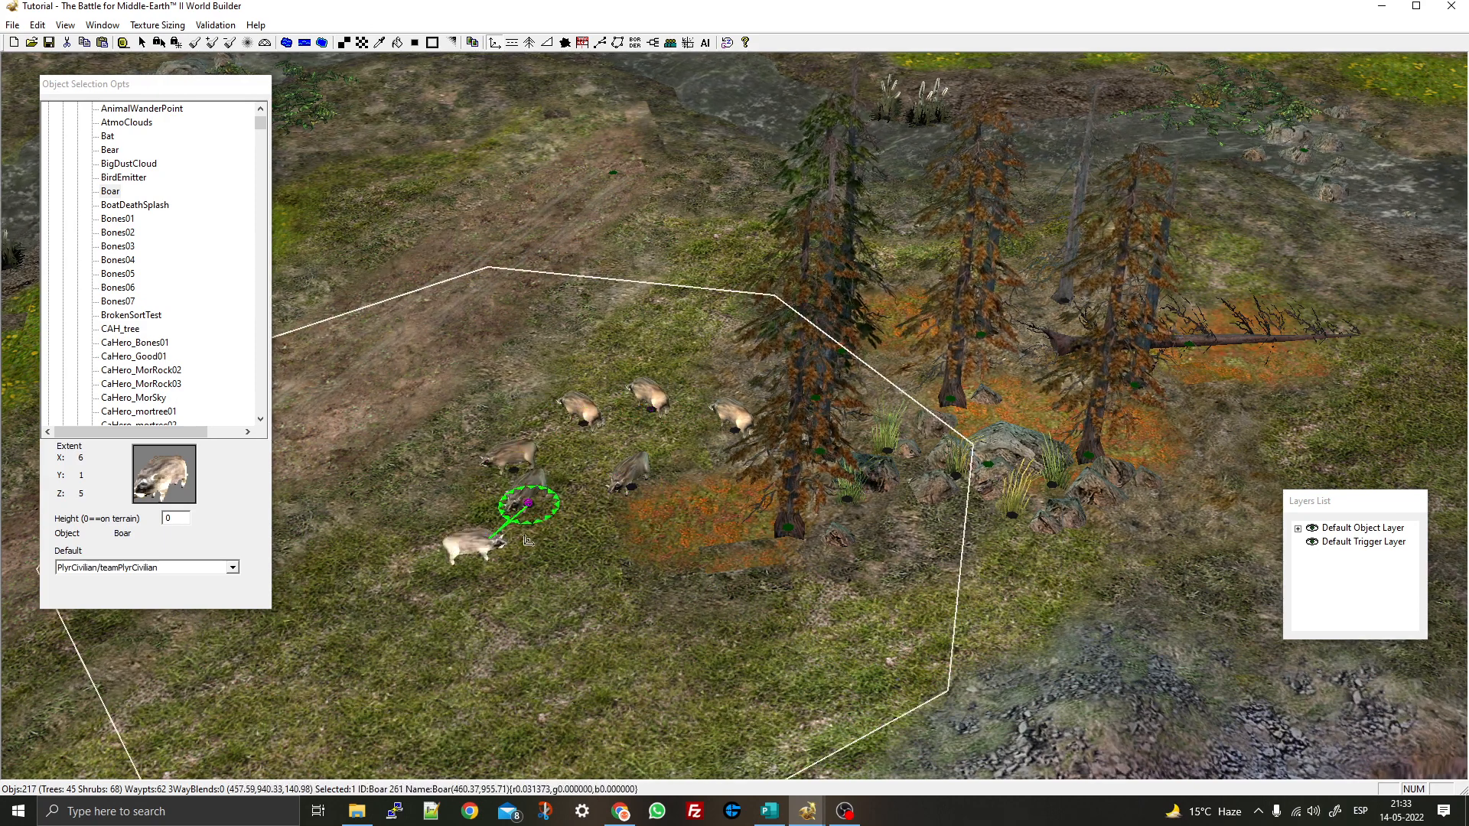
{"action": "key", "text": "Escape"}
Scale four of the boars down to 0.50 as young ones and enlarge one adult boar to 1.32
{"action": "left_click_drag", "start_coordinate": [649, 570], "coordinate": [634, 571]}
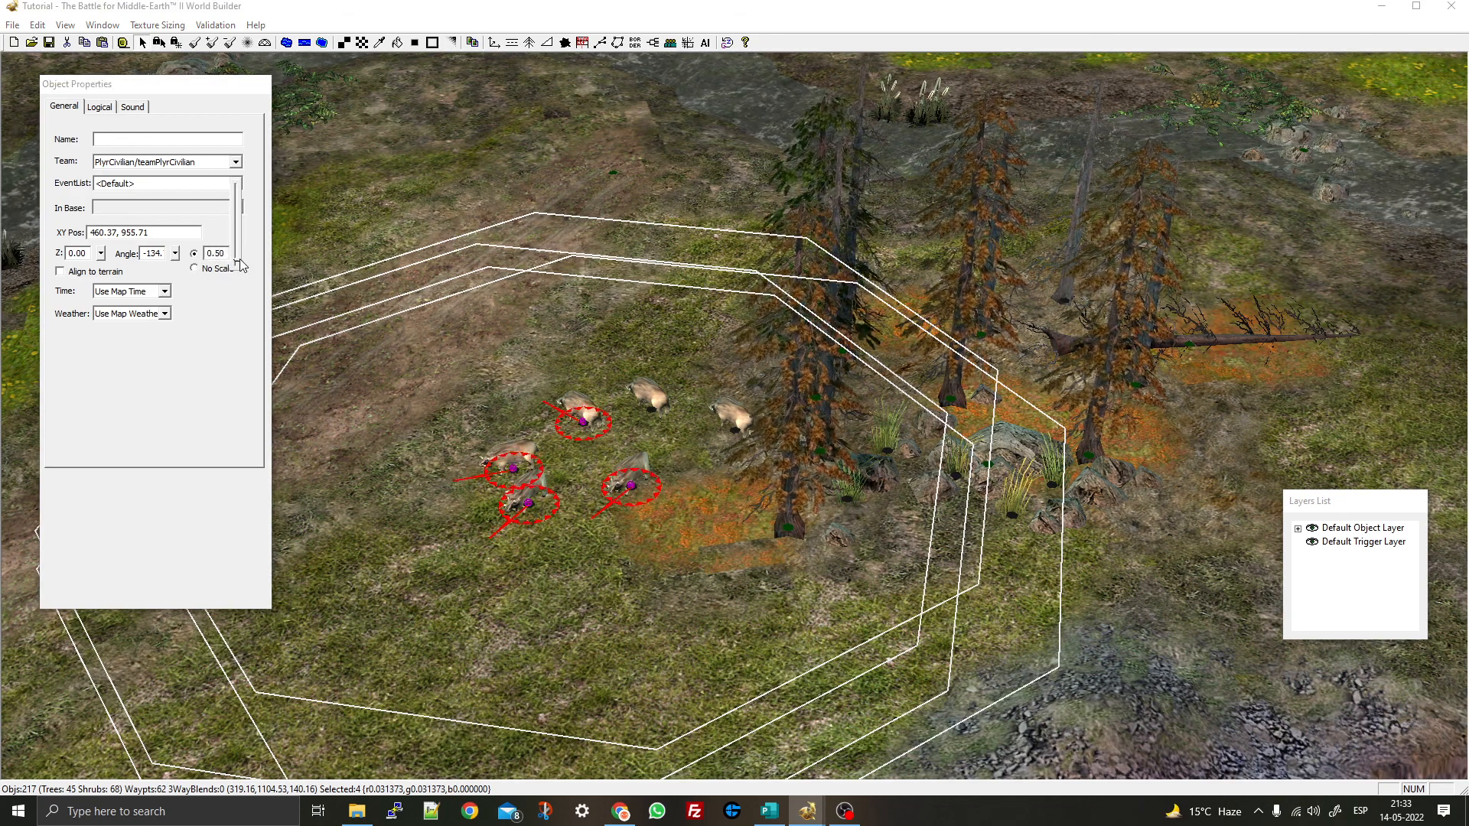
{"action": "left_click", "coordinate": [695, 455]}
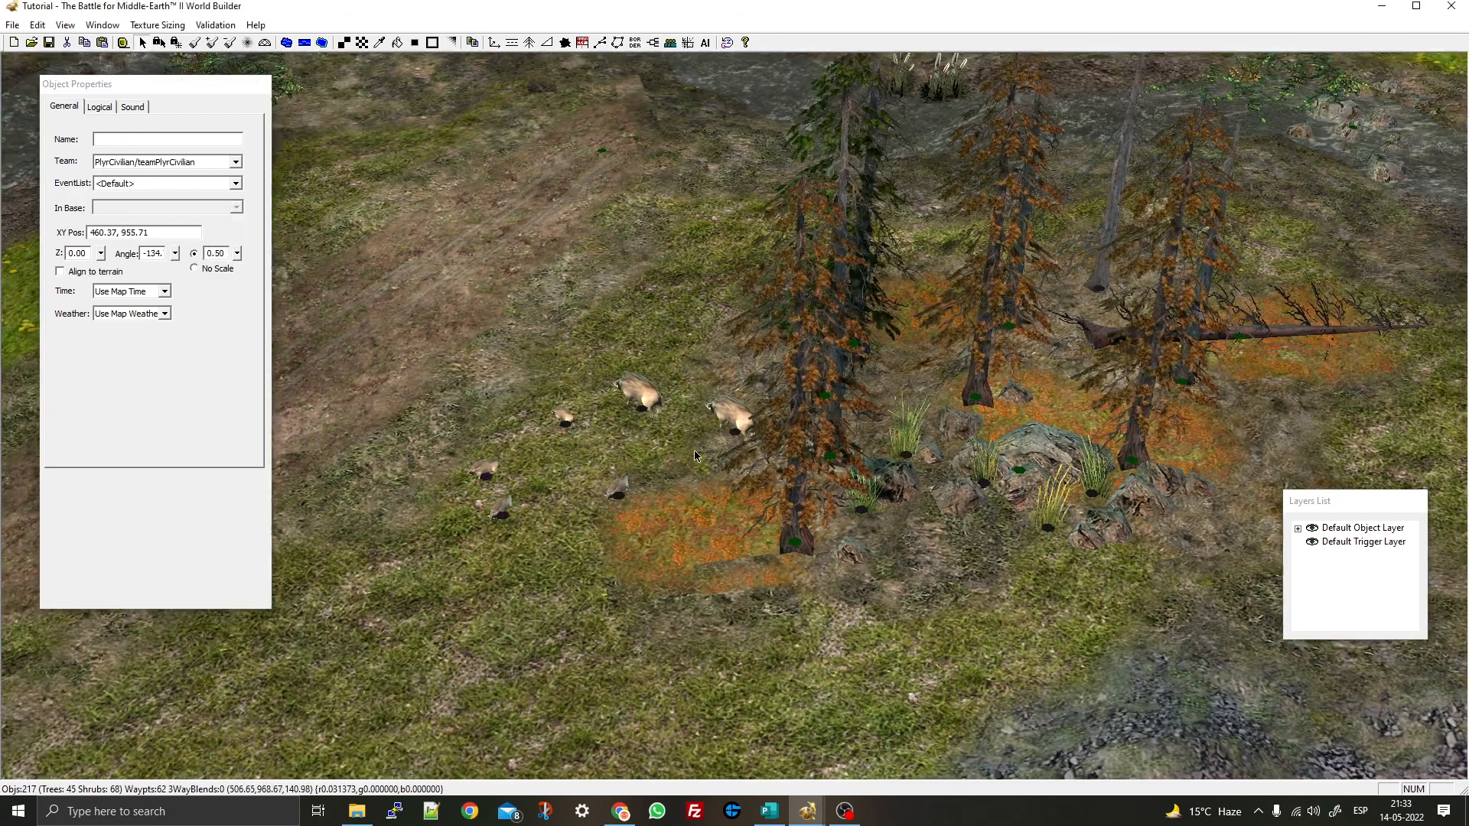
{"action": "left_click", "coordinate": [626, 404]}
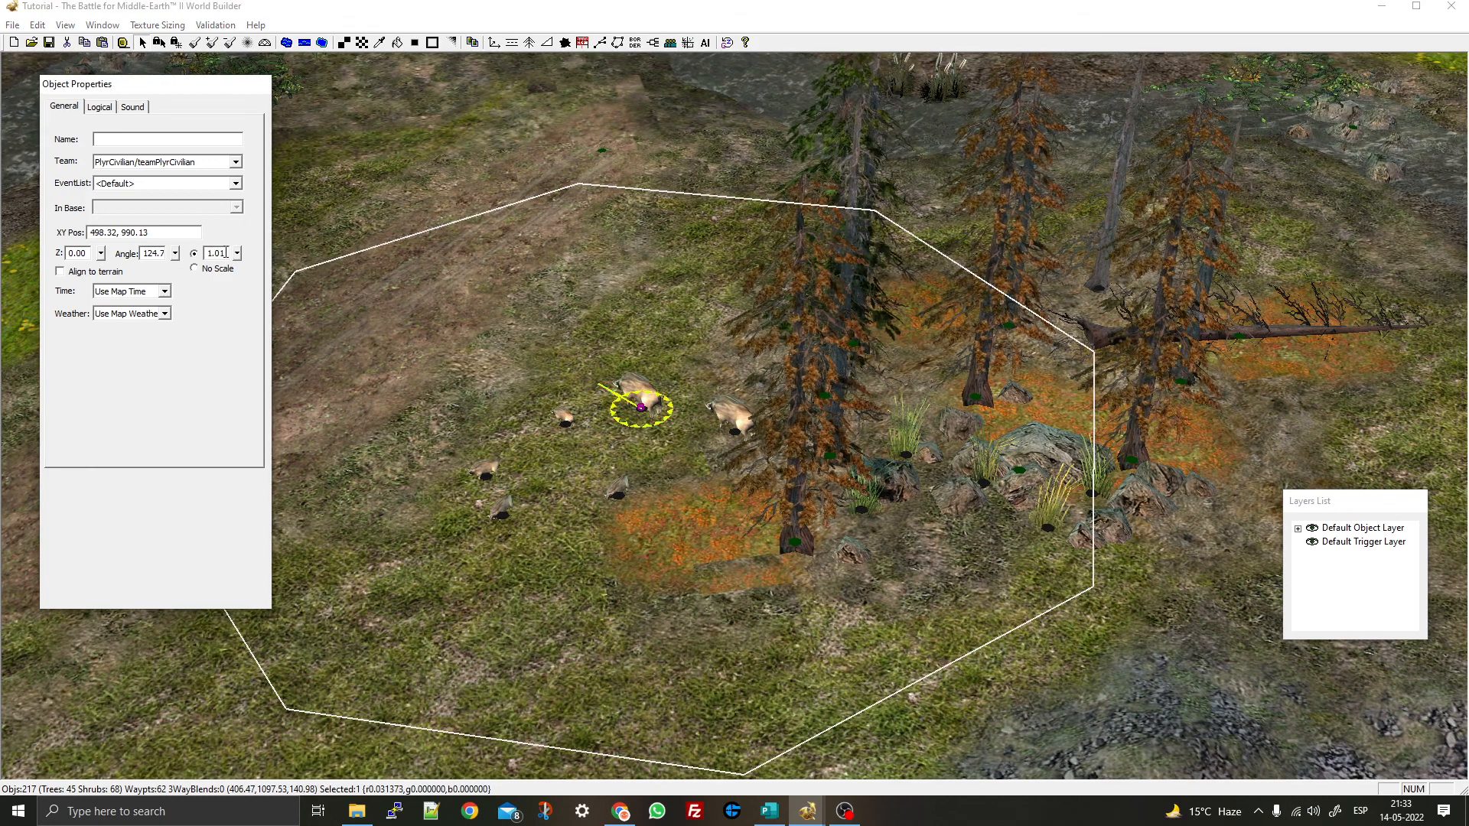
{"action": "middle_click_drag", "start_coordinate": [321, 288], "coordinate": [444, 302]}
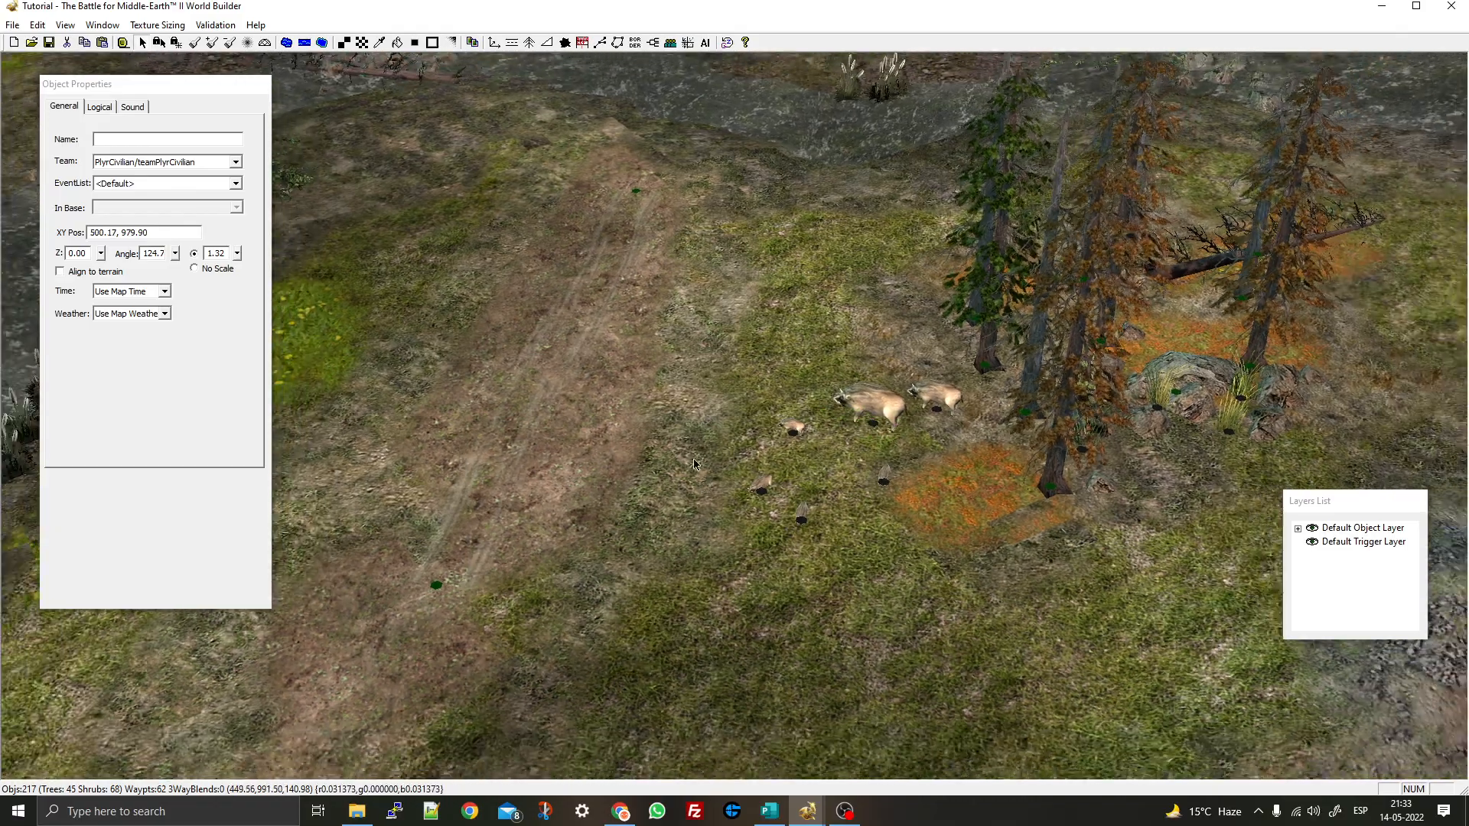
Duplicate the six-boar herd onto the meadow beside the pines near the map border and to a second spot across the river
{"action": "left_click_drag", "start_coordinate": [642, 373], "coordinate": [970, 570]}
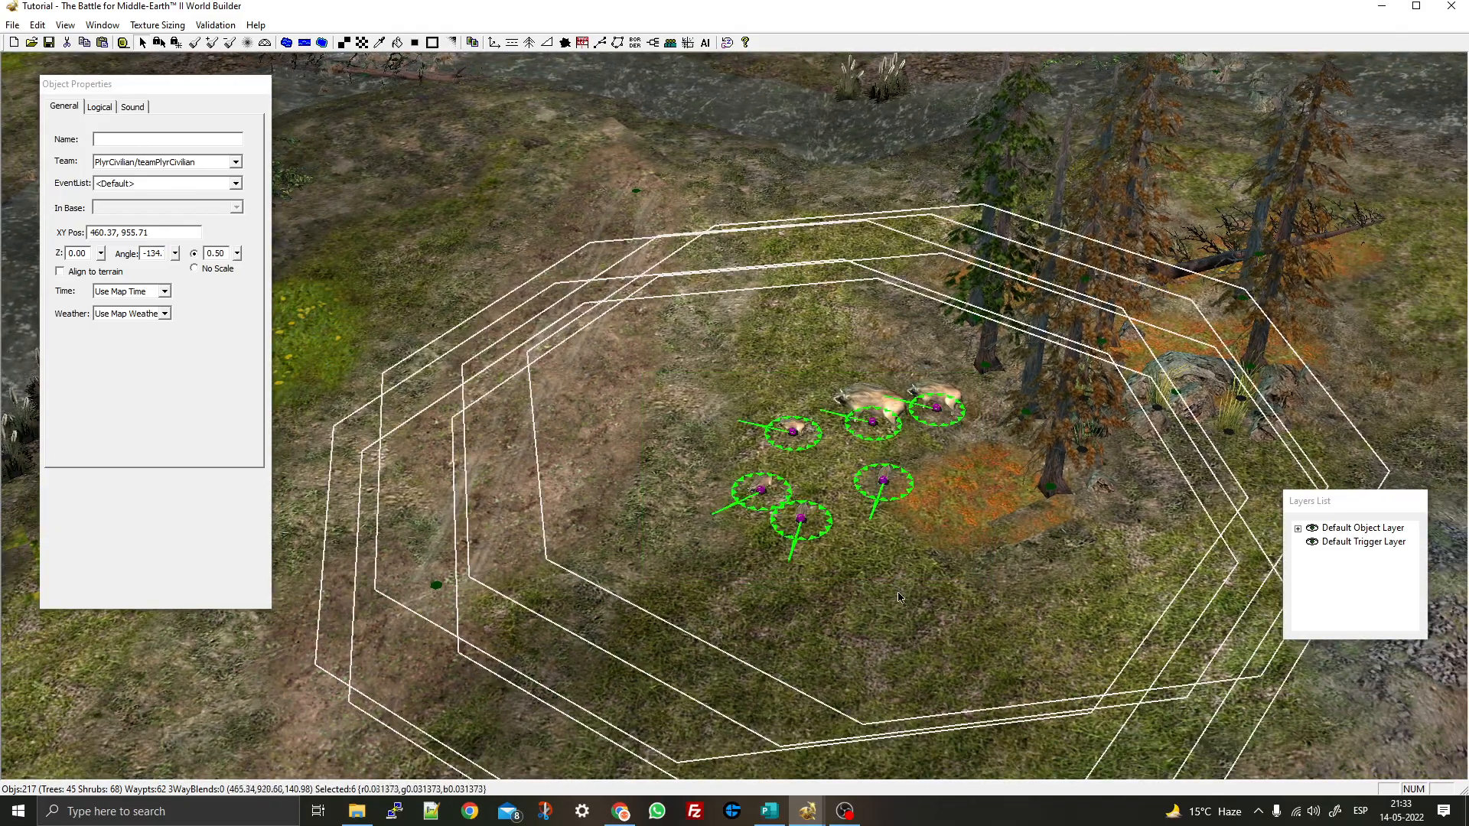
{"action": "right_click_drag", "start_coordinate": [866, 574], "coordinate": [924, 306]}
{"action": "key", "text": "ctrl+v"}
{"action": "left_click_drag", "start_coordinate": [1032, 329], "coordinate": [987, 328]}
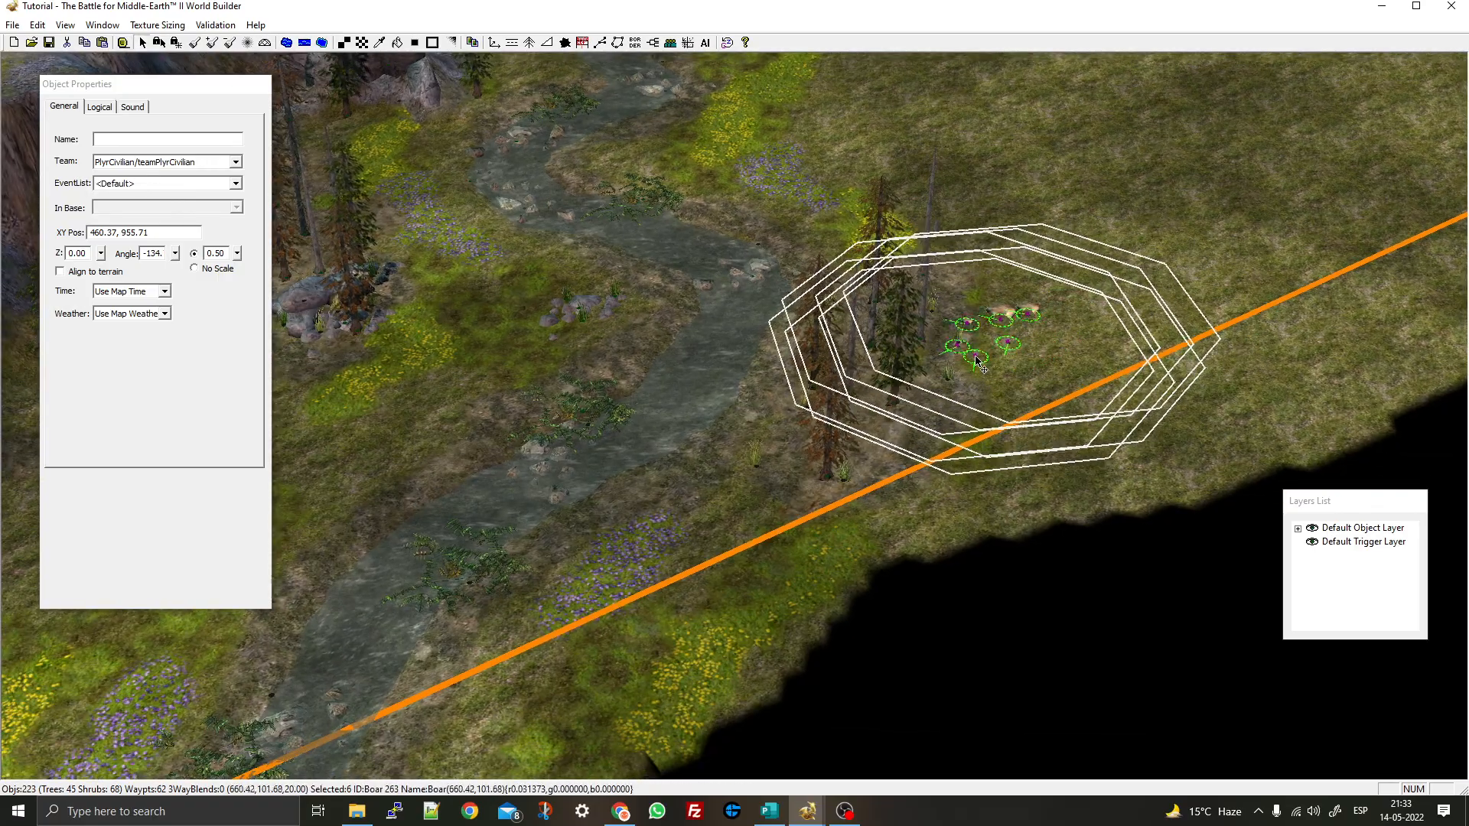
{"action": "right_click_drag", "start_coordinate": [987, 536], "coordinate": [491, 610]}
{"action": "key", "text": "ctrl+v"}
{"action": "left_click_drag", "start_coordinate": [585, 497], "coordinate": [636, 283]}
{"action": "left_click", "coordinate": [778, 378]}
Place a Bones06 skeleton beside the fallen log under the orange pines and shift it clear of the dead trunk
{"action": "scroll", "coordinate": [747, 332], "scroll_direction": "down", "scroll_amount": 2}
{"action": "middle_click_drag", "start_coordinate": [747, 333], "coordinate": [659, 336]}
{"action": "right_click_drag", "start_coordinate": [660, 337], "coordinate": [777, 99]}
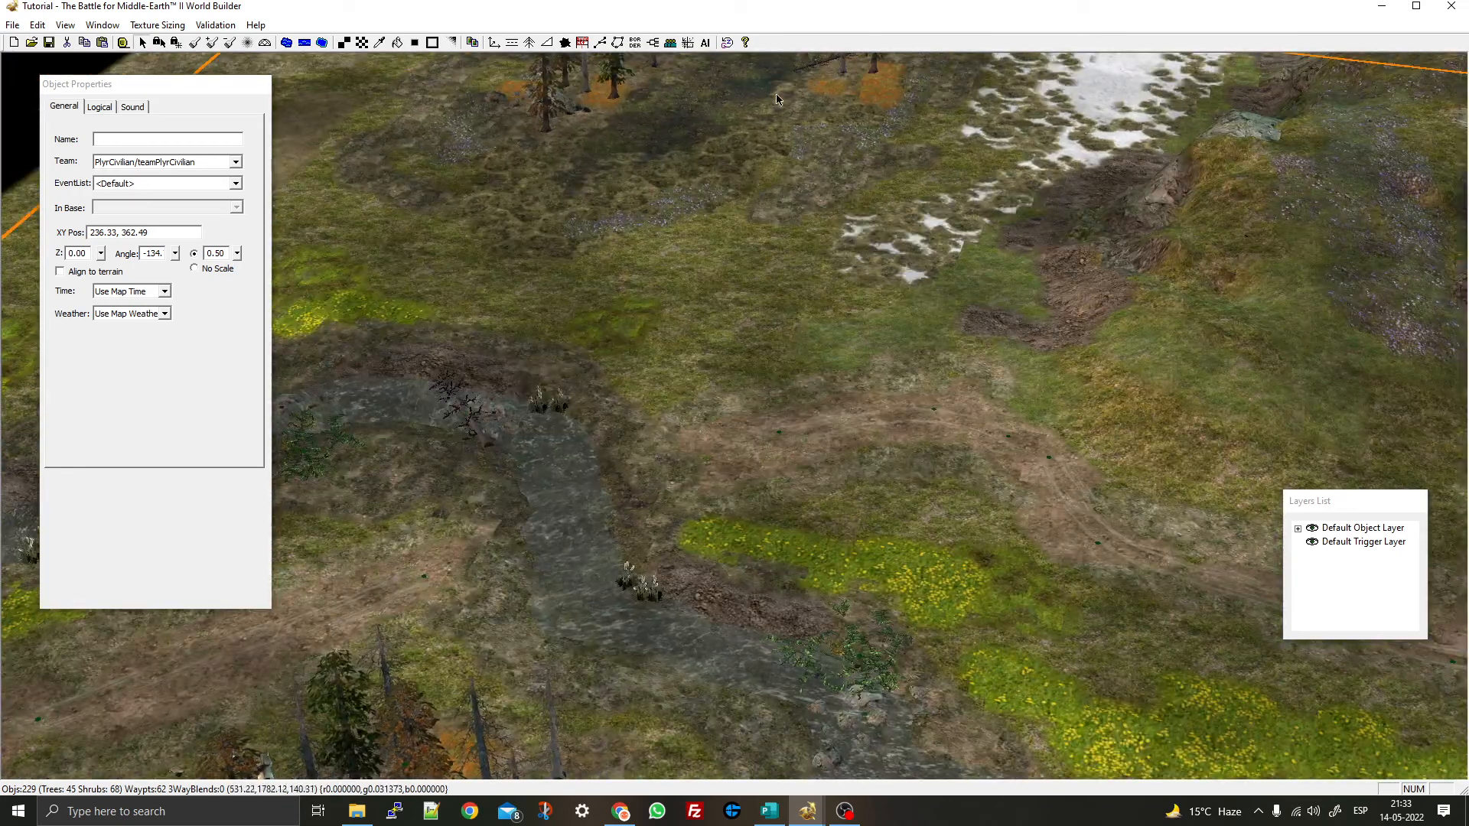
{"action": "left_click", "coordinate": [494, 42]}
{"action": "left_click", "coordinate": [118, 273]}
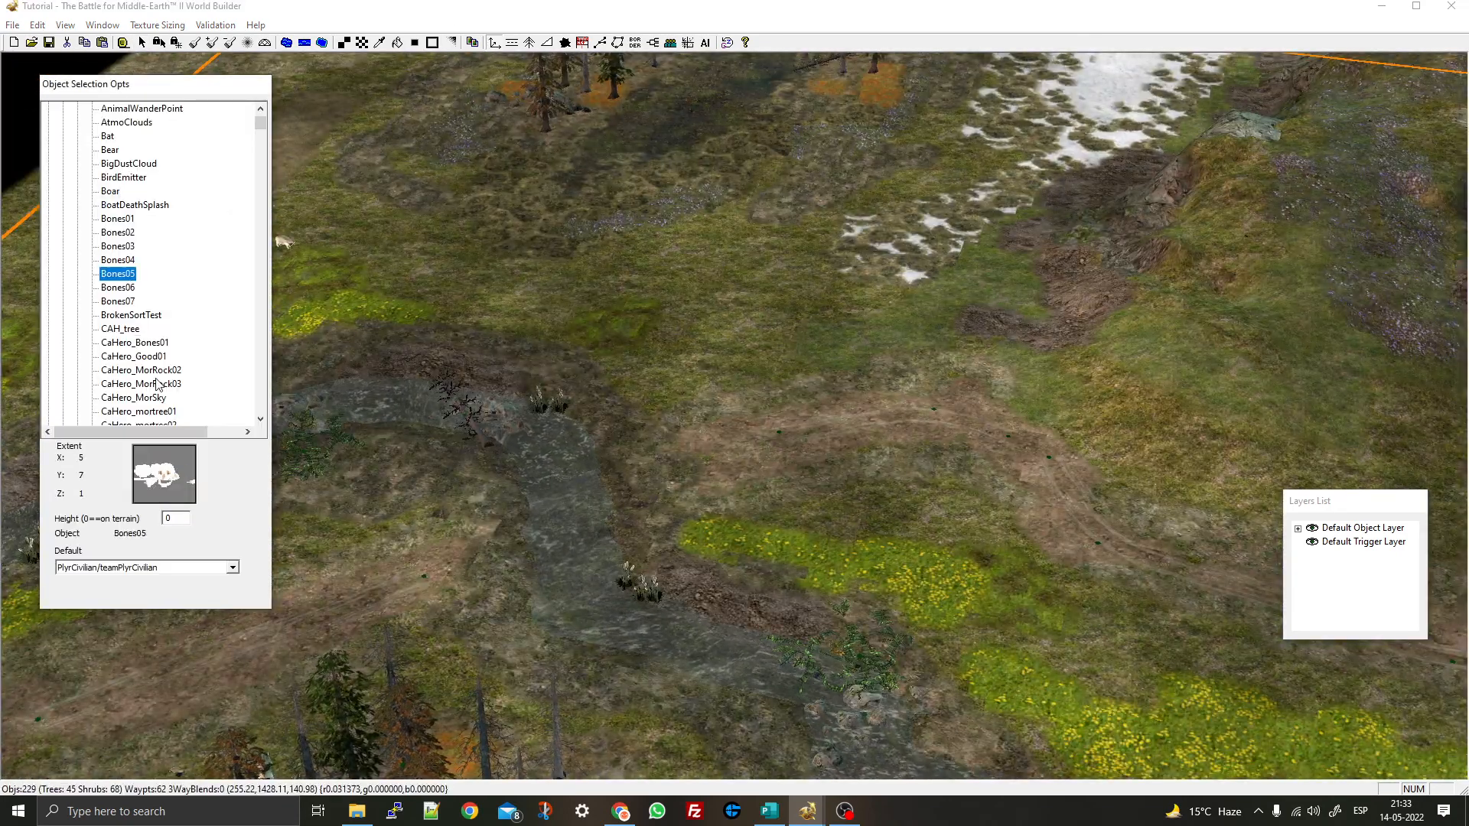
{"action": "key", "text": "Down"}
{"action": "key", "text": "Down"}
{"action": "key", "text": "Down"}
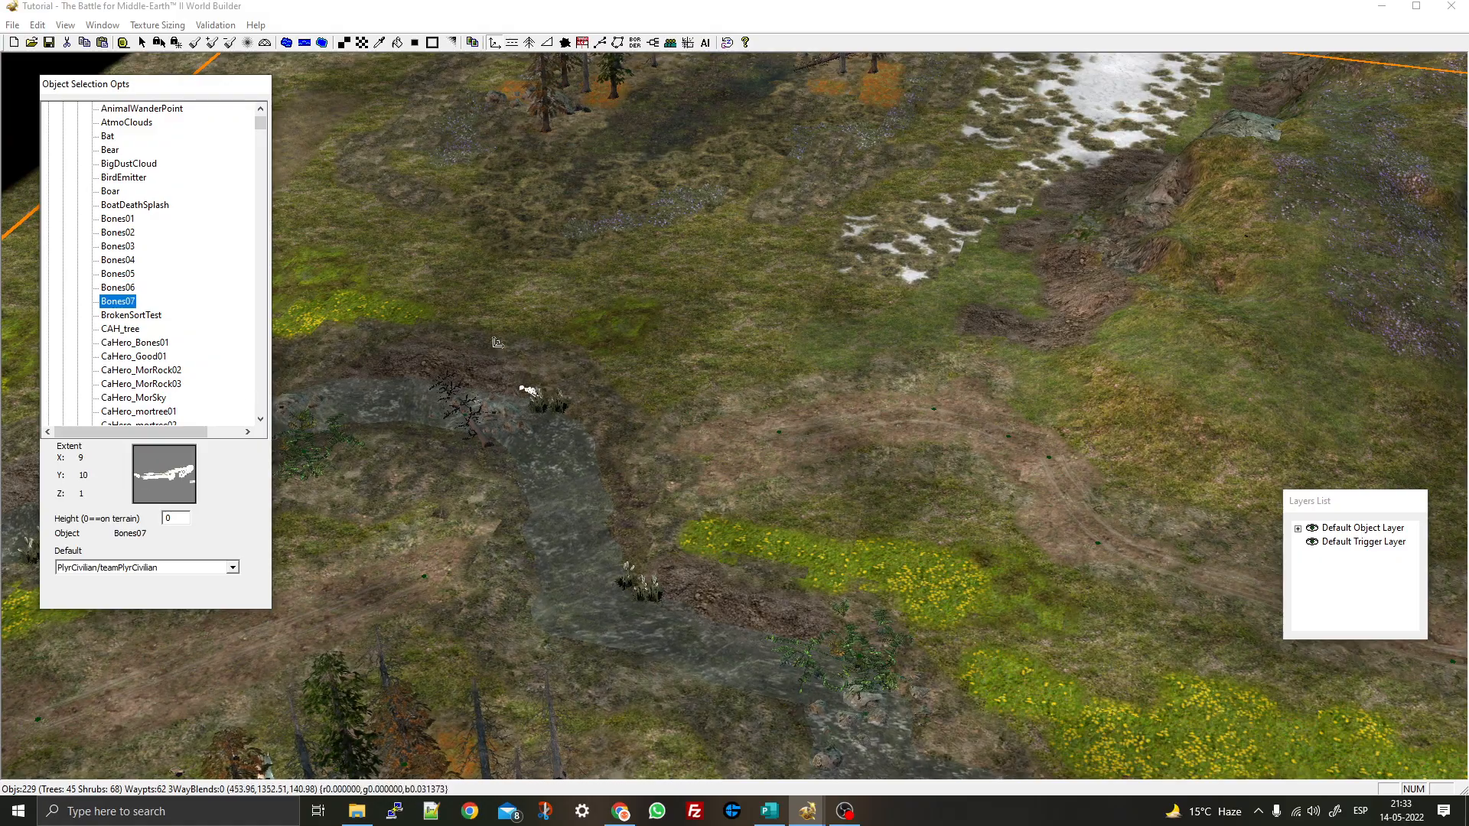
{"action": "key", "text": "Up"}
{"action": "right_click_drag", "start_coordinate": [540, 378], "coordinate": [596, 497]}
{"action": "scroll", "coordinate": [598, 498], "scroll_direction": "up", "scroll_amount": 3}
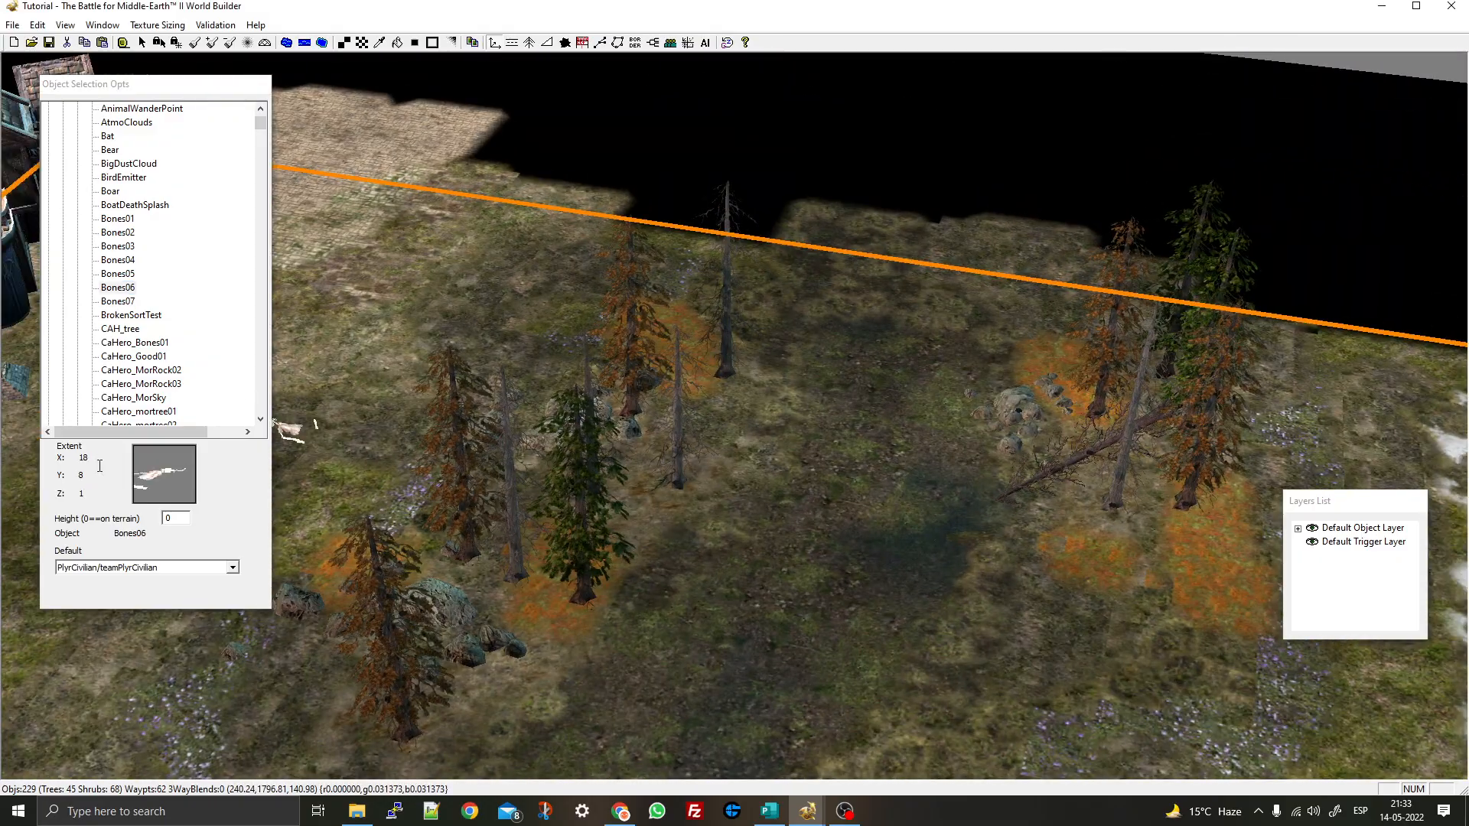
{"action": "scroll", "coordinate": [615, 517], "scroll_direction": "up", "scroll_amount": 2}
{"action": "scroll", "coordinate": [612, 524], "scroll_direction": "up", "scroll_amount": 1}
{"action": "right_click_drag", "start_coordinate": [612, 524], "coordinate": [753, 451]}
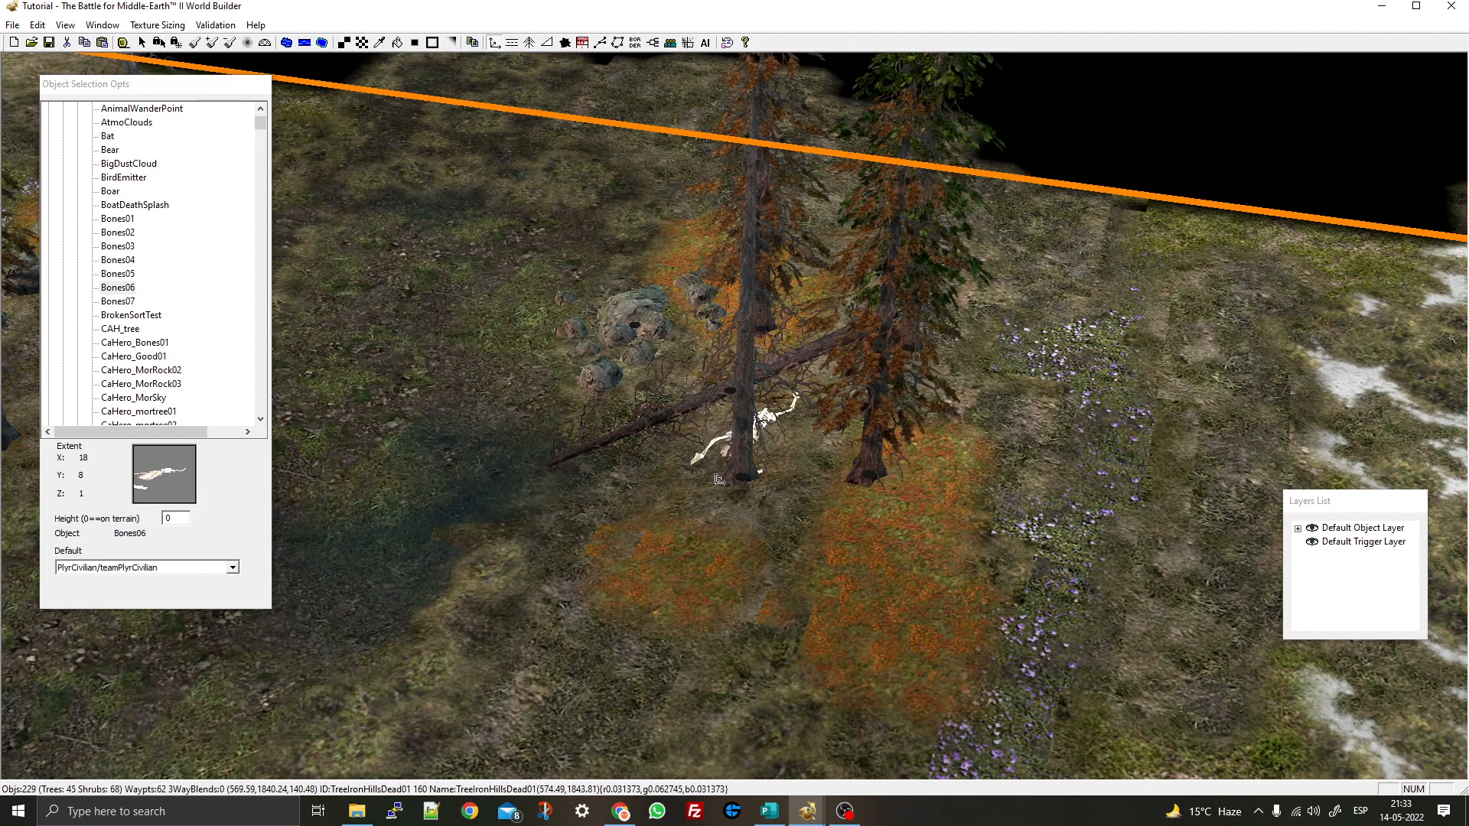
{"action": "left_click", "coordinate": [738, 426]}
{"action": "key", "text": "Escape"}
{"action": "left_click_drag", "start_coordinate": [734, 503], "coordinate": [776, 511]}
{"action": "middle_click", "coordinate": [585, 433]}
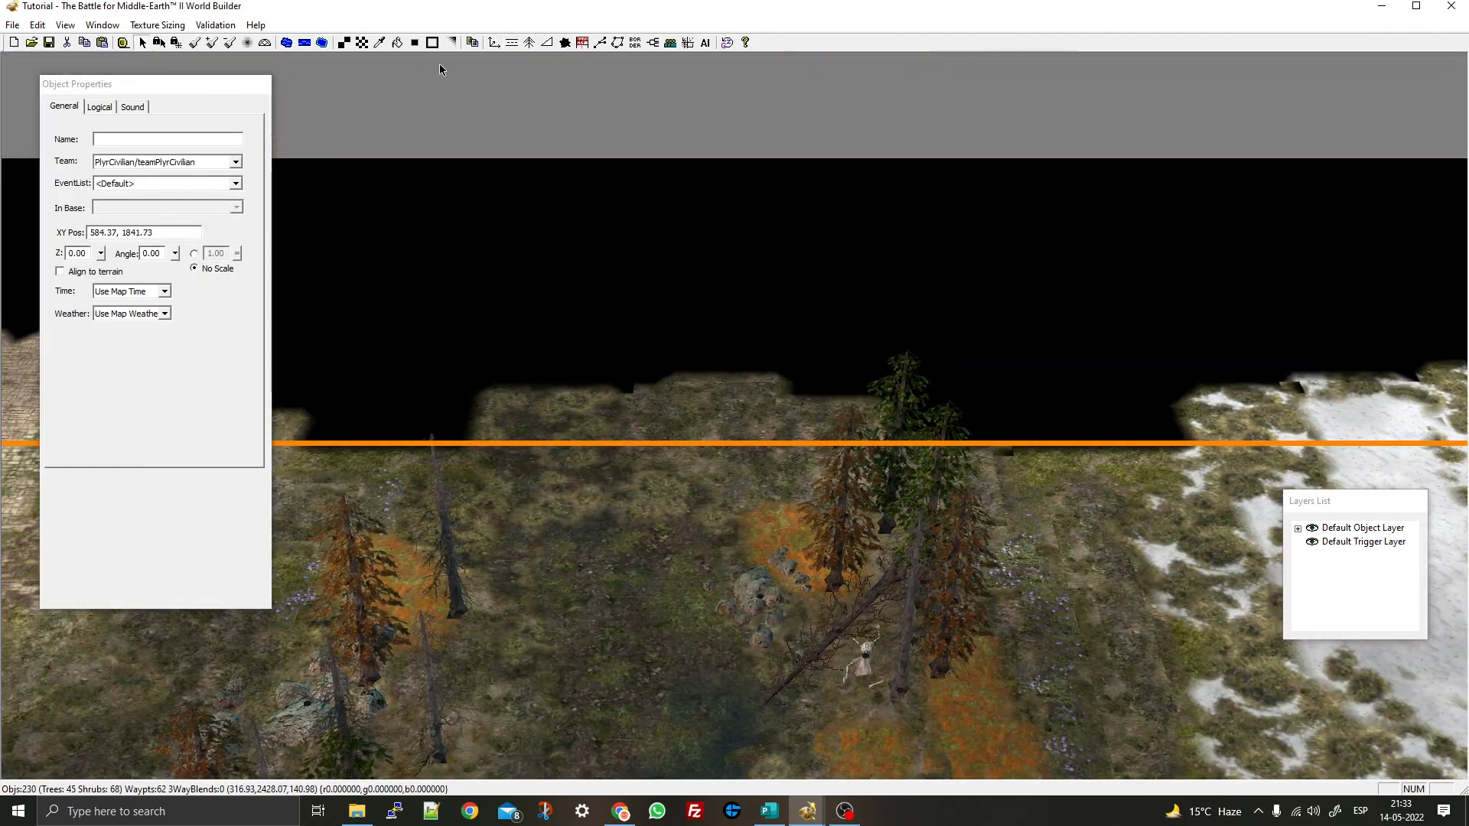
Look through the tree objects in the Civilian MISC_NATURAL category, from TreeIronHillsDead01 down to TreeYucca03
{"action": "left_click", "coordinate": [493, 43]}
{"action": "key", "text": "Down"}
{"action": "key", "text": "Down"}
{"action": "key", "text": "Down"}
{"action": "key", "text": "Down"}
{"action": "key", "text": "Down"}
{"action": "key", "text": "Down"}
{"action": "key", "text": "Down"}
{"action": "key", "text": "Down"}
{"action": "key", "text": "Down"}
{"action": "key", "text": "Down"}
{"action": "key", "text": "Down"}
{"action": "key", "text": "Down"}
{"action": "key", "text": "Down"}
{"action": "key", "text": "Down"}
{"action": "key", "text": "Down"}
{"action": "key", "text": "Down"}
{"action": "key", "text": "Down"}
{"action": "key", "text": "Down"}
{"action": "key", "text": "Down"}
{"action": "key", "text": "Down"}
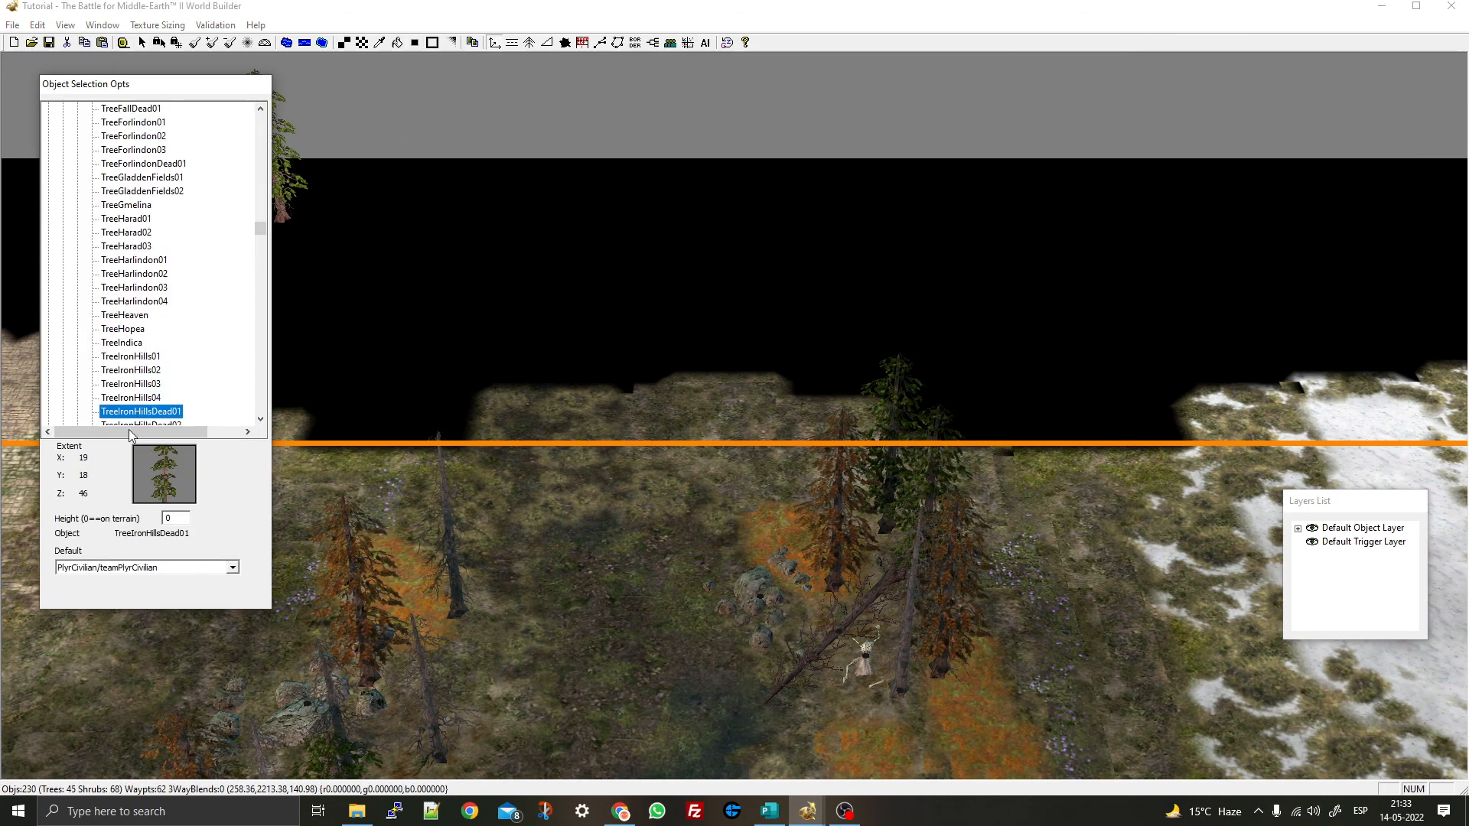
{"action": "key", "text": "Down"}
{"action": "key", "text": "Down"}
{"action": "key", "text": "Down"}
{"action": "key", "text": "Down"}
{"action": "key", "text": "Down"}
{"action": "key", "text": "Down"}
{"action": "key", "text": "Down"}
{"action": "key", "text": "Down"}
{"action": "key", "text": "Down"}
{"action": "key", "text": "Down"}
{"action": "key", "text": "Down"}
{"action": "key", "text": "Down"}
{"action": "key", "text": "Down"}
{"action": "key", "text": "Down"}
{"action": "key", "text": "Down"}
{"action": "key", "text": "Down"}
{"action": "key", "text": "Down"}
{"action": "key", "text": "Down"}
{"action": "key", "text": "Down"}
{"action": "key", "text": "Down"}
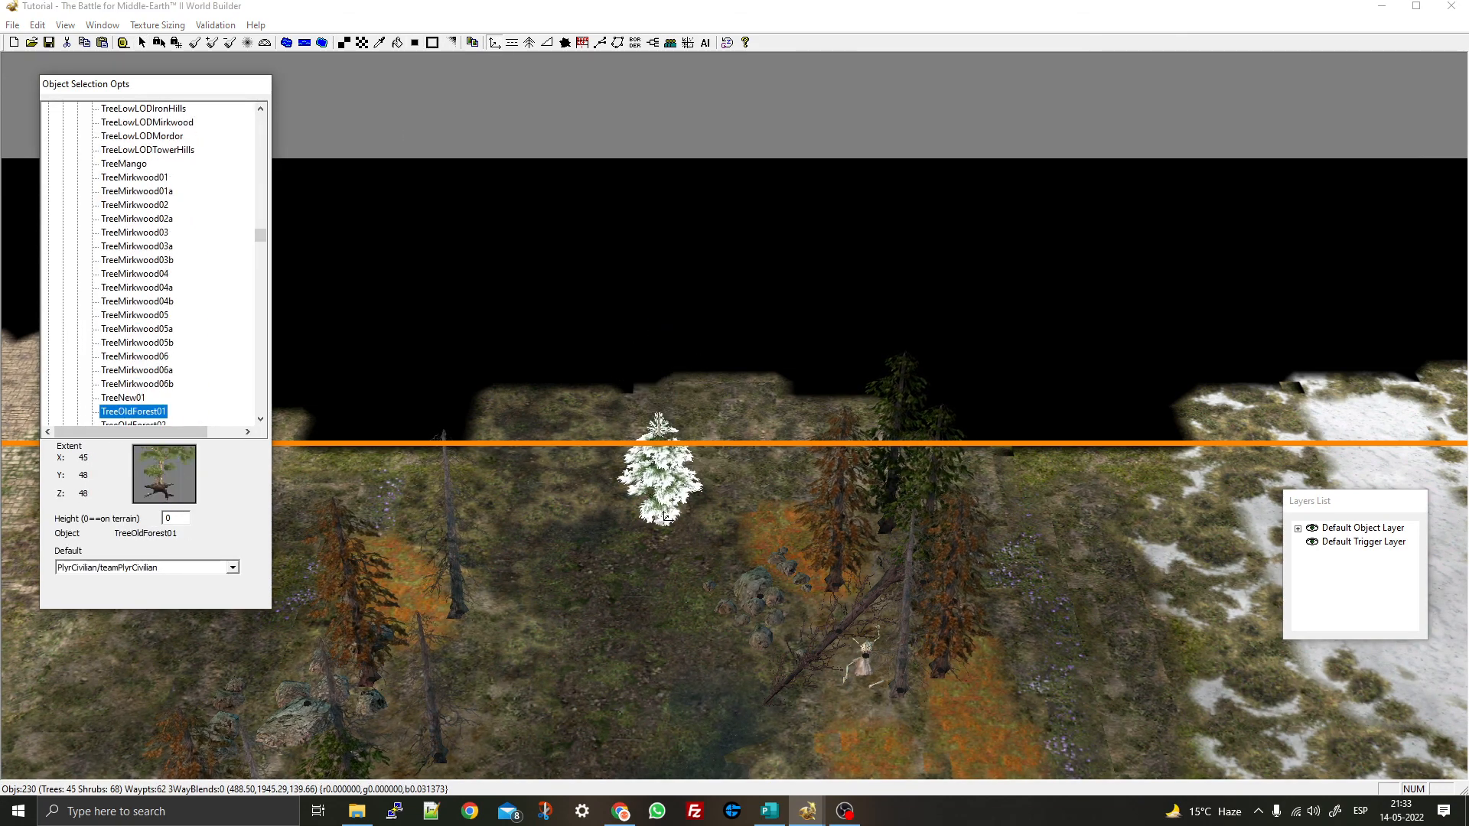
{"action": "scroll", "coordinate": [153, 283], "scroll_direction": "down", "scroll_amount": 6}
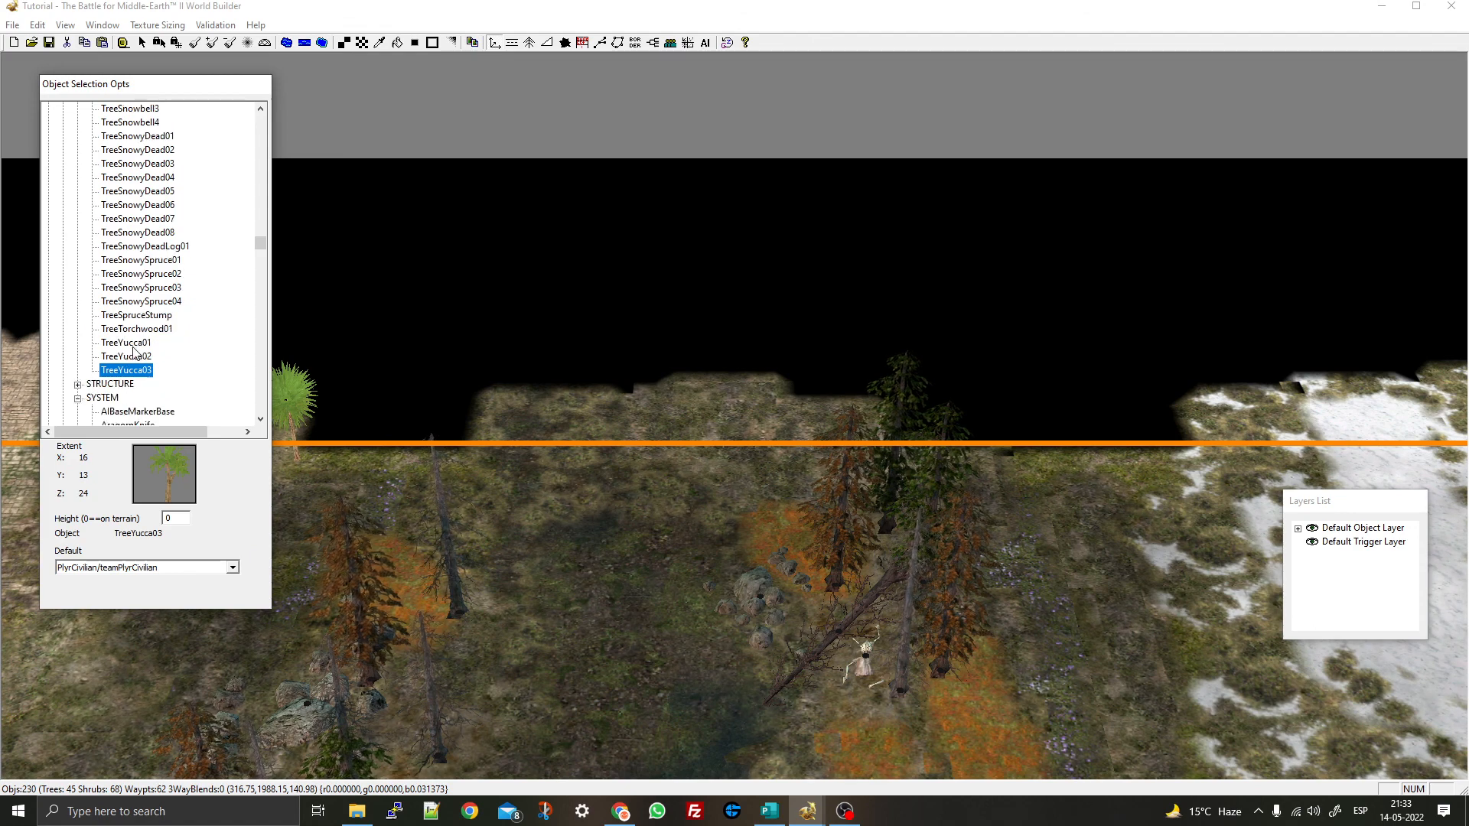
{"action": "left_click", "coordinate": [78, 191]}
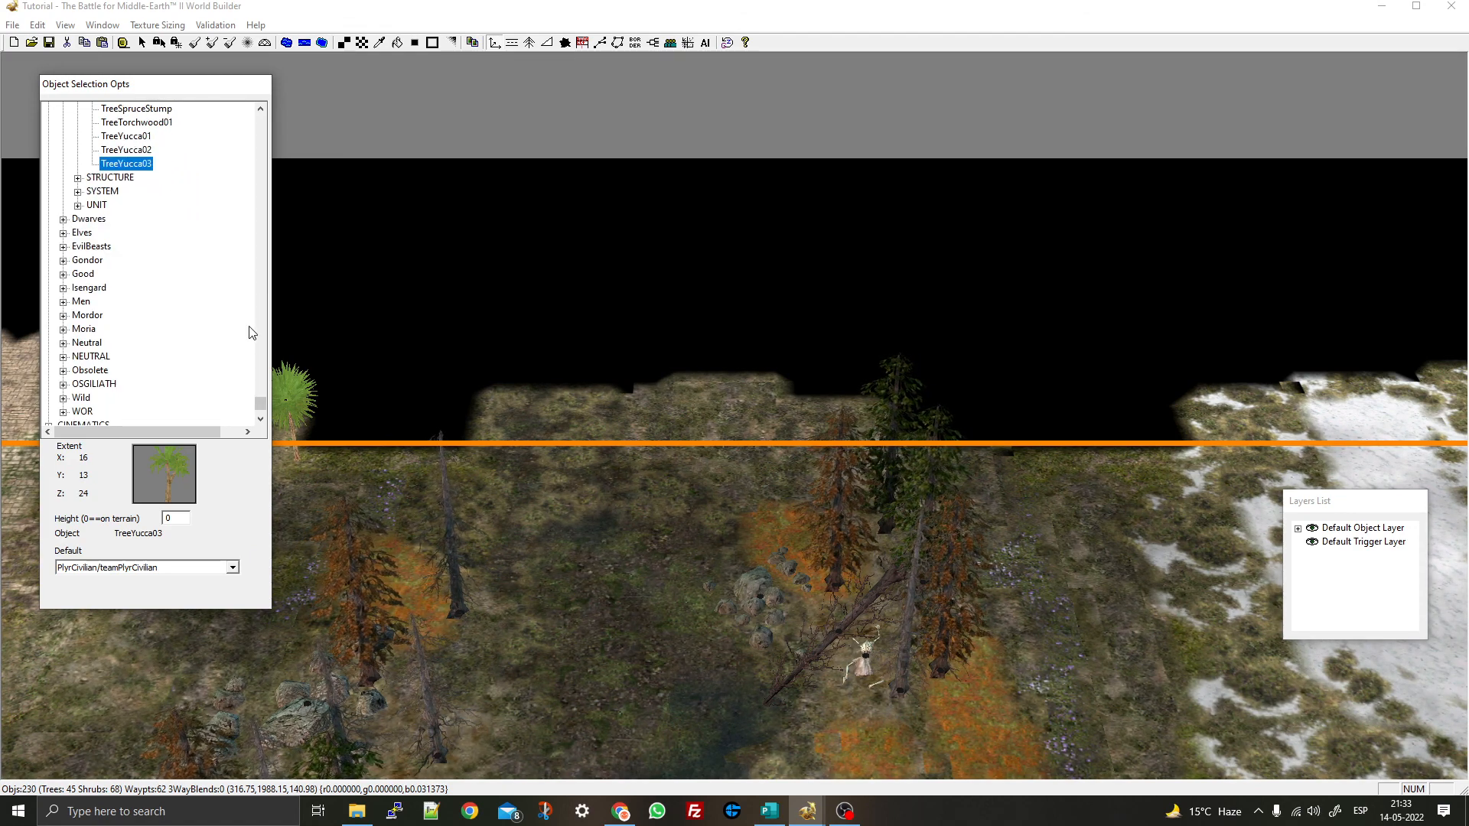
{"action": "left_click_drag", "start_coordinate": [261, 403], "coordinate": [257, 103]}
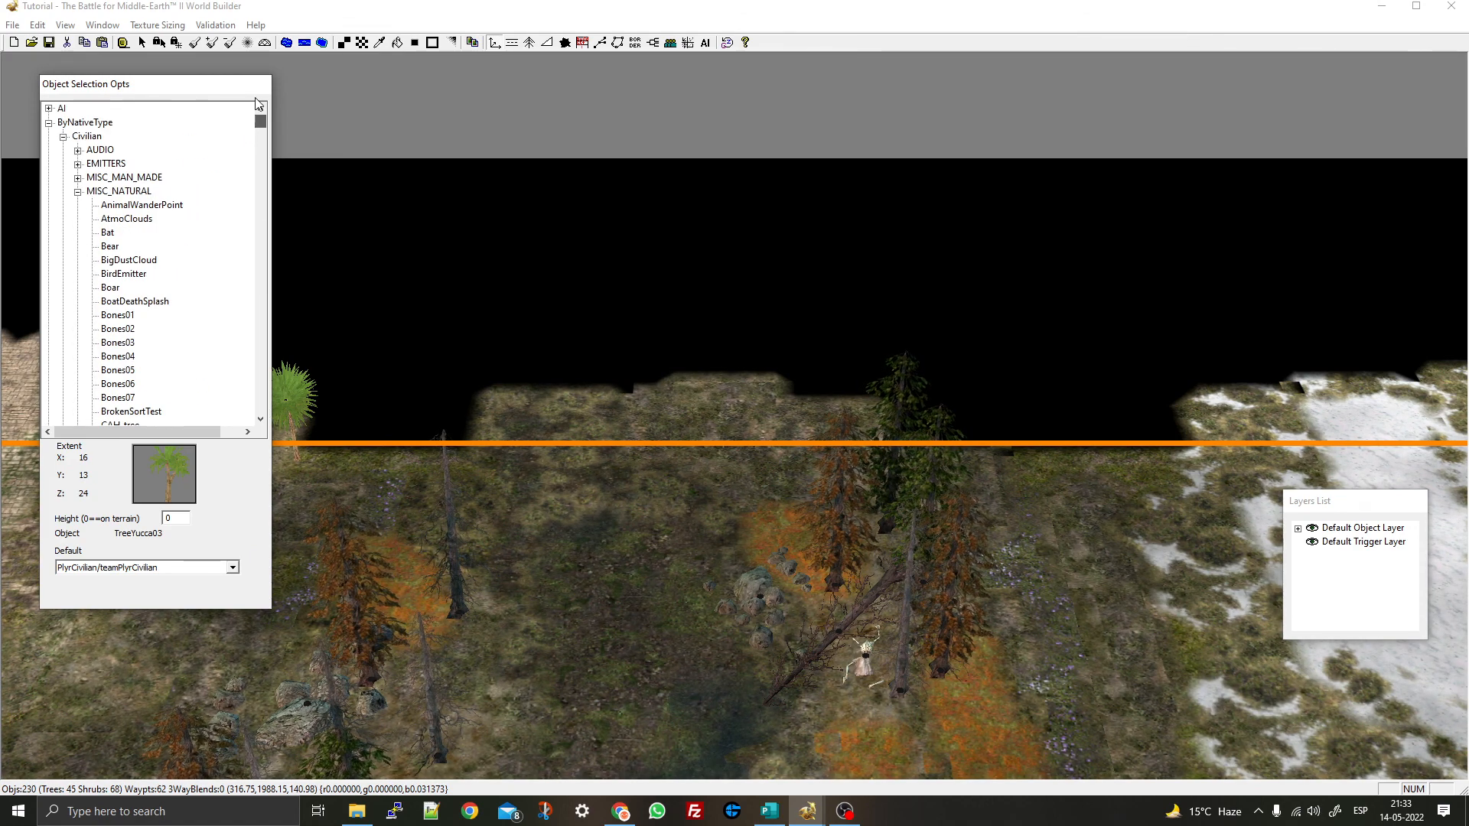
Look through the Civilian MISC_MAN_MADE objects, from the barrels and barricades down to CartWheel
{"action": "left_click", "coordinate": [78, 178]}
{"action": "key", "text": "Down"}
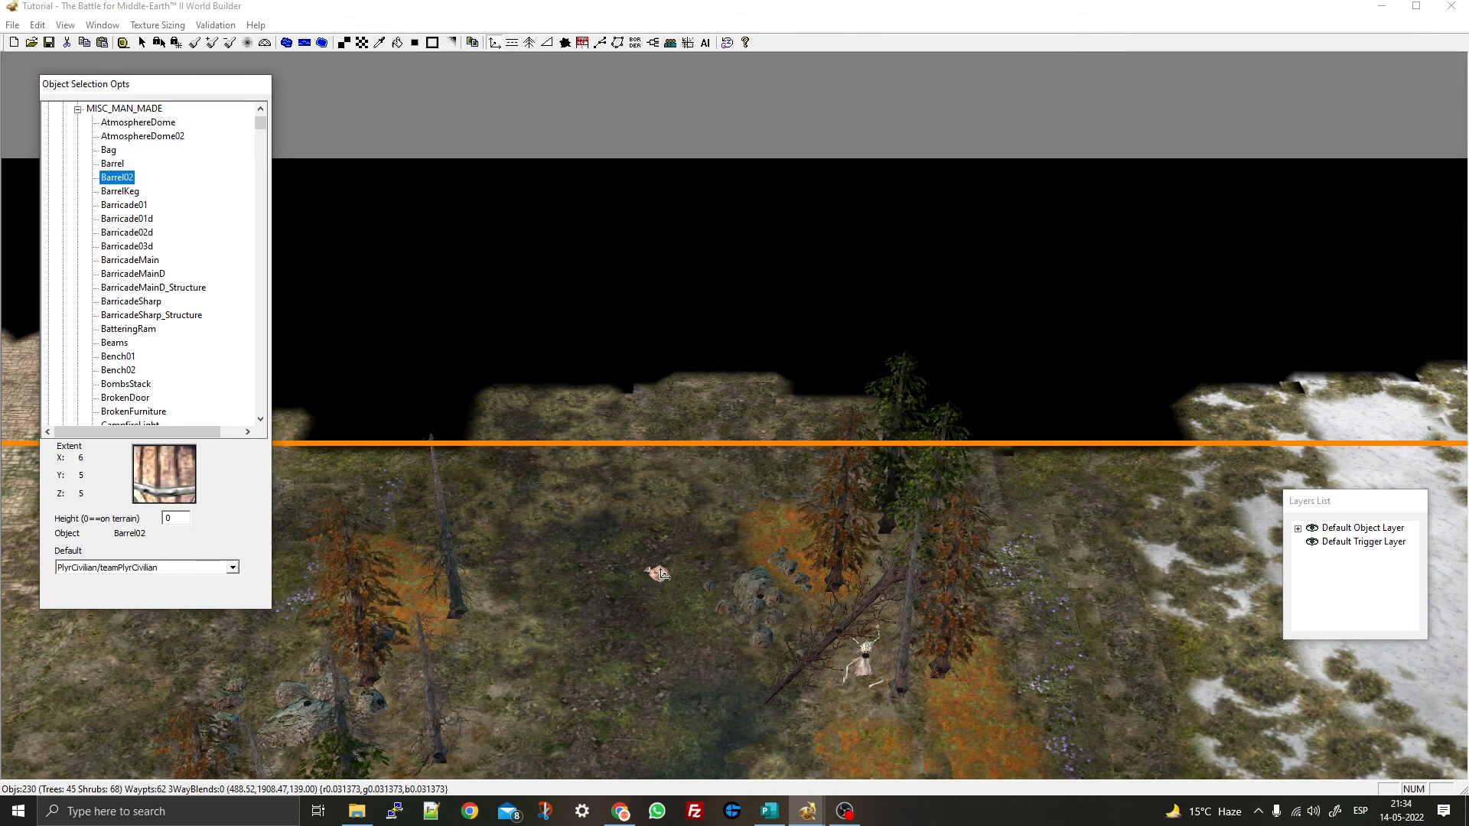
{"action": "key", "text": "Down"}
{"action": "key", "text": "Down"}
{"action": "key", "text": "Down"}
{"action": "key", "text": "Down"}
{"action": "key", "text": "Down"}
{"action": "key", "text": "Down"}
{"action": "key", "text": "Down"}
{"action": "key", "text": "Down"}
{"action": "key", "text": "Down"}
{"action": "key", "text": "Down"}
{"action": "key", "text": "Down"}
{"action": "key", "text": "Down"}
{"action": "key", "text": "Down"}
{"action": "key", "text": "Down"}
{"action": "key", "text": "Down"}
{"action": "key", "text": "Down"}
{"action": "key", "text": "Down"}
{"action": "key", "text": "Down"}
{"action": "key", "text": "Down"}
{"action": "key", "text": "Down"}
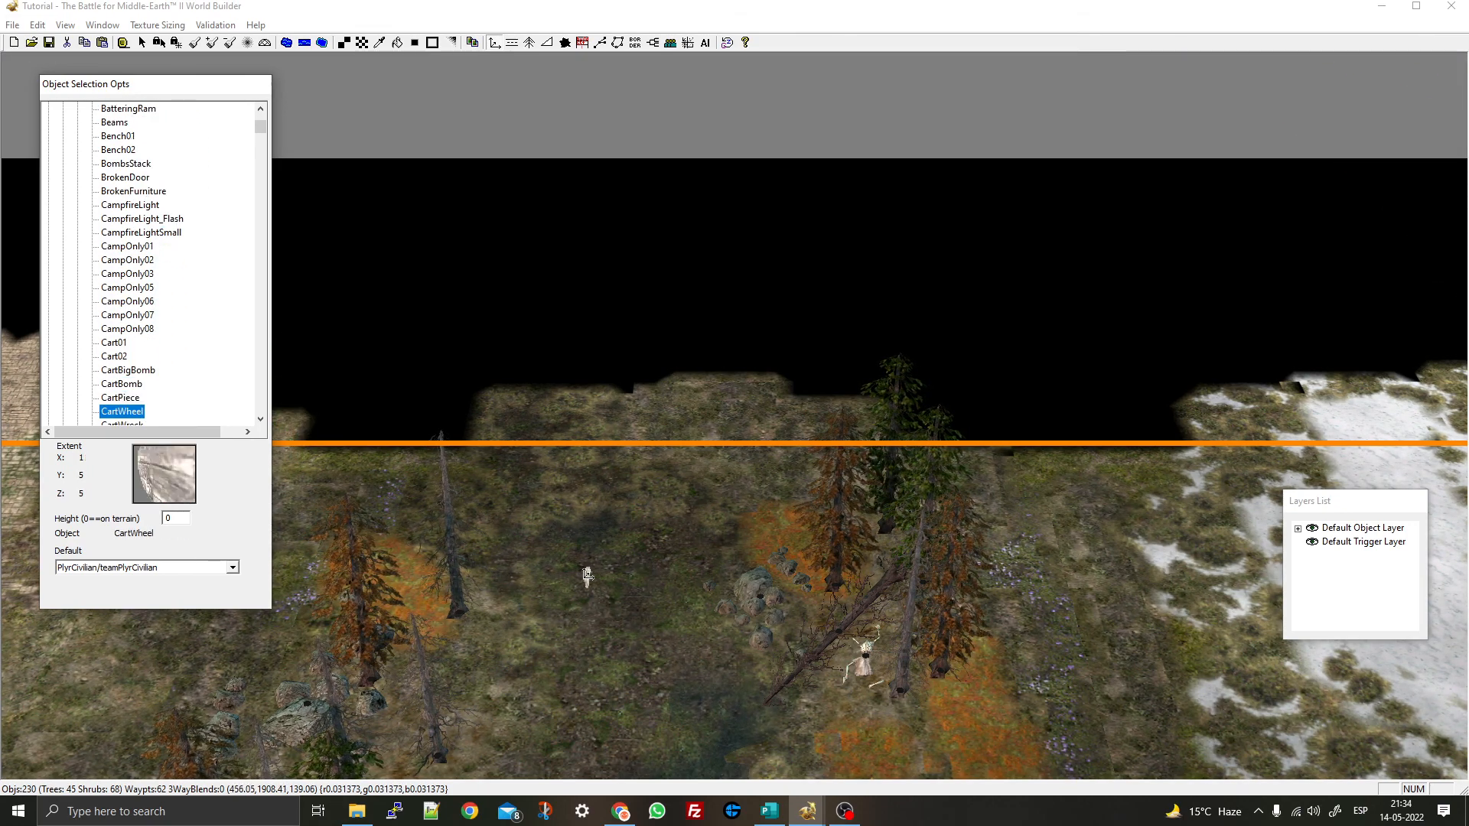
Compare the previews of the cart objects, including CartBomb, Cart02 and Cart01, against the river bend
{"action": "right_click_drag", "start_coordinate": [537, 590], "coordinate": [549, 394]}
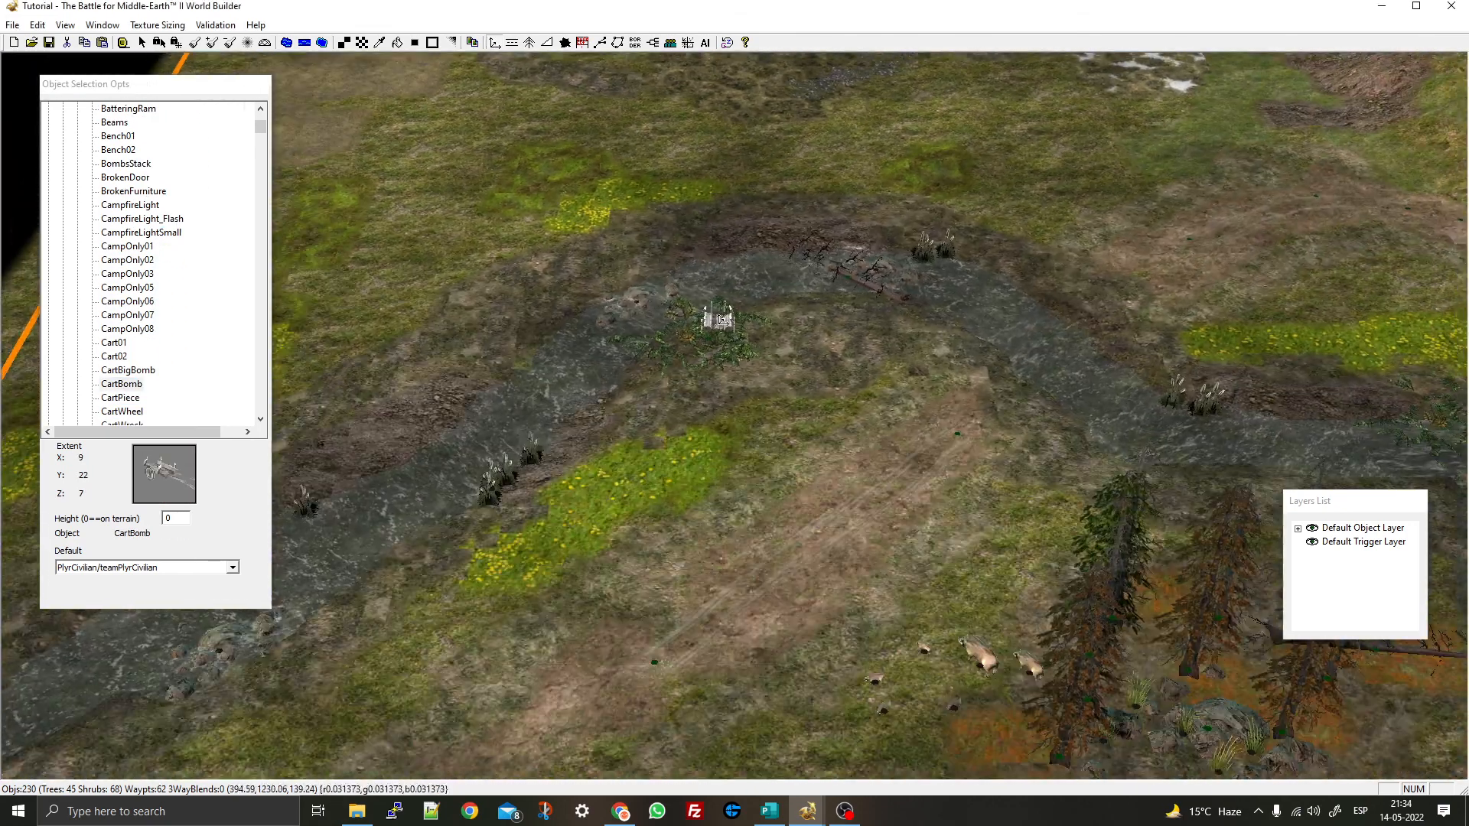
{"action": "scroll", "coordinate": [719, 320], "scroll_direction": "up", "scroll_amount": 3}
{"action": "right_click_drag", "start_coordinate": [756, 364], "coordinate": [689, 431]}
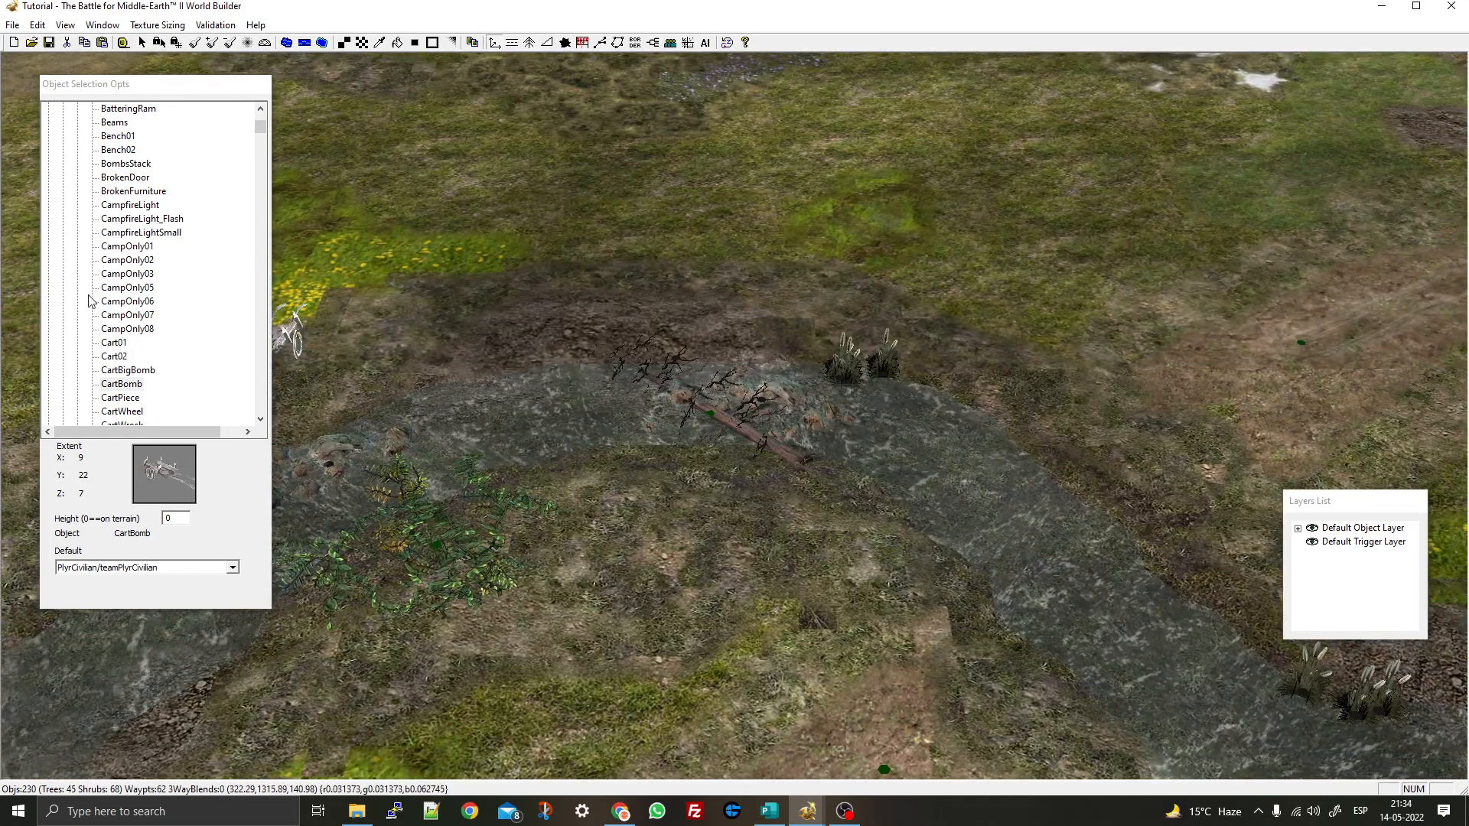
{"action": "left_click", "coordinate": [121, 383]}
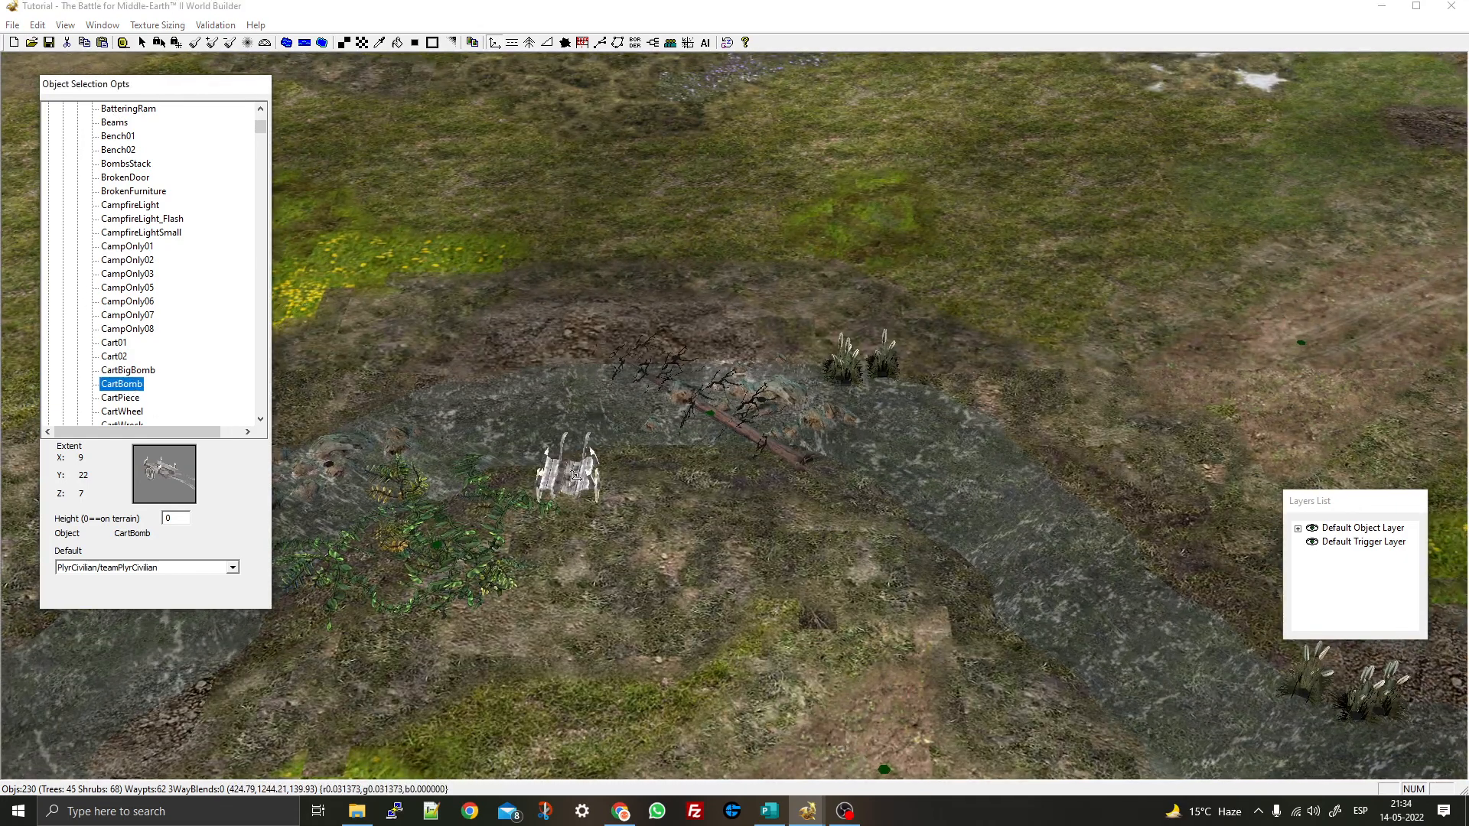
{"action": "key", "text": "Up"}
{"action": "key", "text": "Up"}
{"action": "key", "text": "Up"}
{"action": "key", "text": "Up"}
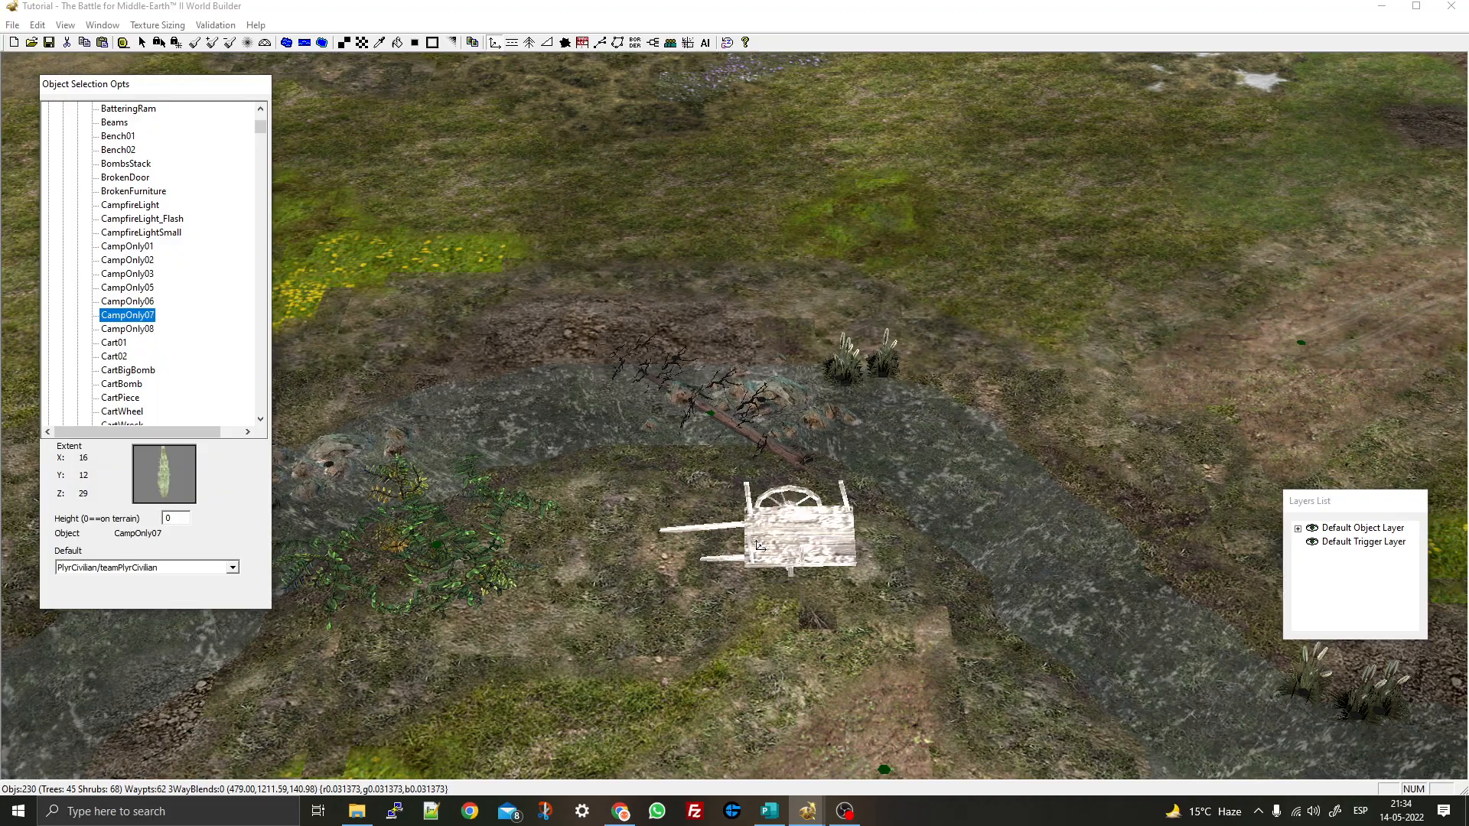
{"action": "key", "text": "Down"}
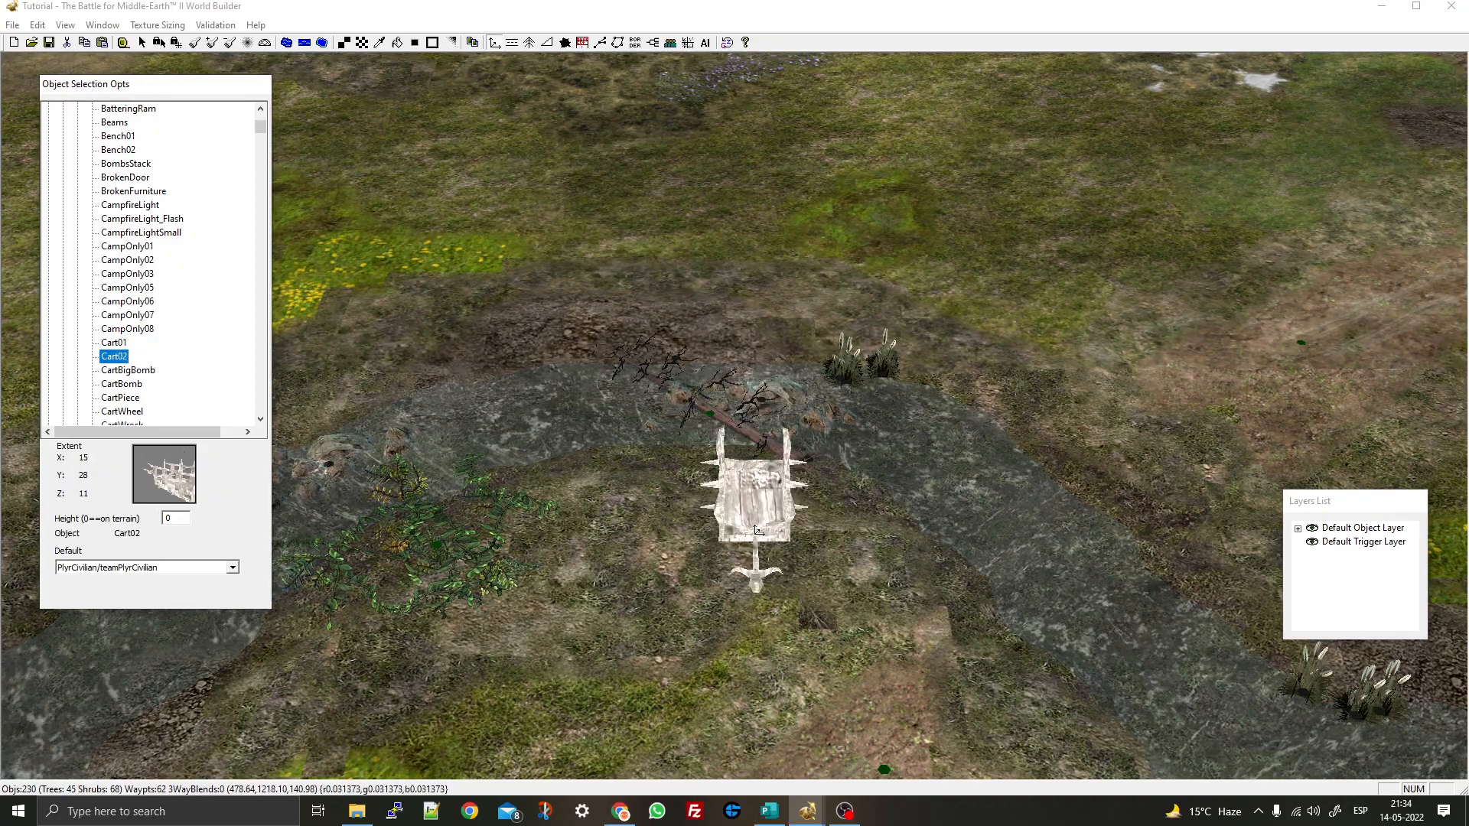
Place a Cart01 at the river's edge where the dirt path ends, angled about -123° toward the water
{"action": "right_click_drag", "start_coordinate": [788, 494], "coordinate": [656, 477]}
{"action": "scroll", "coordinate": [635, 369], "scroll_direction": "up", "scroll_amount": 2}
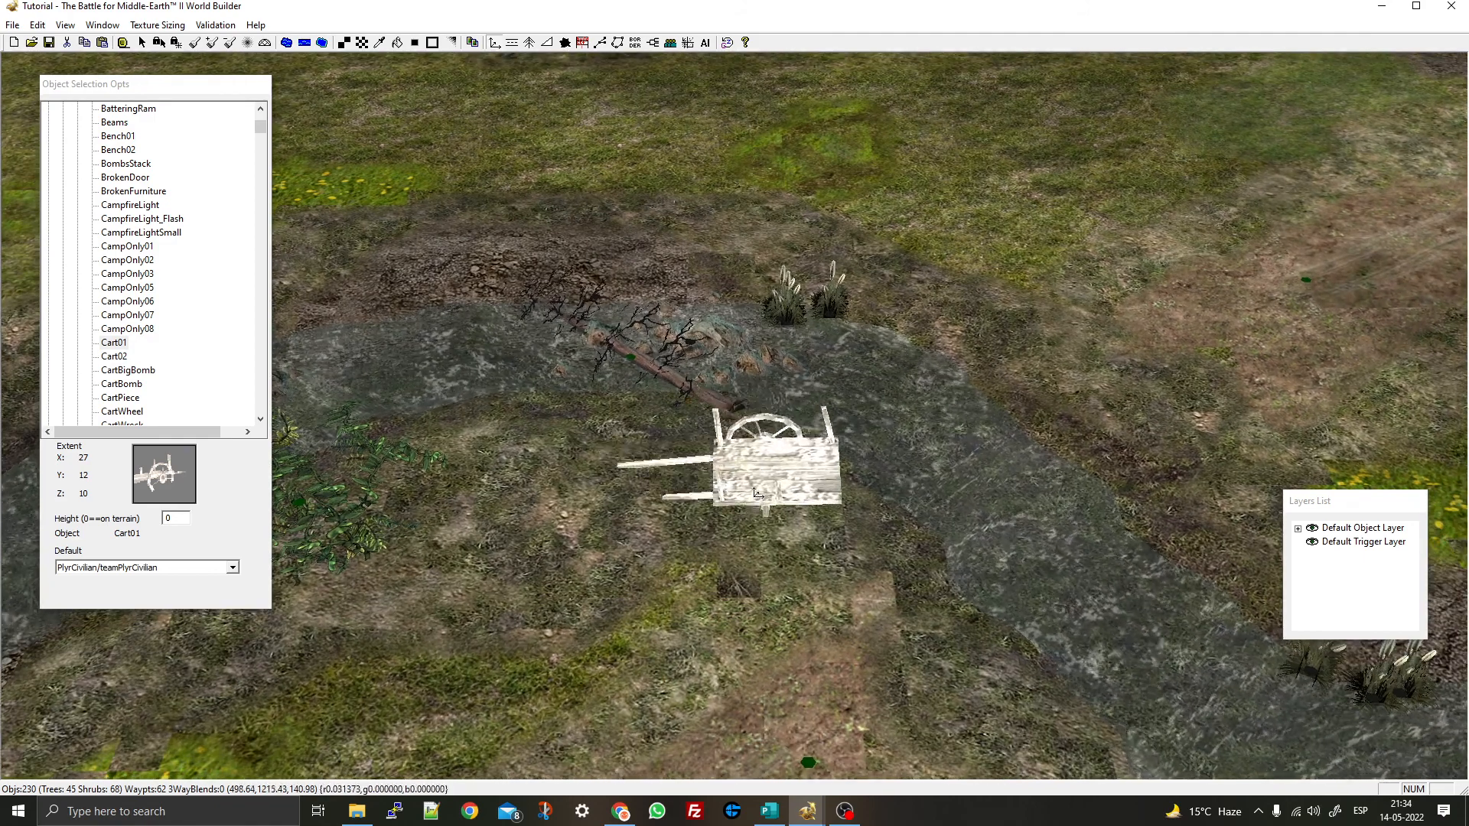
{"action": "right_click_drag", "start_coordinate": [864, 573], "coordinate": [753, 430]}
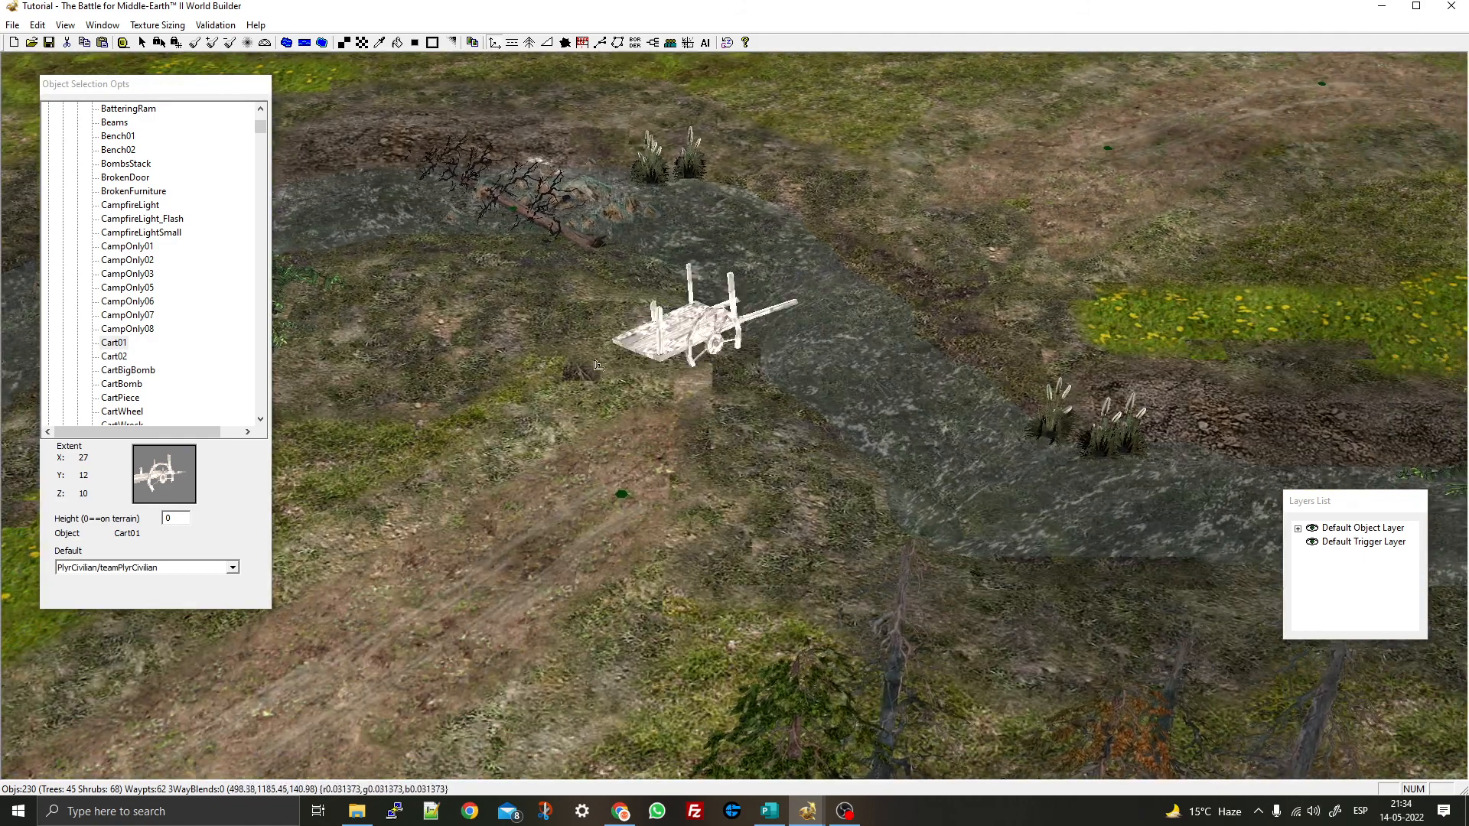
{"action": "left_click_drag", "start_coordinate": [614, 398], "coordinate": [615, 398]}
{"action": "right_click", "coordinate": [621, 394]}
{"action": "left_click_drag", "start_coordinate": [708, 333], "coordinate": [782, 333]}
Duplicate a TreeIronHillsDead01 trunk from the orange pine grove to two spots on the riverbank beside the cart
{"action": "right_click_drag", "start_coordinate": [829, 444], "coordinate": [829, 294]}
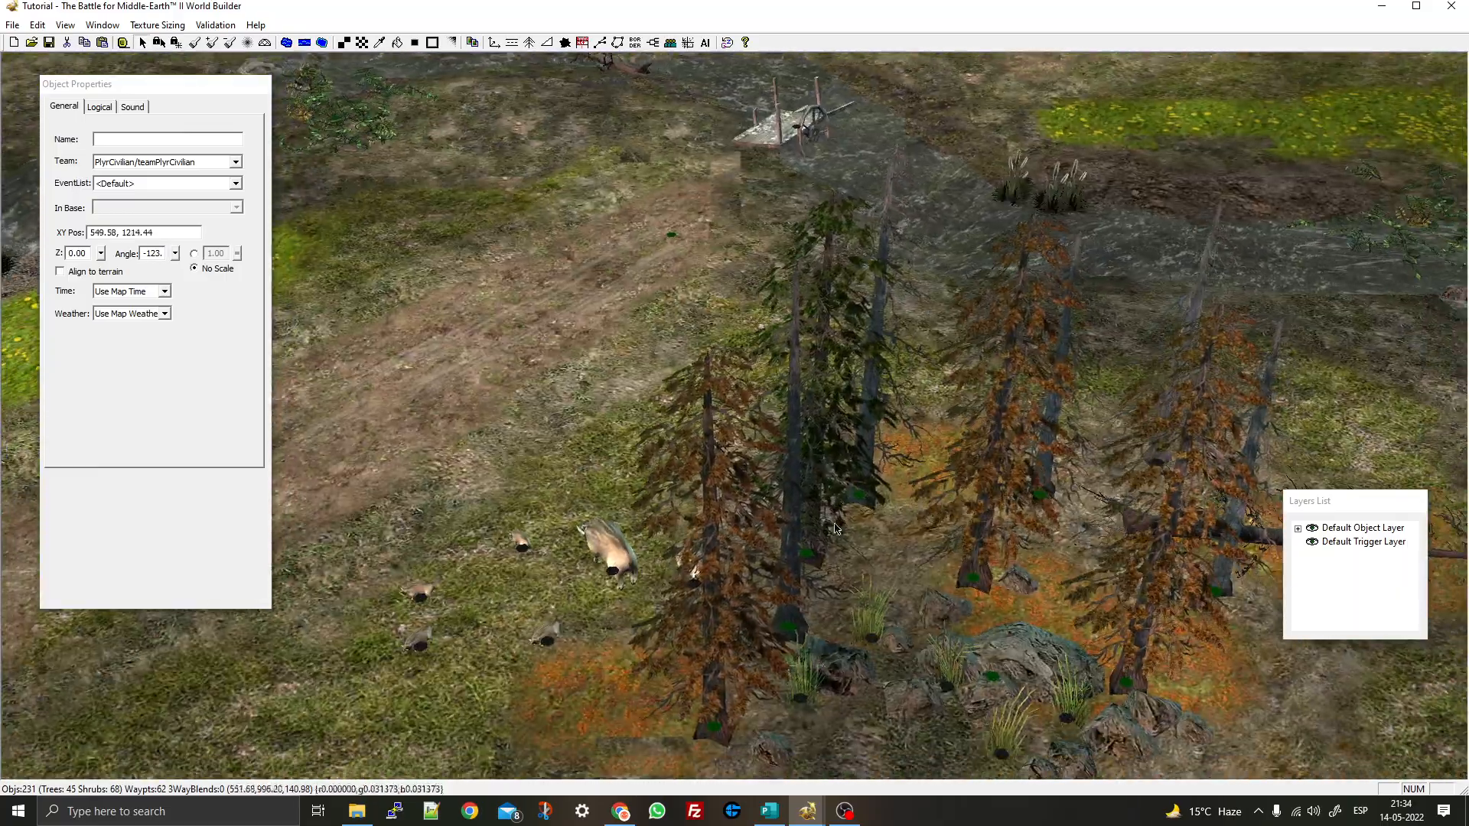
{"action": "left_click", "coordinate": [856, 491]}
{"action": "right_click_drag", "start_coordinate": [1094, 551], "coordinate": [600, 373]}
{"action": "right_click_drag", "start_coordinate": [821, 493], "coordinate": [793, 466]}
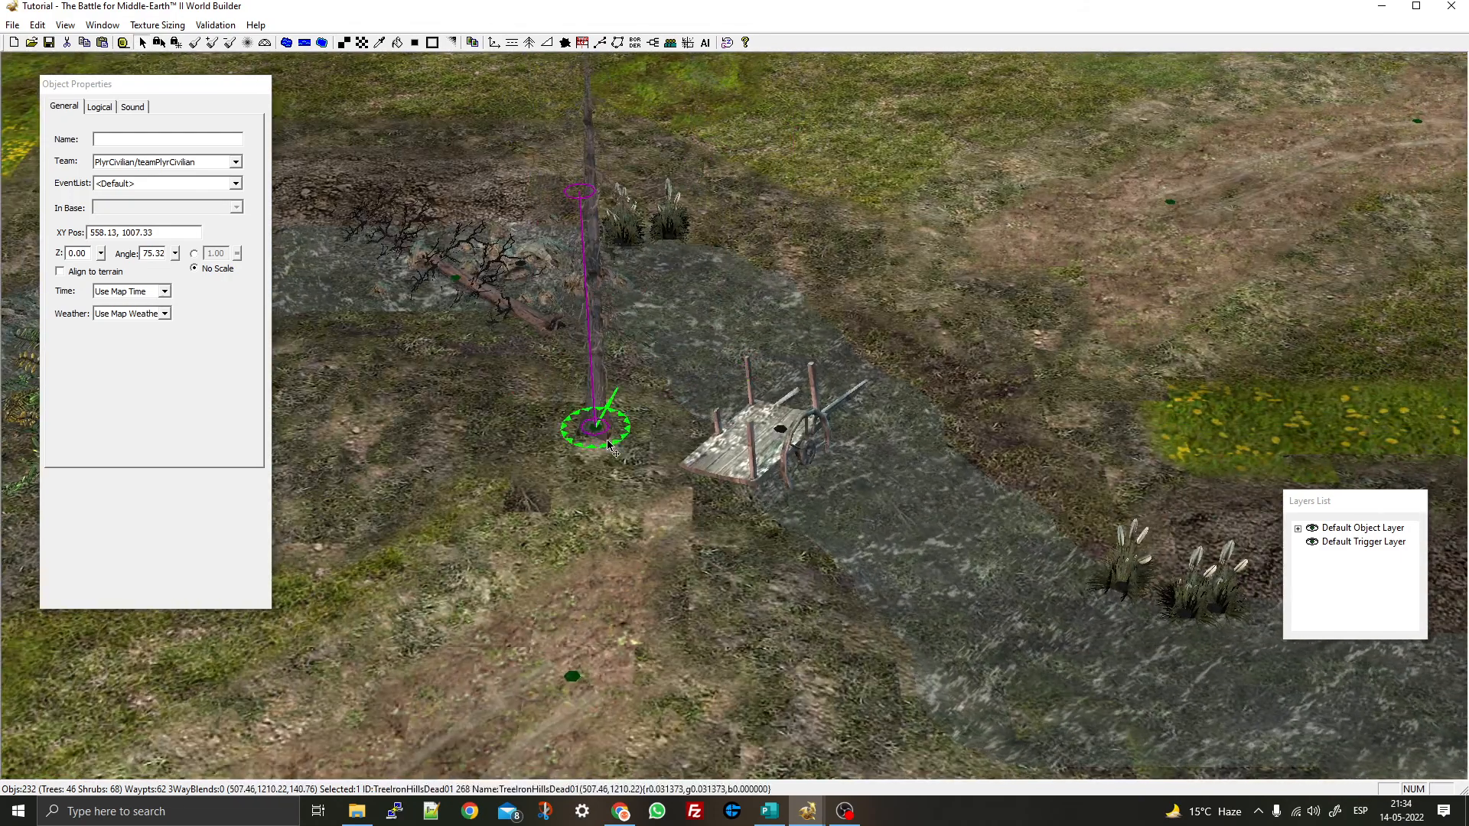
{"action": "right_click_drag", "start_coordinate": [667, 495], "coordinate": [700, 392]}
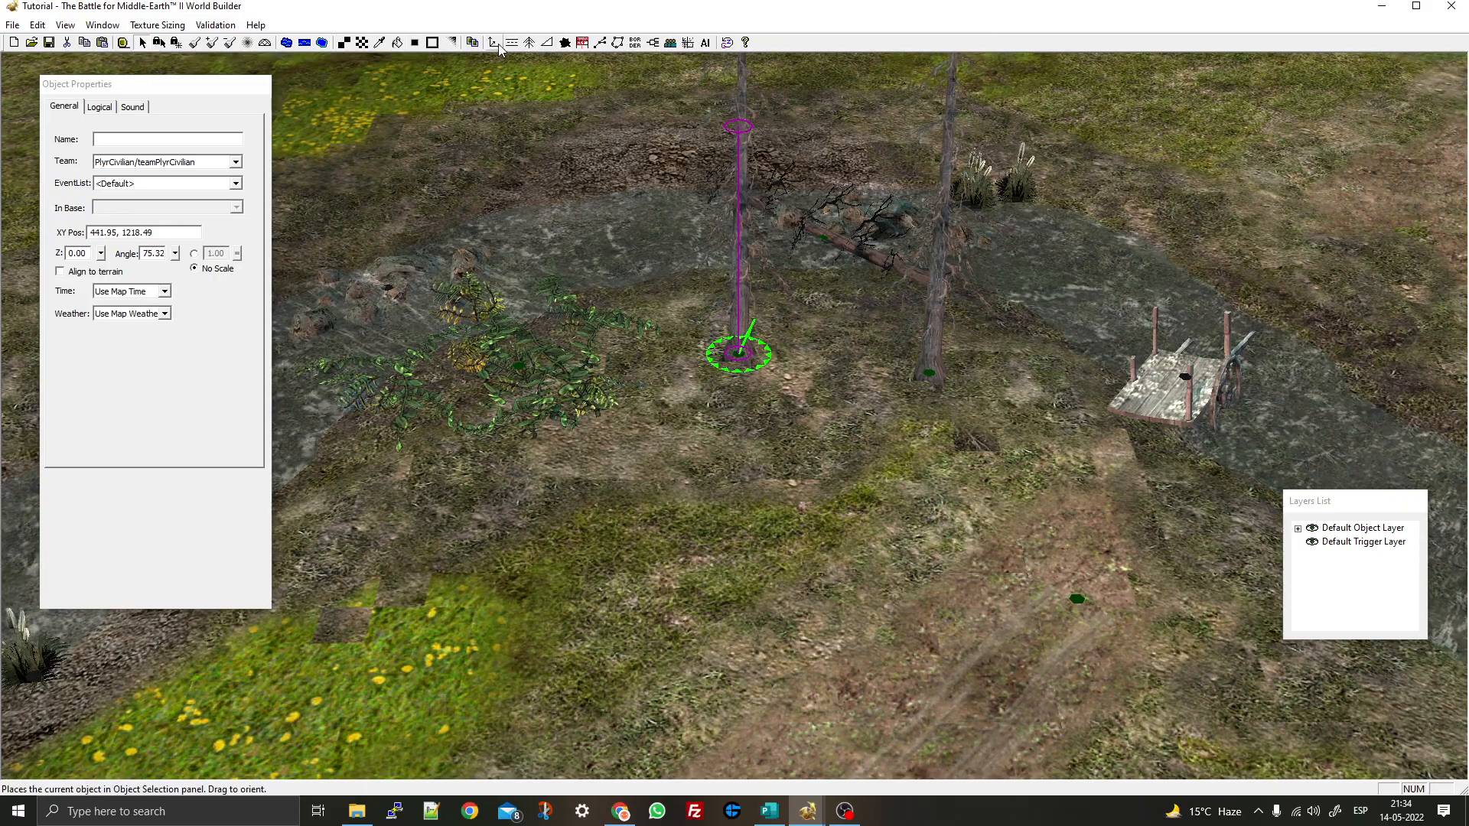
Duplicate an orange TreeIronHills03 pine from the grove to two spots among the riverbank's dead trunks and adjust the trunk spacing
{"action": "right_click_drag", "start_coordinate": [667, 250], "coordinate": [671, 342]}
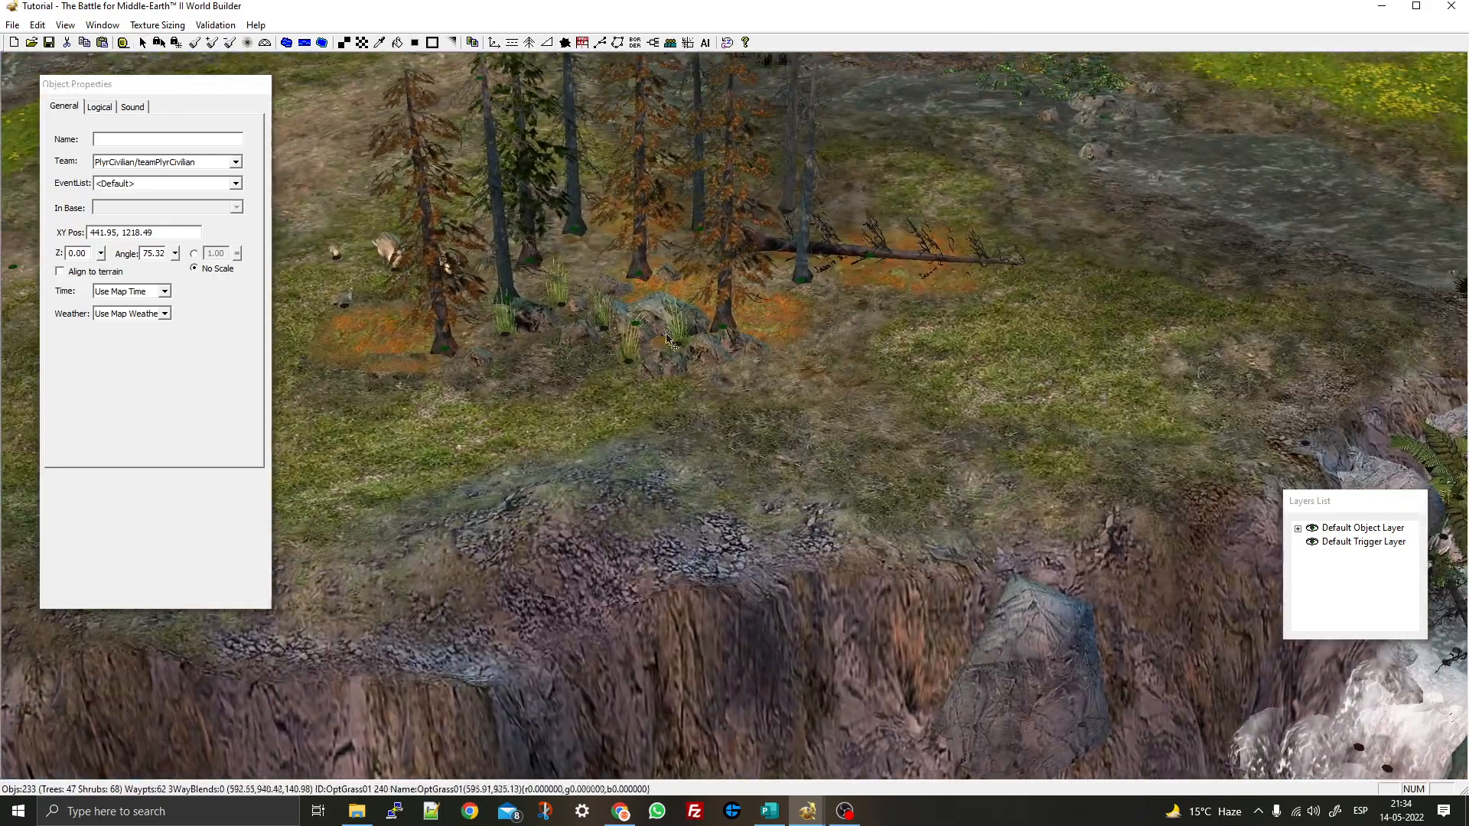
{"action": "right_click_drag", "start_coordinate": [482, 251], "coordinate": [616, 461]}
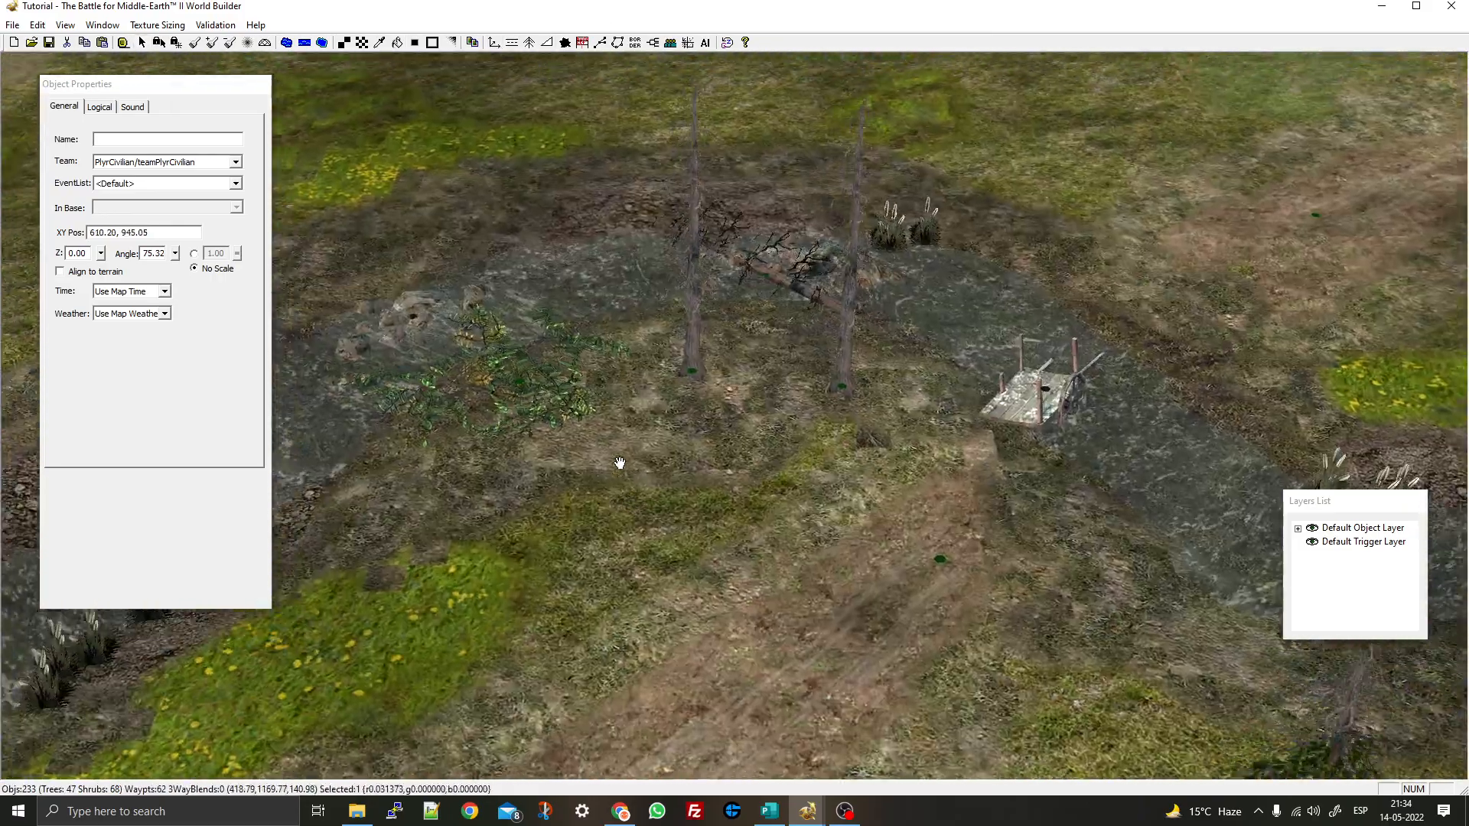
{"action": "key", "text": "ctrl+v"}
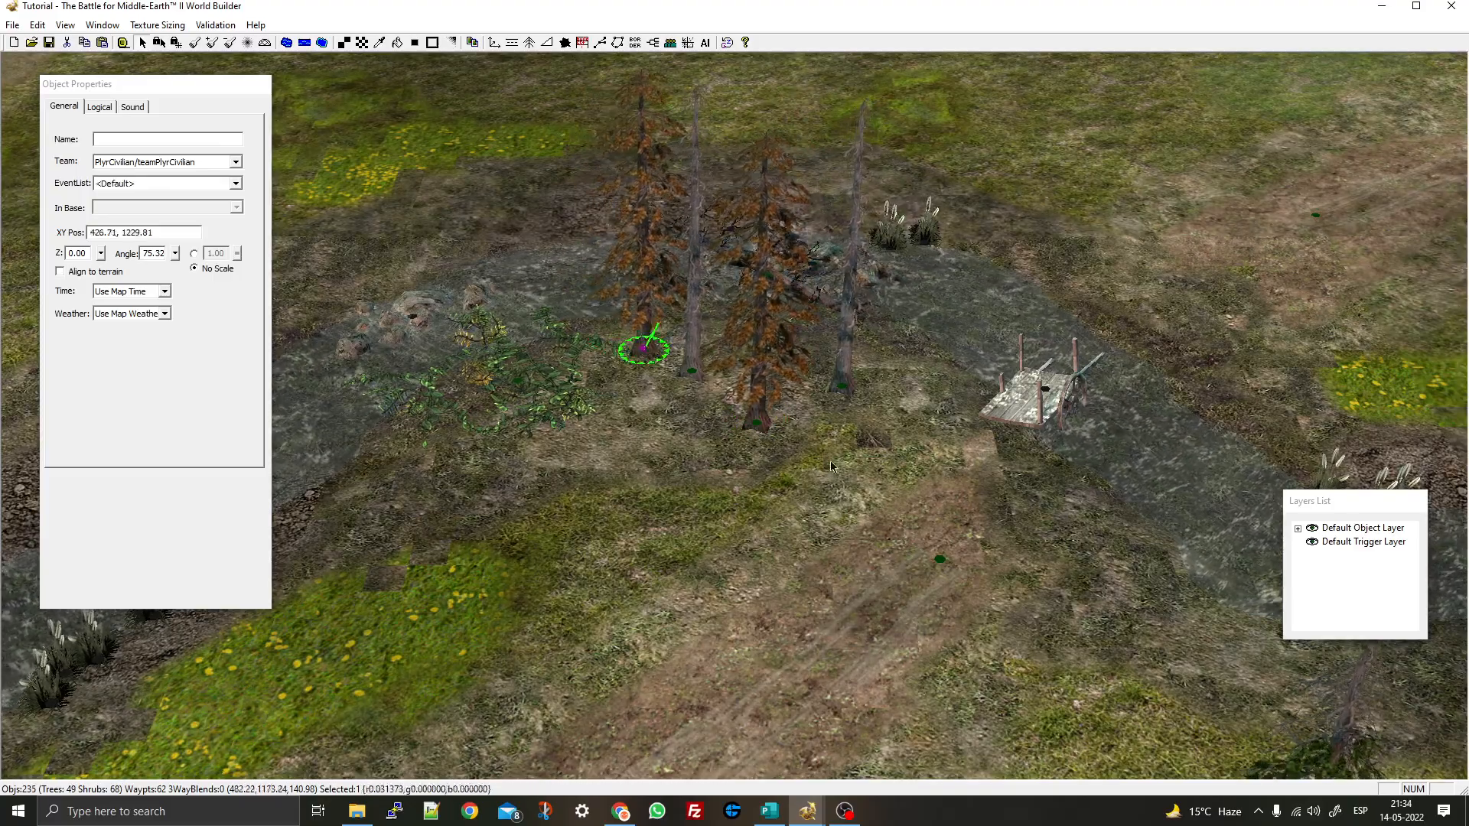
{"action": "right_click_drag", "start_coordinate": [761, 447], "coordinate": [650, 318]}
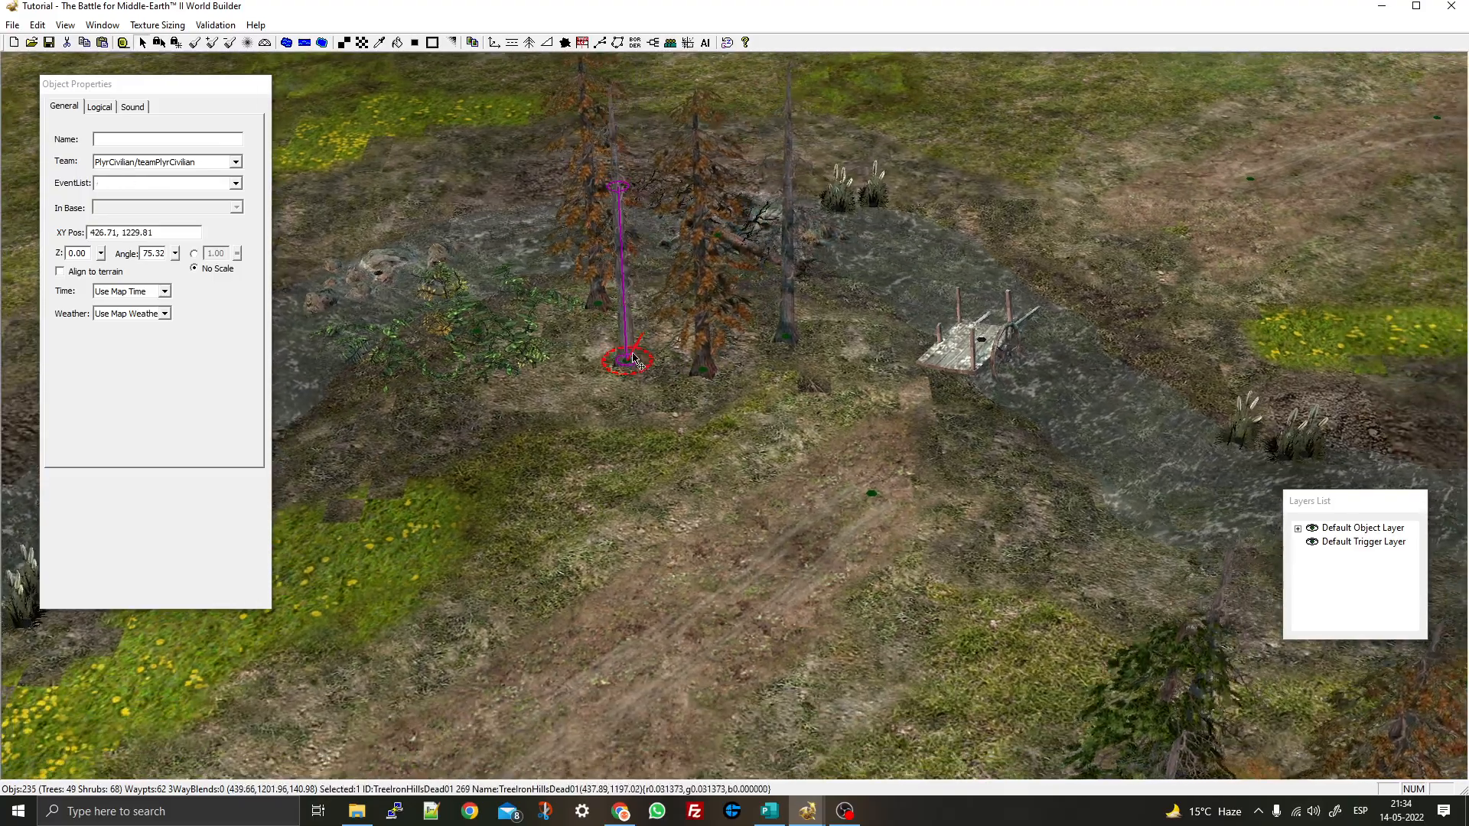
Copy an OptGrass01 tuft from the grove's rocks and place four copies around the new riverbank trees
{"action": "right_click_drag", "start_coordinate": [844, 514], "coordinate": [448, 295]}
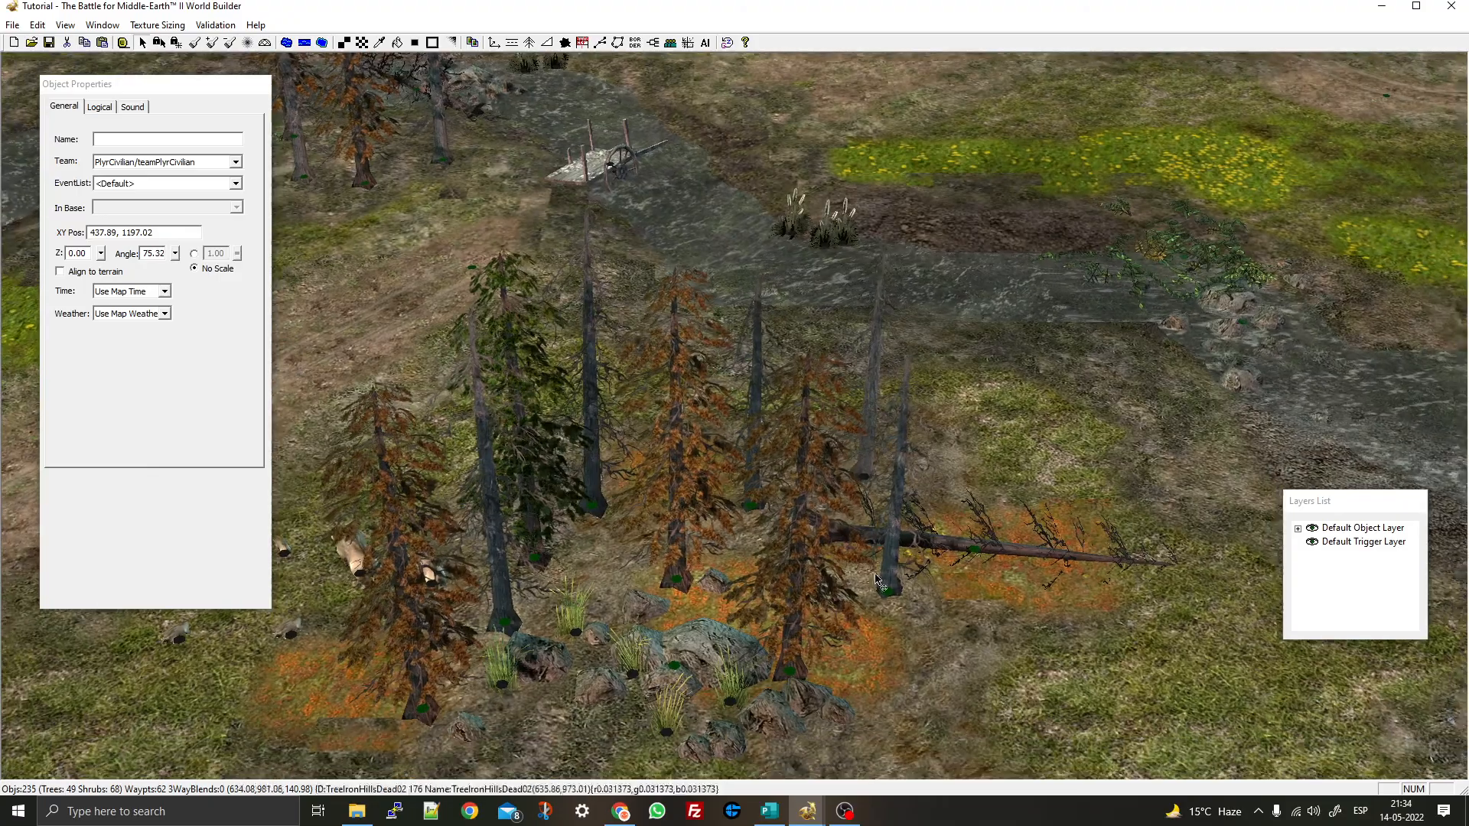
{"action": "left_click", "coordinate": [735, 703]}
{"action": "right_click_drag", "start_coordinate": [474, 394], "coordinate": [646, 503]}
{"action": "left_click", "coordinate": [689, 451]}
{"action": "left_click", "coordinate": [574, 425]}
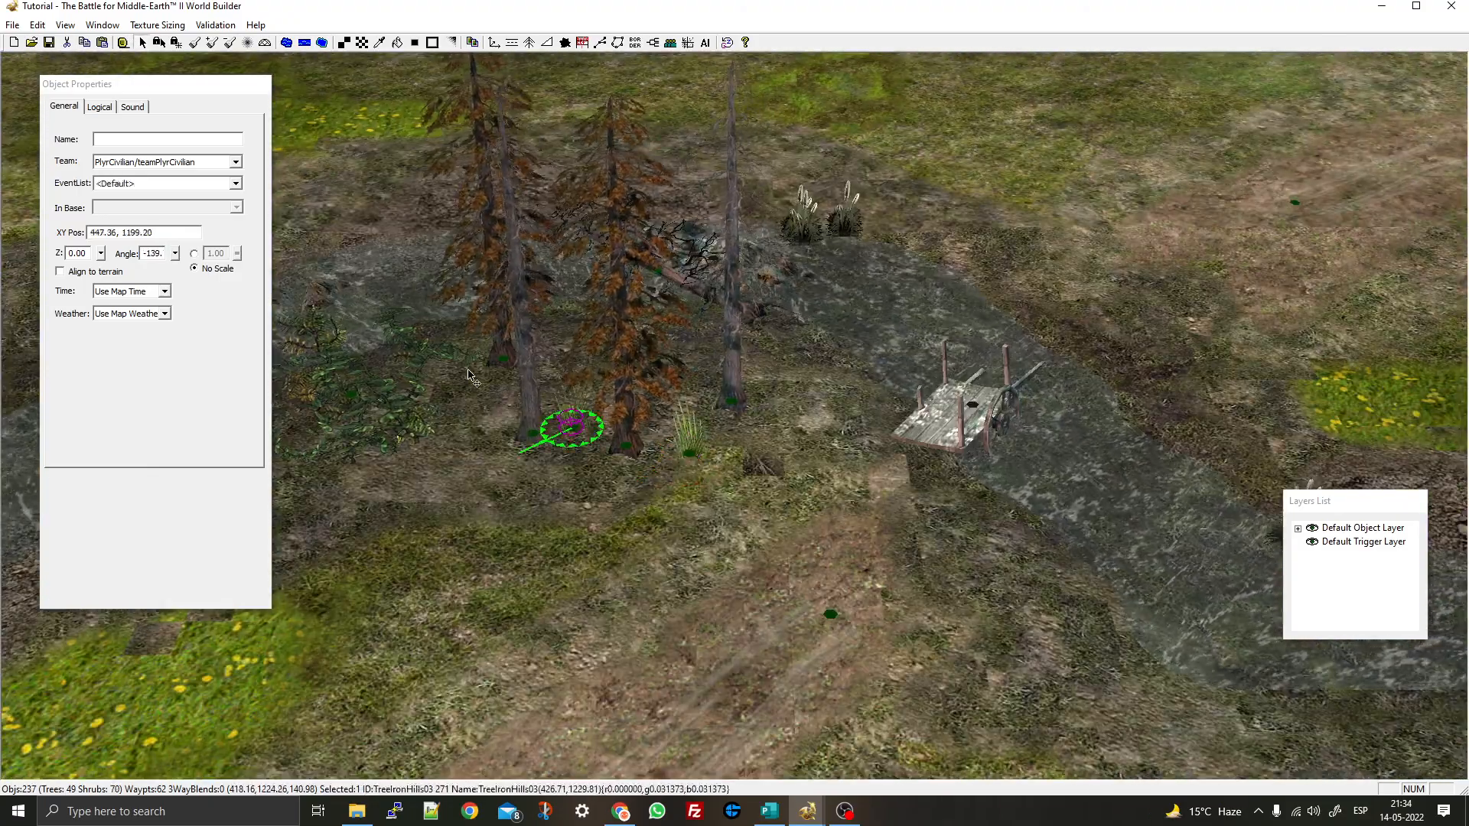
{"action": "left_click", "coordinate": [468, 370]}
{"action": "left_click", "coordinate": [708, 359]}
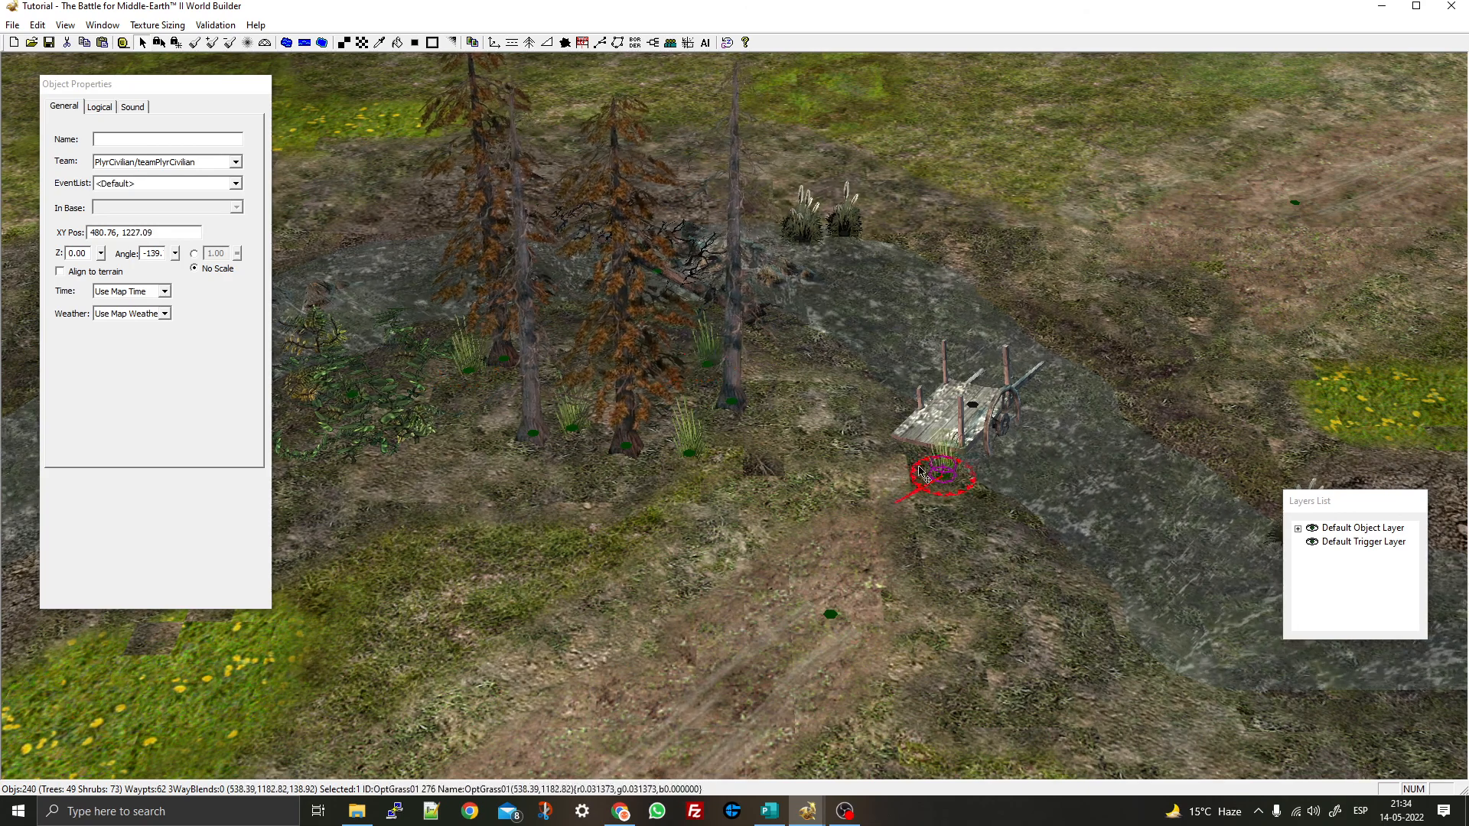
Place two more OptGrass01 tufts beside the cart at the water's edge
{"action": "left_click", "coordinate": [894, 444]}
{"action": "left_click", "coordinate": [883, 405]}
{"action": "key", "text": "ctrl+v"}
{"action": "left_click", "coordinate": [976, 370]}
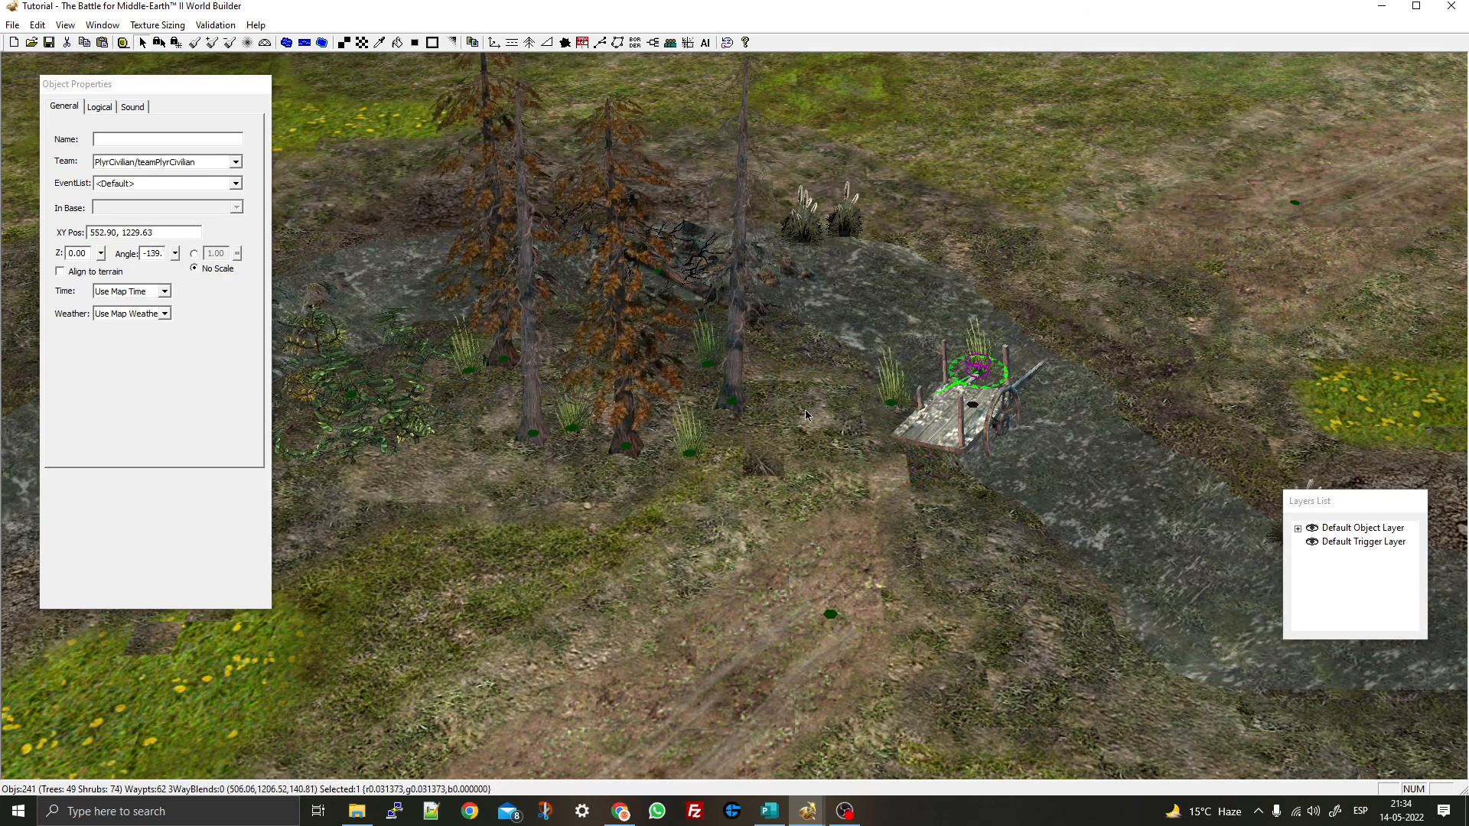
{"action": "mouse_move", "coordinate": [976, 370]}
{"action": "middle_mouse_down"}
{"action": "mouse_move", "coordinate": [841, 426]}
{"action": "mouse_move", "coordinate": [962, 390]}
{"action": "middle_mouse_up"}
Copy an OptGrass03 reed from the far bank and place it beside the cart between the grass tufts
{"action": "left_click", "coordinate": [823, 165]}
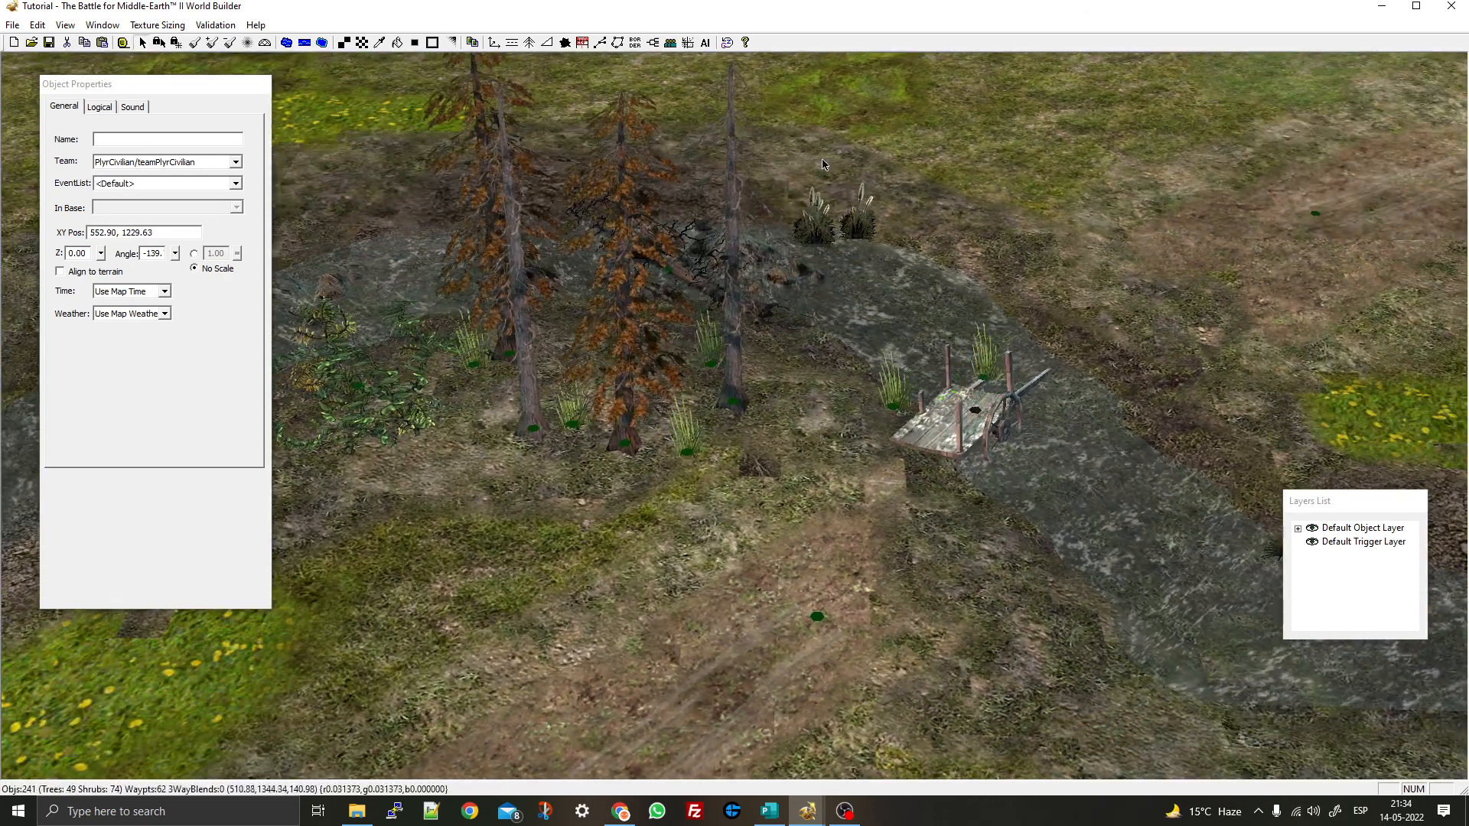
{"action": "key", "text": "ctrl+v"}
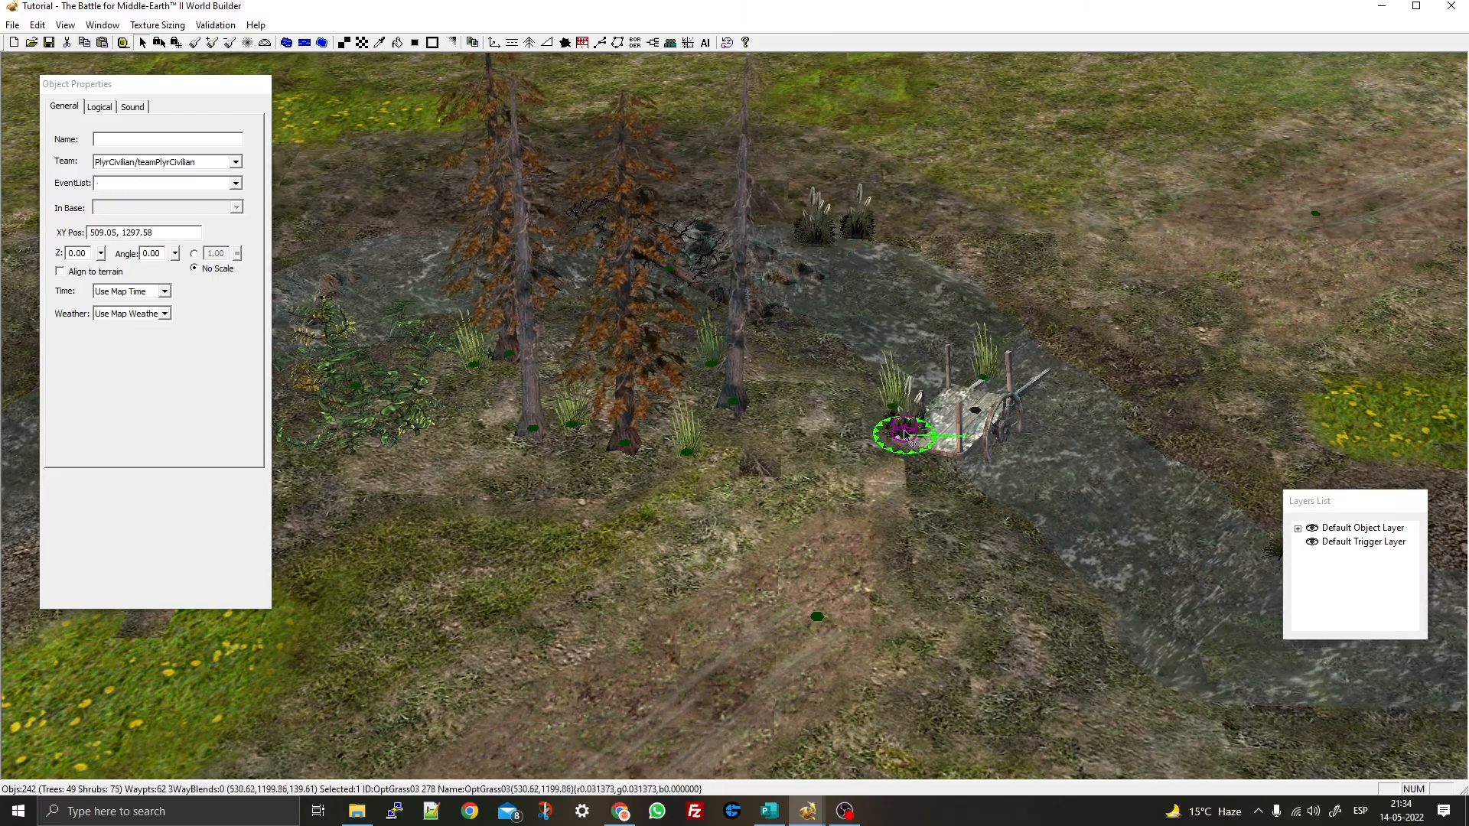
{"action": "left_click", "coordinate": [920, 390]}
{"action": "left_click", "coordinate": [830, 497]}
Duplicate the small rock cluster from the lower meadow to two edges of the upper river, lowering the second copy to Z -1.00
{"action": "middle_click_drag", "start_coordinate": [830, 498], "coordinate": [911, 528]}
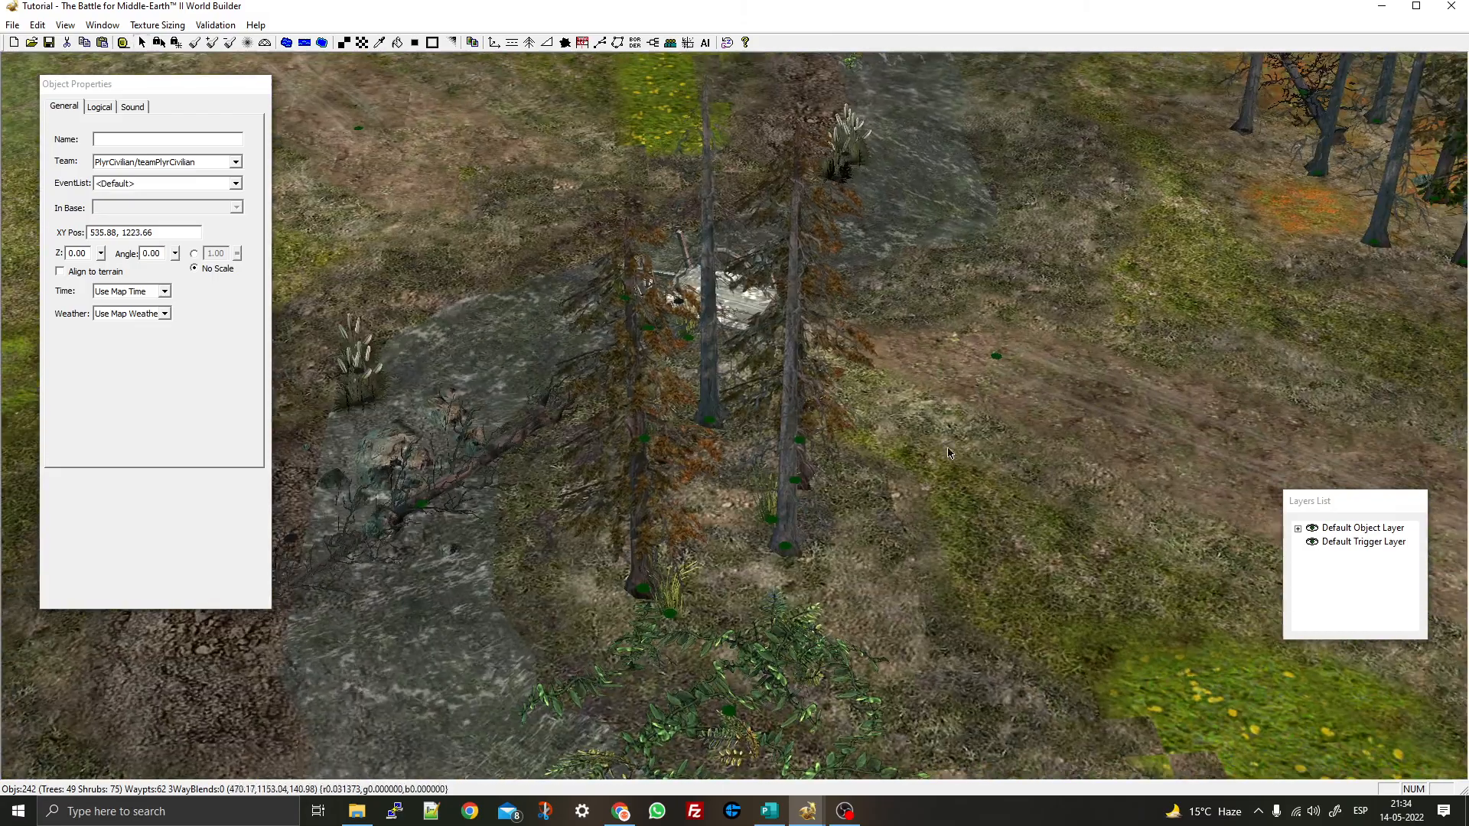
{"action": "middle_click", "coordinate": [910, 528]}
{"action": "right_click_drag", "start_coordinate": [910, 528], "coordinate": [748, 299]}
{"action": "right_click_drag", "start_coordinate": [826, 711], "coordinate": [735, 465]}
{"action": "left_click", "coordinate": [570, 509]}
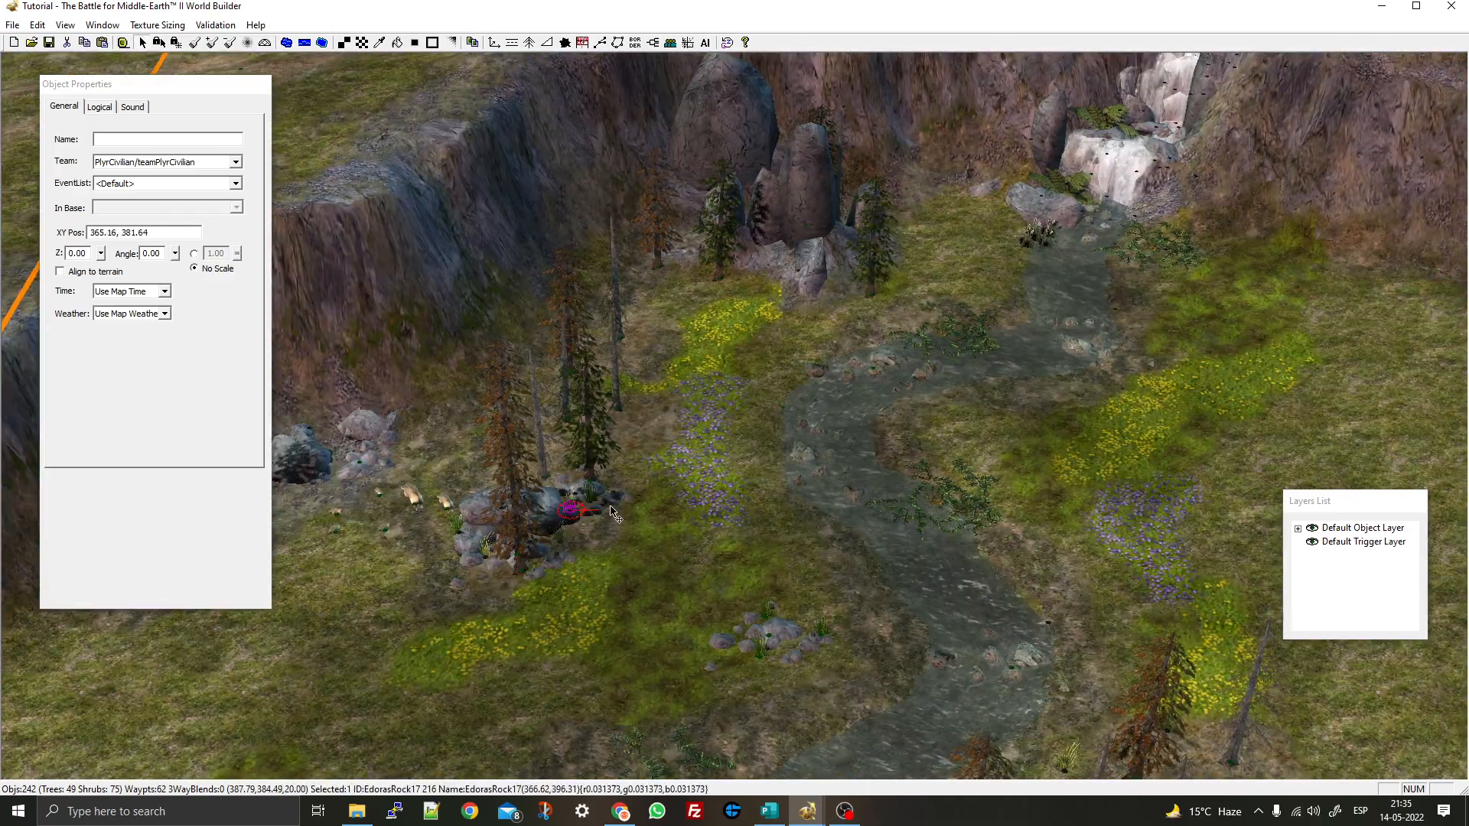
{"action": "left_click", "coordinate": [770, 636]}
{"action": "right_click_drag", "start_coordinate": [632, 440], "coordinate": [635, 673]}
{"action": "right_click_drag", "start_coordinate": [790, 366], "coordinate": [719, 467]}
{"action": "key", "text": "ctrl+v"}
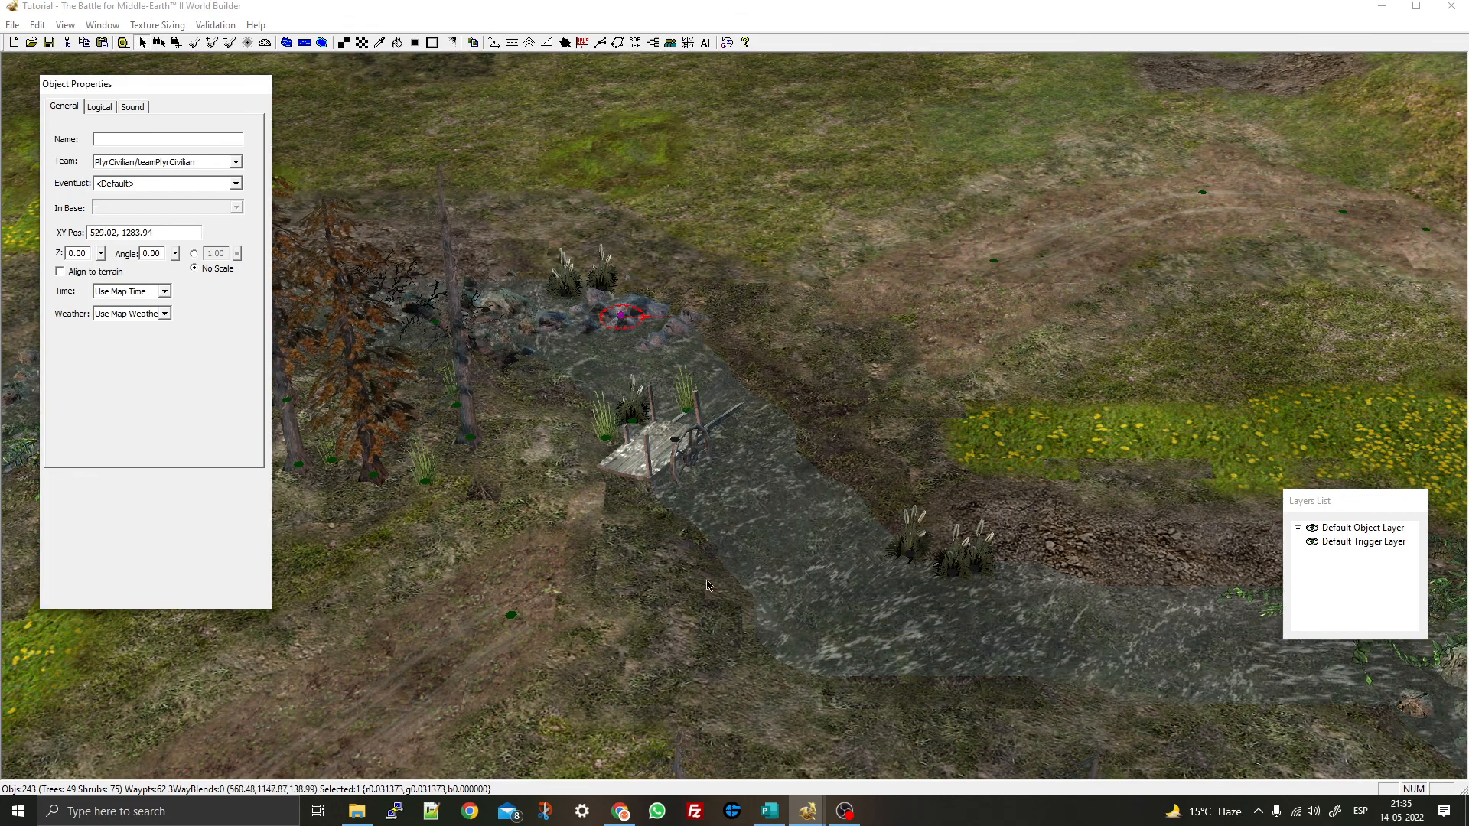
{"action": "right_click_drag", "start_coordinate": [798, 622], "coordinate": [795, 586]}
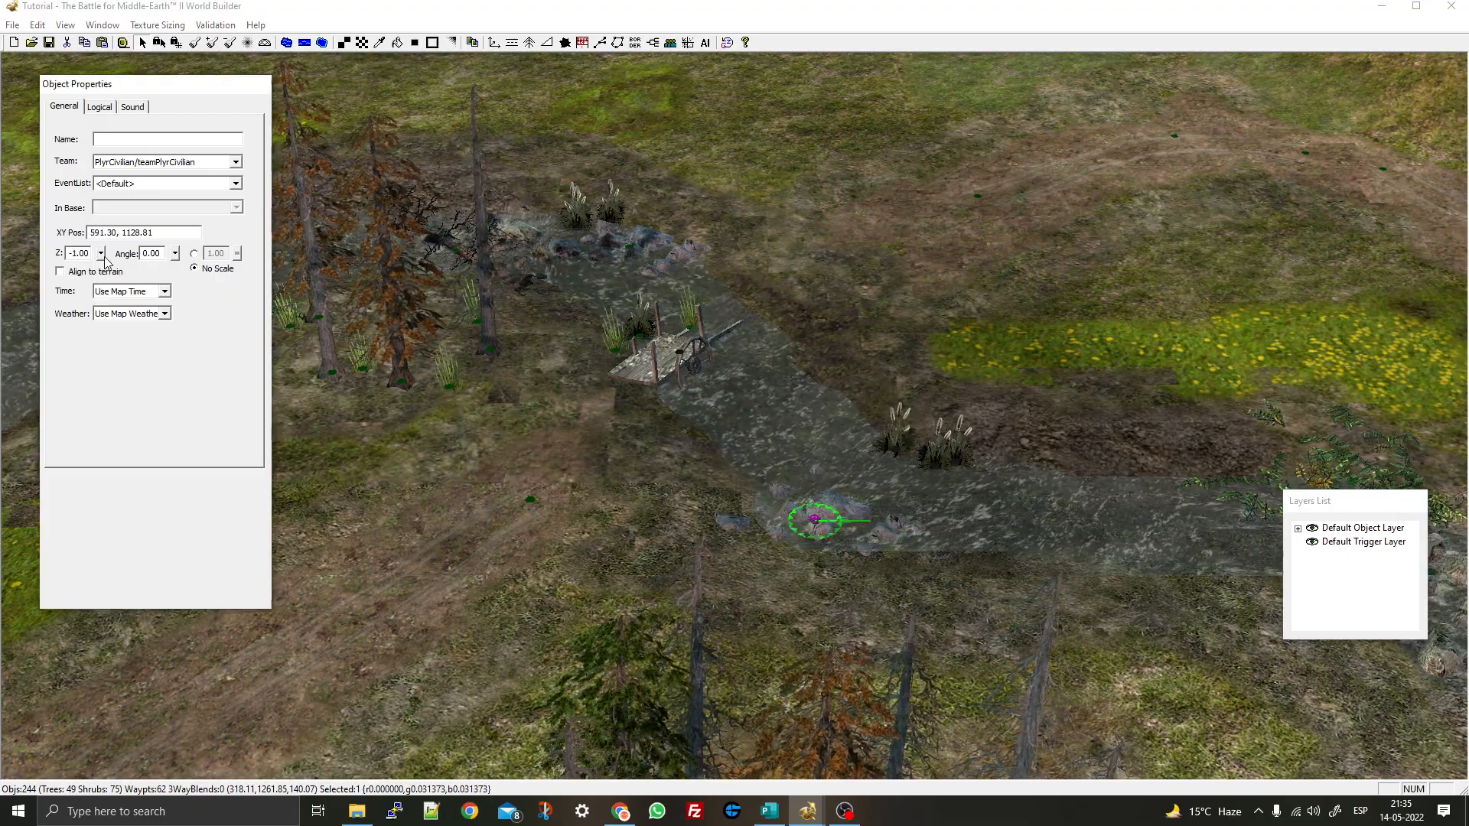
Examine the decorated landscape from a distance, covering the upper river, pine groves, cliffs, waterfall and lower river
{"action": "scroll", "coordinate": [843, 485], "scroll_direction": "down", "scroll_amount": 5}
{"action": "right_click_drag", "start_coordinate": [597, 633], "coordinate": [705, 466]}
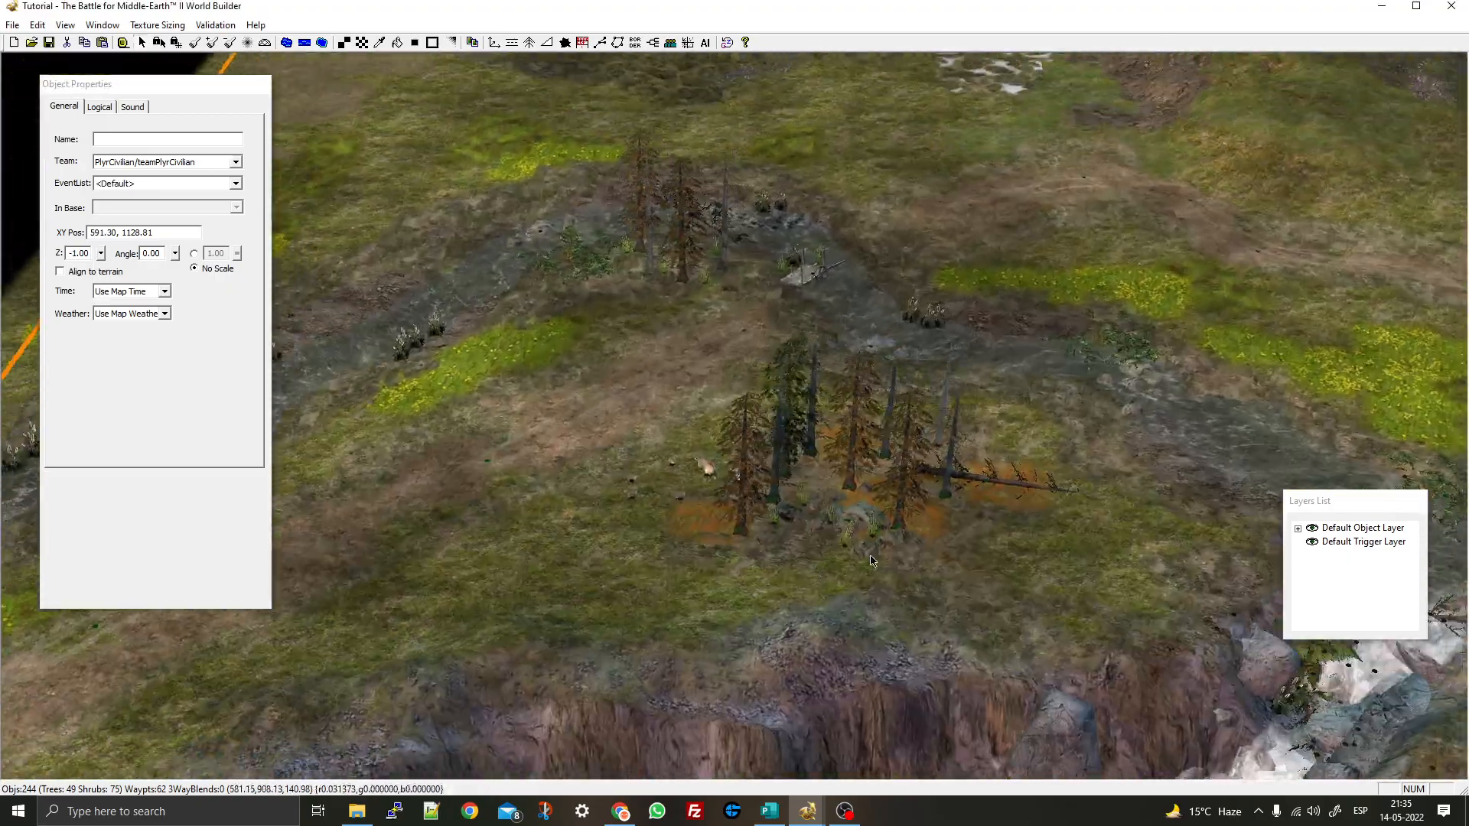
{"action": "middle_click_drag", "start_coordinate": [705, 466], "coordinate": [673, 543]}
{"action": "scroll", "coordinate": [536, 574], "scroll_direction": "down", "scroll_amount": 2}
{"action": "right_click_drag", "start_coordinate": [344, 619], "coordinate": [749, 689]}
{"action": "middle_click_drag", "start_coordinate": [750, 689], "coordinate": [941, 635]}
{"action": "scroll", "coordinate": [826, 398], "scroll_direction": "down", "scroll_amount": 5}
{"action": "right_click_drag", "start_coordinate": [734, 612], "coordinate": [791, 447]}
{"action": "scroll", "coordinate": [792, 448], "scroll_direction": "down", "scroll_amount": 2}
{"action": "right_click_drag", "start_coordinate": [696, 528], "coordinate": [773, 543]}
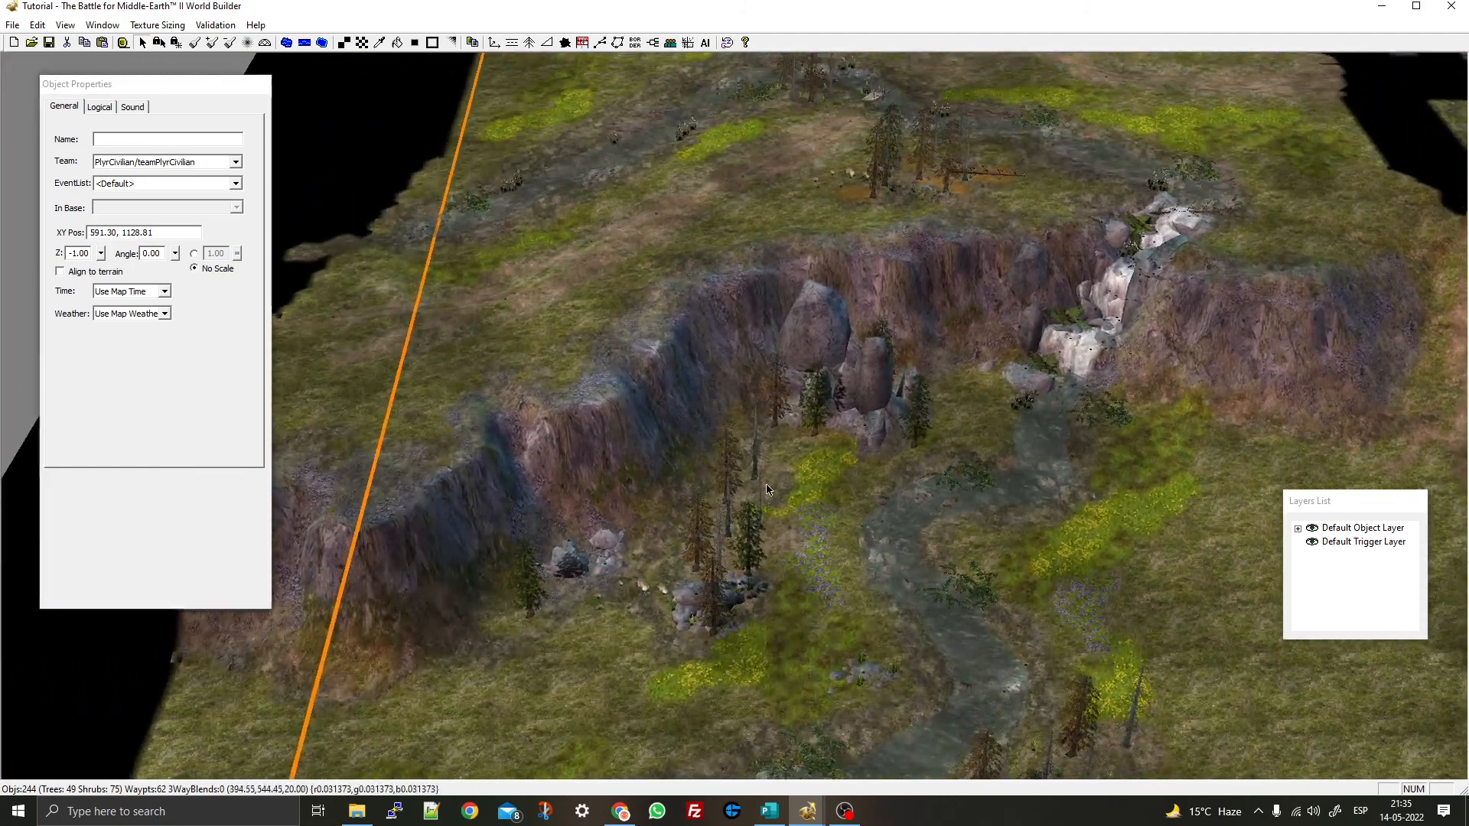
{"action": "scroll", "coordinate": [773, 543], "scroll_direction": "down", "scroll_amount": 3}
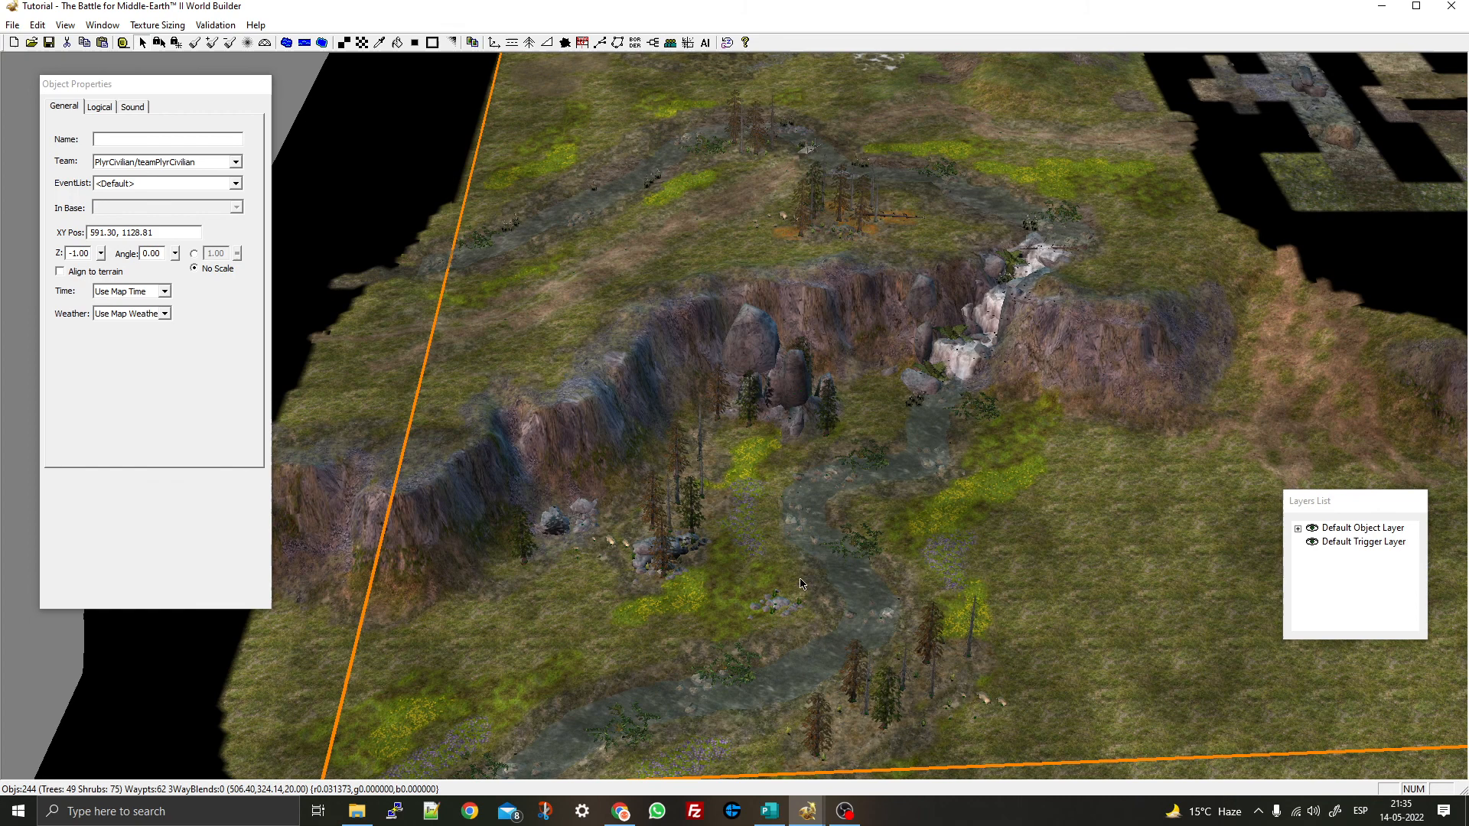
{"action": "middle_click_drag", "start_coordinate": [802, 584], "coordinate": [841, 520]}
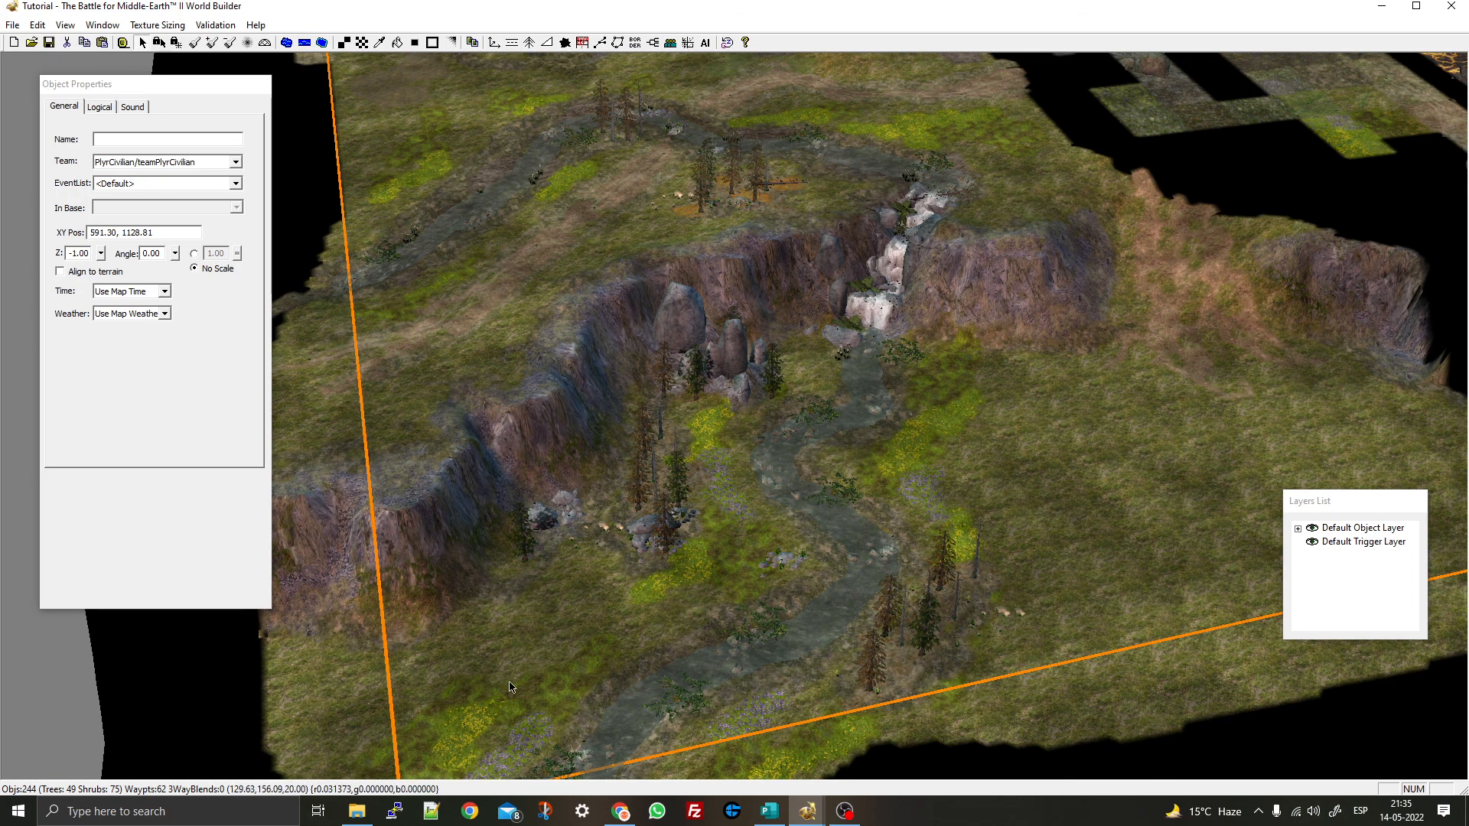
{"action": "scroll", "coordinate": [628, 597], "scroll_direction": "up", "scroll_amount": 3}
{"action": "scroll", "coordinate": [668, 575], "scroll_direction": "down", "scroll_amount": 5}
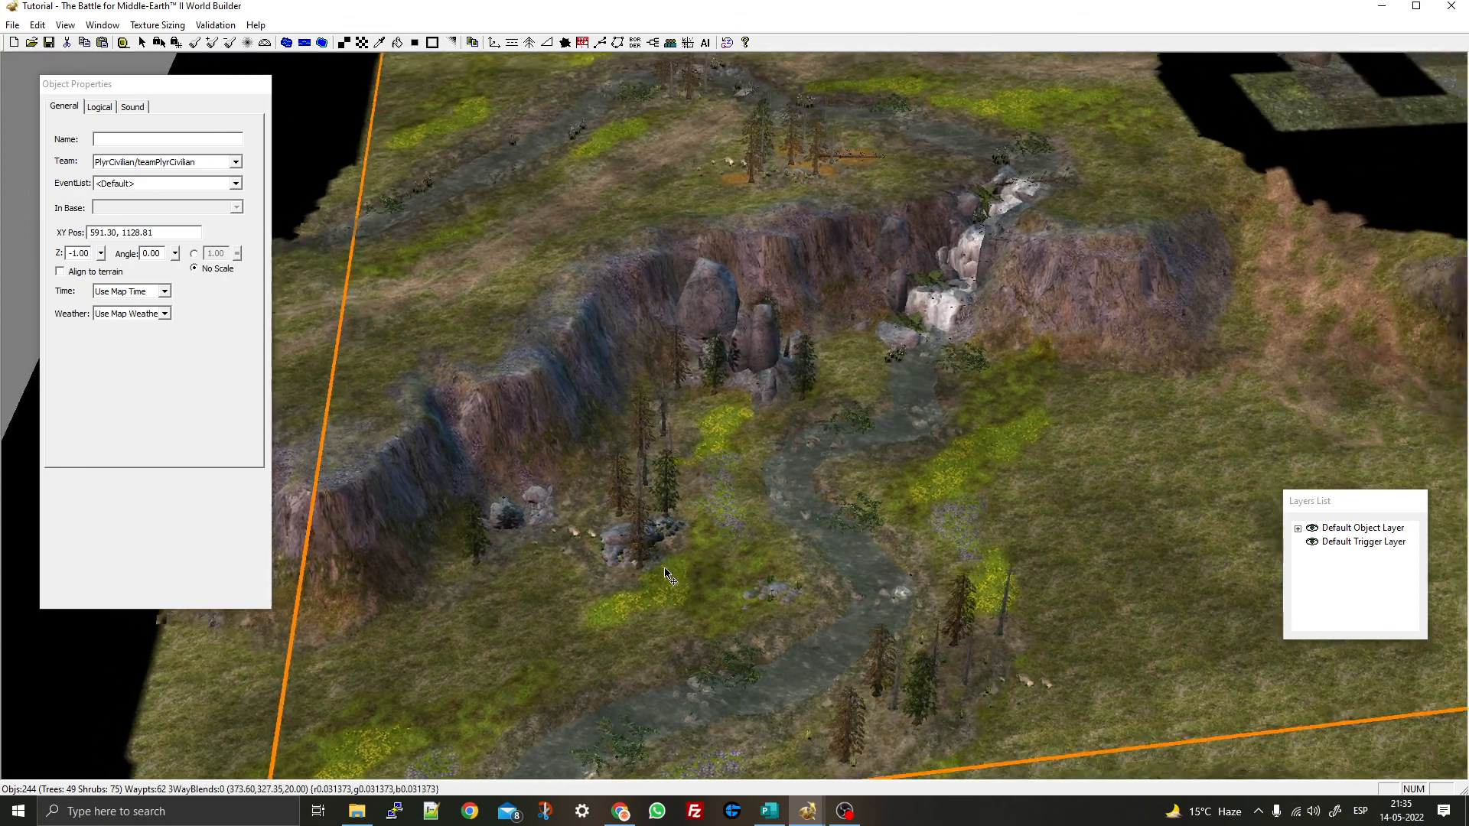
{"action": "scroll", "coordinate": [698, 418], "scroll_direction": "up", "scroll_amount": 4}
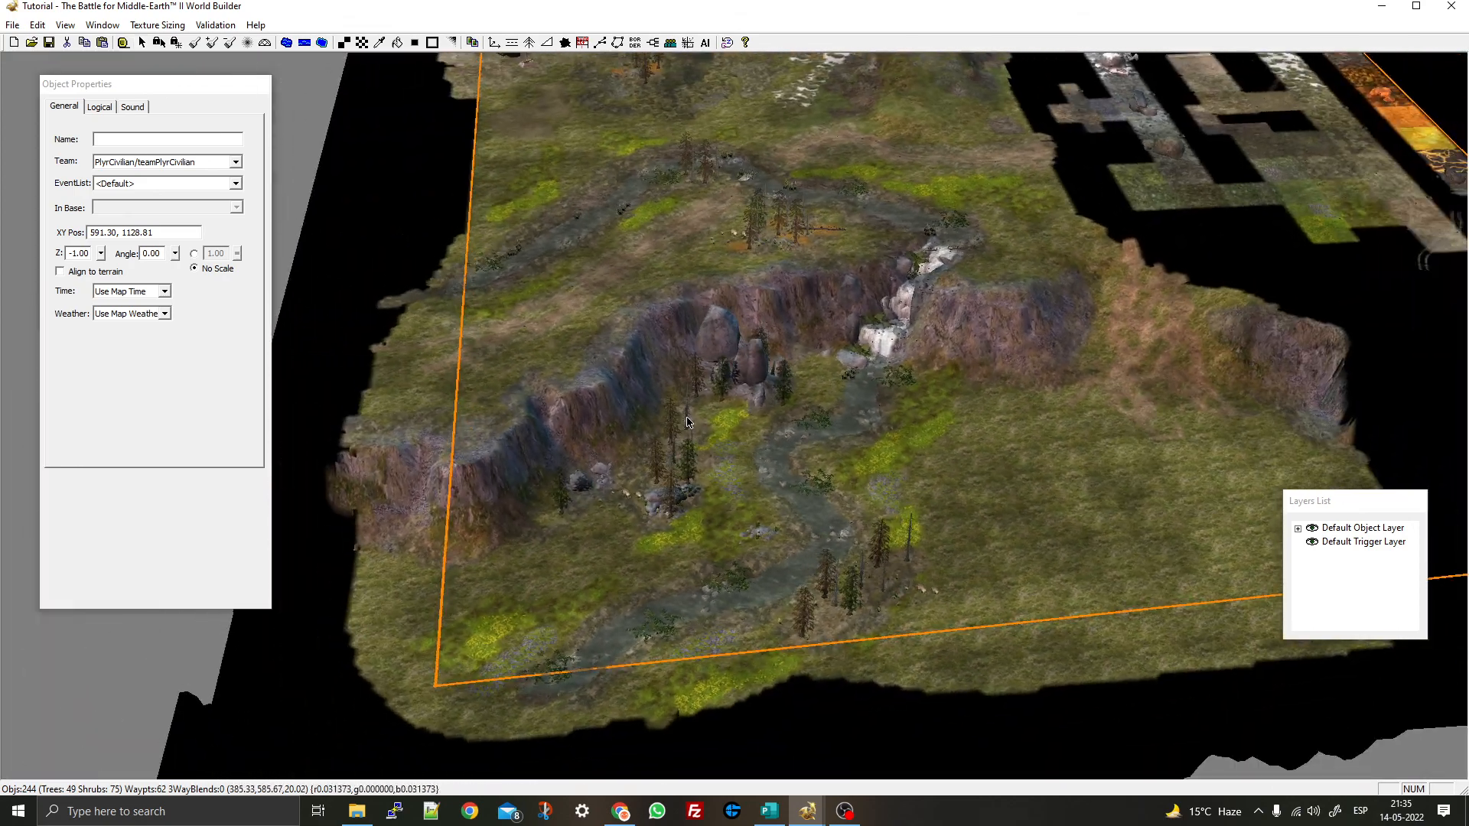
{"action": "scroll", "coordinate": [718, 550], "scroll_direction": "down", "scroll_amount": 2}
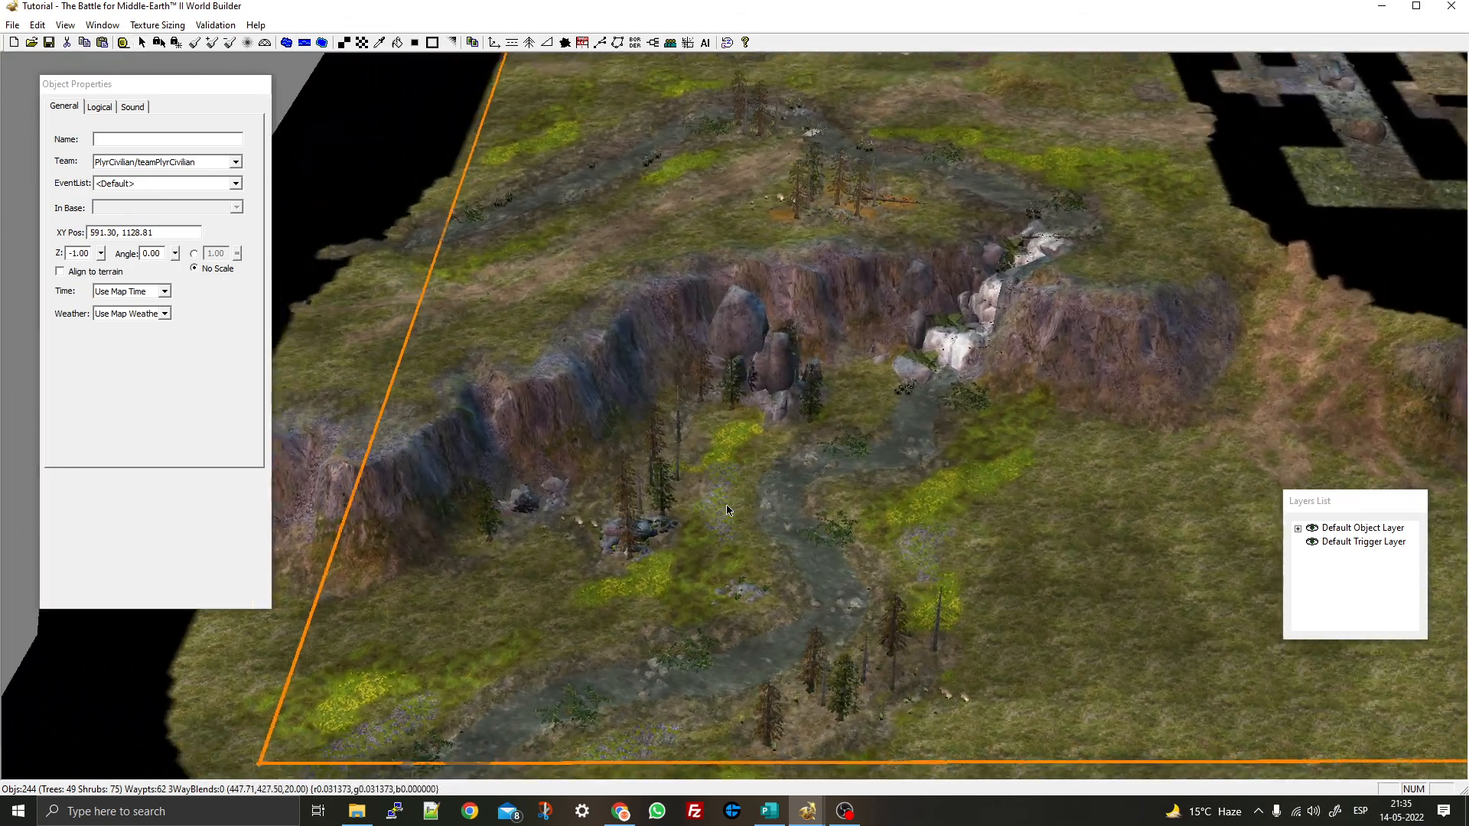